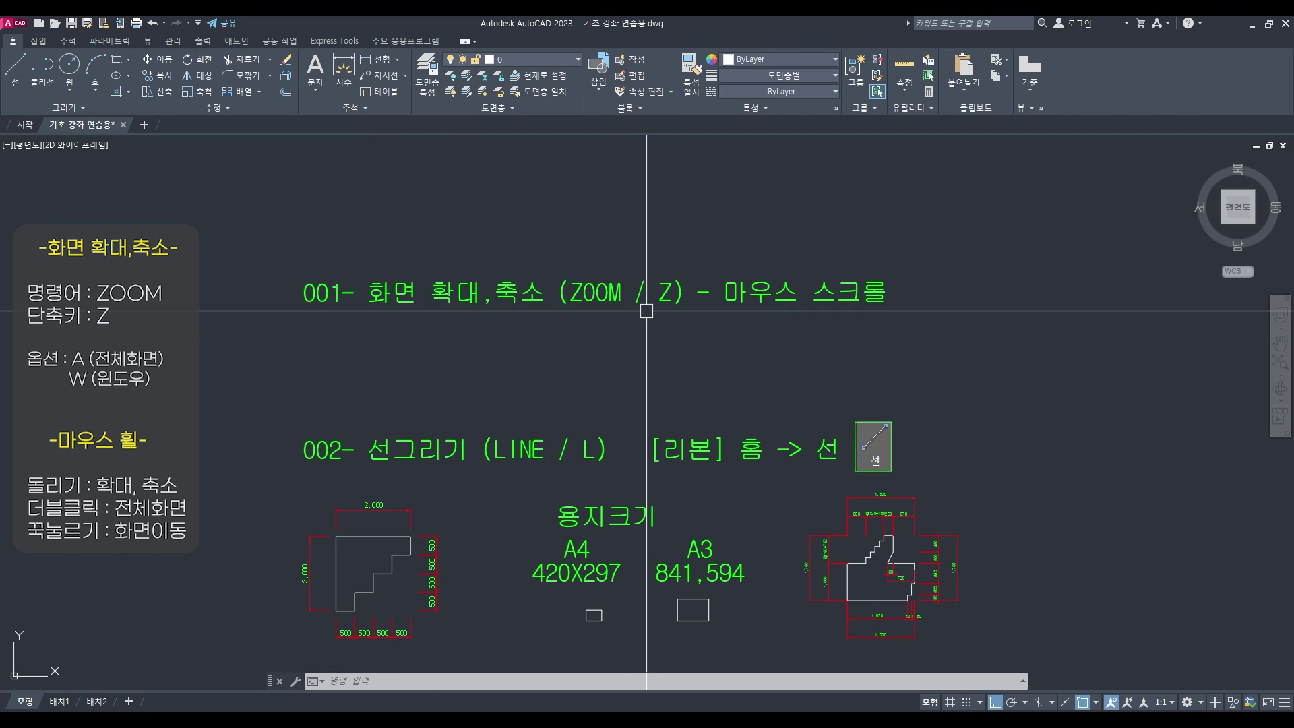
# Zoom with the Window option to the dimensioned 2,000 stepped figure in the 002 LINE section
pyautogui.write('z')
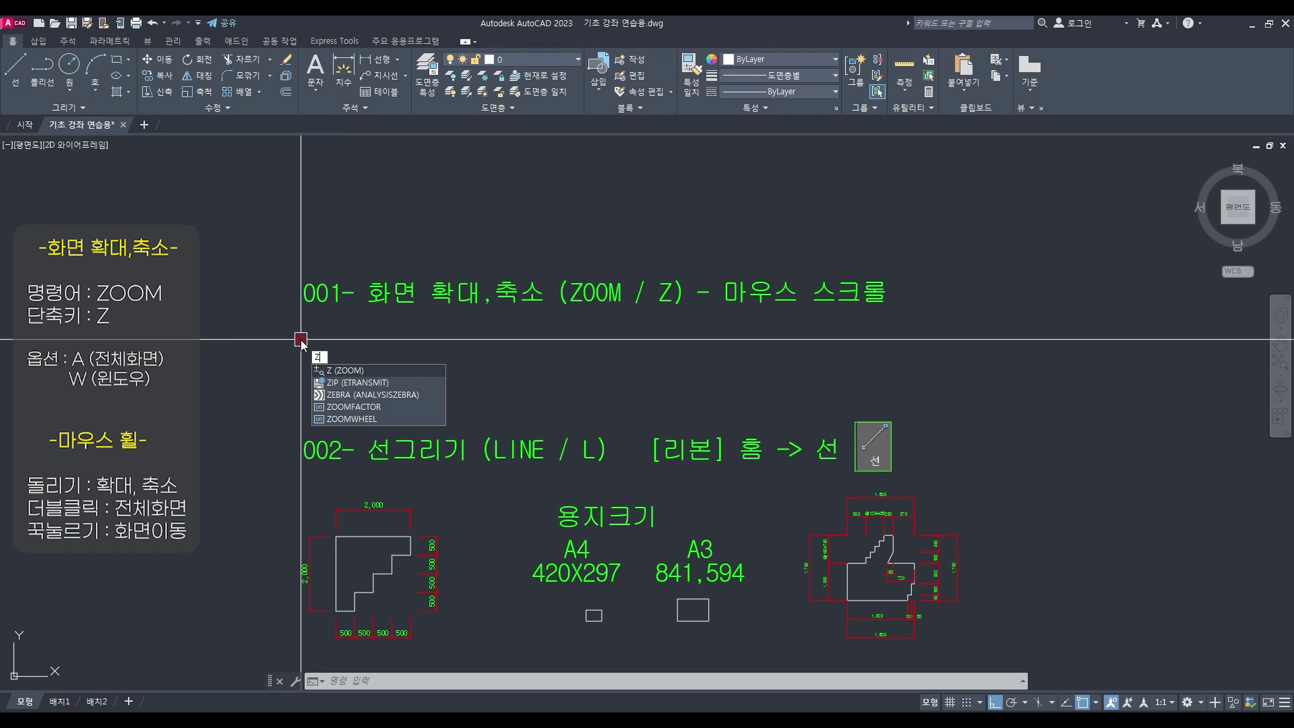
pyautogui.press('Return')
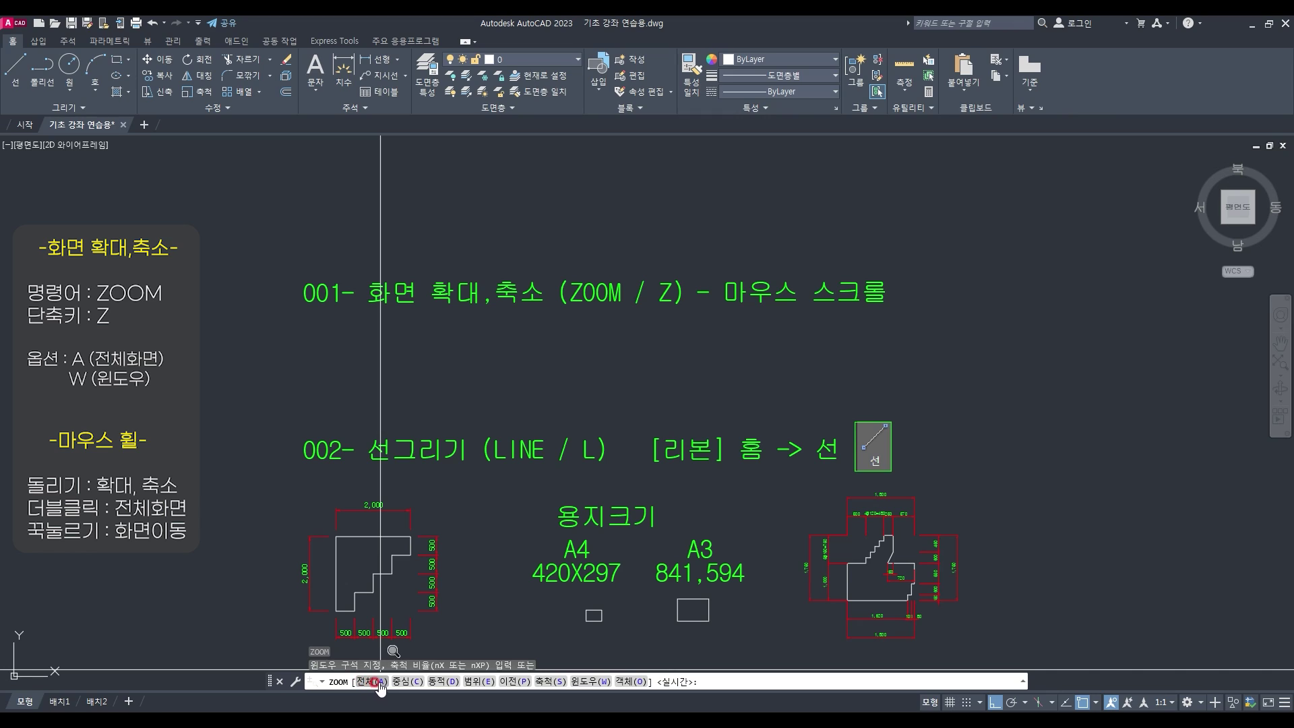
pyautogui.click(599, 682)
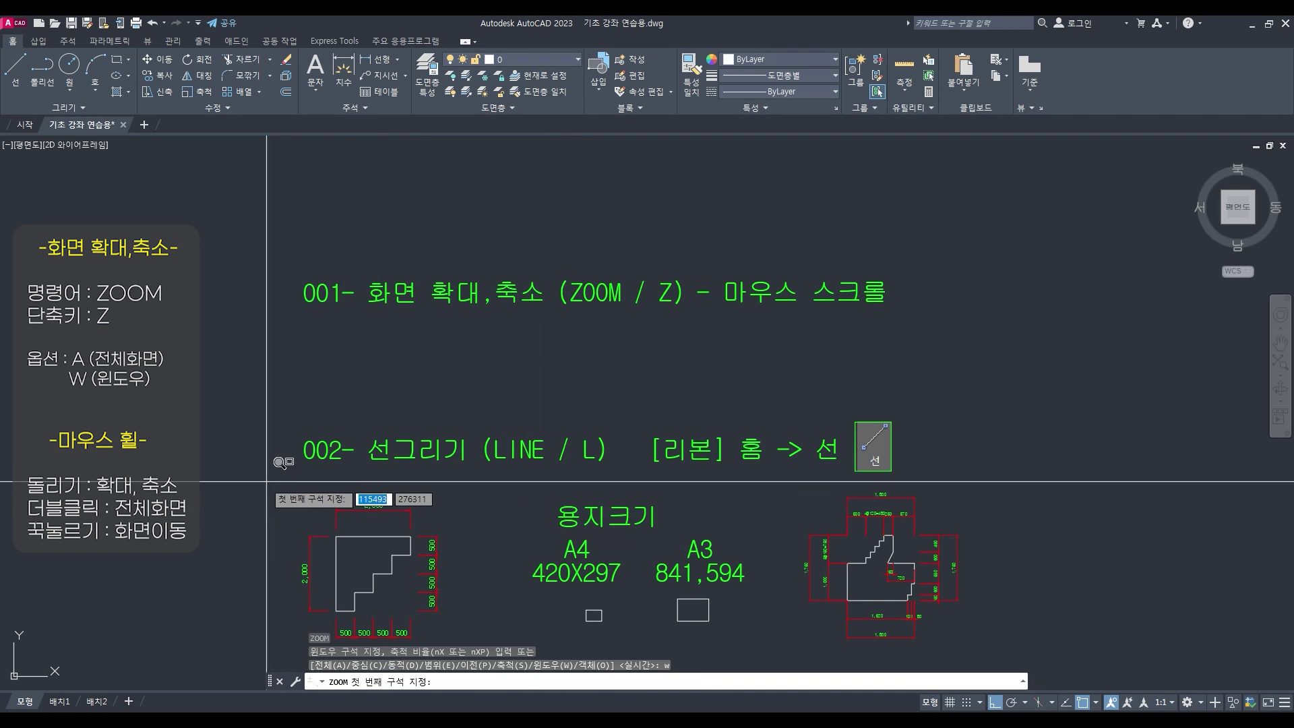
pyautogui.moveTo(298, 465)
pyautogui.mouseDown(button='middle')
pyautogui.moveTo(298, 340)
pyautogui.moveTo(299, 359)
pyautogui.mouseUp(button='middle')
pyautogui.click(288, 373)
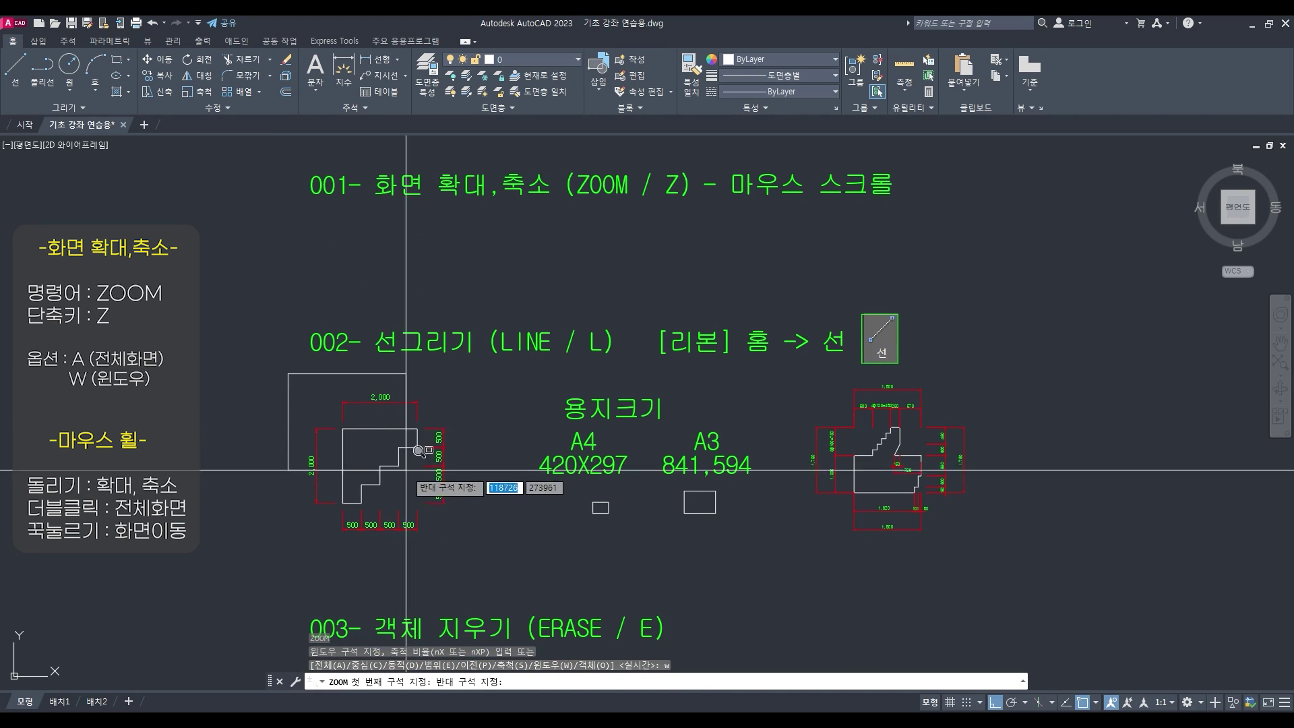
pyautogui.click(471, 549)
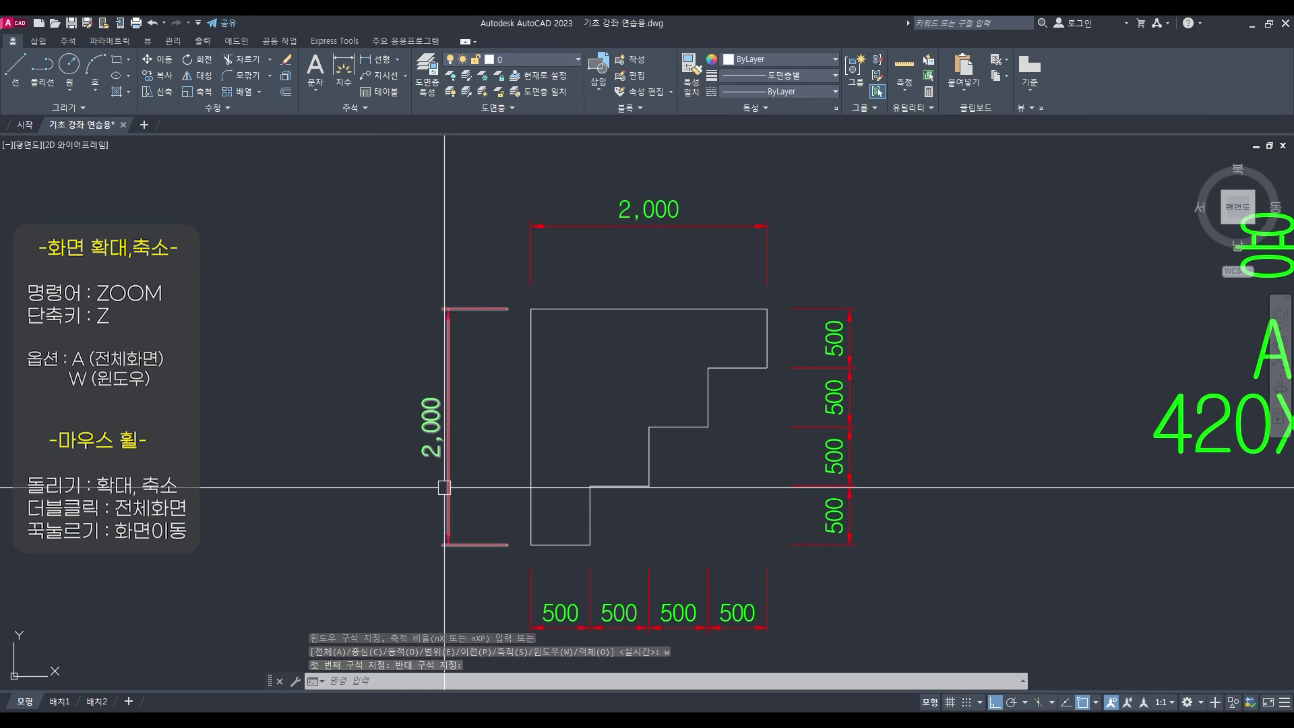
# Zoom with the Window option closer to the middle stair steps of the 2,000 figure
pyautogui.write('z')
pyautogui.press('Return')
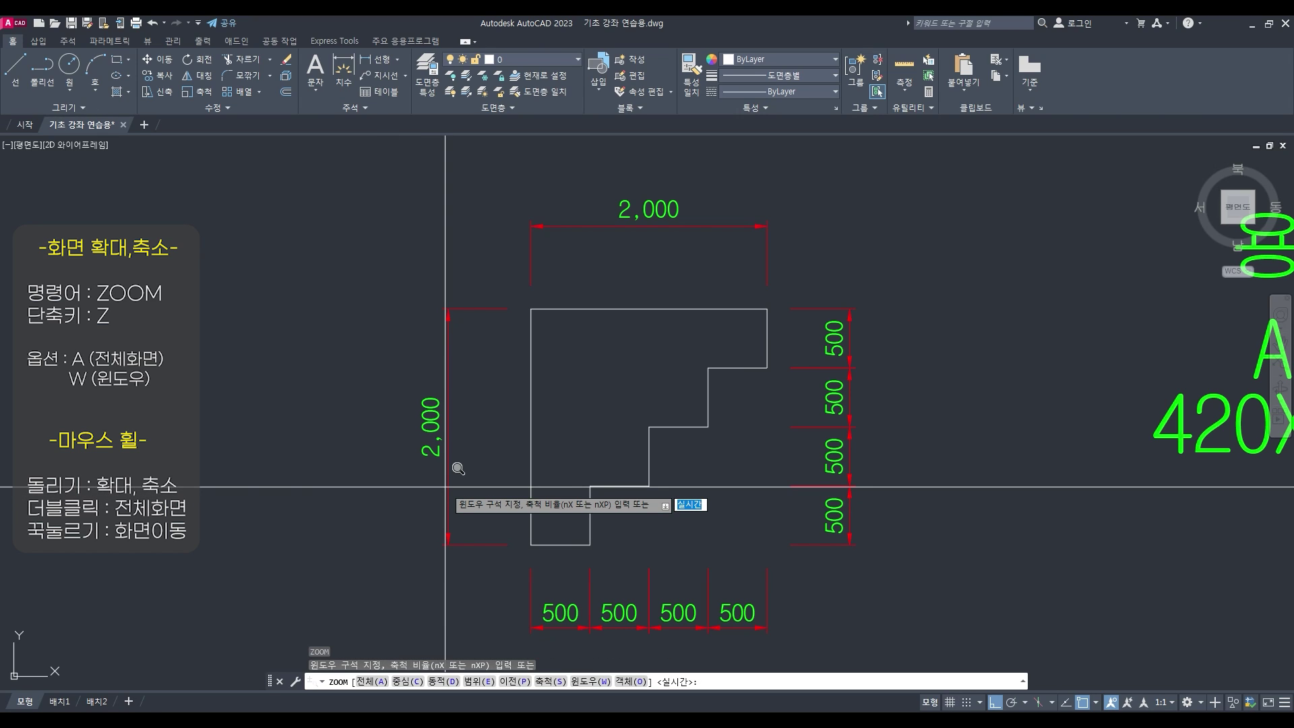
pyautogui.write('w')
pyautogui.press('Return')
pyautogui.click(626, 404)
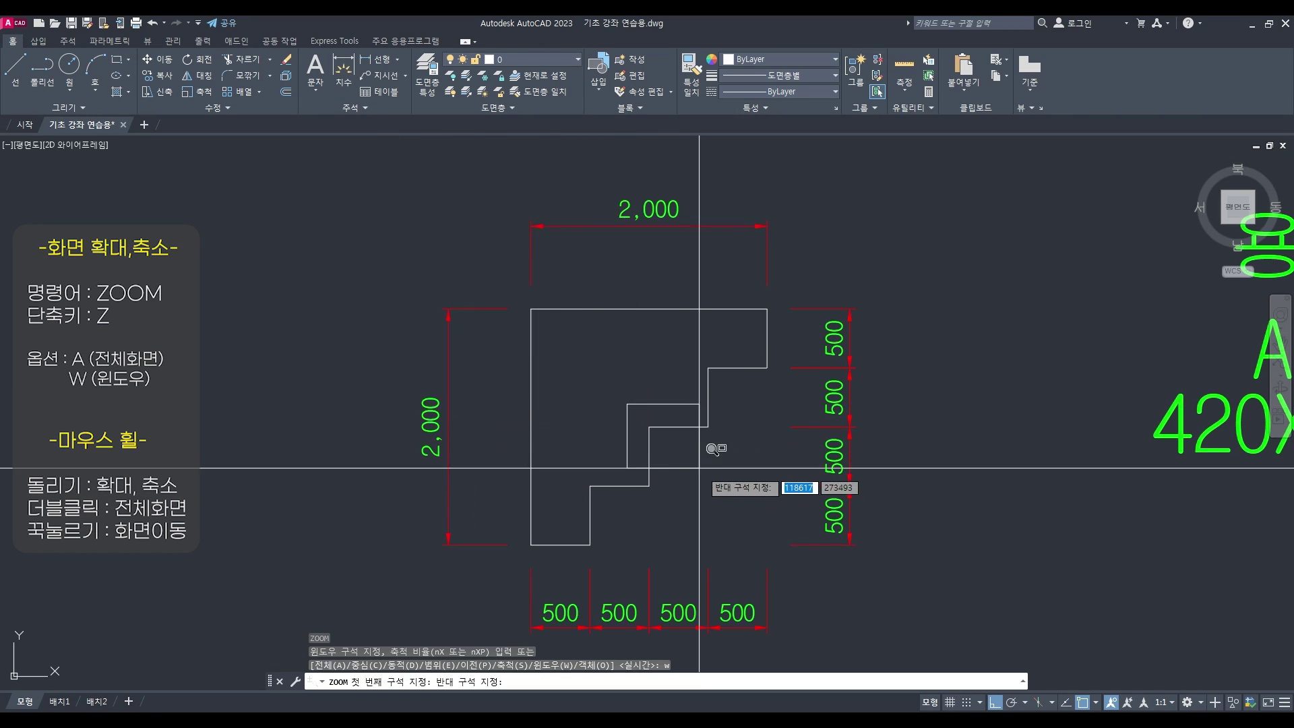
pyautogui.click(731, 497)
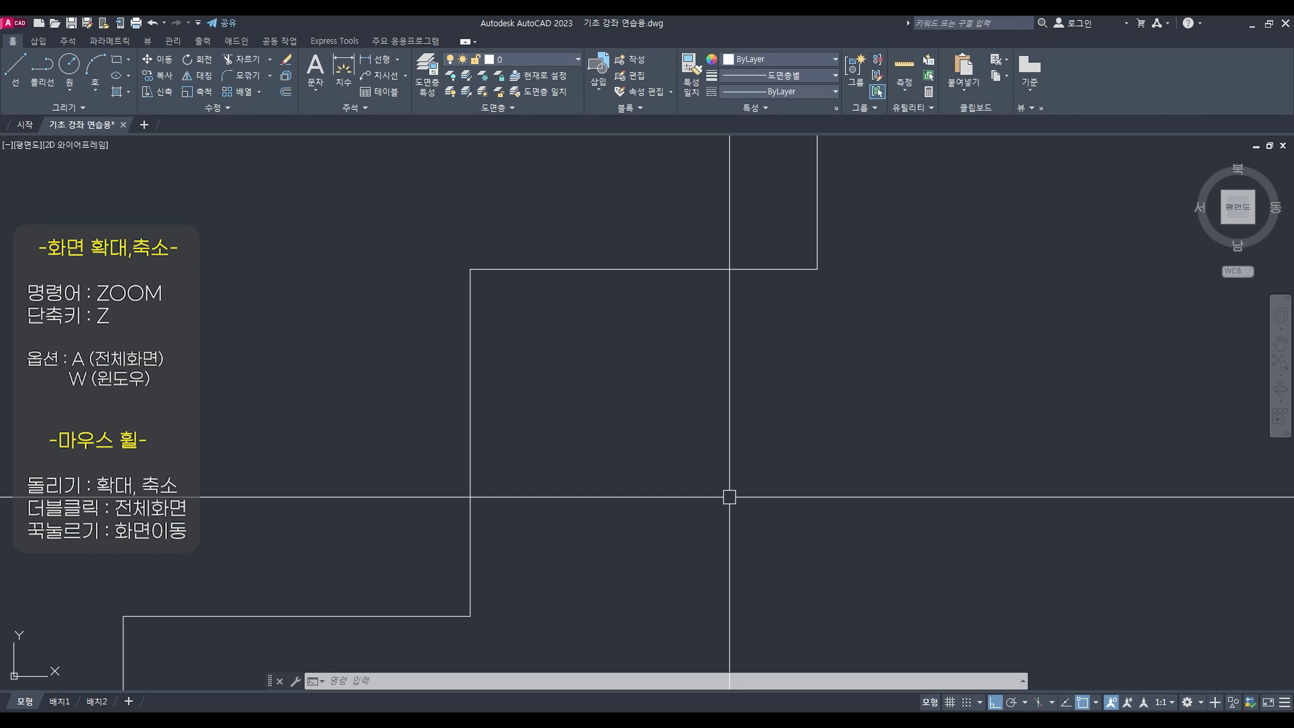
# Zoom with the All option to display the whole drawing
pyautogui.write('z')
pyautogui.press('Return')
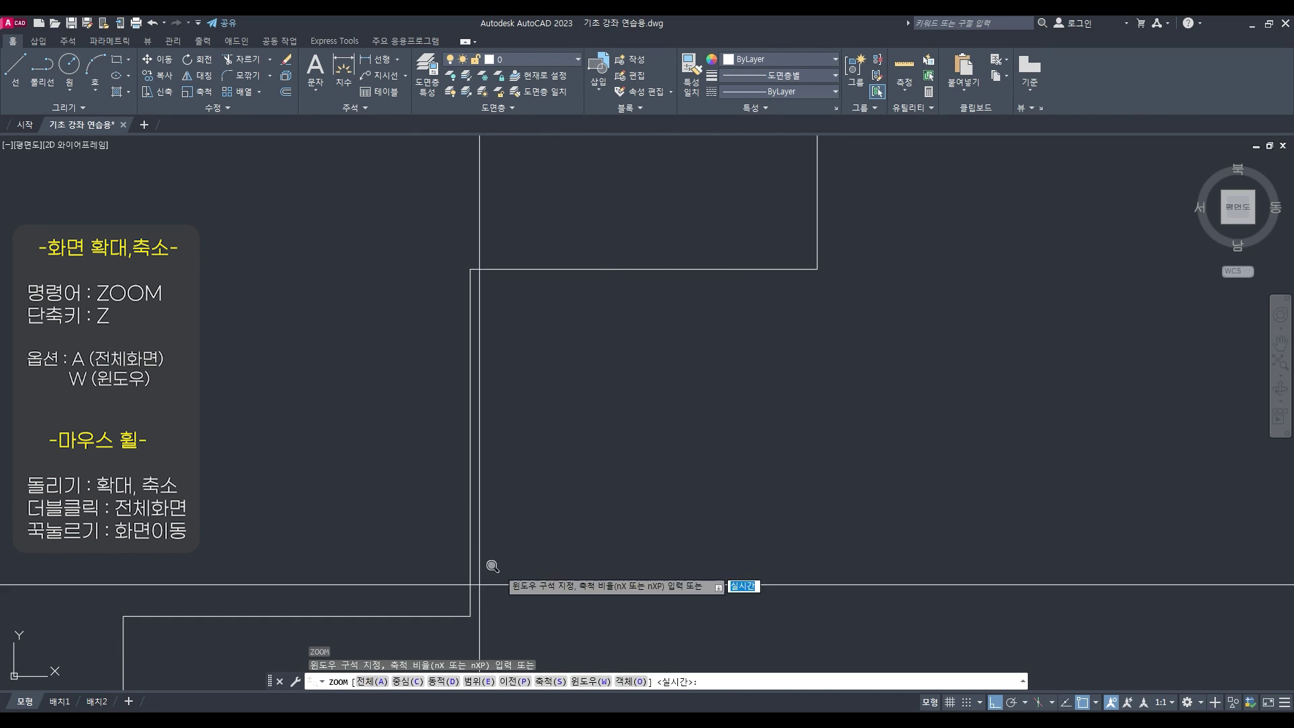
pyautogui.write('a')
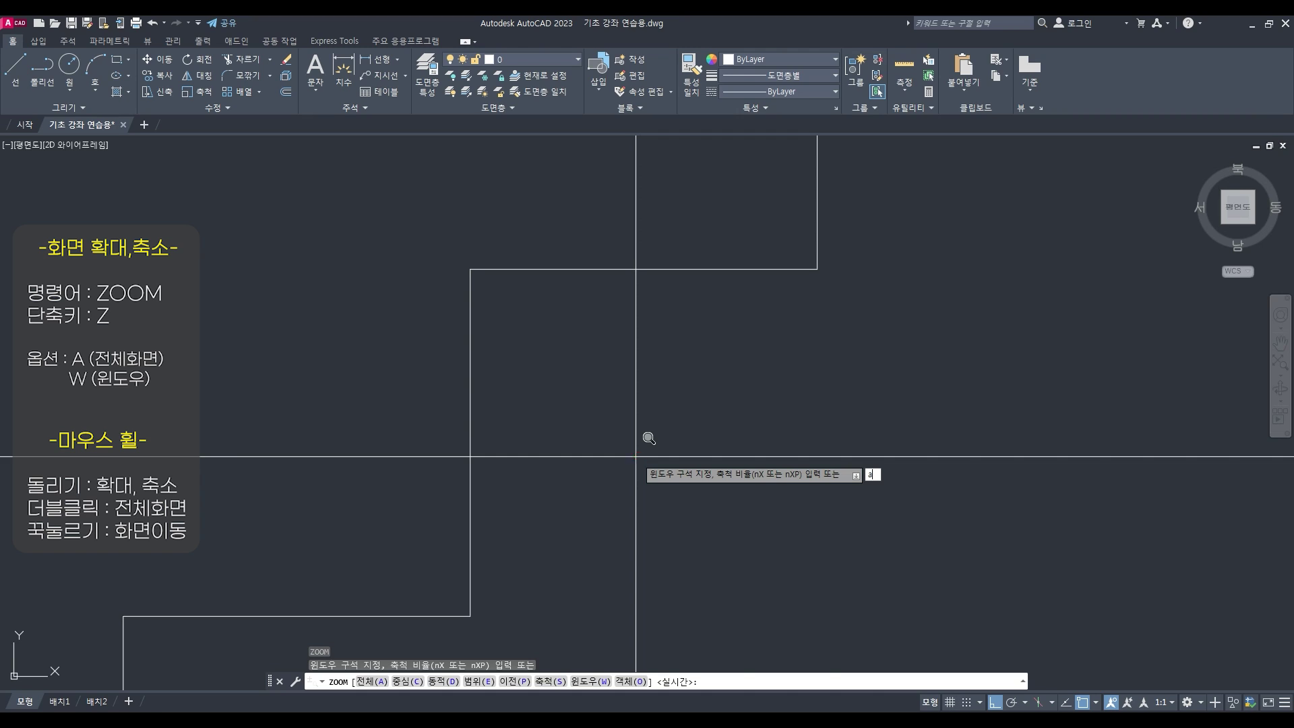
pyautogui.press('Return')
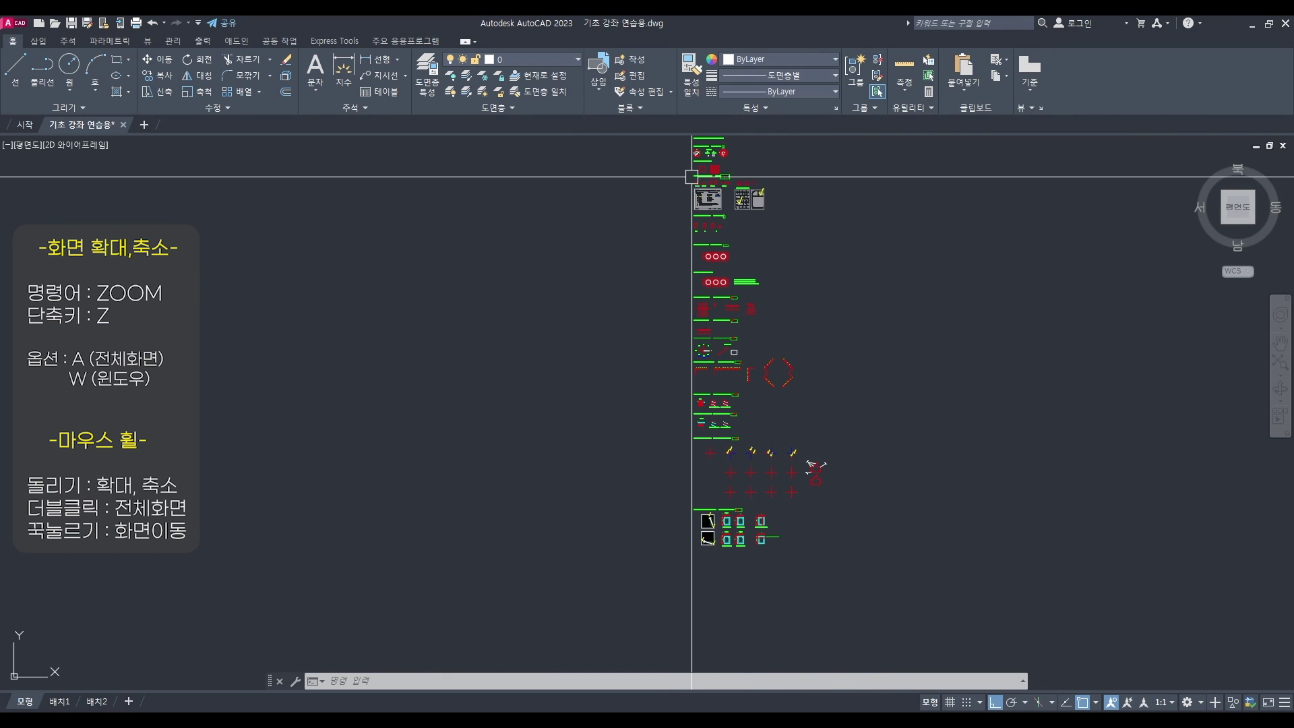
# Zoom with the Window option to the 002 LINE section near the upper end of the drawing
pyautogui.write('z')
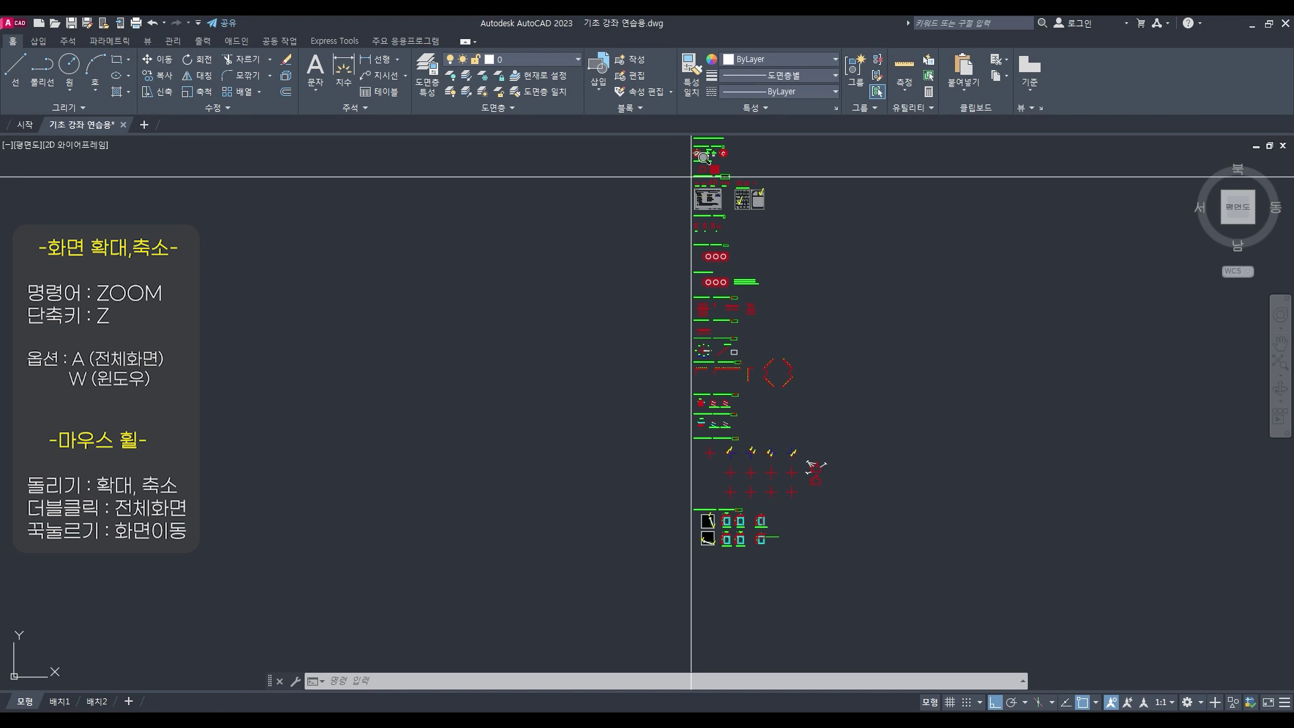
pyautogui.press('Return')
pyautogui.write('w')
pyautogui.press('Return')
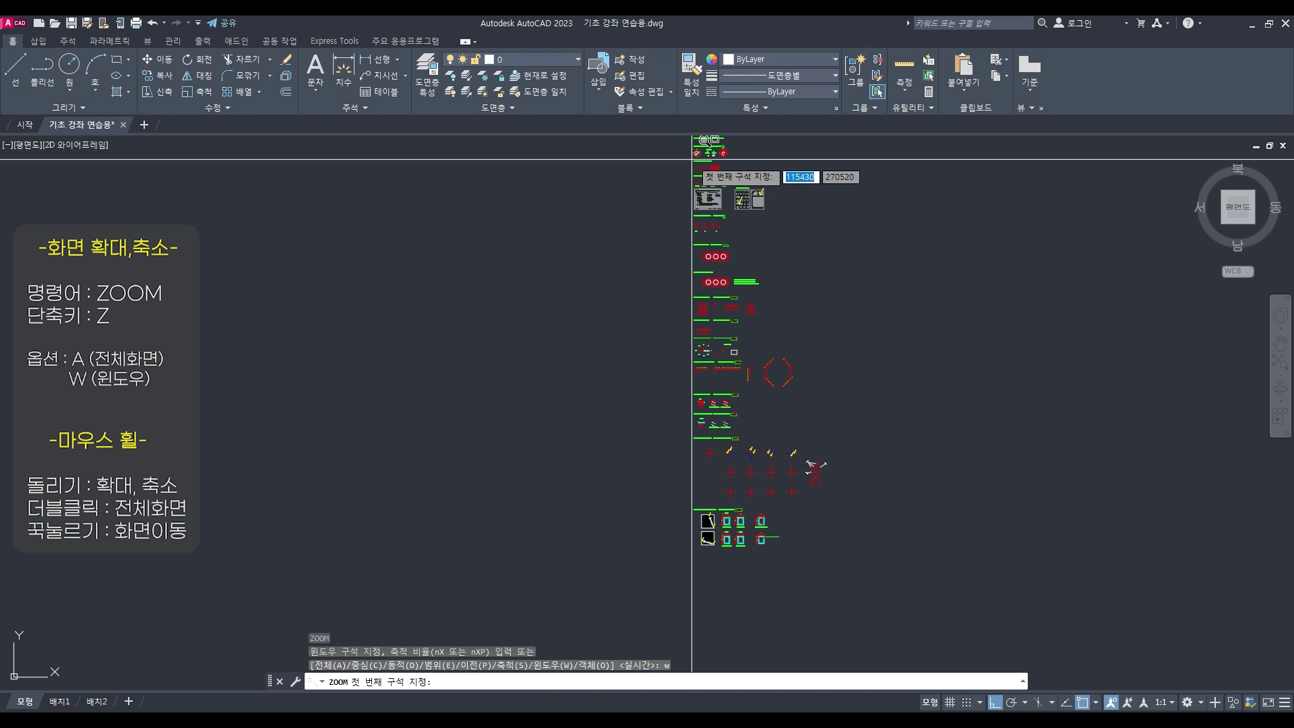
pyautogui.click(693, 142)
pyautogui.click(729, 160)
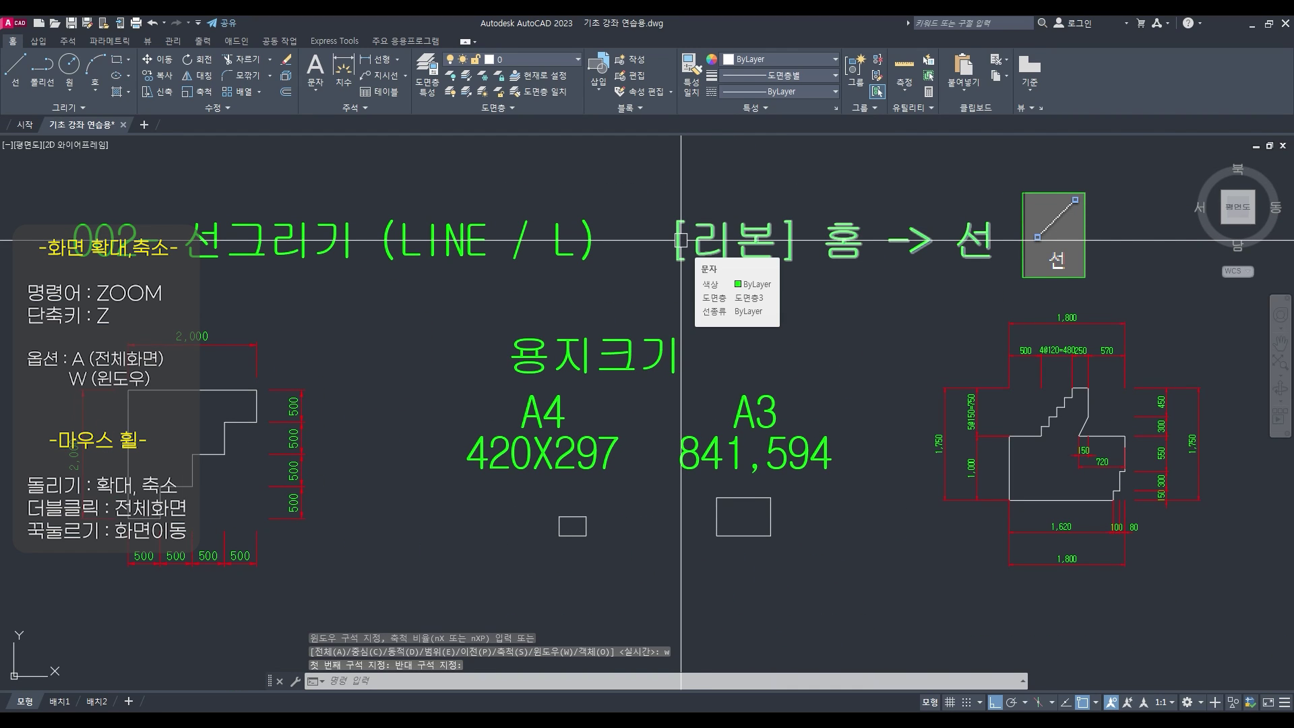
# Return from the 002 LINE section to the full drawing with the Zoom All option
pyautogui.press('Return')
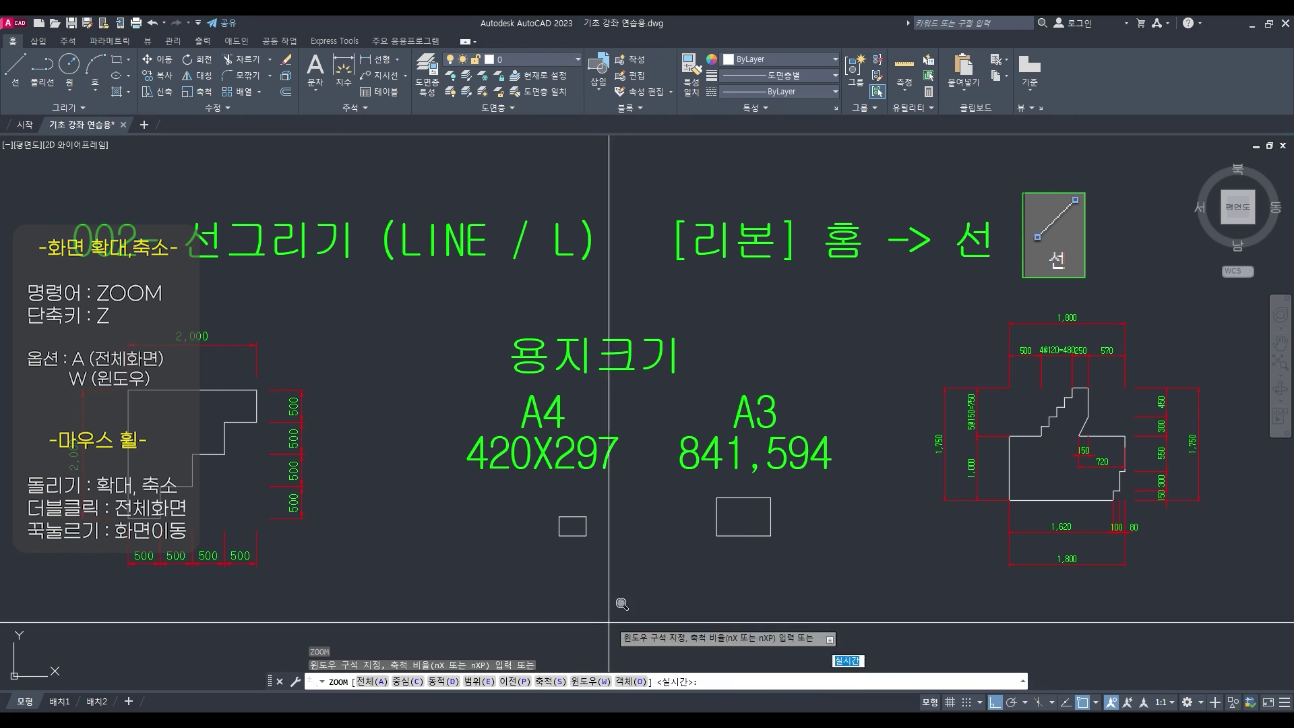
pyautogui.press('Return')
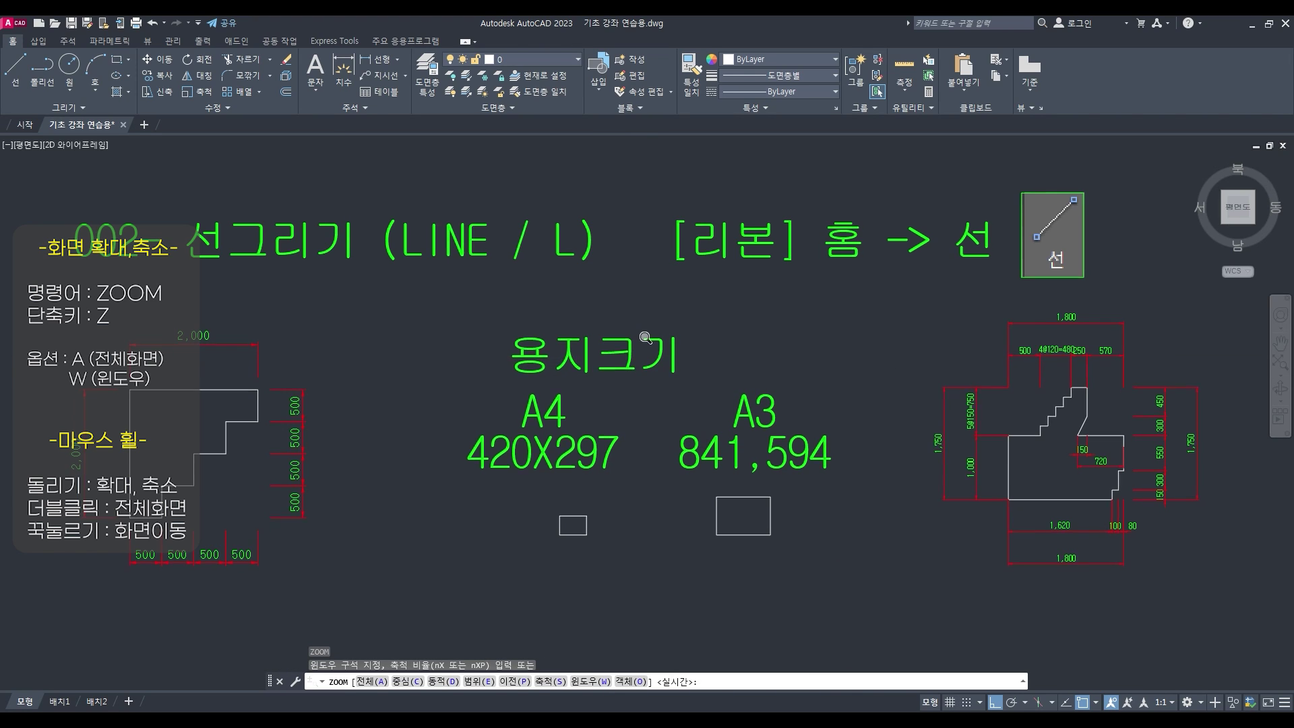
pyautogui.write('a')
pyautogui.press('Return')
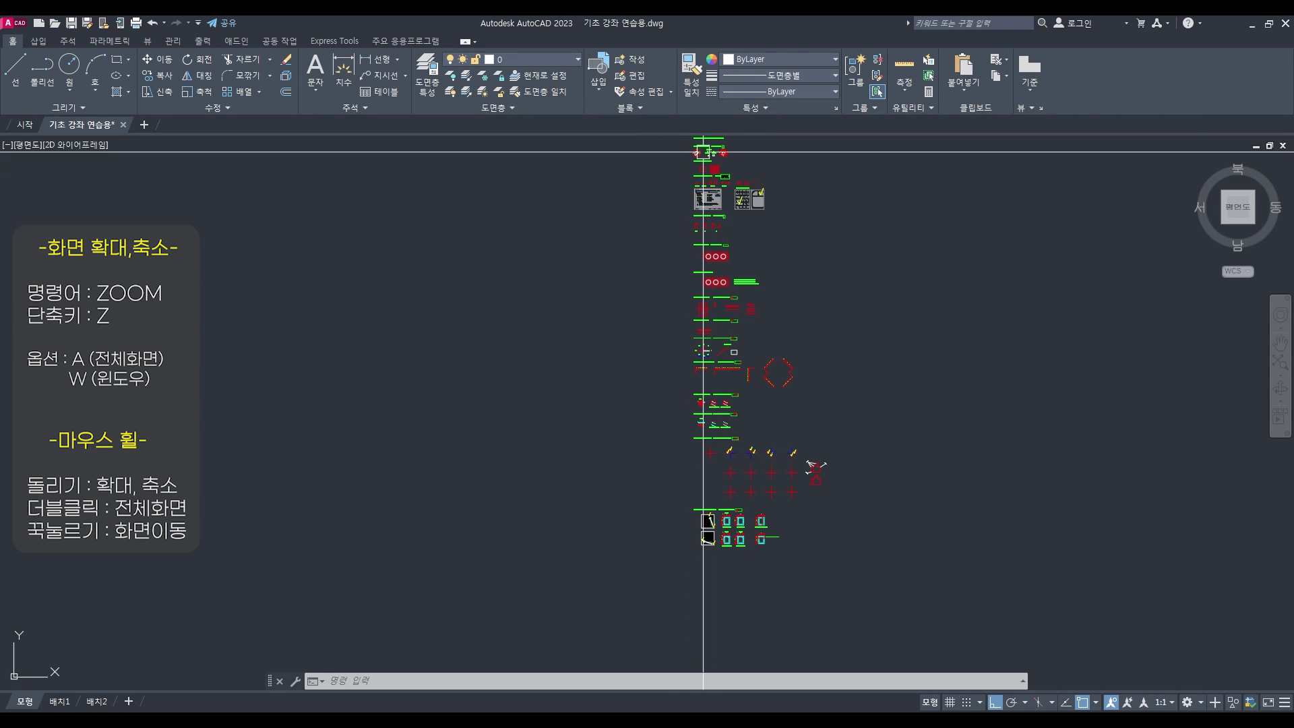
# Practise zooming in and out around the cursor, ending on the 001 ZOOM and 002 LINE sections
pyautogui.scroll(5, 703, 152)
pyautogui.scroll(-2, 669, 326)
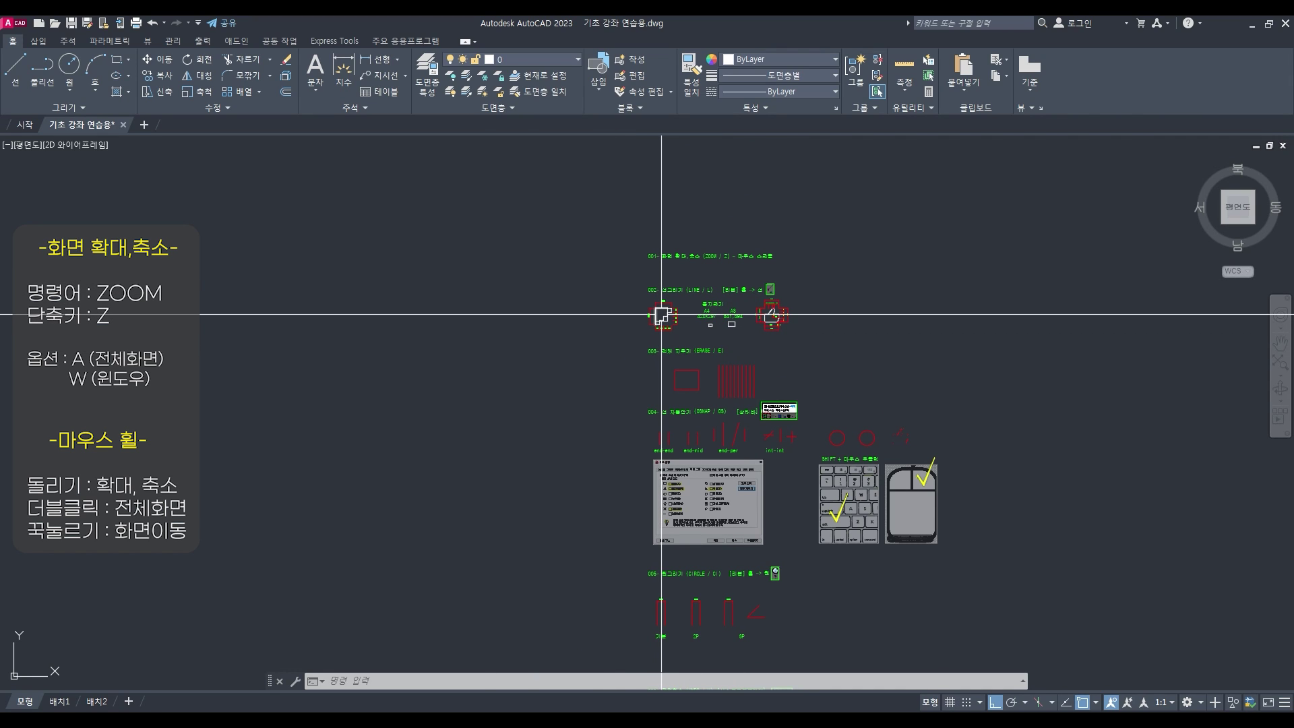
pyautogui.scroll(12, 661, 314)
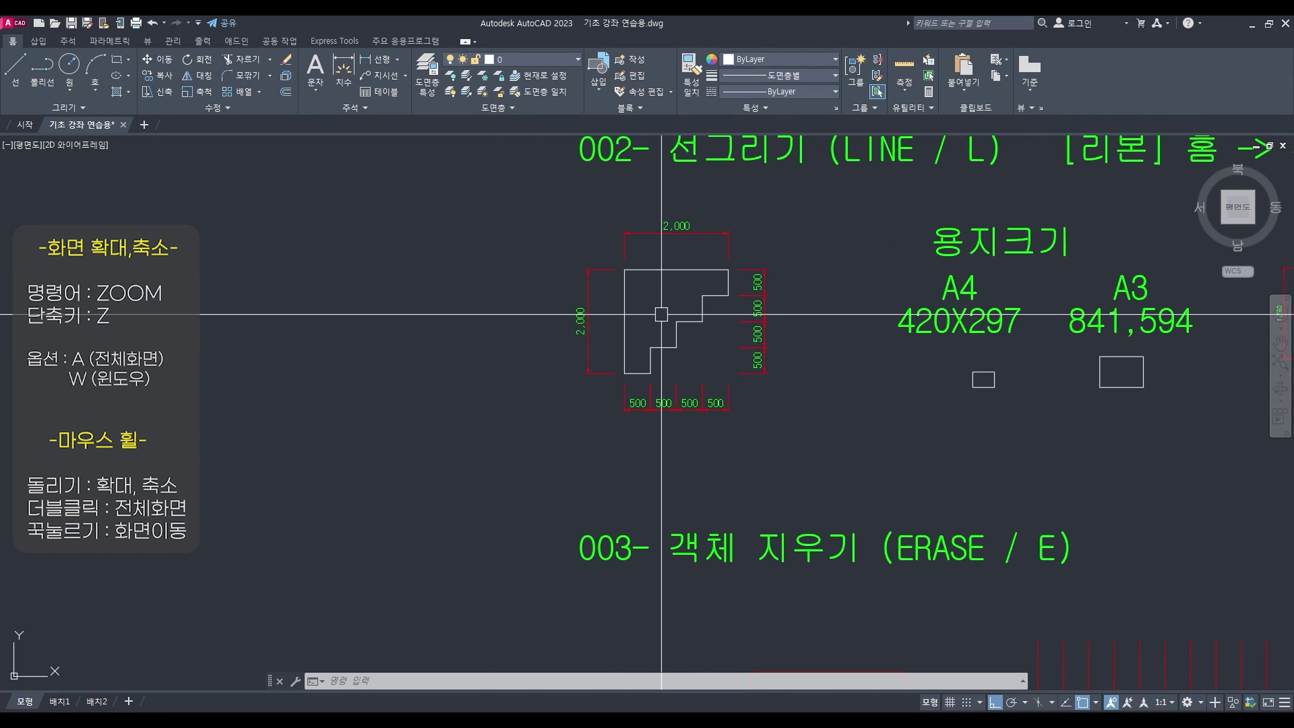
pyautogui.scroll(-6, 664, 275)
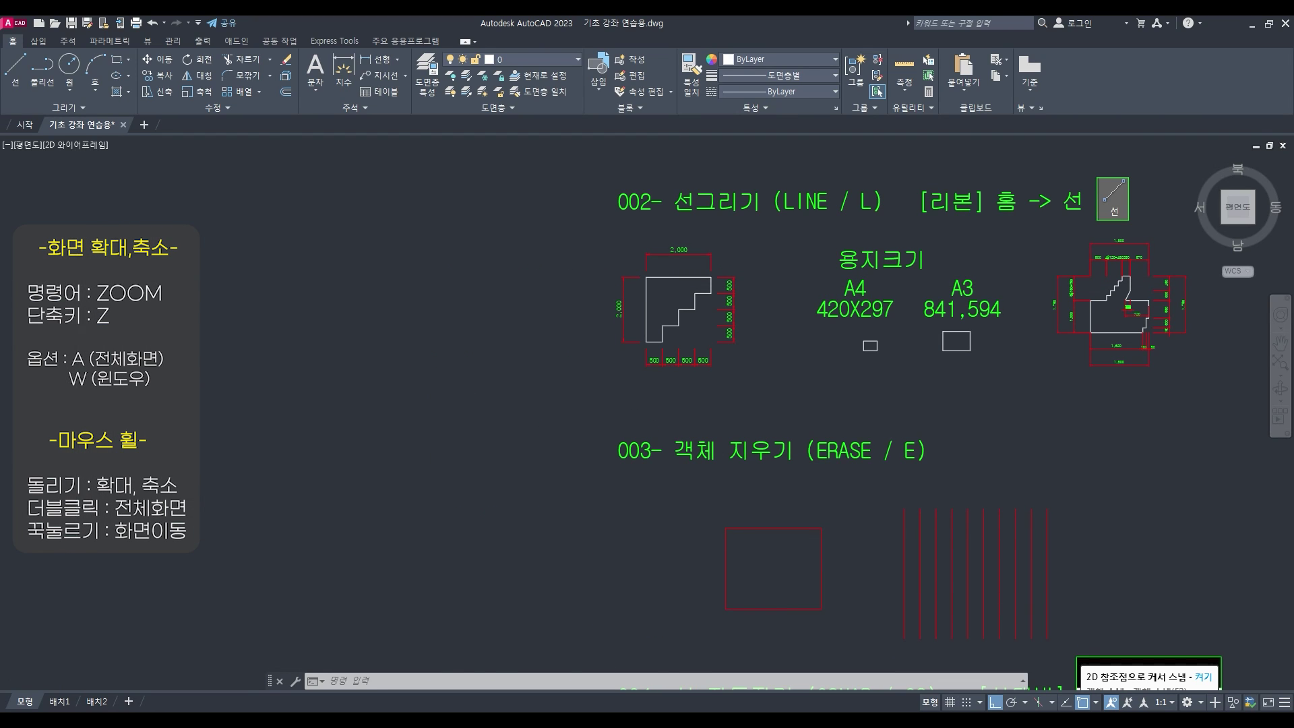
pyautogui.scroll(-8, 77, 626)
pyautogui.scroll(-5, 79, 626)
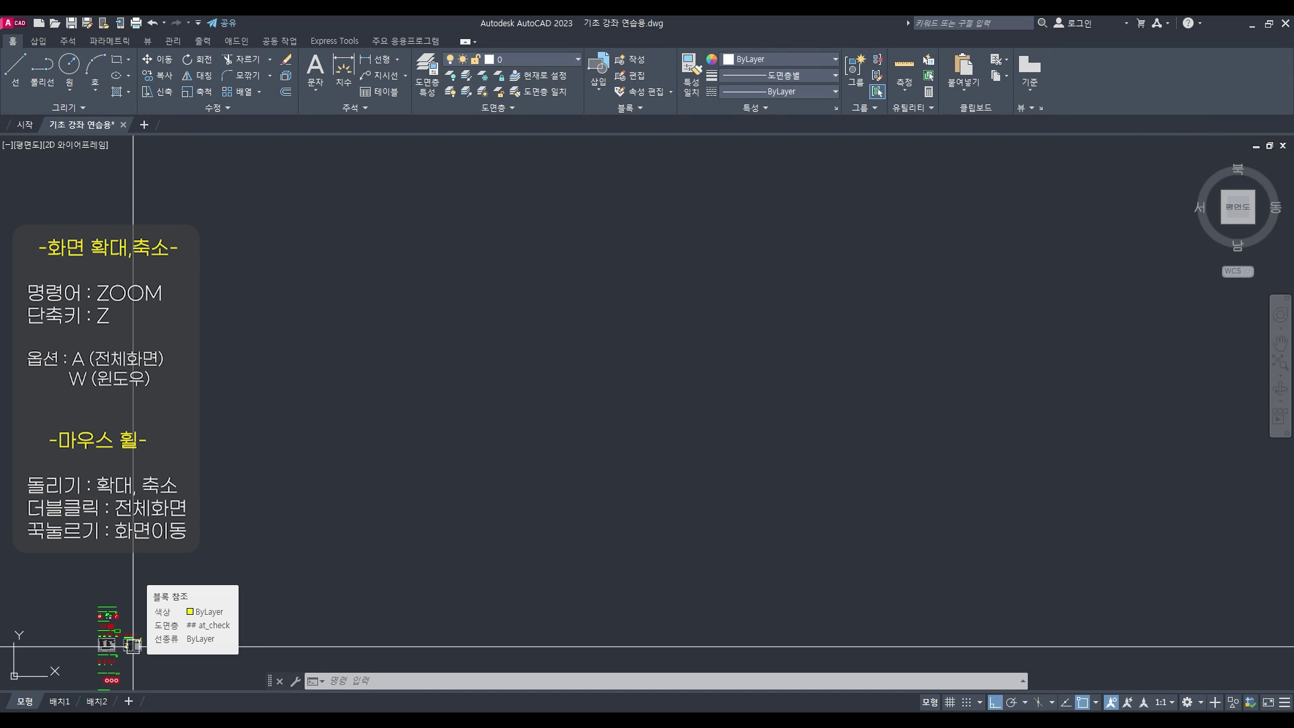
pyautogui.scroll(8, 133, 646)
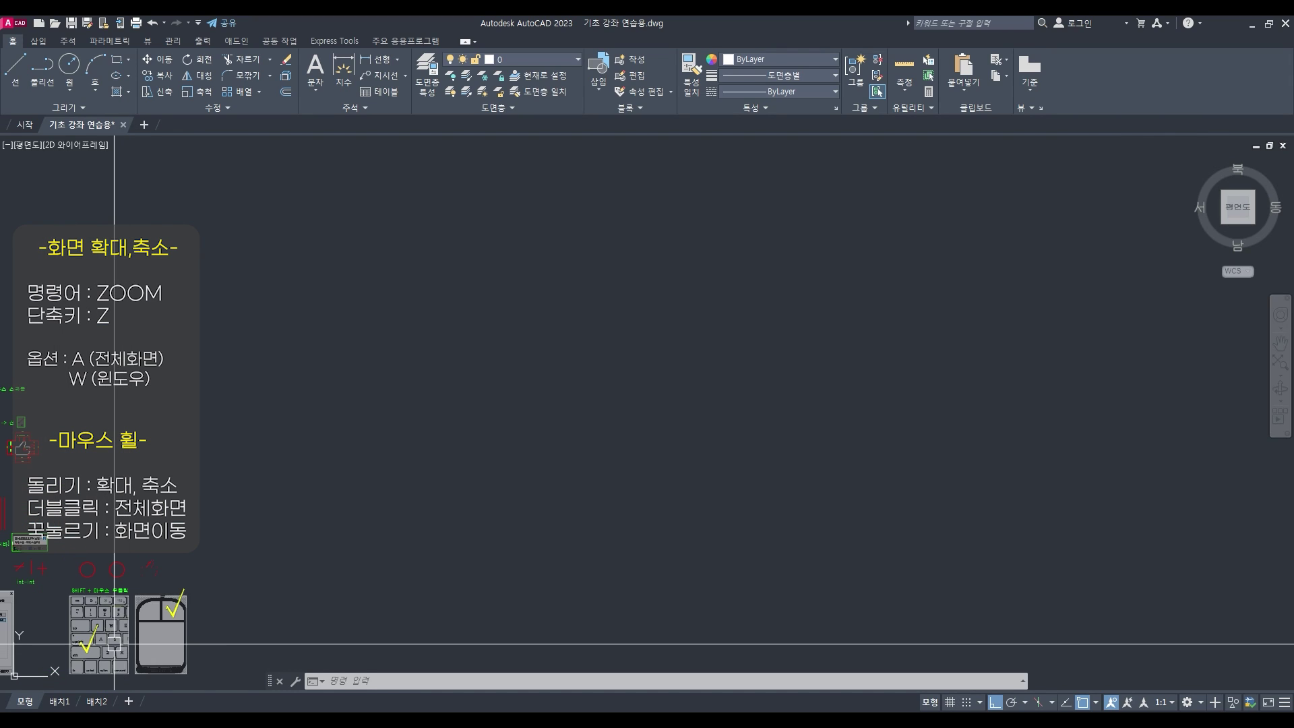
pyautogui.scroll(-6, 116, 632)
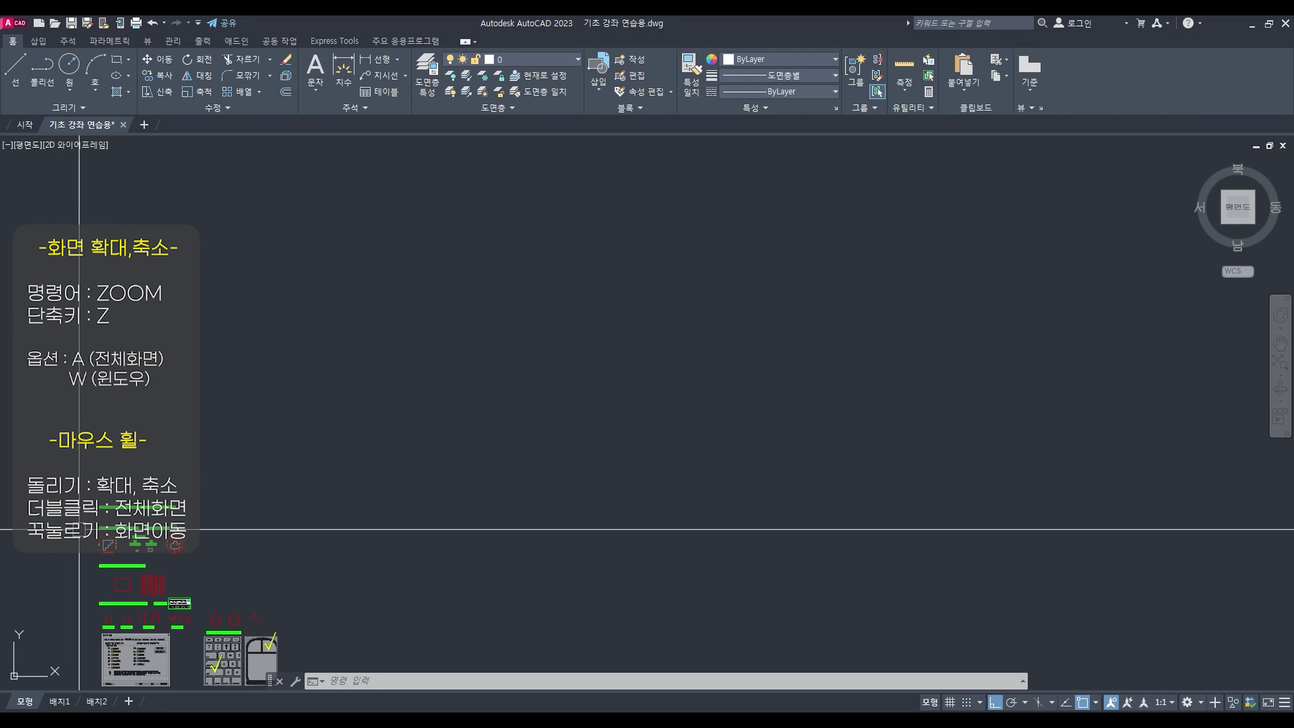
pyautogui.scroll(6, 75, 532)
pyautogui.scroll(2, 85, 544)
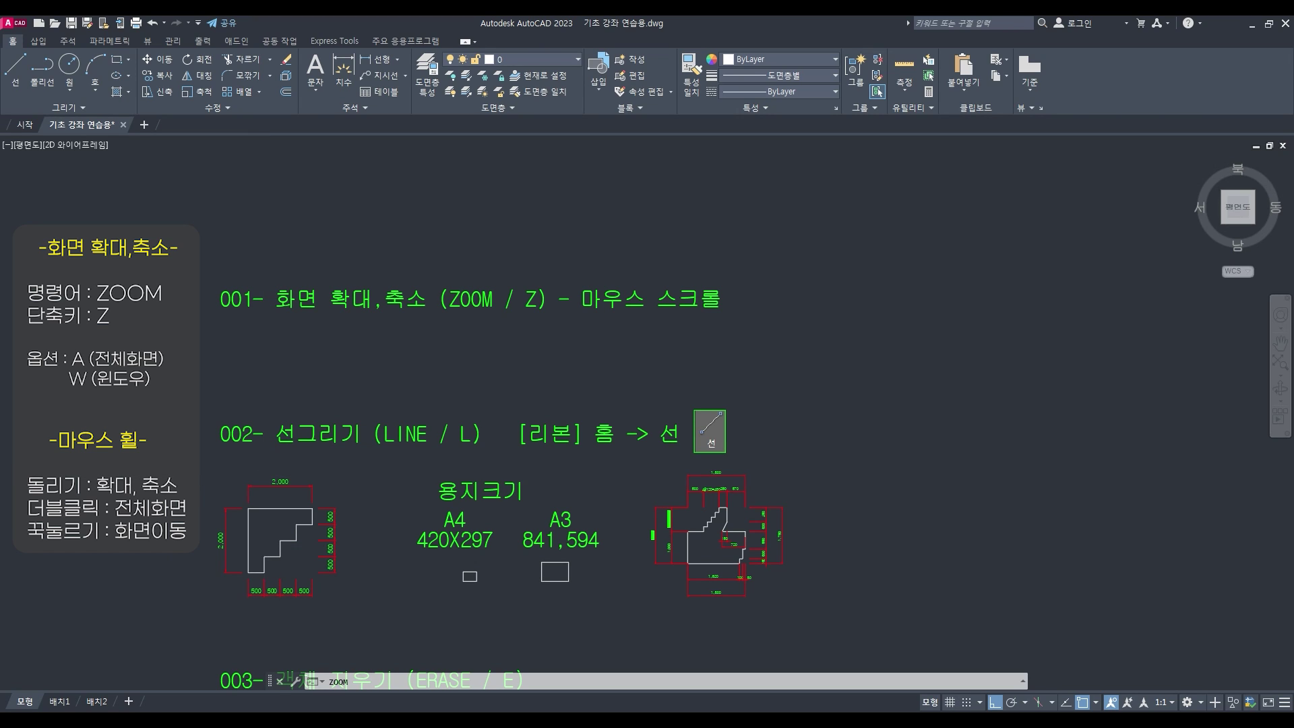
# Fit the drawing extents in view, enlarge part of it, and fit the extents again
pyautogui.middleClick(264, 479)
pyautogui.middleClick(264, 479)
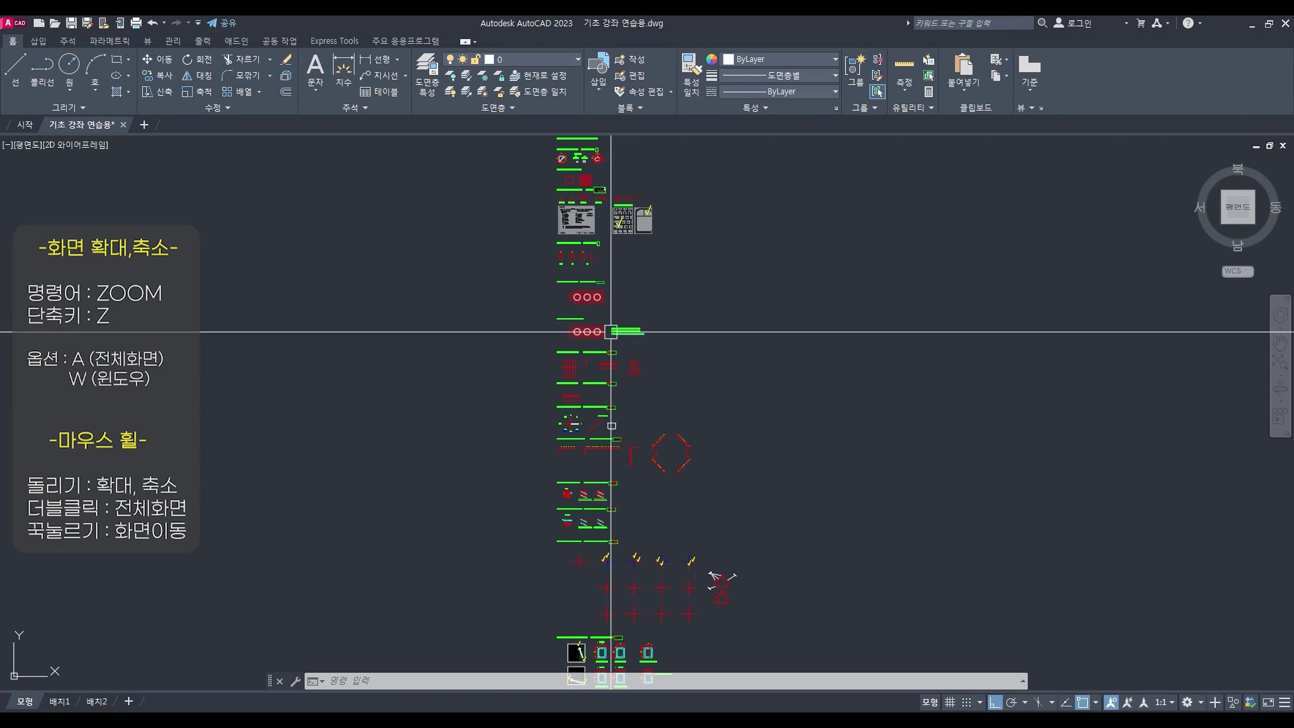
pyautogui.scroll(12, 578, 198)
pyautogui.doubleClick(587, 244)
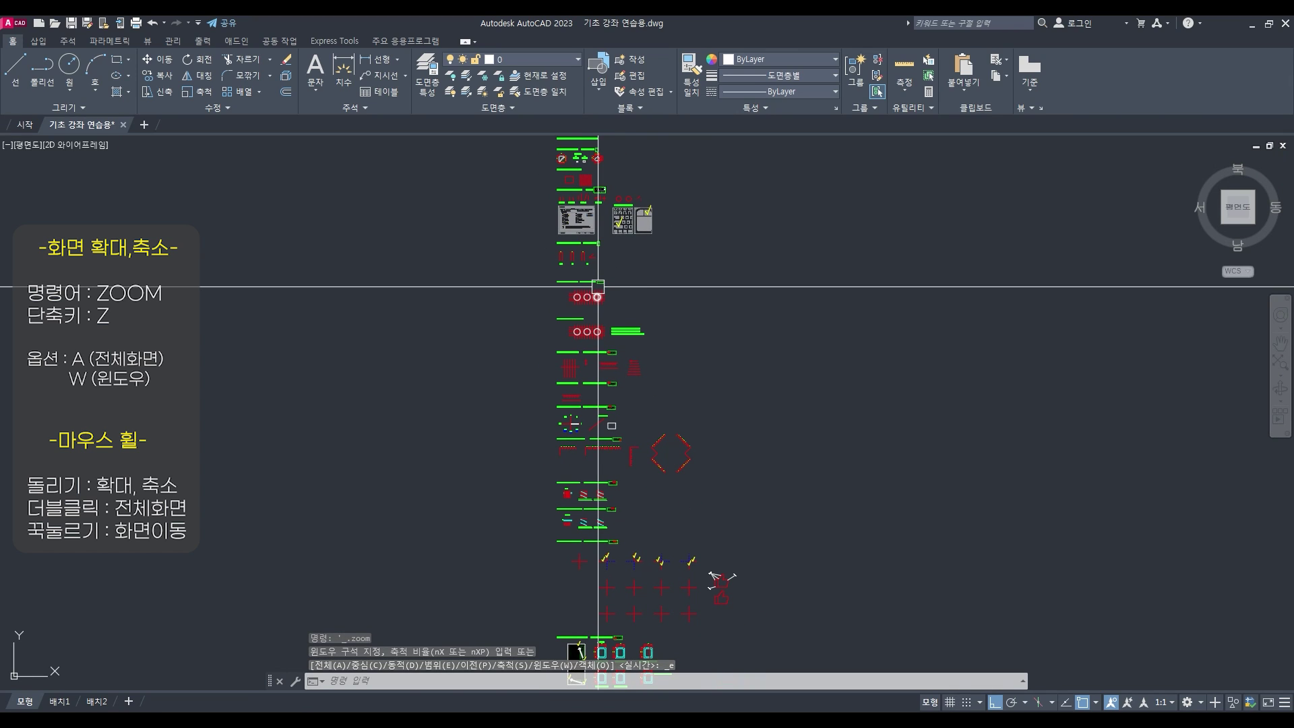
# Zoom in on the 002 and 003 sections and pan down through 004 and 005 to the circles on the red grid
pyautogui.scroll(5, 567, 185)
pyautogui.scroll(6, 558, 138)
pyautogui.scroll(-4, 566, 216)
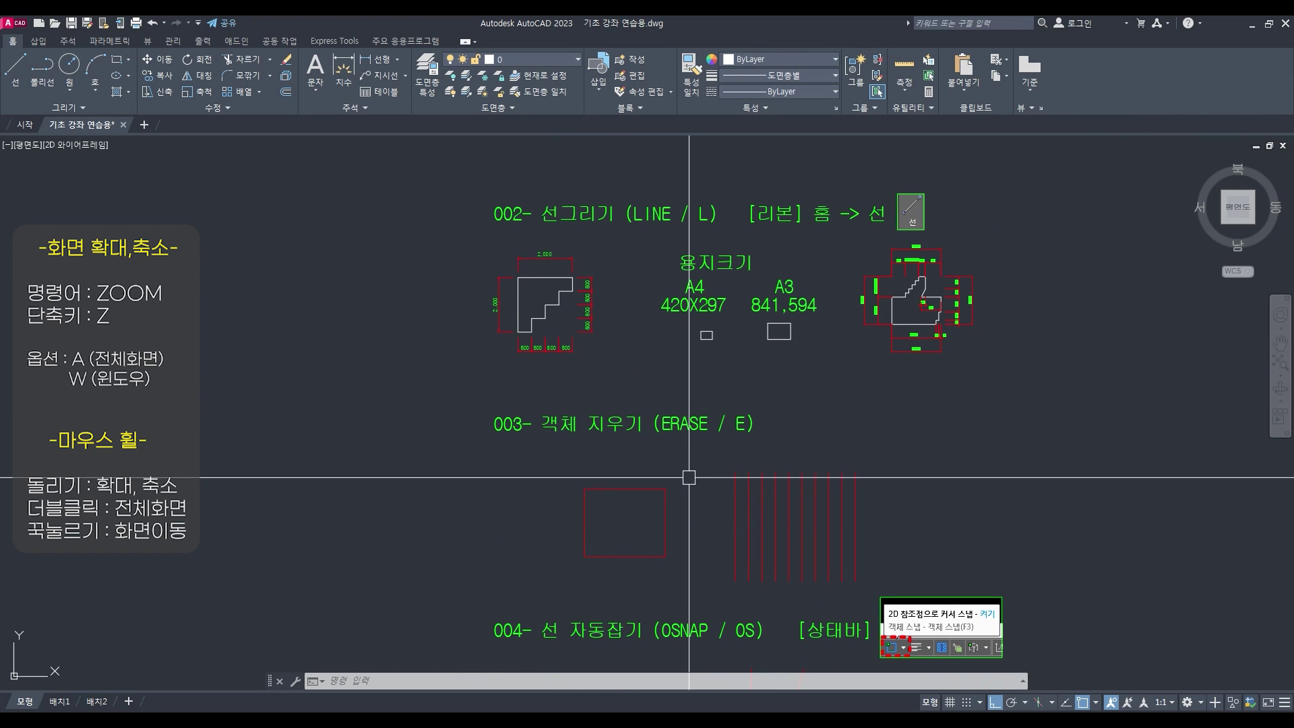
pyautogui.moveTo(691, 516)
pyautogui.mouseDown(button='middle')
pyautogui.moveTo(678, 191)
pyautogui.moveTo(677, 211)
pyautogui.mouseUp(button='middle')
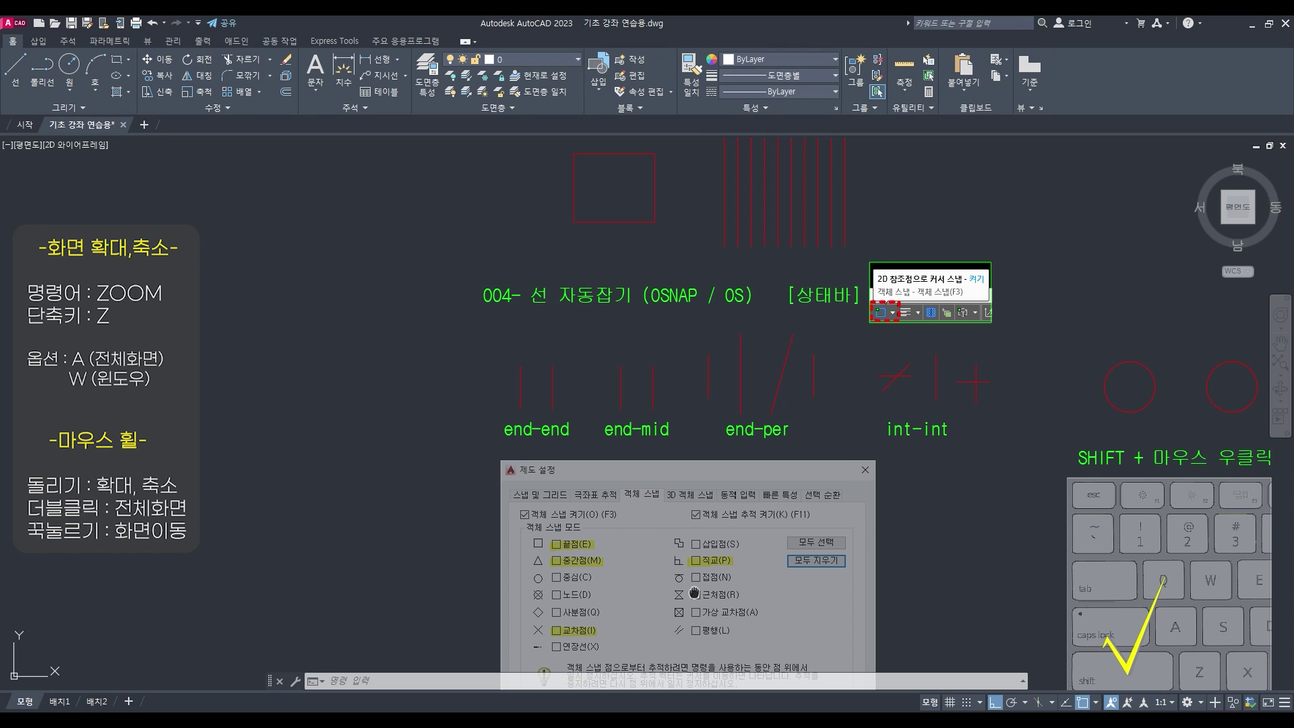
pyautogui.moveTo(694, 593); pyautogui.dragTo(645, 163, button='middle')
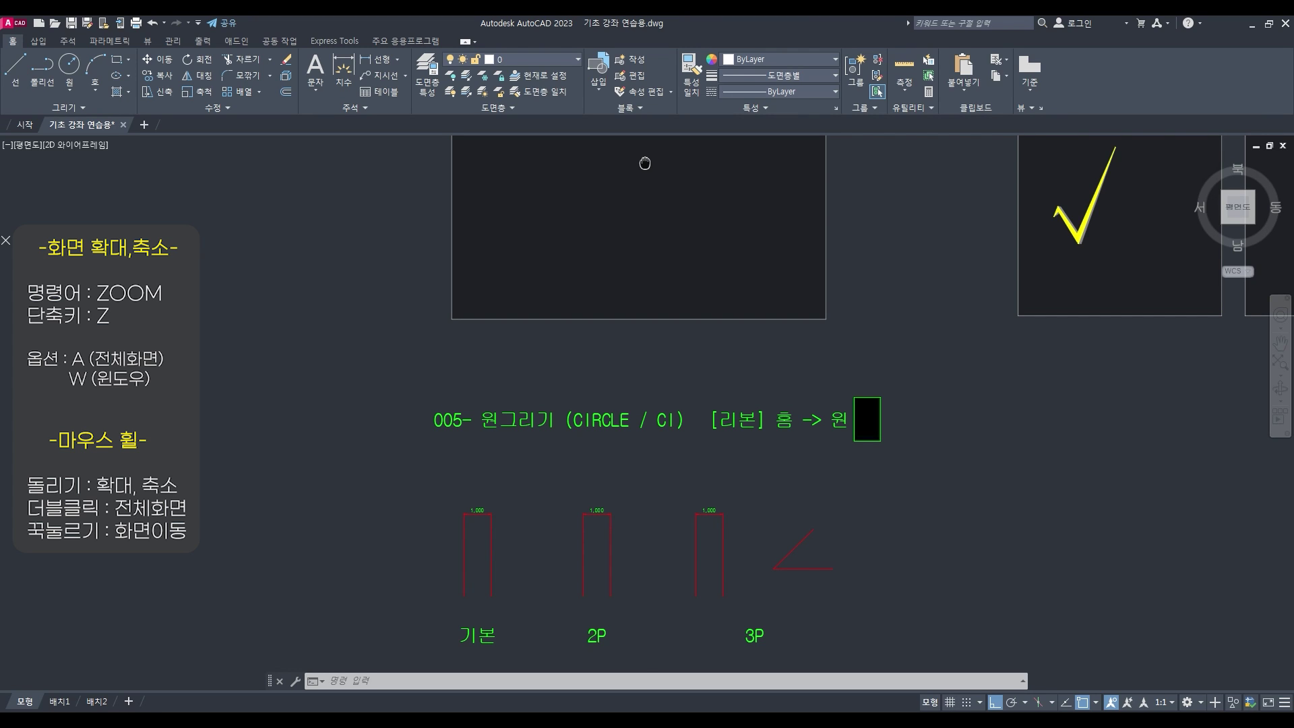
pyautogui.moveTo(664, 601)
pyautogui.mouseDown(button='middle')
pyautogui.moveTo(672, 541)
pyautogui.moveTo(642, 159)
pyautogui.mouseUp(button='middle')
pyautogui.scroll(6, 639, 532)
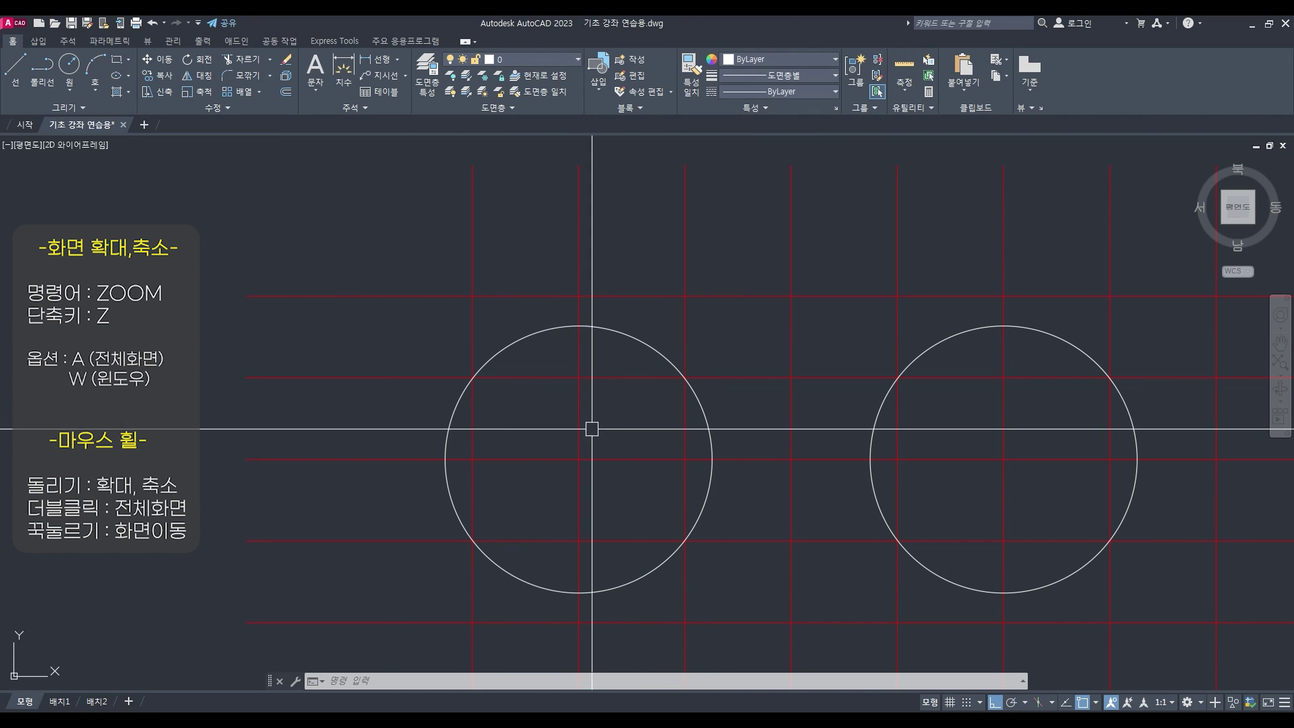
pyautogui.moveTo(782, 431); pyautogui.dragTo(227, 417, button='middle')
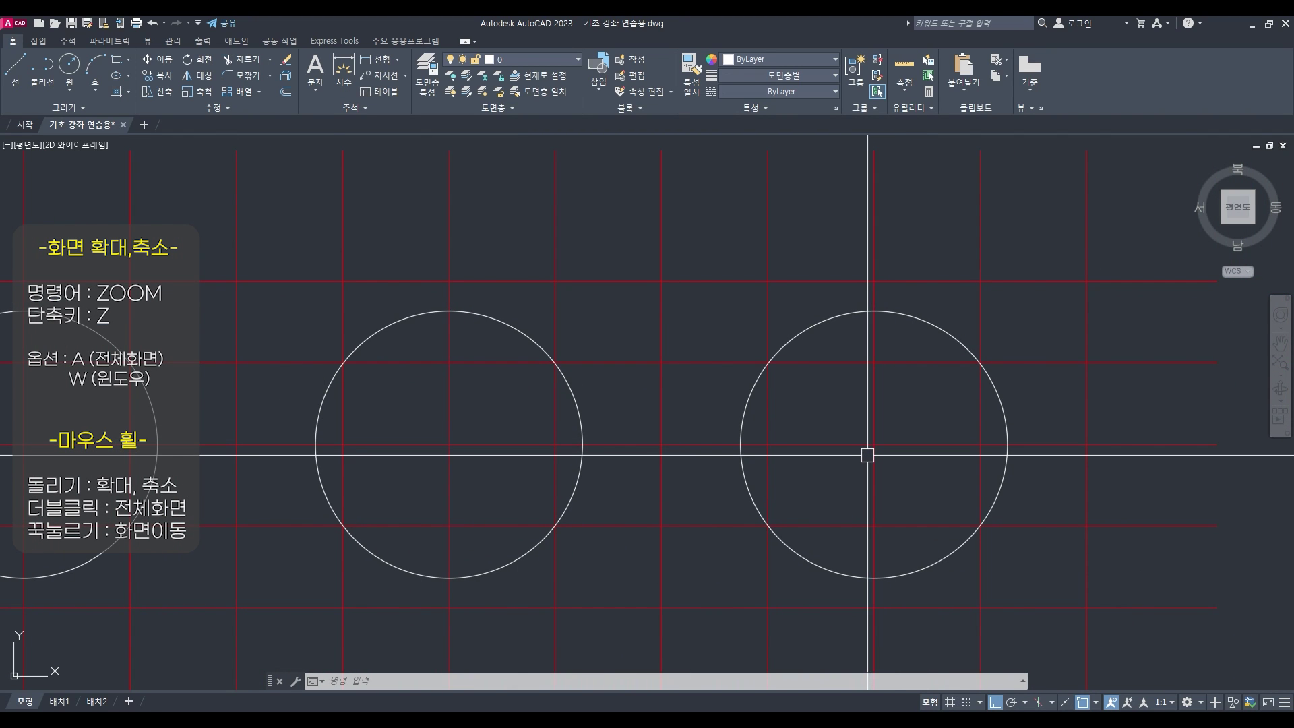
# Zoom out from the circles and back in on another part of the practice drawing
pyautogui.scroll(-5, 863, 458)
pyautogui.scroll(-10, 861, 460)
pyautogui.scroll(8, 775, 222)
pyautogui.scroll(4, 925, 503)
pyautogui.moveTo(925, 503); pyautogui.dragTo(830, 461, button='middle')
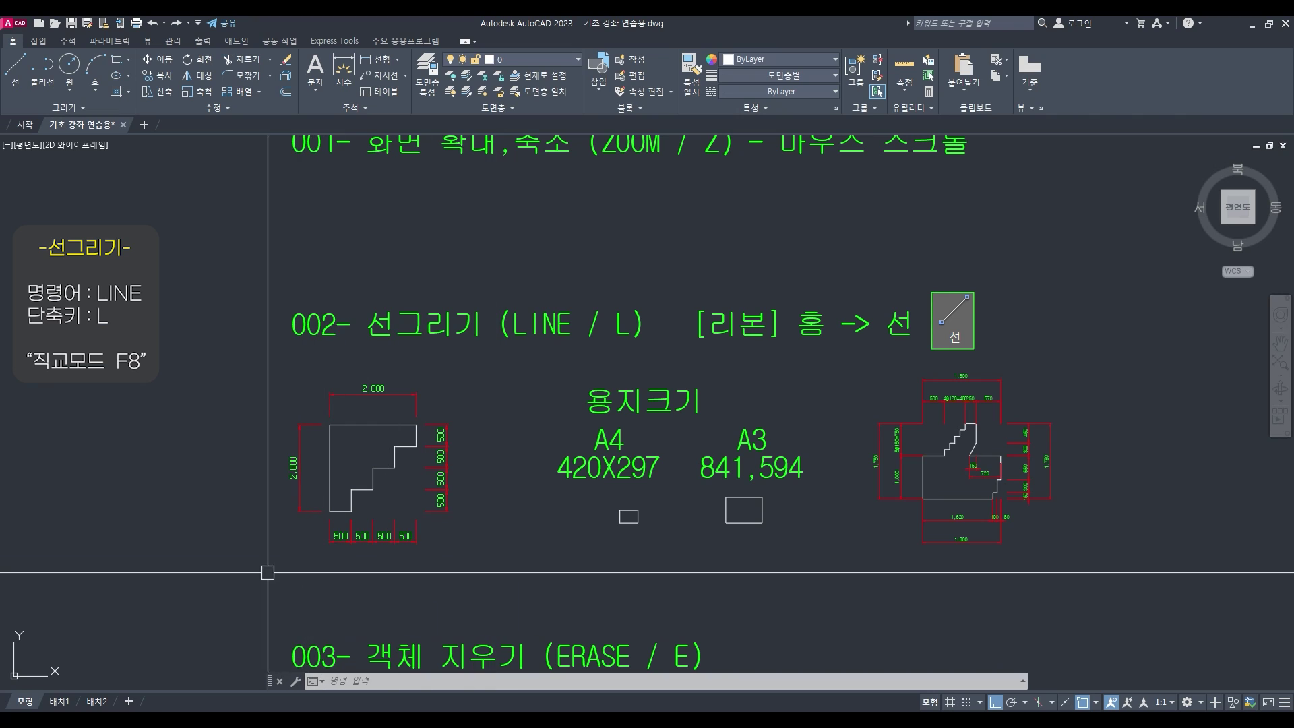
# Draw four connected orthogonal line segments of 500 each, alternating right and up, in the empty area left of the 2,000 stepped figure
pyautogui.moveTo(162, 571); pyautogui.dragTo(232, 577, button='middle')
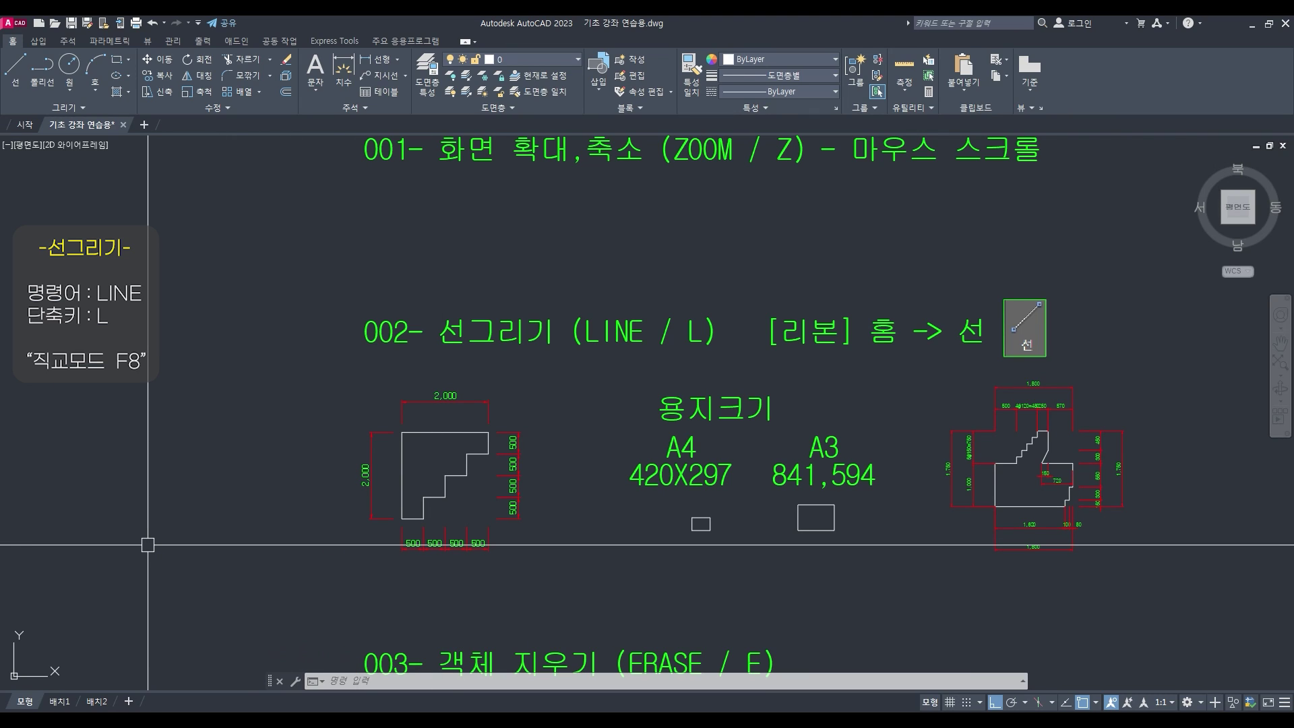
pyautogui.write('l')
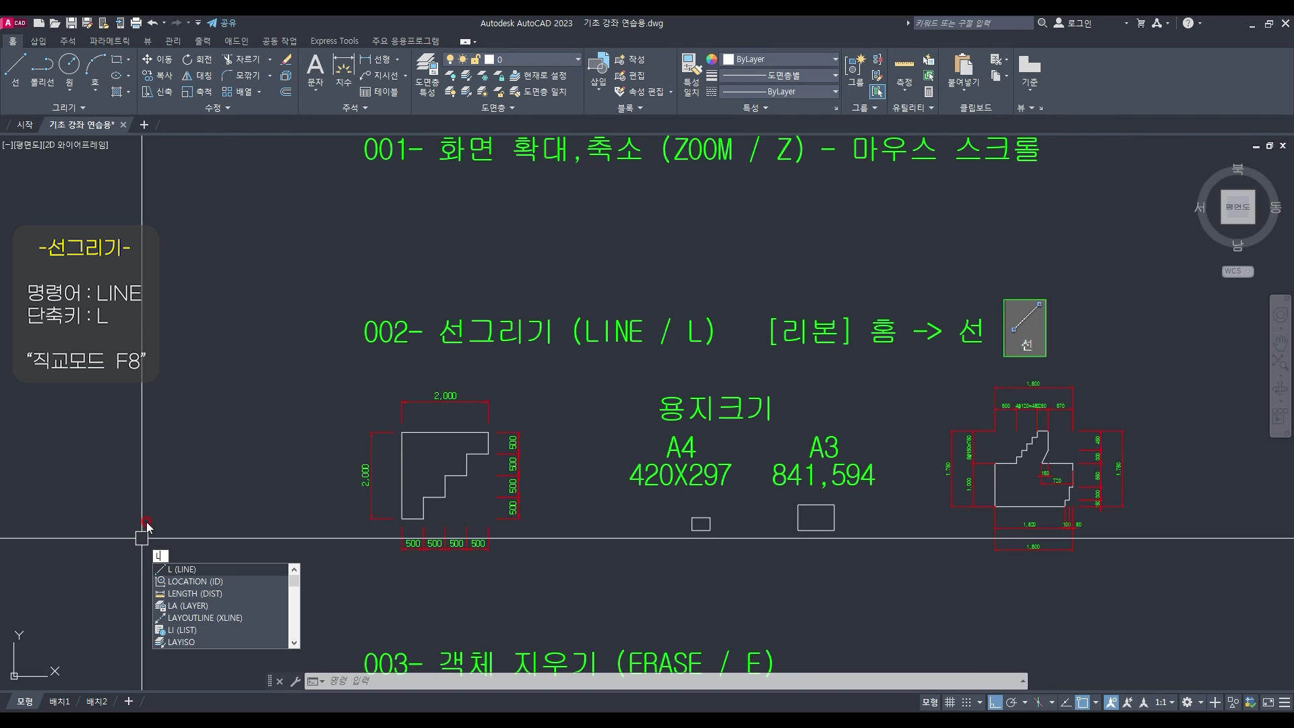
pyautogui.press('Return')
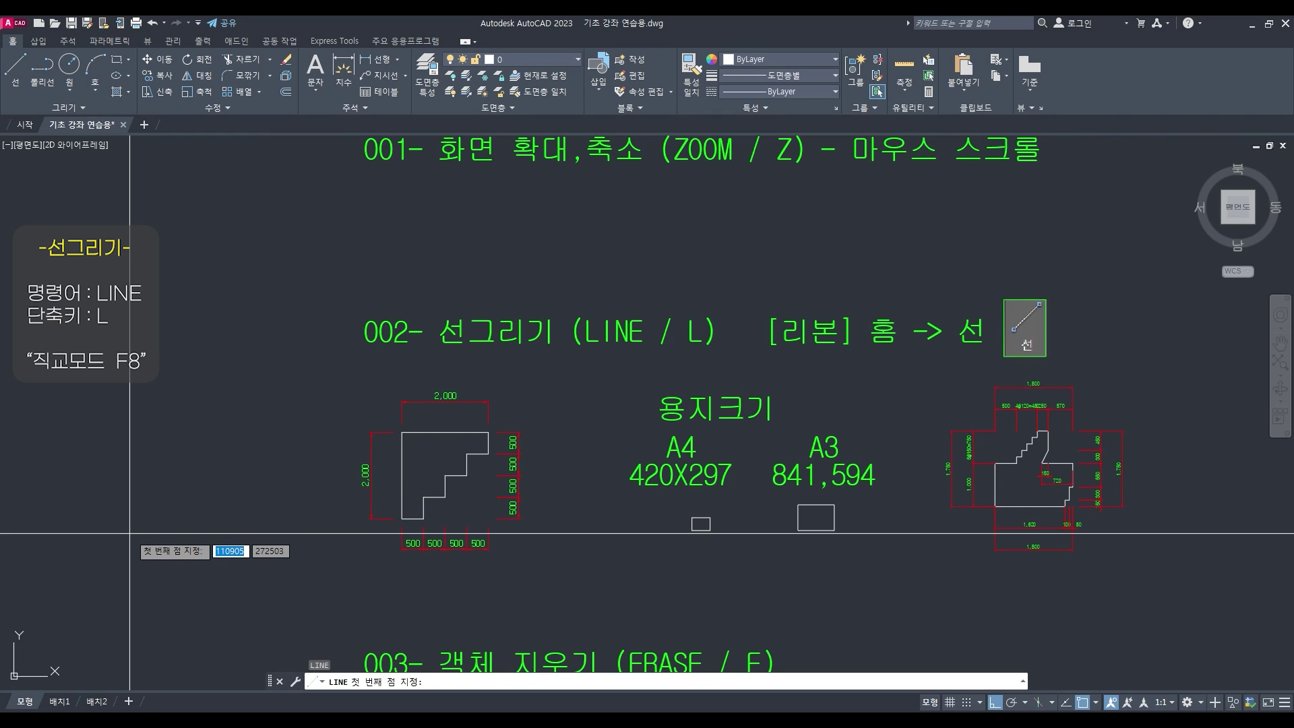
pyautogui.click(130, 533)
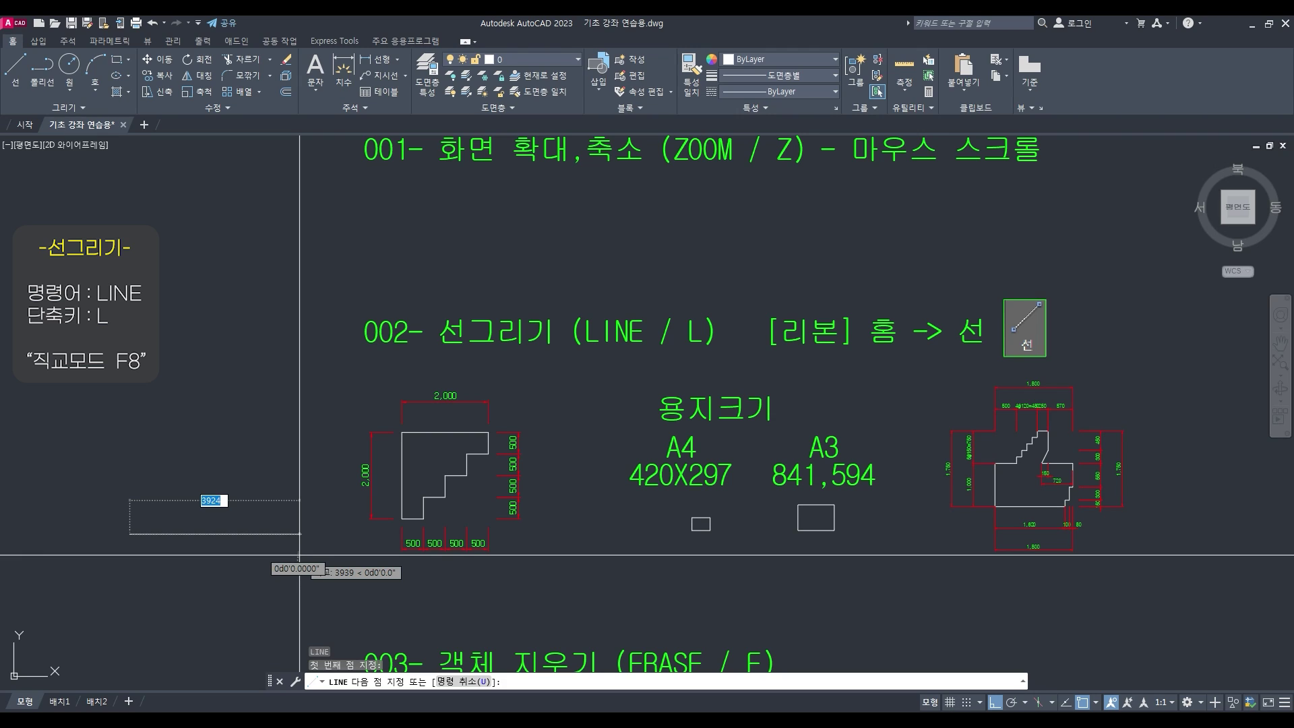
pyautogui.write('500')
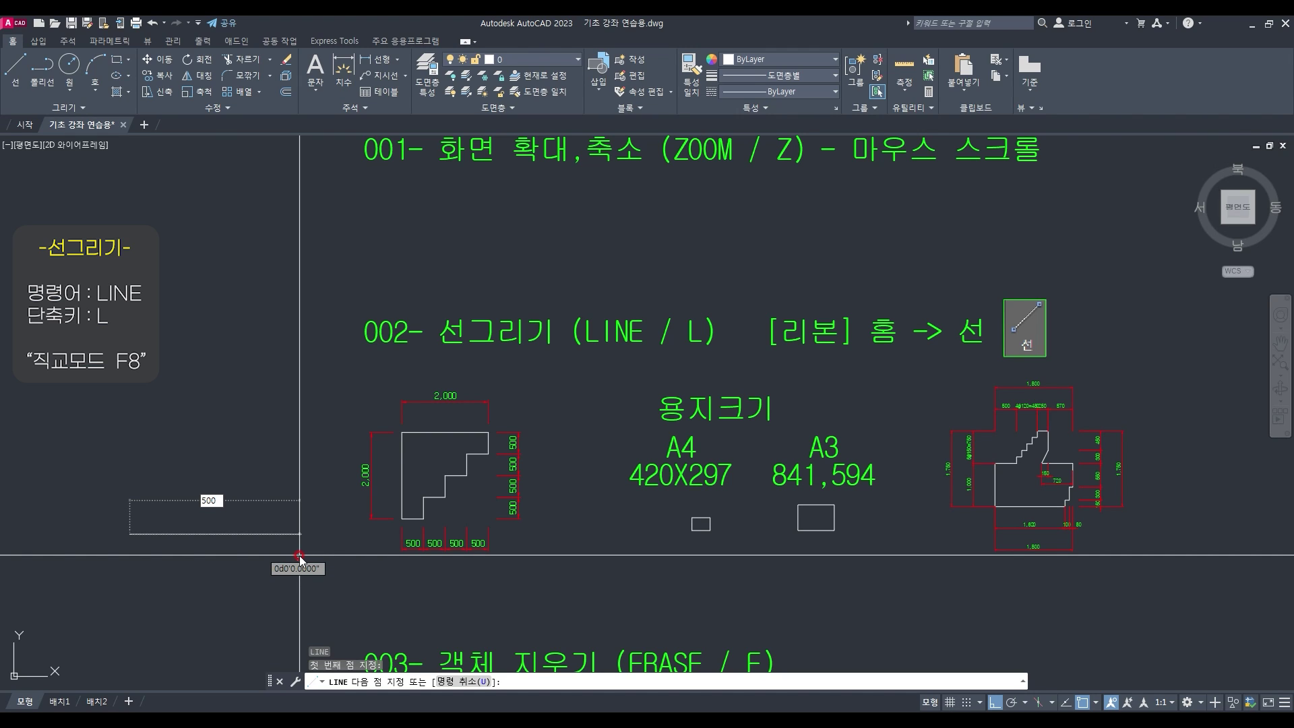
pyautogui.press('Return')
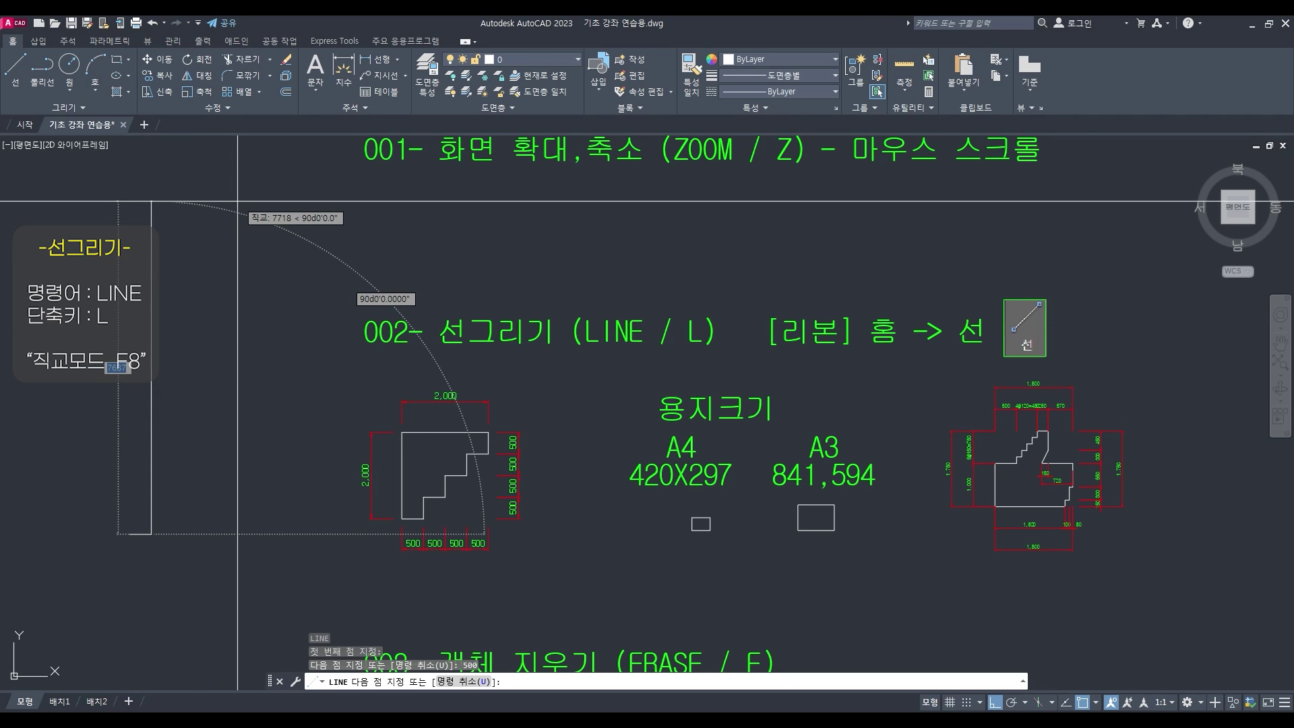
pyautogui.write('5000')
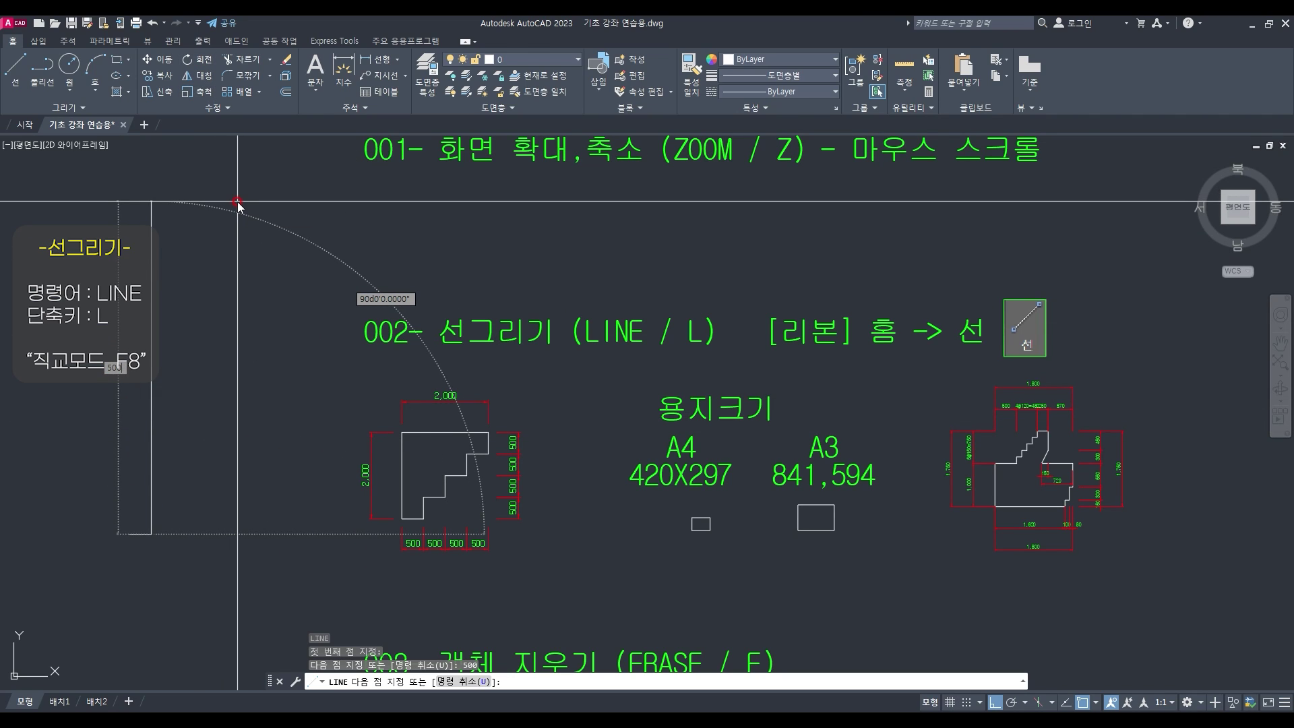
pyautogui.press('Return')
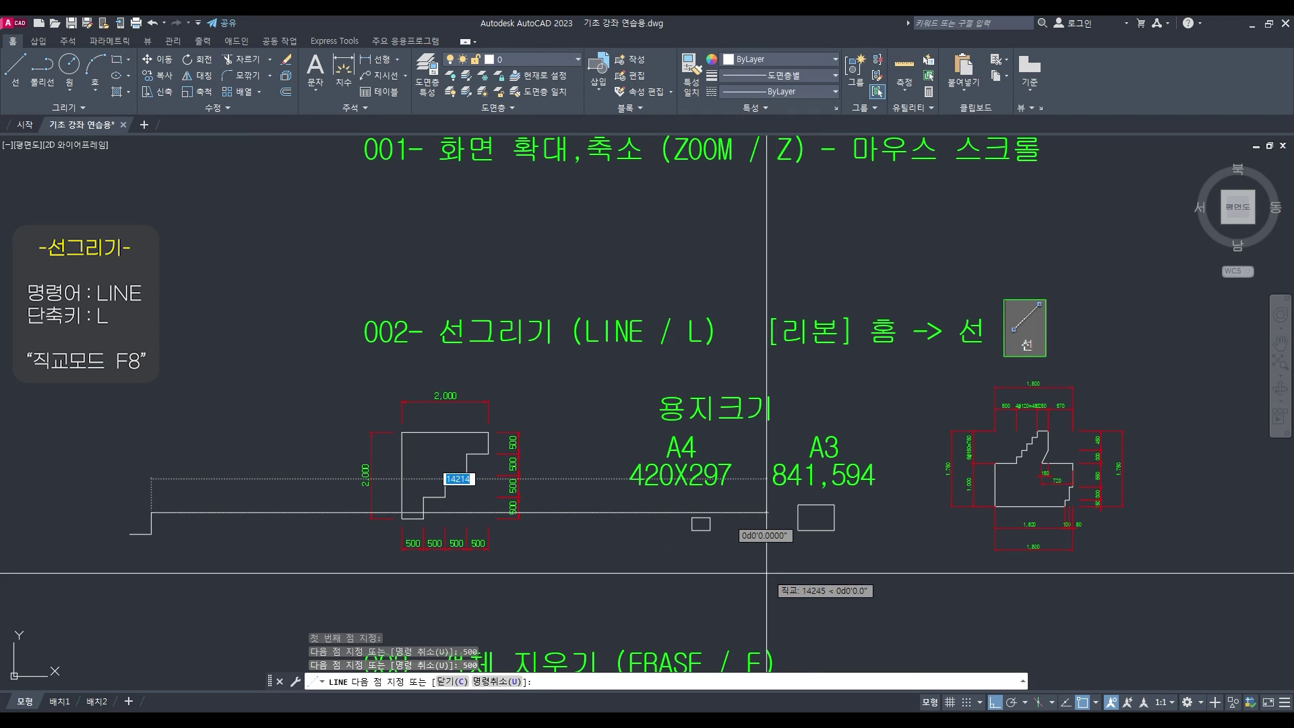
pyautogui.write('500')
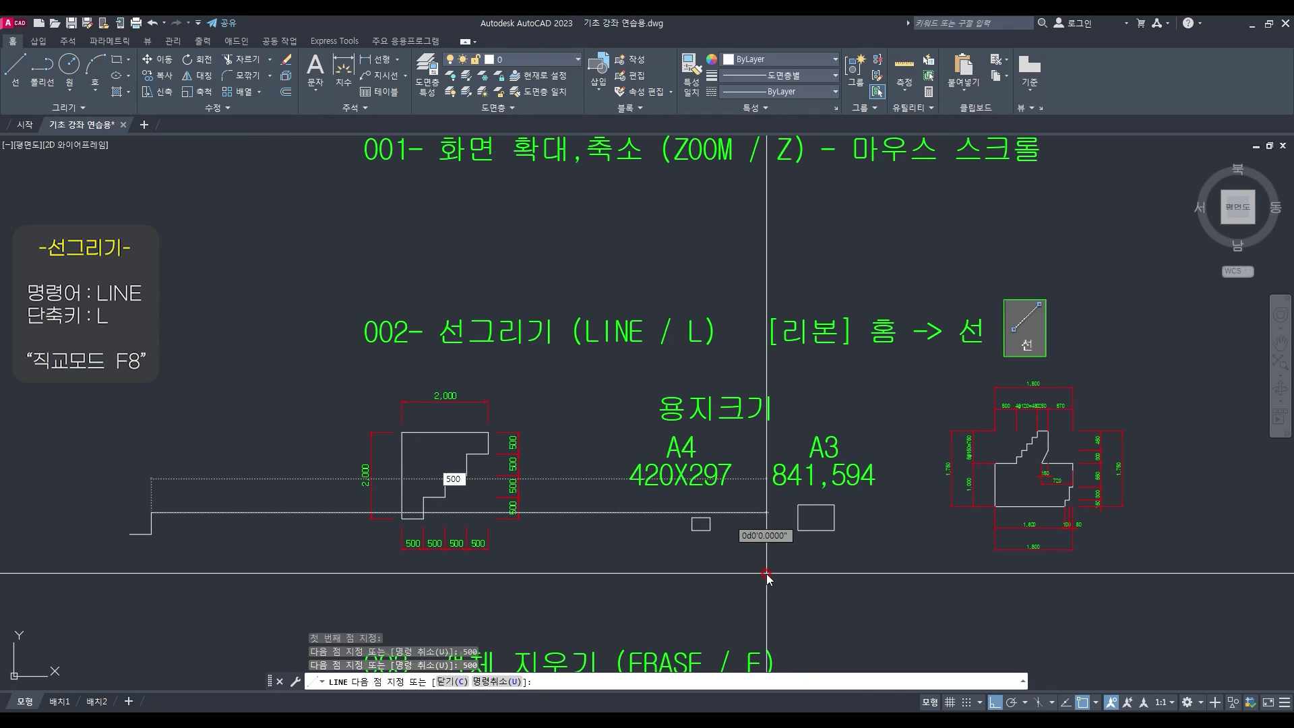
pyautogui.press('Return')
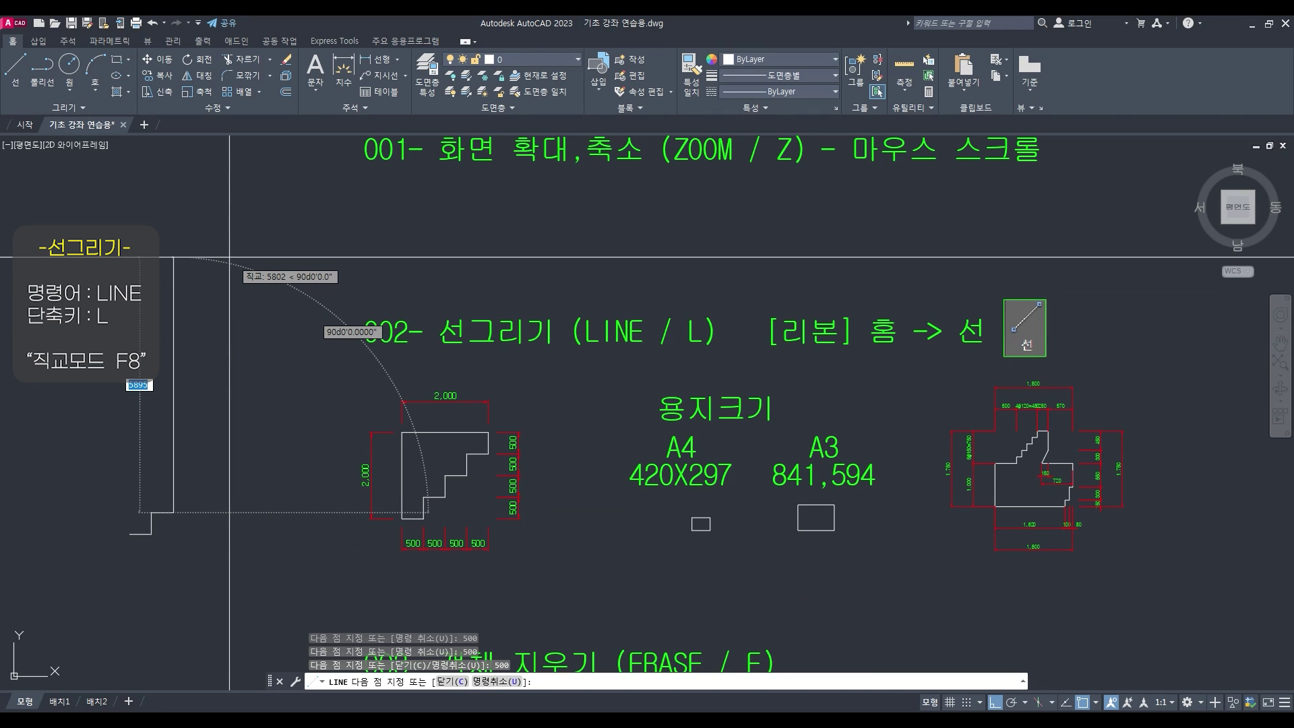
pyautogui.write('5000')
pyautogui.press('Return')
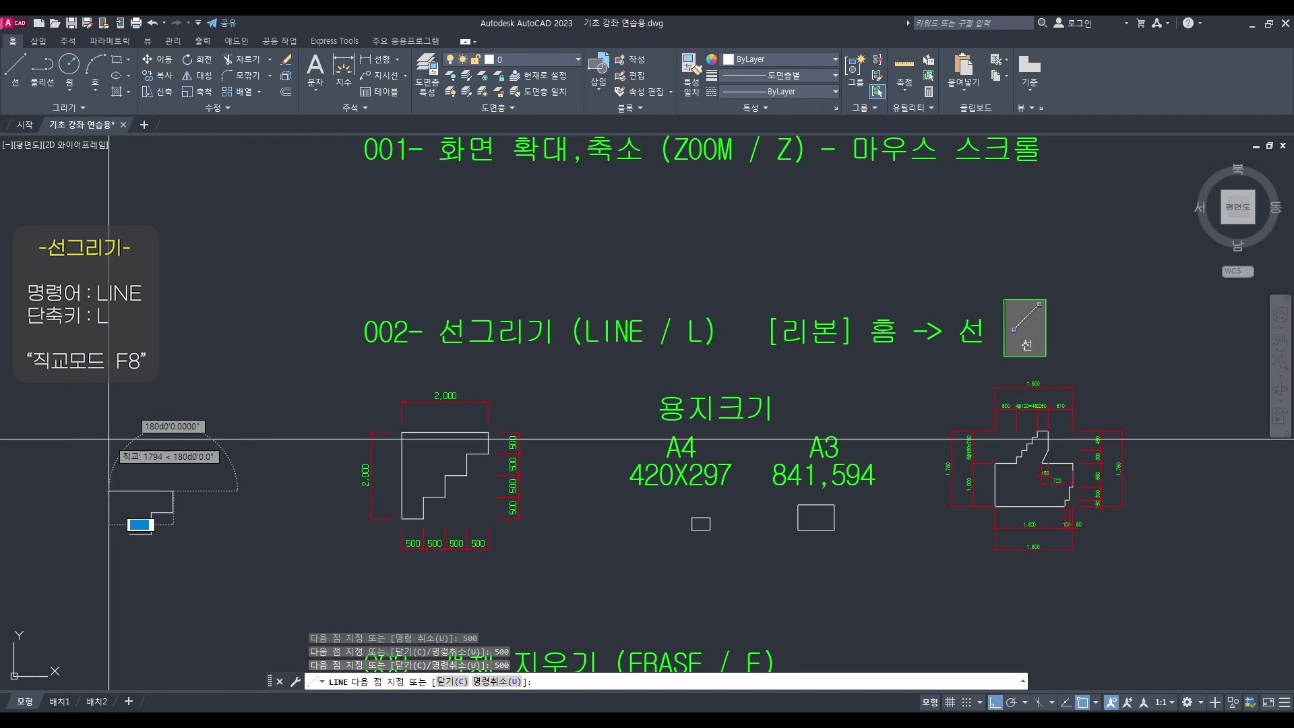
# Continue the stepped outline with 1000 to the left and 1000 down to its start point, and end the line
pyautogui.write('100')
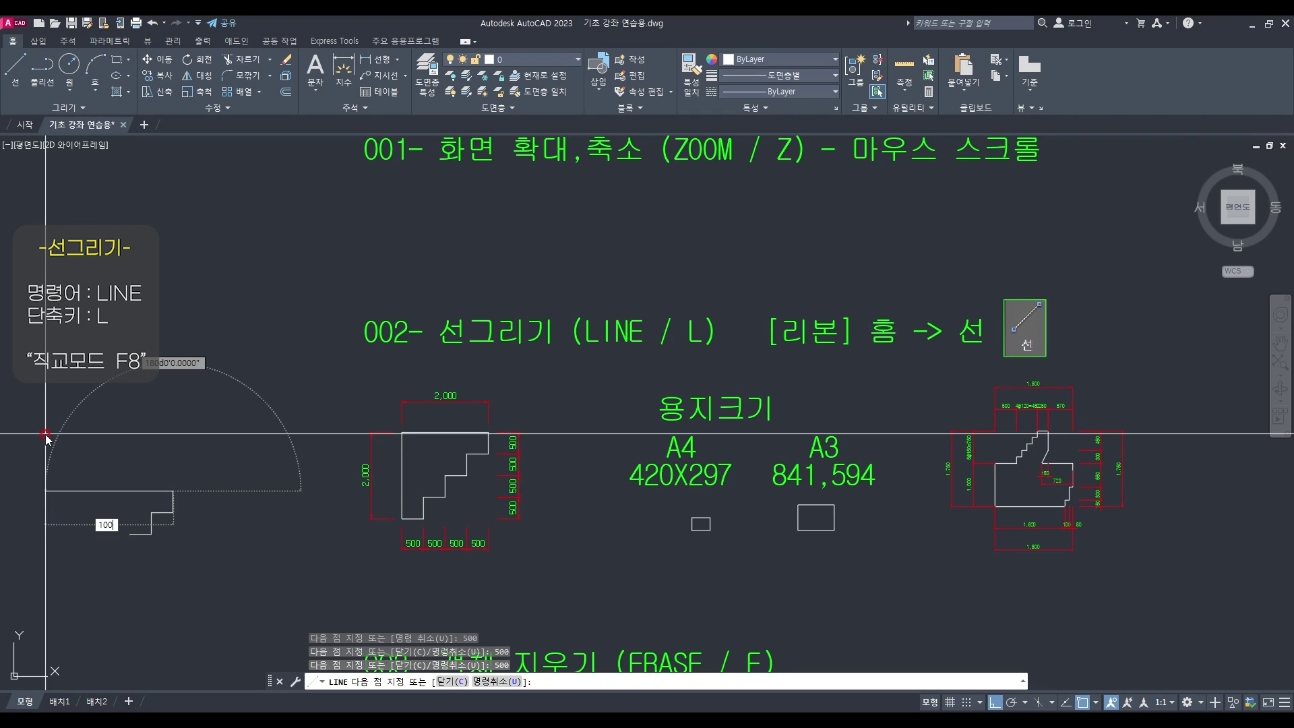
pyautogui.write('0')
pyautogui.press('Return')
pyautogui.write('100')
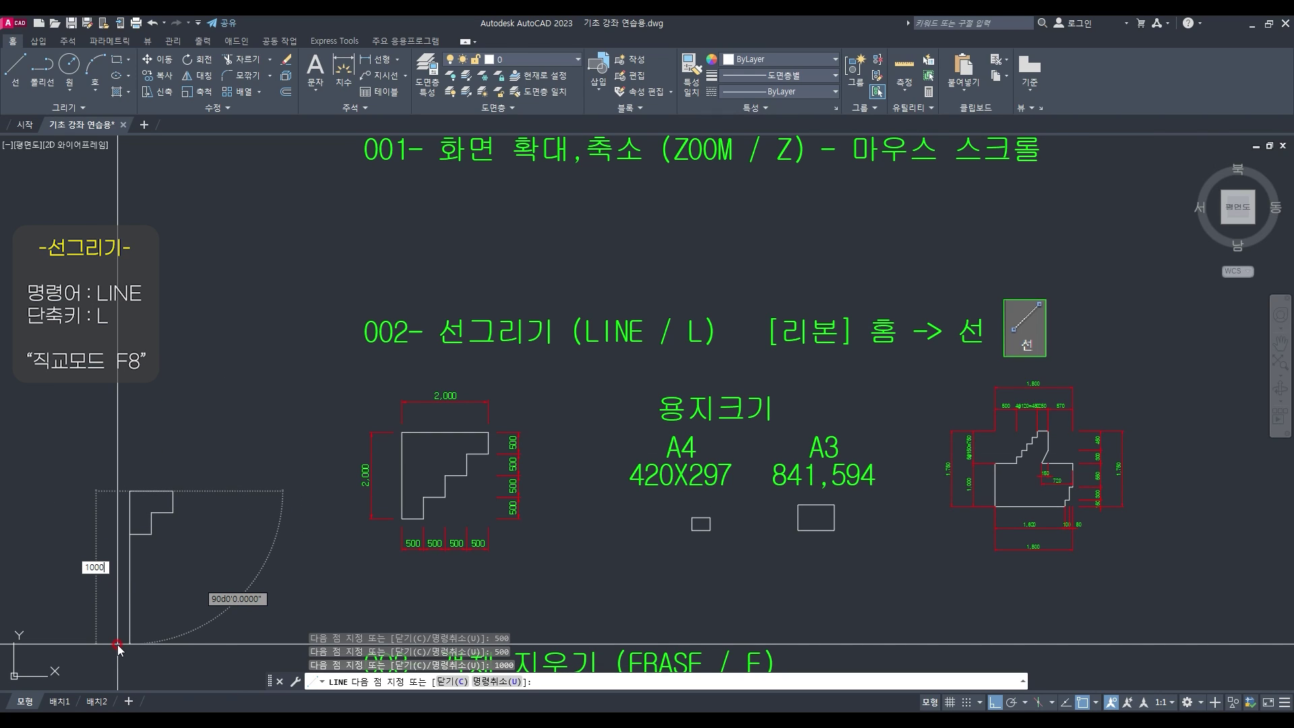
pyautogui.press('Return')
pyautogui.press('Return')
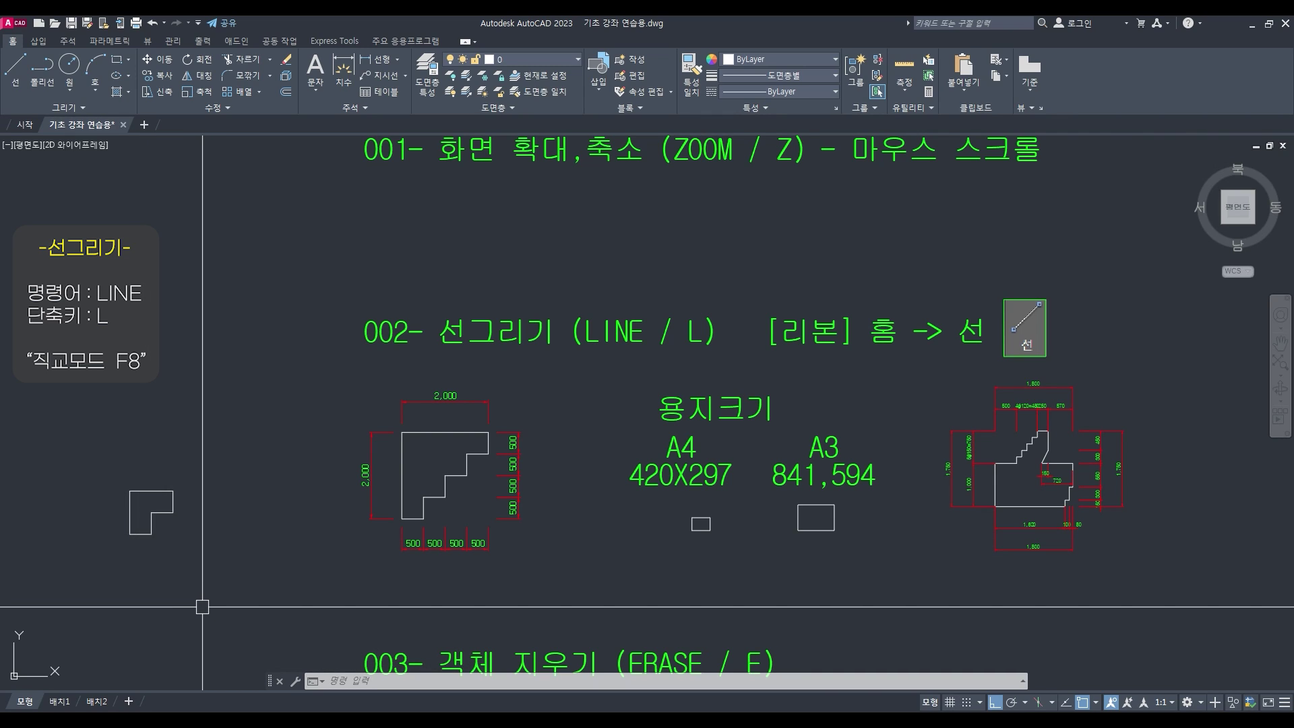
# Draw a long freehand vertical line and a separate long horizontal line crossing it below the small stepped outline
pyautogui.write('l')
pyautogui.press('Return')
pyautogui.click(202, 606)
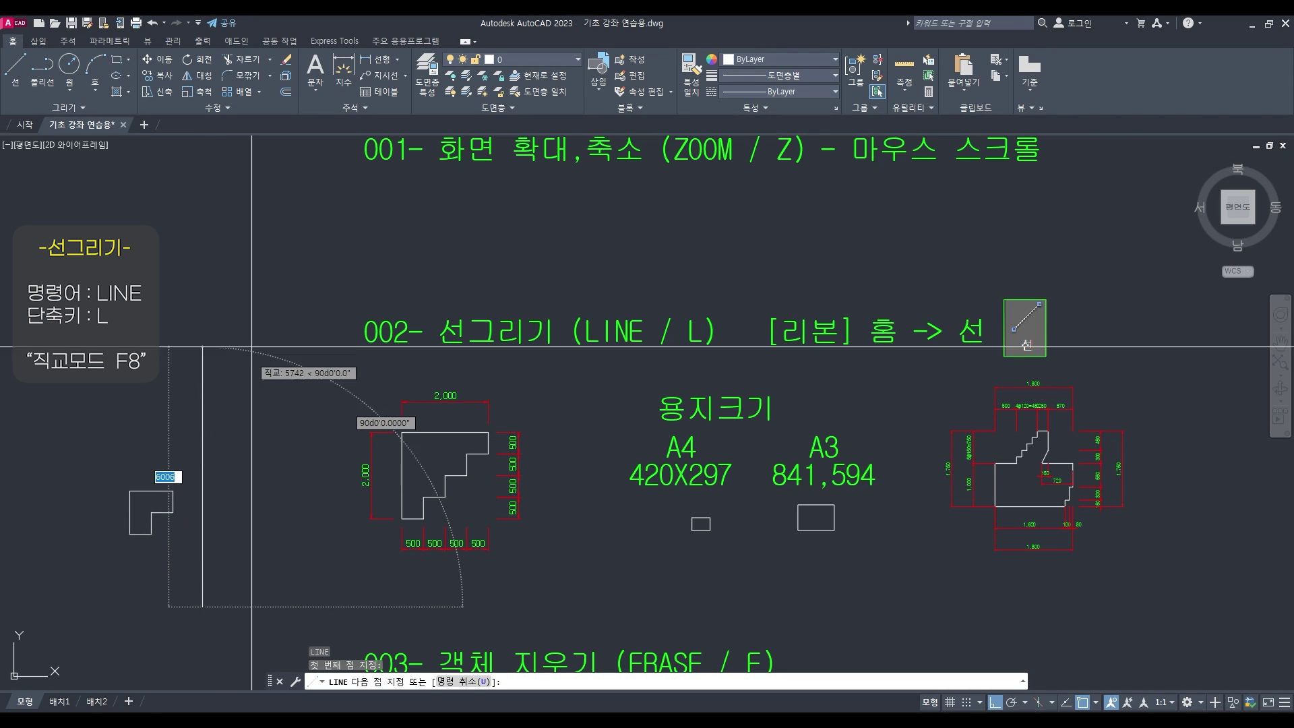
pyautogui.click(260, 192)
pyautogui.press('Return')
pyautogui.press('Return')
pyautogui.click(81, 578)
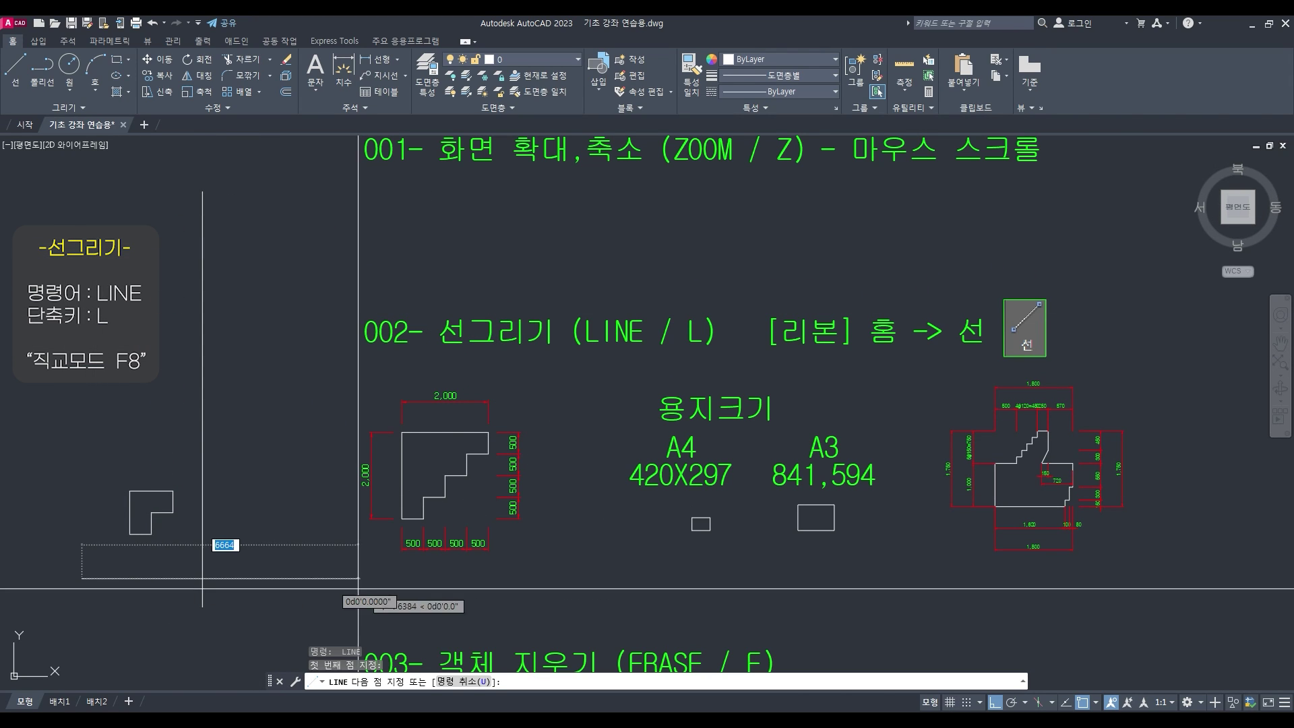
pyautogui.click(583, 578)
pyautogui.press('Return')
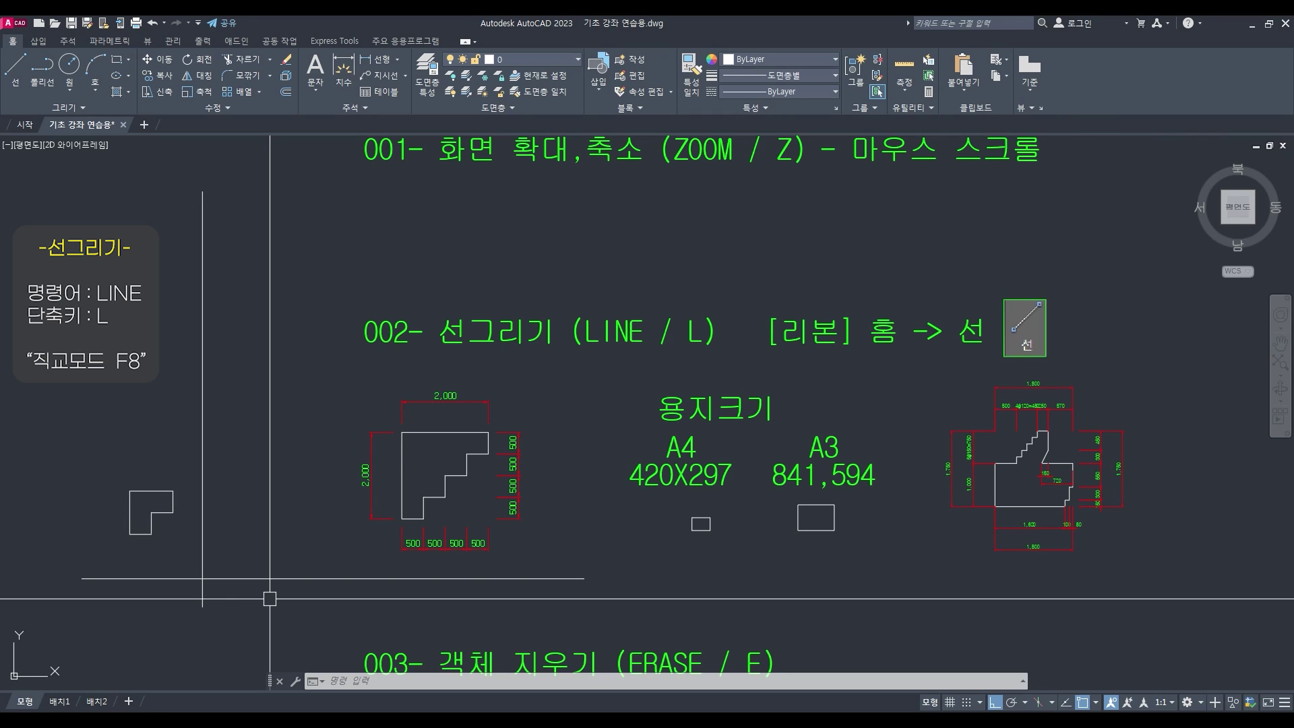
# Erase the two long crossing lines together with a crossing selection
pyautogui.write('e')
pyautogui.press('Return')
pyautogui.click(273, 605)
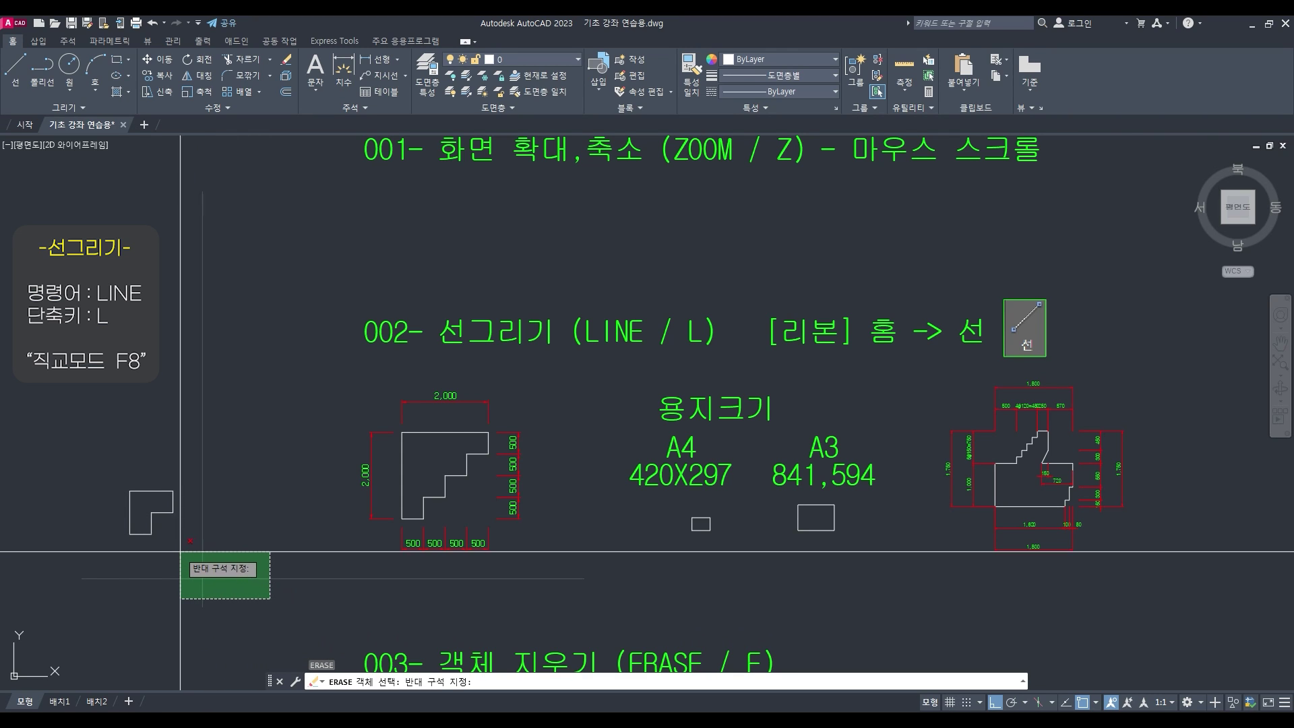
pyautogui.click(174, 561)
pyautogui.press('Return')
# Change the paper-size label above 420X297 to A3
pyautogui.moveTo(619, 552)
pyautogui.mouseDown(button='middle')
pyautogui.moveTo(443, 536)
pyautogui.moveTo(461, 527)
pyautogui.mouseUp(button='middle')
pyautogui.scroll(2, 596, 549)
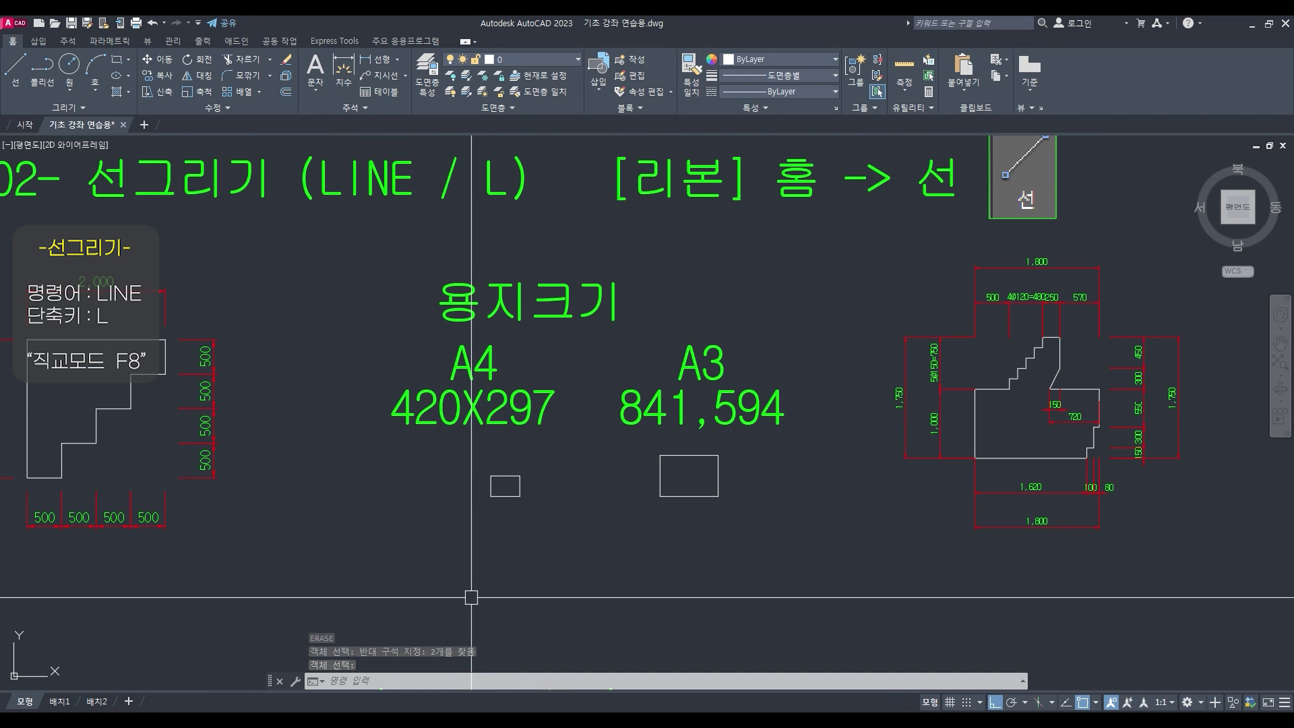
pyautogui.doubleClick(492, 355)
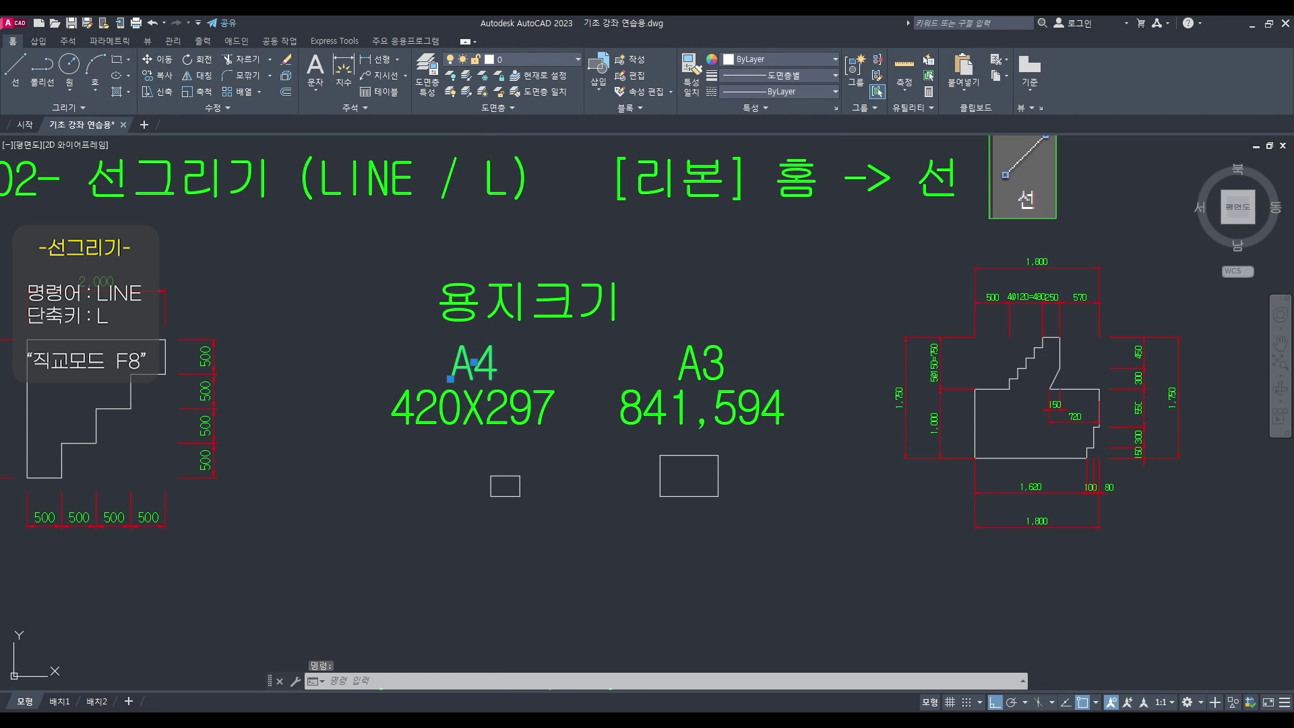
pyautogui.press('BackSpace')
pyautogui.write('3')
pyautogui.press('Return')
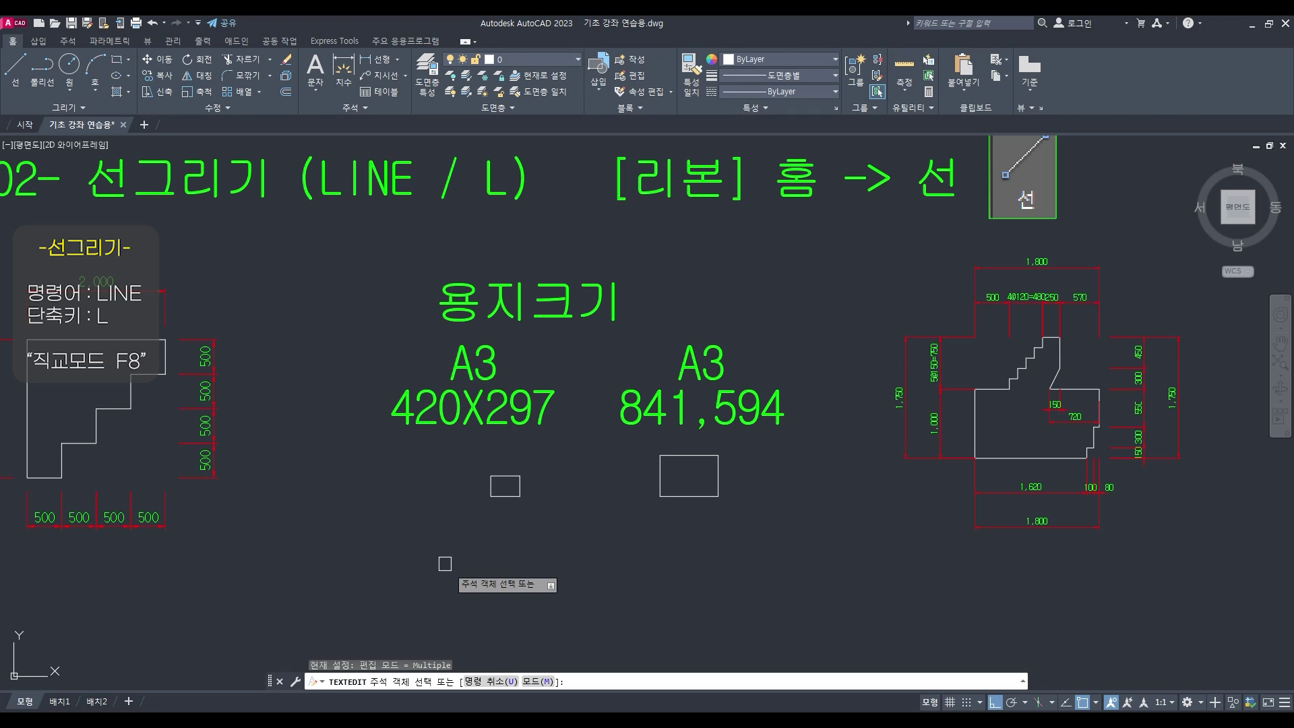
pyautogui.press('Escape')
# Draw a 420 by 297 rectangle with lines in the empty area below the paper-size examples, finishing it with the Close option
pyautogui.write('l')
pyautogui.press('Return')
pyautogui.click(423, 601)
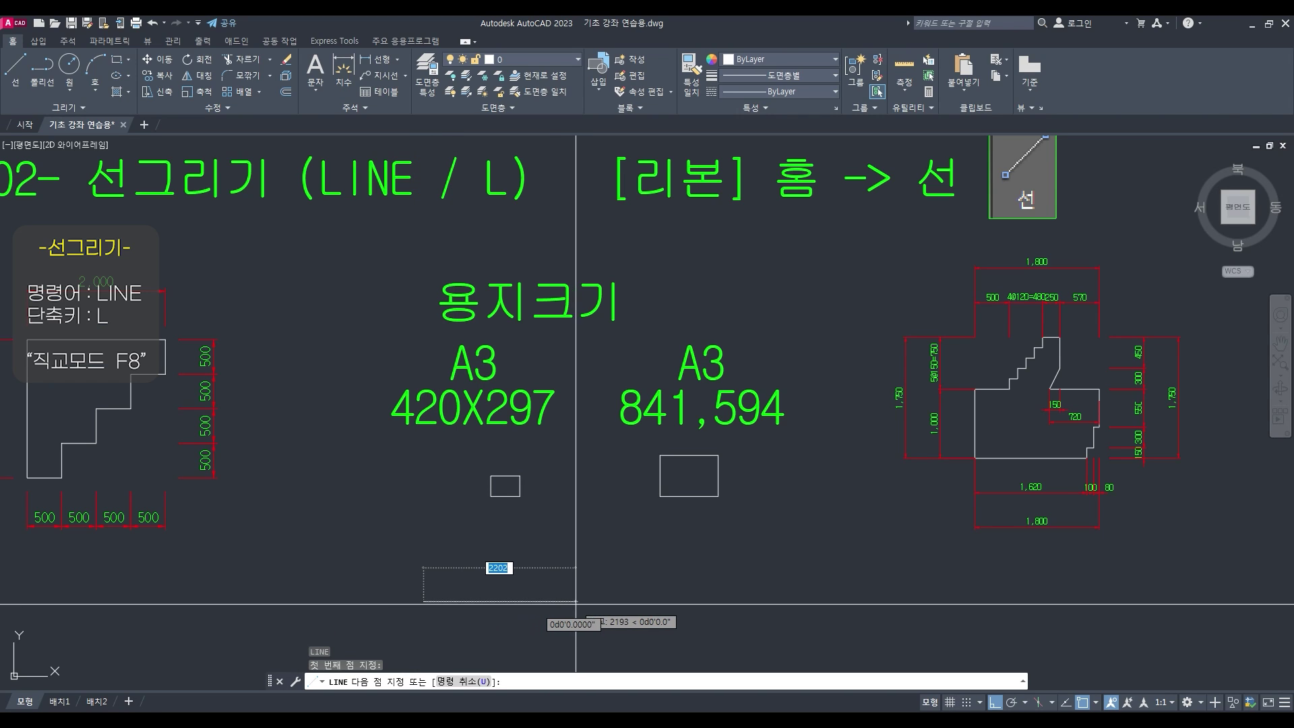
pyautogui.write('420')
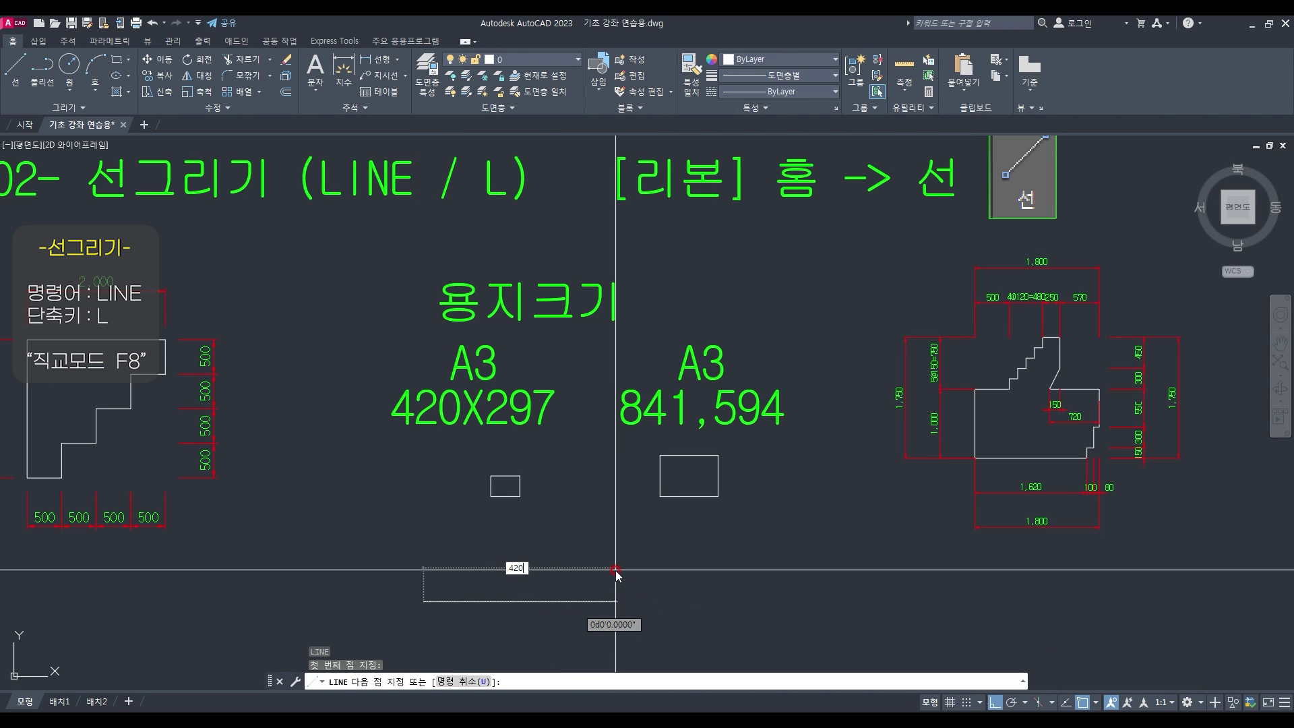
pyautogui.press('Return')
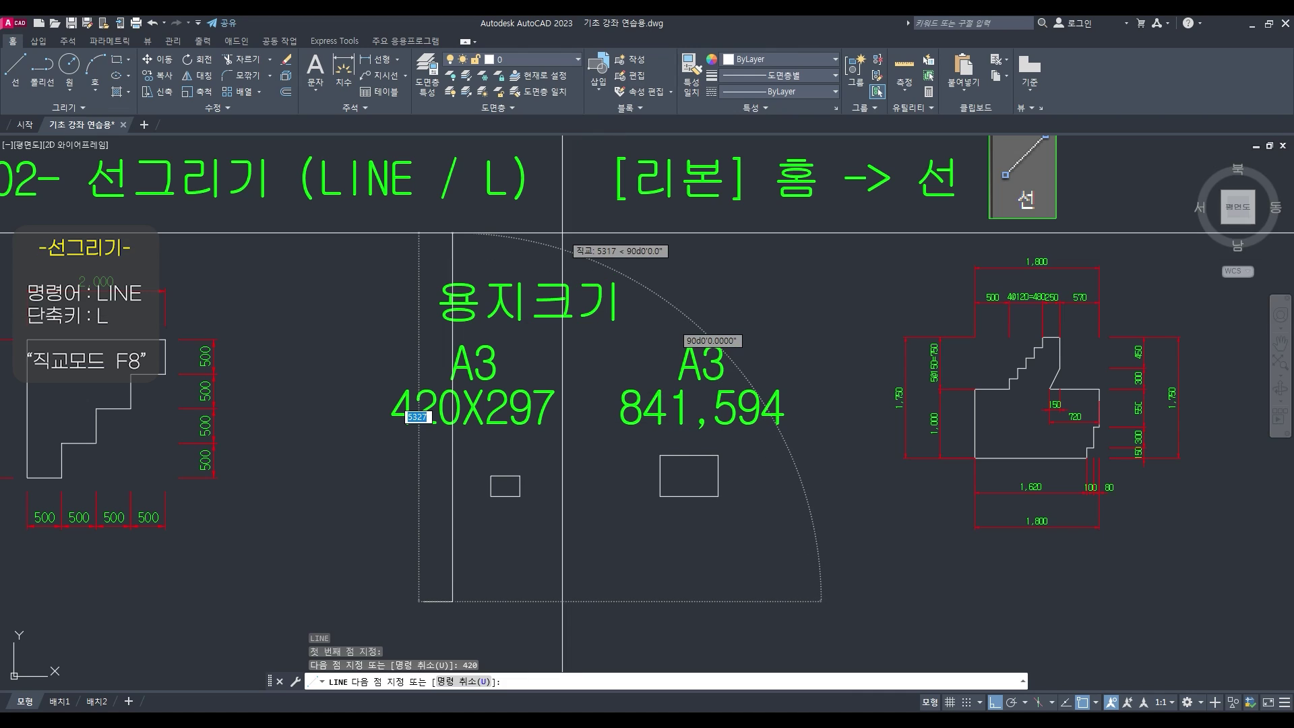
pyautogui.write('297')
pyautogui.press('Return')
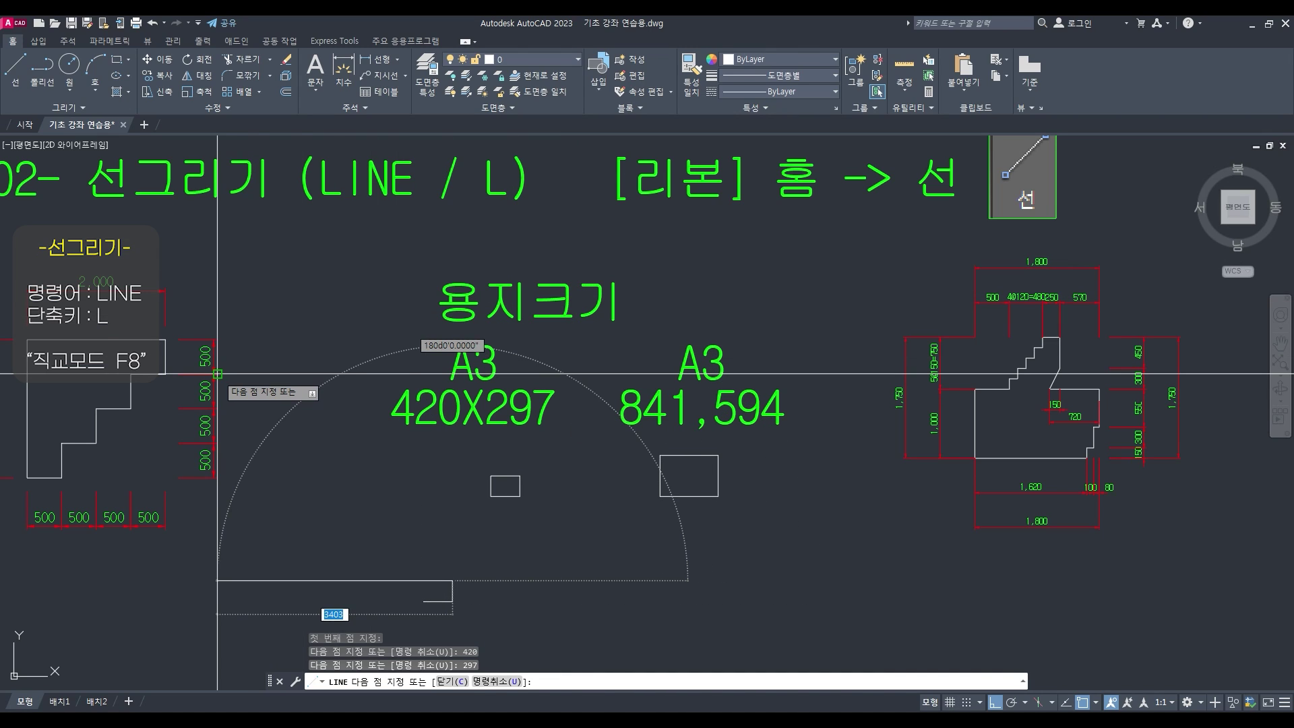
pyautogui.write('420')
pyautogui.press('Return')
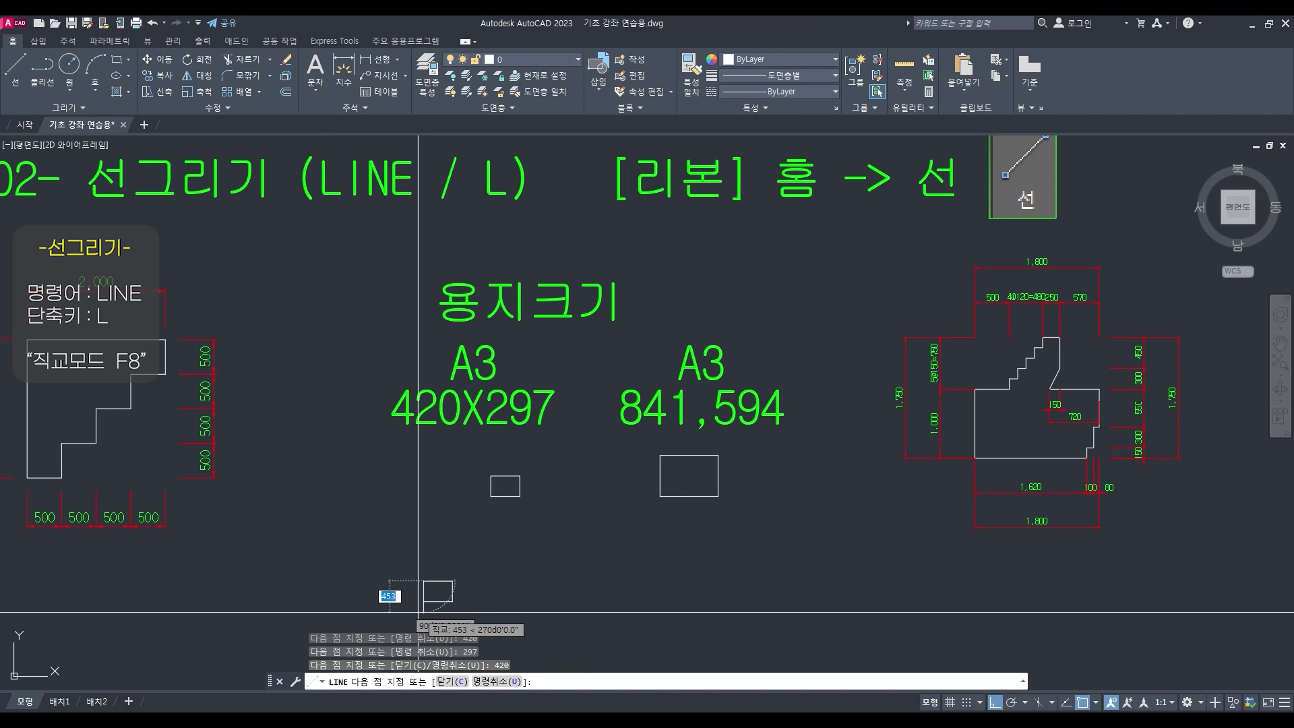
pyautogui.write('c')
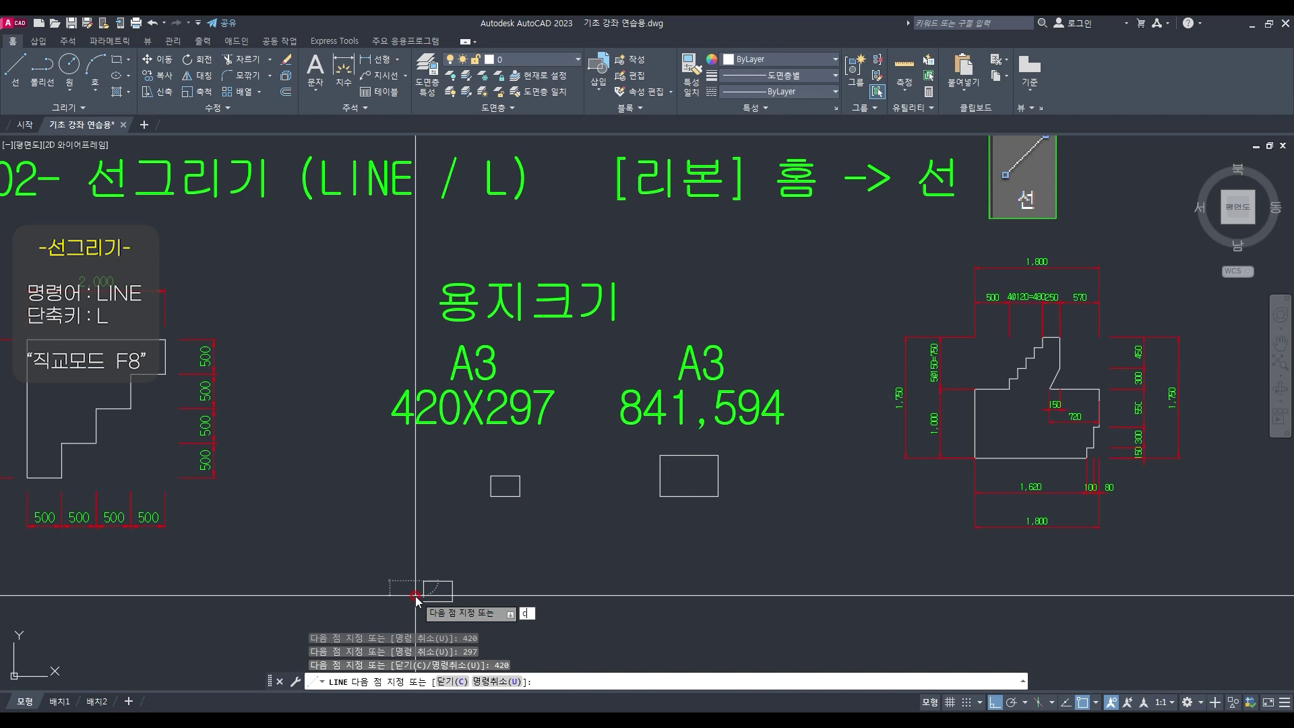
pyautogui.press('Return')
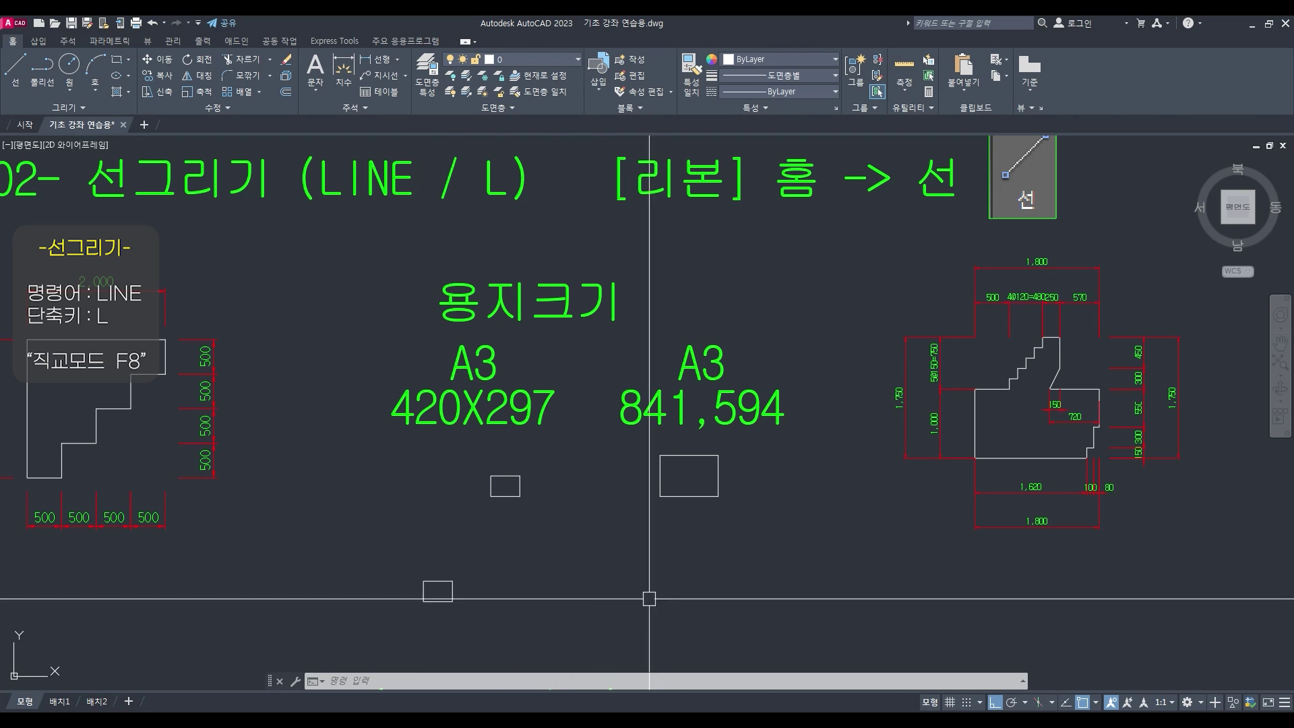
# Change the paper-size label above 841,594 to A1
pyautogui.doubleClick(706, 367)
pyautogui.write('A1')
pyautogui.click(805, 394)
pyautogui.press('Escape')
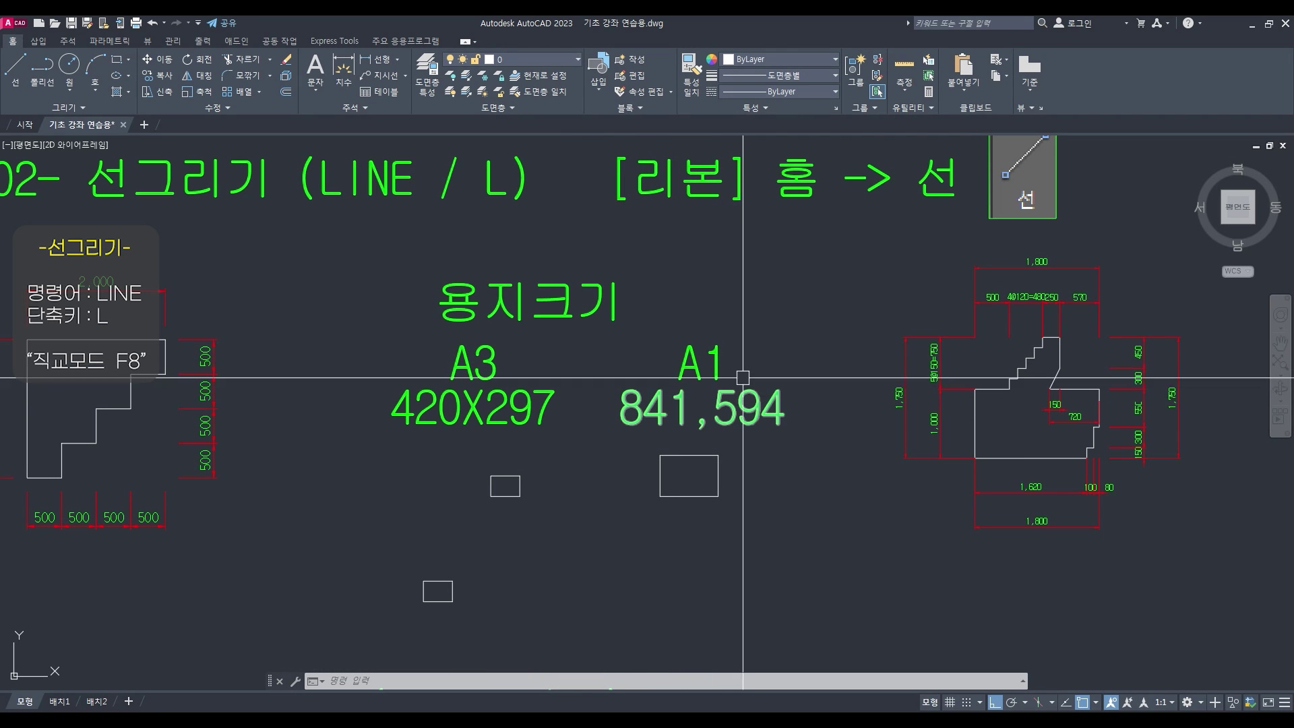
# Erase the practice 420 by 297 rectangle and the small practice stepped outline
pyautogui.scroll(-3, 659, 471)
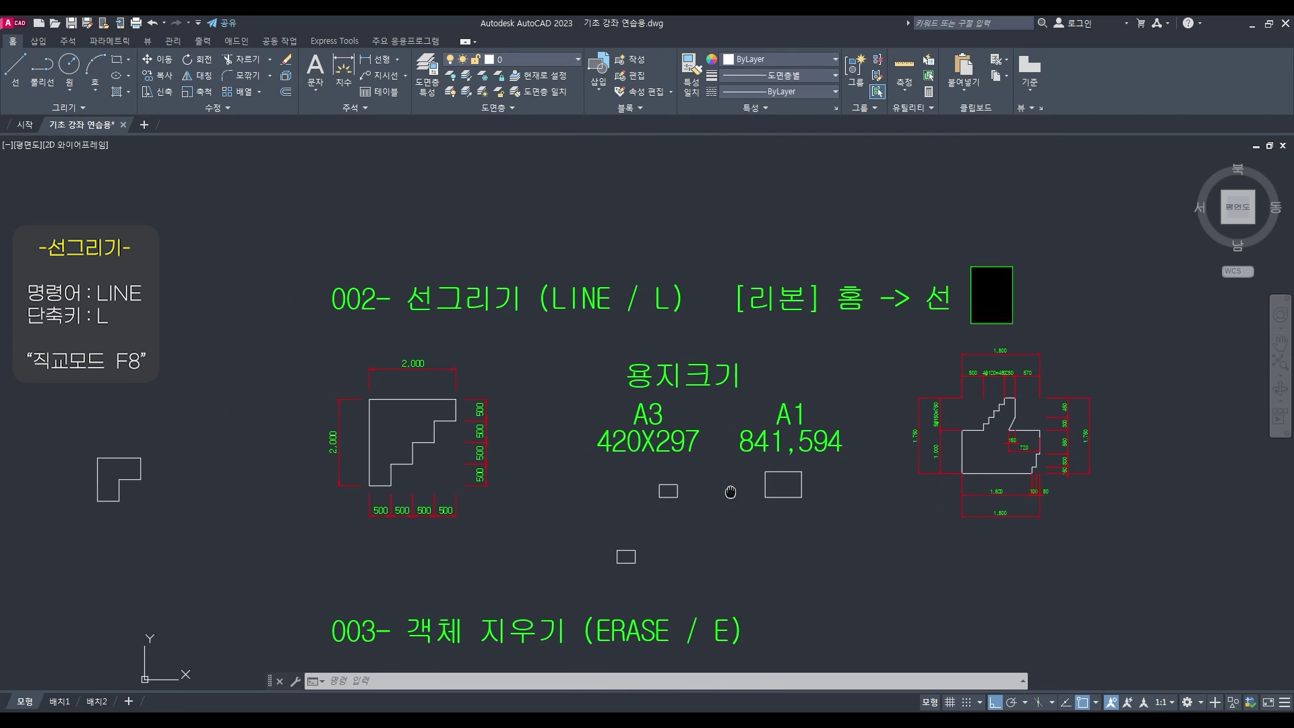
pyautogui.write('e')
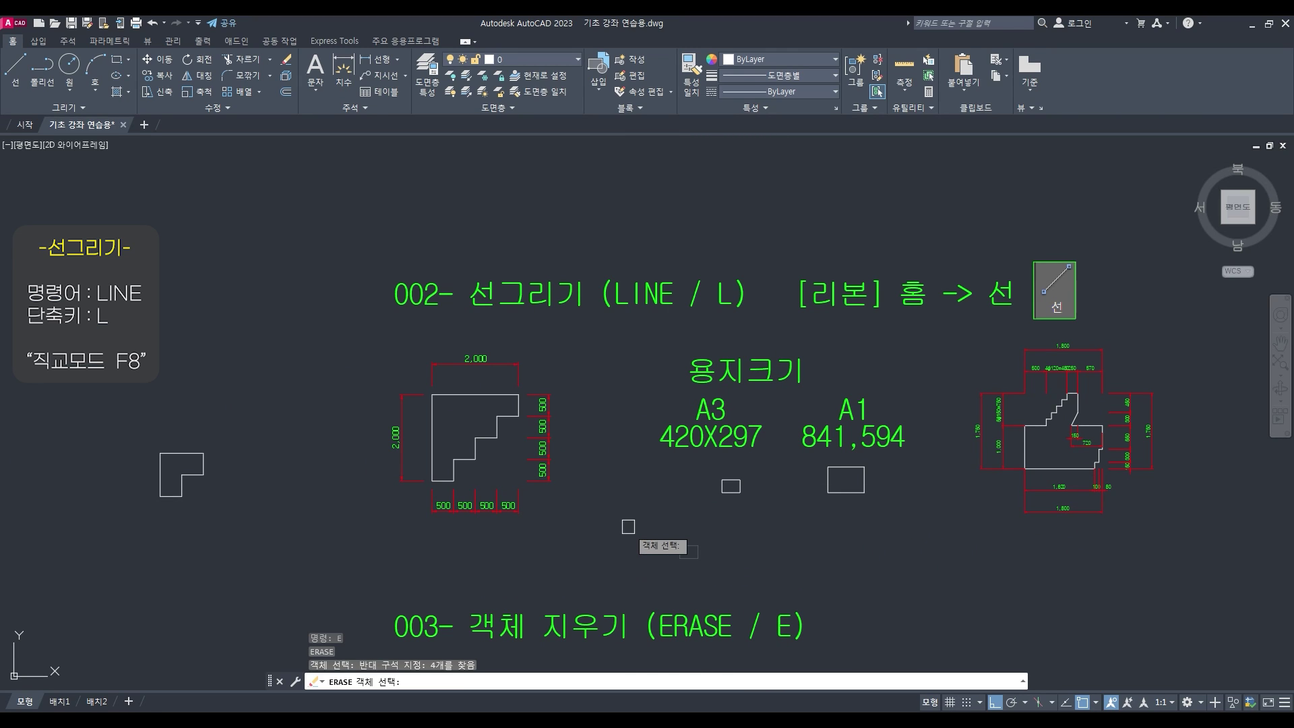
pyautogui.press('Return')
pyautogui.click(229, 529)
pyautogui.click(111, 370)
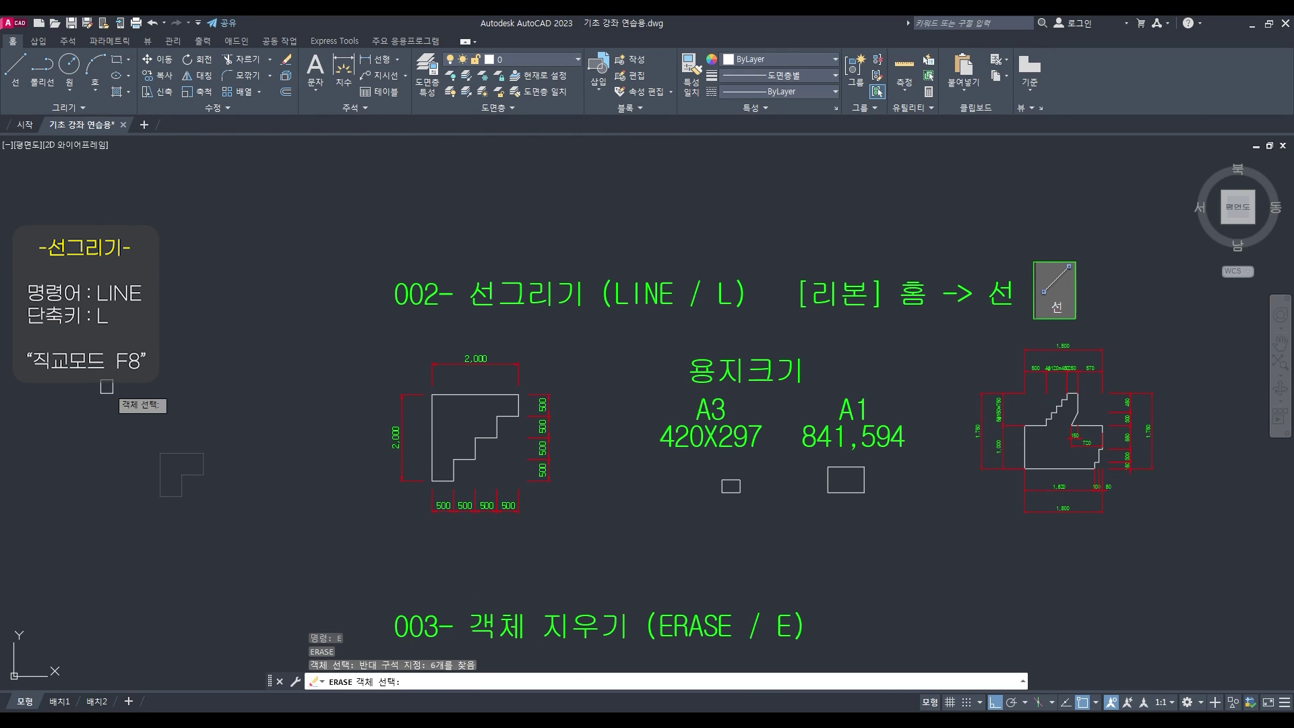
# Enlarge the 1,800 by 1,750 stepped figure and examine its outline and dimensions, with nothing selected
pyautogui.scroll(2, 526, 331)
pyautogui.click(245, 269)
pyautogui.click(1283, 592)
pyautogui.moveTo(1073, 530); pyautogui.dragTo(421, 529, button='middle')
pyautogui.press('Escape')
pyautogui.press('Escape')
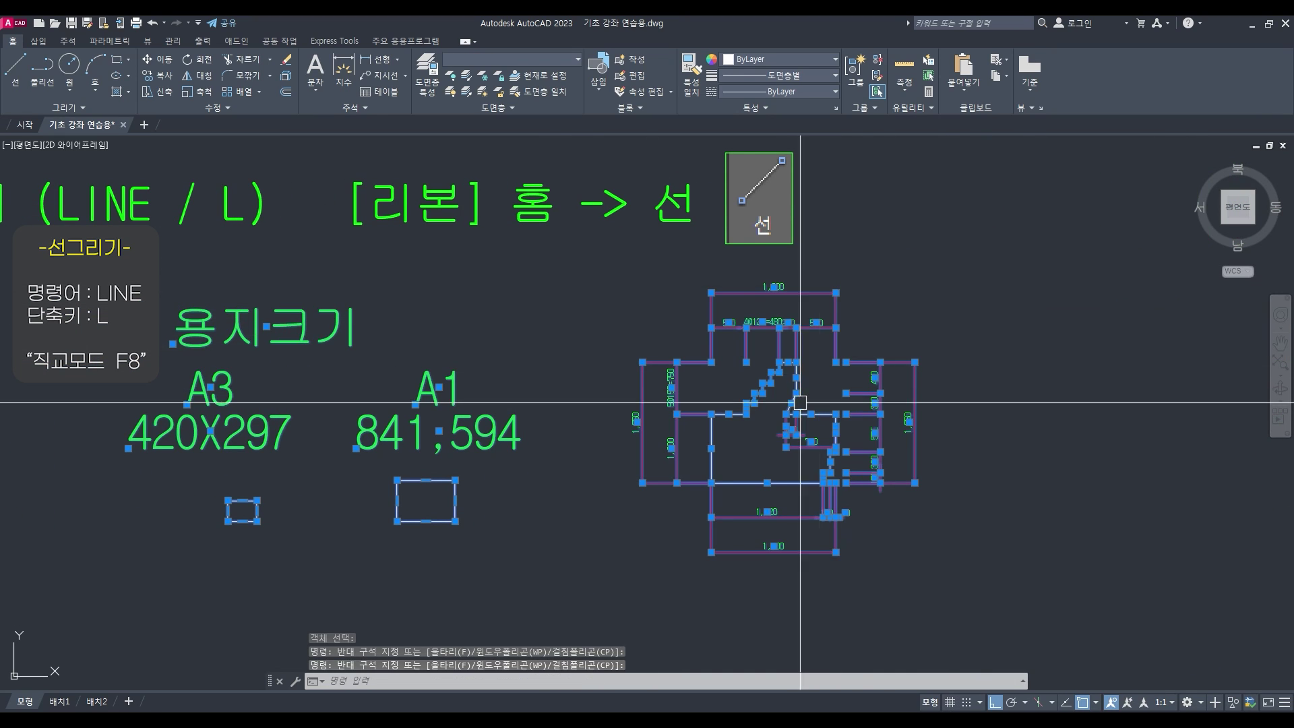
pyautogui.scroll(2, 782, 486)
pyautogui.moveTo(784, 491); pyautogui.dragTo(719, 485, button='middle')
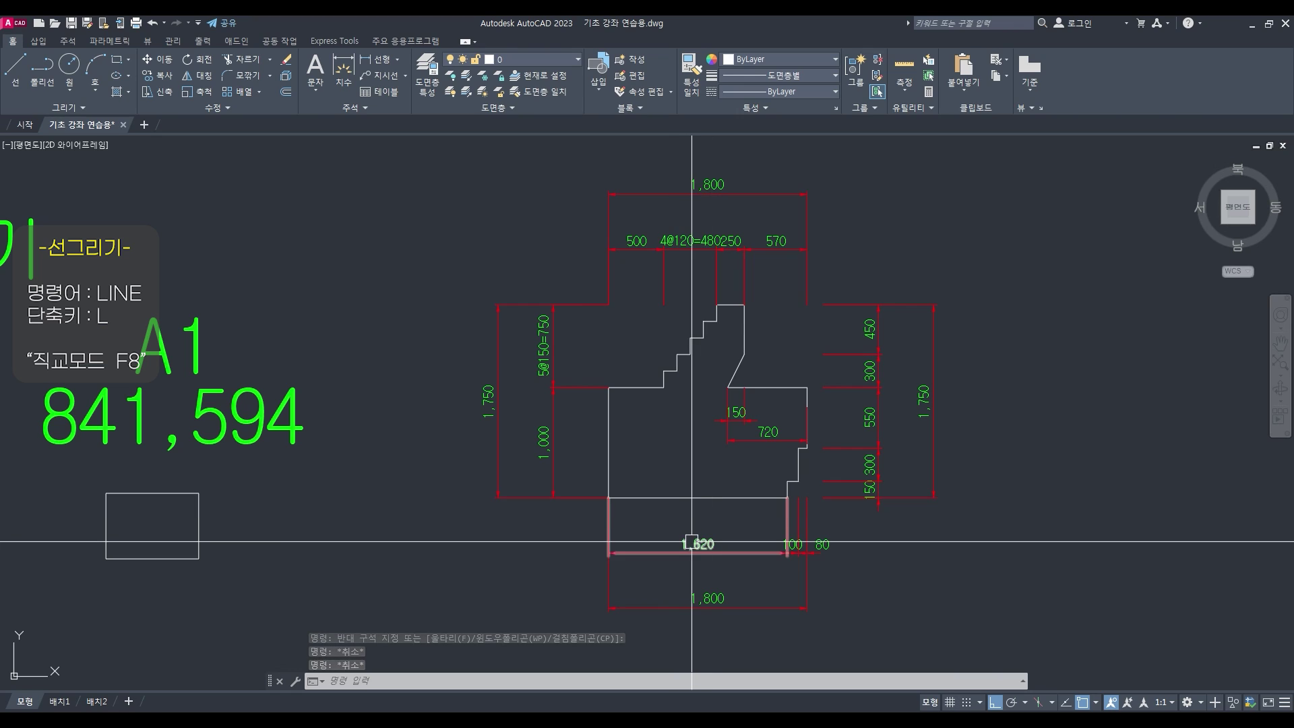
pyautogui.press('Escape')
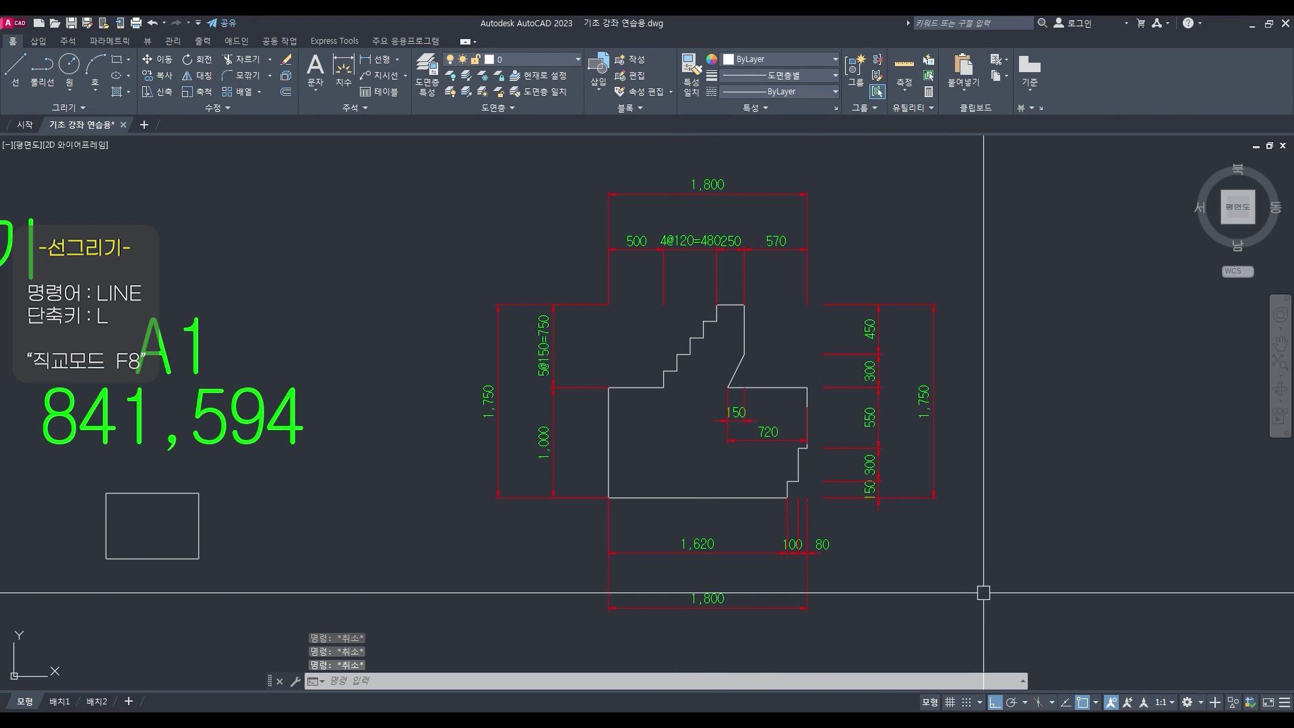
# Draw a 1620 horizontal line and a 150 vertical line up from its end, in the empty area beside the dimensioned stepped figure
pyautogui.write('l')
pyautogui.press('Return')
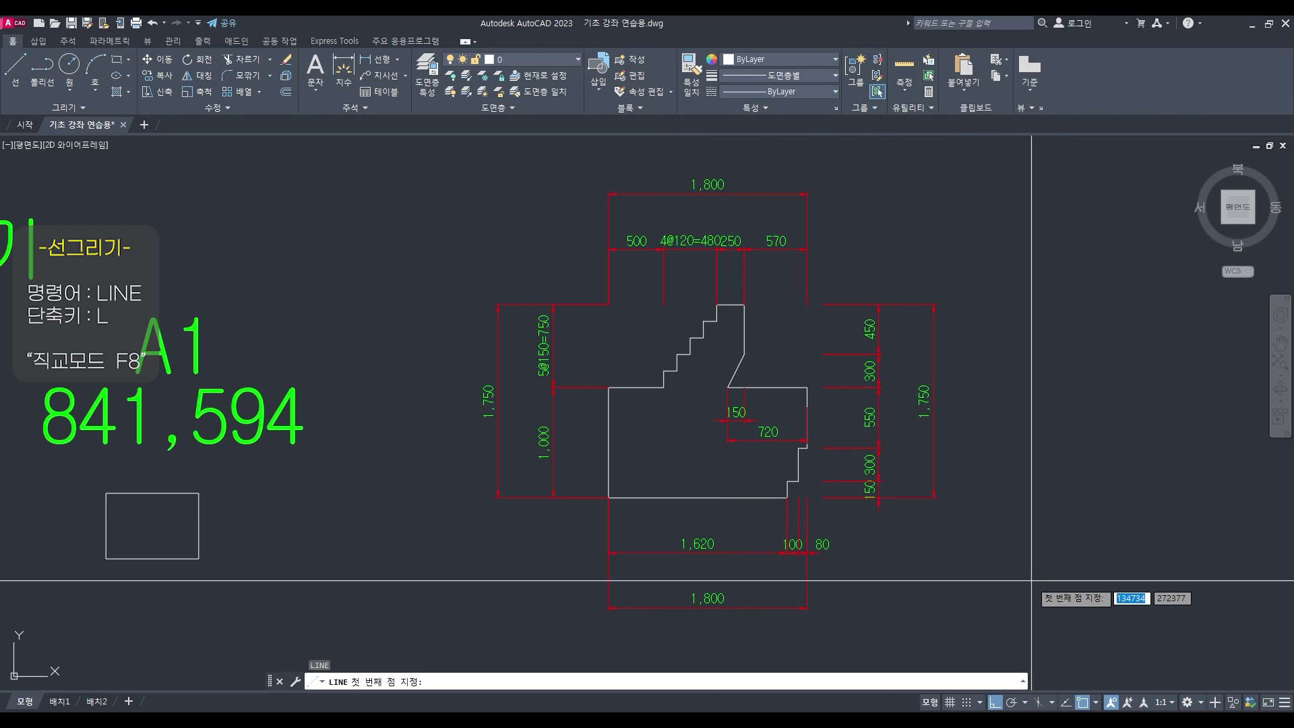
pyautogui.click(990, 566)
pyautogui.write('1620')
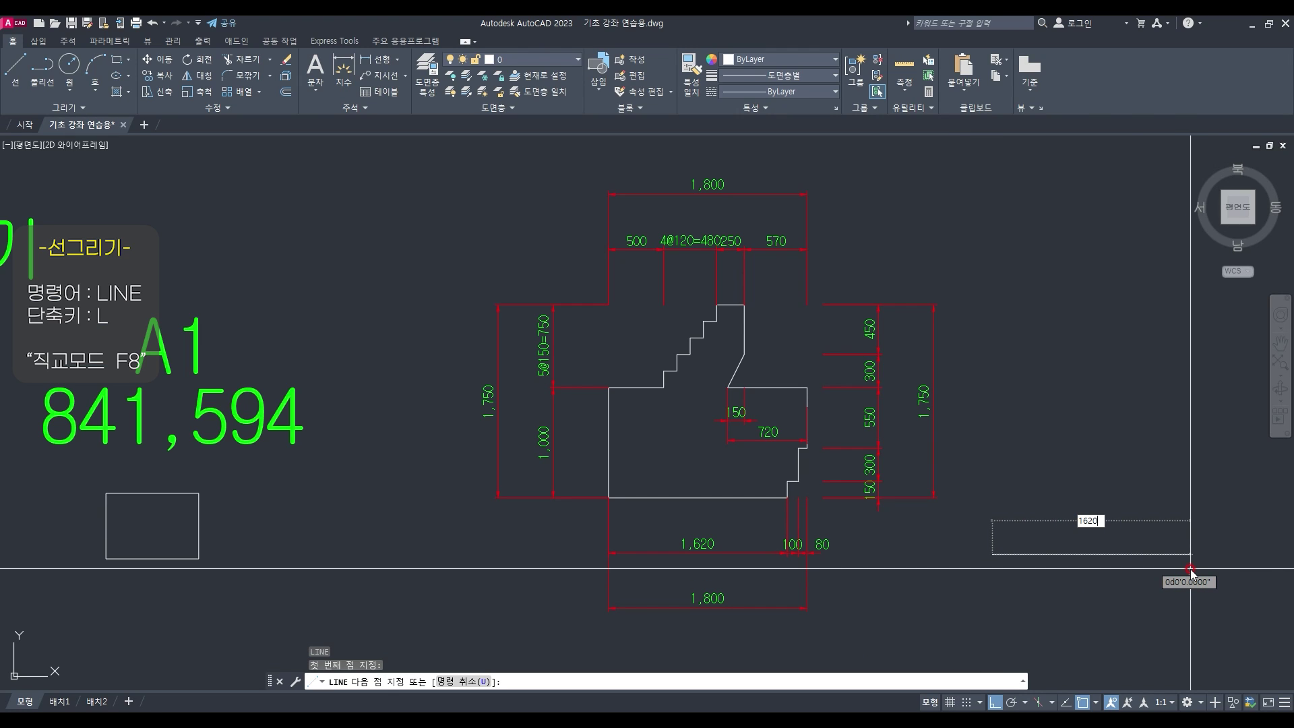
pyautogui.press('Return')
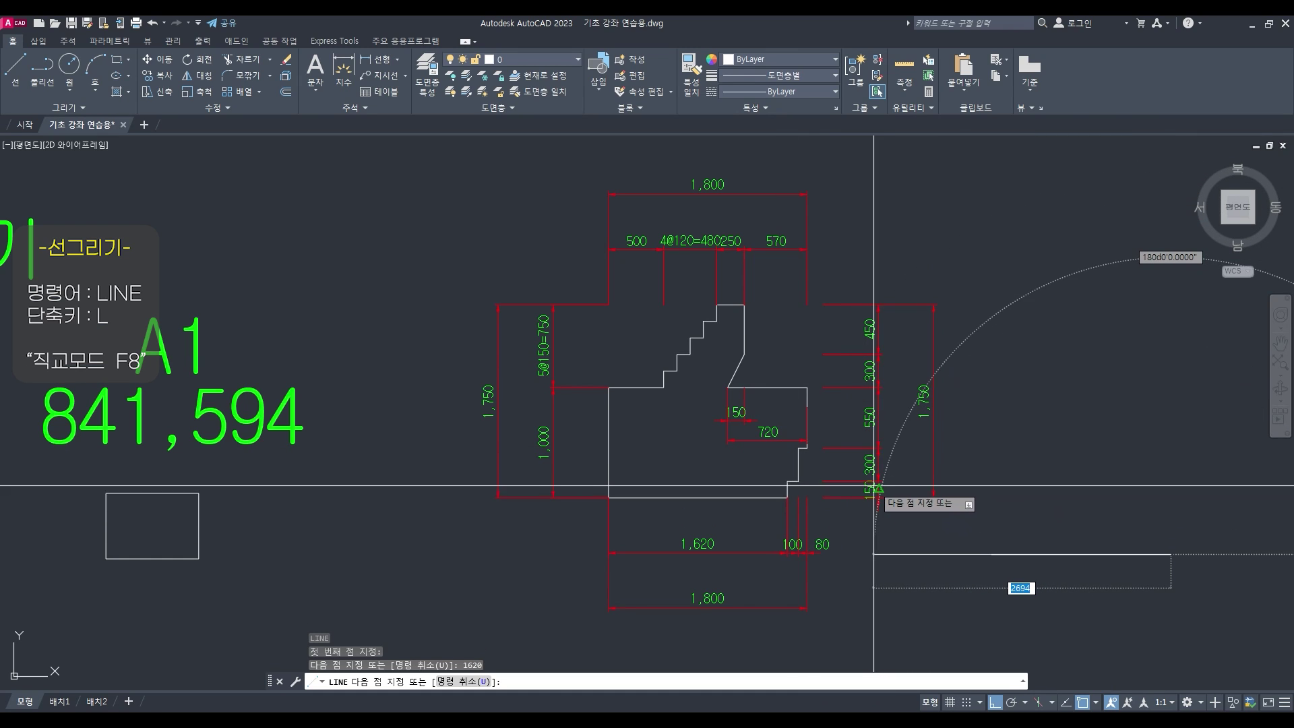
pyautogui.write('150')
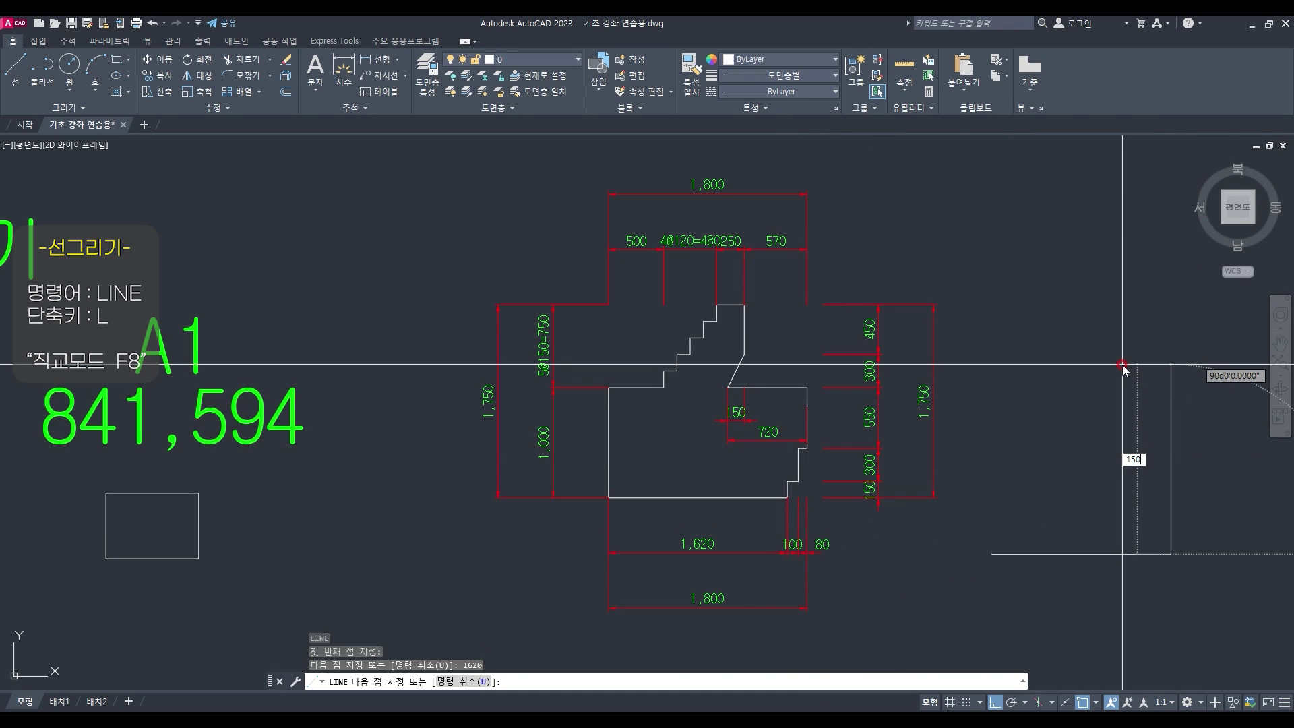
pyautogui.press('Return')
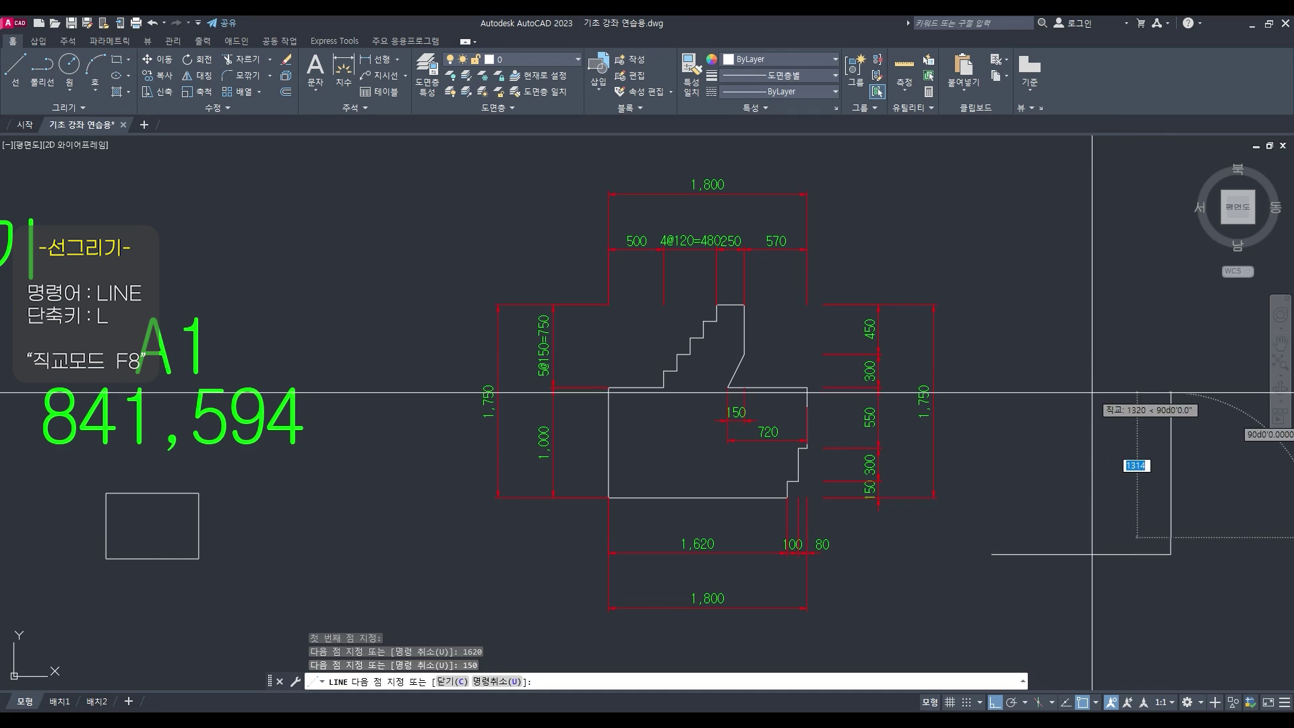
pyautogui.press('Return')
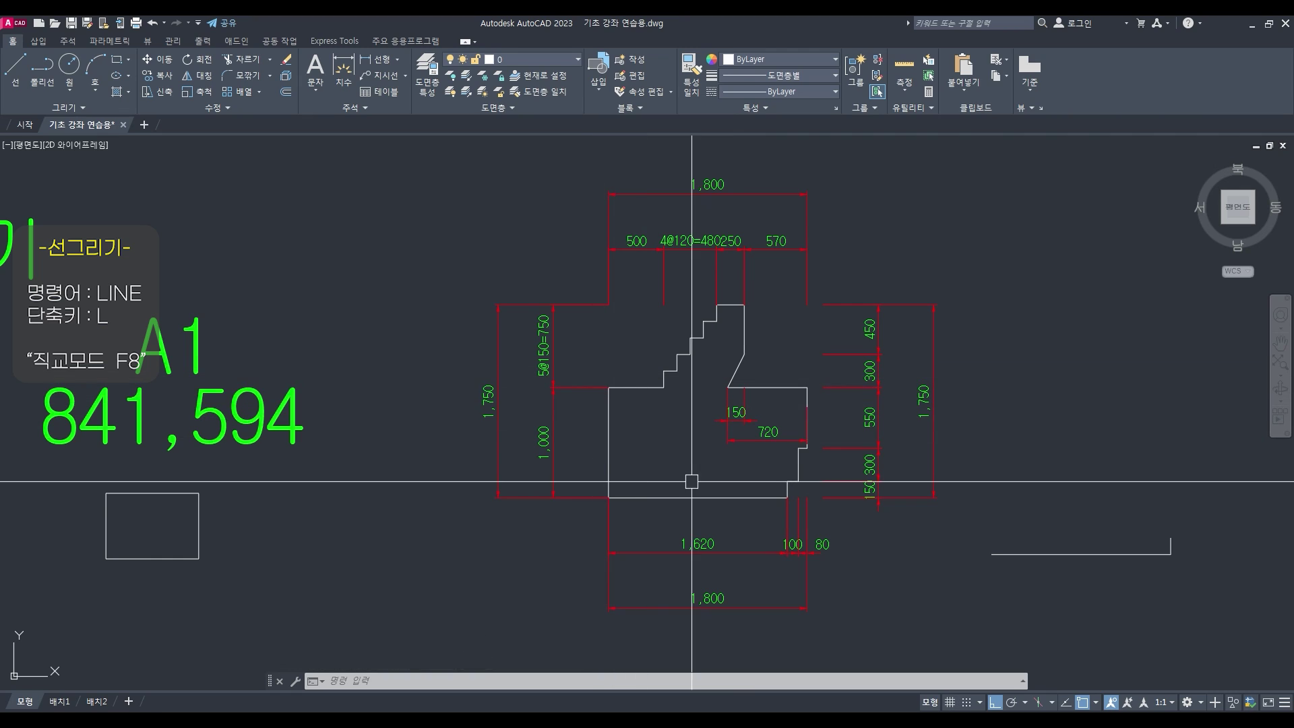
# Erase the practice horizontal and vertical lines beside the dimensioned stepped figure
pyautogui.write('e')
pyautogui.press('Return')
pyautogui.click(1201, 570)
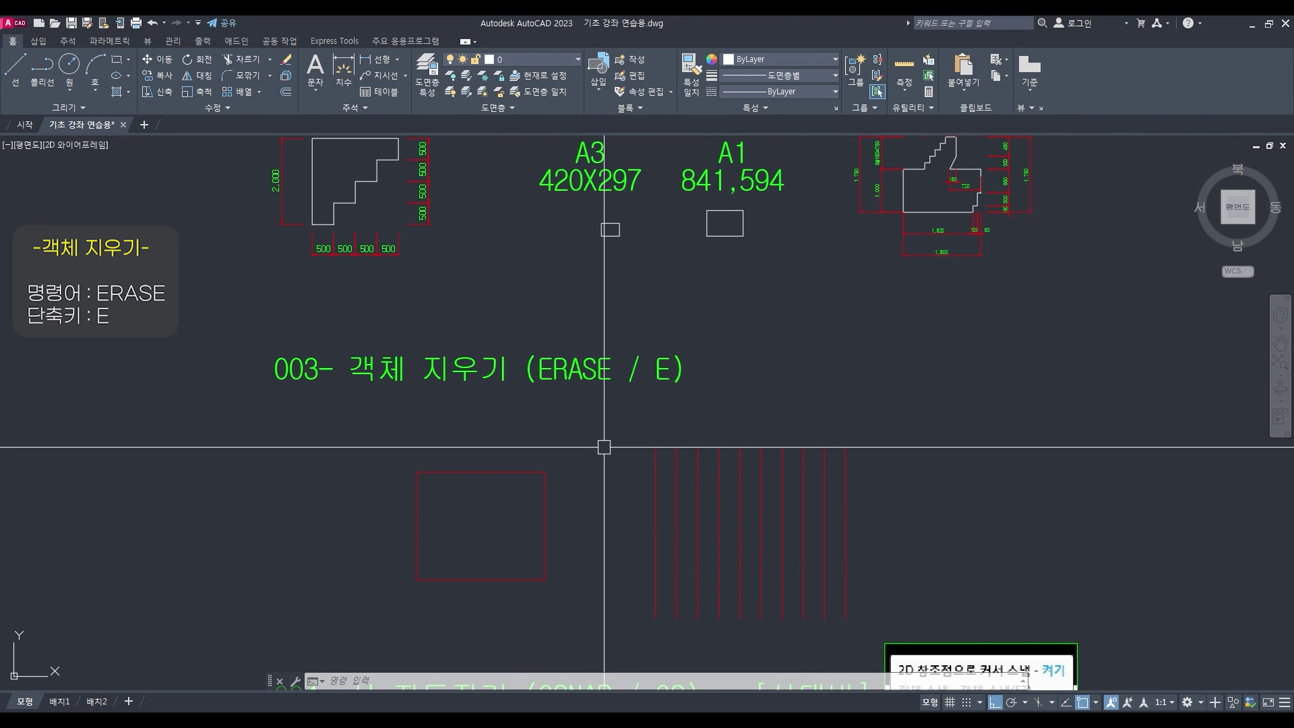
# Erase the five leftmost vertical red lines in the 003 ERASE exercise, selecting them one by one
pyautogui.scroll(-3, 594, 456)
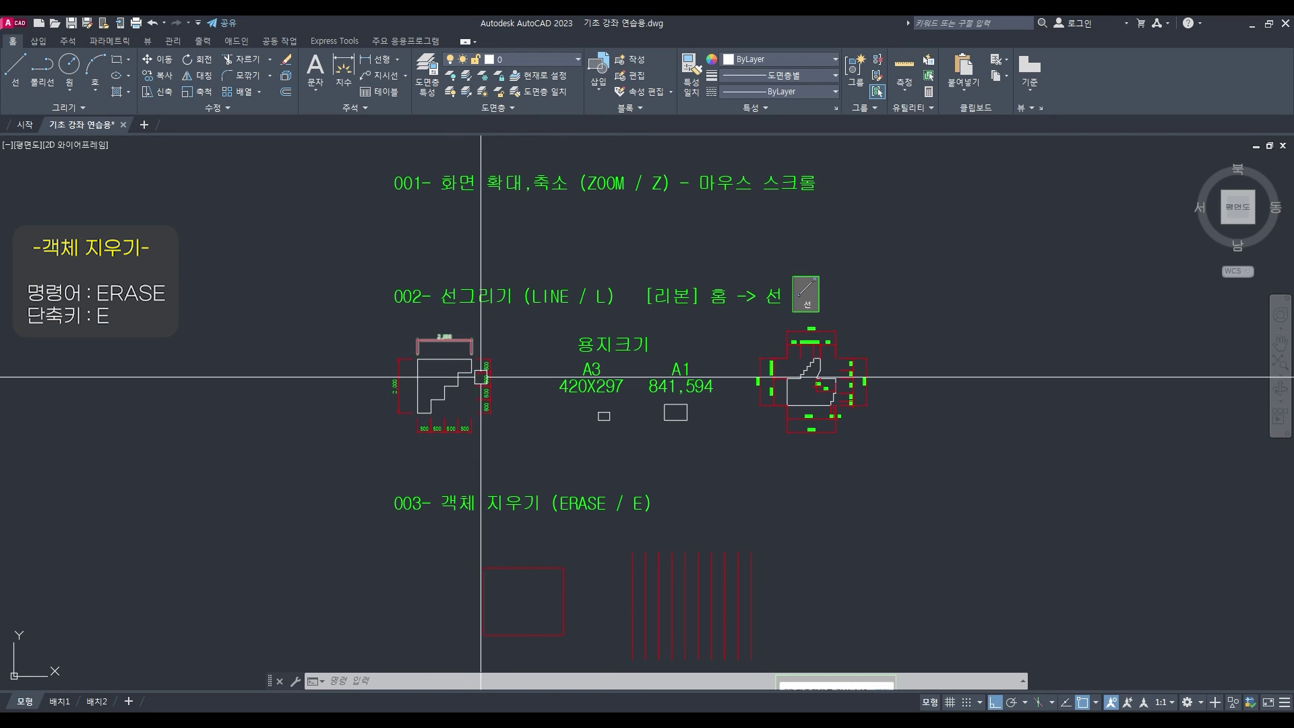
pyautogui.moveTo(544, 457); pyautogui.dragTo(549, 398, button='middle')
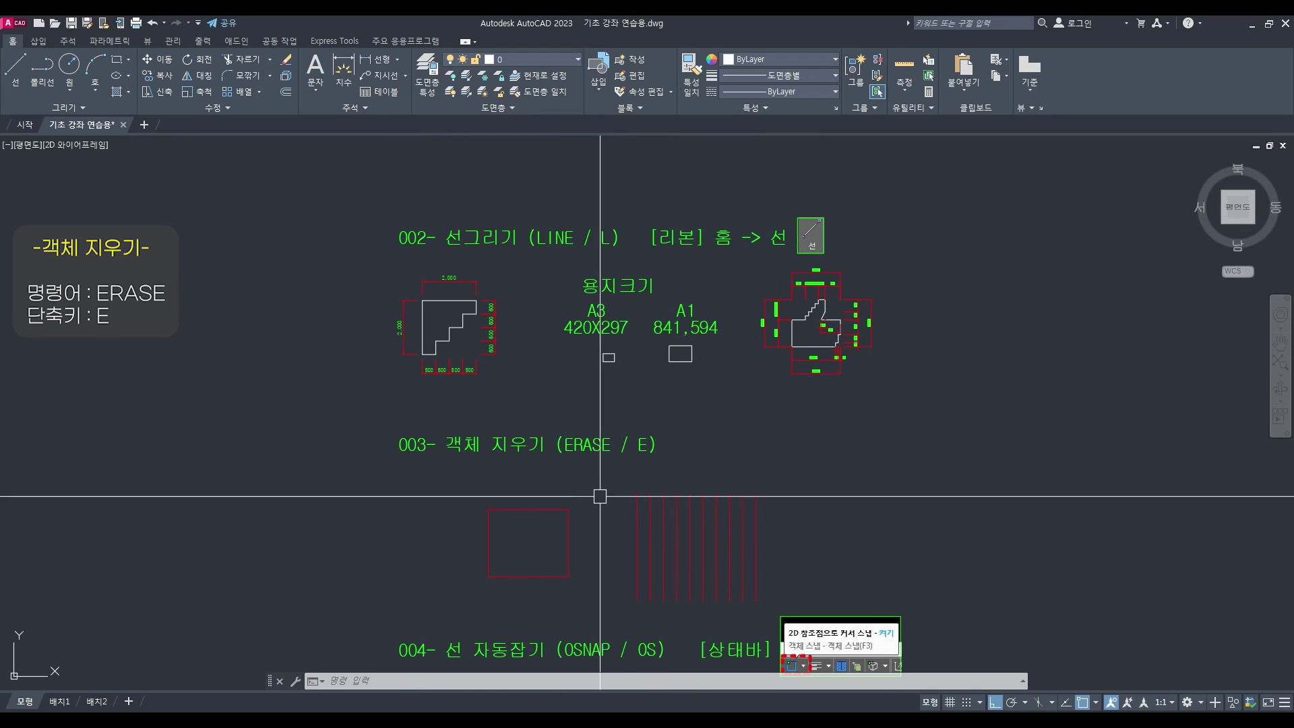
pyautogui.scroll(2, 615, 531)
pyautogui.moveTo(616, 531); pyautogui.dragTo(609, 492, button='middle')
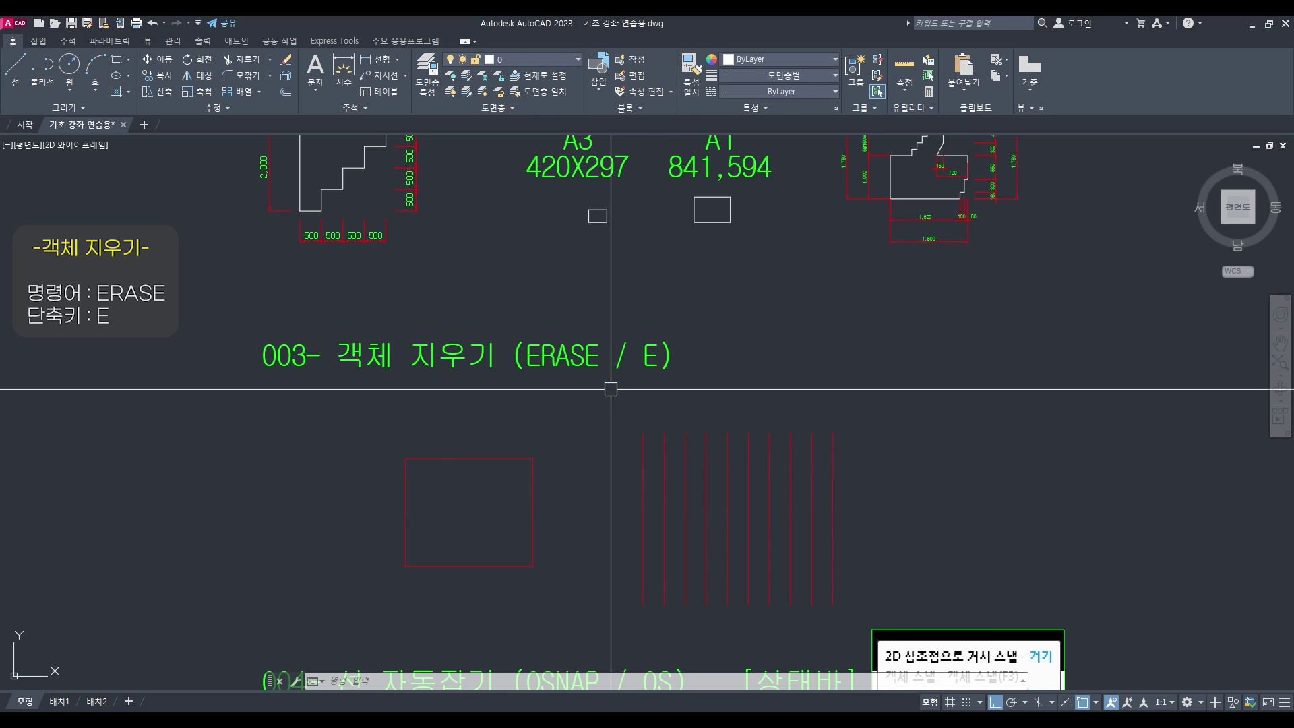
pyautogui.write('E')
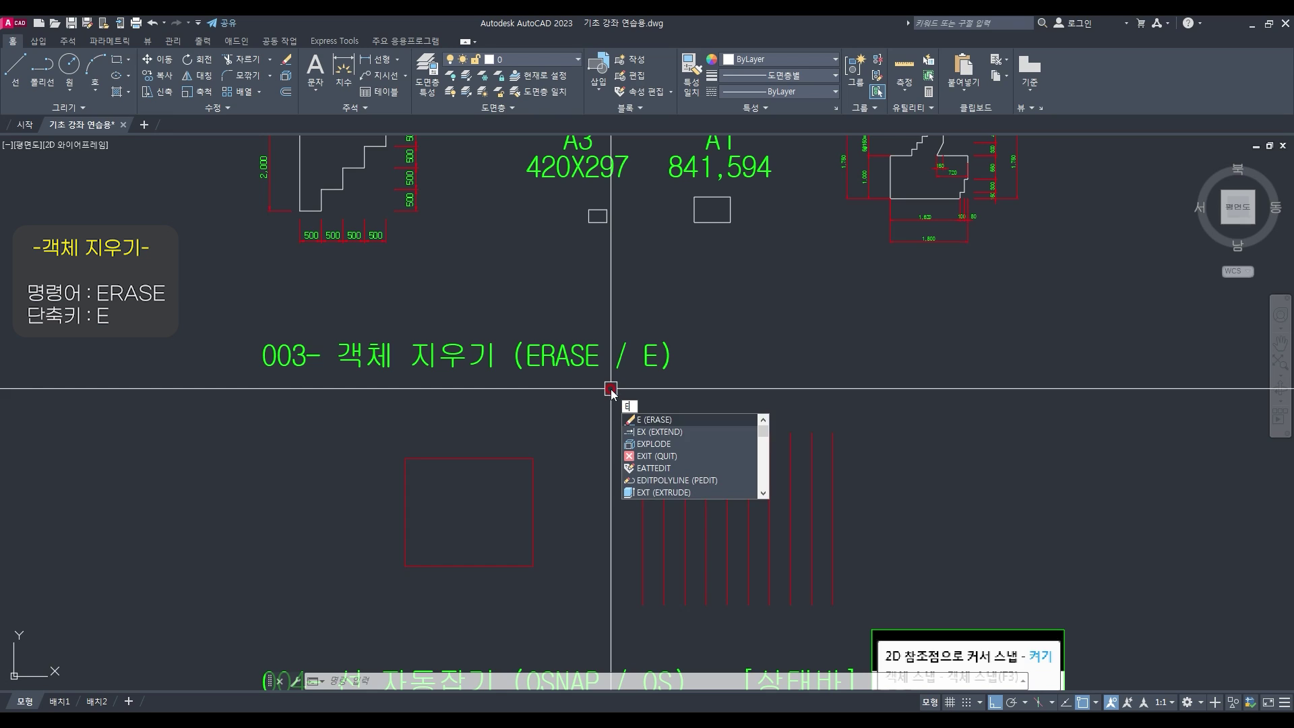
pyautogui.click(661, 422)
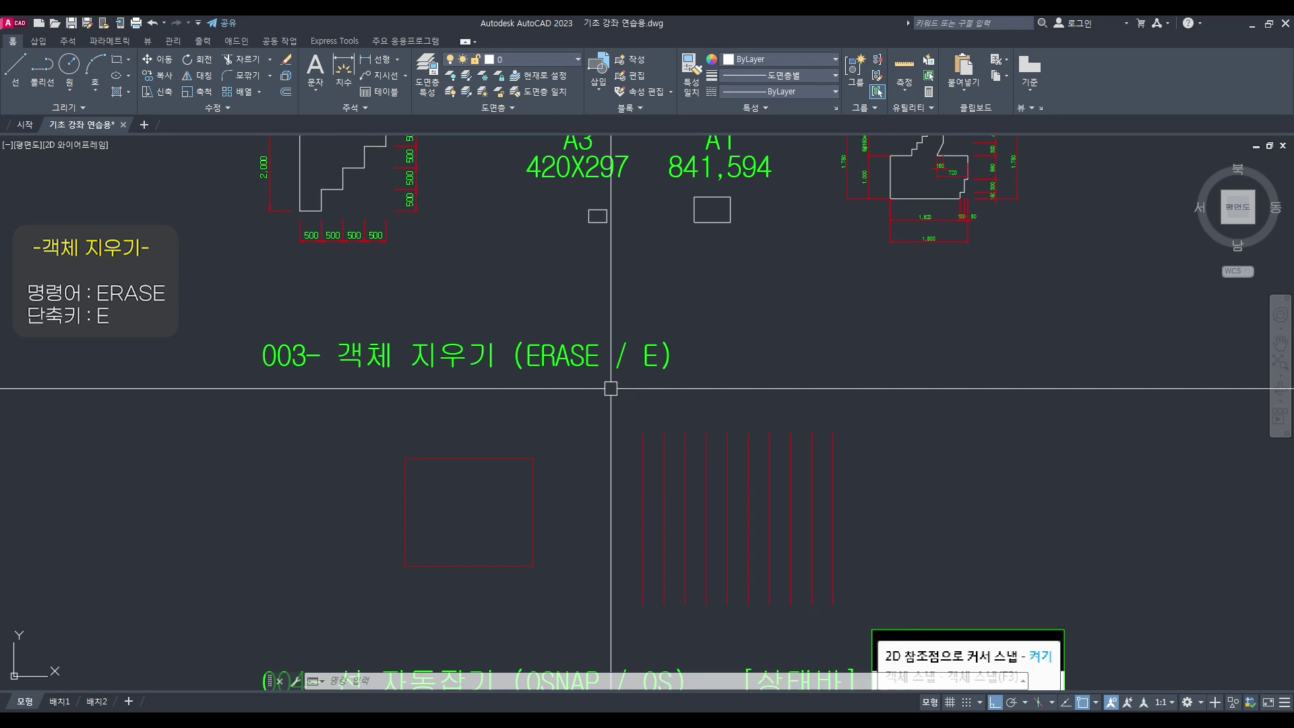
pyautogui.click(643, 446)
pyautogui.click(665, 449)
pyautogui.click(687, 451)
pyautogui.click(707, 448)
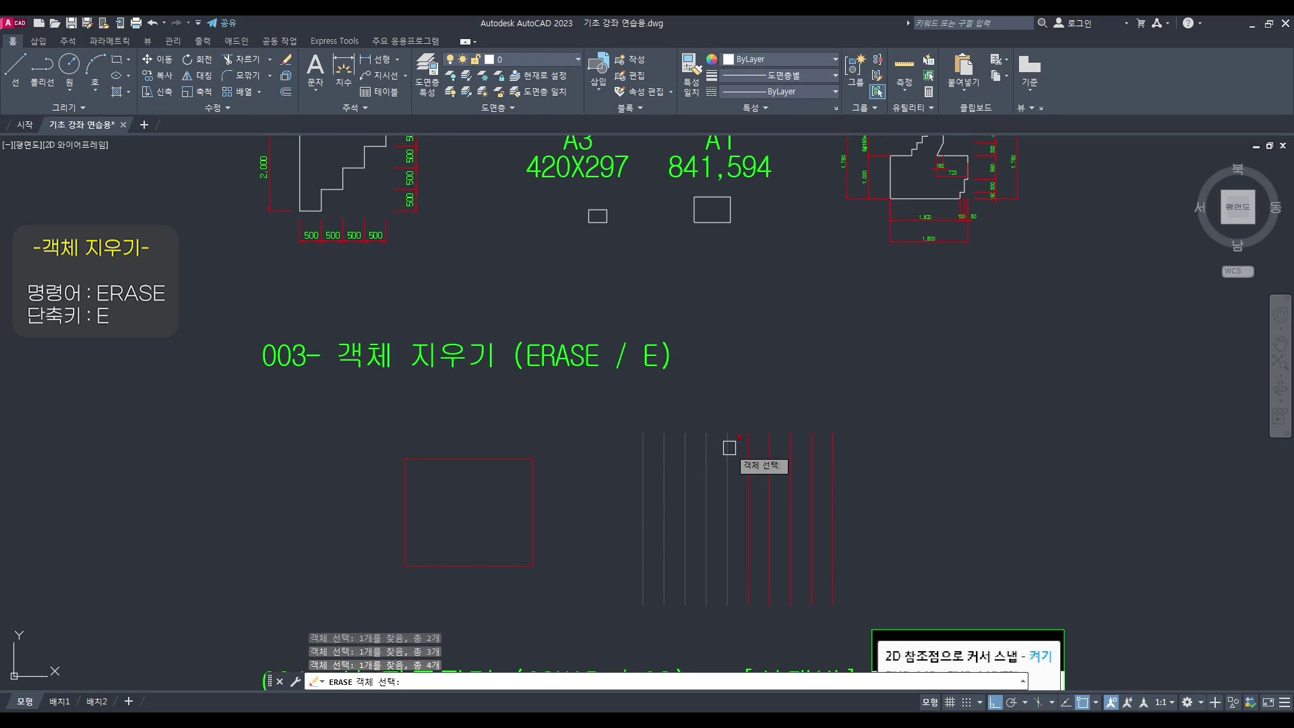
pyautogui.press('Return')
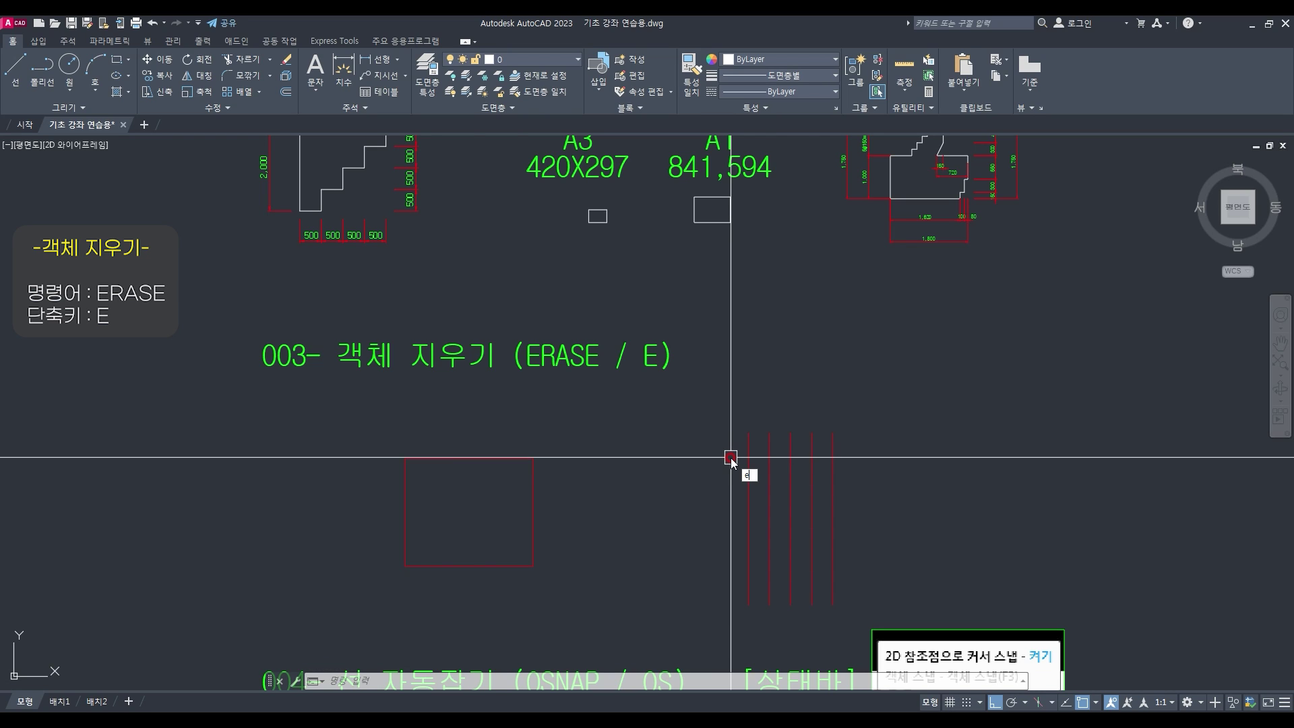
# Erase the remaining five vertical red lines in the 003 exercise with a single window selection
pyautogui.press('Return')
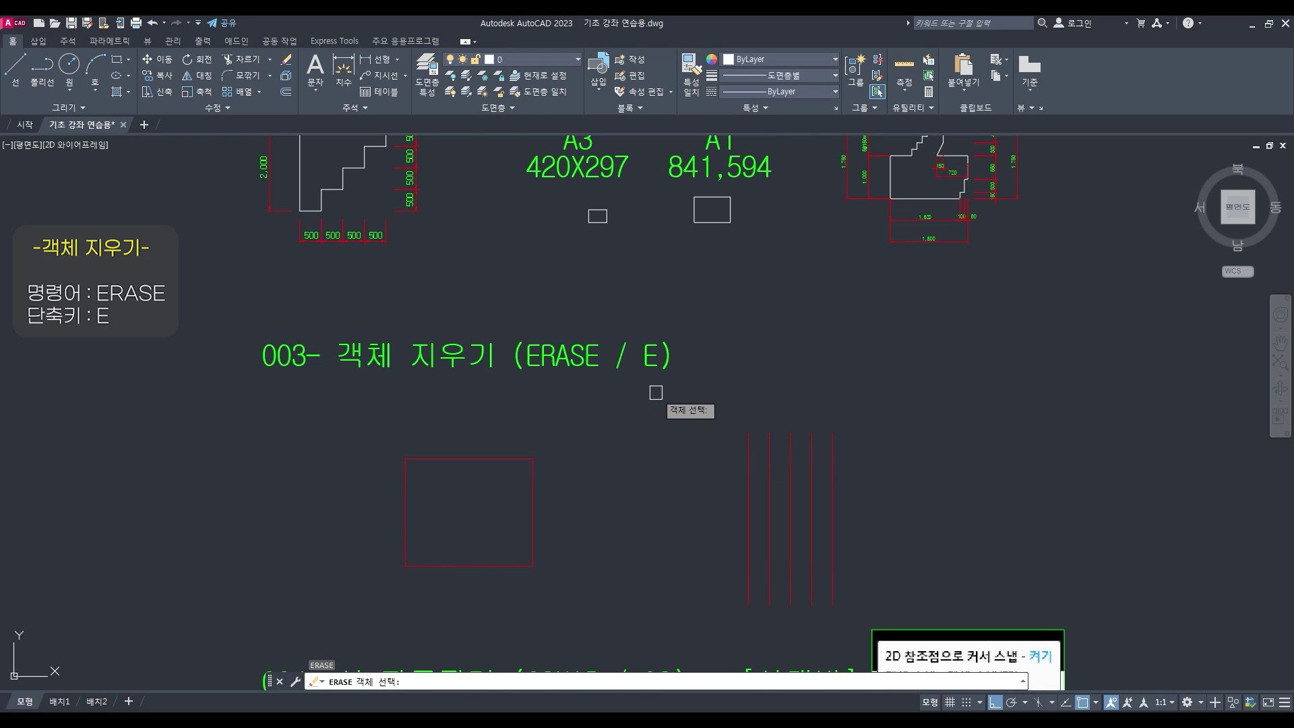
pyautogui.click(684, 396)
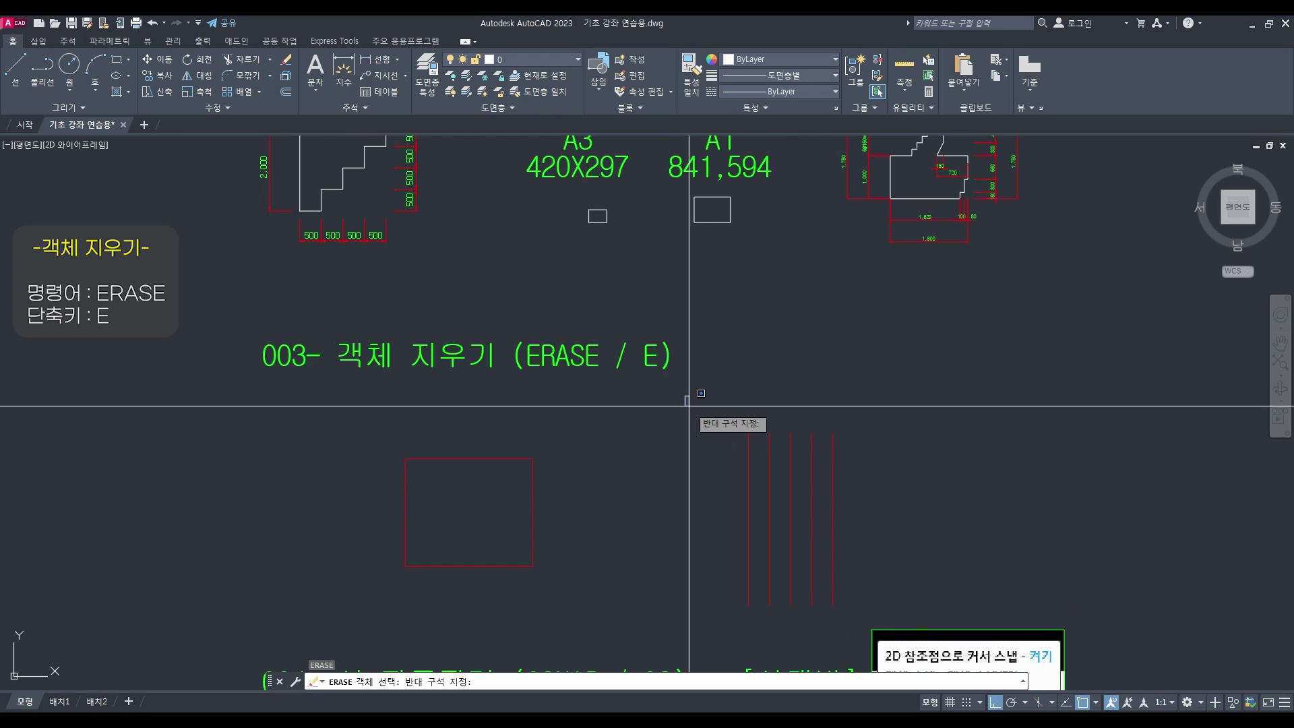
pyautogui.click(858, 622)
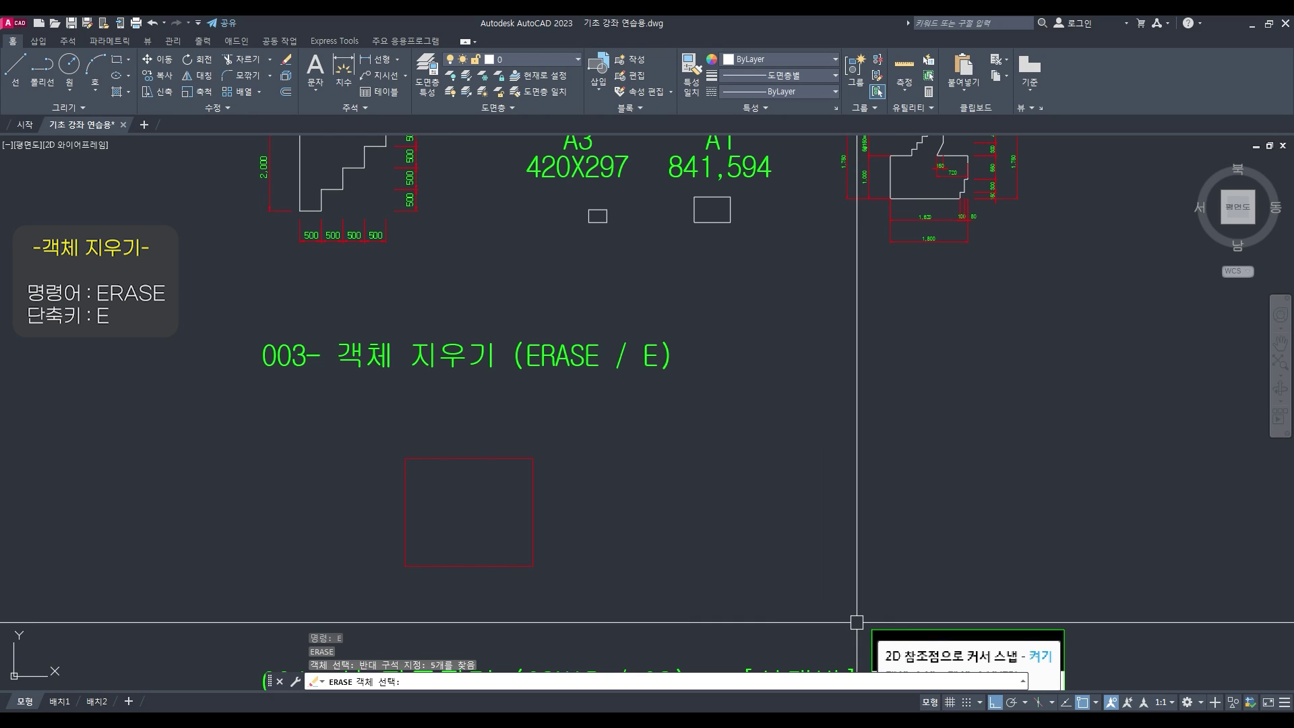
pyautogui.press('Return')
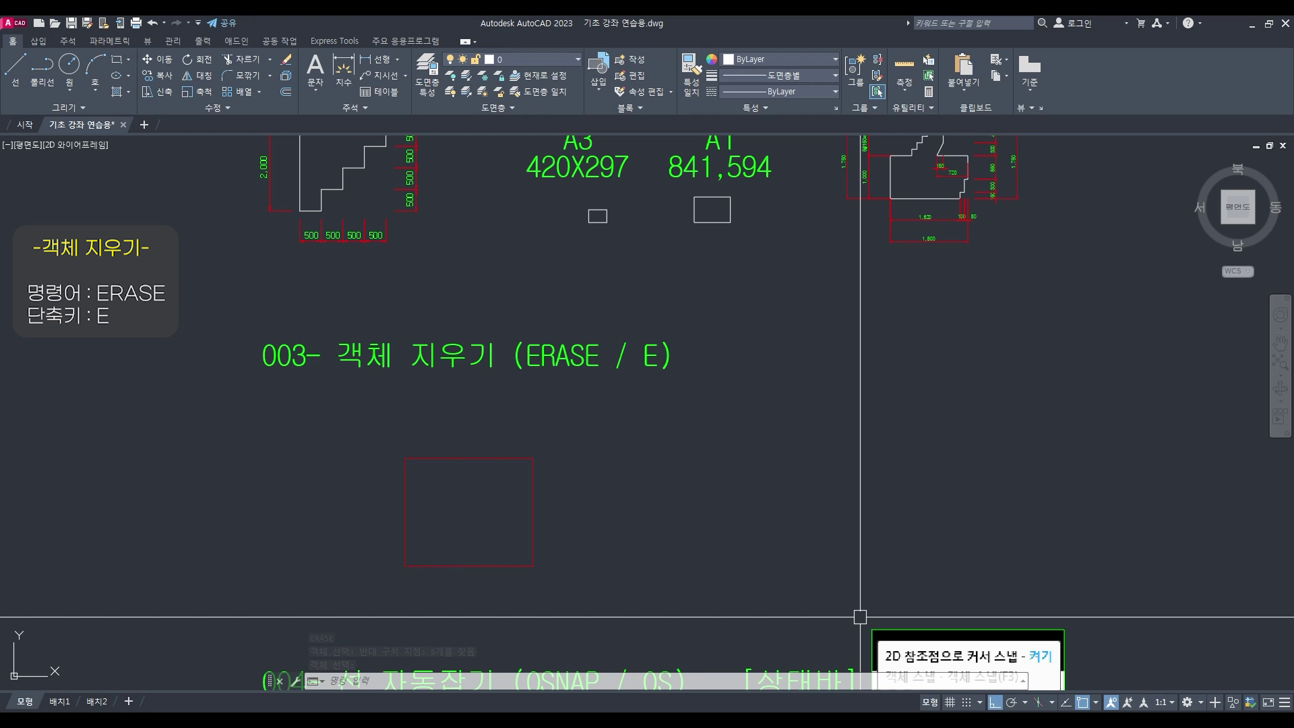
pyautogui.click(645, 408)
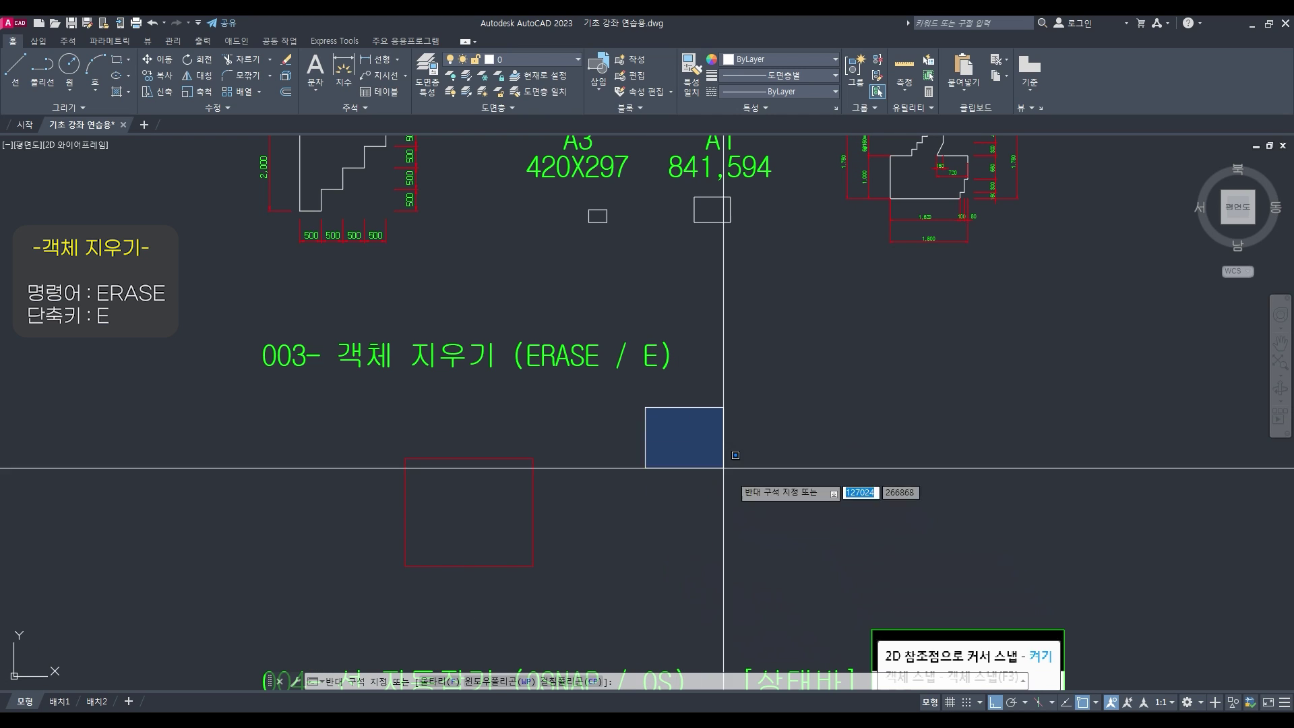
pyautogui.click(832, 593)
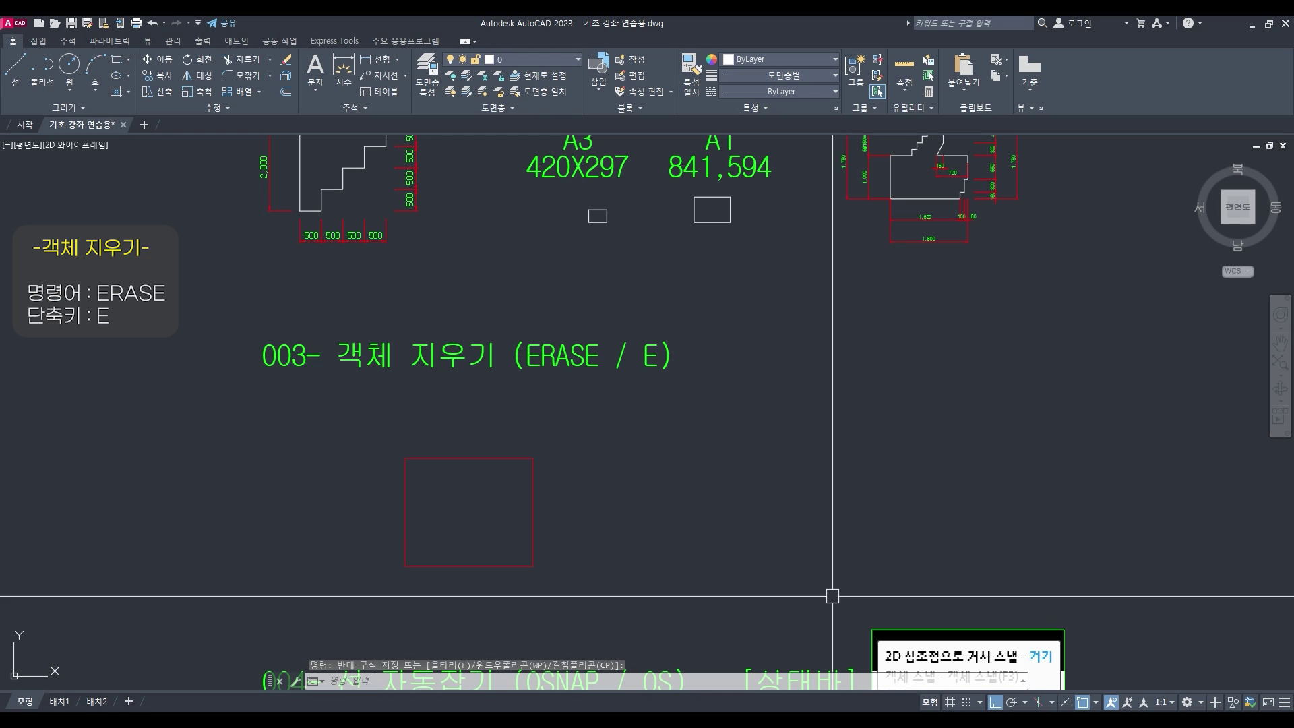
pyautogui.write('e')
pyautogui.press('Return')
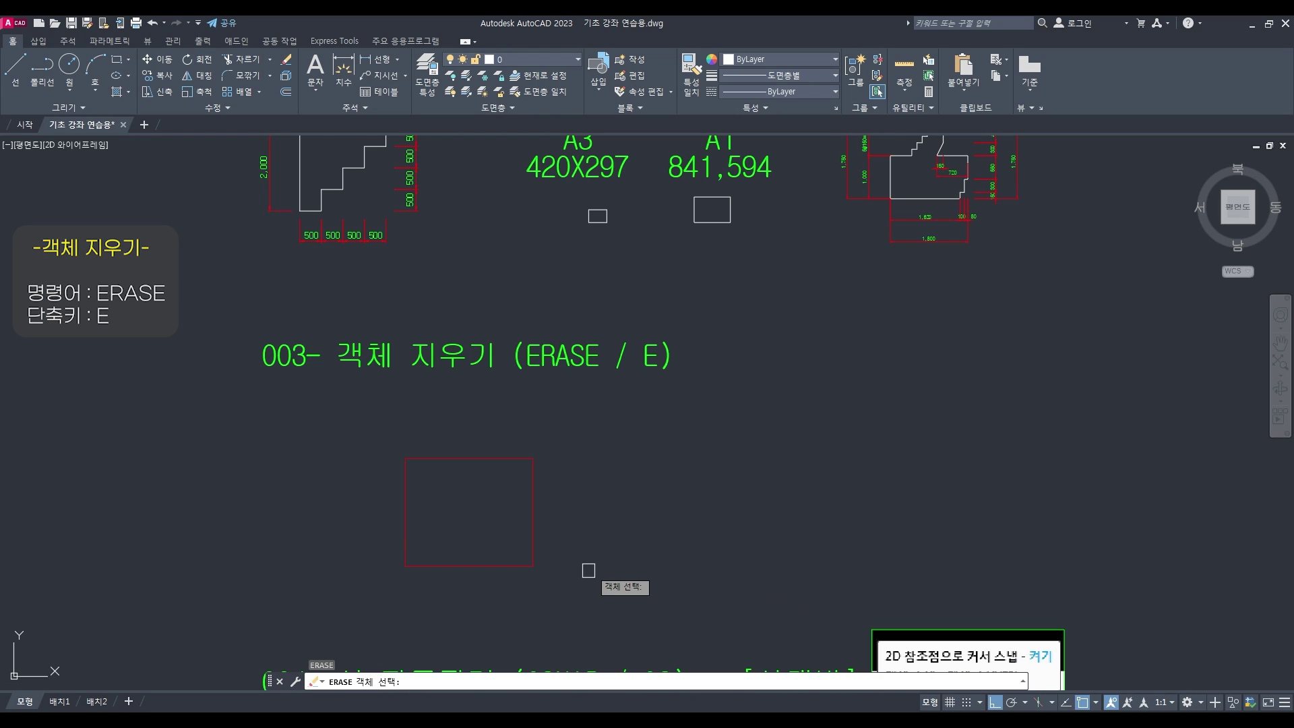
pyautogui.click(680, 614)
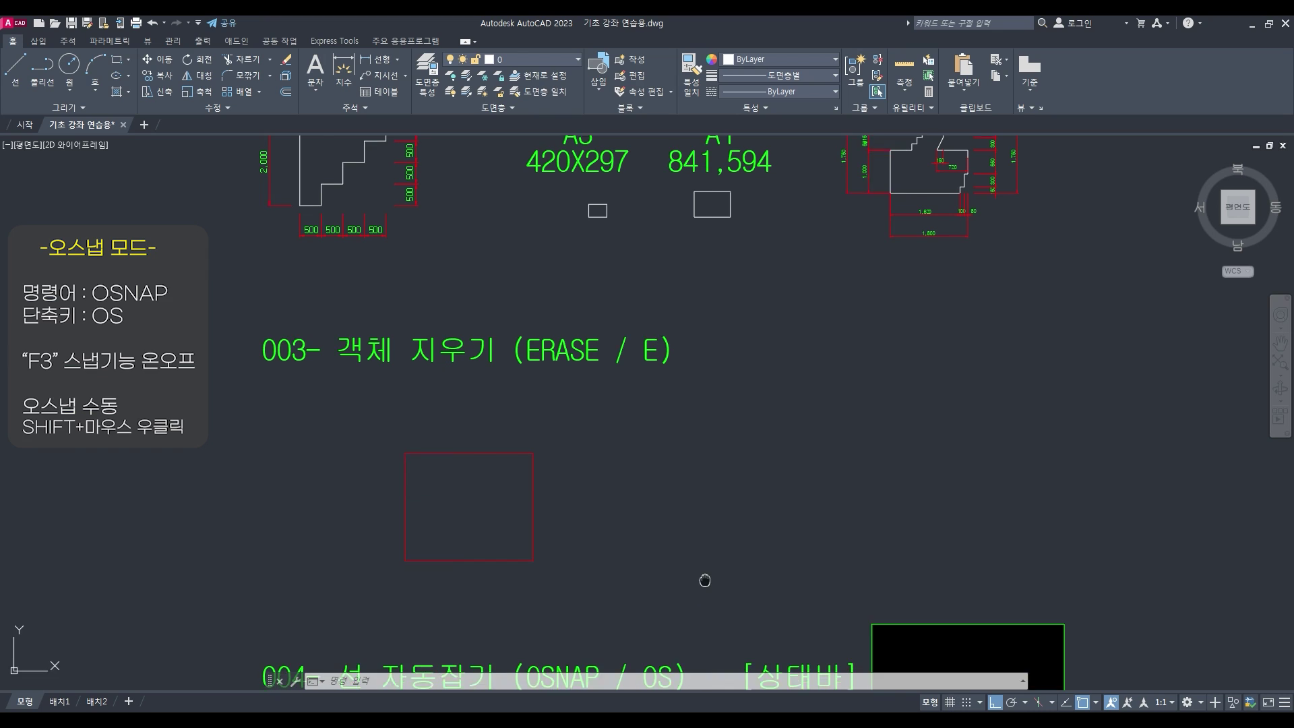
# Draw two separate vertical practice lines in the empty space beside the 004 OSNAP exercise
pyautogui.moveTo(688, 580); pyautogui.dragTo(687, 225, button='middle')
pyautogui.scroll(-5, 558, 365)
pyautogui.scroll(2, 577, 383)
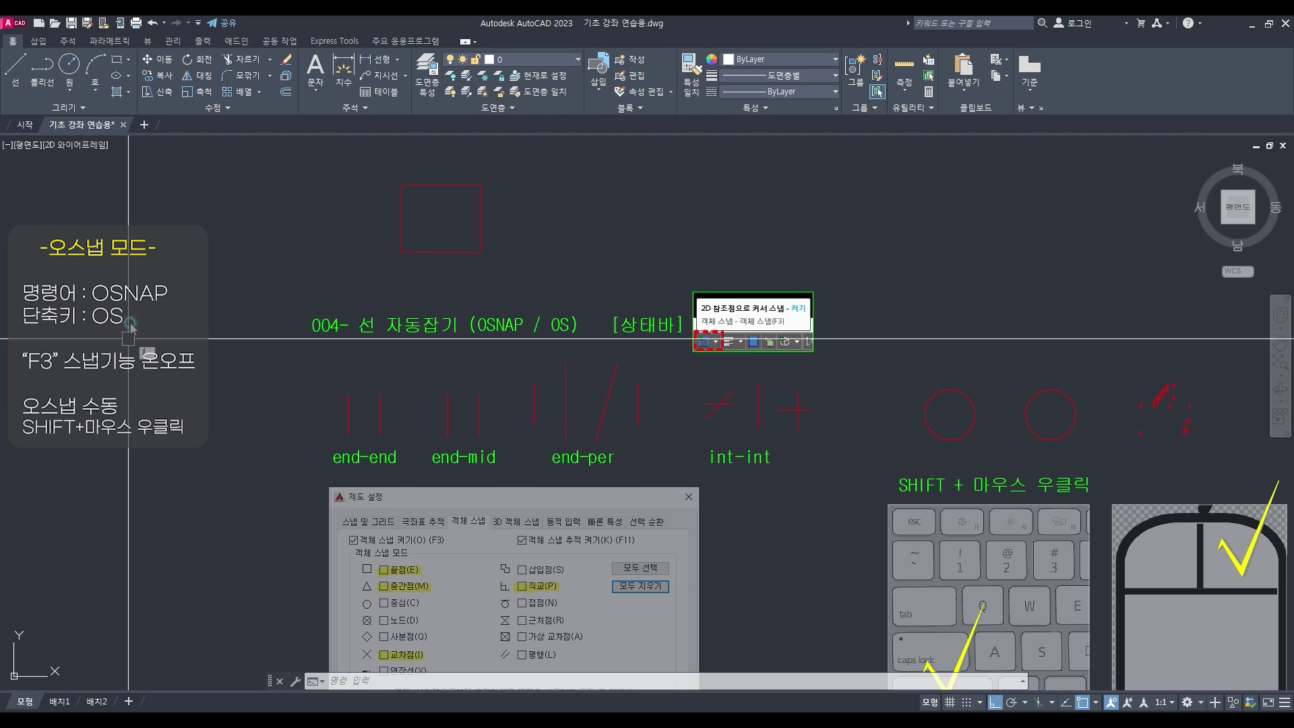
pyautogui.write('l')
pyautogui.press('Return')
pyautogui.click(254, 240)
pyautogui.click(254, 409)
pyautogui.press('Return')
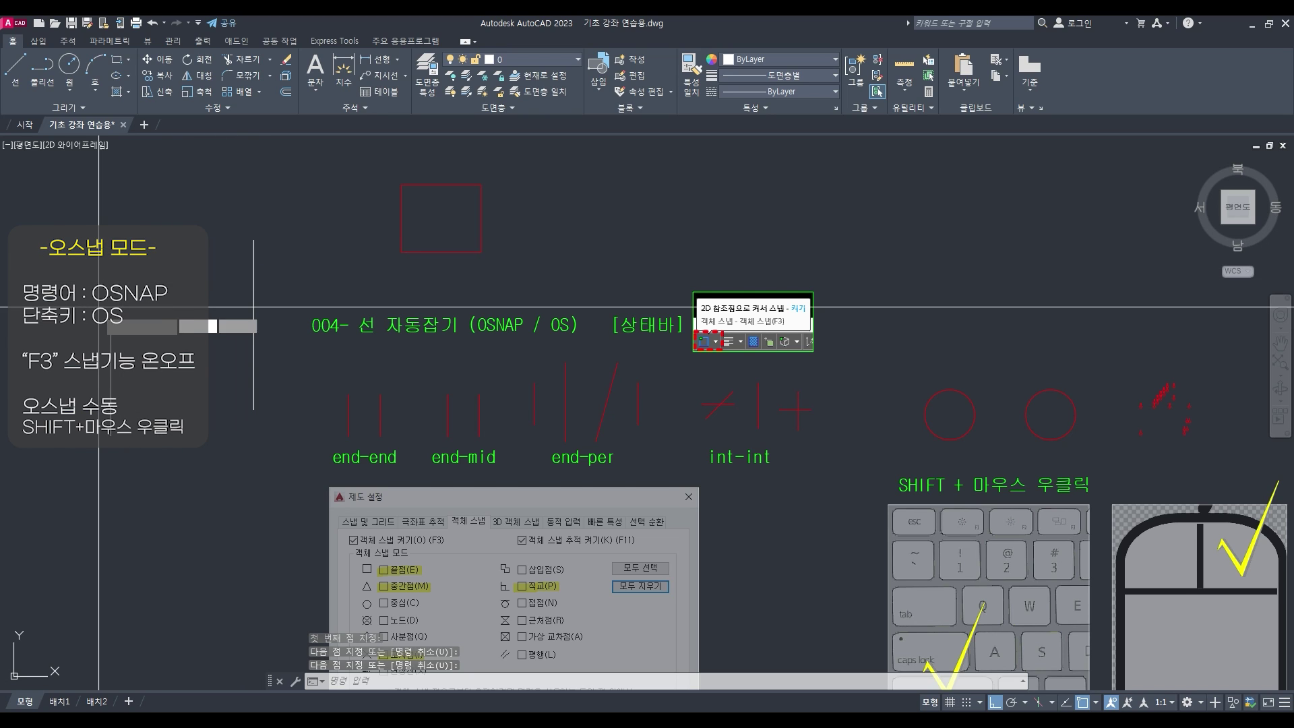
# Turn off object snap and ortho, connect the tops of the two vertical practice lines with a slanted line, and inspect the joint closely
pyautogui.press('Return')
pyautogui.press('F3')
pyautogui.click(253, 246)
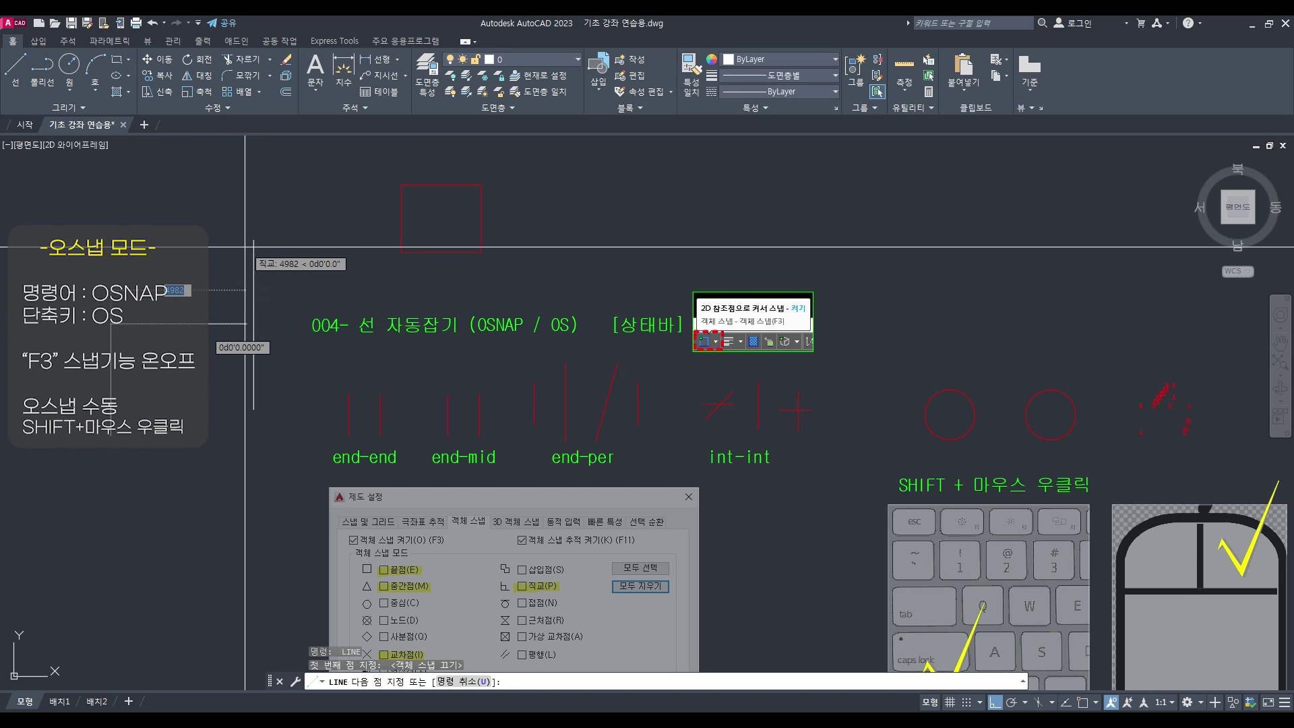
pyautogui.press('F8')
pyautogui.press('Escape')
pyautogui.moveTo(245, 237)
pyautogui.mouseDown(button='middle')
pyautogui.moveTo(317, 236)
pyautogui.moveTo(267, 333)
pyautogui.mouseUp(button='middle')
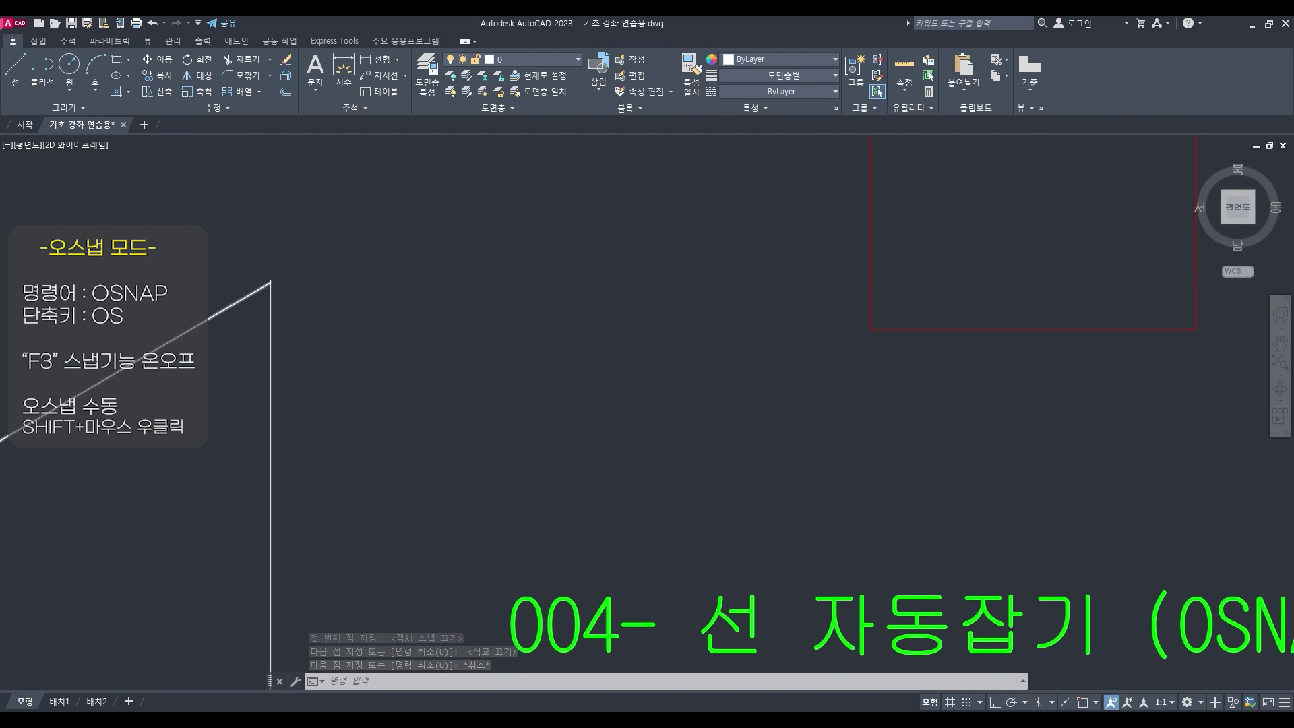
pyautogui.scroll(-5, 273, 287)
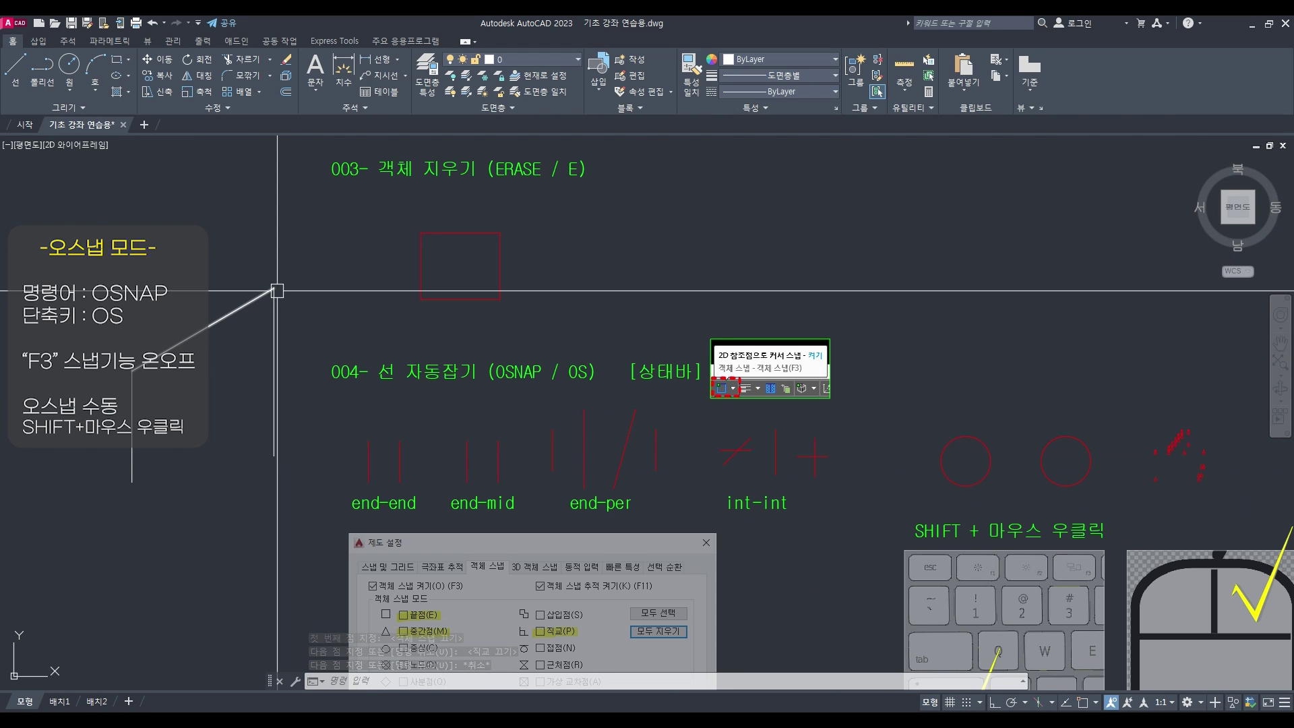
# Erase the slanted line between the two vertical practice lines and turn object snap back on
pyautogui.click(242, 312)
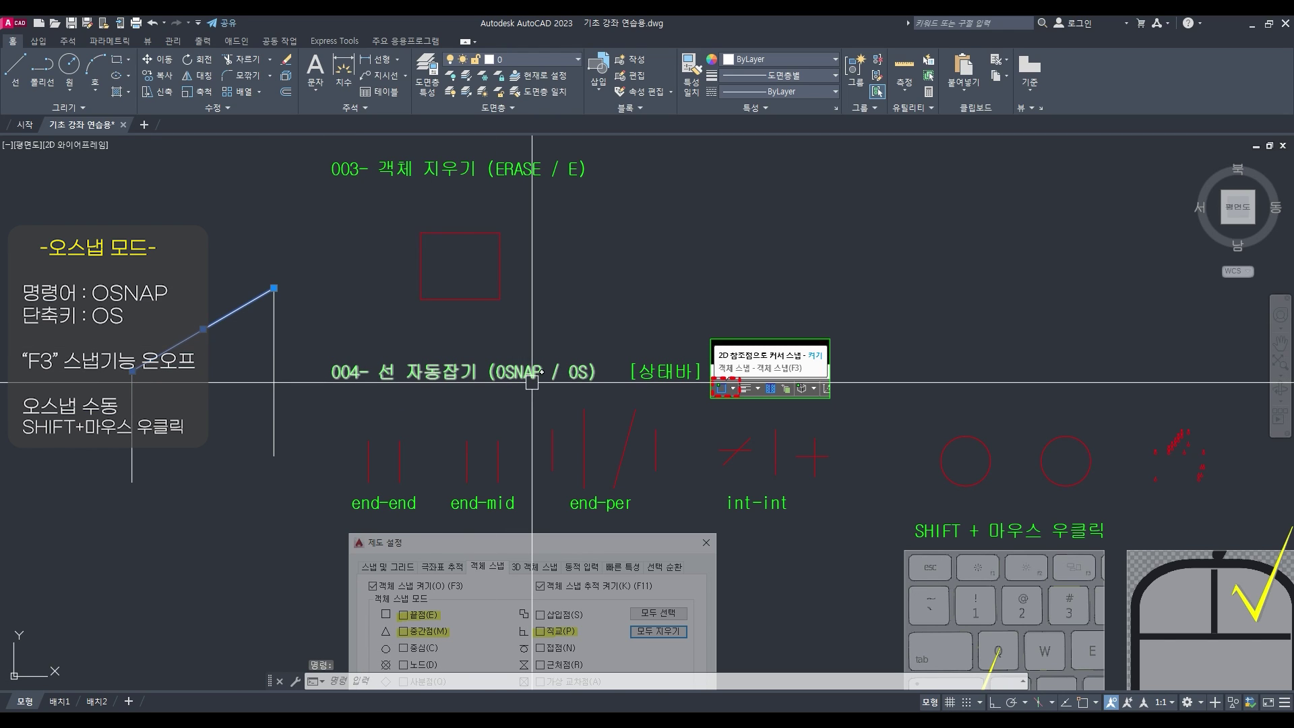
pyautogui.write('E')
pyautogui.press('Return')
pyautogui.click(206, 340)
pyautogui.press('Return')
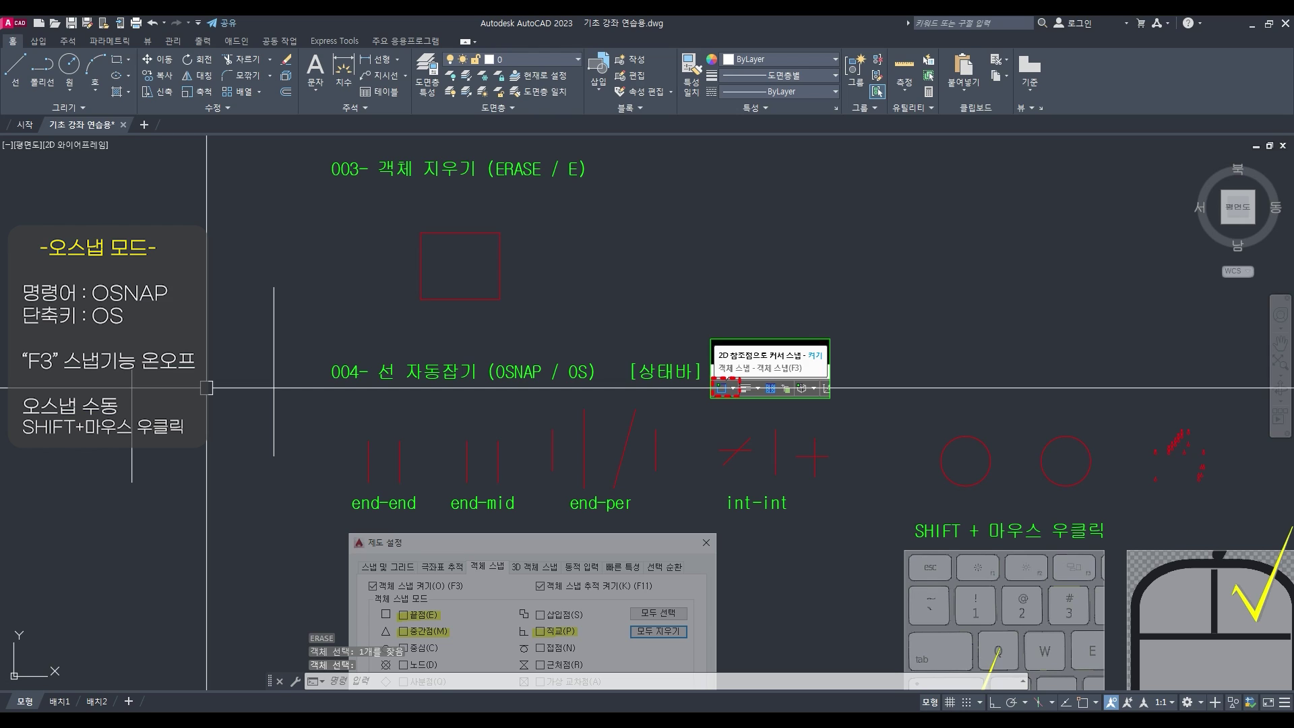
pyautogui.press('F3')
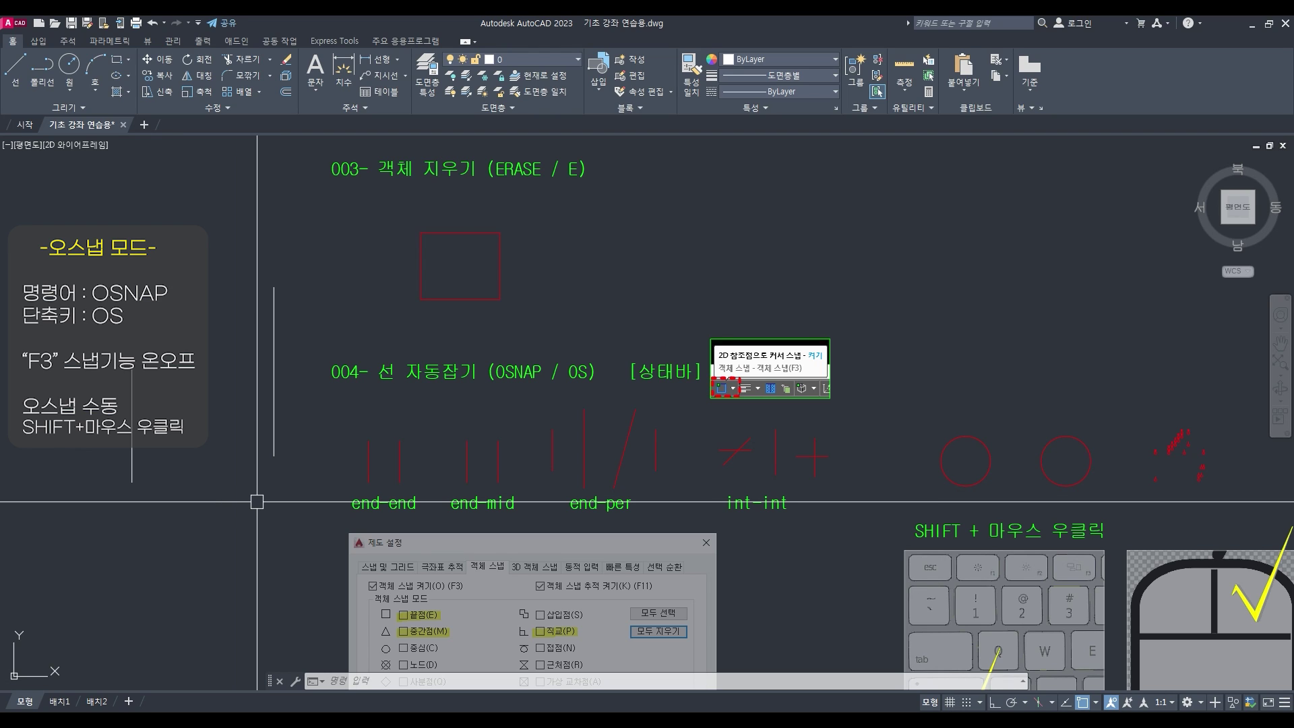
# Open the object snap settings and apply them with only the Endpoint and Midpoint modes enabled
pyautogui.moveTo(264, 508); pyautogui.dragTo(245, 459, button='middle')
pyautogui.write('os')
pyautogui.press('Return')
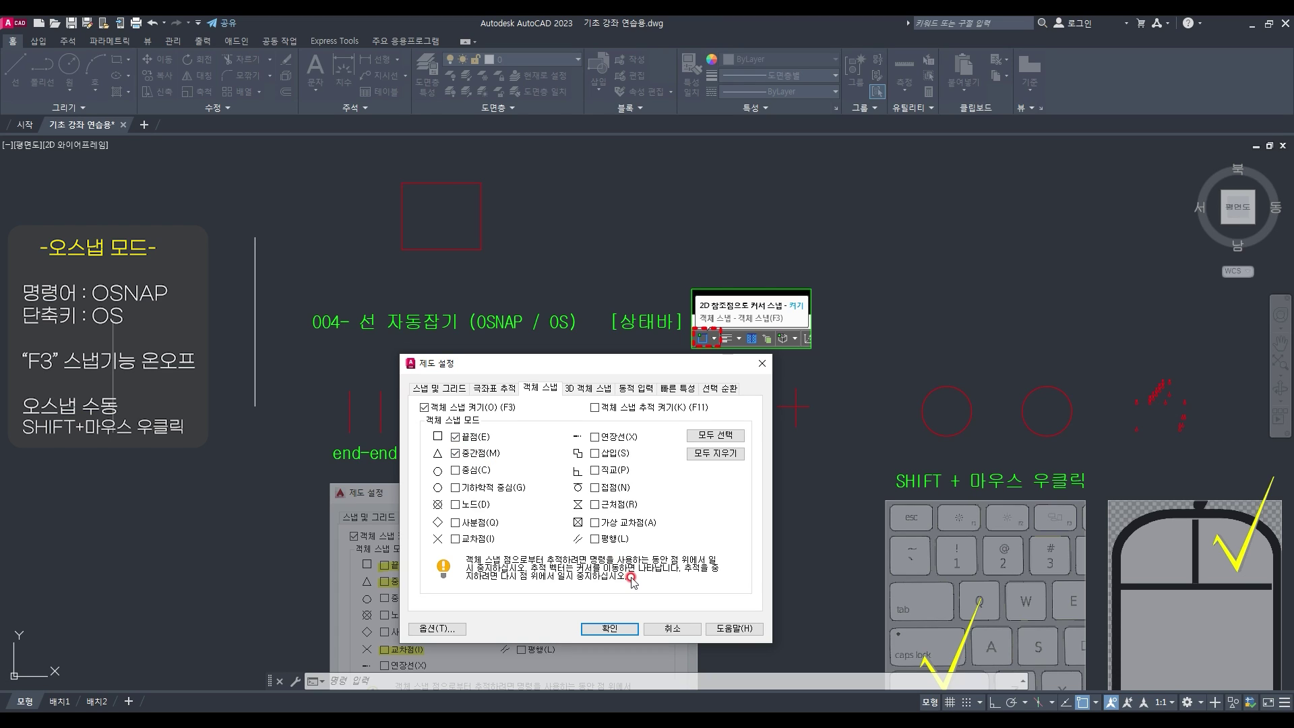
pyautogui.click(623, 630)
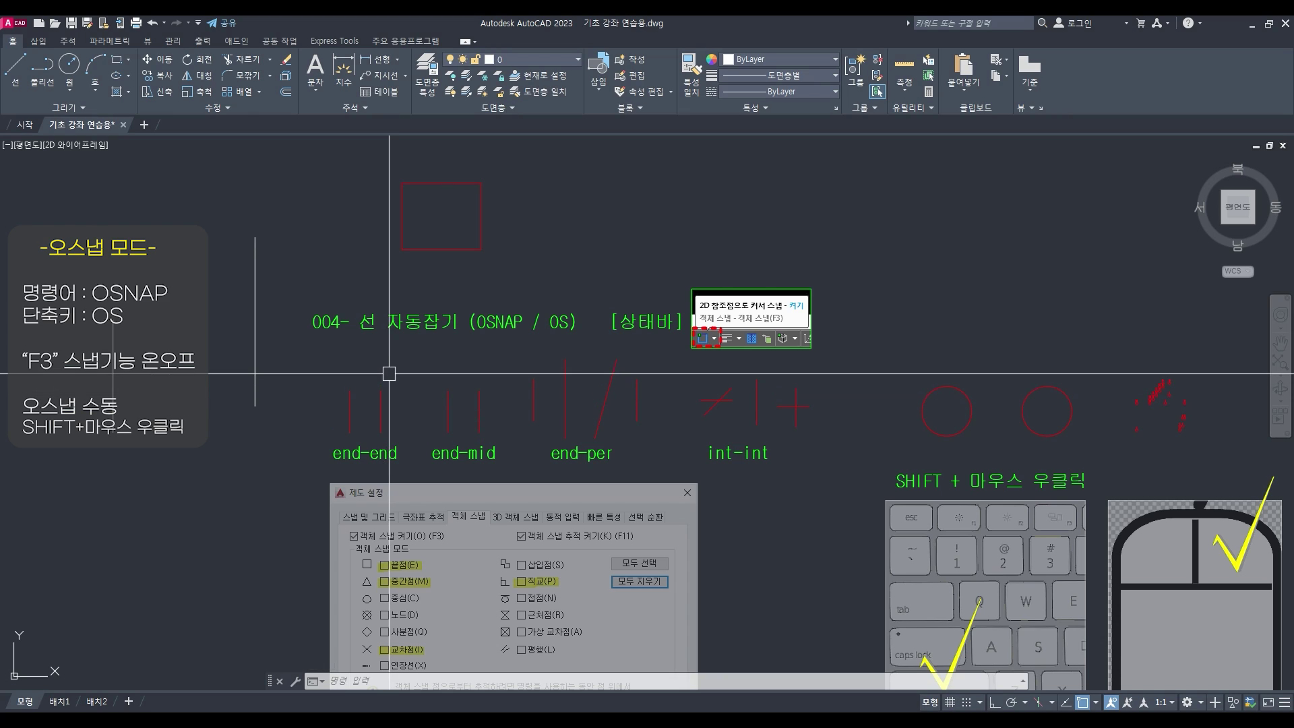
# Draw a line joining the upper endpoints of the two vertical red lines in the end-end example
pyautogui.write('l')
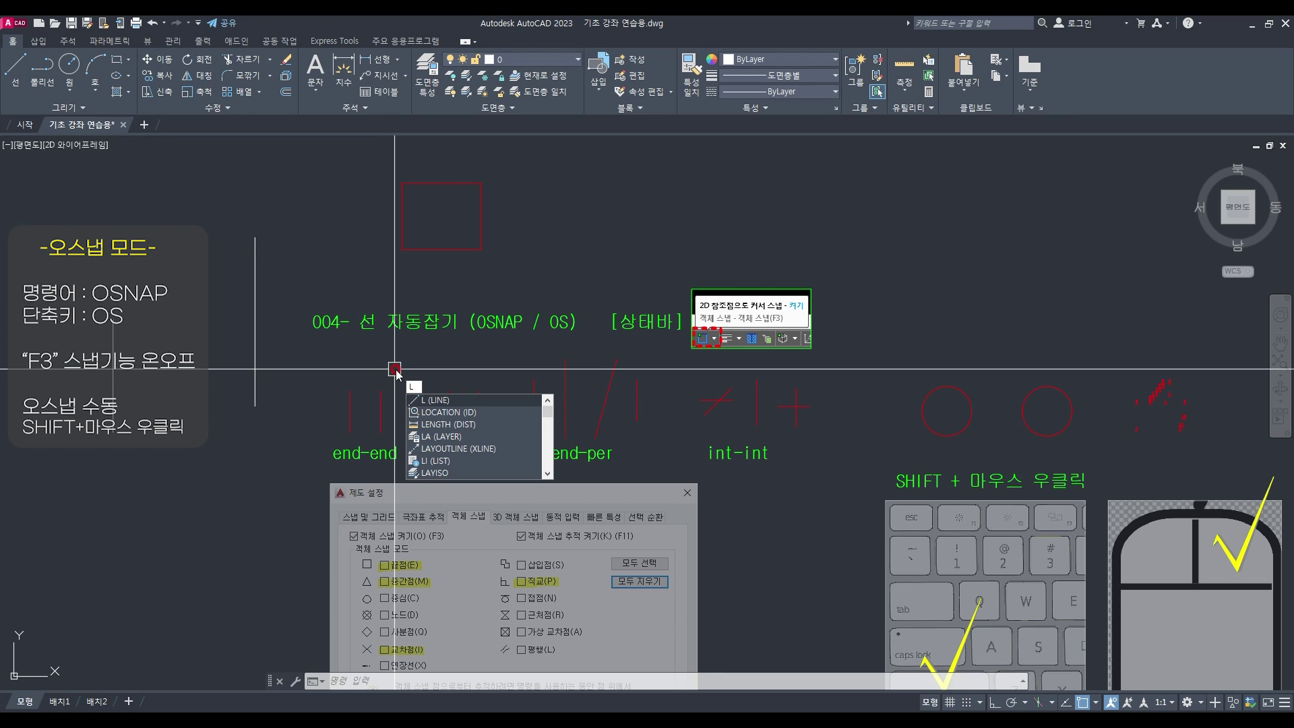
pyautogui.press('Return')
pyautogui.click(349, 391)
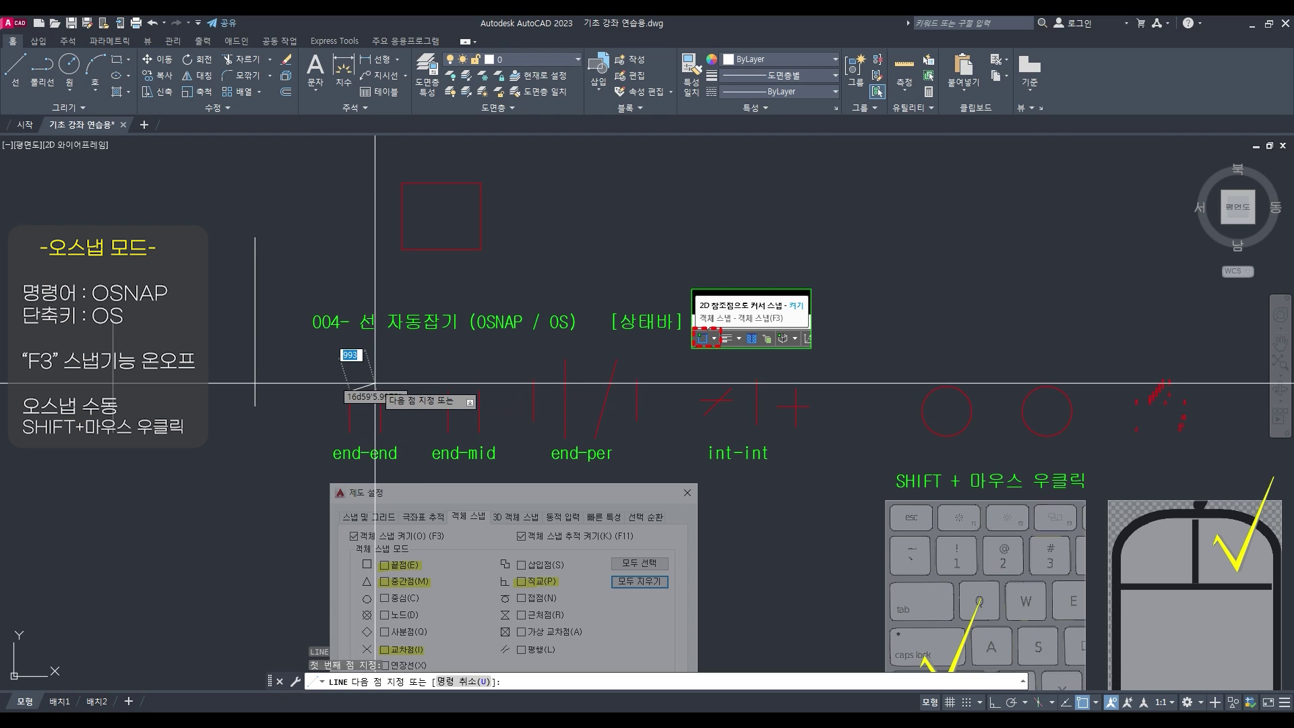
pyautogui.click(380, 390)
pyautogui.press('Return')
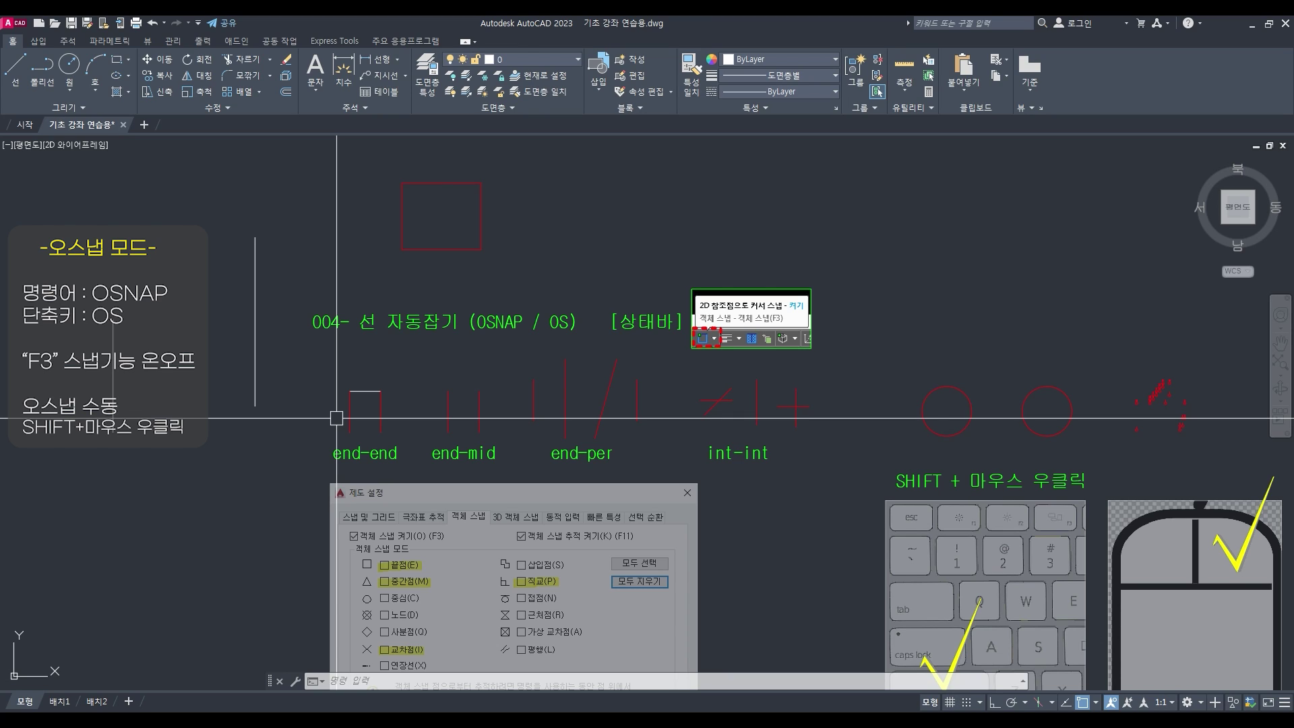
# Draw a line joining the lower endpoints of the two vertical red lines in the end-end example
pyautogui.write('l')
pyautogui.press('Return')
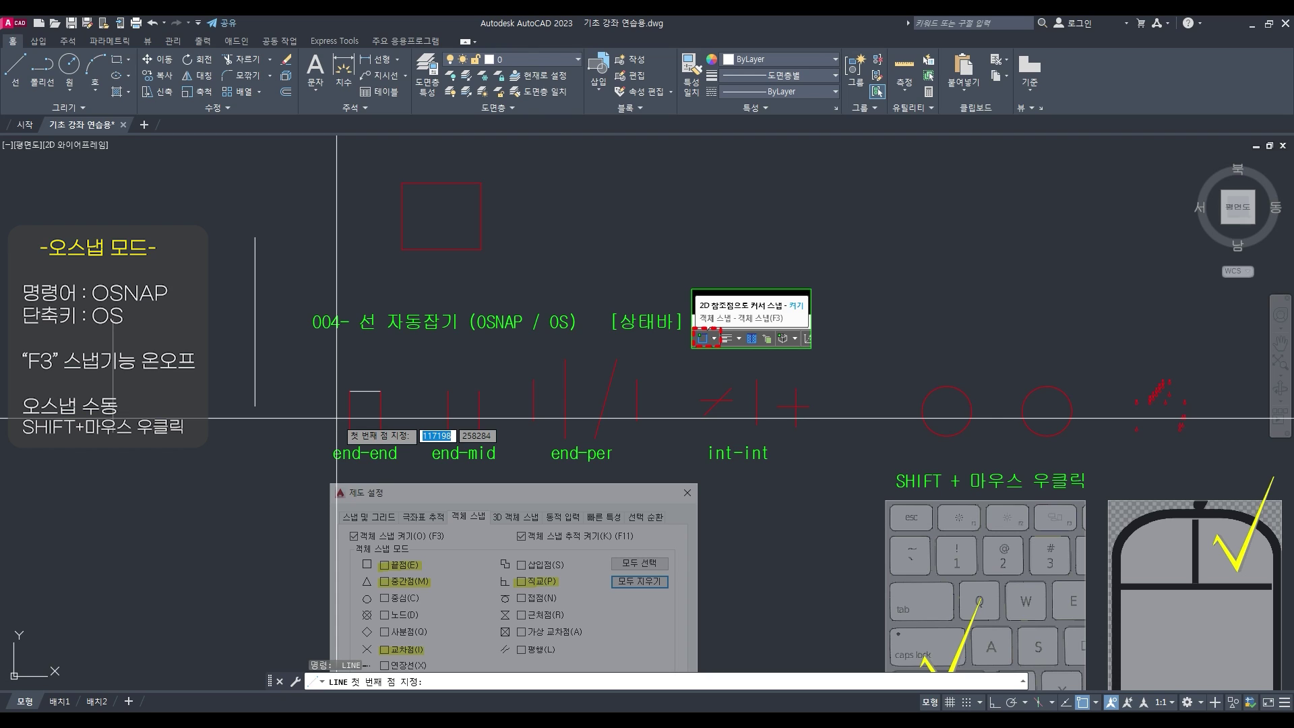
pyautogui.click(352, 432)
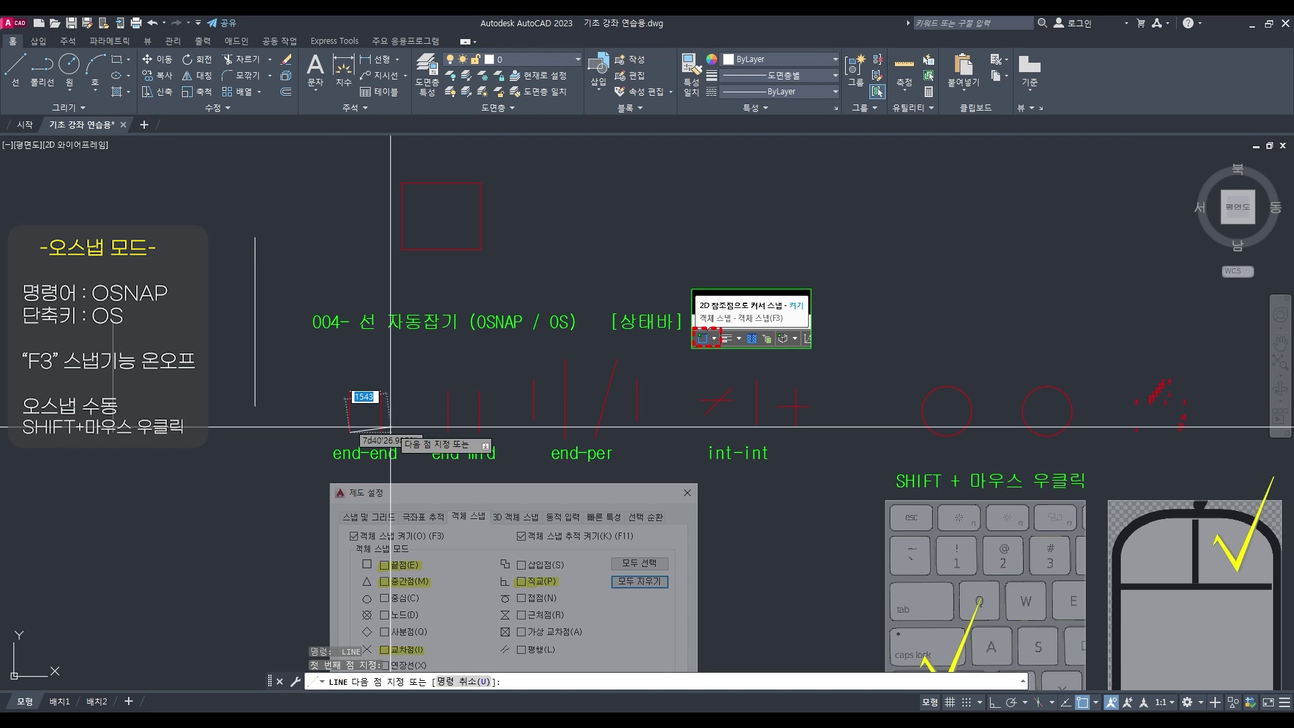
pyautogui.click(381, 432)
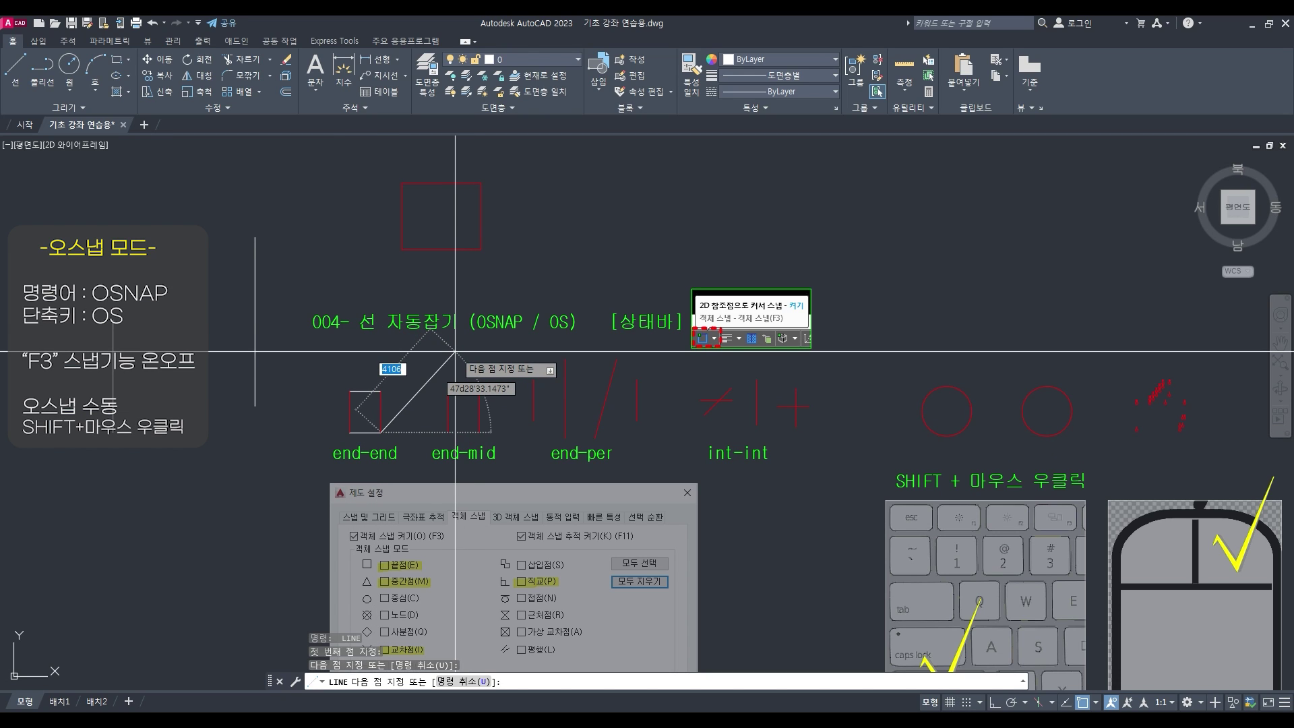
pyautogui.press('Return')
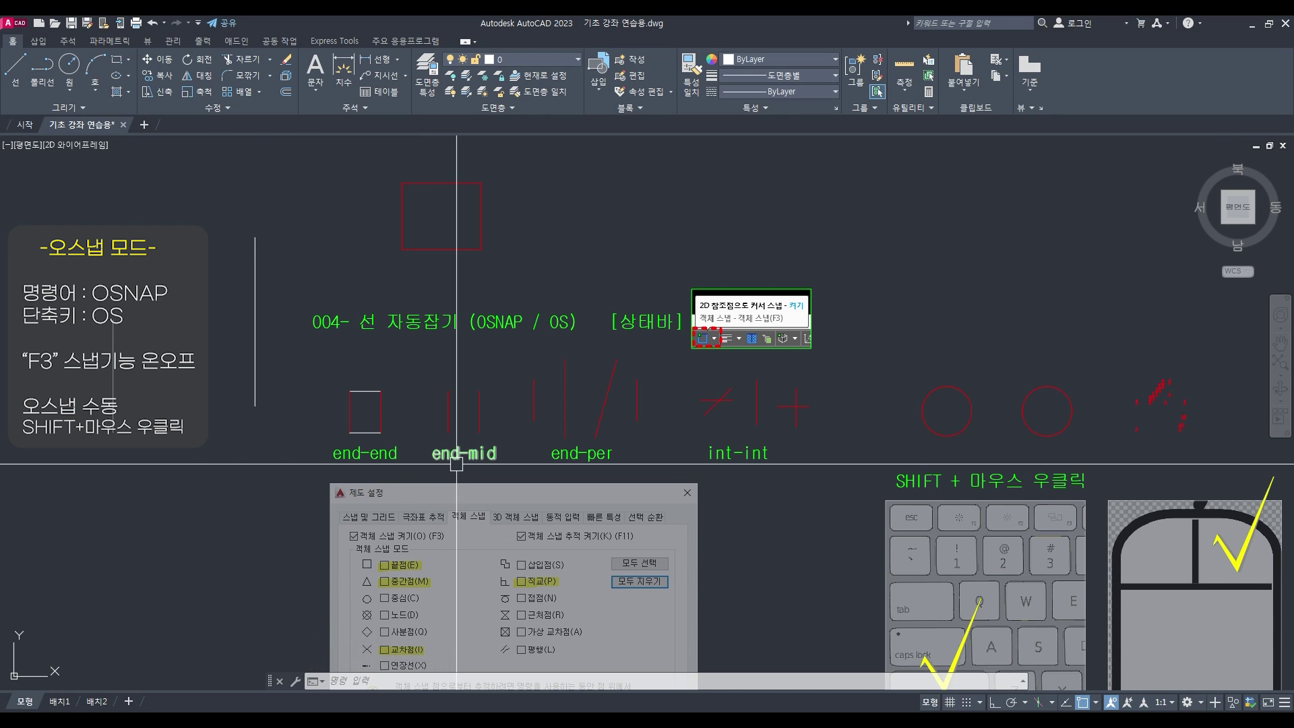
# In the end-mid example, draw connected lines from the left line's upper endpoint to the right line's midpoint and back to the left line's lower endpoint
pyautogui.press('Return')
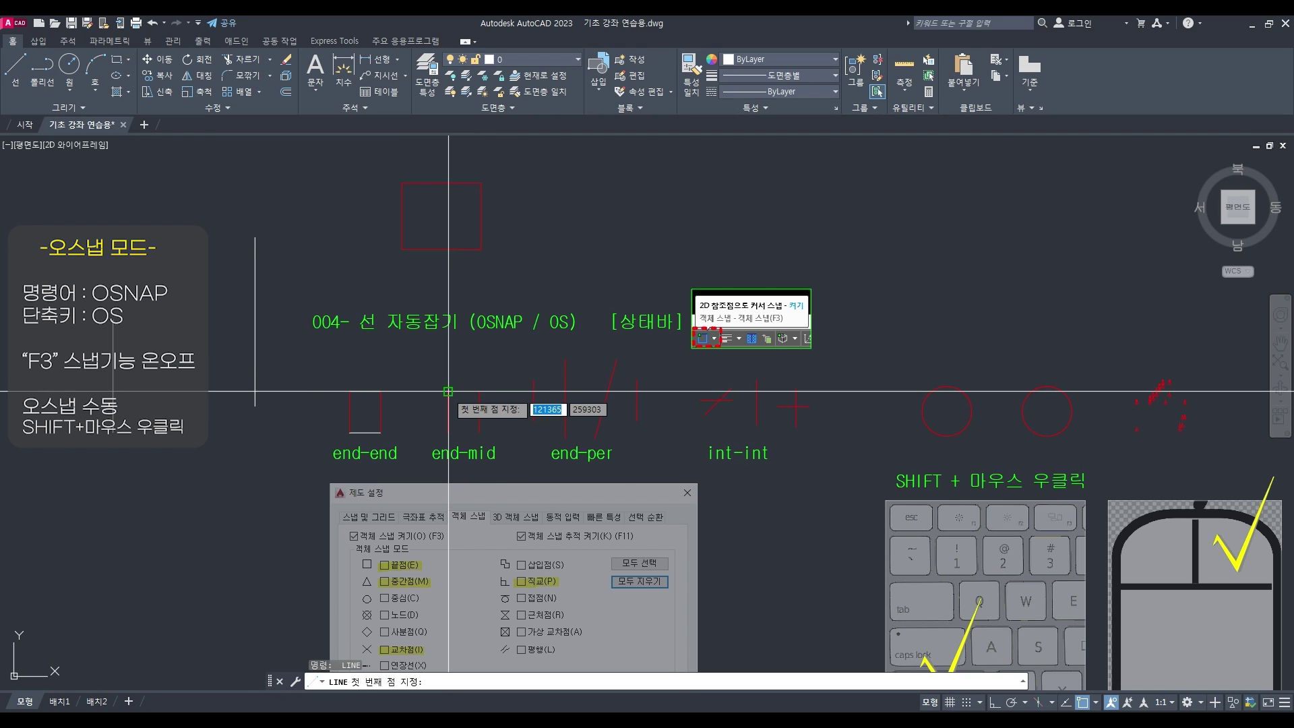
pyautogui.click(448, 423)
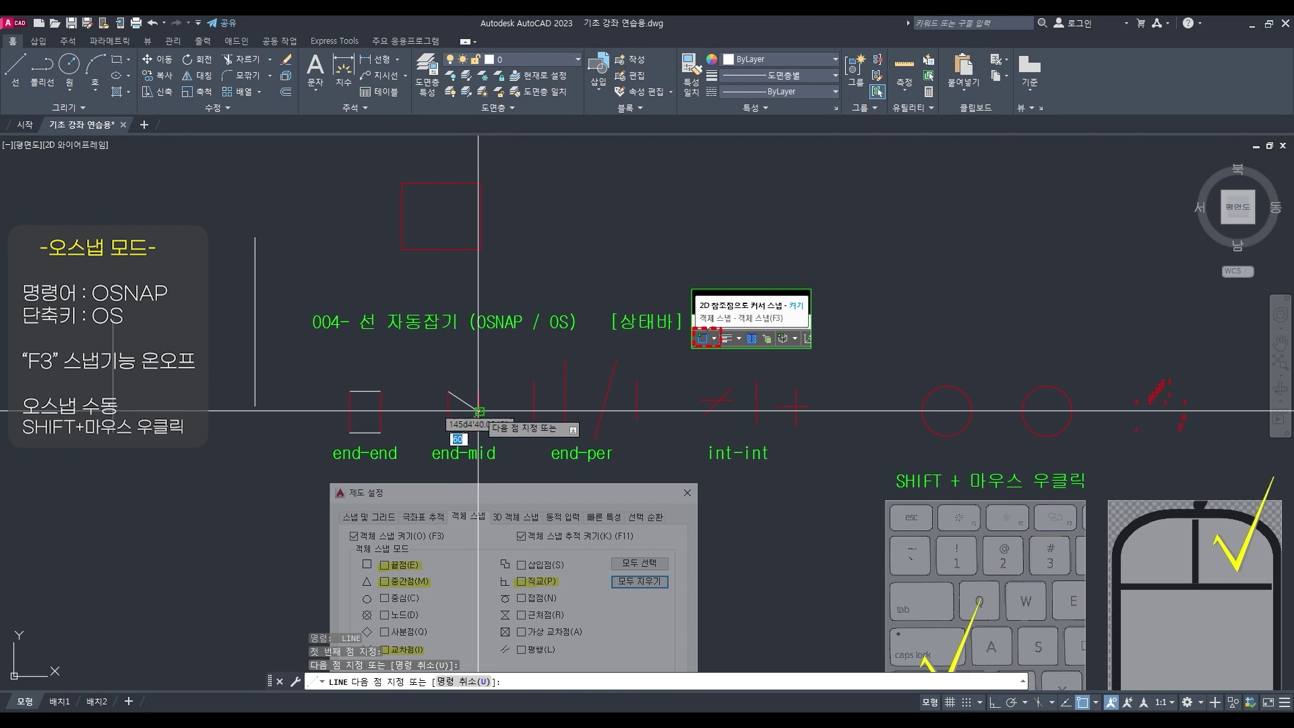
pyautogui.click(448, 429)
pyautogui.press('Escape')
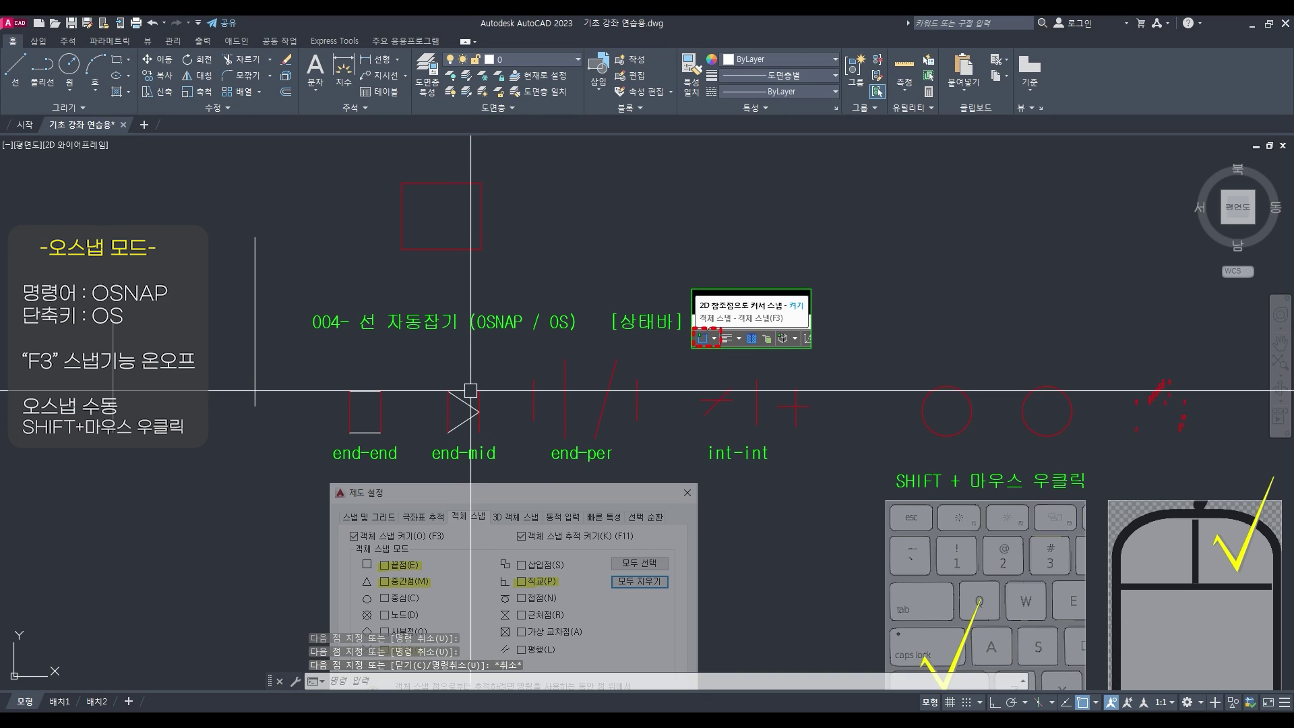
# Draw the mirrored end-mid lines from the right line's upper endpoint through the left line's midpoint to its lower endpoint, toggling object snap off and on midway
pyautogui.write('l')
pyautogui.press('space')
pyautogui.click(479, 391)
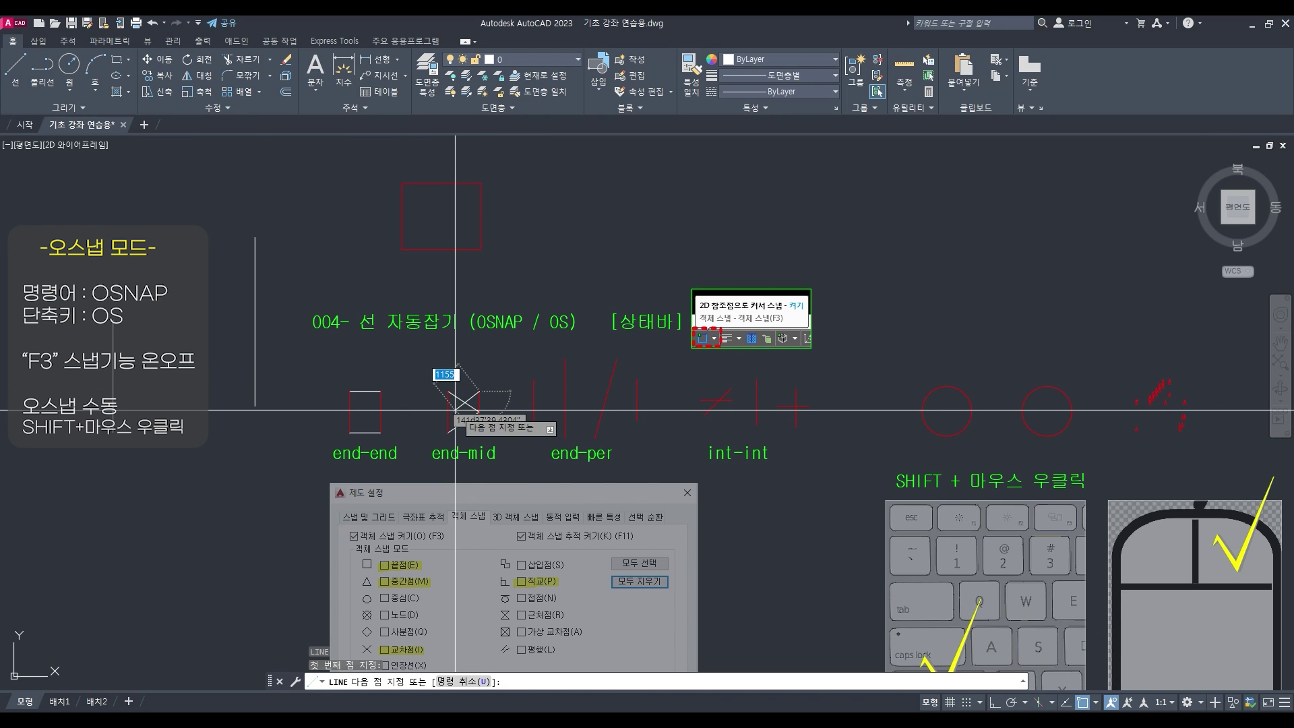
pyautogui.press('F3')
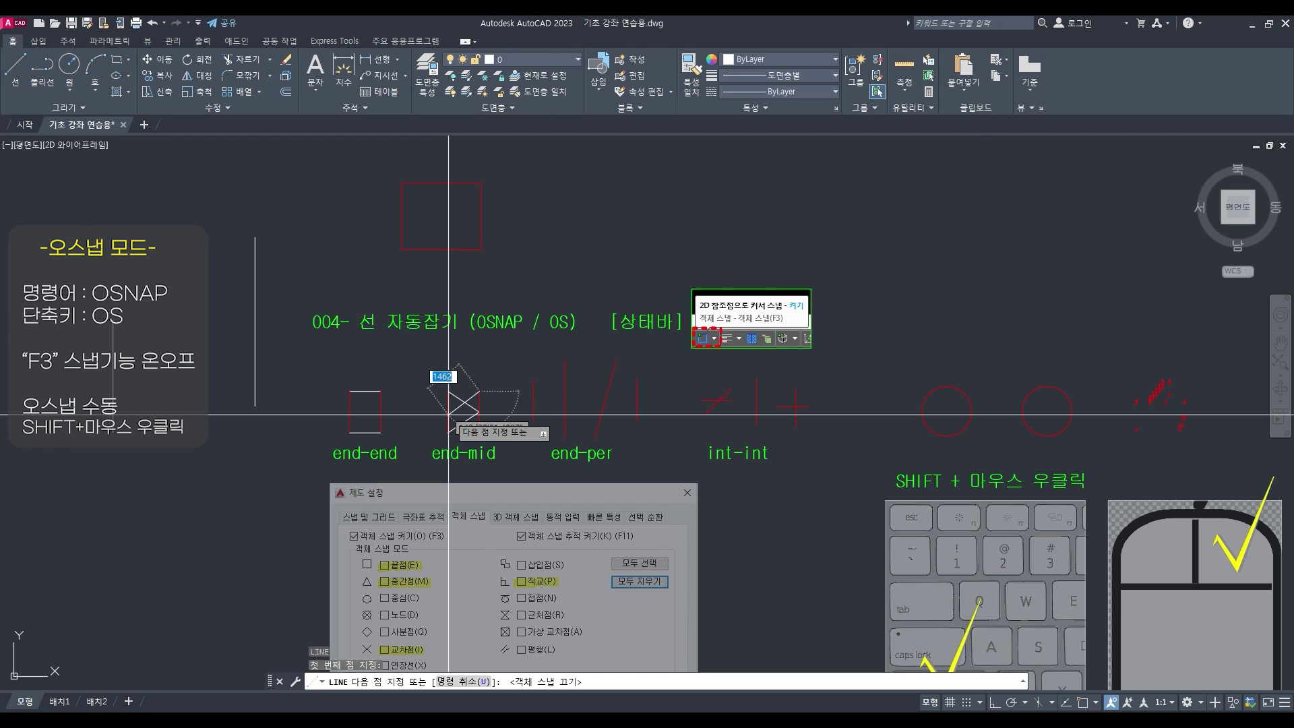
pyautogui.press('F3')
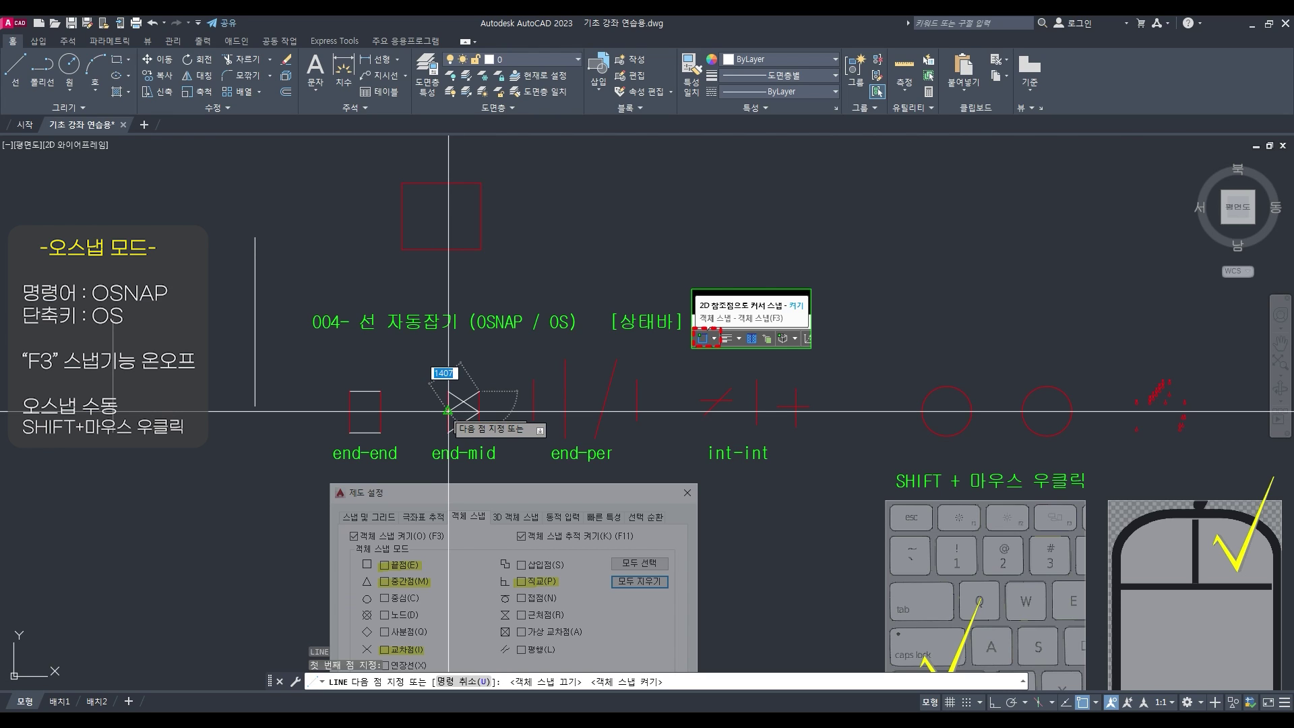
pyautogui.scroll(3, 448, 411)
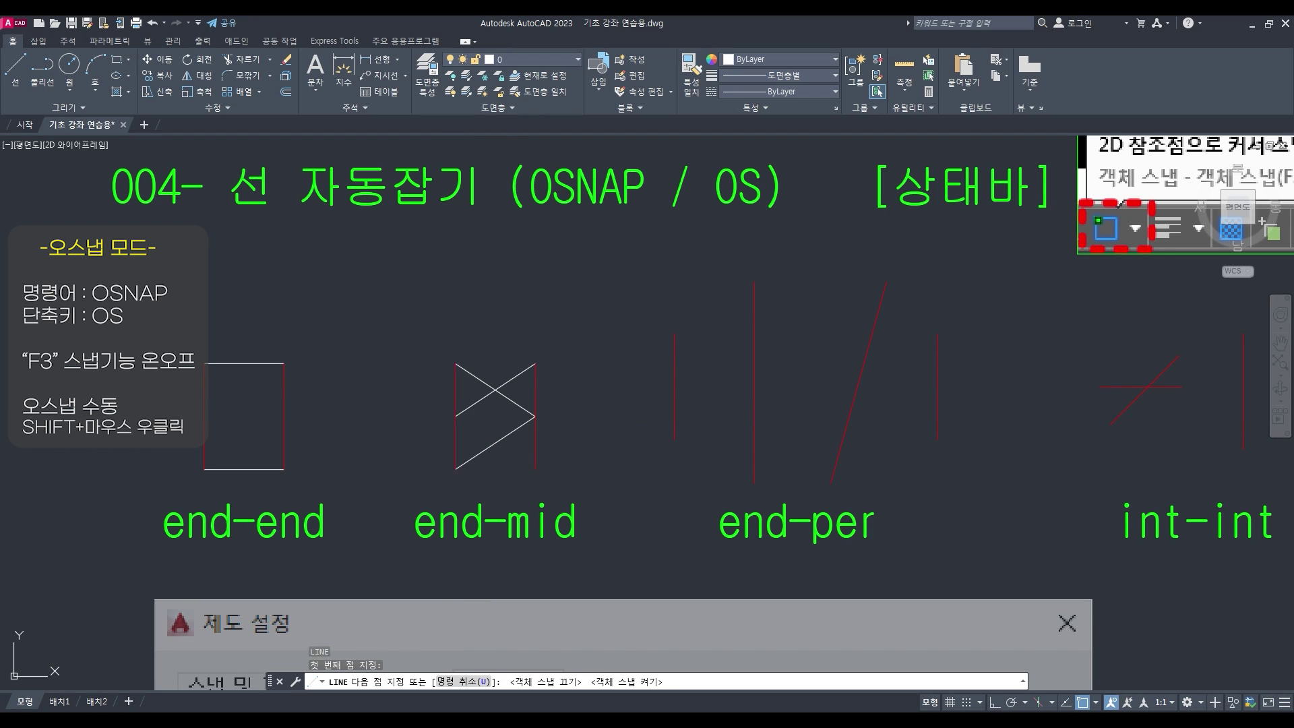
pyautogui.click(456, 416)
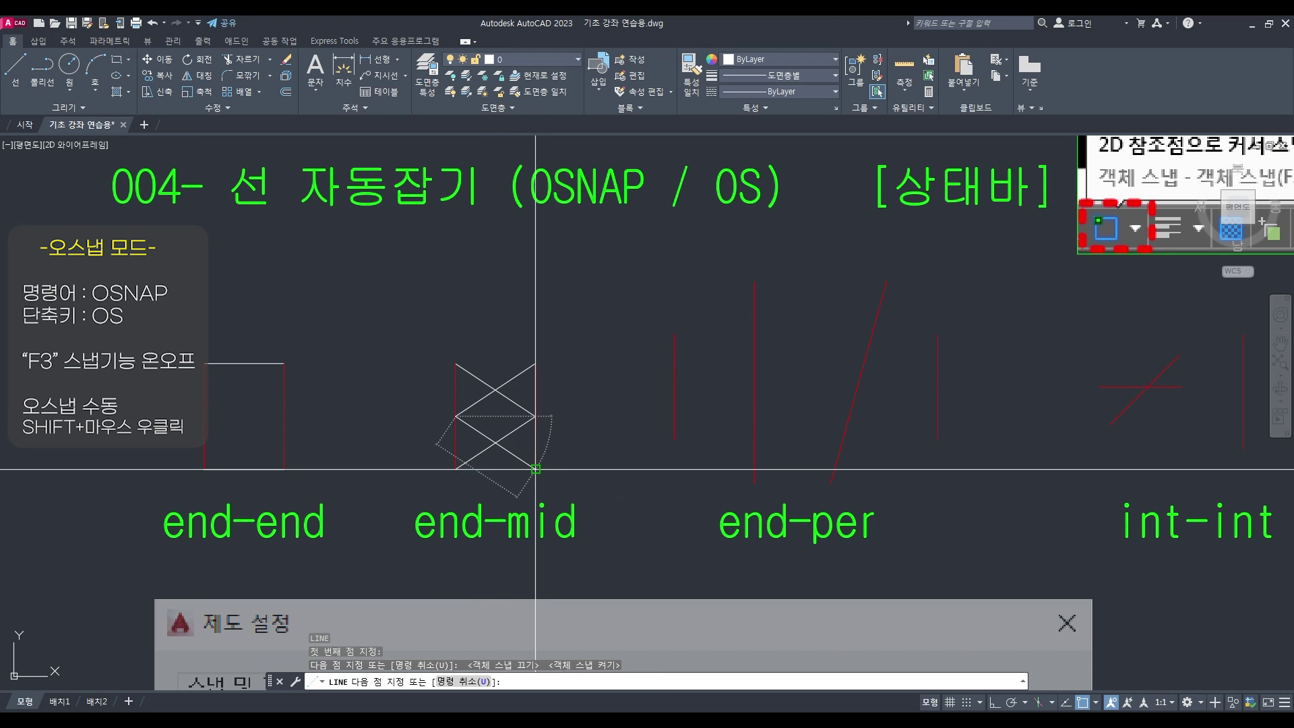
pyautogui.click(536, 469)
pyautogui.press('Return')
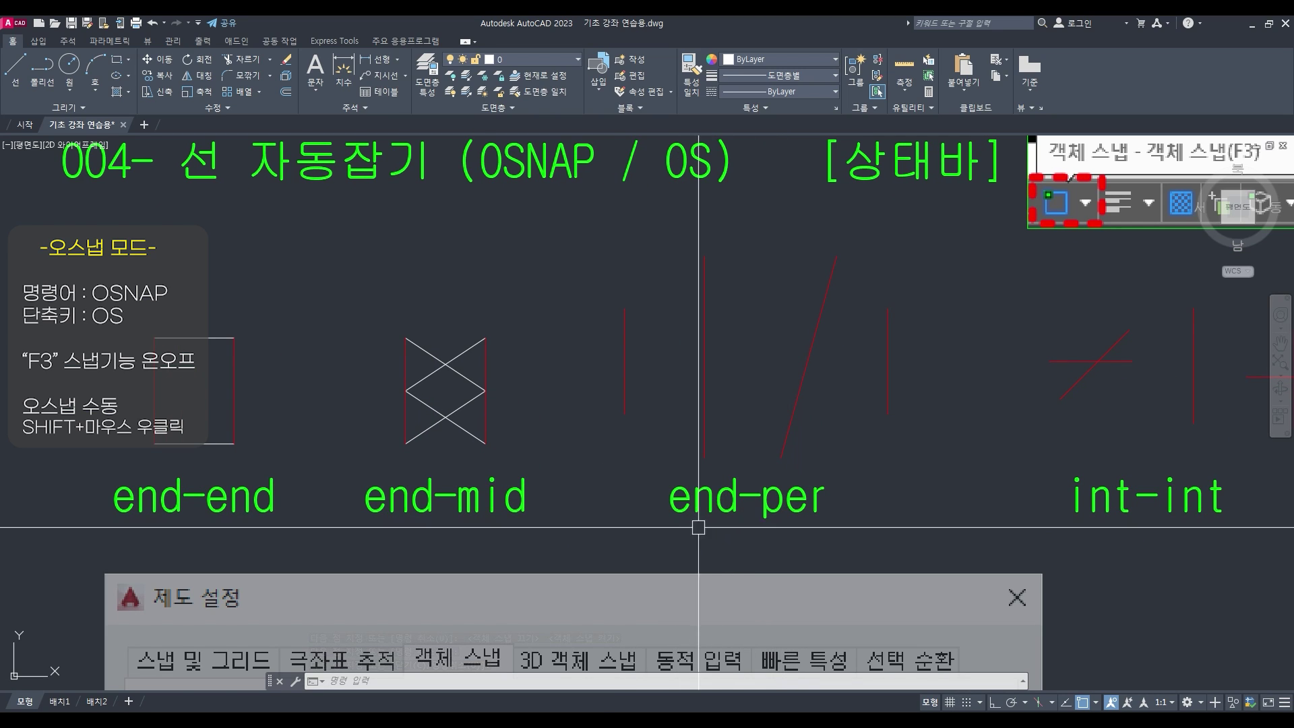
# Enable the Perpendicular mode in the object snap settings and apply it
pyautogui.press('Return')
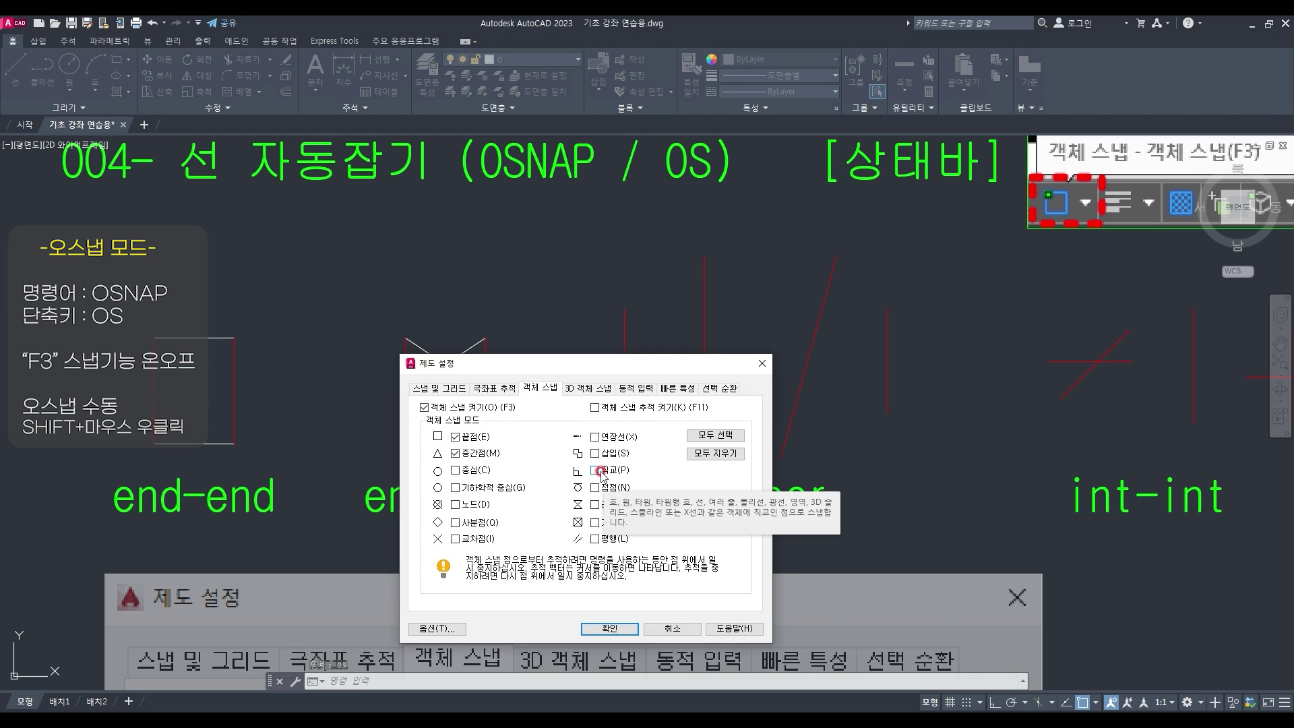
pyautogui.click(595, 470)
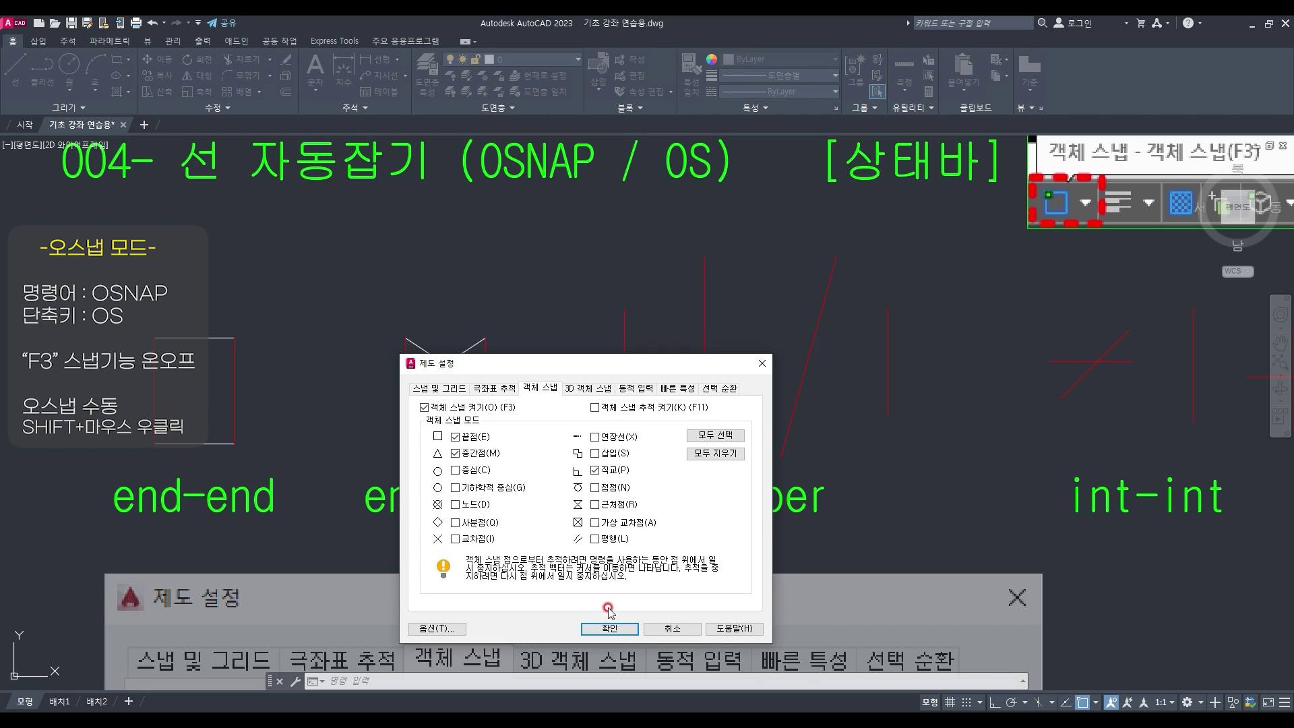
pyautogui.click(609, 629)
# In the end-per example, draw a line from the first red line's upper endpoint perpendicular to the tall vertical line
pyautogui.write('l')
pyautogui.press('Return')
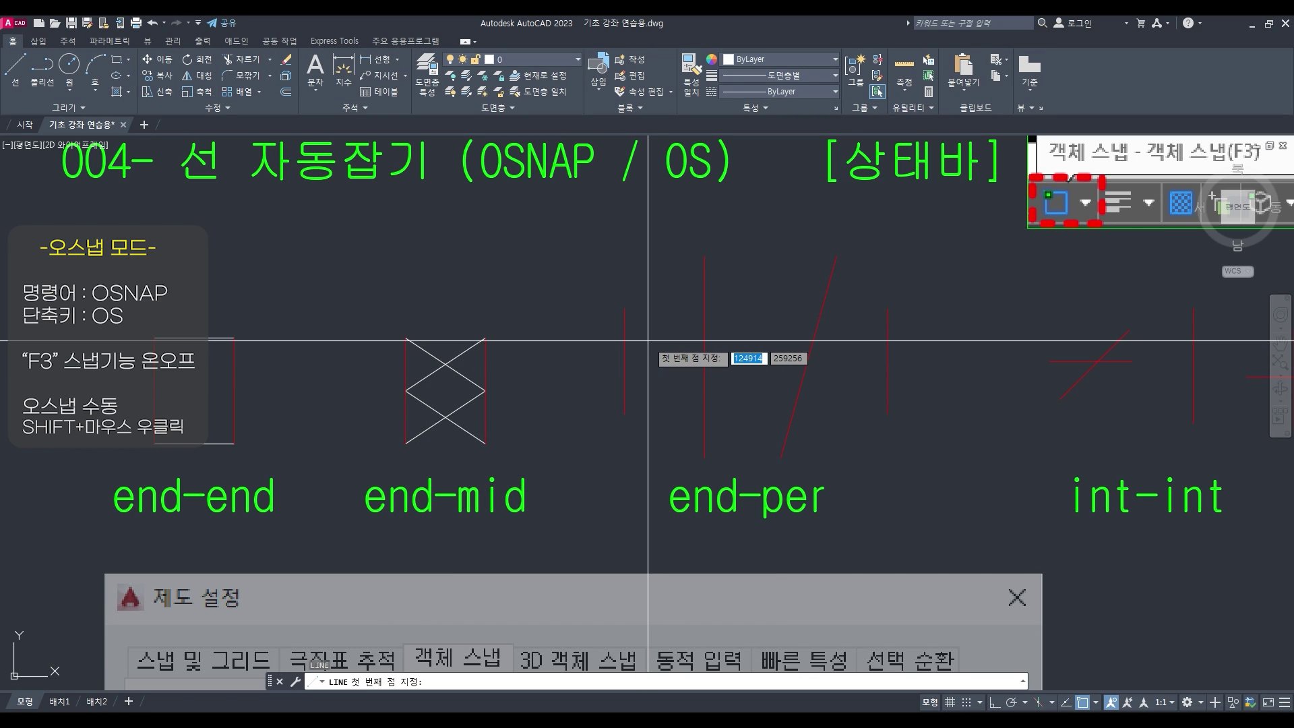
pyautogui.click(626, 309)
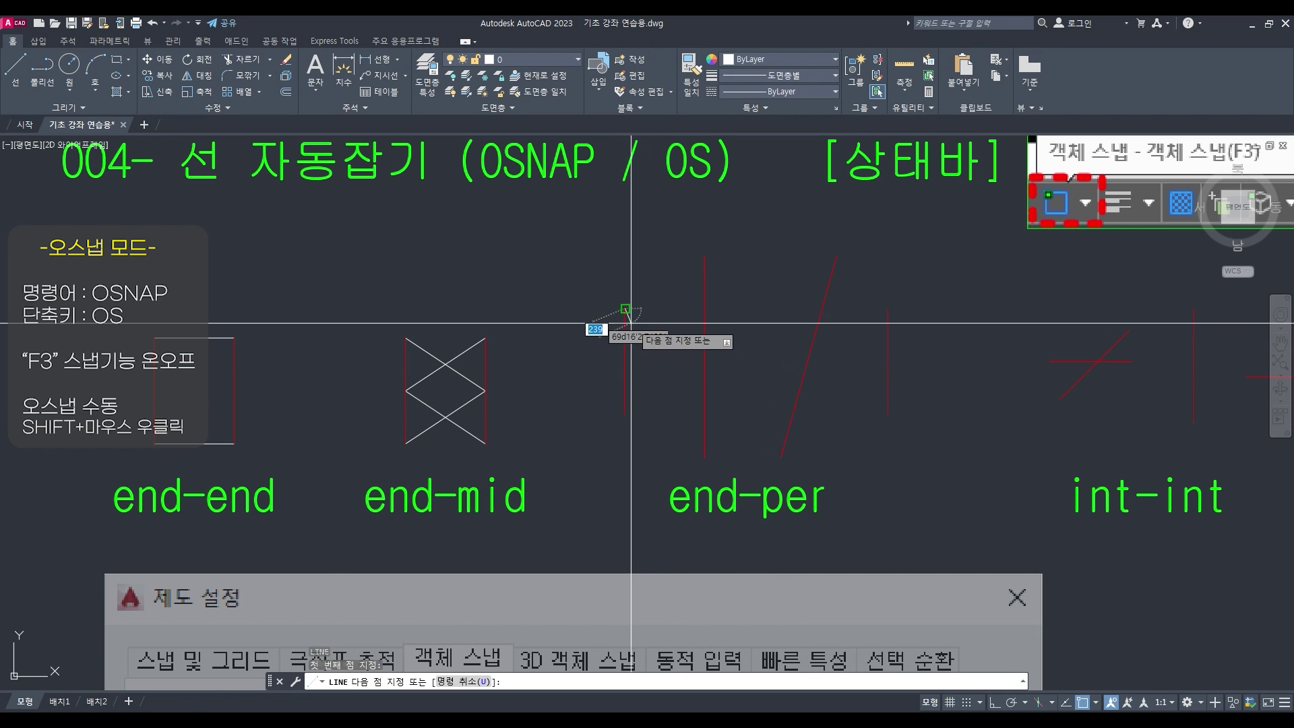
pyautogui.click(702, 310)
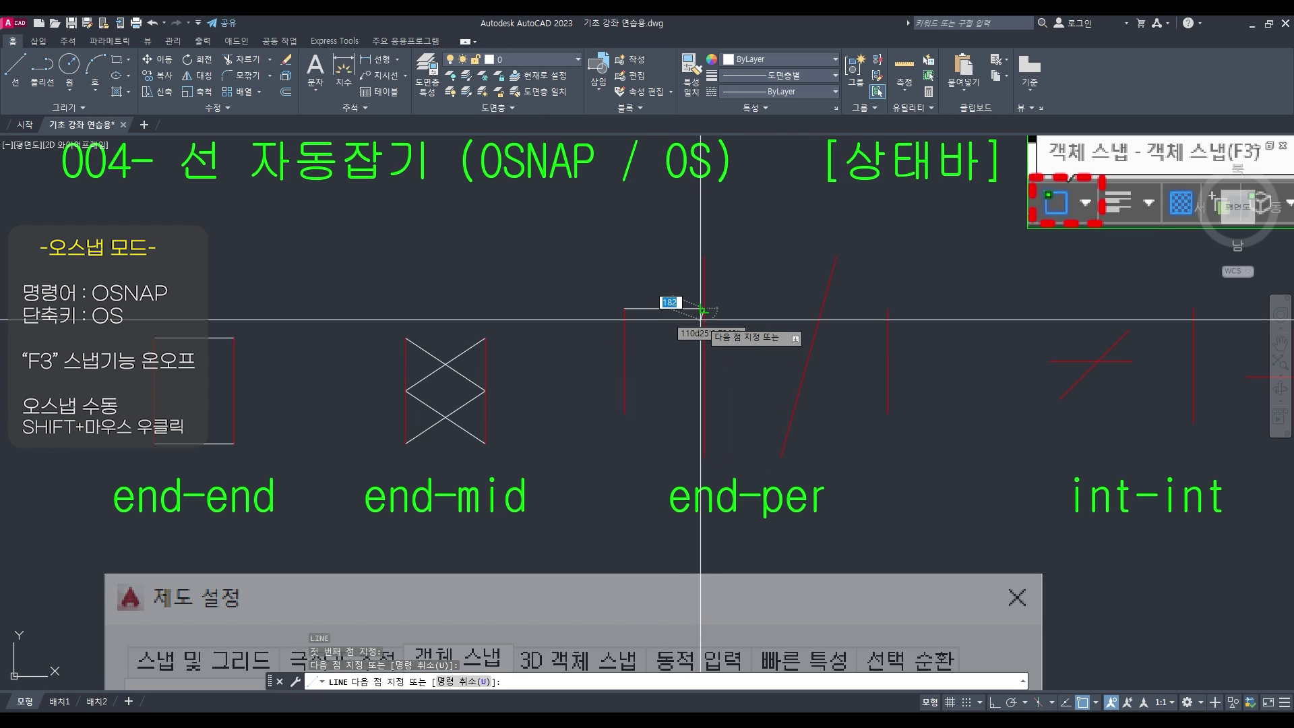
pyautogui.press('Return')
# Draw two more lines perpendicular to the tall vertical line, from the first red line's midpoint and lower endpoint
pyautogui.press('Return')
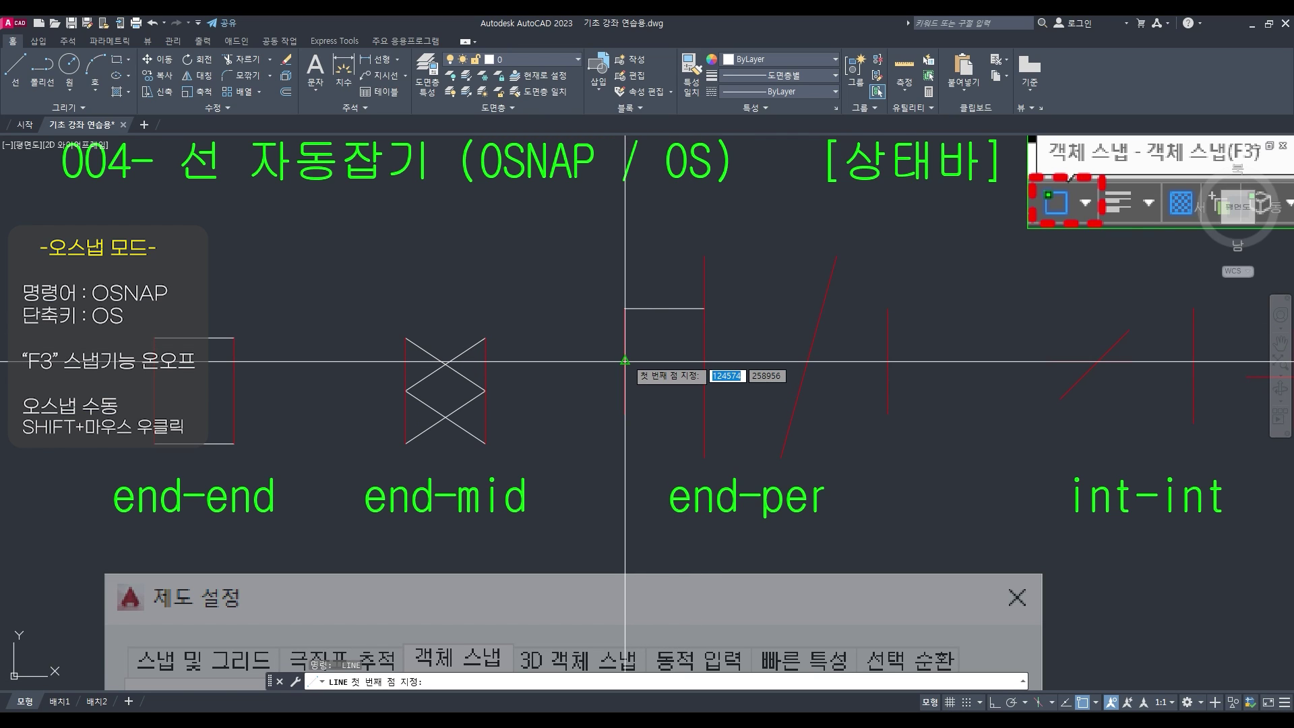
pyautogui.click(625, 362)
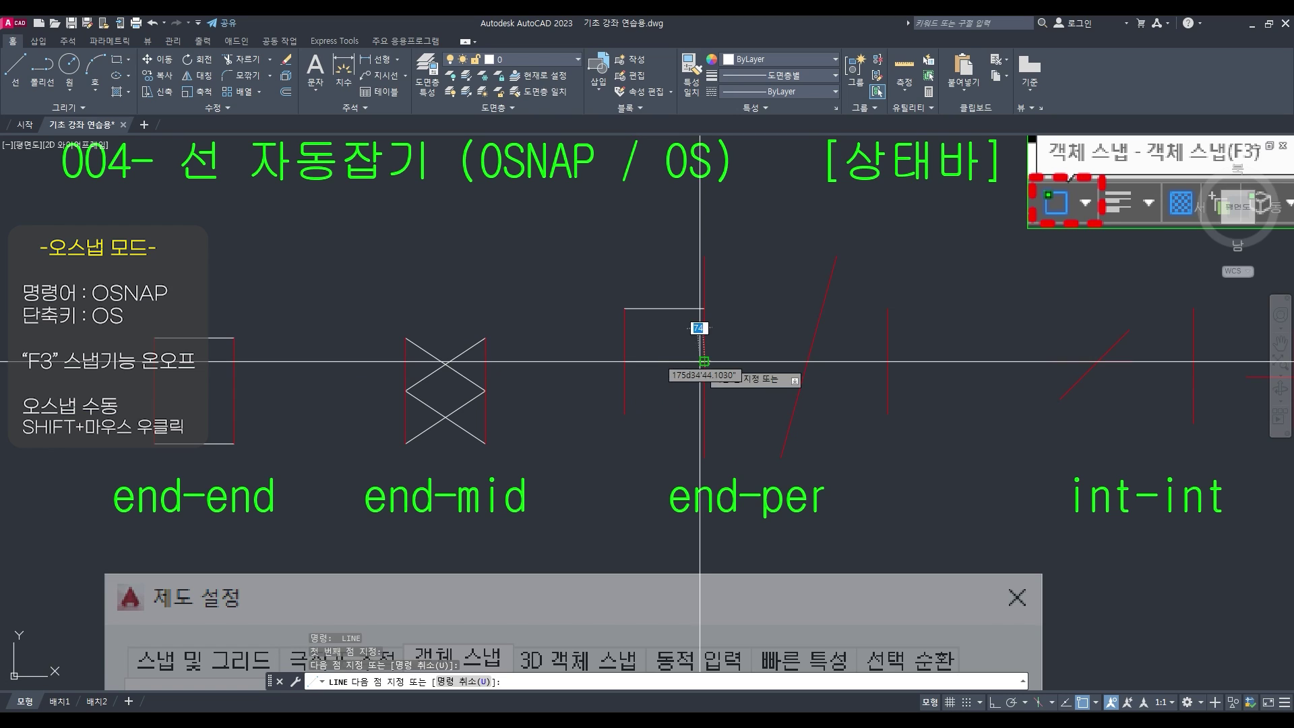
pyautogui.click(702, 361)
pyautogui.press('Return')
pyautogui.press('Return')
pyautogui.click(625, 414)
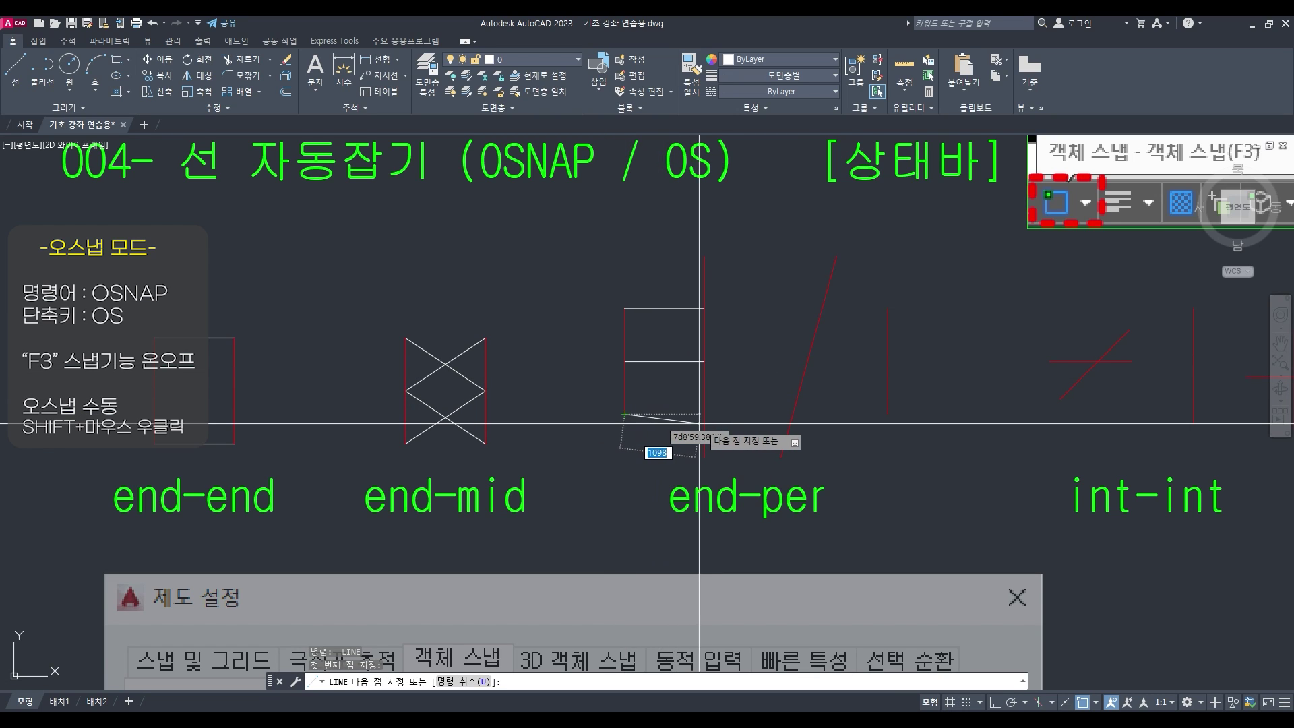
pyautogui.click(702, 414)
pyautogui.press('Return')
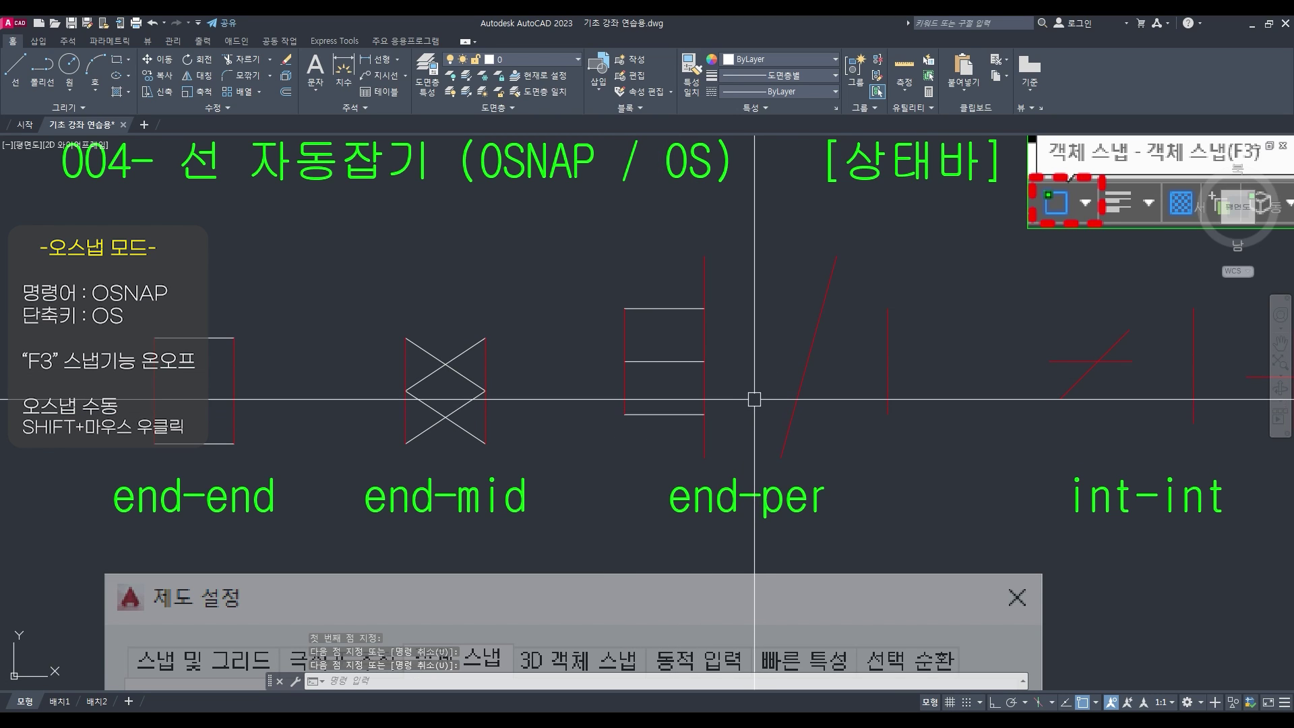
# Draw two lines perpendicular to the slanted red line, from the tall vertical line's upper endpoint and midpoint
pyautogui.press('Return')
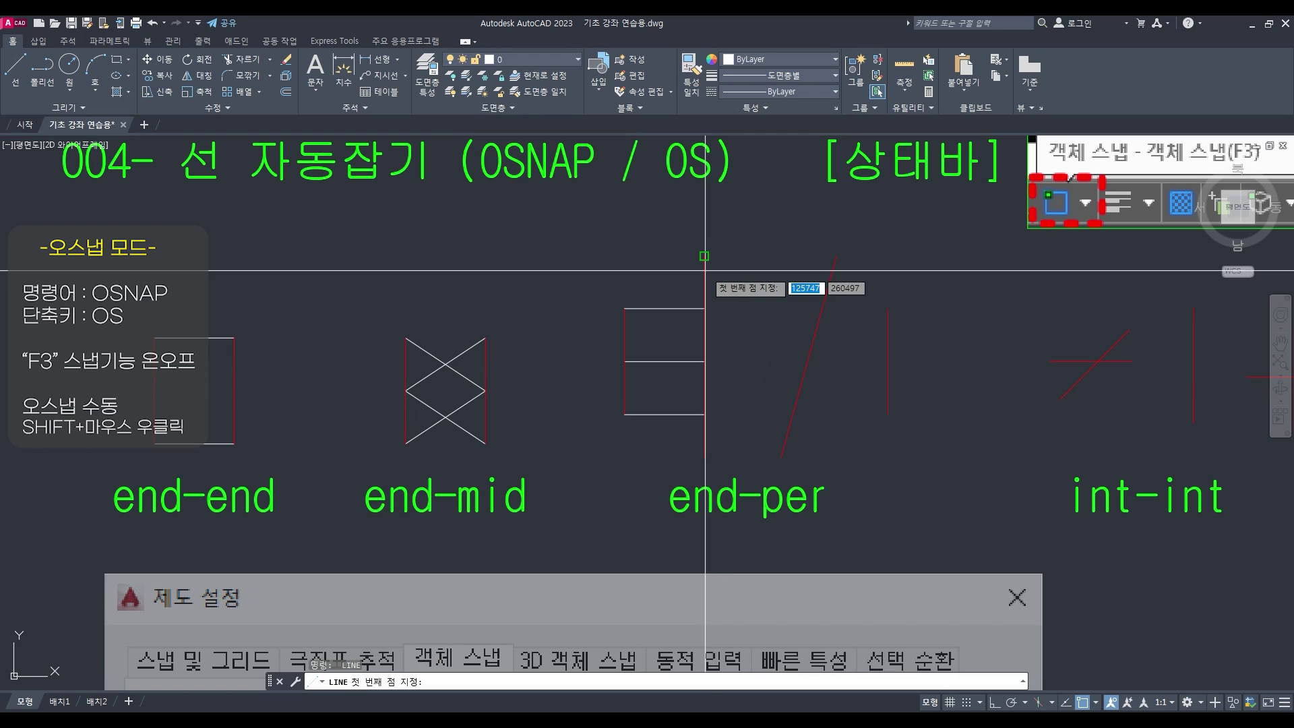
pyautogui.click(705, 256)
pyautogui.click(827, 290)
pyautogui.press('Return')
pyautogui.press('Return')
pyautogui.click(704, 361)
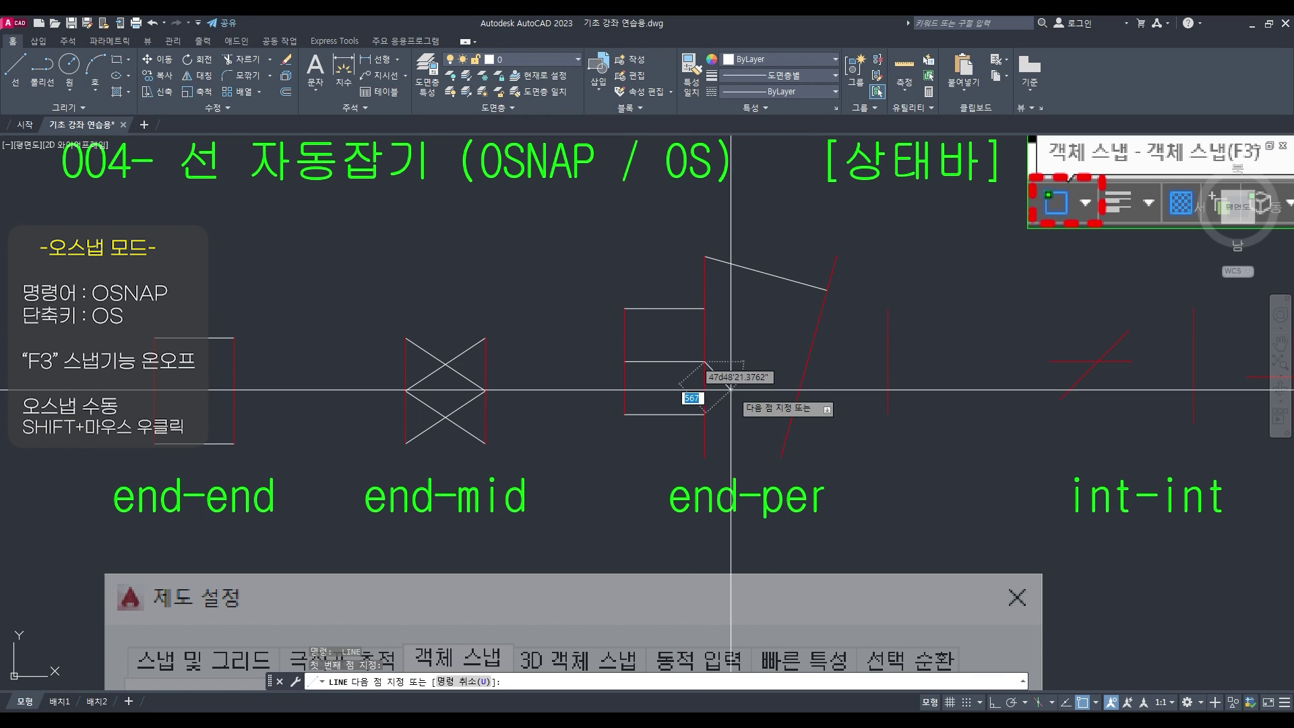
pyautogui.click(799, 388)
pyautogui.press('Return')
# Connect the upper and lower endpoints of the last vertical line in the end-per example to the two white line ends on the slanted line
pyautogui.press('Return')
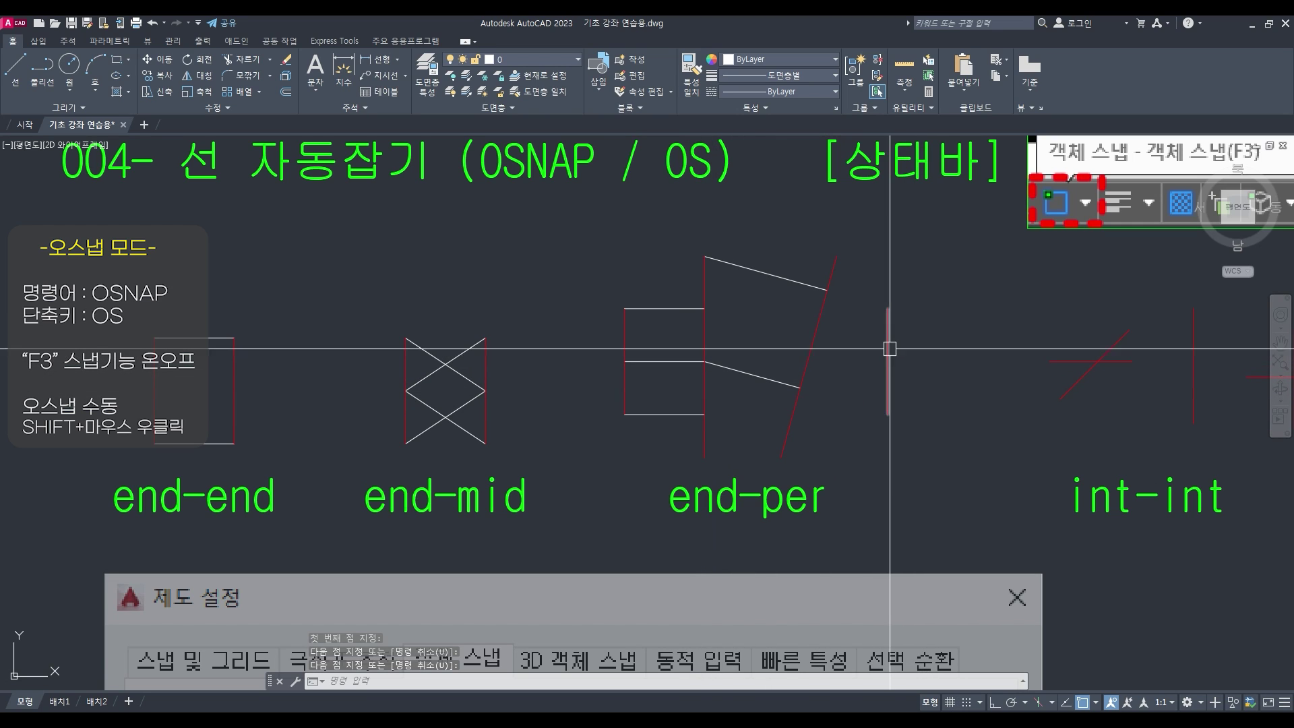
pyautogui.click(887, 310)
pyautogui.click(826, 290)
pyautogui.press('Return')
pyautogui.press('Return')
pyautogui.click(887, 414)
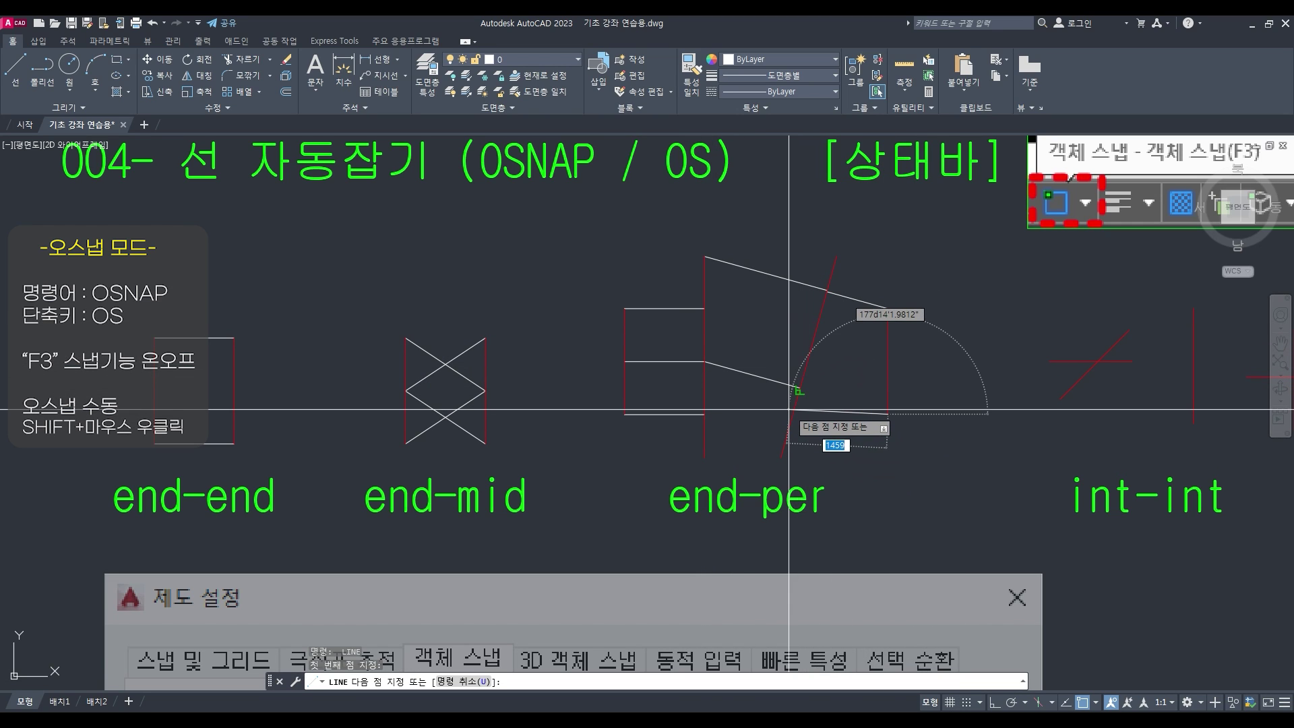
pyautogui.click(798, 389)
pyautogui.press('Return')
# Enable the Intersection mode in the object snap settings and apply it
pyautogui.scroll(-4, 695, 386)
pyautogui.moveTo(697, 386); pyautogui.dragTo(596, 394, button='middle')
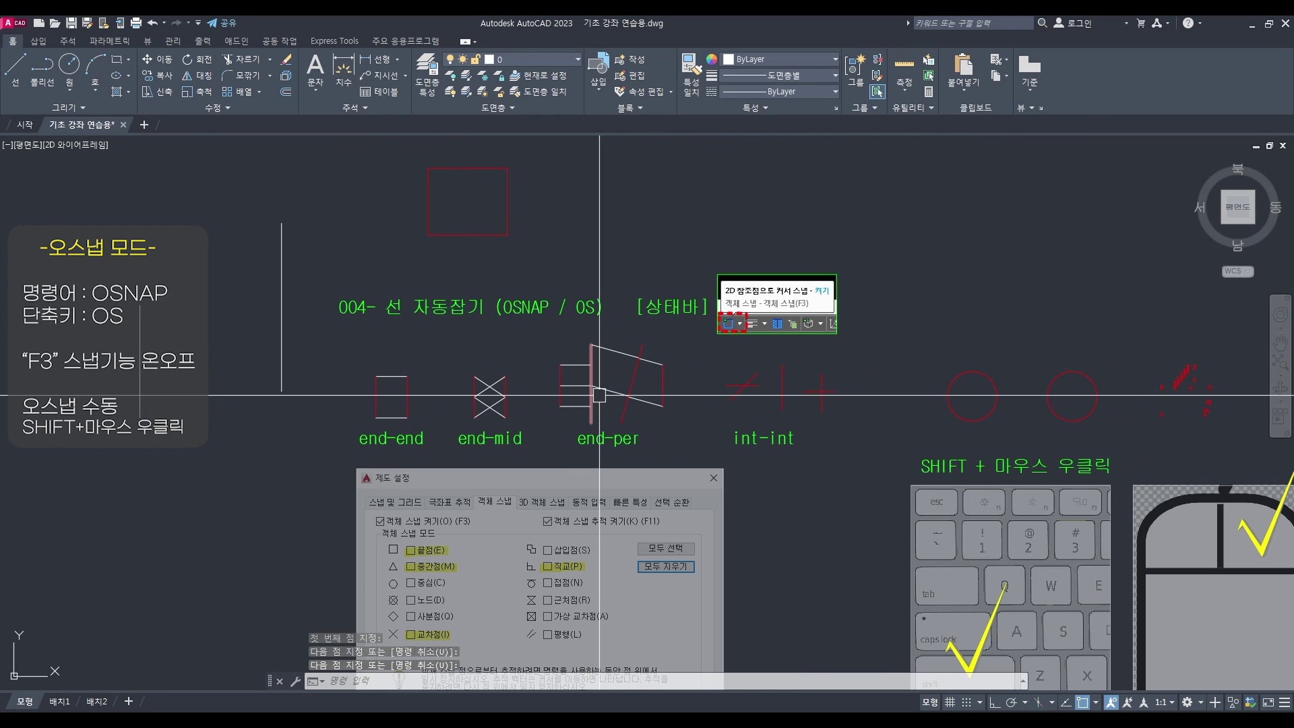
pyautogui.moveTo(735, 420); pyautogui.dragTo(732, 357, button='middle')
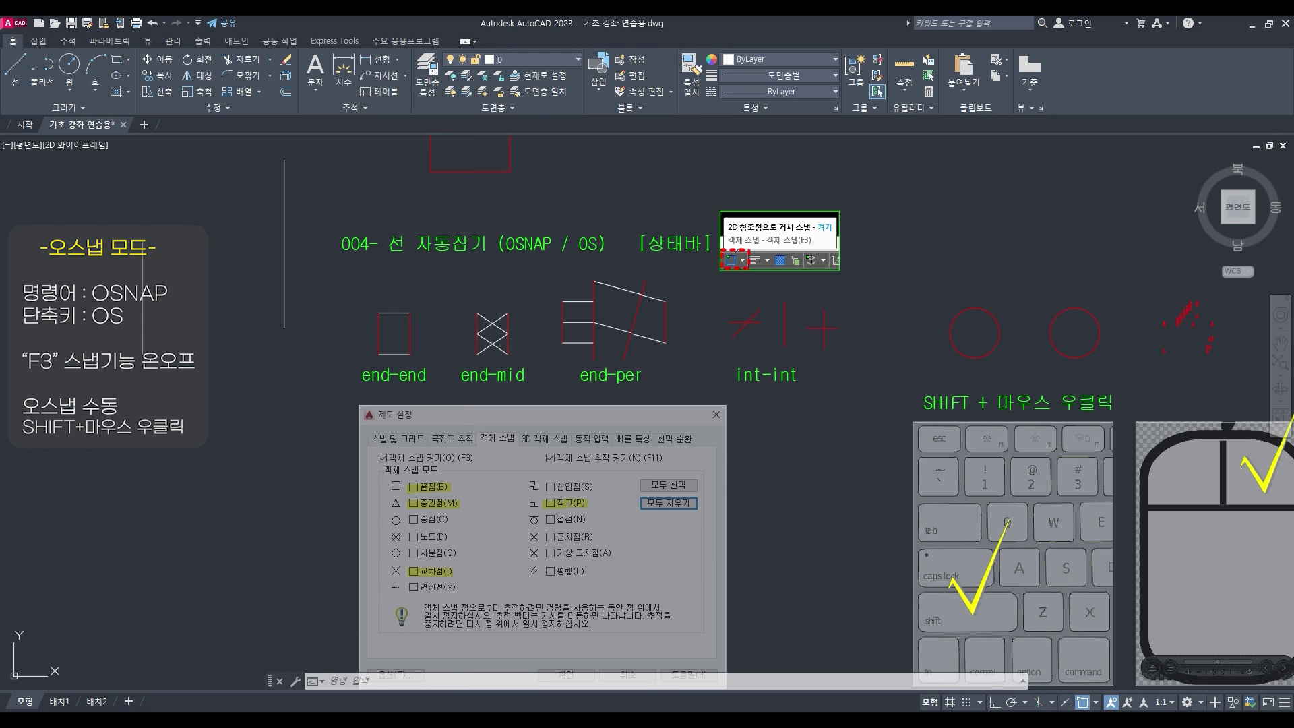
pyautogui.write('os')
pyautogui.press('Return')
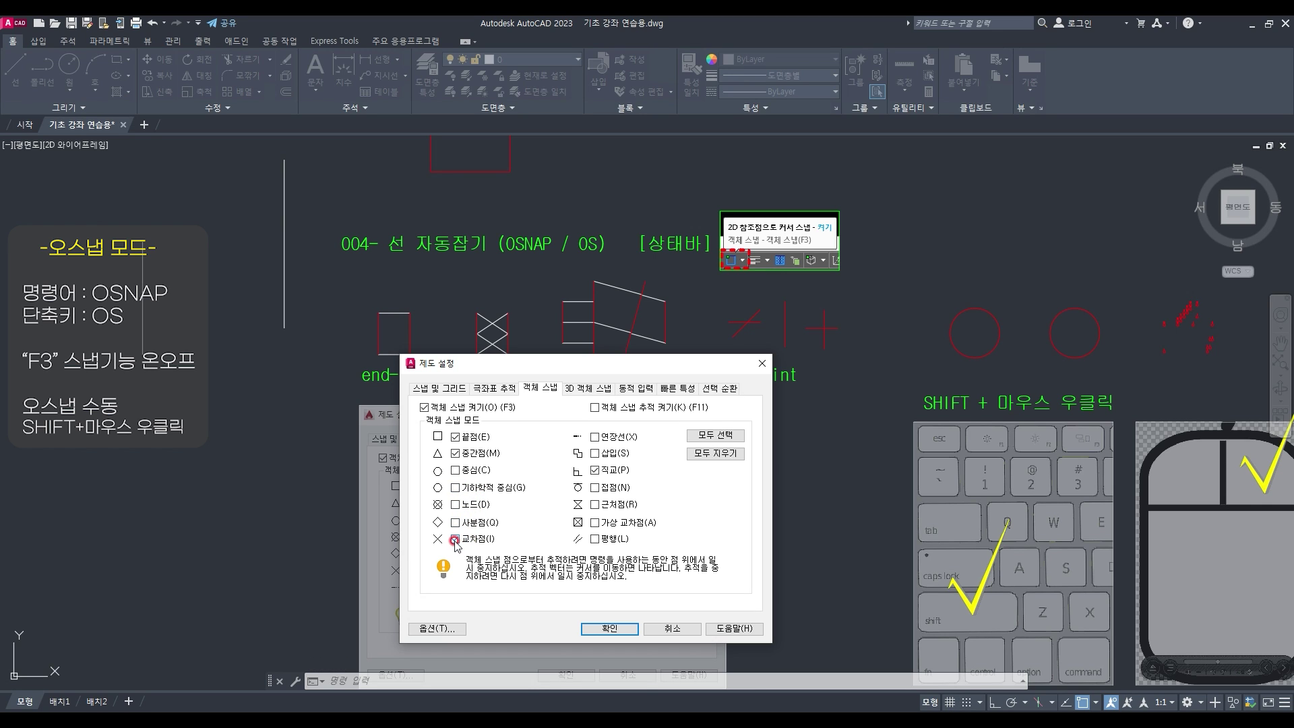
pyautogui.click(592, 628)
# Select the two crossing red lines in the int-int example, compare their midpoints with the intersection up close, and clear the selection
pyautogui.scroll(5, 788, 309)
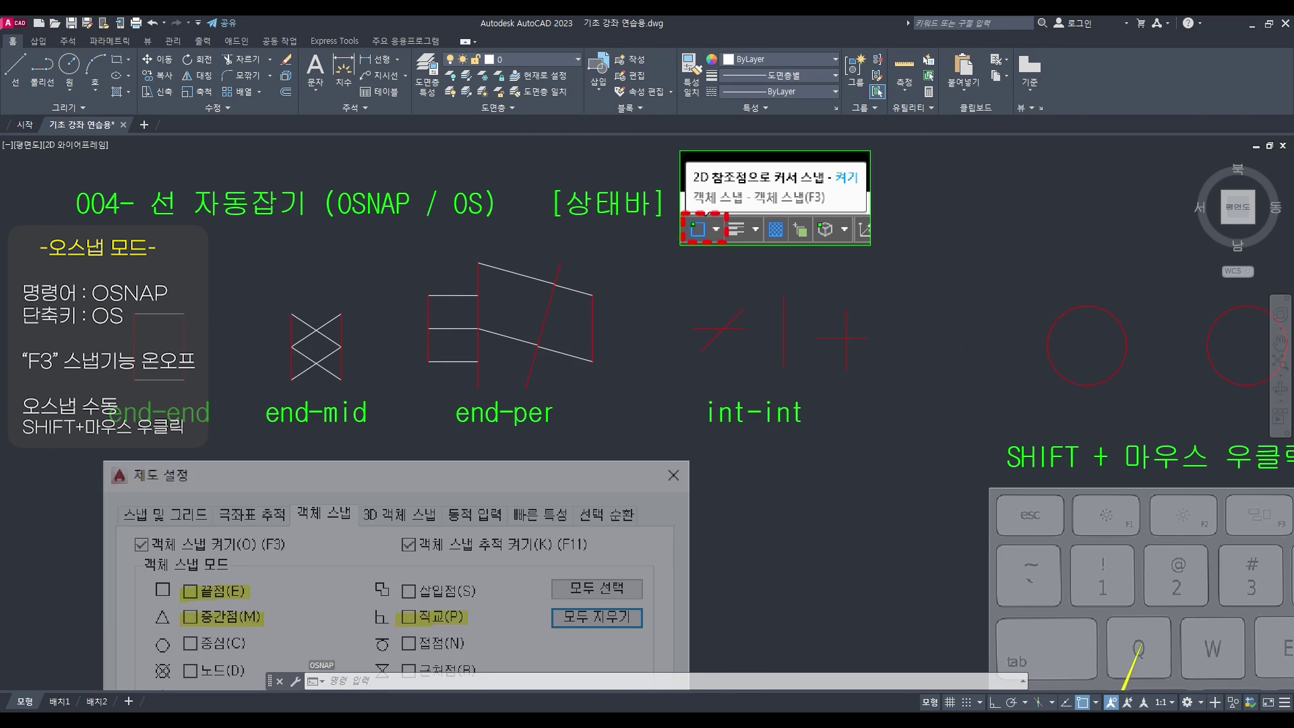
pyautogui.click(696, 393)
pyautogui.click(651, 305)
pyautogui.scroll(5, 624, 355)
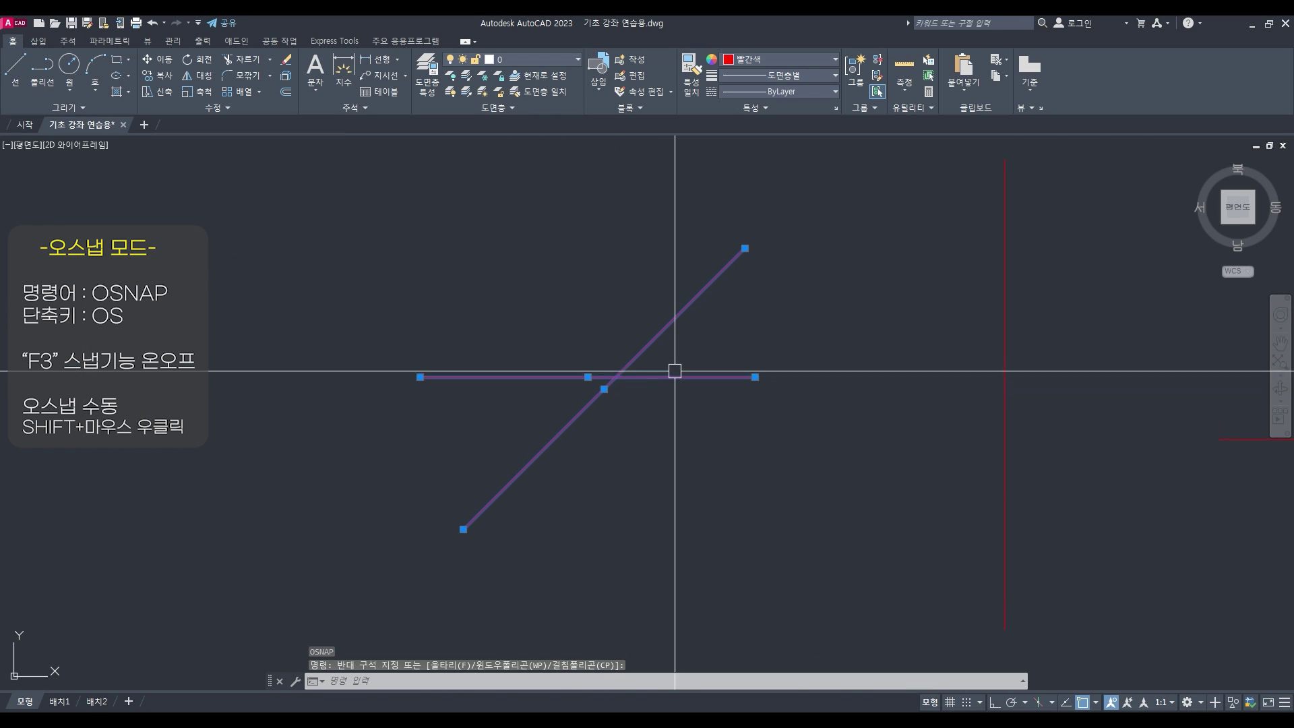
pyautogui.scroll(3, 617, 370)
pyautogui.scroll(2, 616, 374)
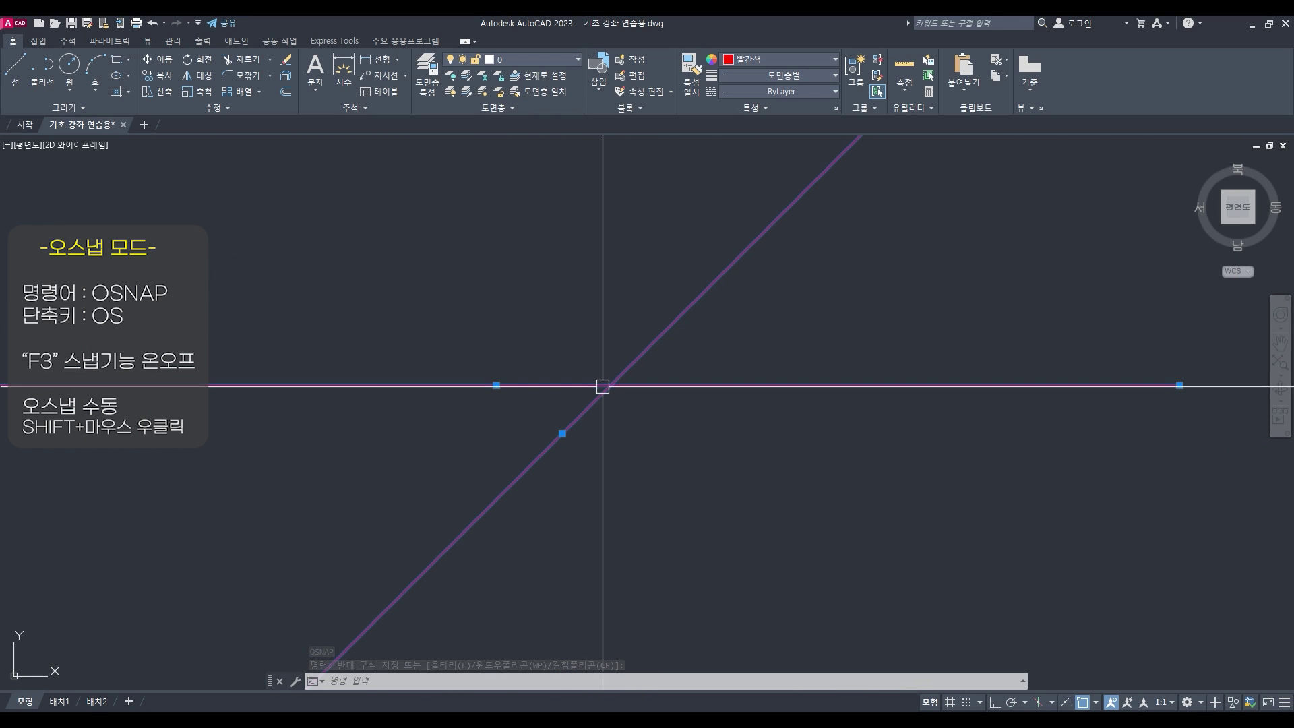
pyautogui.press('Escape')
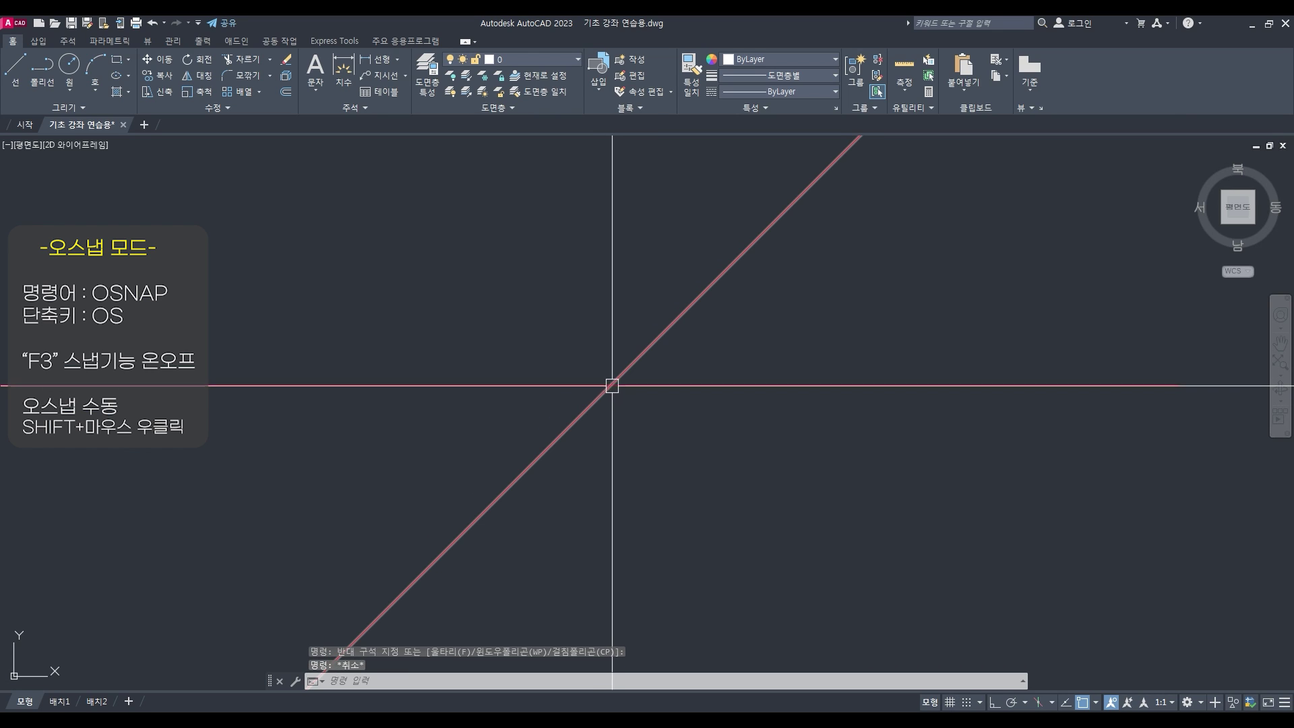
pyautogui.scroll(-4, 622, 433)
pyautogui.scroll(-4, 627, 448)
pyautogui.write('ㄴ')
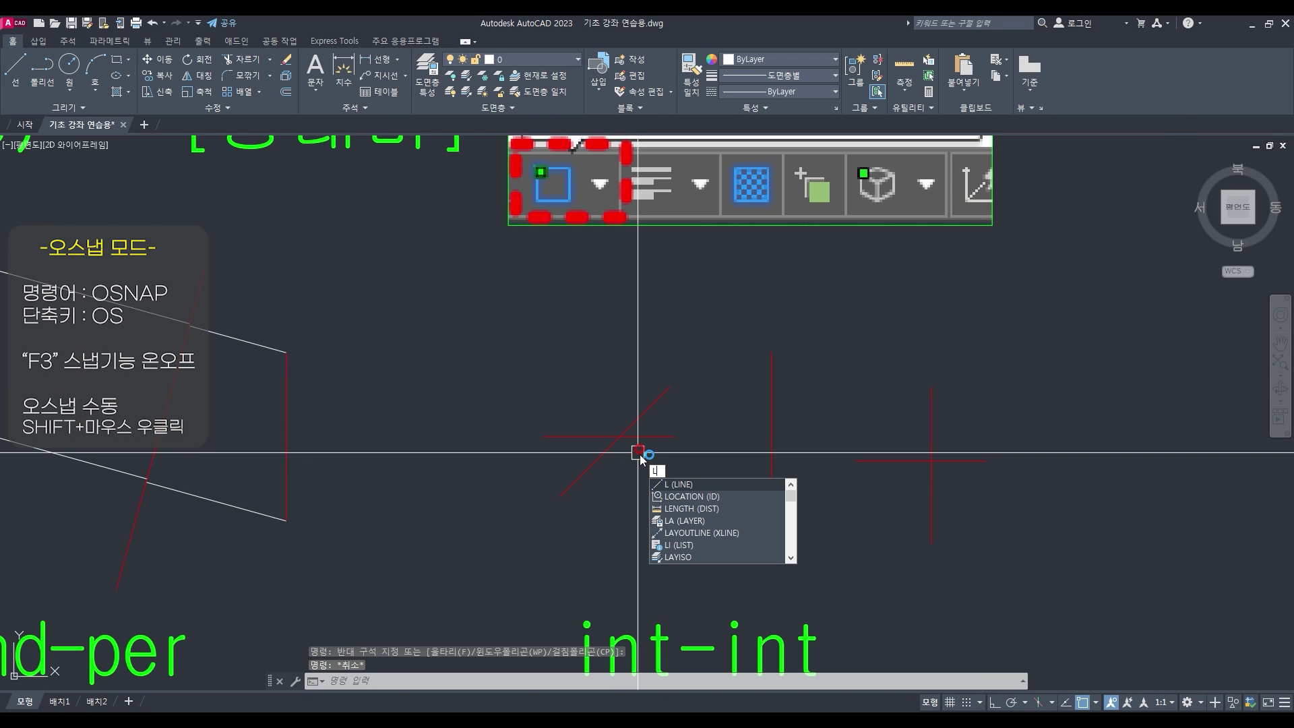
pyautogui.press('Return')
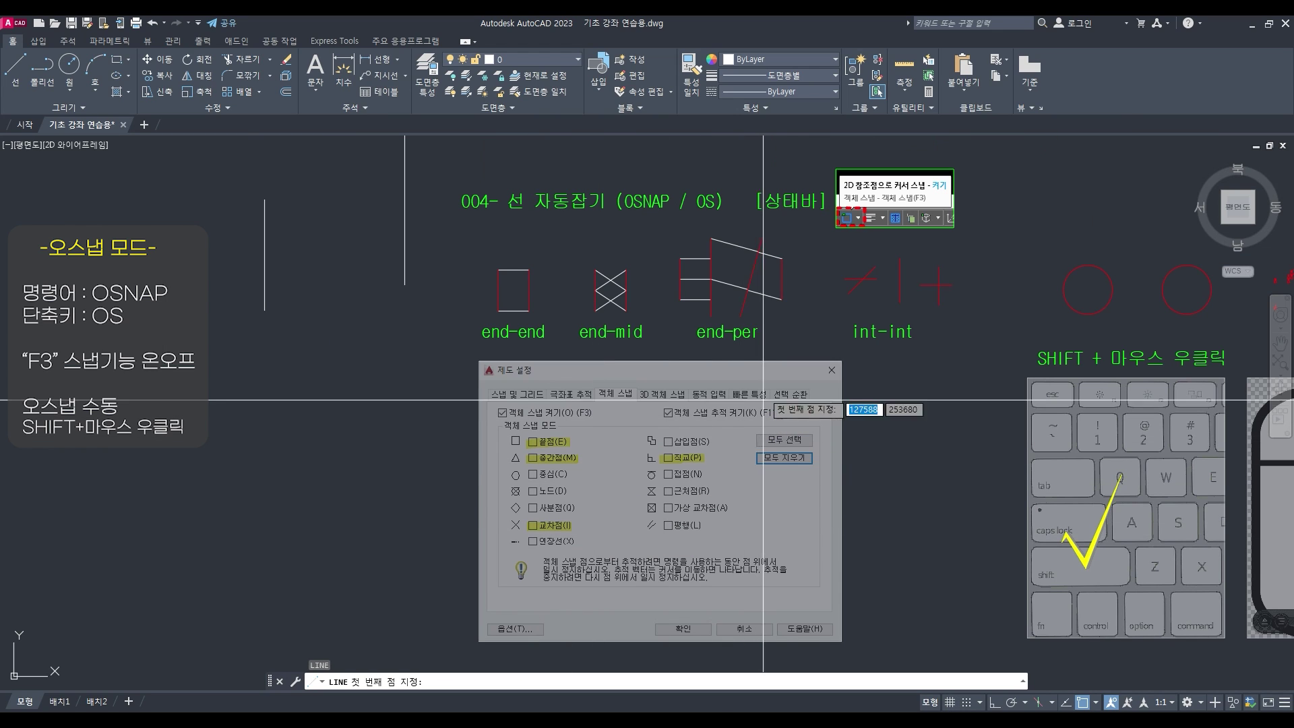
pyautogui.scroll(4, 849, 263)
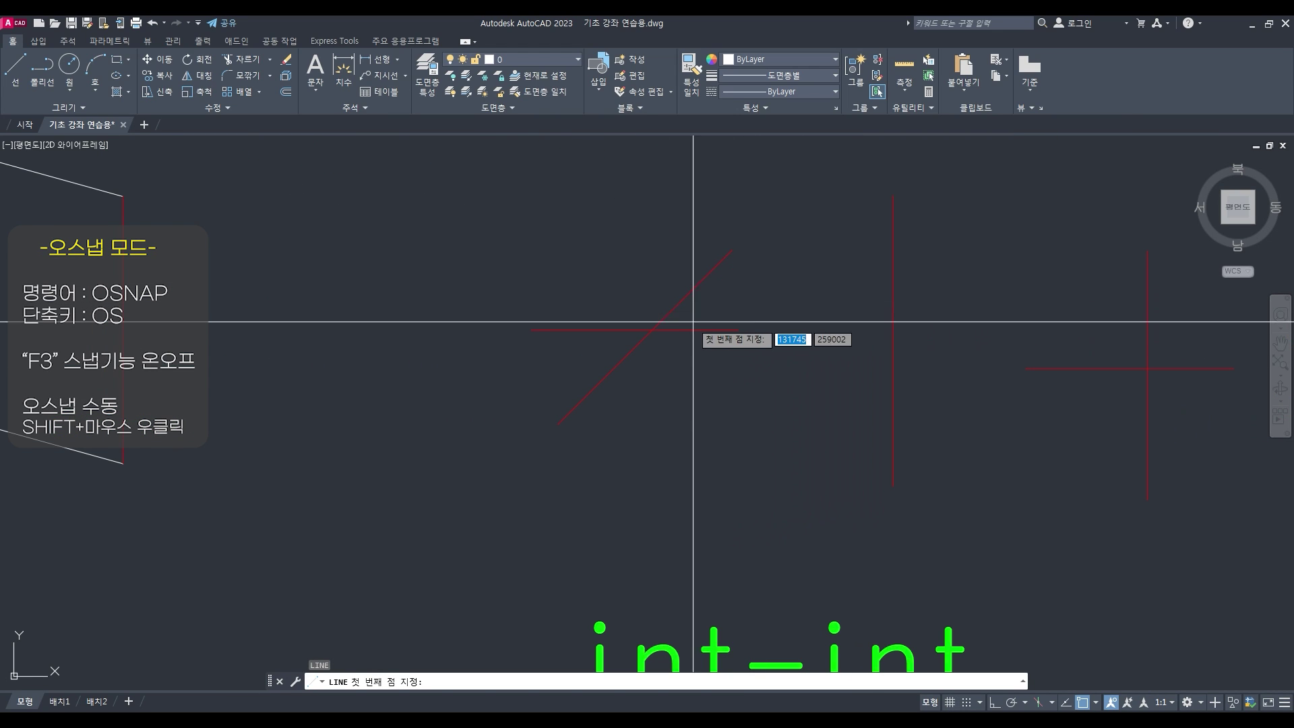
pyautogui.keyDown('shift'); pyautogui.rightClick(652, 330); pyautogui.keyUp('shift')
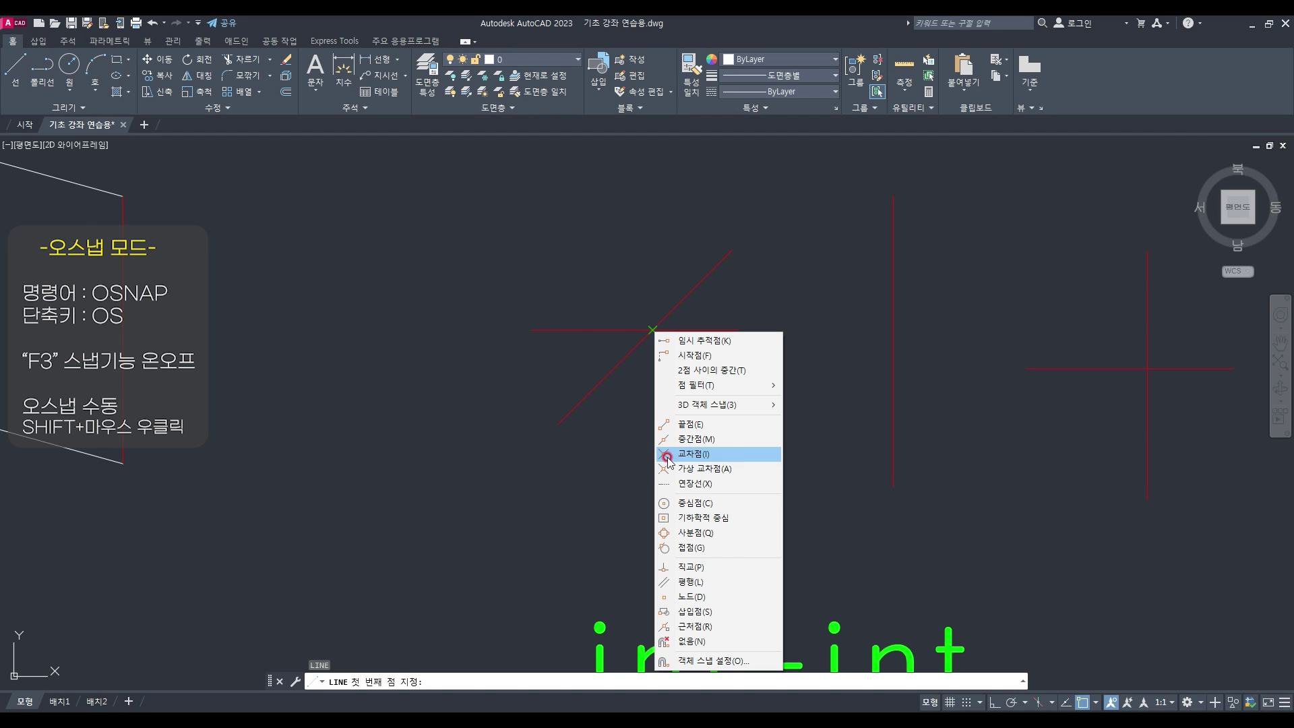
pyautogui.press('Escape')
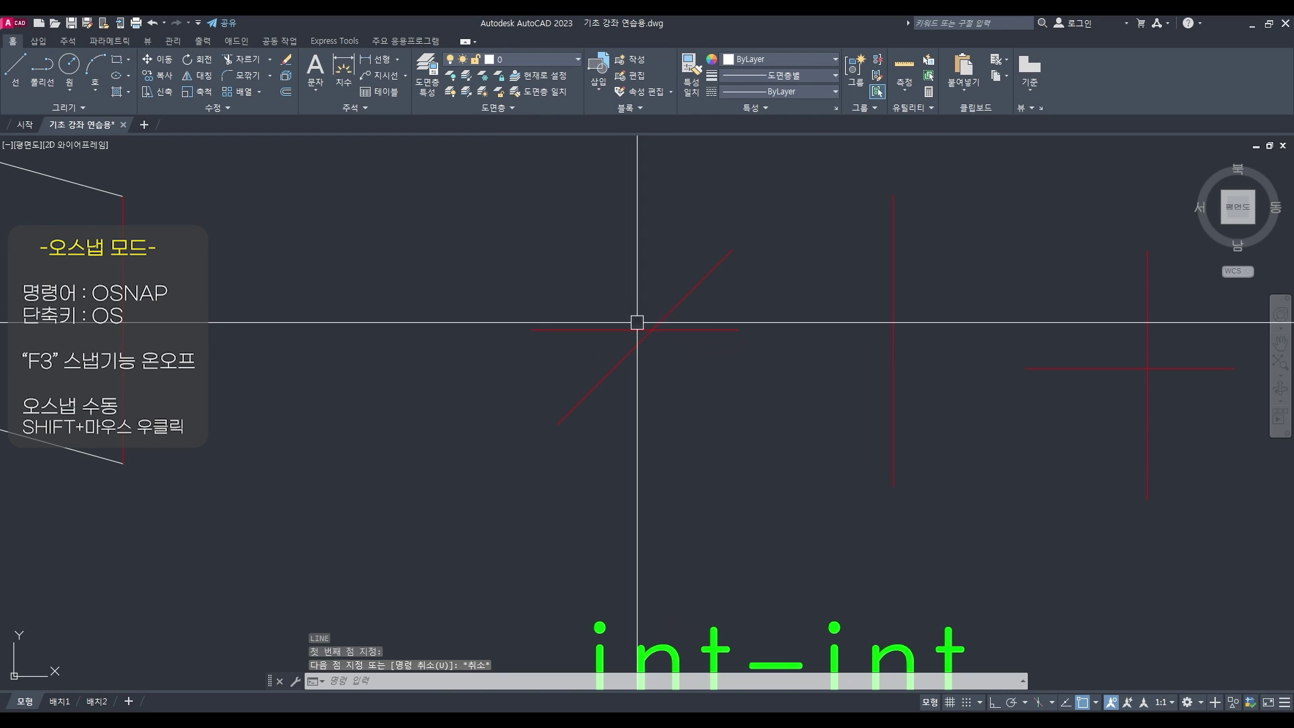
# Draw two lines from the red crossing in the int-int example to the adjacent vertical line's upper endpoint and midpoint
pyautogui.click(652, 330)
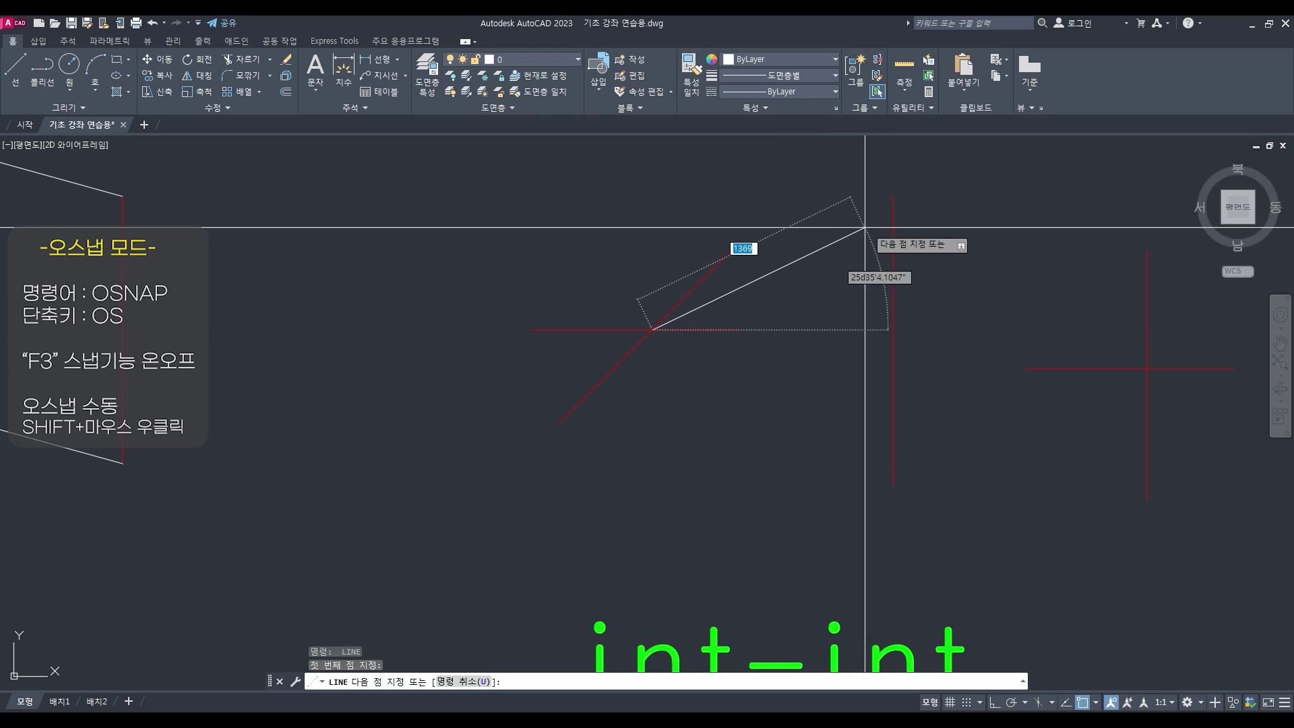
pyautogui.press('Escape')
pyautogui.press('space')
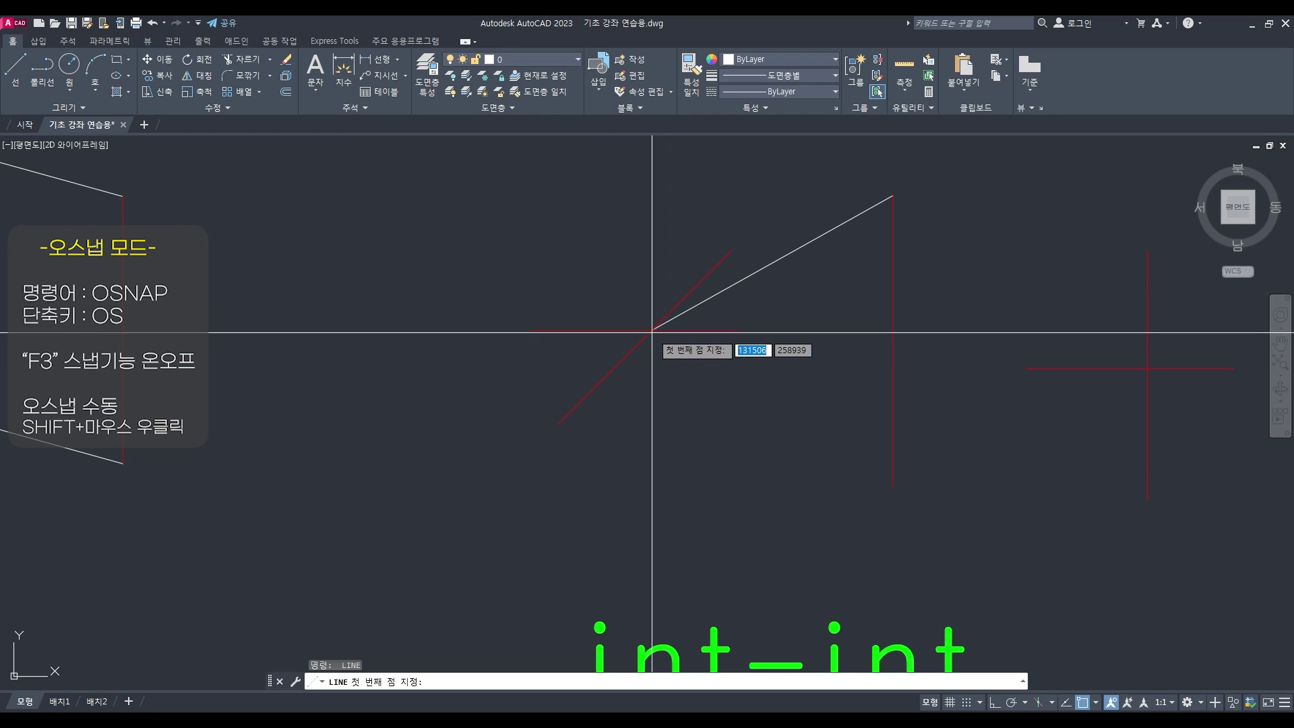
pyautogui.click(693, 306)
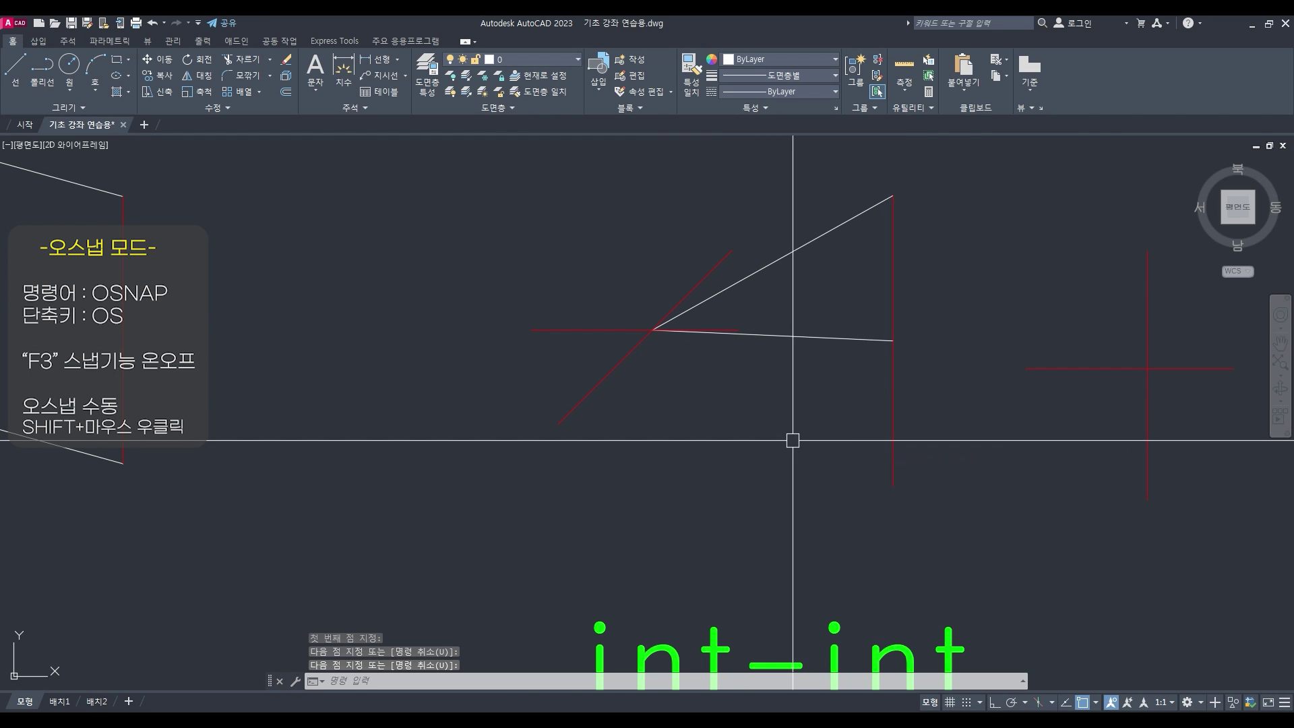
# Draw a line from the int-int crossing to the upper crossing in the end-mid example, using a one-time Intersection snap for its end
pyautogui.scroll(-4, 667, 357)
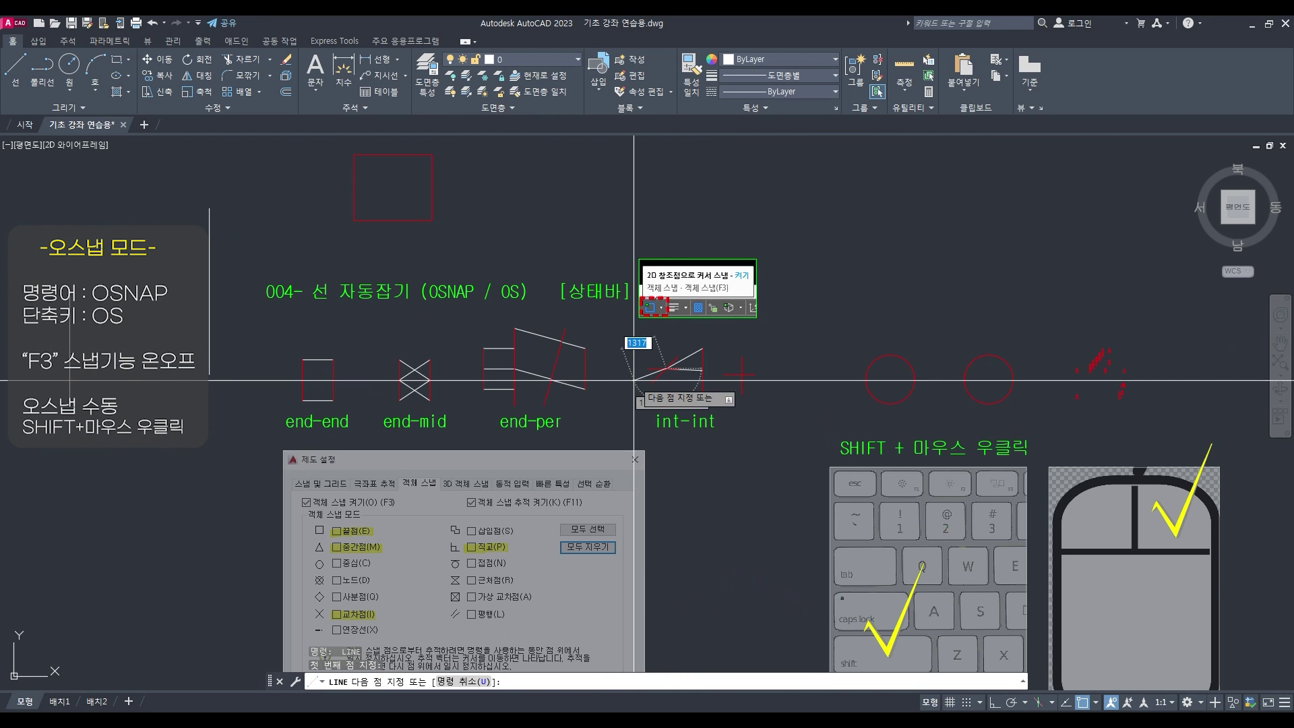
pyautogui.scroll(2, 543, 370)
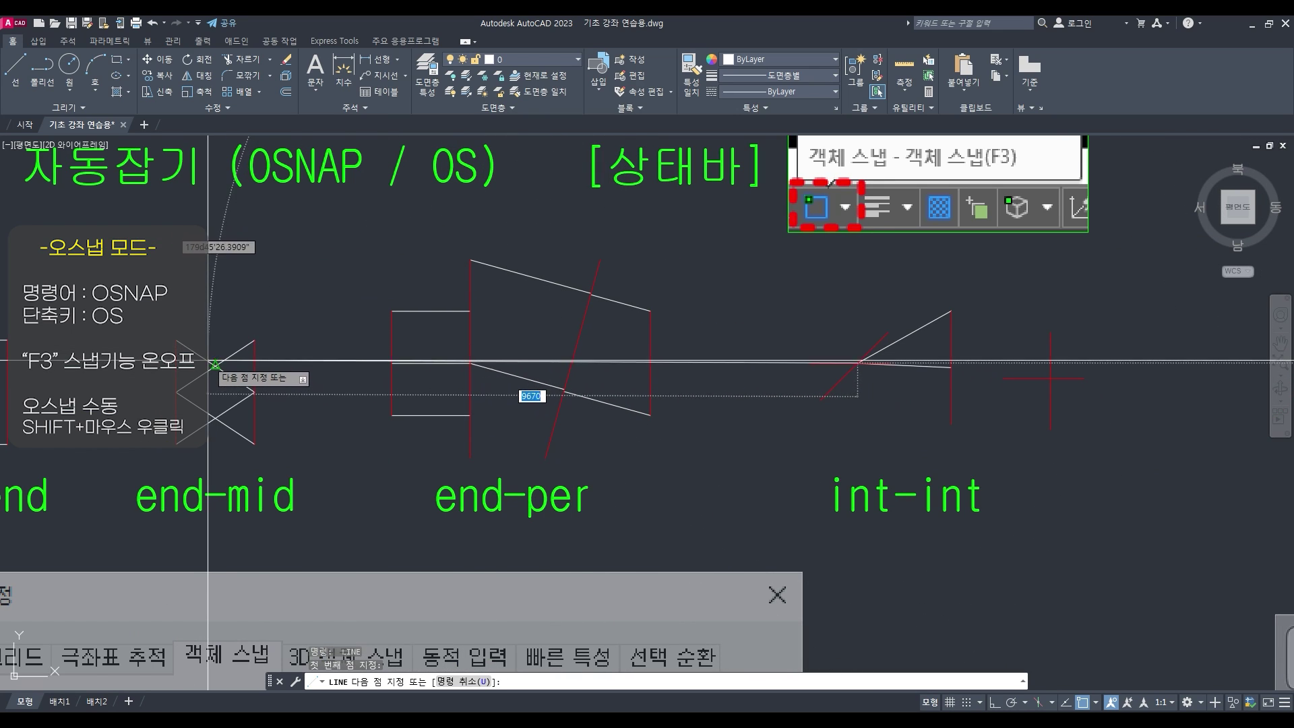
pyautogui.scroll(6, 209, 391)
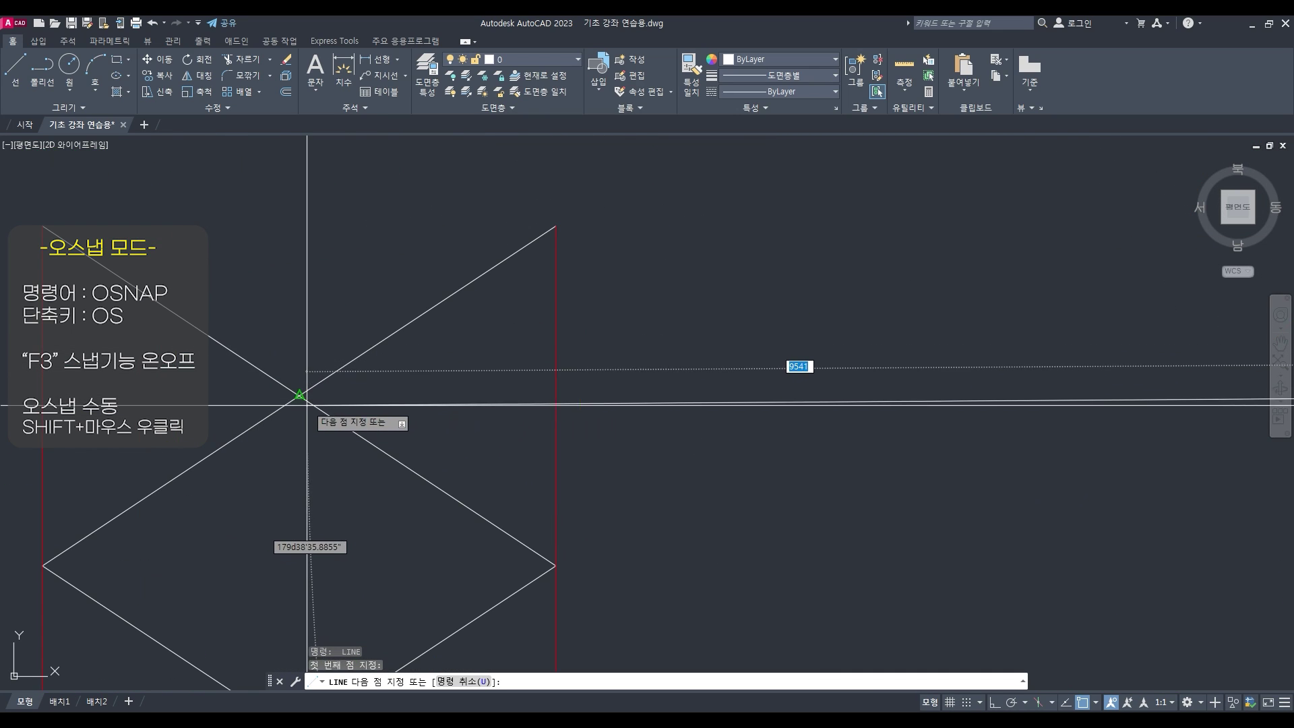
pyautogui.scroll(2, 307, 395)
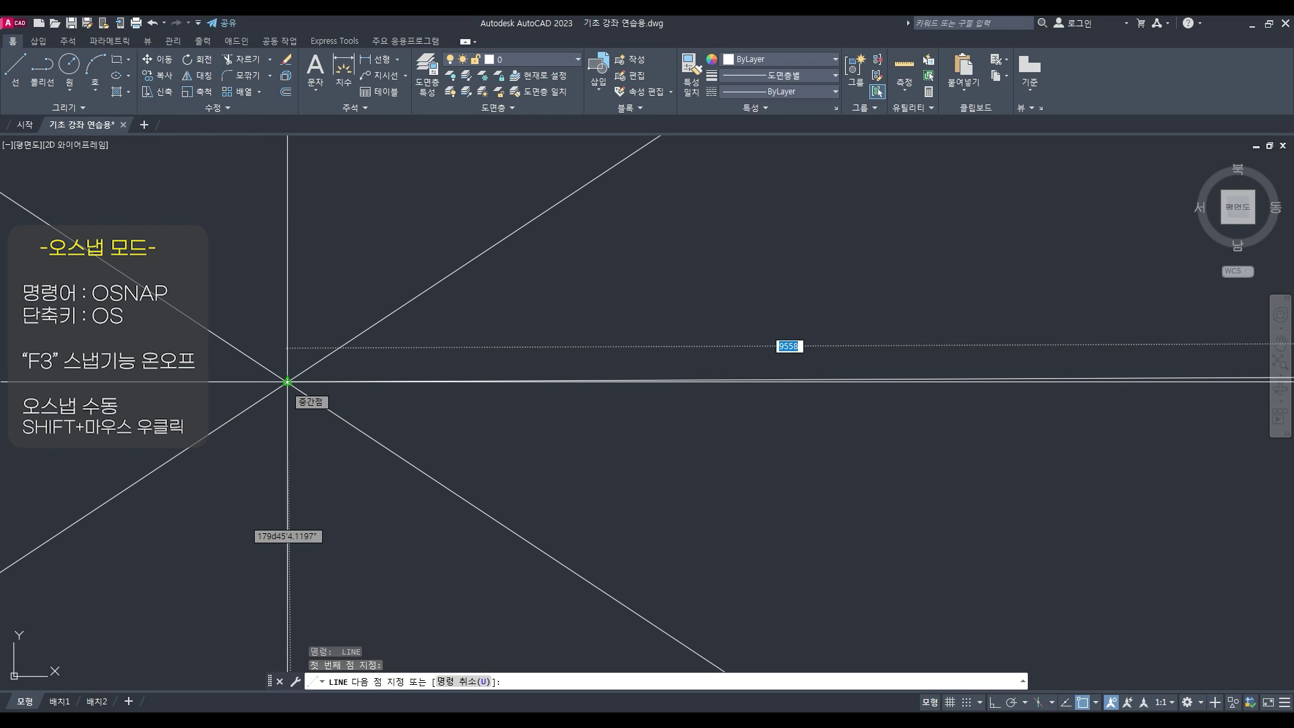
pyautogui.press('F8')
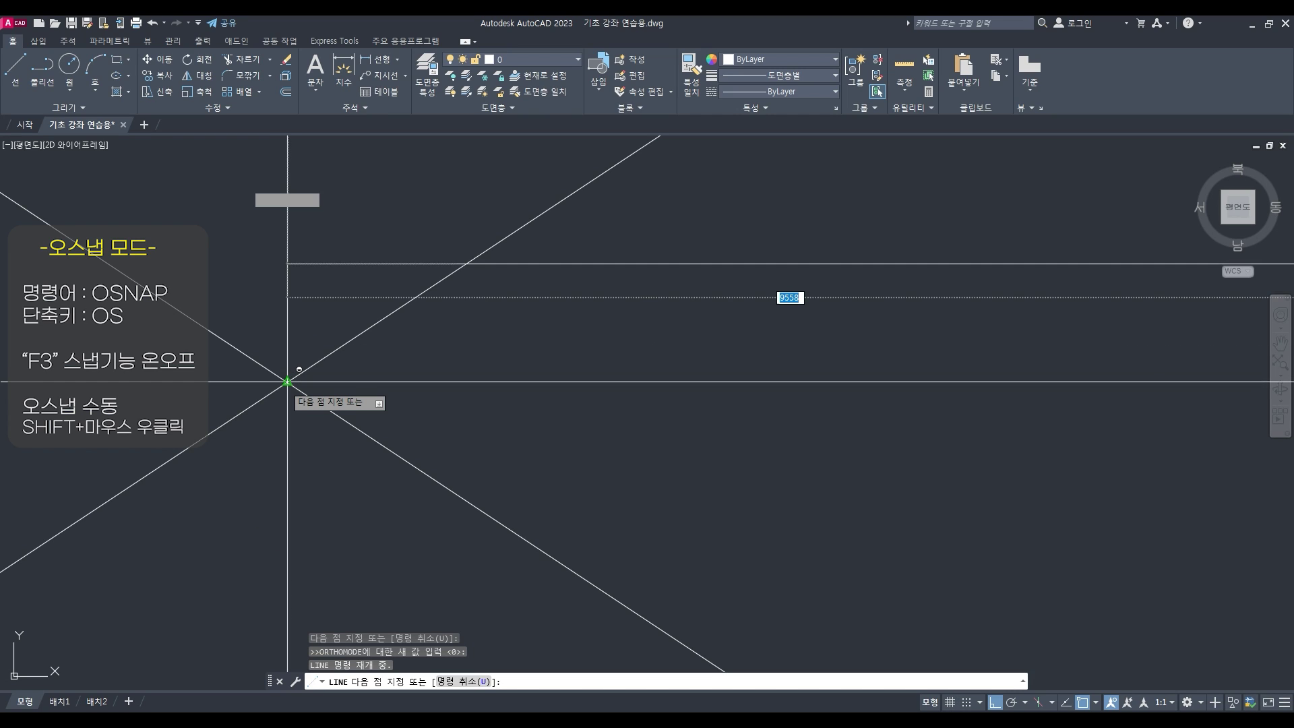
pyautogui.keyDown('shift'); pyautogui.rightClick(285, 384); pyautogui.keyUp('shift')
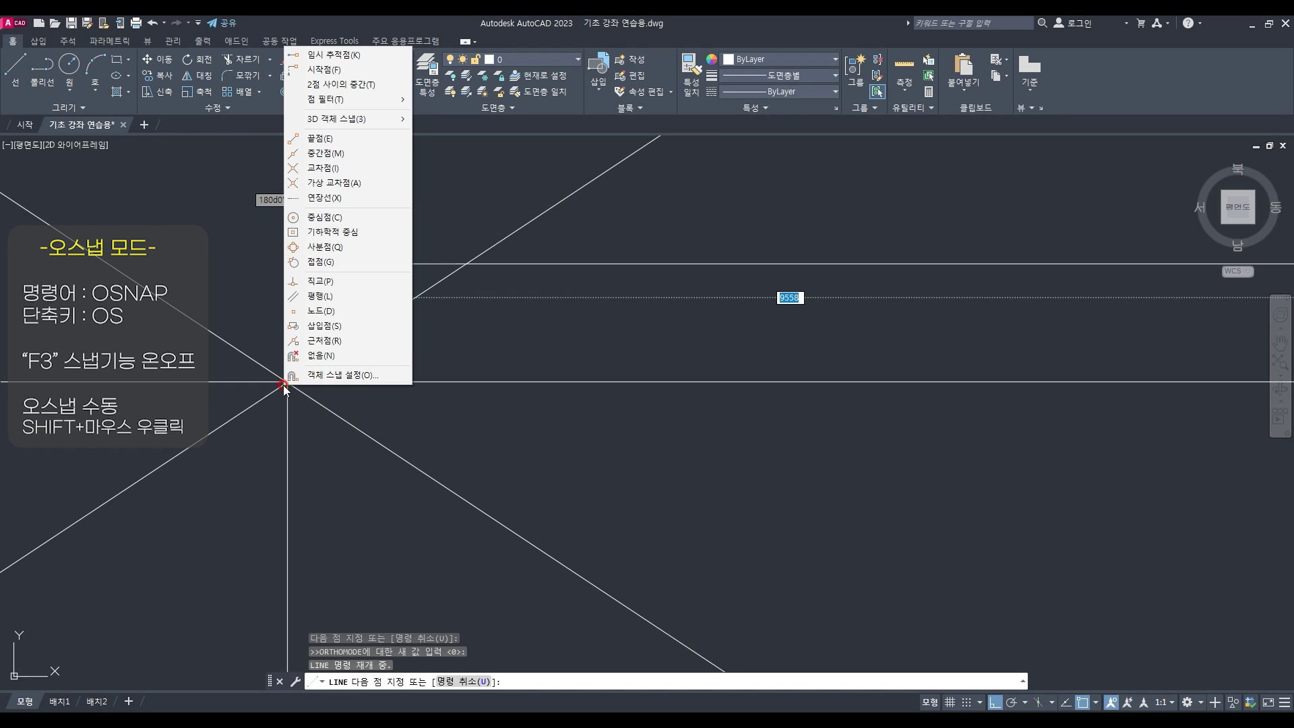
pyautogui.click(320, 170)
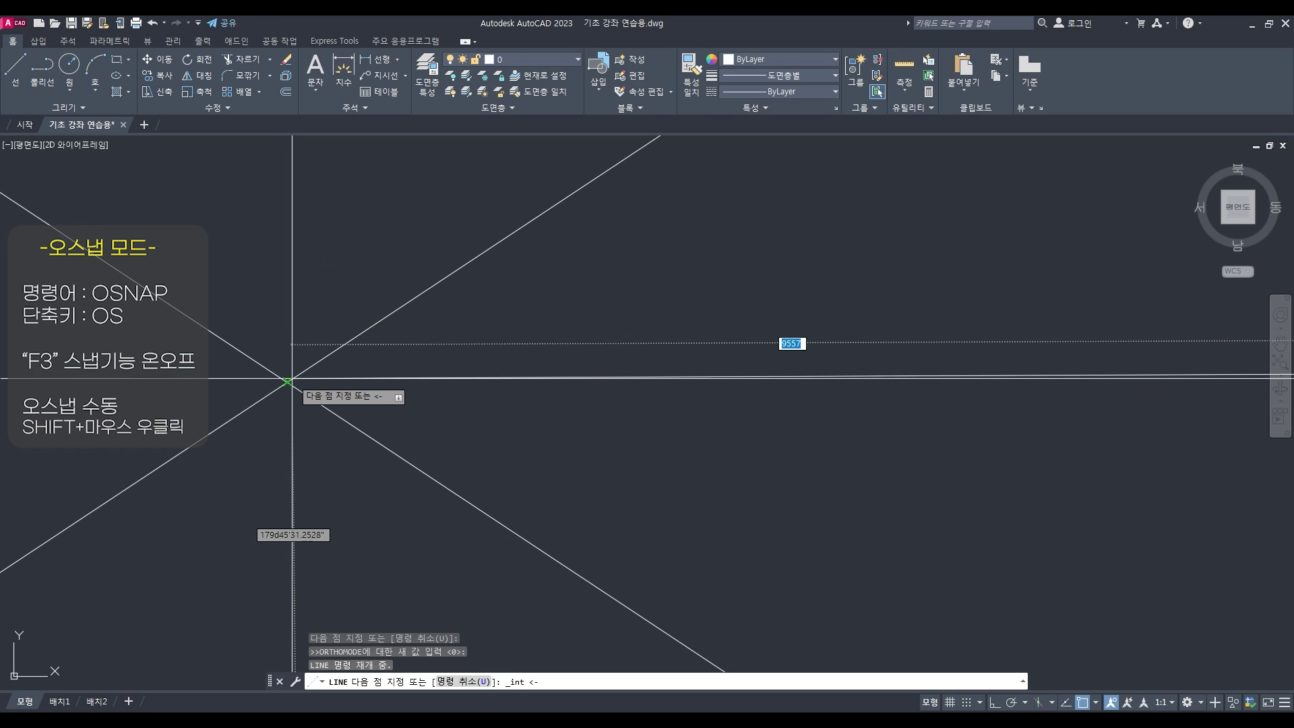
pyautogui.click(287, 382)
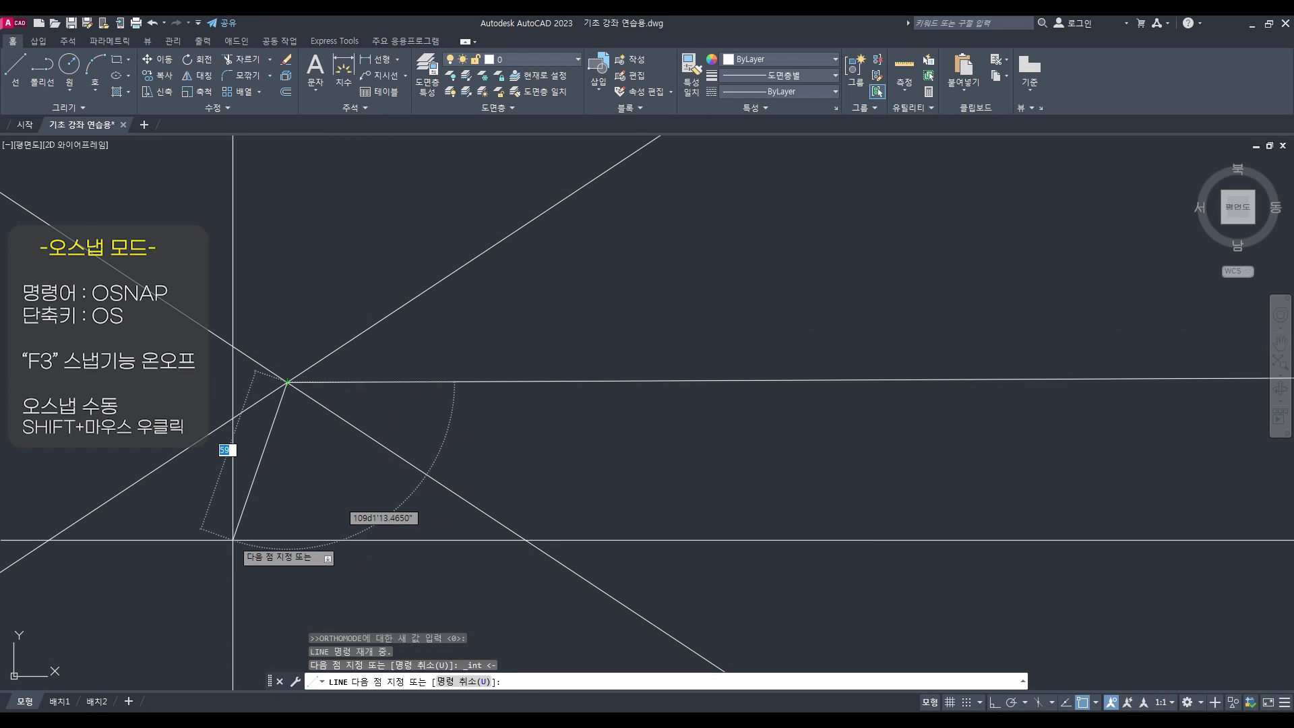
pyautogui.scroll(-3, 285, 458)
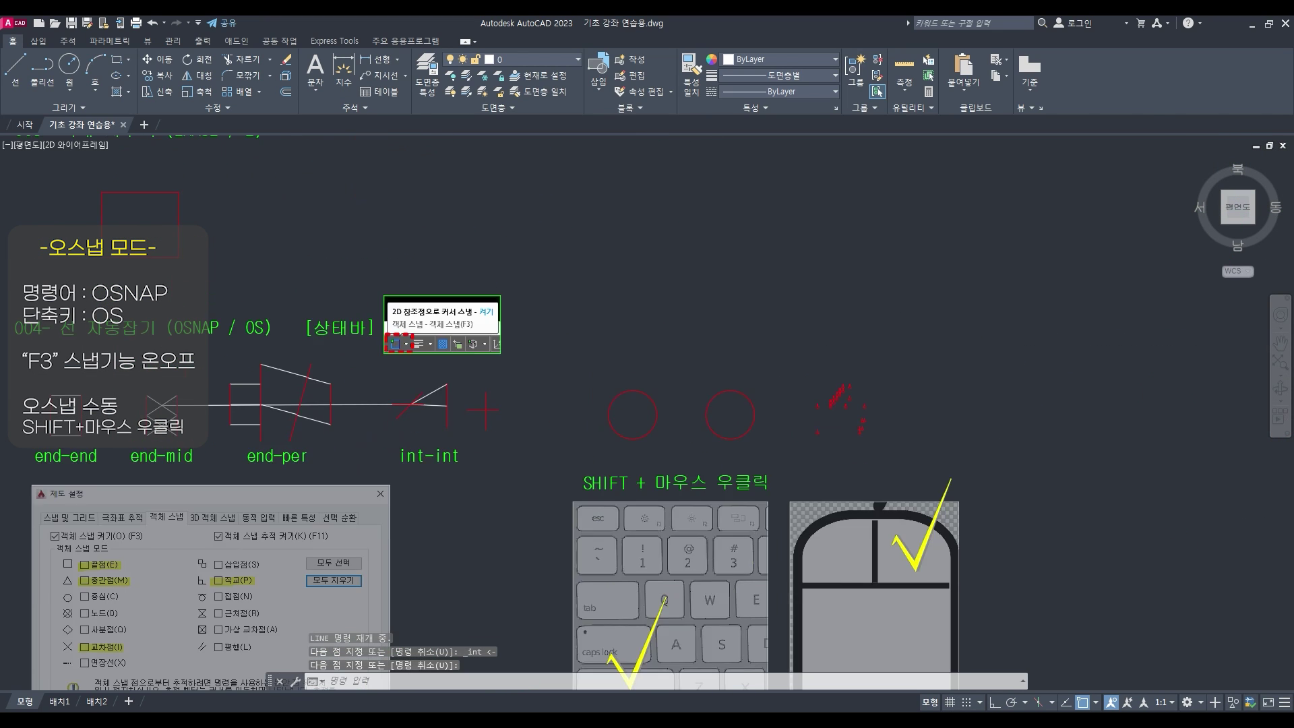
# Draw a line from a free point below the int-int label to the first red circle's center, using a one-time Center snap
pyautogui.moveTo(614, 473); pyautogui.dragTo(257, 278, button='middle')
pyautogui.moveTo(524, 389); pyautogui.dragTo(436, 324, button='middle')
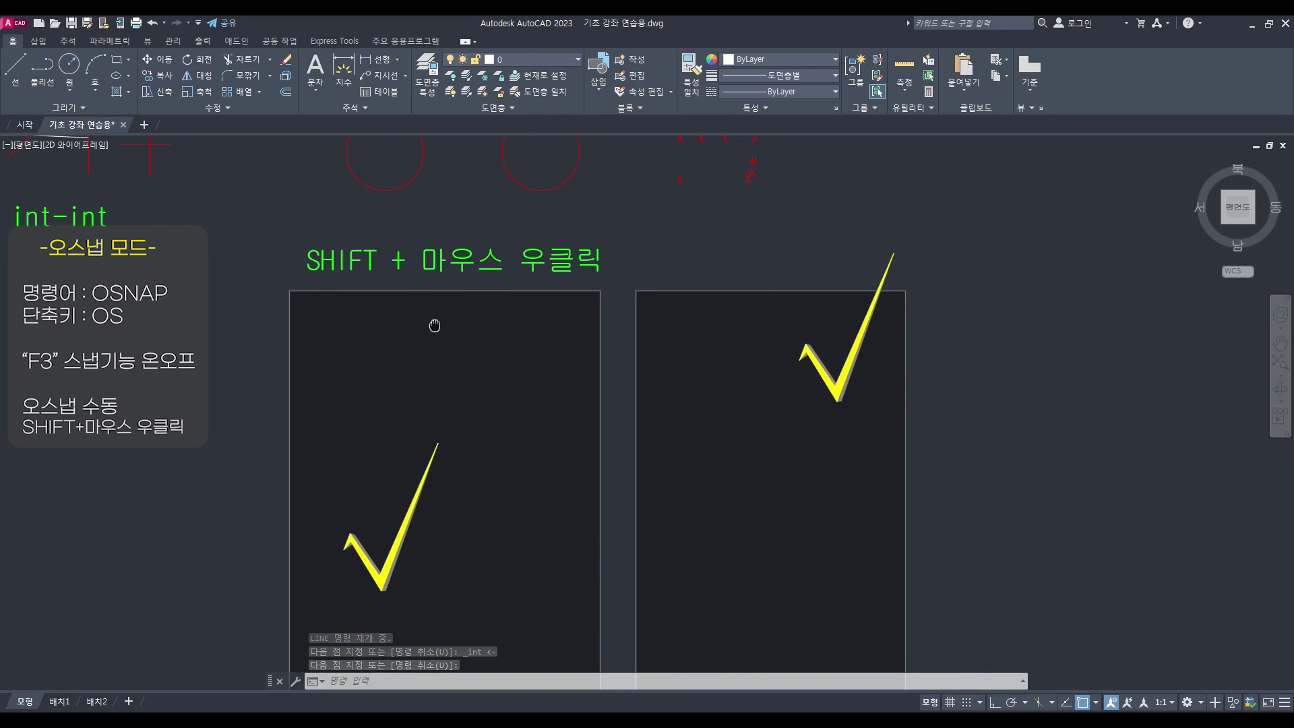
pyautogui.write('l')
pyautogui.press('space')
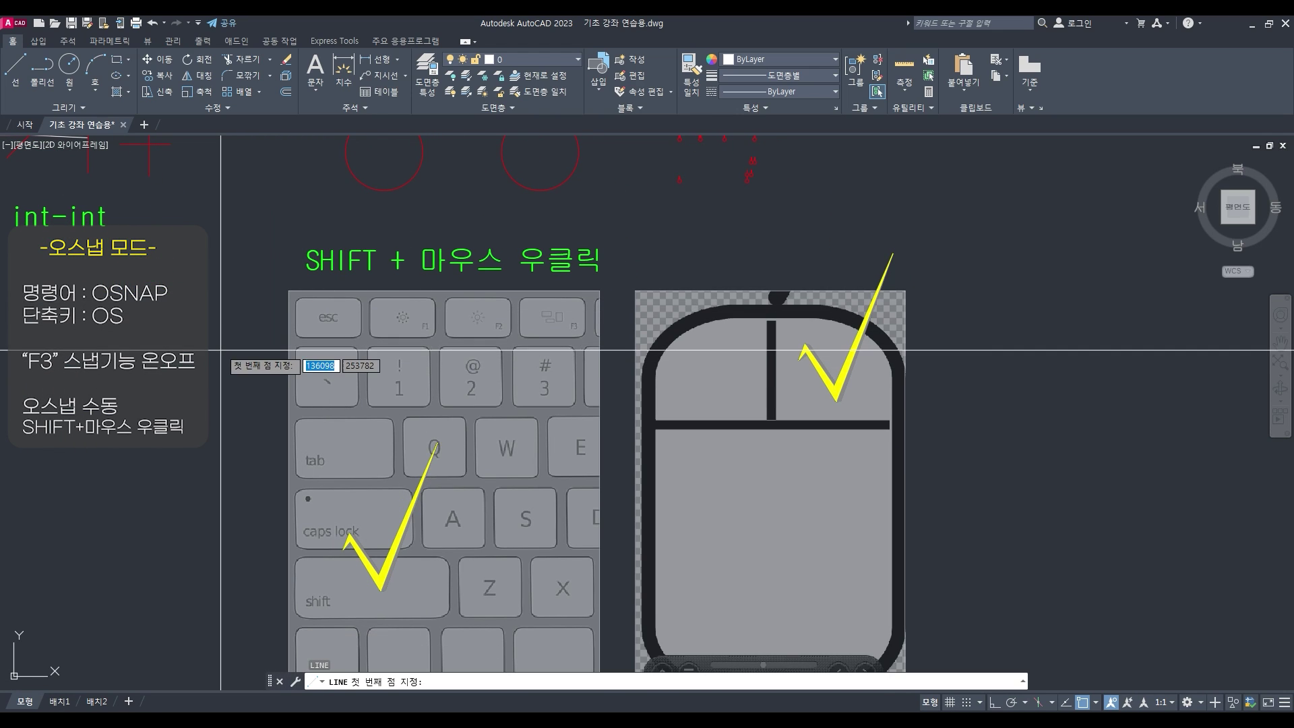
pyautogui.click(184, 351)
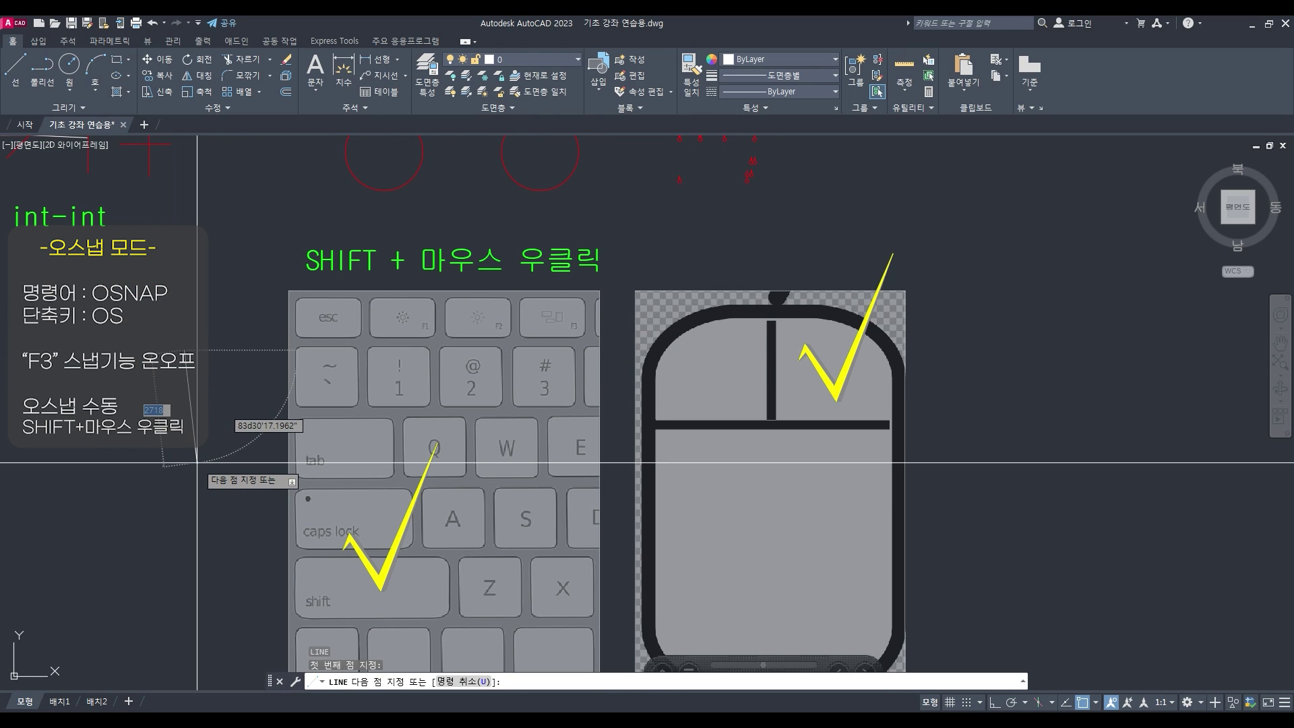
pyautogui.press('F8')
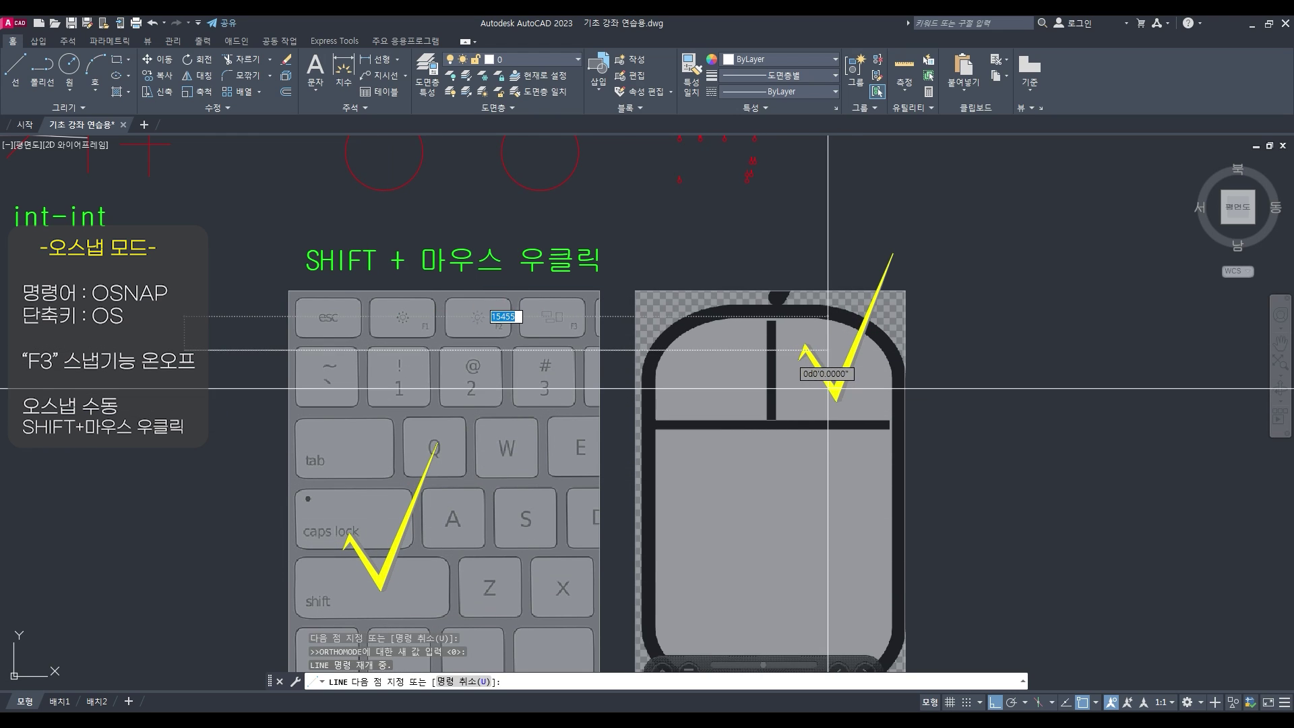
pyautogui.keyDown('shift'); pyautogui.rightClick(615, 370); pyautogui.keyUp('shift')
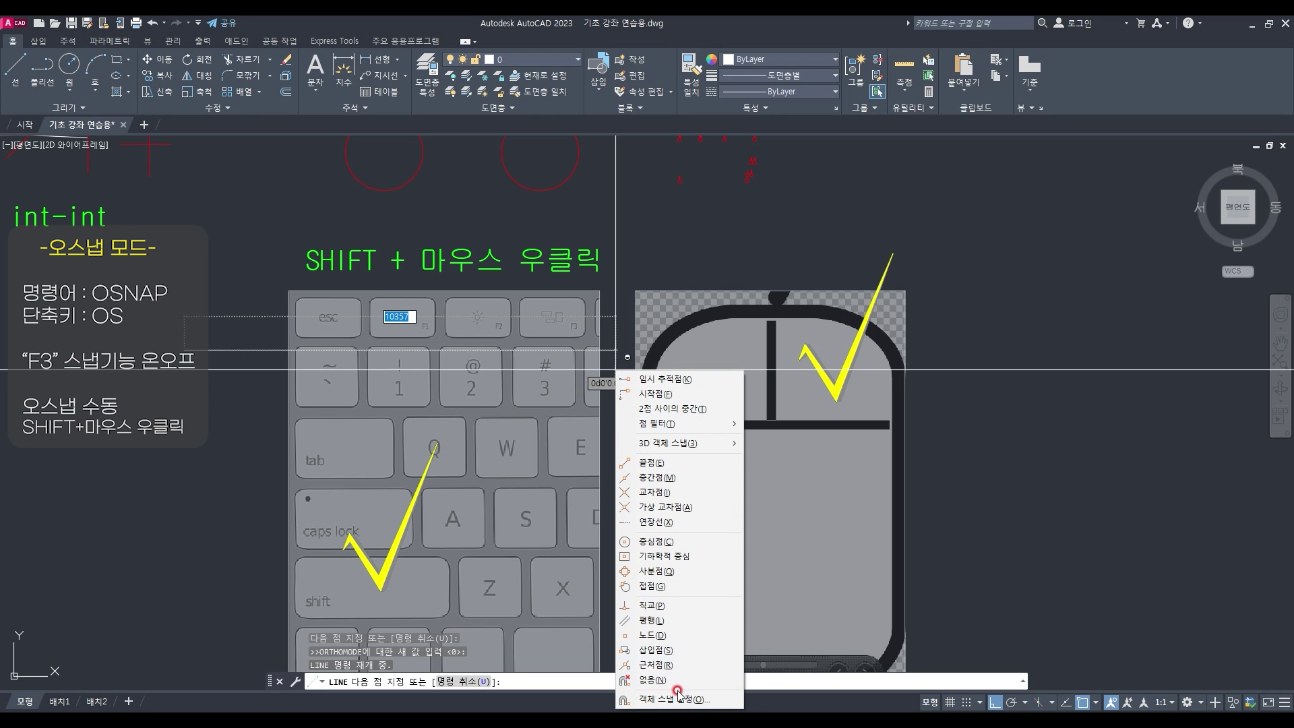
pyautogui.click(669, 542)
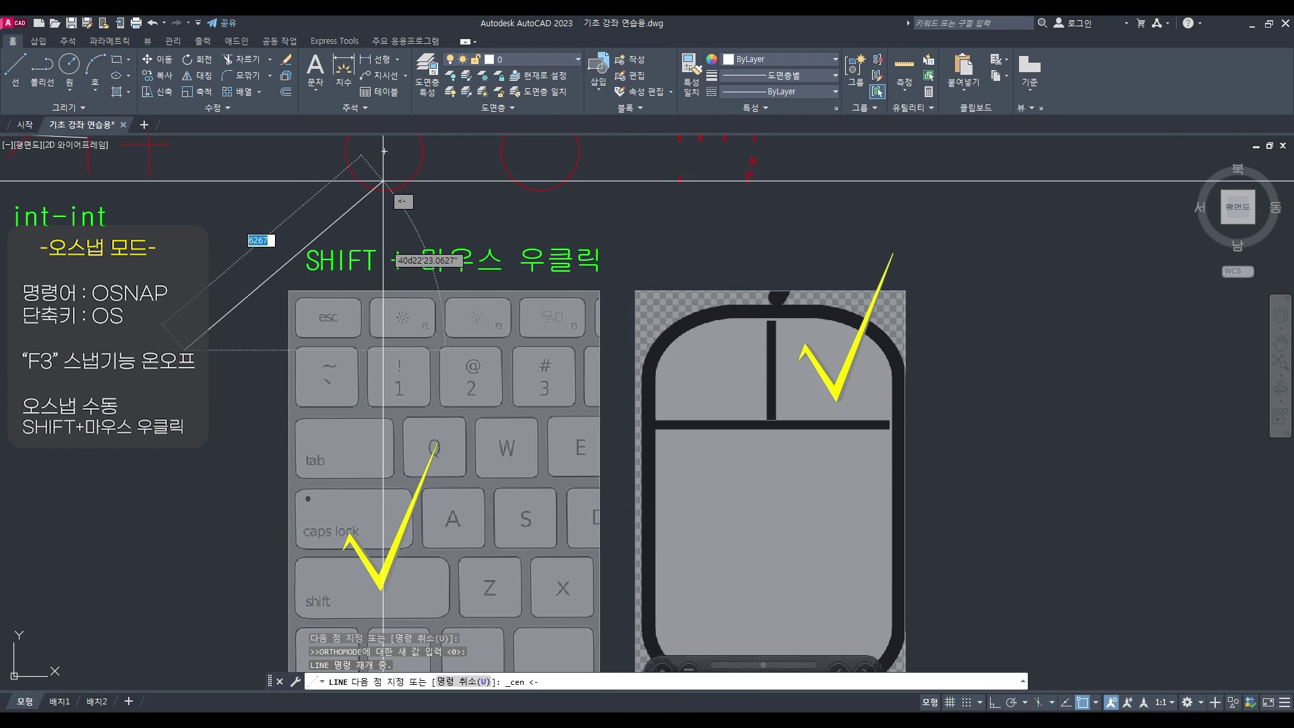
pyautogui.scroll(-4, 283, 216)
pyautogui.scroll(6, 254, 195)
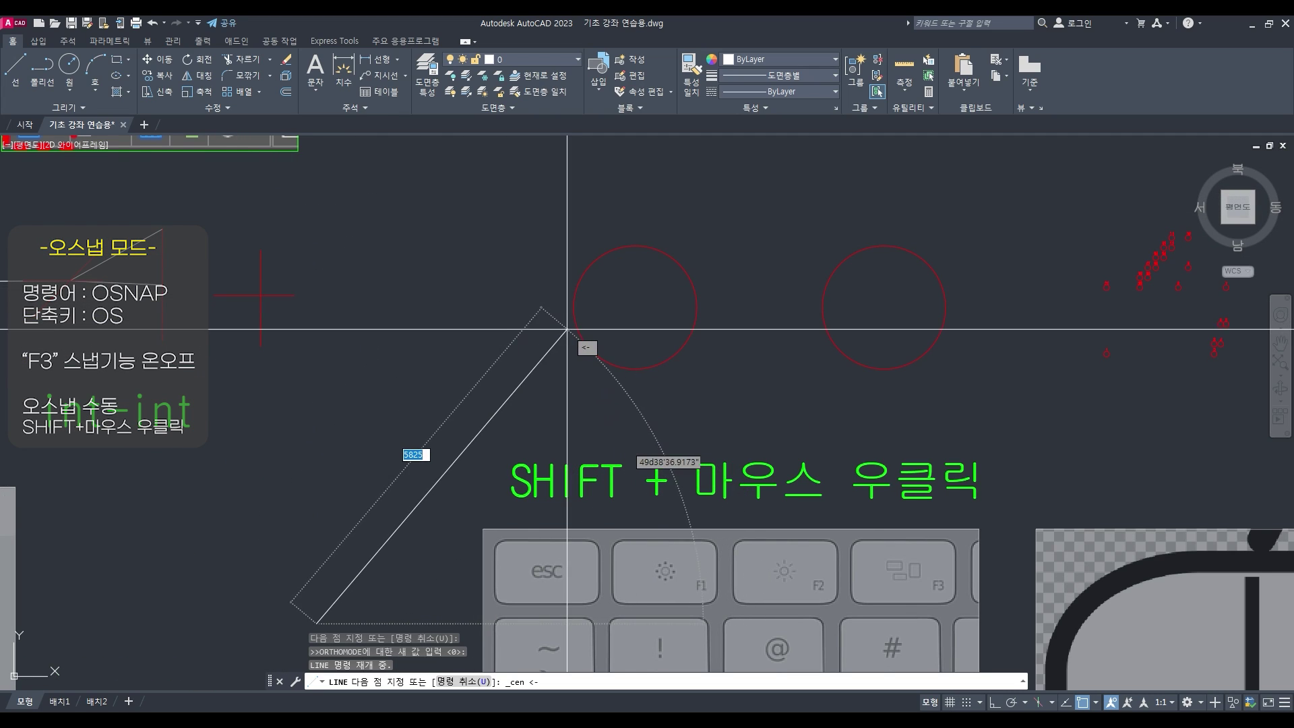
pyautogui.click(640, 343)
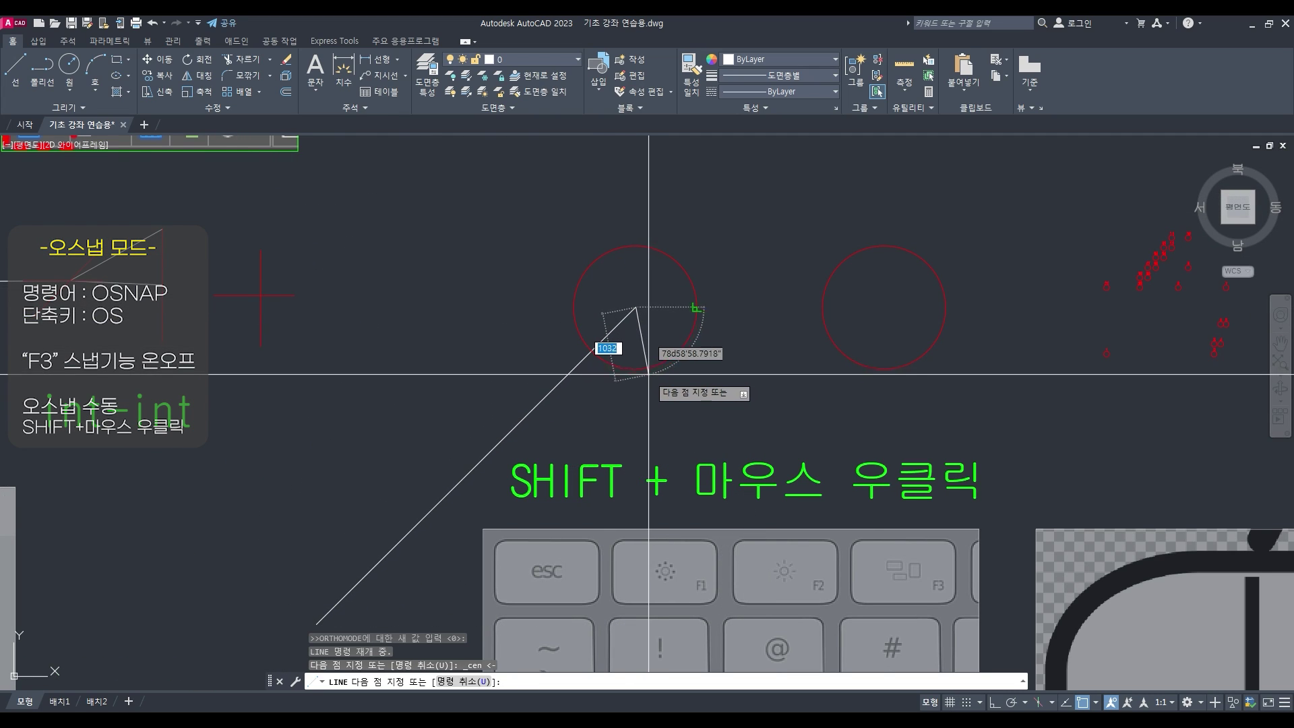
pyautogui.press('Return')
# Check whether the Center mode is enabled in the object snap settings, and close them without changes
pyautogui.write('os')
pyautogui.press('Return')
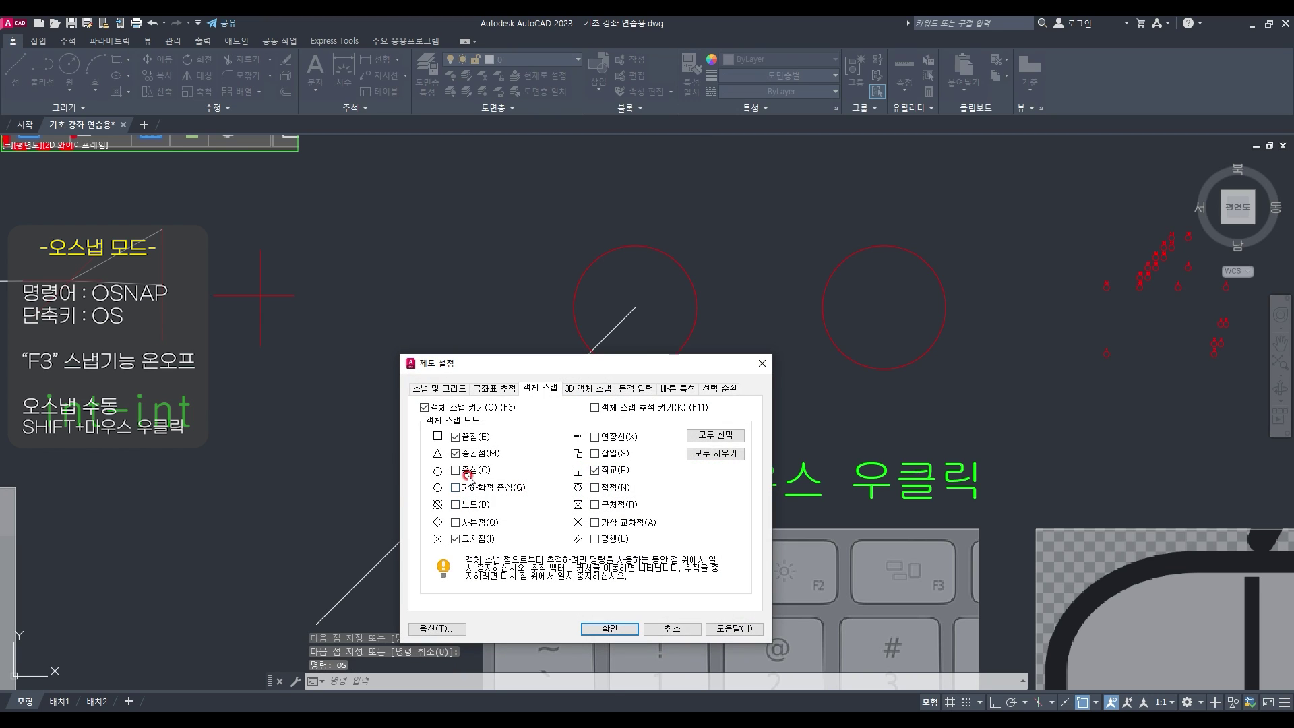
pyautogui.click(666, 629)
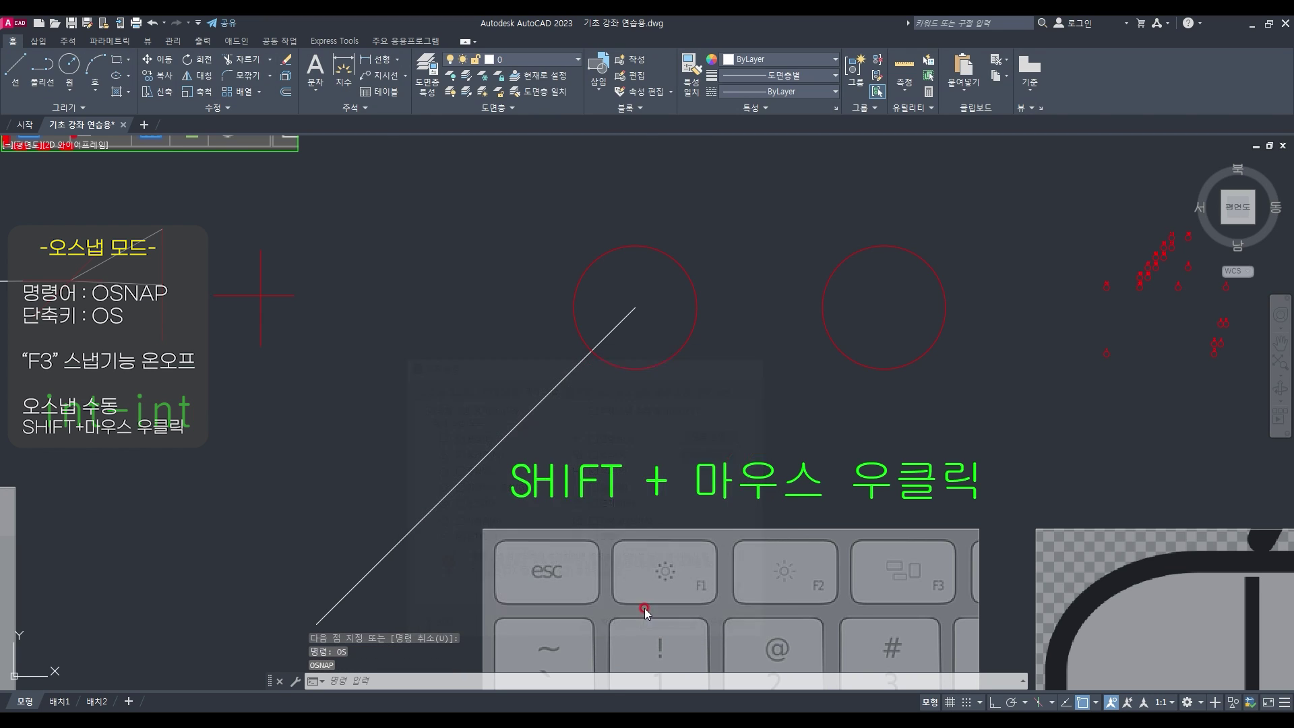
# Draw a line between the centers of the two large red circles, using a one-time Center snap for each endpoint
pyautogui.write('l')
pyautogui.press('Return')
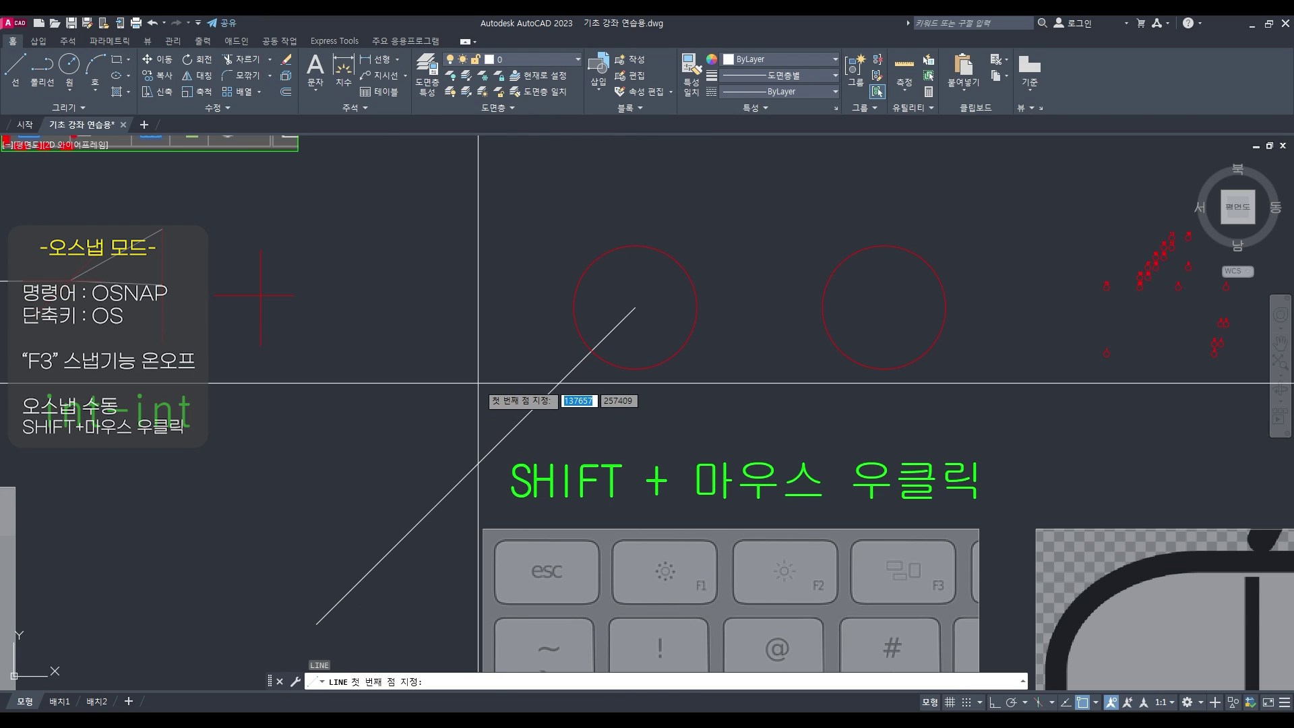
pyautogui.press('F8')
pyautogui.keyDown('shift'); pyautogui.rightClick(477, 383); pyautogui.keyUp('shift')
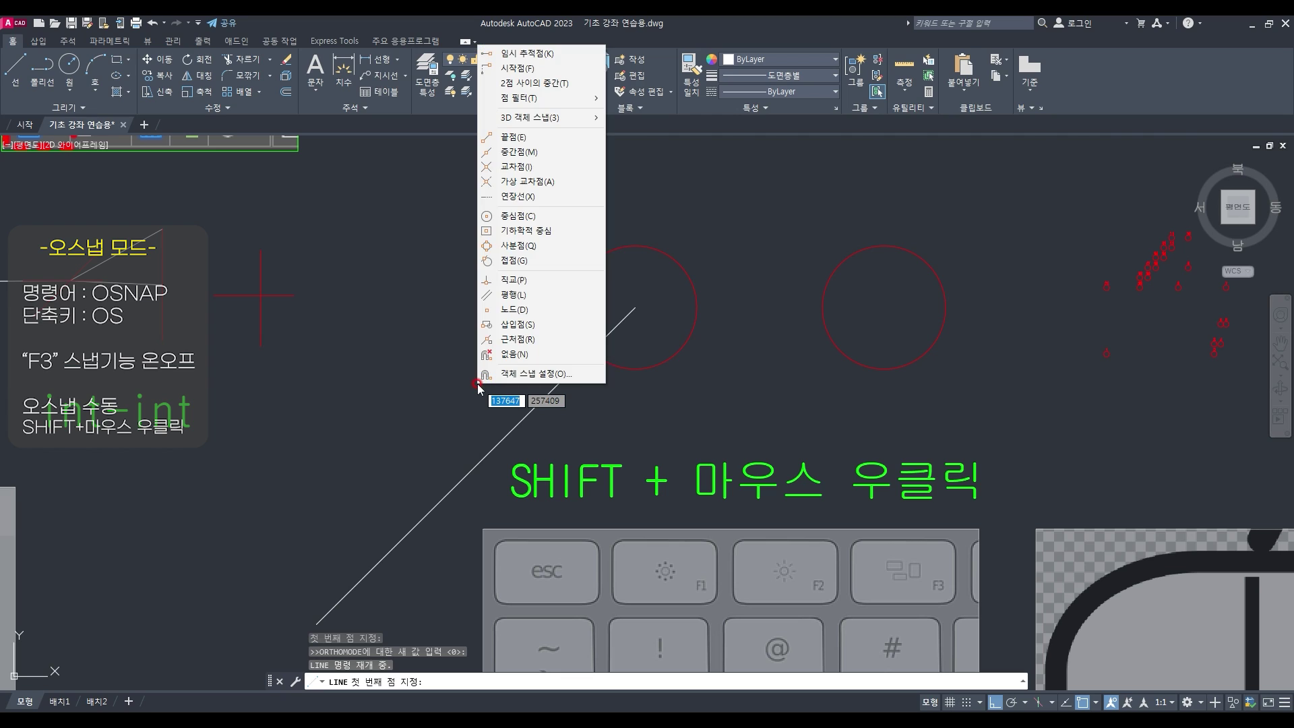
pyautogui.click(520, 216)
pyautogui.press('F8')
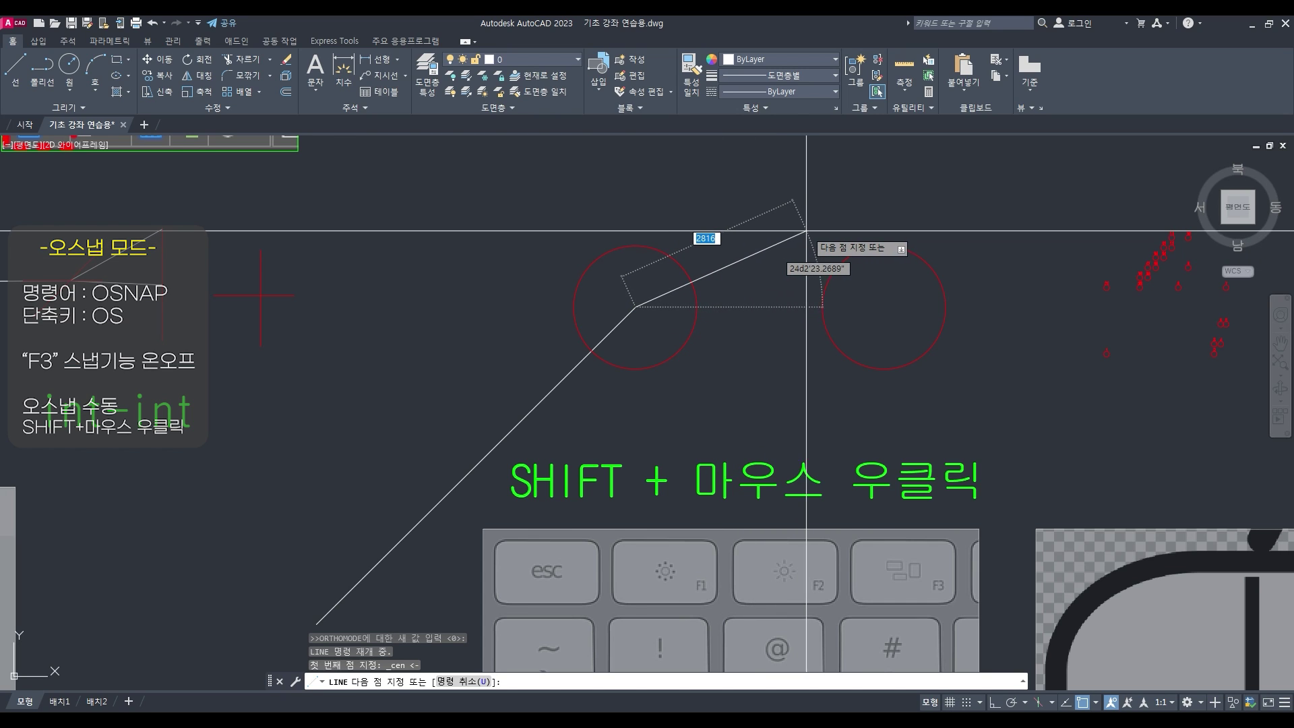
pyautogui.press('F8')
pyautogui.keyDown('shift'); pyautogui.rightClick(800, 231); pyautogui.keyUp('shift')
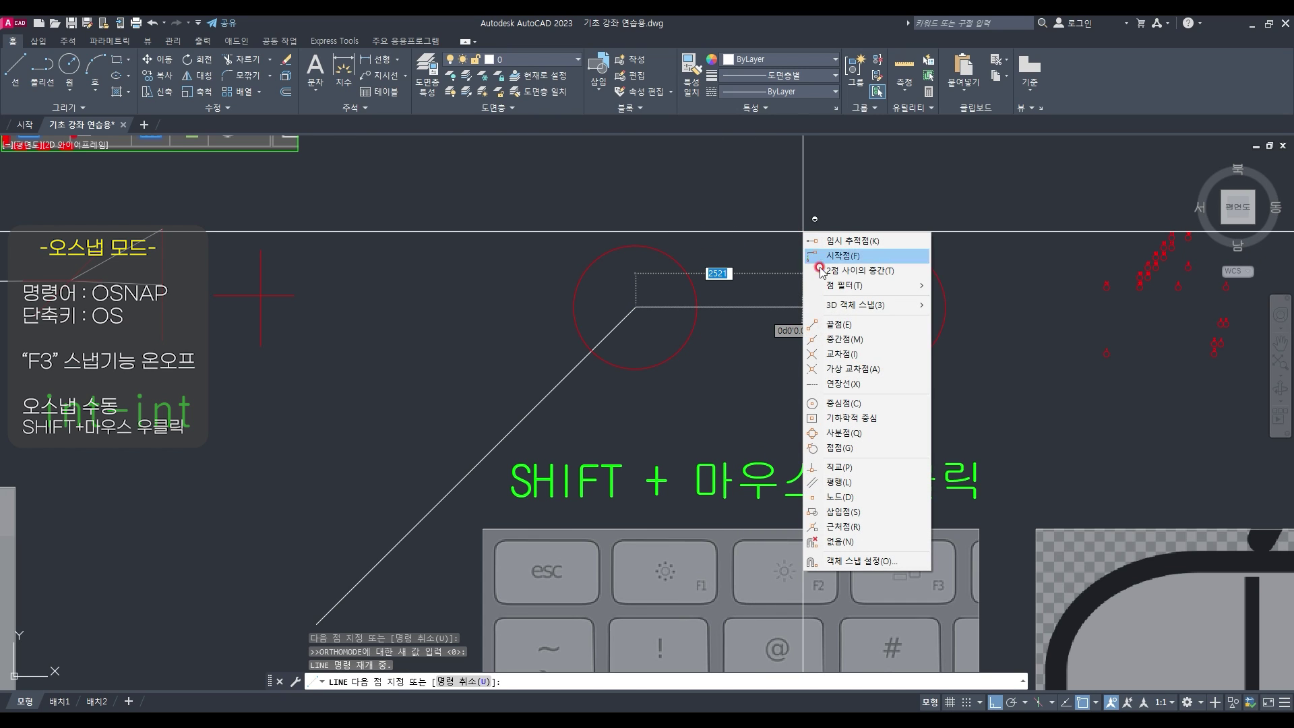
pyautogui.click(842, 403)
pyautogui.press('F8')
pyautogui.click(874, 363)
# Try to draw a line from the center of circle 1 to circle 2, using a one-time Center snap for each endpoint
pyautogui.scroll(-6, 669, 393)
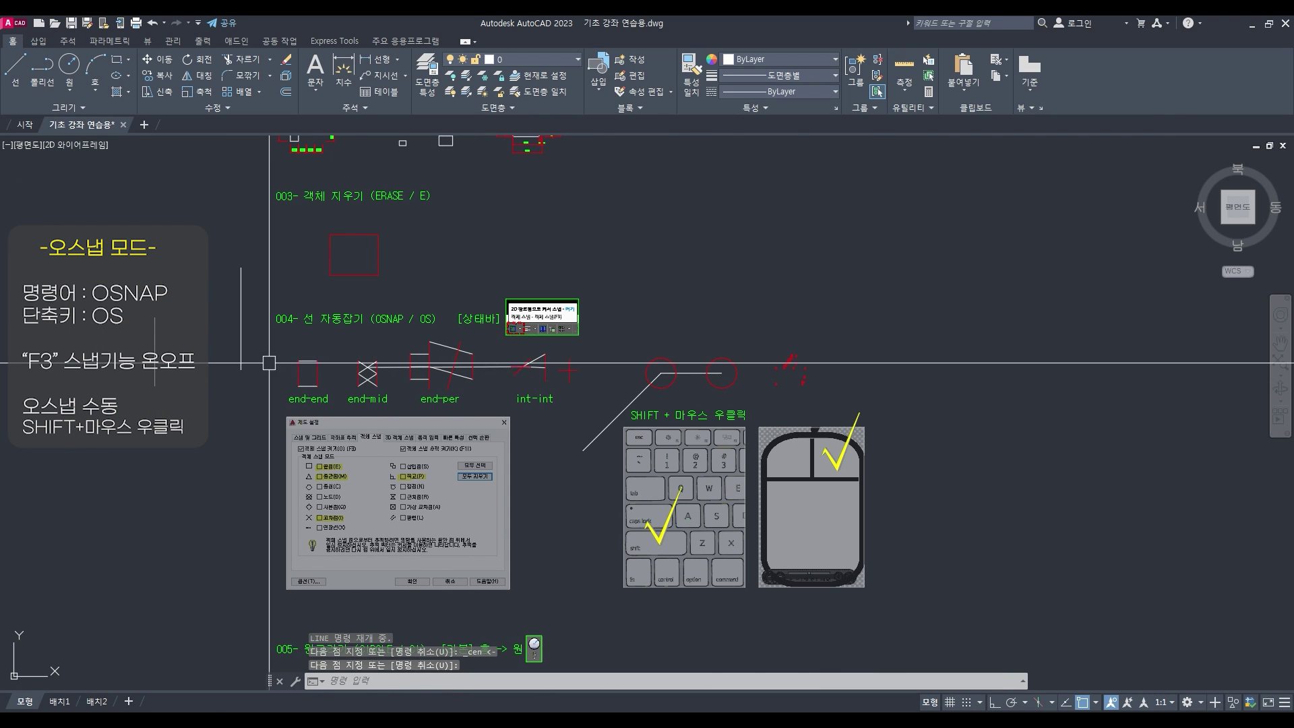
pyautogui.scroll(4, 774, 373)
pyautogui.scroll(8, 797, 369)
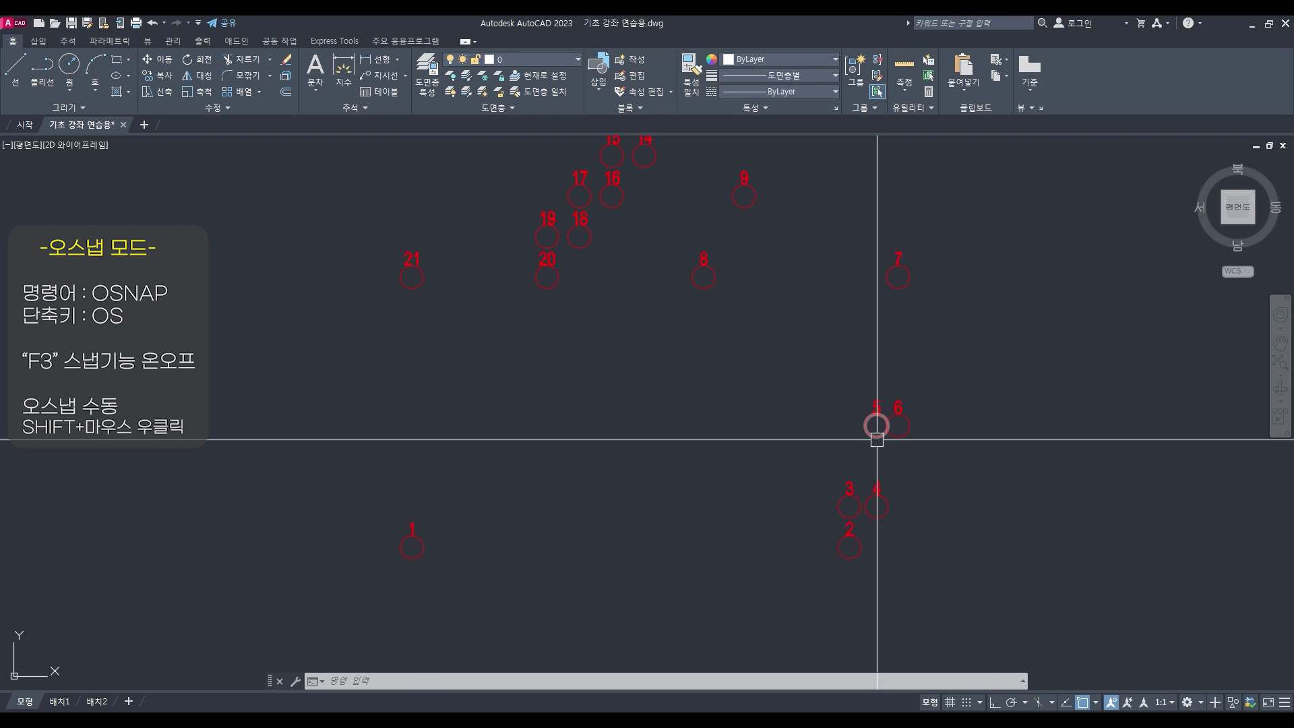
pyautogui.write('l')
pyautogui.press('Return')
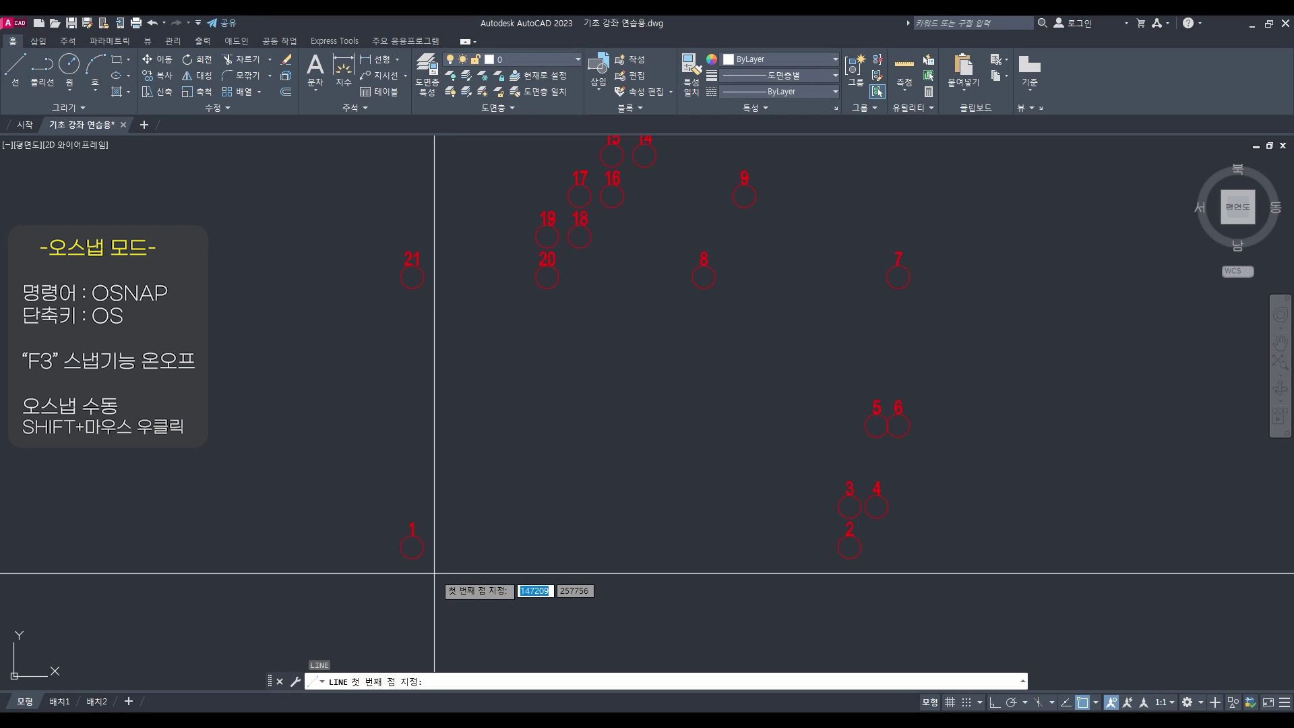
pyautogui.keyDown('shift'); pyautogui.rightClick(434, 573); pyautogui.keyUp('shift')
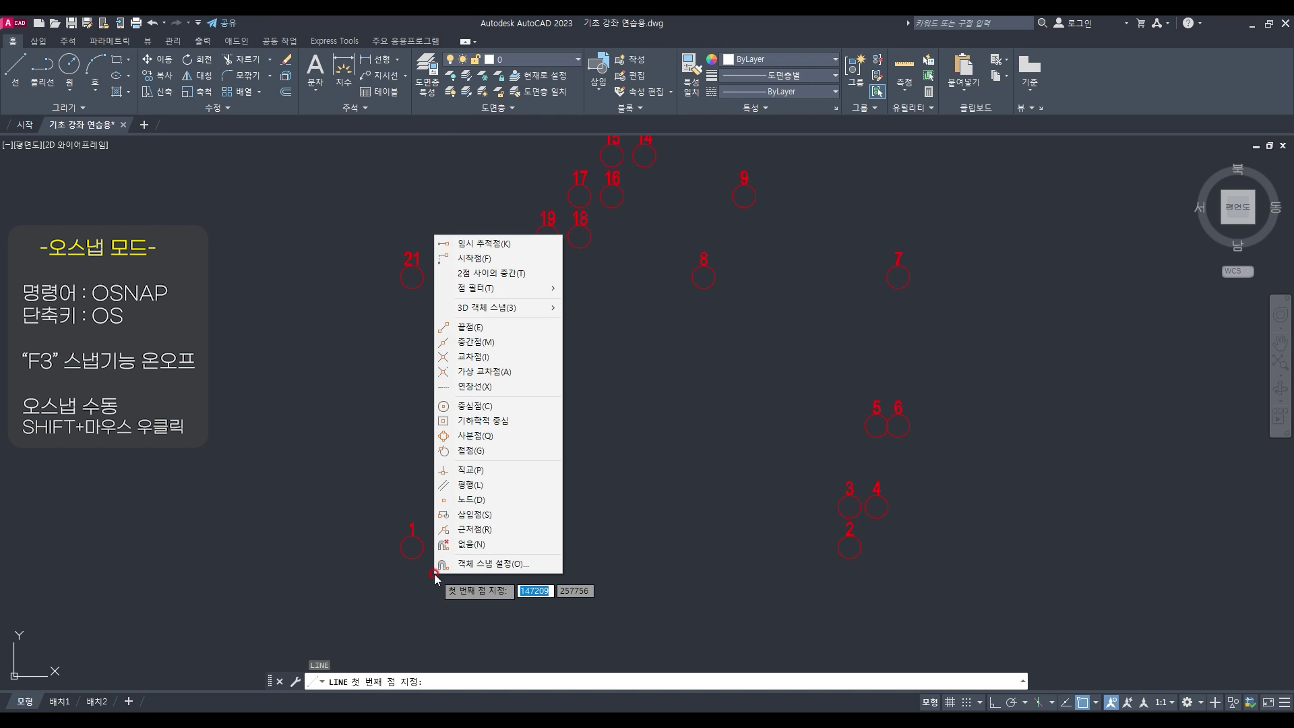
pyautogui.click(489, 408)
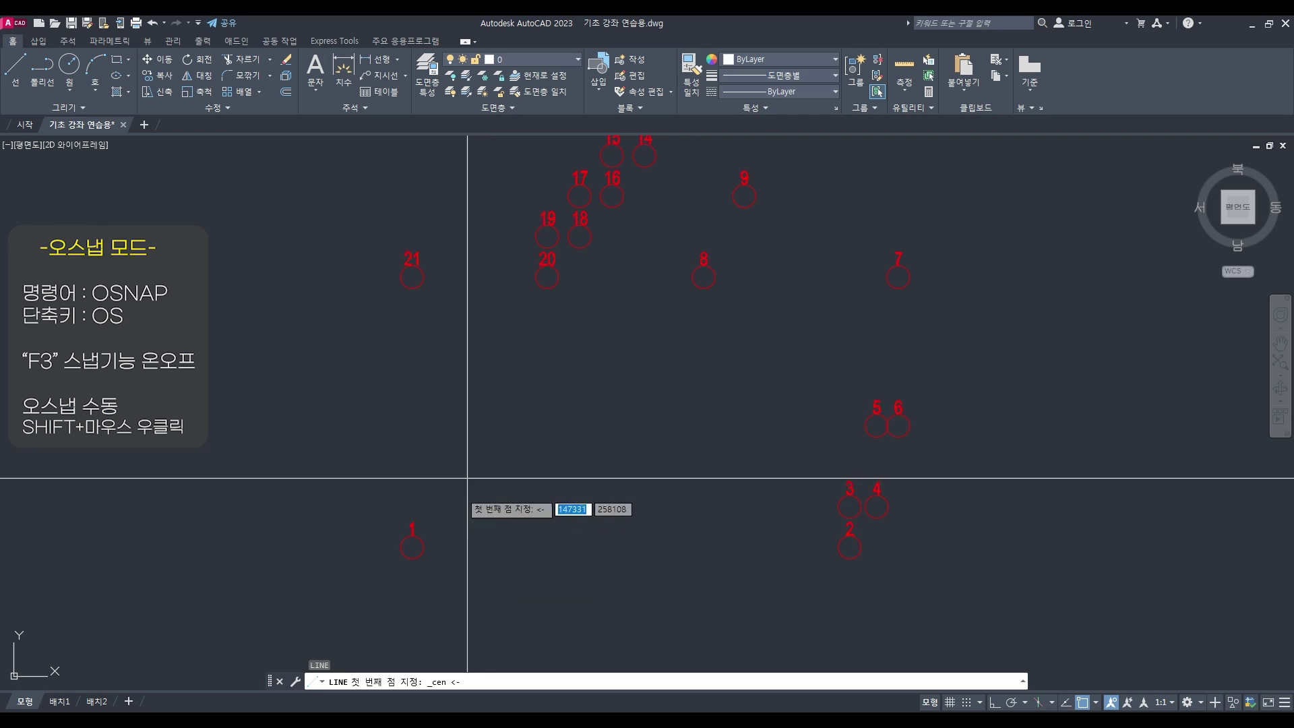
pyautogui.click(421, 540)
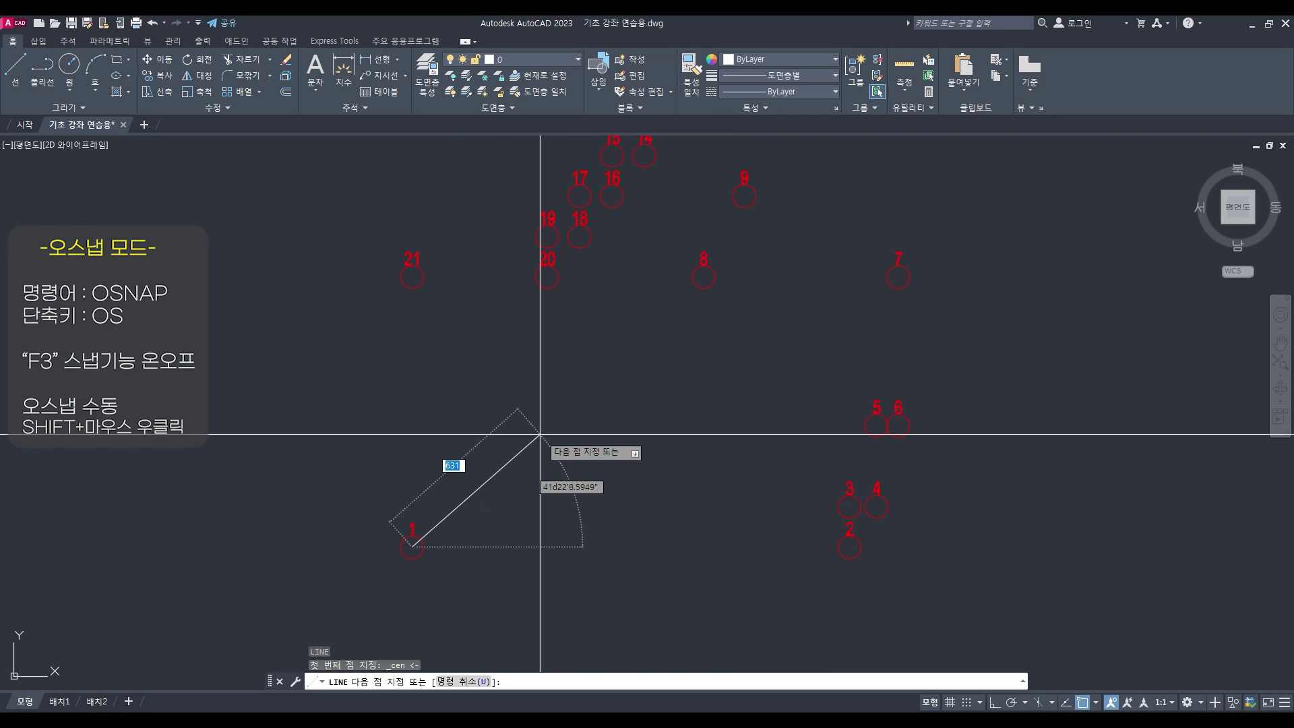
pyautogui.press('F8')
pyautogui.keyDown('shift'); pyautogui.rightClick(538, 436); pyautogui.keyUp('shift')
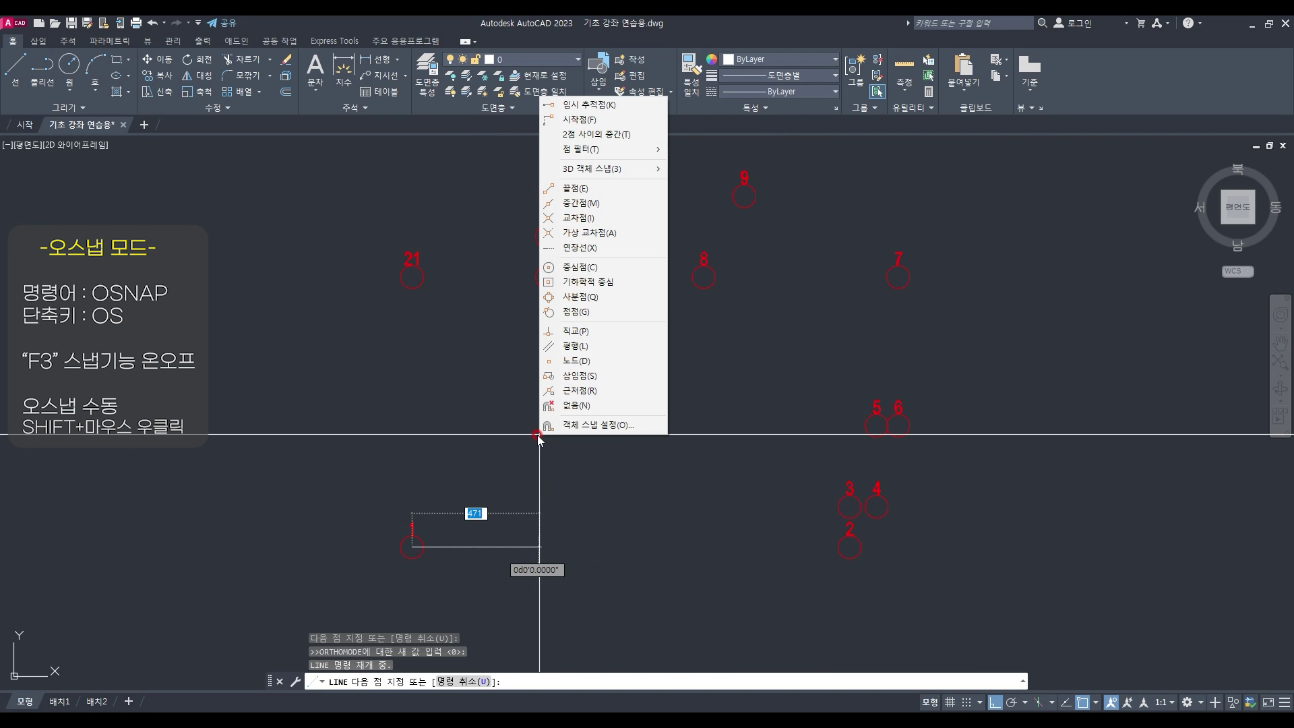
pyautogui.press('c')
pyautogui.press('F8')
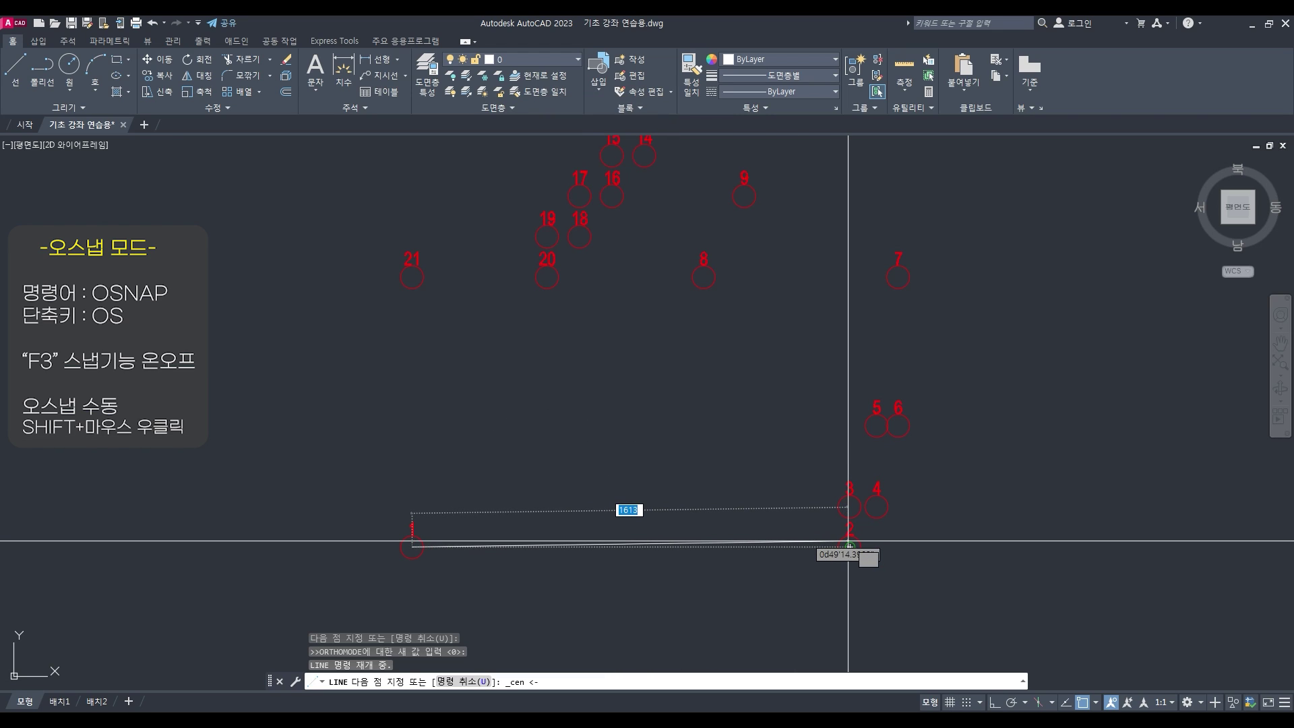
pyautogui.press('Escape')
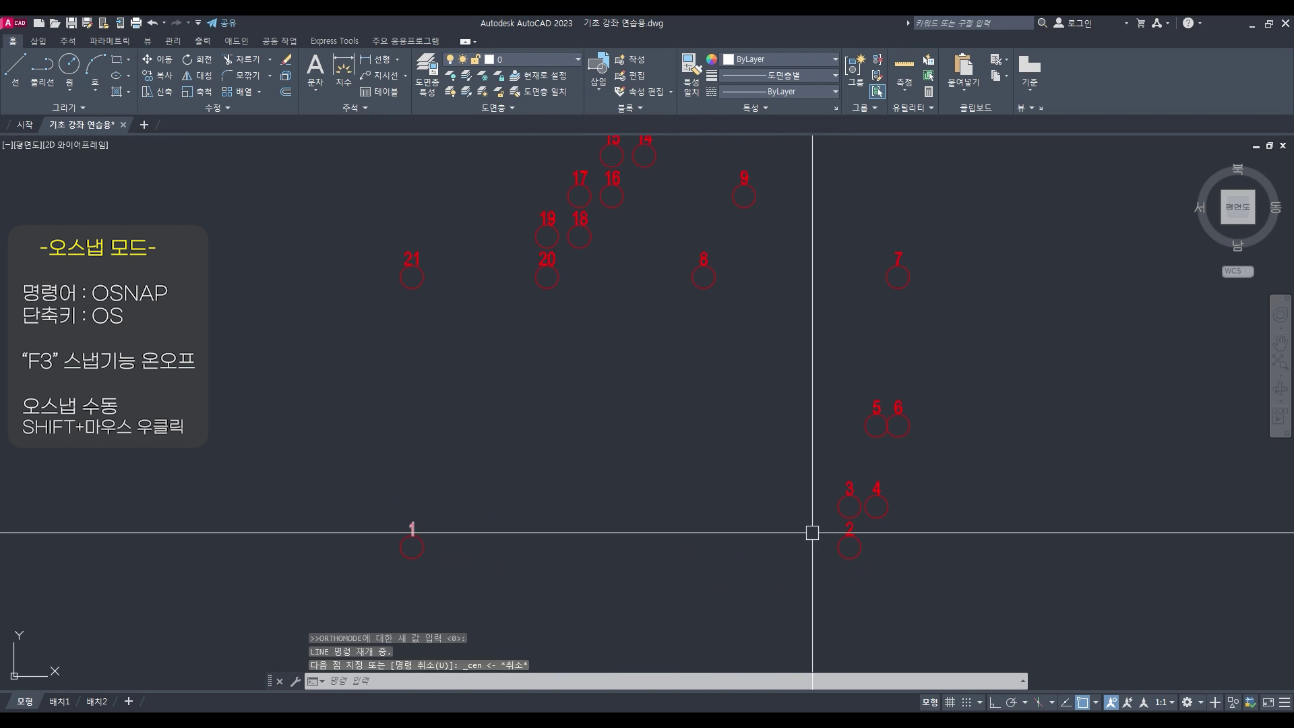
# Look over the section 005 circle-drawing examples for 기본, 2P and 3P
pyautogui.moveTo(667, 301); pyautogui.dragTo(679, 339, button='middle')
pyautogui.scroll(-6, 424, 515)
pyautogui.scroll(-5, 427, 510)
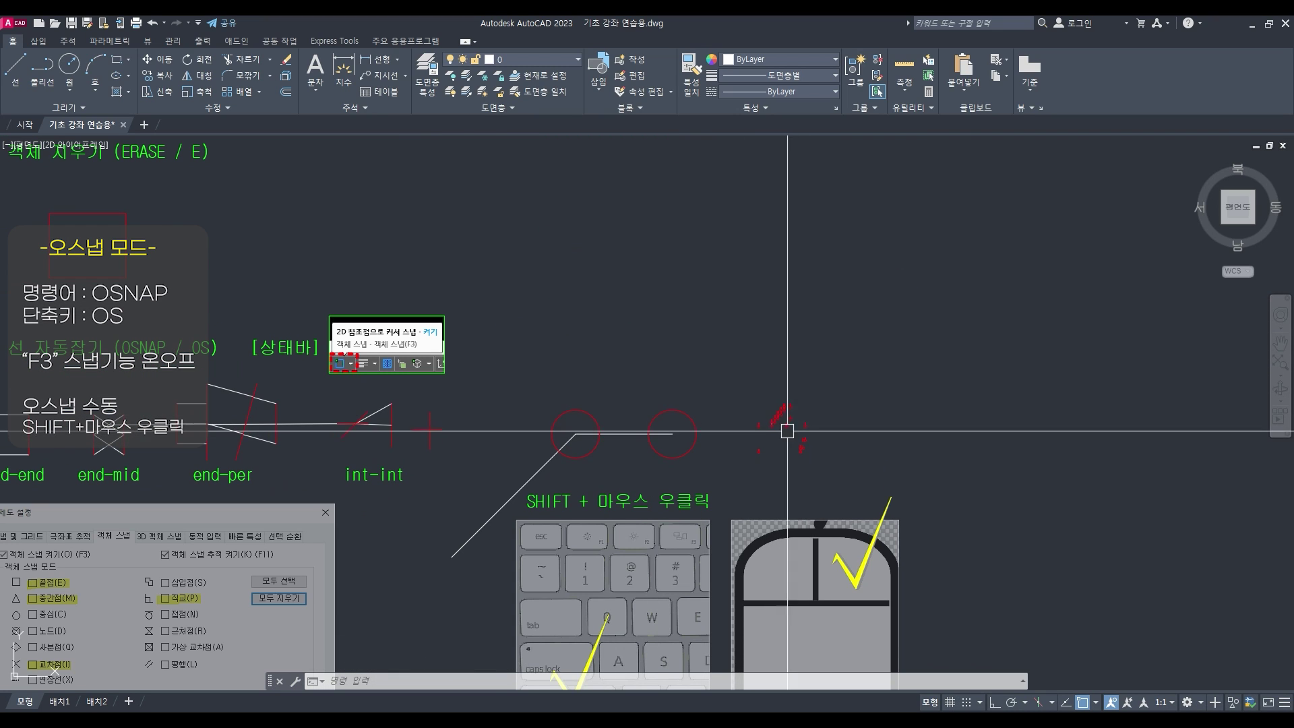
pyautogui.scroll(-3, 774, 428)
pyautogui.moveTo(774, 428); pyautogui.dragTo(770, 407, button='middle')
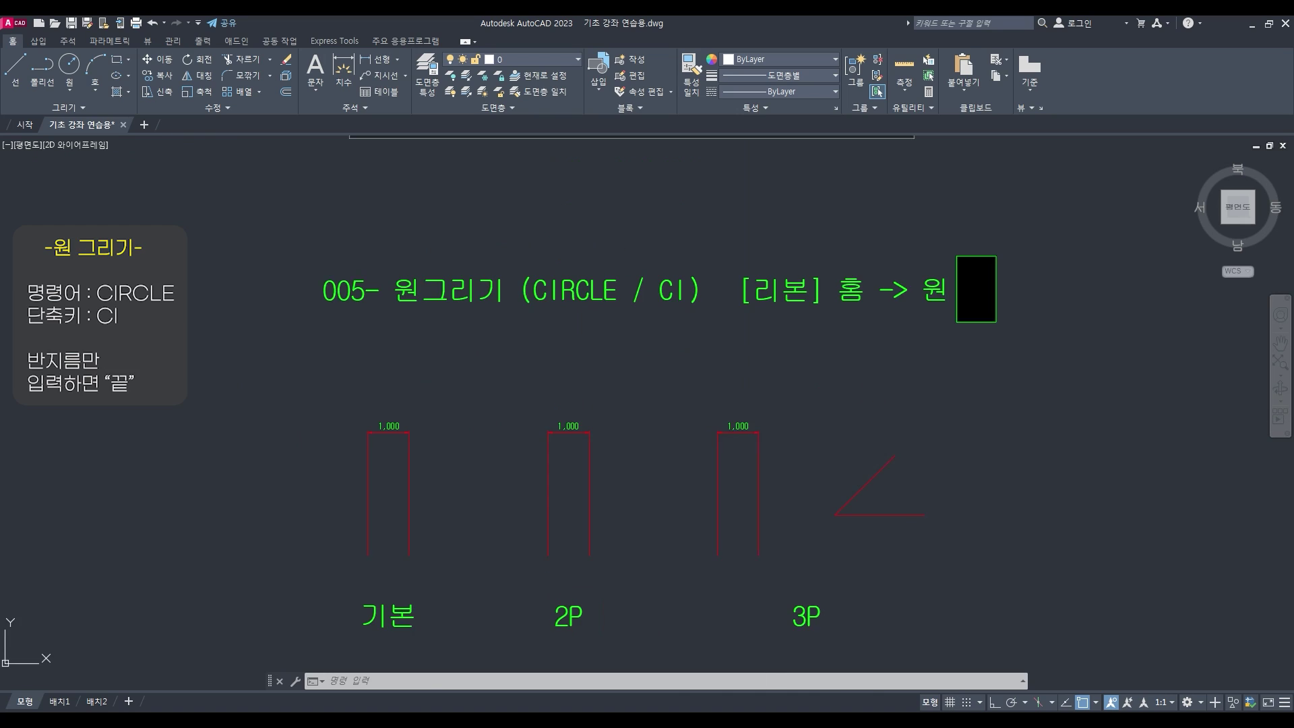
pyautogui.moveTo(541, 500); pyautogui.dragTo(539, 494, button='middle')
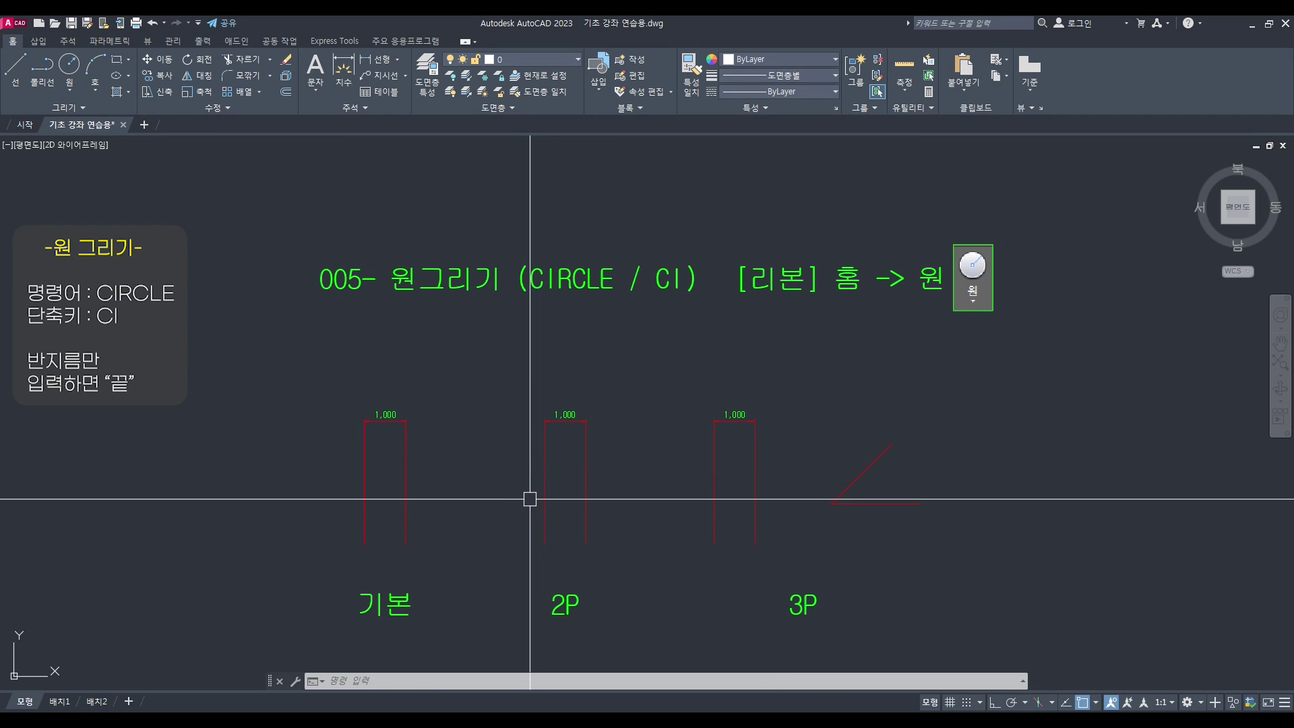
pyautogui.moveTo(471, 496); pyautogui.dragTo(503, 492, button='middle')
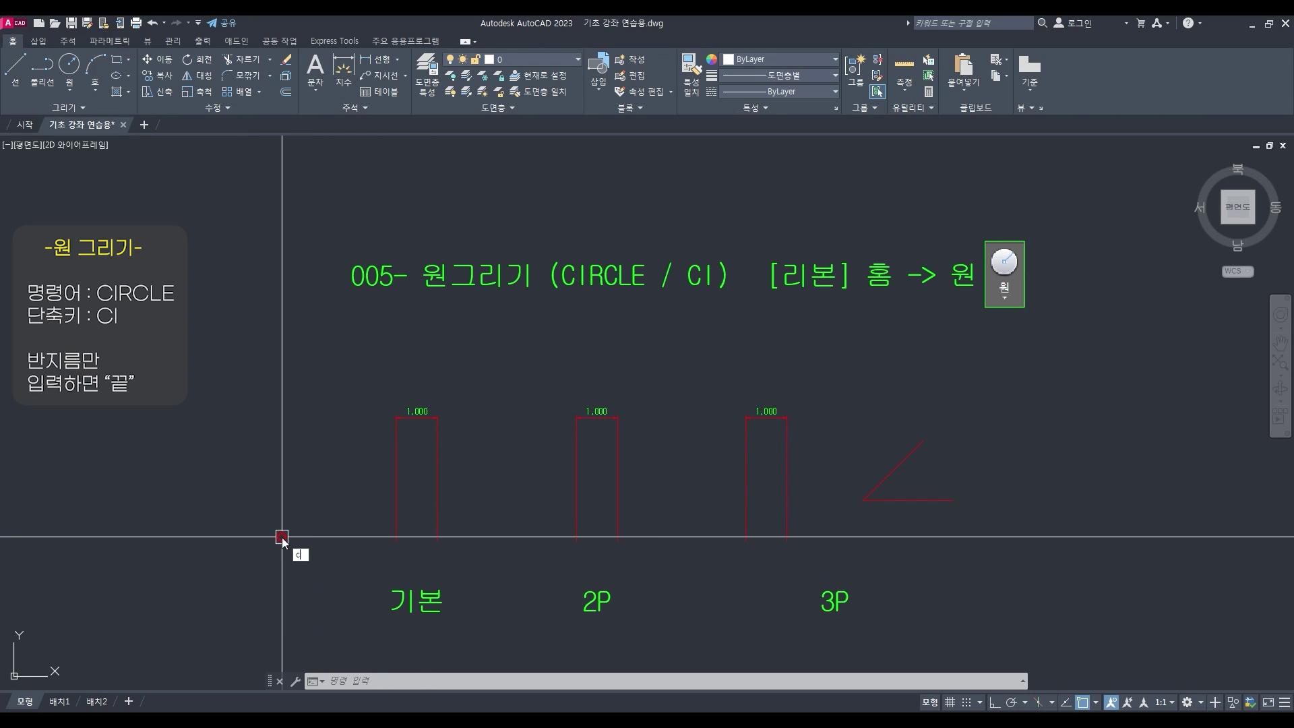
pyautogui.write('i')
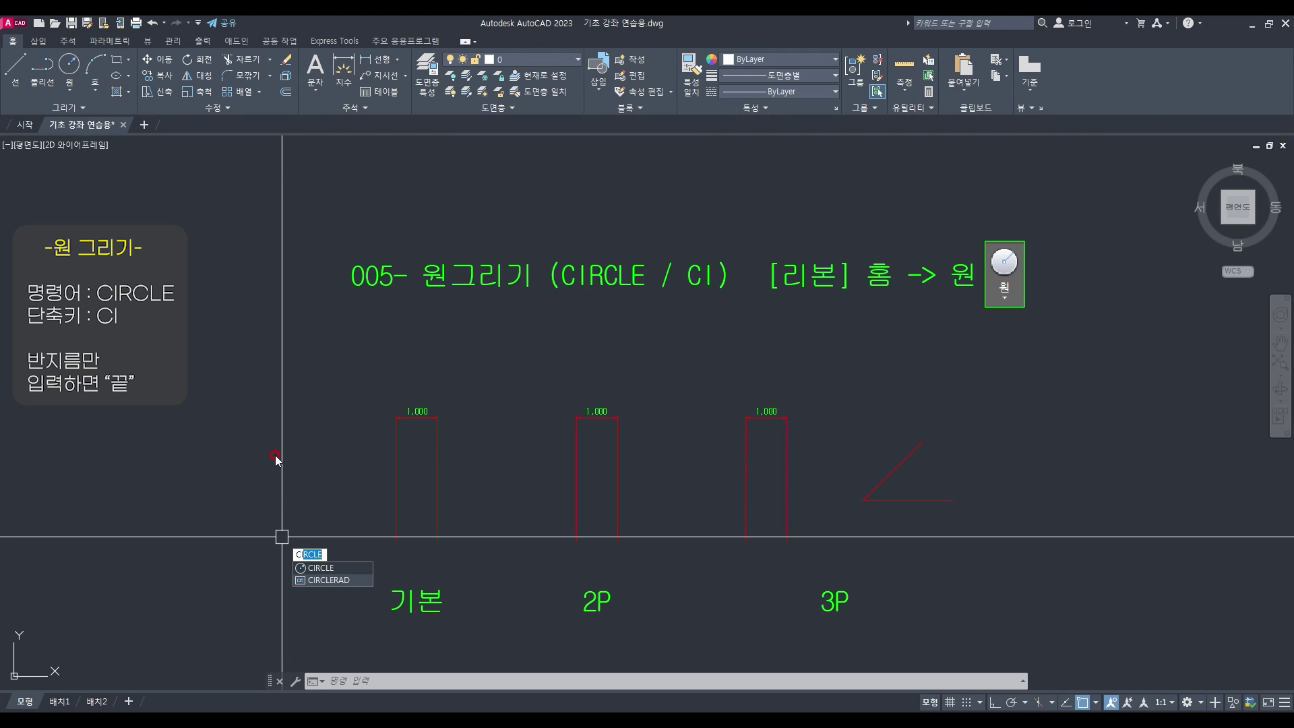
pyautogui.press('Return')
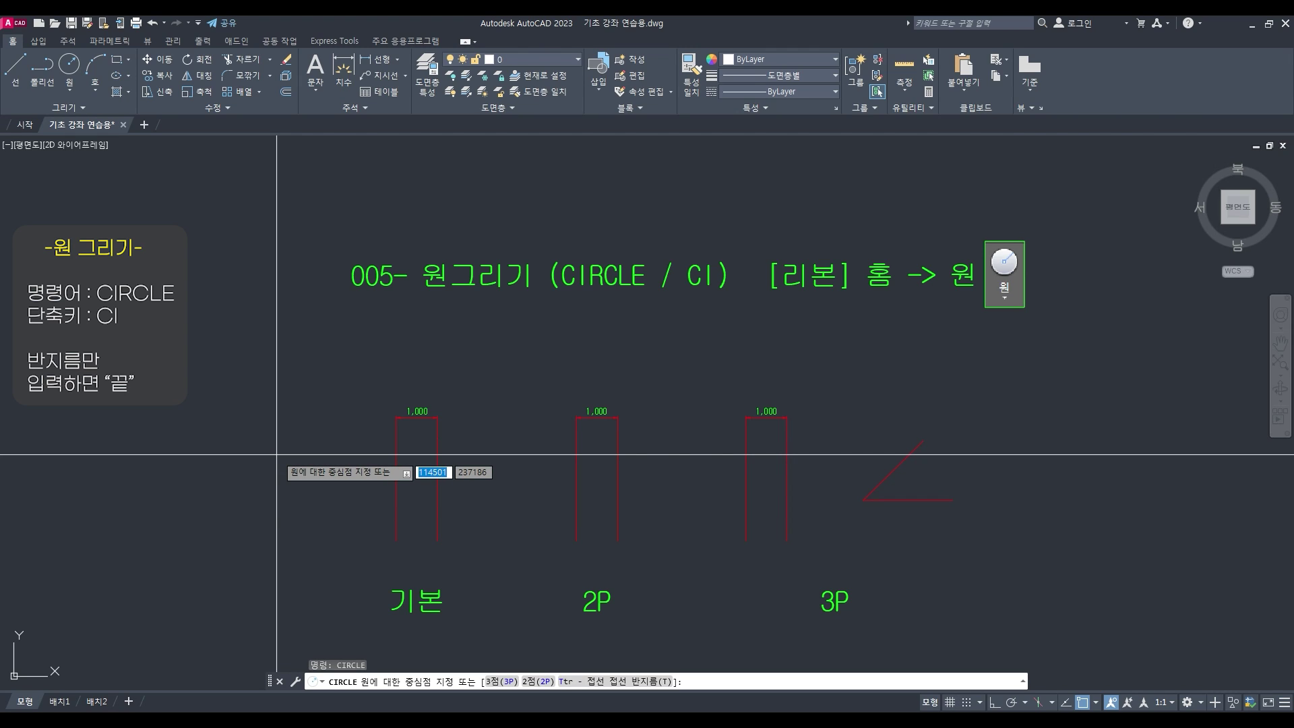
pyautogui.press('Escape')
# Draw a circle with radius 1000 at a free point beside the 기본 example in section 005
pyautogui.write('ci')
pyautogui.press('Return')
pyautogui.click(214, 507)
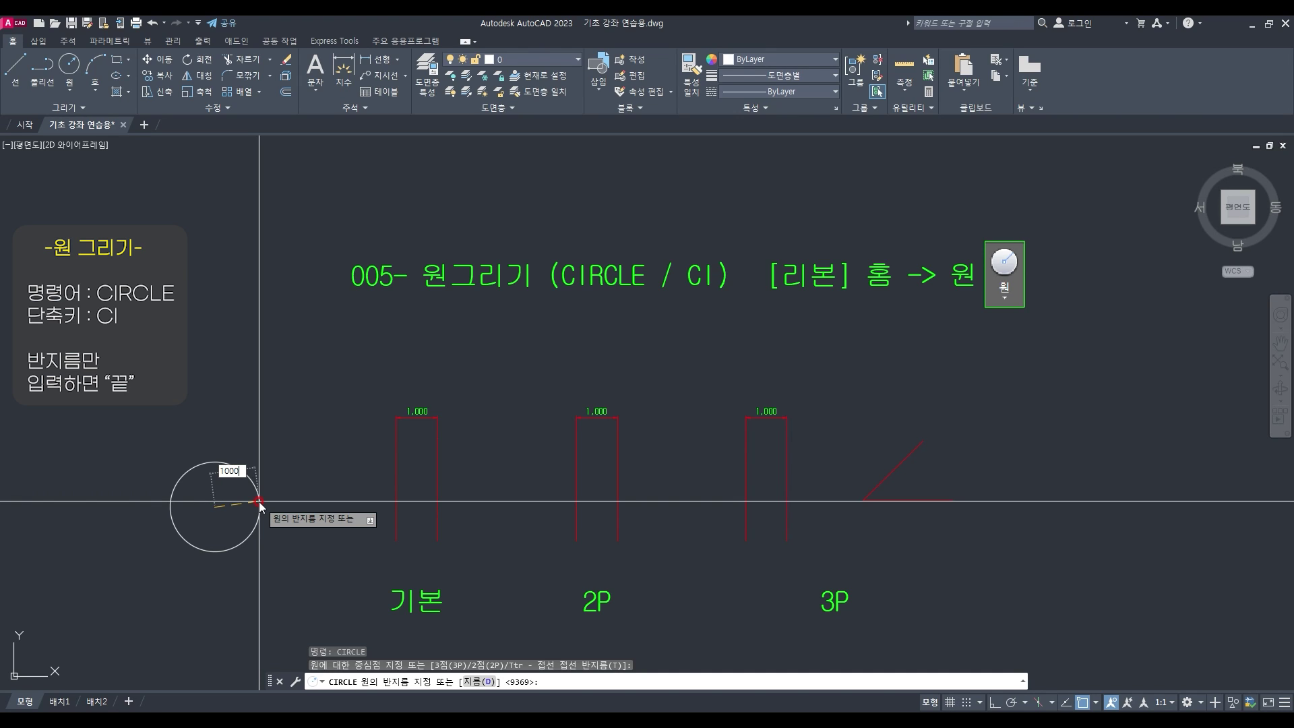
pyautogui.press('Return')
# Draw a circle centered on the lower end of the 기본 example's left line, with its radius reaching the right line
pyautogui.write('ci')
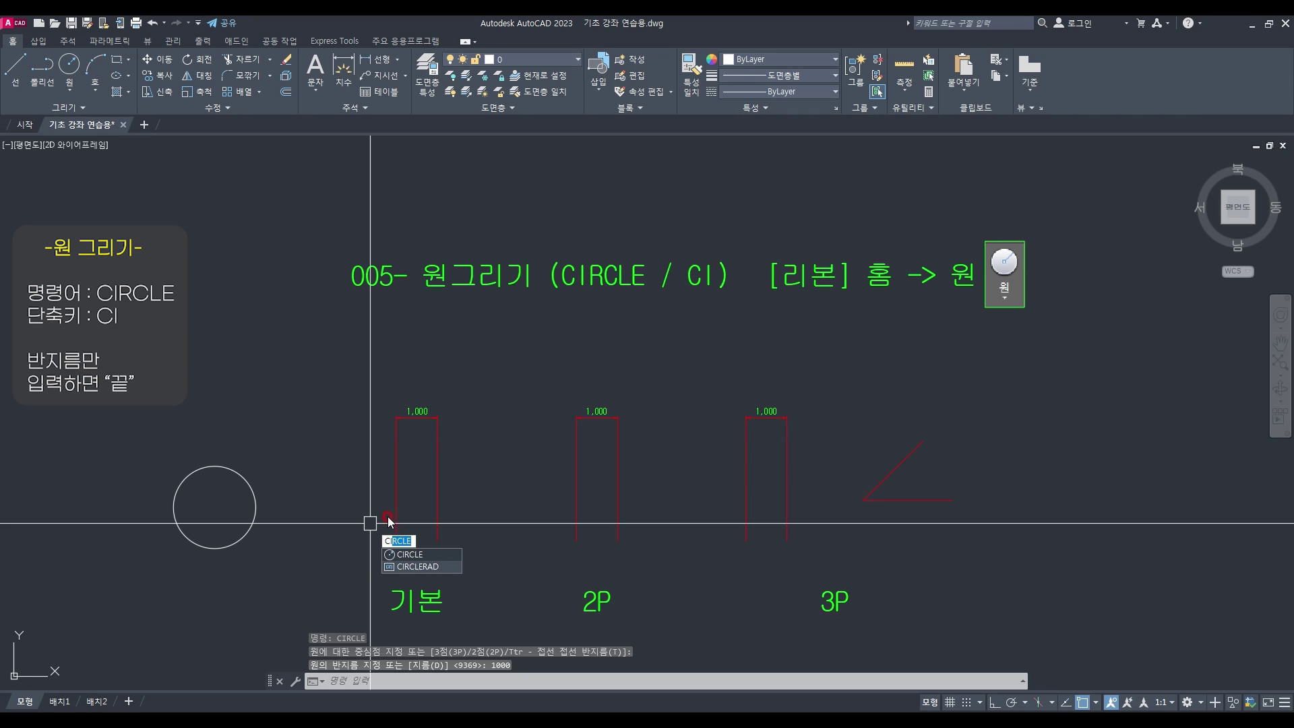
pyautogui.press('Return')
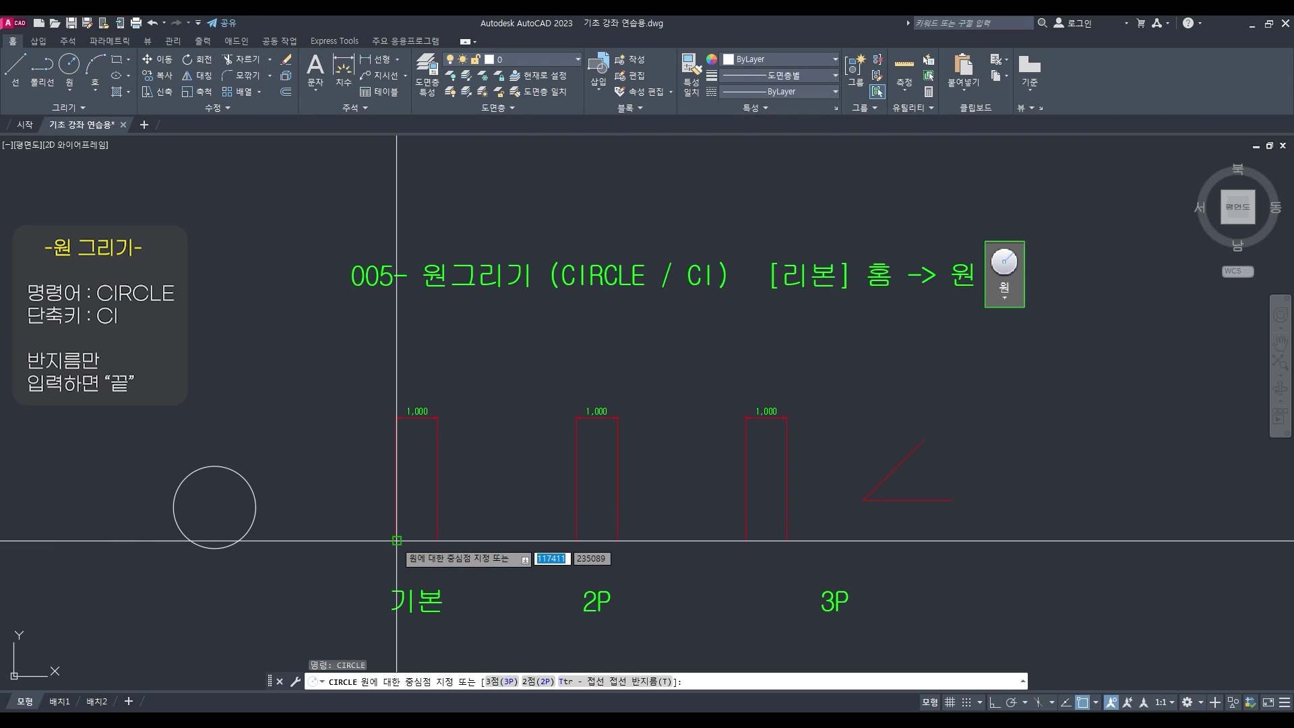
pyautogui.click(396, 540)
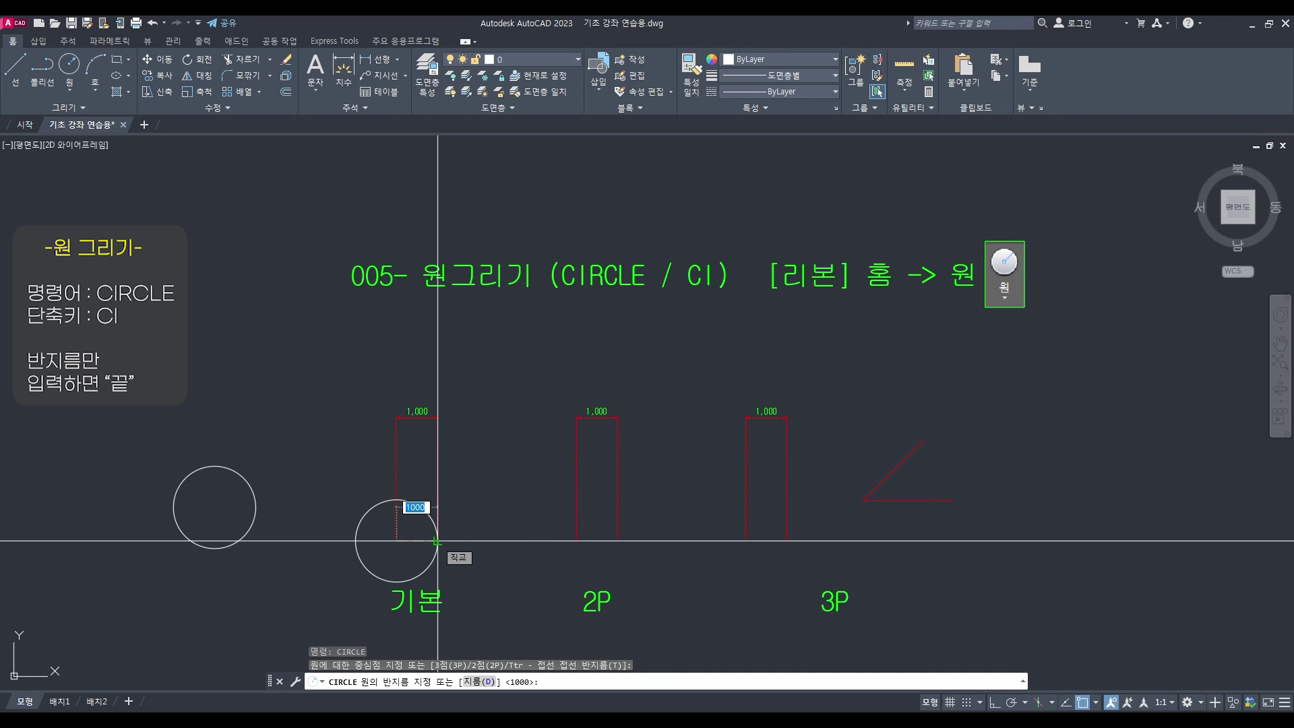
pyautogui.click(436, 541)
# Draw a circle with radius 1000 centered on the upper end of the 기본 example's left line
pyautogui.press('Return')
pyautogui.click(396, 438)
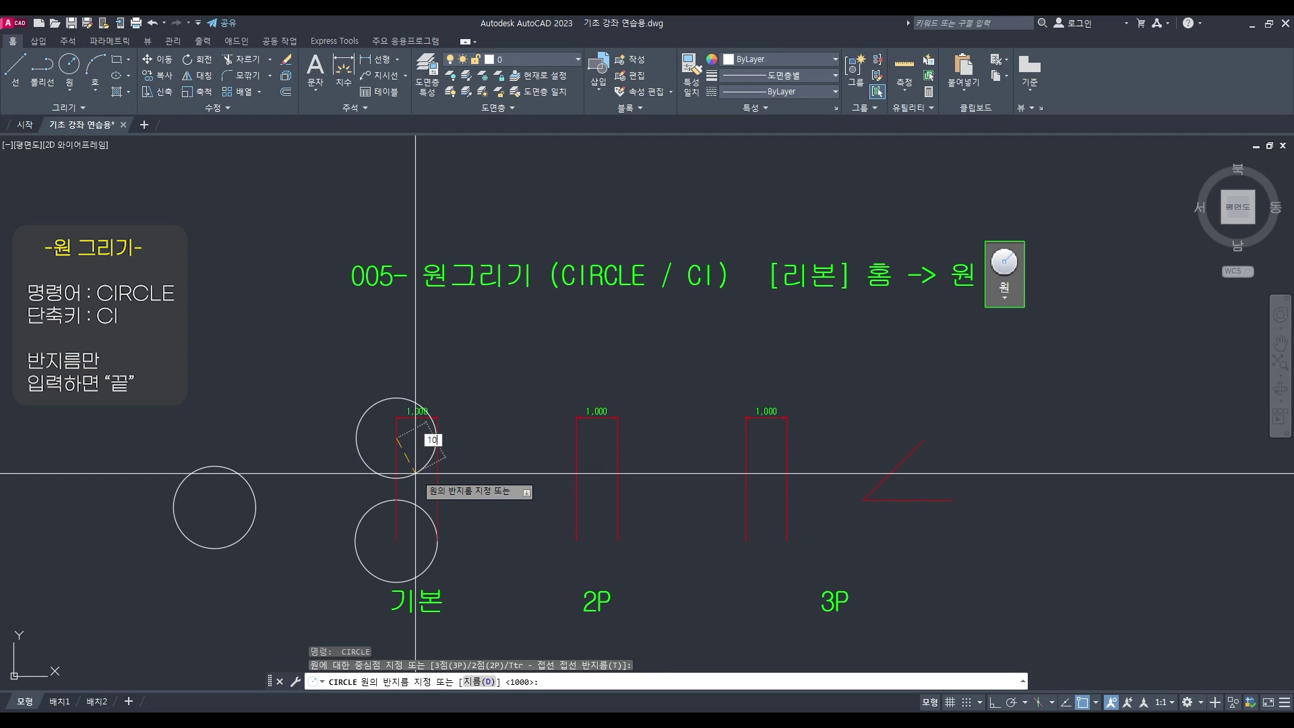
pyautogui.click(415, 474)
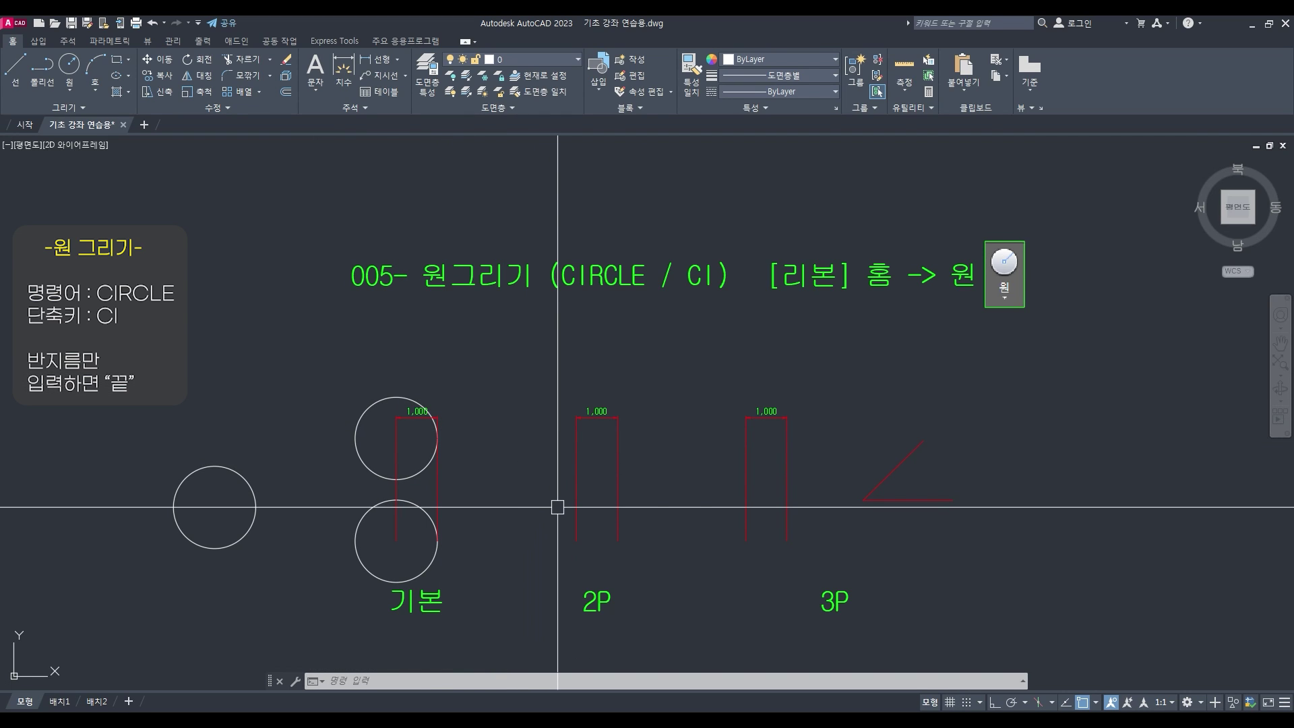
# Draw a two-point (2P) circle between the lower ends of the two vertical lines in the 2P example
pyautogui.press('Return')
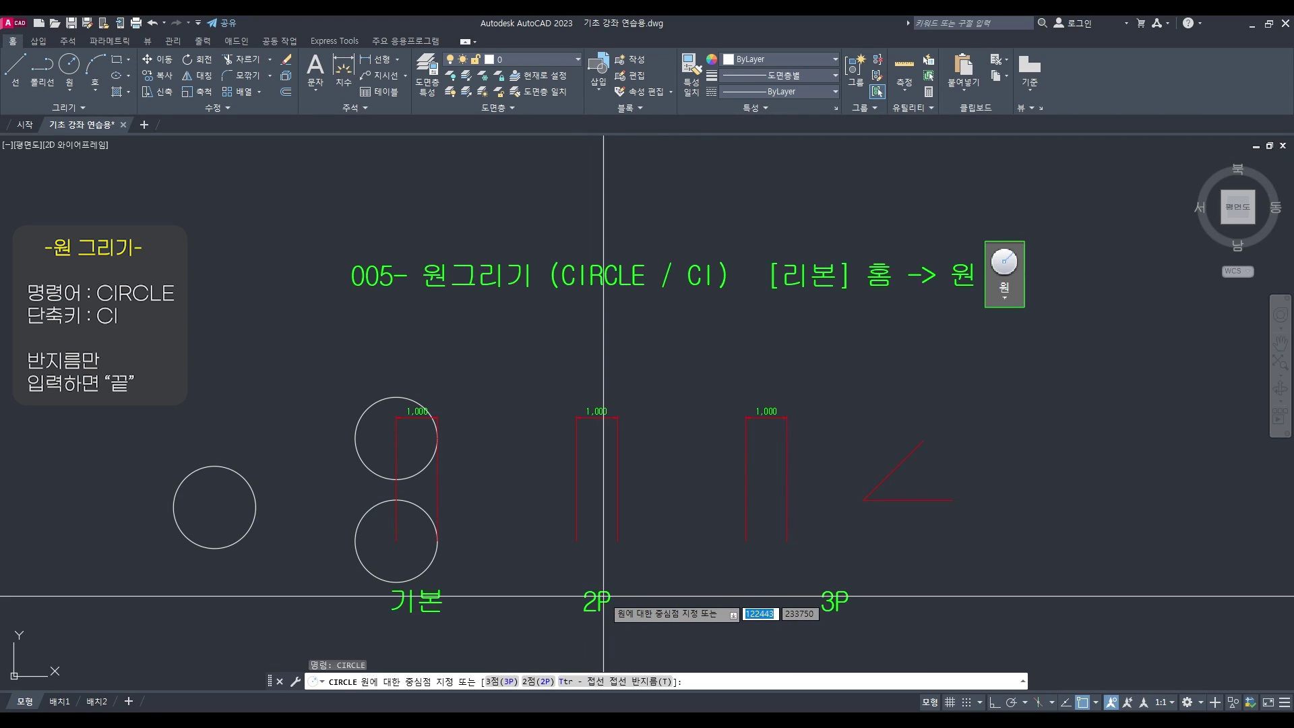
pyautogui.click(523, 683)
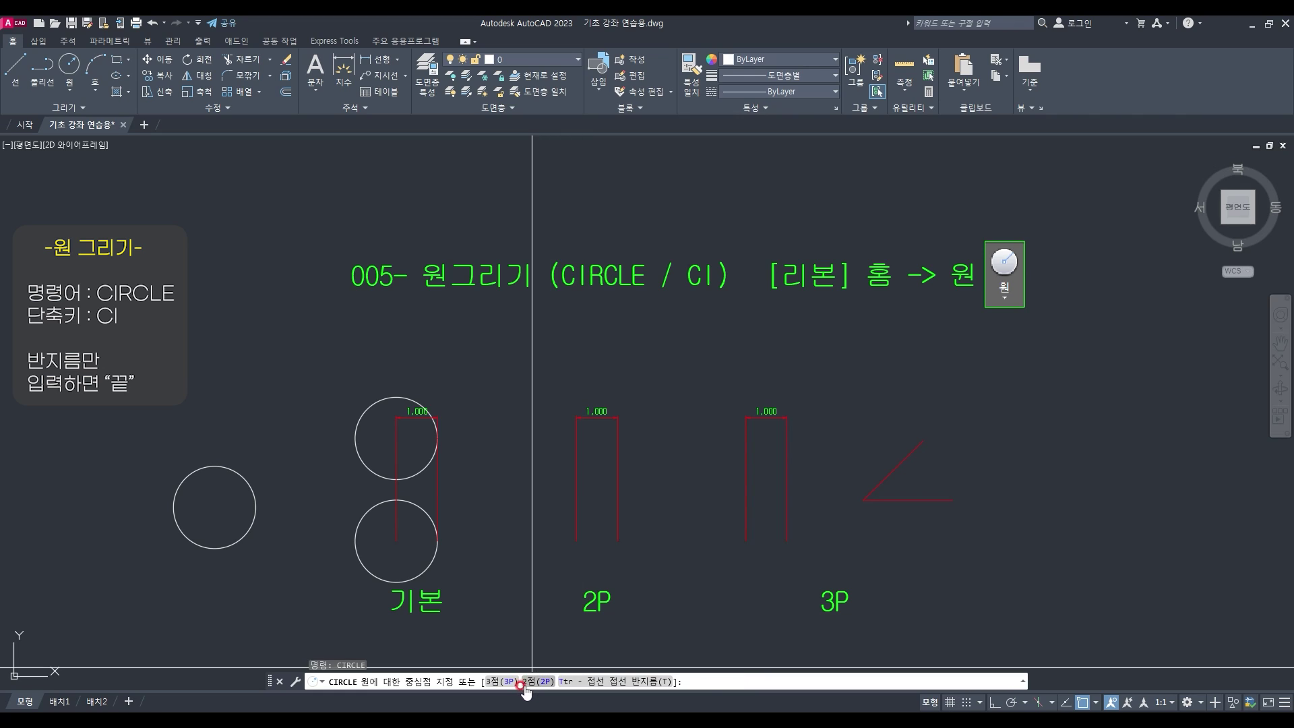
pyautogui.write('w')
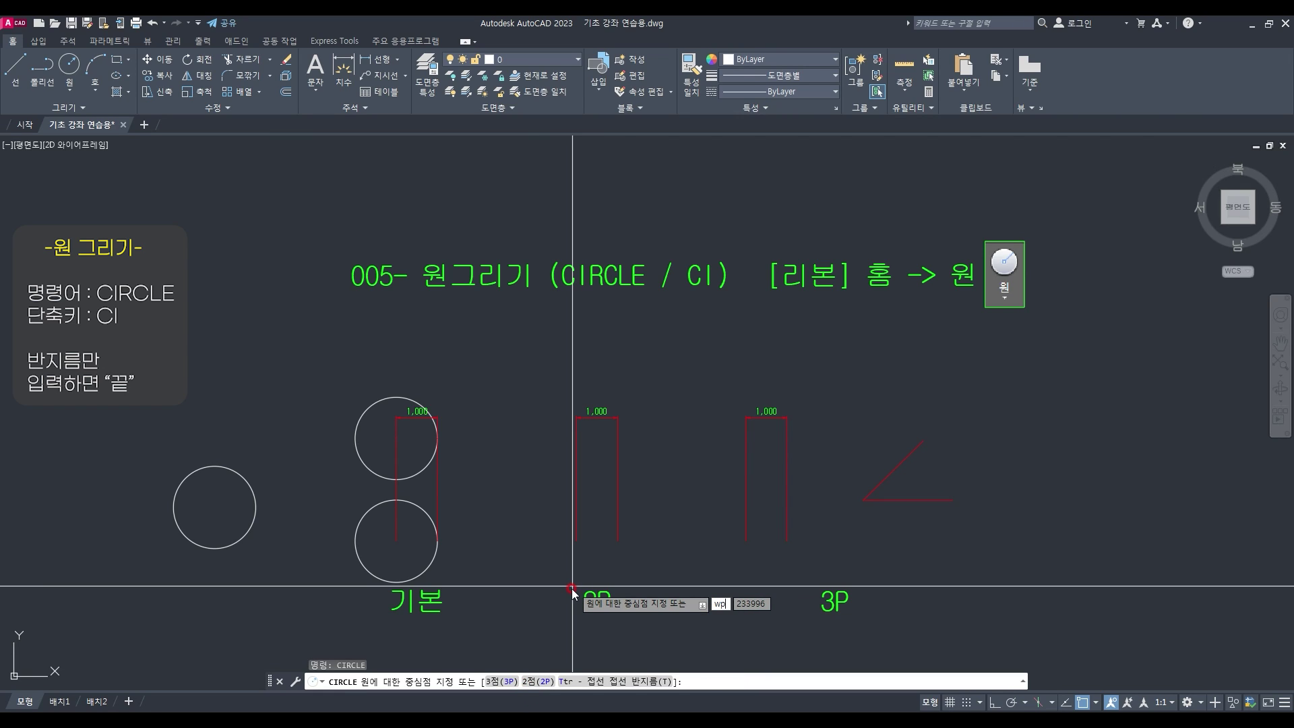
pyautogui.write('p')
pyautogui.press('BackSpace')
pyautogui.press('BackSpace')
pyautogui.click(529, 682)
pyautogui.click(577, 540)
pyautogui.click(617, 537)
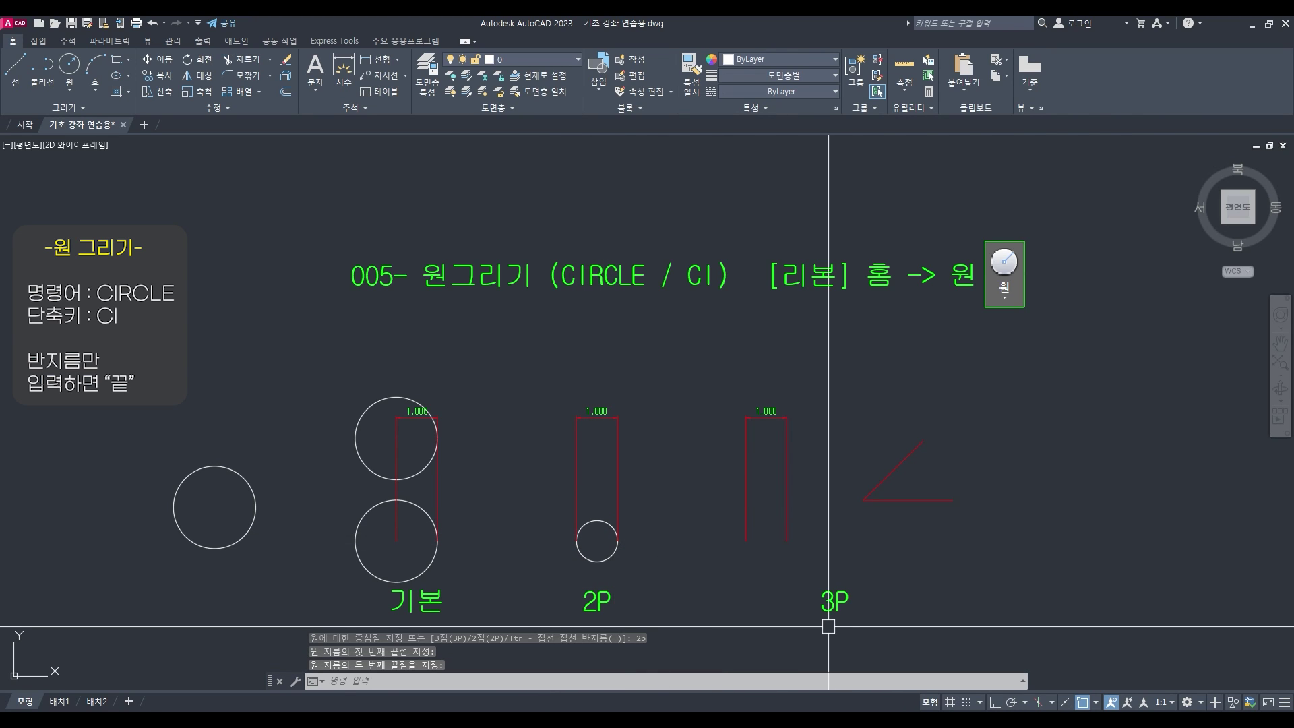
pyautogui.press('space')
pyautogui.click(582, 500)
pyautogui.press('Escape')
# Draw a second two-point (2P) circle between the midpoints of the two vertical lines in the 2P example
pyautogui.write('ci')
pyautogui.press('space')
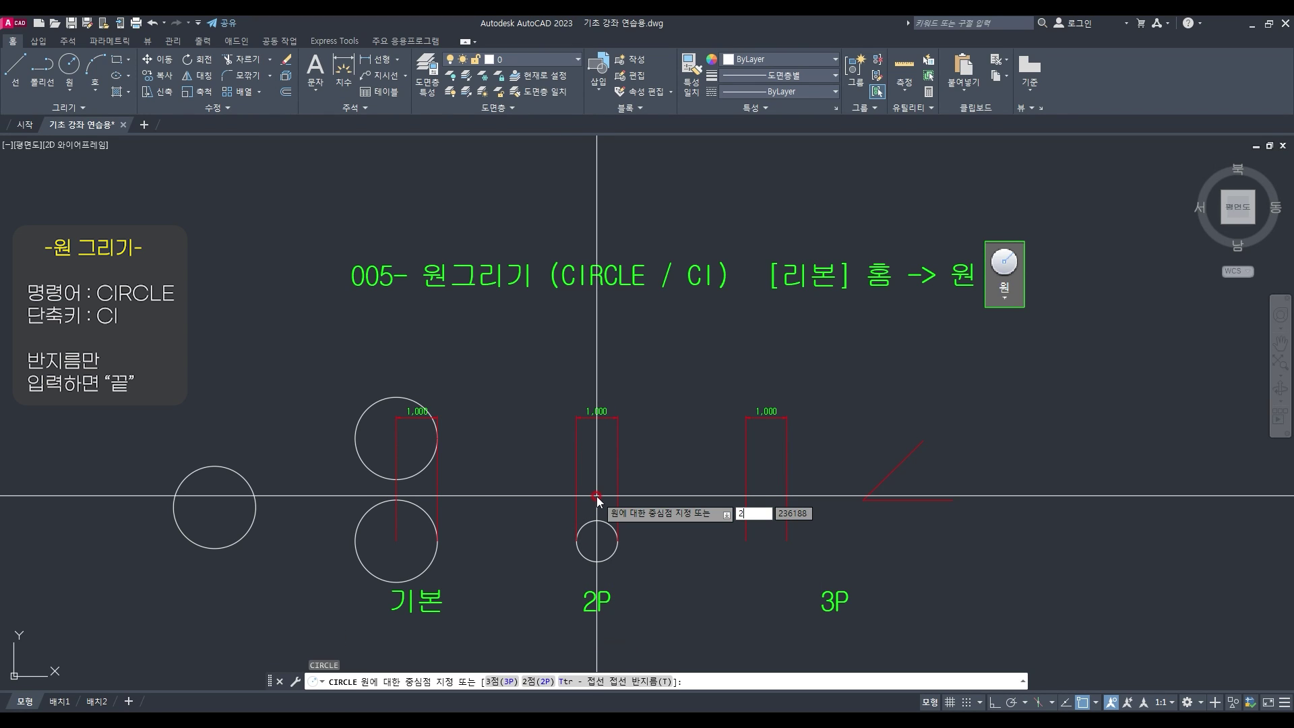
pyautogui.write('2p')
pyautogui.press('space')
pyautogui.click(576, 484)
pyautogui.click(612, 490)
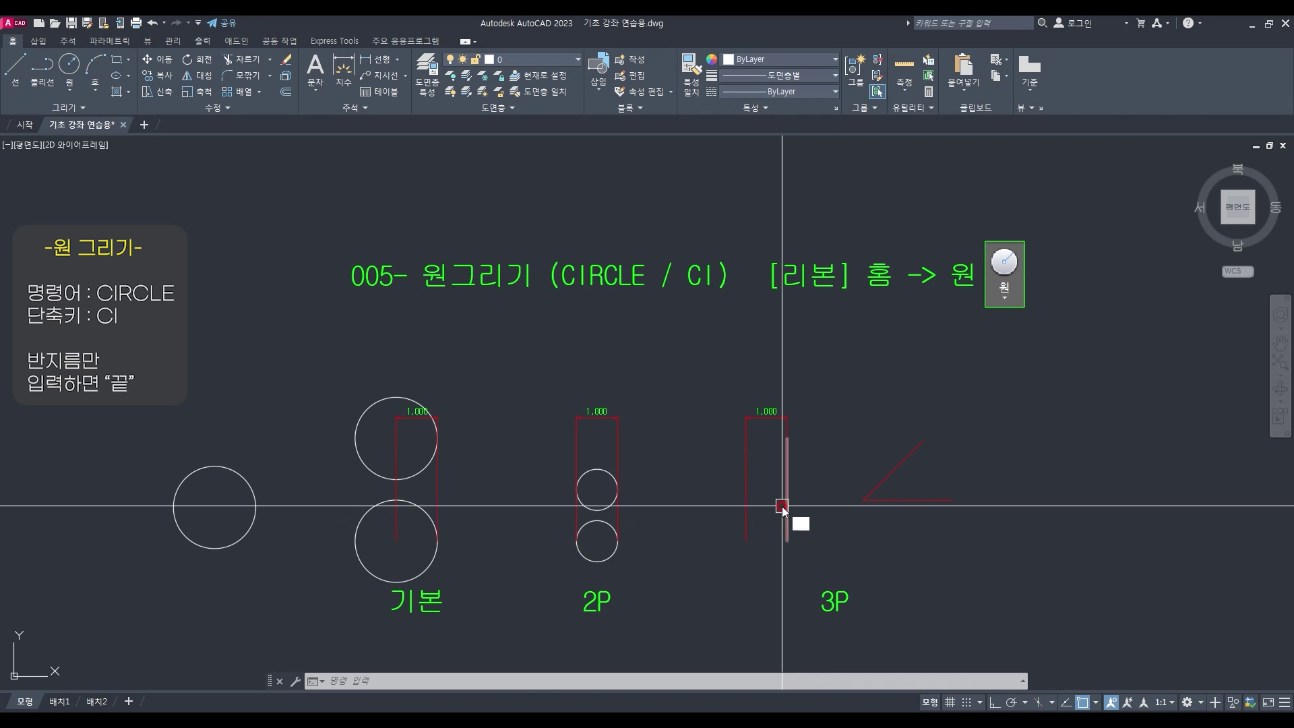
# Draw a three-point (3P) circle through both vertical lines' midpoints and the left line's lower end in the 3P example
pyautogui.write('C')
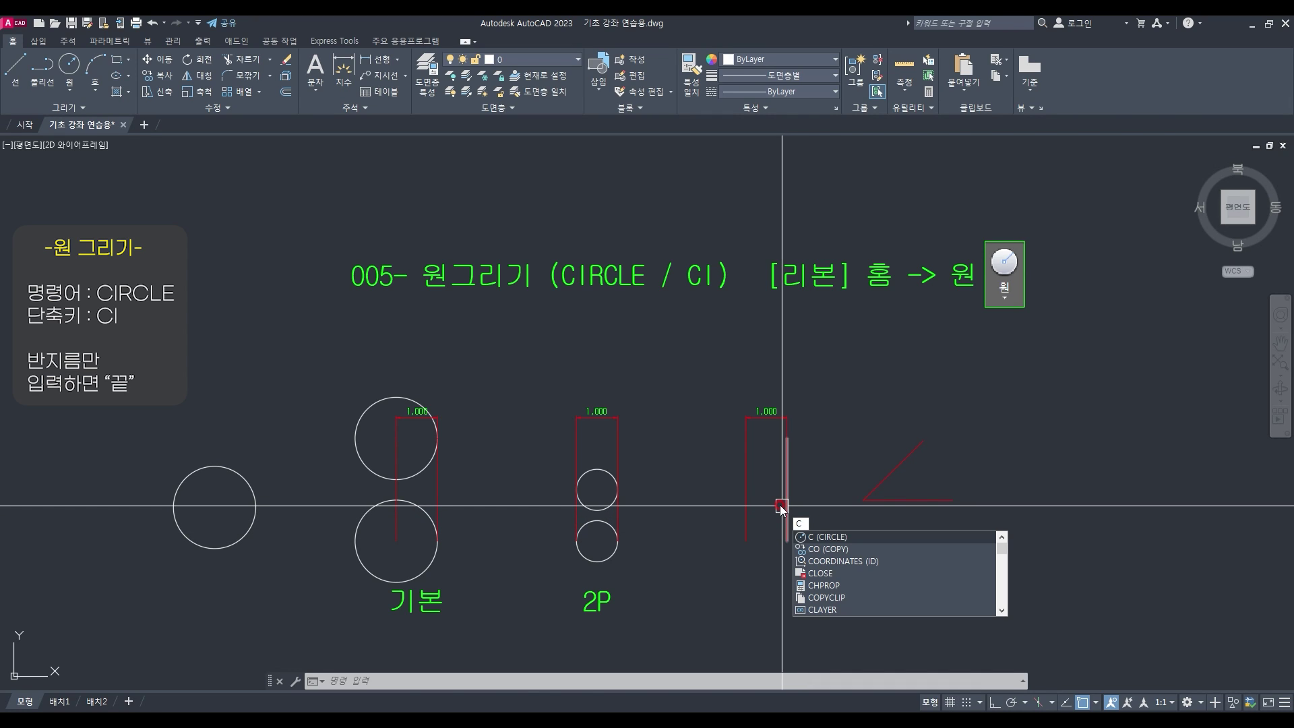
pyautogui.press('Return')
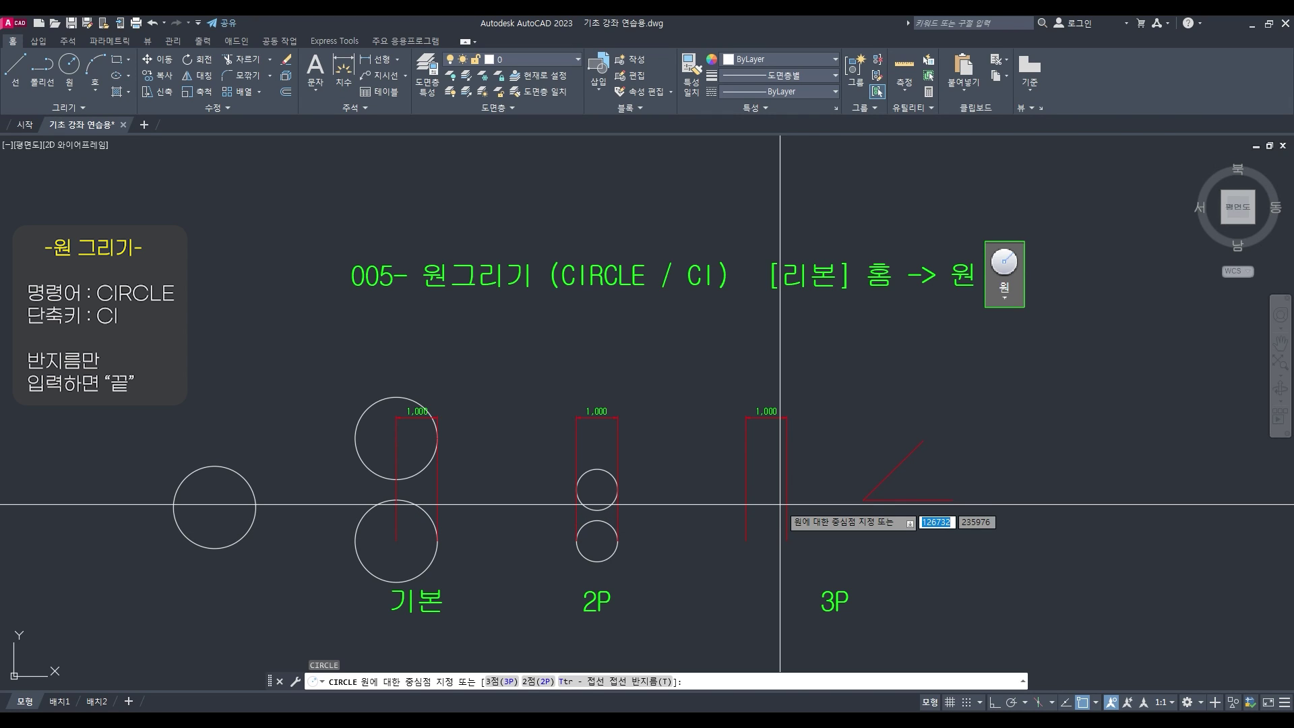
pyautogui.click(505, 682)
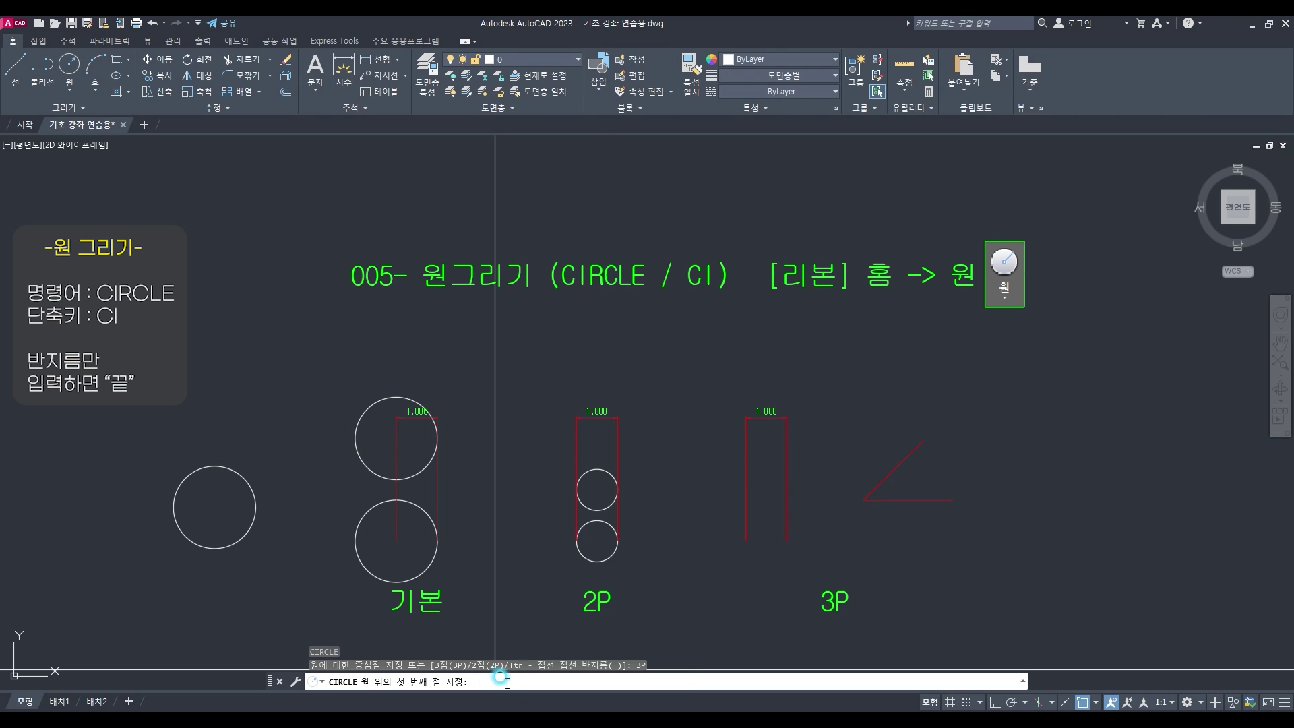
pyautogui.click(787, 489)
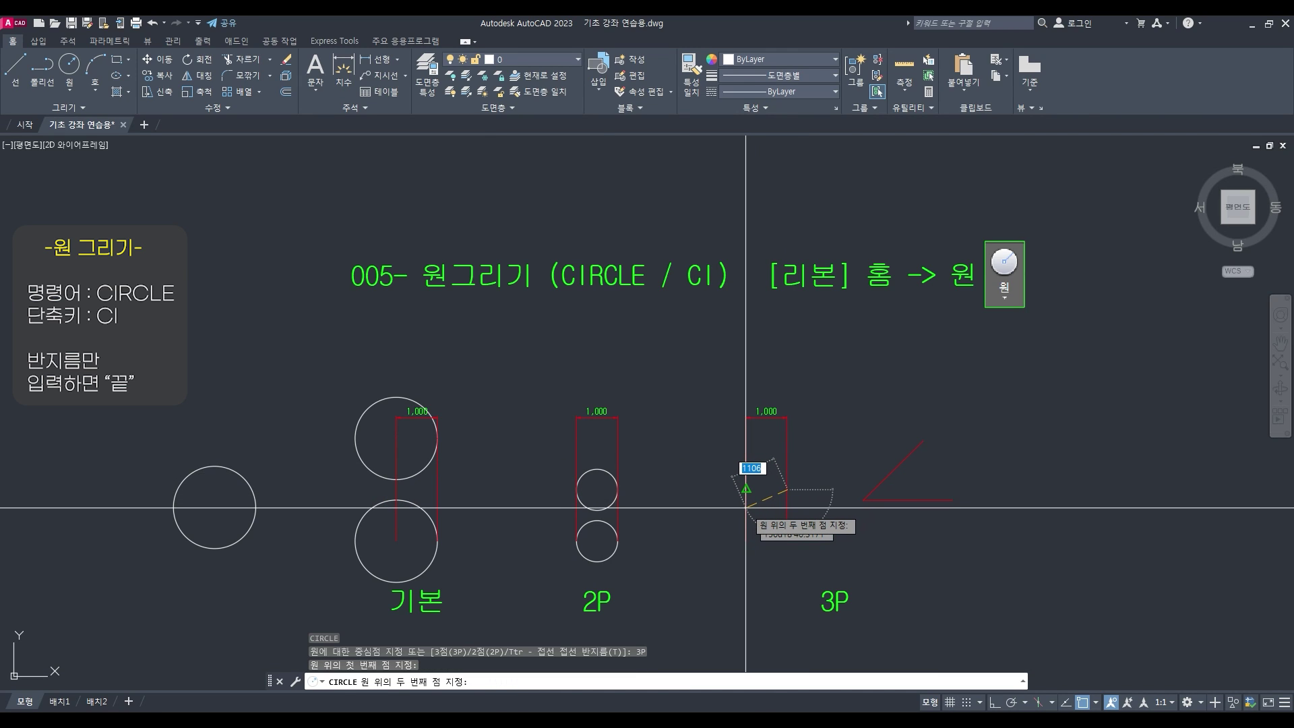
pyautogui.click(745, 489)
pyautogui.click(748, 542)
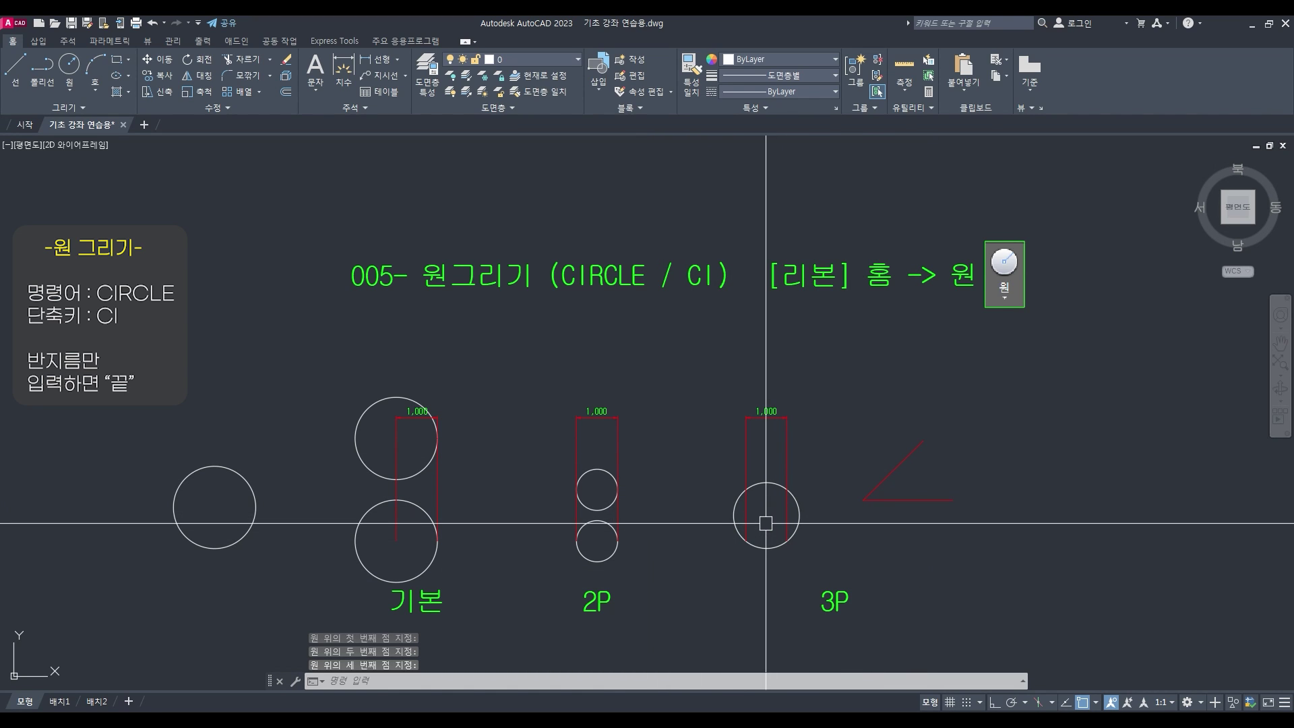
# Draw a three-point (3P) circle through the sloped line's upper end, the vertex and the horizontal line's right end of the angle in the 3P example
pyautogui.press('space')
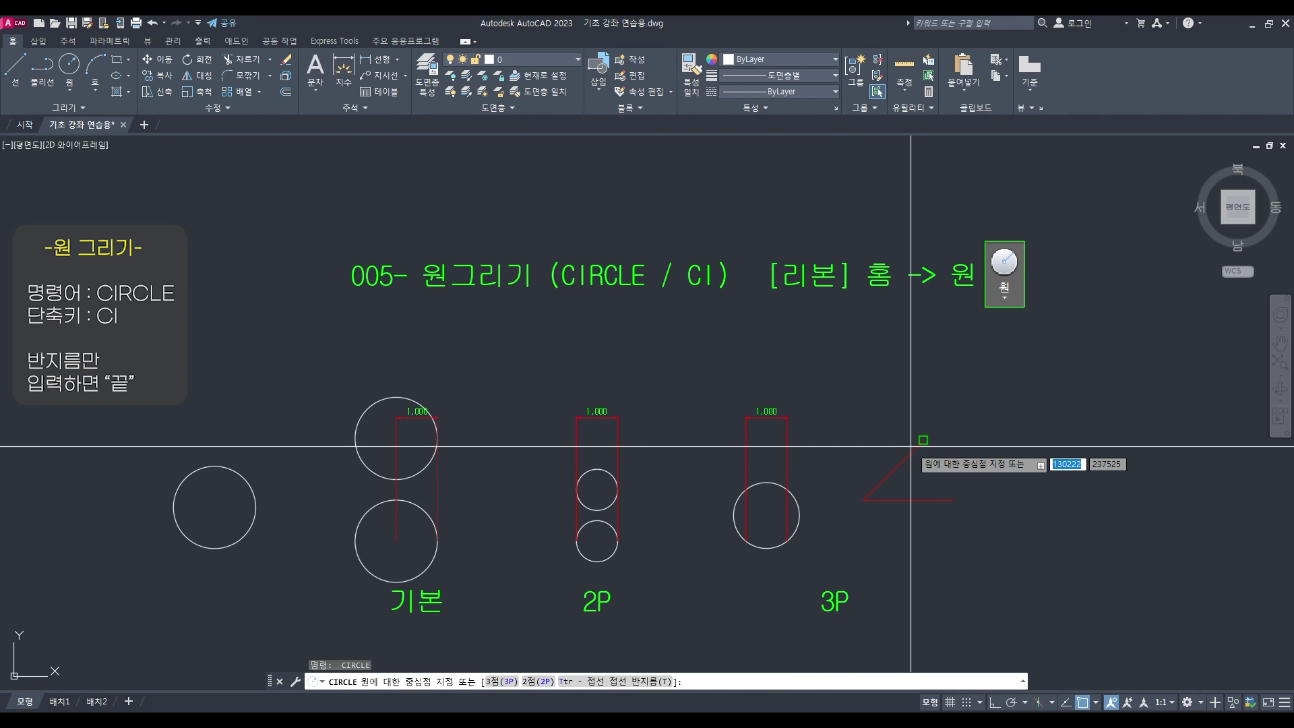
pyautogui.click(499, 681)
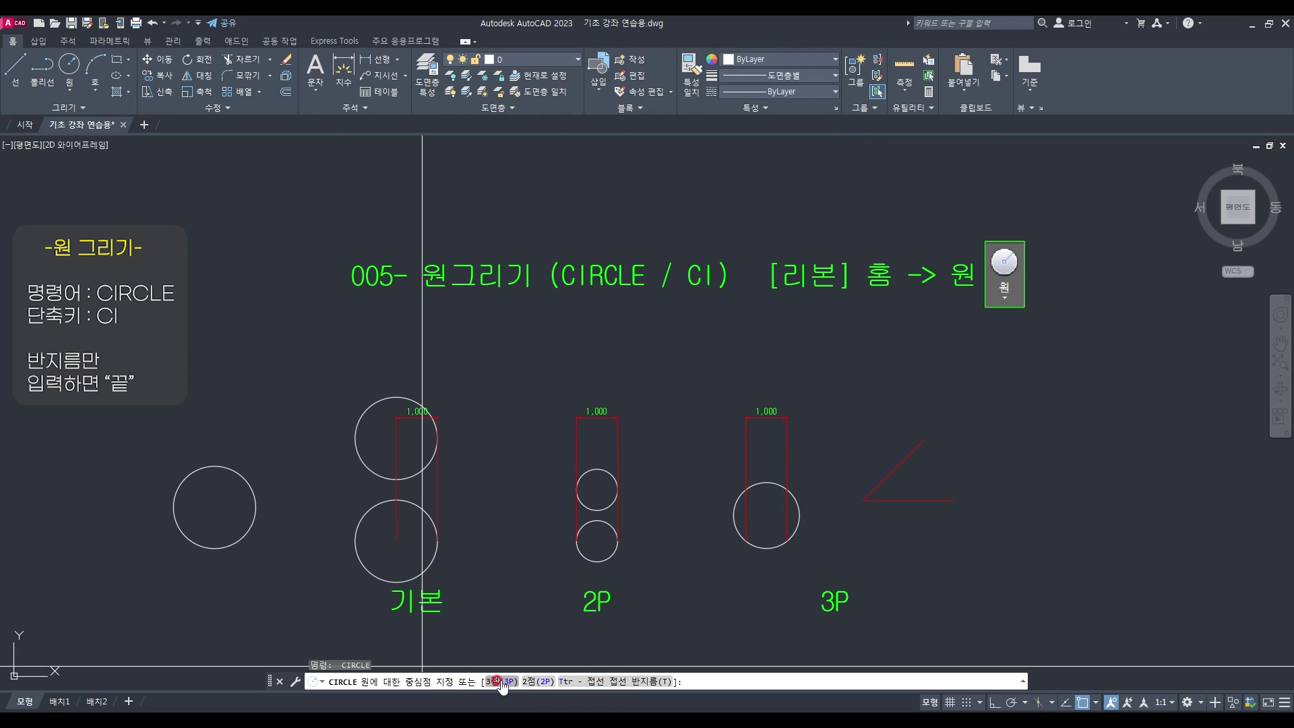
pyautogui.click(923, 441)
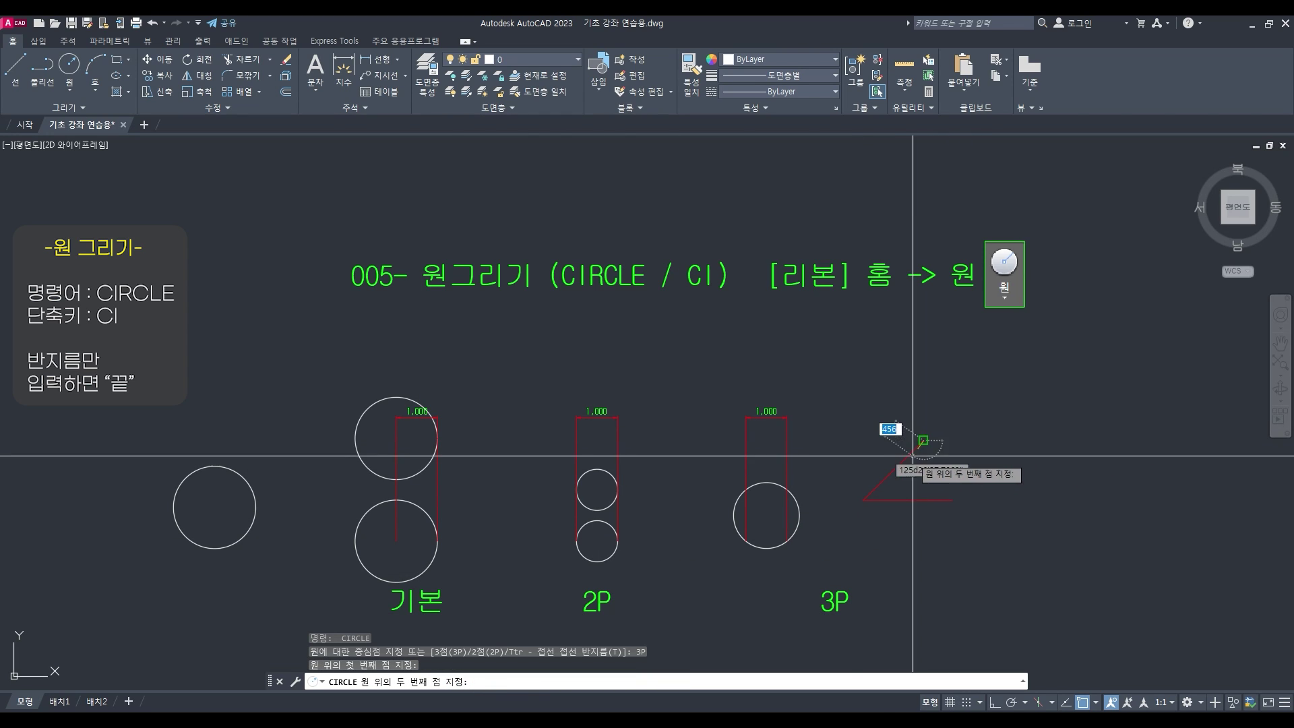
pyautogui.click(863, 500)
pyautogui.click(952, 500)
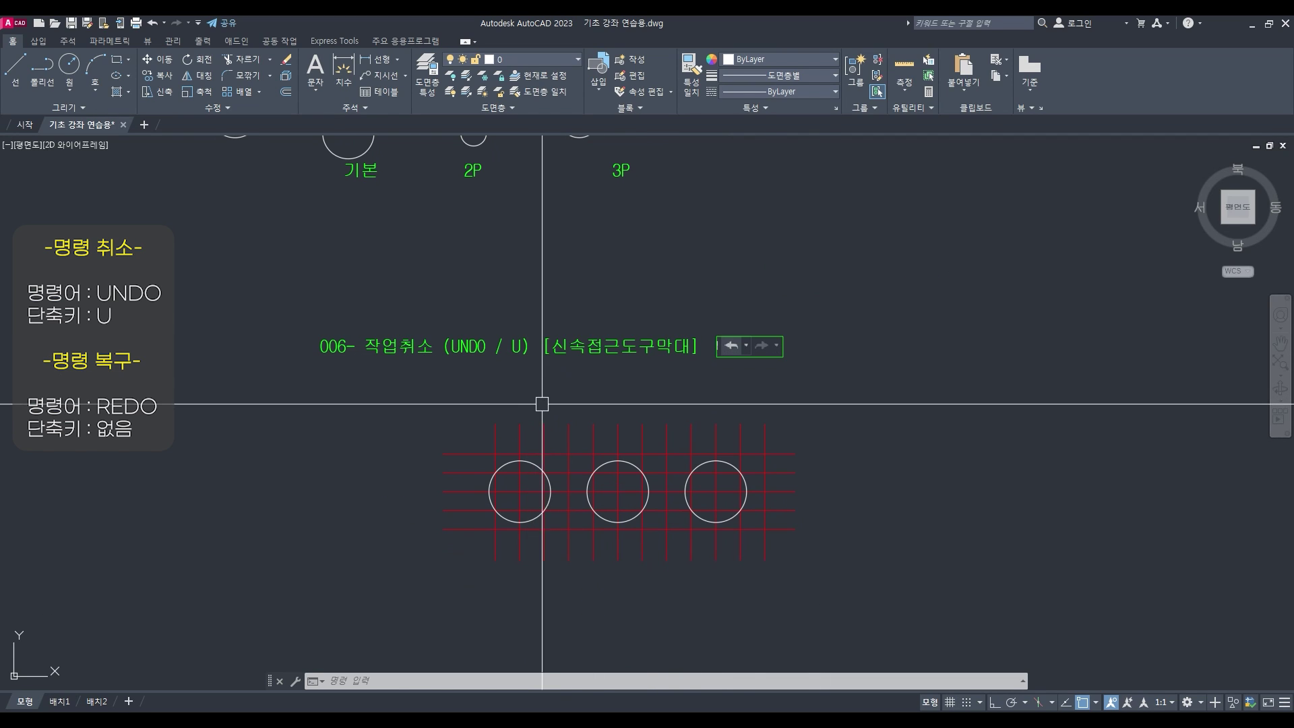
# Draw three separate long practice lines crossing the space above the three circles in the 006 UNDO section
pyautogui.scroll(2, 542, 404)
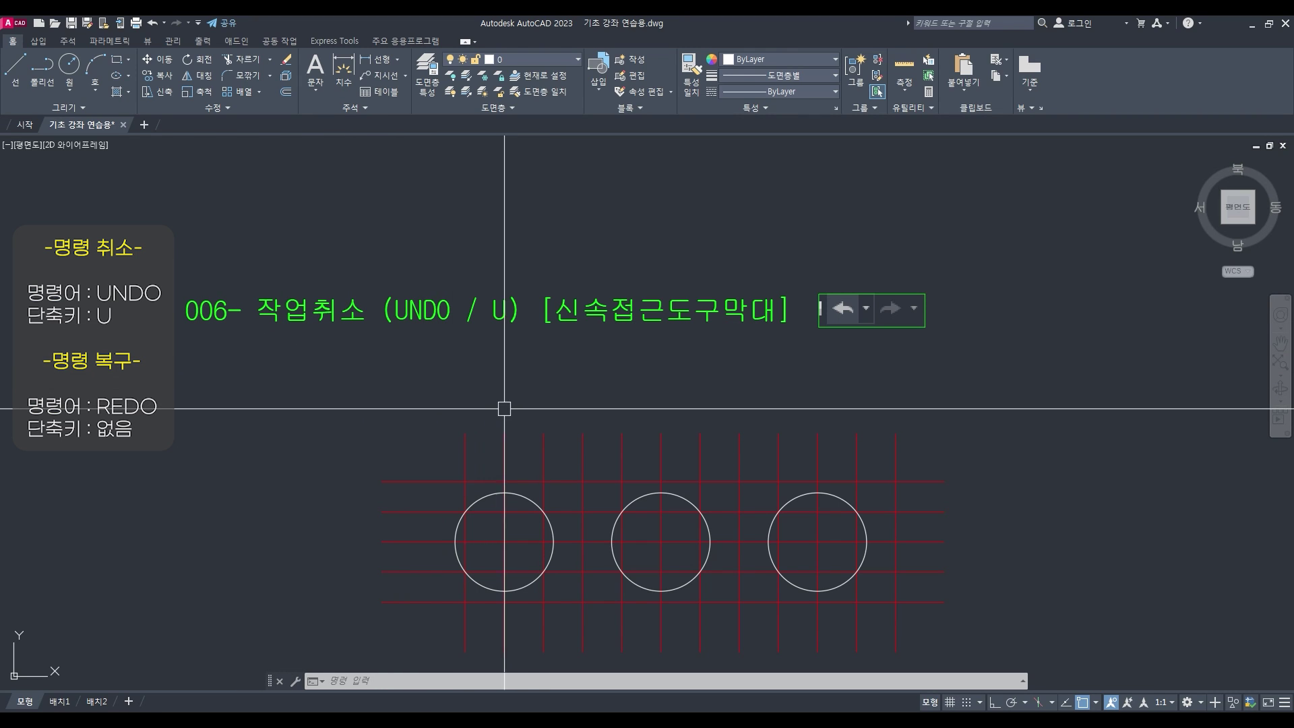
pyautogui.write('l')
pyautogui.press('Return')
pyautogui.click(410, 401)
pyautogui.click(965, 397)
pyautogui.press('Return')
pyautogui.press('Return')
pyautogui.click(684, 352)
pyautogui.click(1040, 477)
pyautogui.press('Return')
pyautogui.press('Return')
pyautogui.click(306, 452)
pyautogui.click(1096, 404)
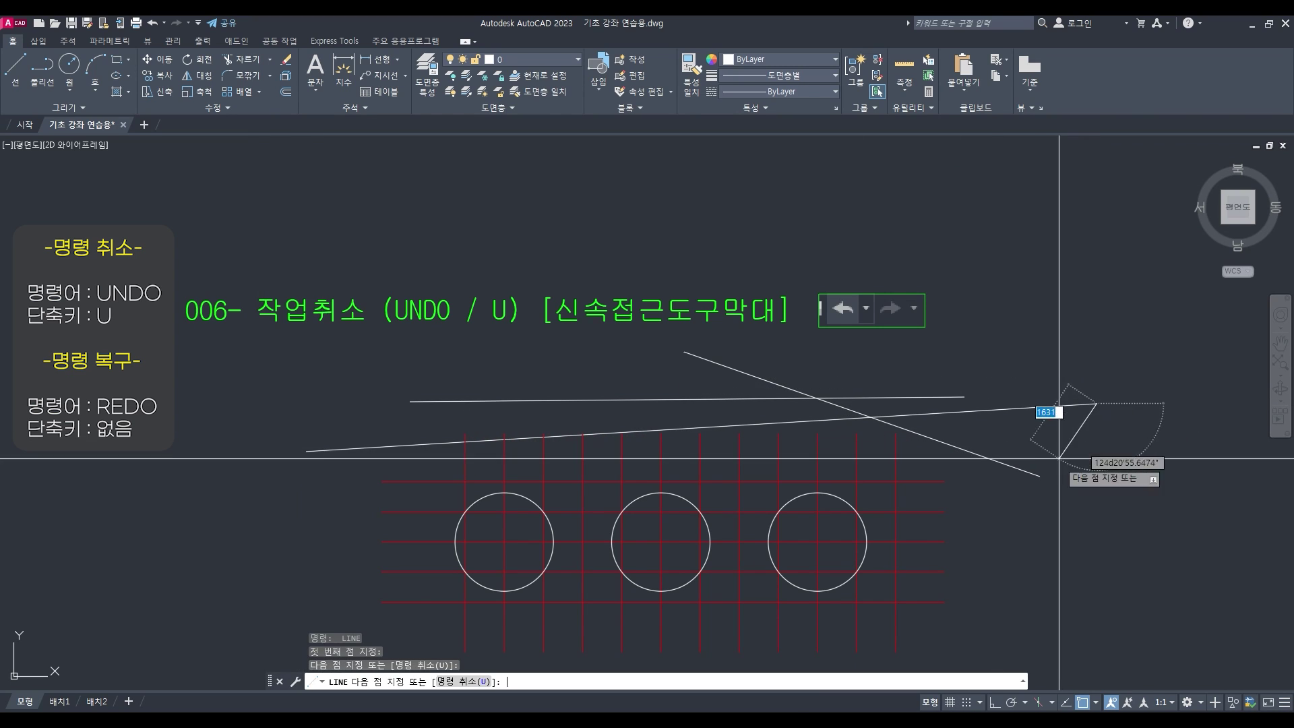
pyautogui.press('Return')
pyautogui.press('Escape')
pyautogui.press('Escape')
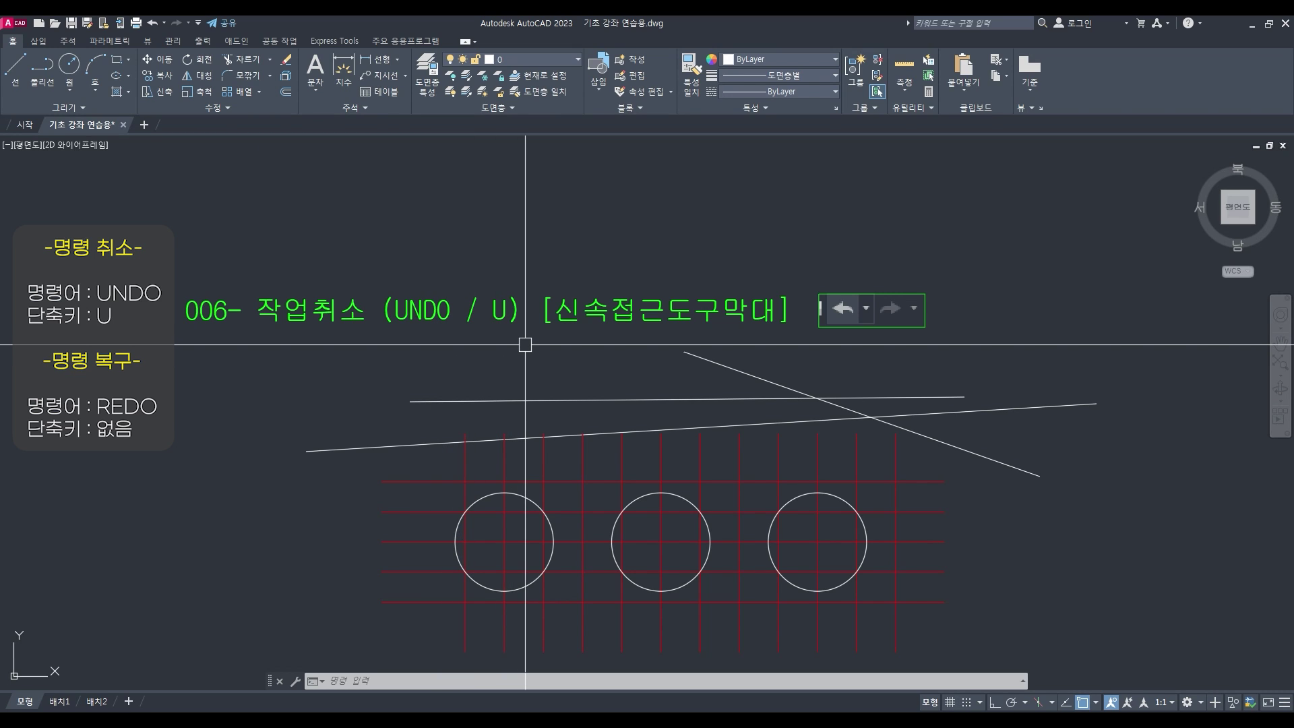
# Undo the three practice lines, the view changes and the last three-point circle with the U command
pyautogui.write('U')
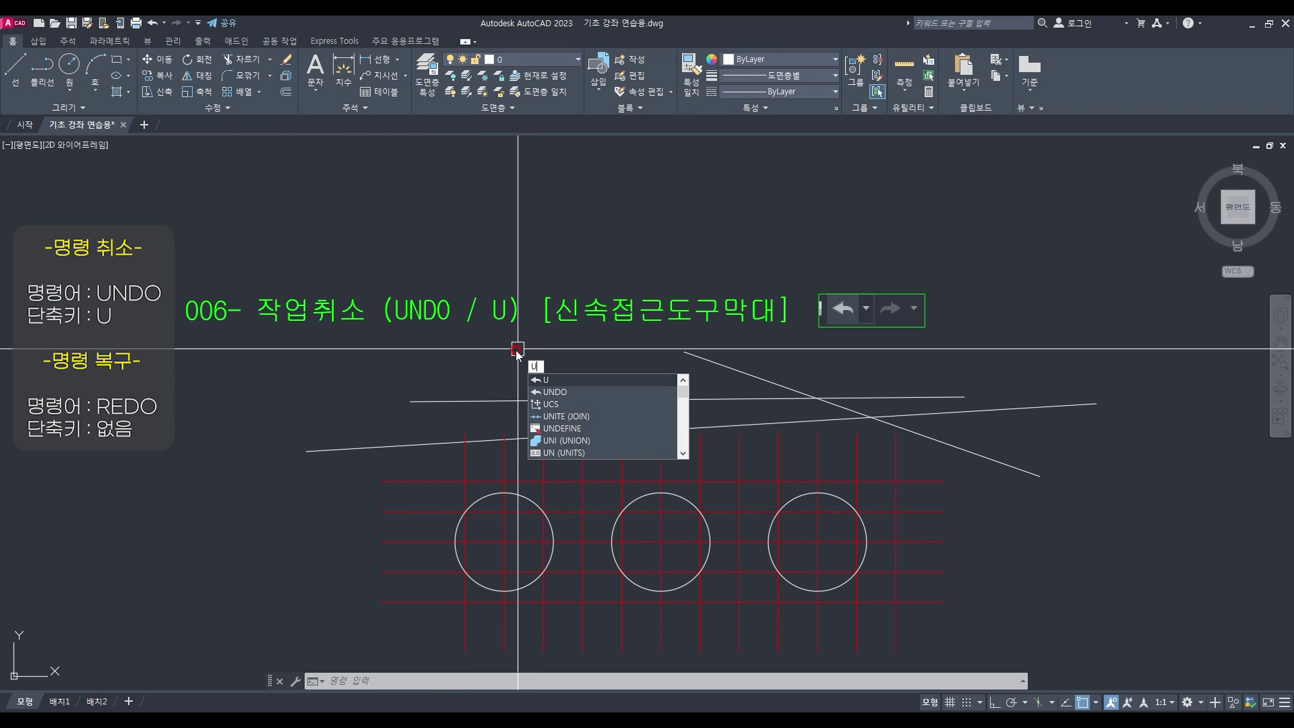
pyautogui.press('Return')
pyautogui.press('Return')
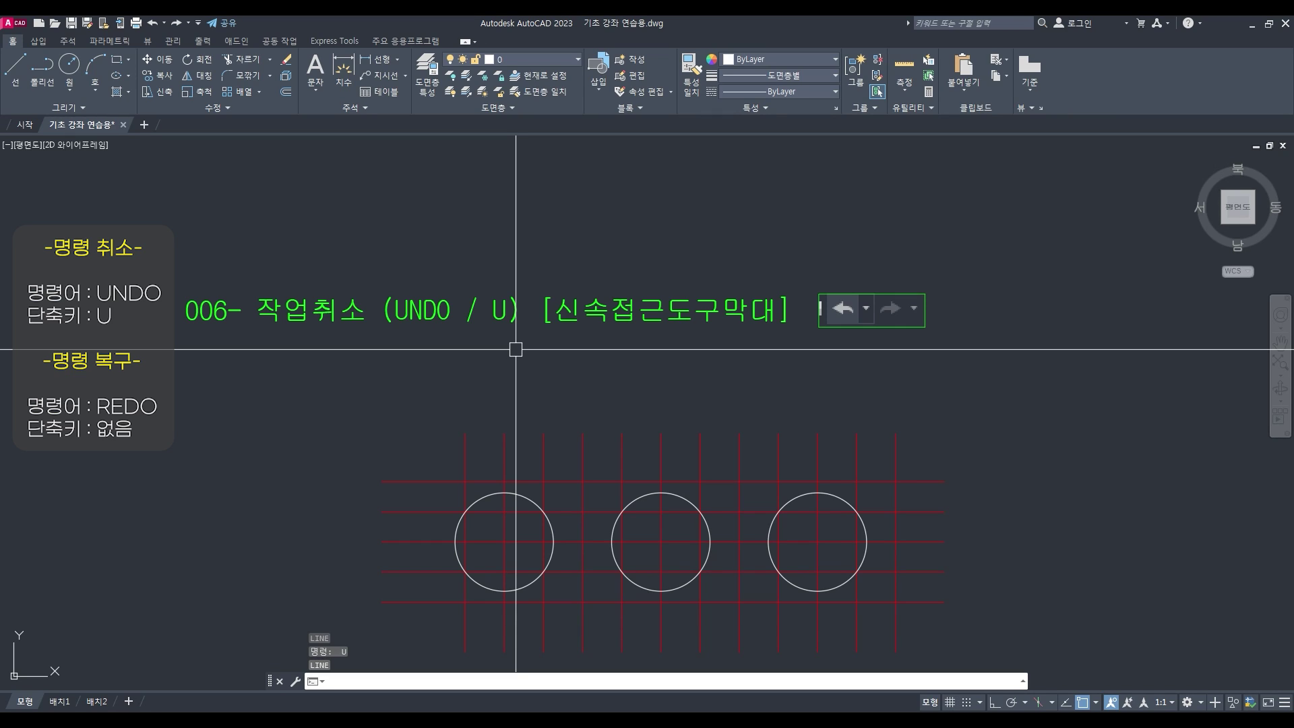
pyautogui.write('u')
pyautogui.press('Return')
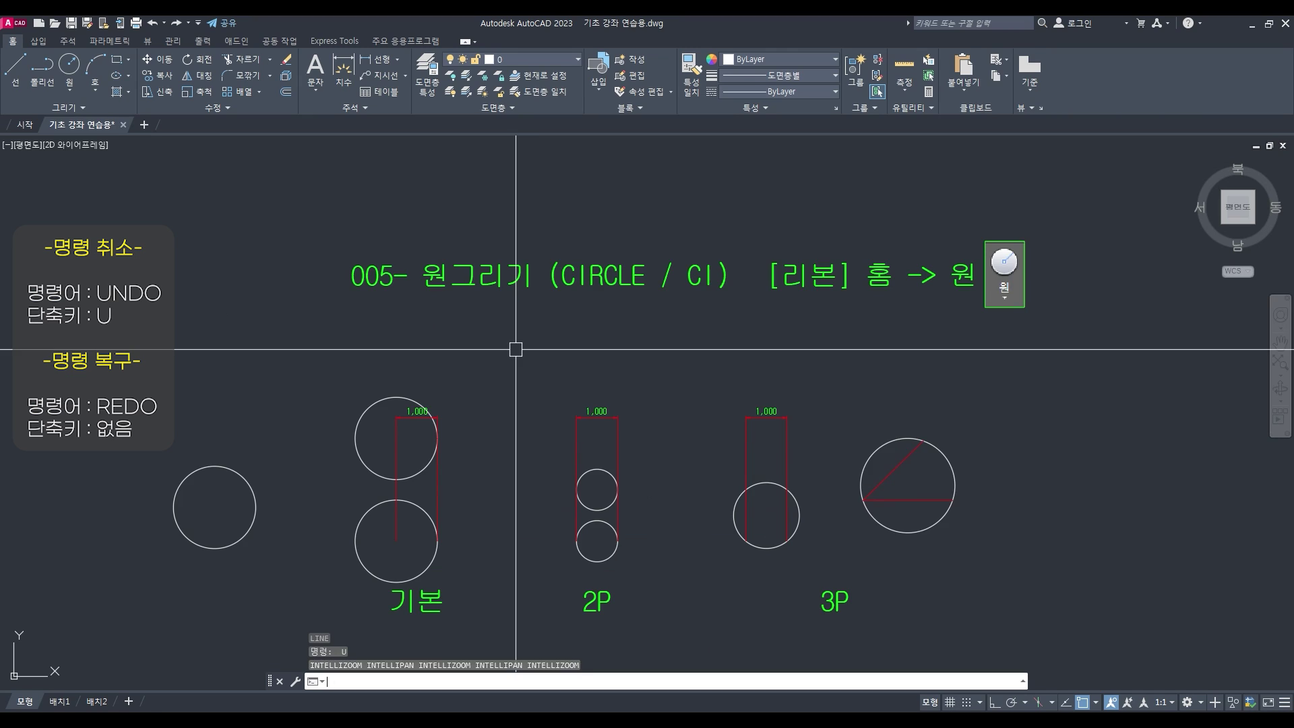
pyautogui.scroll(-8, 512, 347)
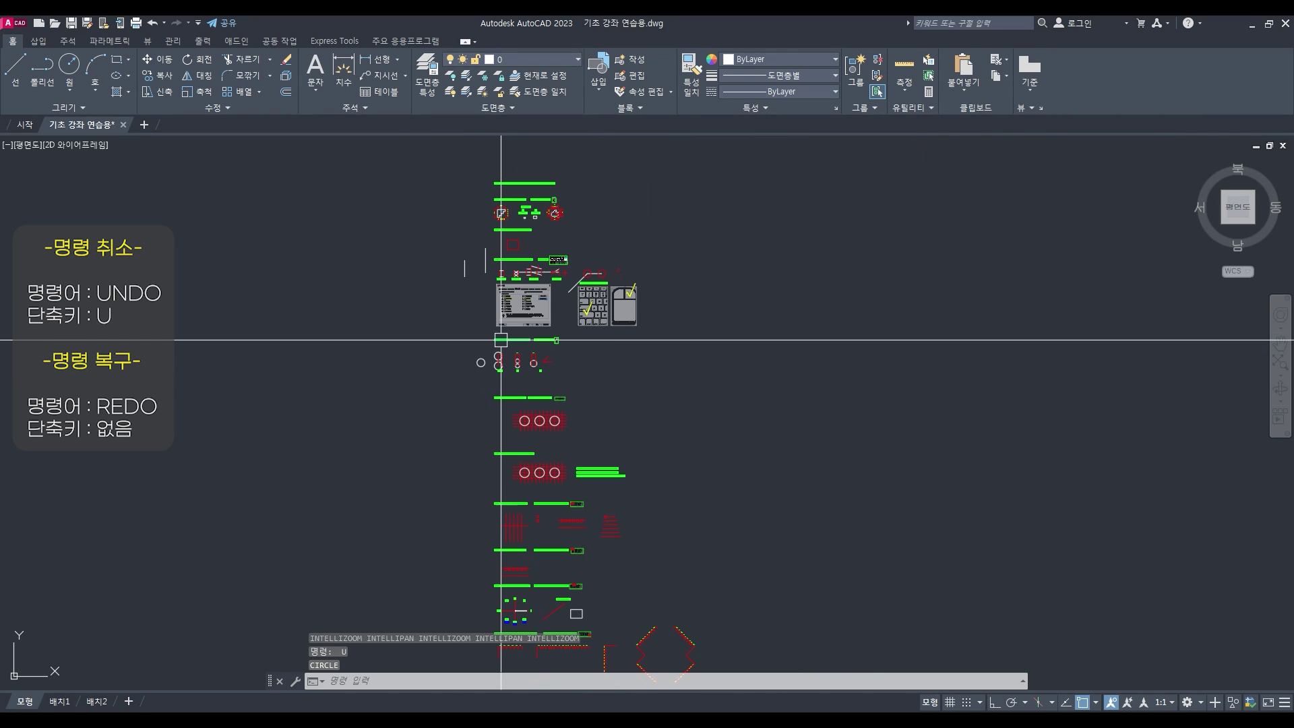
pyautogui.scroll(7, 522, 331)
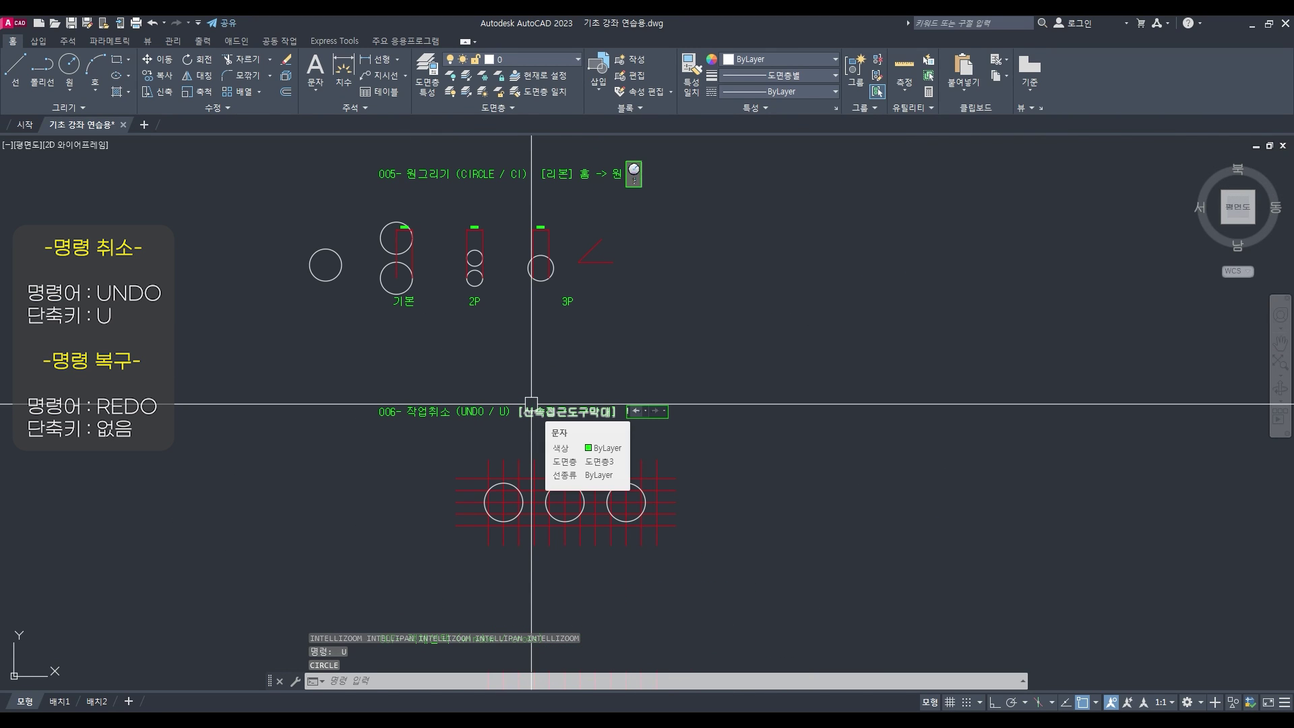
pyautogui.scroll(4, 540, 460)
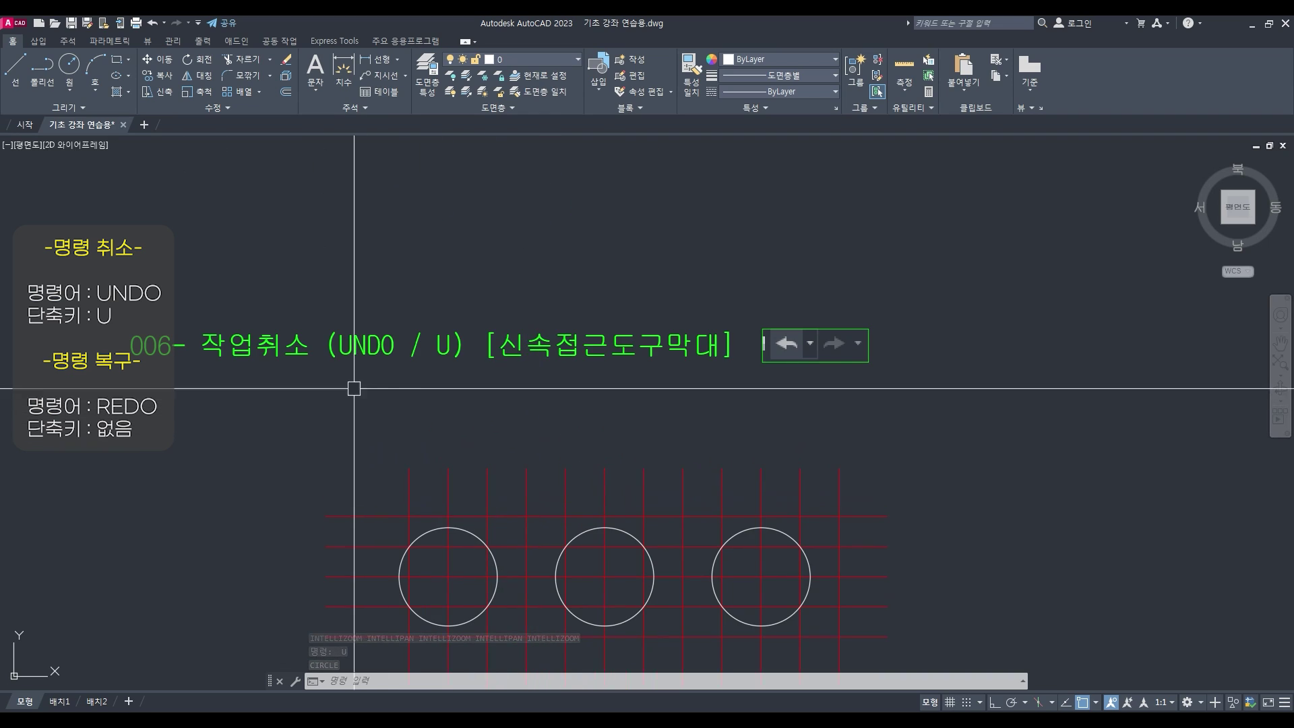
pyautogui.moveTo(246, 356); pyautogui.dragTo(210, 290, button='middle')
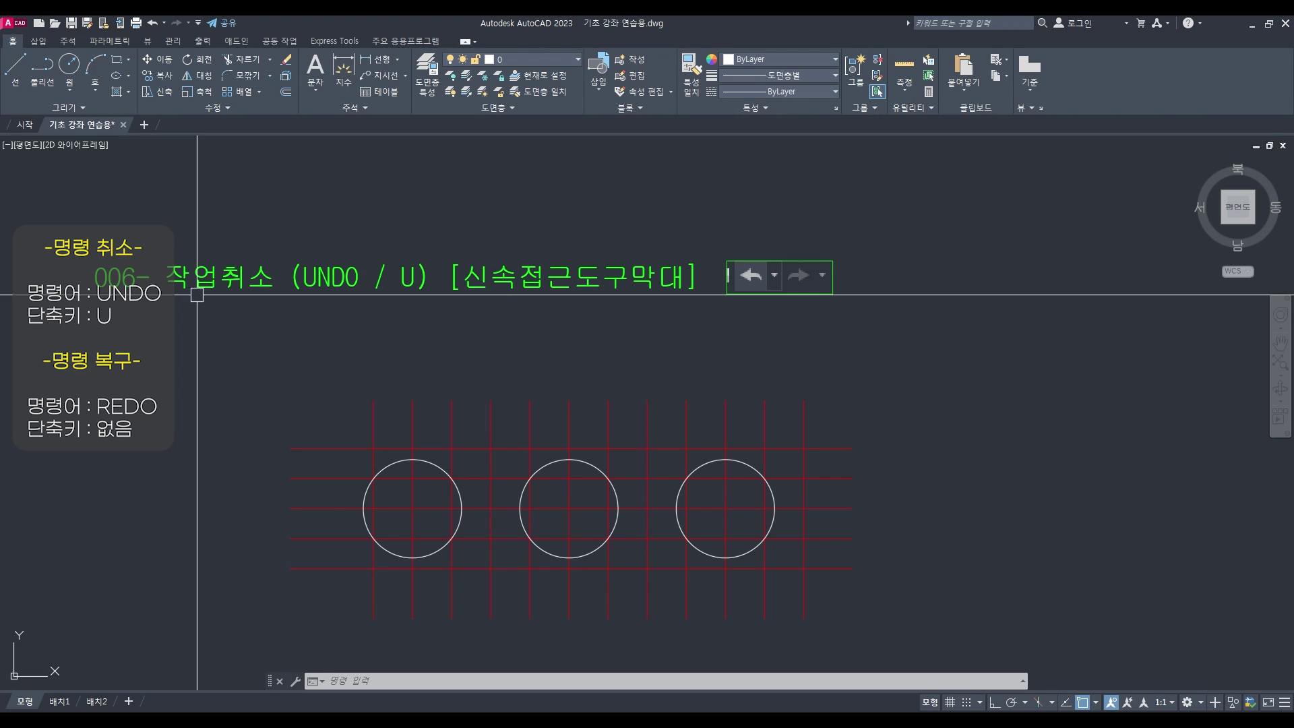
pyautogui.write('e')
pyautogui.press('space')
pyautogui.click(345, 426)
pyautogui.scroll(-3, 813, 585)
pyautogui.moveTo(785, 565); pyautogui.dragTo(535, 539, button='middle')
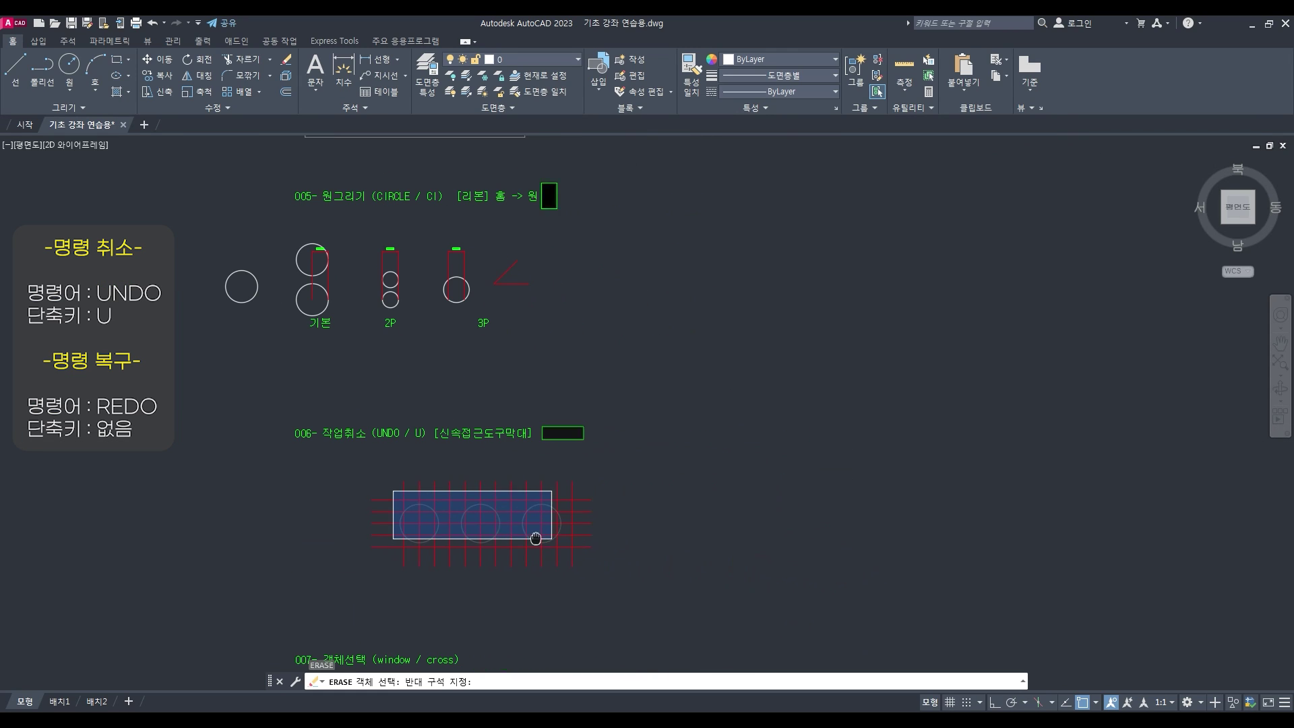
pyautogui.scroll(2, 502, 515)
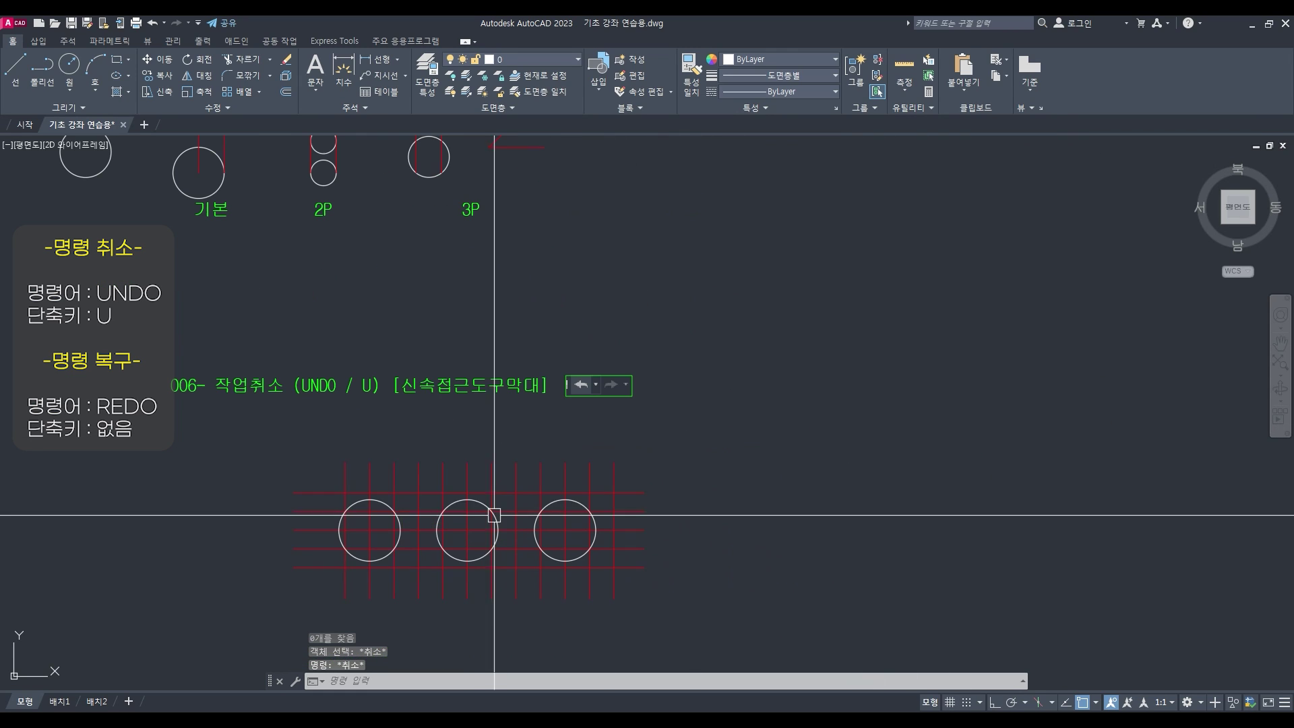
# Erase the three white circles in the 006 section's red grid, using a window selection around them
pyautogui.click(344, 490)
pyautogui.click(321, 473)
pyautogui.click(734, 588)
pyautogui.press('space')
pyautogui.press('Escape')
# Draw a rectangle in the empty space far to the right of the 005 and 006 exercises
pyautogui.scroll(-2, 718, 497)
pyautogui.moveTo(721, 493); pyautogui.dragTo(157, 537, button='middle')
pyautogui.moveTo(358, 497); pyautogui.dragTo(688, 438, button='middle')
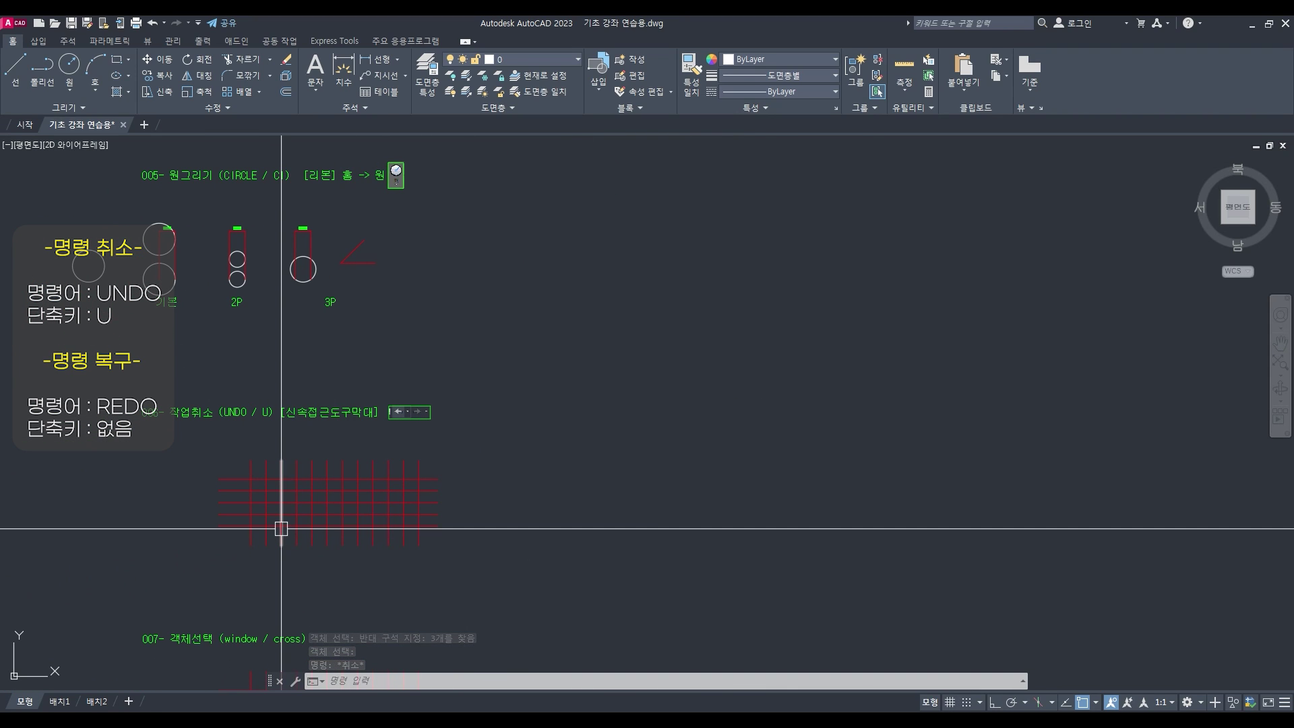
pyautogui.click(922, 315)
pyautogui.click(1140, 476)
pyautogui.press('Escape')
pyautogui.press('Escape')
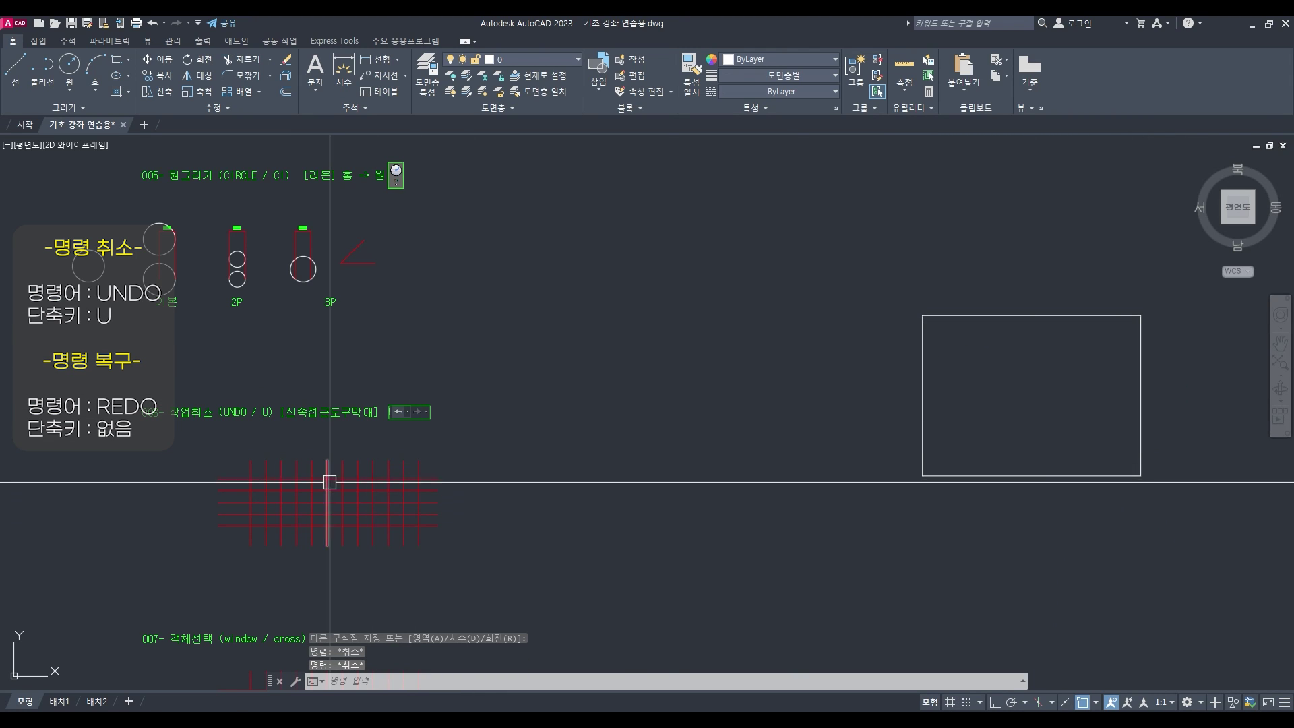
# Copy the new rectangle to the clipboard, selecting it with a crossing window
pyautogui.hotkey('ctrl', 'c')
pyautogui.click(1017, 440)
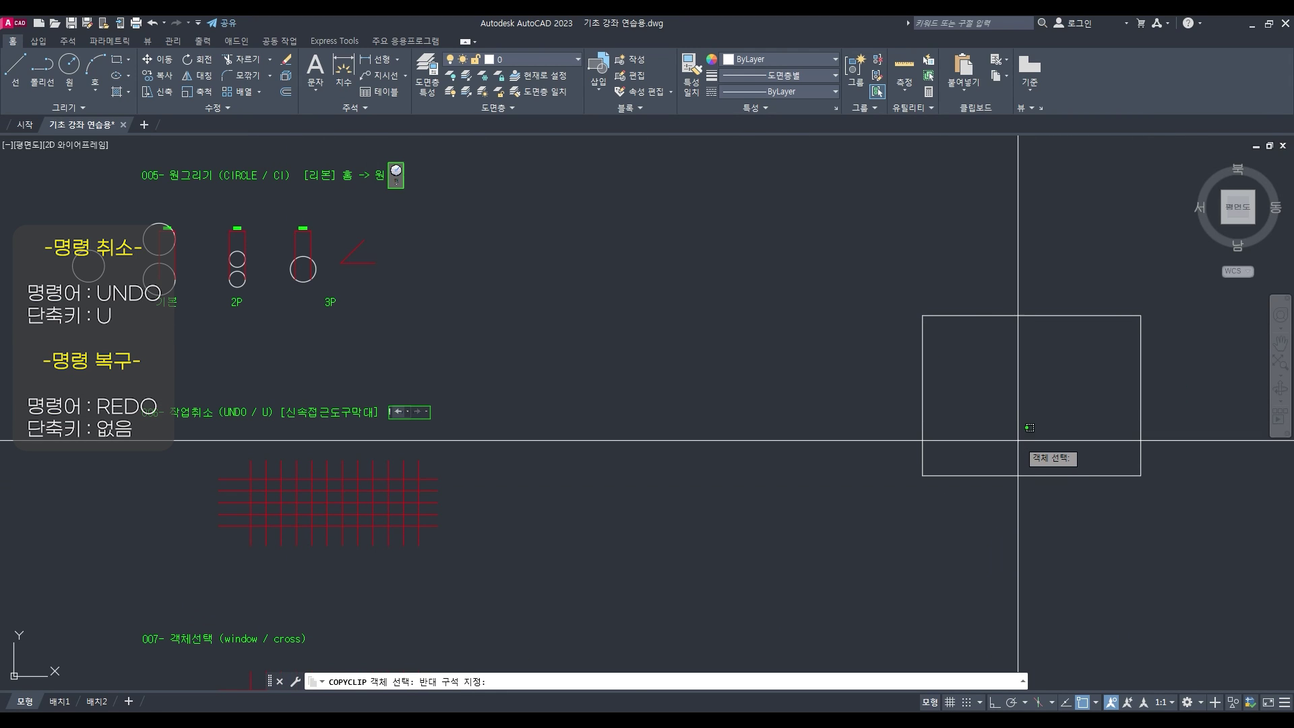
pyautogui.click(1140, 548)
pyautogui.click(1174, 554)
pyautogui.click(867, 286)
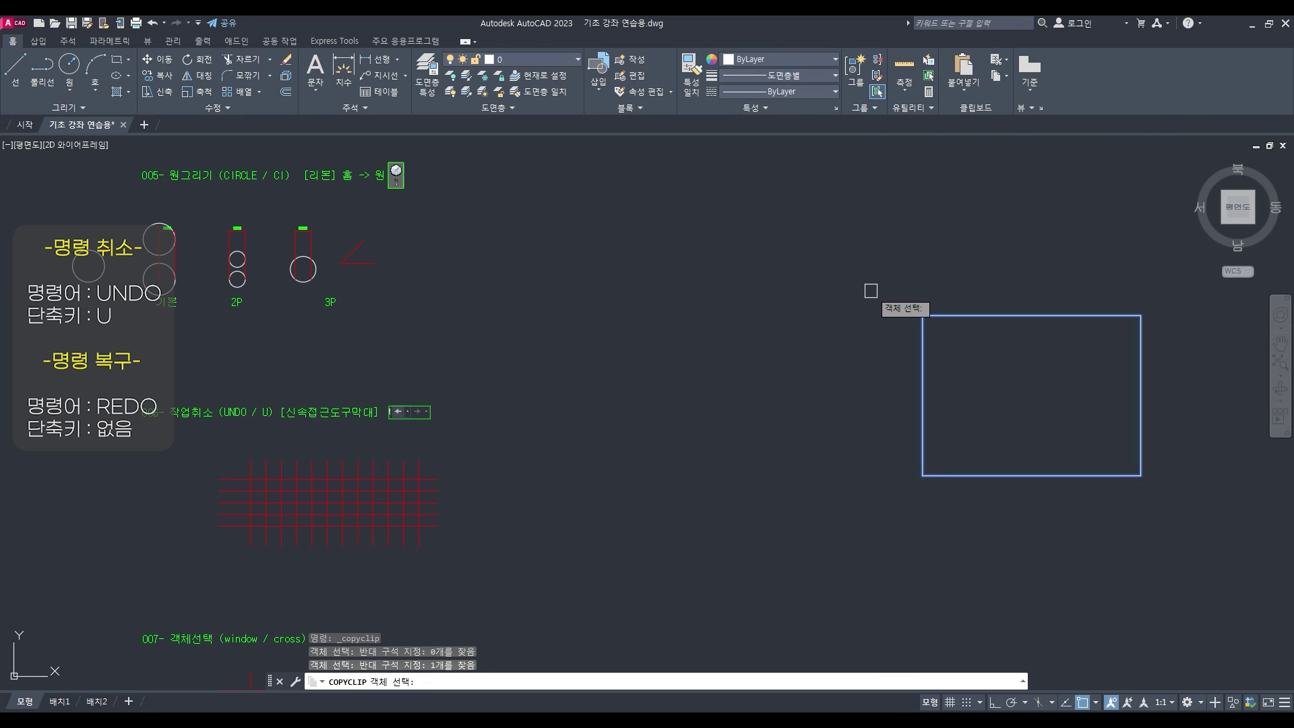
pyautogui.press('Return')
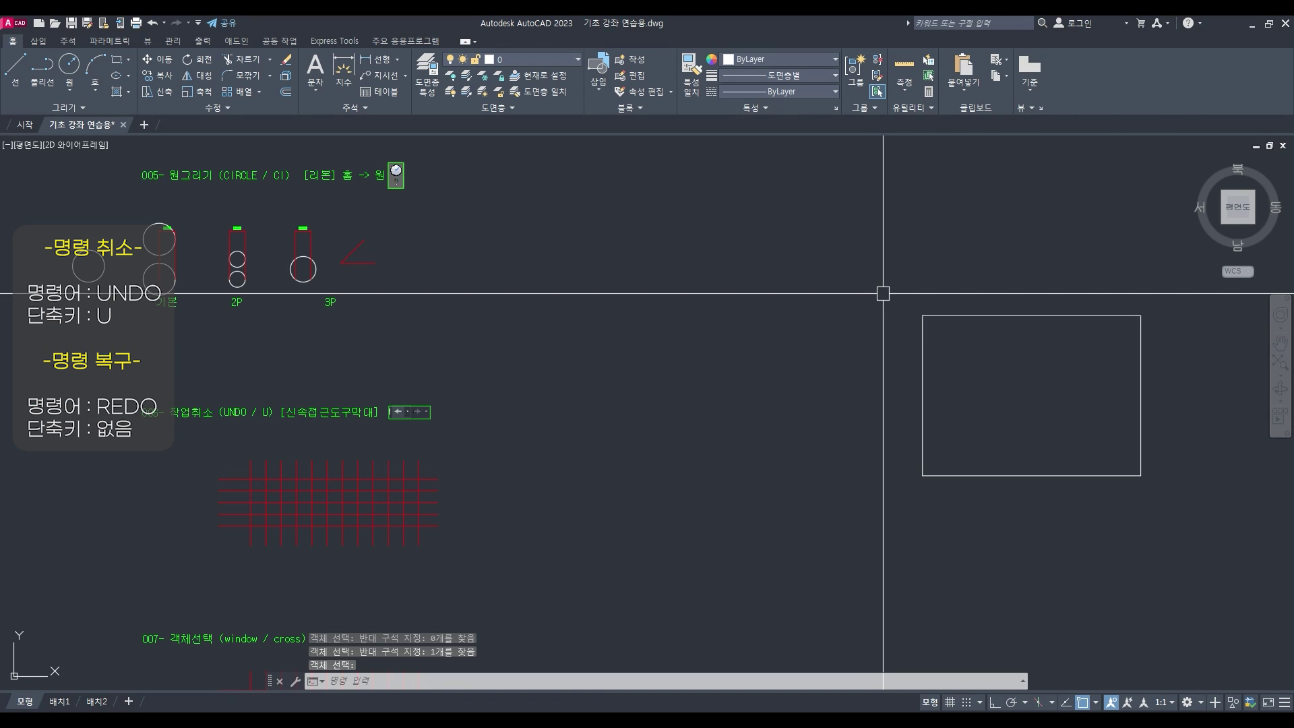
# Undo the rectangle, the view changes and the erasing of the three 006 circles with the U command
pyautogui.write('u')
pyautogui.press('Return')
pyautogui.write('u')
pyautogui.press('Return')
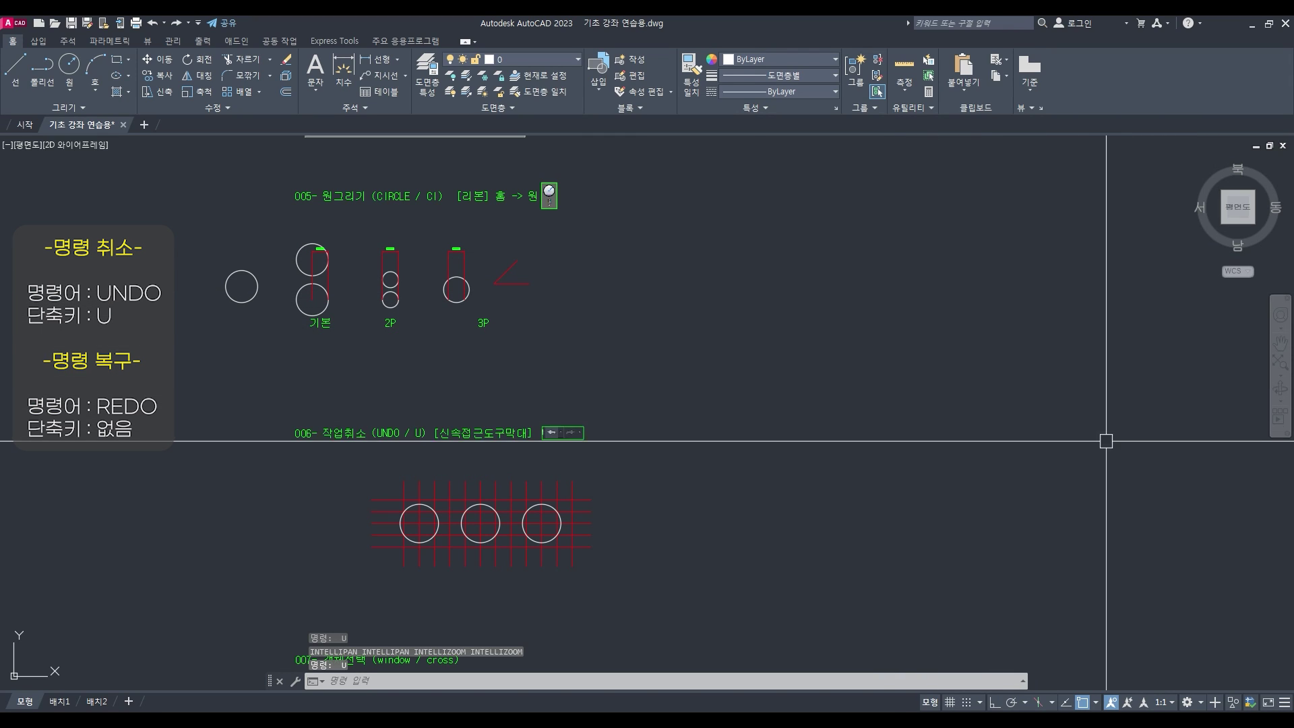
# Paste the copied rectangle into the empty space to the right of the 006 circle grid
pyautogui.hotkey('ctrl', 'v')
pyautogui.click(818, 548)
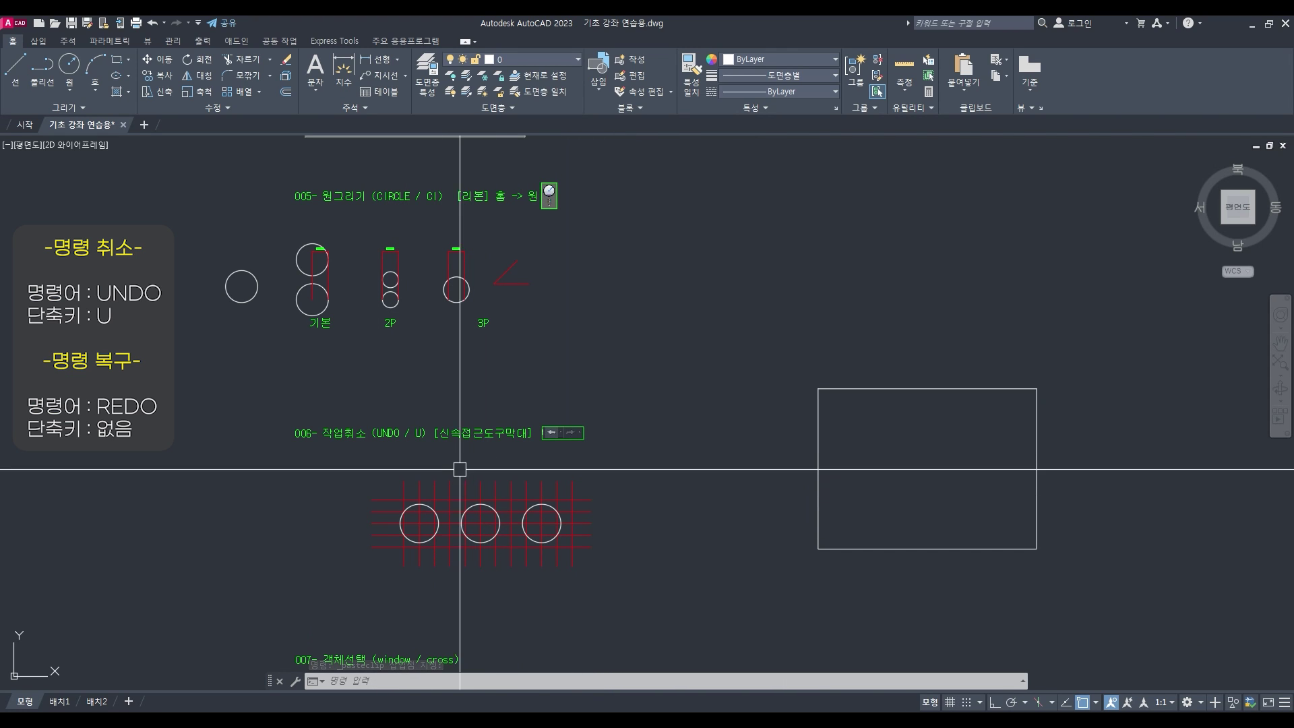
# Practise selecting the pasted rectangle with crossing windows and clear each selection
pyautogui.click(1127, 593)
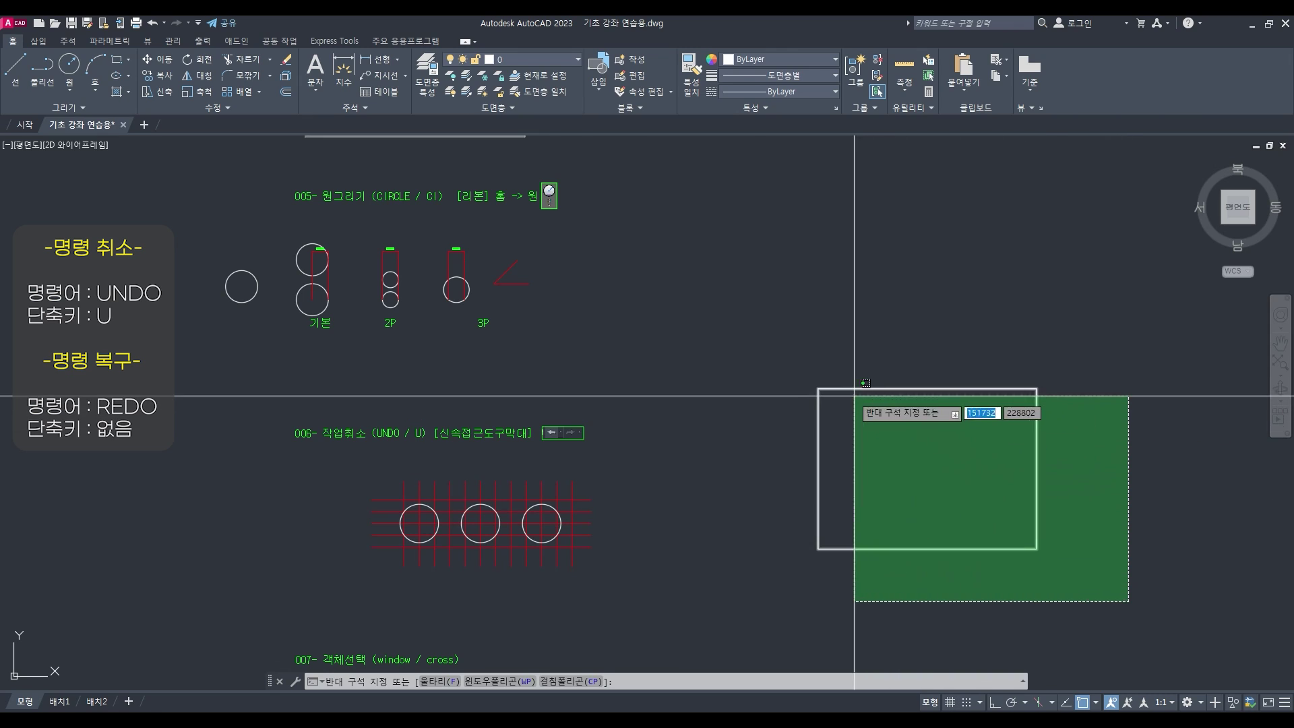
pyautogui.click(788, 375)
pyautogui.press('Escape')
pyautogui.press('Escape')
pyautogui.press('Escape')
pyautogui.click(930, 430)
pyautogui.click(884, 369)
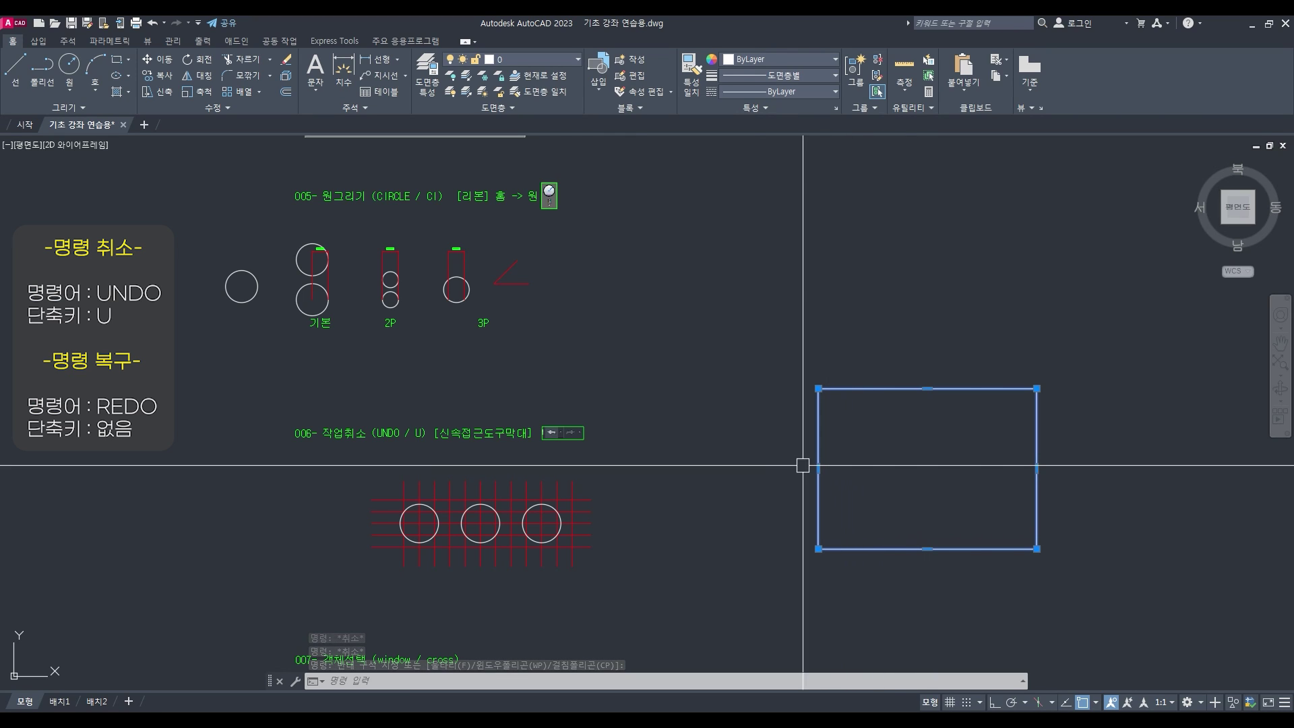
pyautogui.press('Escape')
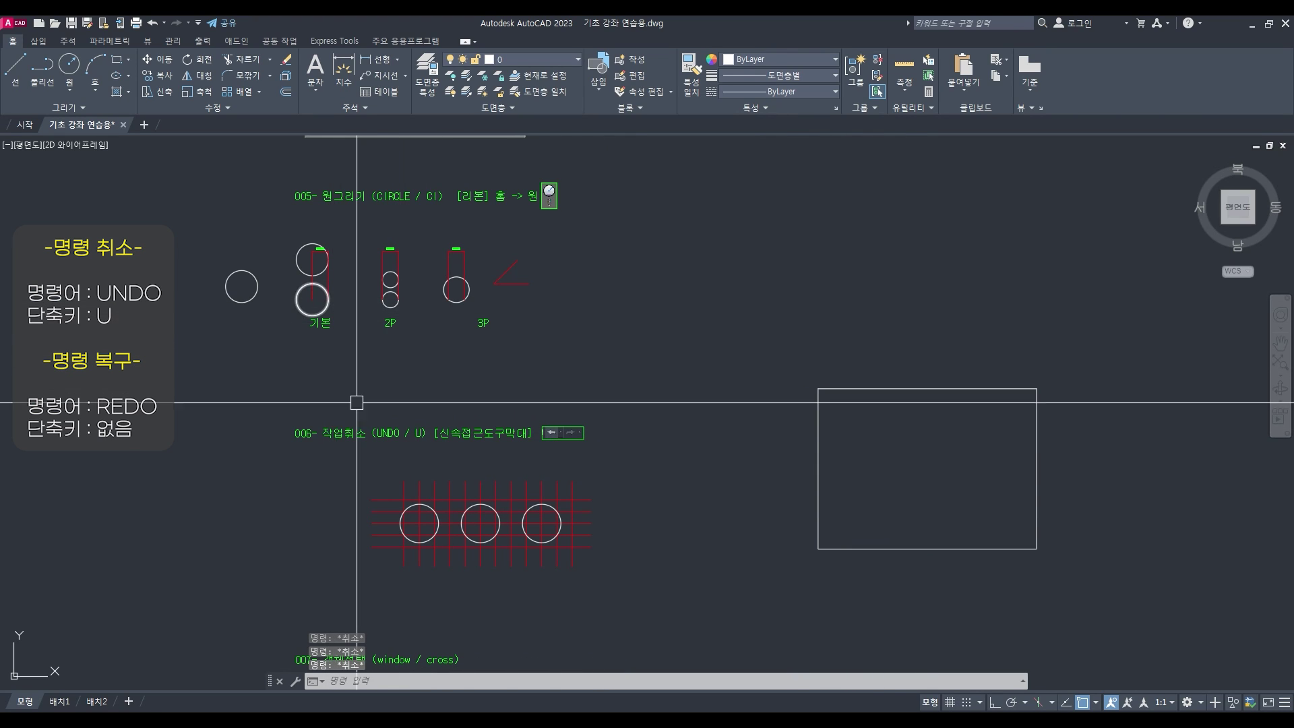
# Undo the recent view changes, the rectangle paste and the preceding erase
pyautogui.scroll(2, 384, 465)
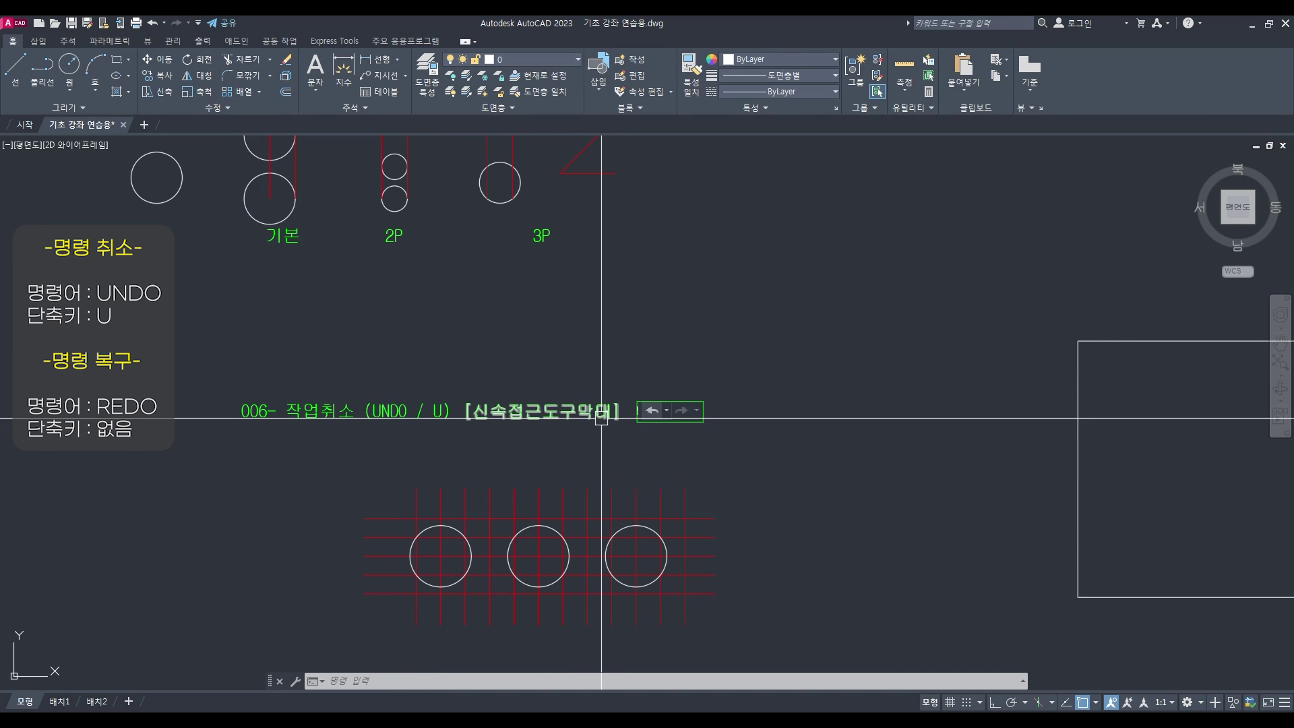
pyautogui.click(153, 25)
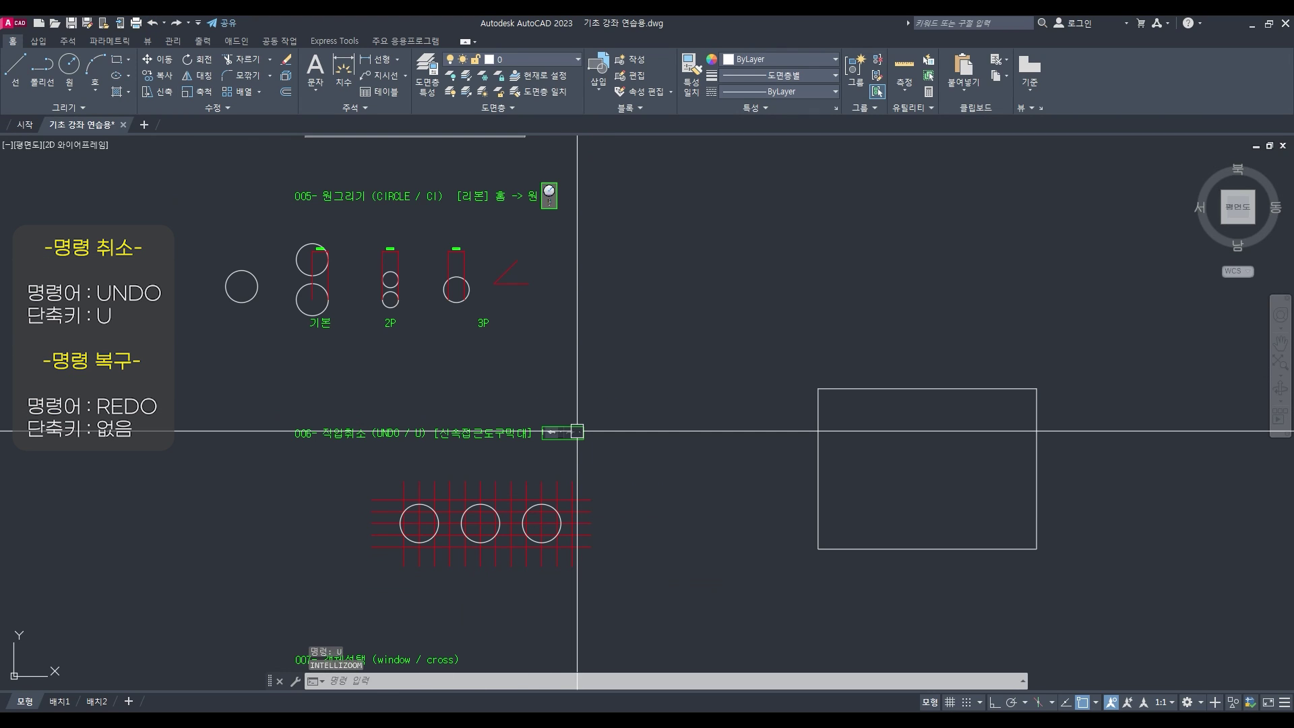
pyautogui.scroll(3, 579, 432)
pyautogui.moveTo(586, 434); pyautogui.dragTo(442, 263, button='middle')
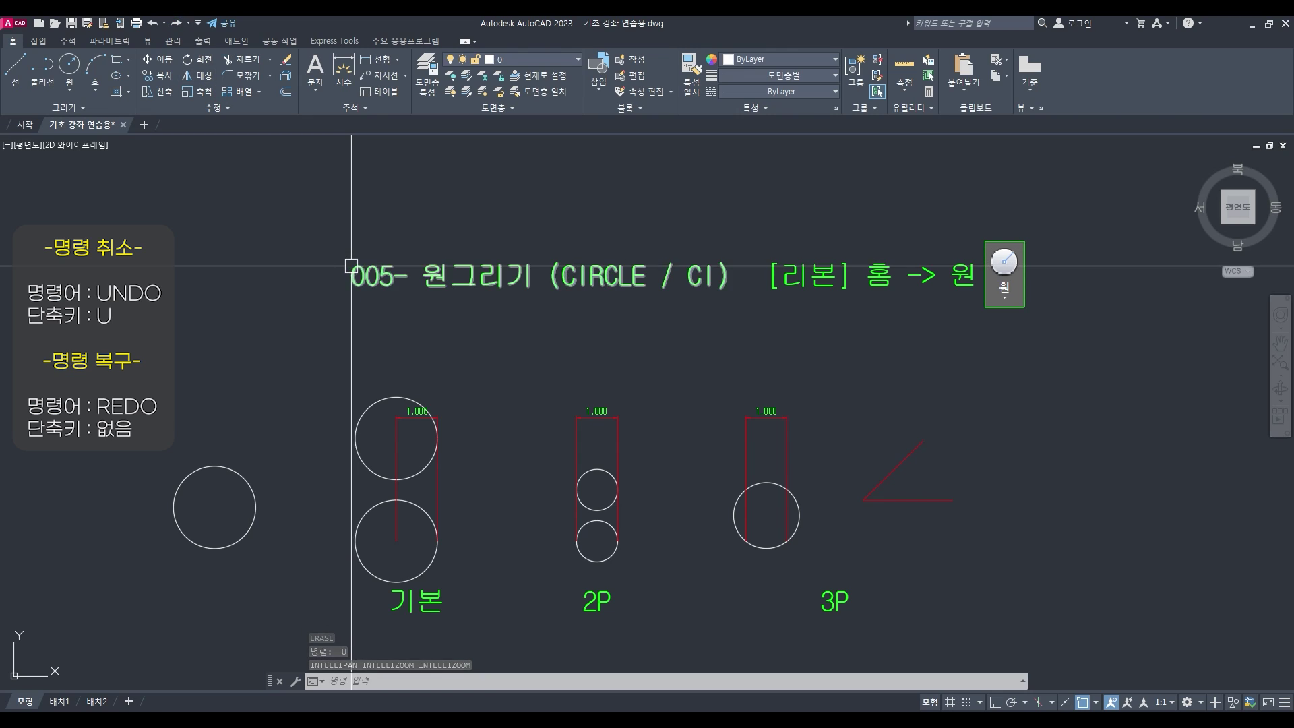
# Redo the undone erase, view changes and rectangle paste
pyautogui.write('REDO')
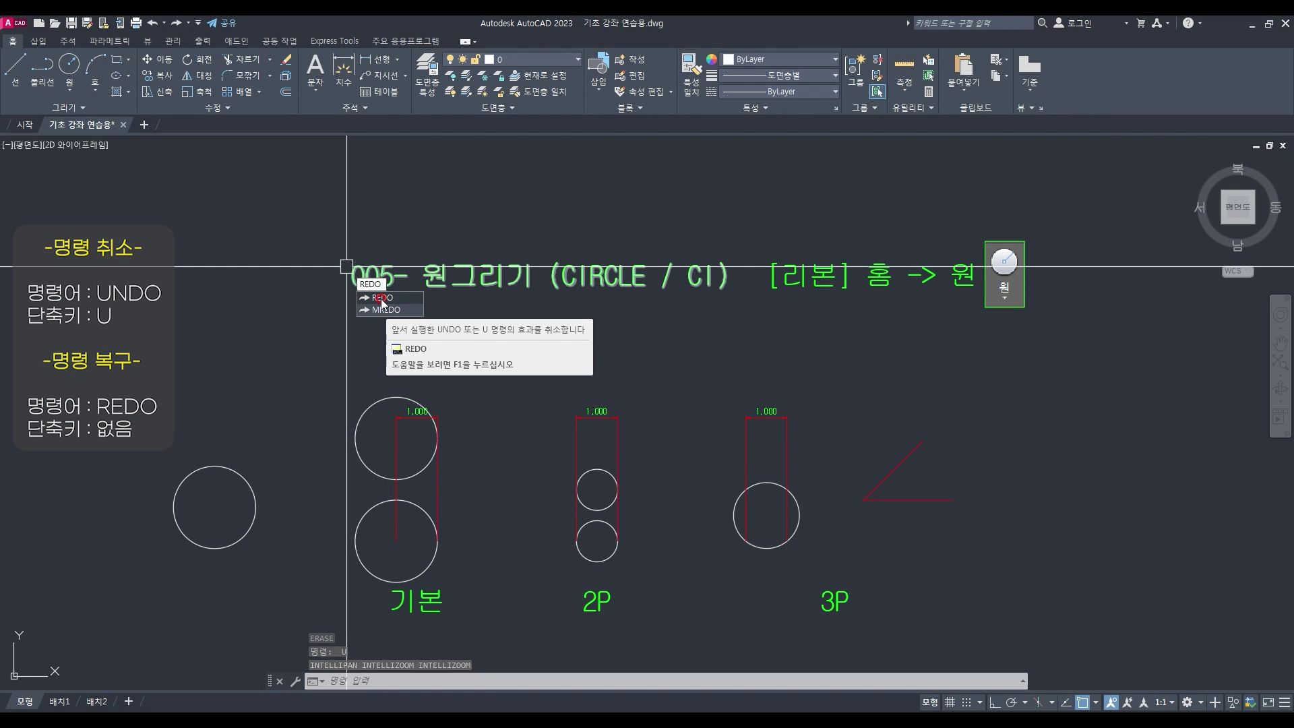
pyautogui.press('Escape')
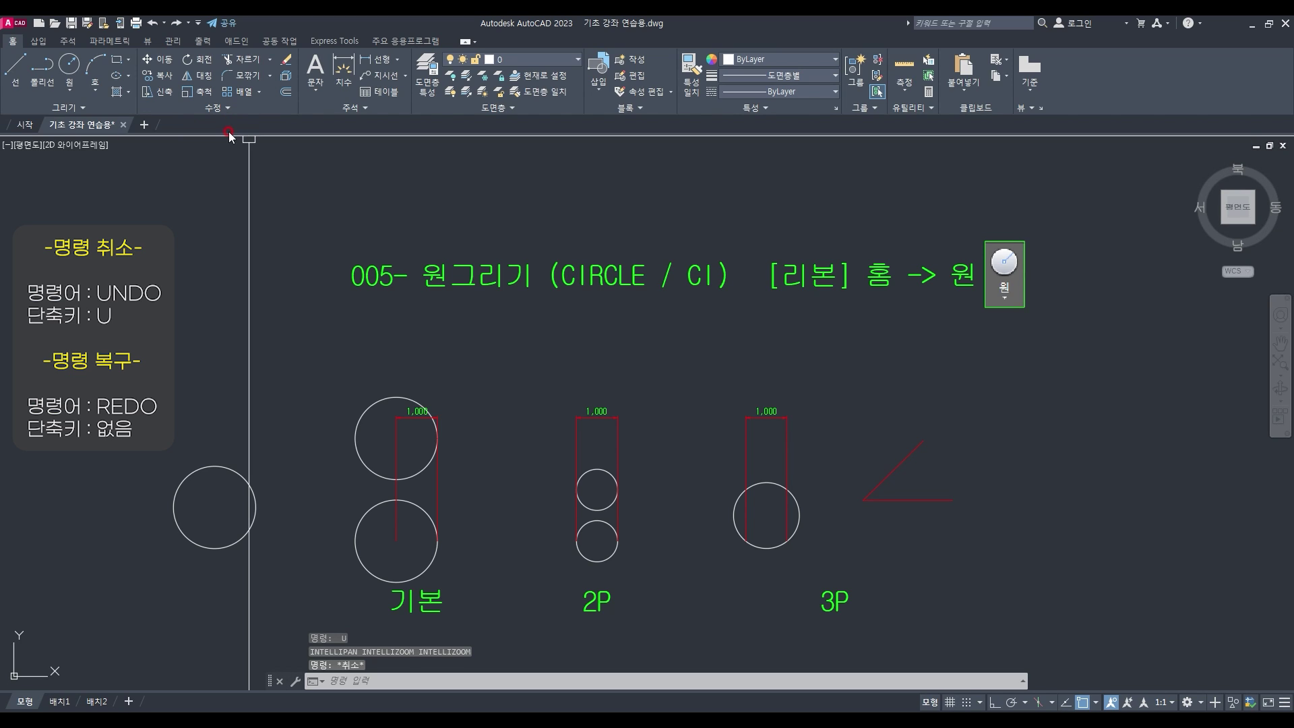
pyautogui.click(176, 23)
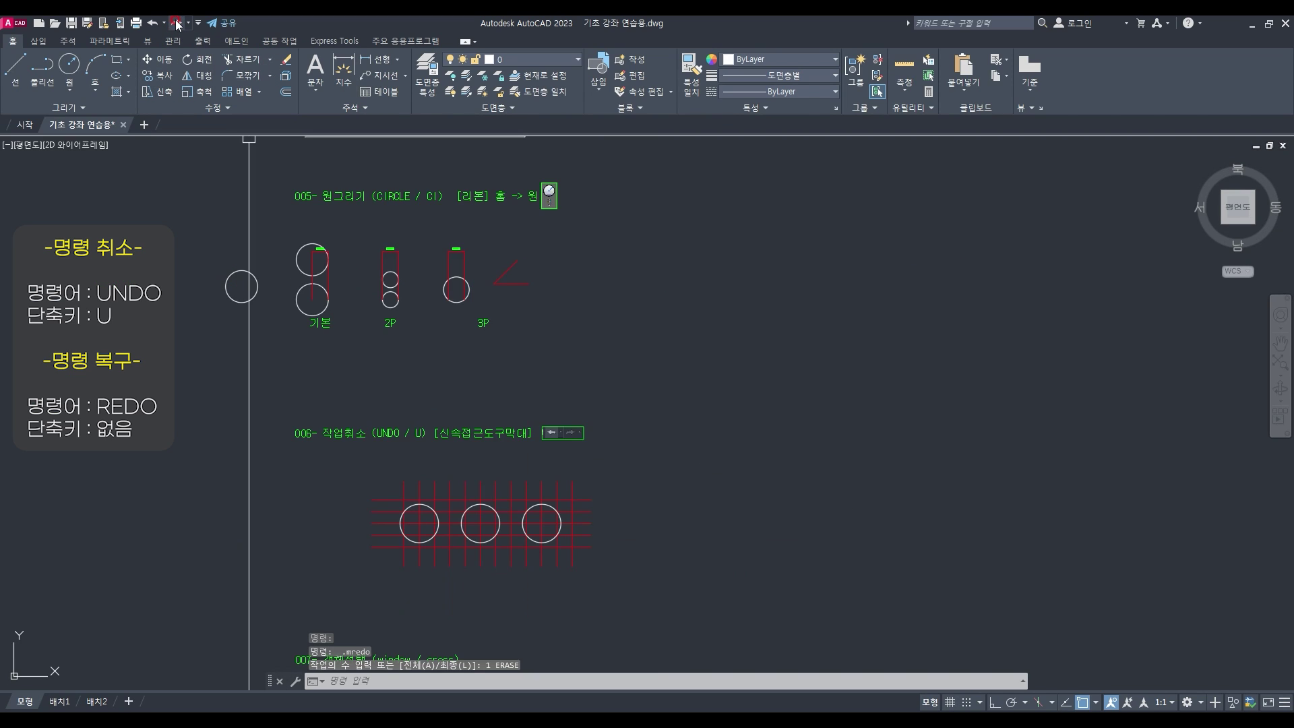
pyautogui.click(177, 23)
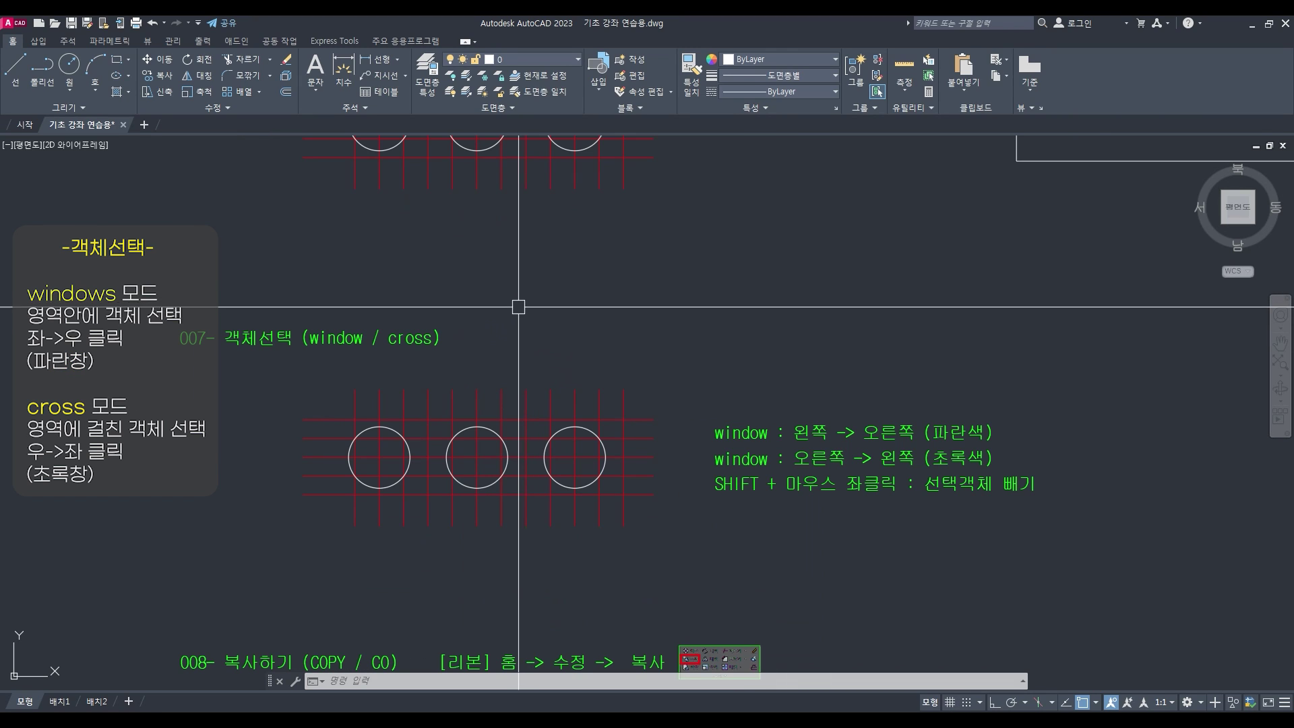
# Select the 007 heading text by enclosing it in a window and clear the selection
pyautogui.moveTo(530, 364); pyautogui.dragTo(543, 413, button='middle')
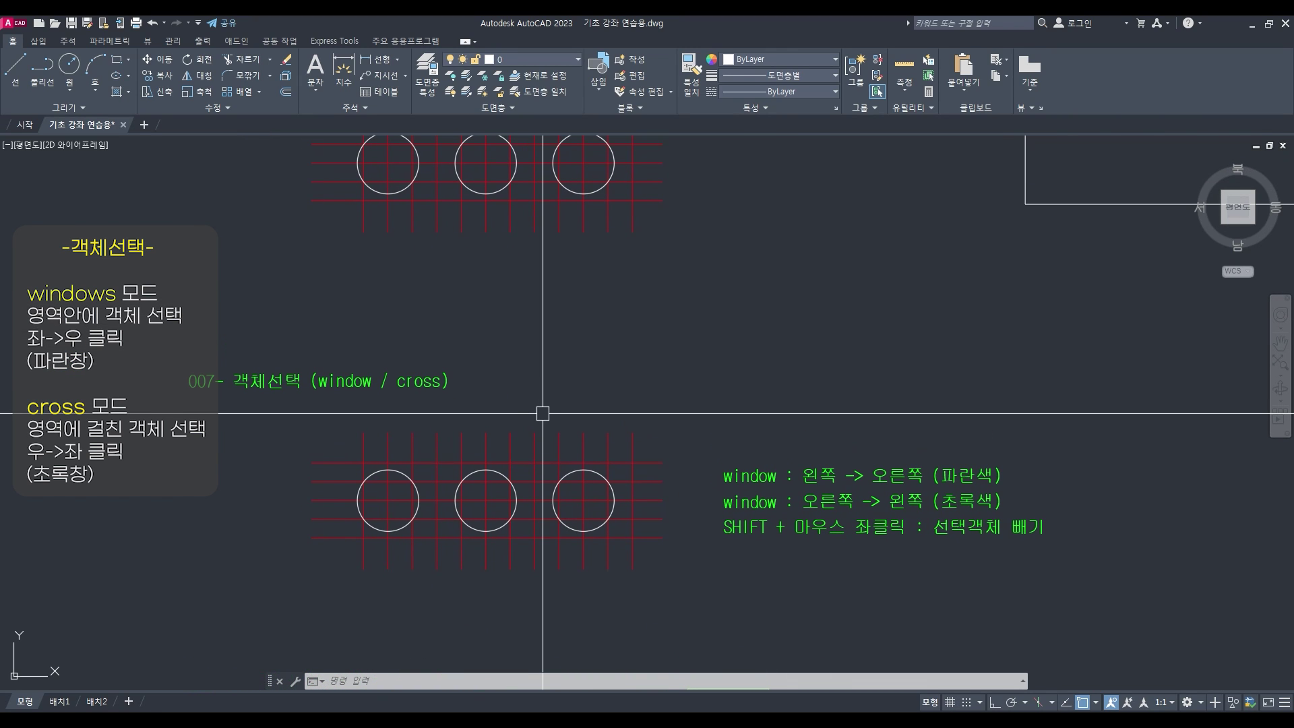
pyautogui.click(116, 426)
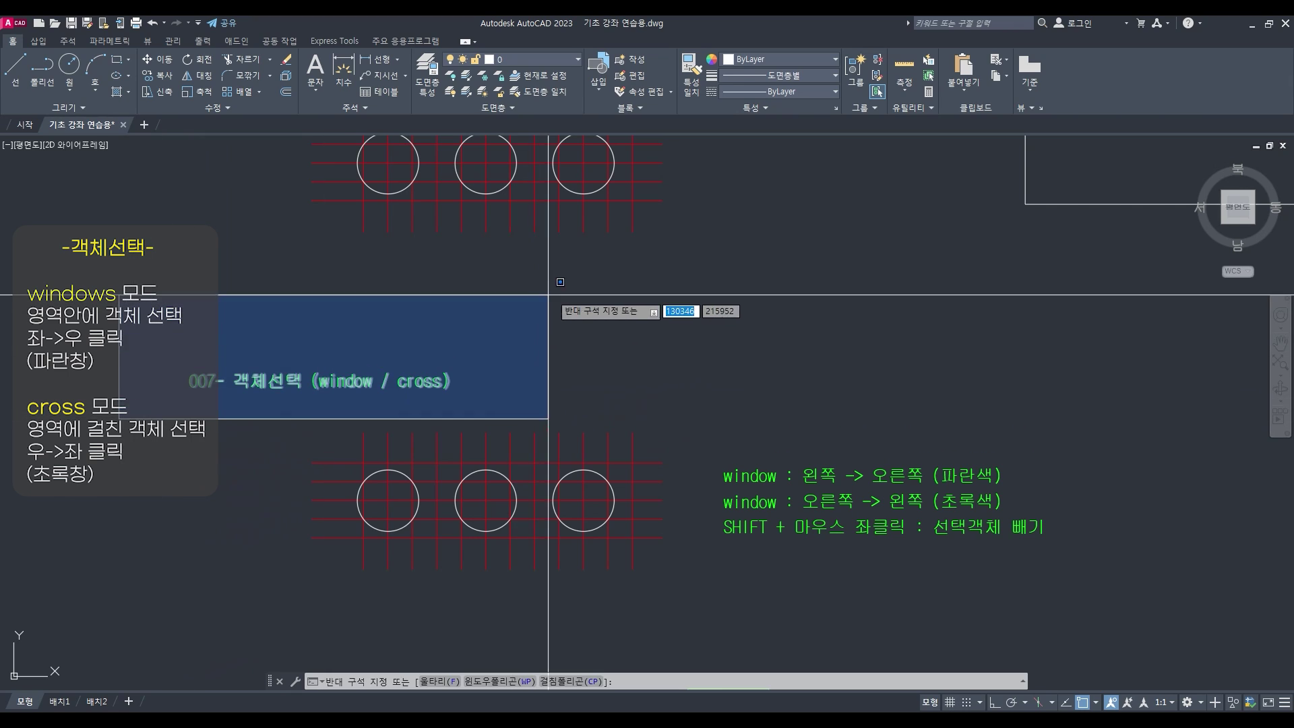
pyautogui.click(550, 300)
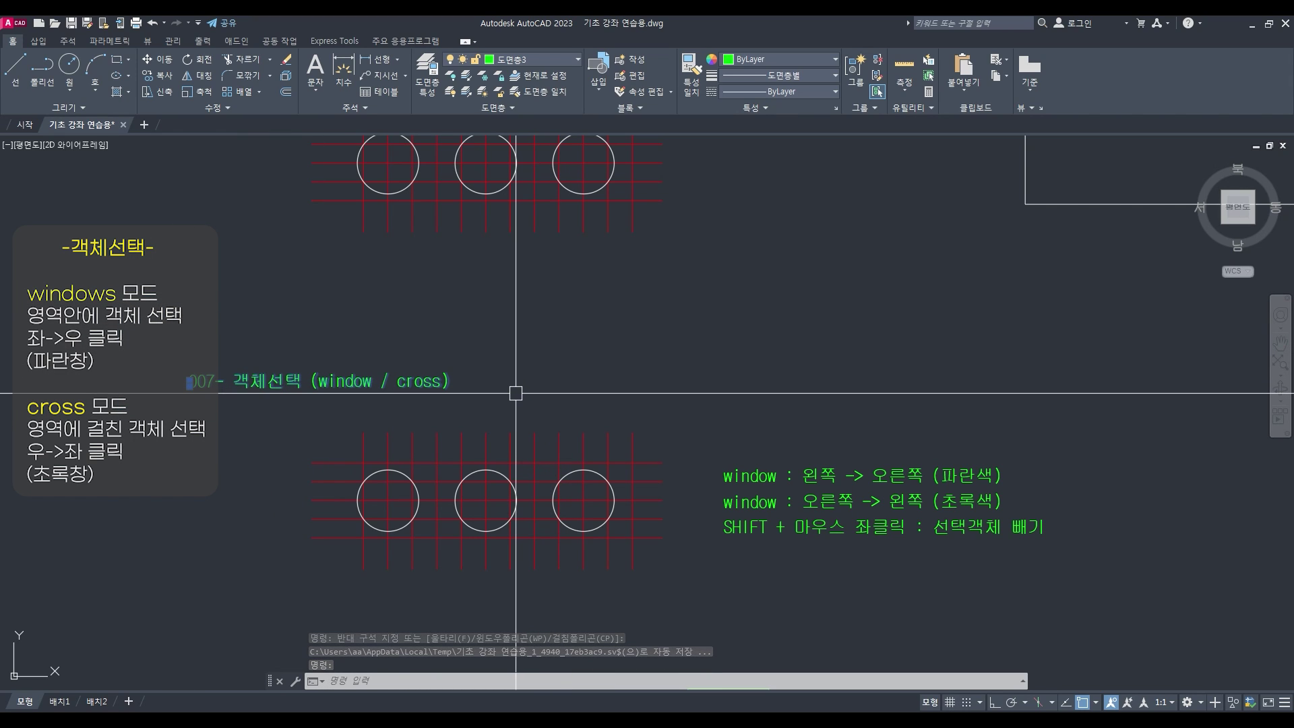
pyautogui.press('Escape')
pyautogui.press('Escape')
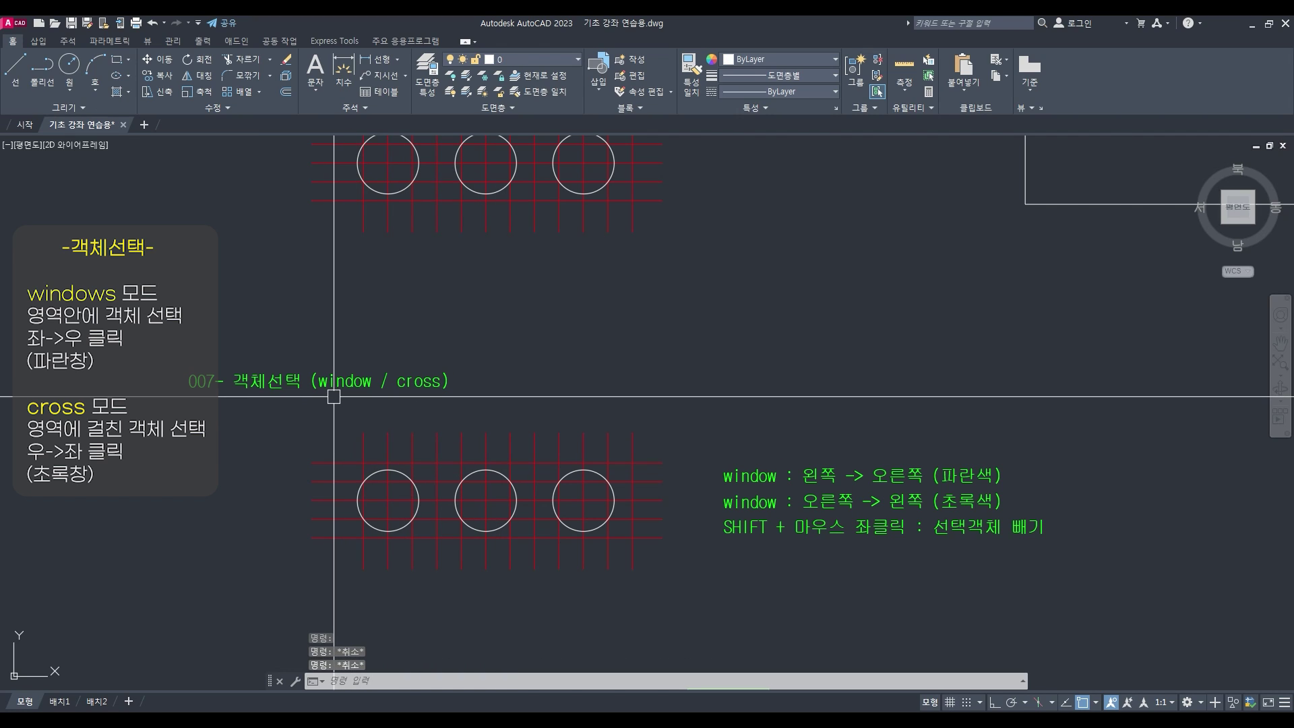
# Select the 007 heading text with a crossing window over part of it and clear the selection
pyautogui.click(485, 408)
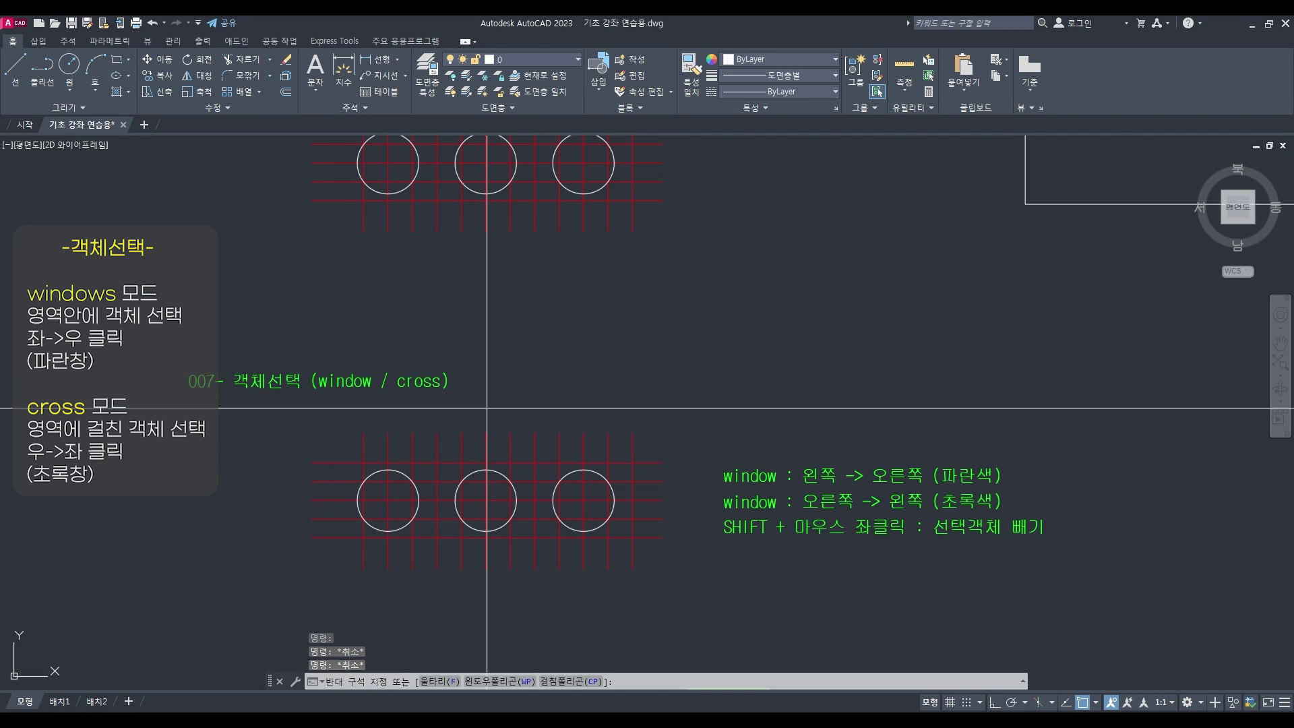
pyautogui.click(425, 357)
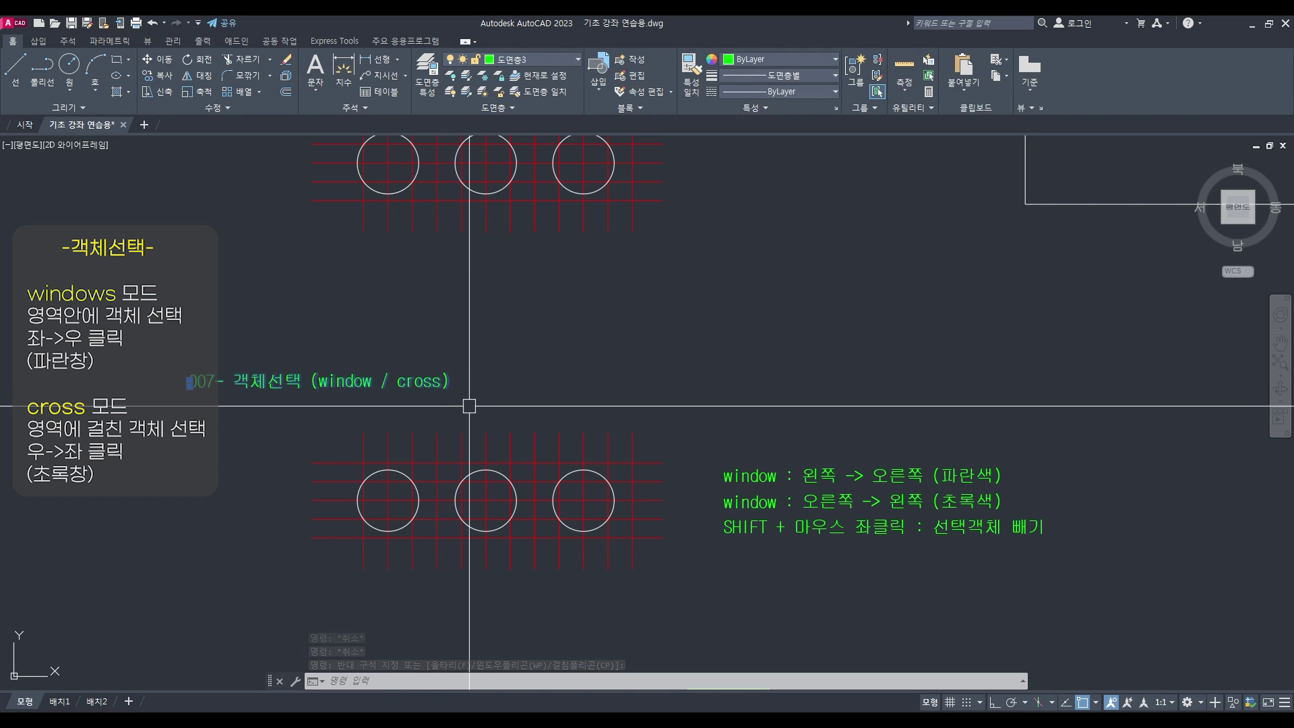
pyautogui.press('Escape')
pyautogui.press('Escape')
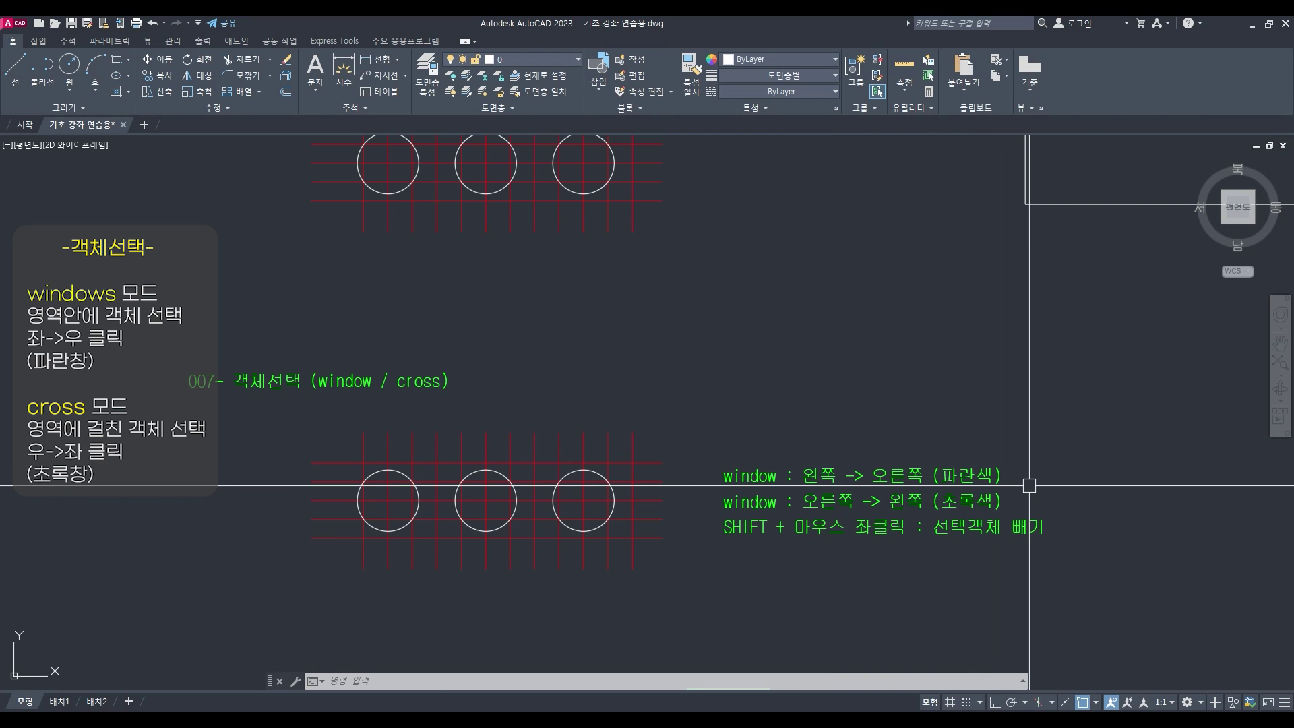
pyautogui.press('Escape')
pyautogui.press('Escape')
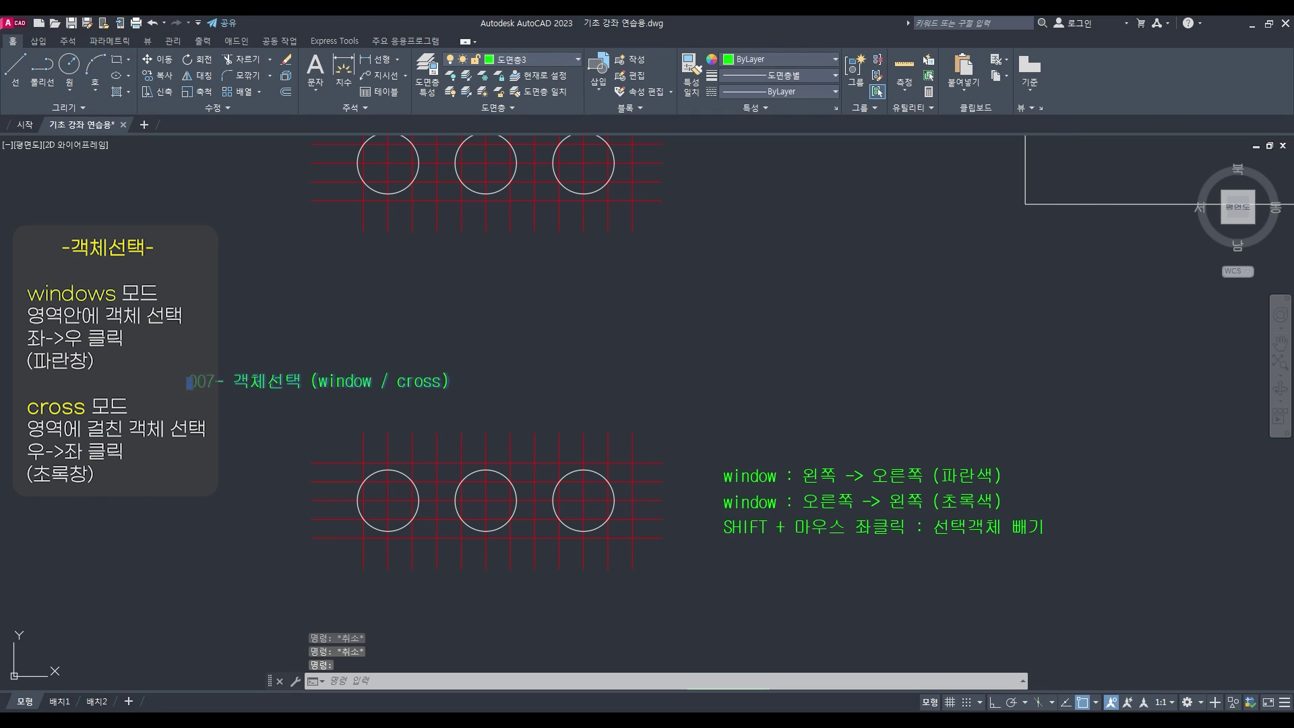
# Change the word "window" to "cross" in the second line of the notes beside the 007 grid
pyautogui.doubleClick(386, 384)
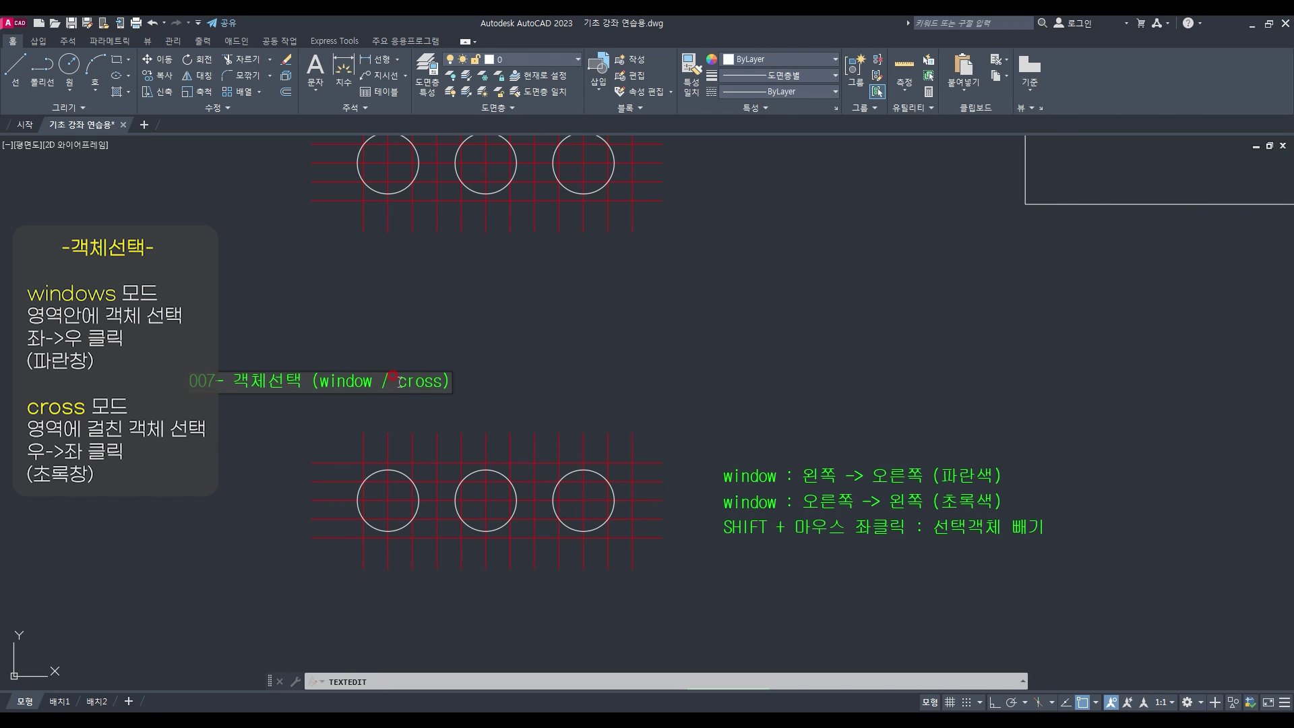
pyautogui.click(481, 411)
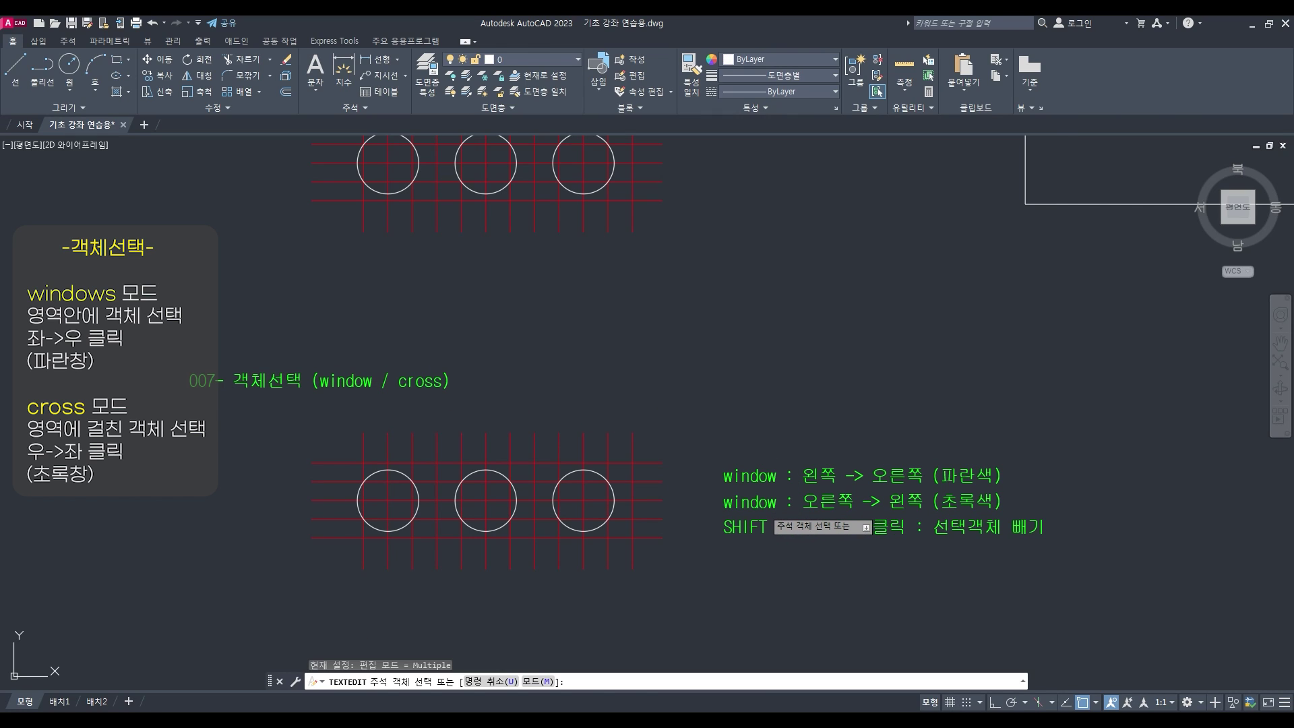
pyautogui.click(767, 507)
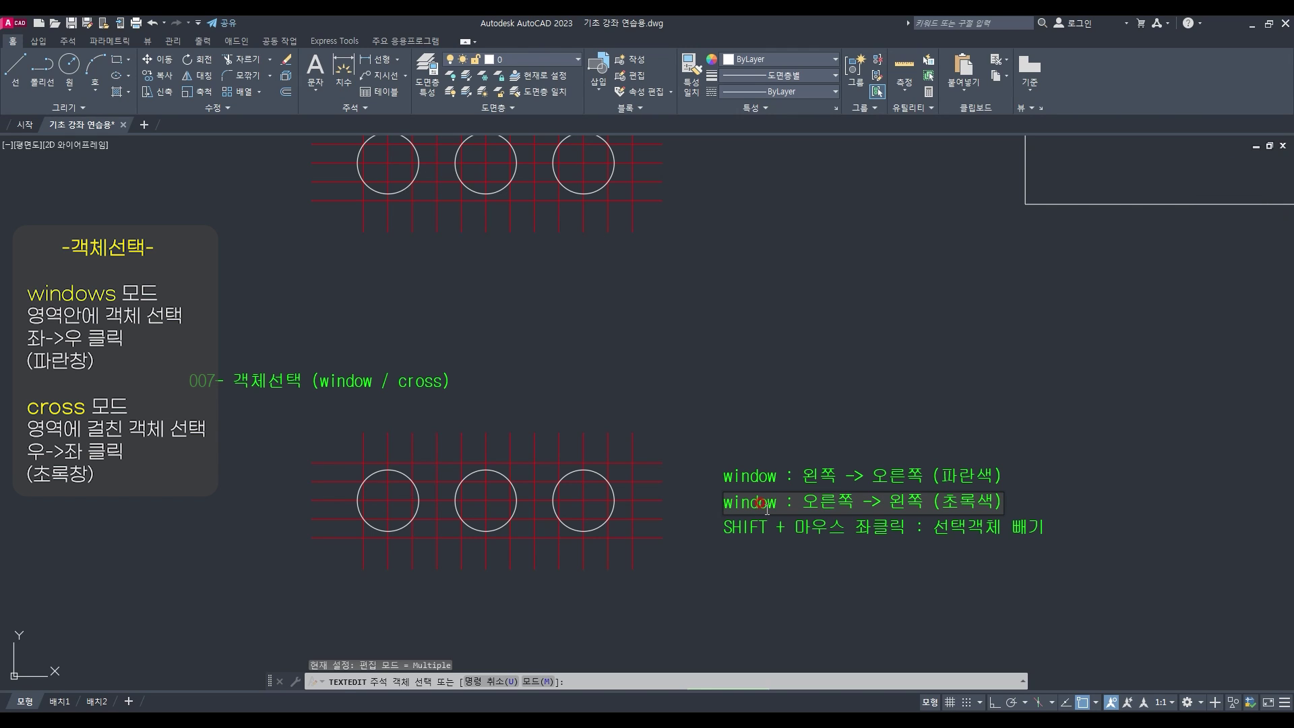
pyautogui.doubleClick(773, 506)
pyautogui.write('cross')
pyautogui.click(774, 601)
pyautogui.press('Escape')
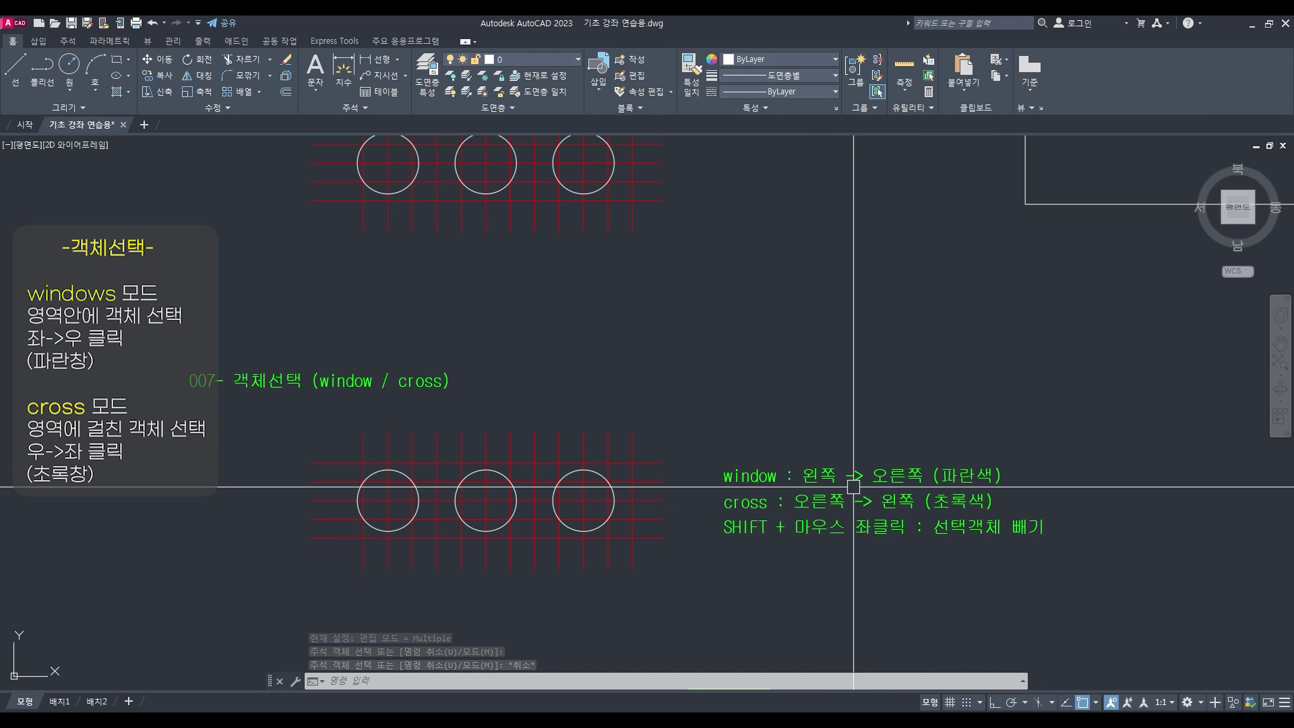
pyautogui.press('Escape')
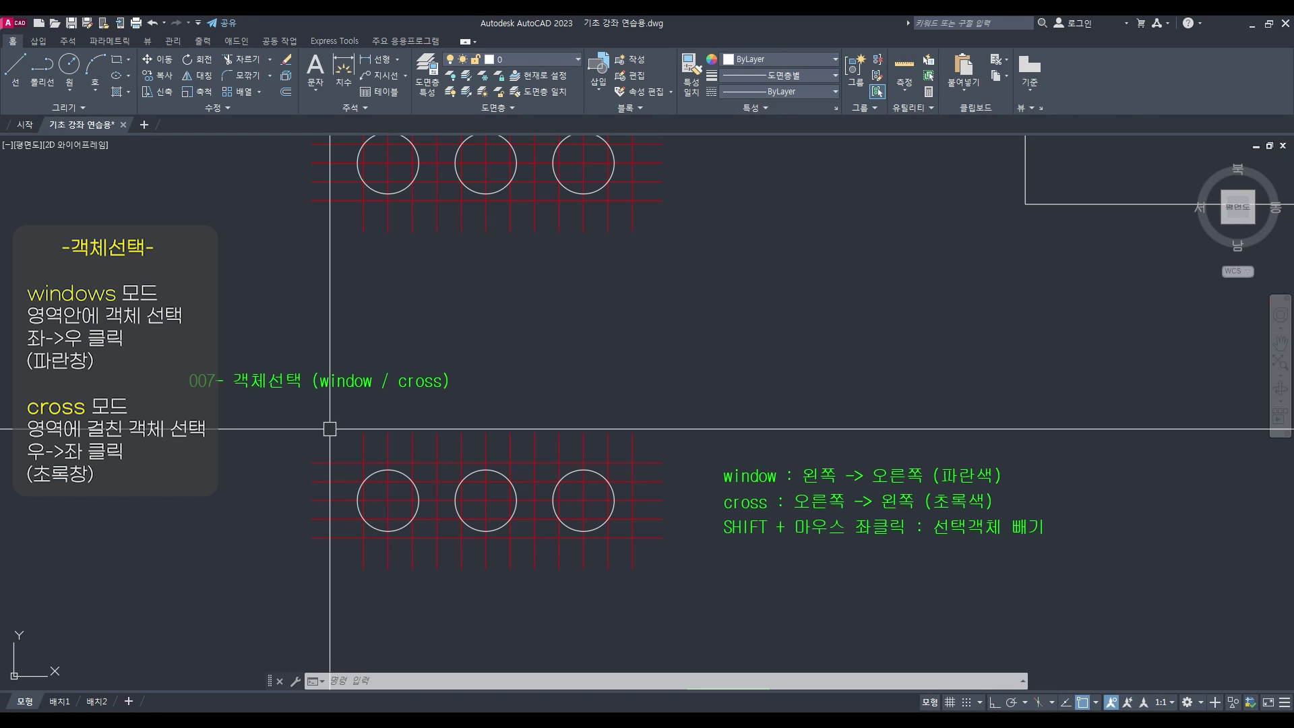
# Erase only the three circles of the 007 grid by enclosing them in a window, and undo the erase
pyautogui.write('e')
pyautogui.press('Return')
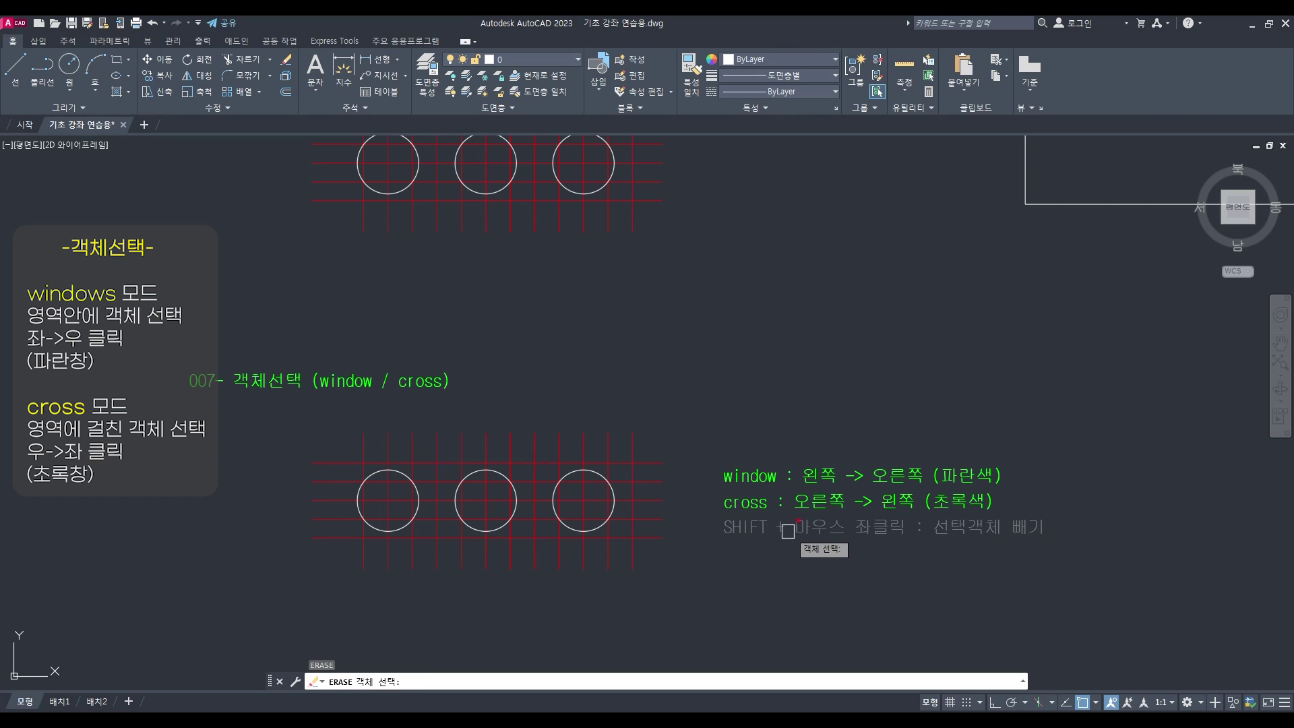
pyautogui.click(329, 444)
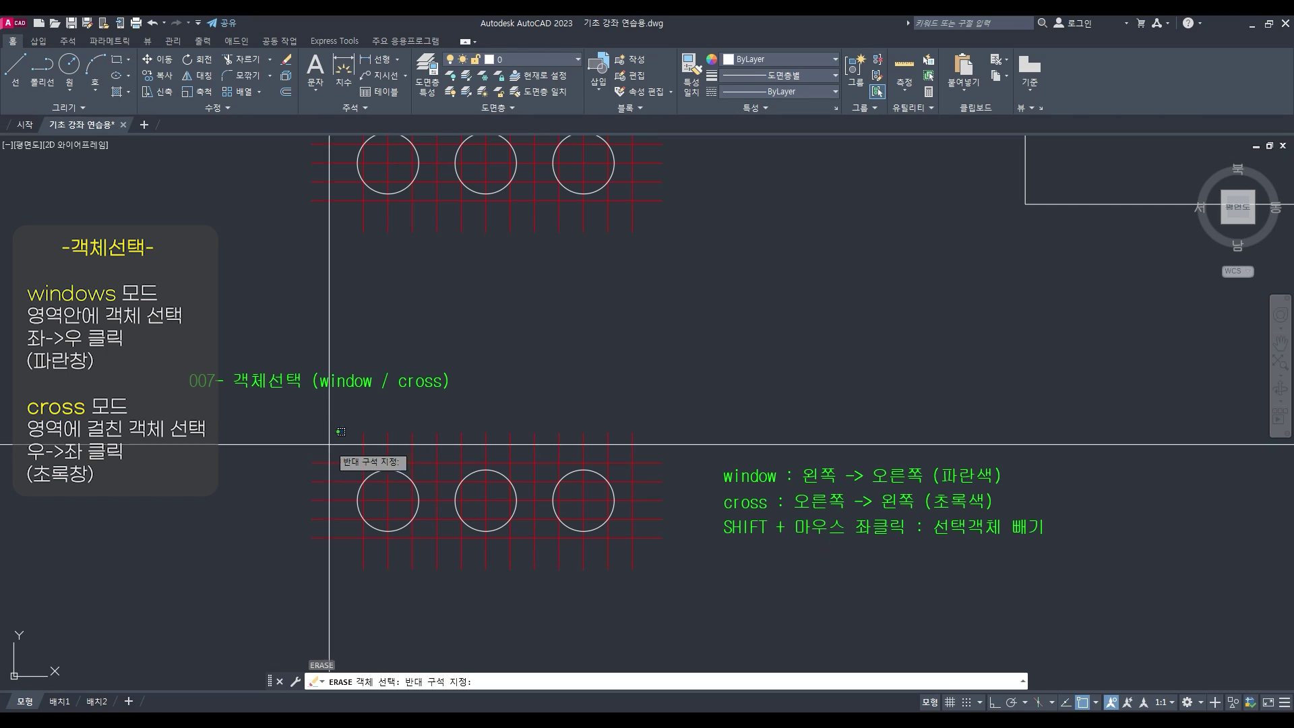
pyautogui.click(645, 550)
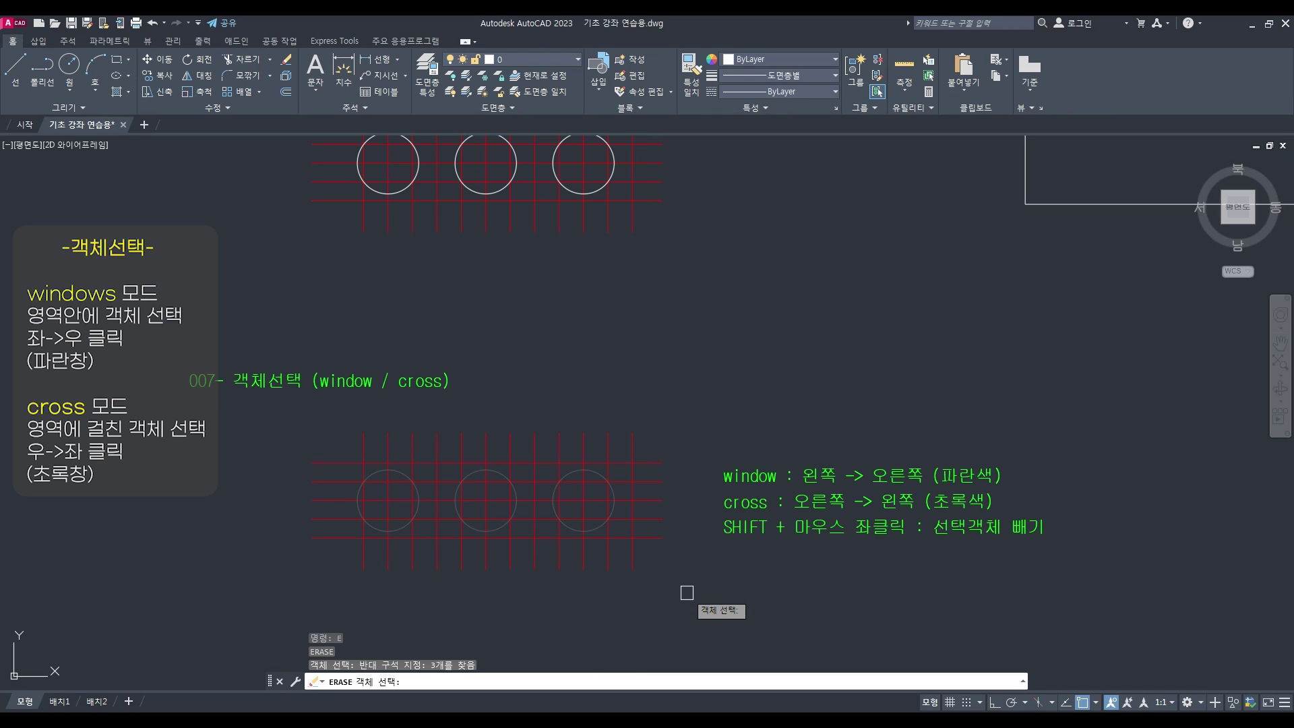
pyautogui.press('Return')
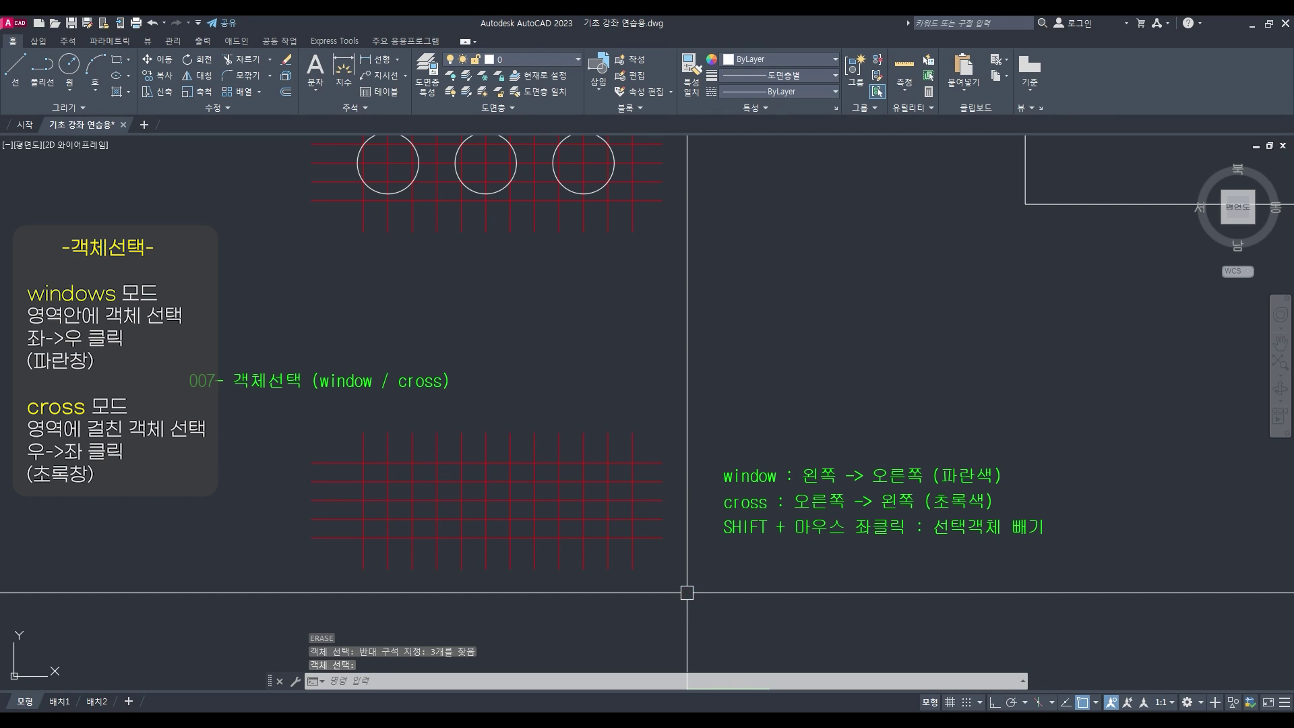
pyautogui.write('u')
pyautogui.press('Return')
# Erase the 007 grid's three circles and all vertical lines with one enclosing window, and undo the erase
pyautogui.write('e')
pyautogui.press('Return')
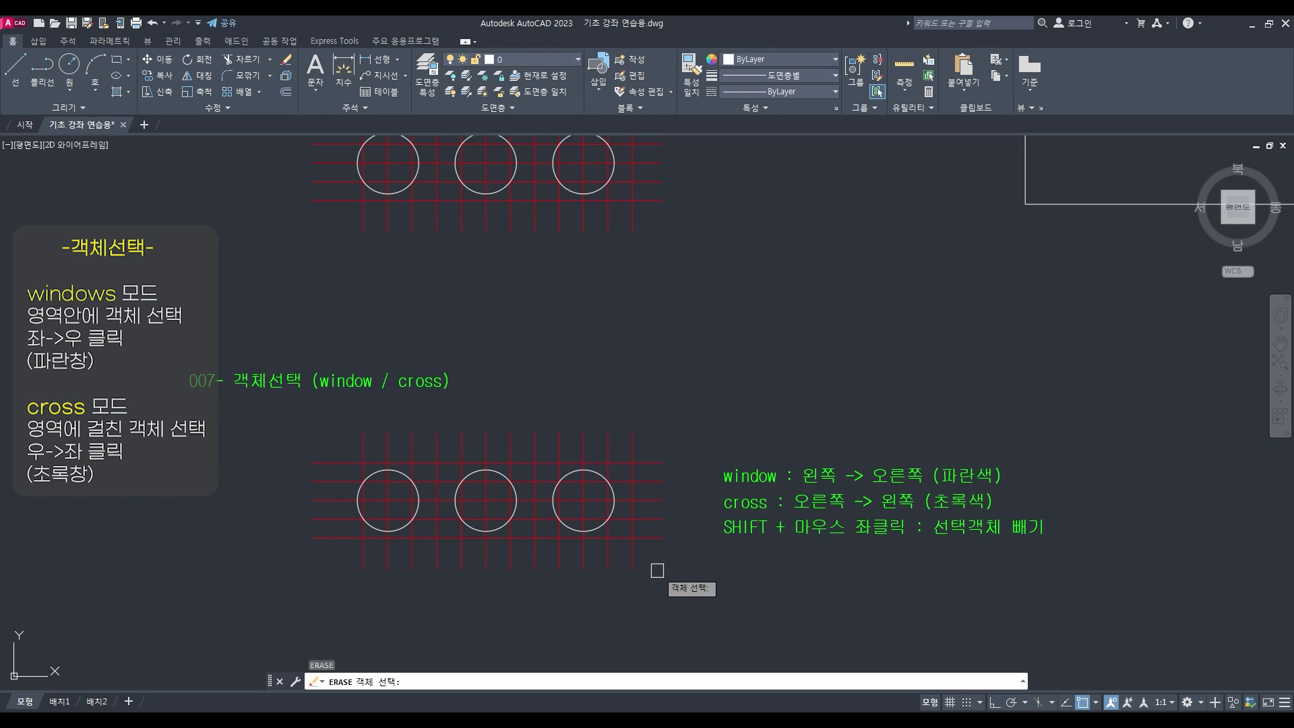
pyautogui.click(289, 411)
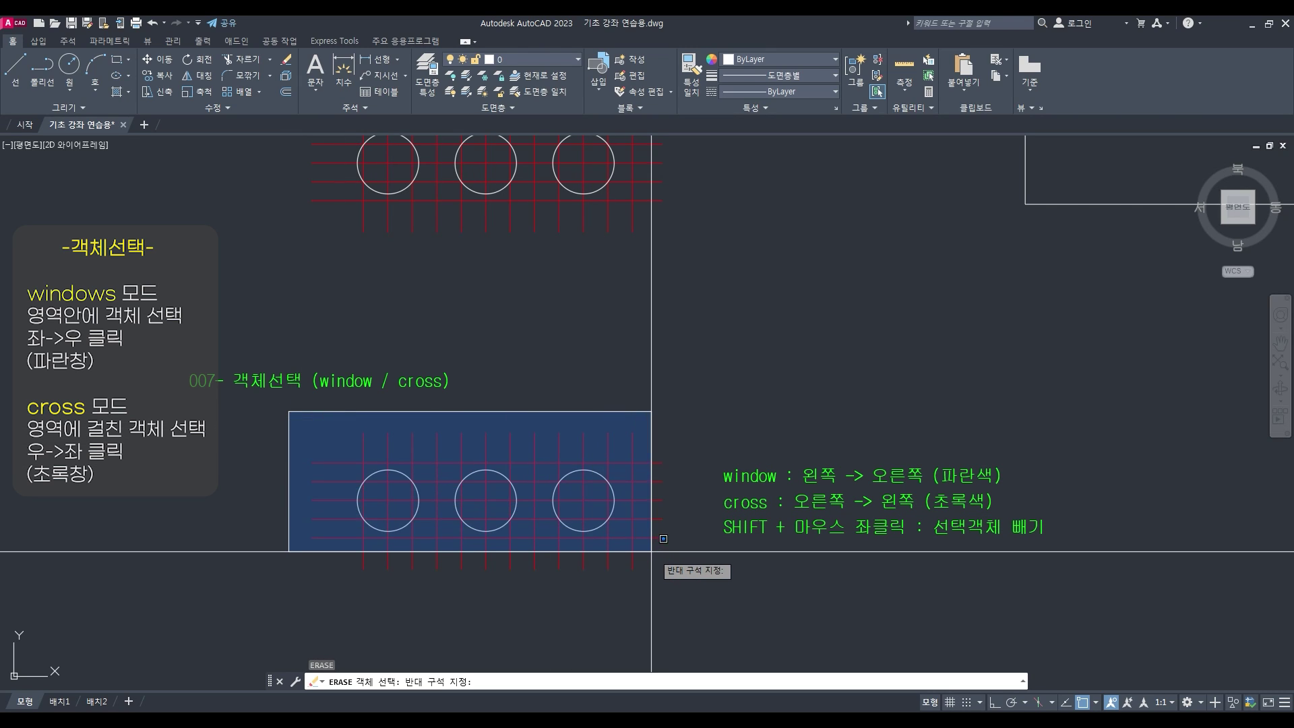
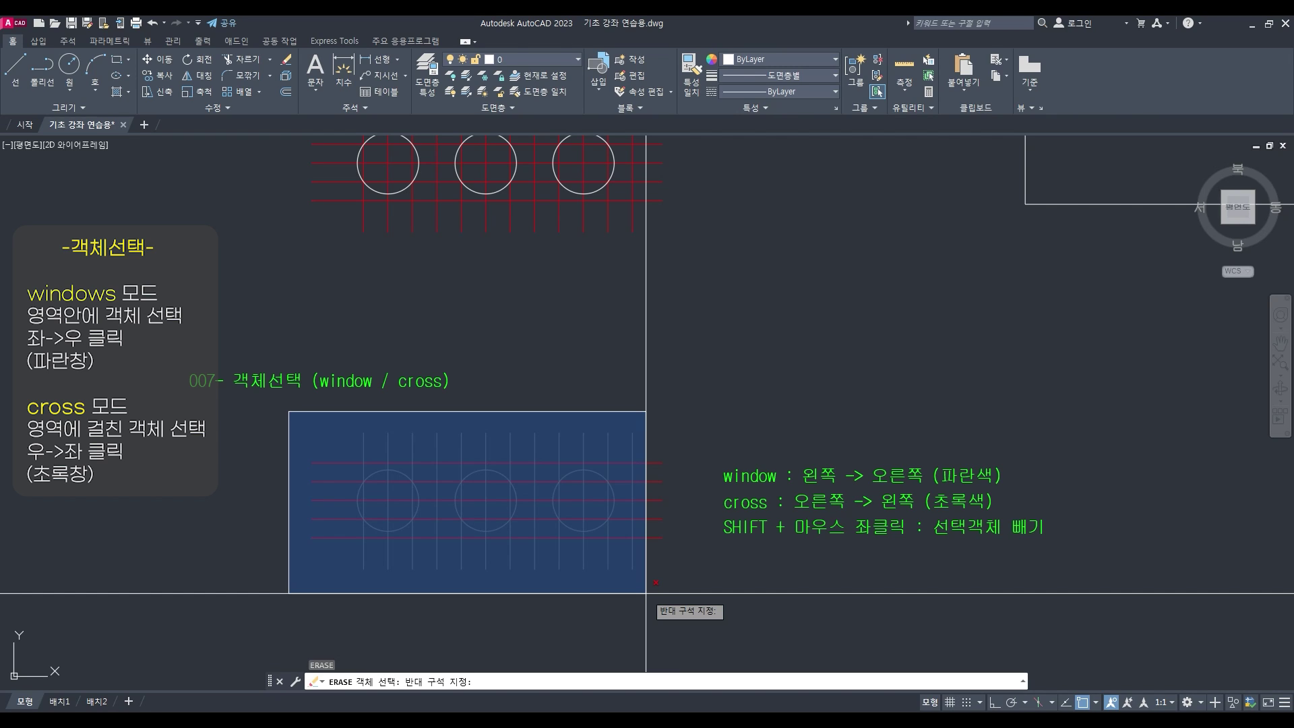
pyautogui.click(646, 593)
pyautogui.press('Return')
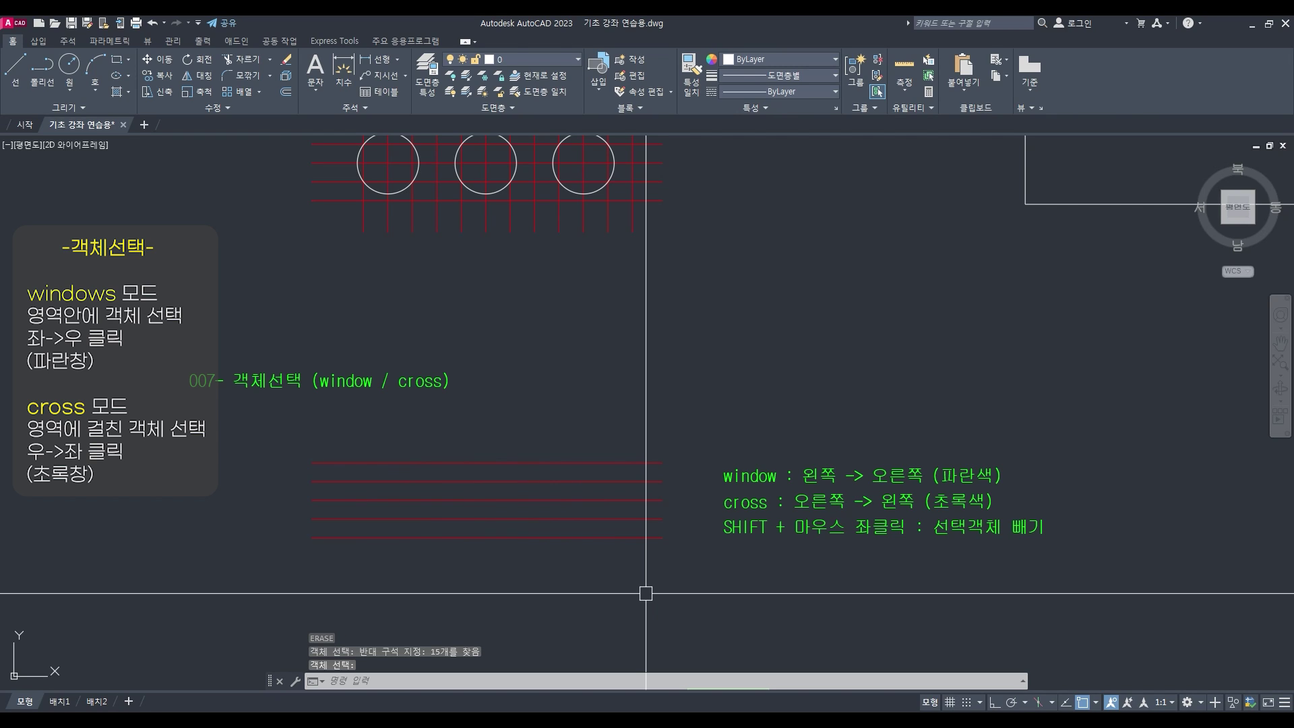
pyautogui.write('u')
pyautogui.press('Return')
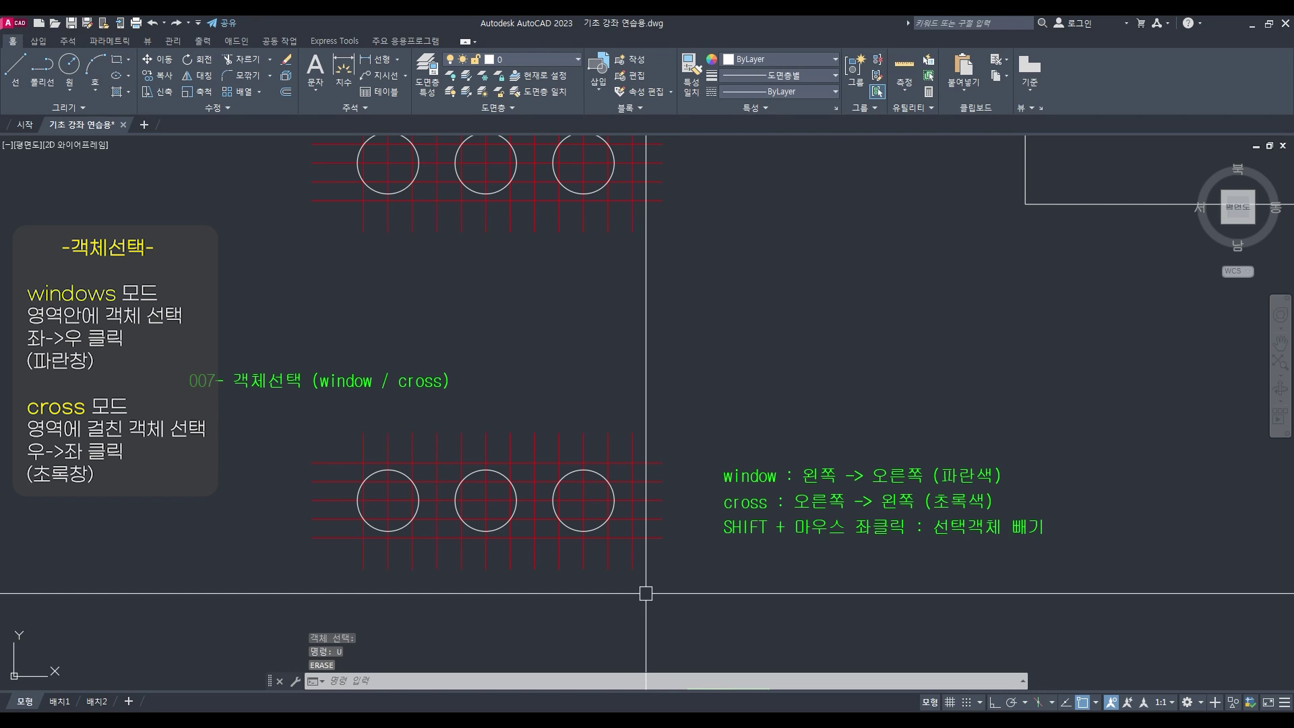
# Erase the 007 grid's left two circles and the vertical lines around them with an enclosing window, and undo the erase
pyautogui.write('e')
pyautogui.press('Return')
pyautogui.click(281, 410)
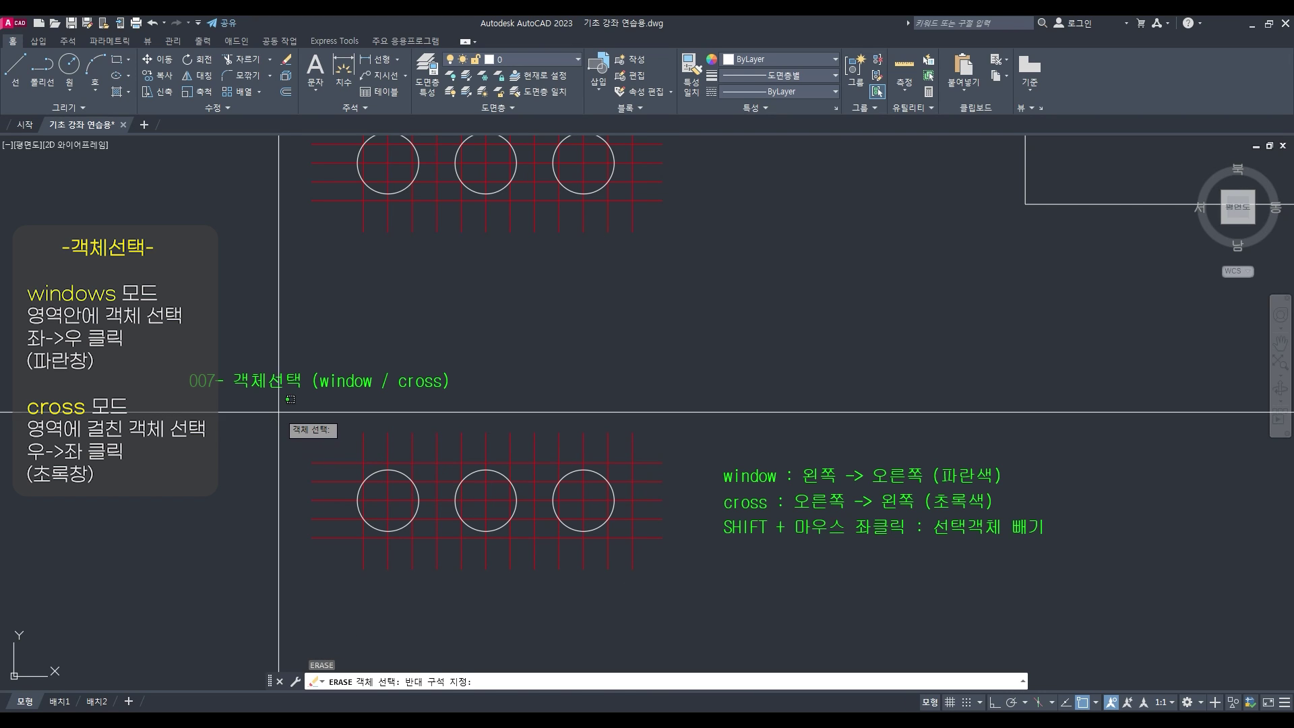
pyautogui.click(543, 600)
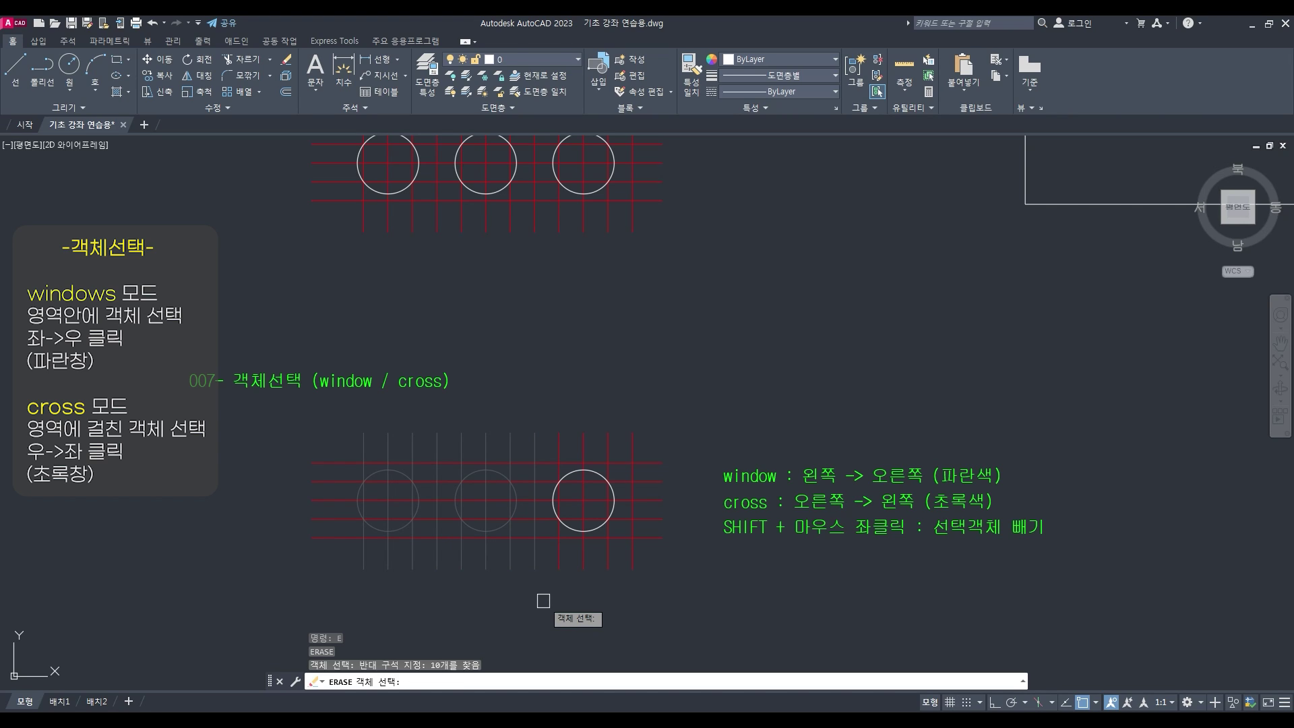
pyautogui.press('Return')
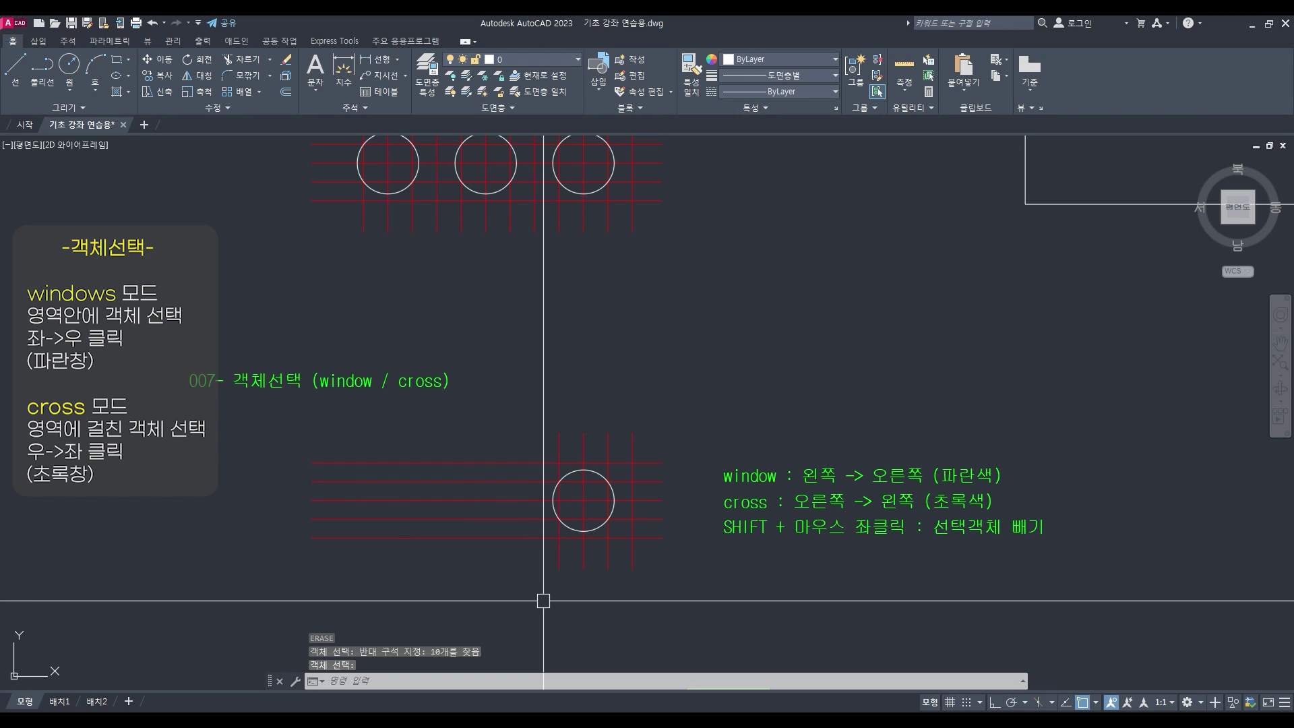
pyautogui.hotkey('ctrl', 'z')
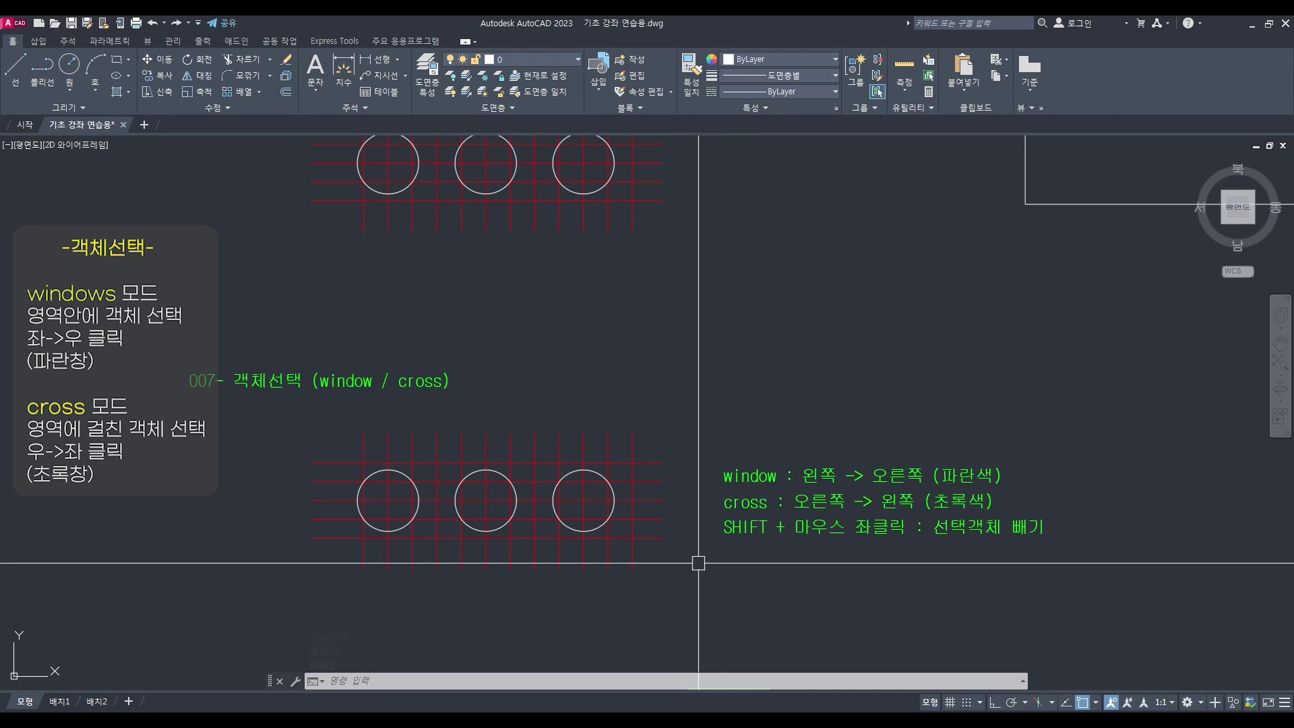
# Erase the 007 grid's horizontal lines with a crossing window over their right ends, and undo the erase
pyautogui.write('e')
pyautogui.press('Return')
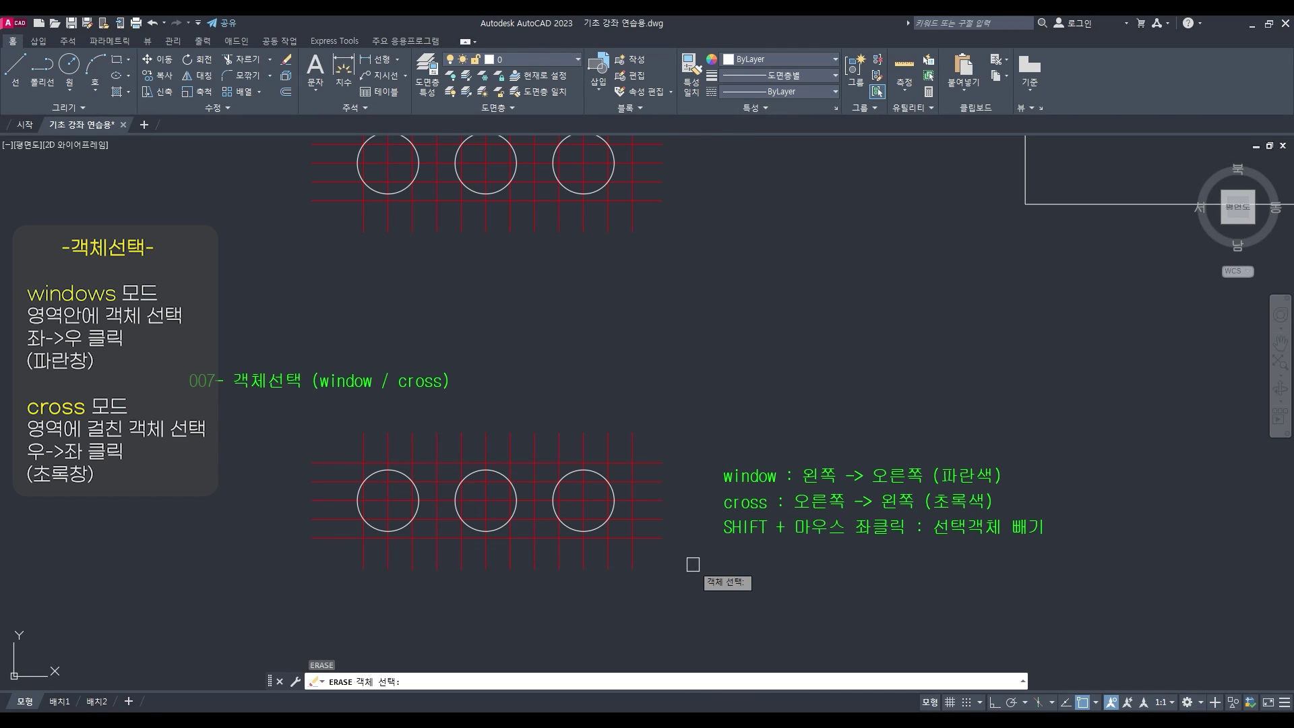
pyautogui.click(1111, 636)
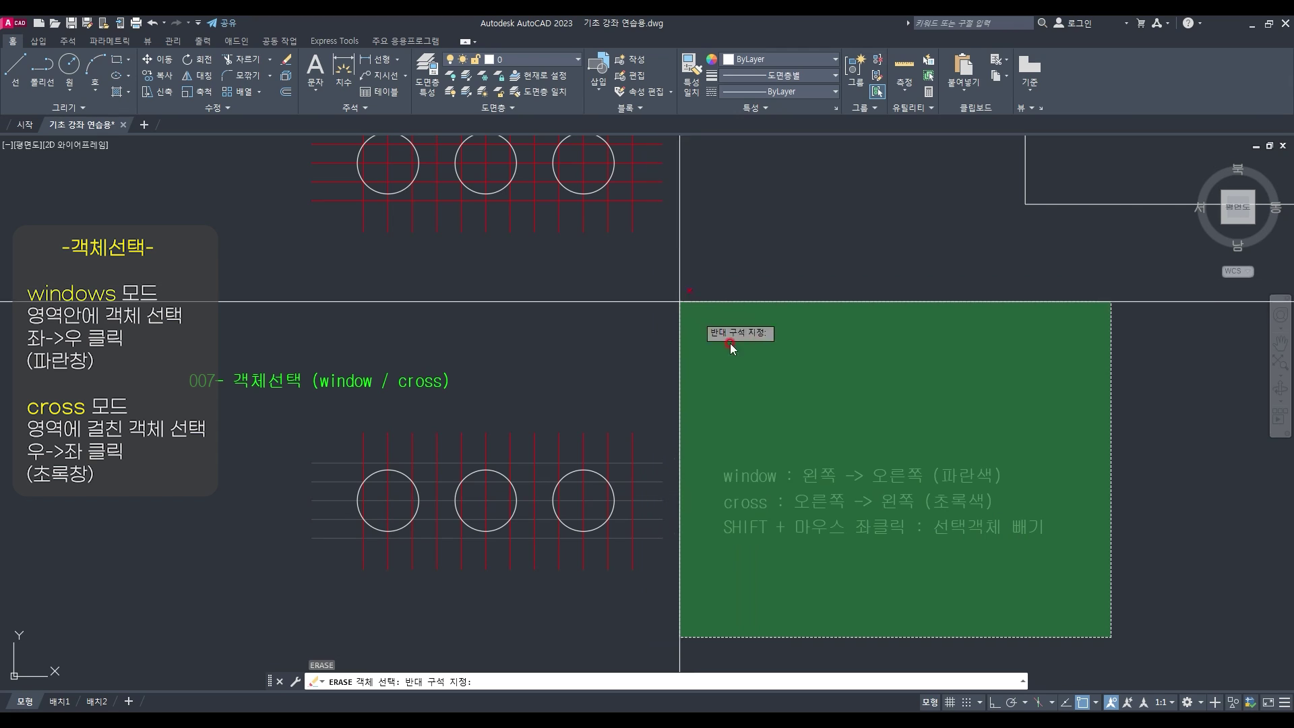
pyautogui.click(984, 472)
pyautogui.click(1006, 435)
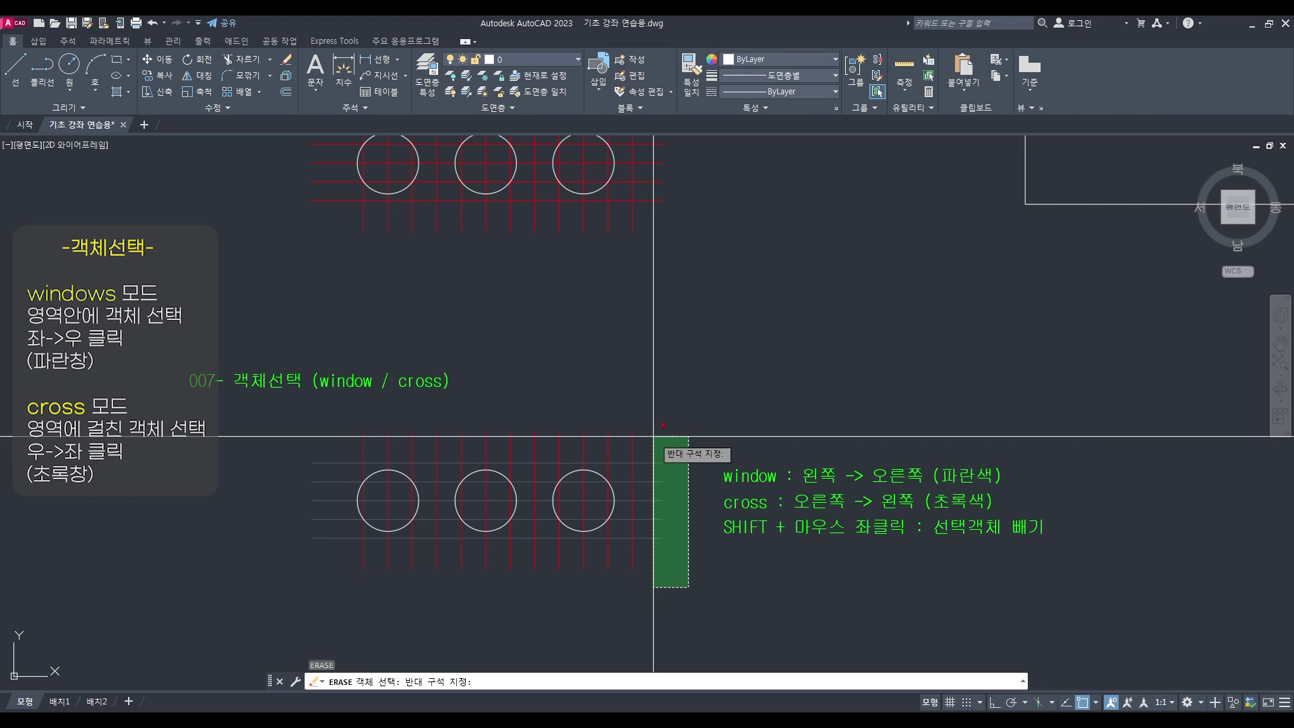
pyautogui.click(652, 436)
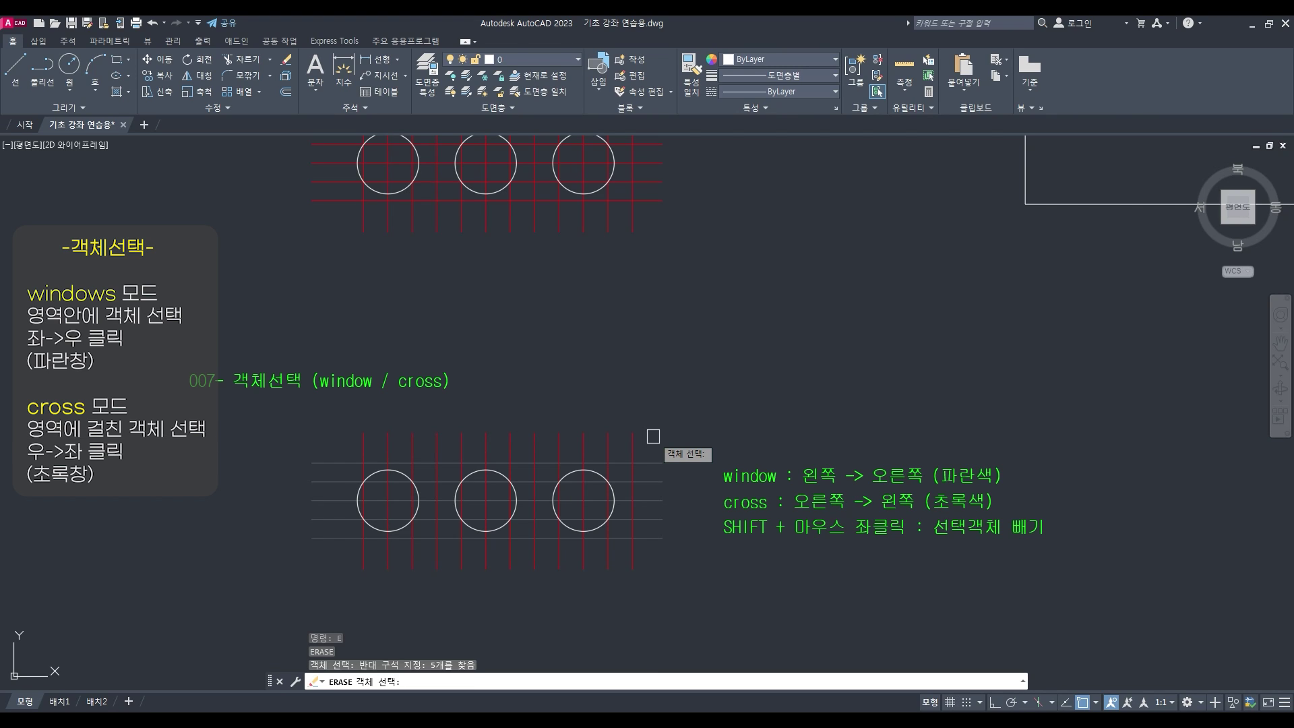
pyautogui.press('Return')
pyautogui.write('u')
pyautogui.press('Return')
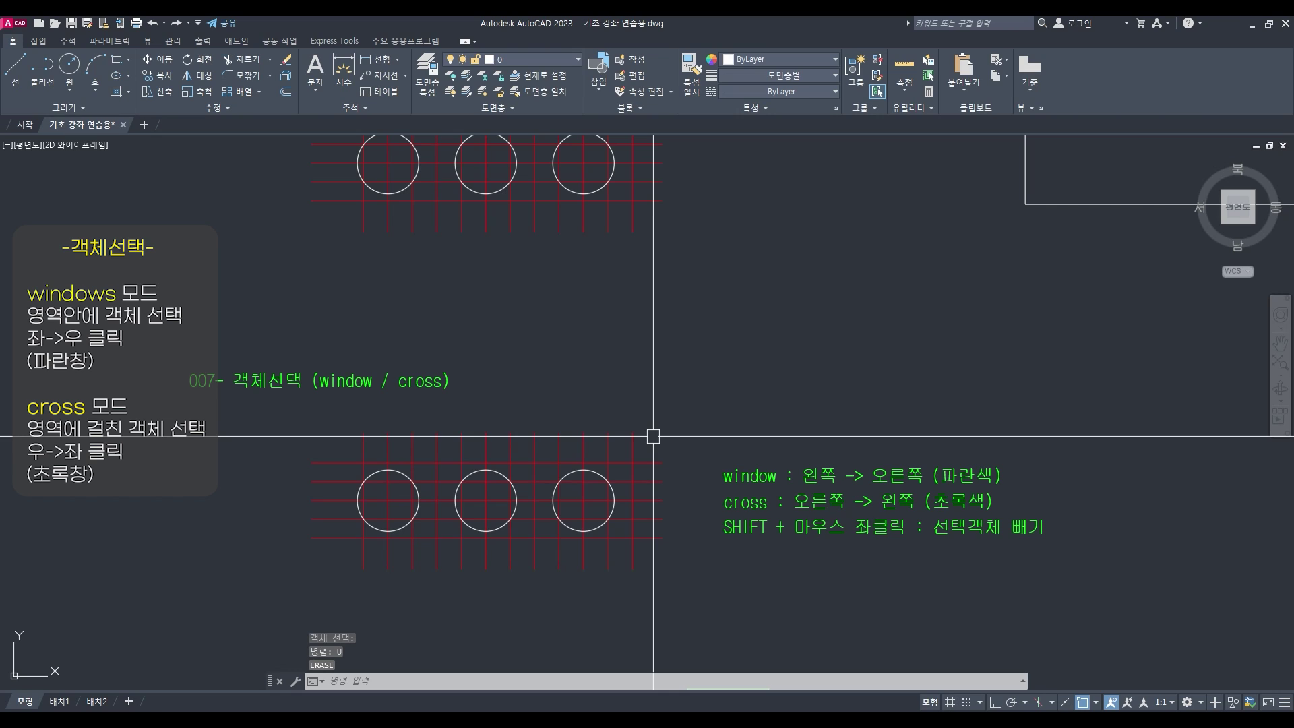
# Try a crossing window over the lower ends of the 007 grid's vertical lines within Erase, and cancel the command
pyautogui.write('e')
pyautogui.press('Return')
pyautogui.click(699, 599)
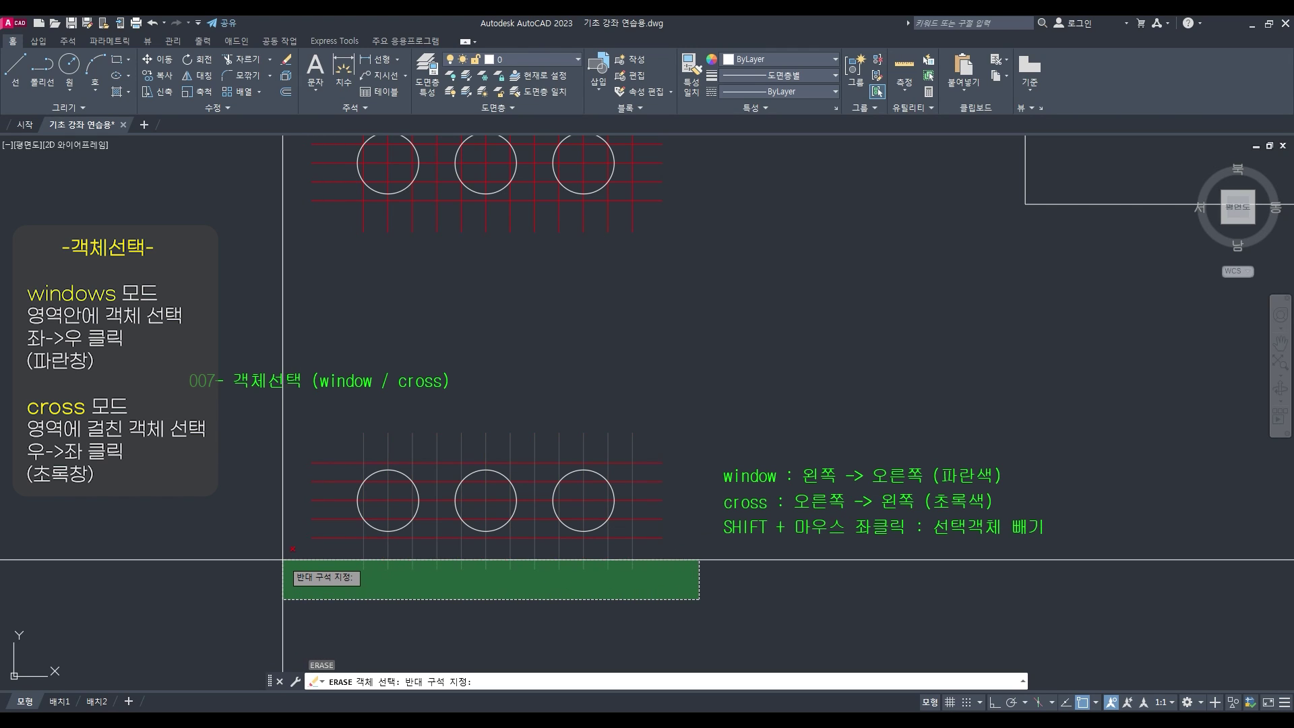
pyautogui.press('Escape')
pyautogui.press('Escape')
# Erase the 007 grid's lower-right lines with a crossing window, removing the middle and right circles from the selection, and undo the erase
pyautogui.write('e')
pyautogui.press('space')
pyautogui.click(600, 560)
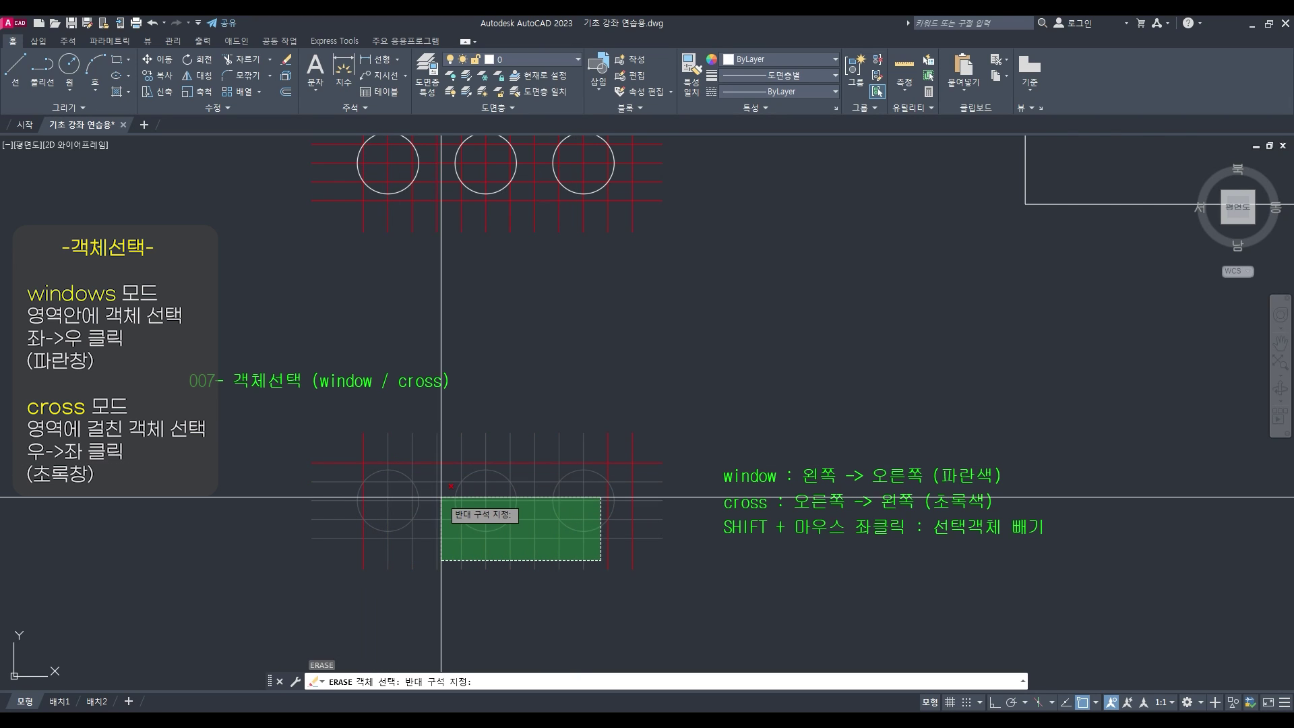
pyautogui.click(449, 475)
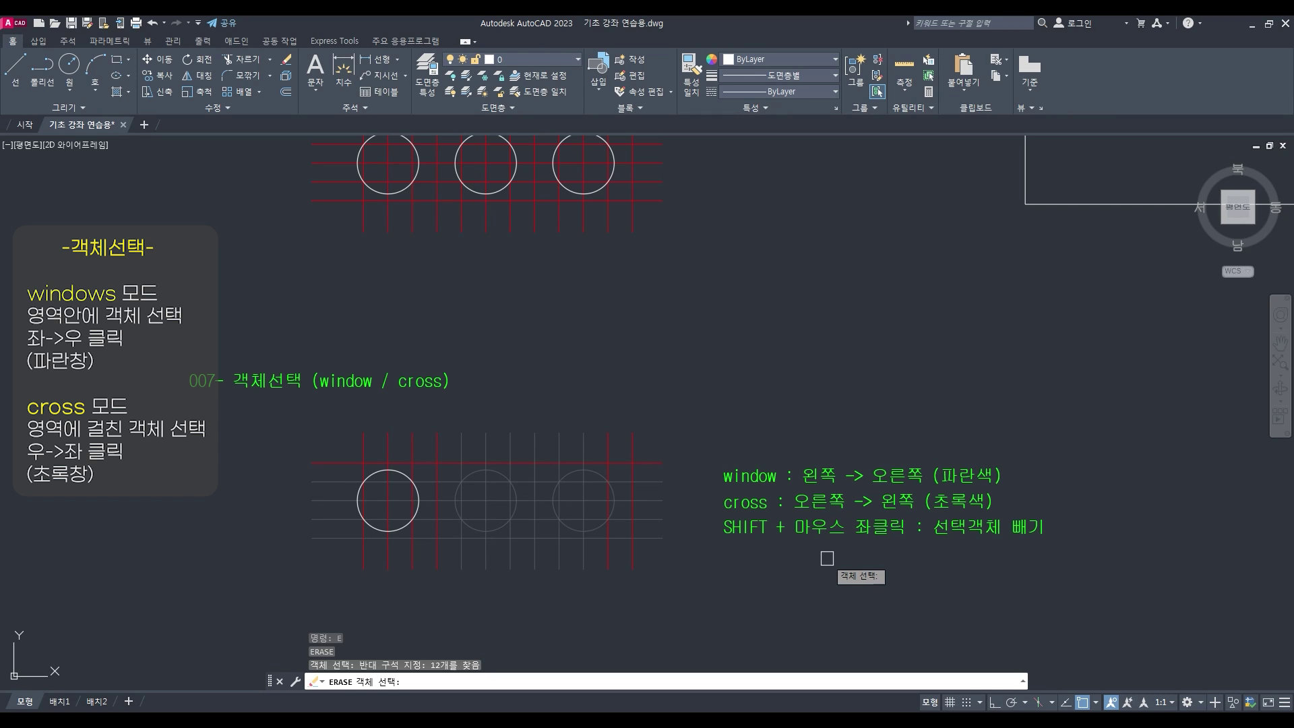
pyautogui.keyDown('shift'); pyautogui.click(497, 528); pyautogui.keyUp('shift')
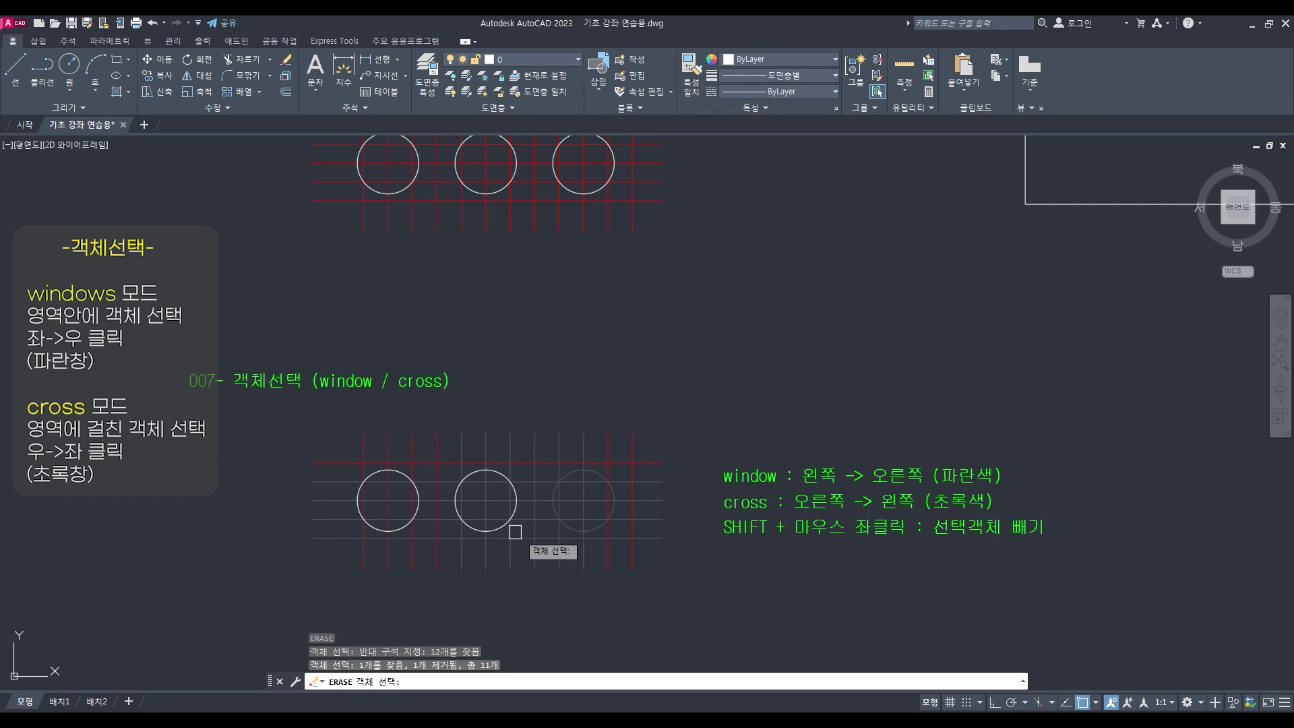
pyautogui.keyDown('shift'); pyautogui.click(568, 528); pyautogui.keyUp('shift')
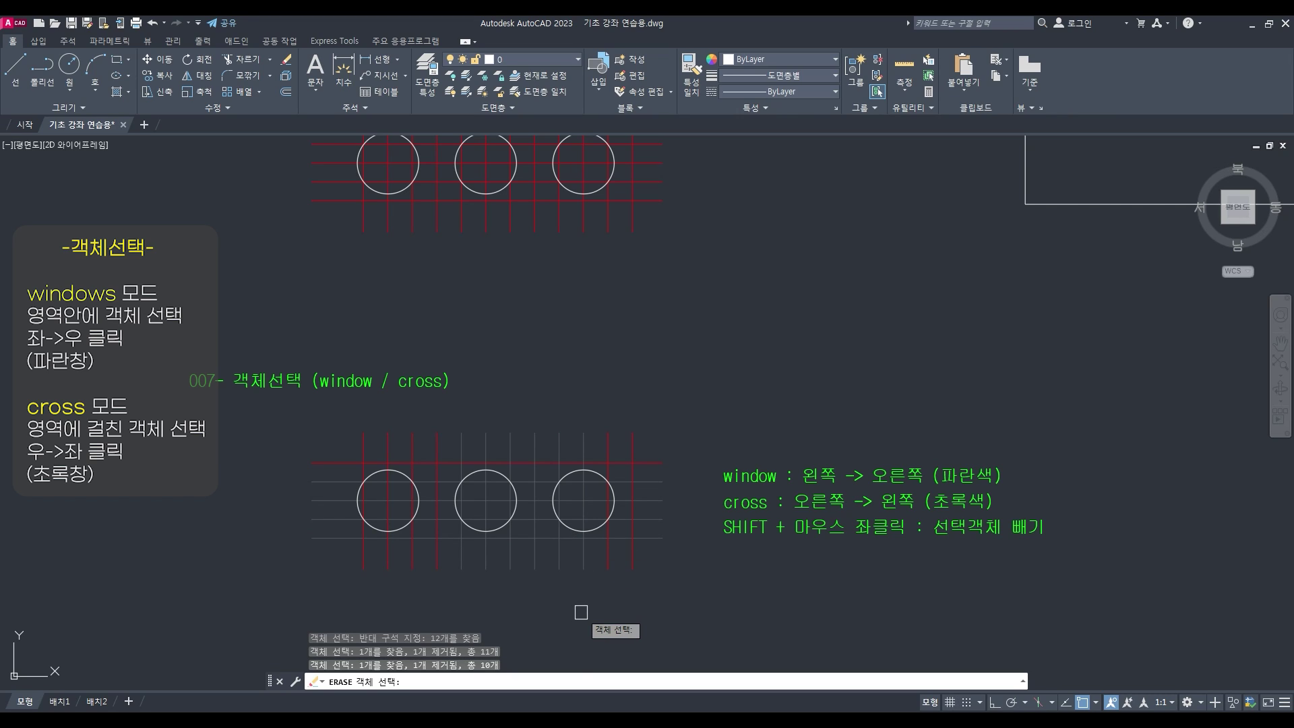
pyautogui.press('Return')
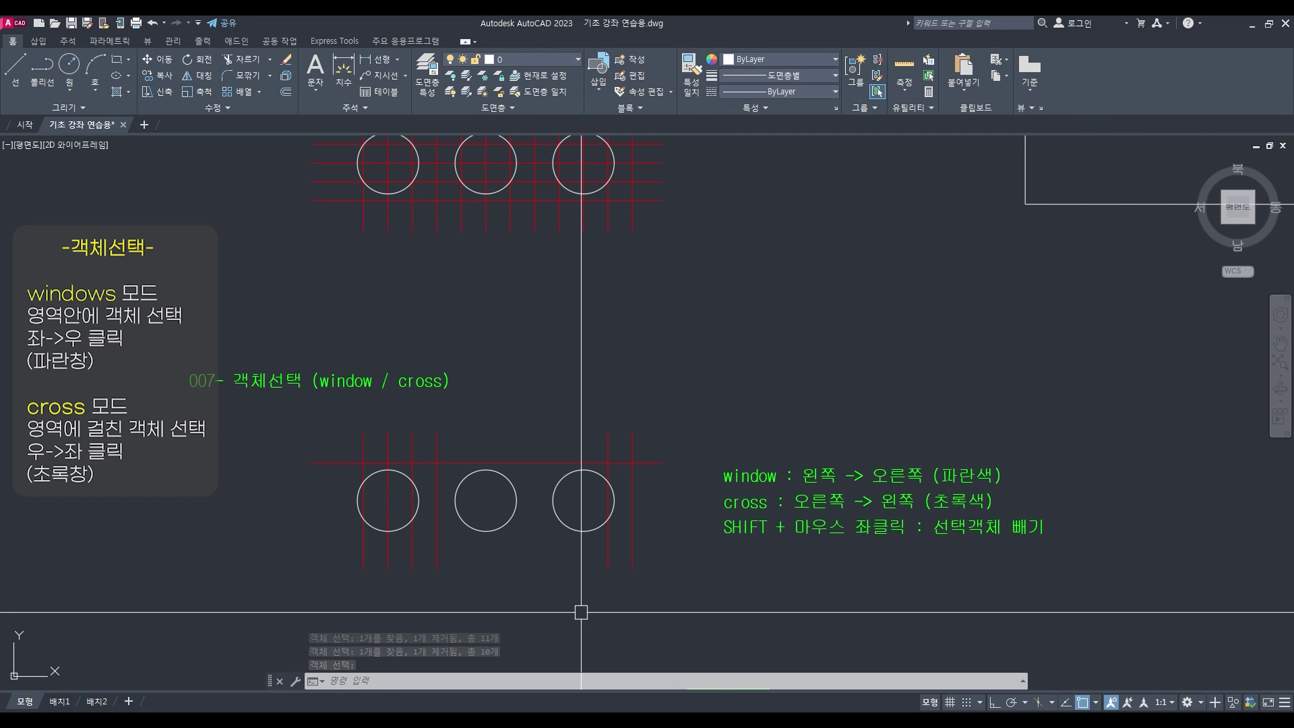
pyautogui.write('u')
pyautogui.press('Return')
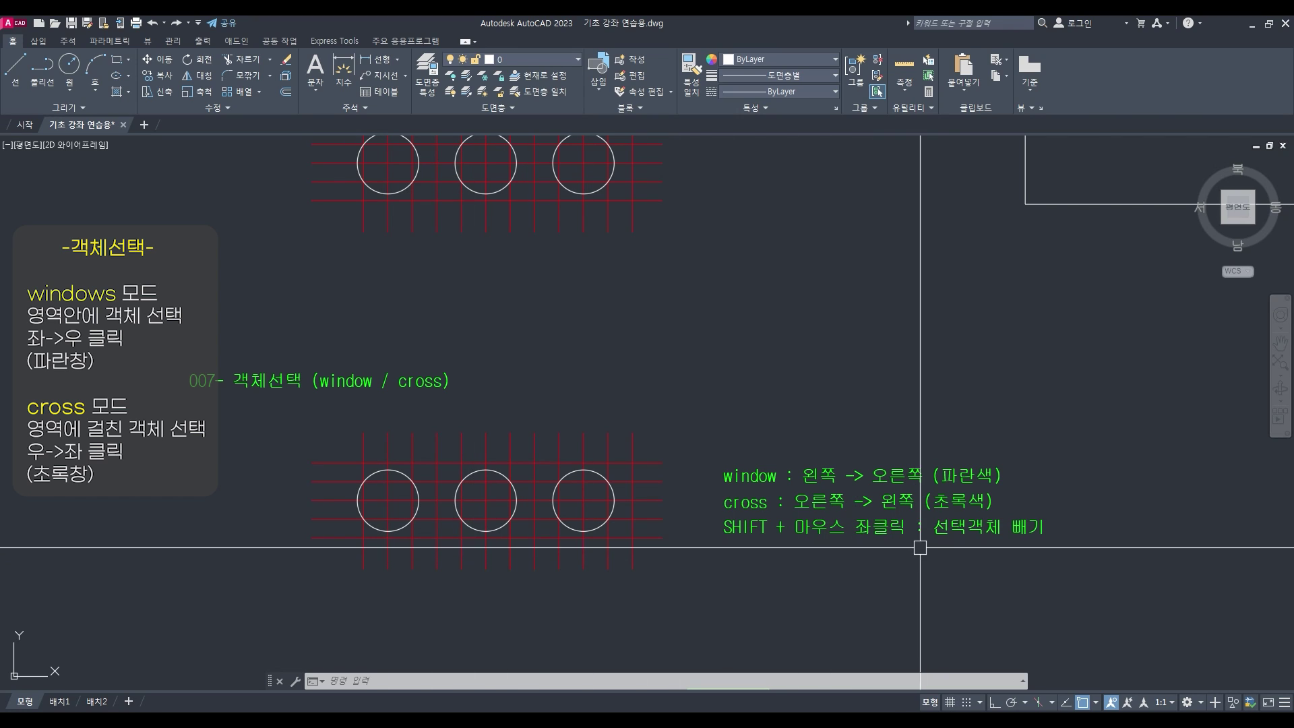
pyautogui.click(1030, 526)
pyautogui.click(1010, 554)
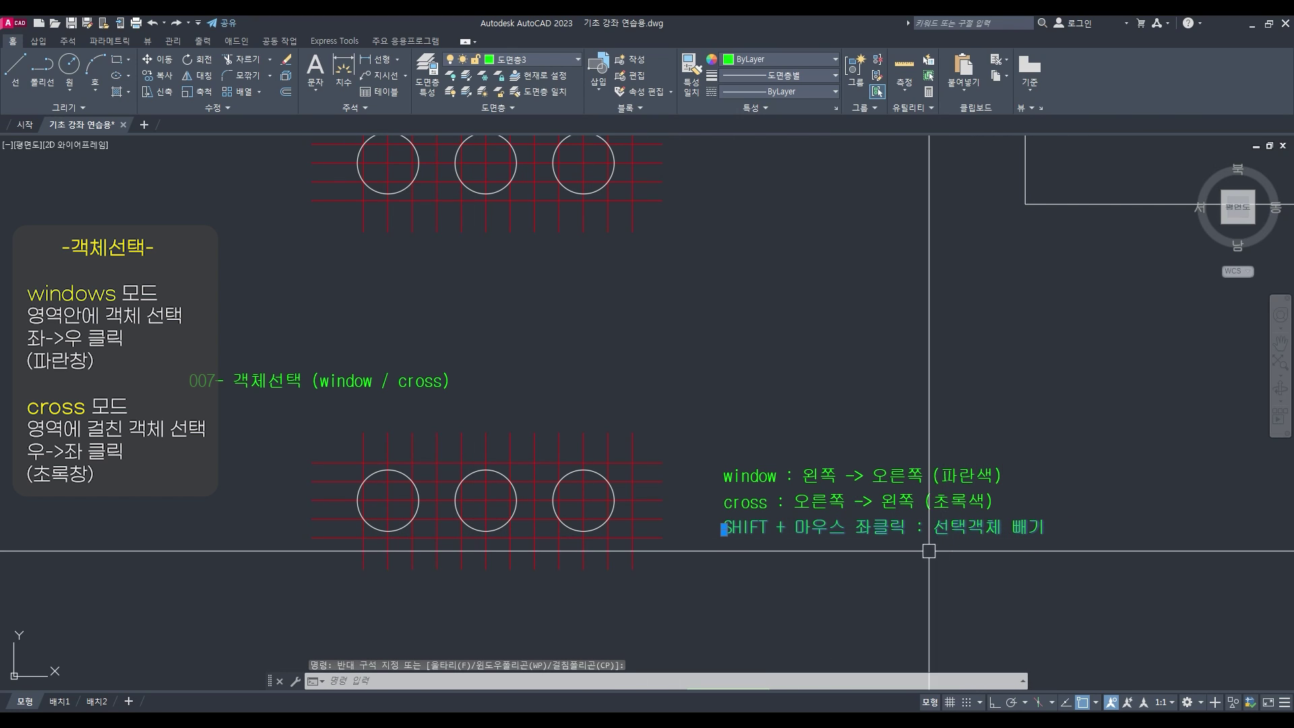
pyautogui.press('Escape')
pyautogui.press('Escape')
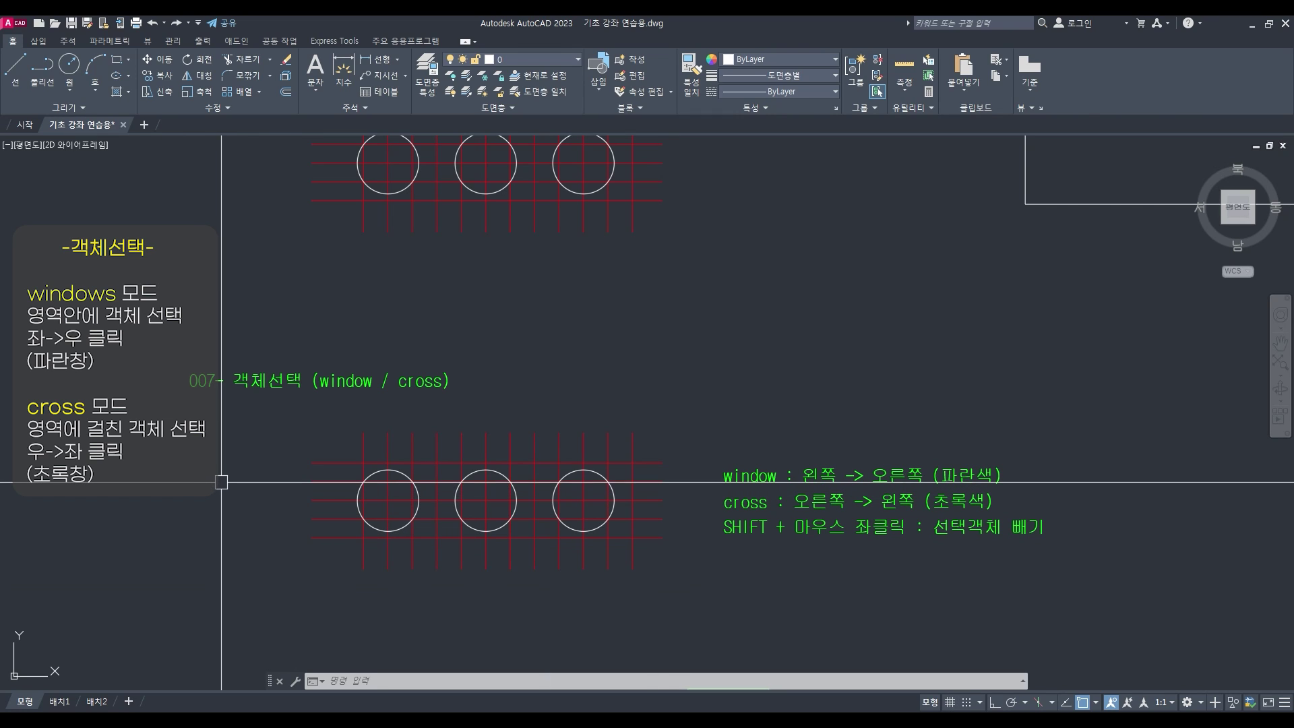
# Within Erase, list the selection options, try a Fence across the upper ends of the 007 grid's vertical lines, and cancel the command
pyautogui.write('e')
pyautogui.press('Return')
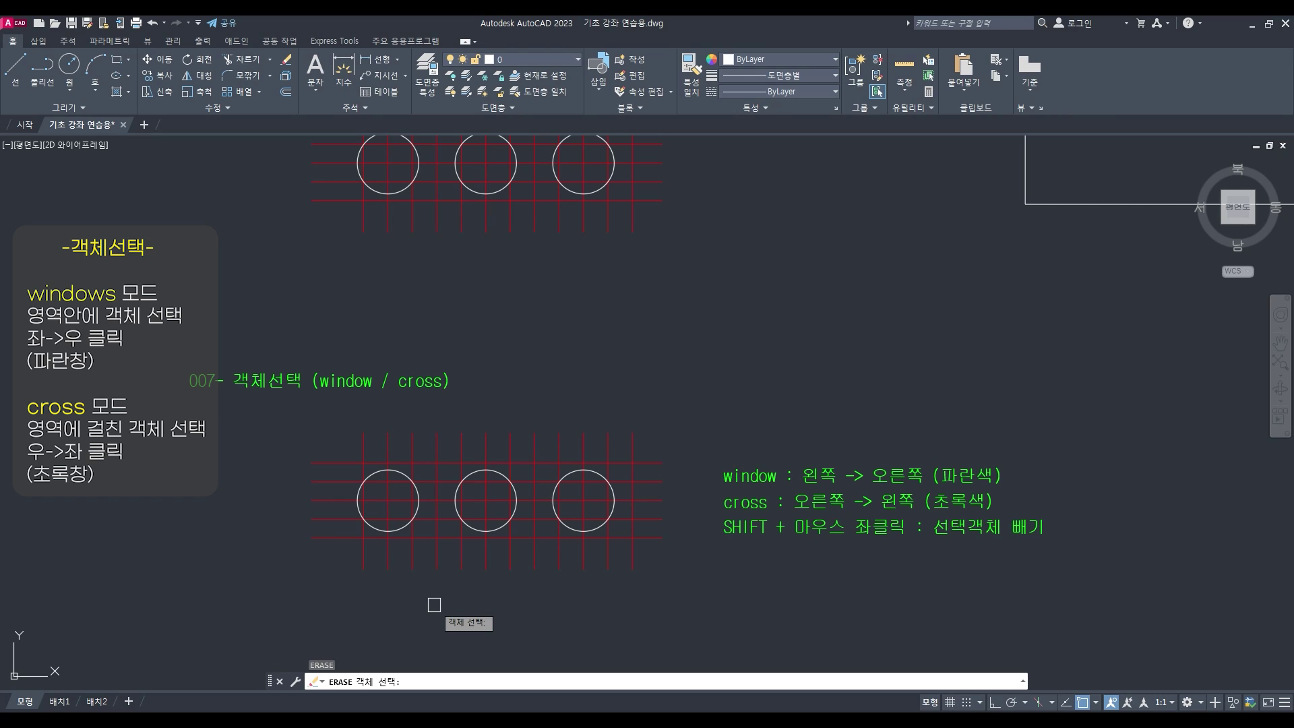
pyautogui.write('?')
pyautogui.press('Return')
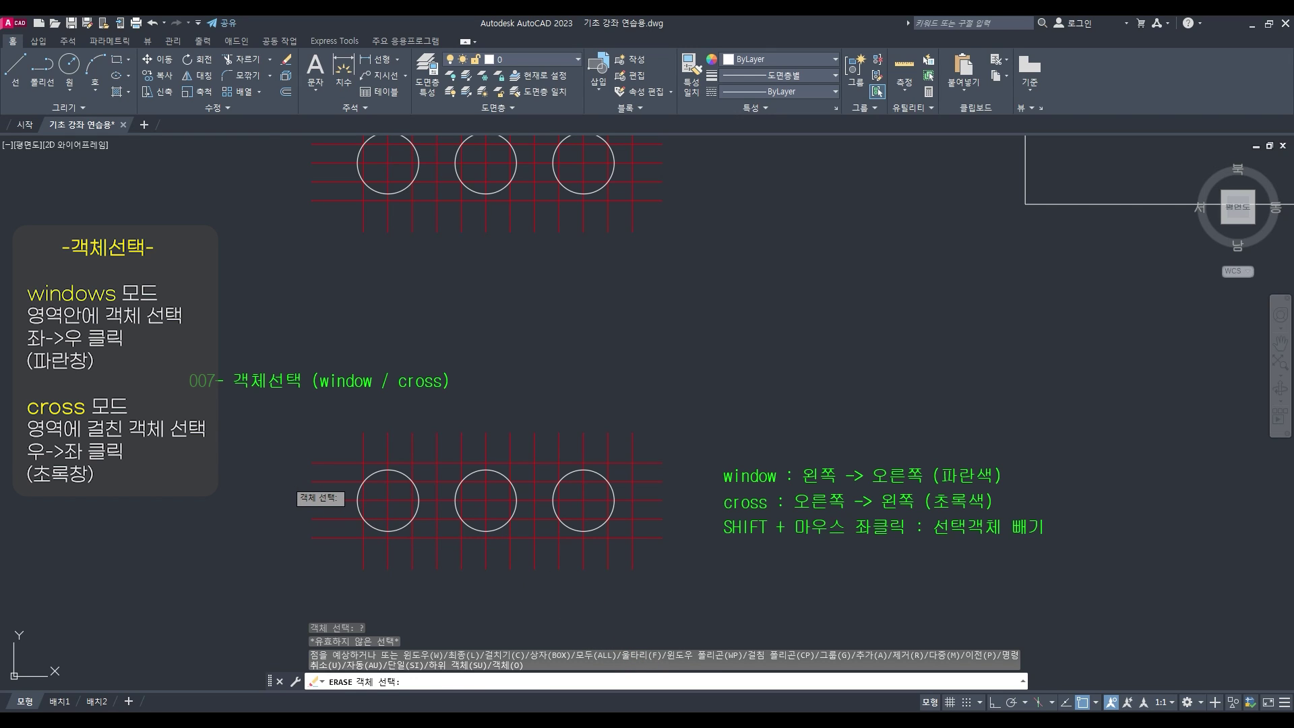
pyautogui.write('f')
pyautogui.press('Return')
pyautogui.click(281, 445)
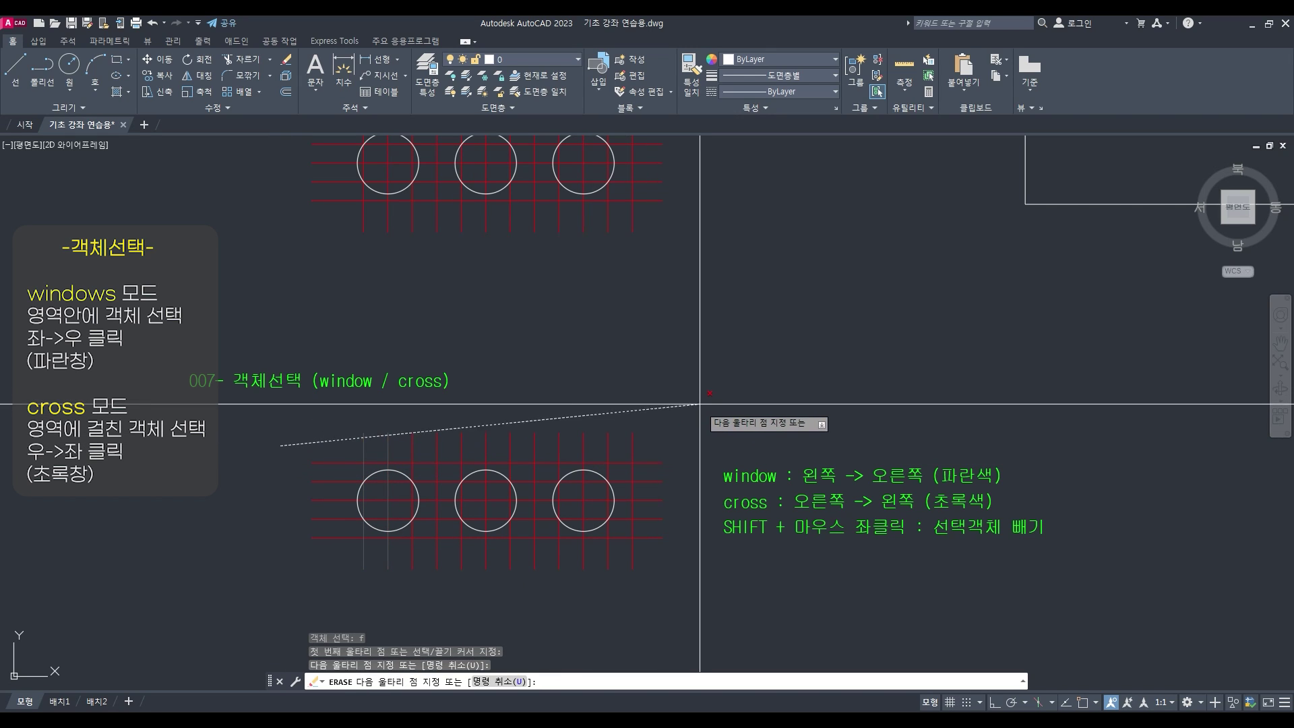
pyautogui.click(726, 441)
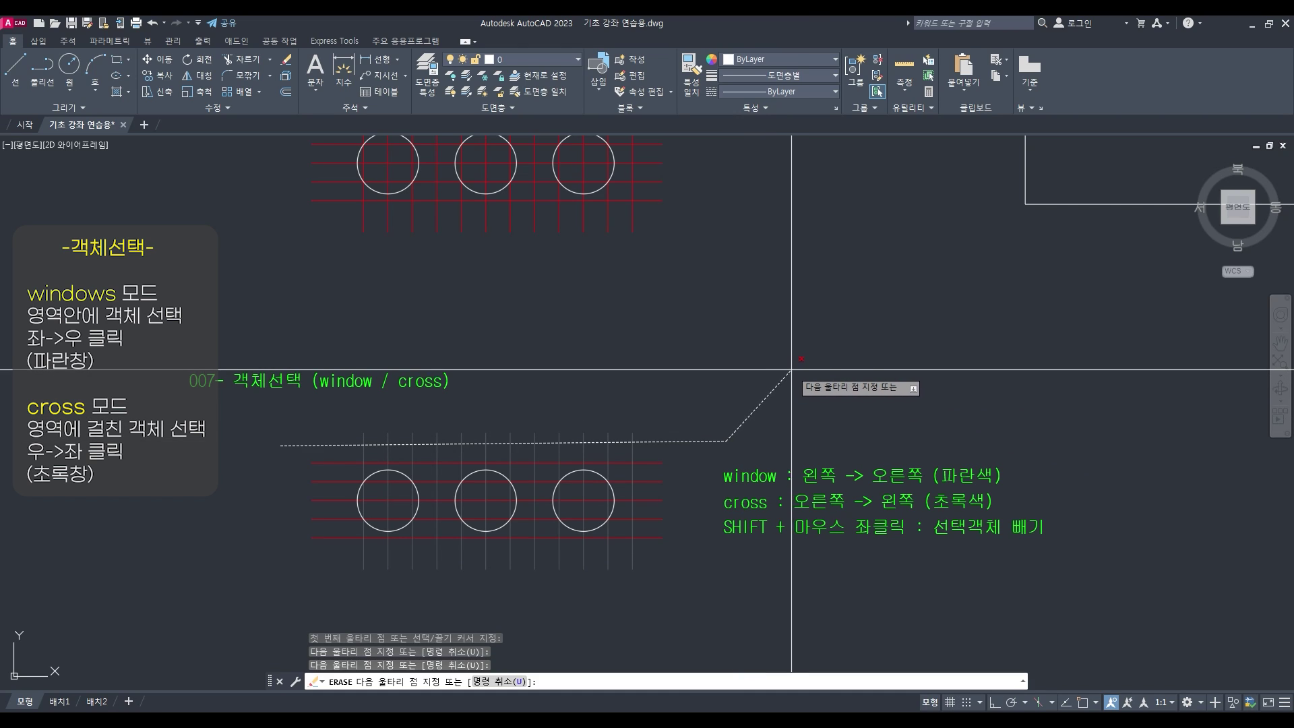
pyautogui.press('Return')
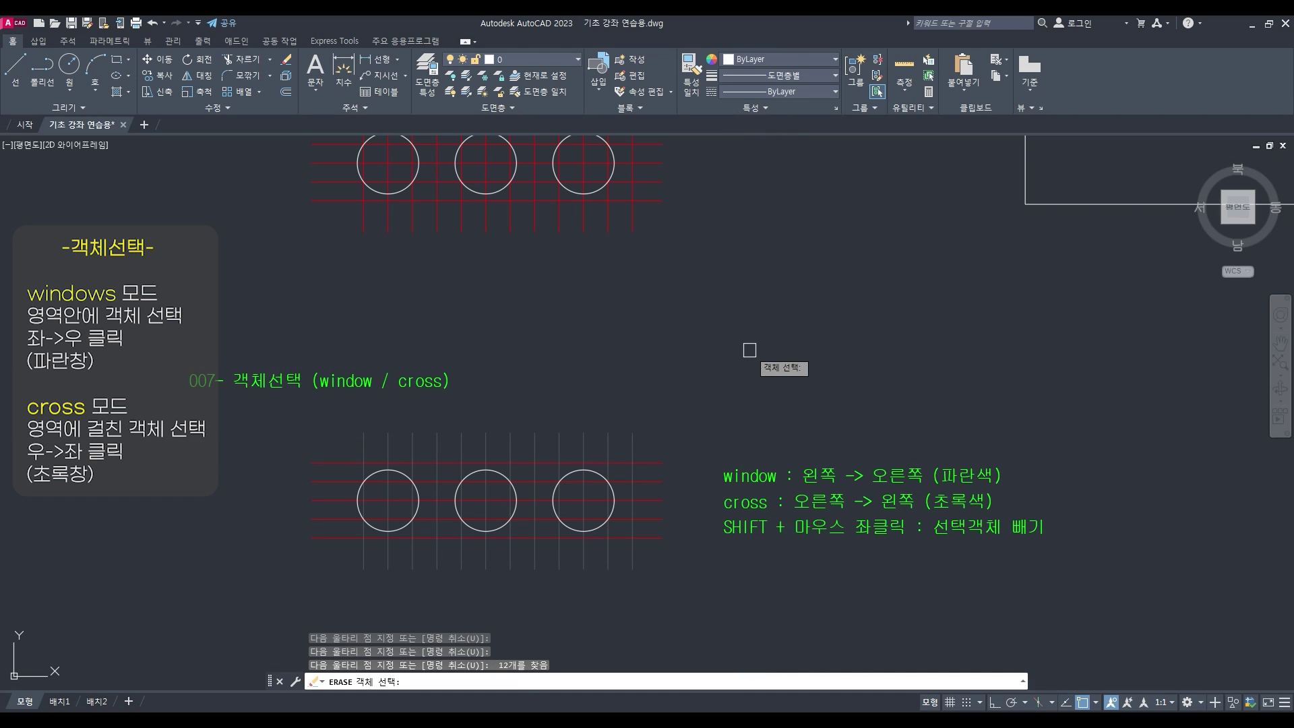
pyautogui.press('Escape')
# Erase the 007 grid's middle circle and the vertical lines around it with a window polygon (WP), and undo the erase
pyautogui.press('Return')
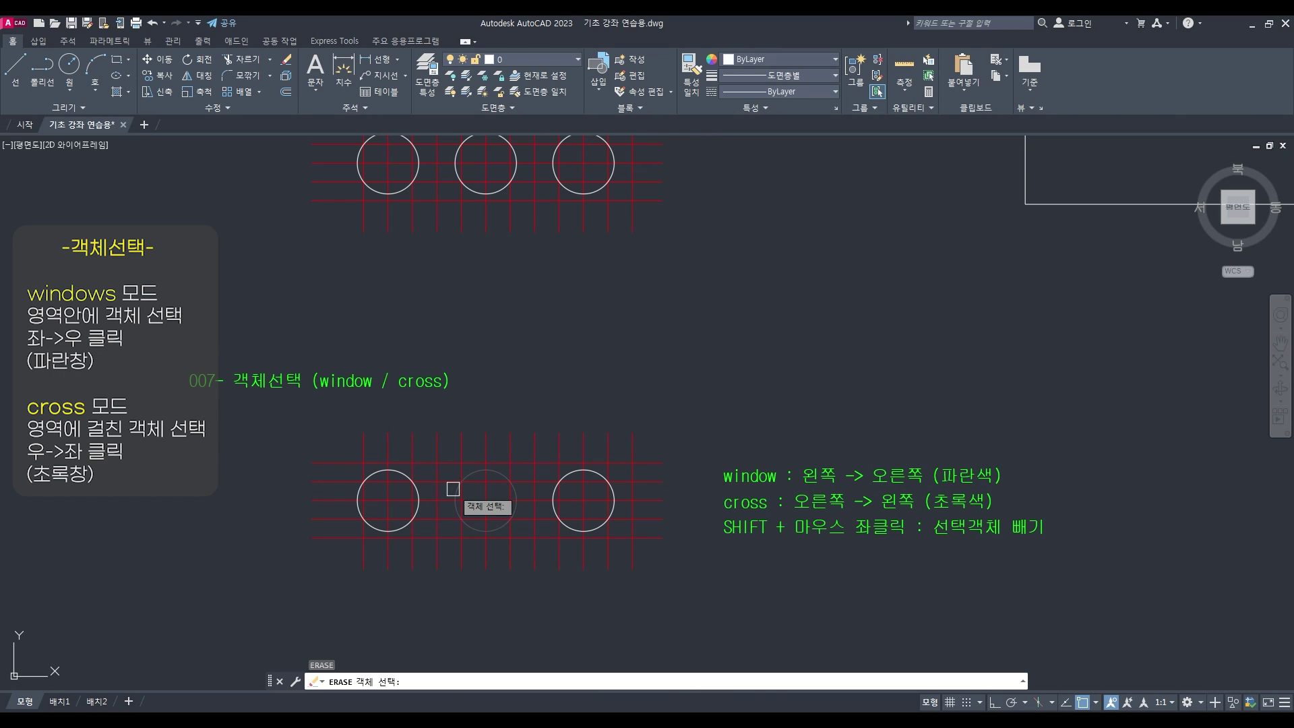
pyautogui.write('?')
pyautogui.press('Return')
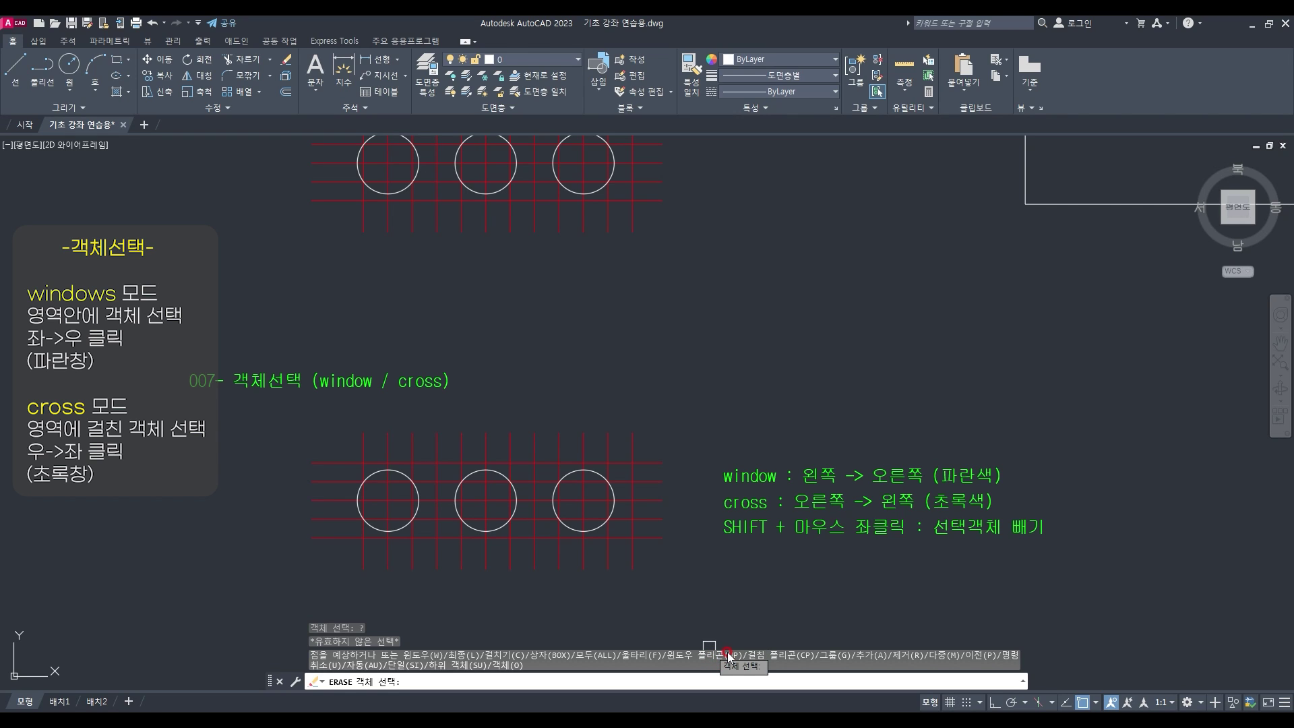
pyautogui.write('wp')
pyautogui.press('Return')
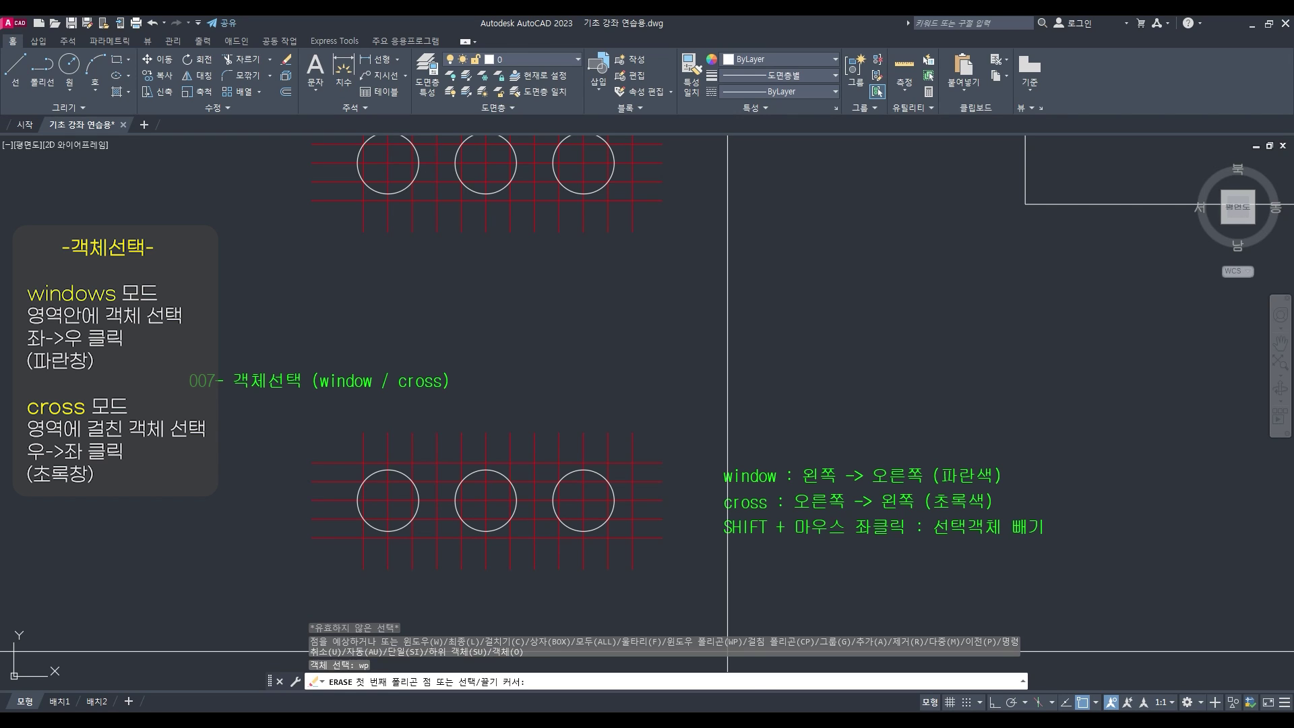
pyautogui.click(428, 591)
pyautogui.click(423, 413)
pyautogui.click(525, 416)
pyautogui.click(528, 599)
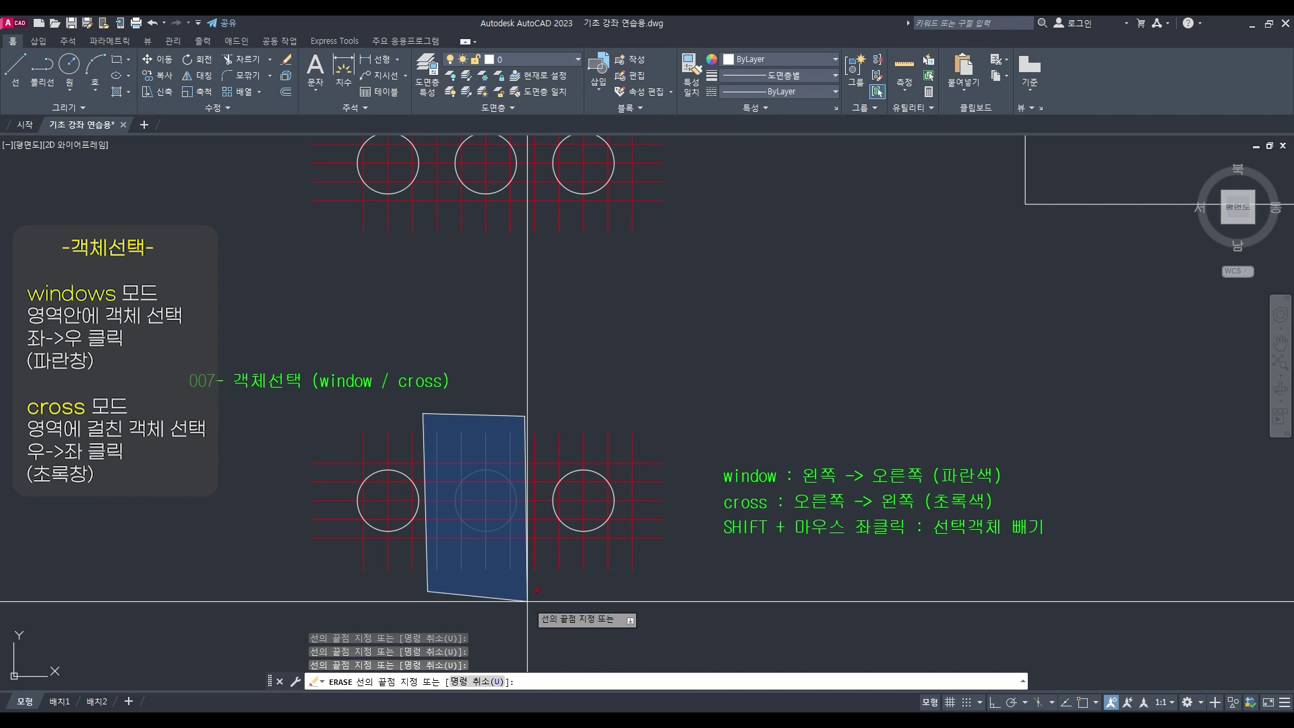
pyautogui.click(478, 614)
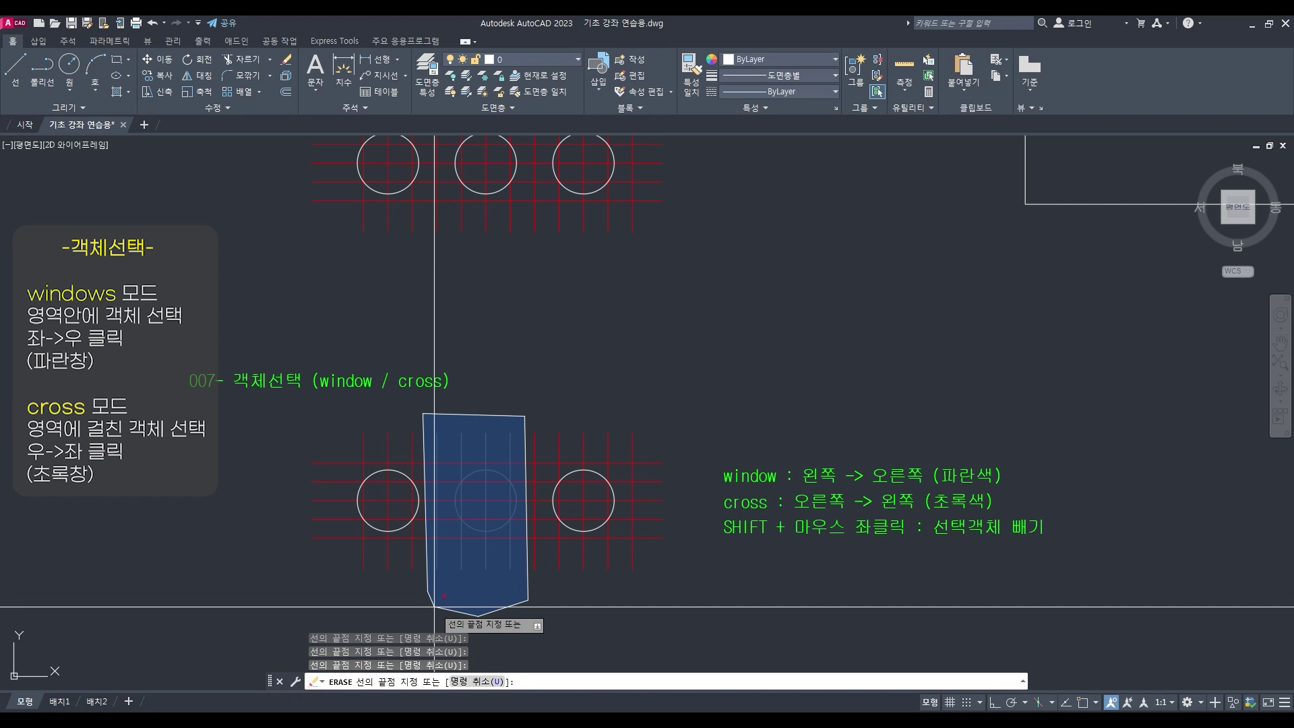
pyautogui.press('Return')
pyautogui.press('Return')
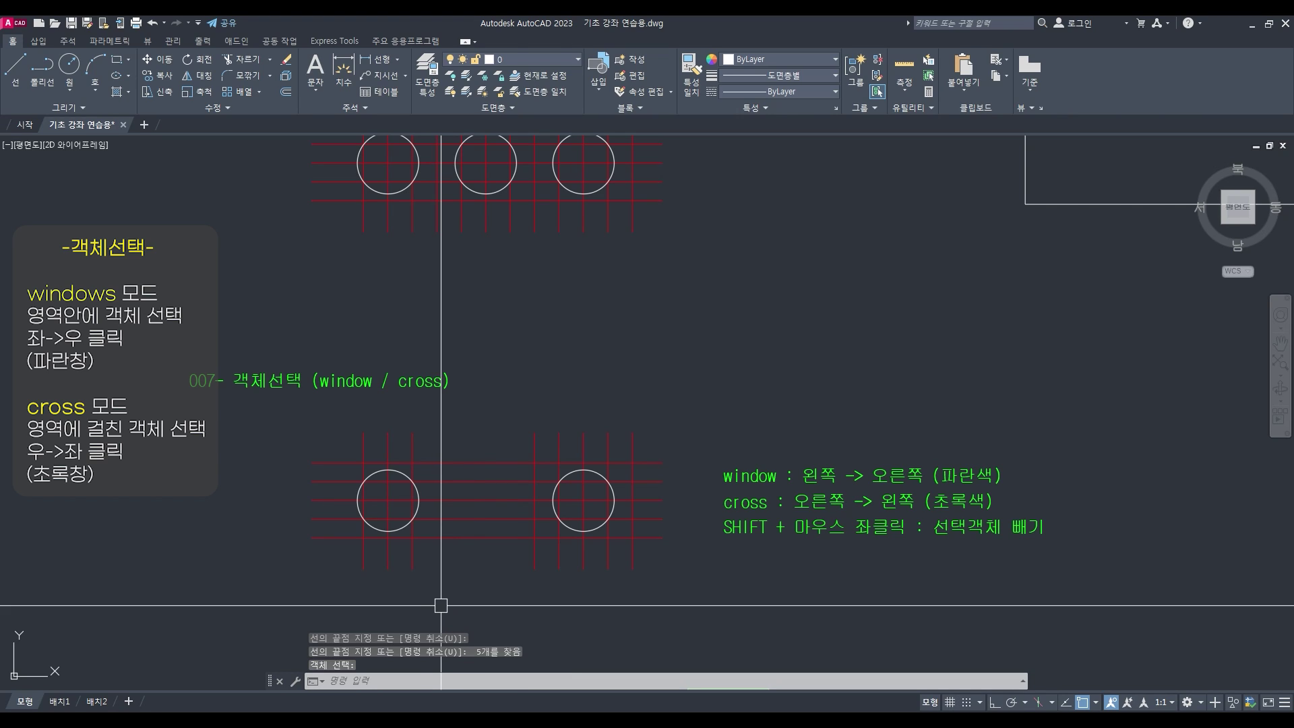
pyautogui.write('u')
pyautogui.press('Return')
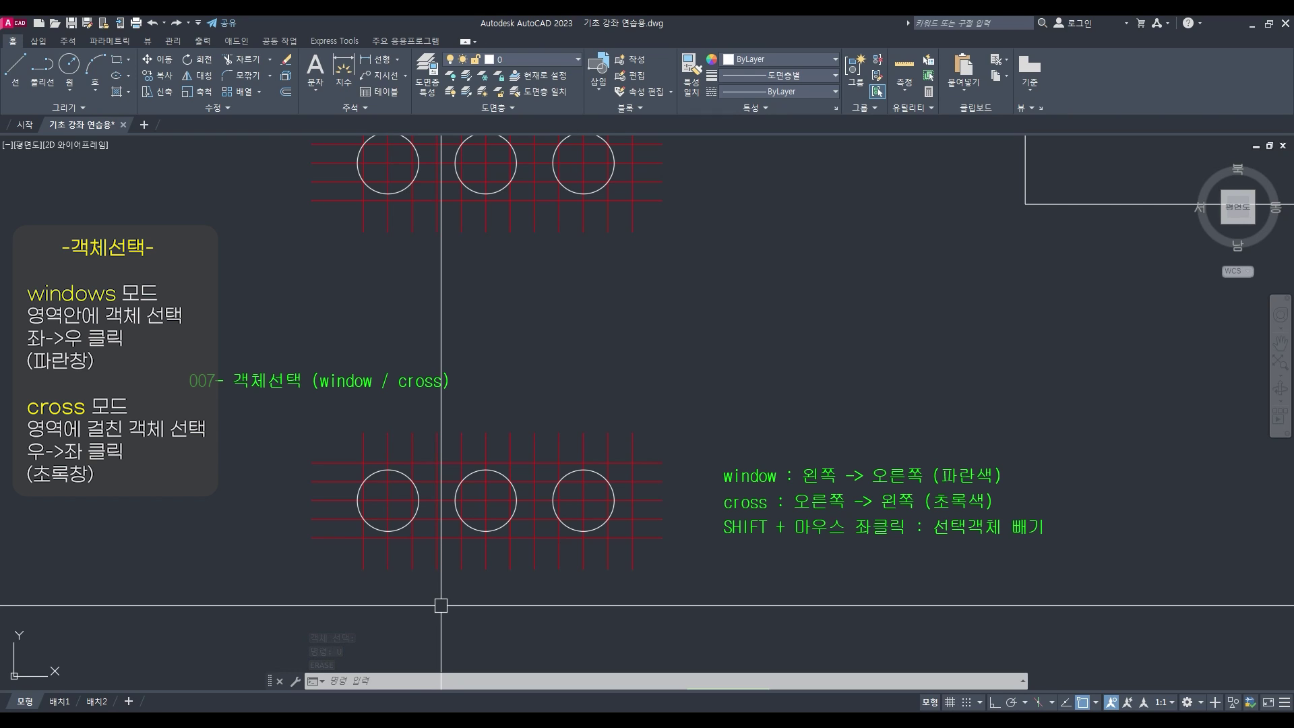
# List the available object selection options within the Erase command, and cancel it
pyautogui.write('e')
pyautogui.press('Return')
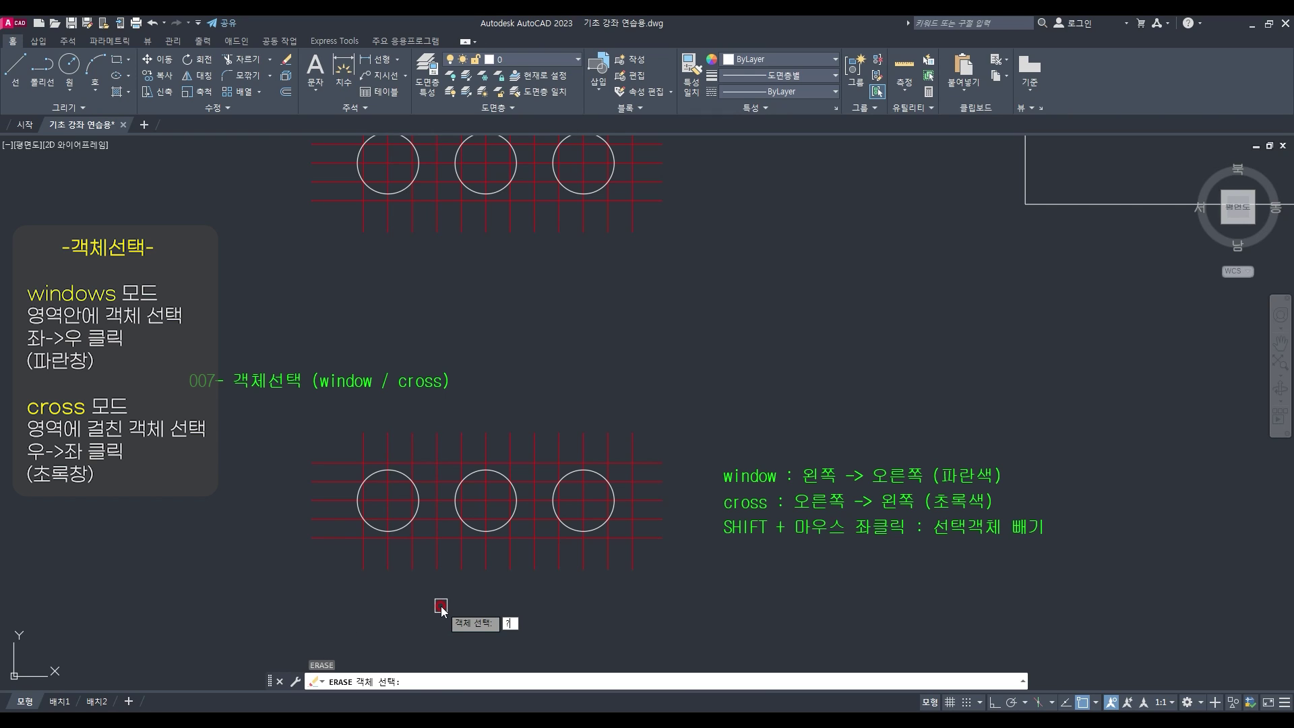
pyautogui.write('?')
pyautogui.press('Return')
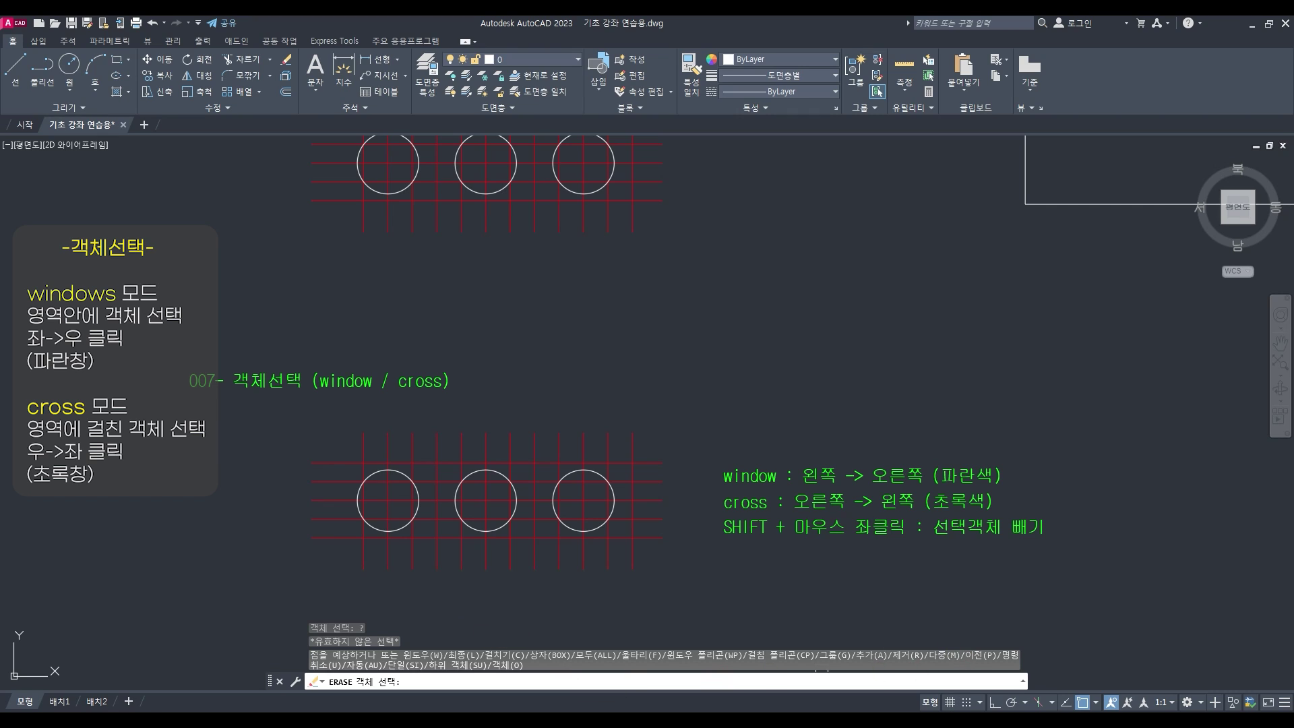
pyautogui.press('Escape')
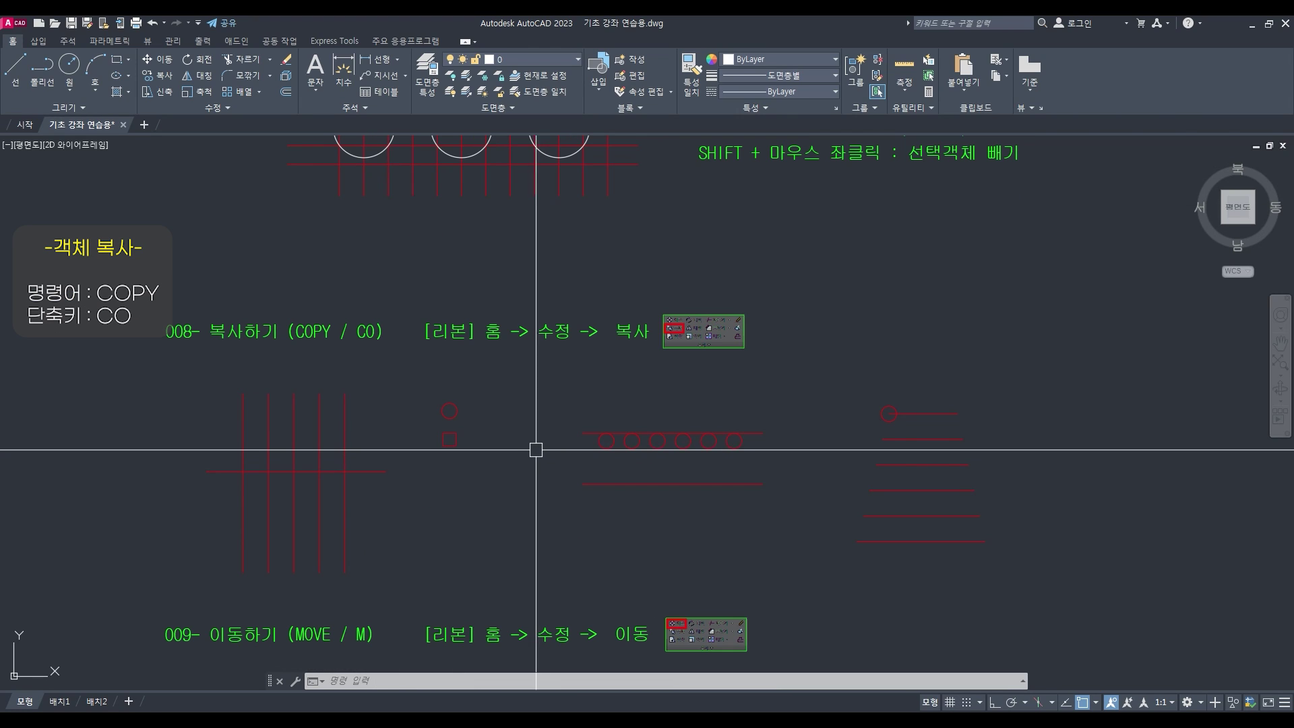
pyautogui.moveTo(535, 448)
pyautogui.mouseDown(button='middle')
pyautogui.moveTo(520, 453)
pyautogui.moveTo(571, 457)
pyautogui.mouseUp(button='middle')
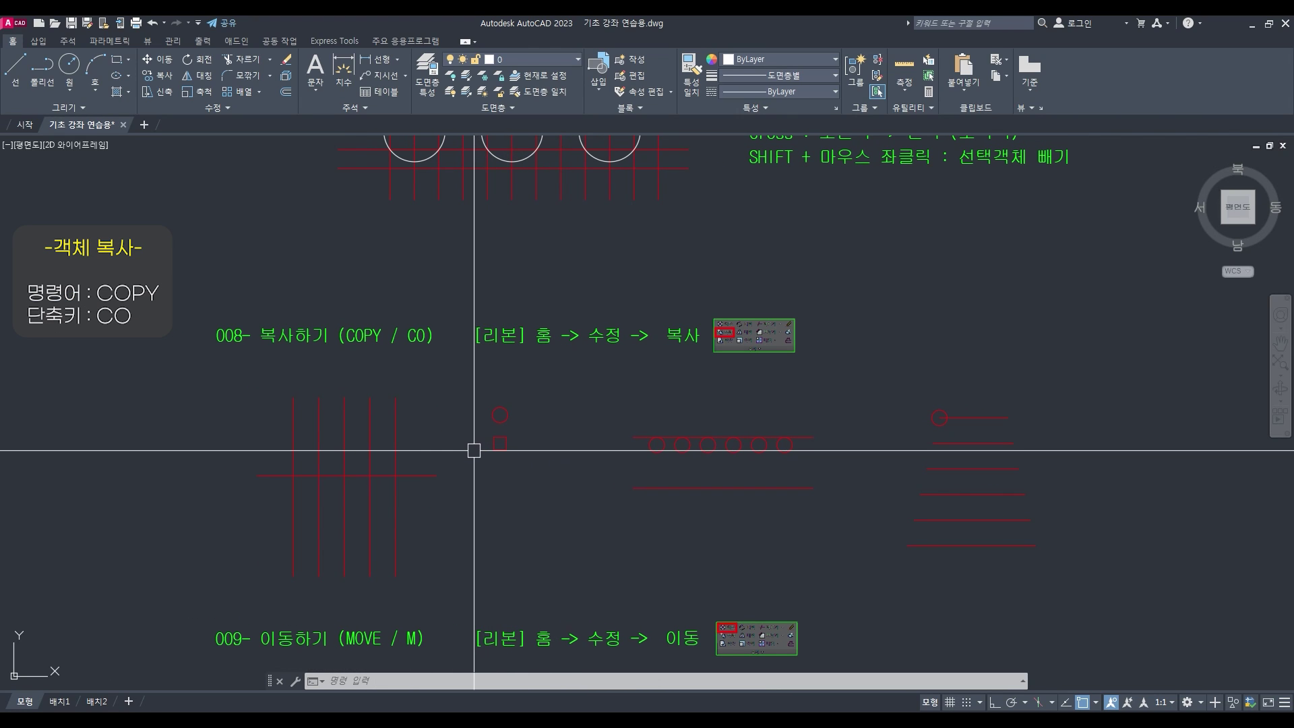
pyautogui.click(533, 413)
pyautogui.press('Escape')
pyautogui.press('Escape')
pyautogui.press('Escape')
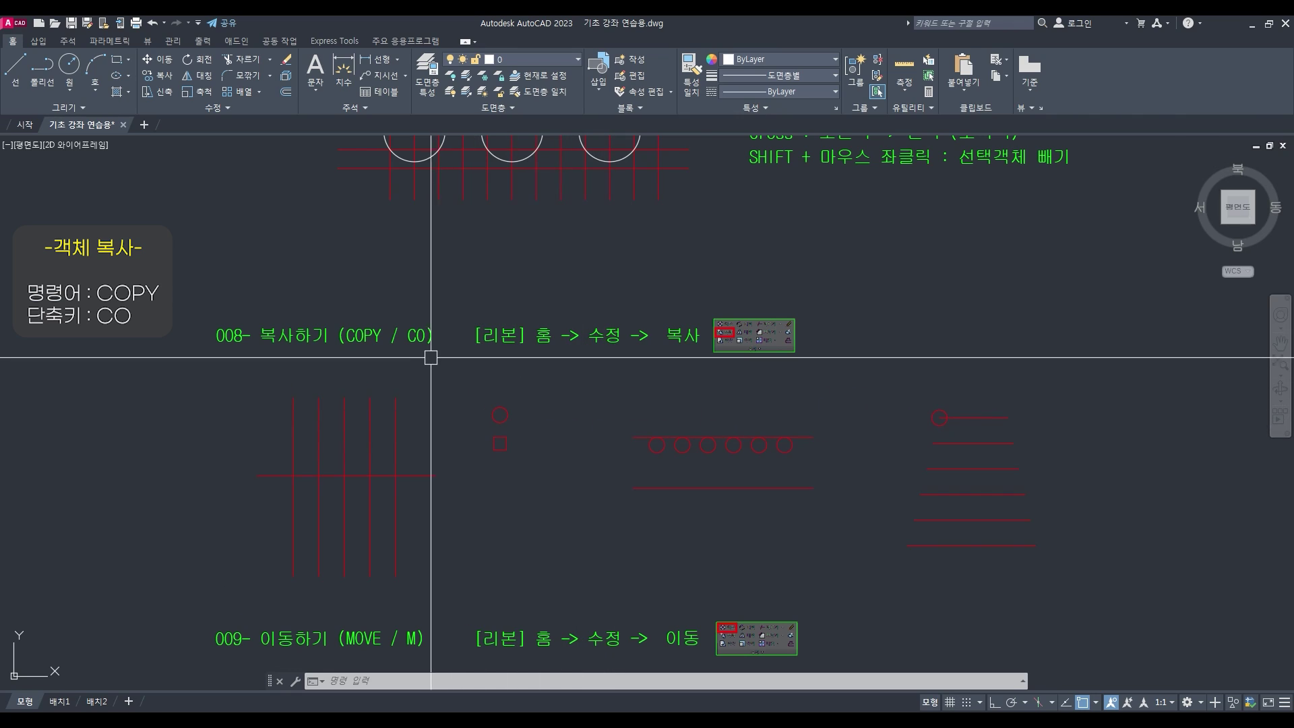
# Start copying the small circle beside the 008 line grid with Ortho on, using a center snap for the base point
pyautogui.write('o')
pyautogui.press('Return')
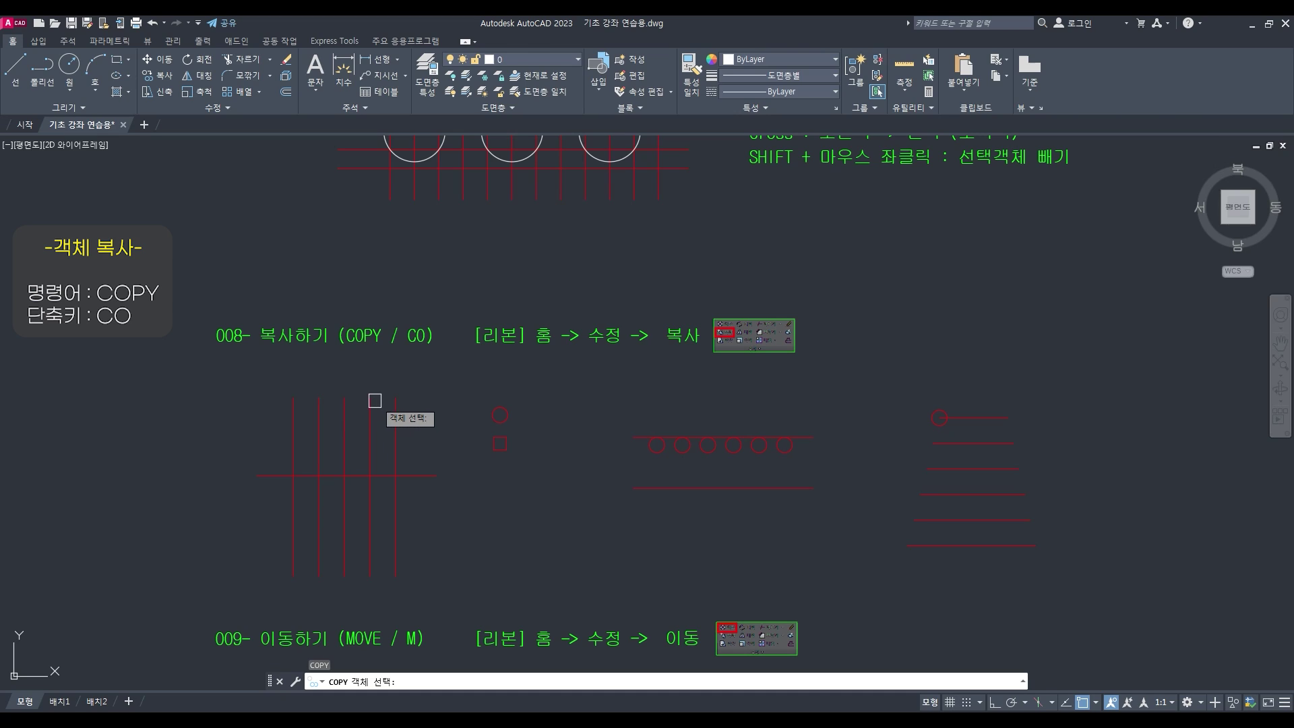
pyautogui.click(499, 405)
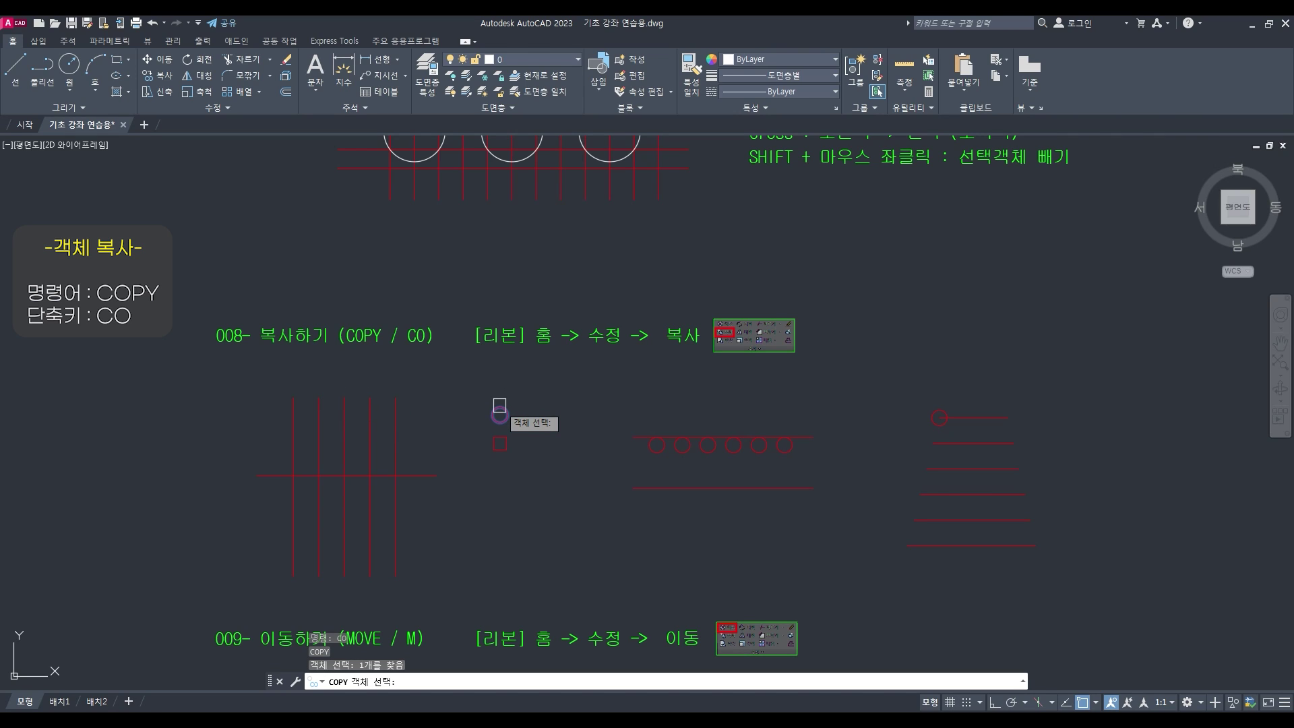
pyautogui.press('Return')
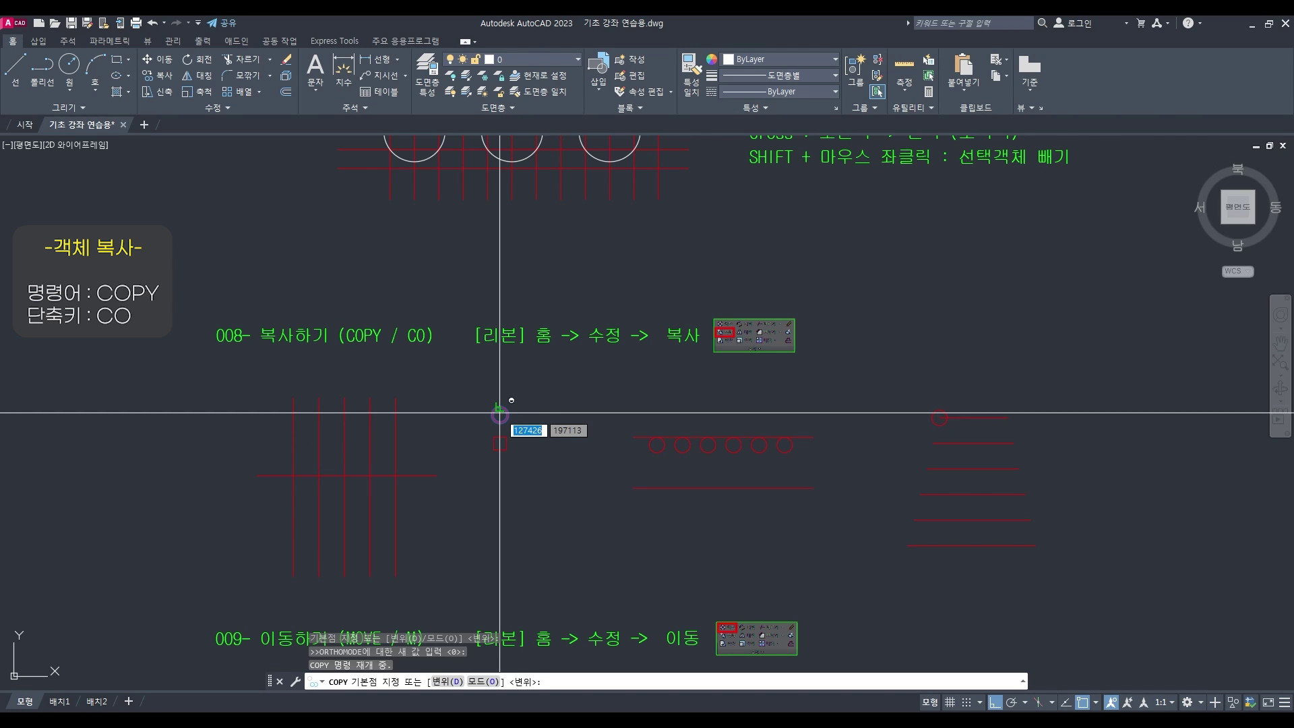
pyautogui.keyDown('shift'); pyautogui.rightClick(499, 412); pyautogui.keyUp('shift')
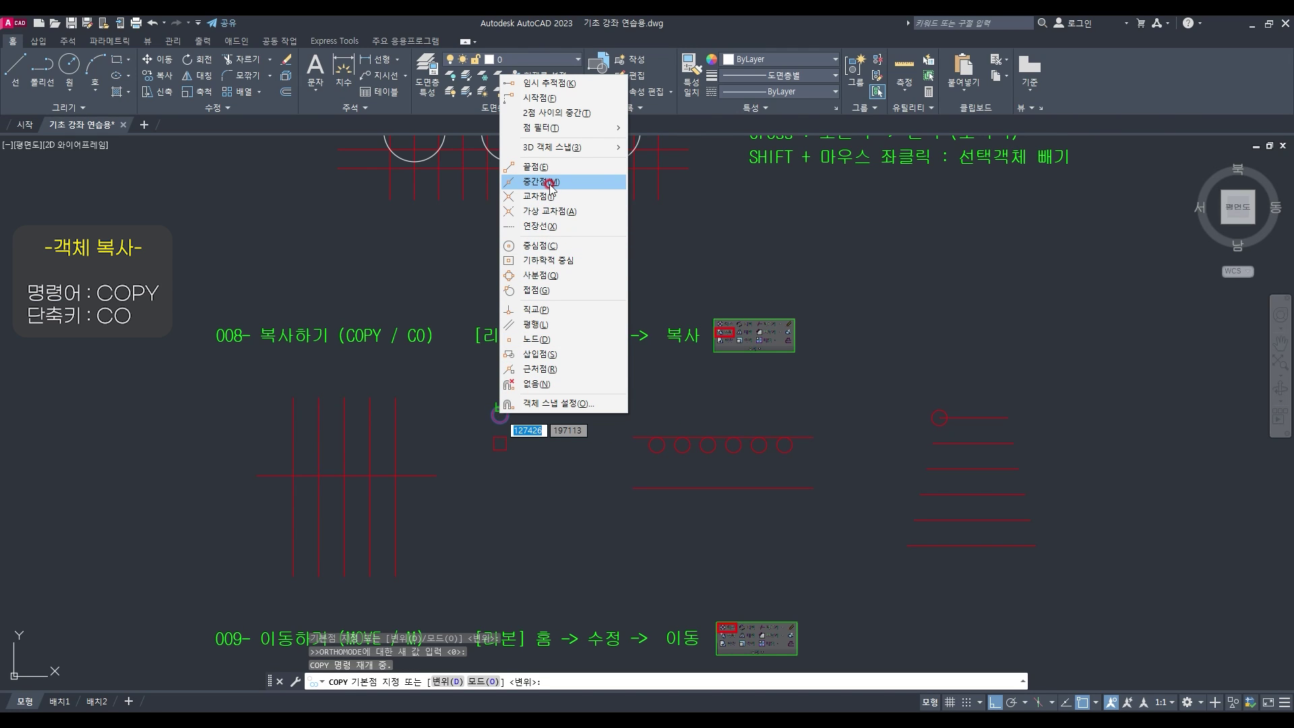
pyautogui.click(546, 246)
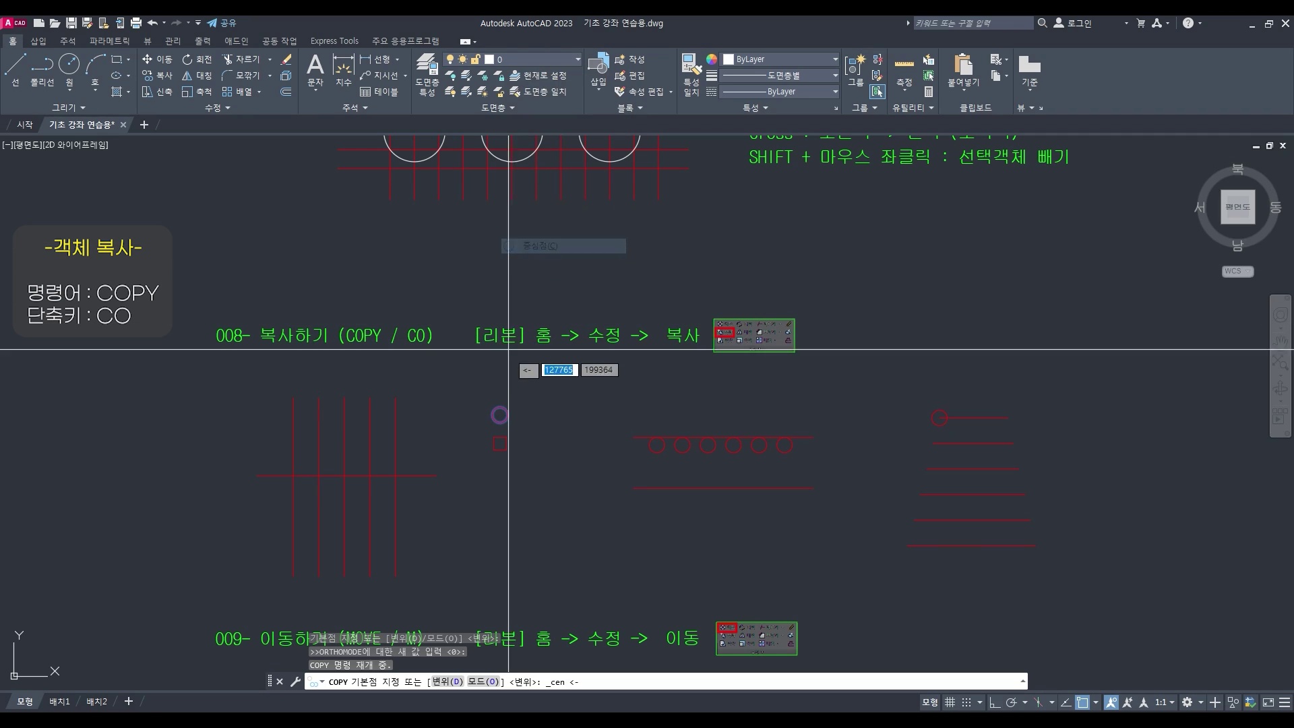
# Copy the loose circle from its centre onto the upper endpoints of the five vertical lines
pyautogui.click(498, 413)
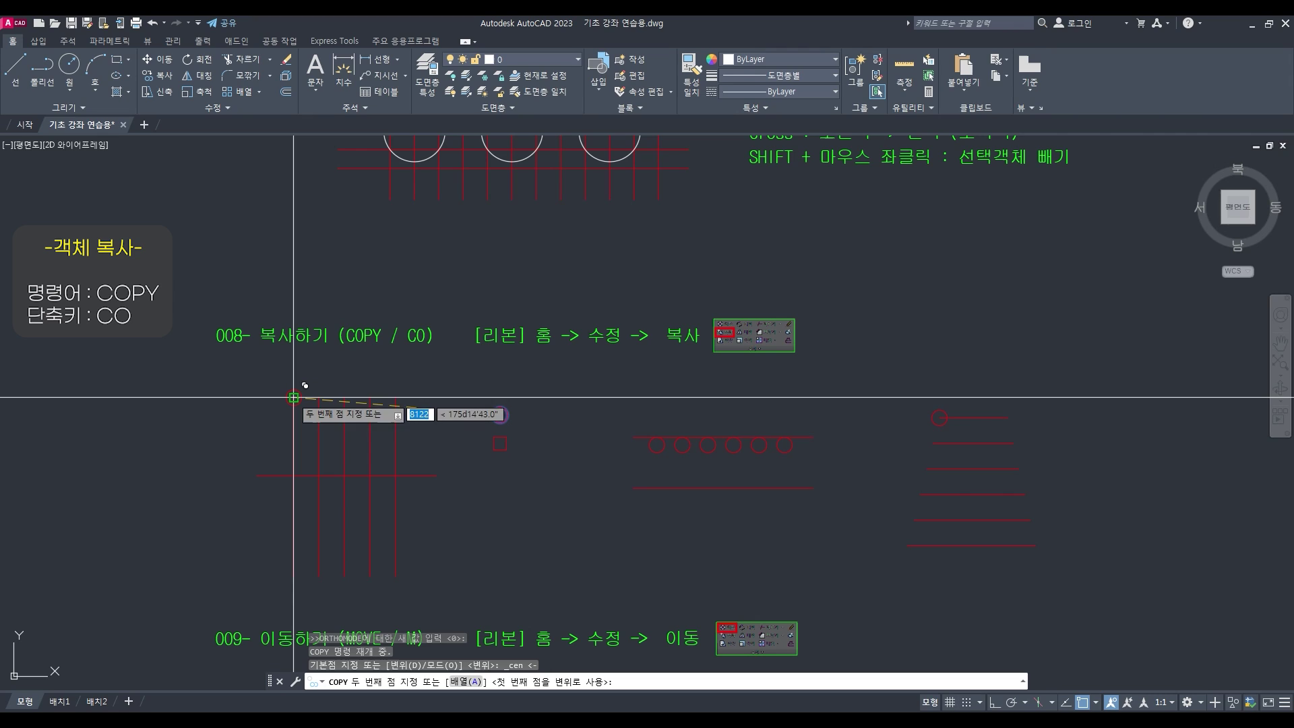
pyautogui.scroll(4, 306, 387)
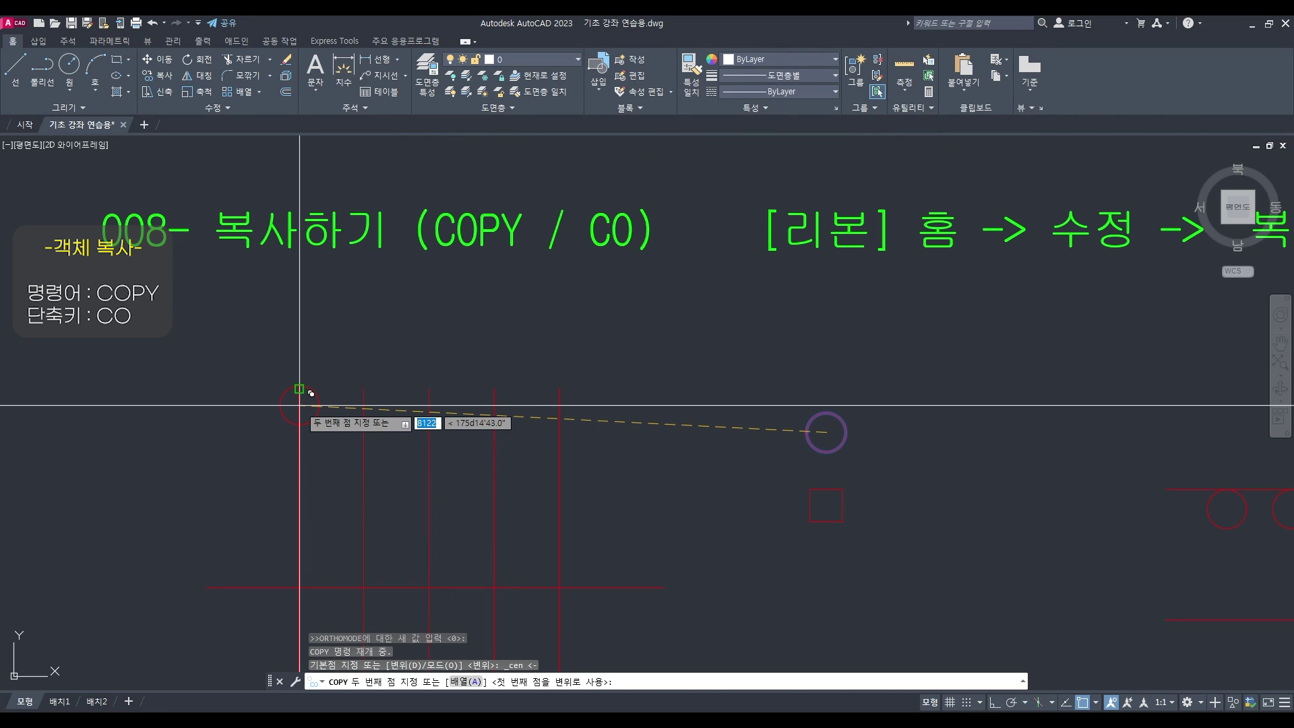
pyautogui.click(299, 405)
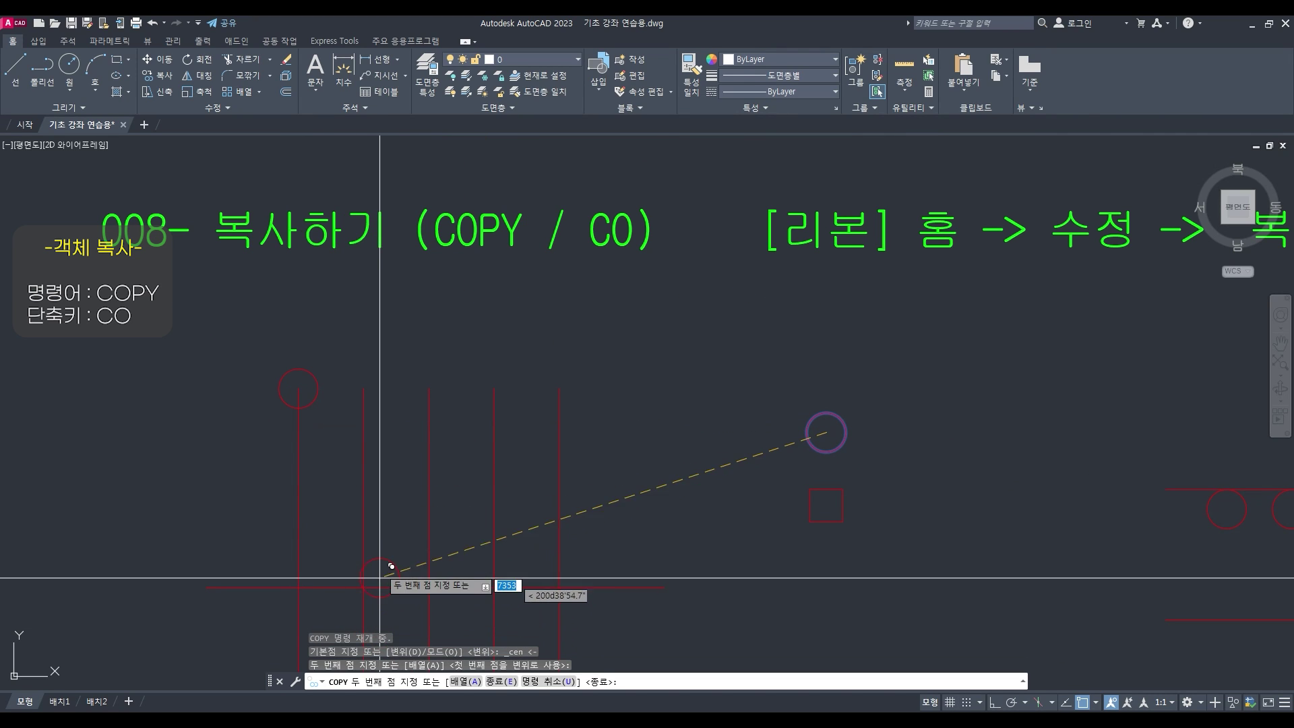
pyautogui.click(366, 387)
pyautogui.click(432, 386)
pyautogui.click(496, 387)
pyautogui.click(560, 388)
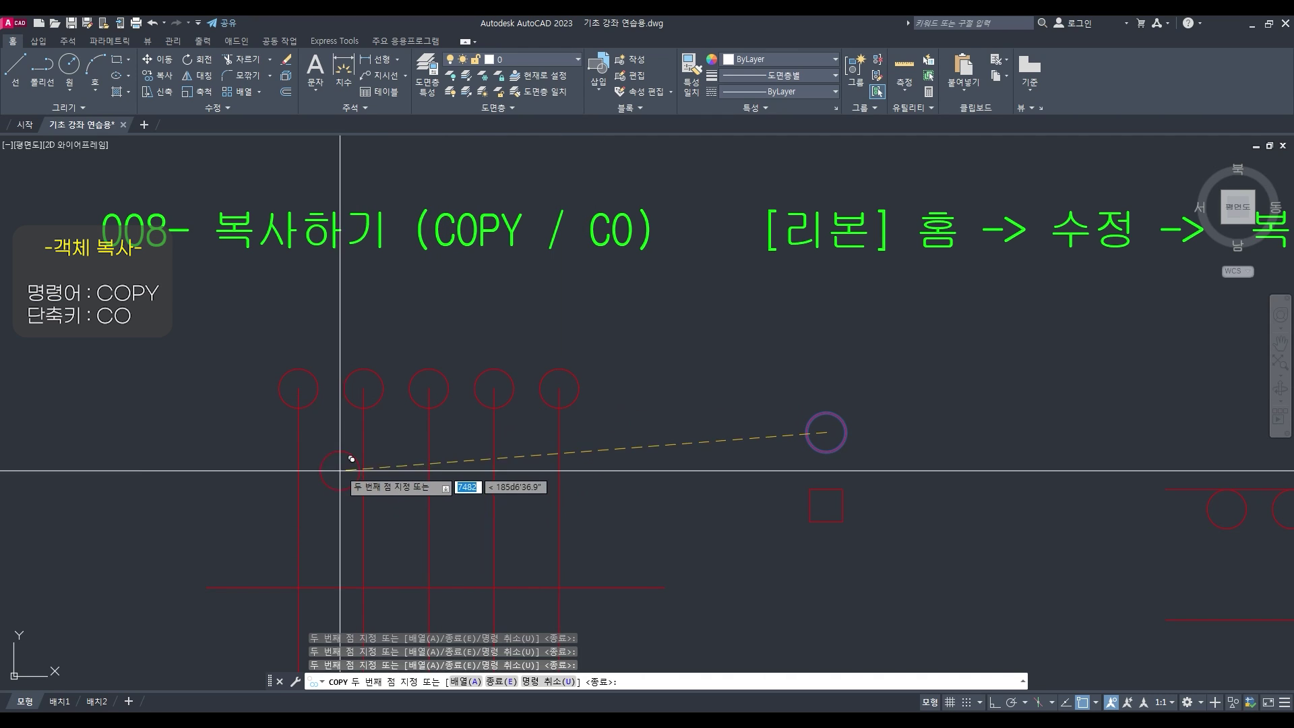
# Place further copies of the circle where the five vertical lines cross the horizontal line, and end the Copy command
pyautogui.click(310, 576)
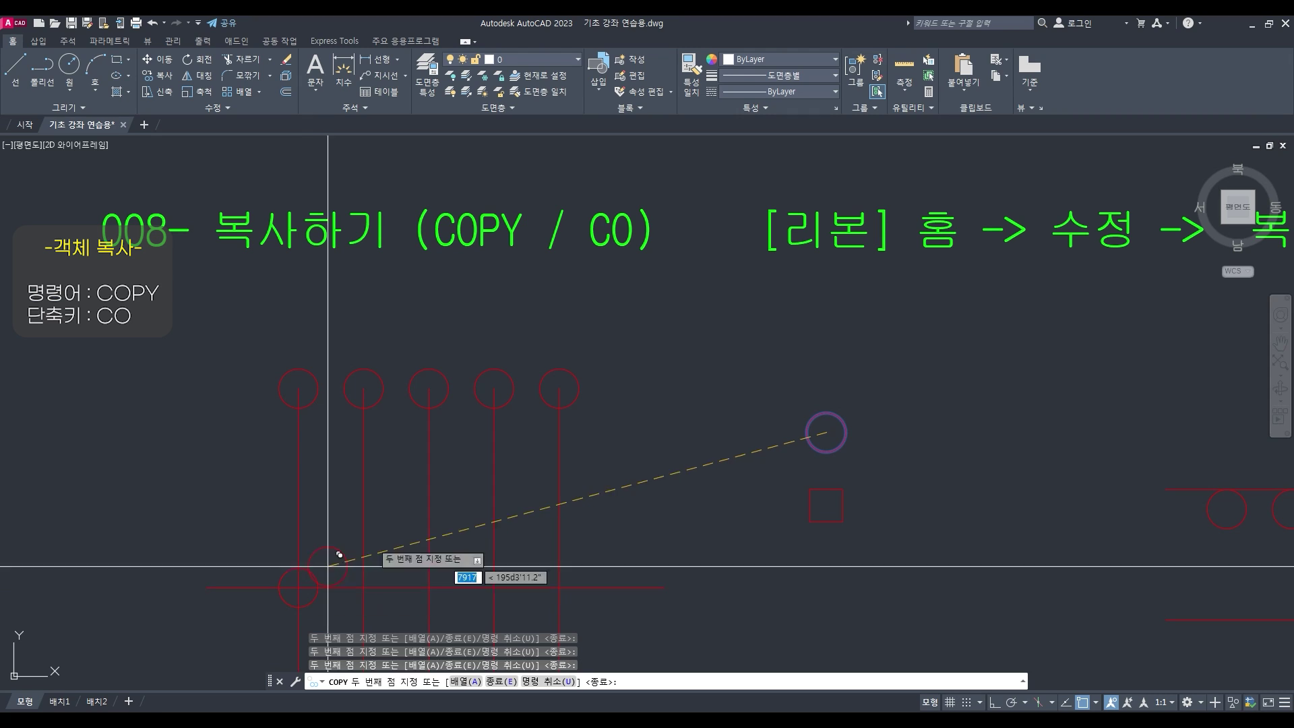
pyautogui.click(370, 579)
pyautogui.click(435, 580)
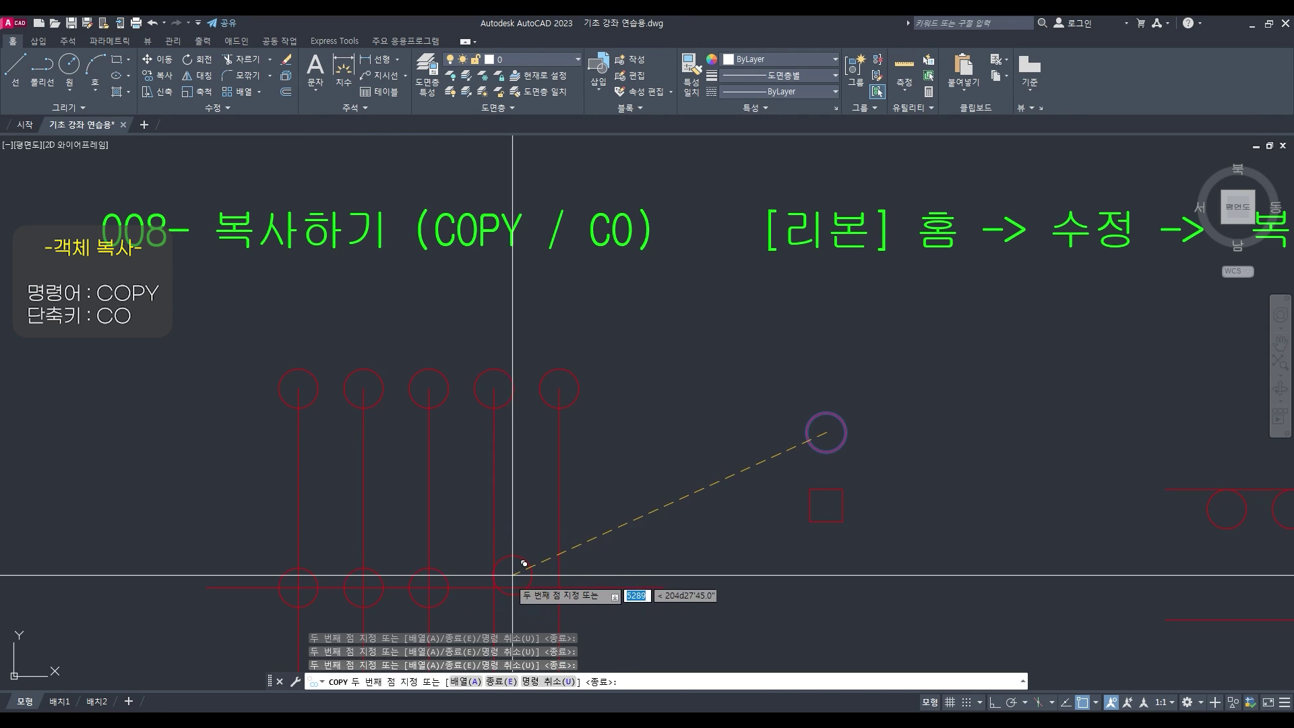
pyautogui.click(499, 580)
pyautogui.click(565, 583)
pyautogui.scroll(-3, 573, 458)
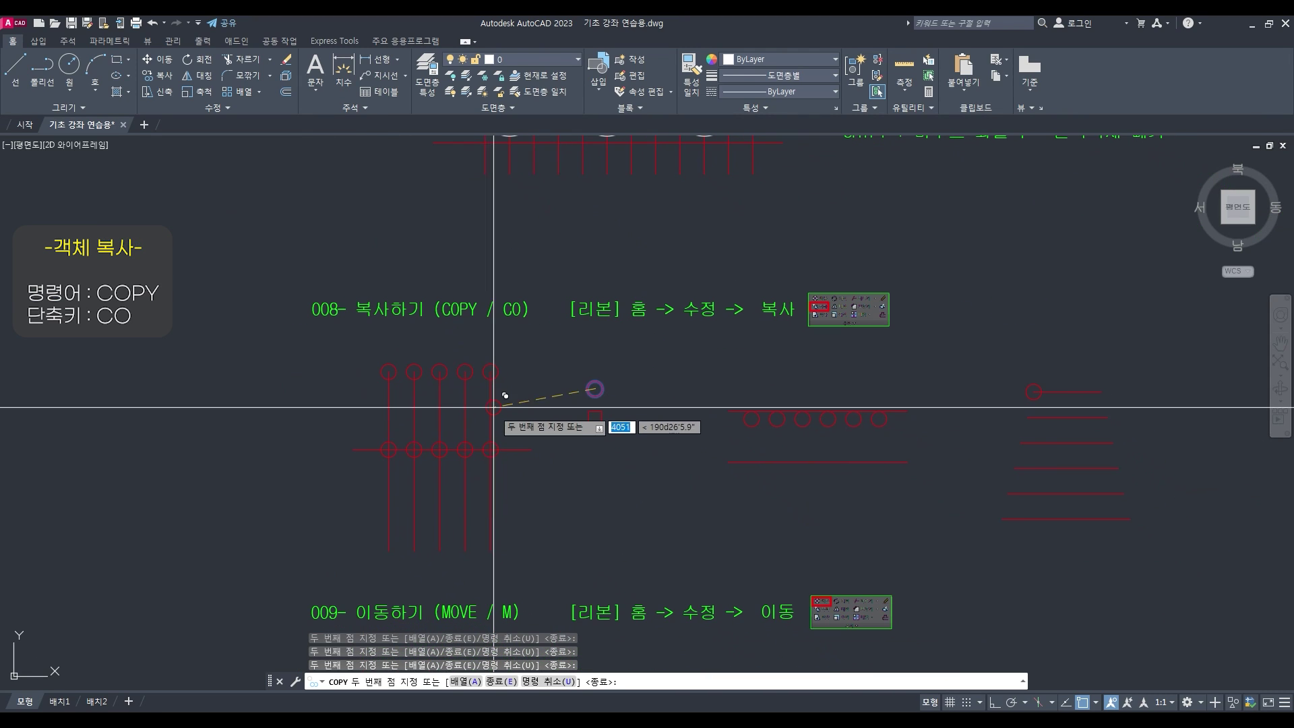
pyautogui.press('Escape')
# Copy the small square from its upper edge's midpoint onto the lower endpoints of the five vertical lines
pyautogui.scroll(1, 603, 433)
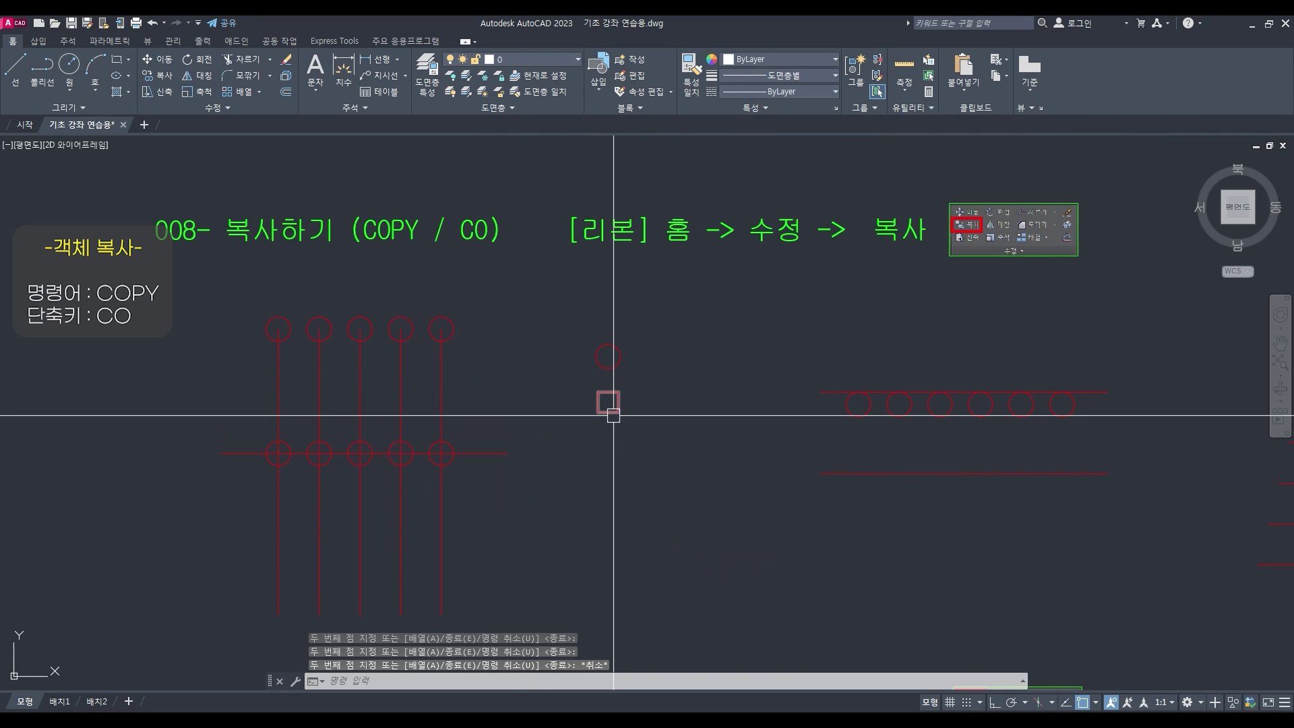
pyautogui.moveTo(594, 449); pyautogui.dragTo(595, 416, button='middle')
pyautogui.write('co')
pyautogui.press('Return')
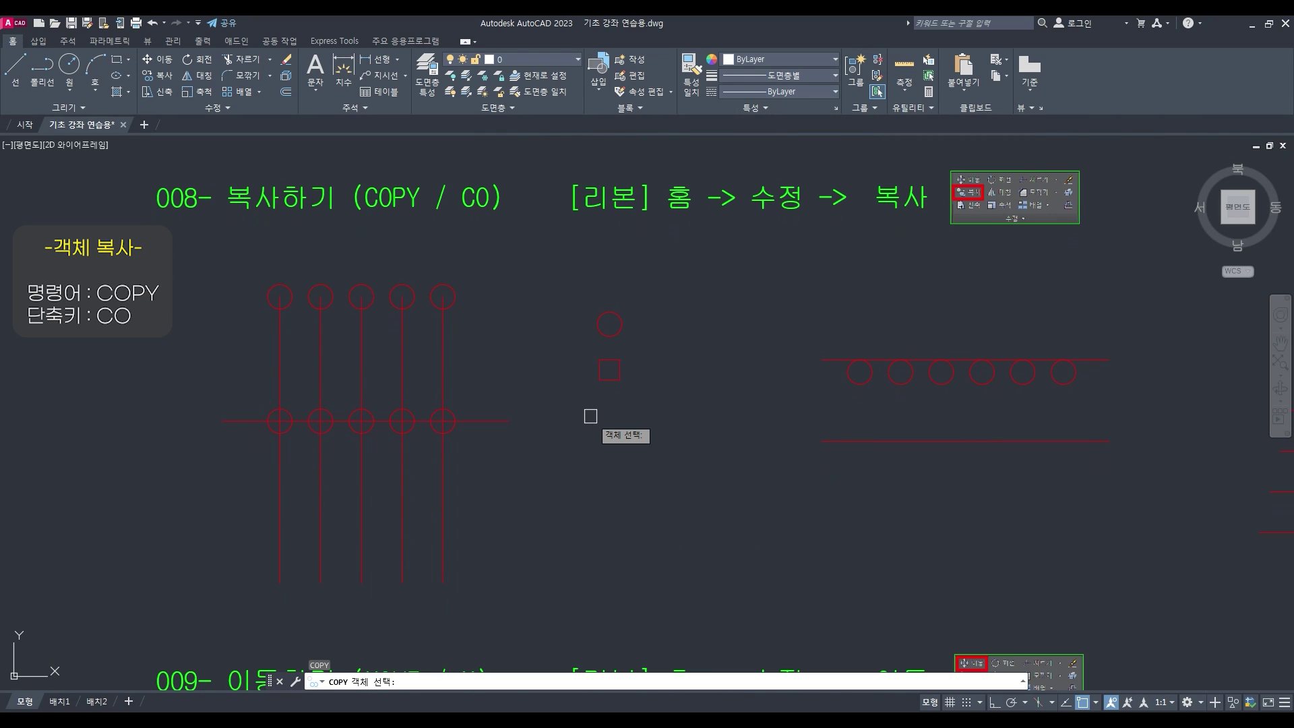
pyautogui.click(610, 382)
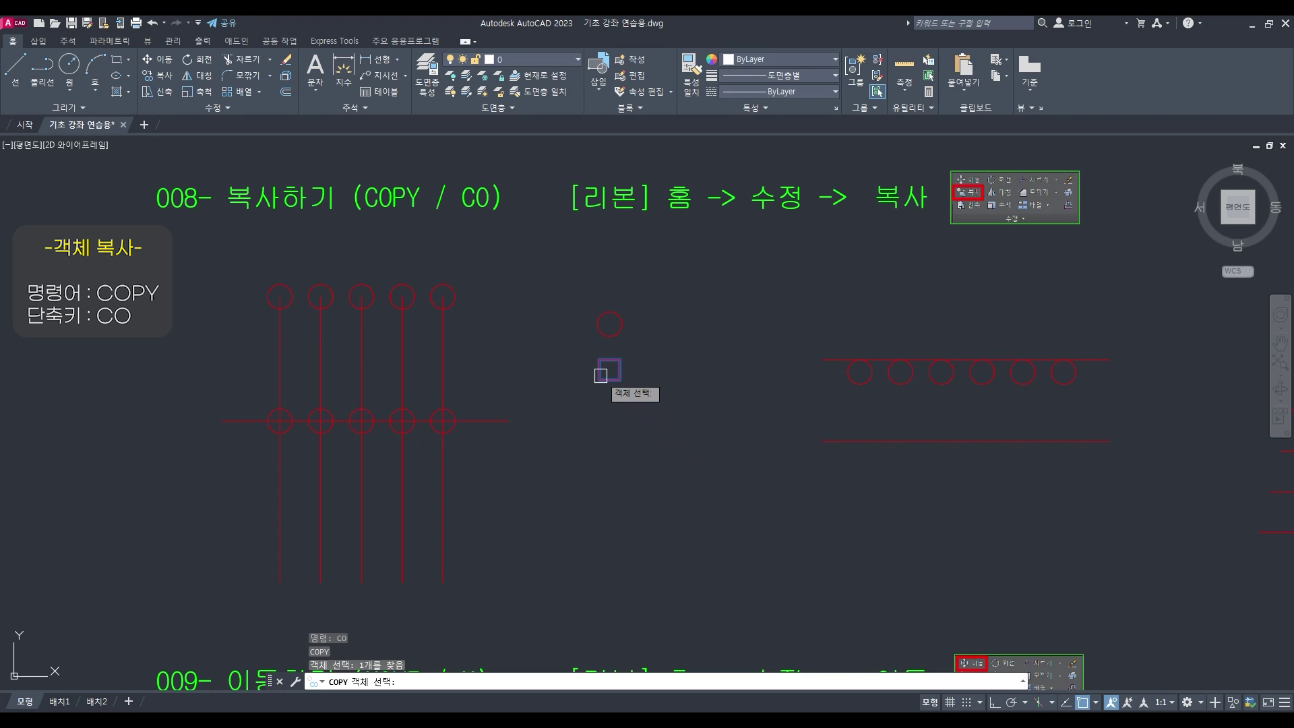
pyautogui.press('Return')
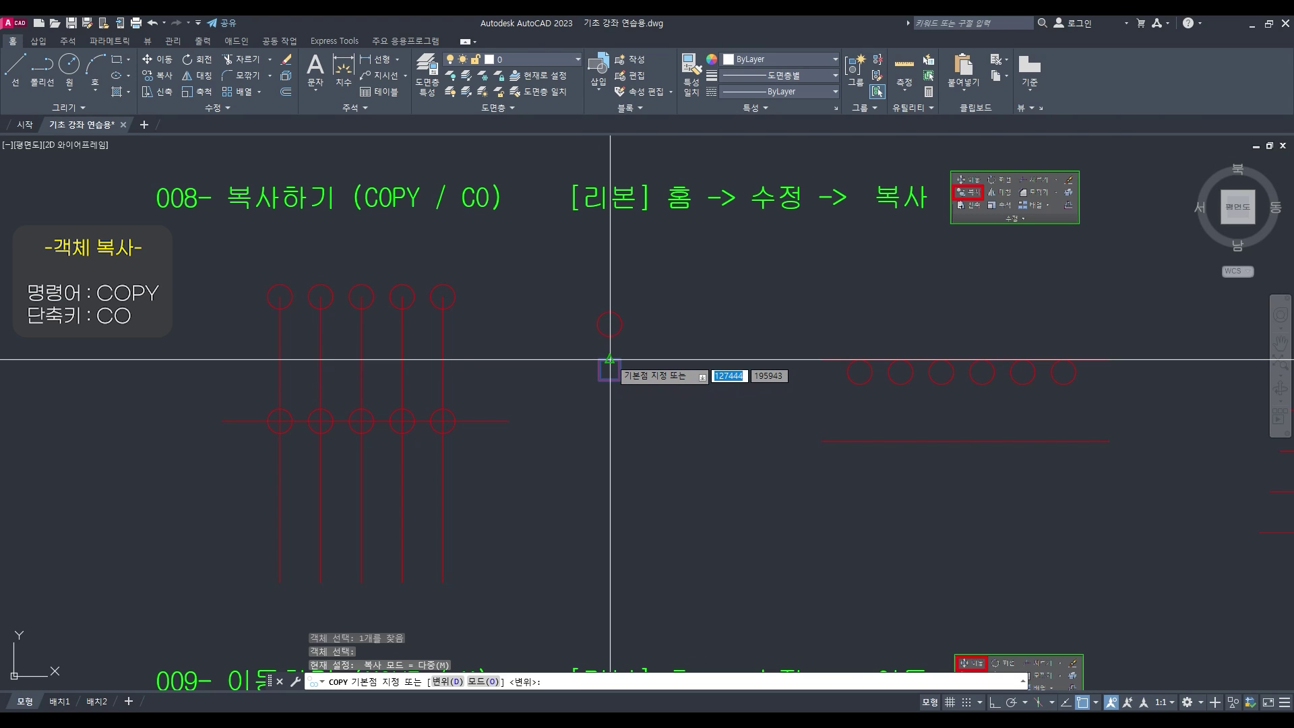
pyautogui.click(609, 359)
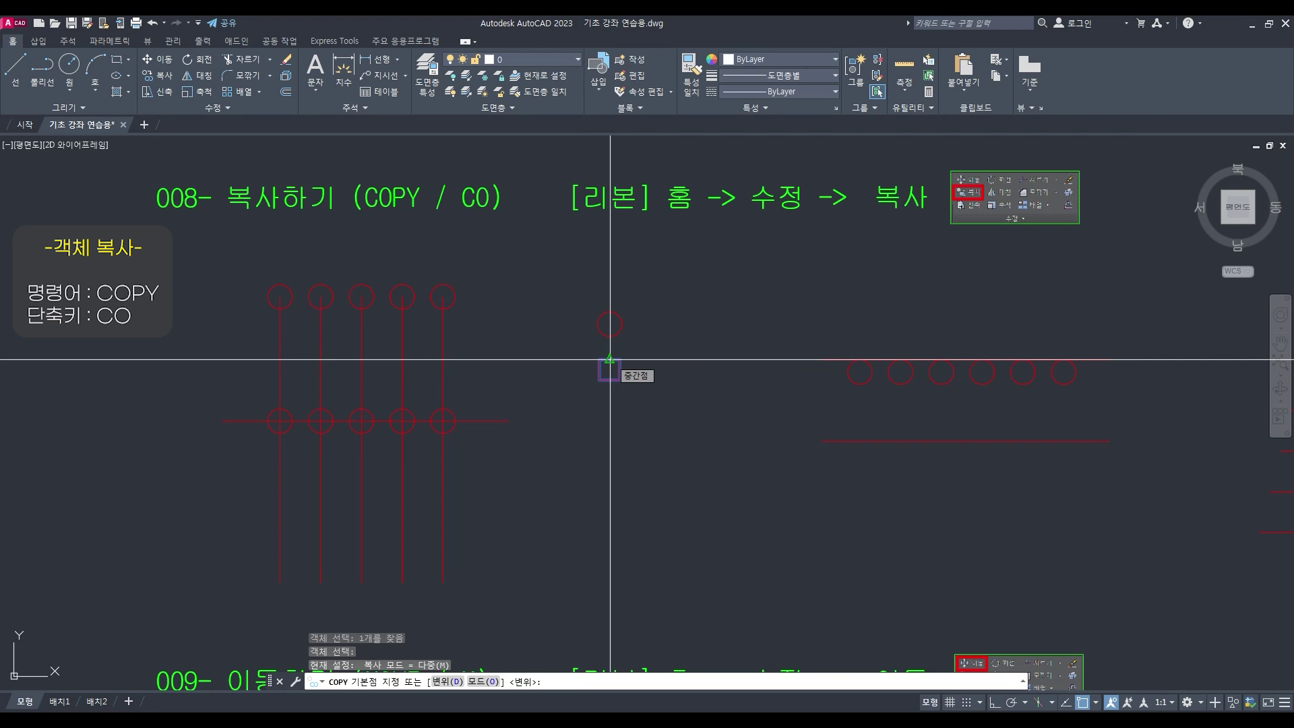
pyautogui.click(280, 581)
pyautogui.click(320, 581)
pyautogui.click(361, 581)
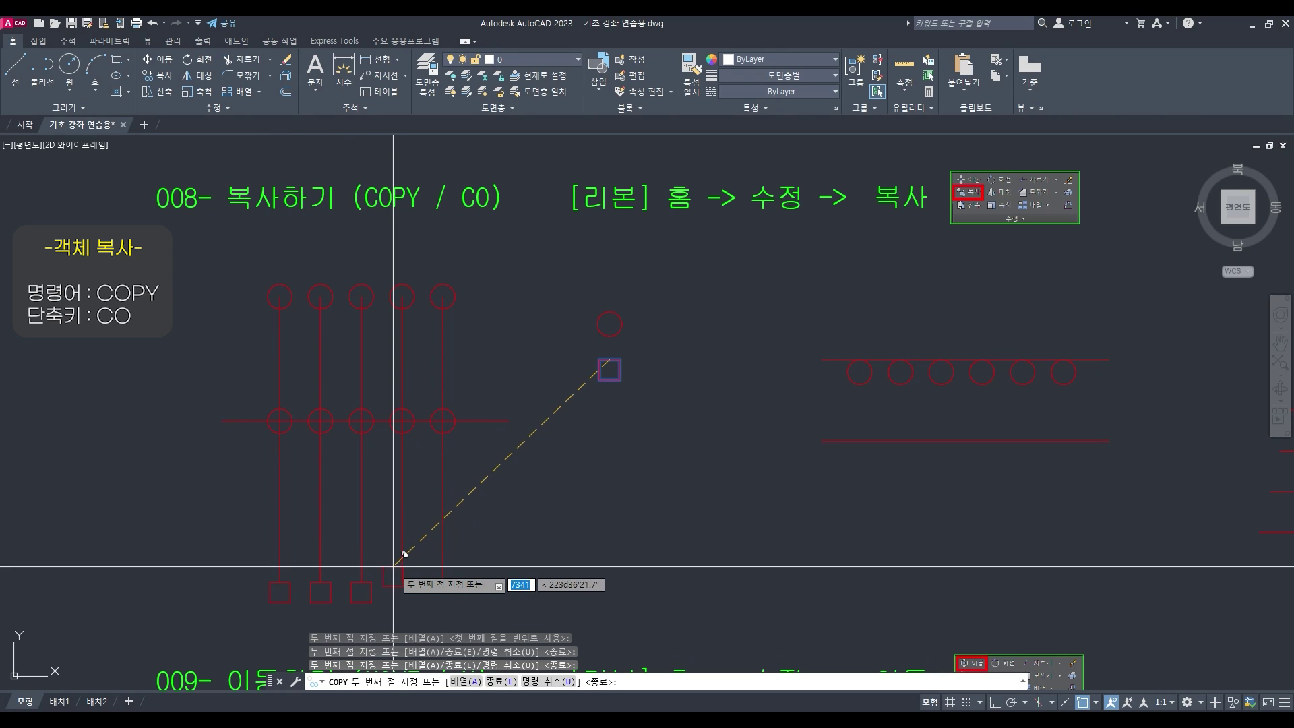
pyautogui.click(402, 582)
pyautogui.click(443, 582)
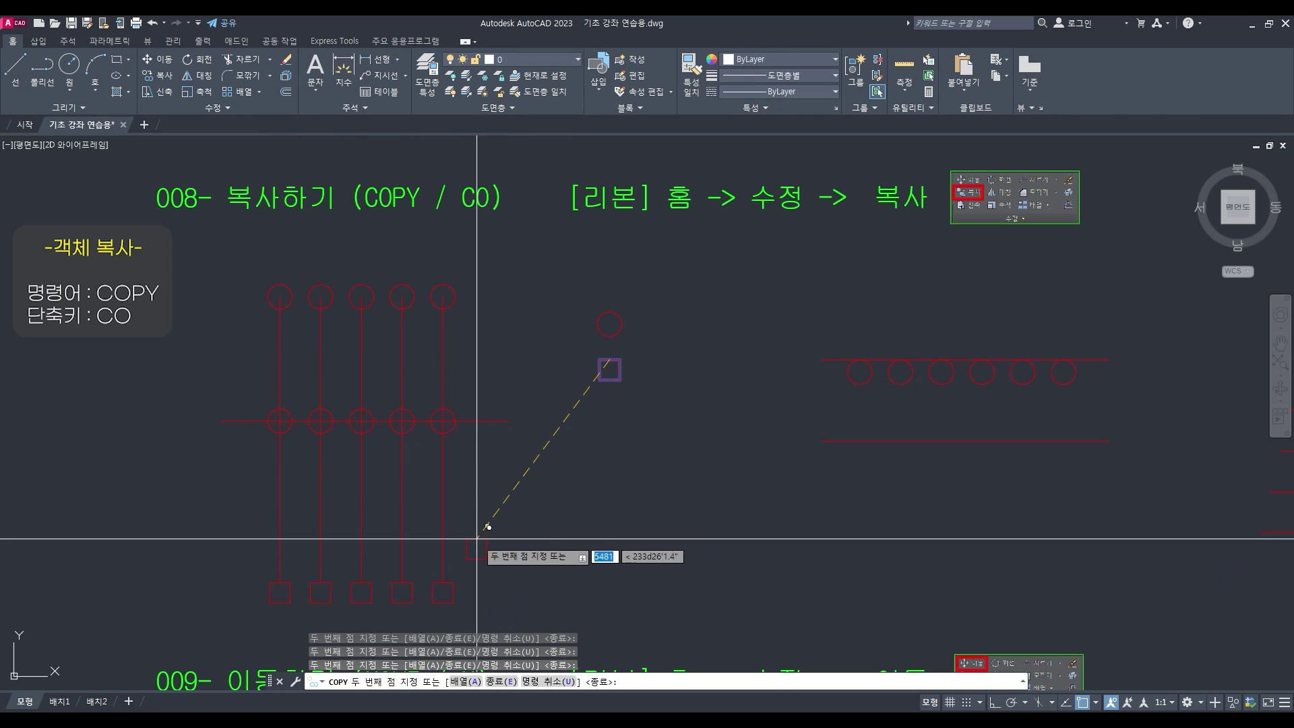
pyautogui.press('Escape')
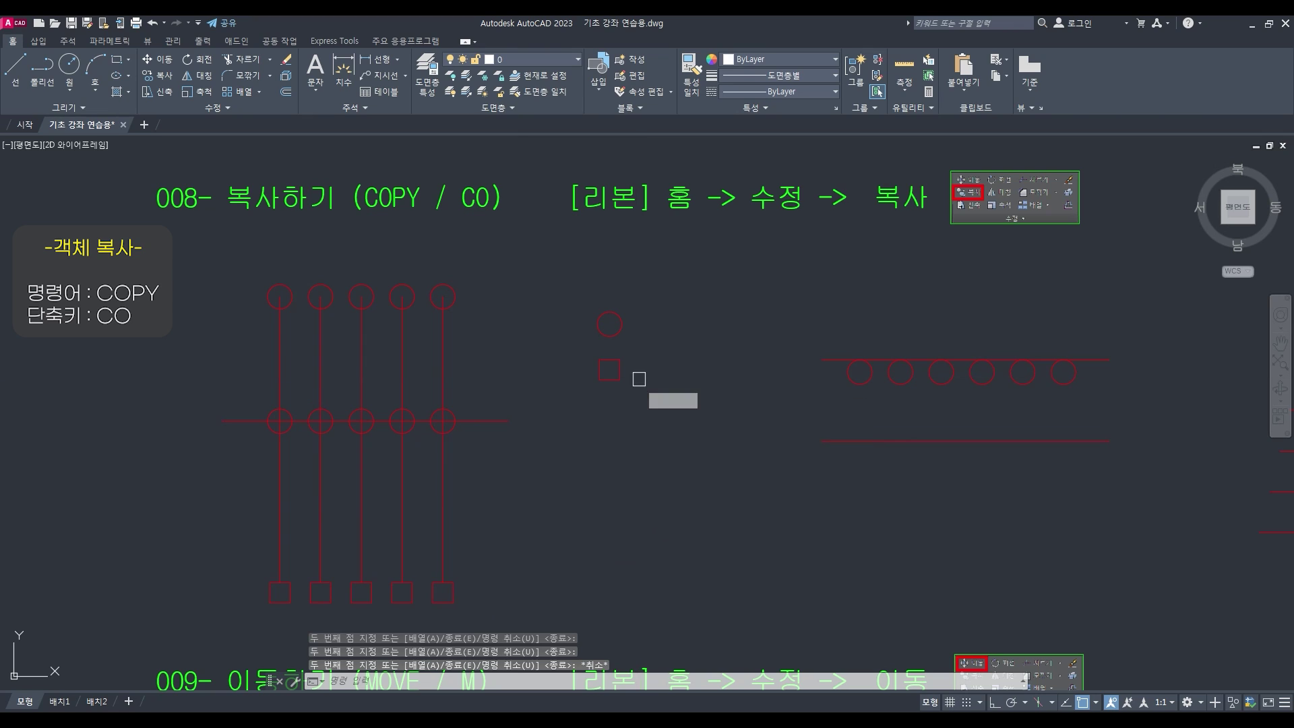
# Copy the small square from its upper-left corner onto both endpoints of the horizontal line
pyautogui.write('co')
pyautogui.press('space')
pyautogui.click(620, 386)
pyautogui.click(595, 366)
pyautogui.press('space')
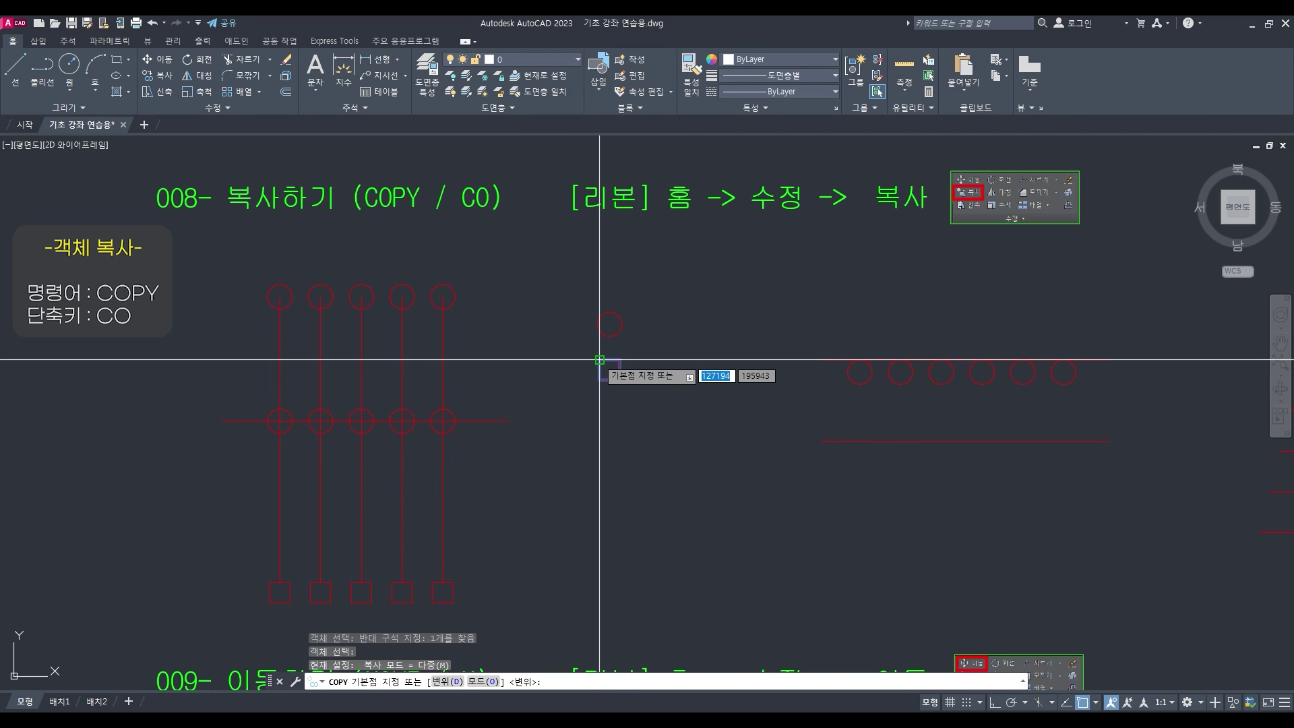
pyautogui.click(599, 359)
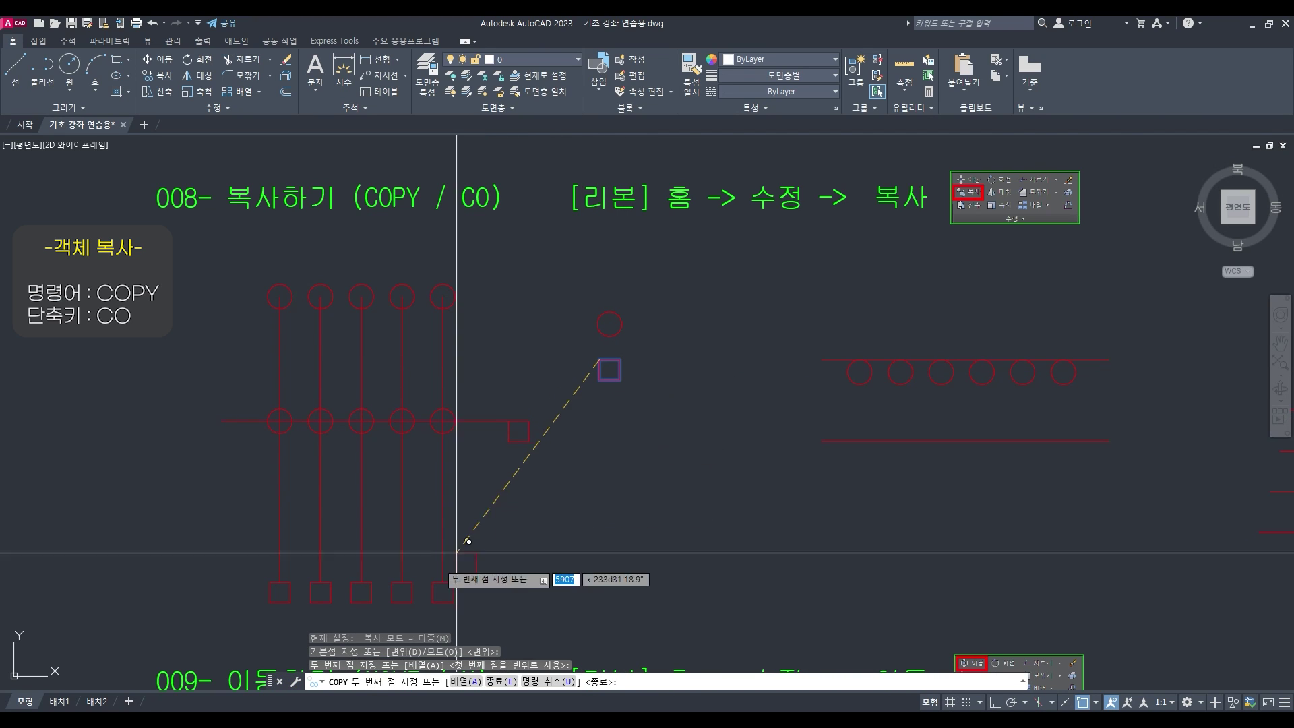
pyautogui.click(223, 421)
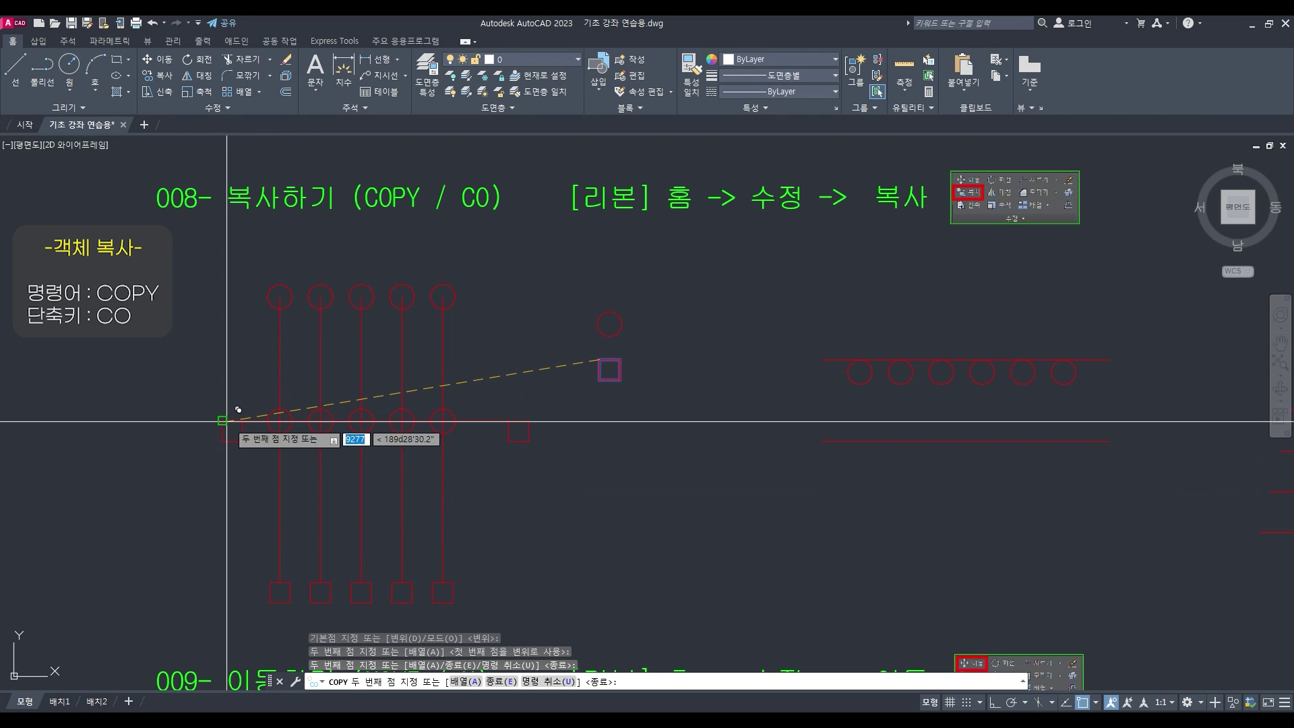
pyautogui.press('Escape')
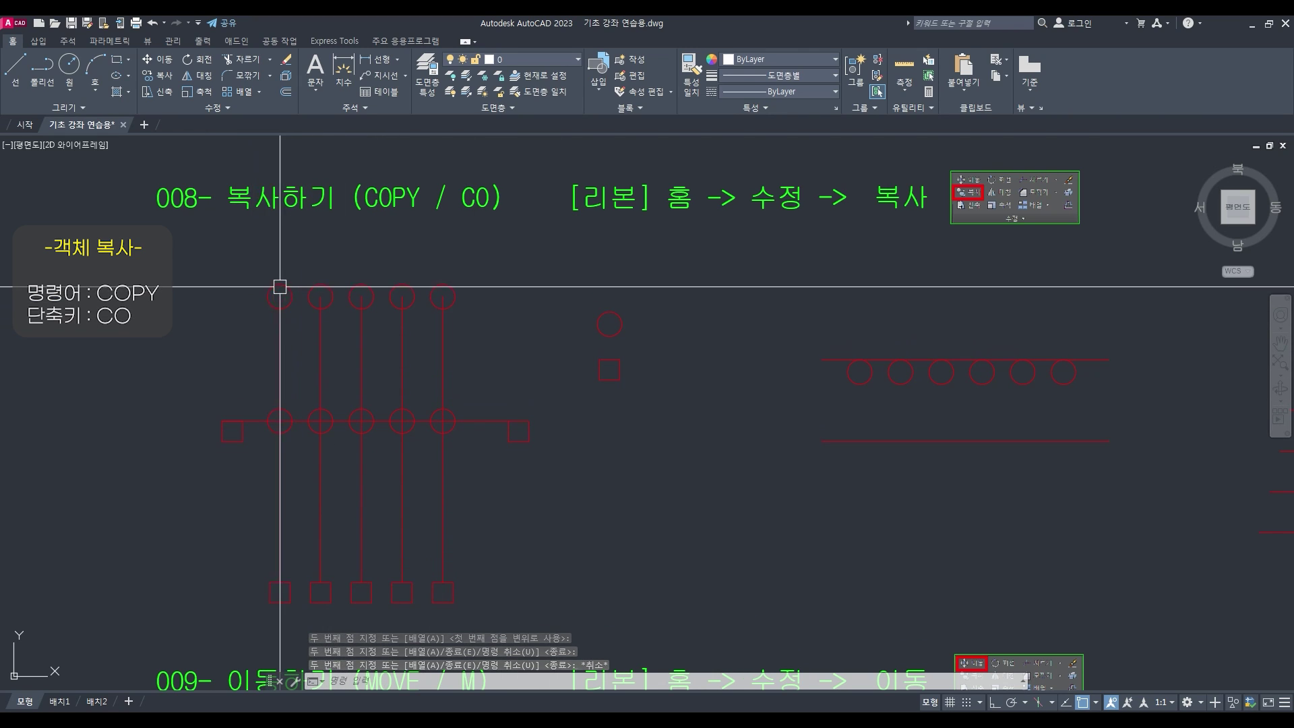
pyautogui.moveTo(457, 290)
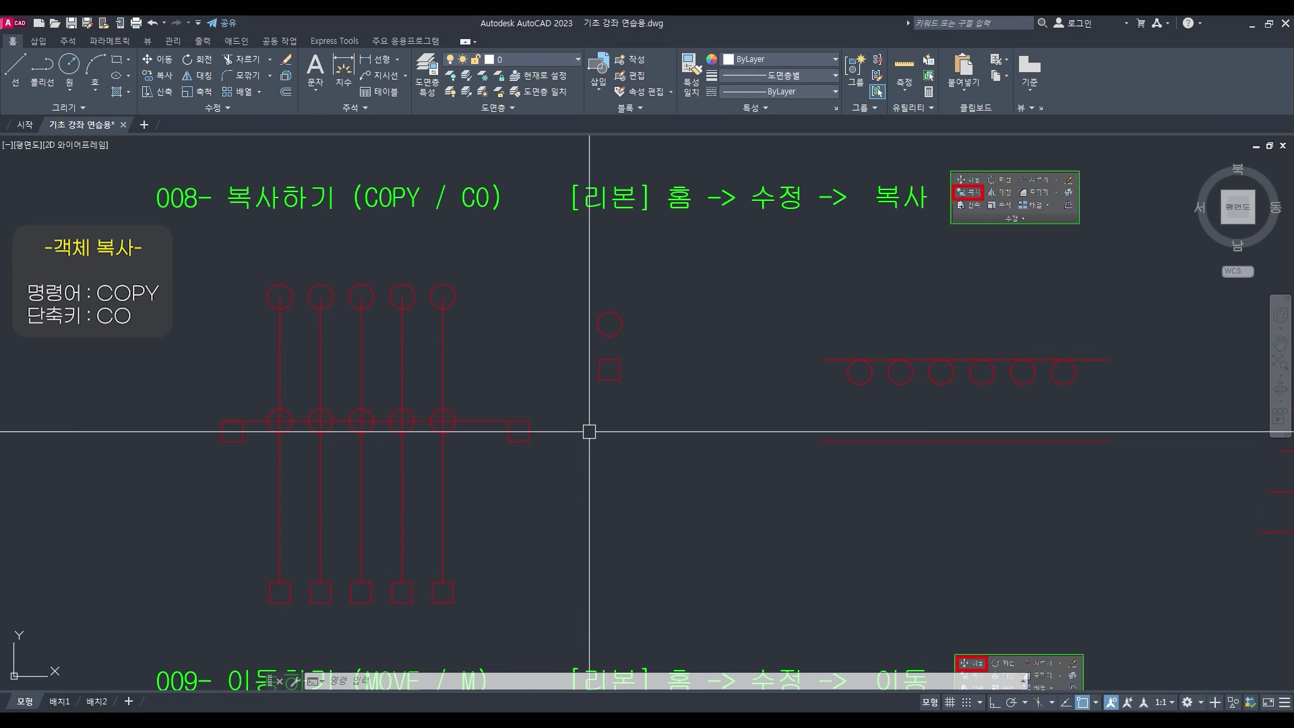
pyautogui.click(640, 425)
pyautogui.click(565, 282)
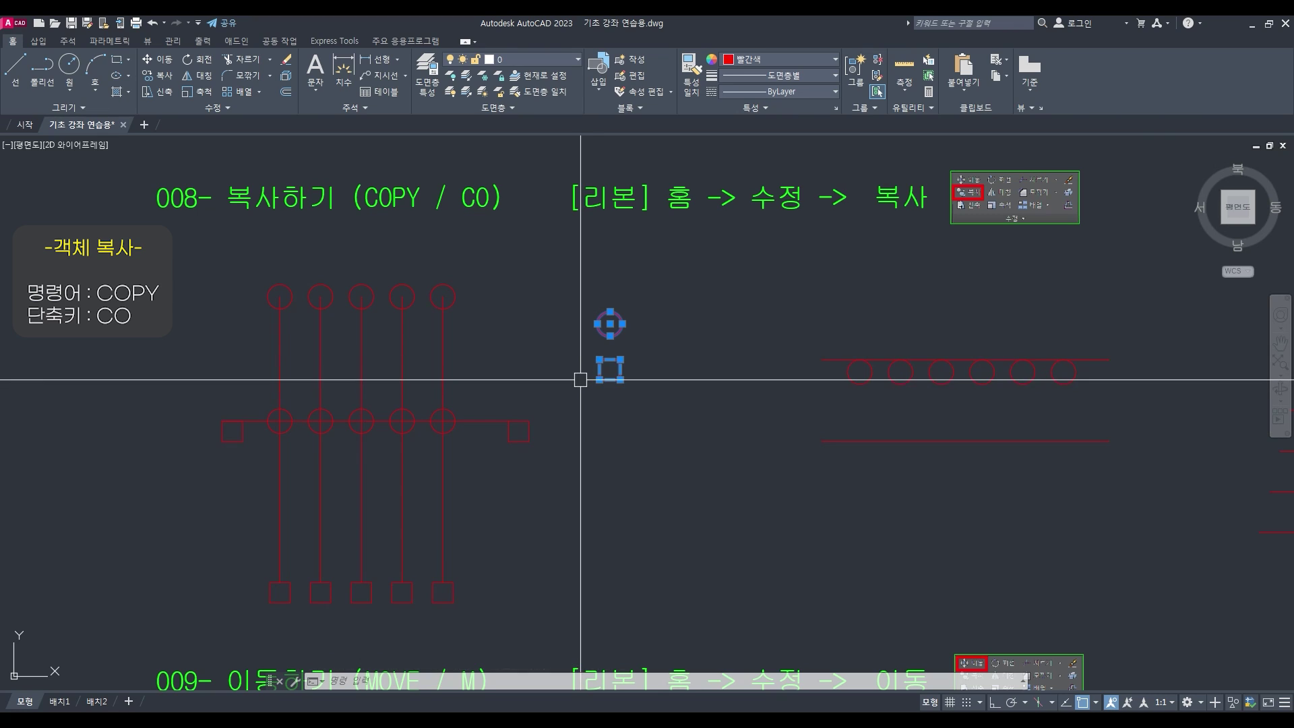
pyautogui.press('Escape')
pyautogui.press('Escape')
# Copy the loose circle and square together 1000 units horizontally to the right with ortho mode on
pyautogui.write('co')
pyautogui.press('Return')
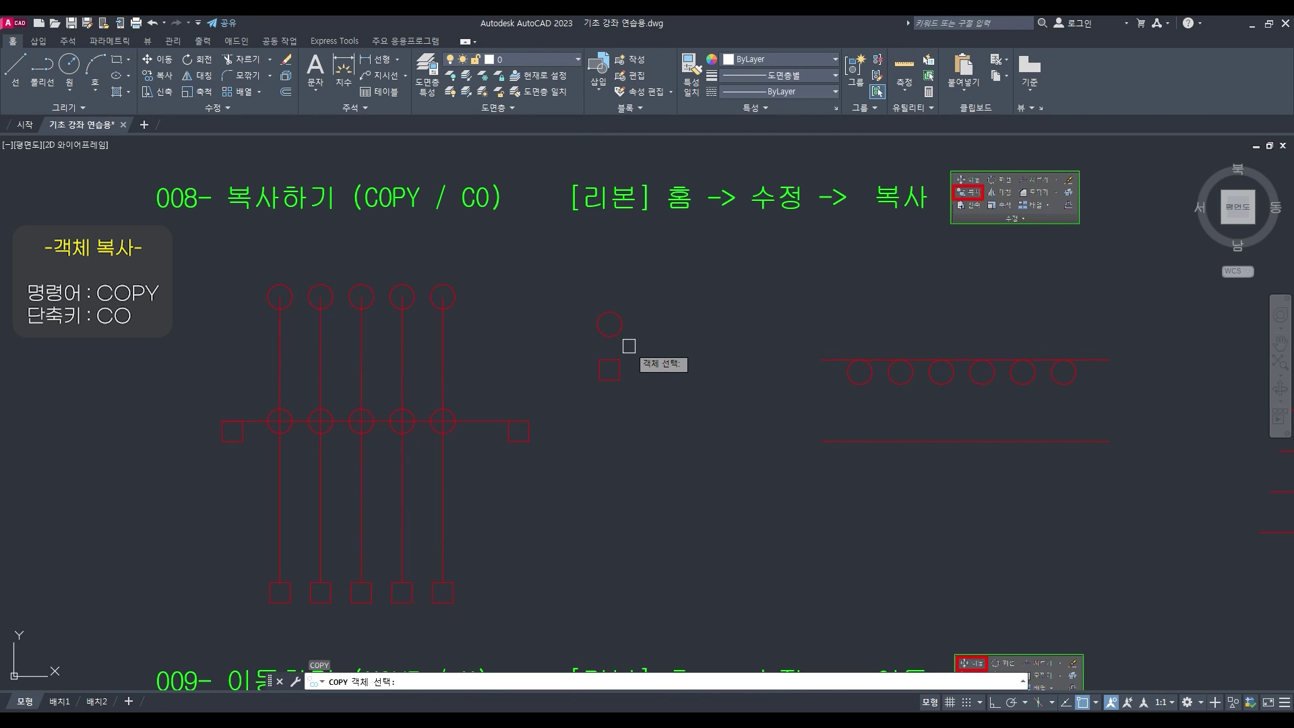
pyautogui.click(639, 276)
pyautogui.click(580, 404)
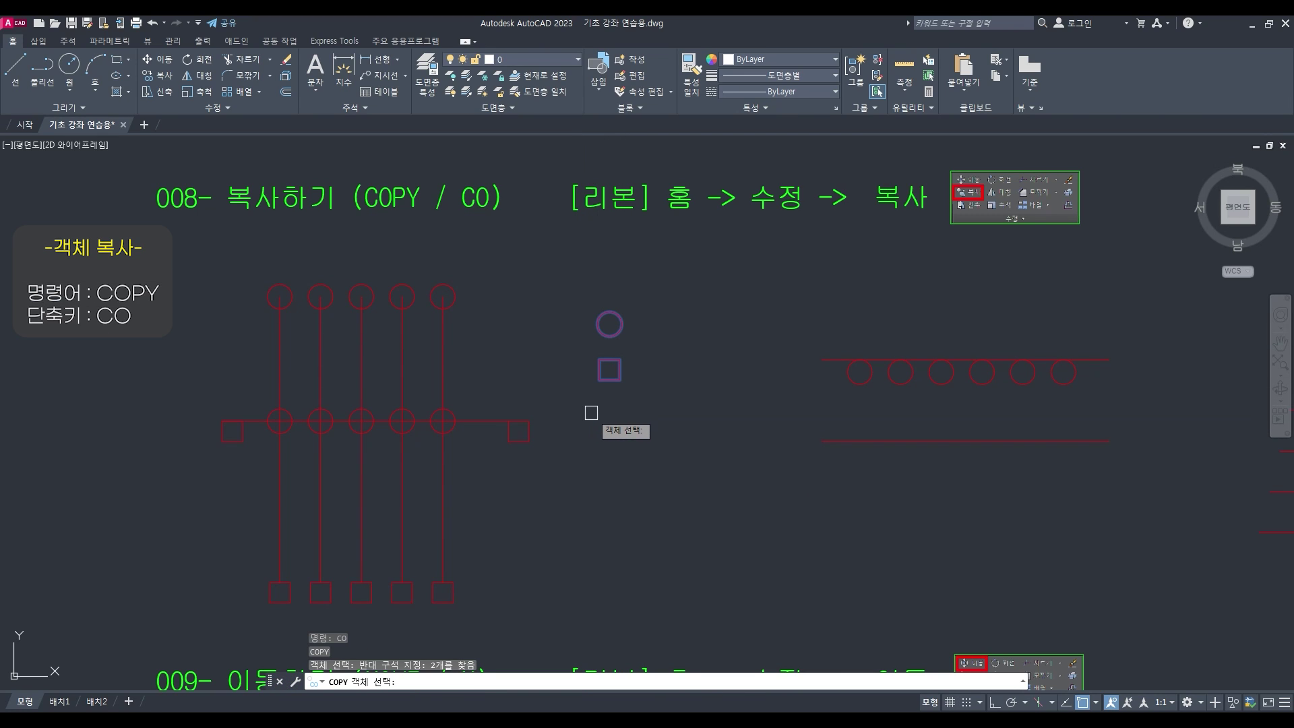
pyautogui.press('Return')
pyautogui.click(604, 425)
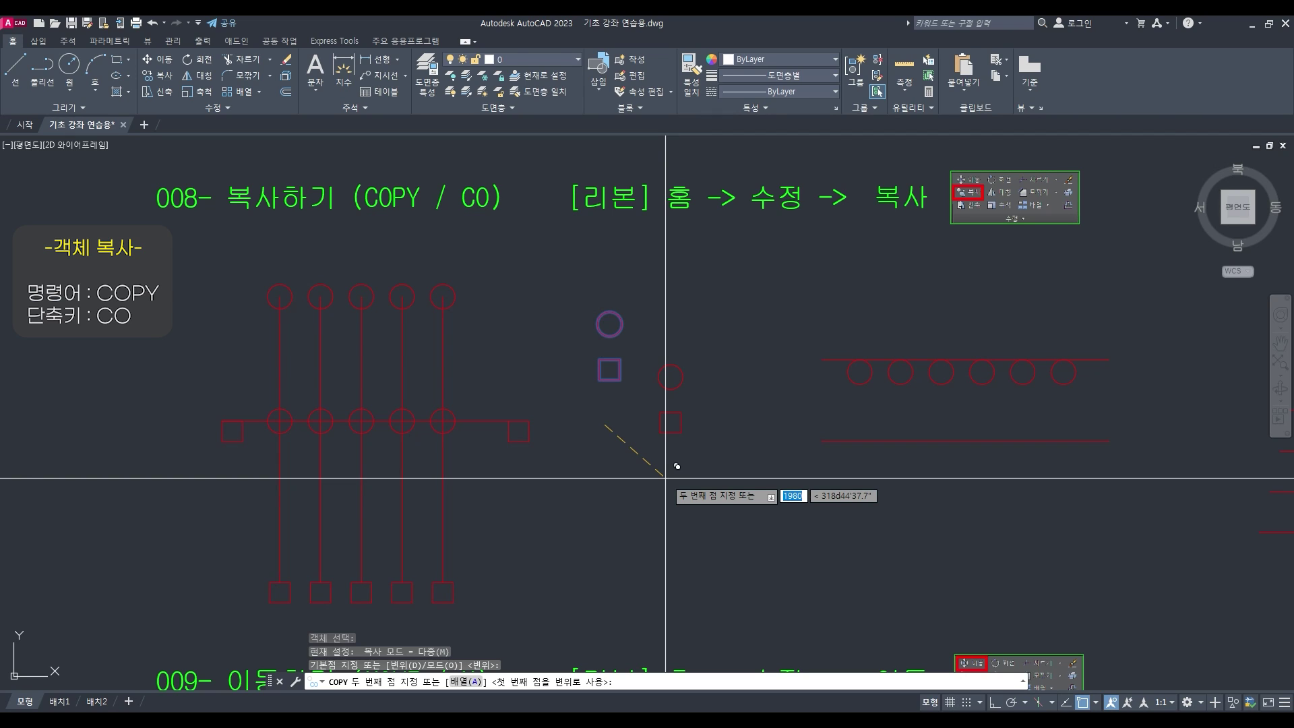
pyautogui.press('F8')
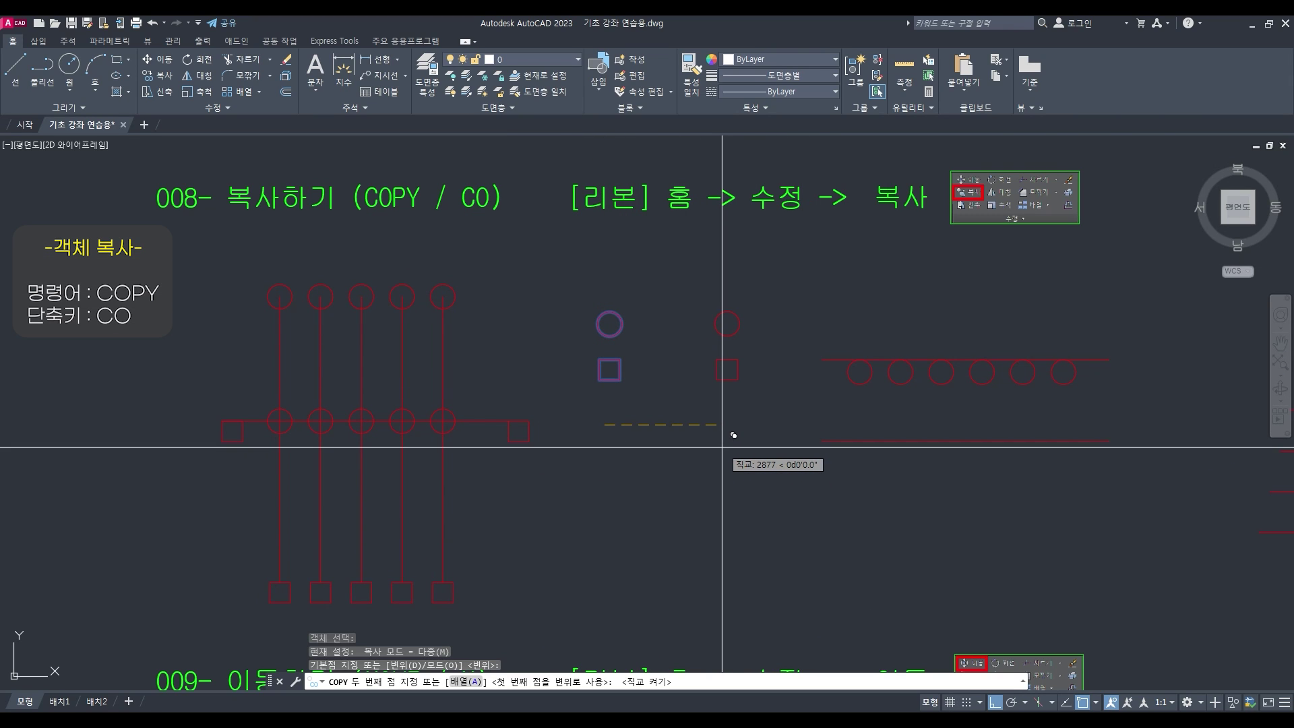
pyautogui.press('F8')
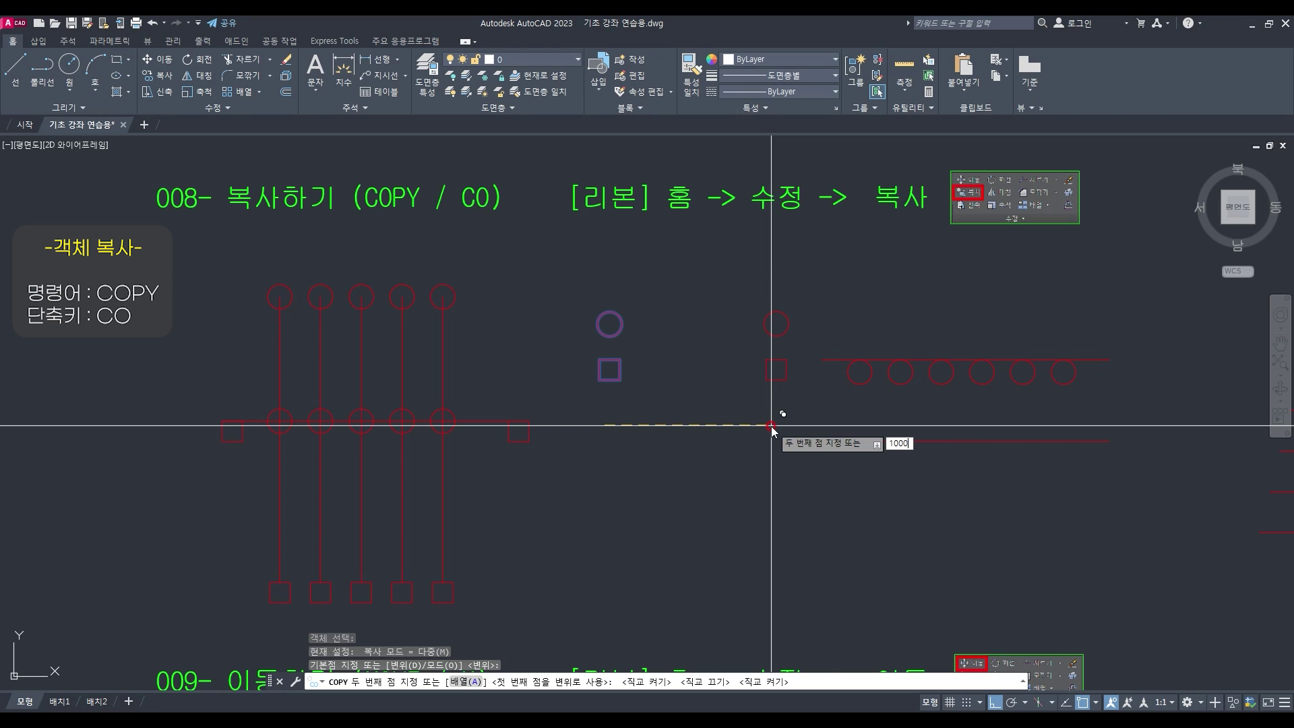
pyautogui.press('Return')
pyautogui.press('Return')
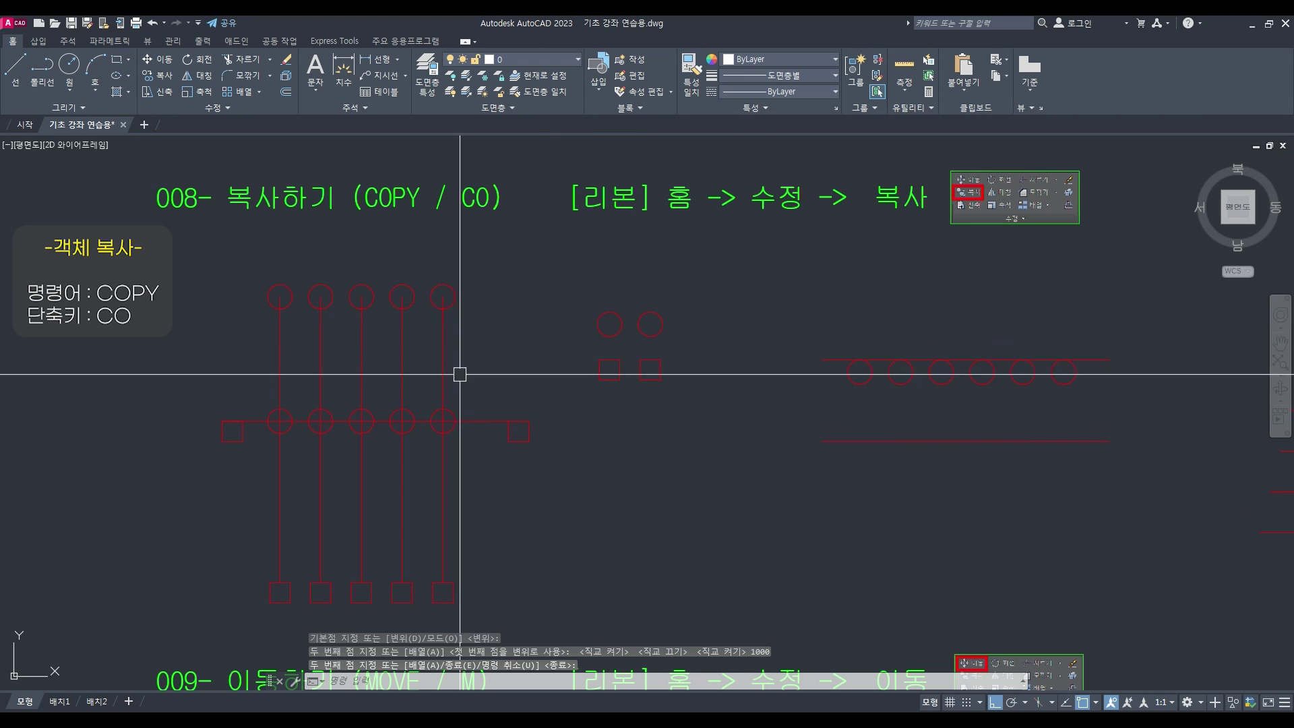
pyautogui.moveTo(852, 428)
pyautogui.mouseDown(button='middle')
pyautogui.moveTo(686, 428)
pyautogui.moveTo(564, 382)
pyautogui.mouseUp(button='middle')
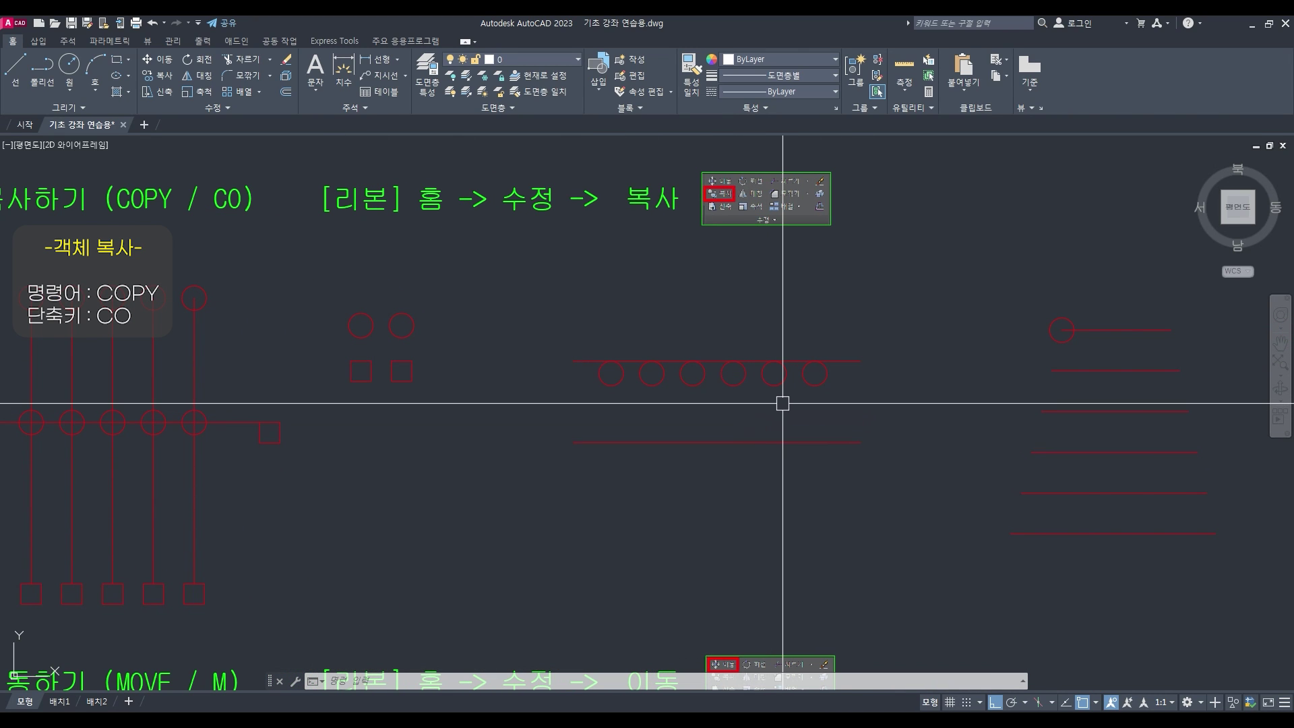
pyautogui.write('o')
pyautogui.press('Return')
pyautogui.click(861, 401)
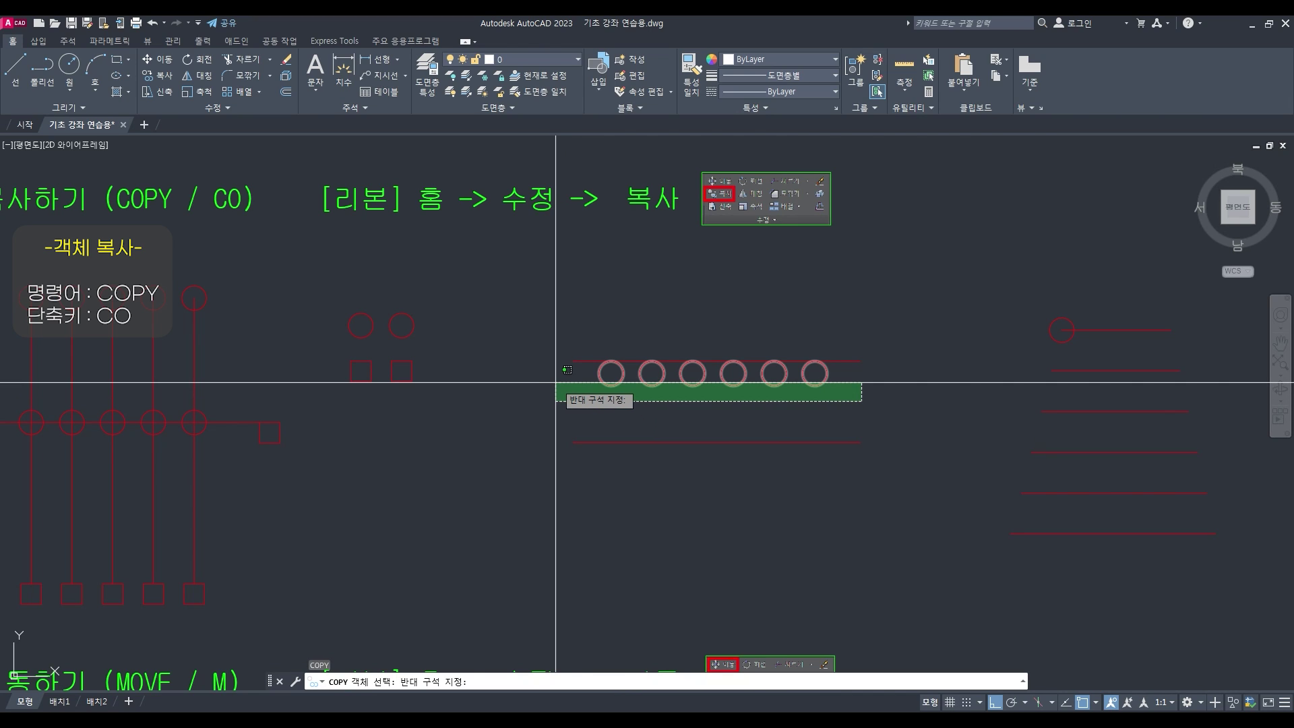
pyautogui.press('Escape')
pyautogui.press('Escape')
pyautogui.press('Escape')
pyautogui.write('co')
pyautogui.press('Return')
pyautogui.click(523, 318)
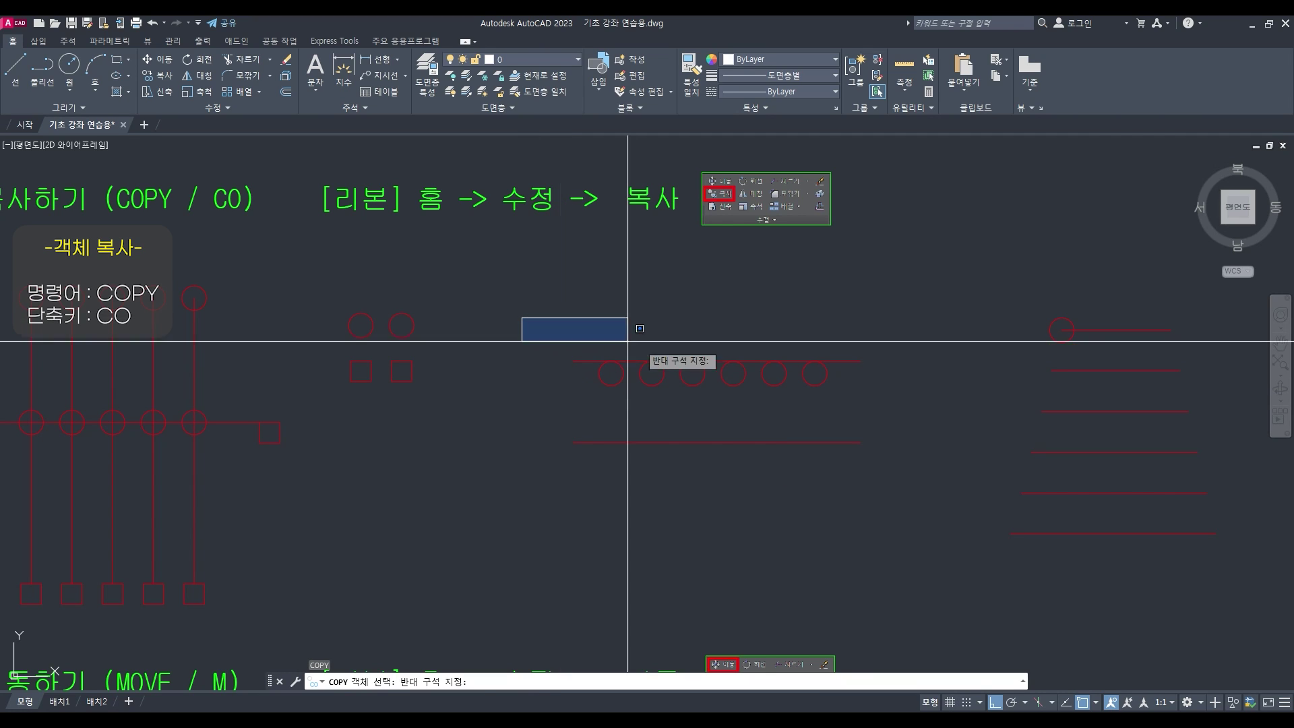
pyautogui.click(833, 378)
pyautogui.press('Escape')
pyautogui.press('Escape')
# Start the Copy command and select the six circles under the upper horizontal line with a fence running through them
pyautogui.write('co')
pyautogui.press('Return')
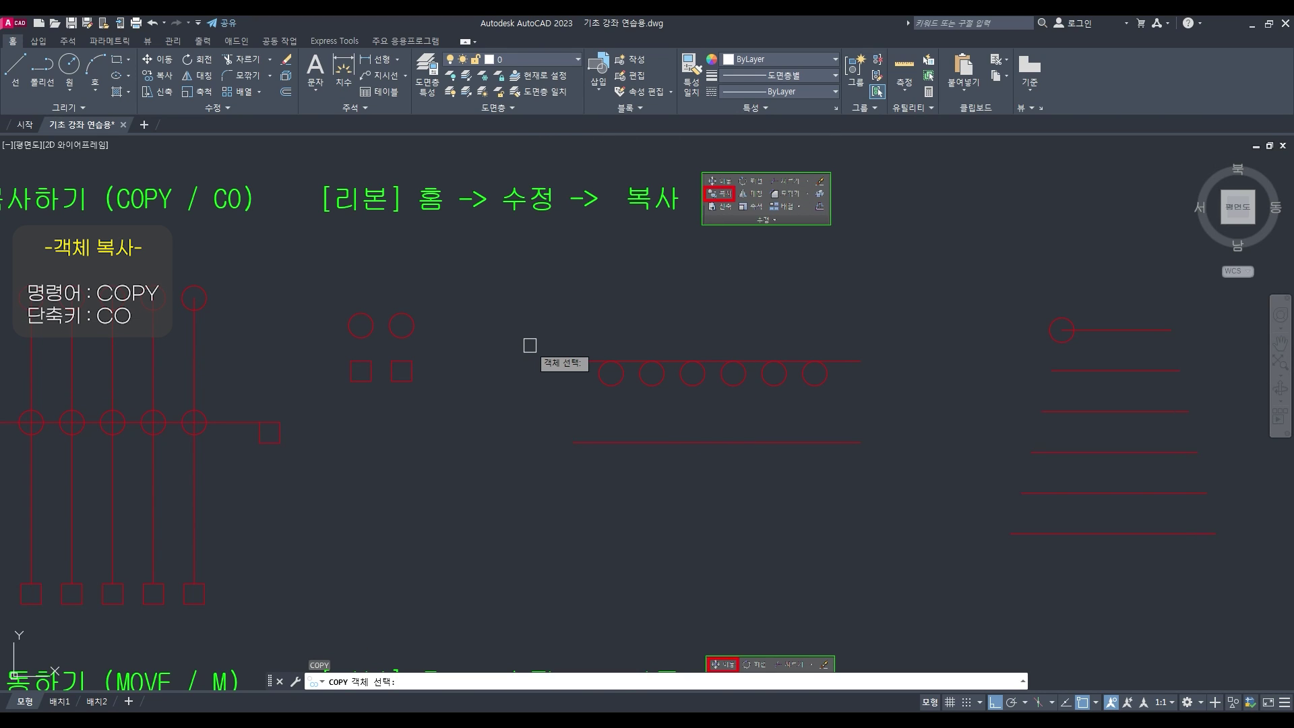
pyautogui.press('Return')
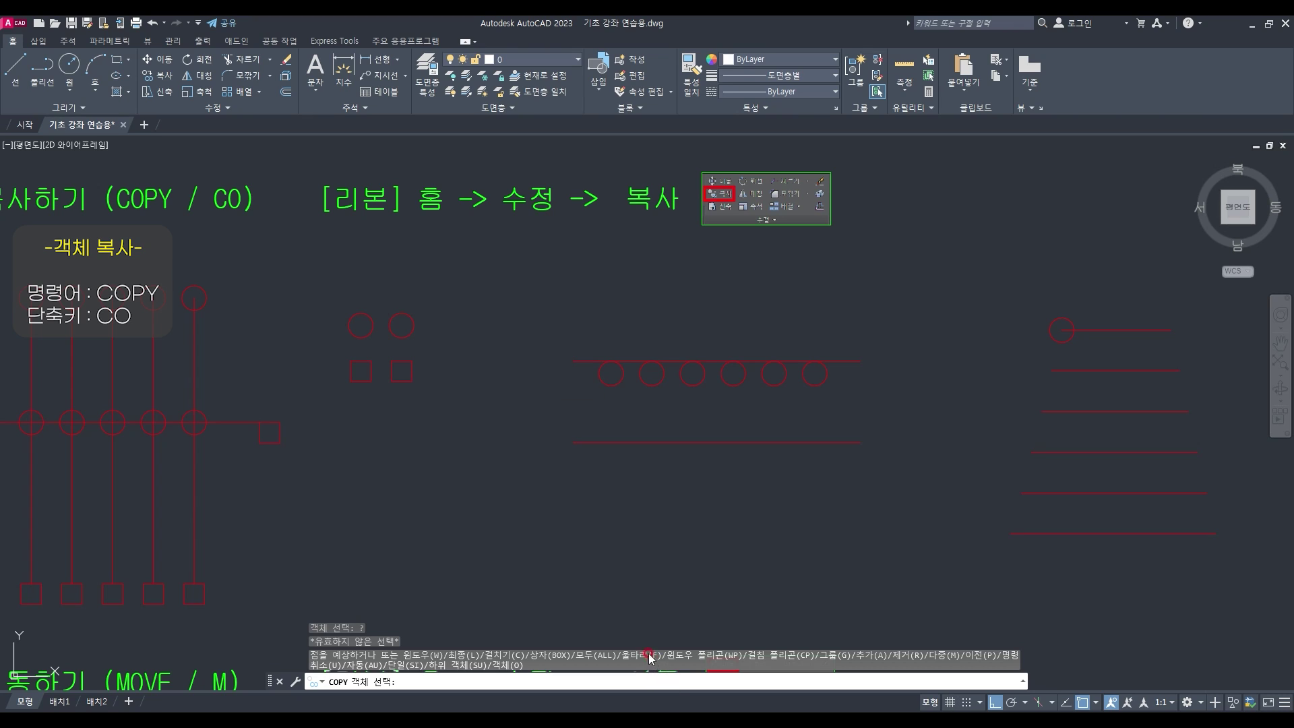
pyautogui.write('f')
pyautogui.press('Return')
pyautogui.click(545, 373)
pyautogui.click(878, 376)
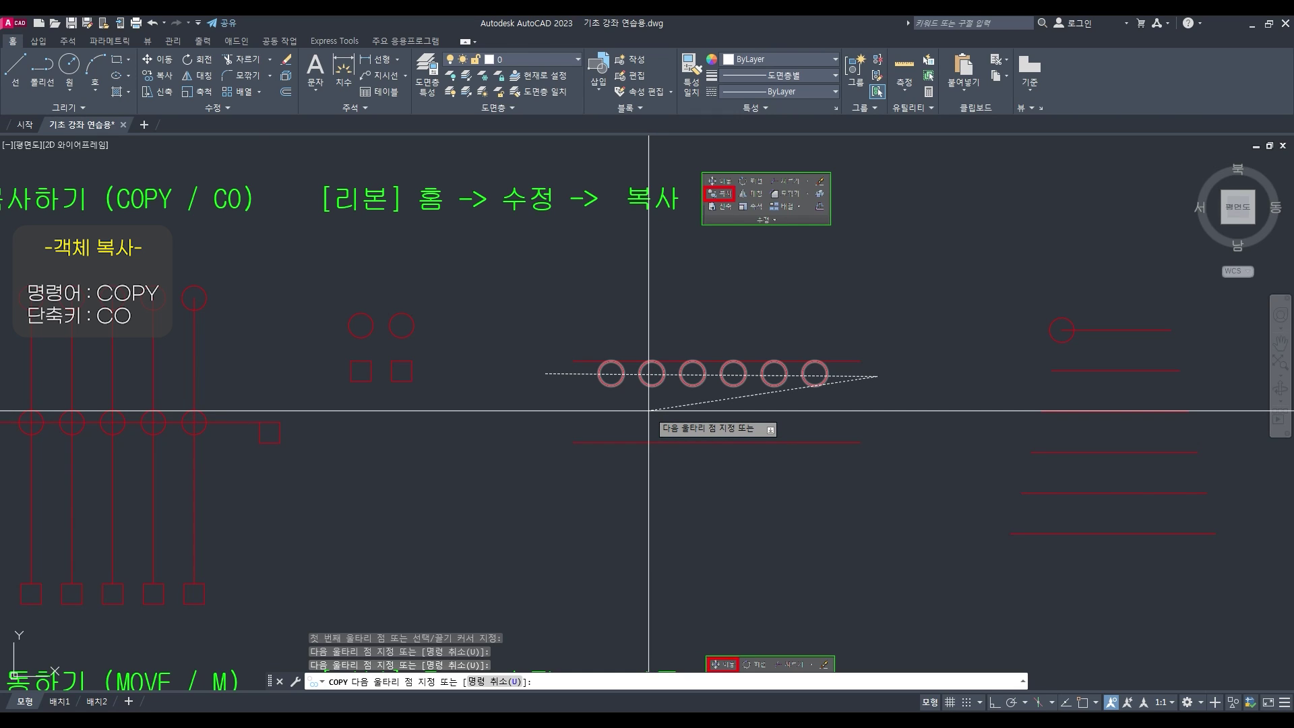
pyautogui.press('Return')
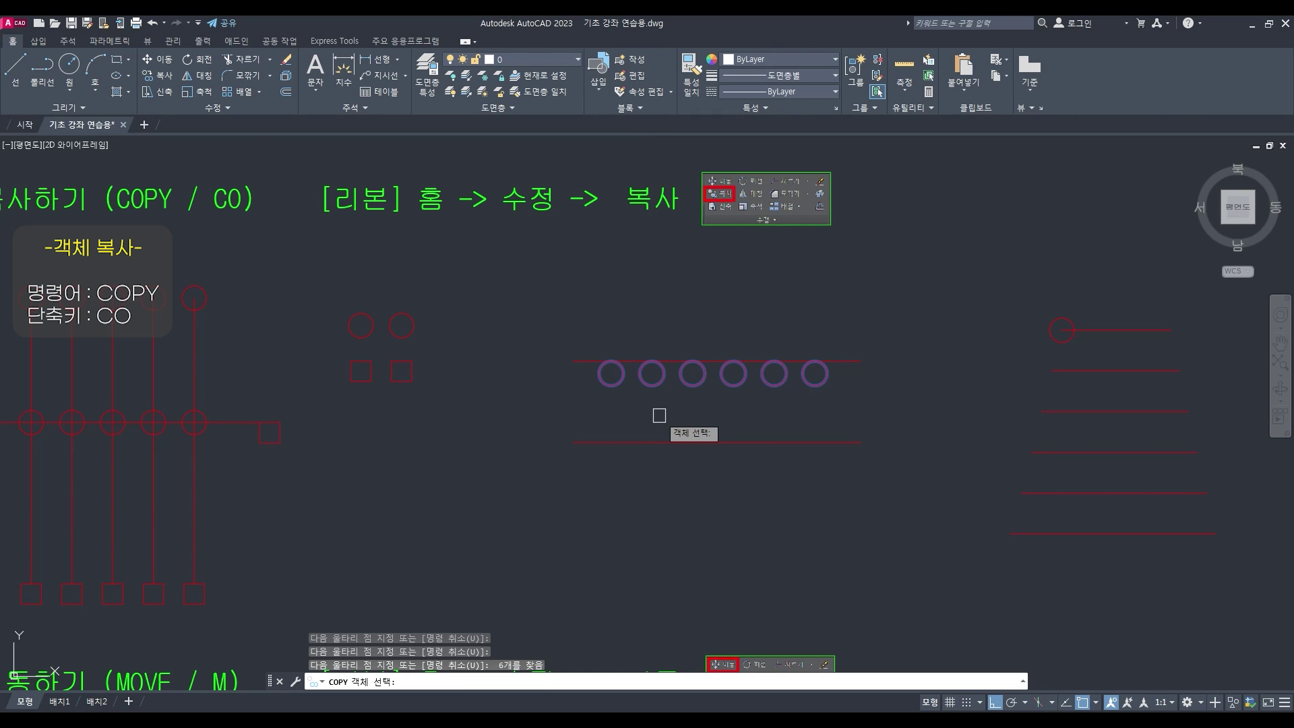
pyautogui.press('Return')
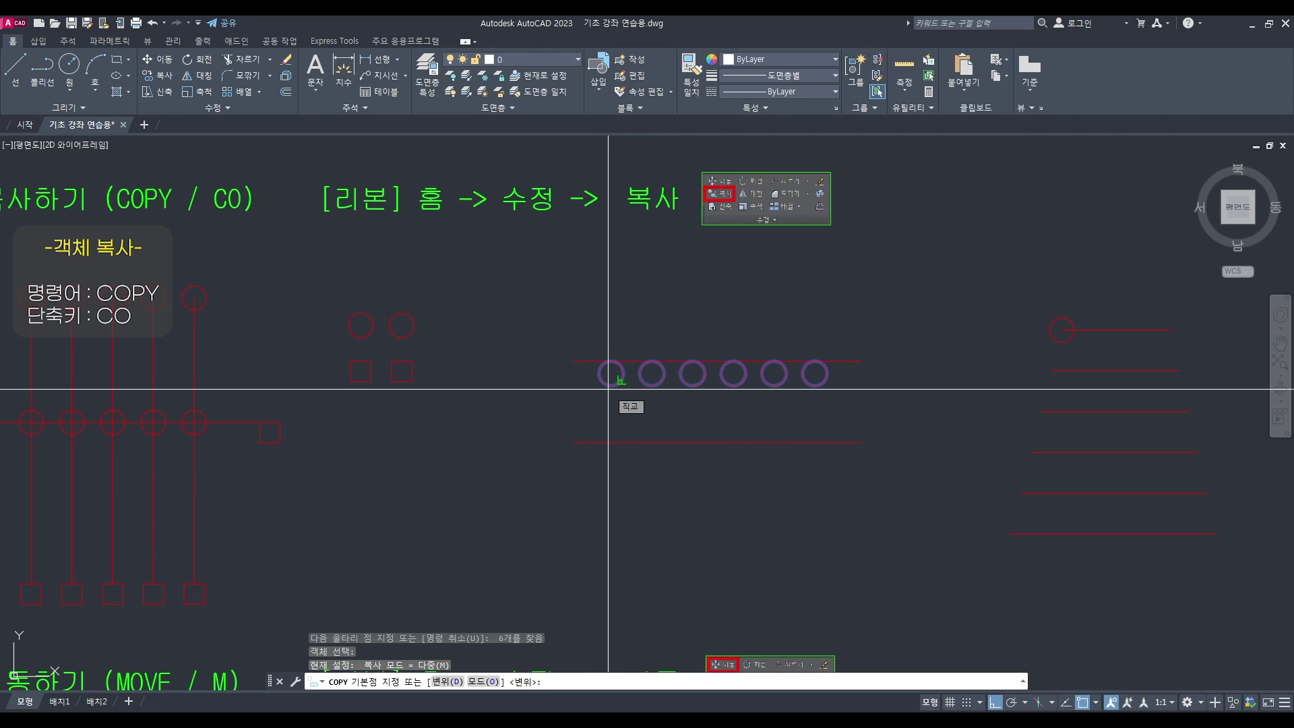
# Copy the selected circles from the first circle's lower quadrant point perpendicularly onto the lower horizontal line, and end the Copy command
pyautogui.keyDown('shift'); pyautogui.rightClick(608, 389); pyautogui.keyUp('shift')
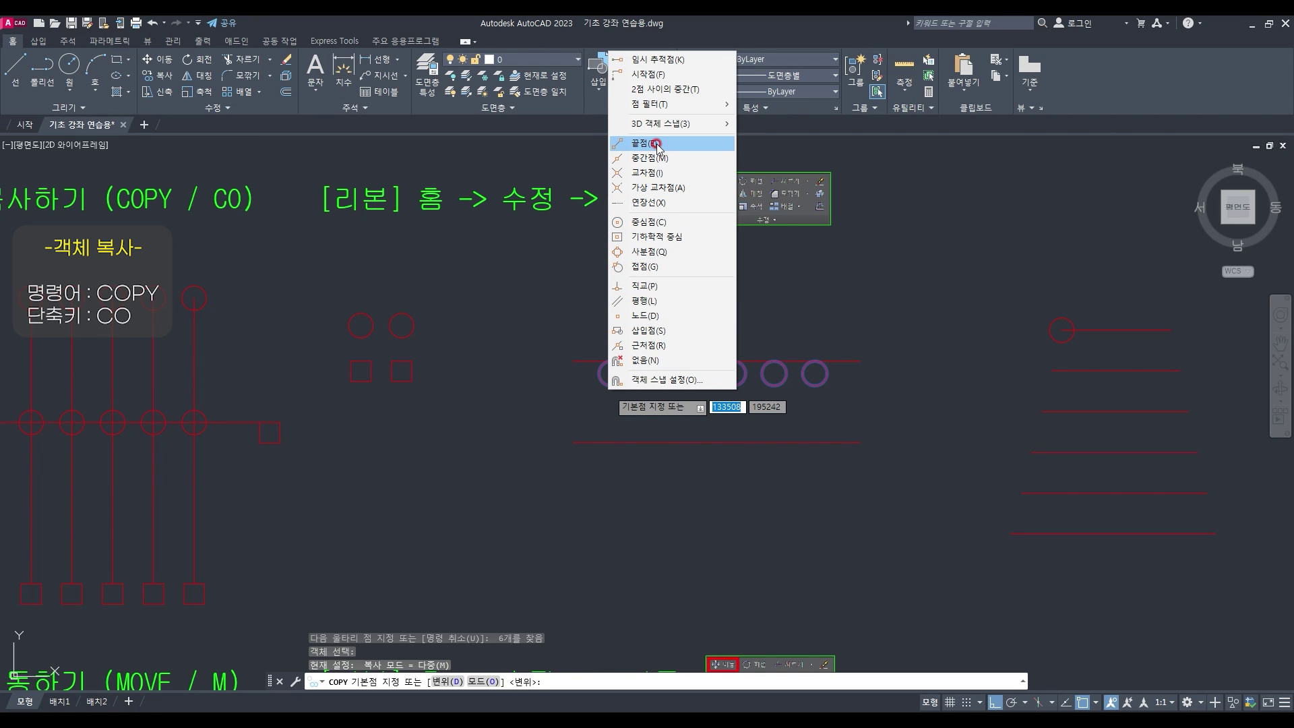
pyautogui.click(654, 254)
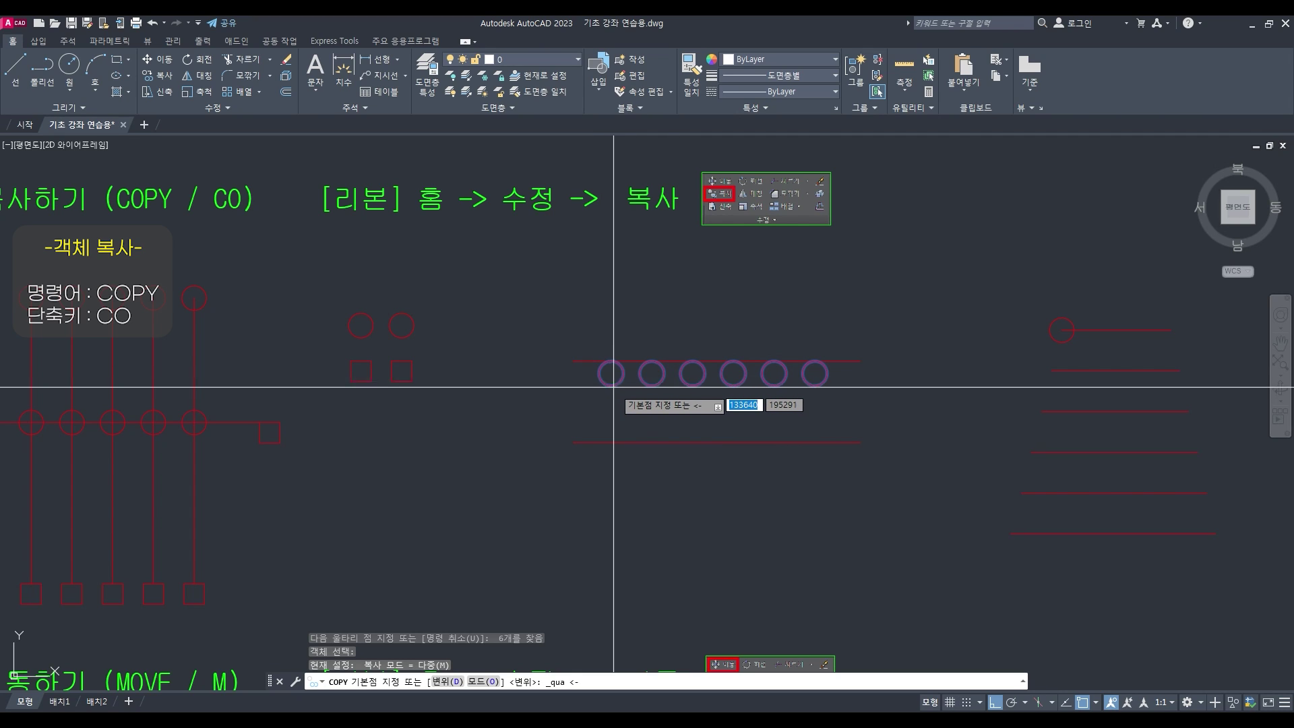
pyautogui.click(611, 384)
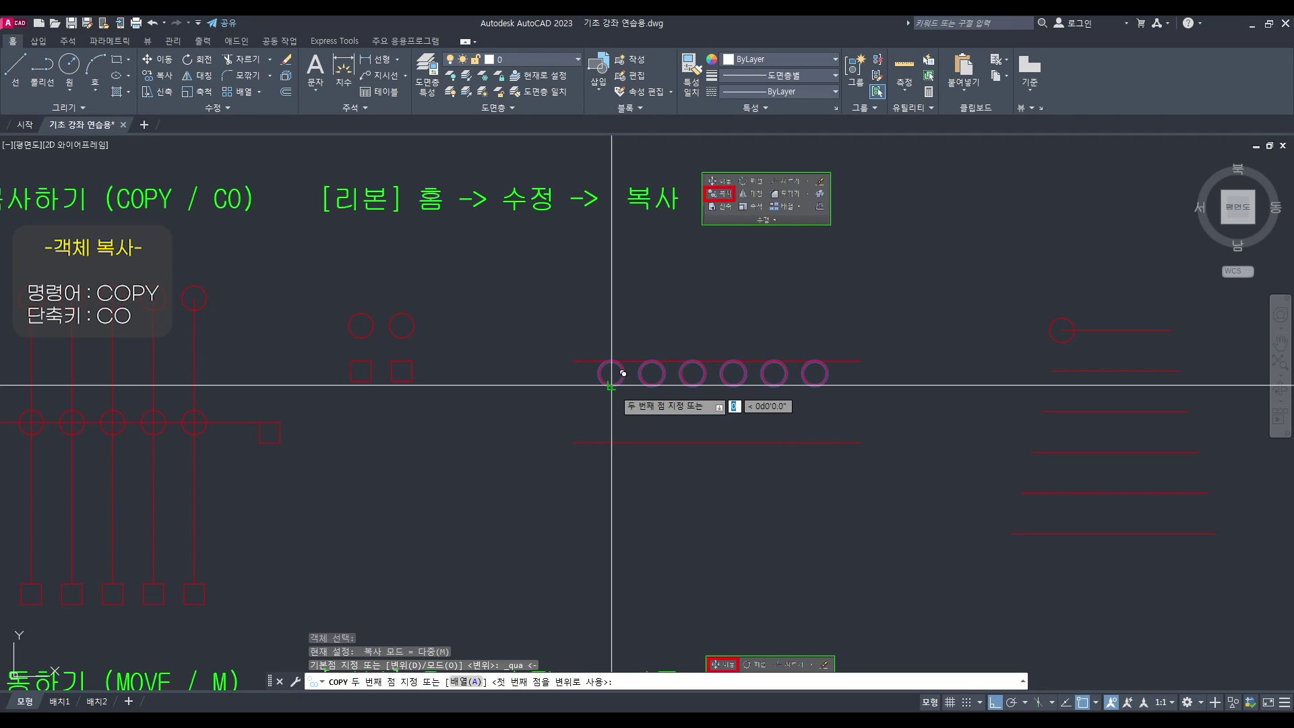
pyautogui.keyDown('shift'); pyautogui.rightClick(600, 437); pyautogui.keyUp('shift')
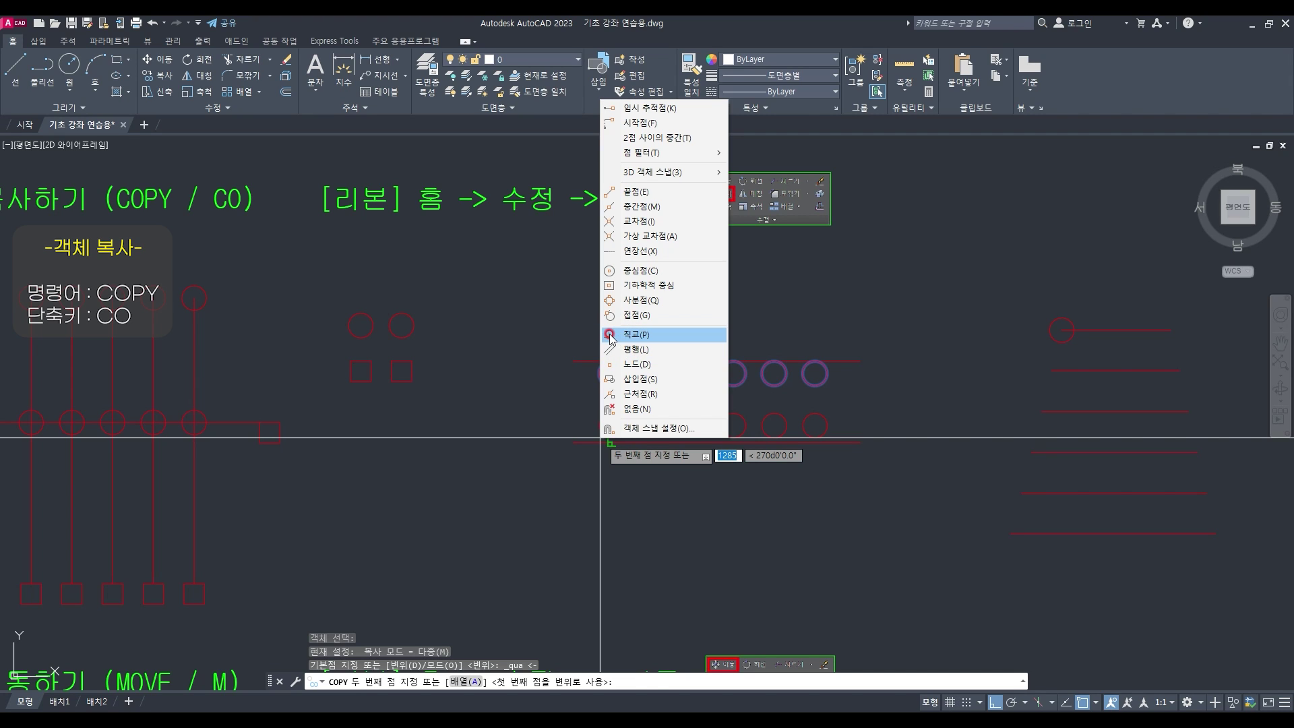
pyautogui.click(636, 334)
pyautogui.press('Escape')
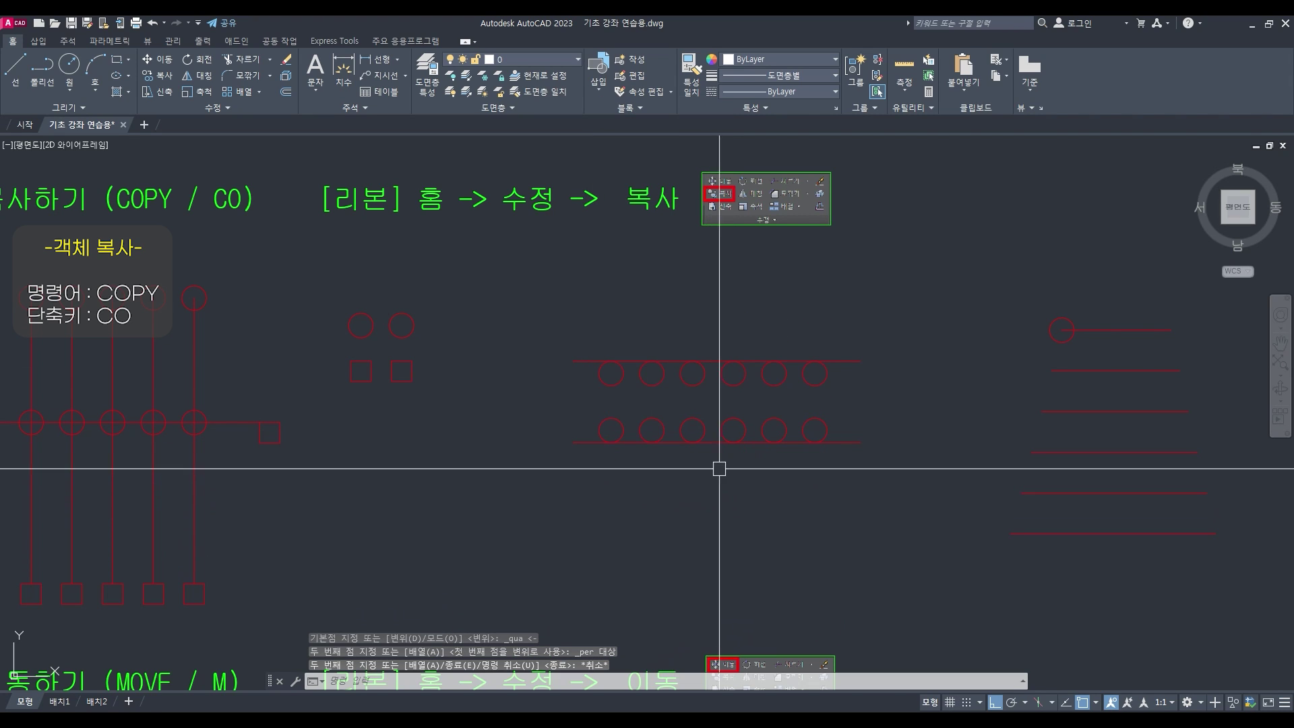
pyautogui.scroll(-4, 774, 448)
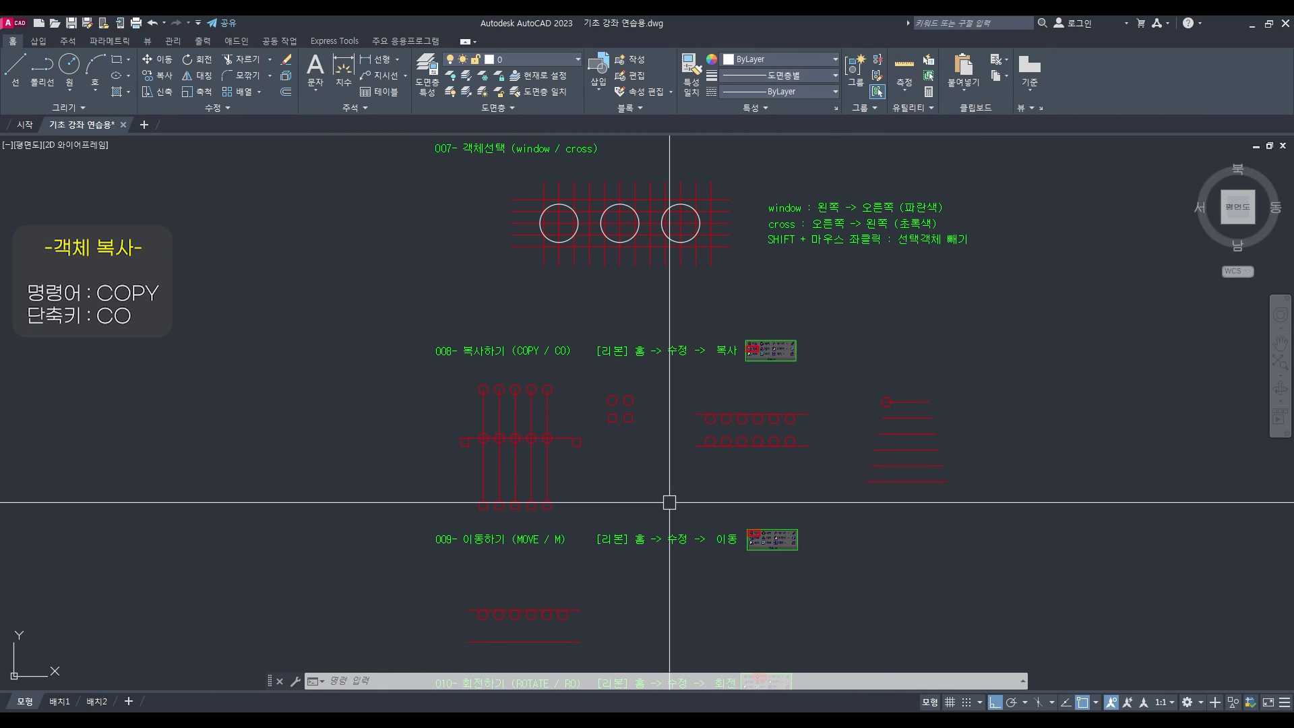
pyautogui.moveTo(404, 559); pyautogui.dragTo(394, 406, button='middle')
pyautogui.scroll(4, 523, 425)
pyautogui.scroll(-2, 508, 436)
pyautogui.moveTo(486, 450); pyautogui.dragTo(367, 499, button='middle')
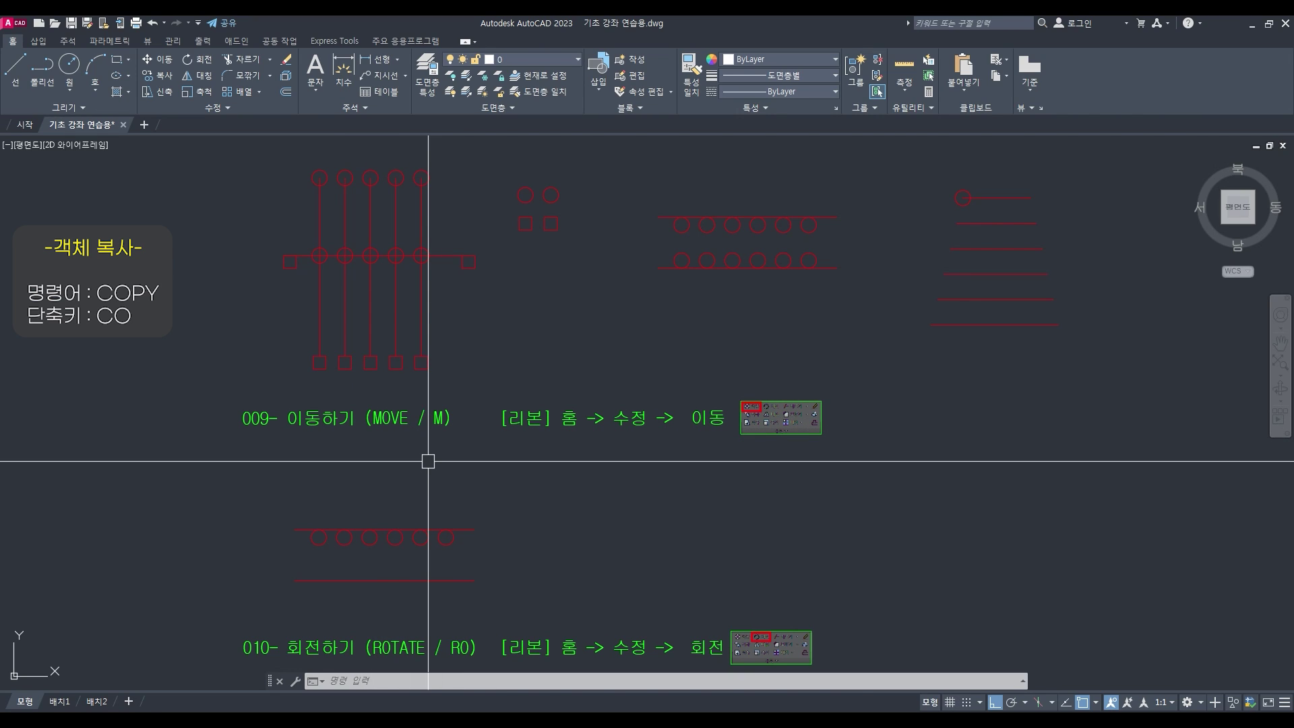
pyautogui.write('m')
pyautogui.press('Return')
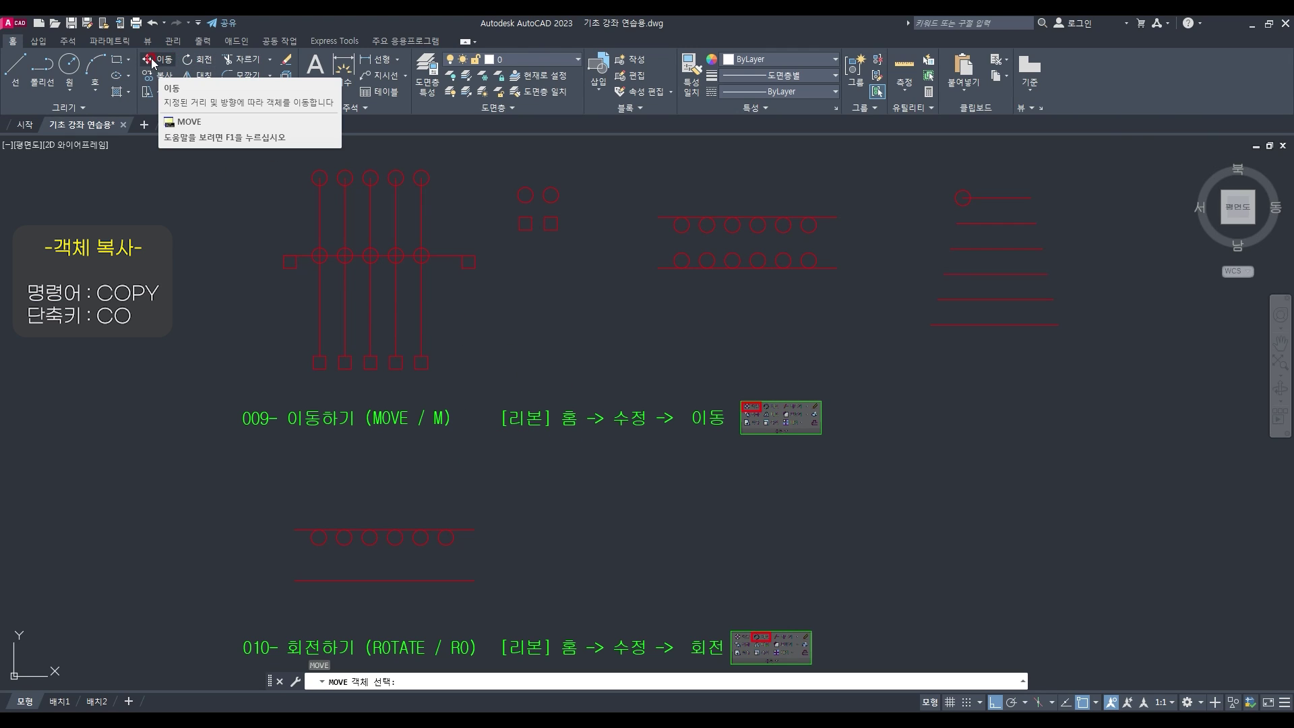
pyautogui.click(473, 549)
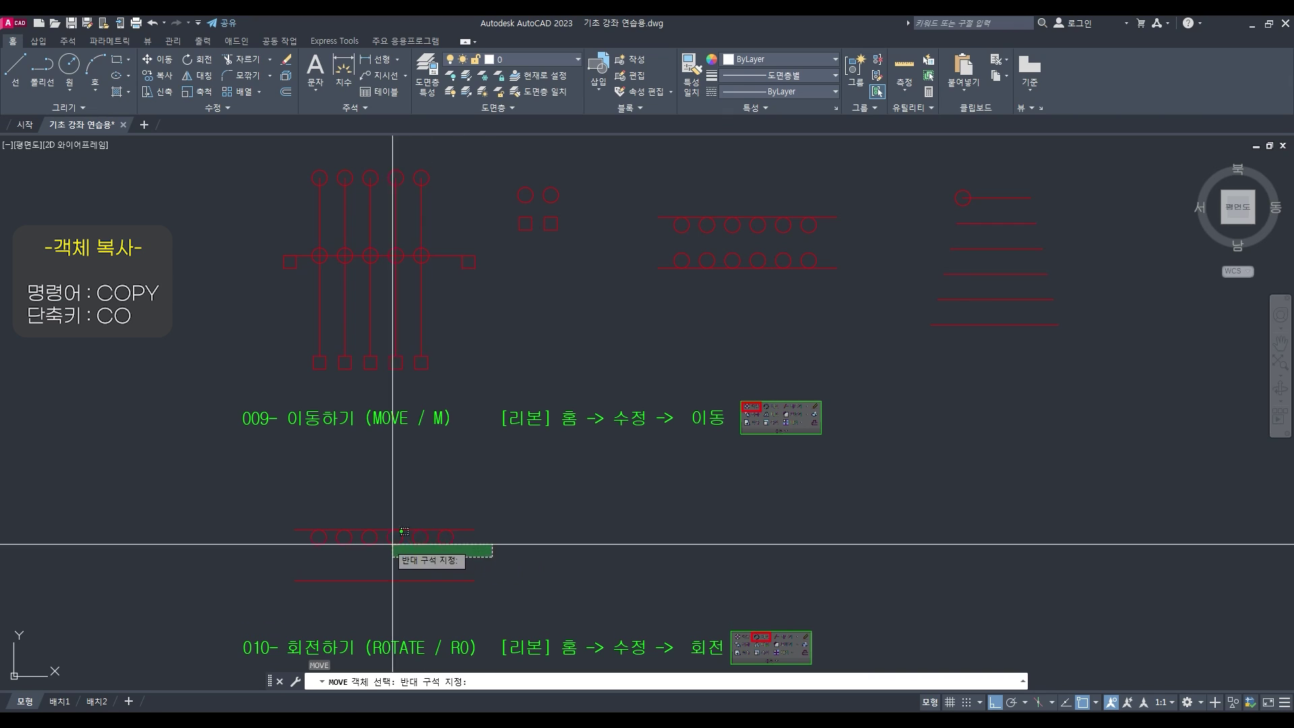
pyautogui.click(294, 539)
pyautogui.press('Return')
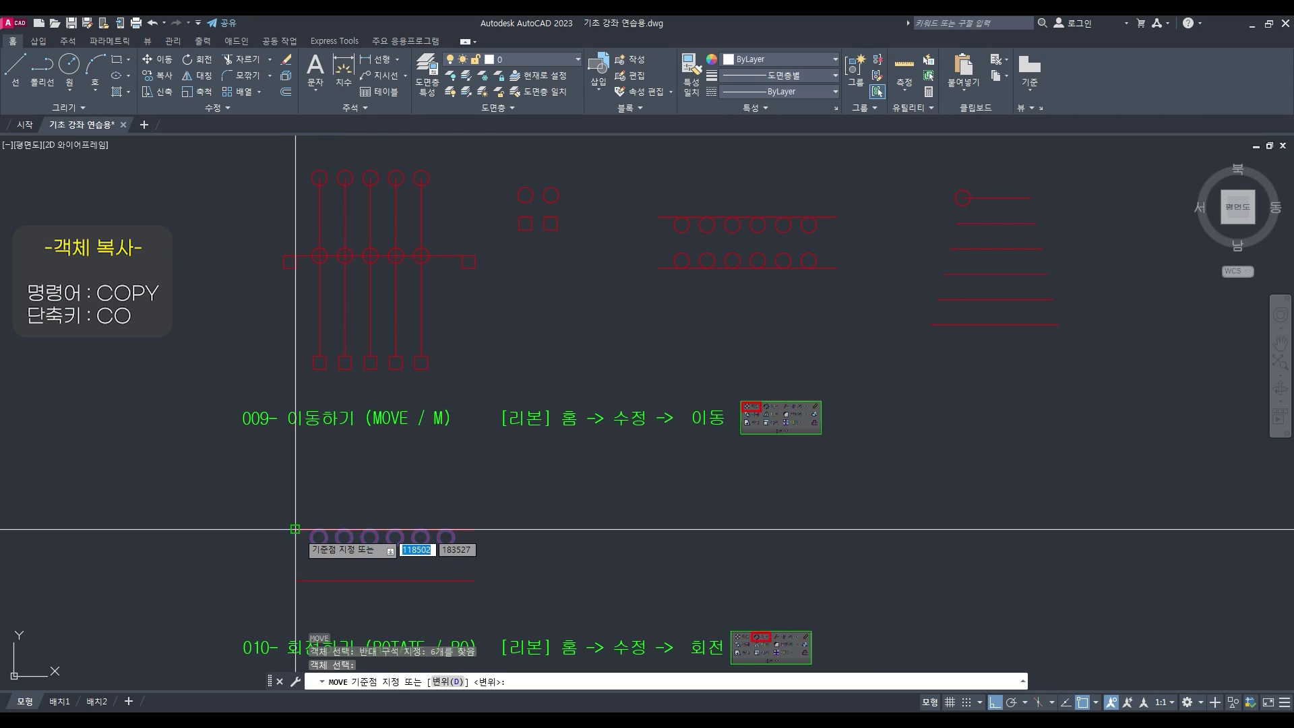
pyautogui.click(296, 529)
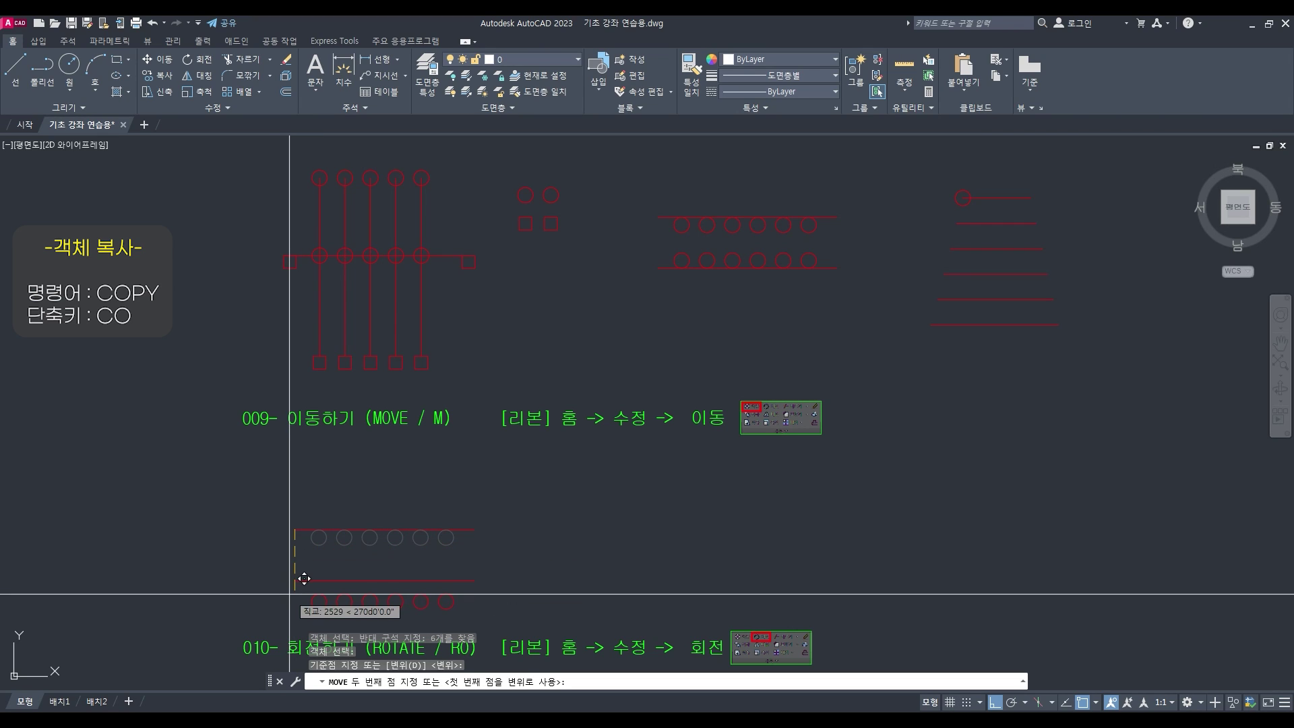
pyautogui.press('Escape')
# Move the six circles of exercise 009 straight down 1000 units with ortho mode on
pyautogui.write('m')
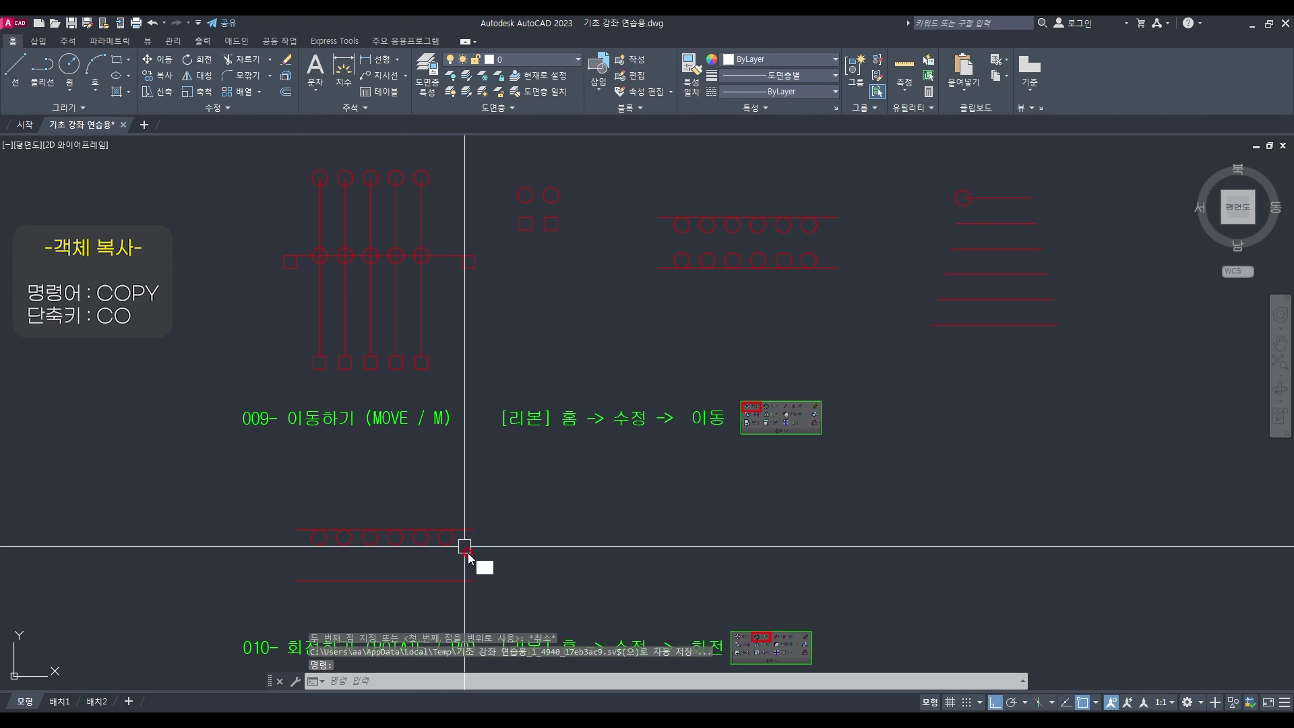
pyautogui.press('space')
pyautogui.click(467, 554)
pyautogui.click(283, 541)
pyautogui.press('space')
pyautogui.click(243, 541)
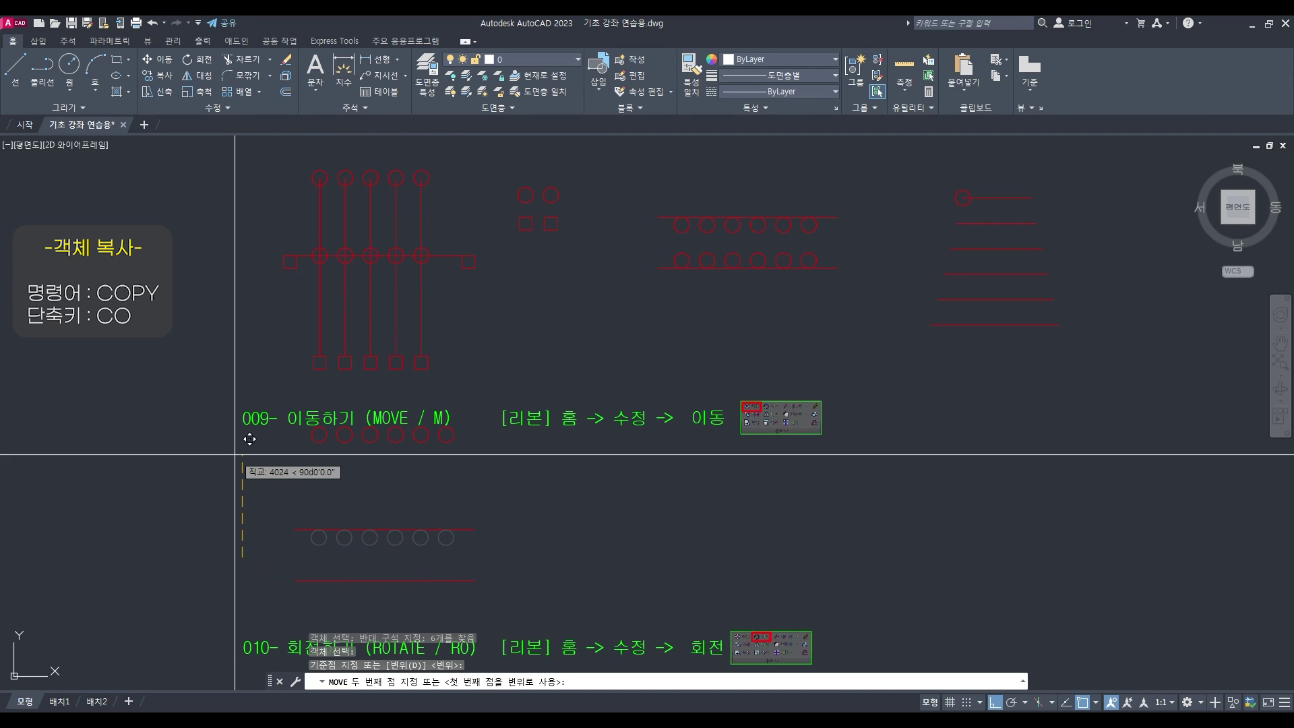
pyautogui.write('1000')
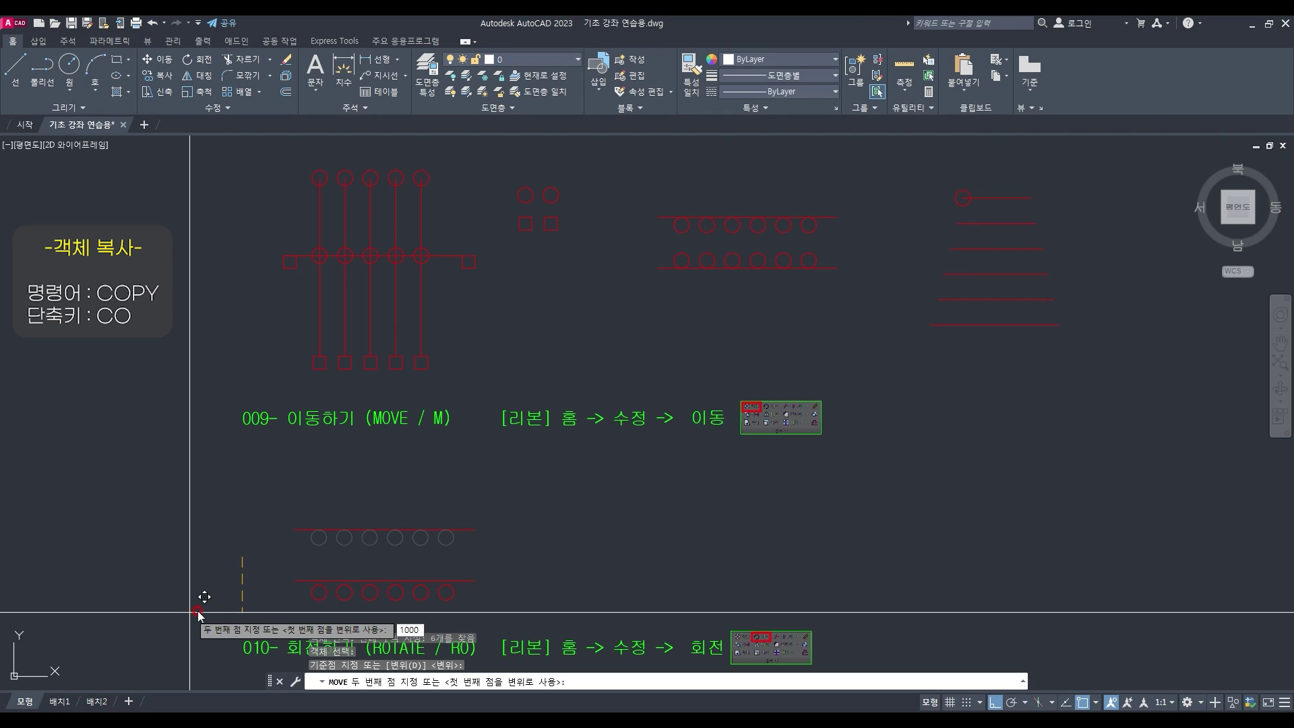
pyautogui.press('Return')
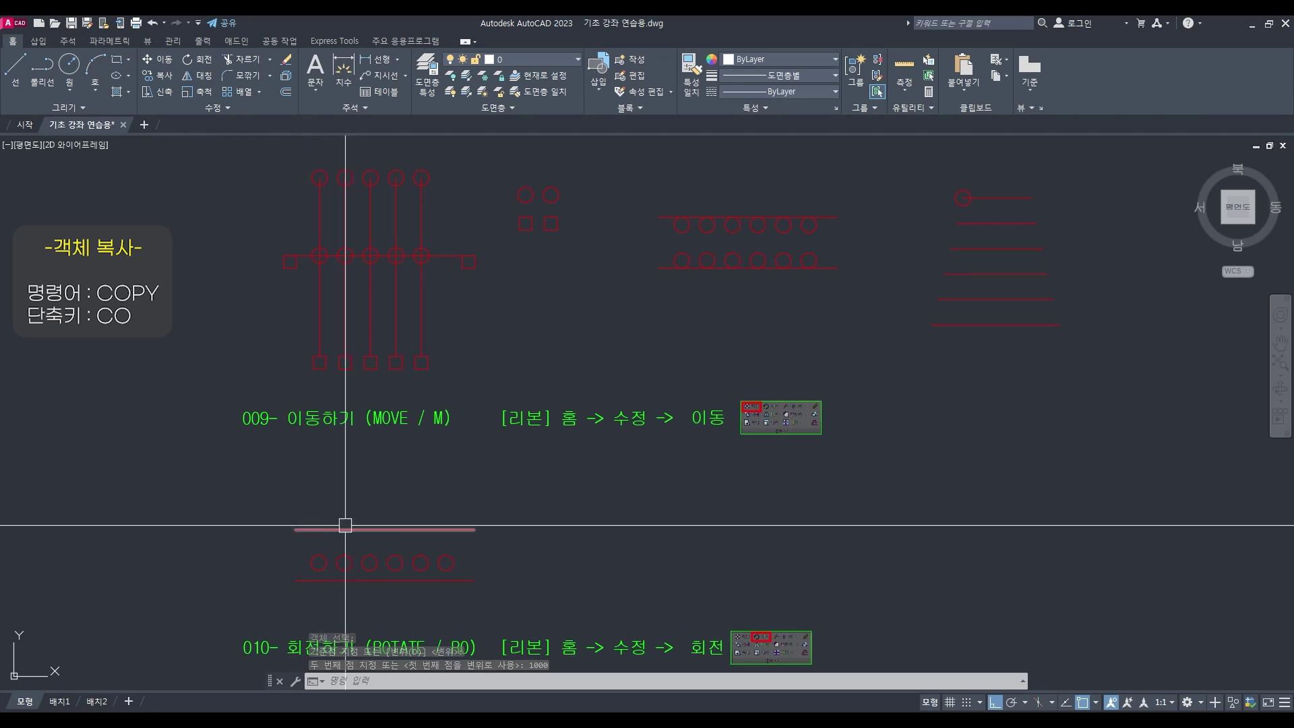
pyautogui.click(486, 557)
pyautogui.click(269, 562)
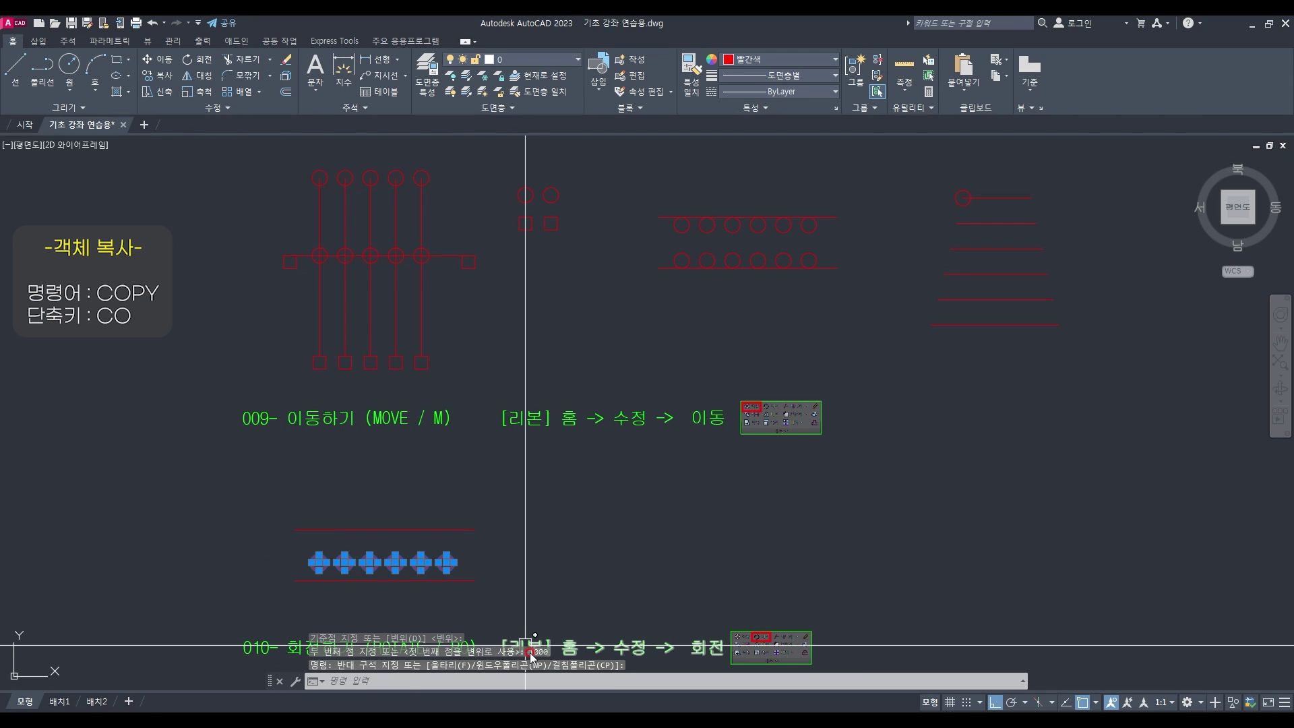
pyautogui.press('Escape')
pyautogui.press('Escape')
pyautogui.press('Escape')
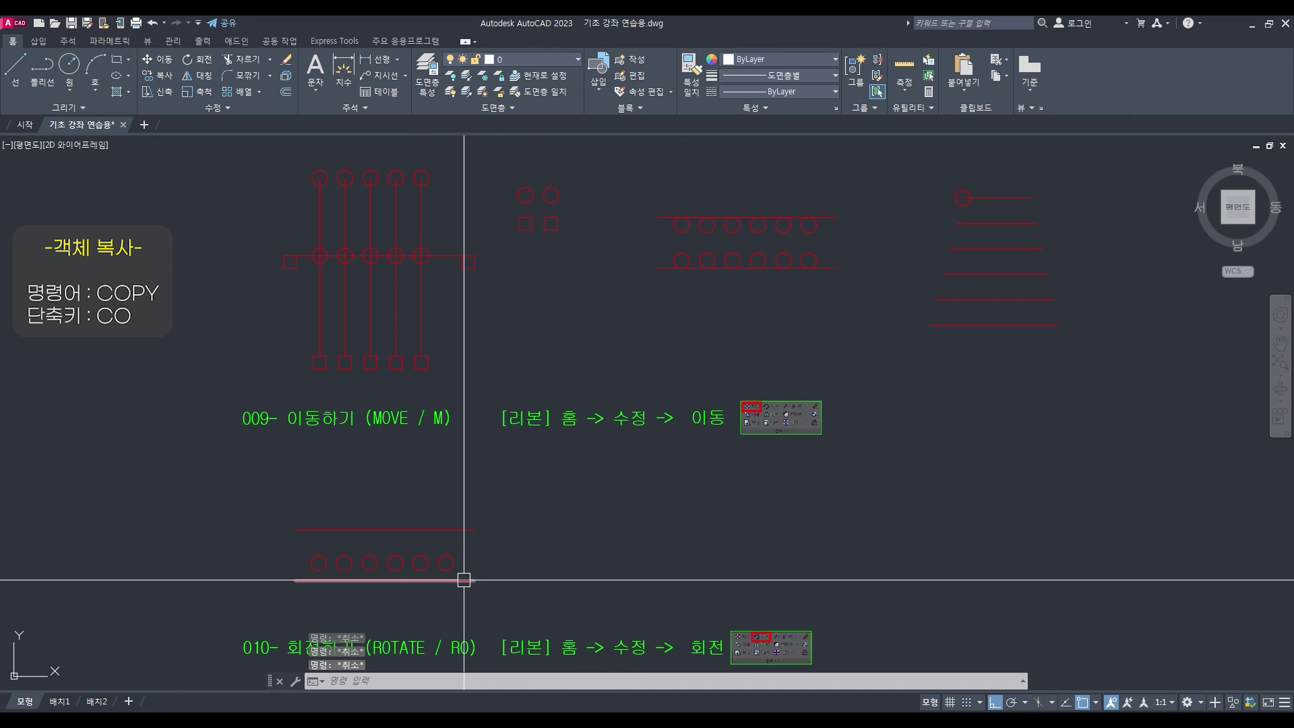
# Move exercise 009's six circles and both horizontal lines together diagonally up and to the right, with ortho mode off
pyautogui.write('m')
pyautogui.press('Return')
pyautogui.click(506, 596)
pyautogui.click(242, 510)
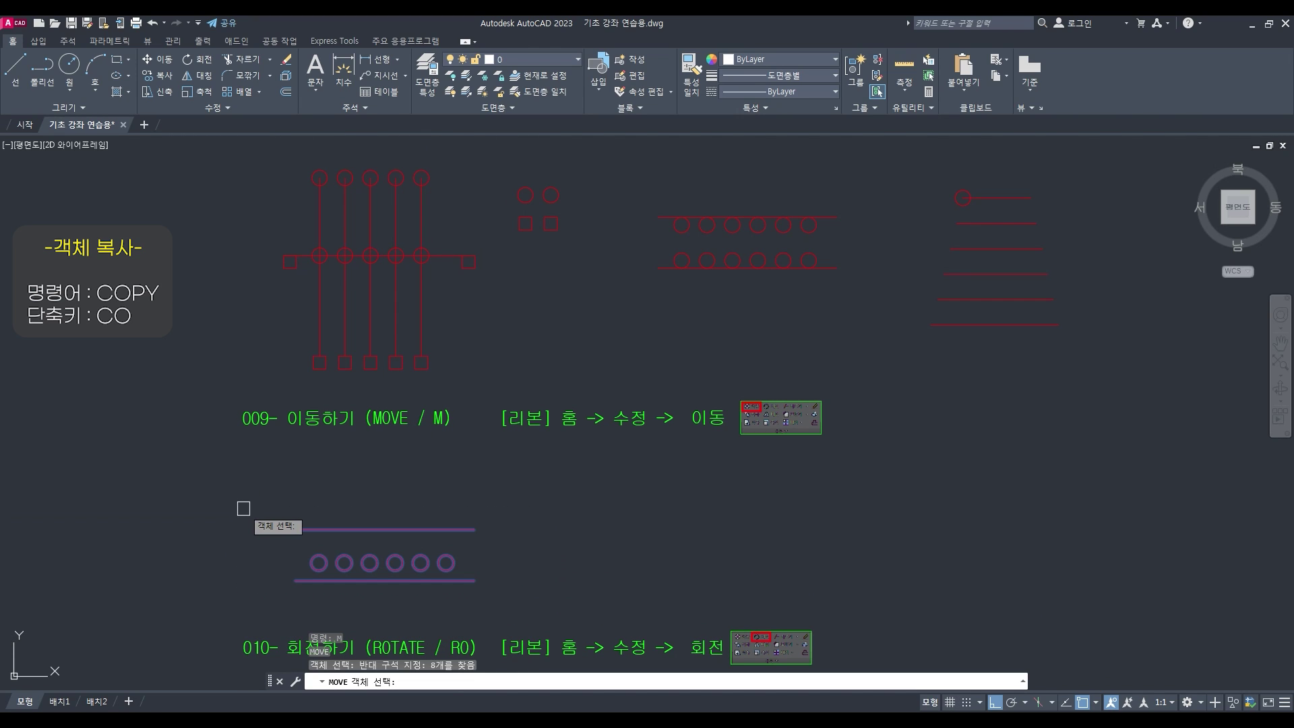
pyautogui.press('Return')
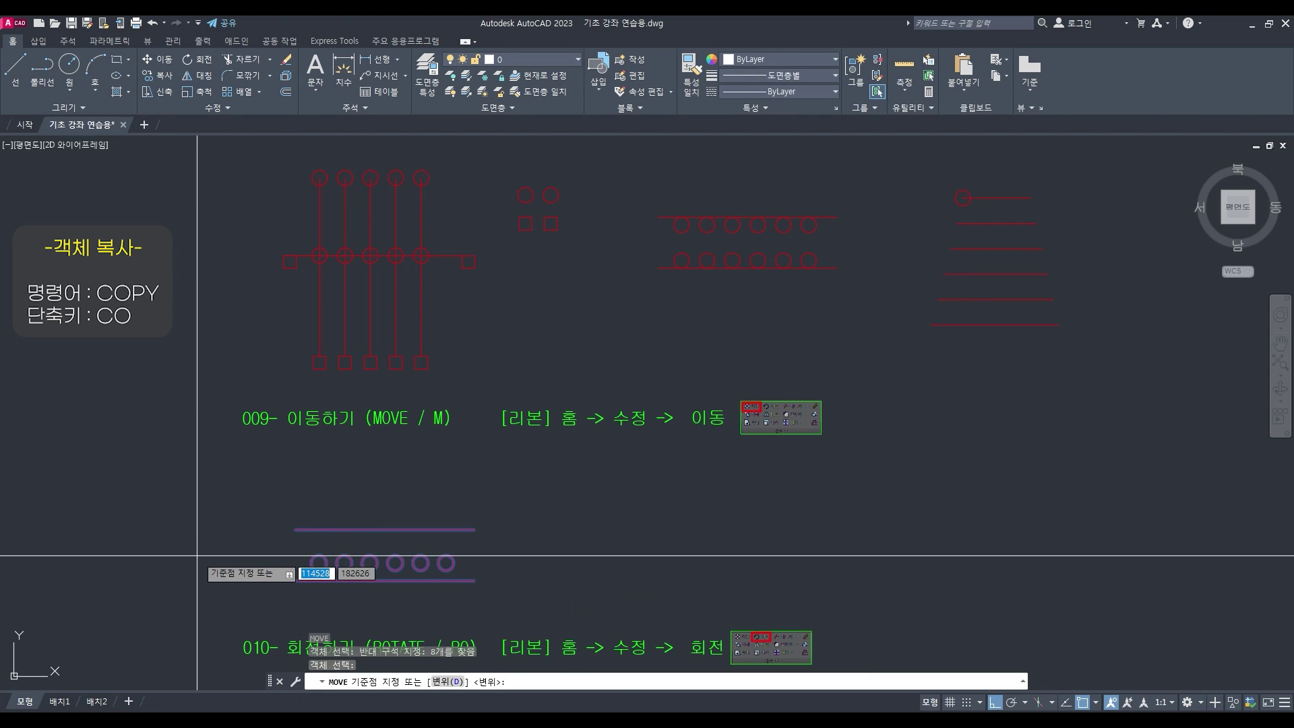
pyautogui.click(244, 576)
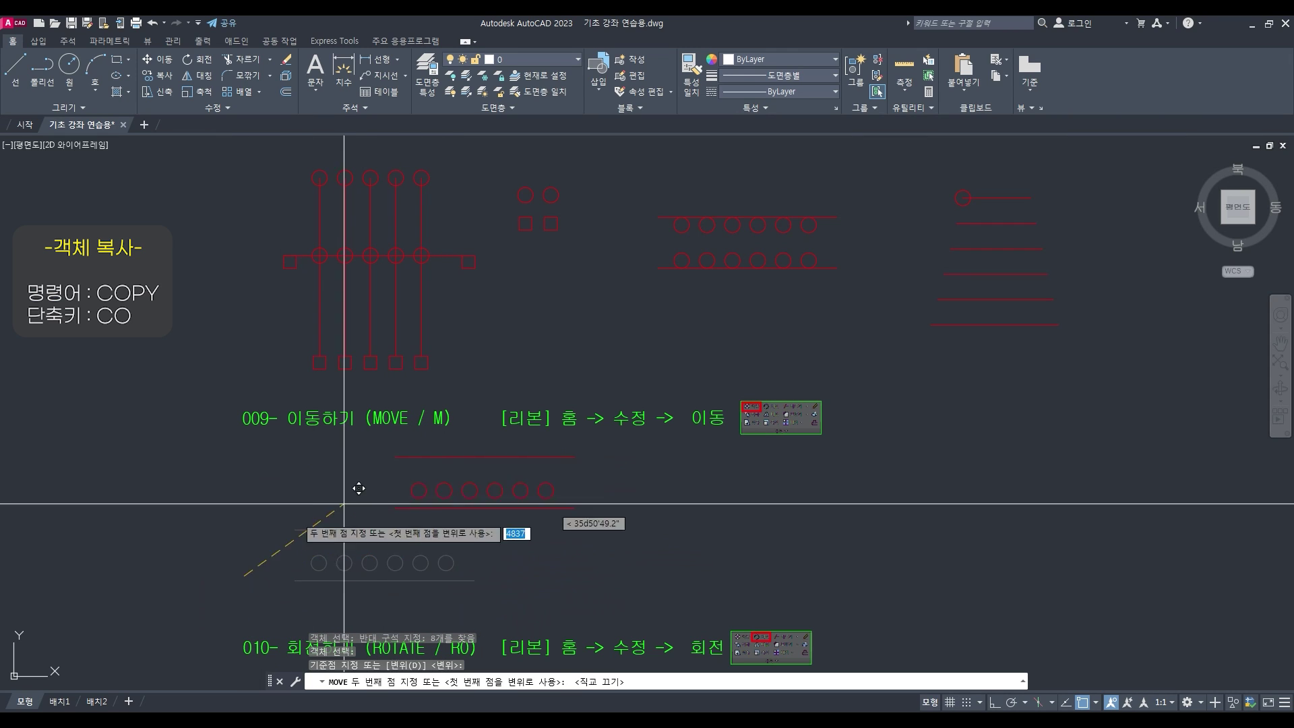
pyautogui.click(339, 544)
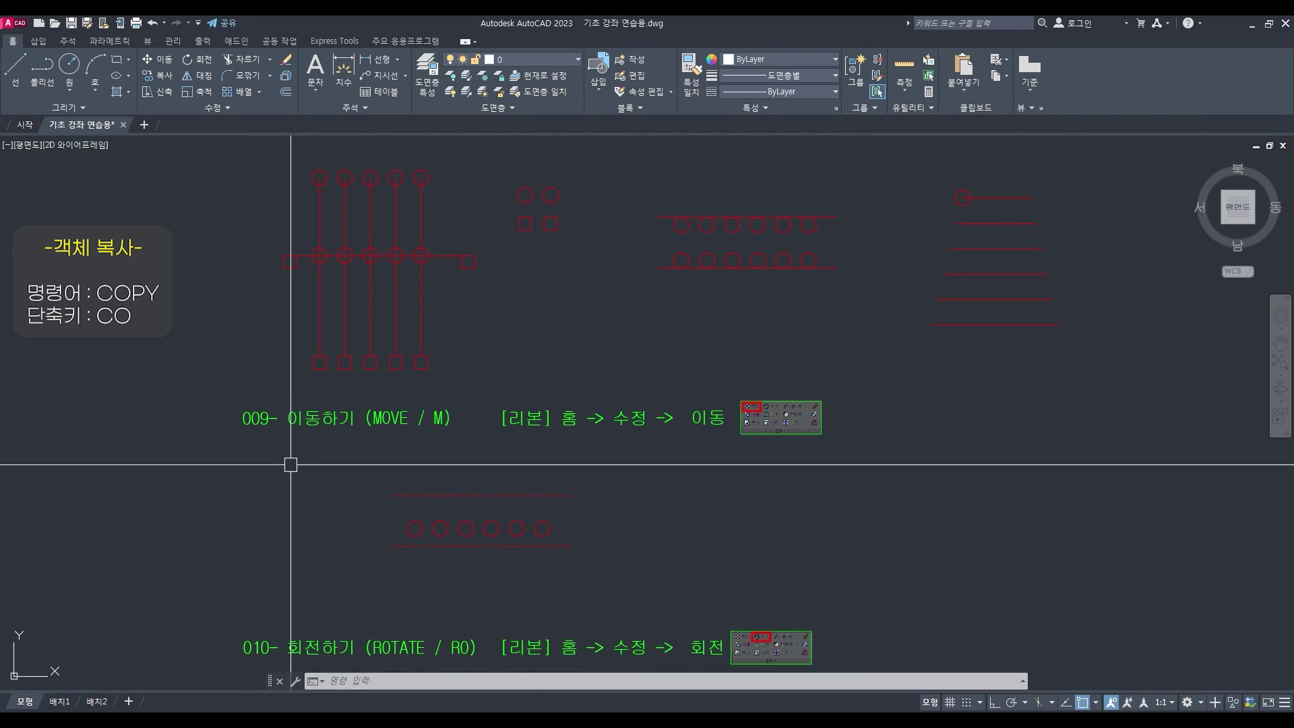
pyautogui.moveTo(219, 633); pyautogui.dragTo(231, 271, button='middle')
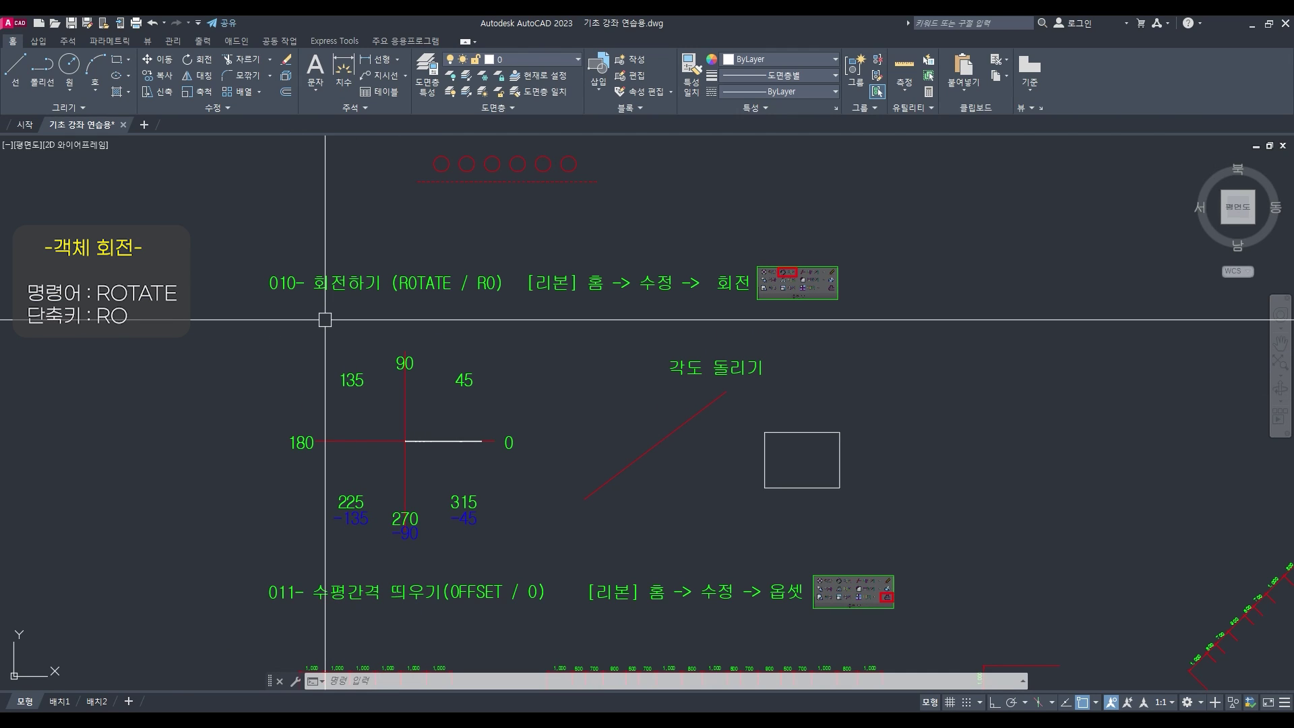
pyautogui.write('o')
pyautogui.press('Return')
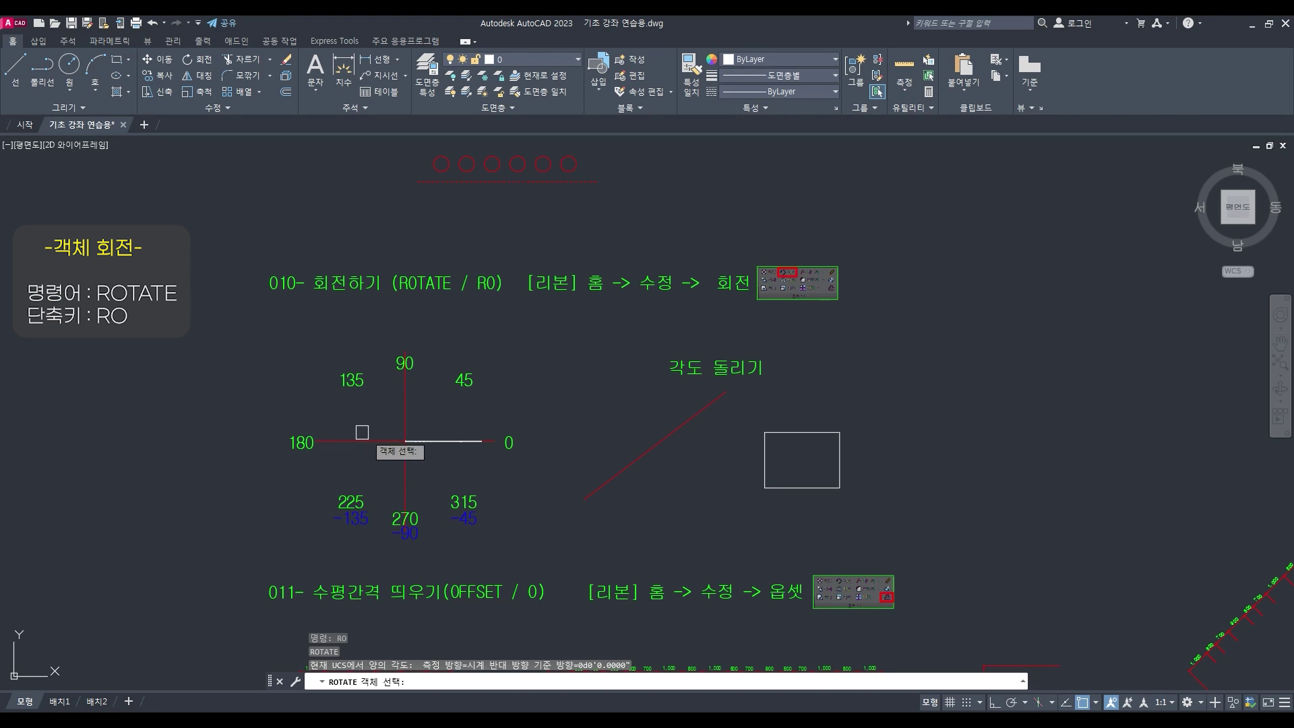
pyautogui.press('Escape')
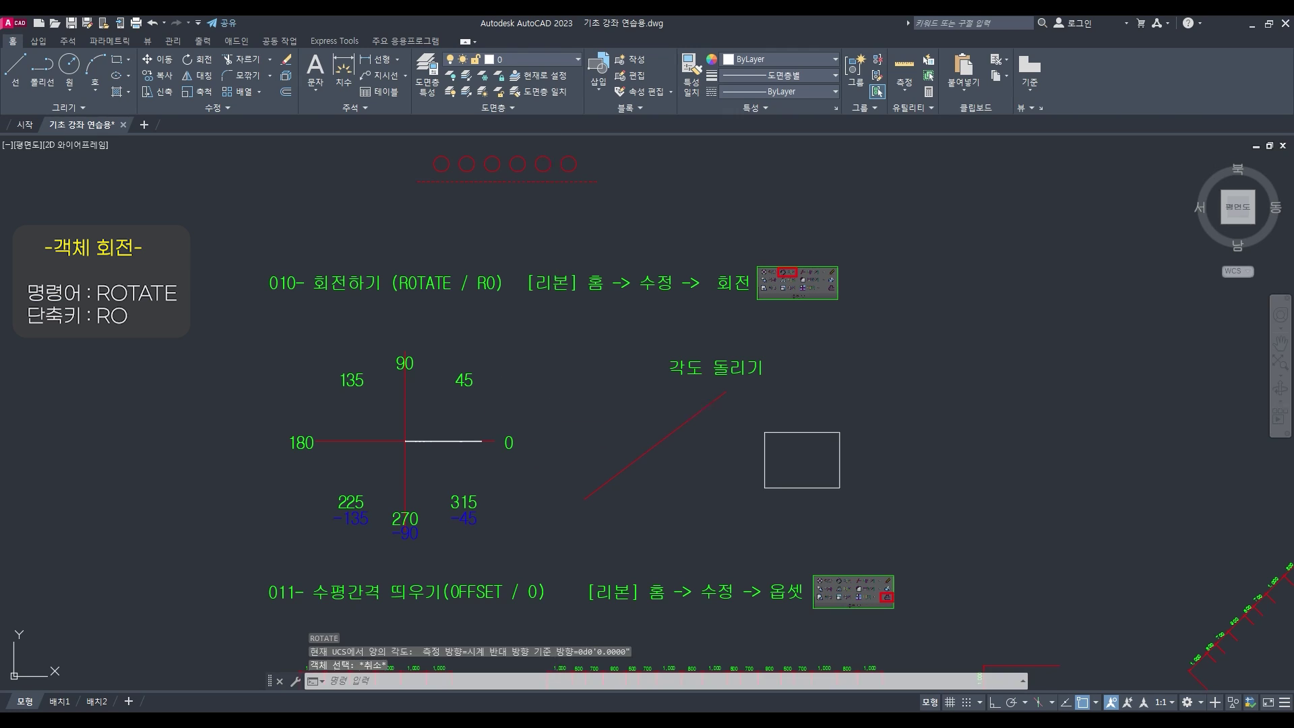
# Draw a line 100 units long at 45 degrees between exercise 010's angle diagram and the red diagonal line
pyautogui.write('l')
pyautogui.press('space')
pyautogui.click(552, 437)
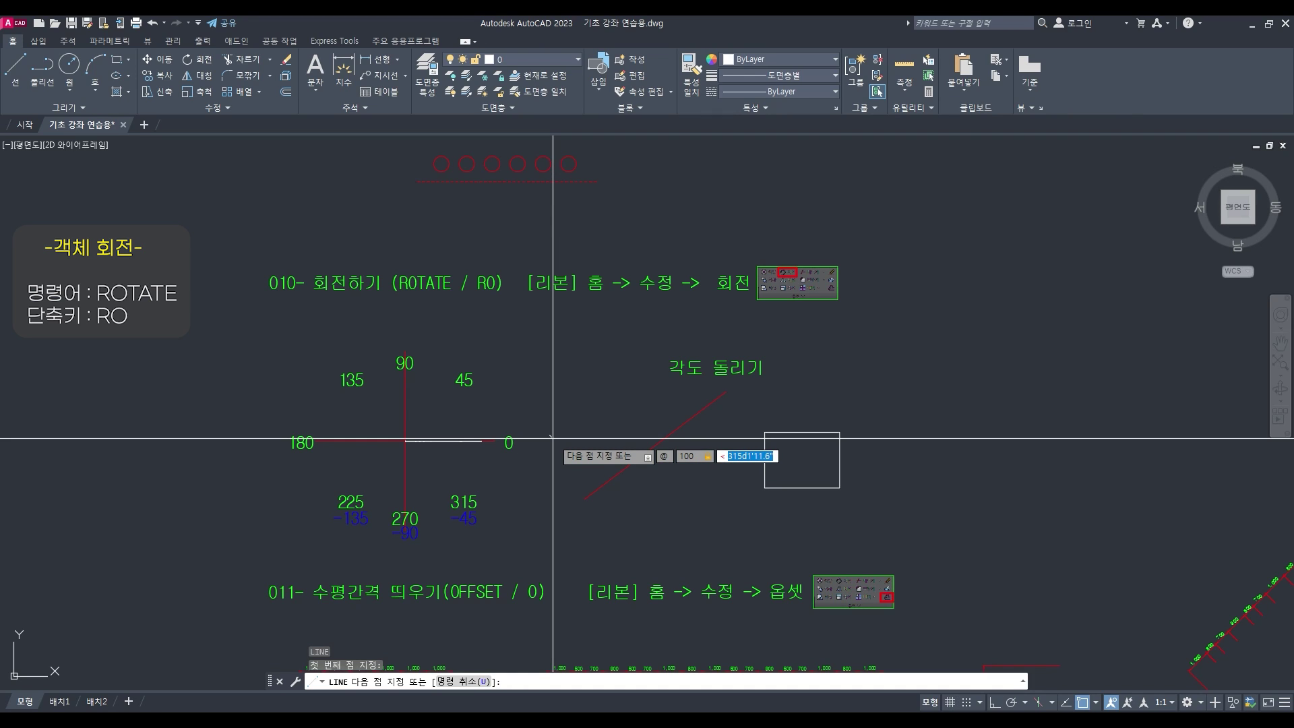
pyautogui.press('Return')
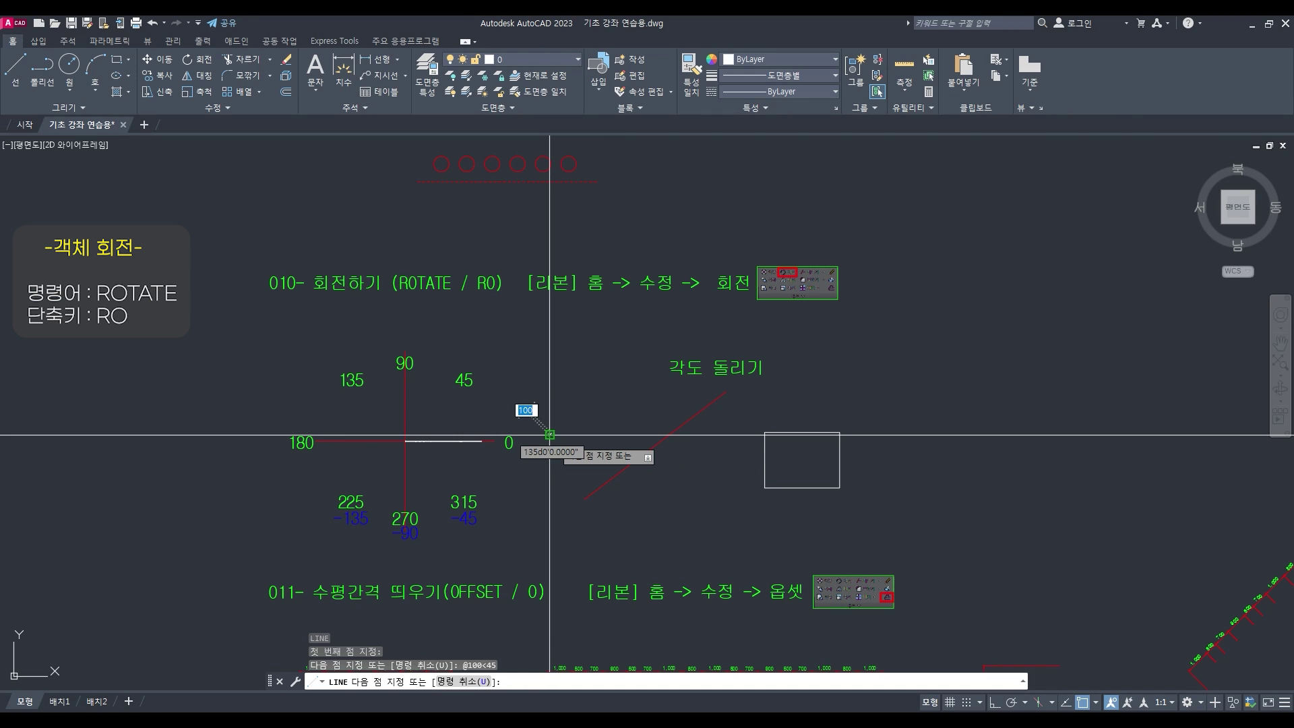
pyautogui.scroll(10, 558, 456)
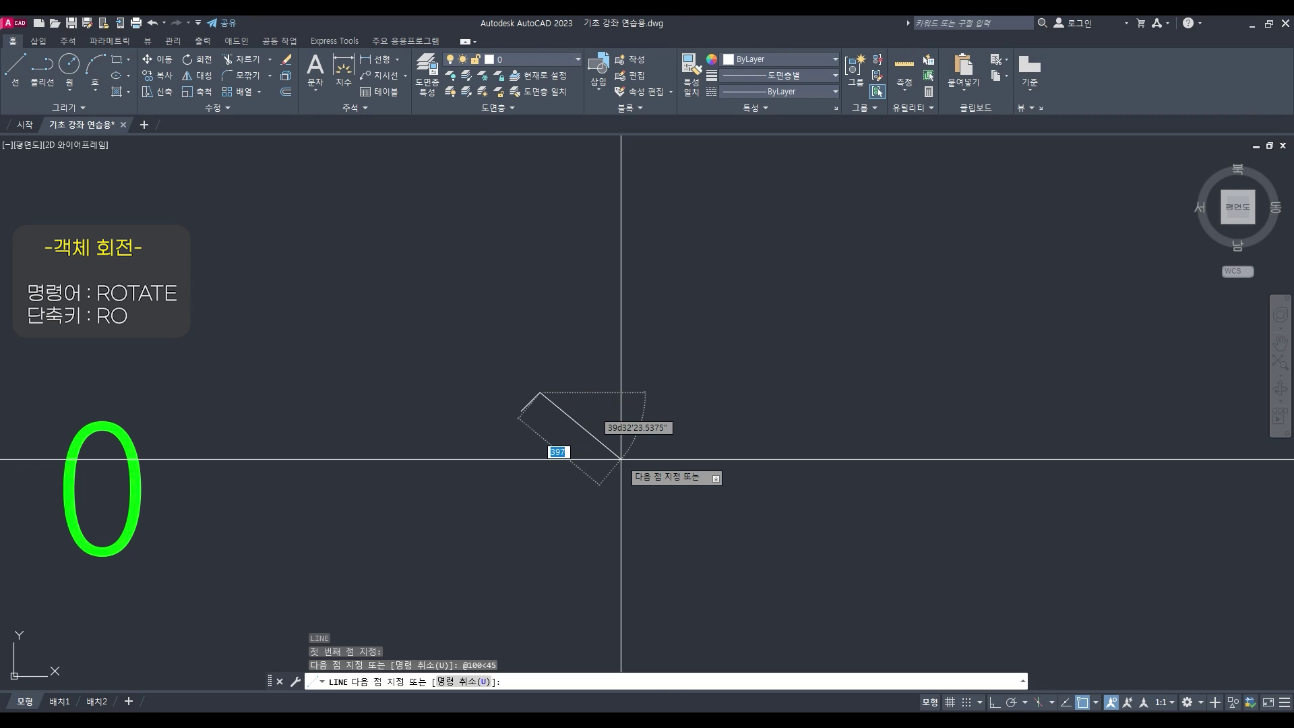
pyautogui.scroll(-10, 620, 459)
pyautogui.press('Escape')
pyautogui.press('Escape')
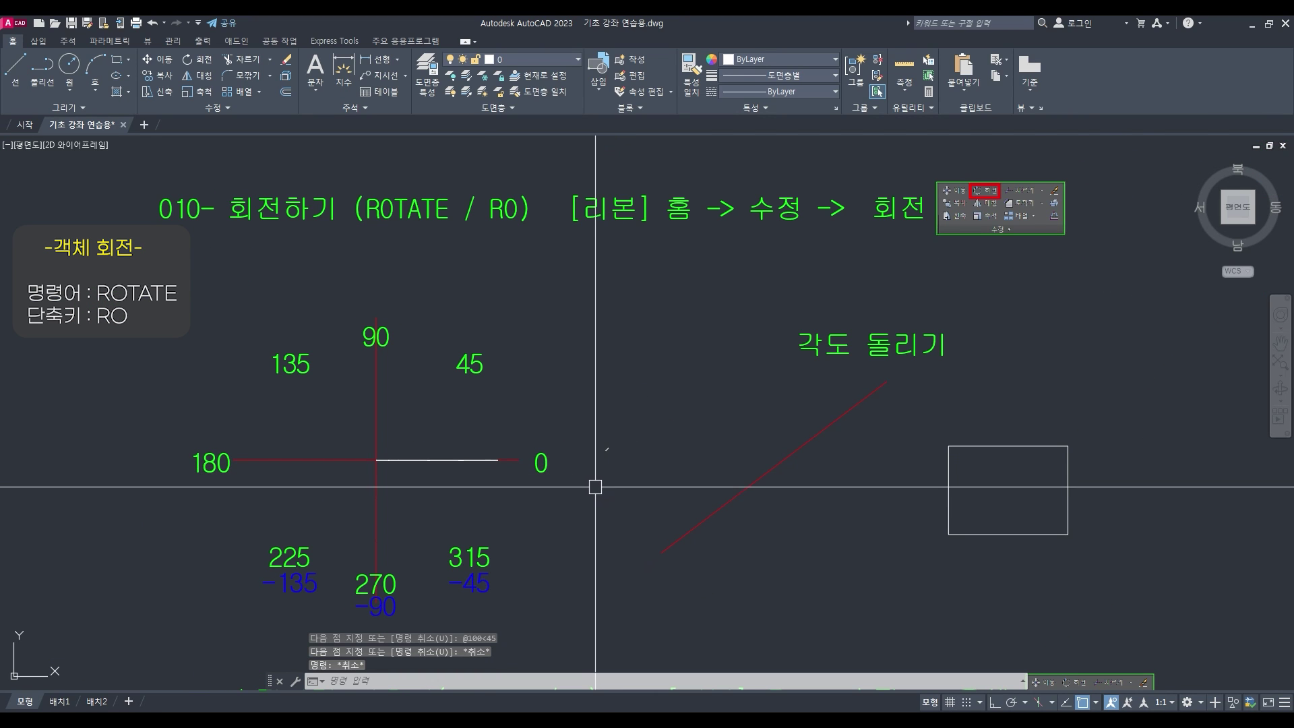
# Draw a long horizontal line with ortho mode on, from beside the angle diagram across the red diagonal line
pyautogui.moveTo(587, 483); pyautogui.dragTo(647, 498, button='middle')
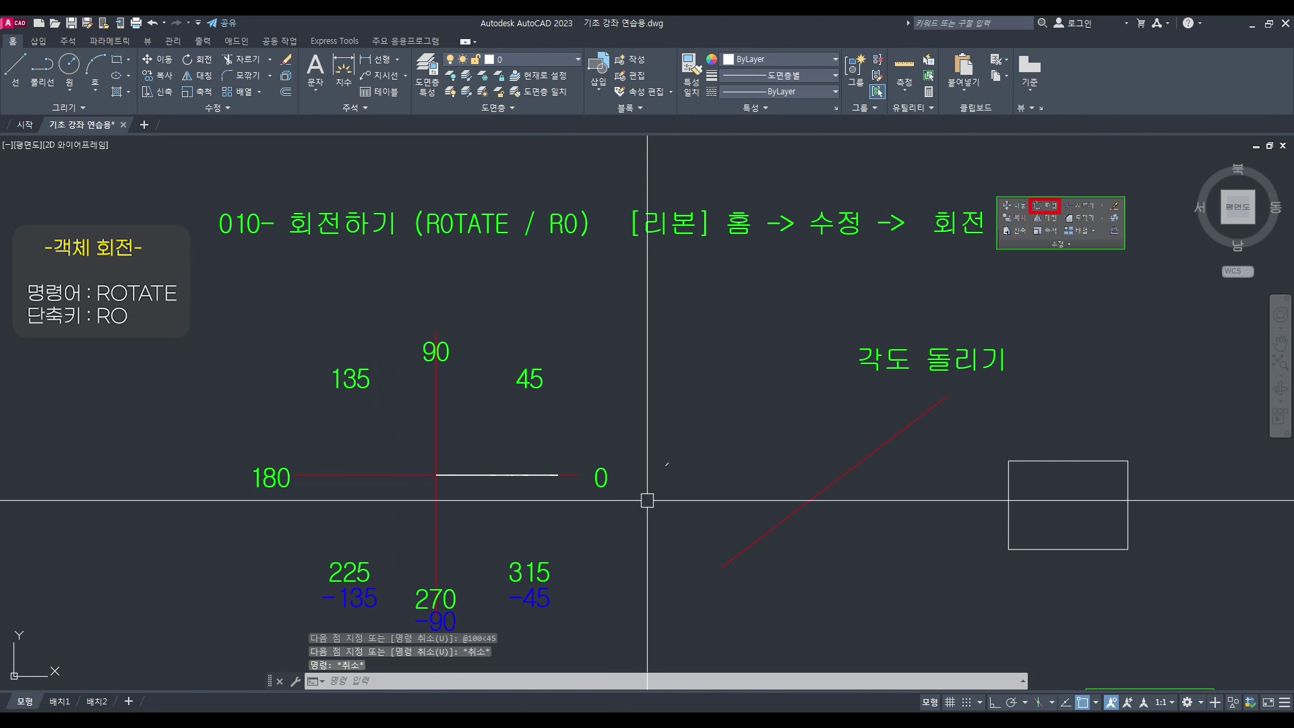
pyautogui.write('l')
pyautogui.press('Return')
pyautogui.click(647, 450)
pyautogui.press('F8')
pyautogui.click(953, 477)
pyautogui.press('Escape')
pyautogui.press('Escape')
# Erase the short 45-degree line near the long horizontal line's left end
pyautogui.write('r')
pyautogui.press('Return')
pyautogui.click(695, 480)
pyautogui.click(639, 447)
pyautogui.press('Return')
pyautogui.press('Escape')
# Rotate the long horizontal line beside the red diagonal by 45 degrees about its left endpoint
pyautogui.write('ro')
pyautogui.press('Return')
pyautogui.click(722, 431)
pyautogui.click(684, 476)
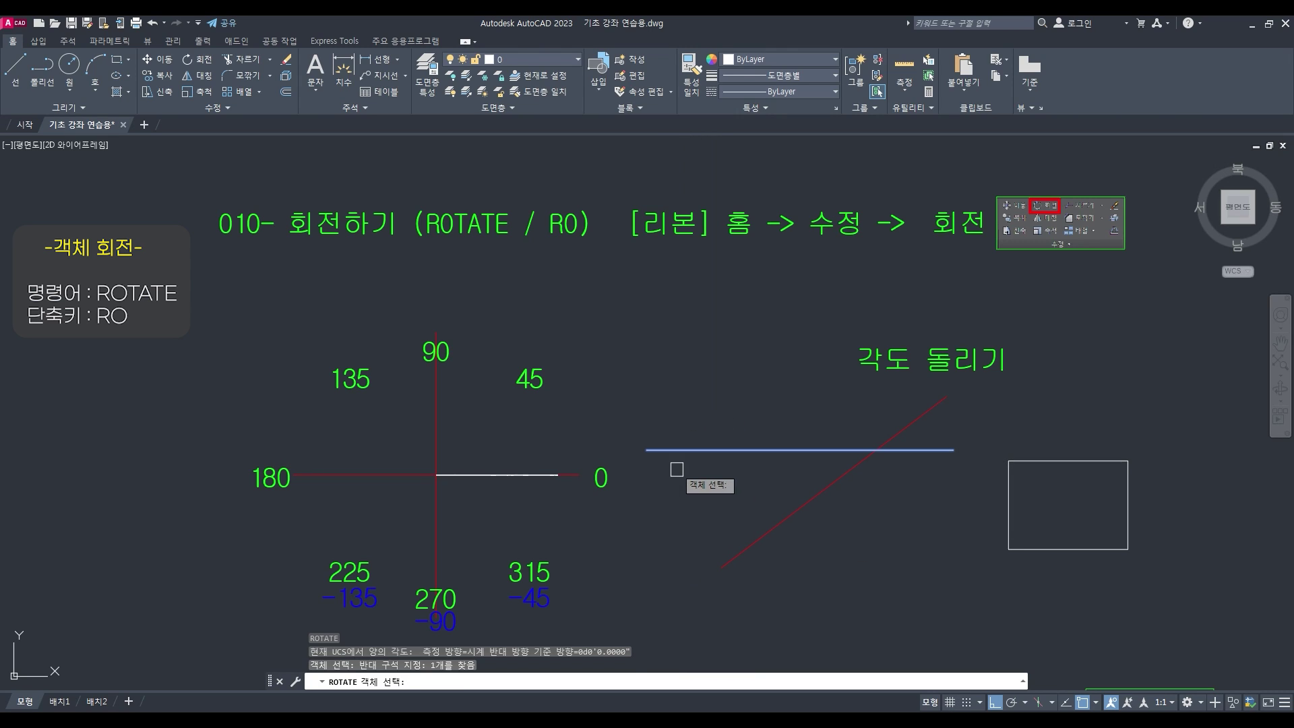
pyautogui.press('Return')
pyautogui.click(646, 450)
pyautogui.press('Return')
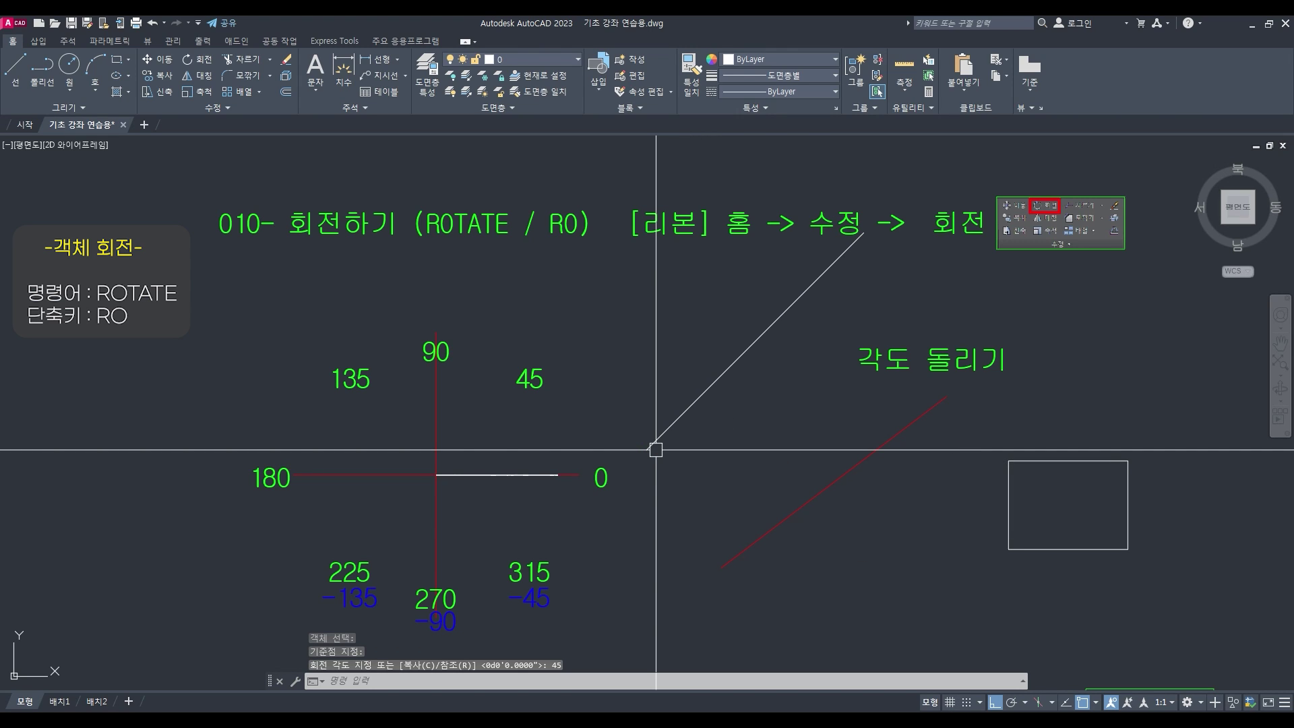
# Draw a line 1000 units long at 45 degrees below the lower end of the rotated line
pyautogui.write('l')
pyautogui.press('Return')
pyautogui.click(667, 505)
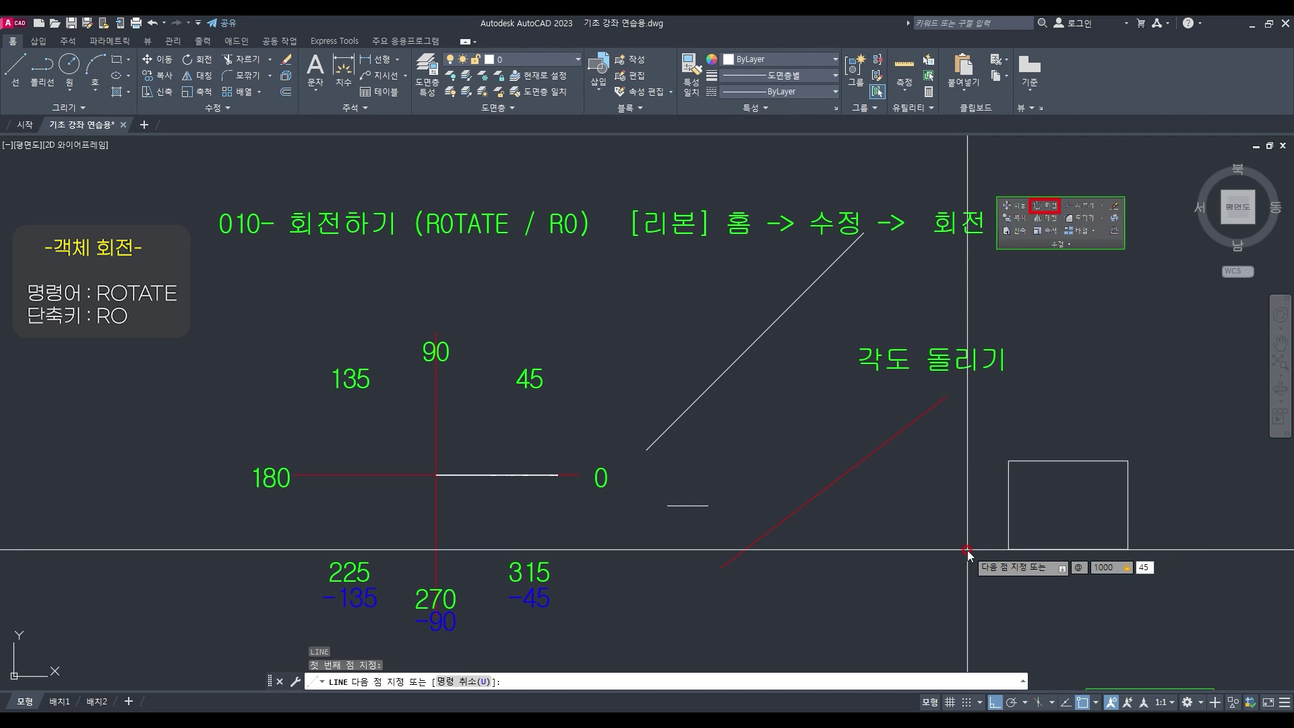
pyautogui.write('@1000<45')
pyautogui.press('Return')
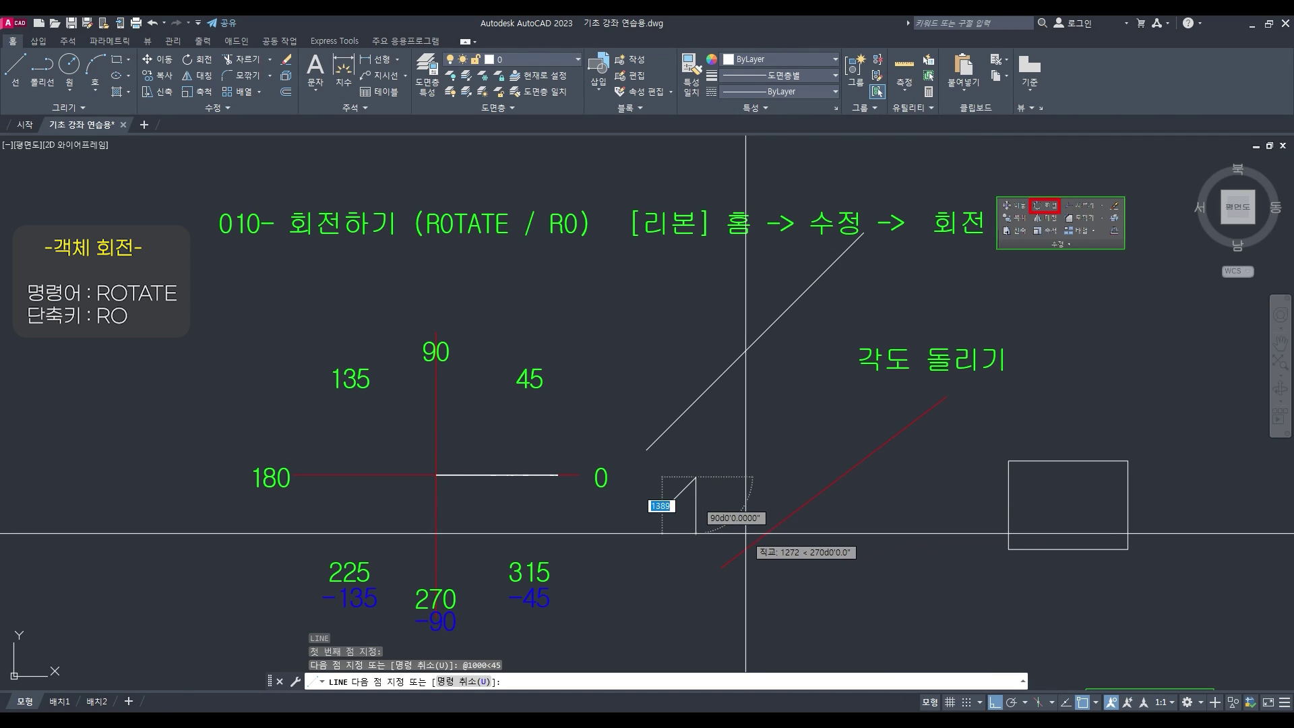
pyautogui.press('Escape')
# Erase both white 45-degree lines between the angle diagram and the red diagonal
pyautogui.write('e')
pyautogui.press('Return')
pyautogui.click(716, 519)
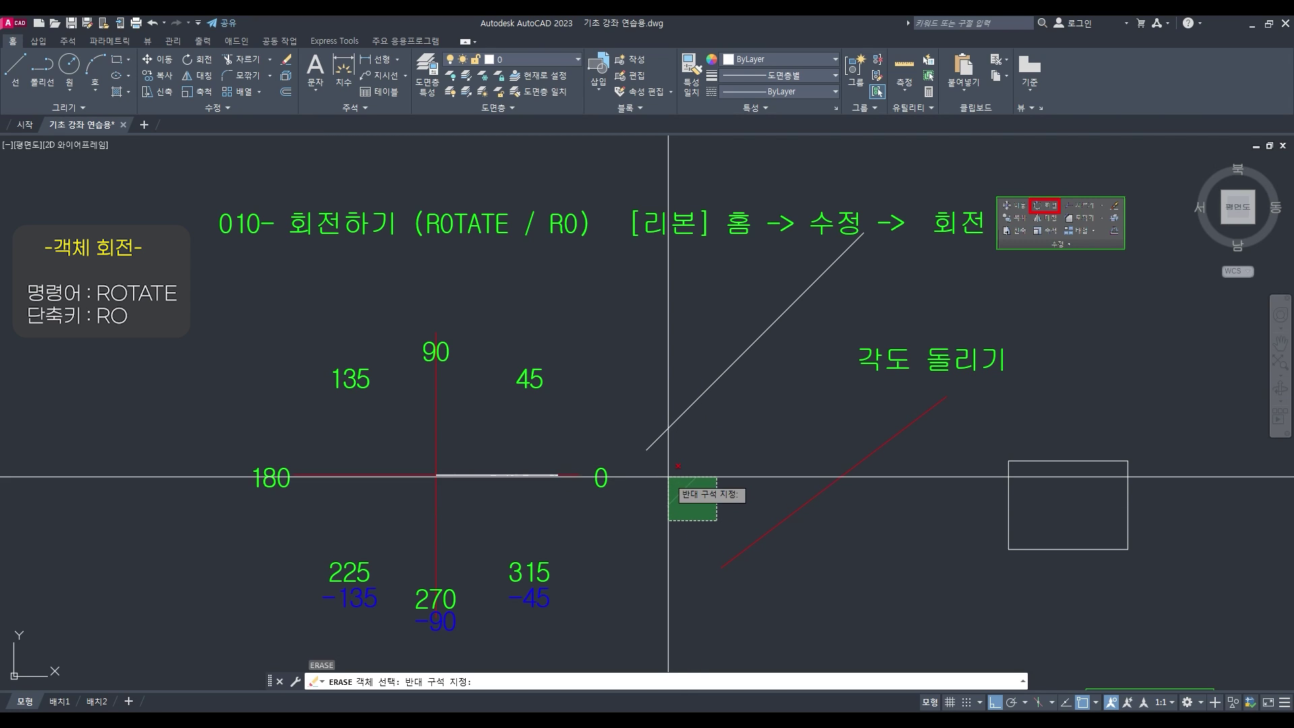
pyautogui.click(659, 396)
pyautogui.press('Escape')
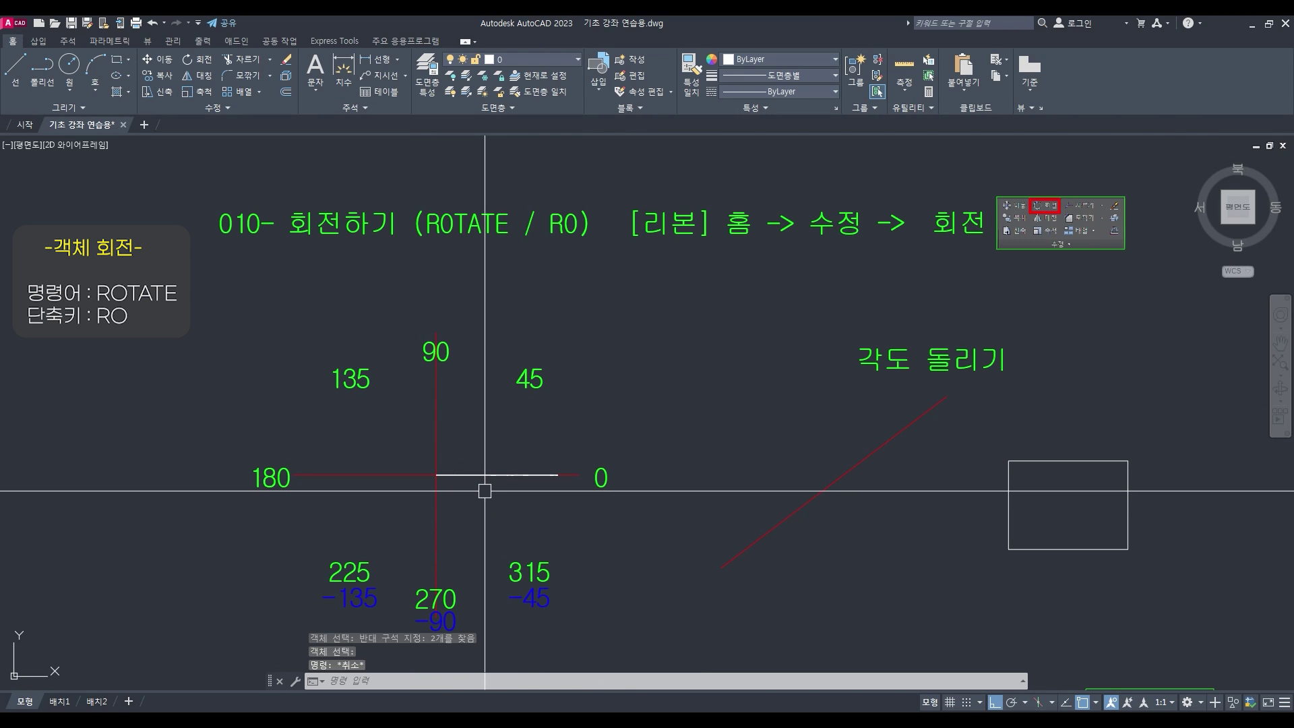
# Rotate a white horizontal line in the angle diagram about its centre to a freehand upward angle, with ortho mode off
pyautogui.write('R')
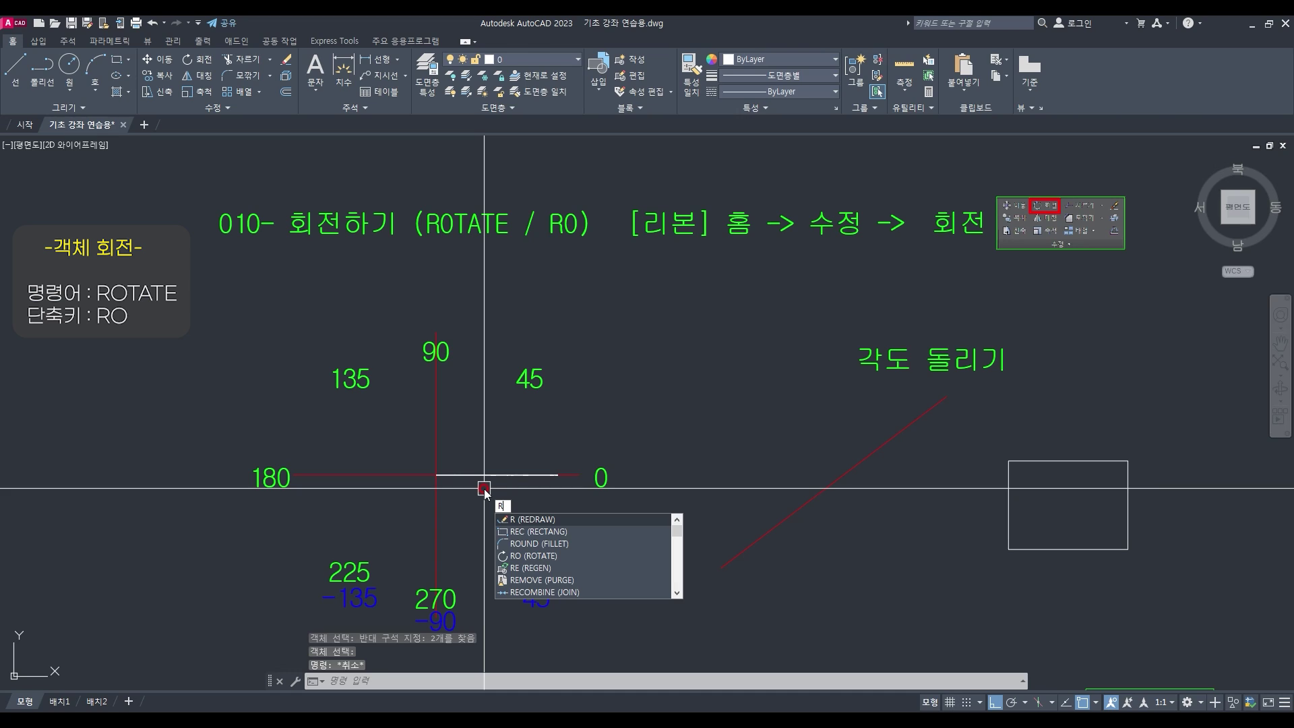
pyautogui.write('O')
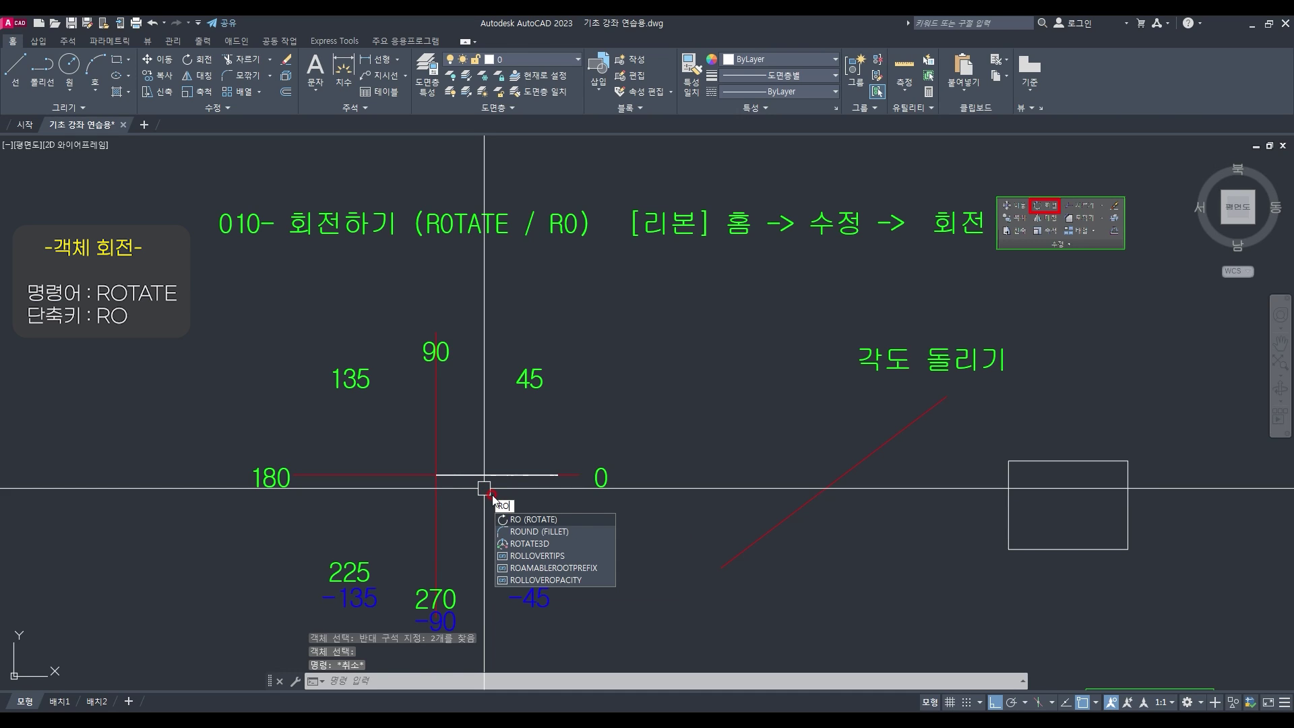
pyautogui.press('Return')
pyautogui.click(456, 476)
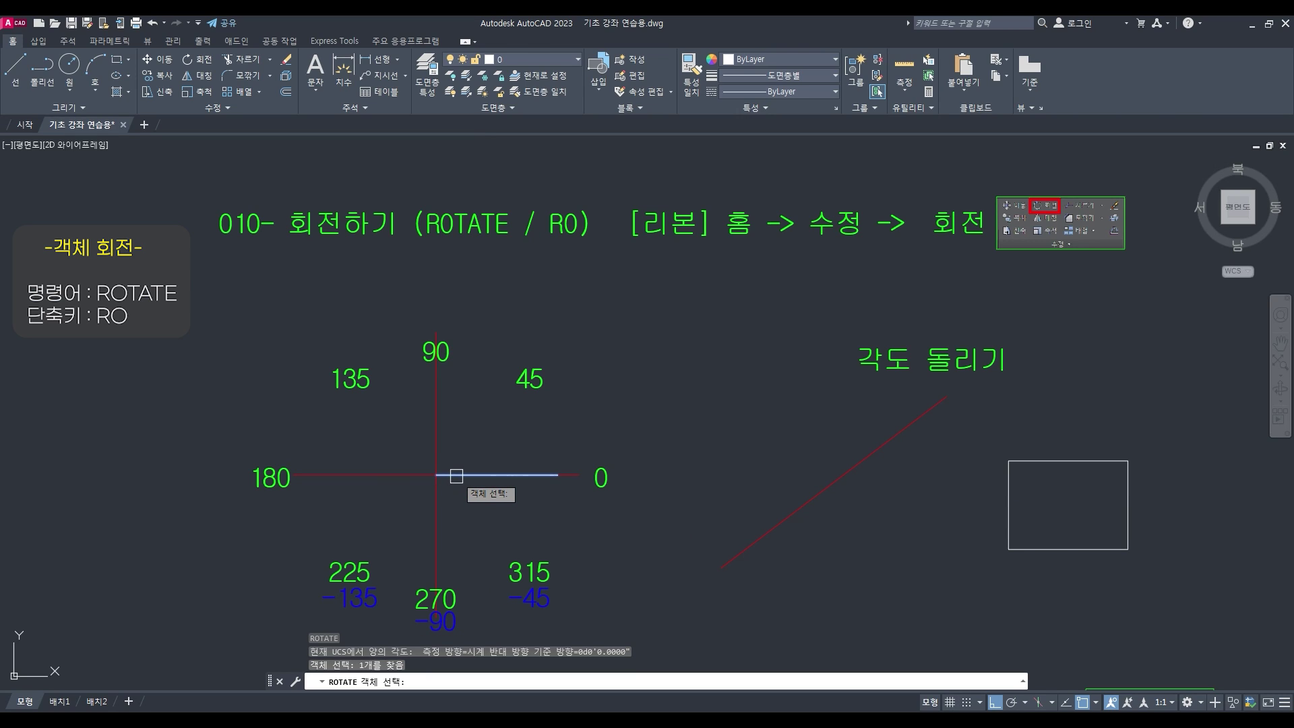
pyautogui.press('Return')
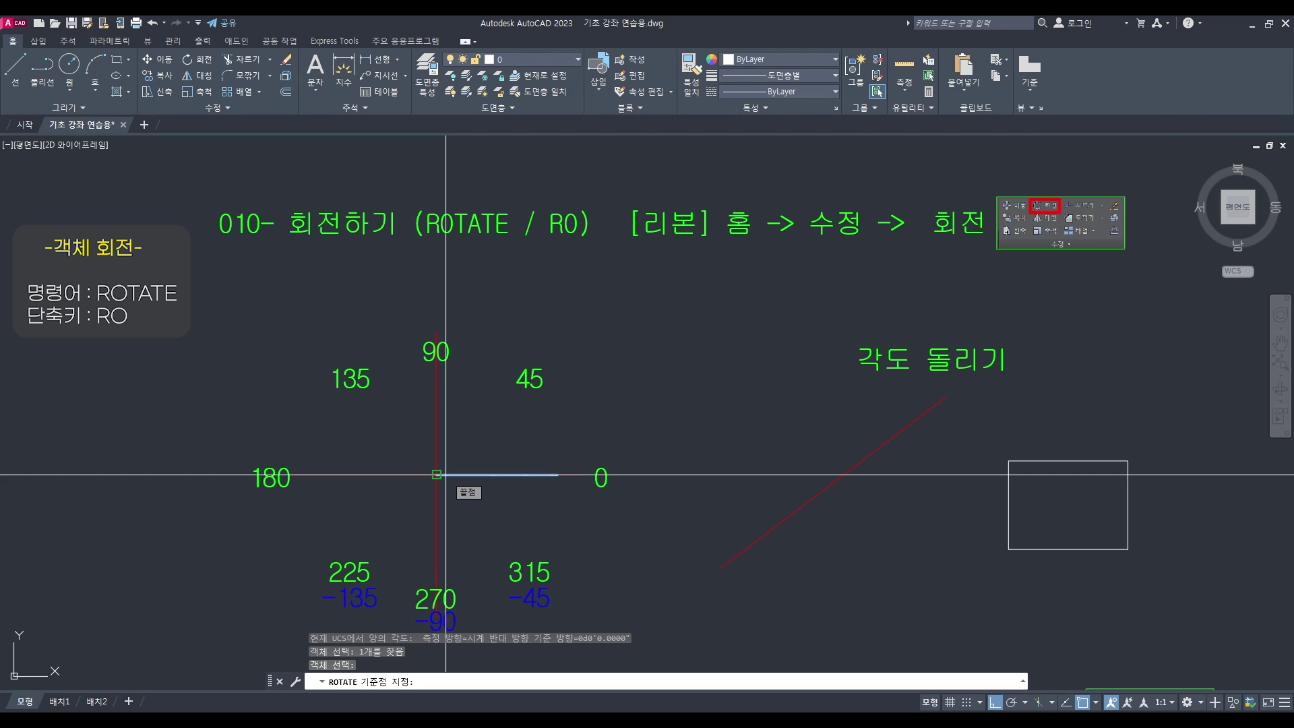
pyautogui.click(446, 475)
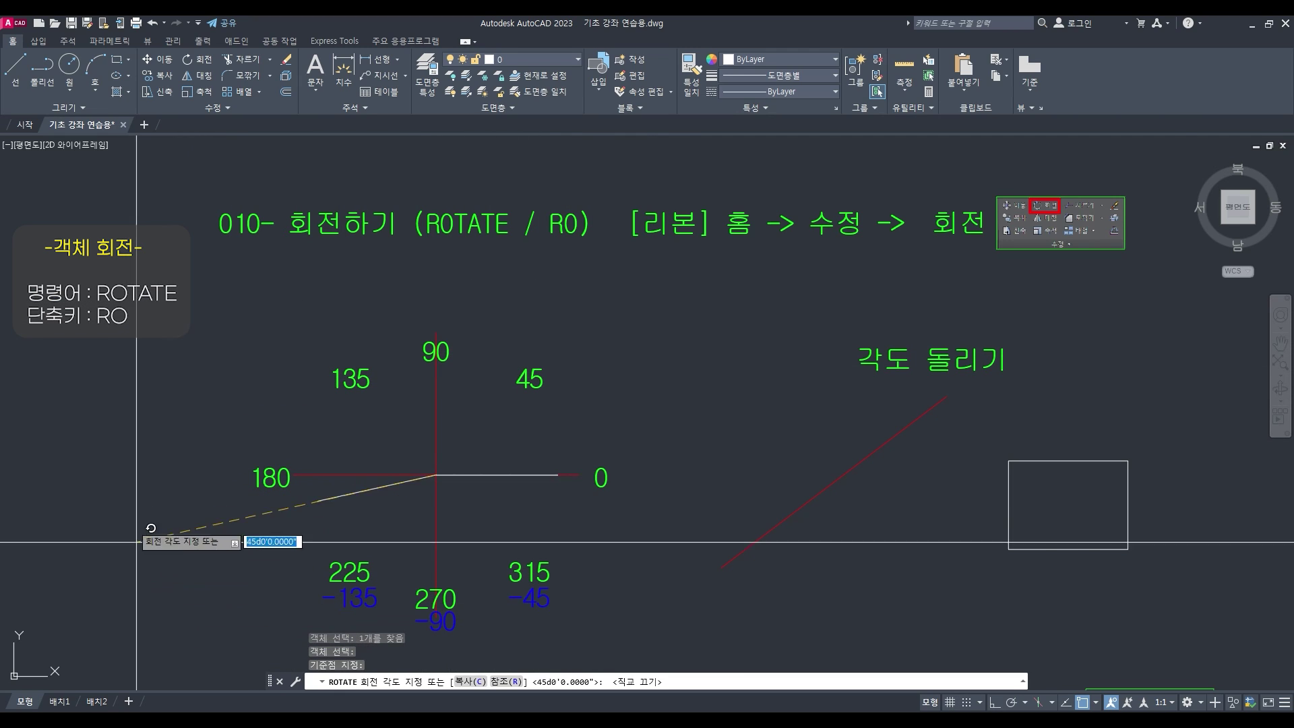
pyautogui.click(720, 345)
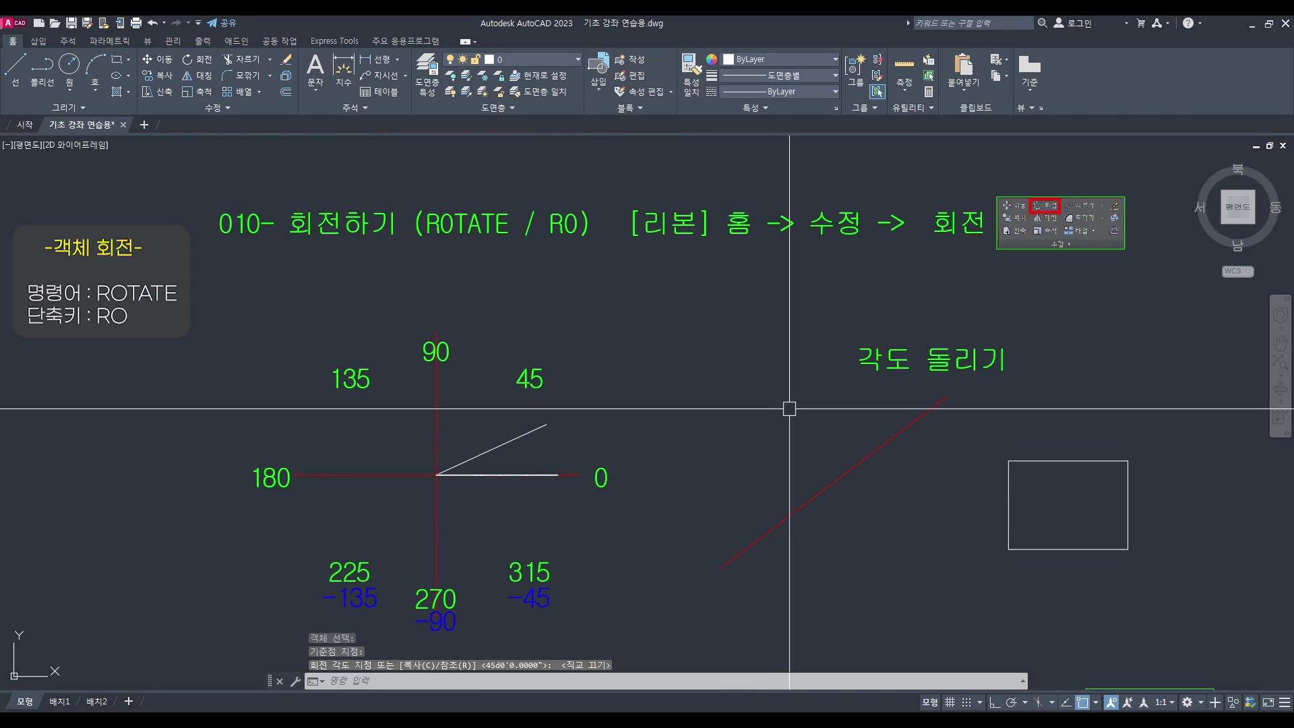
# Undo the freehand rotation of the angle diagram's white line
pyautogui.hotkey('ctrl', 'z')
pyautogui.press('Escape')
pyautogui.press('Escape')
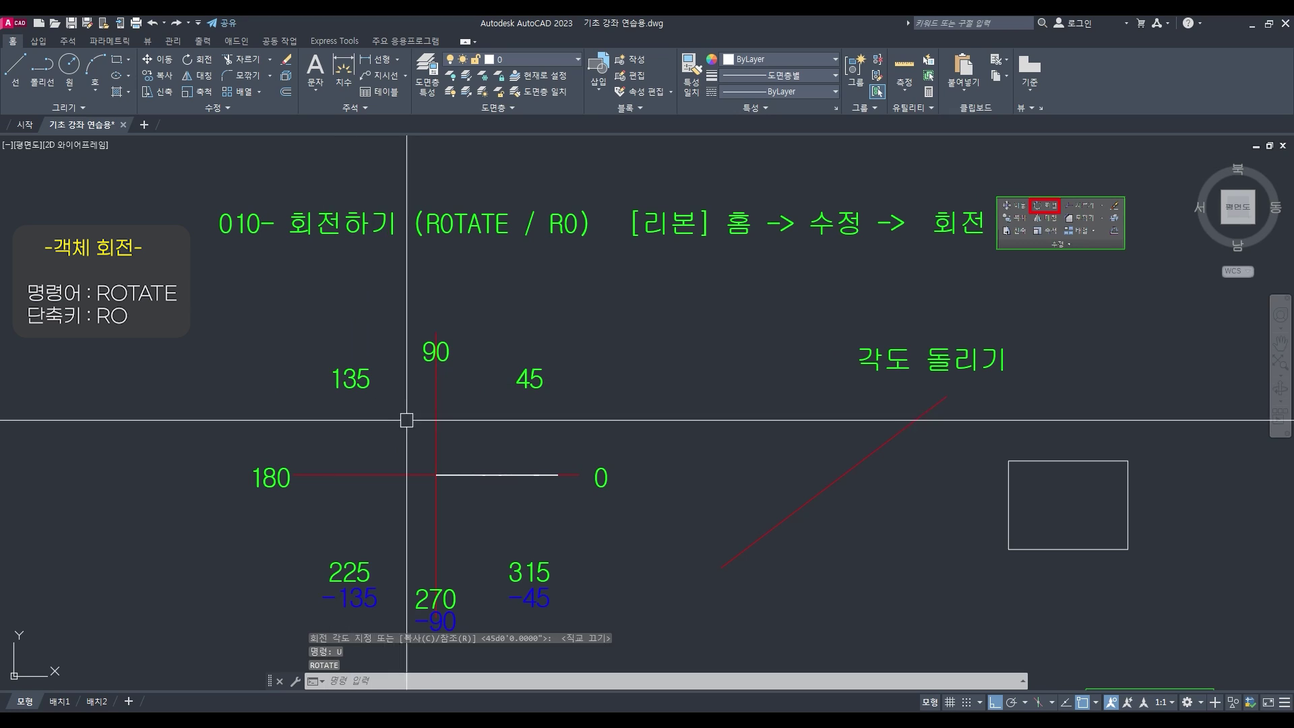
# Rotate one of the stacked white horizontal lines by 45 degrees about the angle diagram's centre
pyautogui.write('ro')
pyautogui.press('space')
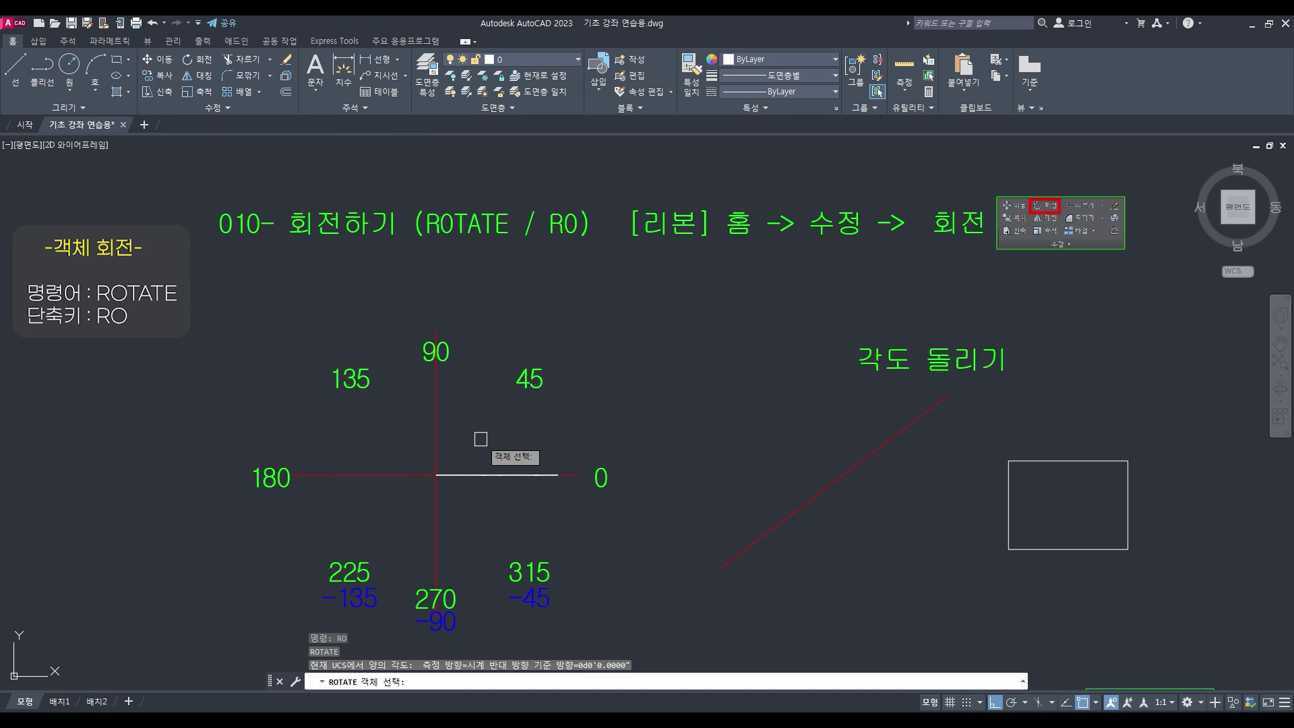
pyautogui.click(465, 477)
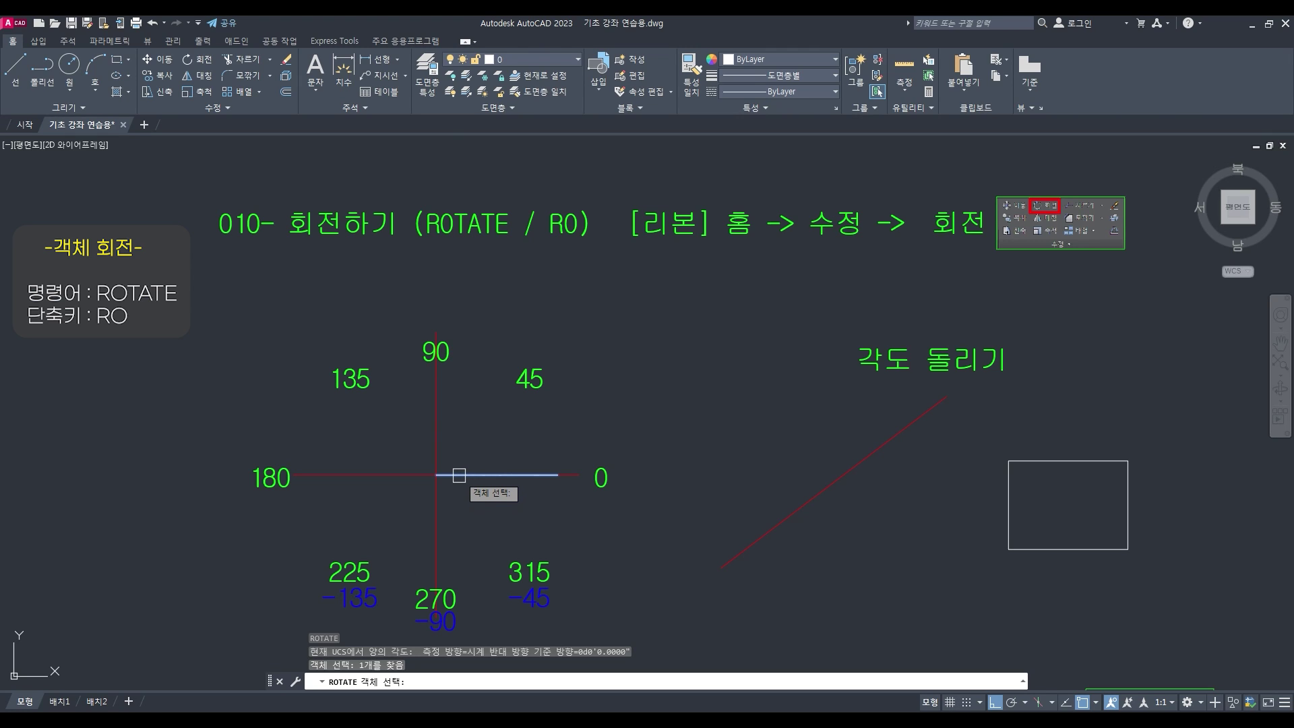
pyautogui.press('space')
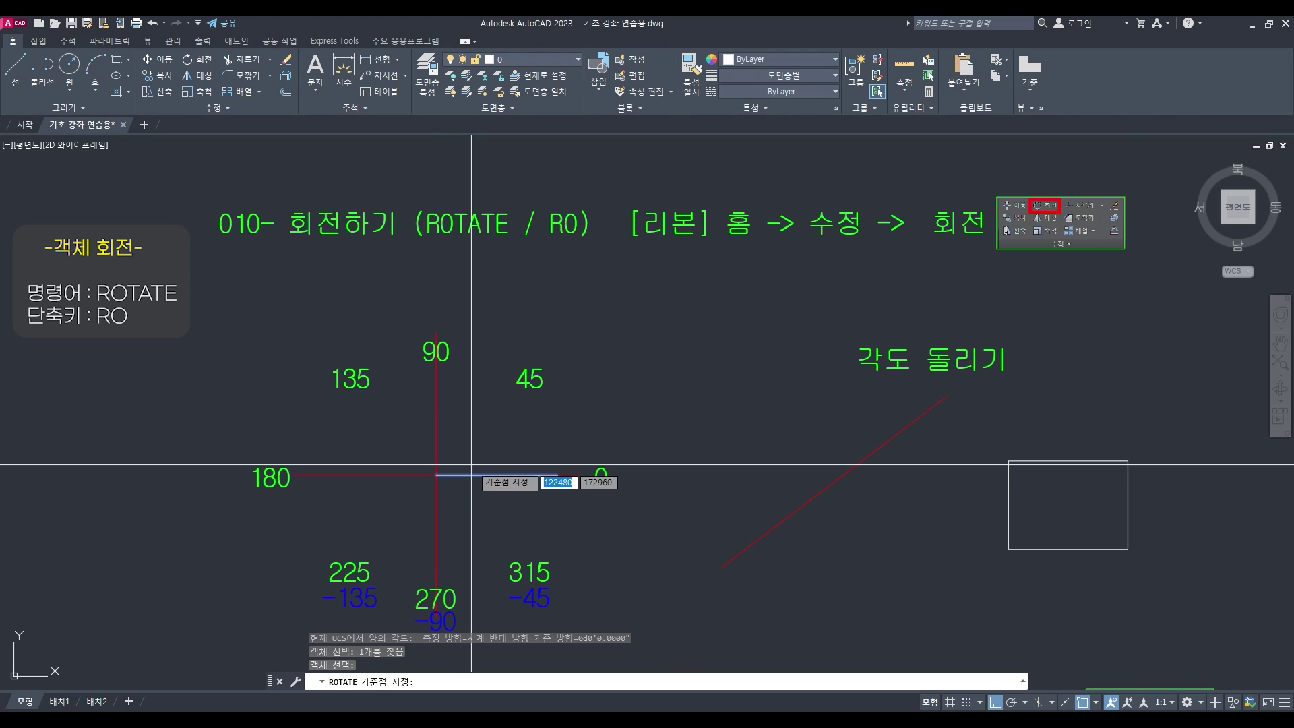
pyautogui.click(443, 474)
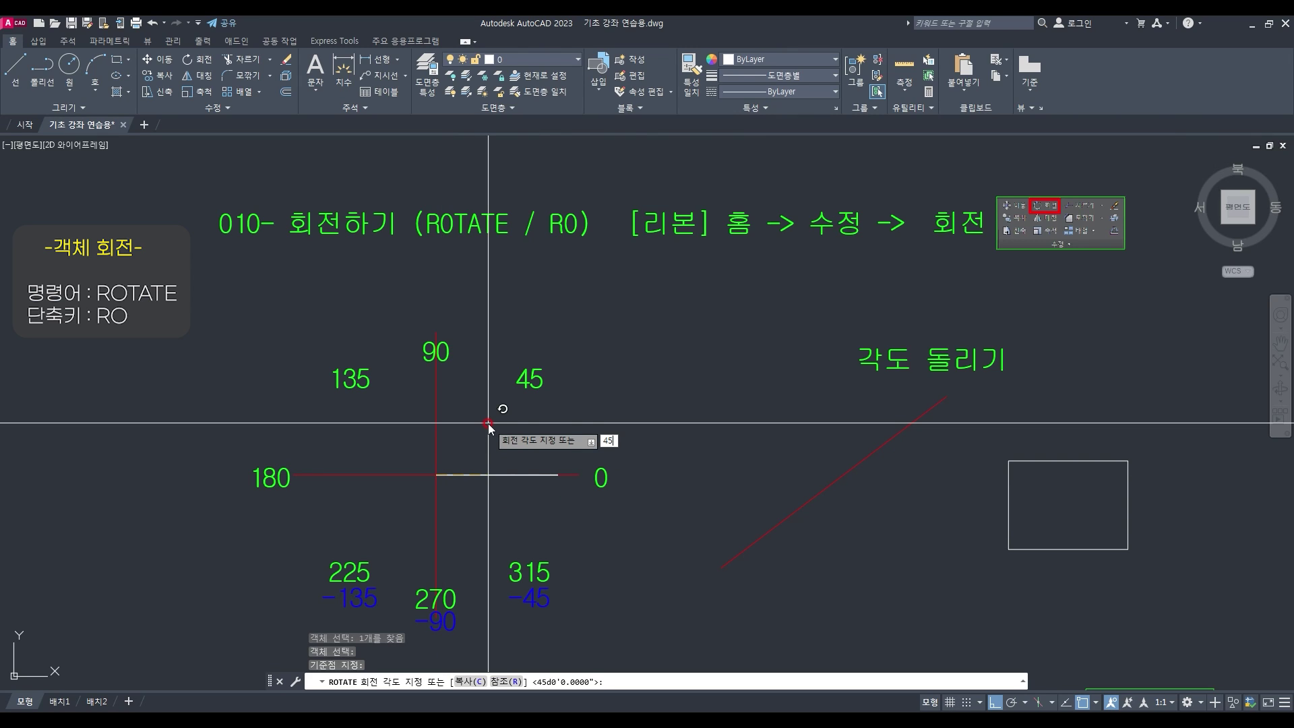
pyautogui.press('Return')
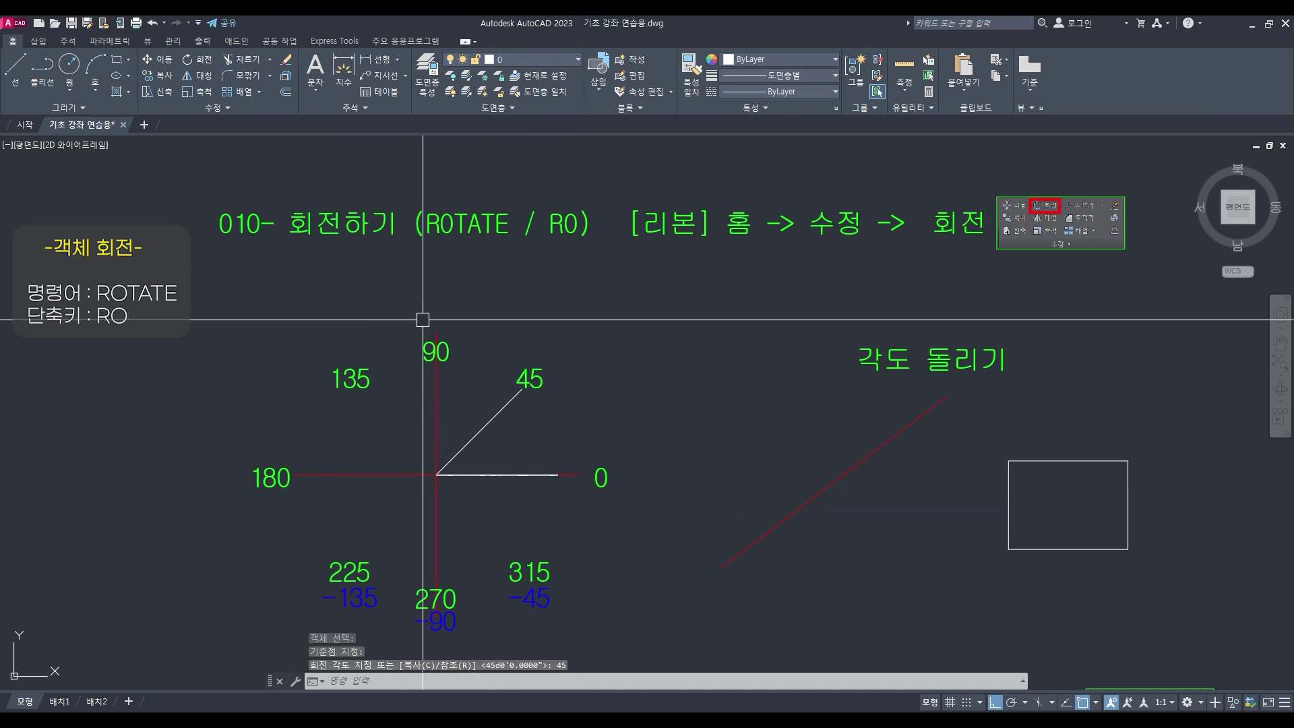
# Rotate another stacked horizontal line by 90 degrees about the diagram's centre, switching ortho mode off
pyautogui.press('Return')
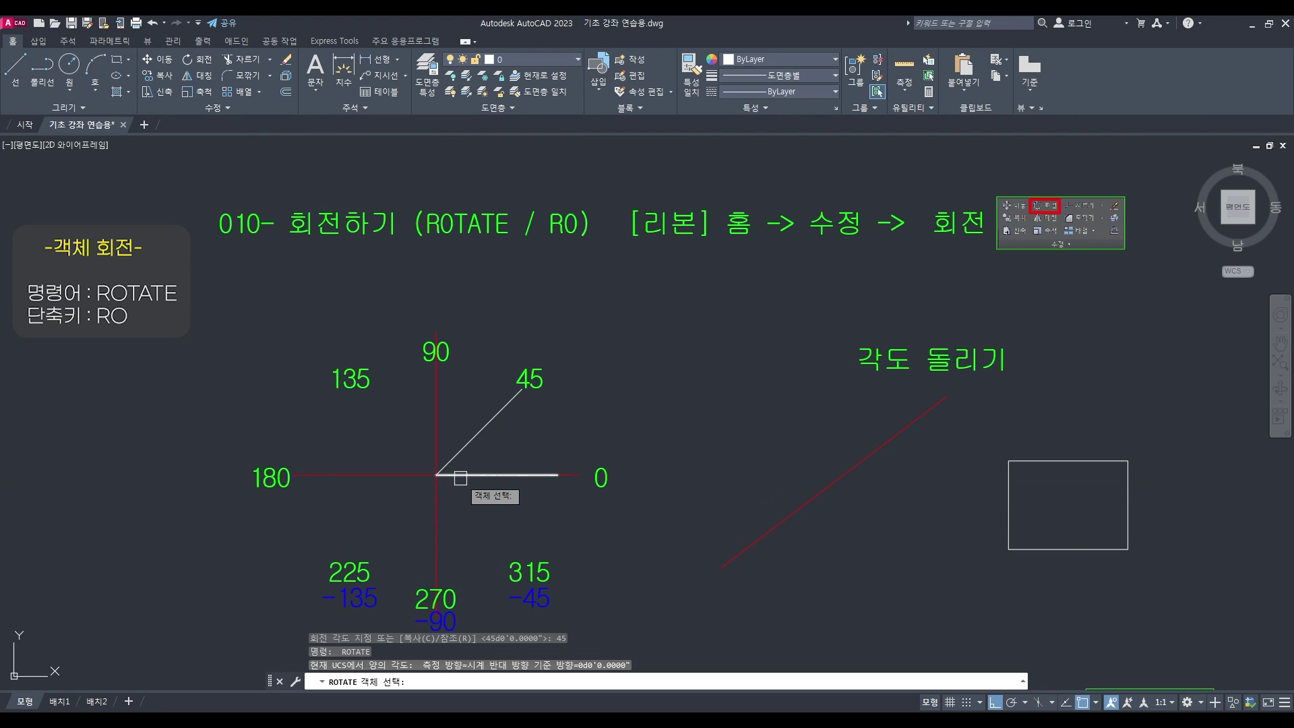
pyautogui.click(461, 478)
pyautogui.press('Return')
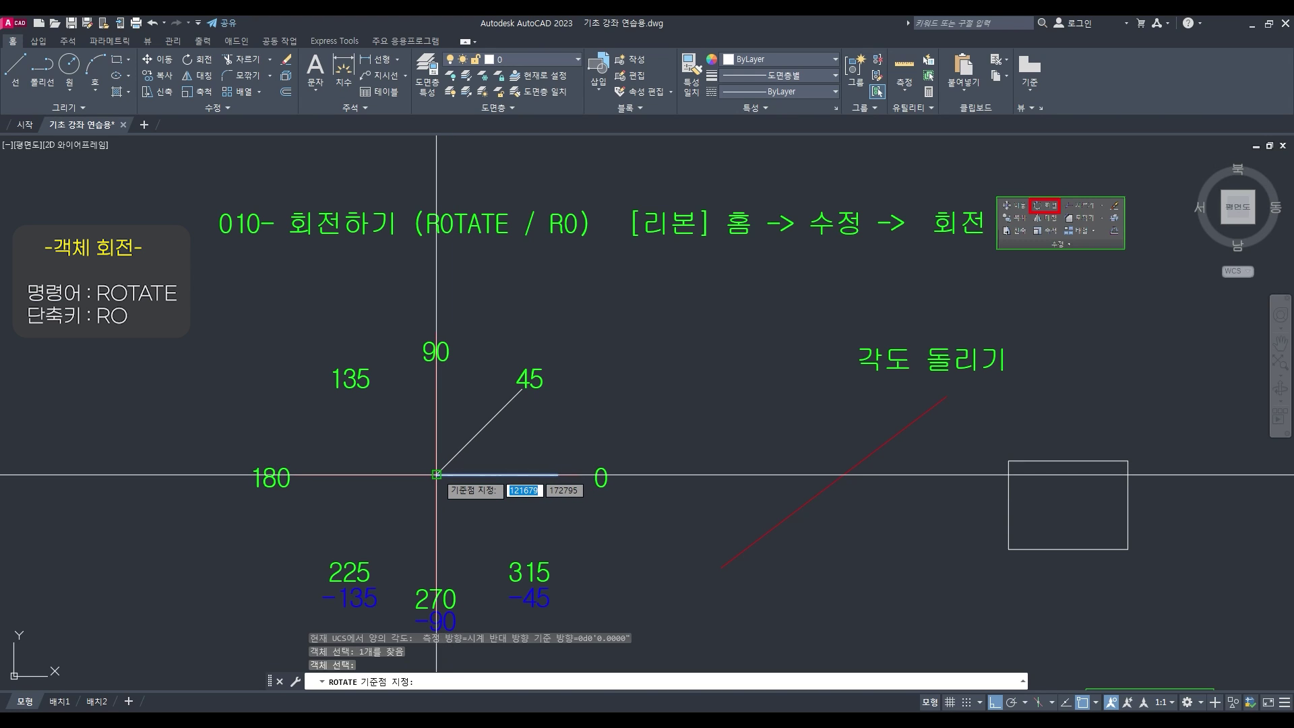
pyautogui.click(436, 475)
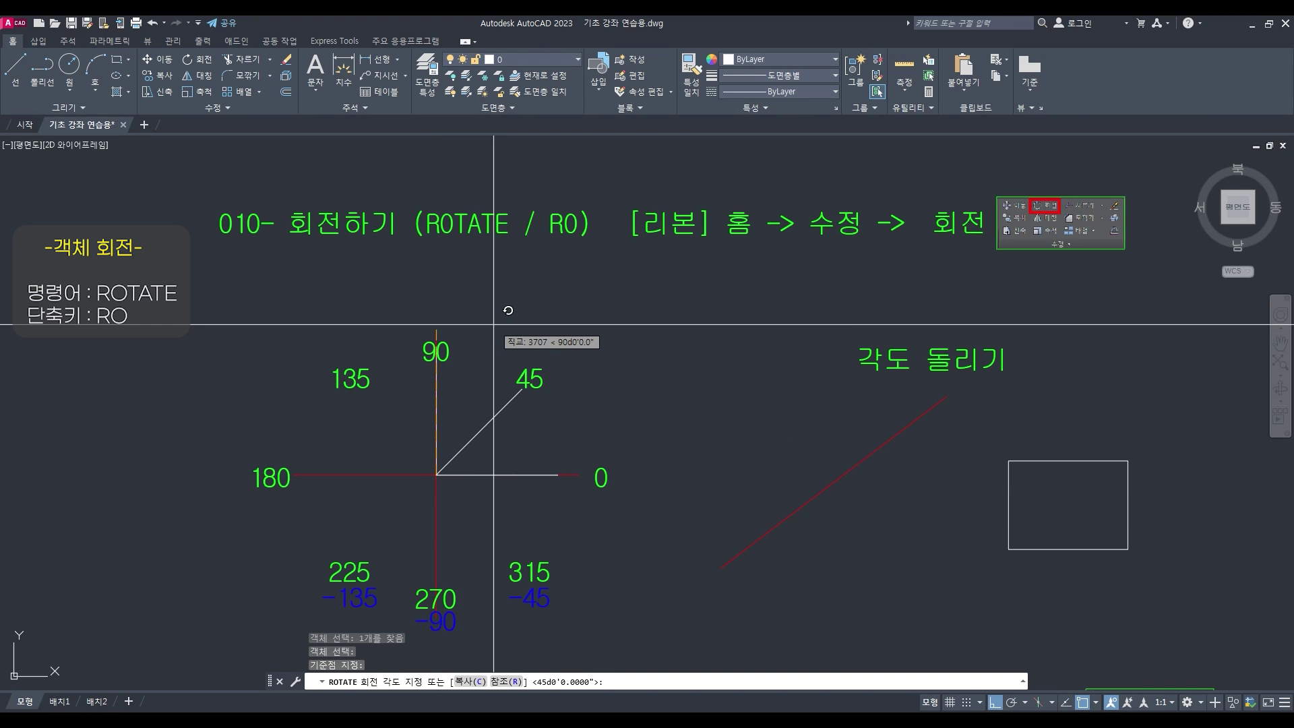
pyautogui.press('F8')
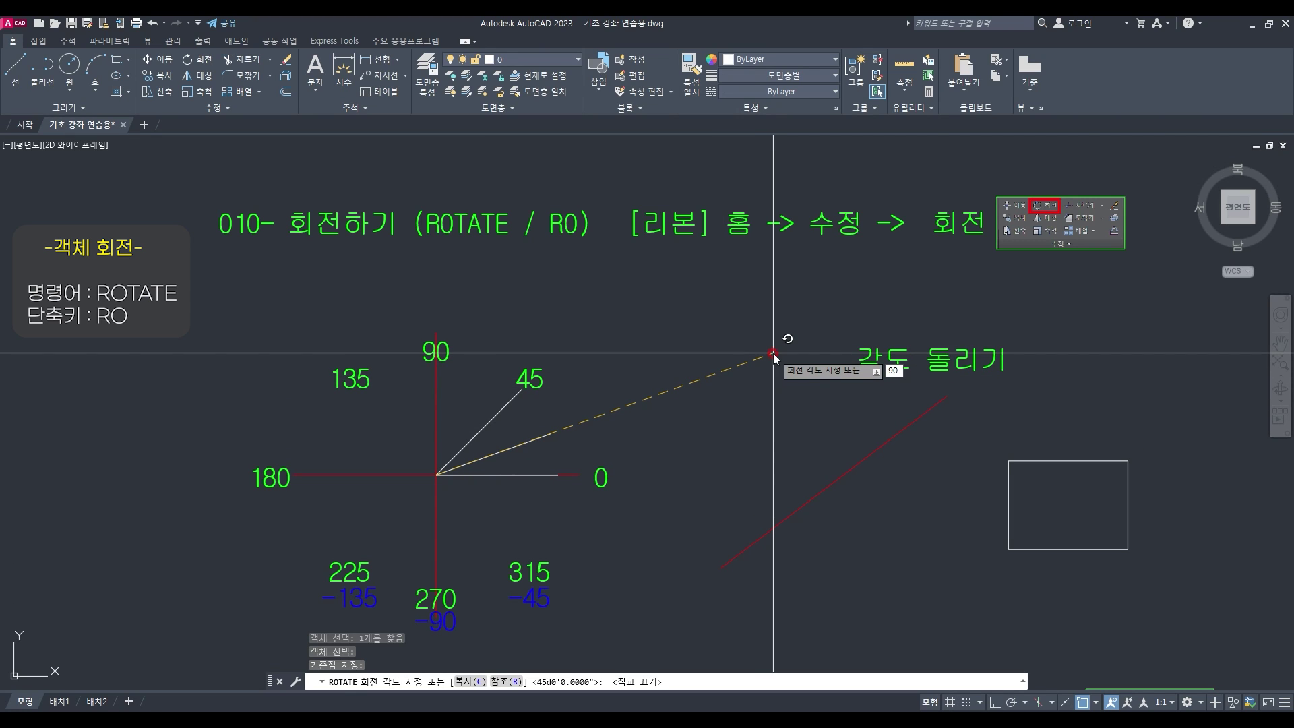
pyautogui.press('Return')
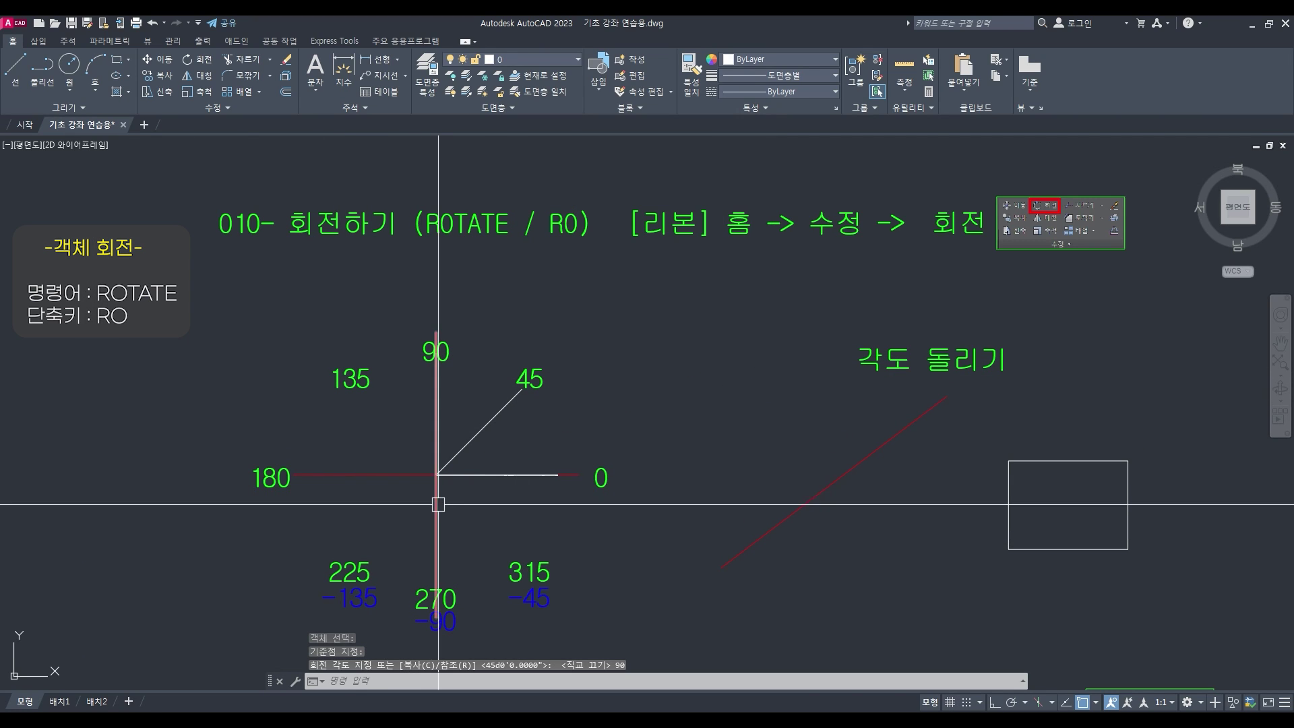
# Rotate a third stacked horizontal line by 135 degrees about the diagram's centre
pyautogui.press('Return')
pyautogui.click(464, 479)
pyautogui.press('Return')
pyautogui.click(438, 475)
pyautogui.write('13')
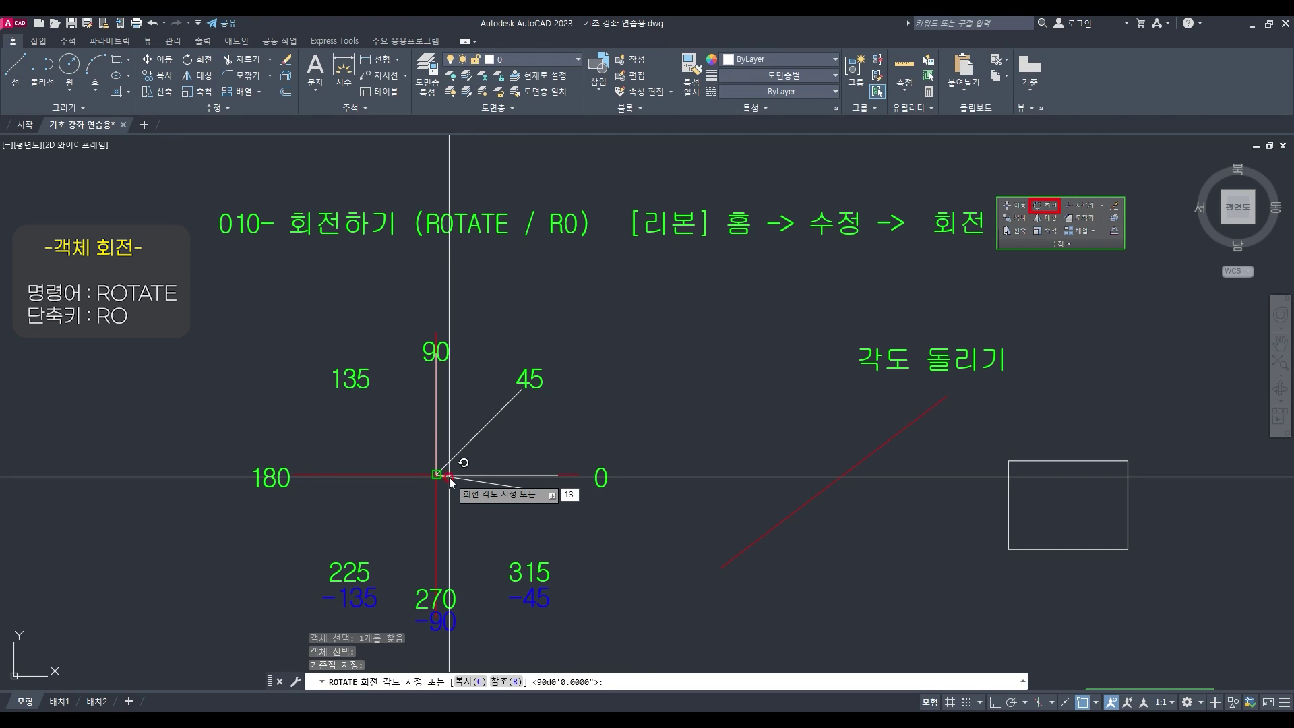
pyautogui.write('5')
pyautogui.press('Return')
# Rotate a fourth stacked horizontal line by 180 degrees about the diagram's centre
pyautogui.press('Return')
pyautogui.click(468, 476)
pyautogui.press('Return')
pyautogui.click(437, 475)
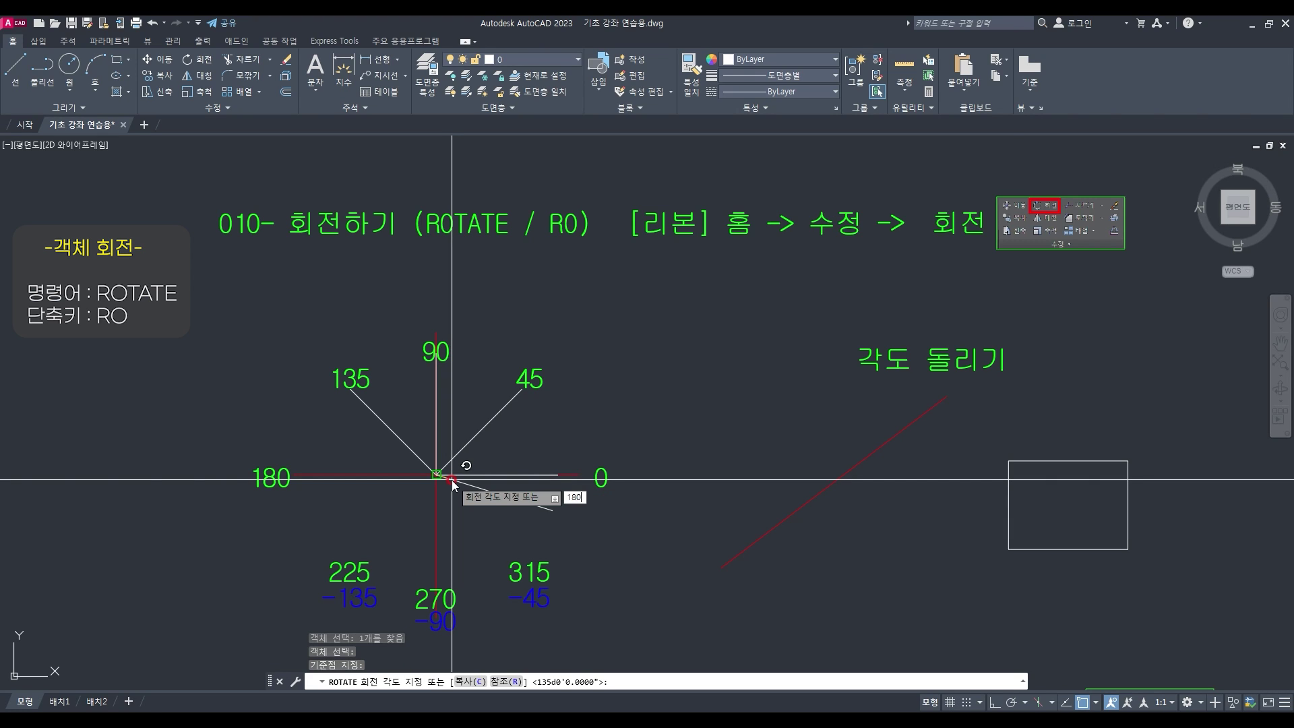
pyautogui.press('Return')
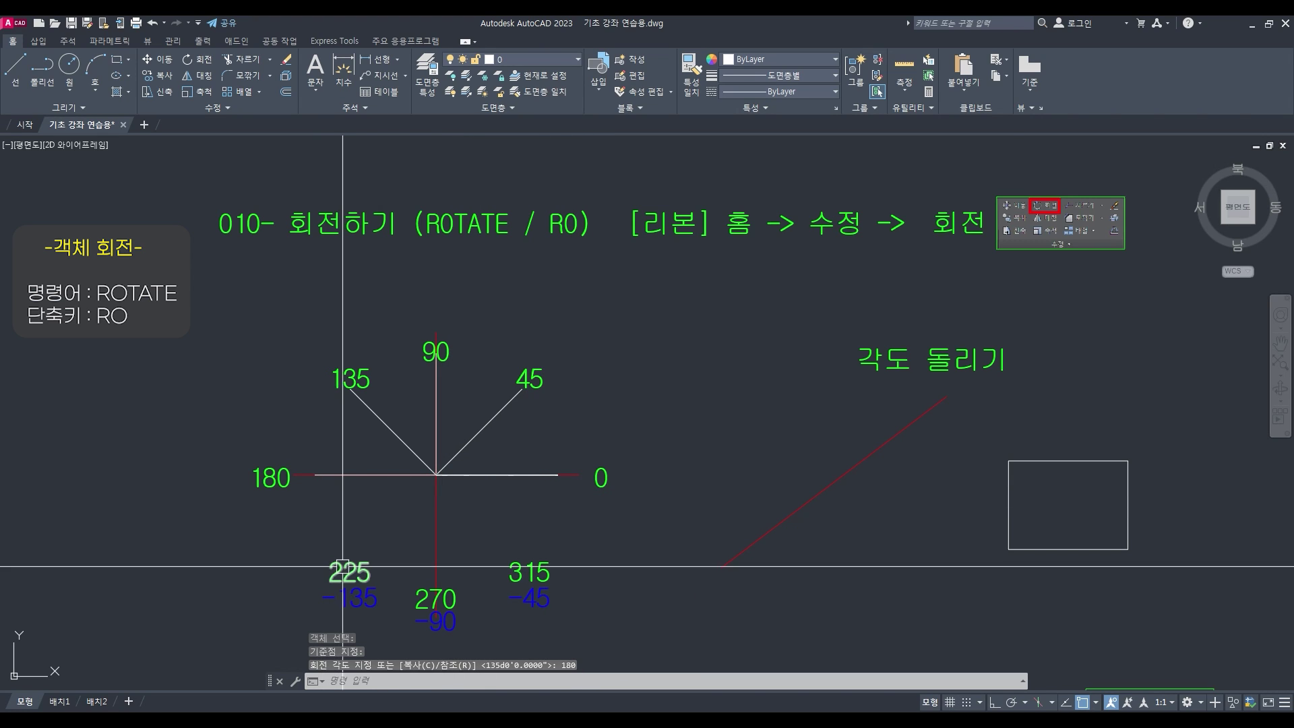
# Rotate a fifth stacked horizontal line by 225 degrees about the diagram's centre
pyautogui.press('Return')
pyautogui.click(470, 475)
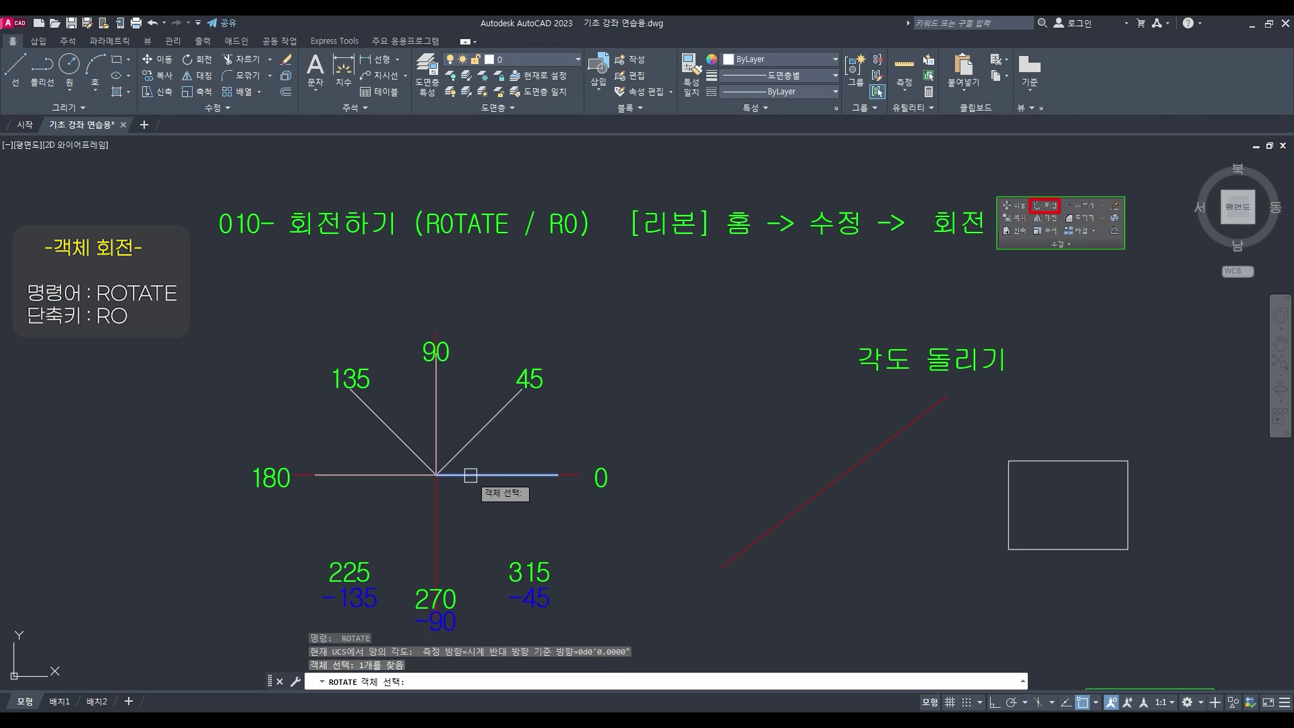
pyautogui.press('Return')
pyautogui.click(437, 475)
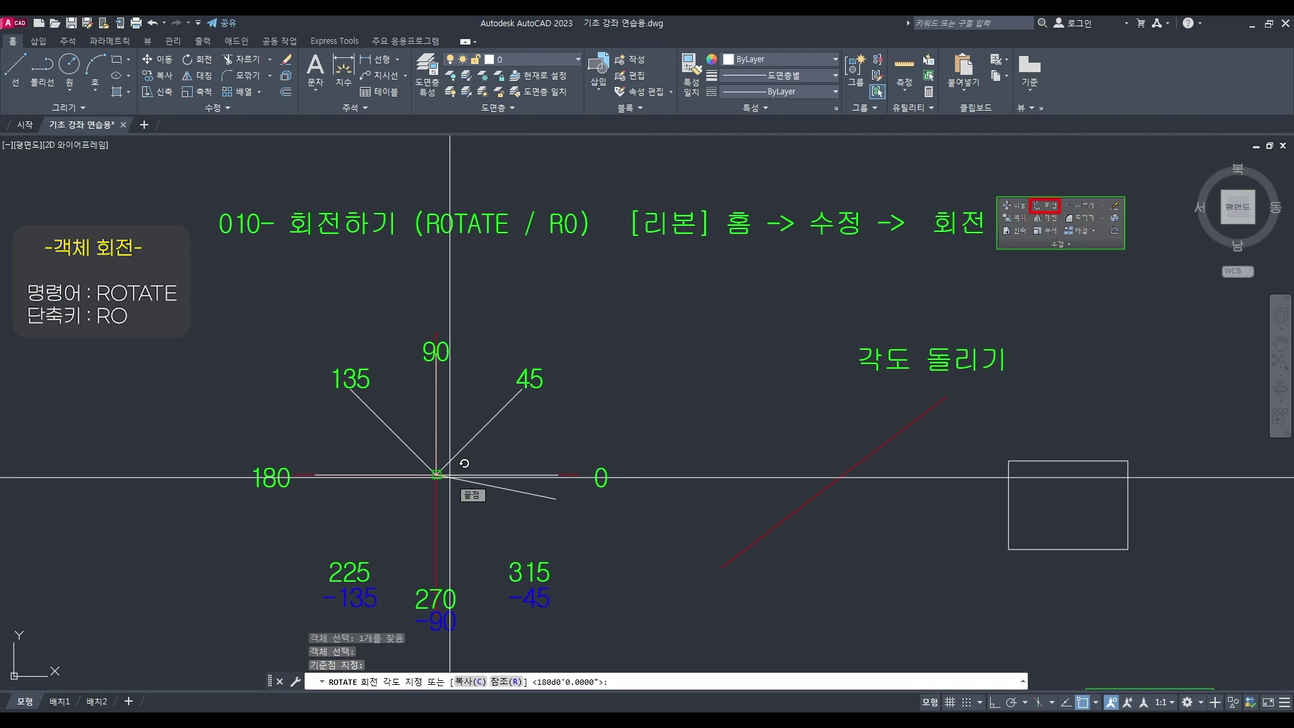
pyautogui.press('Return')
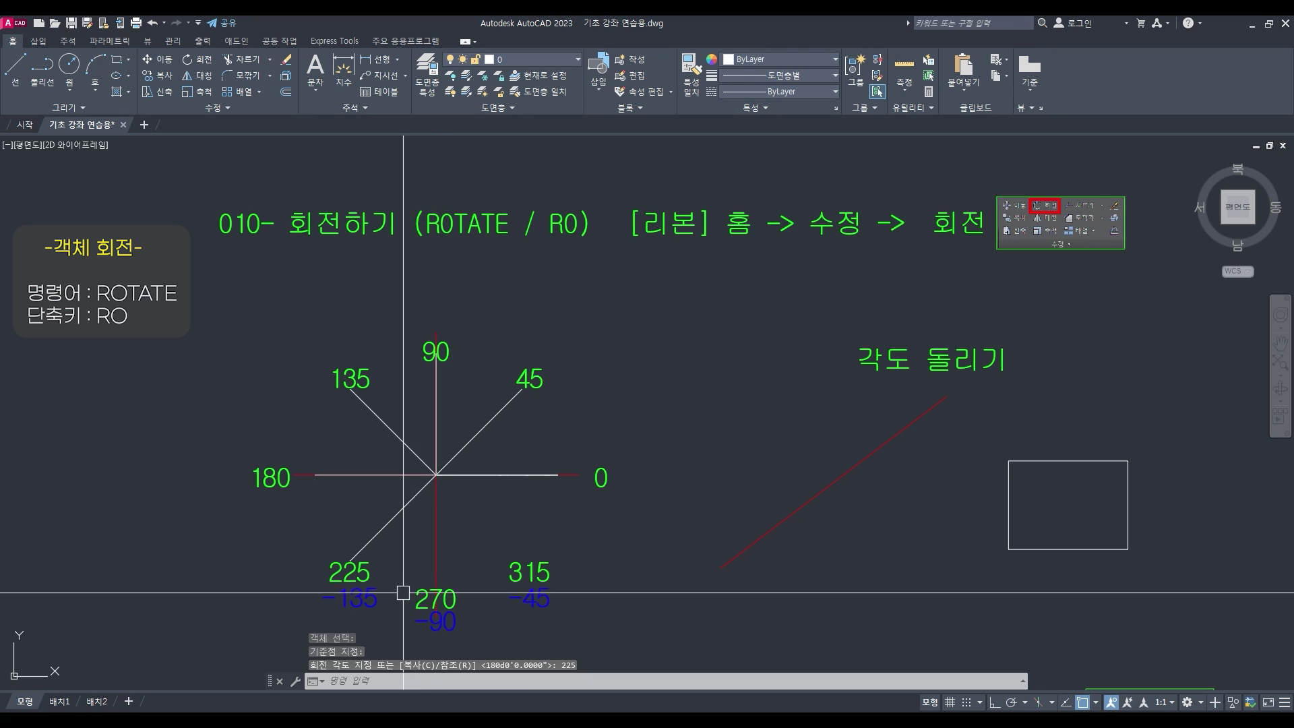
pyautogui.click(447, 569)
pyautogui.click(427, 563)
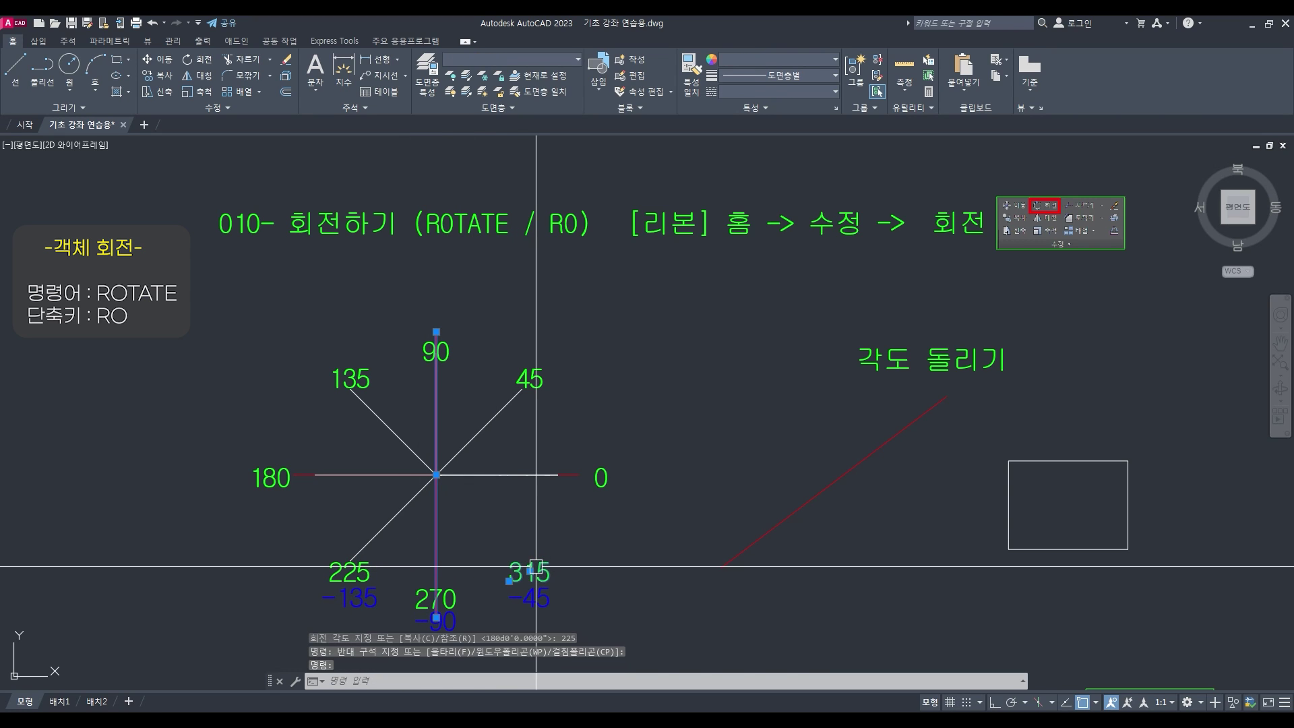
pyautogui.press('Escape')
pyautogui.press('Escape')
# Erase the white line pointing to the 225 label in the angle diagram
pyautogui.write('e')
pyautogui.press('Return')
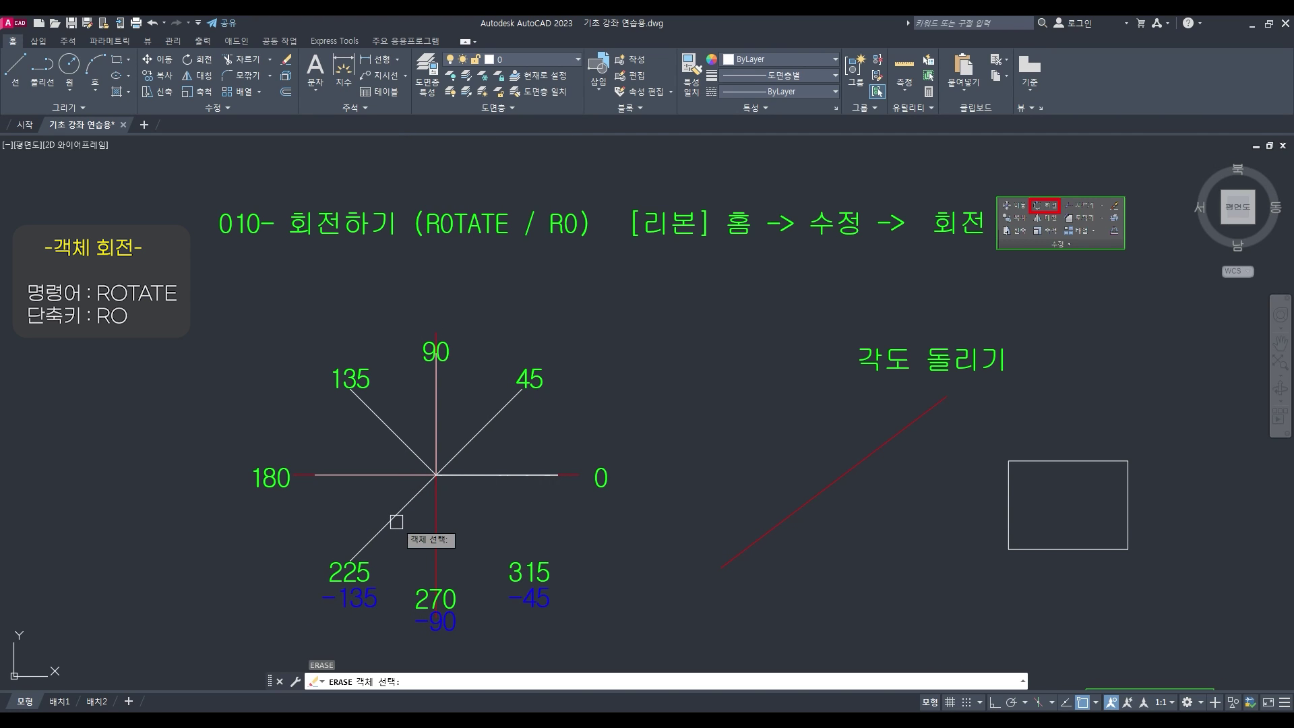
pyautogui.press('Return')
pyautogui.click(357, 564)
pyautogui.click(422, 586)
pyautogui.click(518, 566)
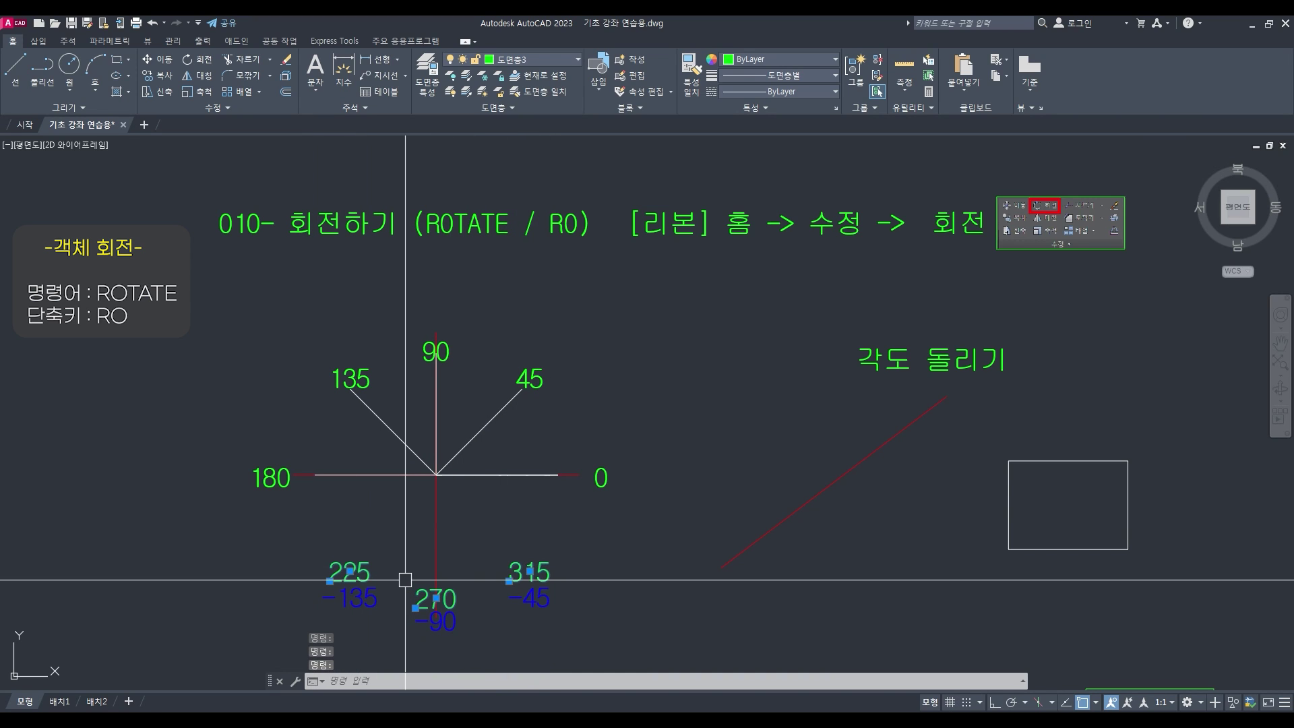
pyautogui.press('Escape')
pyautogui.press('Escape')
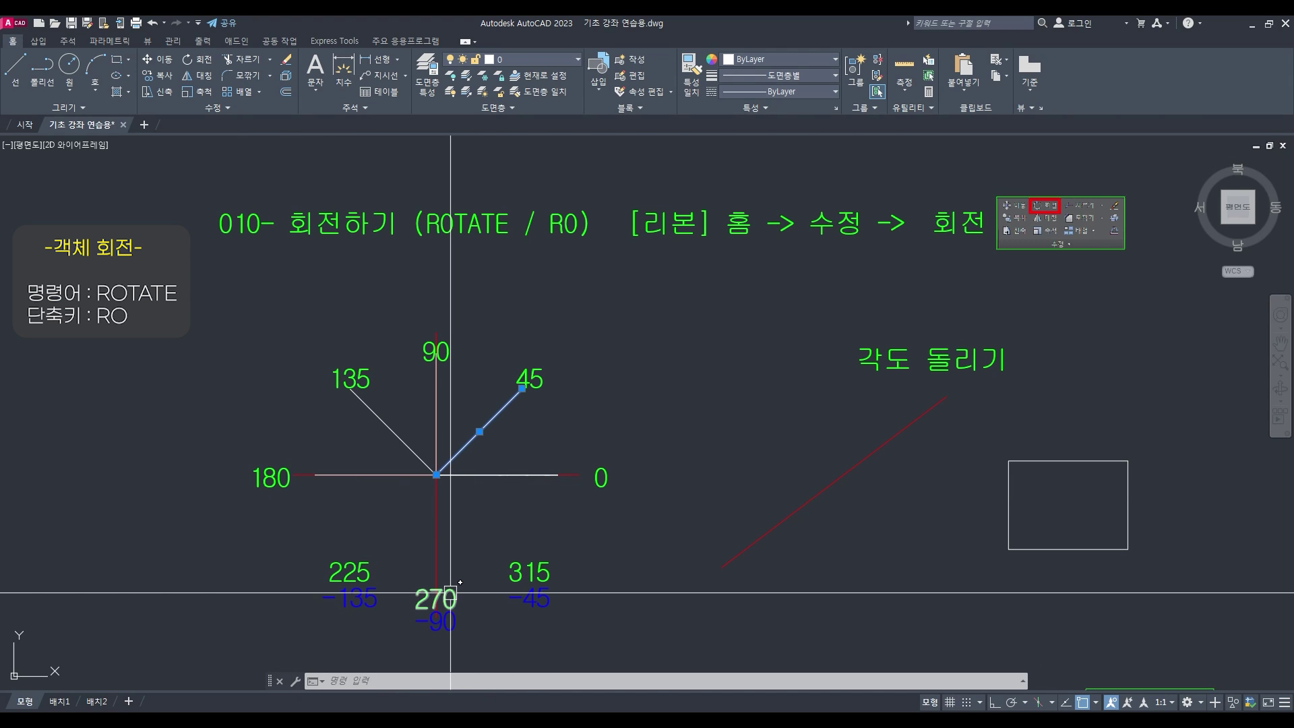
pyautogui.click(613, 484)
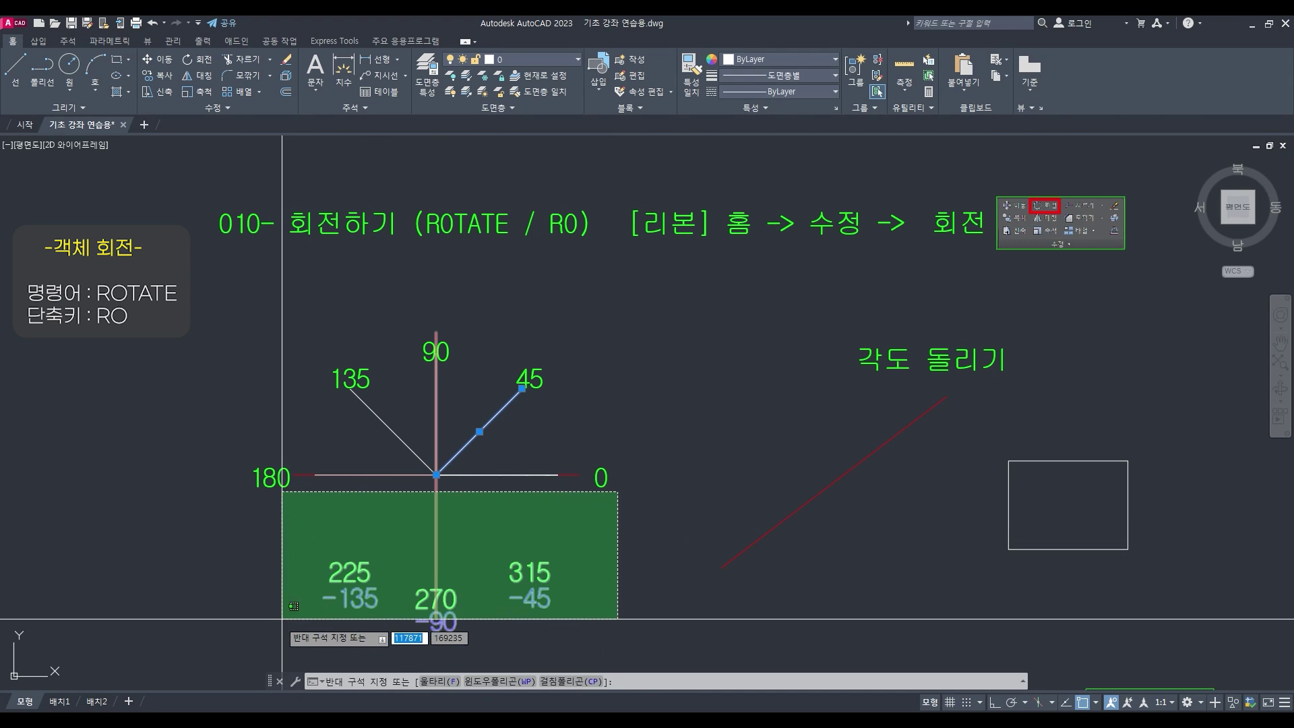
pyautogui.click(361, 637)
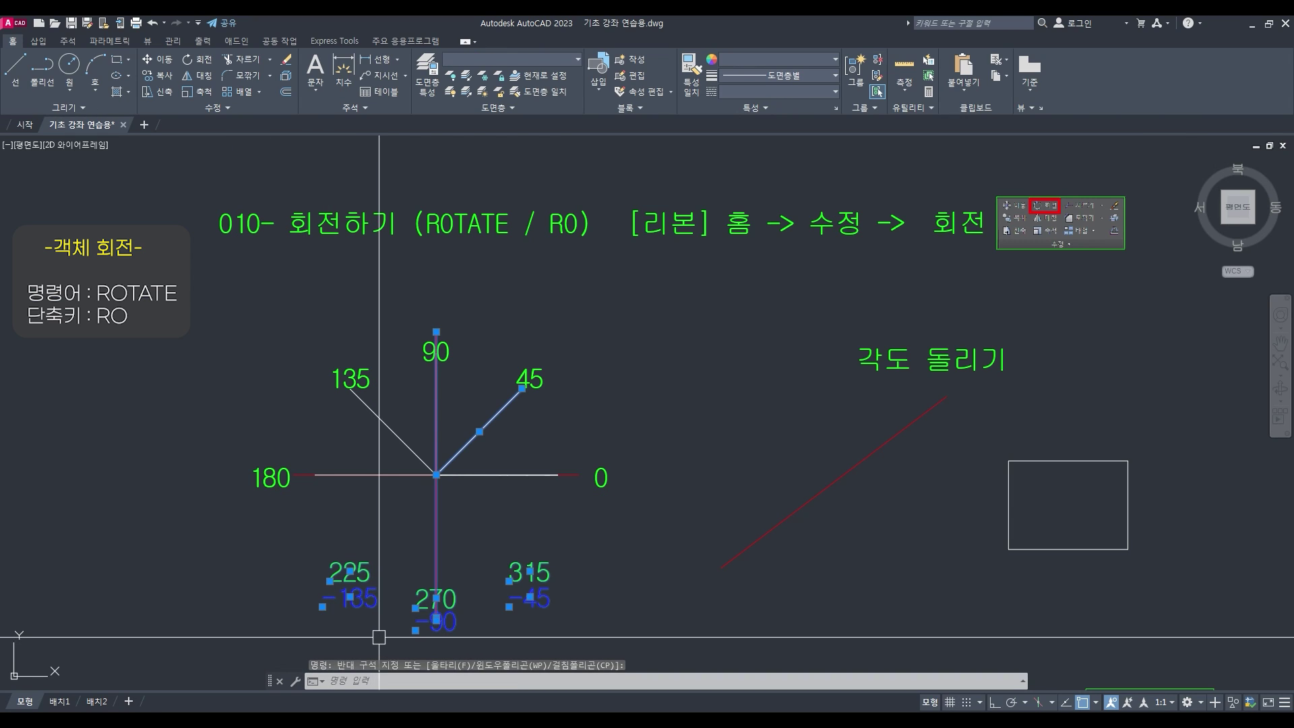
# Rotate another stacked horizontal line by -90 degrees about the diagram's centre
pyautogui.press('Escape')
pyautogui.press('Escape')
pyautogui.press('Escape')
pyautogui.write('r')
pyautogui.press('Return')
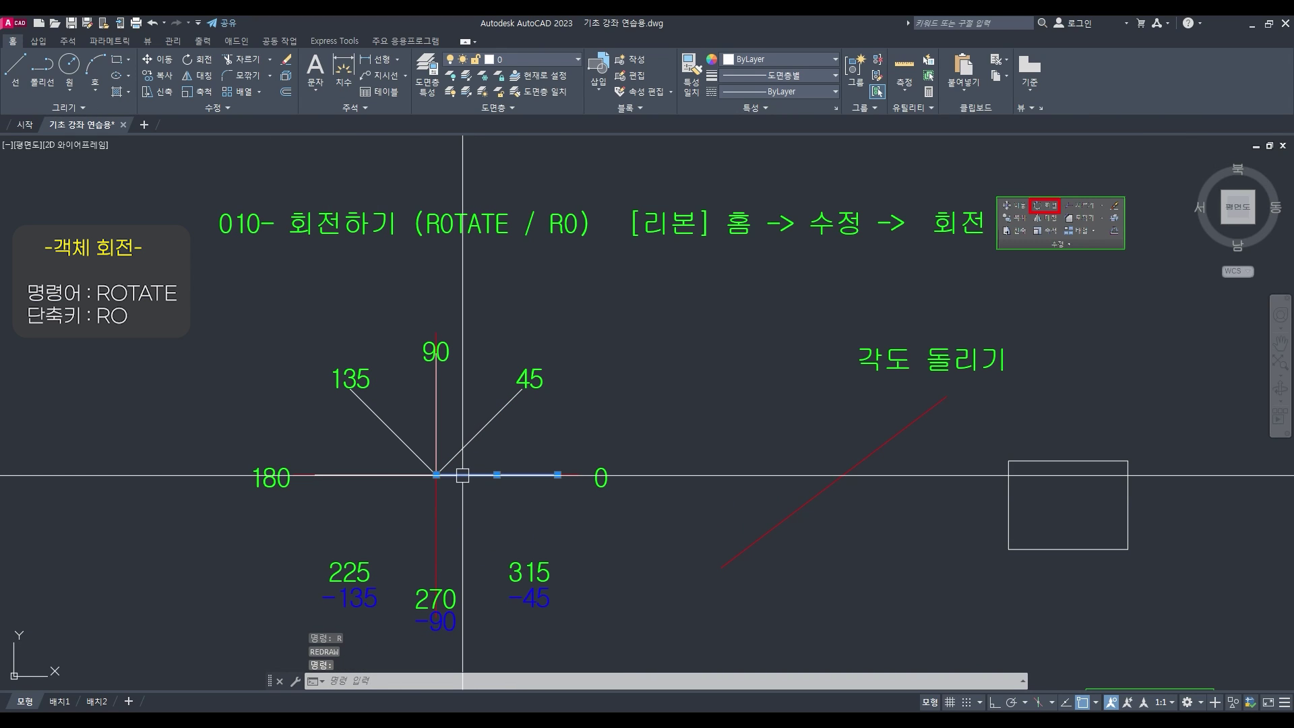
pyautogui.write('ro')
pyautogui.press('Return')
pyautogui.click(462, 475)
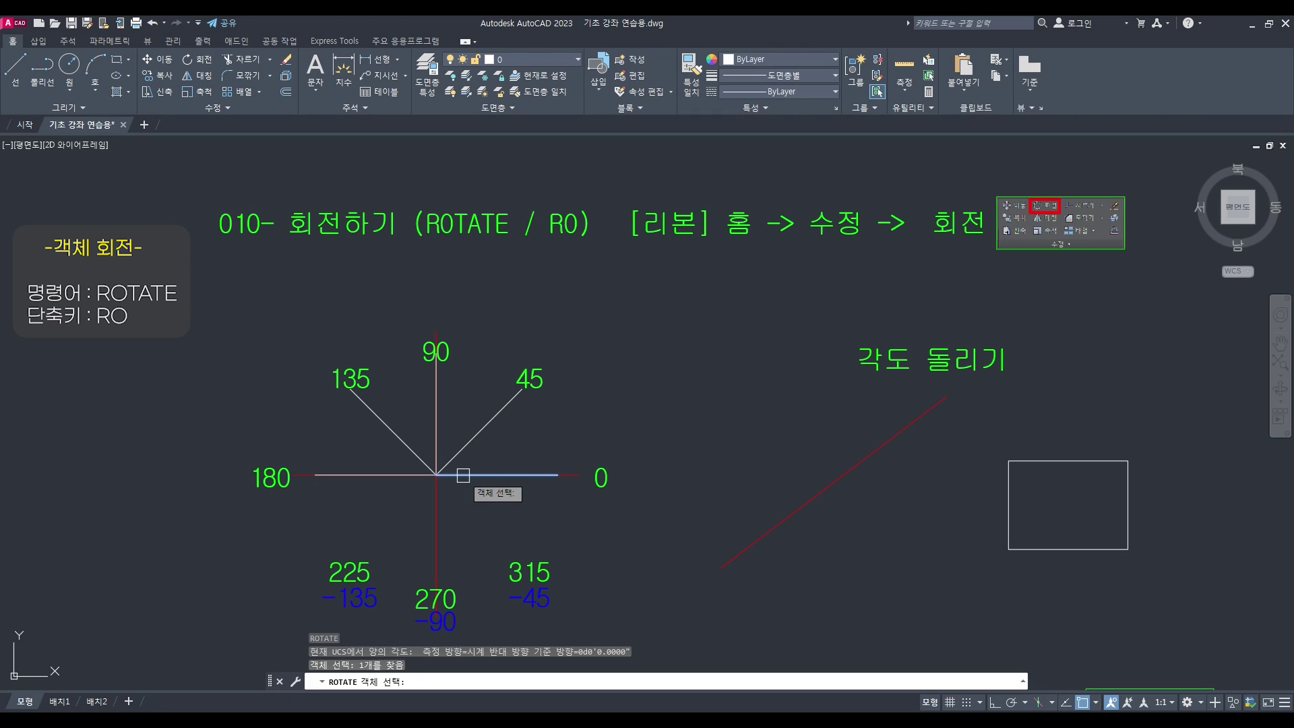
pyautogui.press('Return')
pyautogui.click(446, 476)
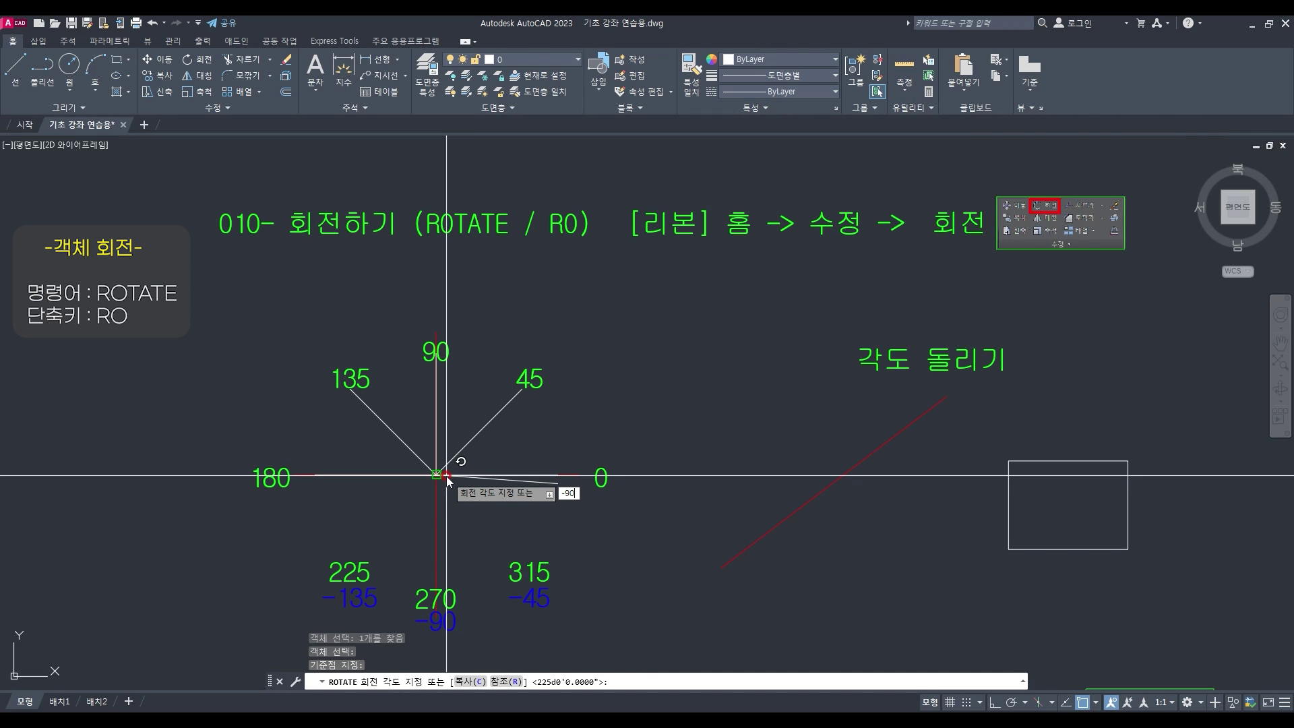
pyautogui.write('-90')
pyautogui.press('Return')
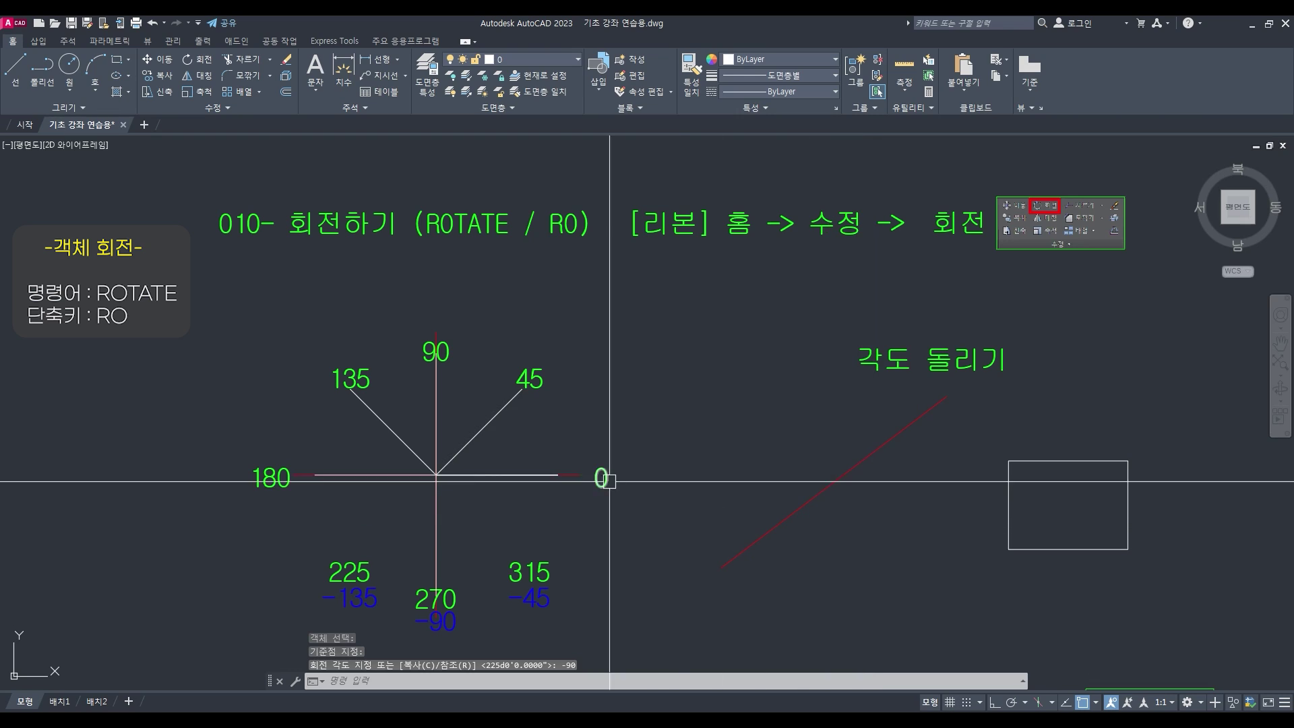
# Rotate the next stacked horizontal line by -135 degrees about the diagram's centre
pyautogui.press('Return')
pyautogui.click(447, 476)
pyautogui.press('Return')
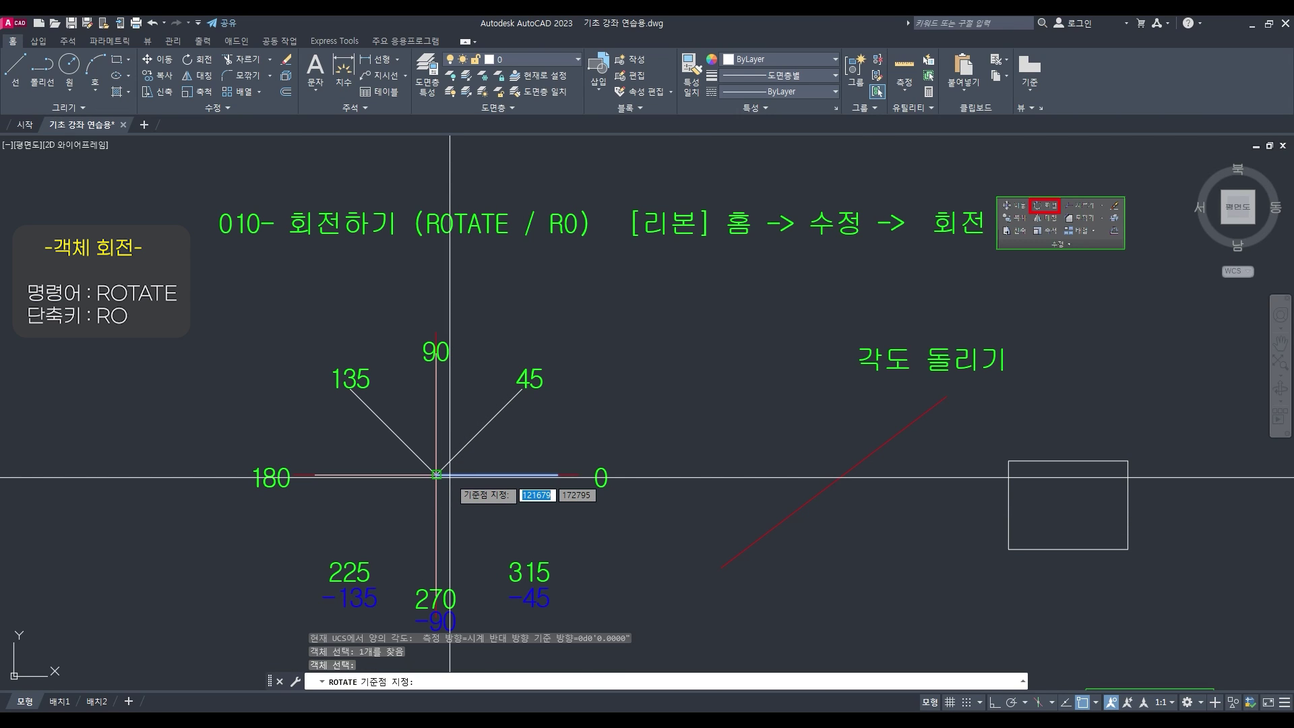
pyautogui.click(449, 476)
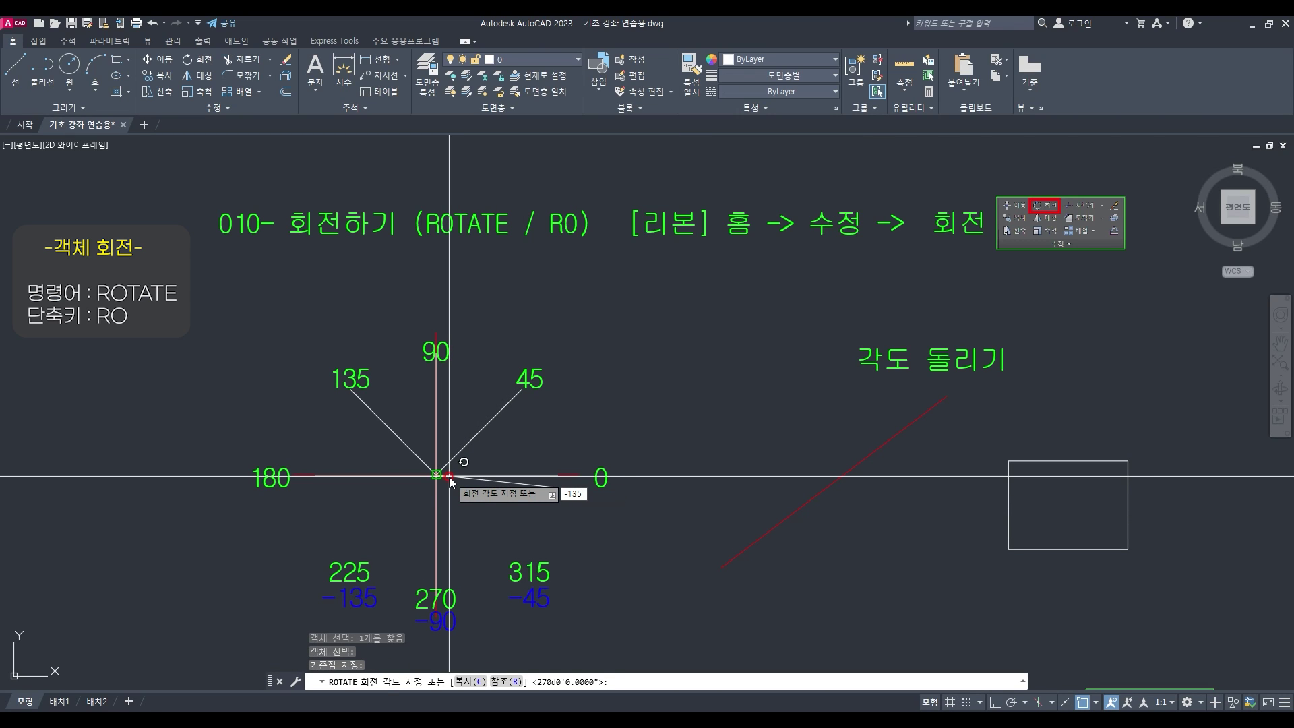
pyautogui.press('Return')
# Rotate one more stacked horizontal line by -45 degrees about the diagram's centre
pyautogui.press('Return')
pyautogui.click(464, 474)
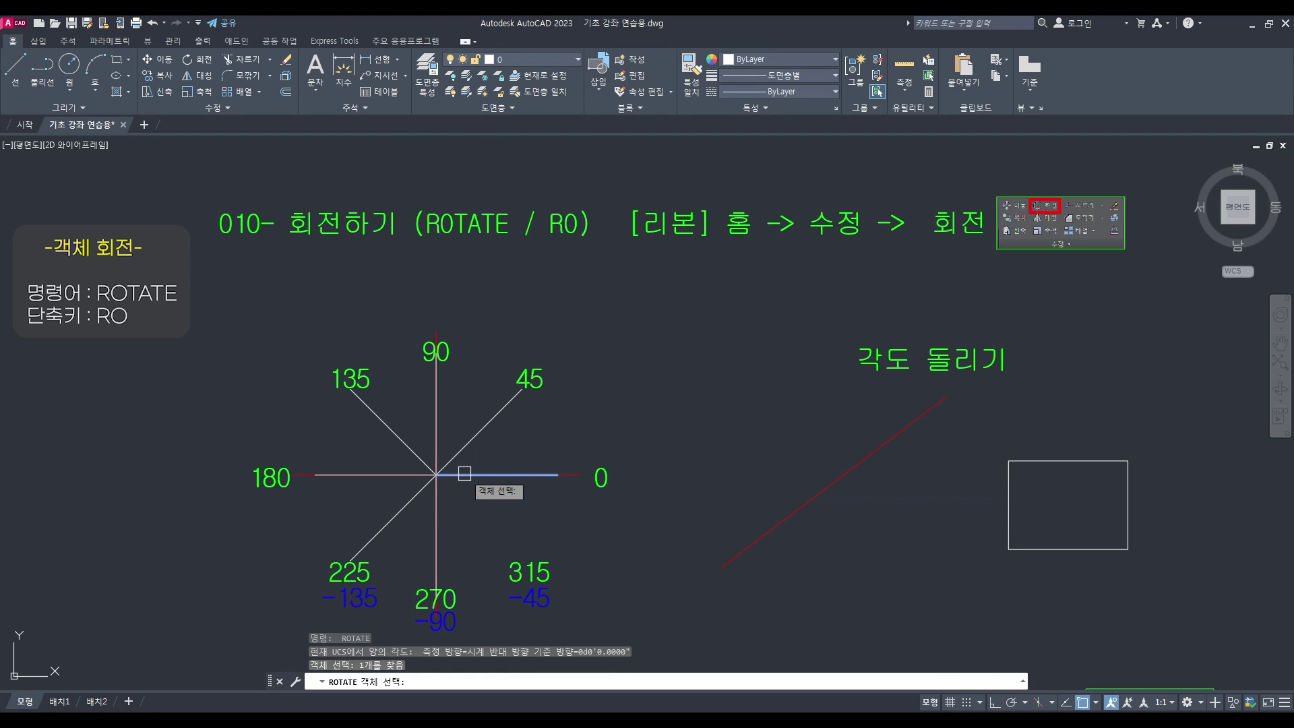
pyautogui.press('Return')
pyautogui.click(437, 475)
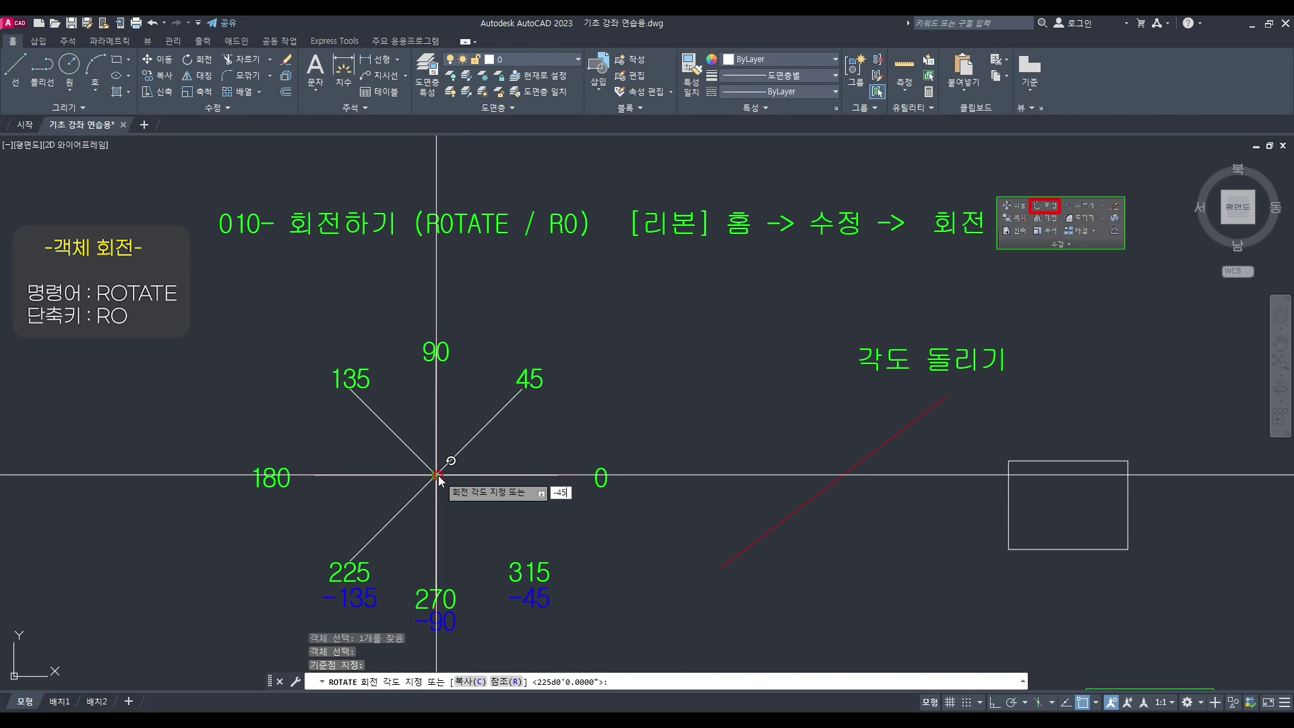
pyautogui.press('Return')
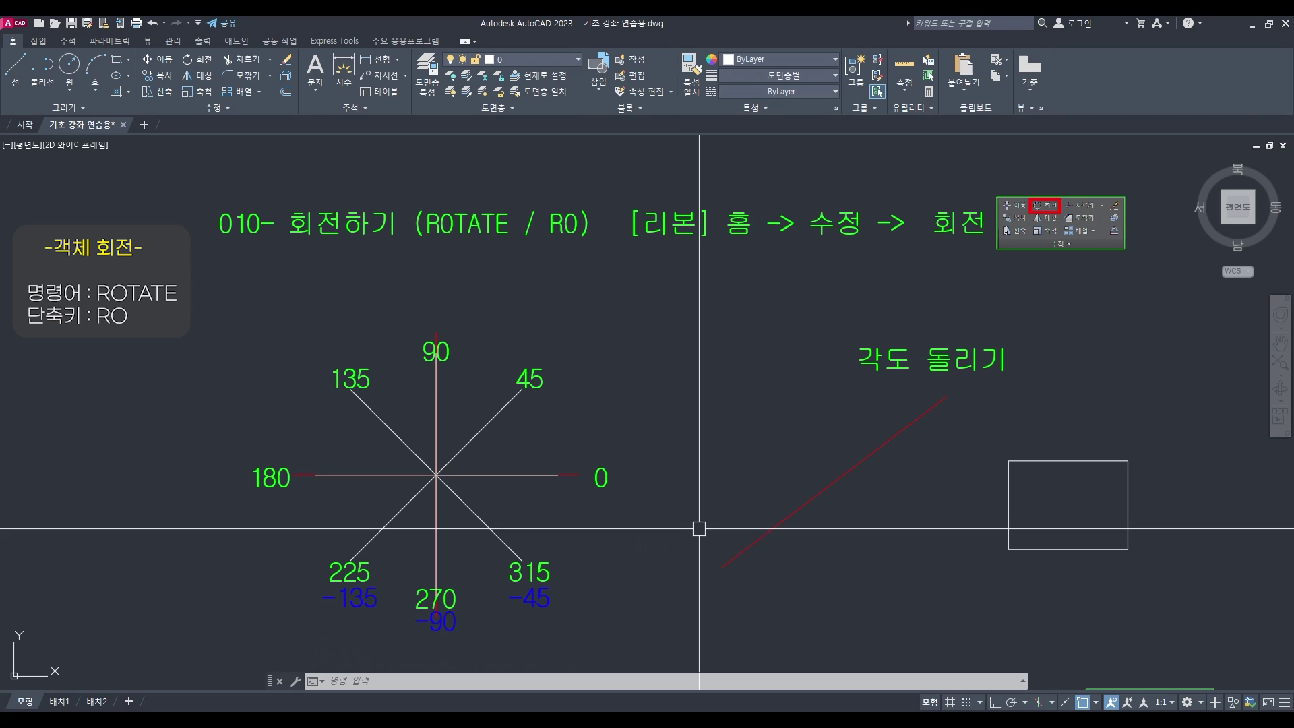
# Stretch the upper end of exercise 010's sloped red line so that the line runs at a flatter angle
pyautogui.scroll(-2, 507, 520)
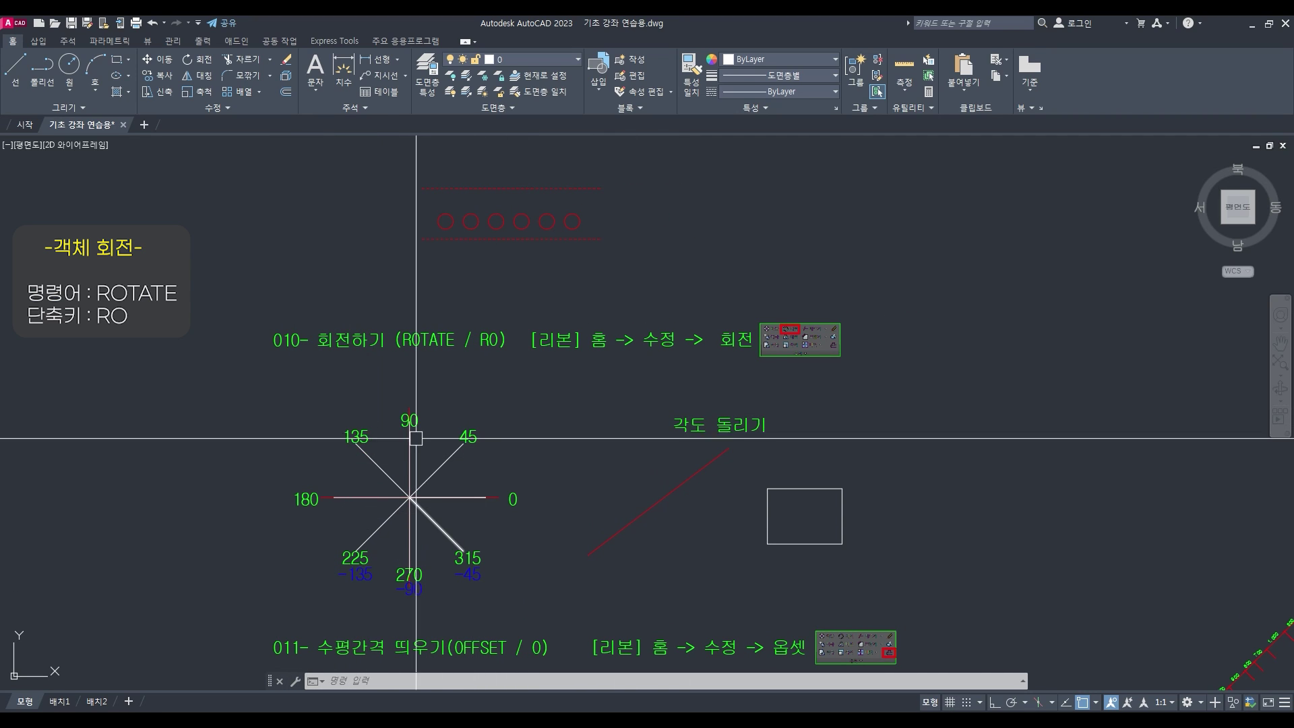
pyautogui.moveTo(490, 505)
pyautogui.mouseDown(button='middle')
pyautogui.moveTo(476, 543)
pyautogui.moveTo(438, 545)
pyautogui.mouseUp(button='middle')
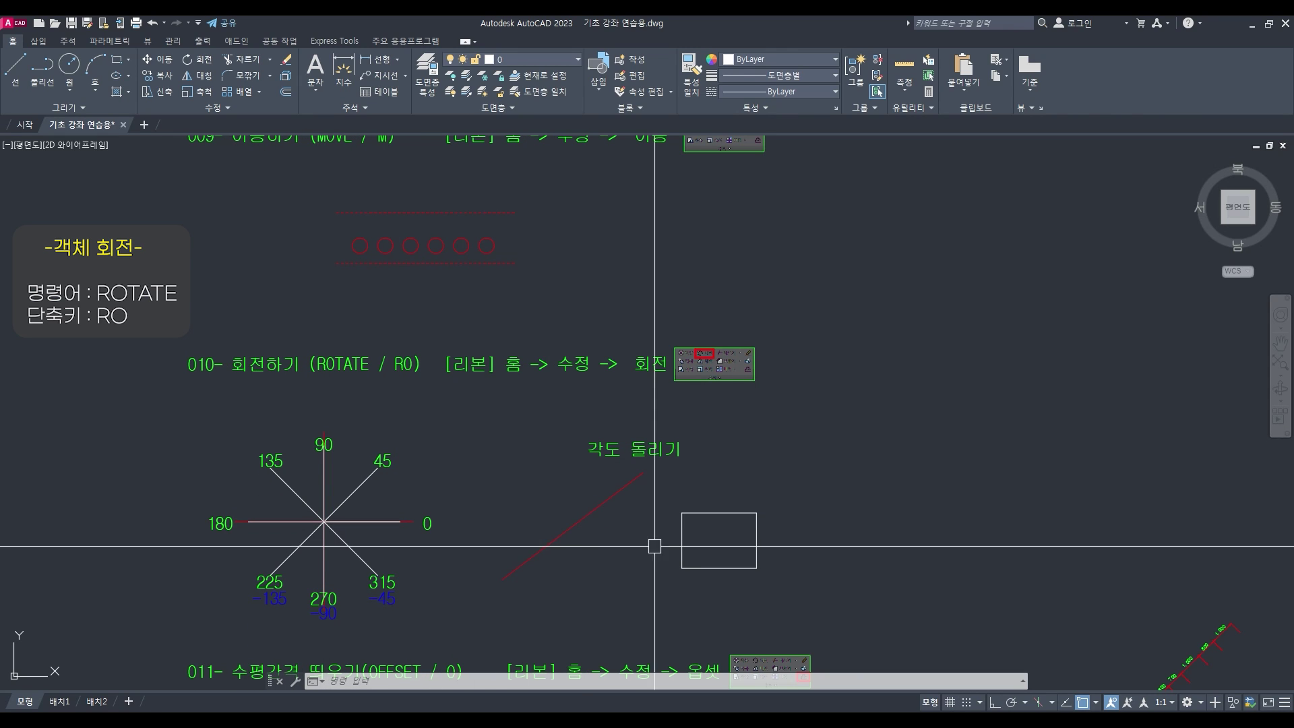
pyautogui.scroll(2, 703, 545)
pyautogui.write('s')
pyautogui.press('Return')
pyautogui.click(637, 441)
pyautogui.click(585, 408)
pyautogui.press('Return')
pyautogui.click(687, 433)
pyautogui.click(787, 447)
pyautogui.click(550, 582)
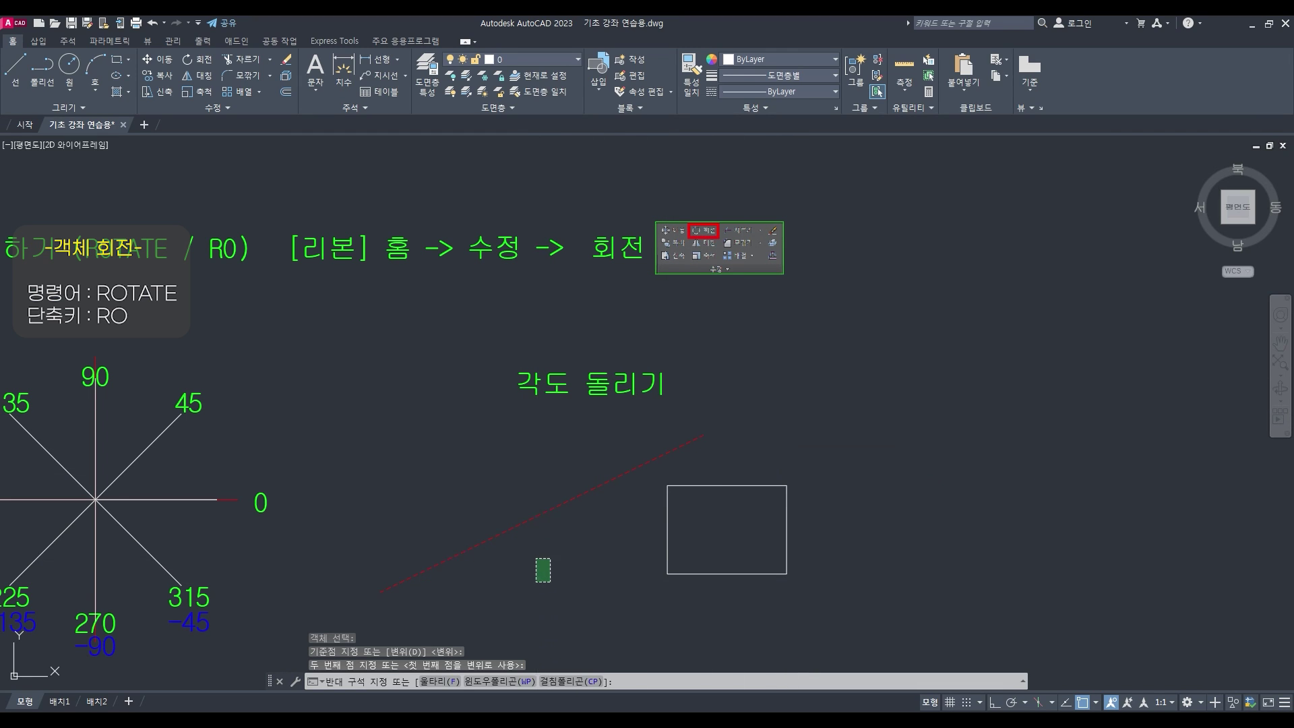
pyautogui.click(462, 507)
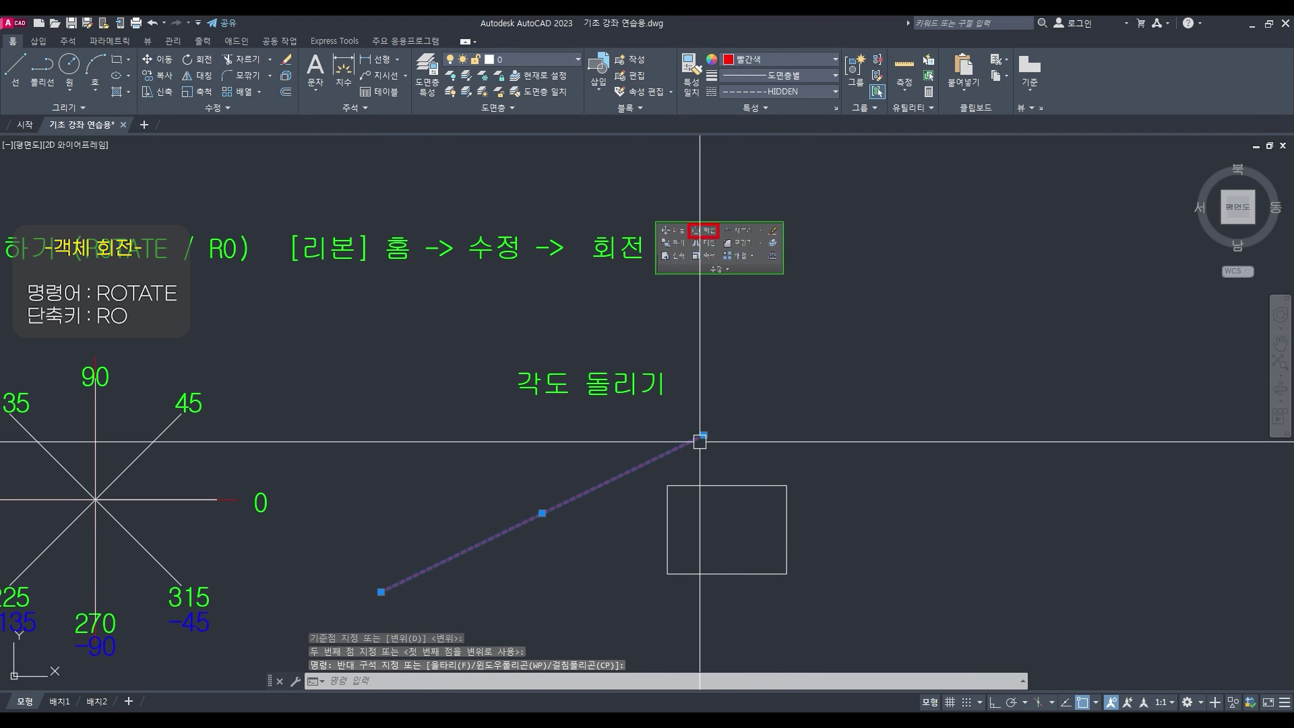
pyautogui.press('Escape')
pyautogui.click(459, 577)
pyautogui.click(445, 552)
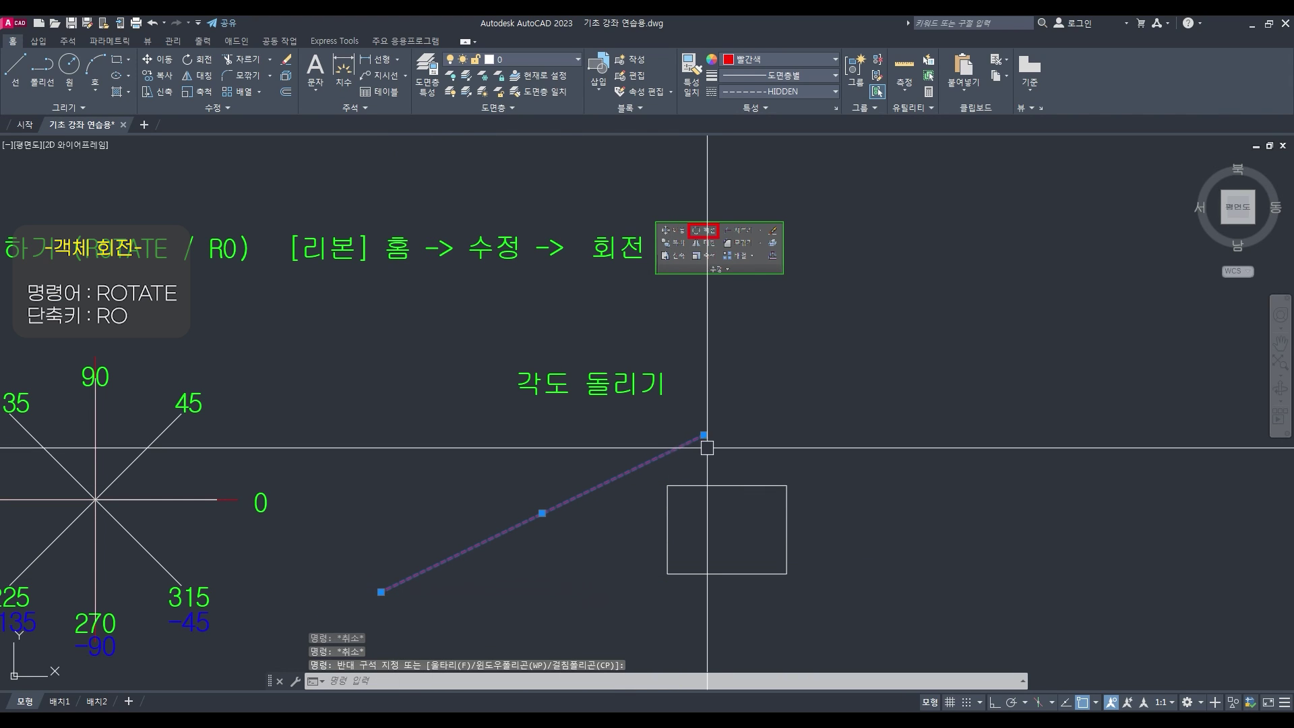
pyautogui.click(715, 486)
pyautogui.click(749, 518)
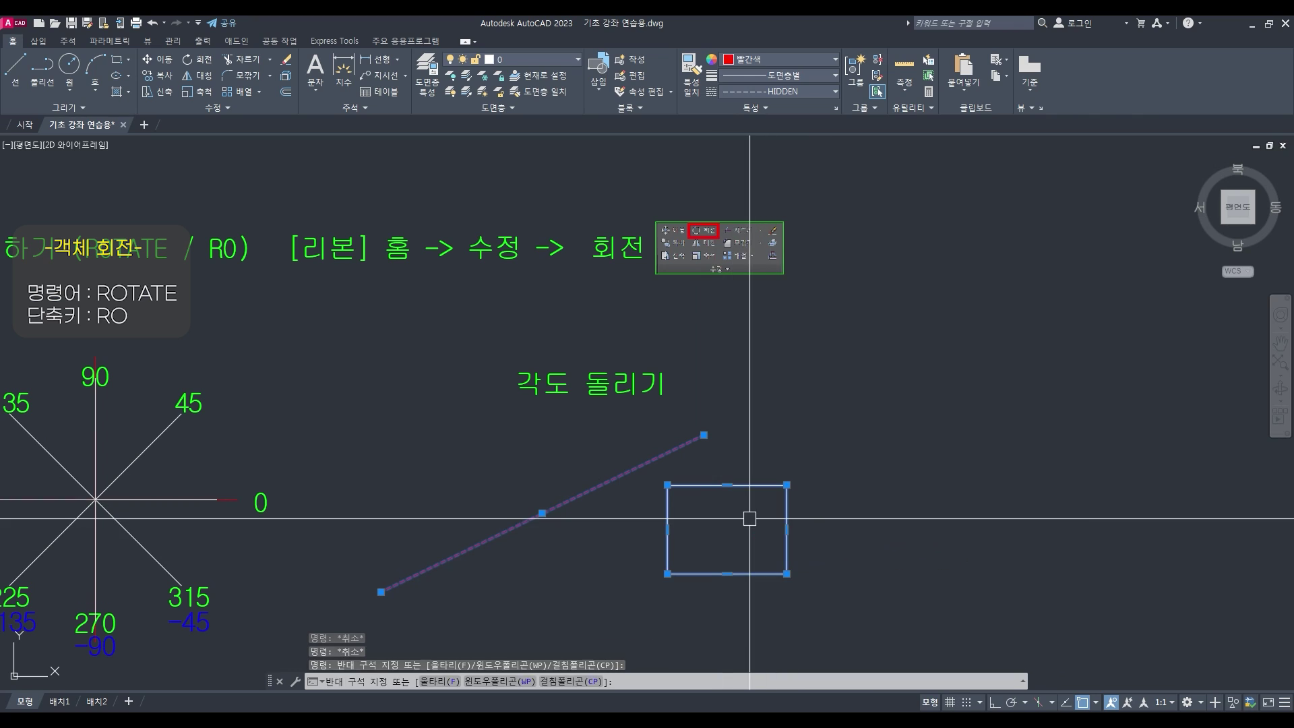
pyautogui.click(749, 518)
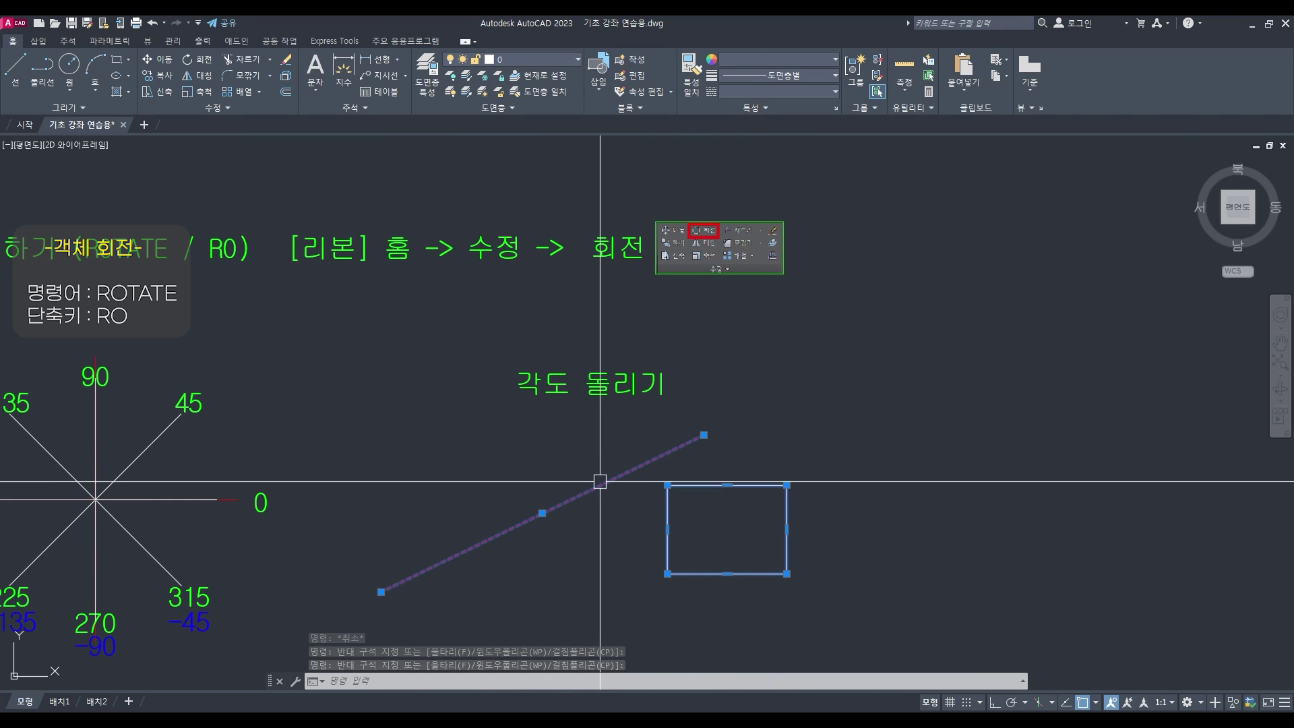
pyautogui.press('Escape')
pyautogui.press('Escape')
# Rotate the rectangle about the red line's lower end so that it matches the line's slope
pyautogui.write('RO')
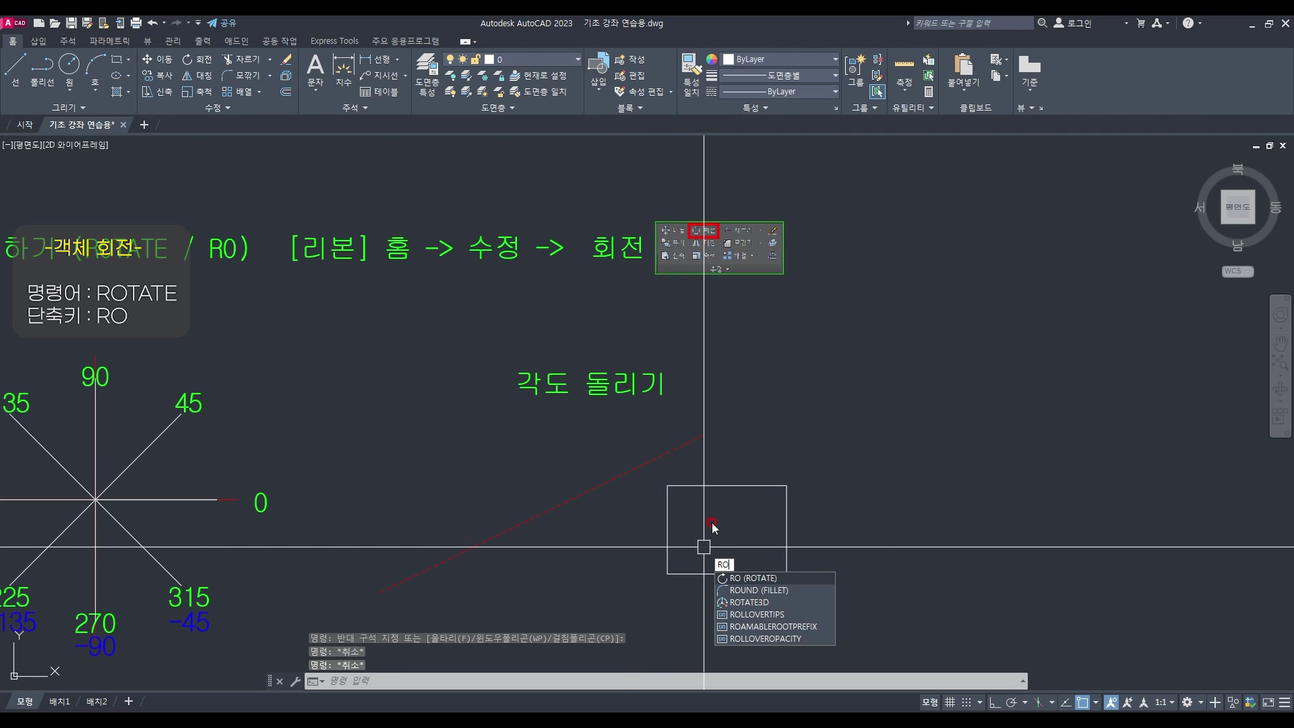
pyautogui.press('Return')
pyautogui.click(711, 522)
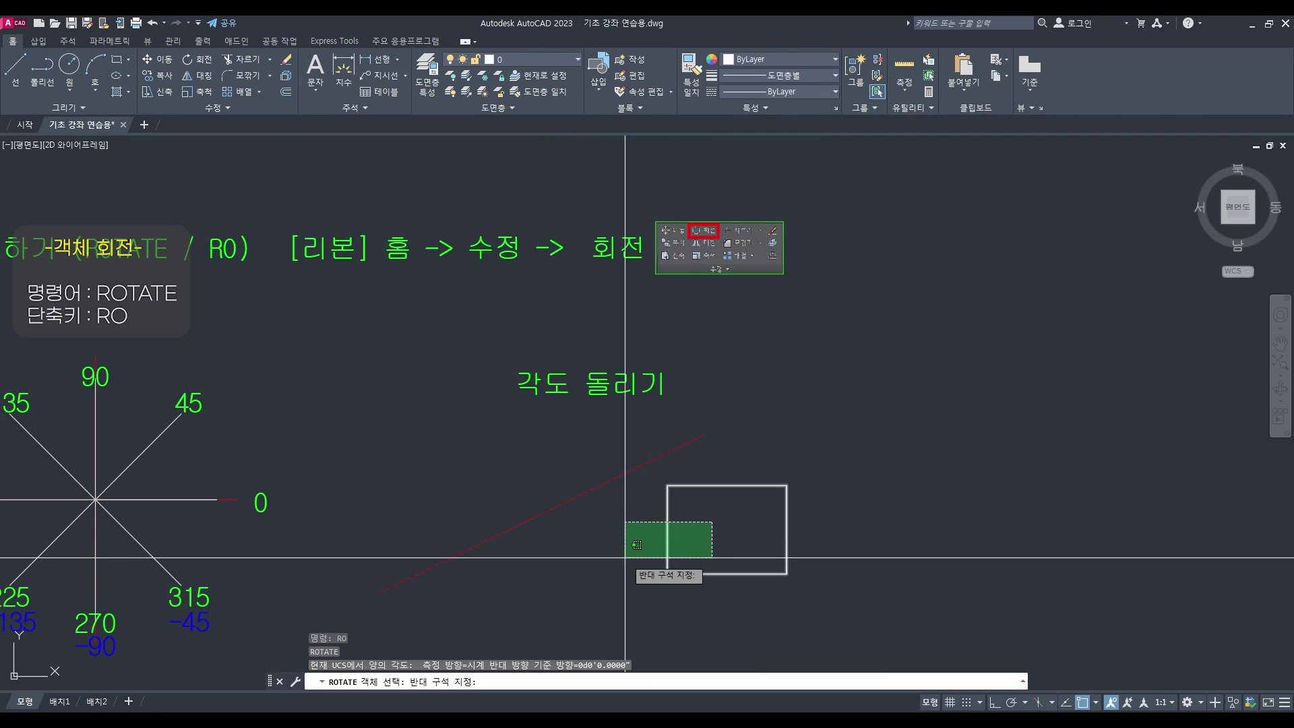
pyautogui.click(630, 560)
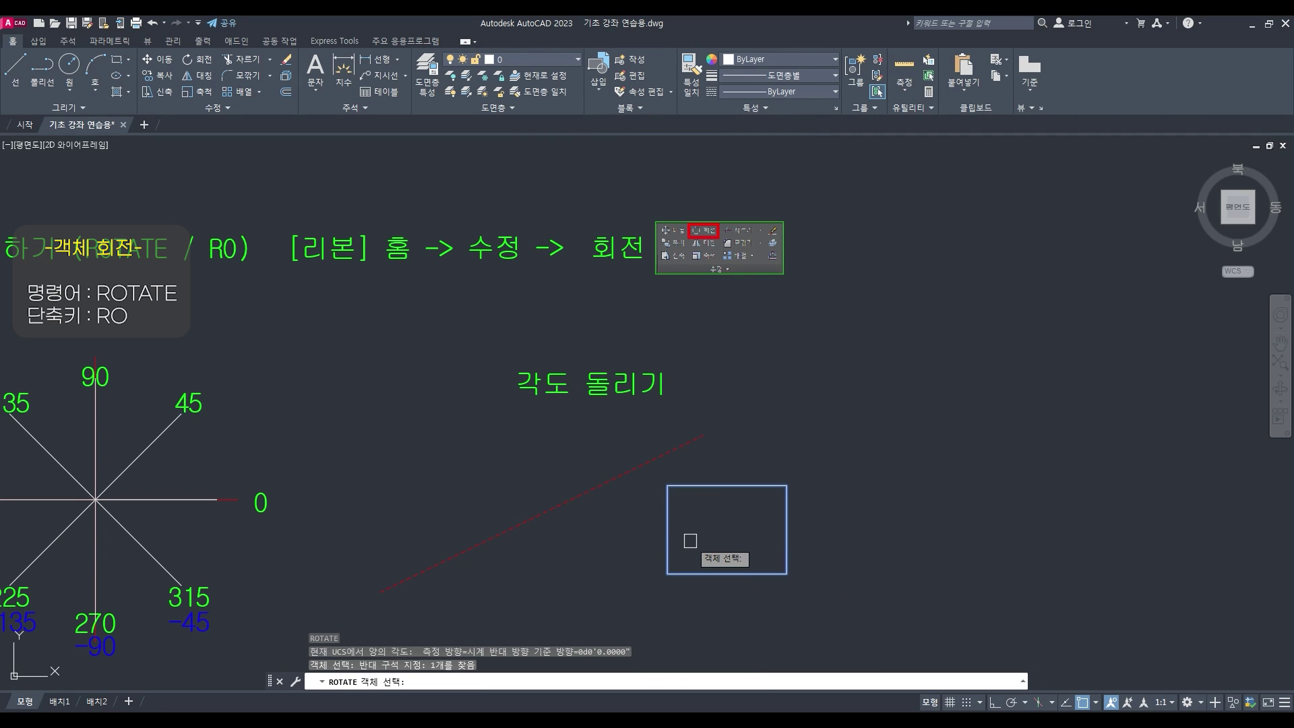
pyautogui.press('Return')
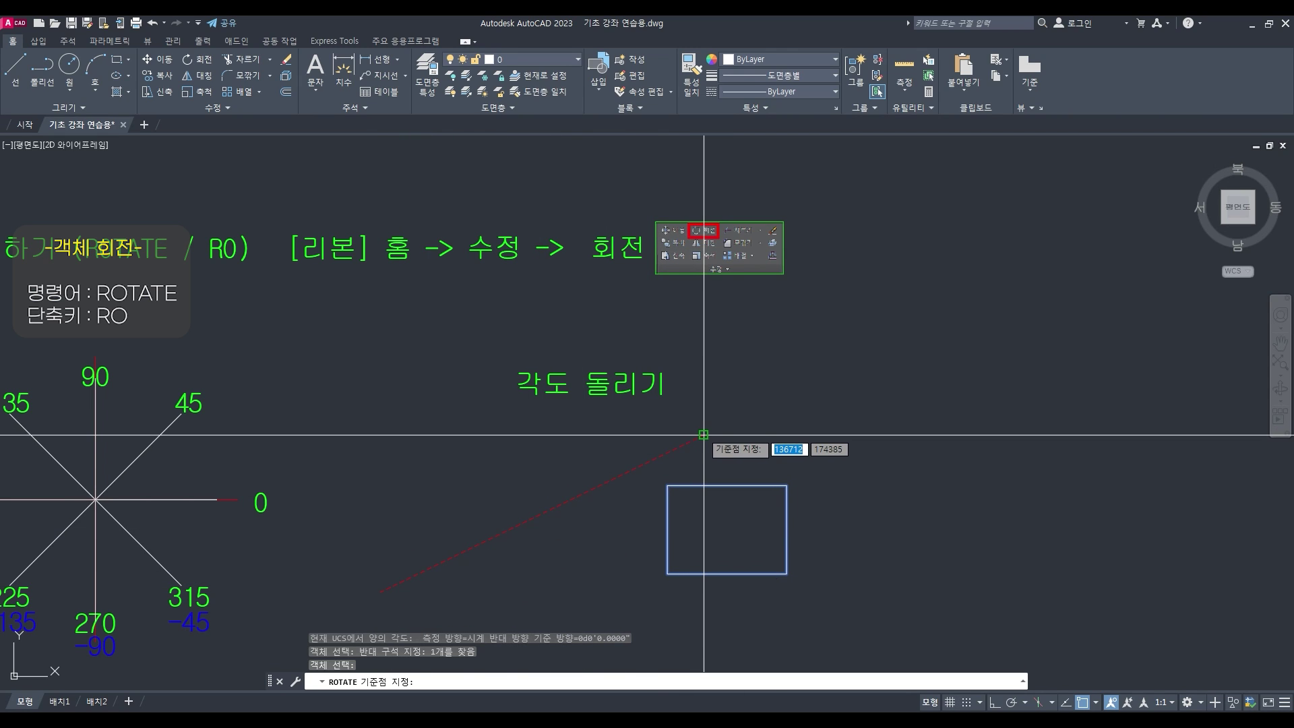
pyautogui.click(387, 590)
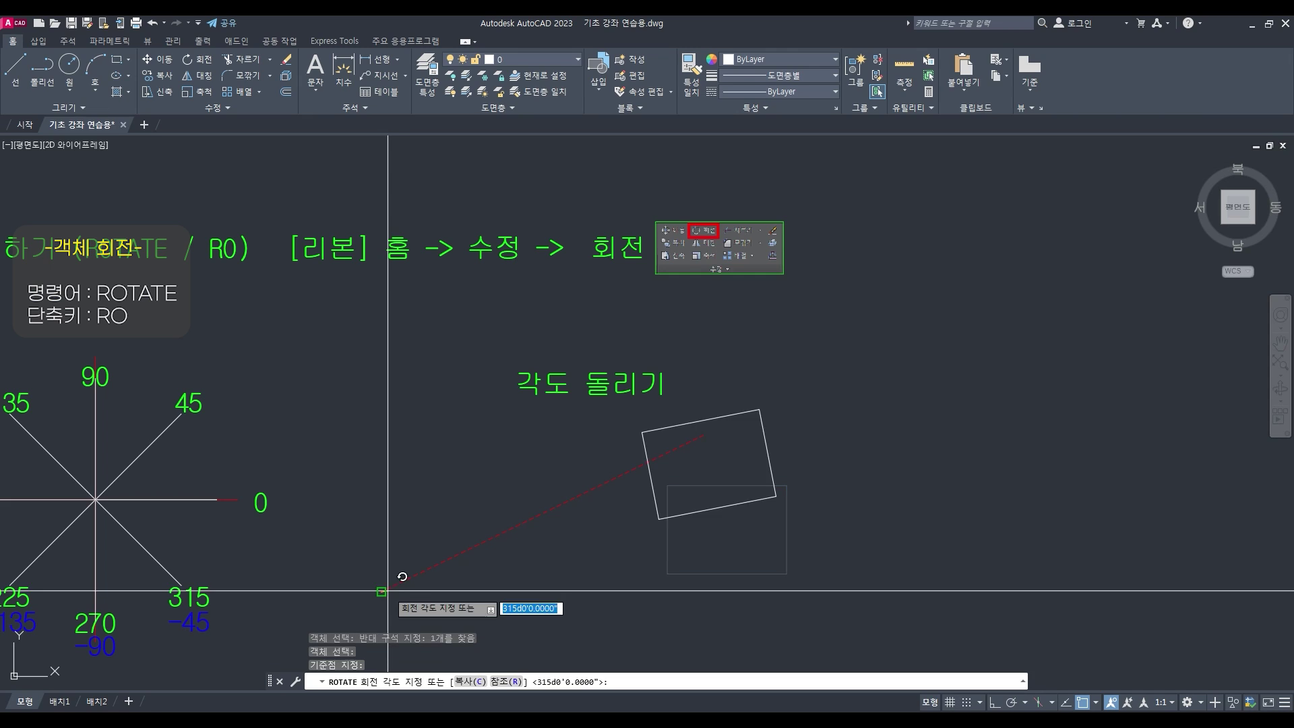
pyautogui.click(693, 442)
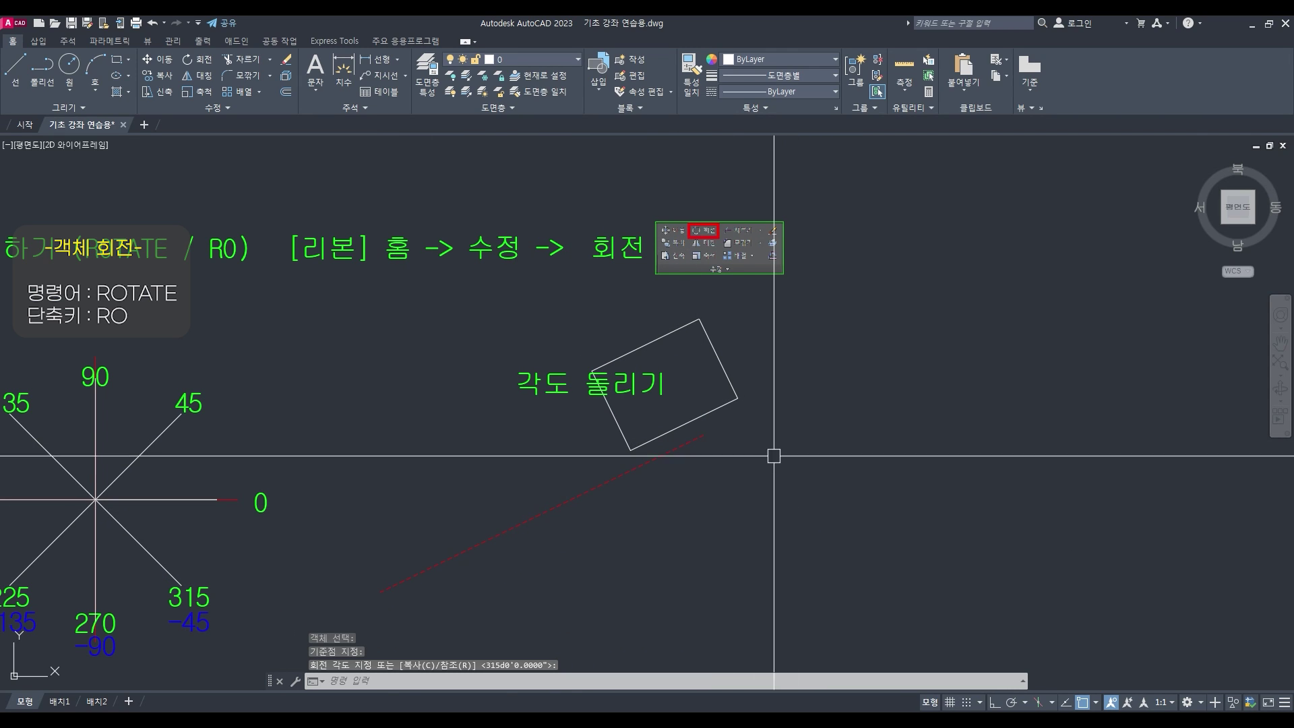
# Move the rotated rectangle down onto the lower half of the sloped red line
pyautogui.write('m')
pyautogui.press('Return')
pyautogui.press('Return')
pyautogui.click(943, 461)
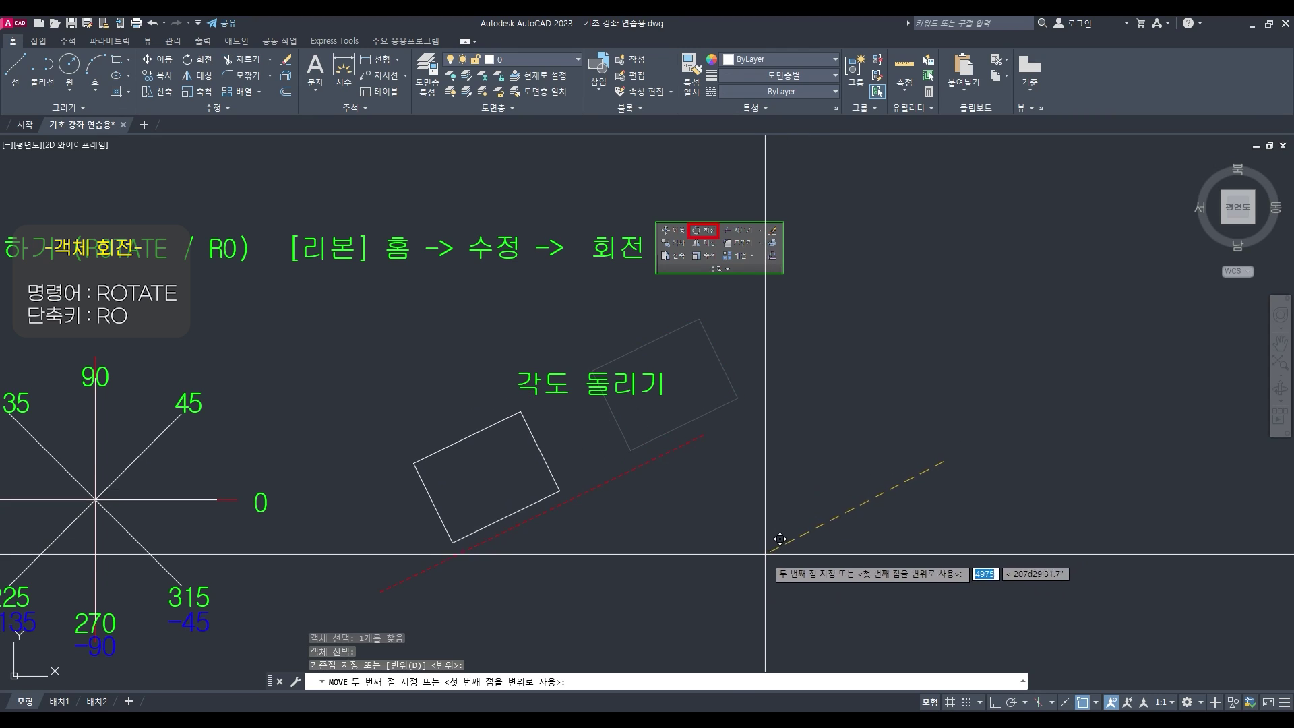
pyautogui.click(760, 558)
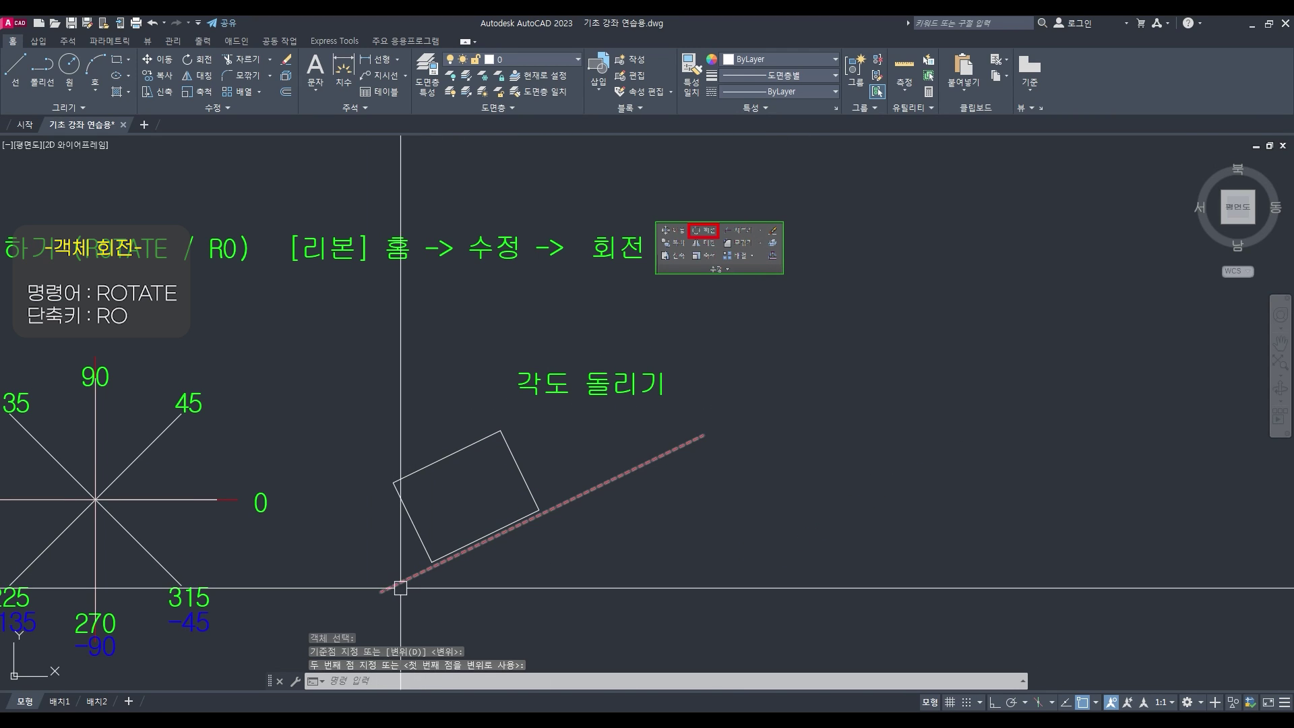
pyautogui.click(400, 587)
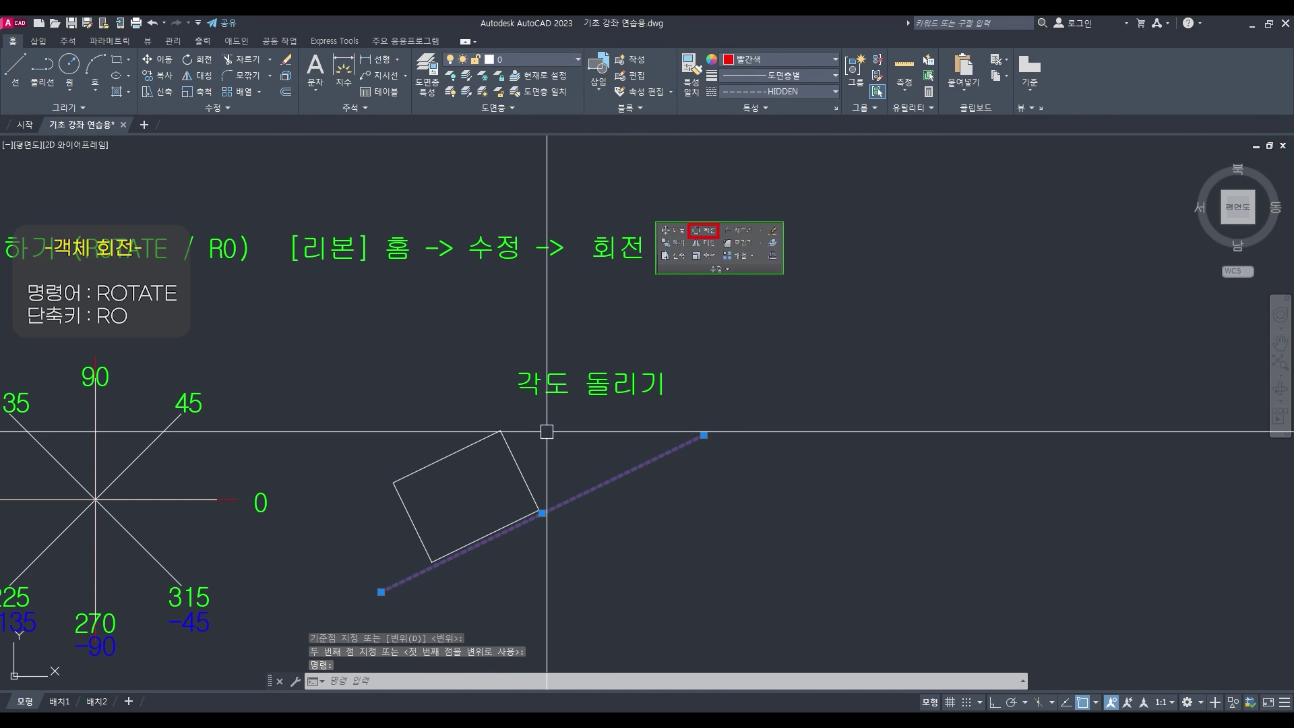
pyautogui.click(539, 459)
pyautogui.click(407, 441)
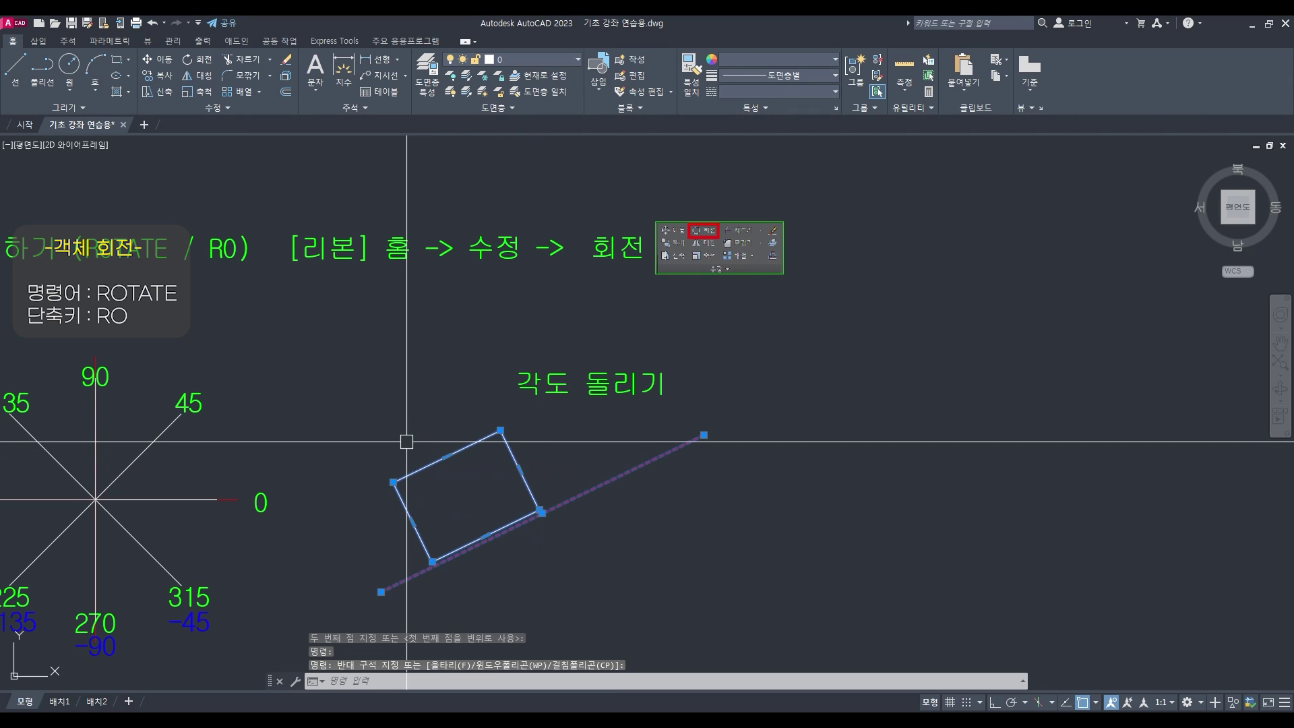
pyautogui.press('Escape')
pyautogui.press('Escape')
pyautogui.click(595, 423)
pyautogui.click(534, 362)
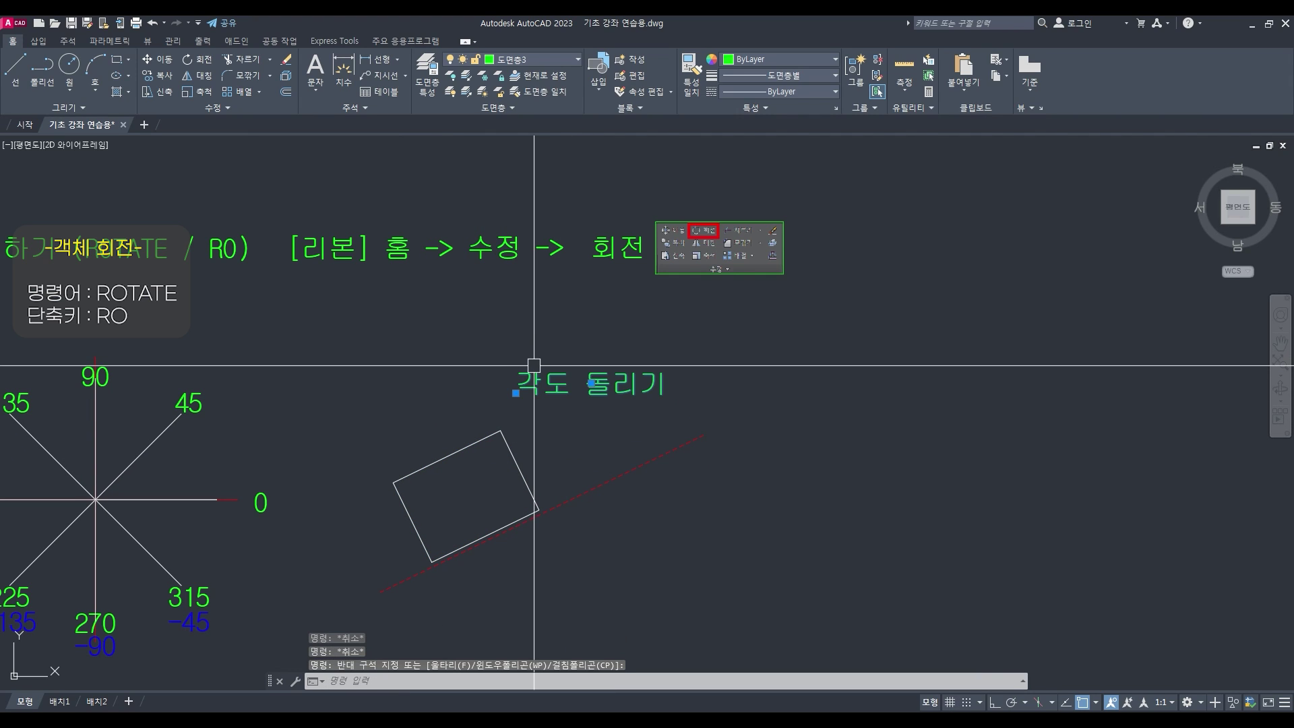
pyautogui.press('Escape')
# Rotate the text 각도 돌리기 about the red line's lower end to follow the line's slope
pyautogui.write('ro')
pyautogui.press('Return')
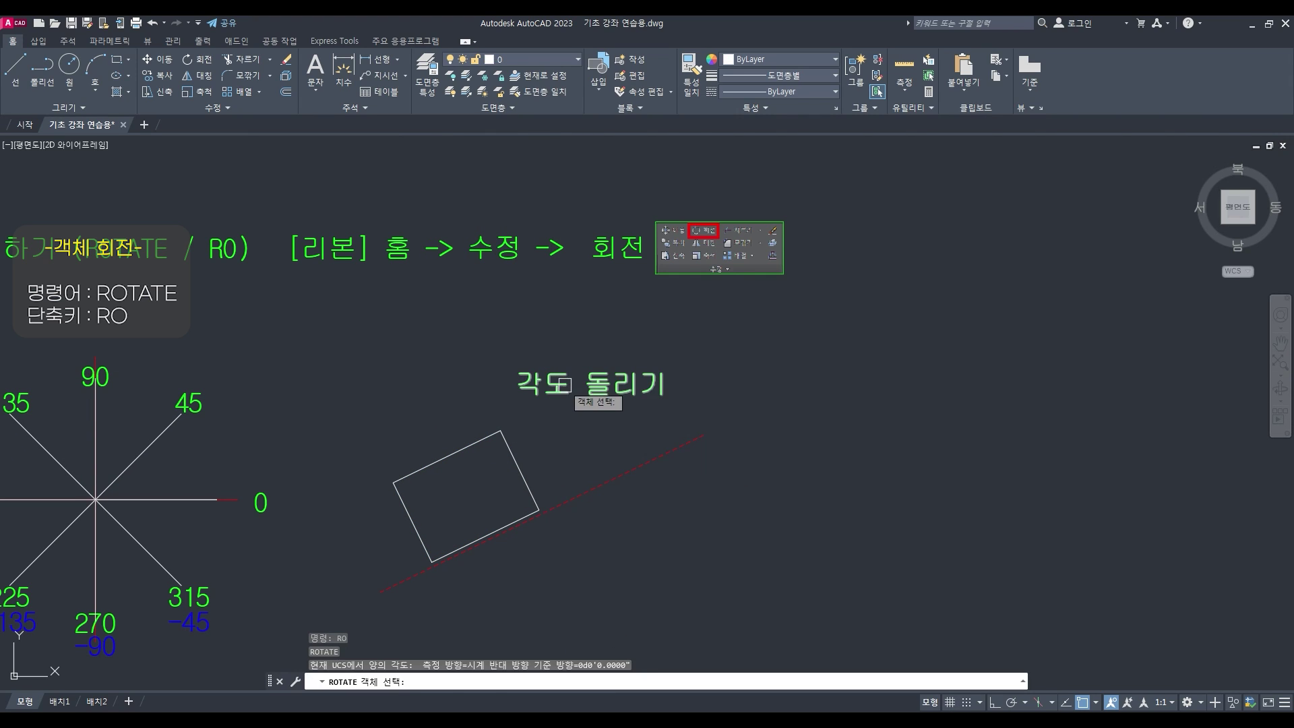
pyautogui.click(547, 364)
pyautogui.press('Return')
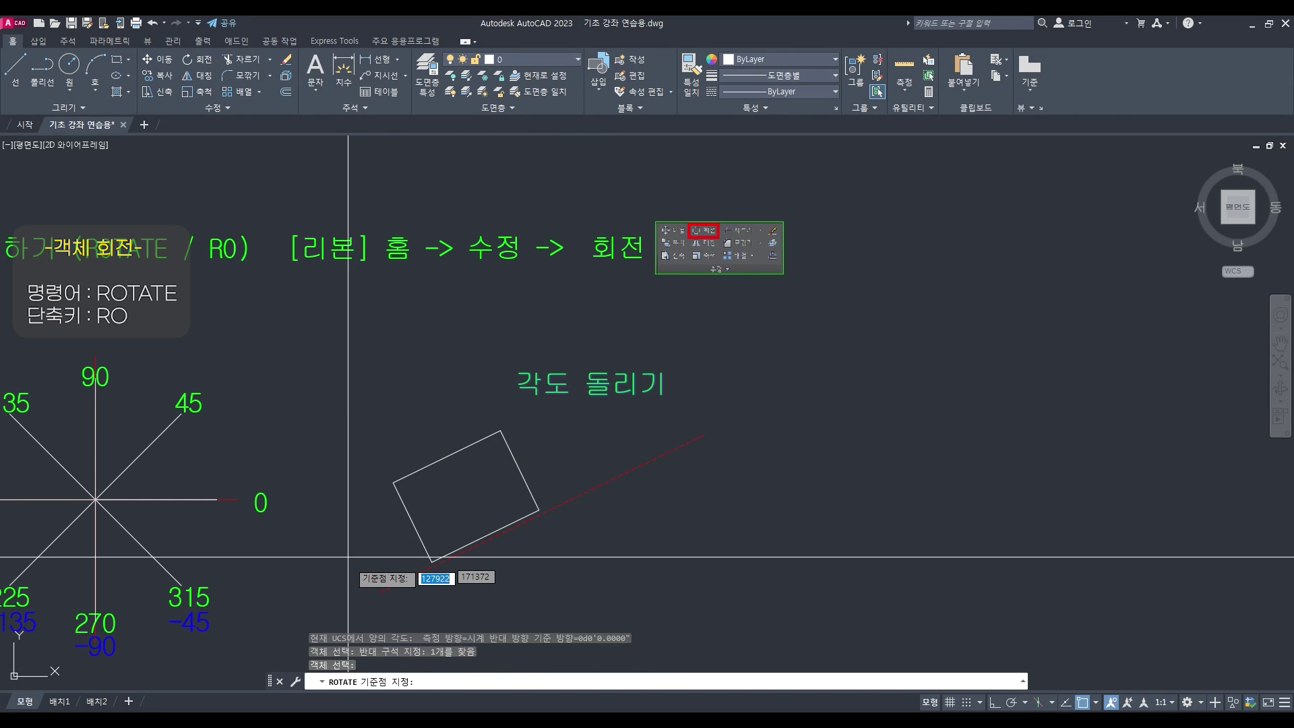
pyautogui.click(381, 592)
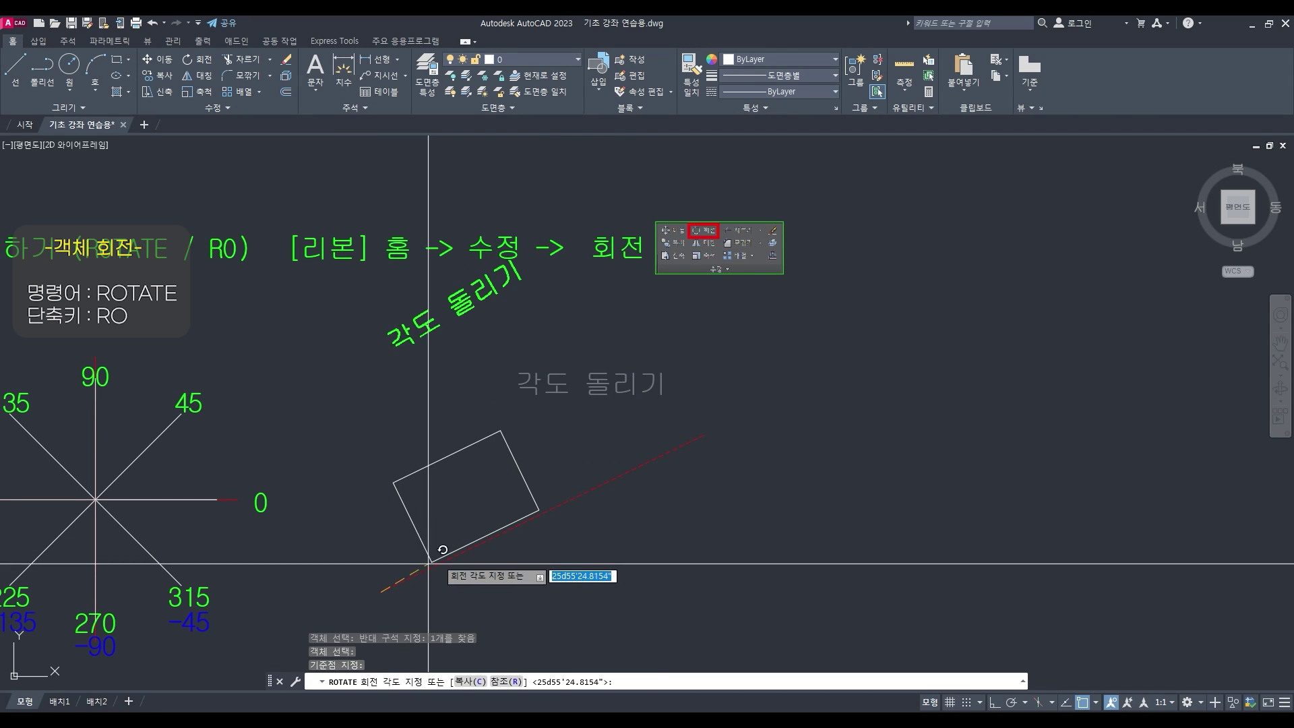
pyautogui.click(682, 437)
# Move the rotated text 각도 돌리기 onto the upper half of the red line, beside the rectangle
pyautogui.write('m')
pyautogui.press('Return')
pyautogui.click(563, 369)
pyautogui.click(457, 301)
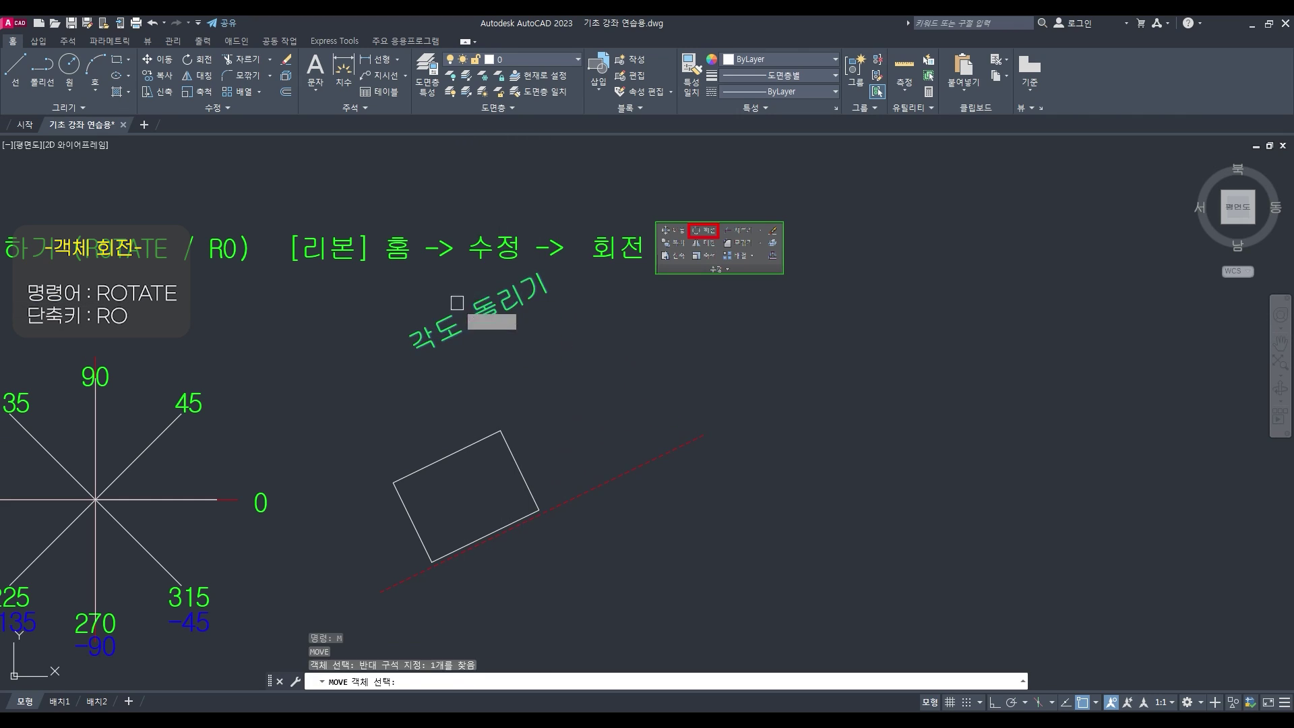
pyautogui.press('Return')
pyautogui.click(762, 306)
pyautogui.click(892, 452)
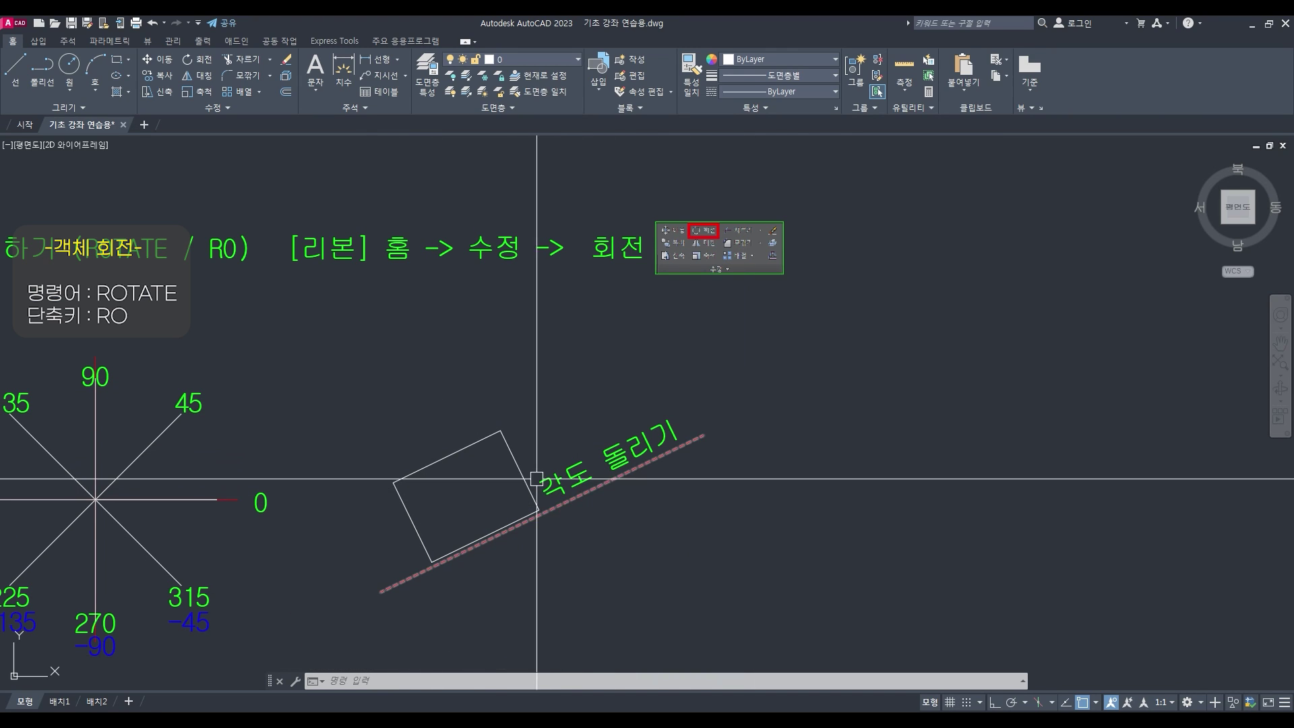
# Go to exercise 011 on offsetting and look at the description of the Offset command
pyautogui.scroll(-4, 539, 477)
pyautogui.moveTo(534, 471); pyautogui.dragTo(620, 462, button='middle')
pyautogui.scroll(2, 491, 497)
pyautogui.moveTo(263, 578); pyautogui.dragTo(253, 298, button='middle')
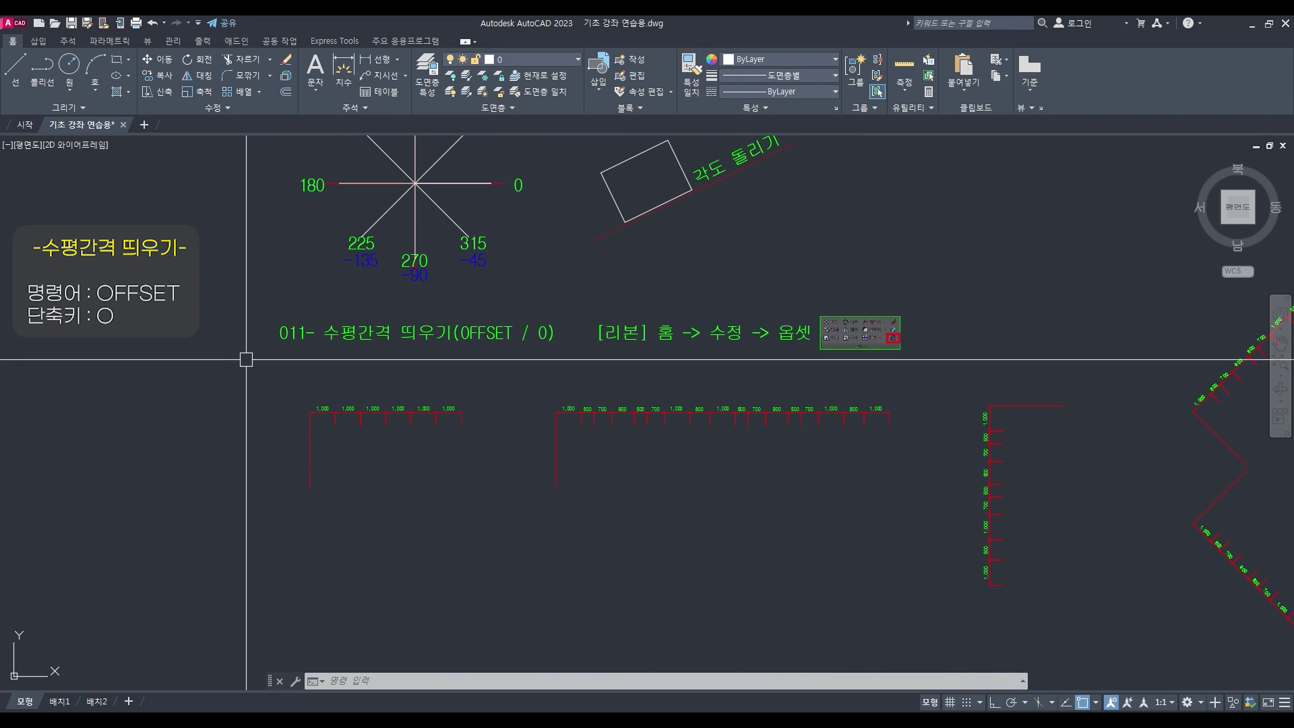
pyautogui.scroll(2, 475, 351)
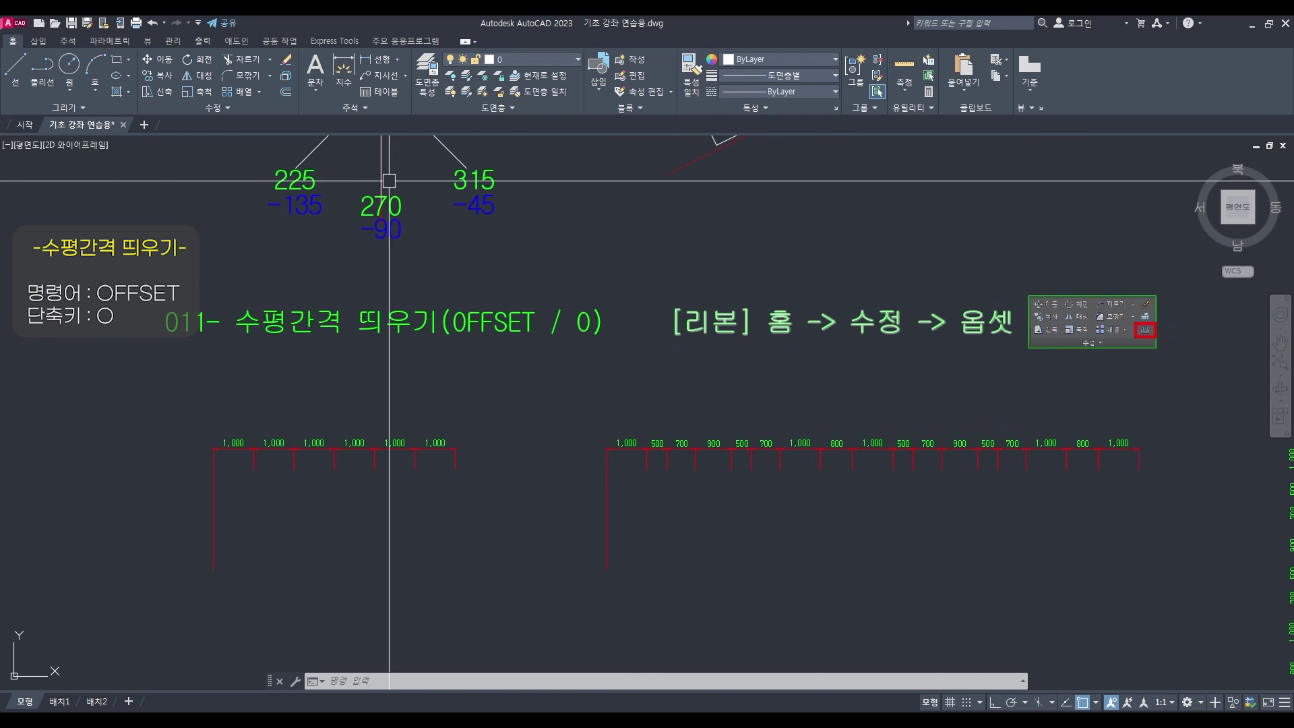
pyautogui.click(287, 97)
pyautogui.press('Escape')
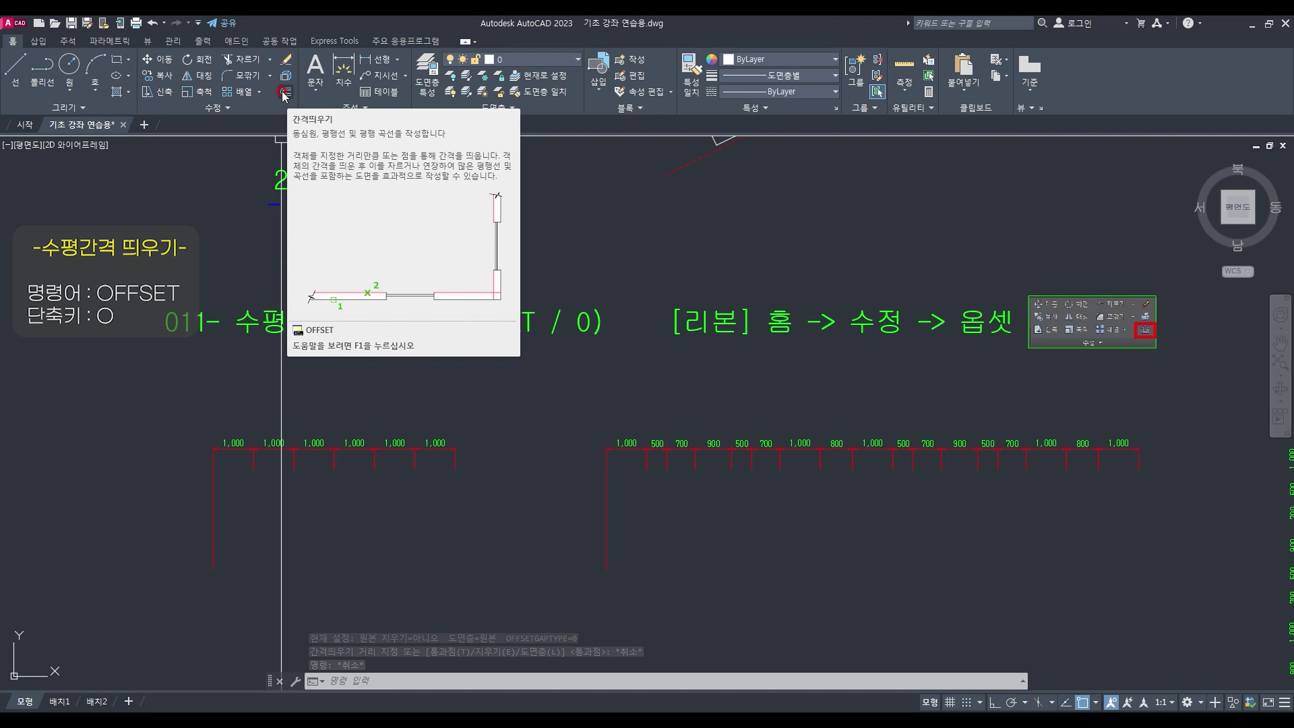
# Offset the first exercise's vertical red line by 1000 to the right three times, each time from the newest line
pyautogui.press('Escape')
pyautogui.press('Escape')
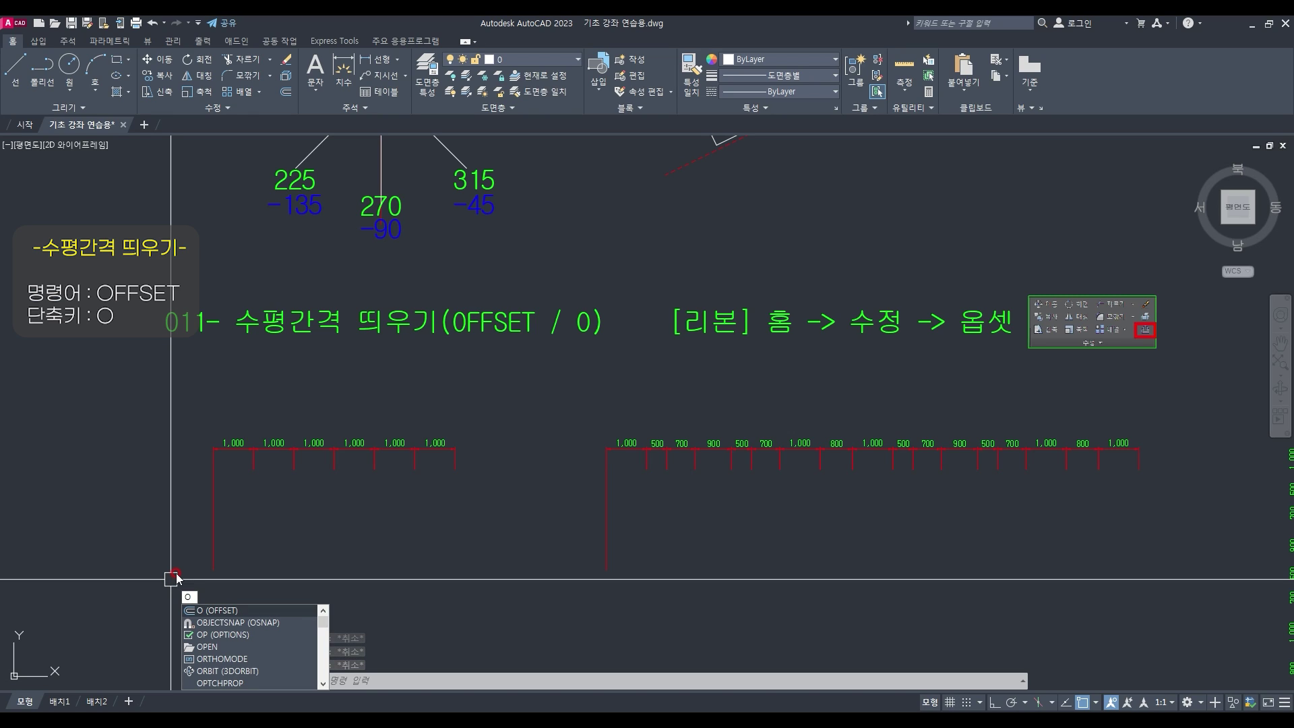
pyautogui.press('Return')
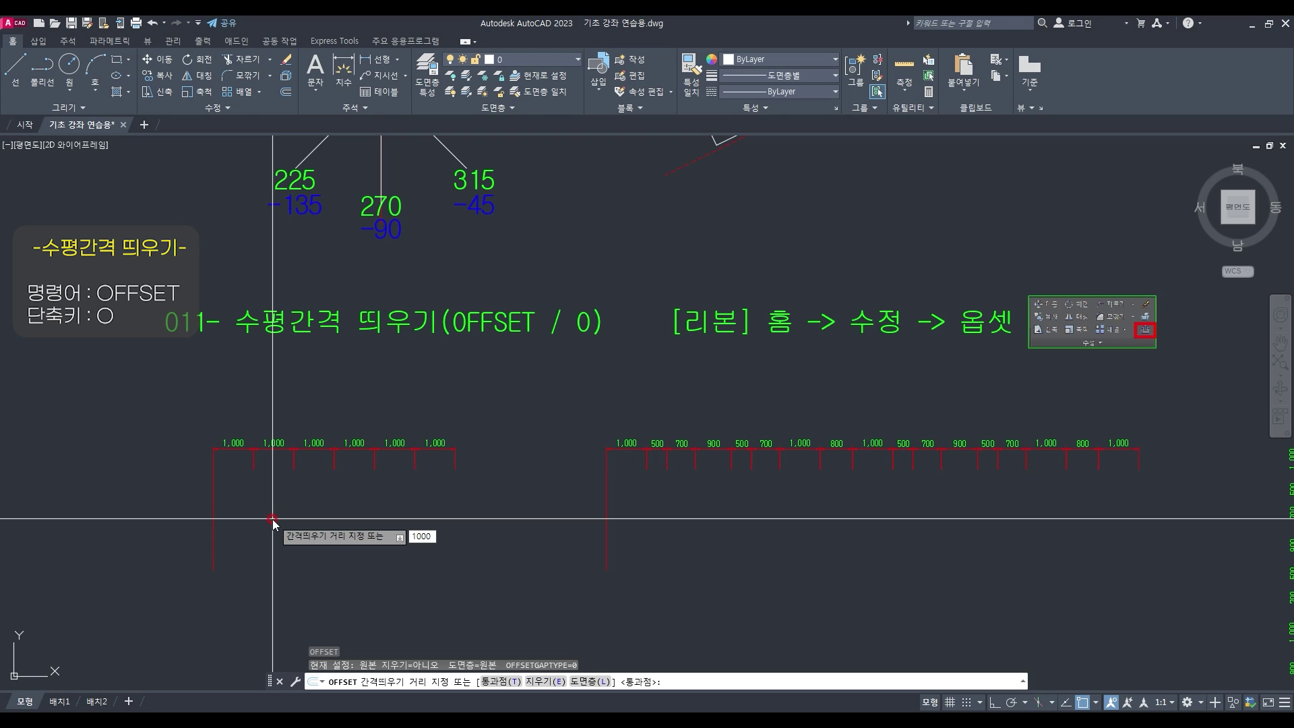
pyautogui.press('Return')
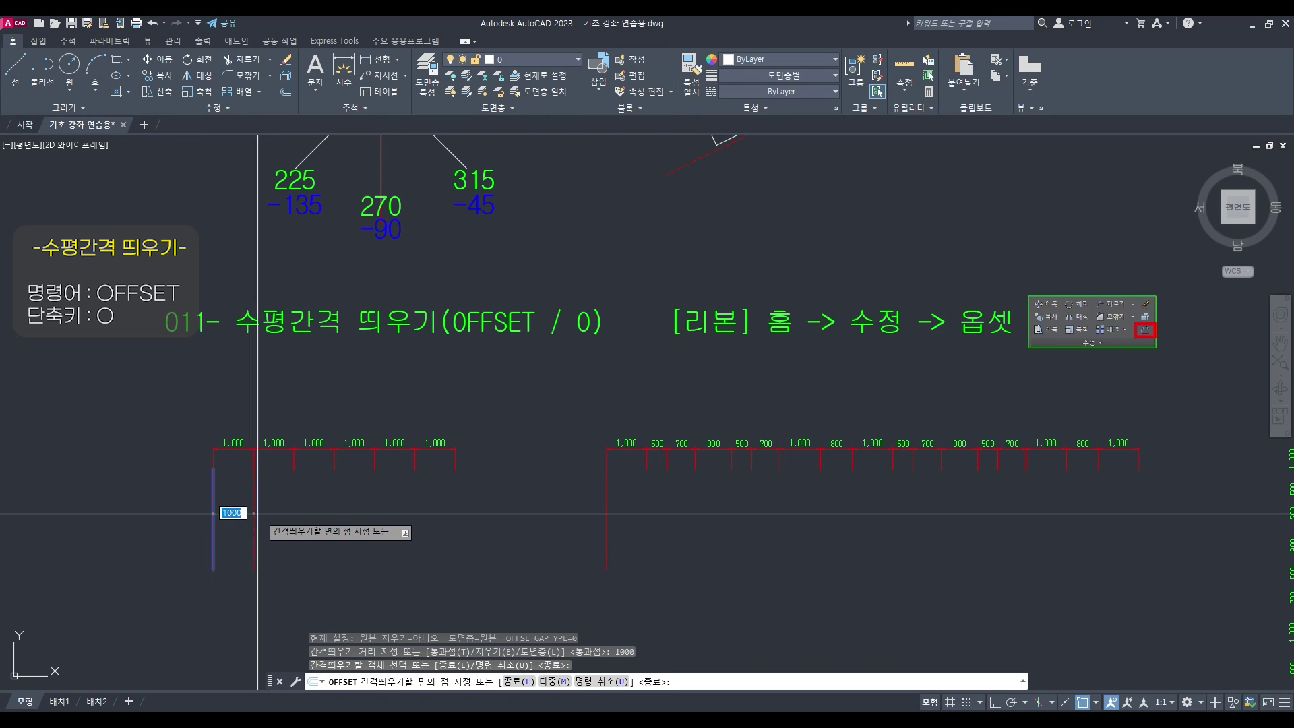
pyautogui.click(235, 515)
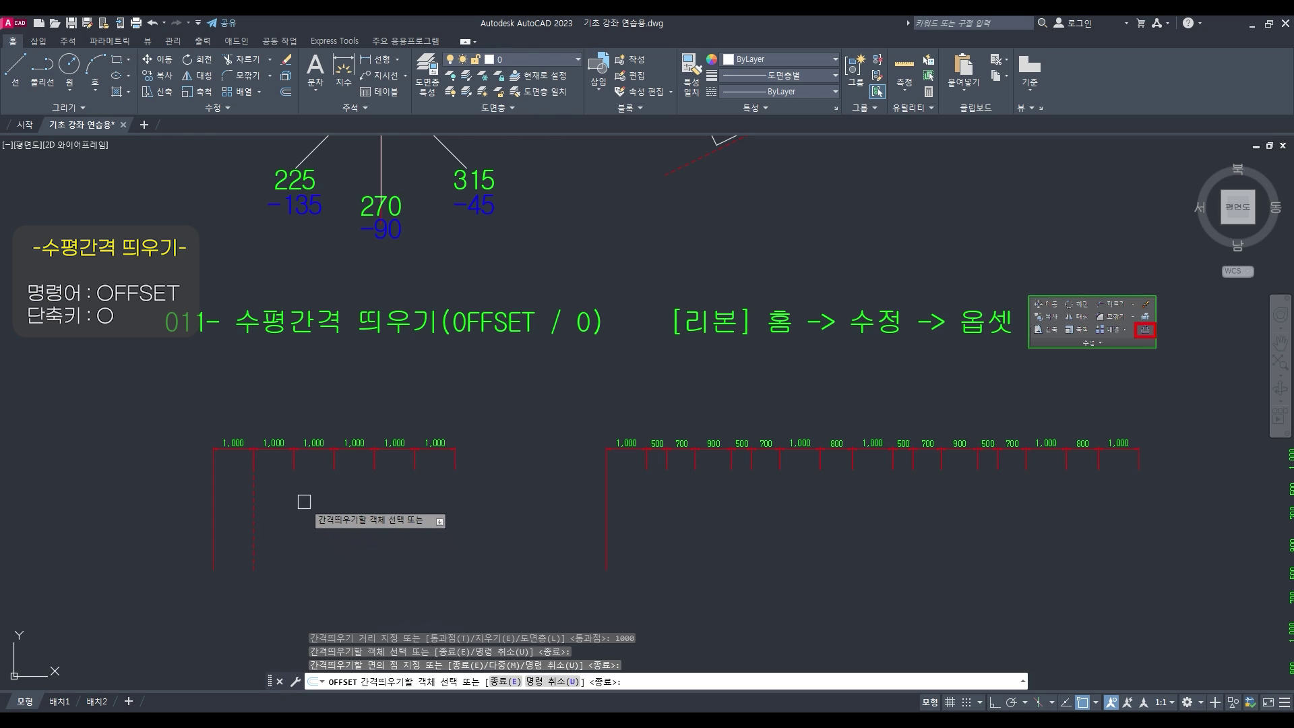
pyautogui.click(253, 501)
pyautogui.click(283, 501)
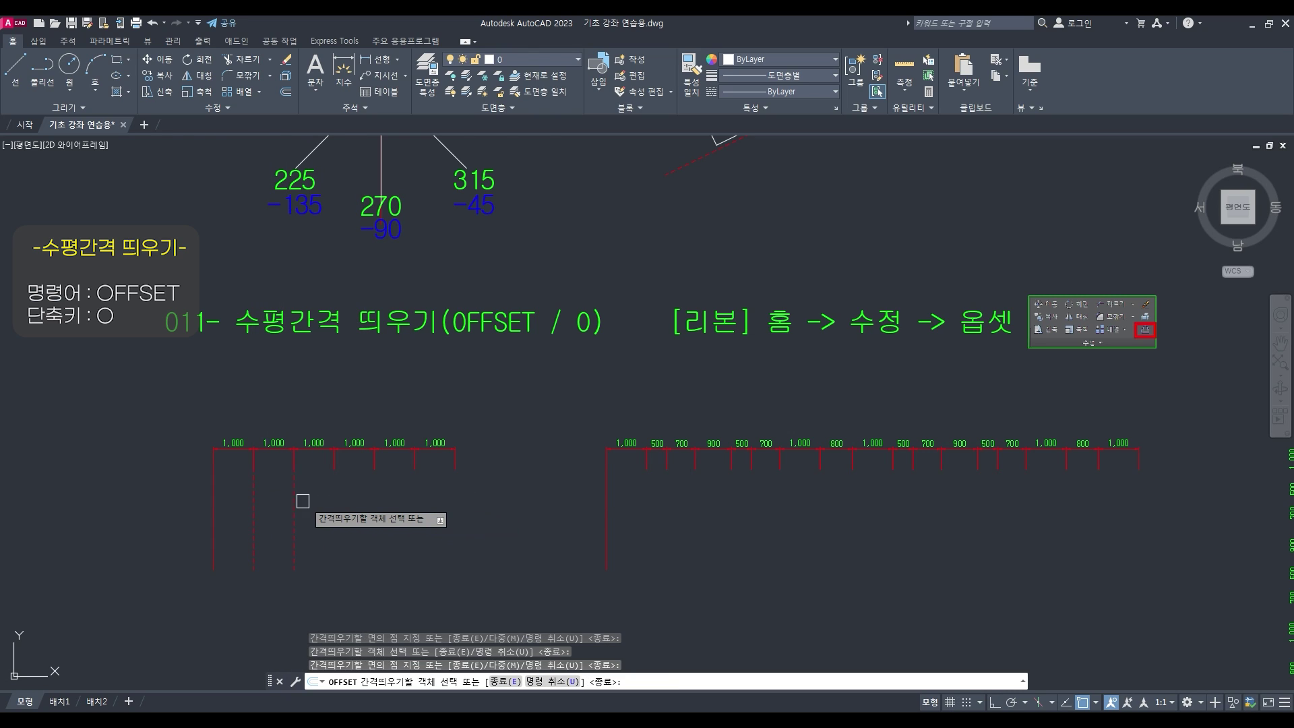
pyautogui.click(294, 497)
pyautogui.click(310, 506)
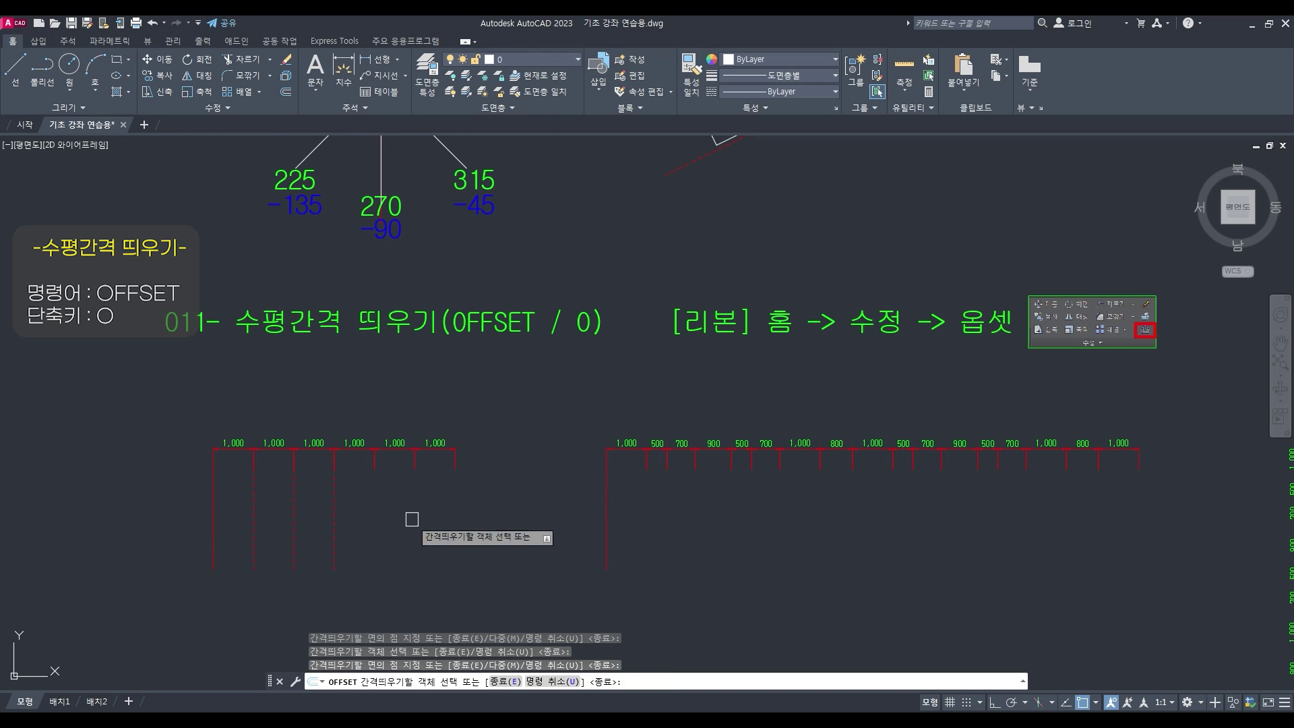
# Offset the original vertical line 1000 to its left side and add the remaining two 1000-spaced lines on the right
pyautogui.click(216, 512)
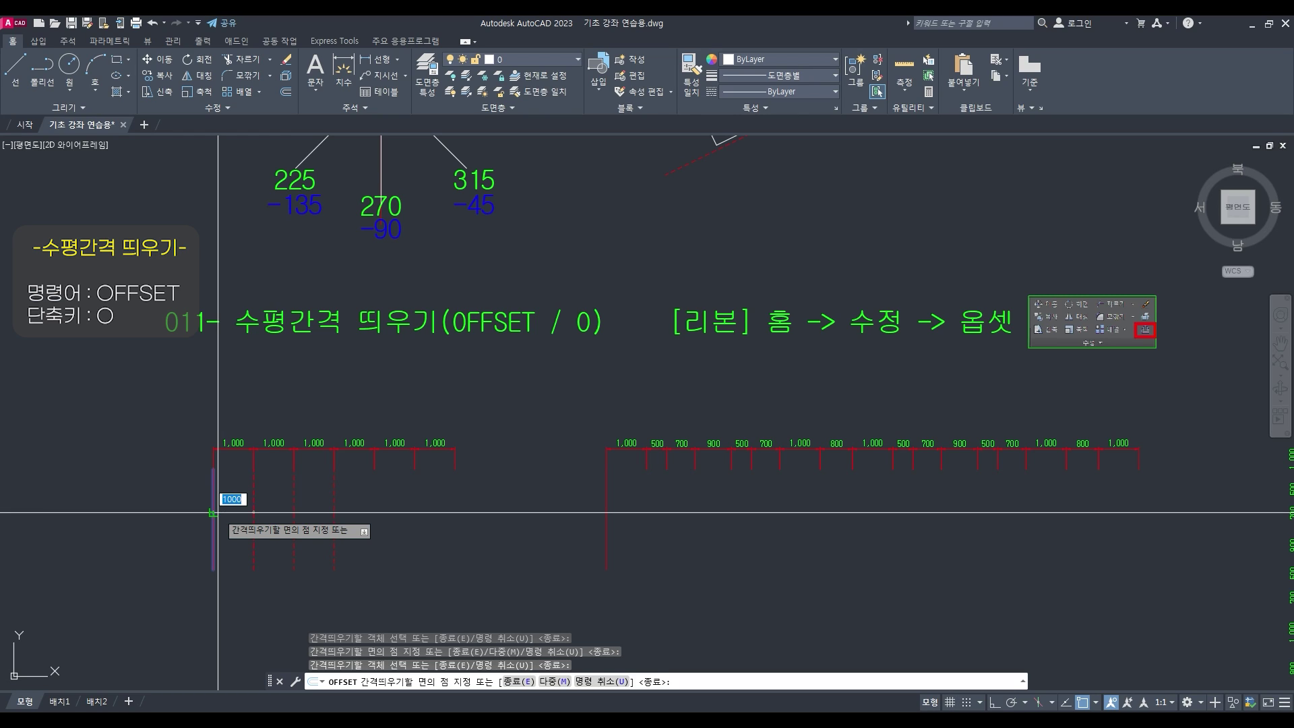
pyautogui.click(131, 518)
pyautogui.click(340, 510)
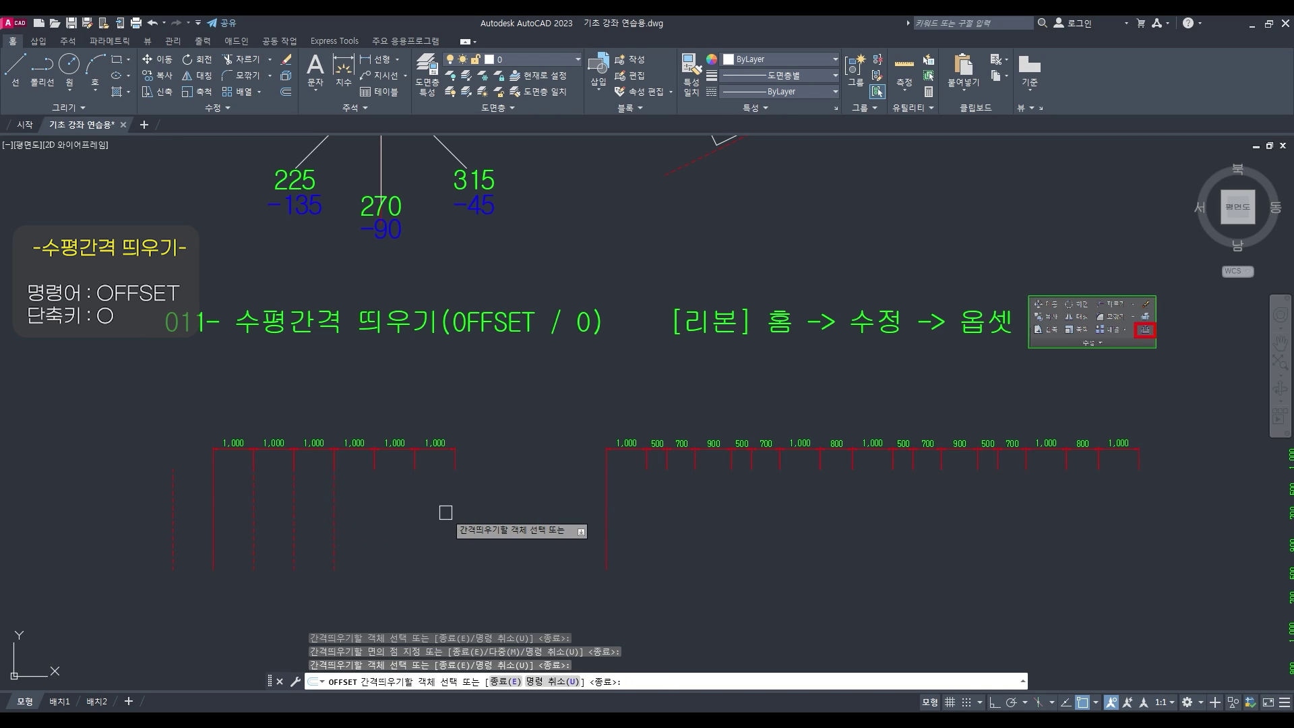
pyautogui.click(336, 511)
pyautogui.click(375, 510)
pyautogui.click(375, 509)
pyautogui.click(421, 513)
pyautogui.press('Escape')
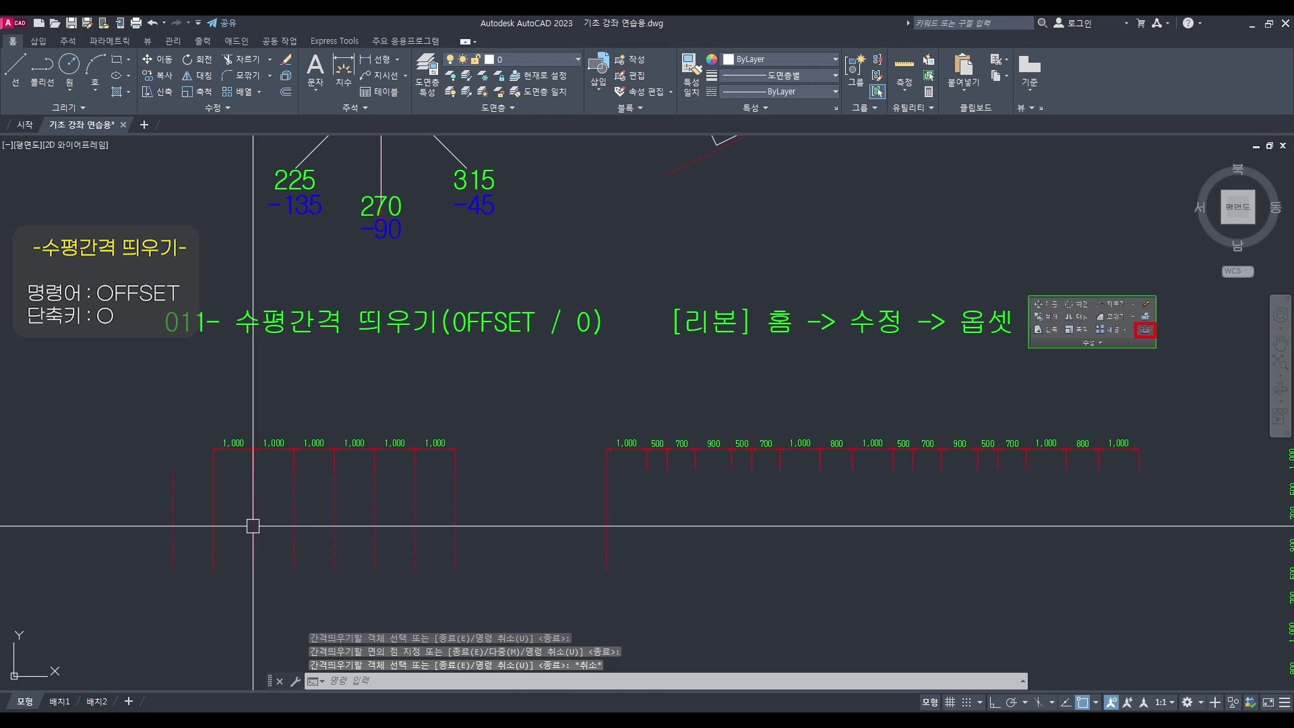
# Draw a slightly sloped practice line in the empty area left of the first exercise
pyautogui.moveTo(254, 519); pyautogui.dragTo(455, 498, button='middle')
pyautogui.write('l')
pyautogui.press('Return')
pyautogui.click(189, 398)
pyautogui.click(361, 405)
pyautogui.press('Escape')
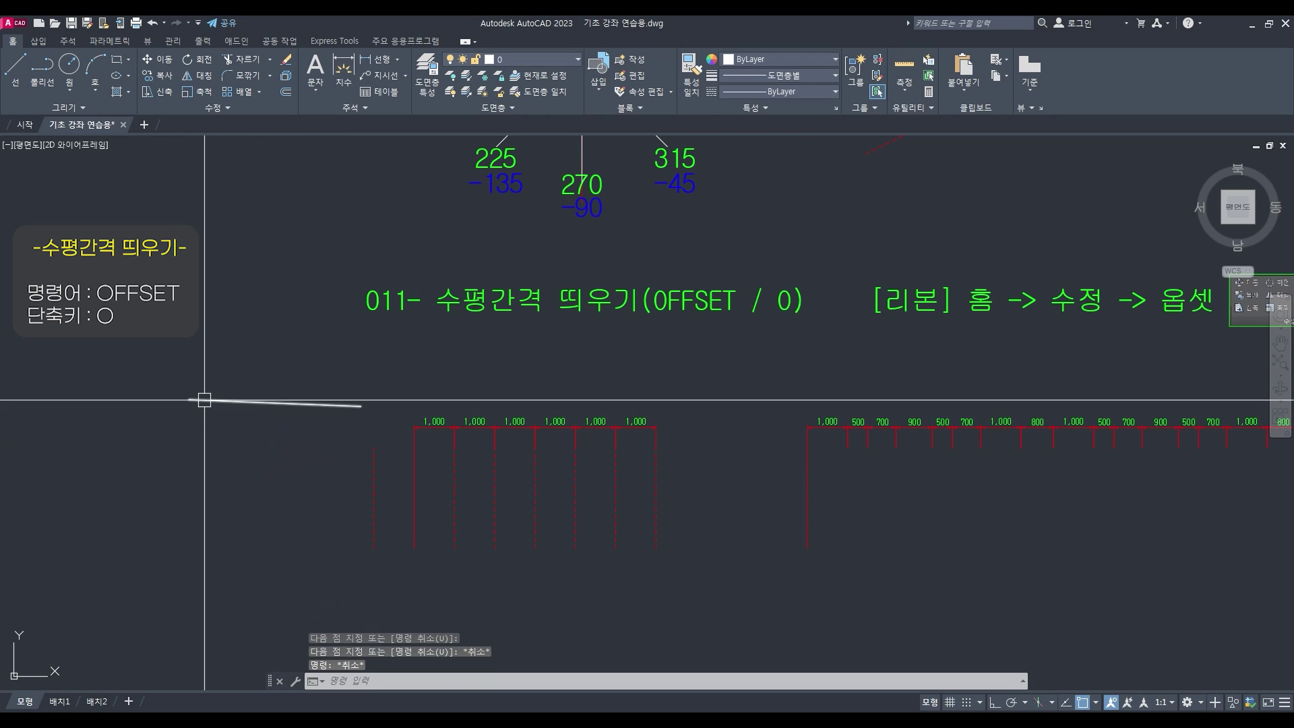
# Stretch the right end of the practice line downward to make its slope steeper
pyautogui.write('s')
pyautogui.press('Return')
pyautogui.click(375, 422)
pyautogui.click(303, 336)
pyautogui.press('Return')
pyautogui.click(301, 331)
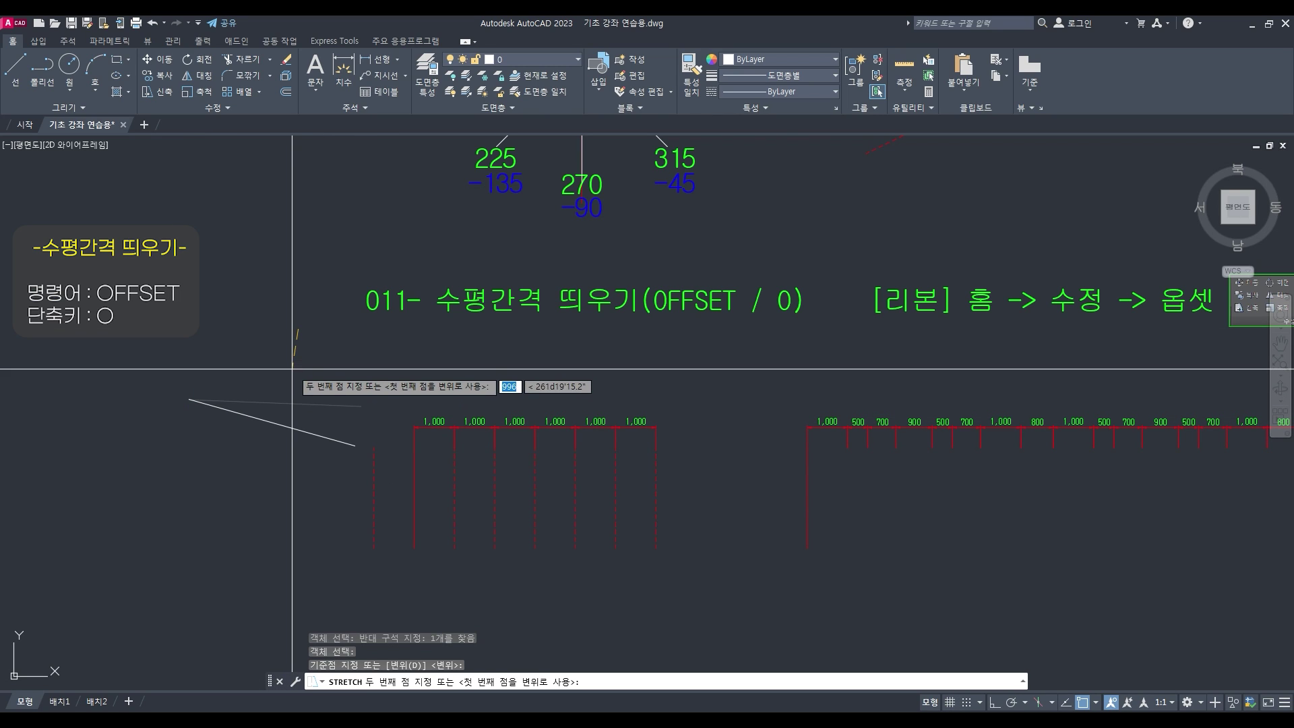
pyautogui.click(295, 371)
pyautogui.press('Escape')
pyautogui.press('Escape')
# Offset the sloped practice line downward by 1000 twice, the second time from the new copy
pyautogui.write('o')
pyautogui.press('Return')
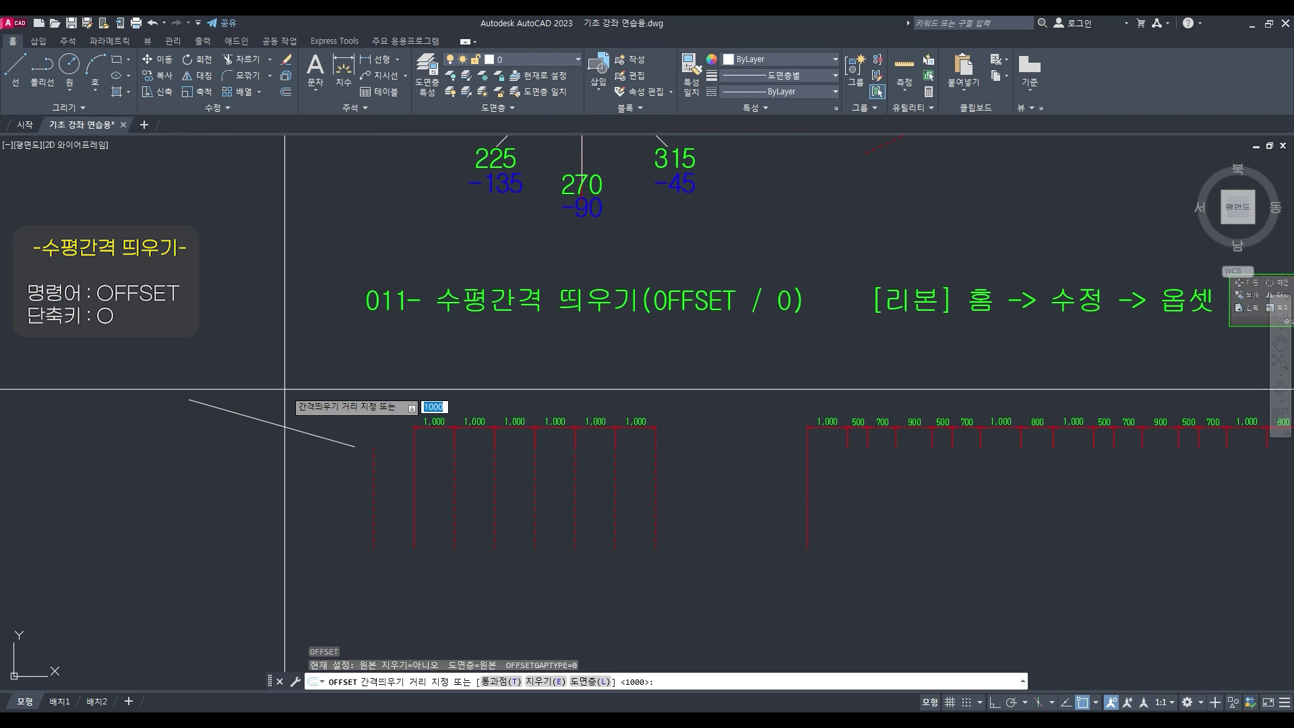
pyautogui.press('Return')
pyautogui.click(290, 428)
pyautogui.click(271, 505)
pyautogui.click(270, 464)
pyautogui.click(272, 533)
pyautogui.press('Escape')
pyautogui.write('co')
pyautogui.press('Return')
pyautogui.press('Escape')
pyautogui.press('Escape')
# Draw a practice rectangle just above the three sloped lines
pyautogui.write('rec')
pyautogui.press('Return')
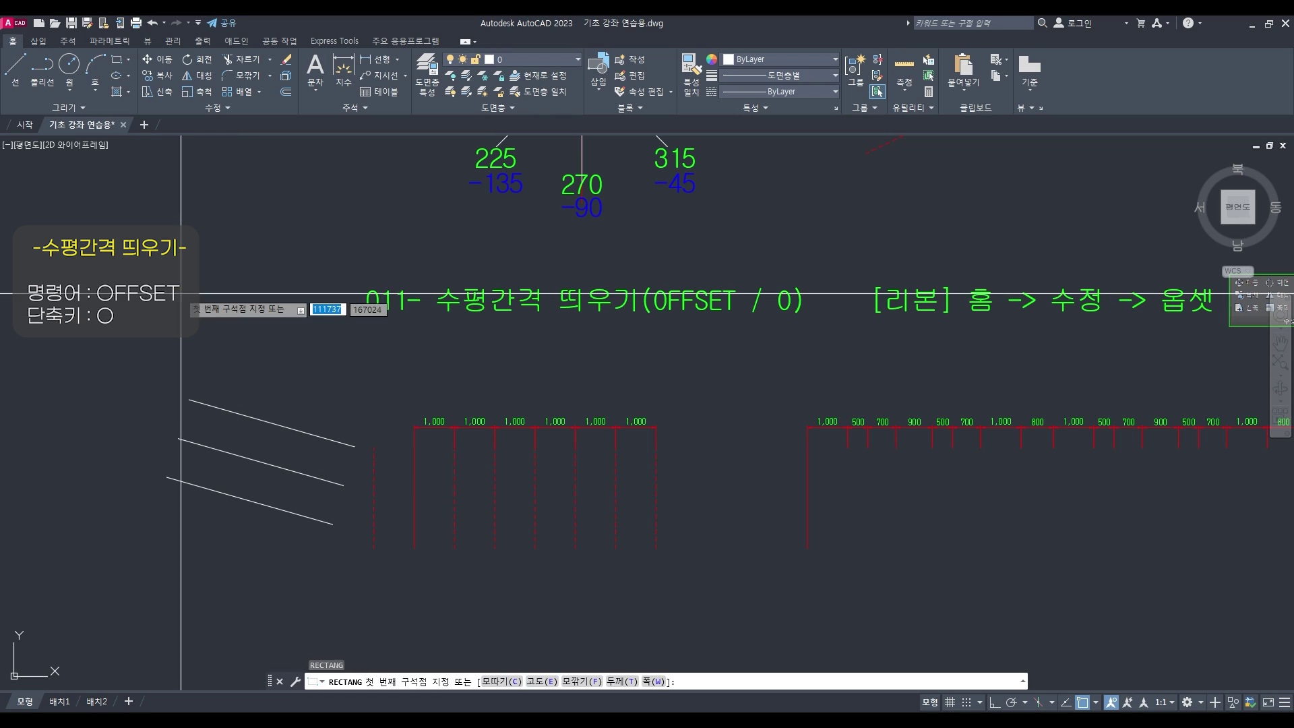
pyautogui.click(188, 290)
pyautogui.click(308, 374)
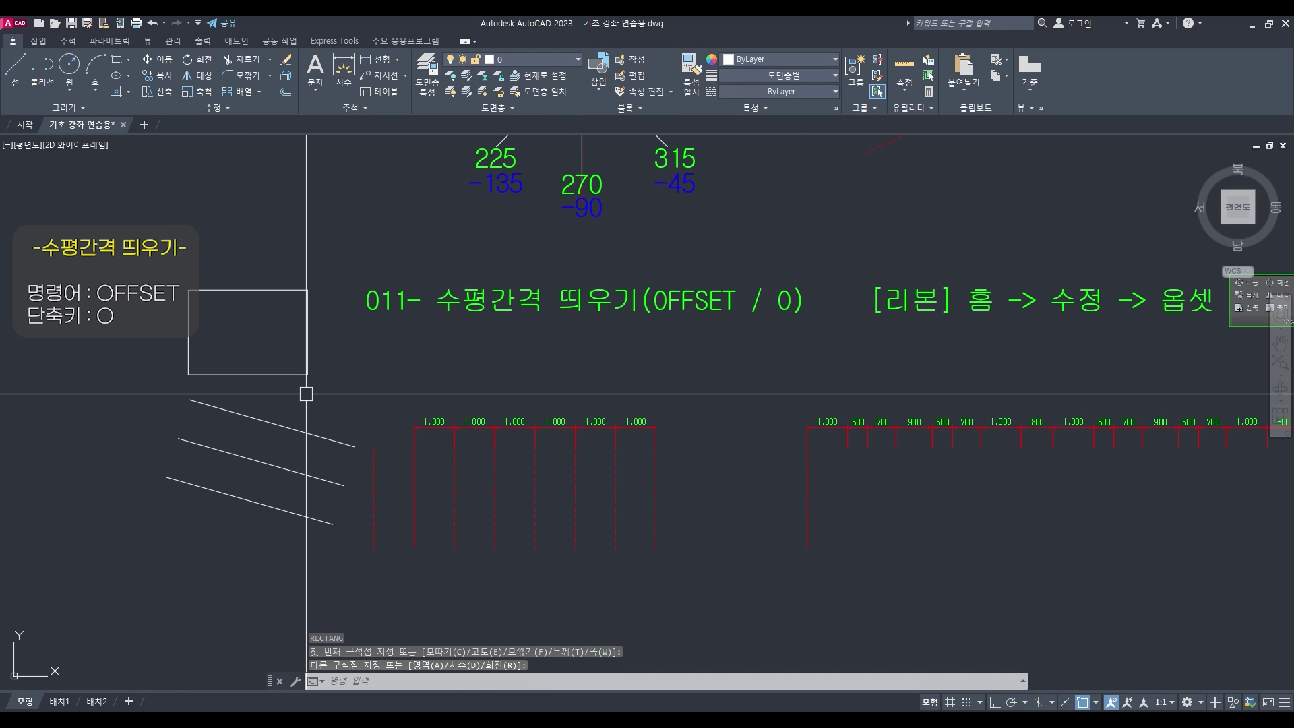
# Offset the practice rectangle by 500 both inward and outward
pyautogui.write('o')
pyautogui.press('Return')
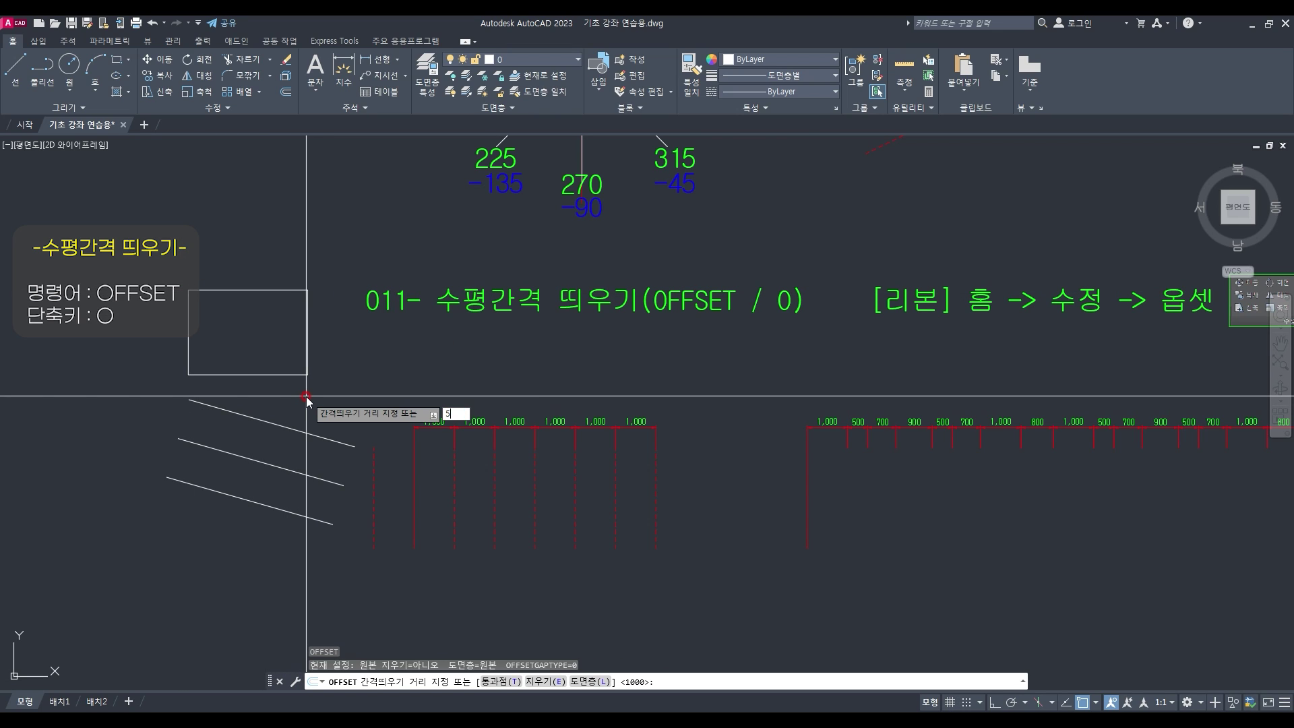
pyautogui.write('500')
pyautogui.press('Return')
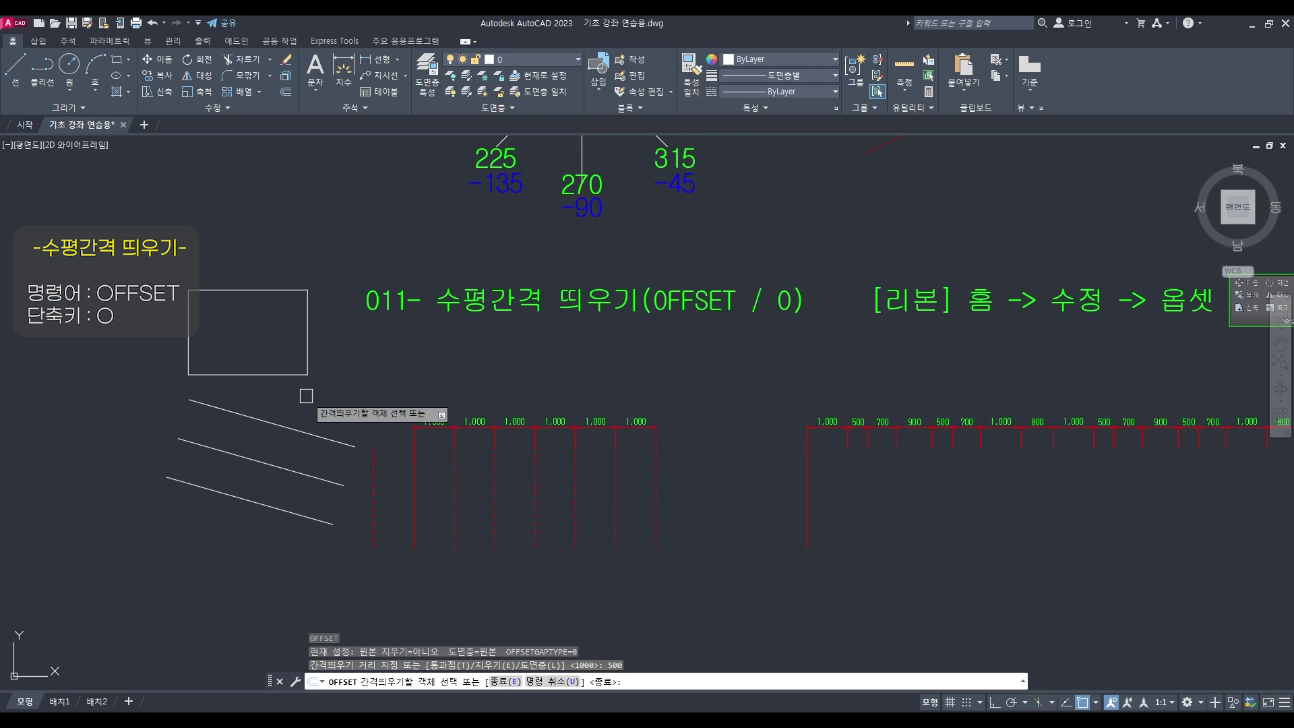
pyautogui.click(271, 372)
pyautogui.click(252, 342)
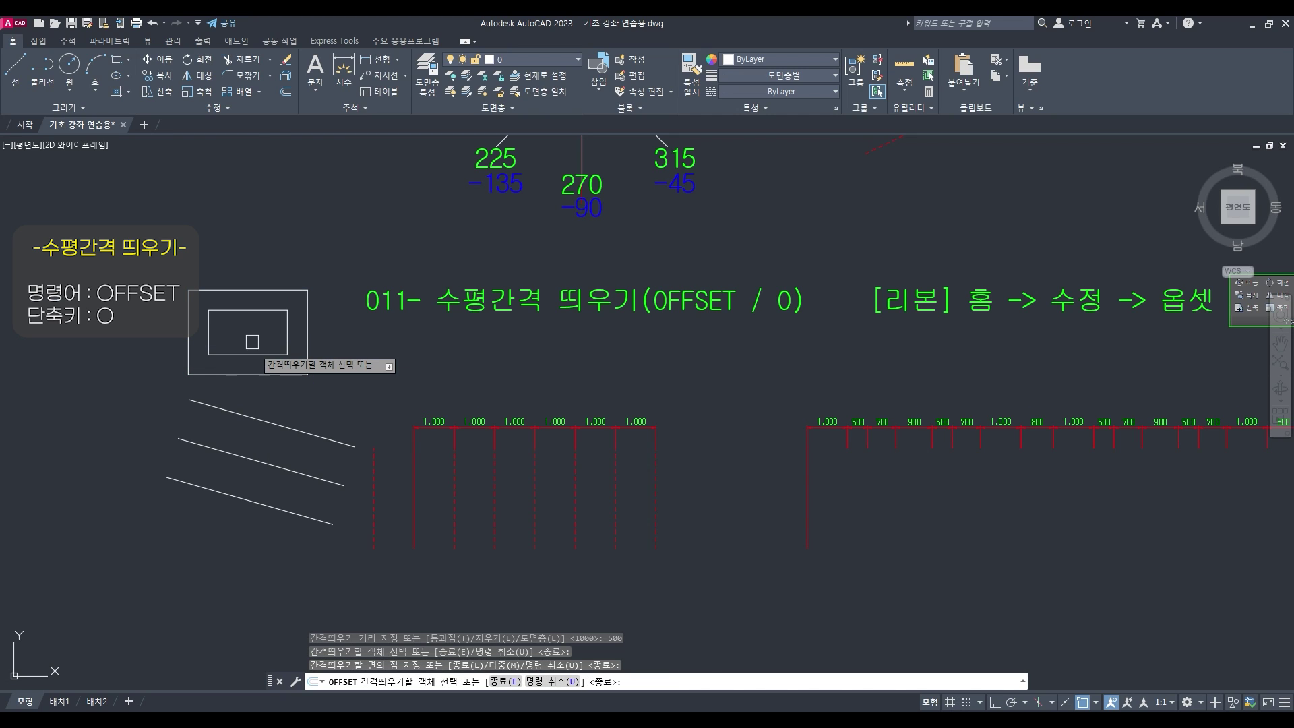
pyautogui.click(270, 372)
pyautogui.click(316, 433)
pyautogui.press('Escape')
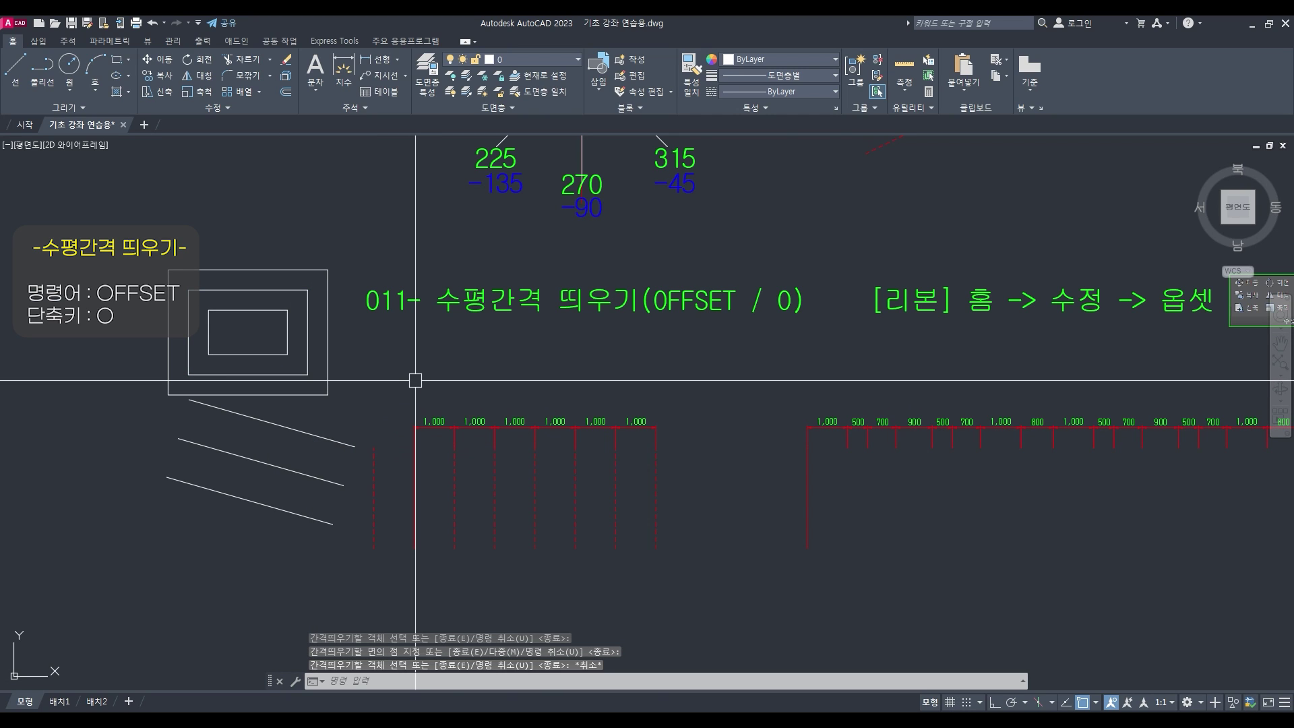
# Draw a practice circle to the right of the nested rectangles, above the first exercise
pyautogui.write('c')
pyautogui.press('Return')
pyautogui.click(425, 362)
pyautogui.click(384, 397)
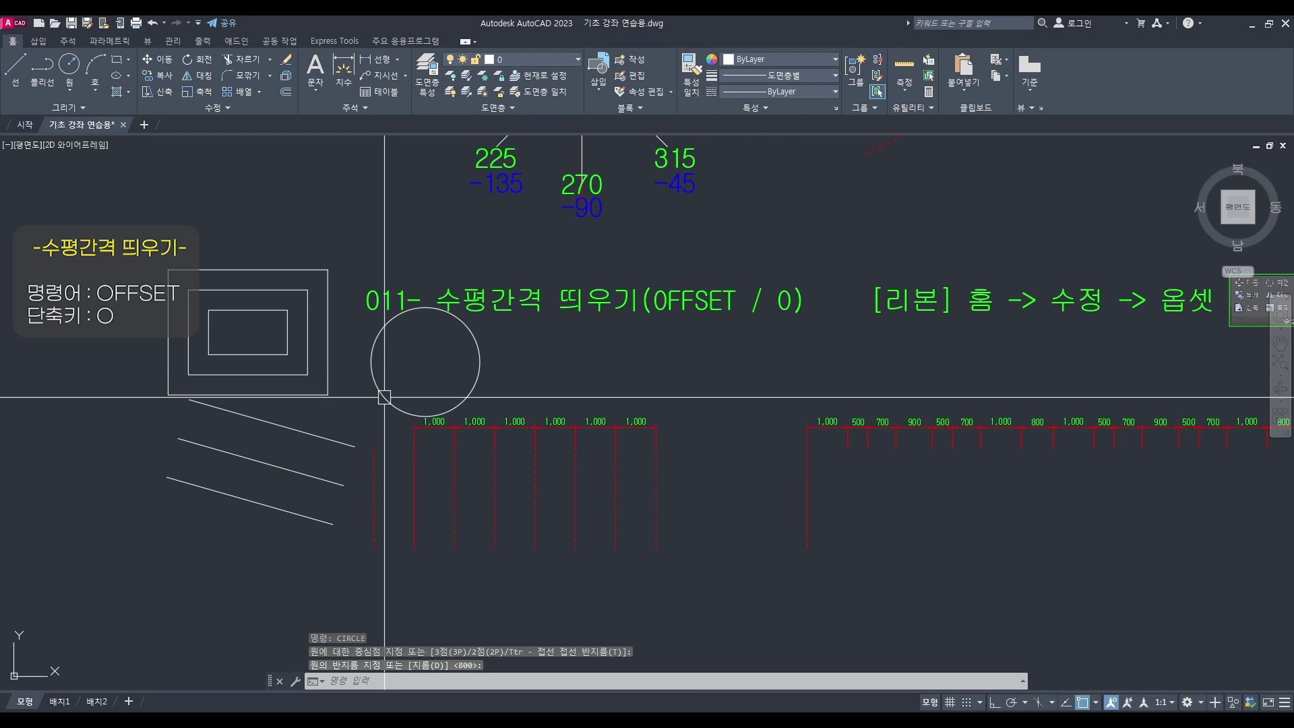
# Offset the practice circle by 500 both inward and outward
pyautogui.write('o')
pyautogui.press('Return')
pyautogui.press('Return')
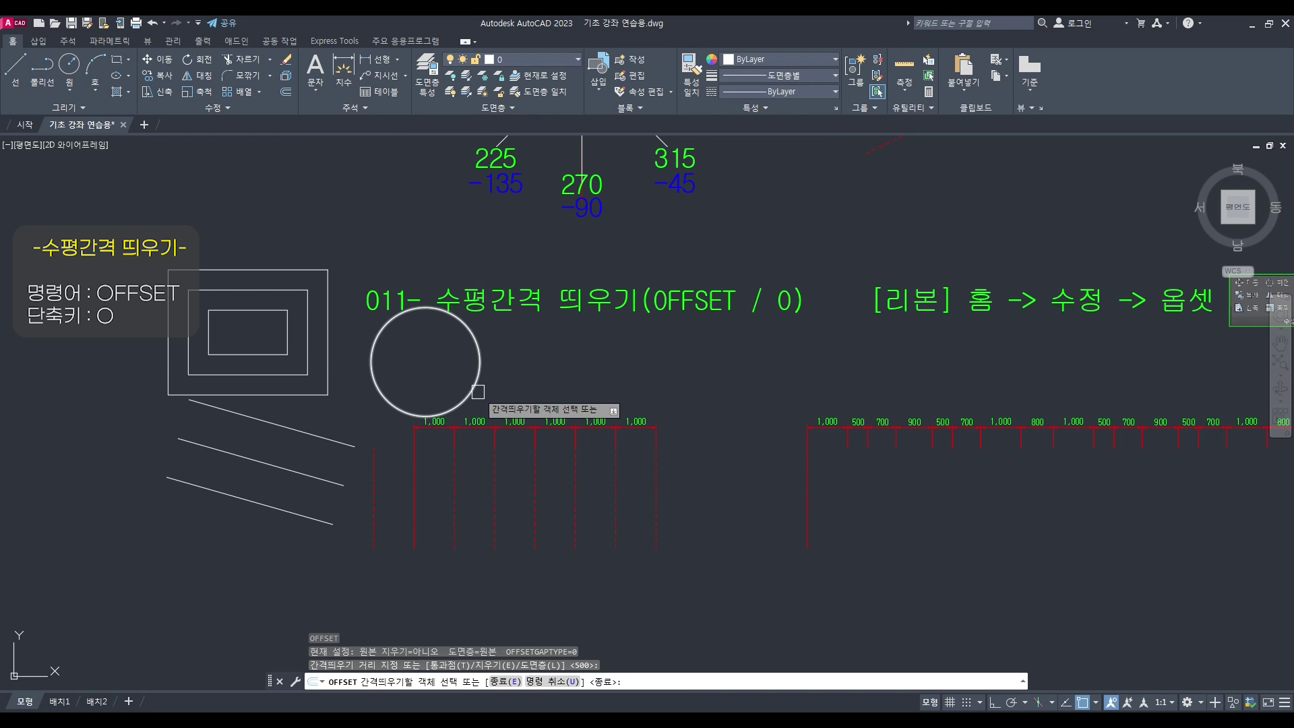
pyautogui.click(473, 388)
pyautogui.click(442, 375)
pyautogui.click(480, 364)
pyautogui.click(593, 368)
pyautogui.press('Escape')
# Erase all the practice circles, rectangles and sloped lines
pyautogui.write('e')
pyautogui.click(557, 358)
pyautogui.click(248, 350)
pyautogui.press('space')
pyautogui.write('e')
pyautogui.click(263, 526)
pyautogui.click(215, 371)
pyautogui.press('space')
pyautogui.moveTo(895, 405); pyautogui.dragTo(344, 422, button='middle')
pyautogui.moveTo(346, 494); pyautogui.dragTo(600, 460, button='middle')
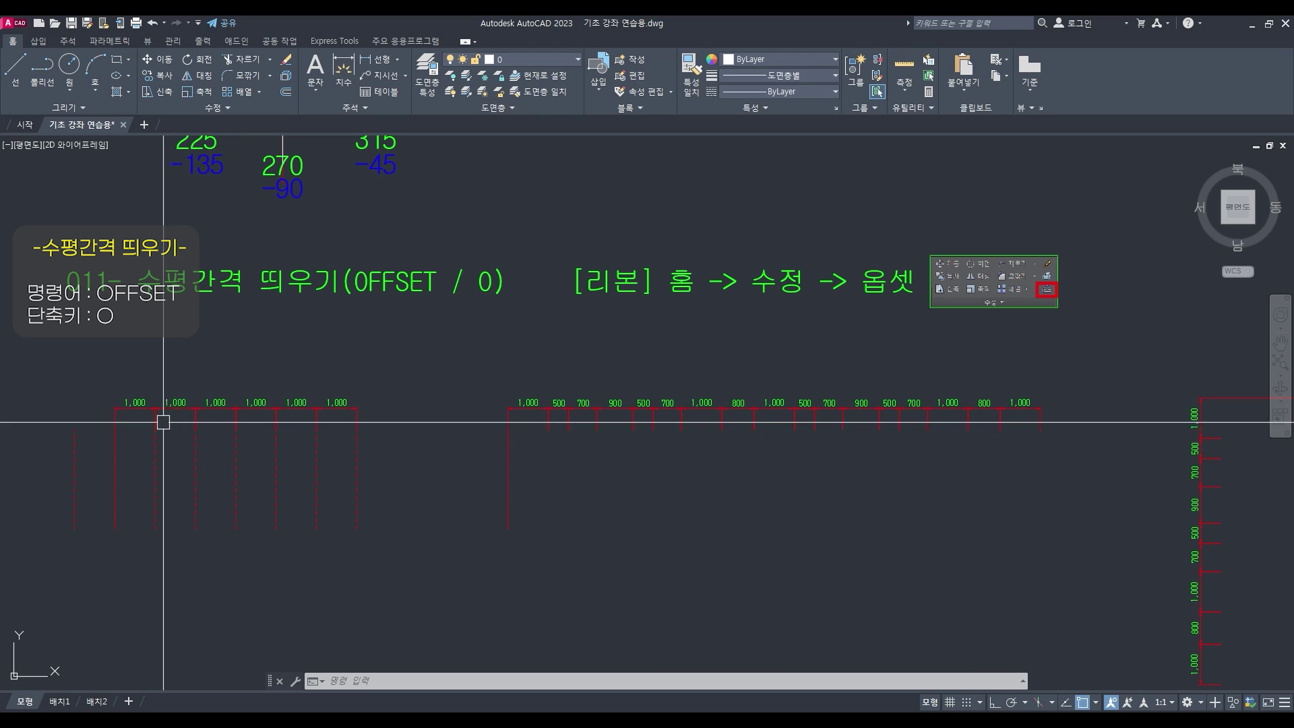
pyautogui.click(196, 458)
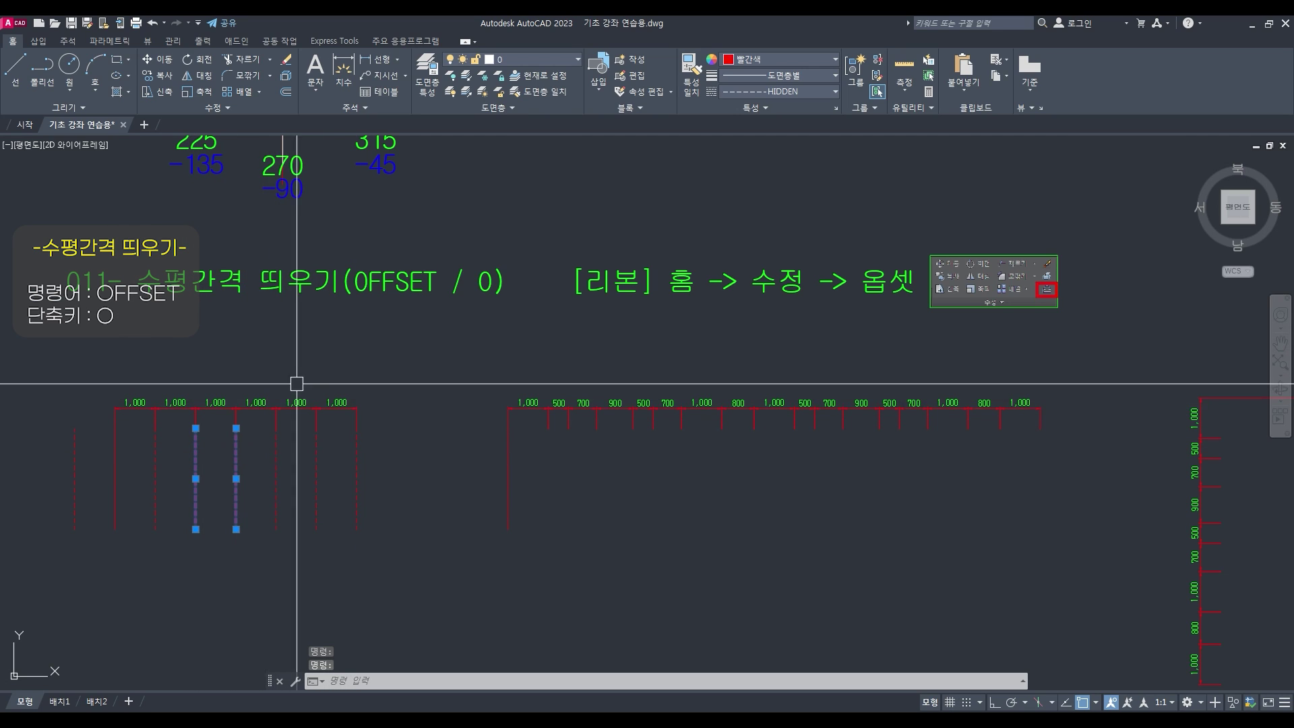
# Clear the selection and offset the vertical line of the mixed-spacing horizontal exercise 1000 to the right
pyautogui.moveTo(993, 427)
pyautogui.mouseDown(button='middle')
pyautogui.moveTo(812, 433)
pyautogui.moveTo(748, 416)
pyautogui.mouseUp(button='middle')
pyautogui.press('Escape')
pyautogui.press('Escape')
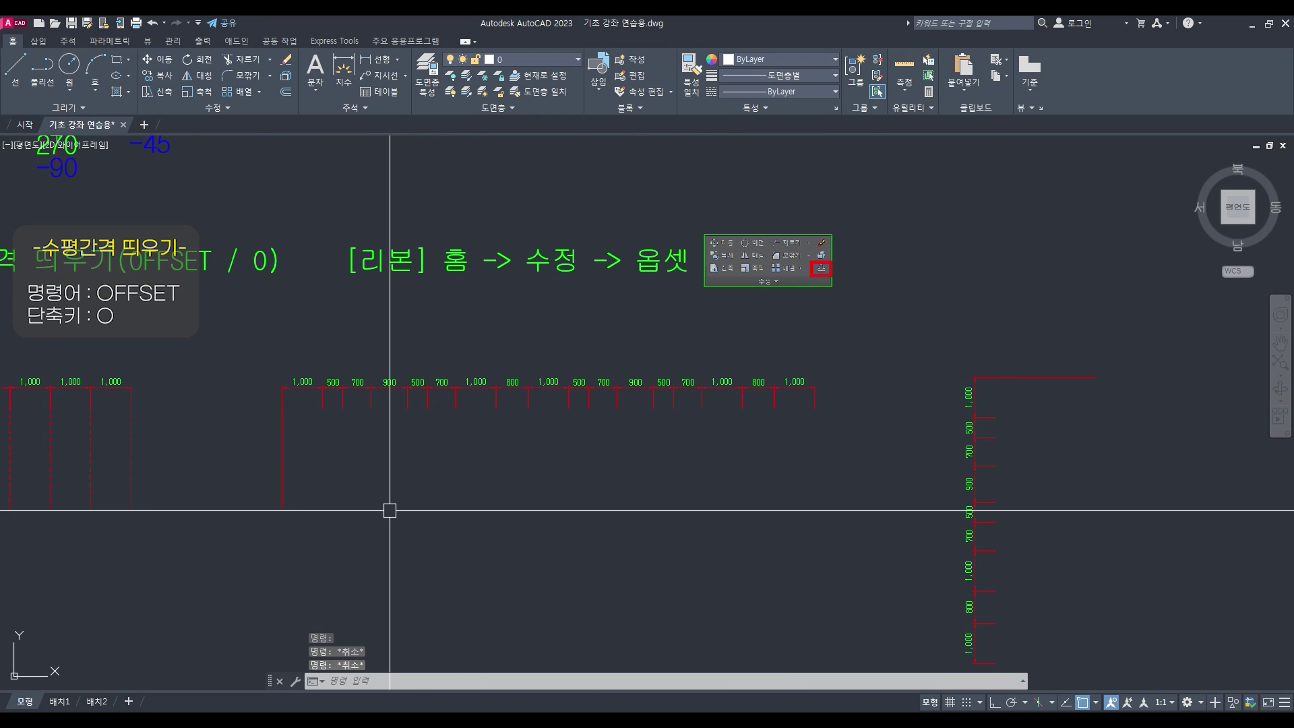
pyautogui.write('o')
pyautogui.press('space')
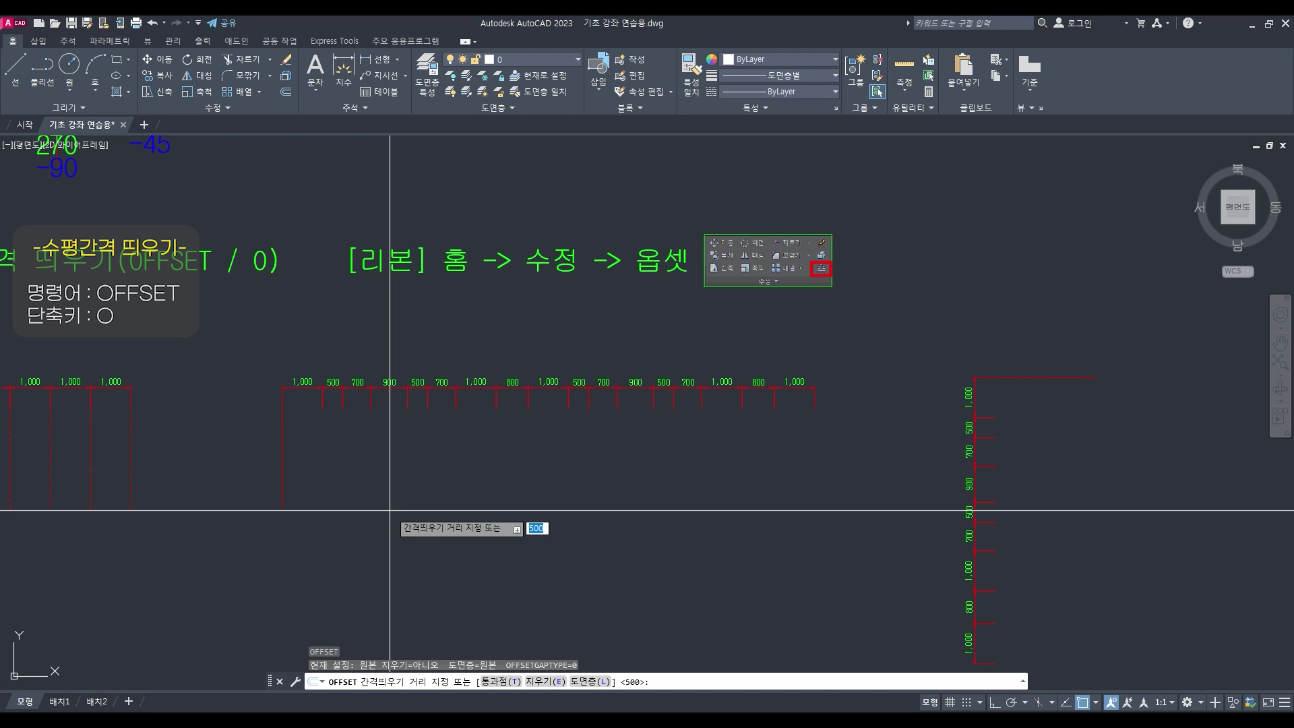
pyautogui.write('1000')
pyautogui.press('Return')
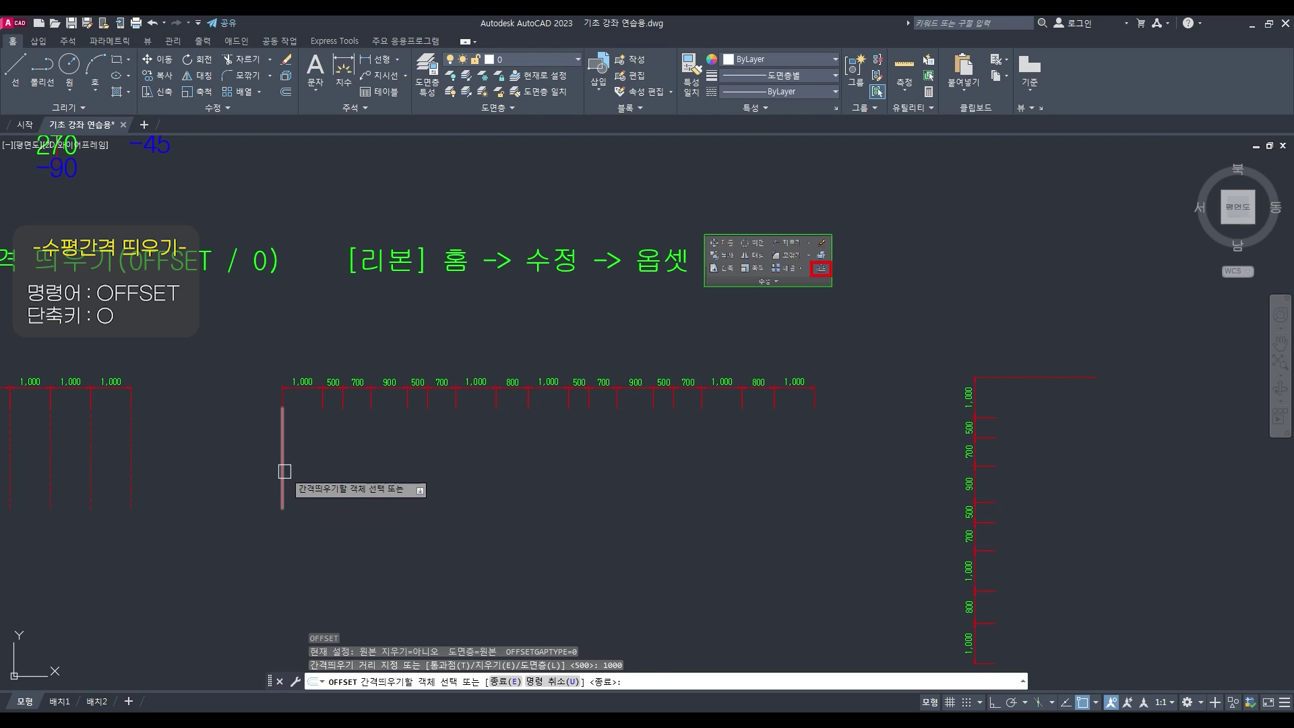
pyautogui.click(281, 471)
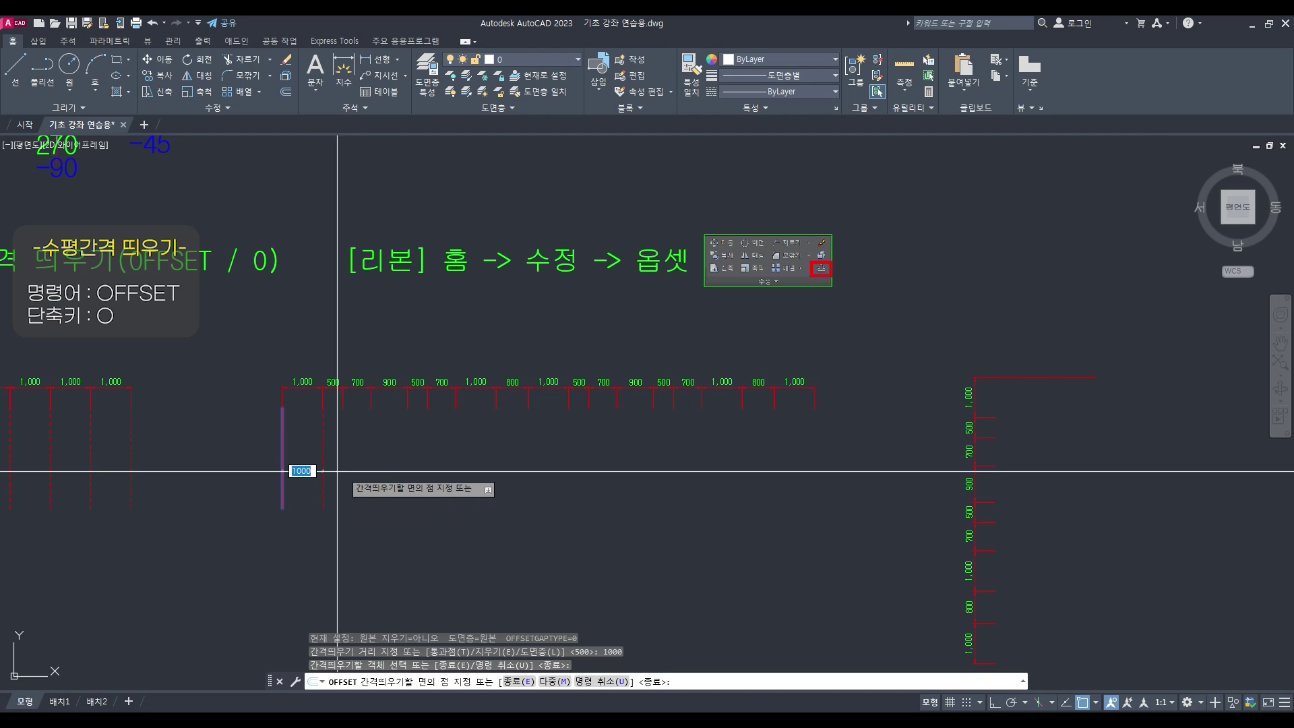
pyautogui.click(472, 474)
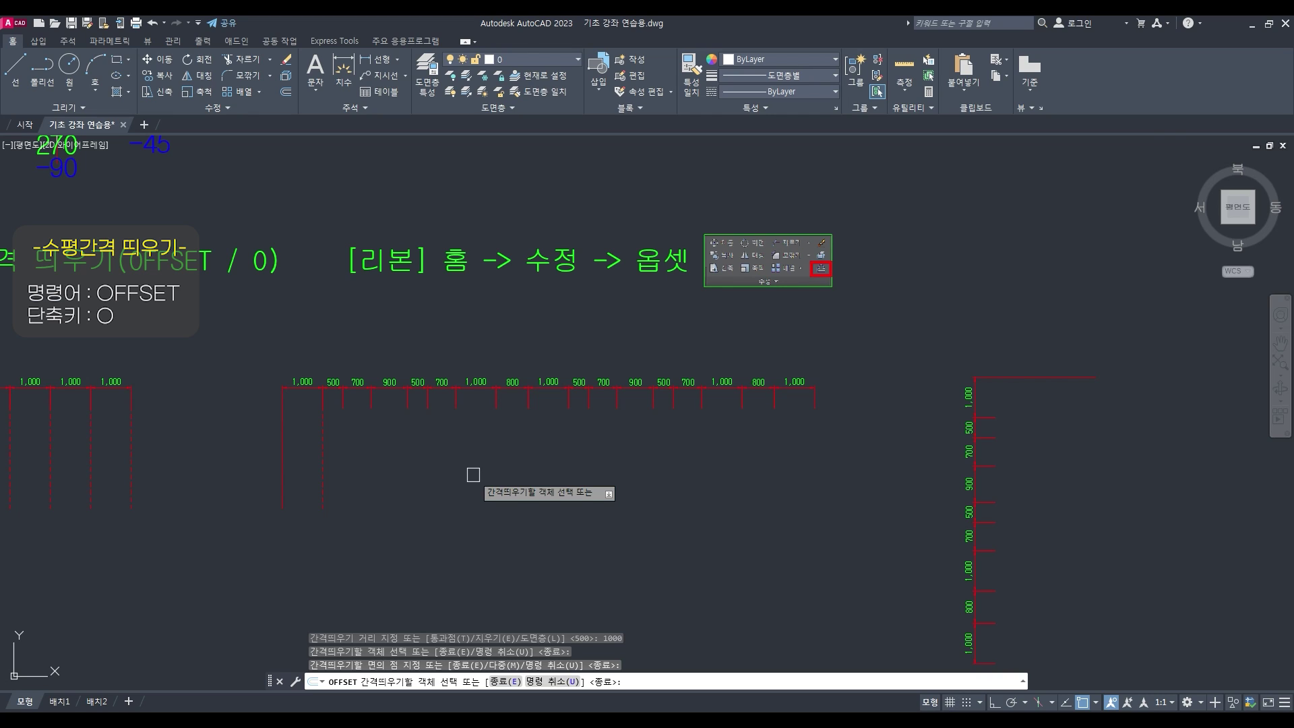
# Try to offset the new line 500 to the right by entering the distance without restarting the Offset command
pyautogui.write('500')
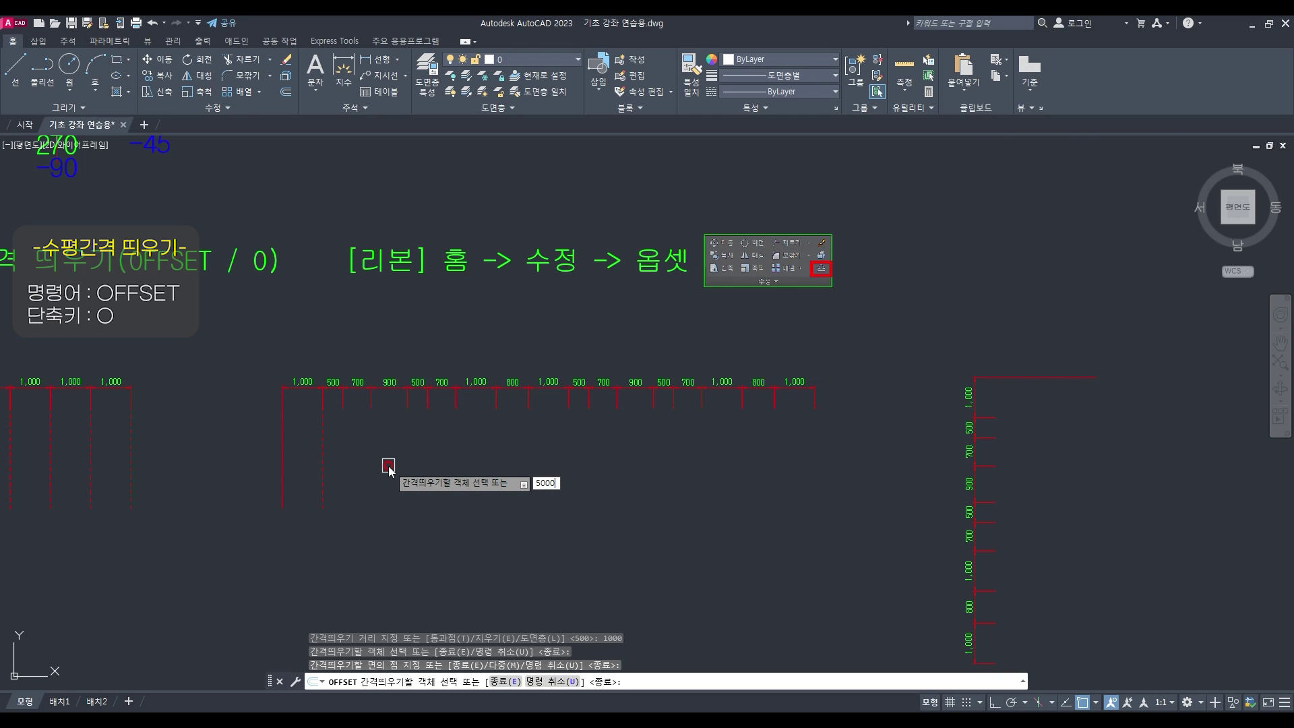
pyautogui.press('Return')
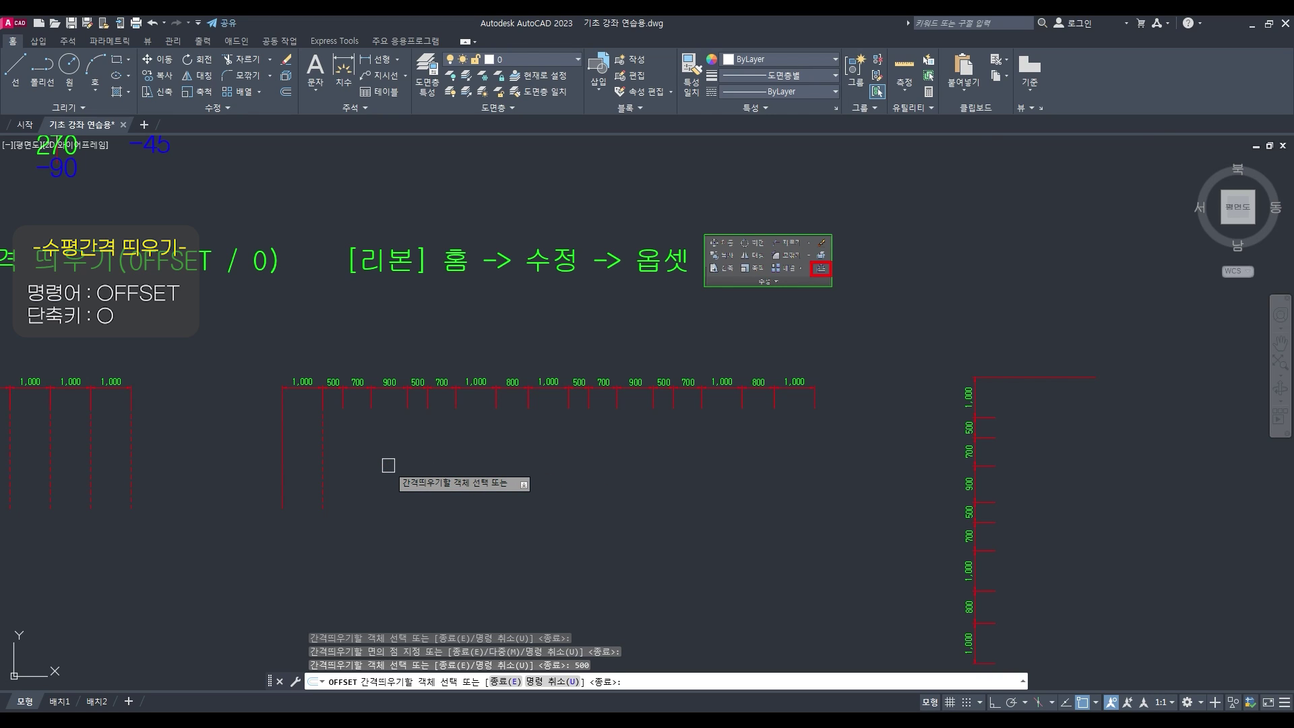
pyautogui.click(323, 449)
pyautogui.click(498, 447)
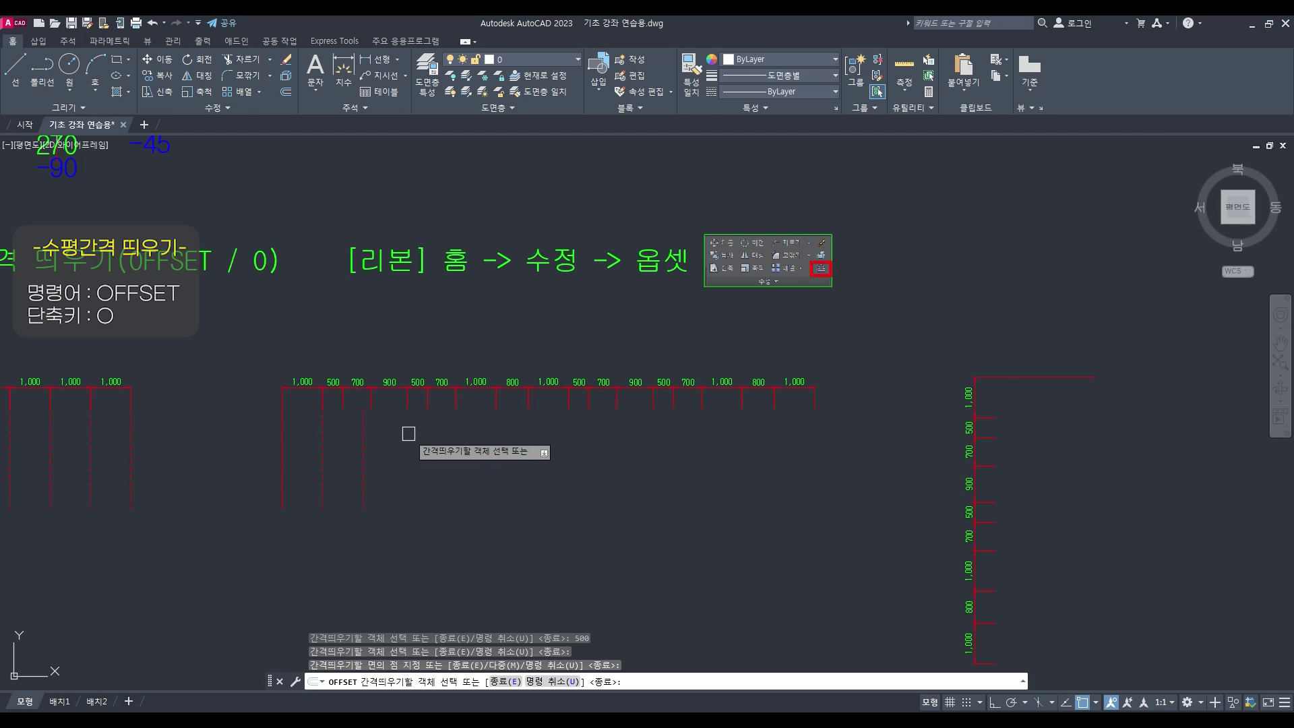
pyautogui.press('Escape')
# Erase the wrongly spaced third line of the mixed-spacing exercise
pyautogui.write('e')
pyautogui.press('Return')
pyautogui.click(363, 448)
pyautogui.press('Return')
pyautogui.press('Escape')
pyautogui.press('Escape')
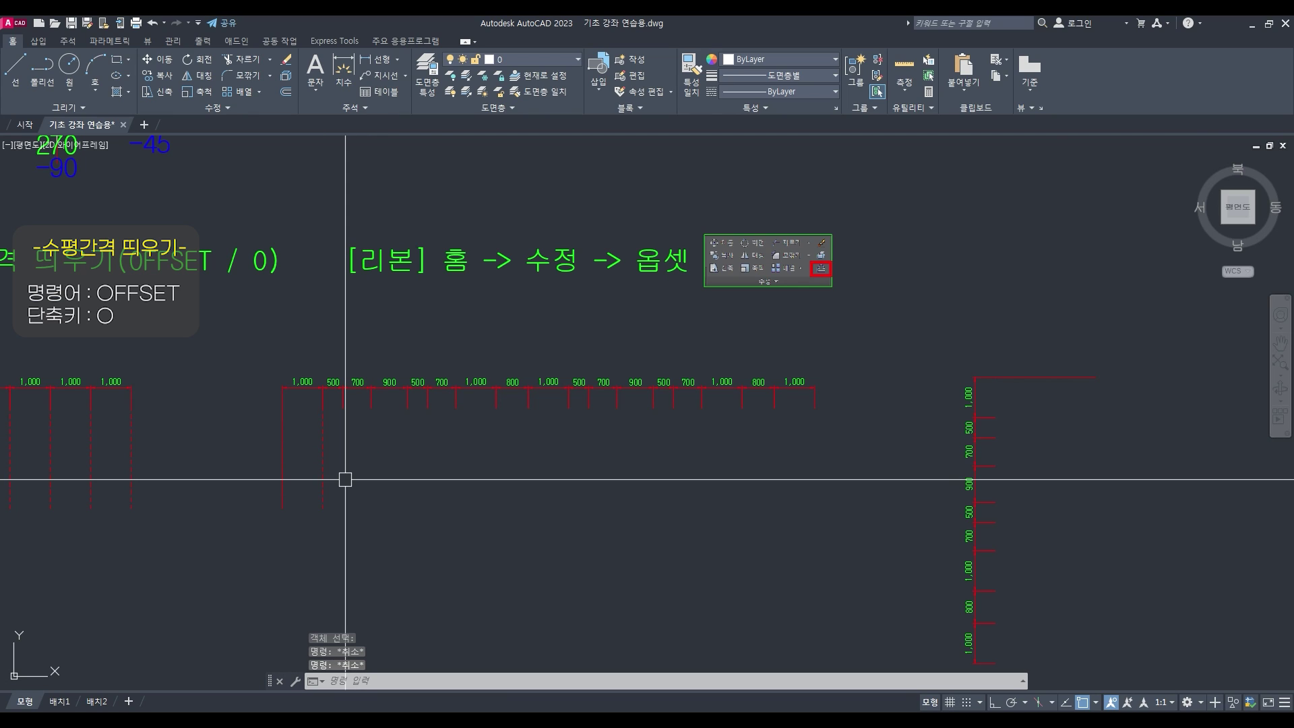
# Offset the second line of the mixed-spacing exercise 500 to the right
pyautogui.write('o')
pyautogui.press('Return')
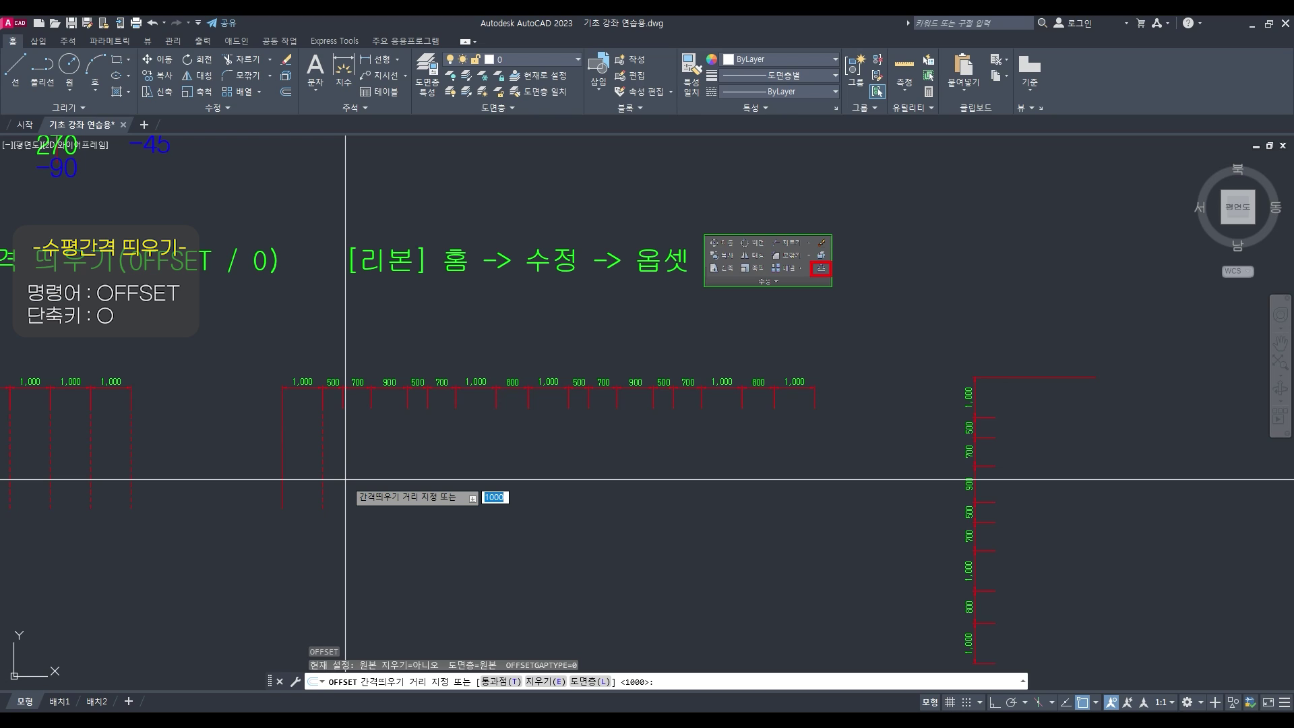
pyautogui.write('500')
pyautogui.press('Return')
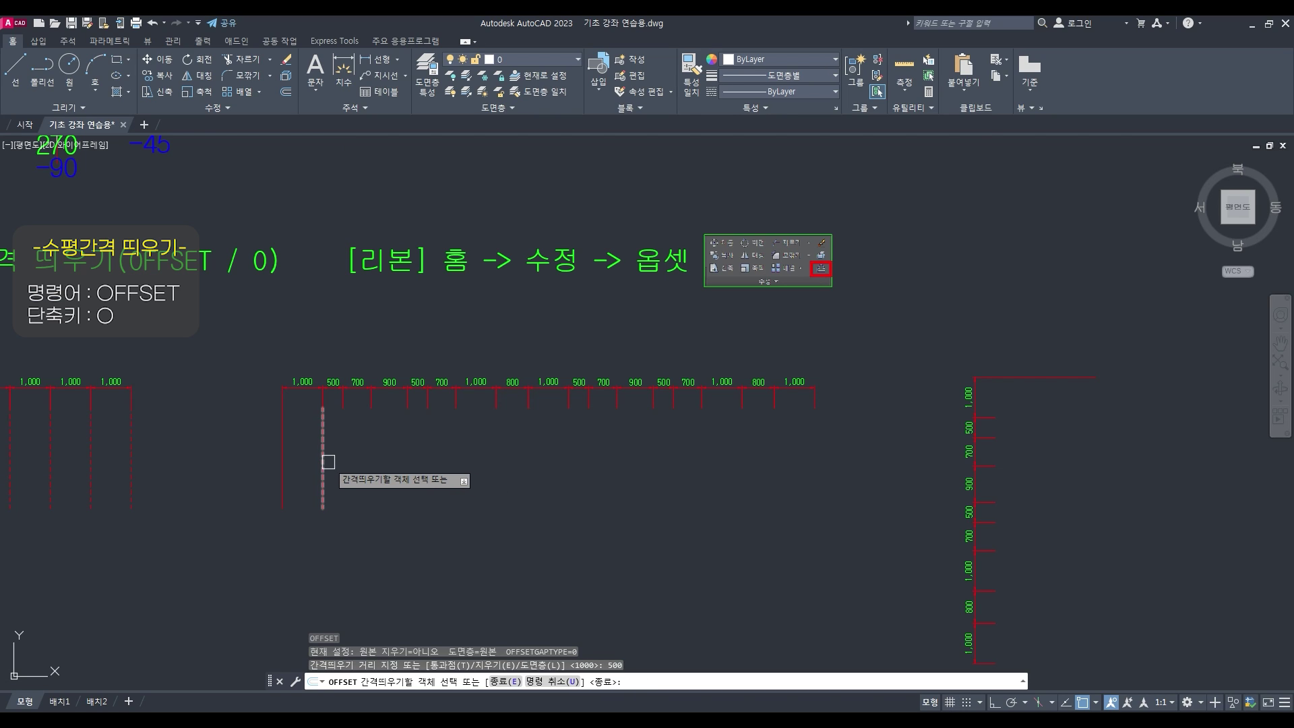
pyautogui.click(327, 461)
pyautogui.click(442, 456)
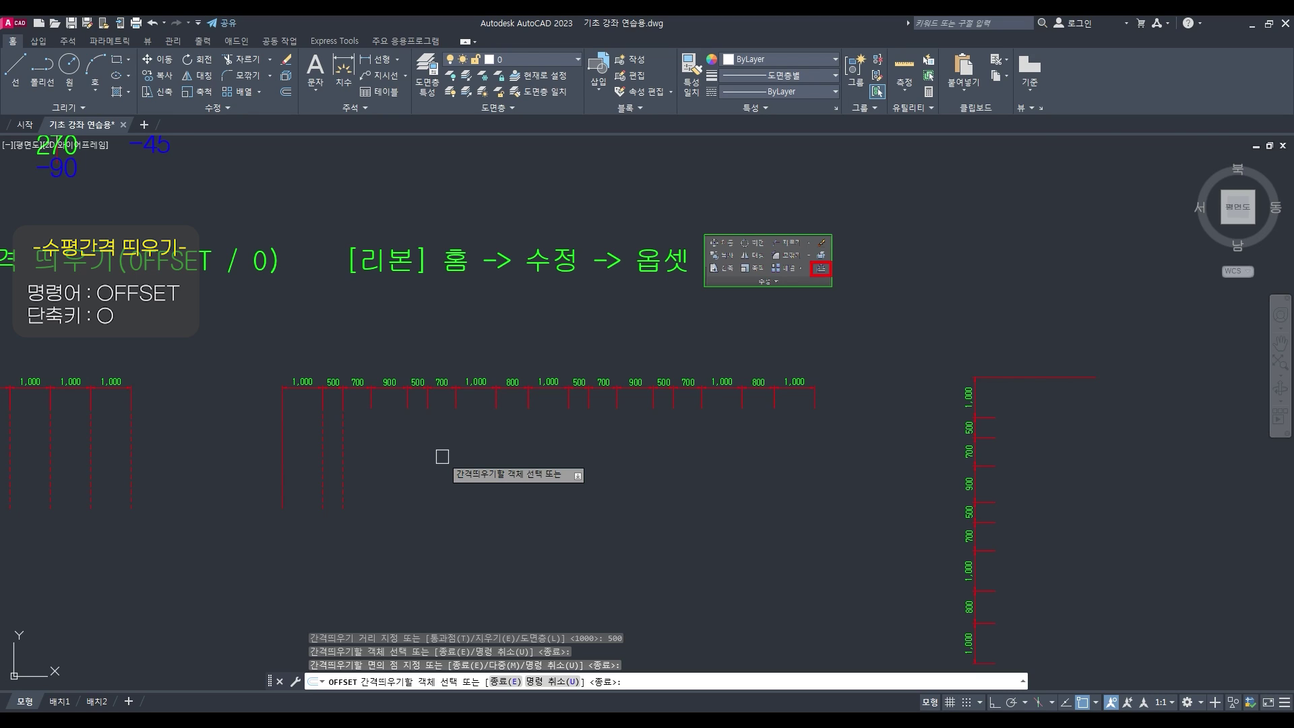
pyautogui.press('Escape')
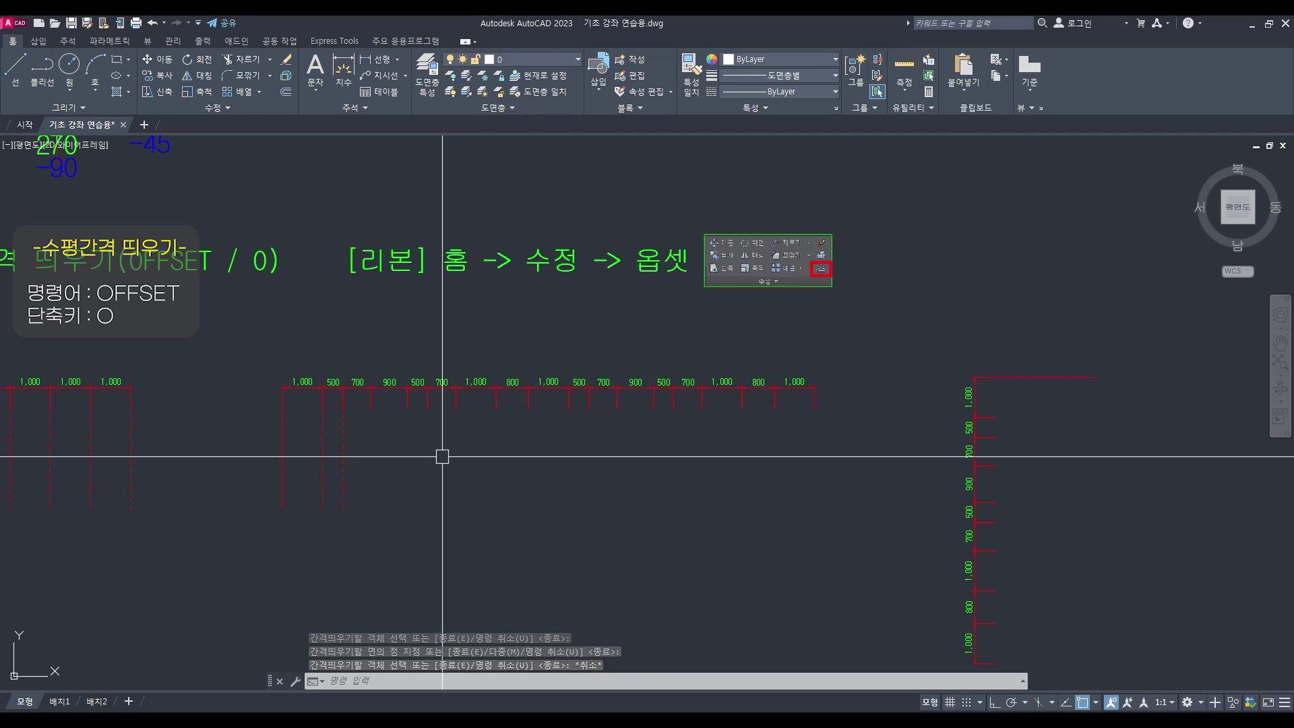
# Offset the third line of the mixed-spacing horizontal exercise 700 to the right
pyautogui.press('Return')
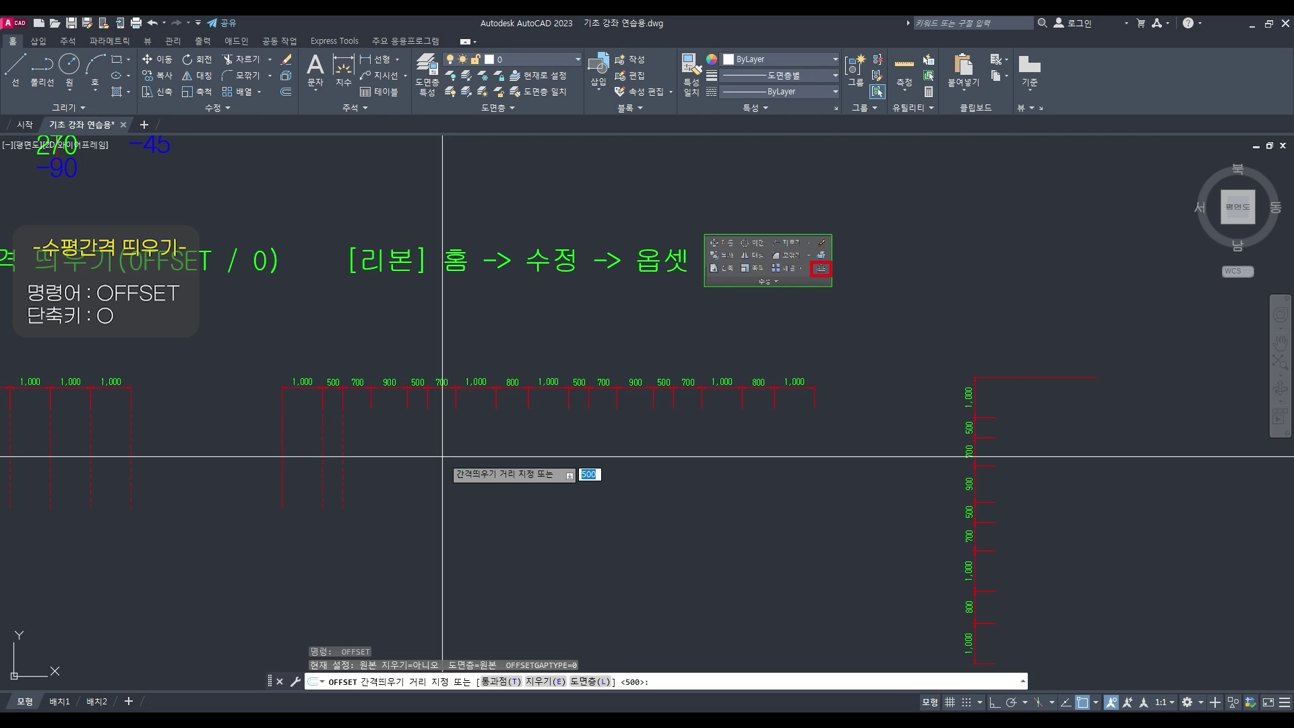
pyautogui.write('700')
pyautogui.press('Return')
pyautogui.click(343, 458)
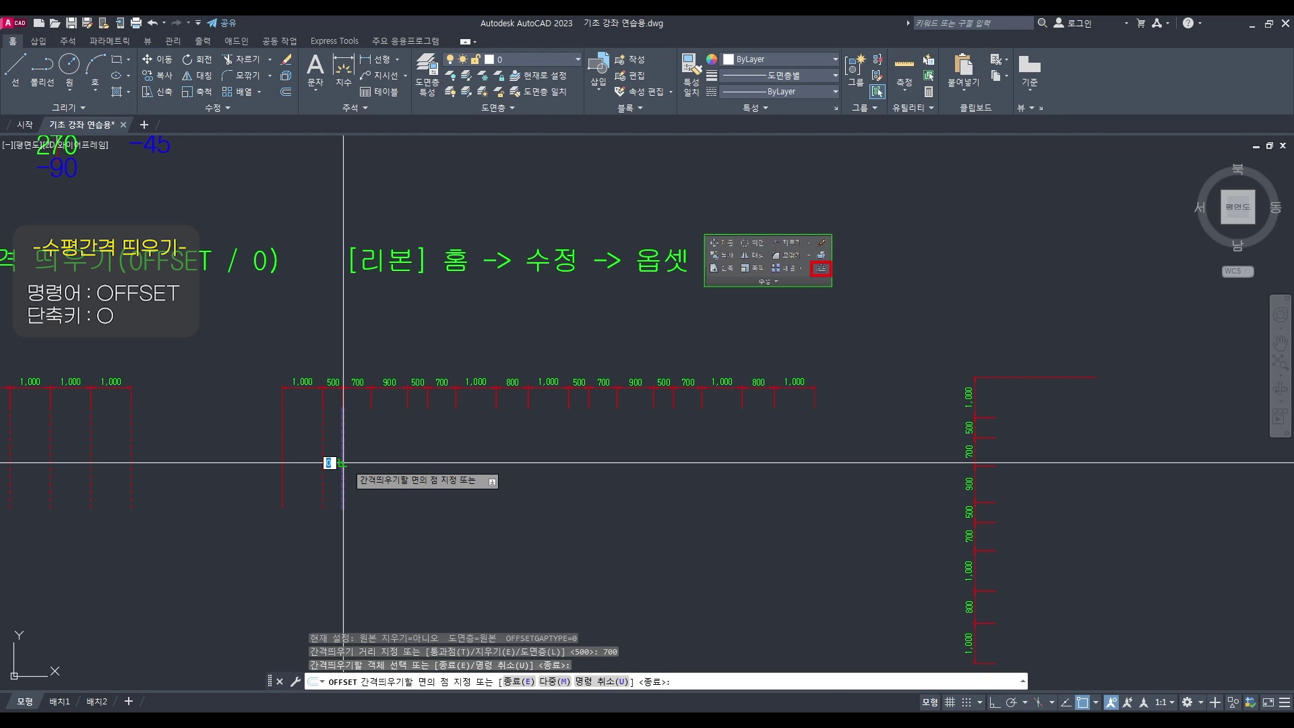
pyautogui.click(479, 464)
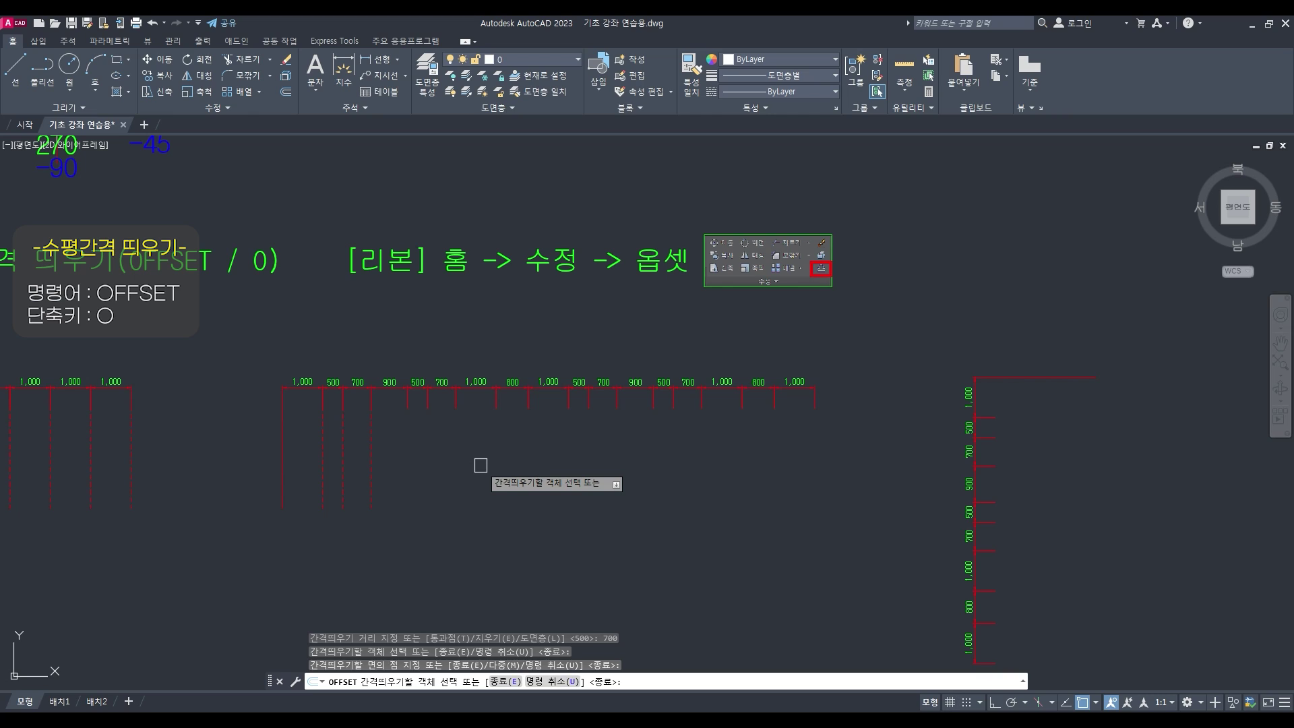
pyautogui.press('Return')
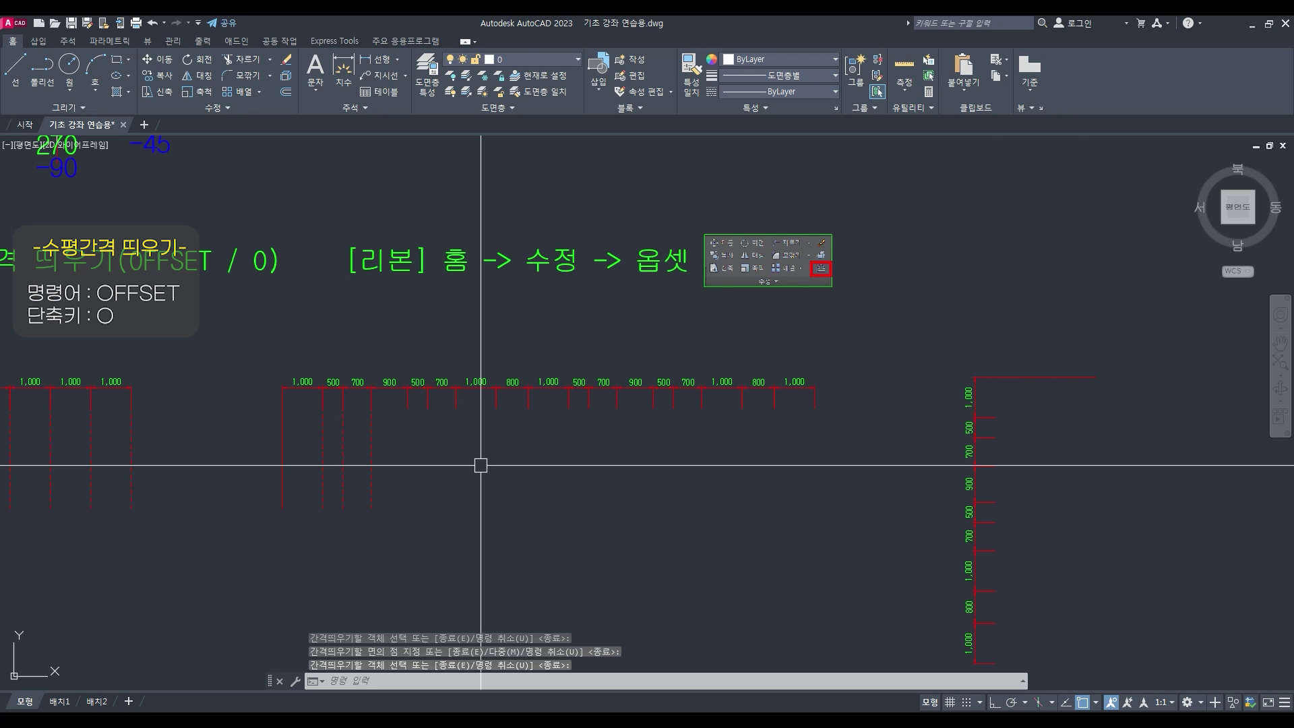
# Offset the fourth line of the mixed-spacing exercise 900 to the right
pyautogui.press('Return')
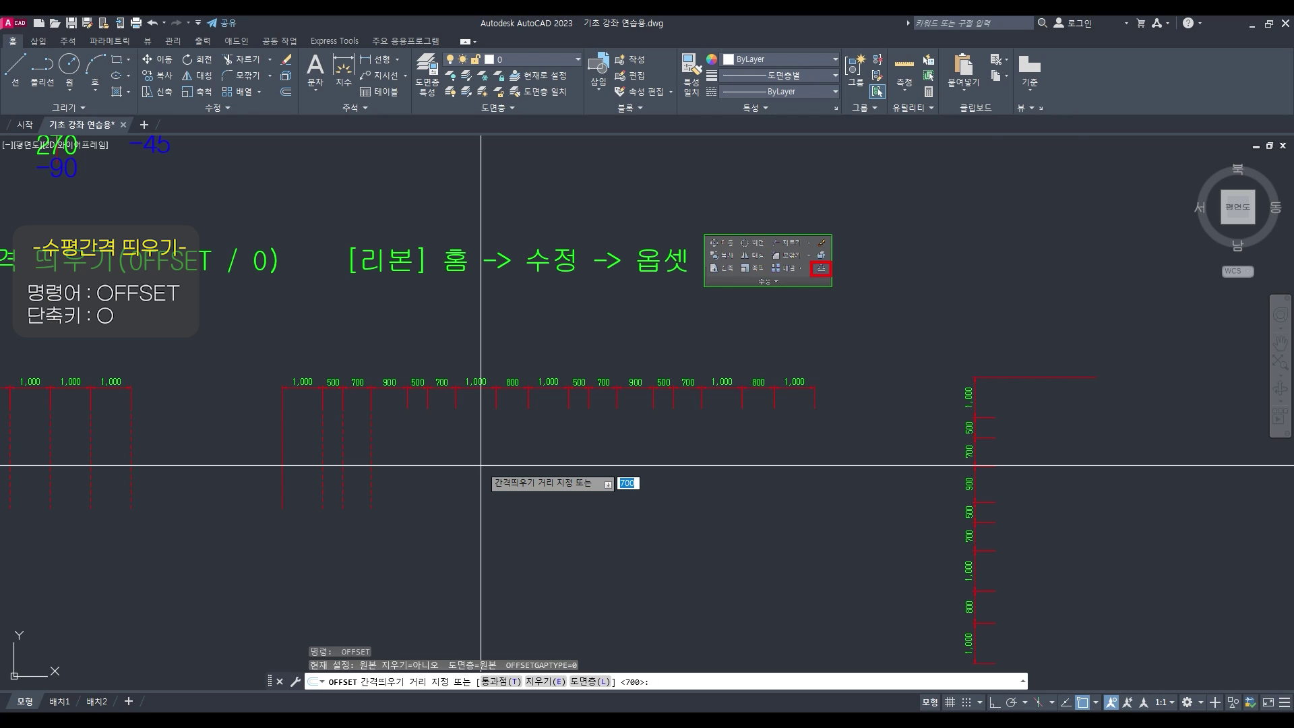
pyautogui.write('900')
pyautogui.press('Return')
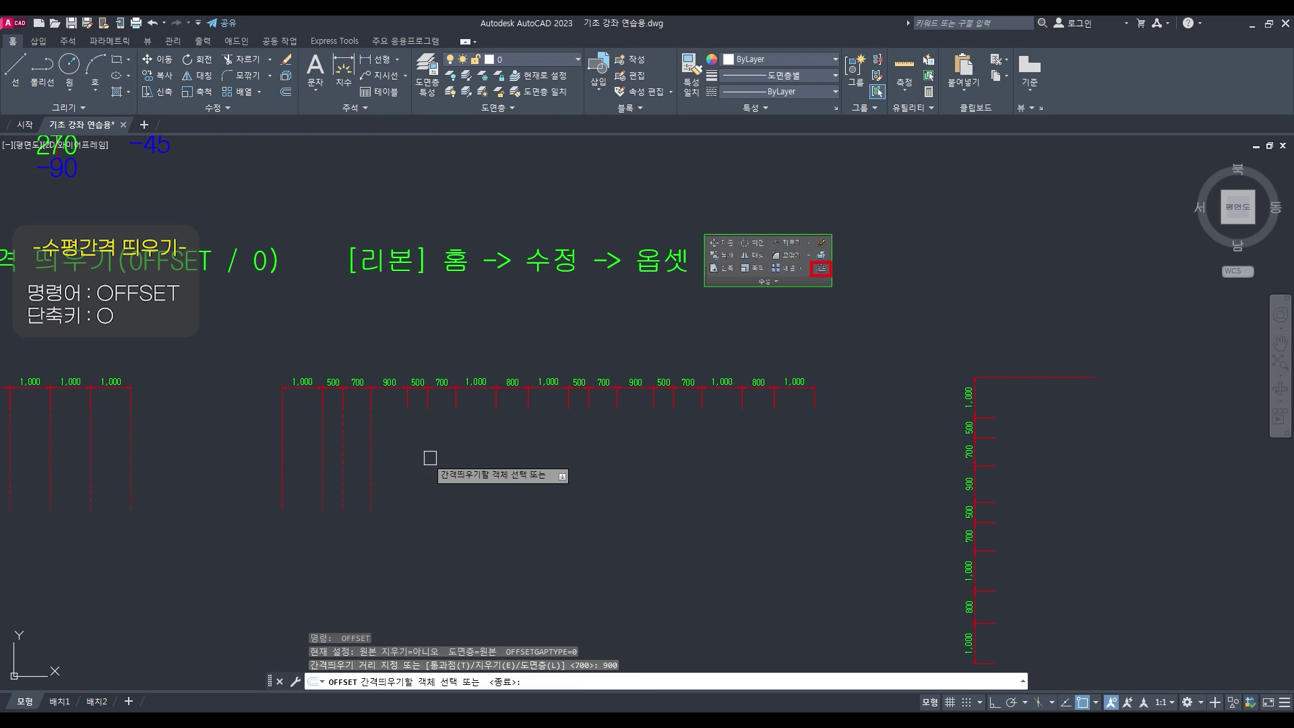
pyautogui.click(373, 453)
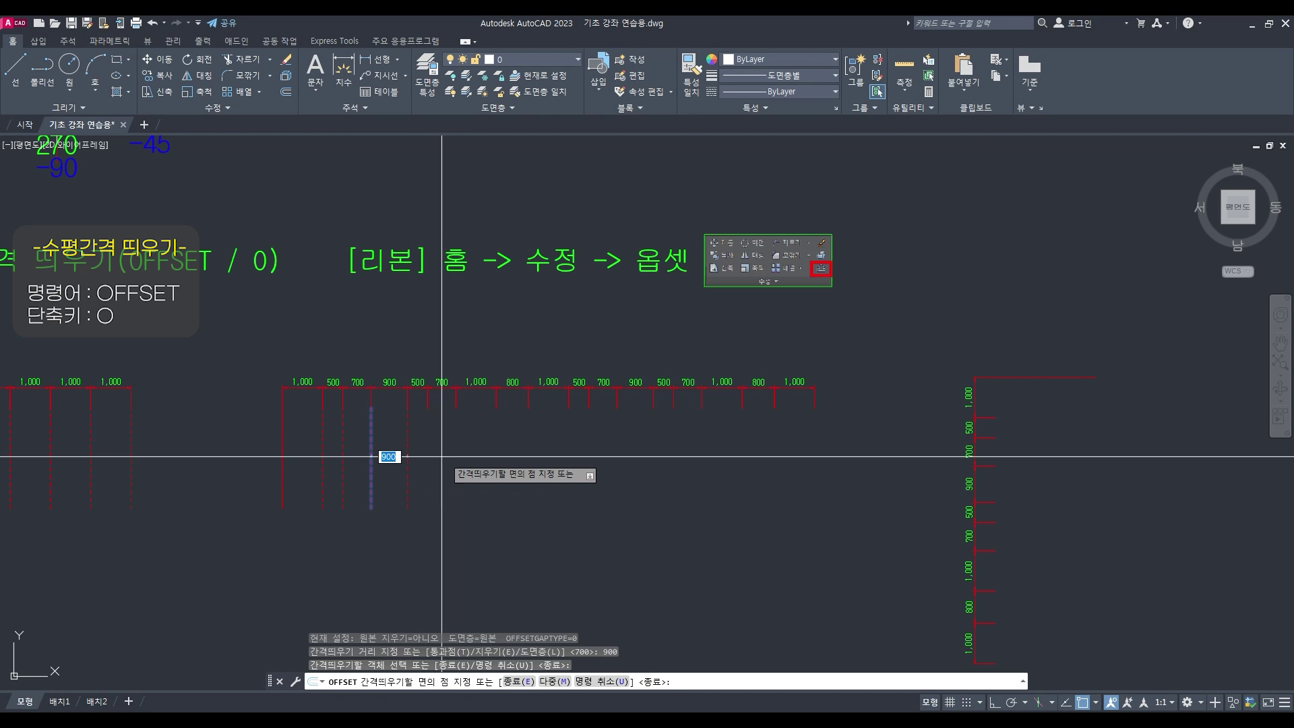
pyautogui.click(492, 458)
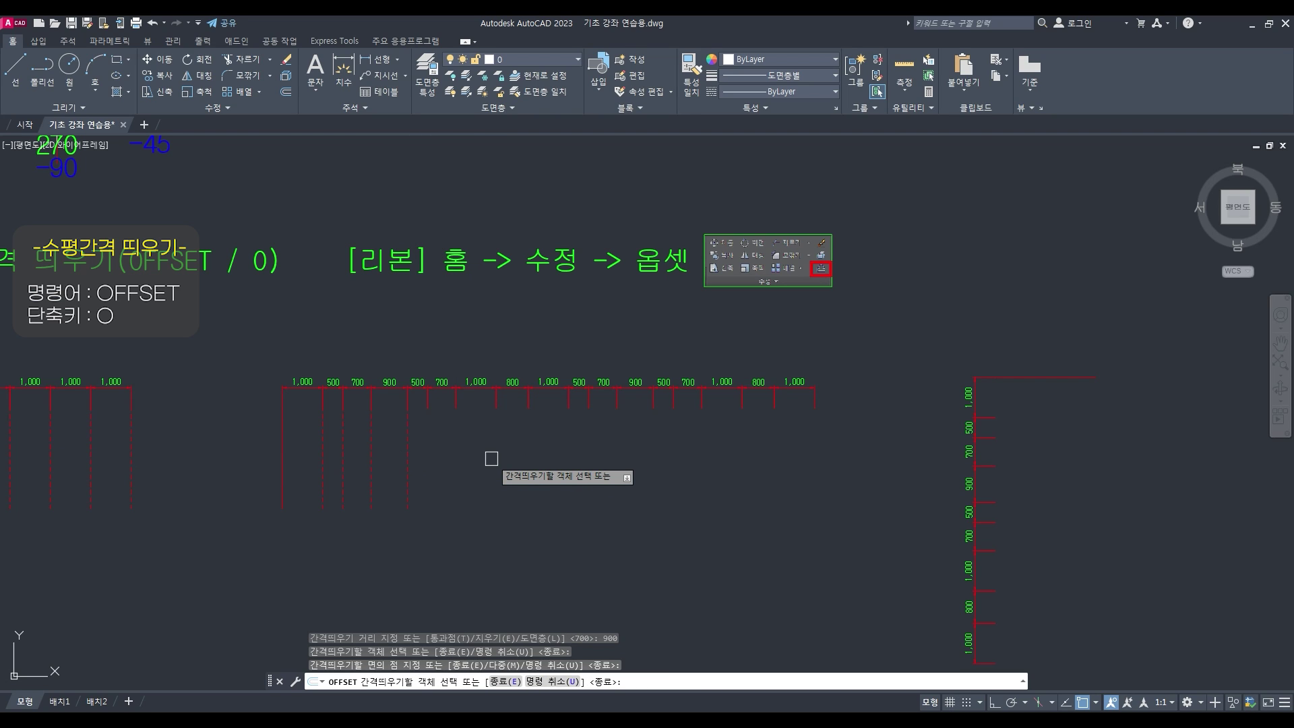
pyautogui.press('Return')
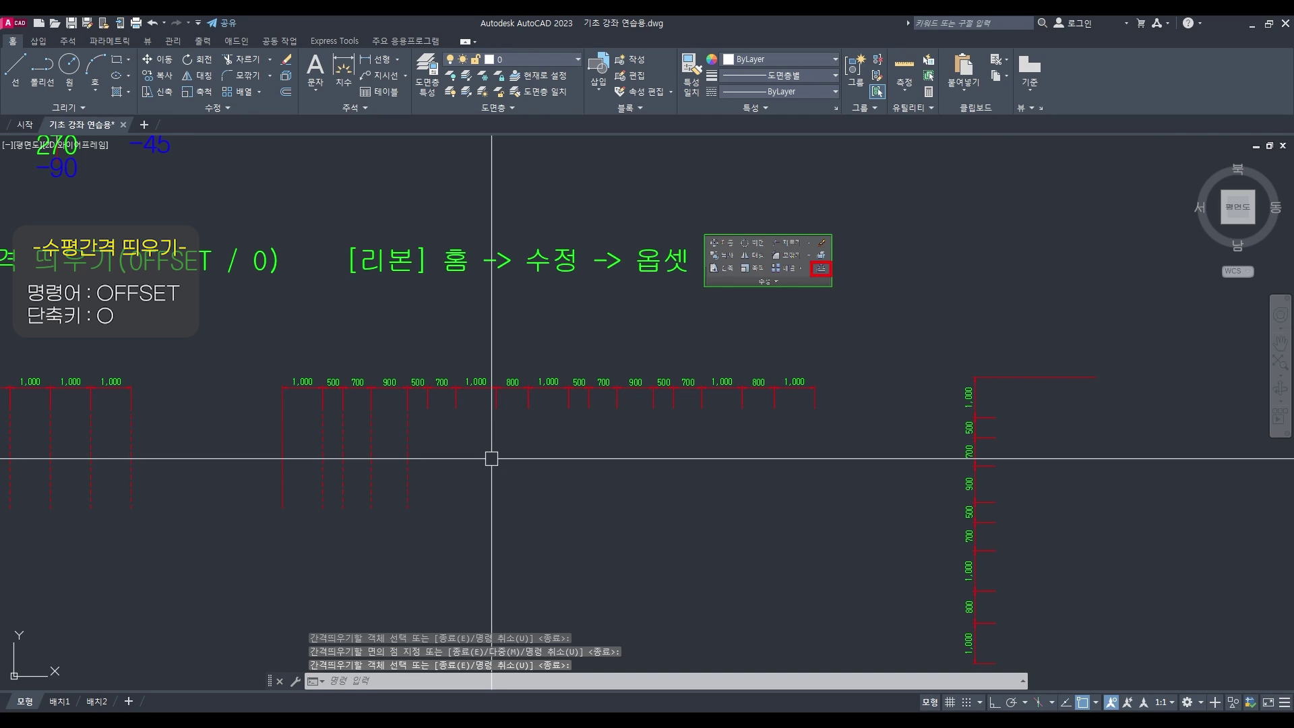
# Offset the fifth line of the mixed-spacing exercise 500 to the right
pyautogui.press('Return')
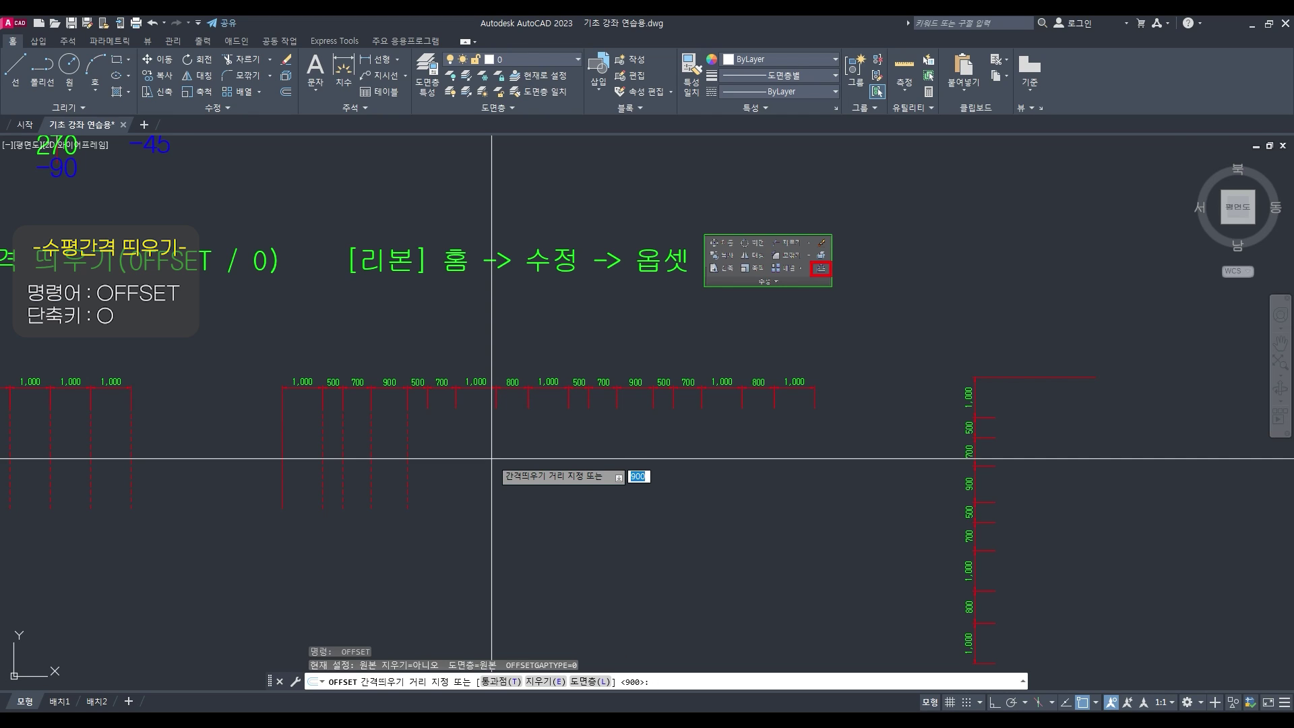
pyautogui.write('500')
pyautogui.press('Return')
pyautogui.click(407, 453)
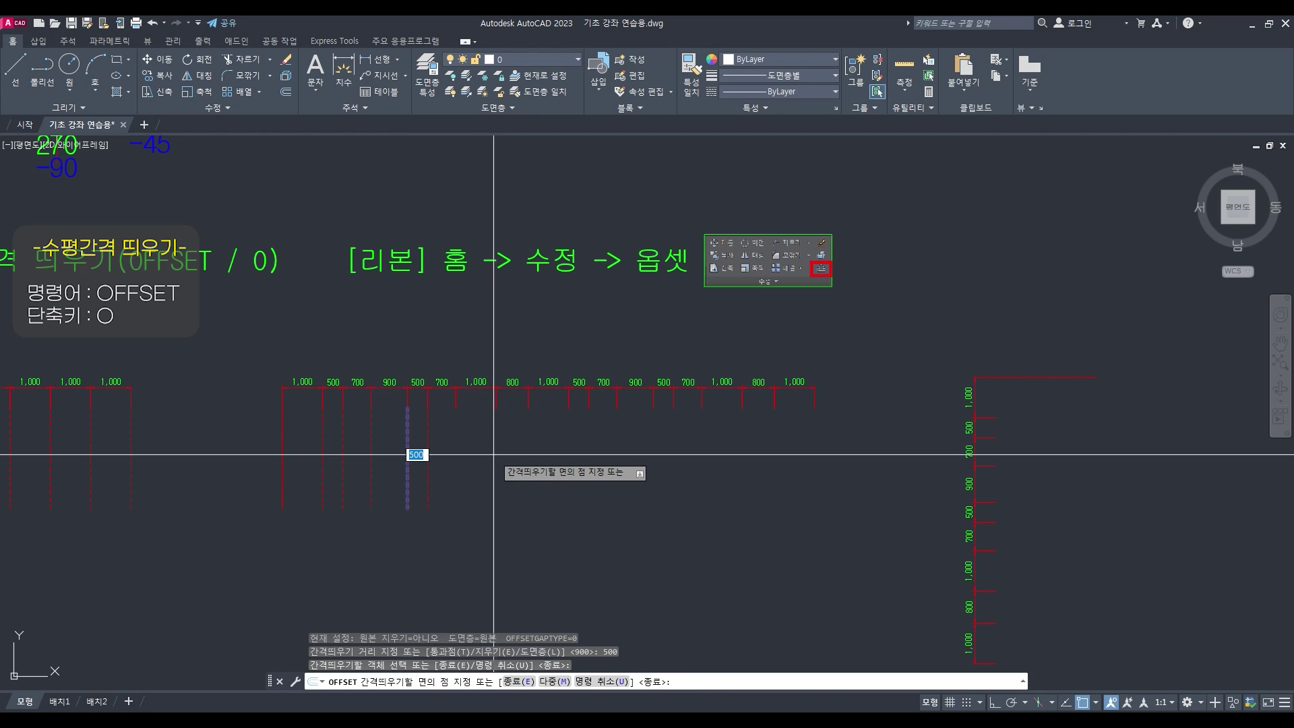
pyautogui.click(534, 454)
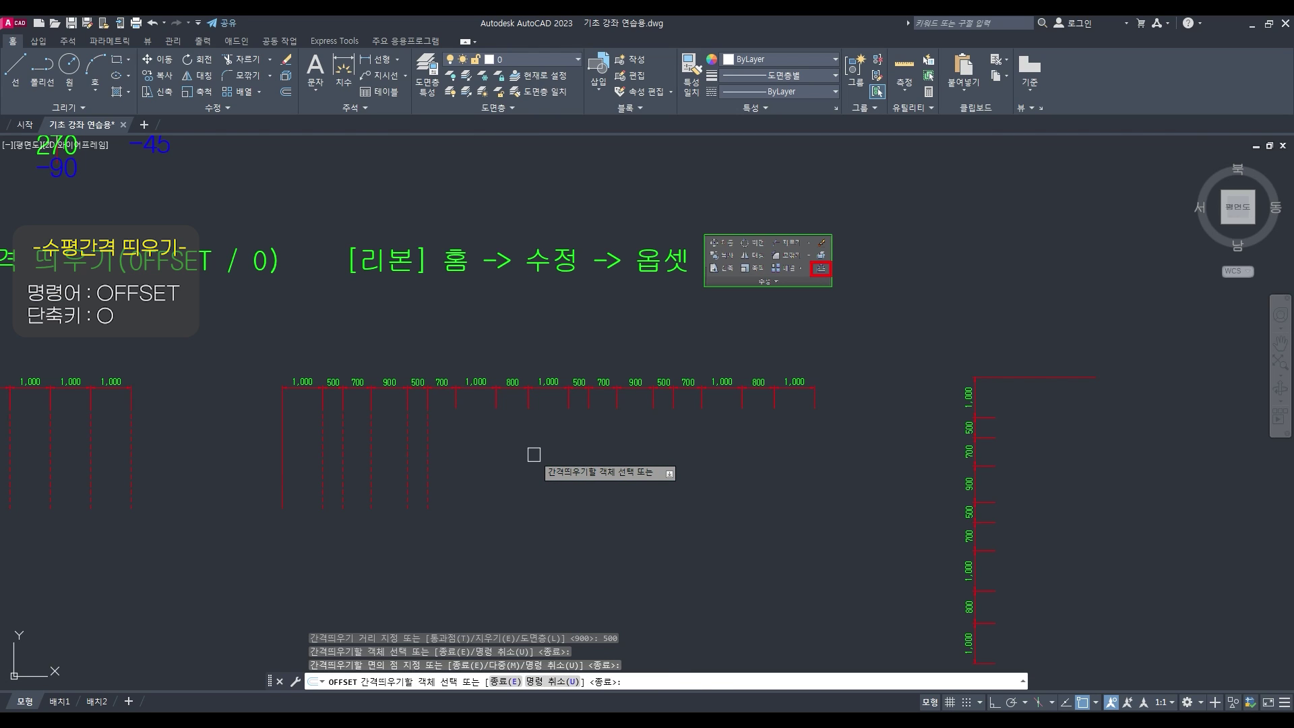
pyautogui.press('Return')
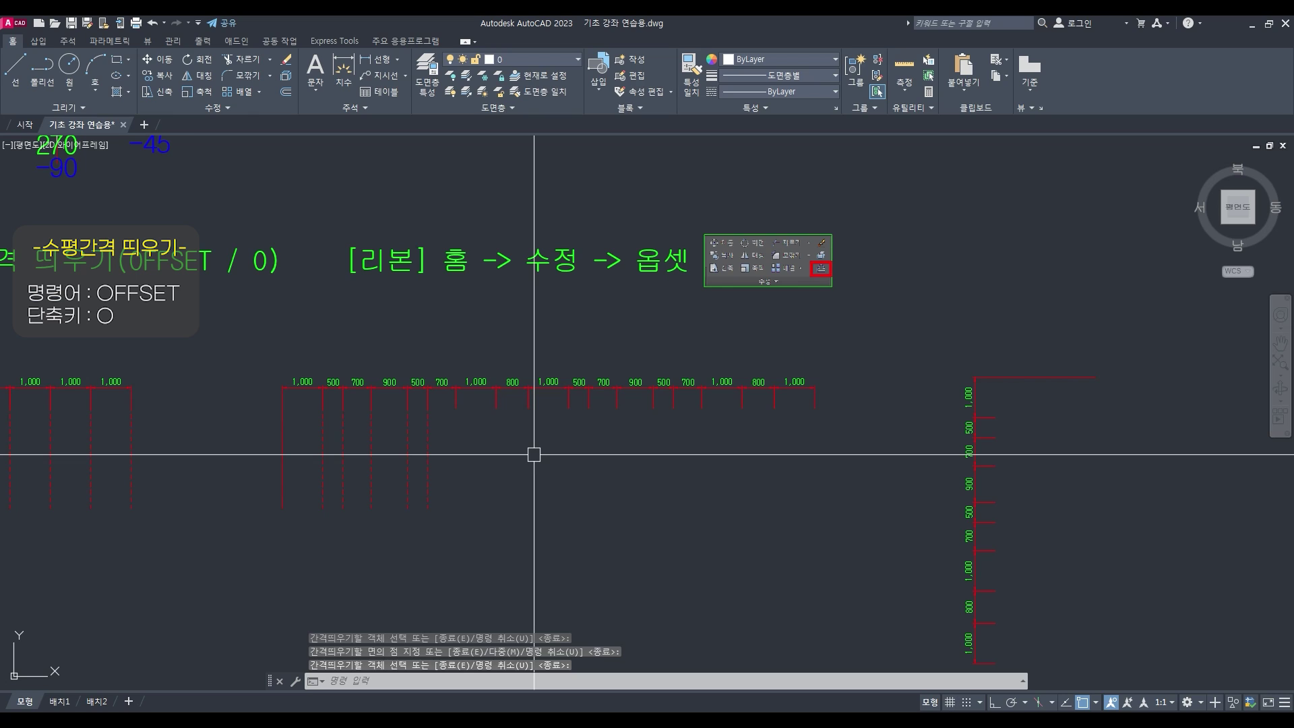
# Offset the sixth line of the mixed-spacing exercise 700 to the right
pyautogui.press('Return')
pyautogui.write('700')
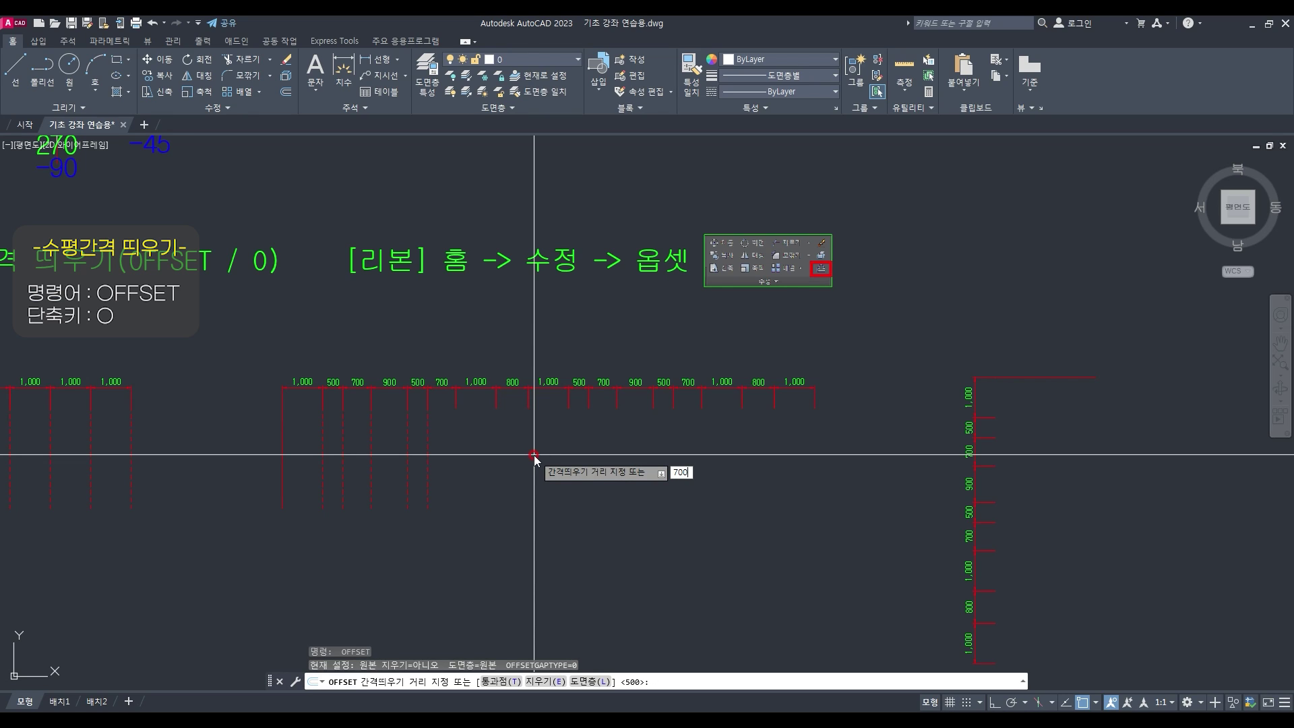
pyautogui.press('Return')
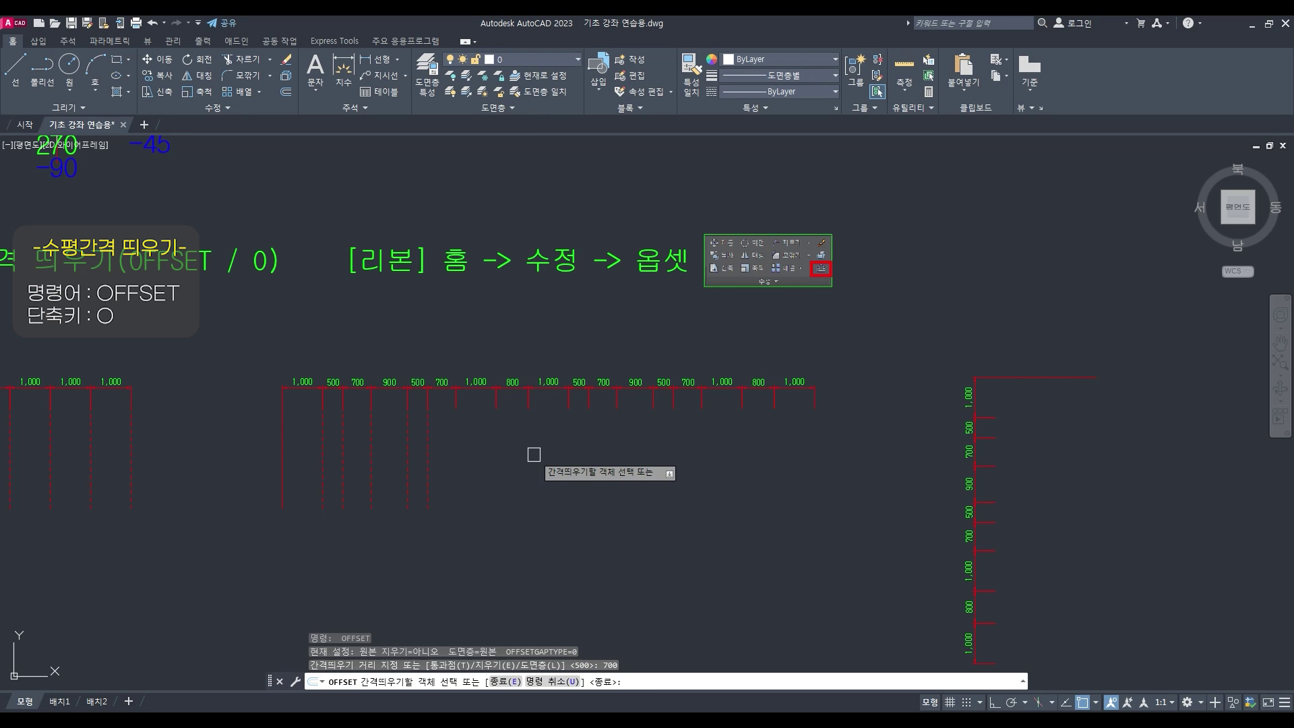
pyautogui.click(428, 453)
pyautogui.click(556, 454)
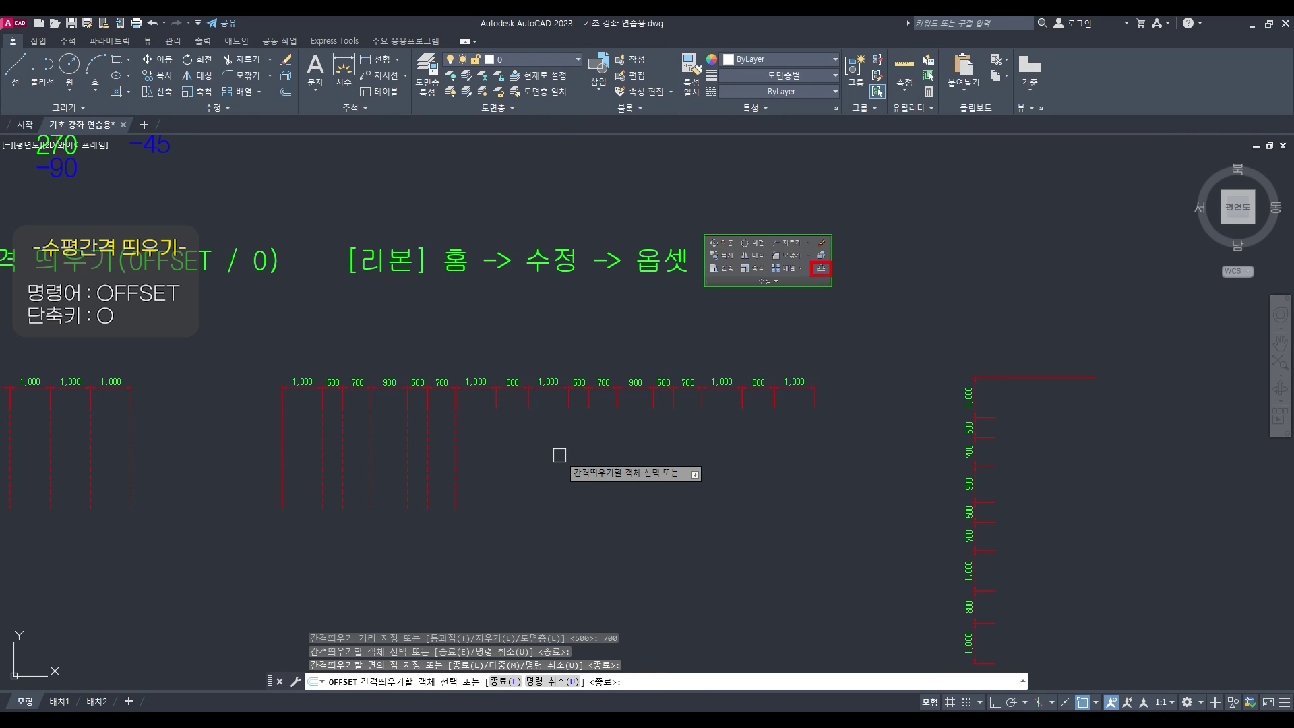
pyautogui.press('Return')
# Offset the seventh line of the mixed-spacing exercise 1000 to the right
pyautogui.press('Return')
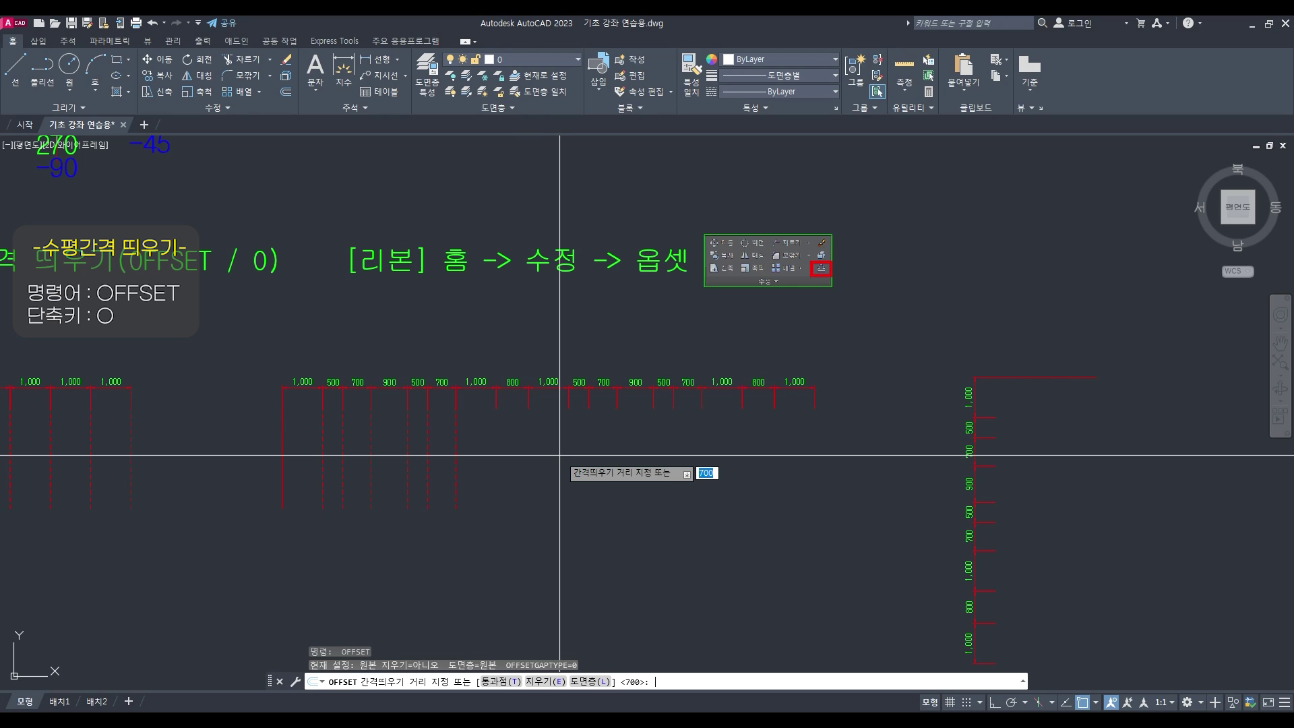
pyautogui.write('1000')
pyautogui.press('Return')
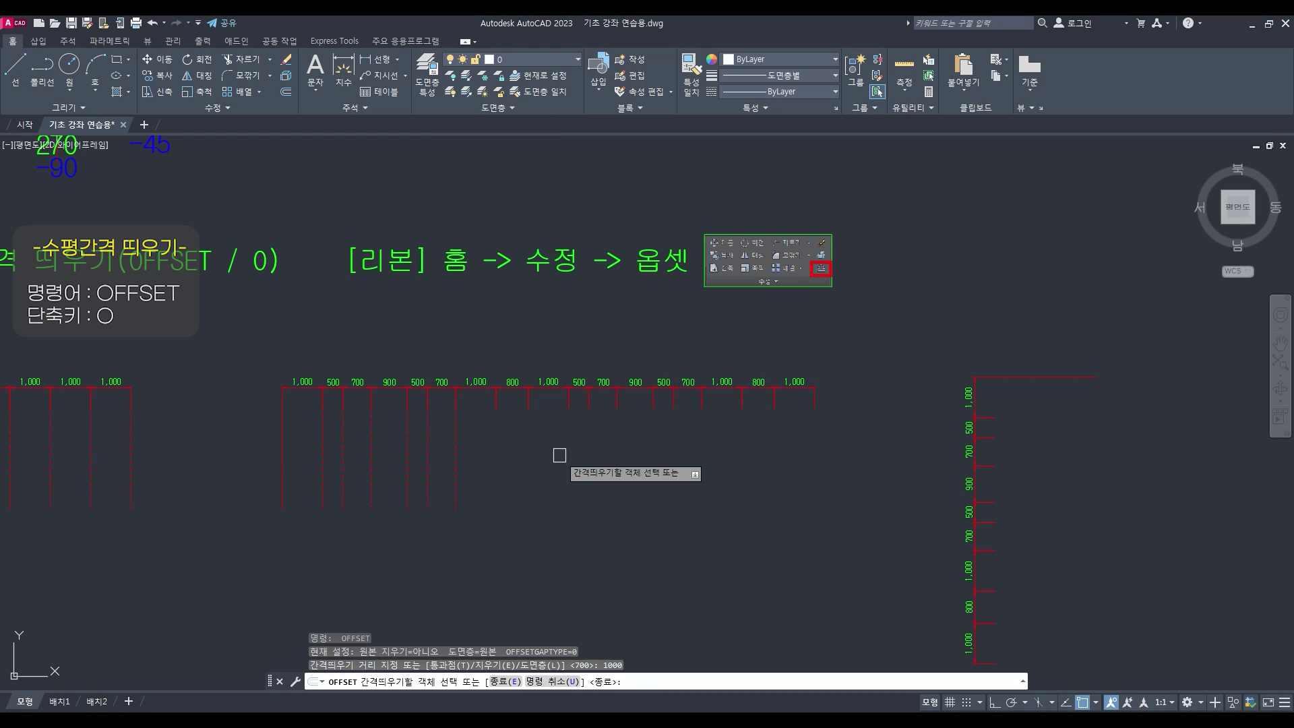
pyautogui.click(456, 466)
pyautogui.click(577, 466)
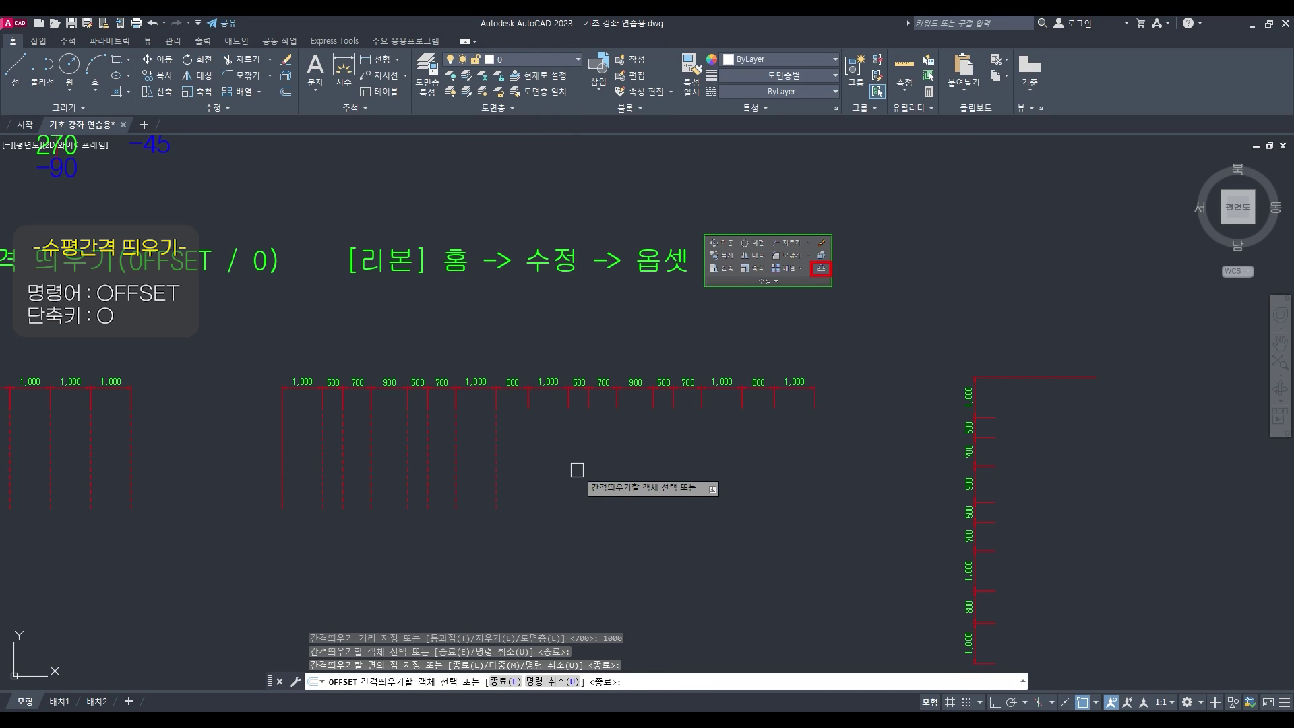
pyautogui.press('Return')
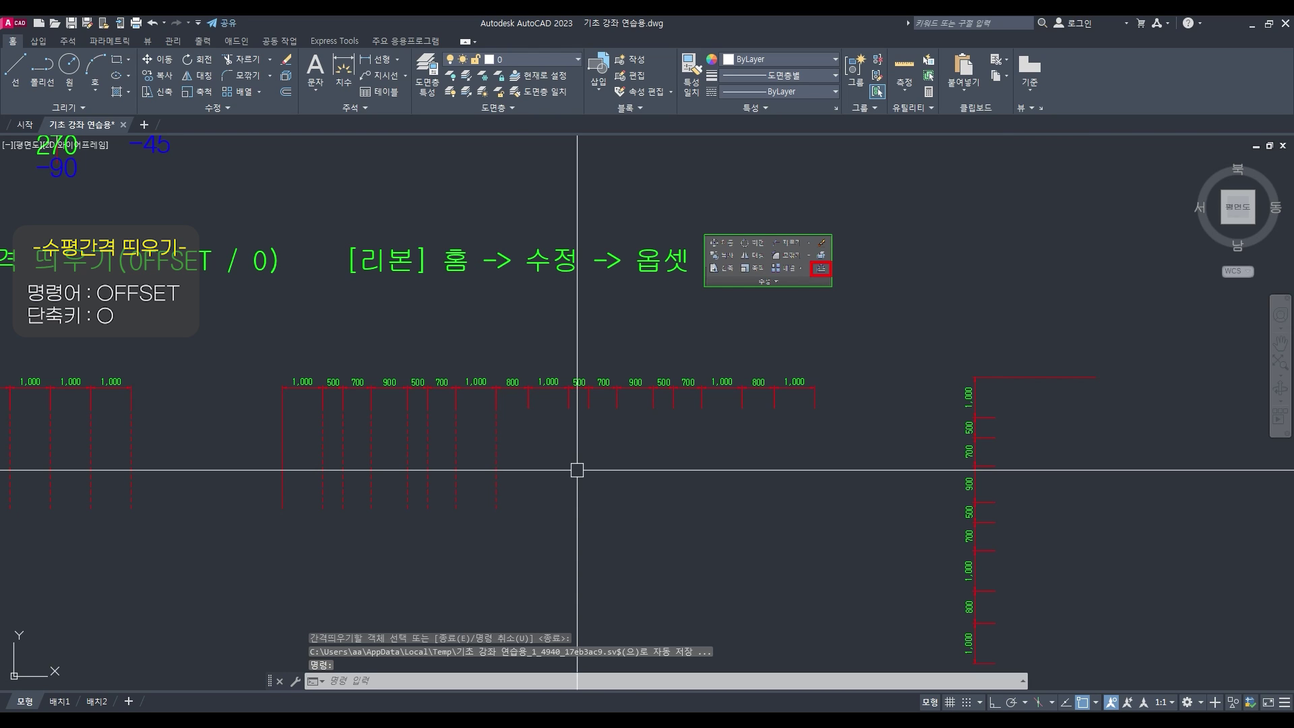
# Offset the eighth line of the mixed-spacing exercise 800 to the right
pyautogui.write('o')
pyautogui.press('Return')
pyautogui.write('800')
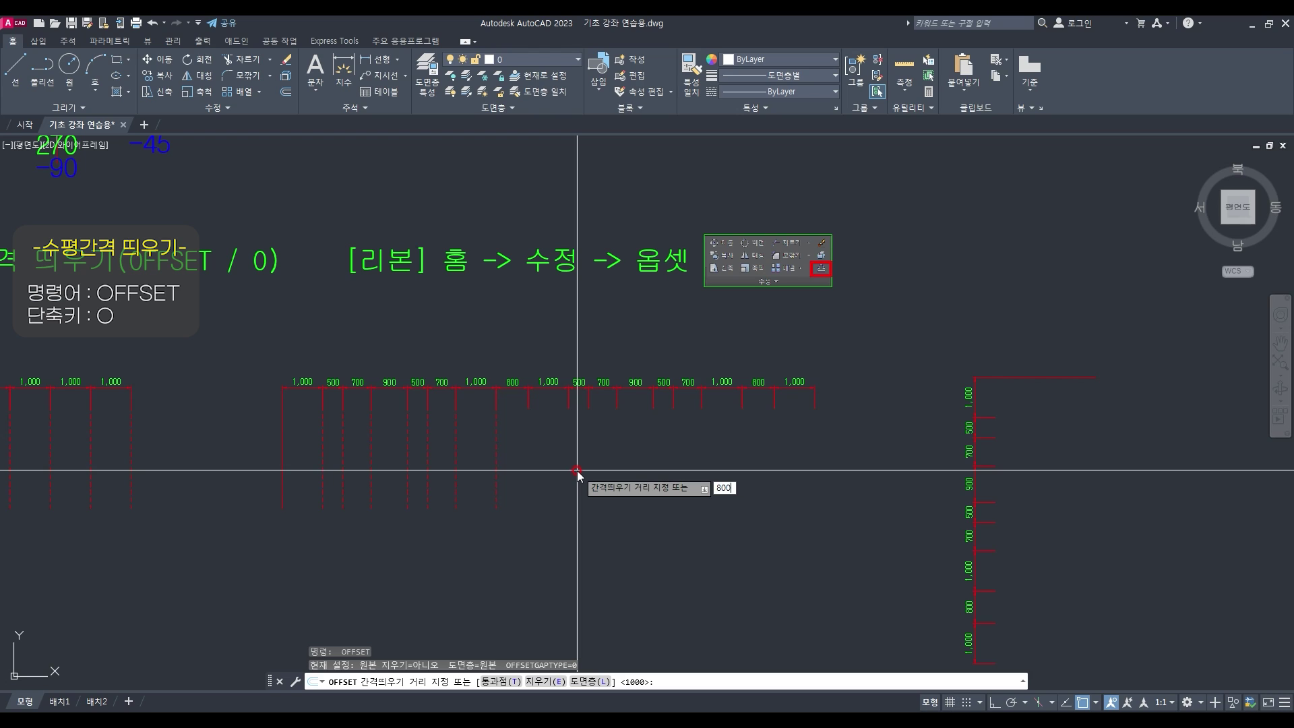
pyautogui.press('Return')
pyautogui.click(496, 455)
pyautogui.click(682, 470)
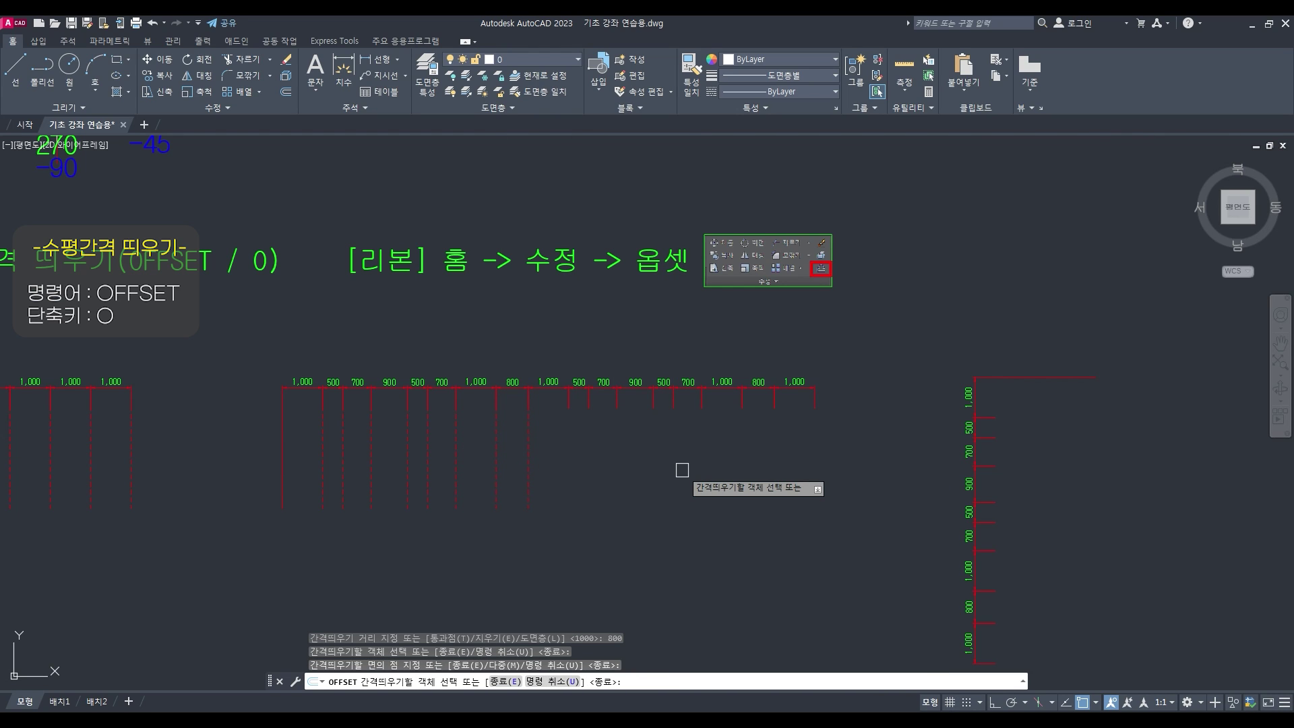
pyautogui.press('Return')
# Offset the ninth line of the mixed-spacing exercise 1000 to the right
pyautogui.write('o')
pyautogui.press('Return')
pyautogui.write('1000')
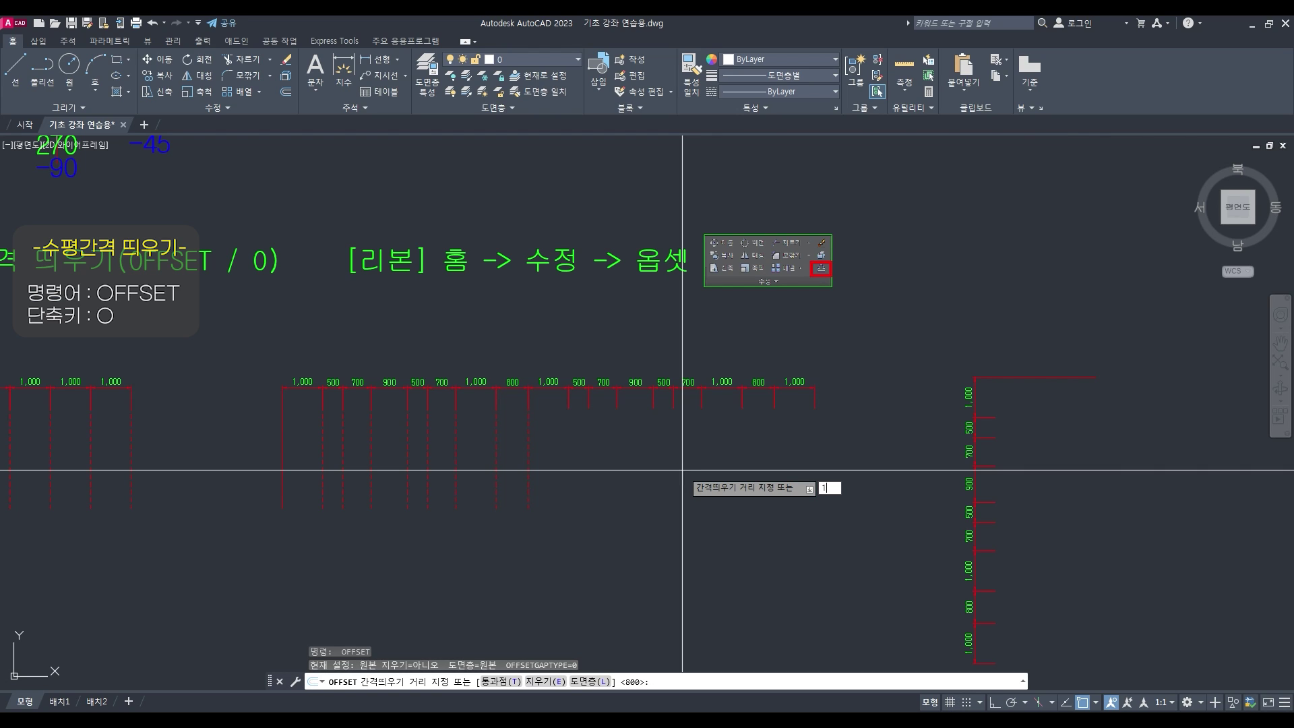
pyautogui.press('Return')
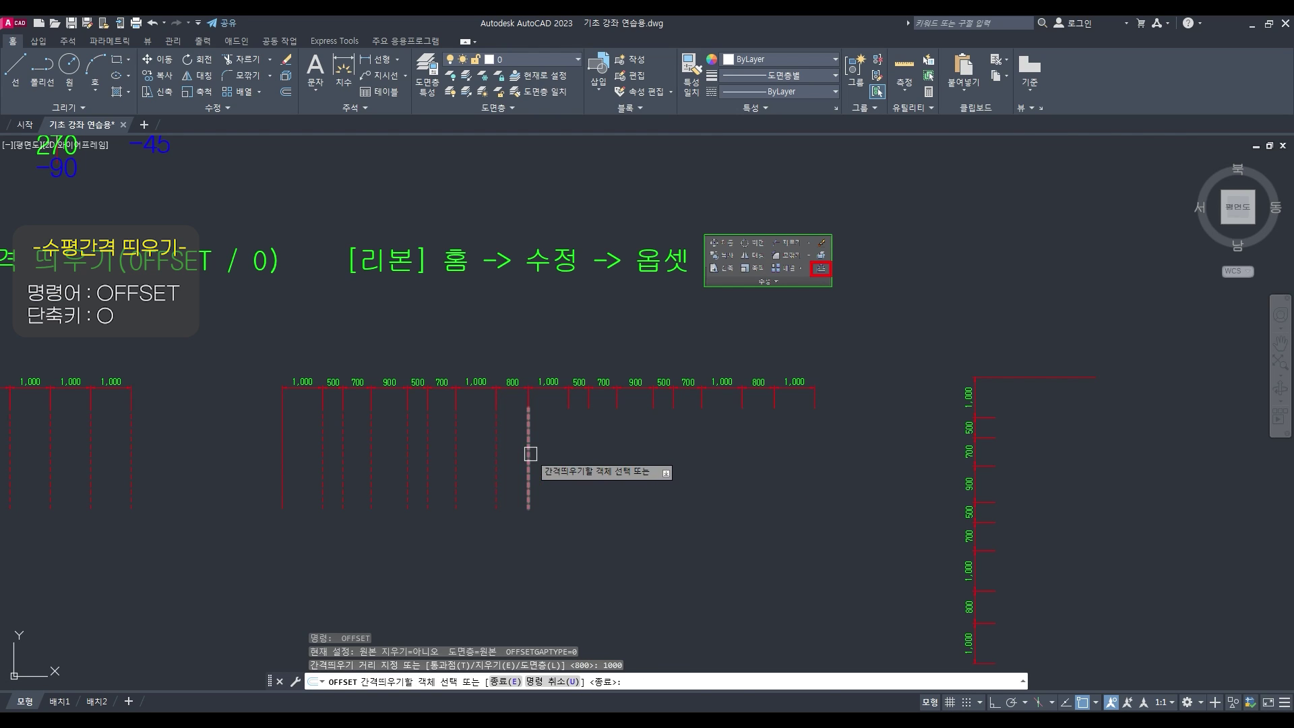
pyautogui.click(528, 451)
pyautogui.click(649, 456)
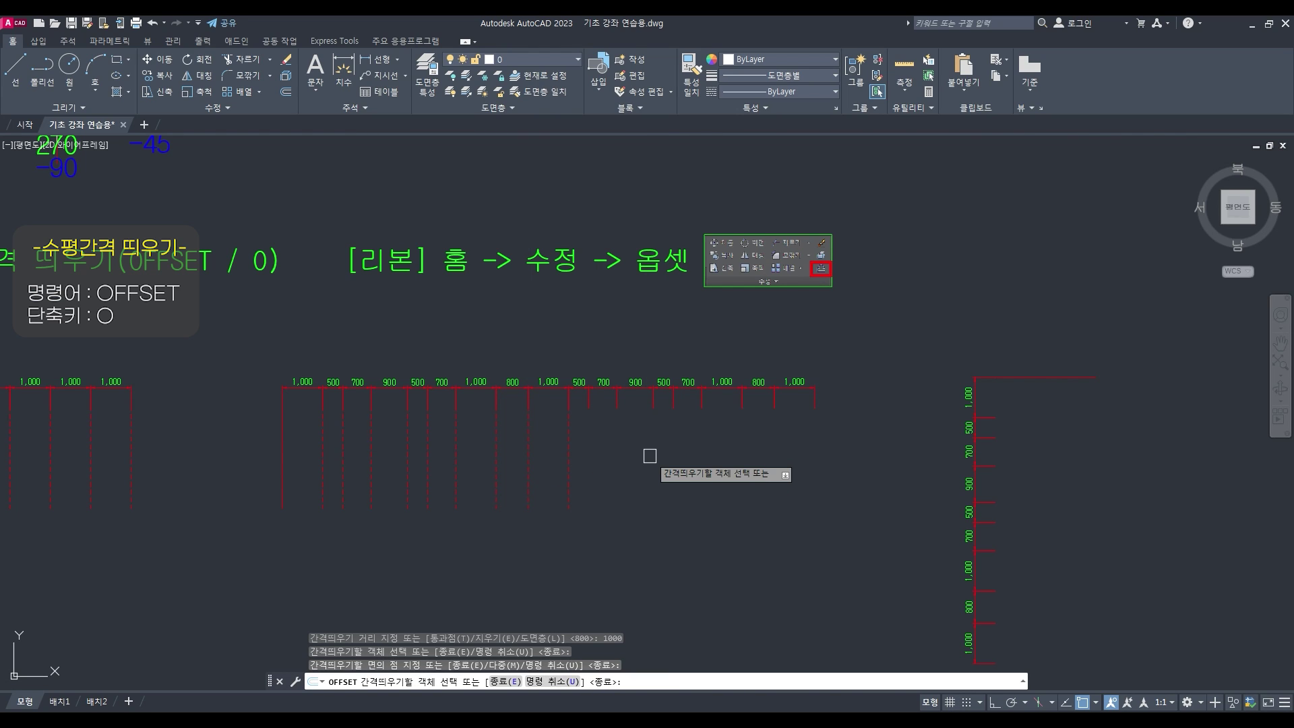
pyautogui.press('Return')
# Offset the tenth line of the mixed-spacing exercise 500 to the right
pyautogui.press('Return')
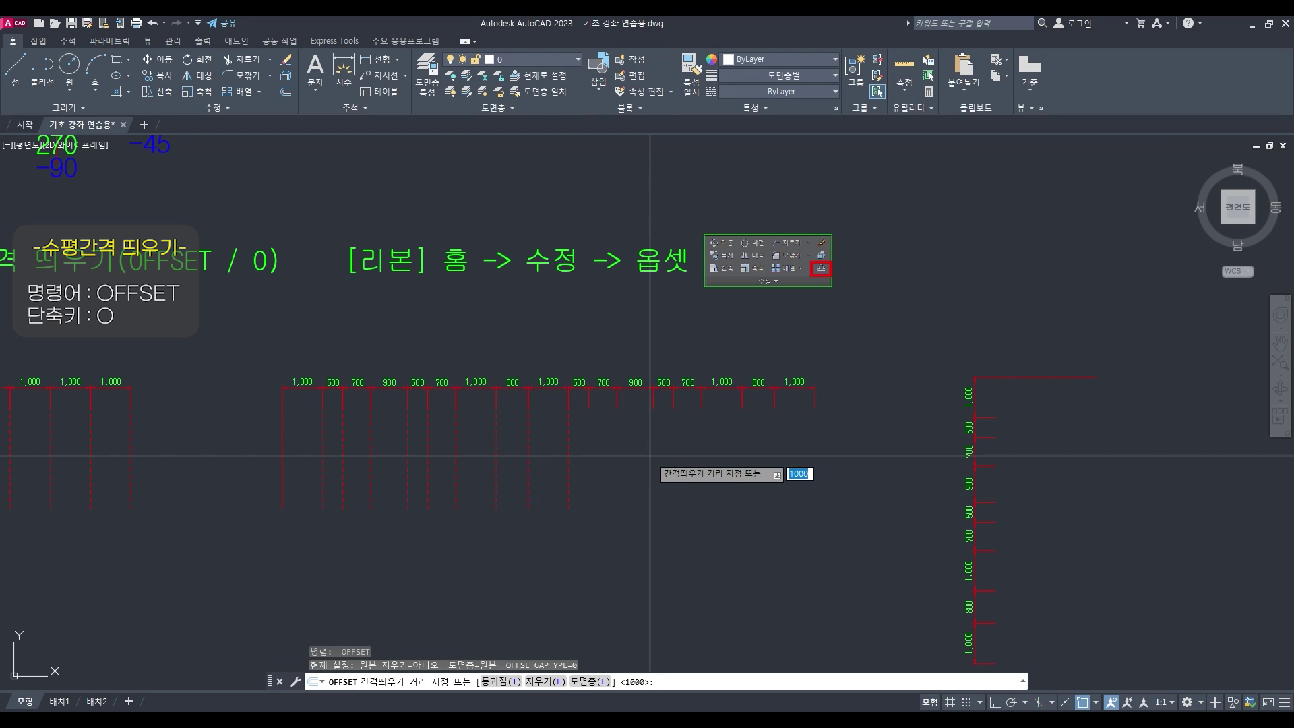
pyautogui.write('500')
pyautogui.press('Return')
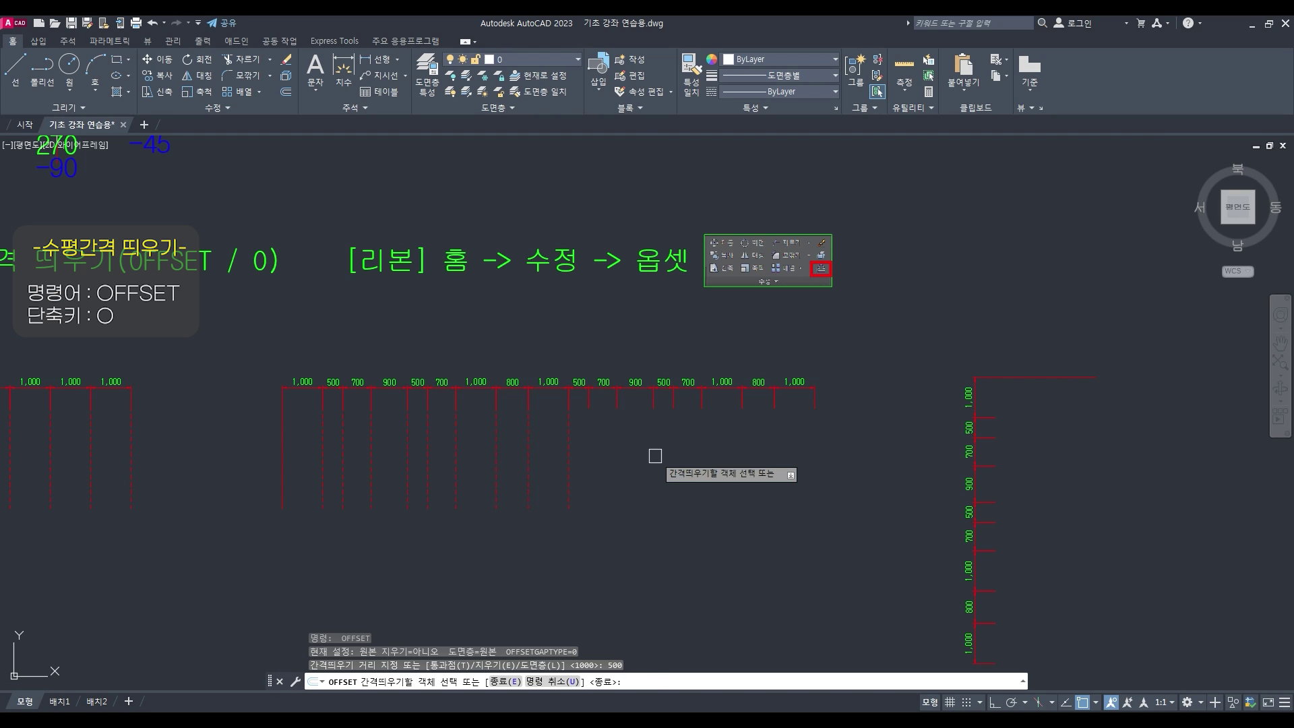
pyautogui.click(572, 450)
pyautogui.click(718, 459)
pyautogui.press('Return')
# Try to offset the eleventh line 700 to the right by entering the distance at the object selection stage
pyautogui.press('Return')
pyautogui.write('700')
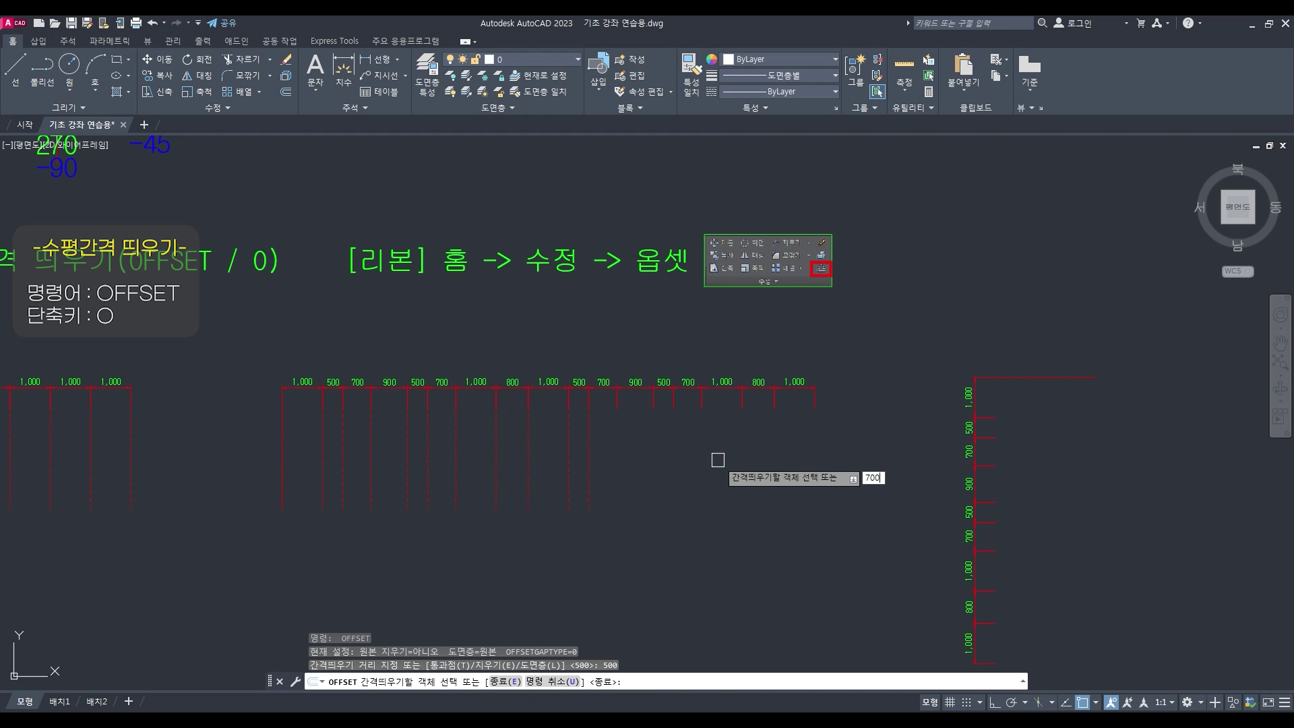
pyautogui.press('Return')
pyautogui.click(591, 444)
pyautogui.click(707, 447)
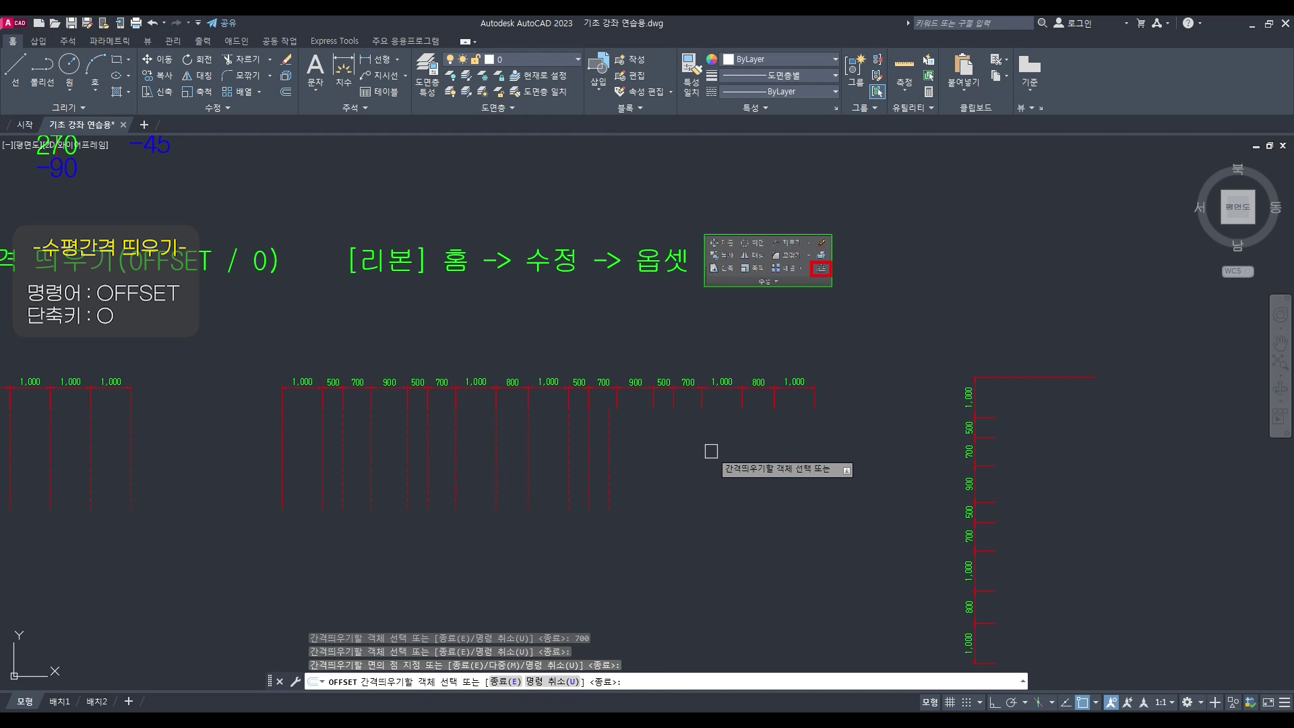
pyautogui.press('Escape')
# Erase the wrongly spaced twelfth line of the mixed-spacing exercise
pyautogui.write('e')
pyautogui.press('Return')
pyautogui.click(609, 467)
pyautogui.press('Return')
# Offset the eleventh line of the mixed-spacing exercise 700 to the right
pyautogui.write('o')
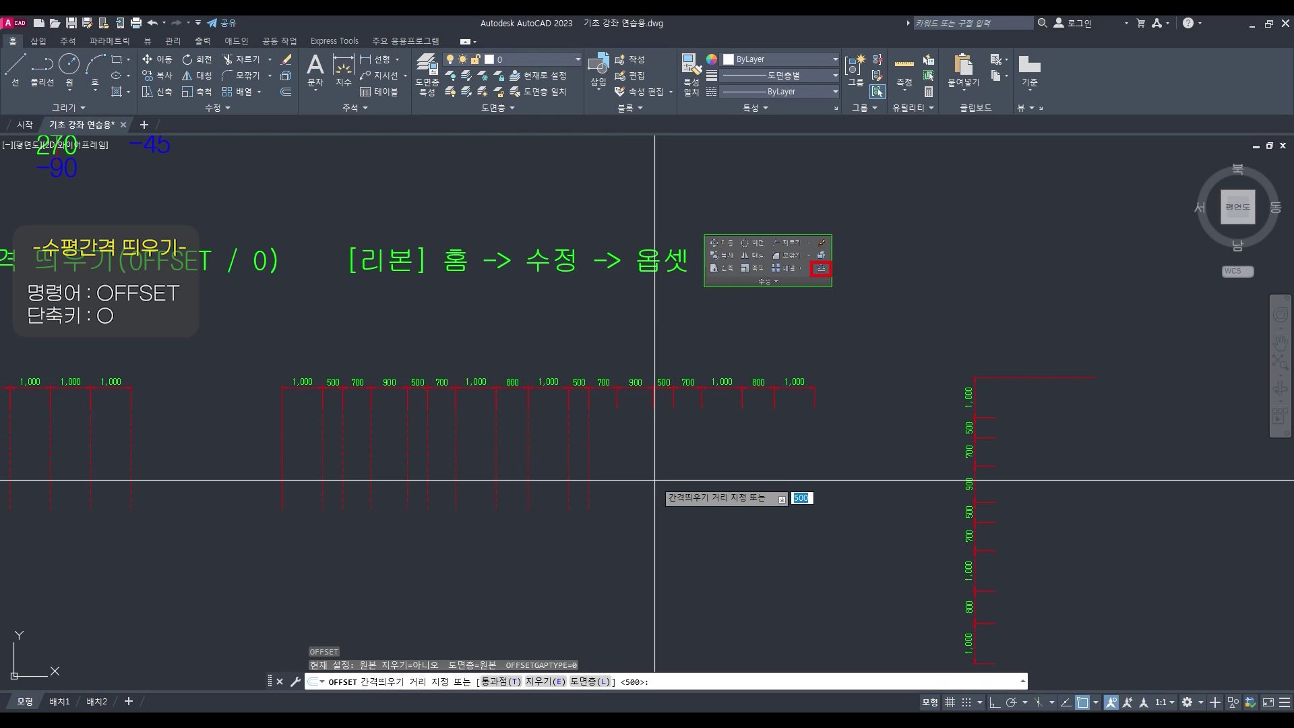
pyautogui.press('Return')
pyautogui.write('700')
pyautogui.press('Return')
pyautogui.click(589, 464)
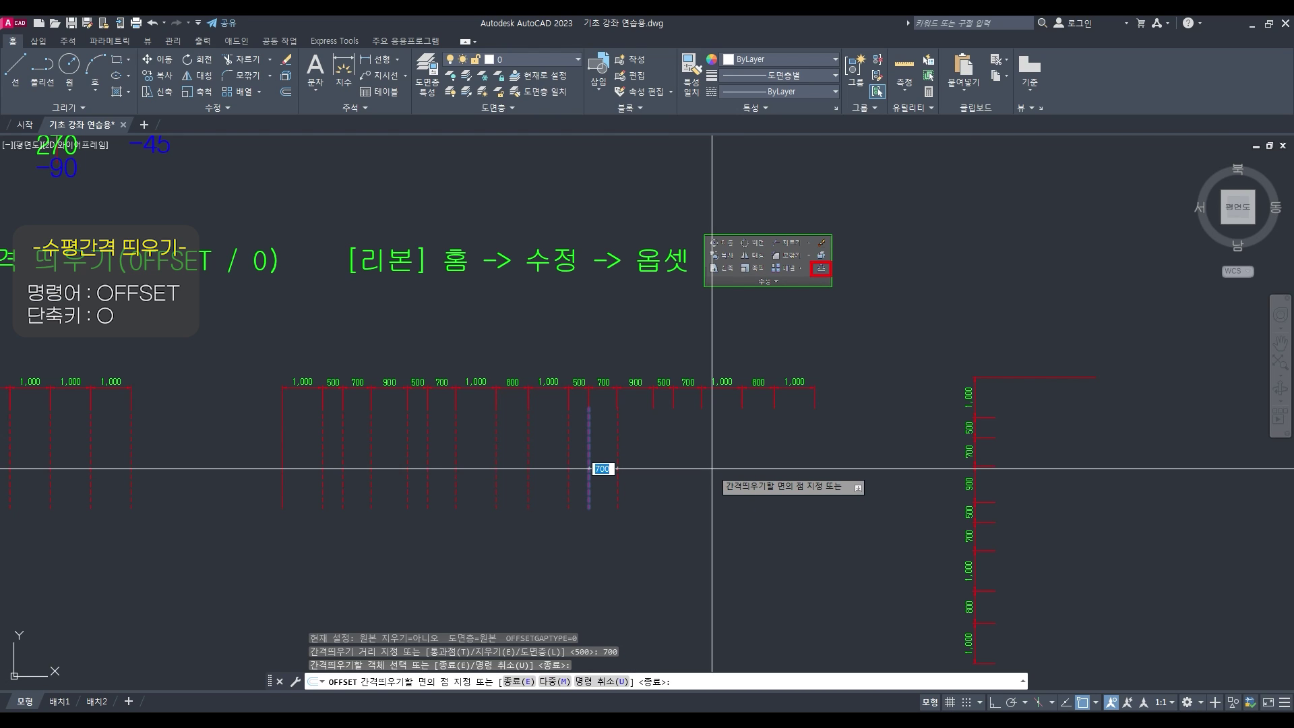
pyautogui.click(711, 469)
pyautogui.press('Return')
# Offset the twelfth line of the mixed-spacing exercise 900 to the right
pyautogui.press('Return')
pyautogui.write('900')
pyautogui.press('Return')
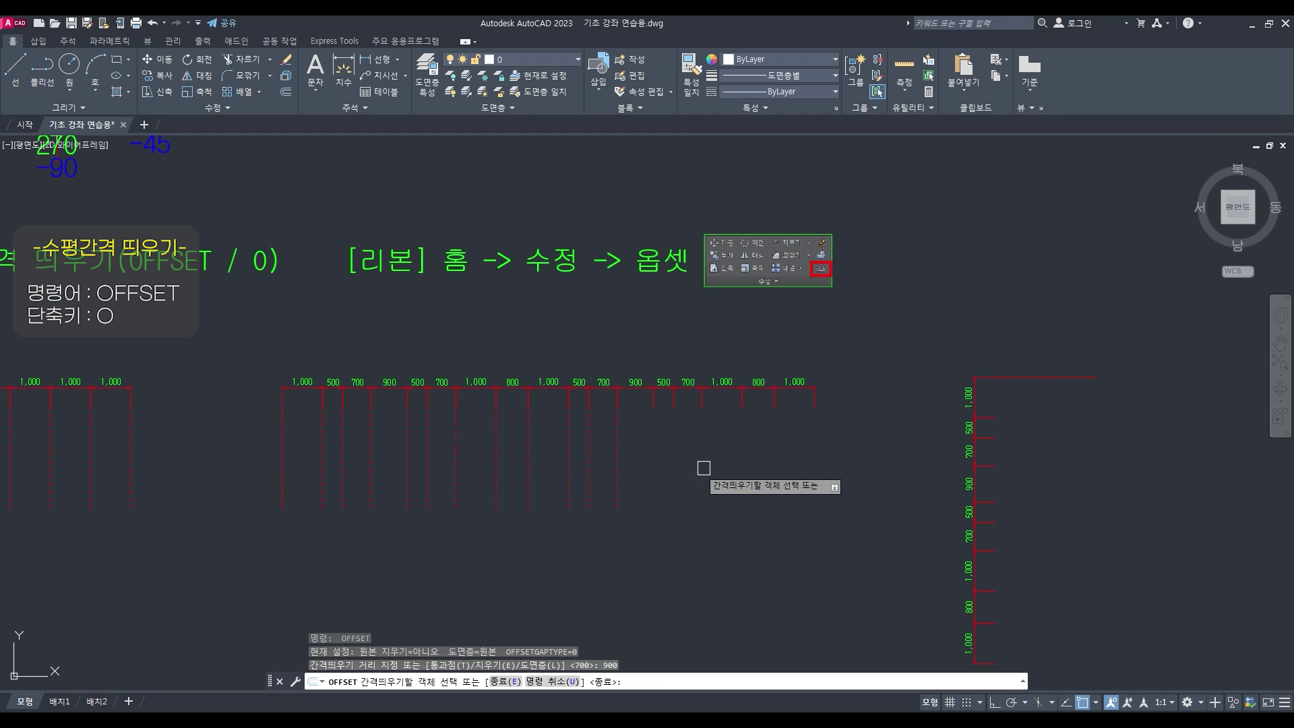
pyautogui.click(618, 433)
pyautogui.click(829, 434)
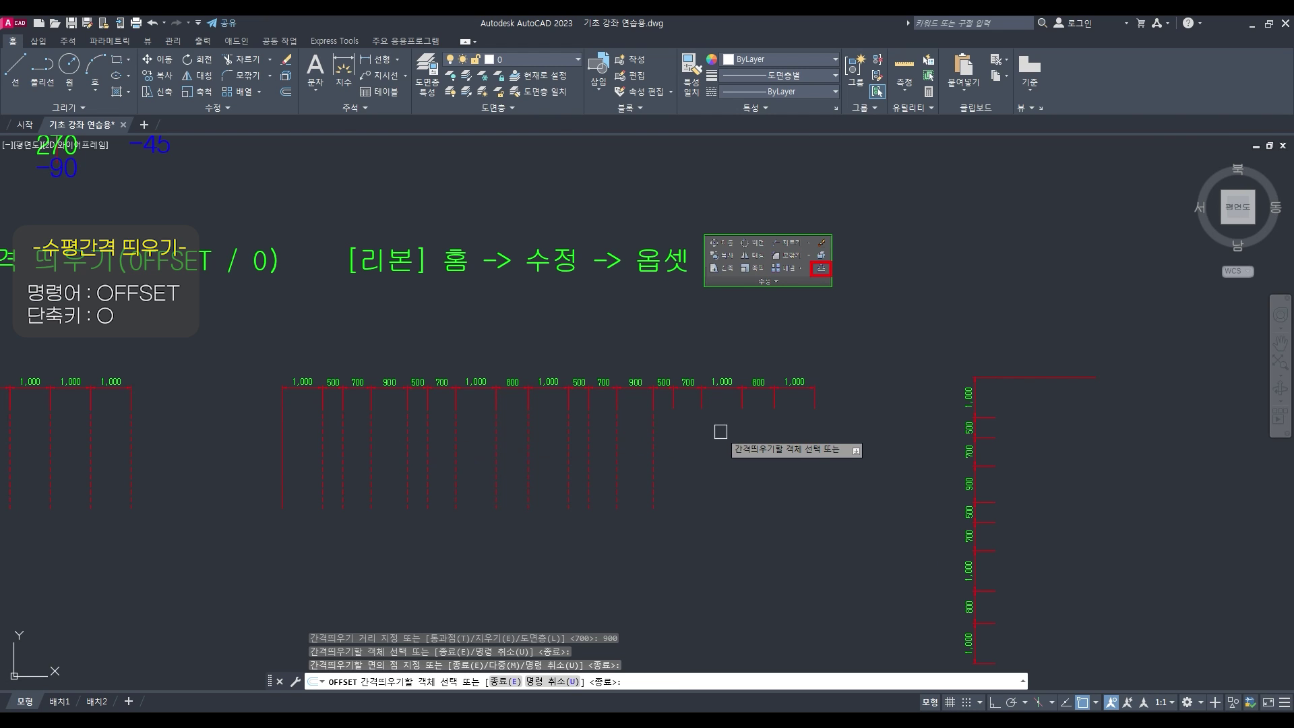
pyautogui.scroll(-4, 640, 432)
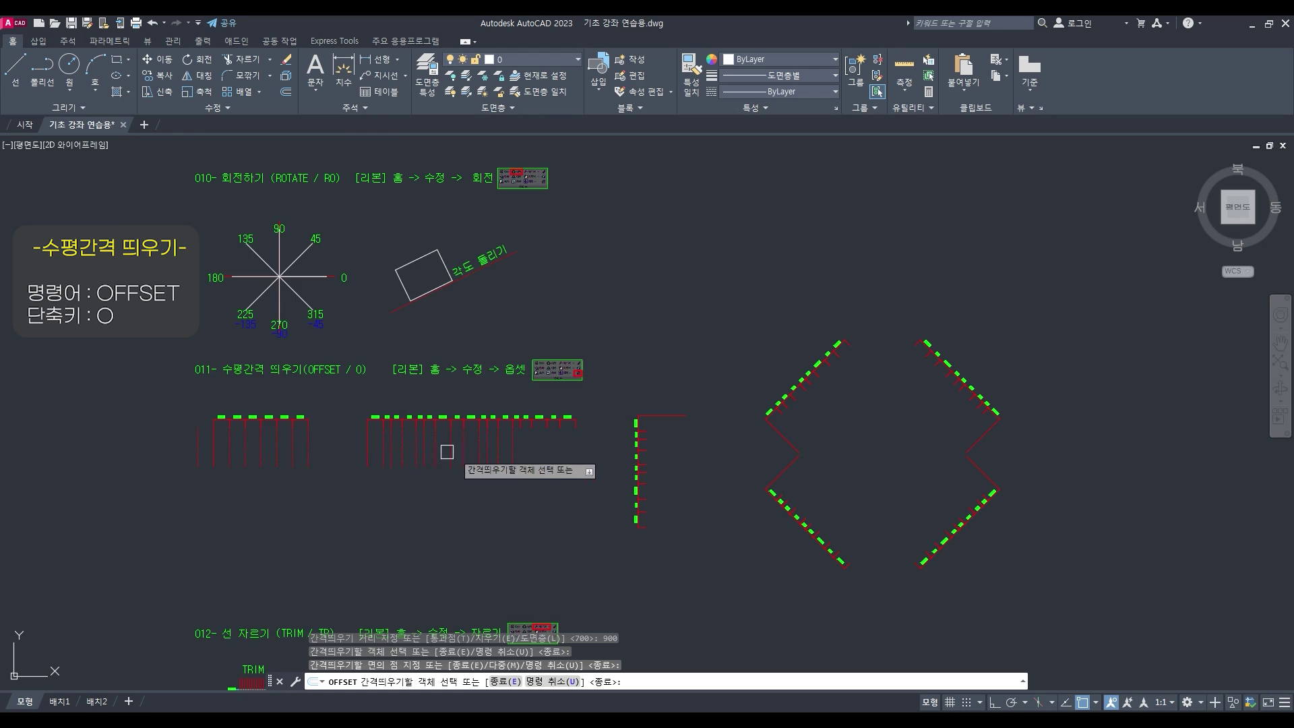
pyautogui.scroll(2, 451, 448)
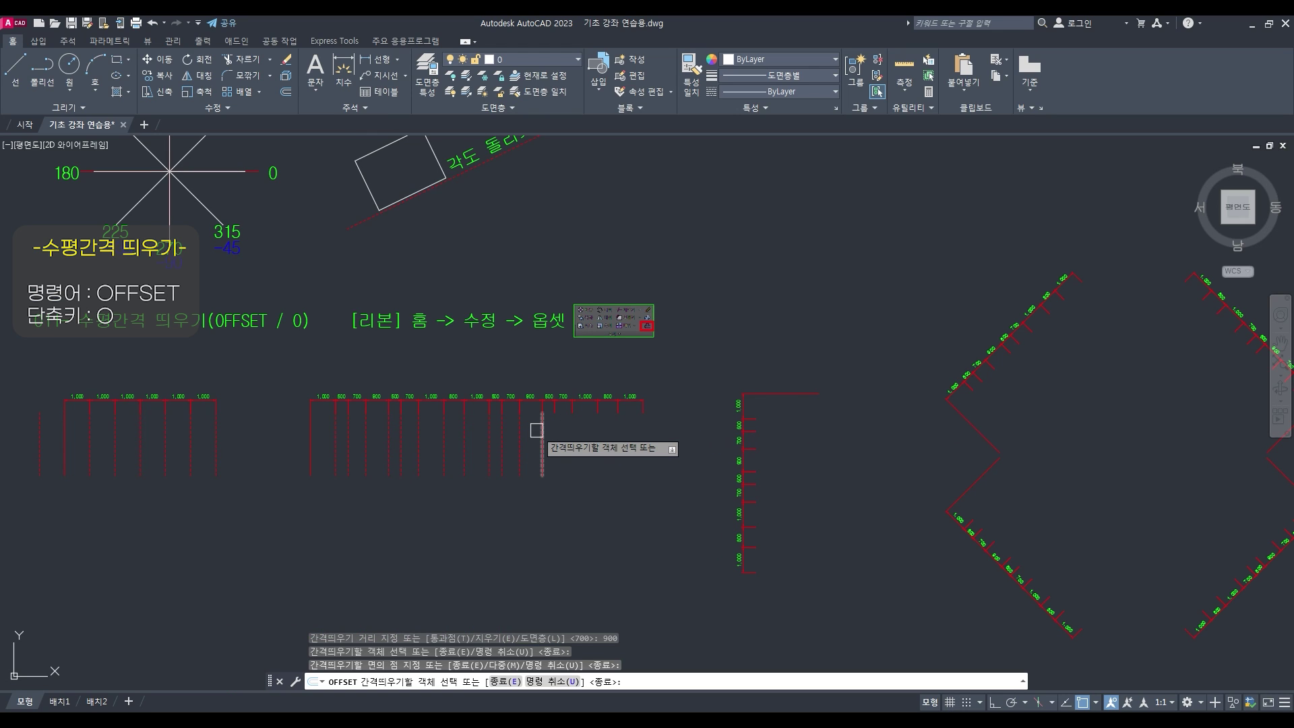
# Offset the top horizontal line of the vertical spacing exercise 1000 downward
pyautogui.moveTo(664, 428)
pyautogui.mouseDown(button='middle')
pyautogui.moveTo(591, 448)
pyautogui.moveTo(775, 439)
pyautogui.mouseUp(button='middle')
pyautogui.press('Escape')
pyautogui.moveTo(892, 462); pyautogui.dragTo(537, 454, button='middle')
pyautogui.scroll(3, 537, 454)
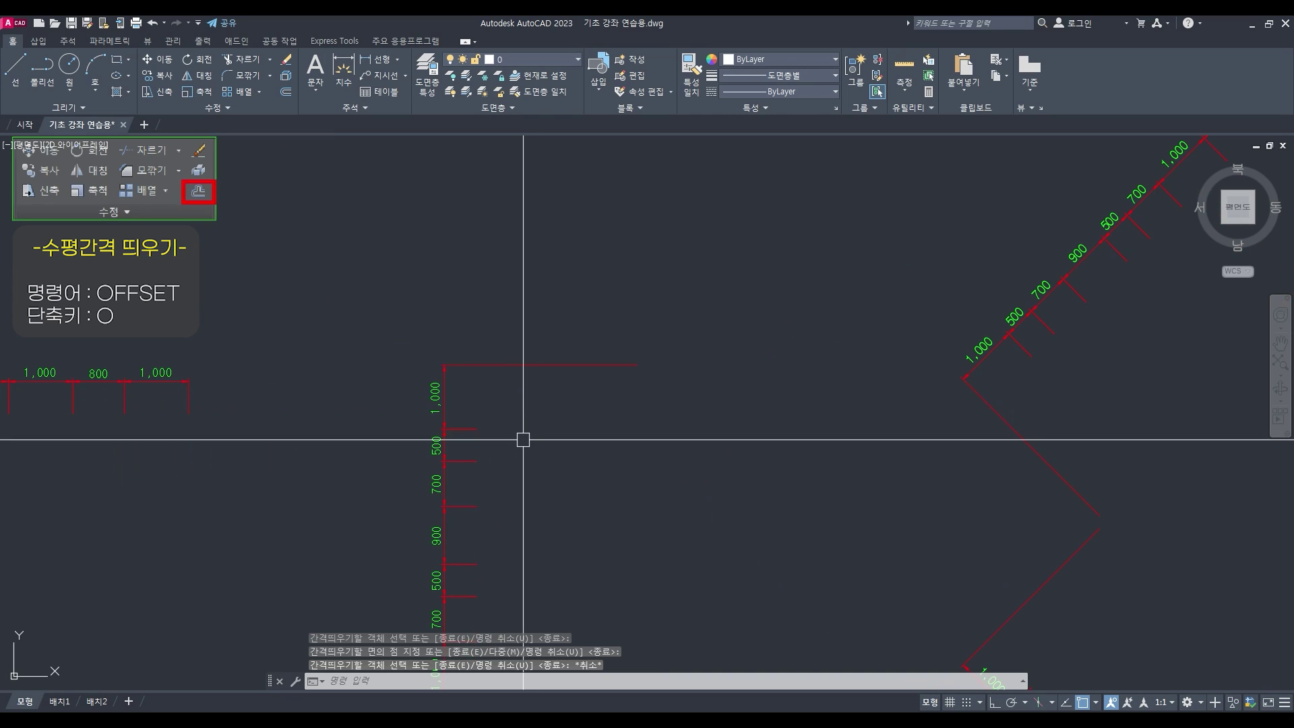
pyautogui.write('o')
pyautogui.press('Return')
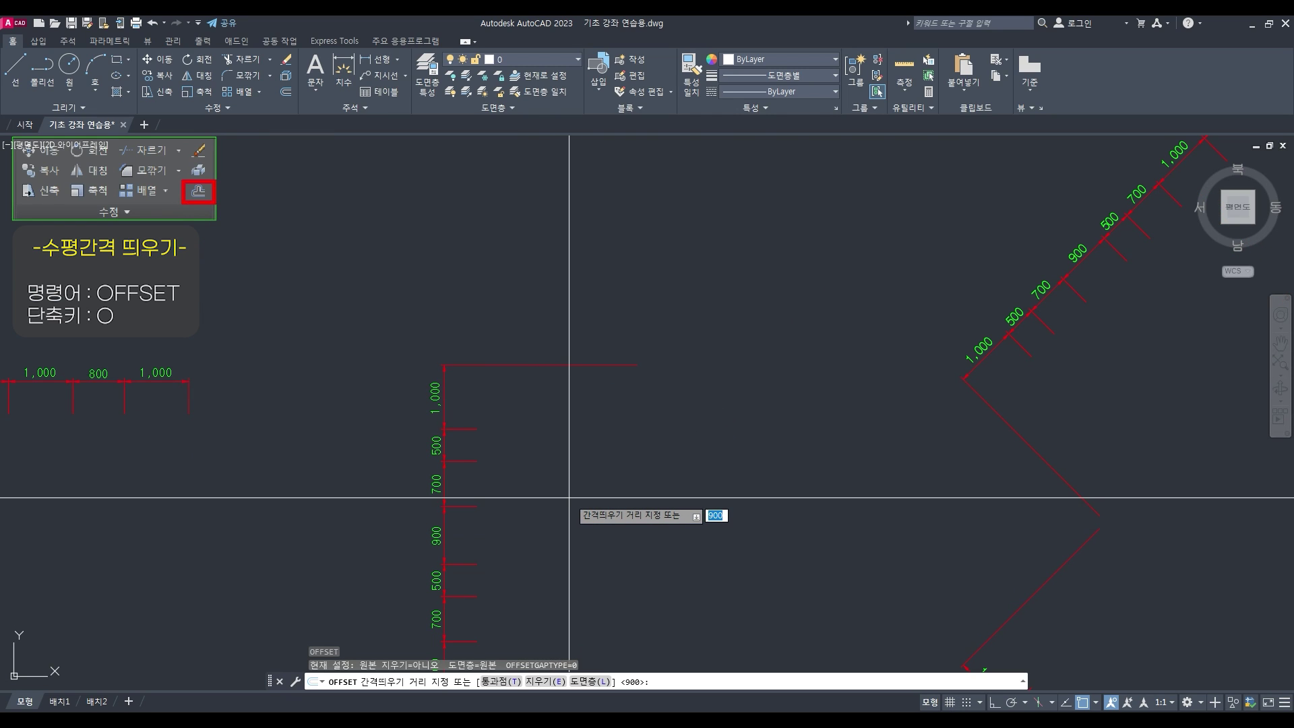
pyautogui.write('1000')
pyautogui.press('Return')
pyautogui.click(604, 360)
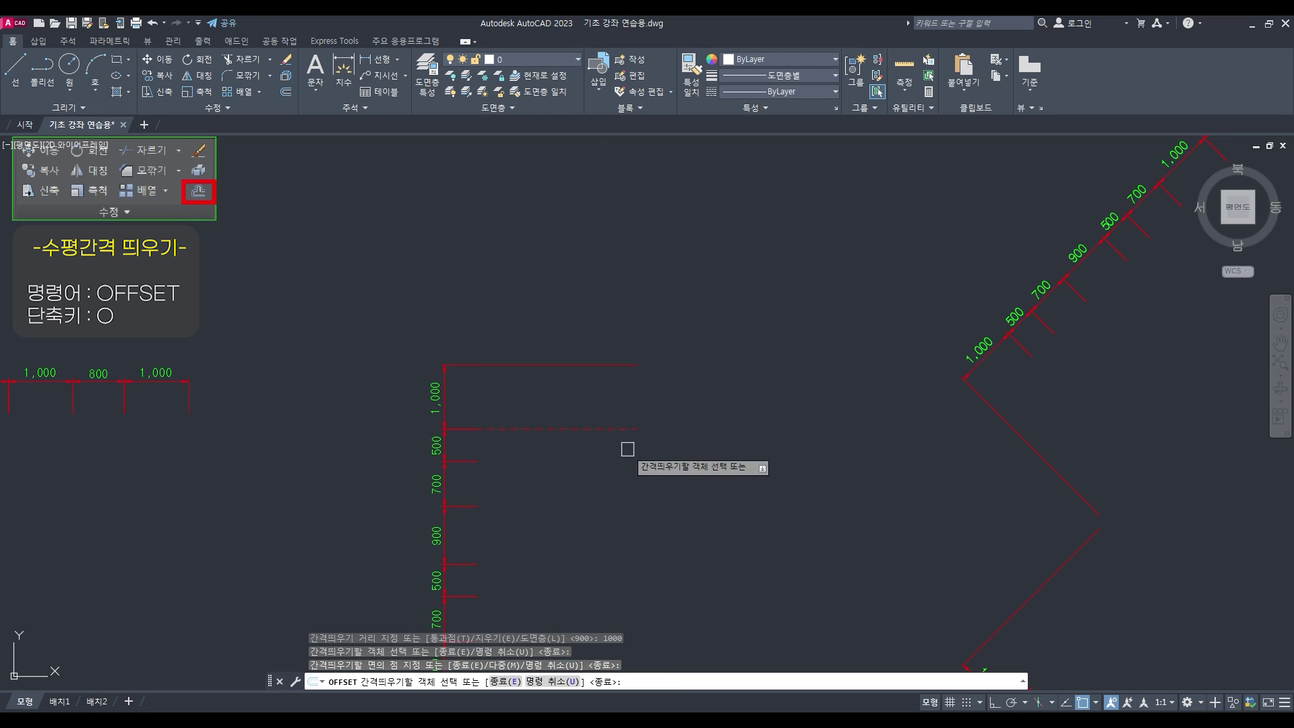
pyautogui.click(570, 462)
pyautogui.press('Escape')
# Offset the second horizontal line of the vertical spacing exercise 500 downward
pyautogui.write('o')
pyautogui.press('Return')
pyautogui.write('500')
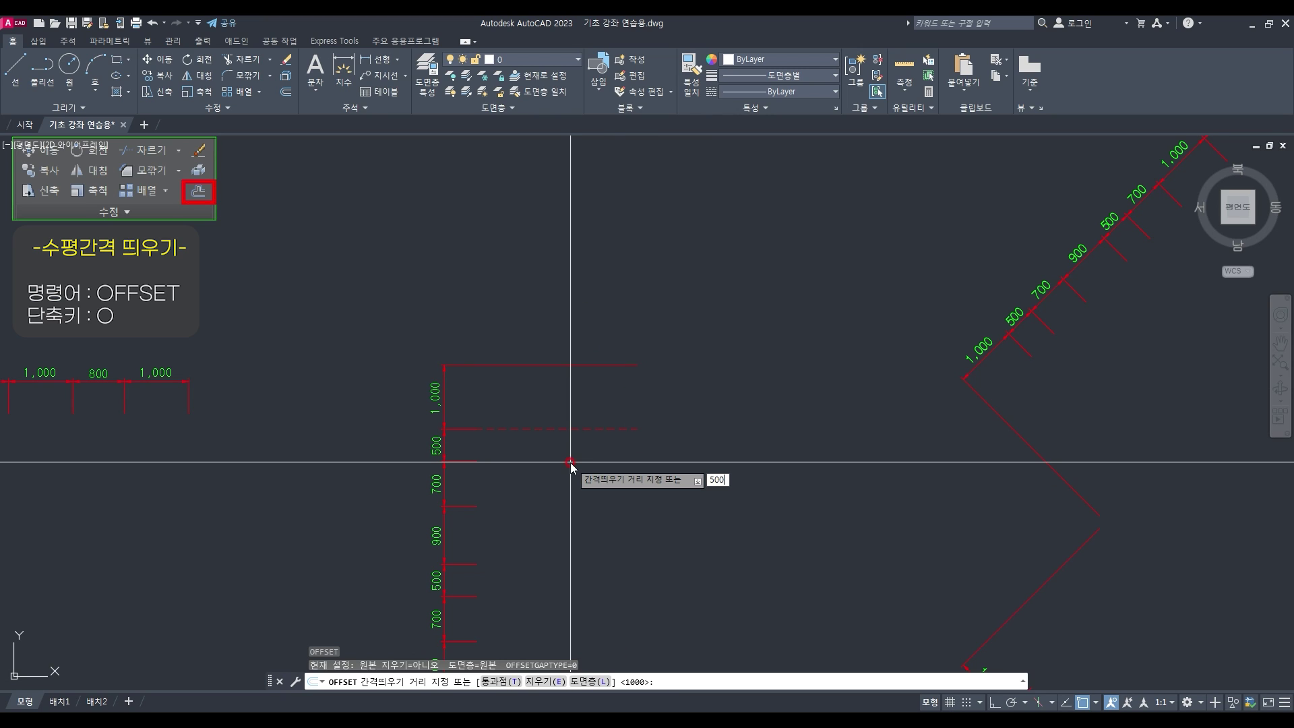
pyautogui.press('Return')
pyautogui.click(542, 428)
pyautogui.click(569, 540)
pyautogui.press('Escape')
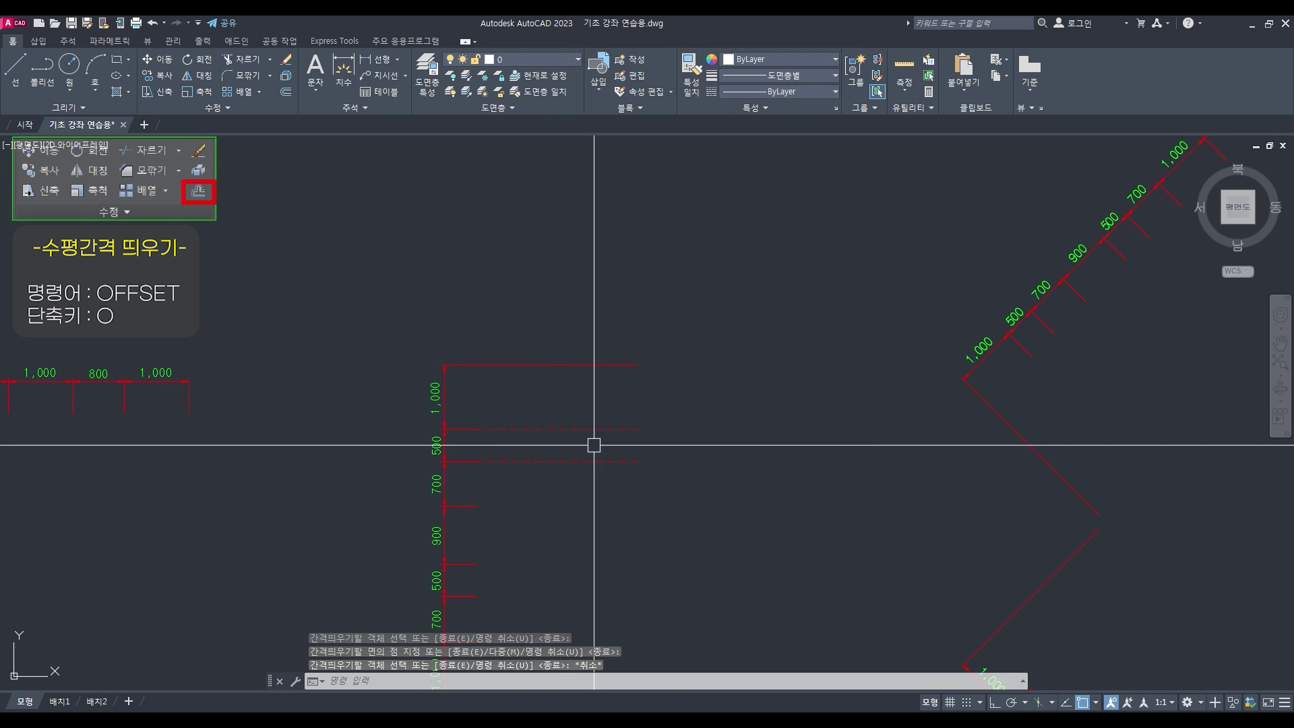
# Copy the third horizontal line onto each remaining tick mark below it in the vertical spacing exercise
pyautogui.scroll(-5, 600, 451)
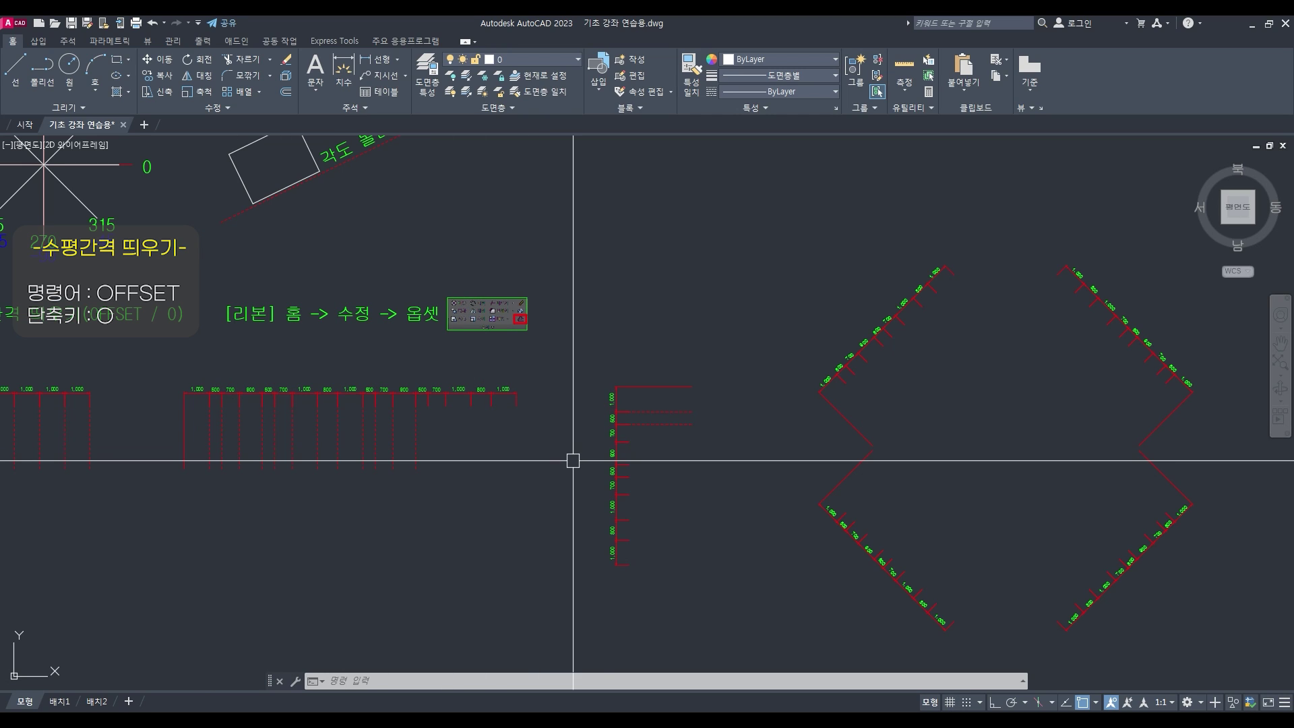
pyautogui.press('Escape')
pyautogui.press('Escape')
pyautogui.scroll(2, 734, 463)
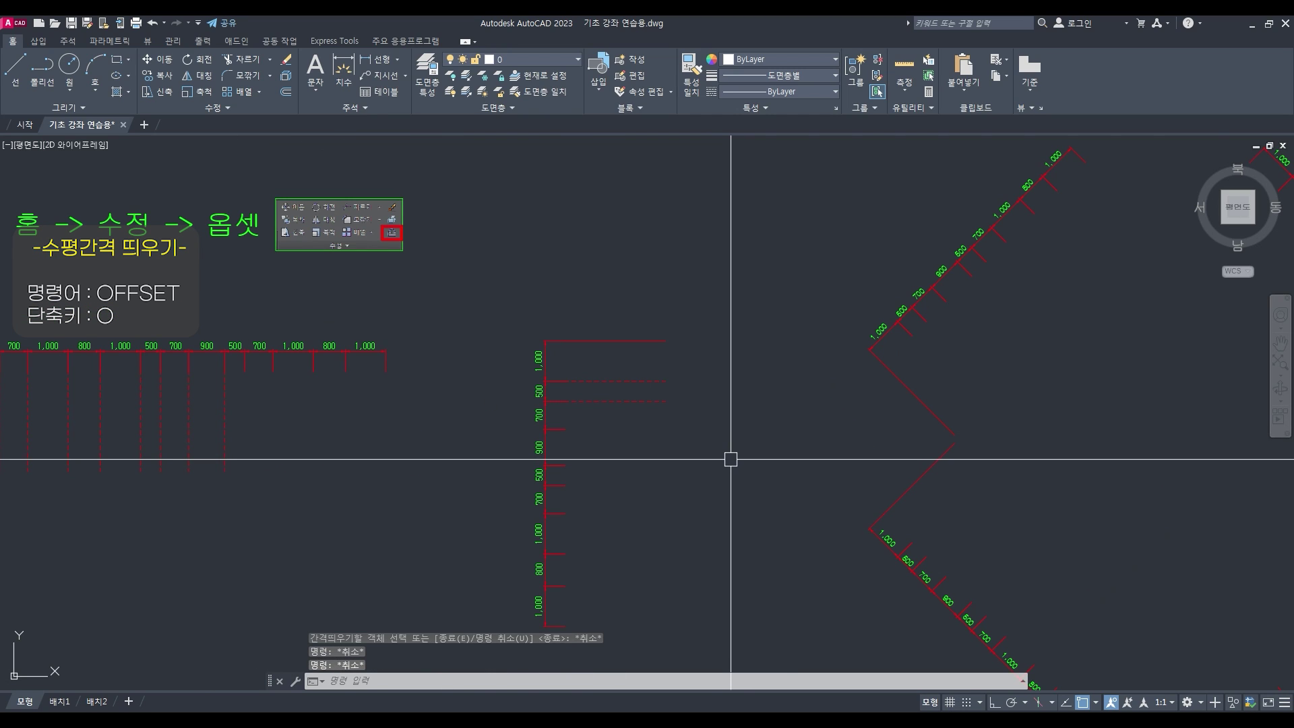
pyautogui.write('oo')
pyautogui.press('Return')
pyautogui.click(716, 442)
pyautogui.click(586, 391)
pyautogui.press('Return')
pyautogui.click(565, 401)
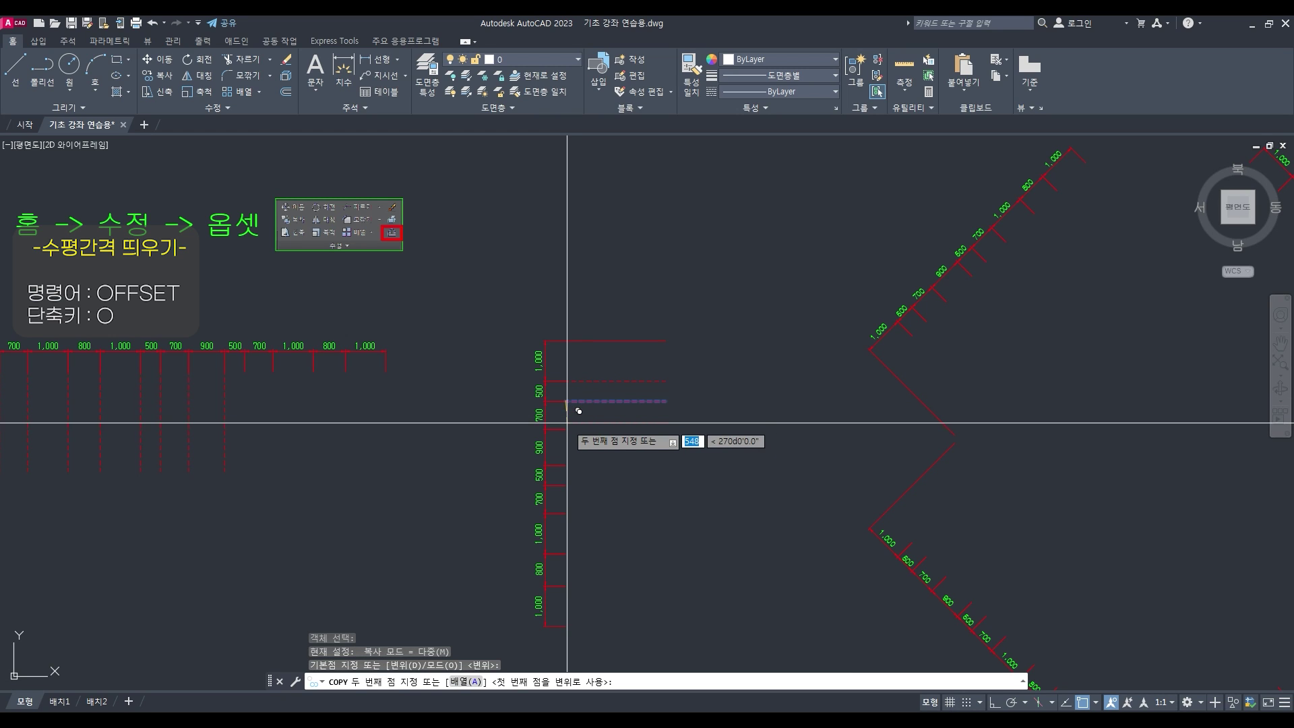
pyautogui.click(566, 430)
pyautogui.click(565, 465)
pyautogui.click(566, 485)
pyautogui.click(565, 513)
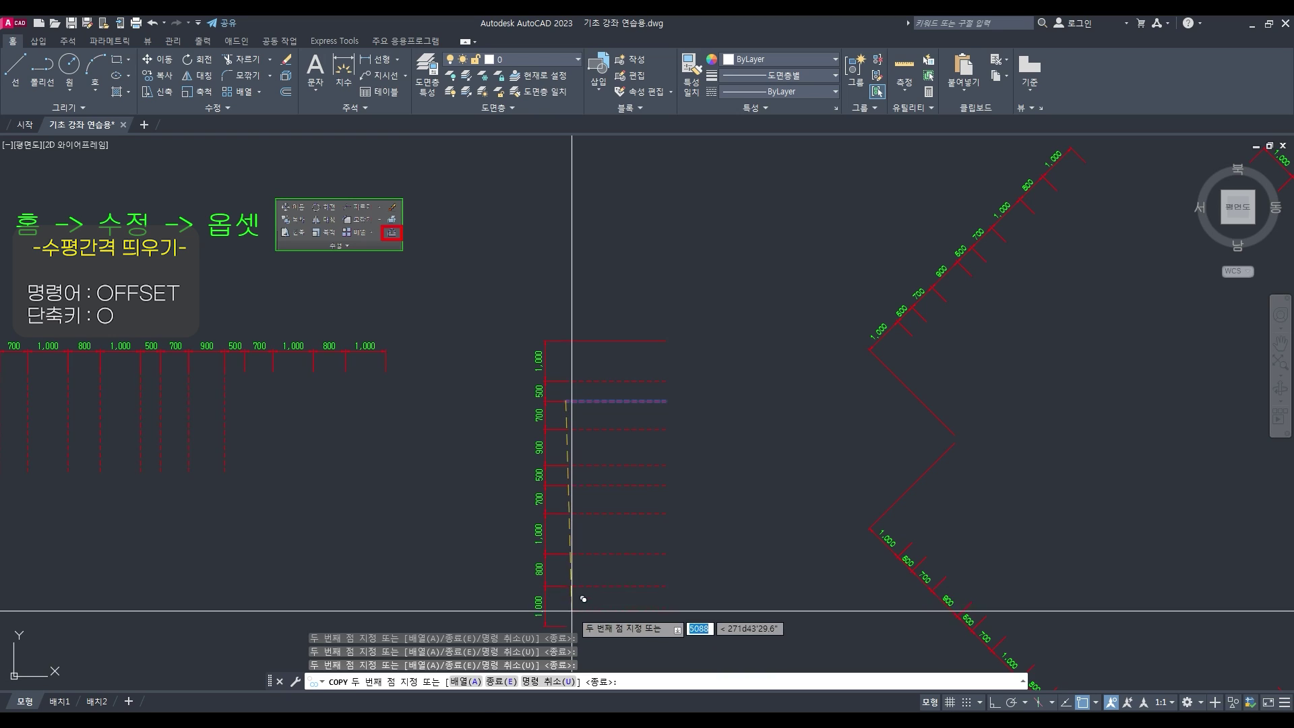
pyautogui.press('Escape')
# Copy the upper-left diagonal base line onto the first four tick marks of its inclined spacing
pyautogui.write('c')
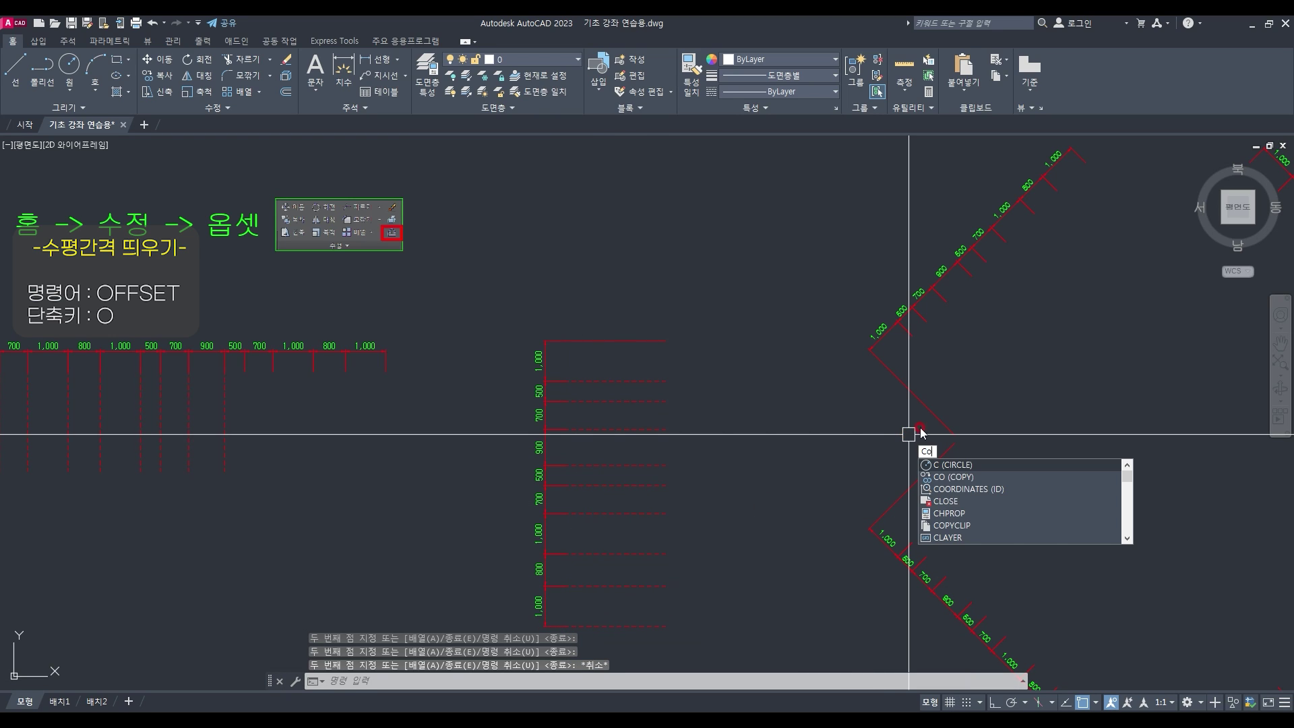
pyautogui.write('o')
pyautogui.press('space')
pyautogui.click(963, 396)
pyautogui.click(907, 413)
pyautogui.press('space')
pyautogui.click(883, 364)
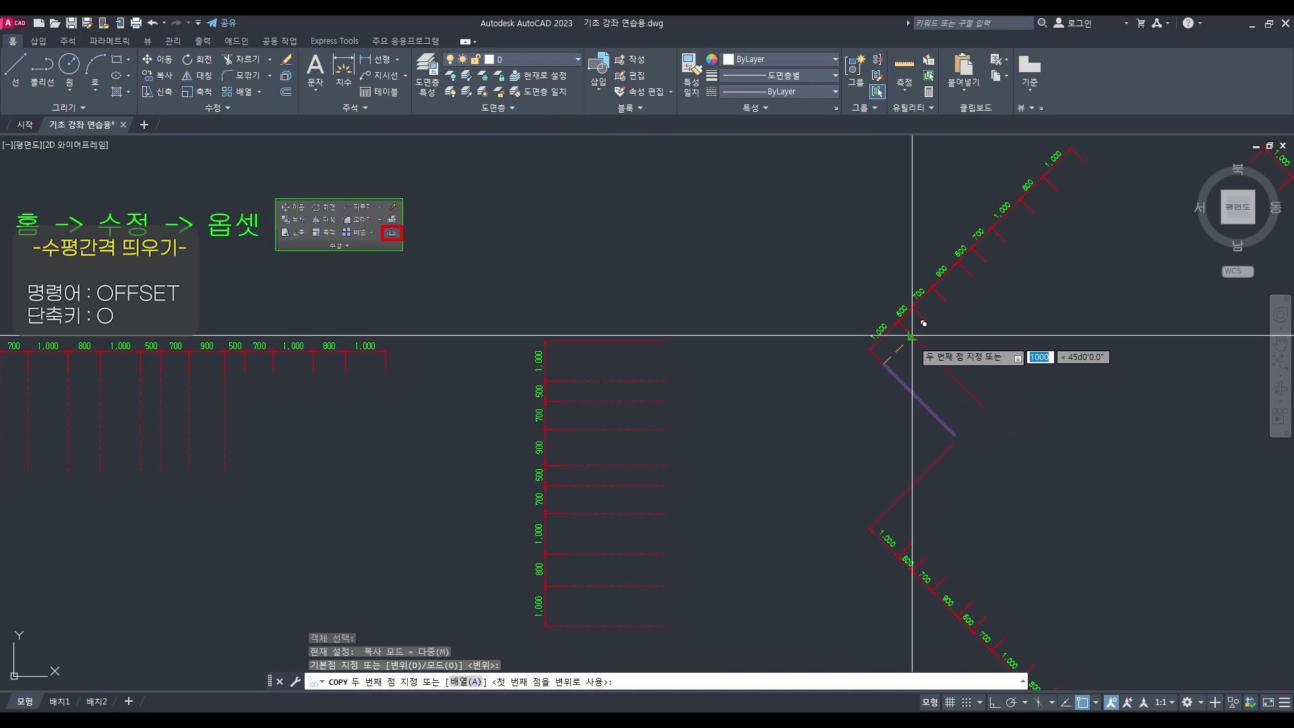
pyautogui.click(914, 336)
pyautogui.click(927, 321)
pyautogui.click(946, 301)
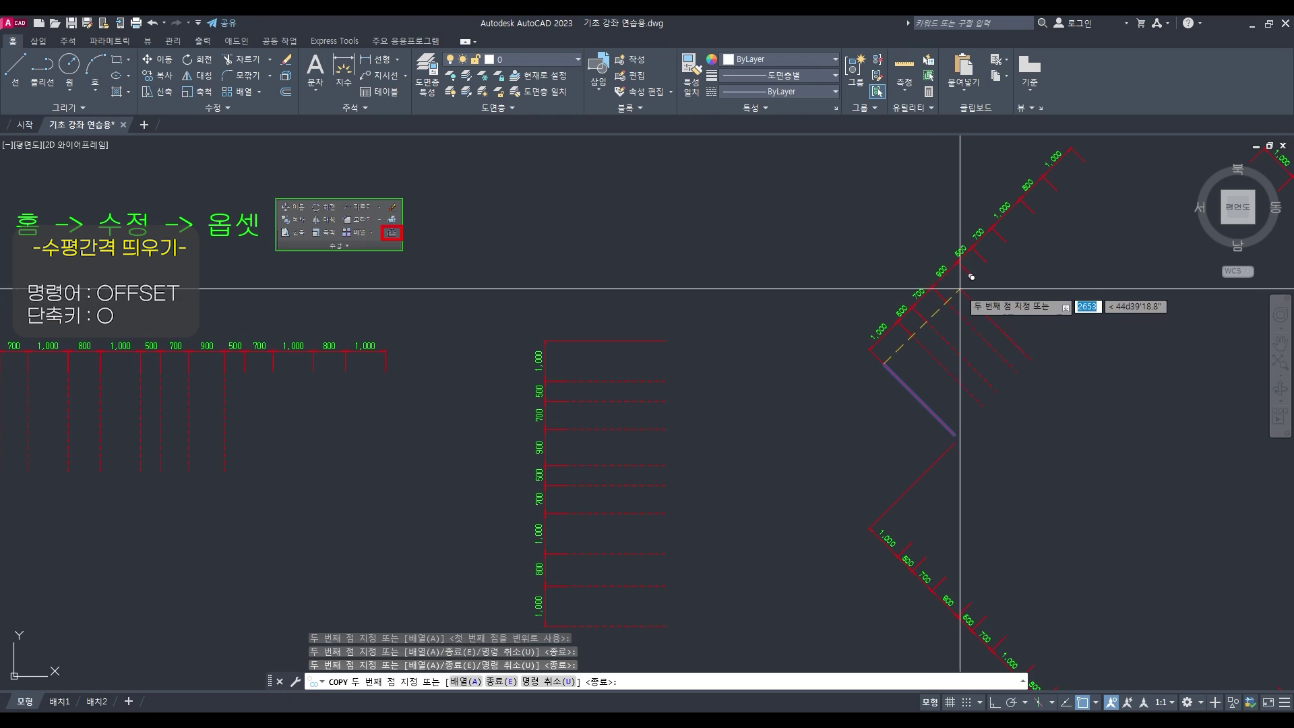
pyautogui.click(972, 276)
pyautogui.press('Escape')
# Erase the four copied diagonal lines from the upper-left inclined spacing
pyautogui.write('e')
pyautogui.press('space')
pyautogui.click(1089, 303)
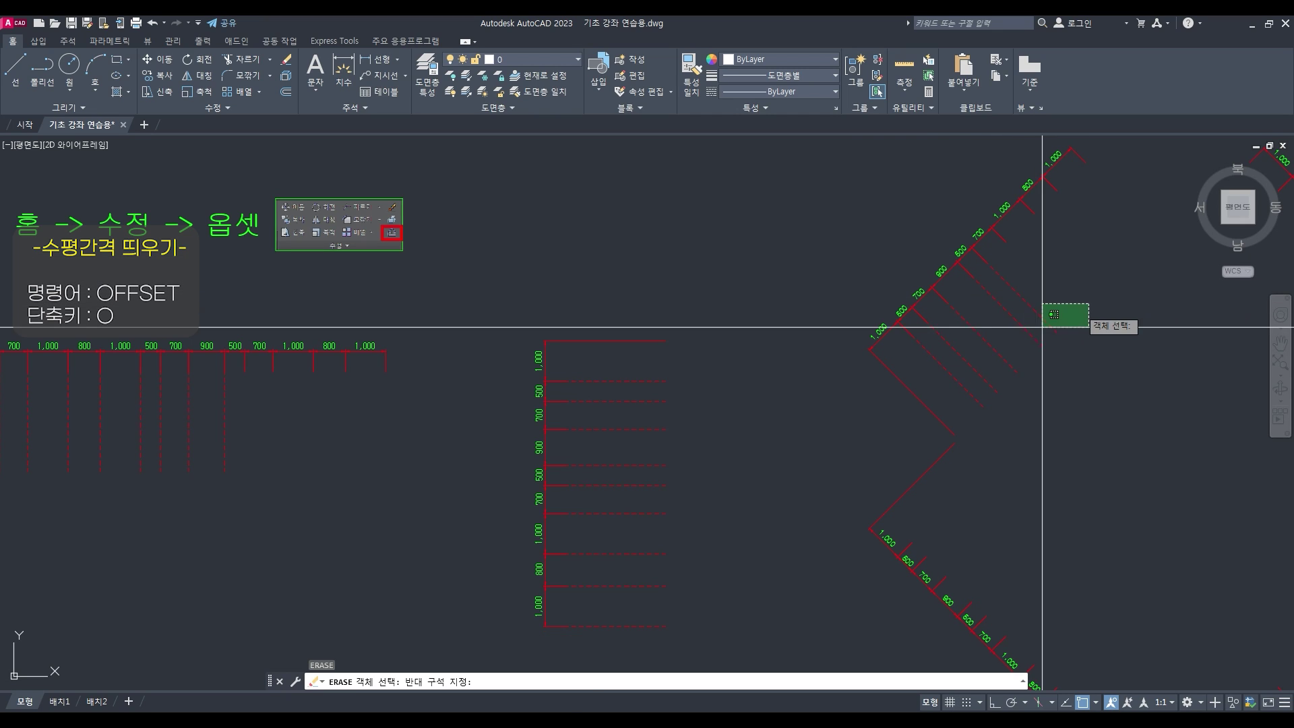
pyautogui.click(957, 409)
pyautogui.press('space')
pyautogui.press('Escape')
# Erase the copied horizontal lines below the fourth line in the vertical spacing exercise
pyautogui.write('e')
pyautogui.press('space')
pyautogui.click(707, 651)
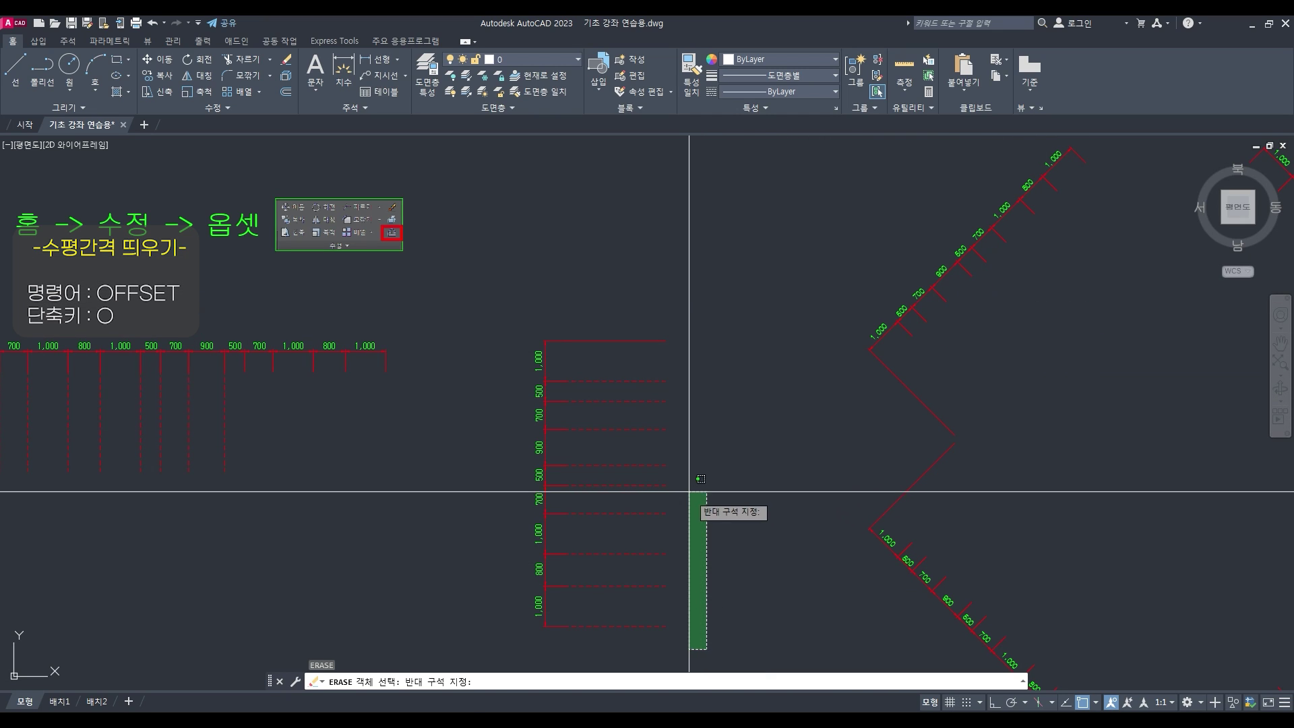
pyautogui.click(628, 459)
pyautogui.press('space')
pyautogui.scroll(-4, 645, 458)
pyautogui.moveTo(647, 459); pyautogui.dragTo(689, 456, button='middle')
pyautogui.press('Escape')
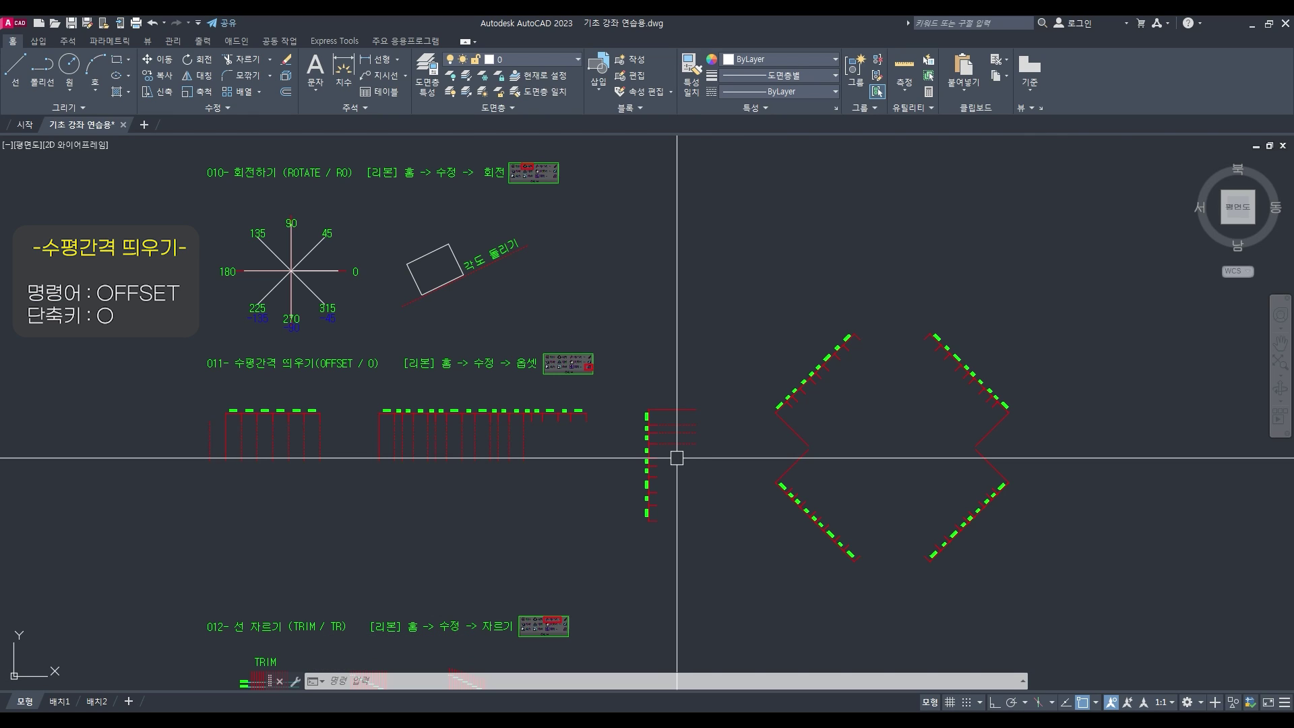
pyautogui.write('o')
pyautogui.press('space')
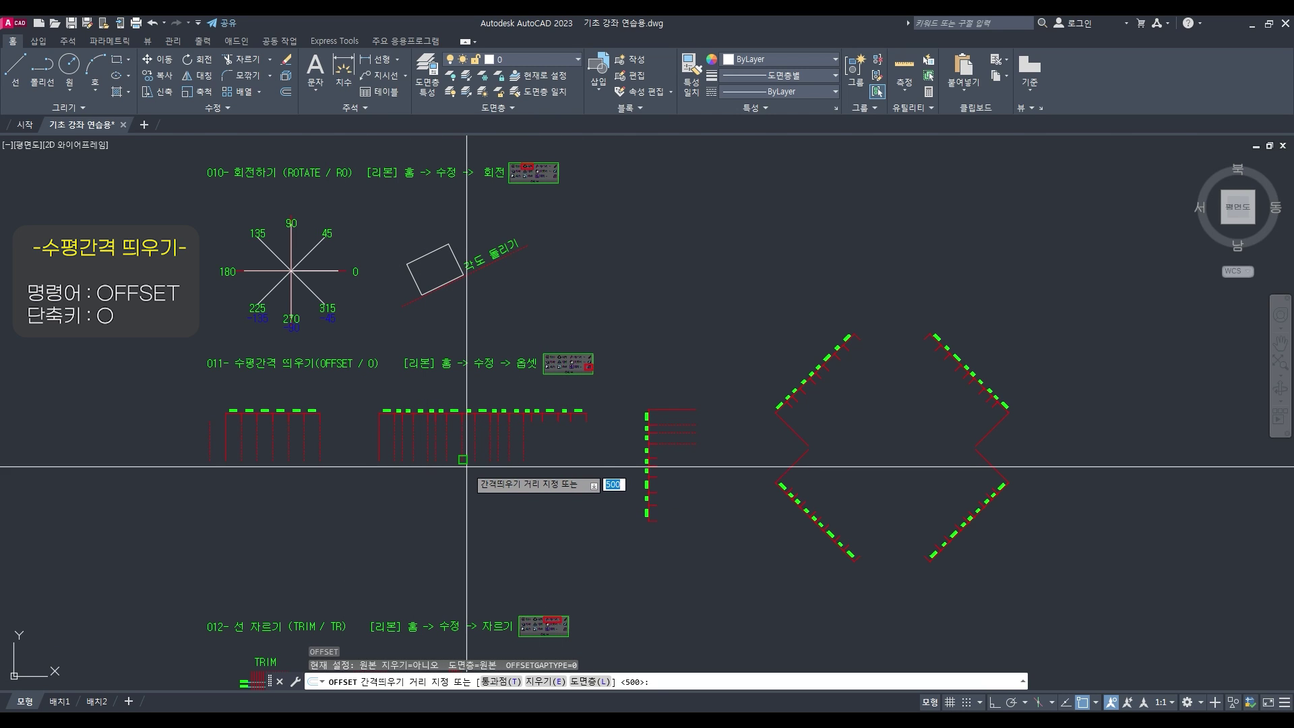
pyautogui.moveTo(463, 463); pyautogui.dragTo(462, 441, button='middle')
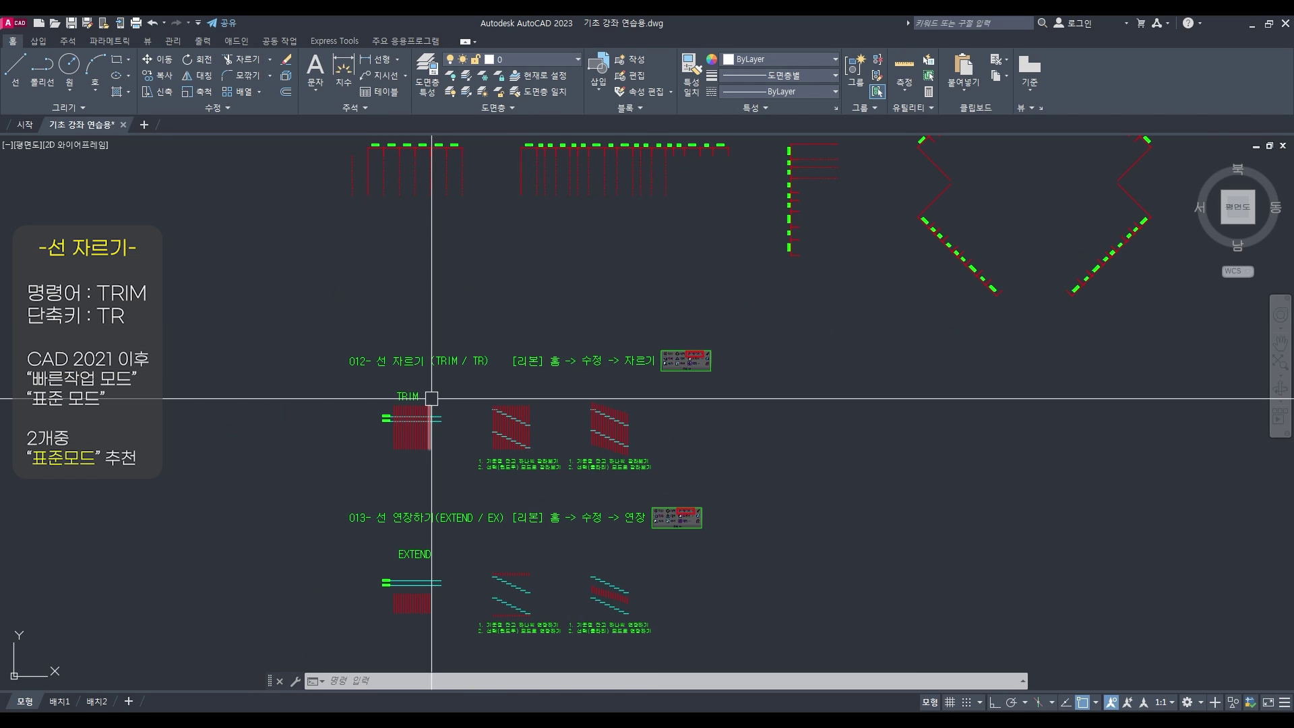
# Look over the TRIM exercise 012 and the EXTEND exercise 013 below the offset exercise
pyautogui.scroll(6, 445, 407)
pyautogui.scroll(-4, 447, 409)
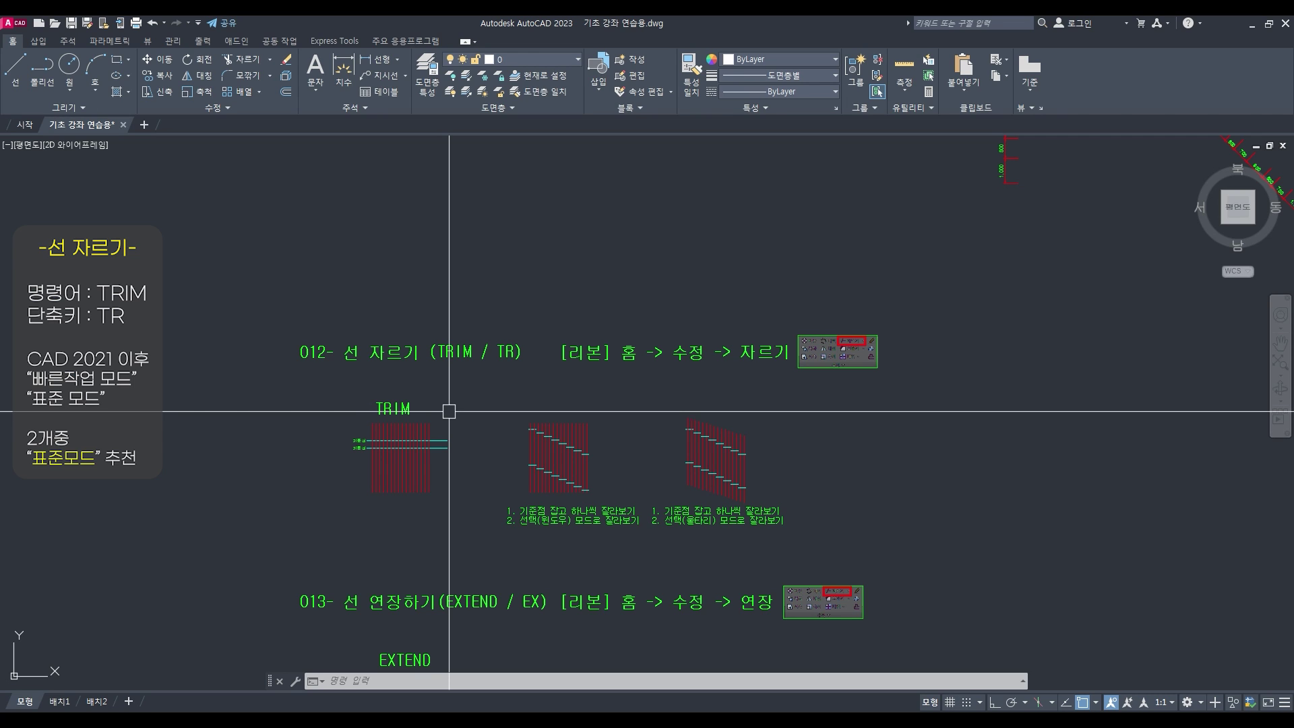
pyautogui.scroll(-5, 449, 410)
pyautogui.moveTo(449, 411)
pyautogui.mouseDown(button='middle')
pyautogui.moveTo(426, 151)
pyautogui.moveTo(445, 221)
pyautogui.mouseUp(button='middle')
pyautogui.scroll(-4, 446, 321)
pyautogui.moveTo(446, 327); pyautogui.dragTo(467, 517, button='middle')
pyautogui.scroll(5, 477, 362)
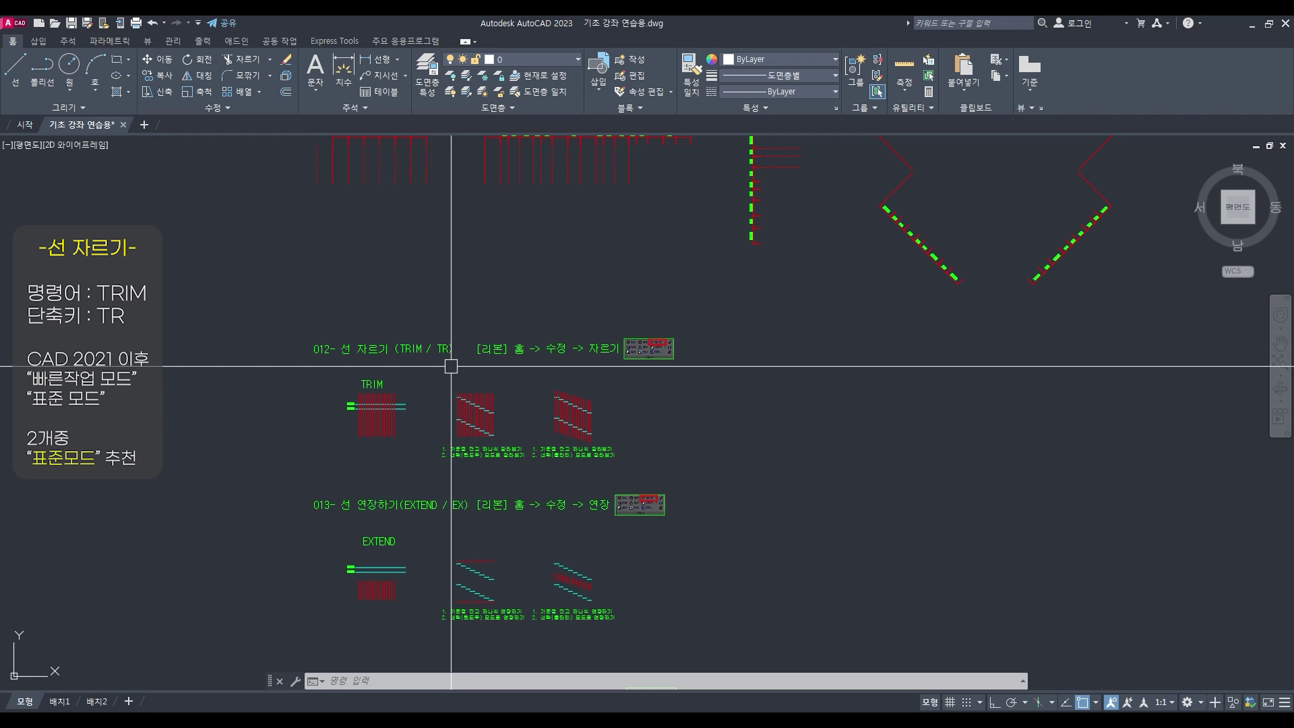
# With ortho on, draw a vertical line about 19,000 long and a horizontal line crossing its lower end in the empty area beside exercise 012
pyautogui.write('l')
pyautogui.press('Return')
pyautogui.click(850, 346)
pyautogui.press('F8')
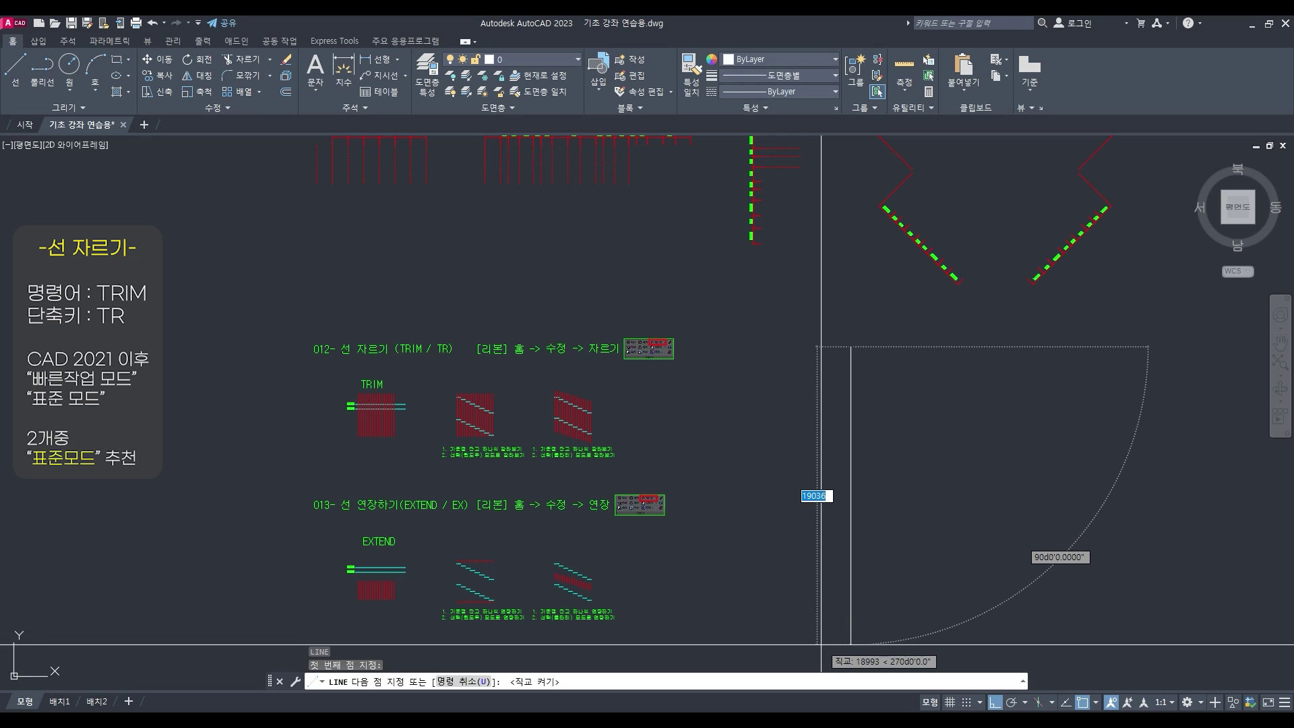
pyautogui.click(819, 649)
pyautogui.press('Return')
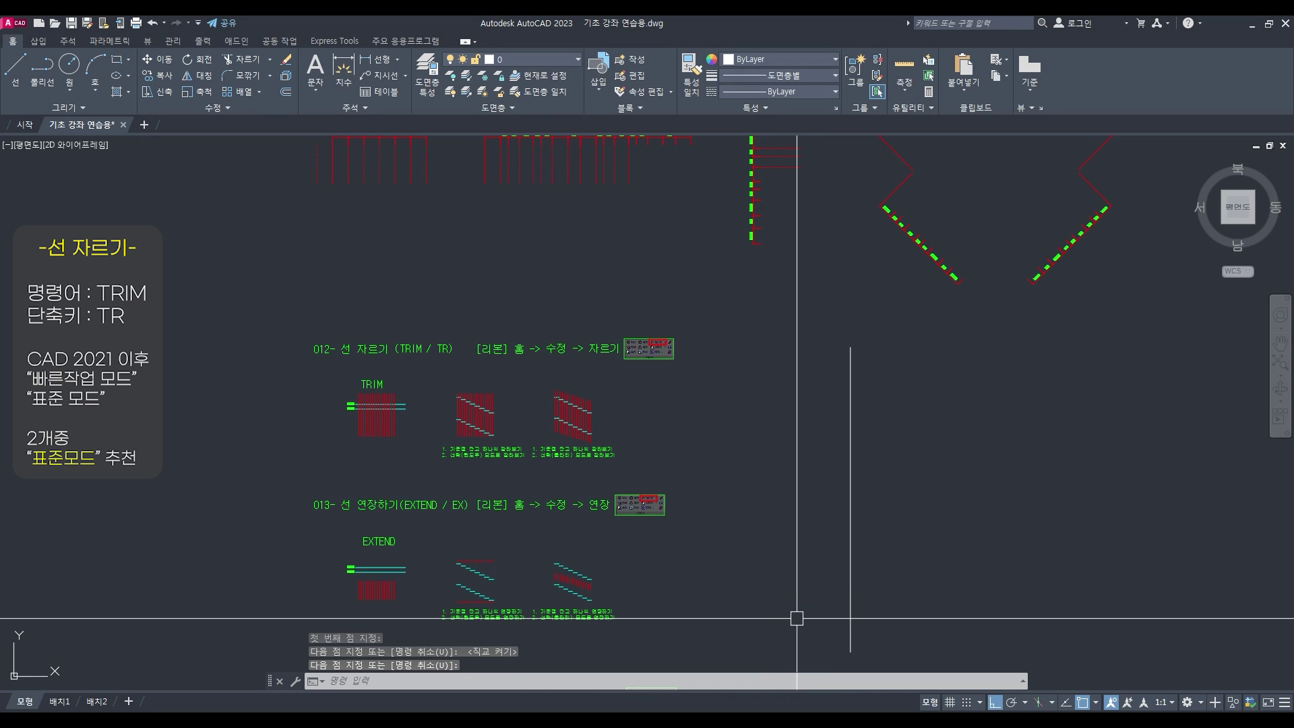
pyautogui.click(1163, 624)
pyautogui.press('Escape')
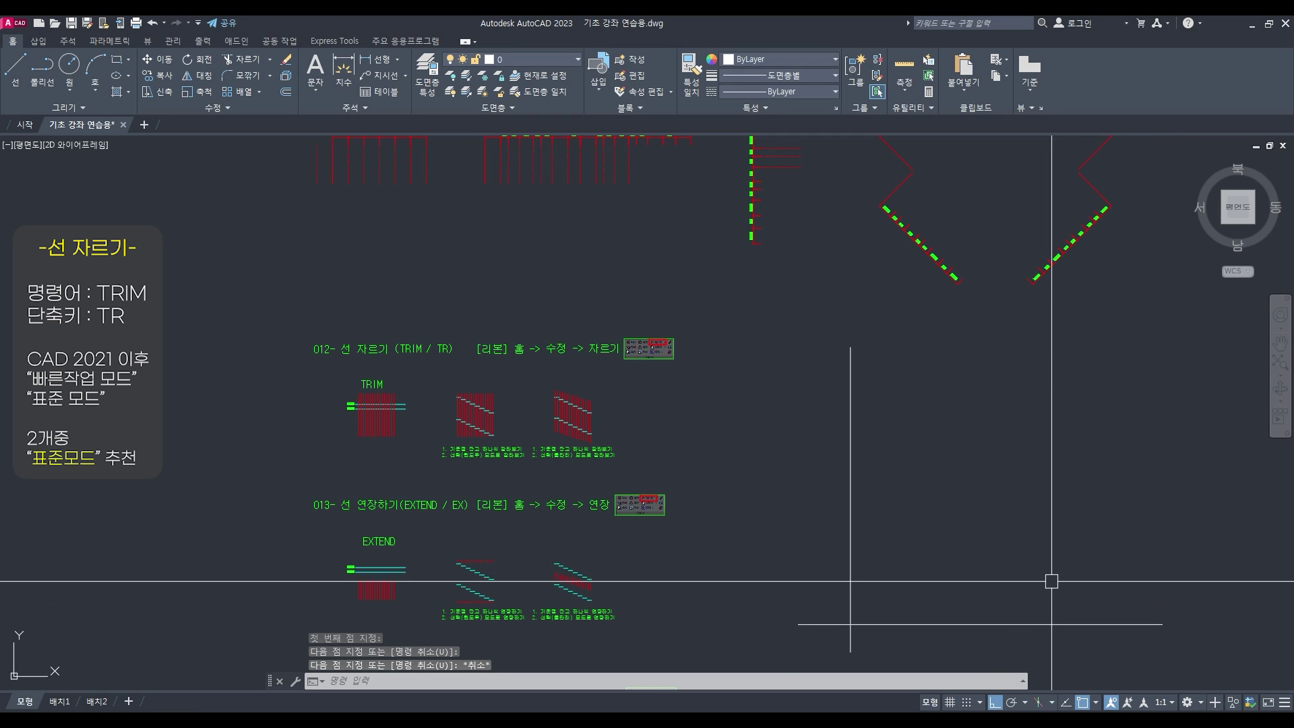
# Offset the horizontal practice line 5000 upward and the vertical practice line 5000 to the right
pyautogui.write('o')
pyautogui.press('space')
pyautogui.write('5000')
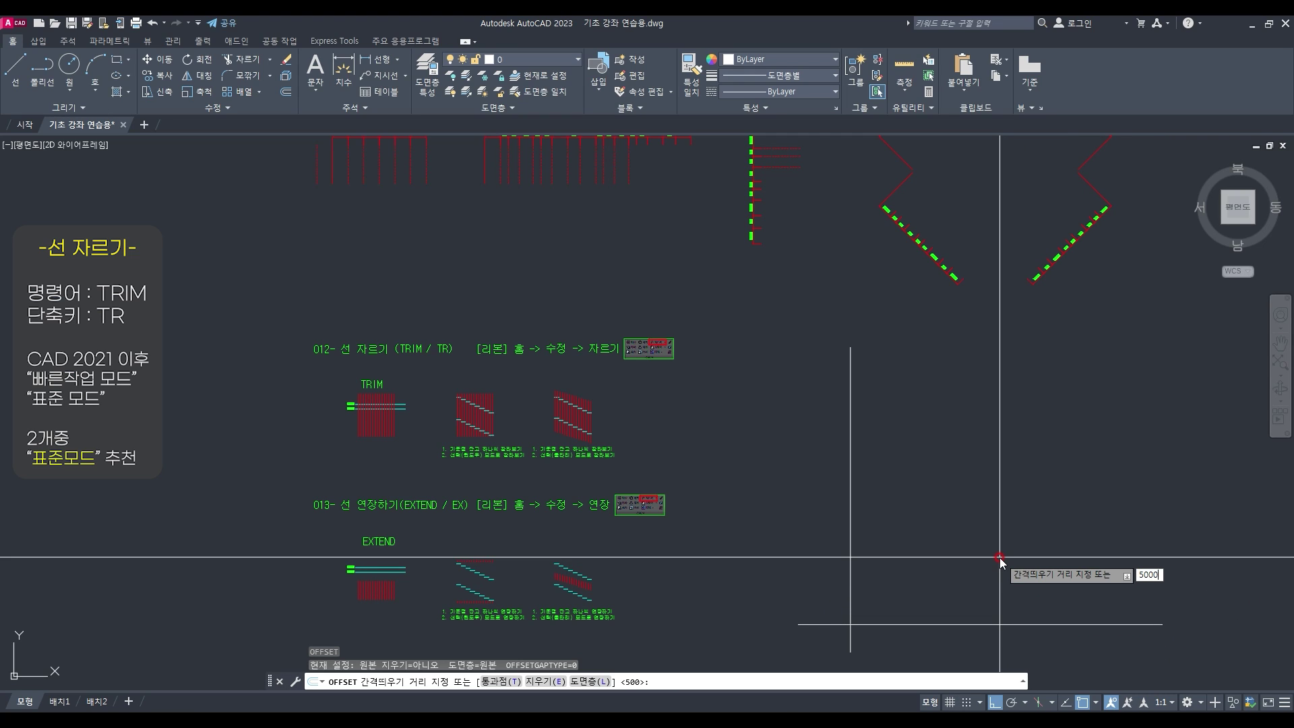
pyautogui.press('space')
pyautogui.click(1025, 624)
pyautogui.click(981, 502)
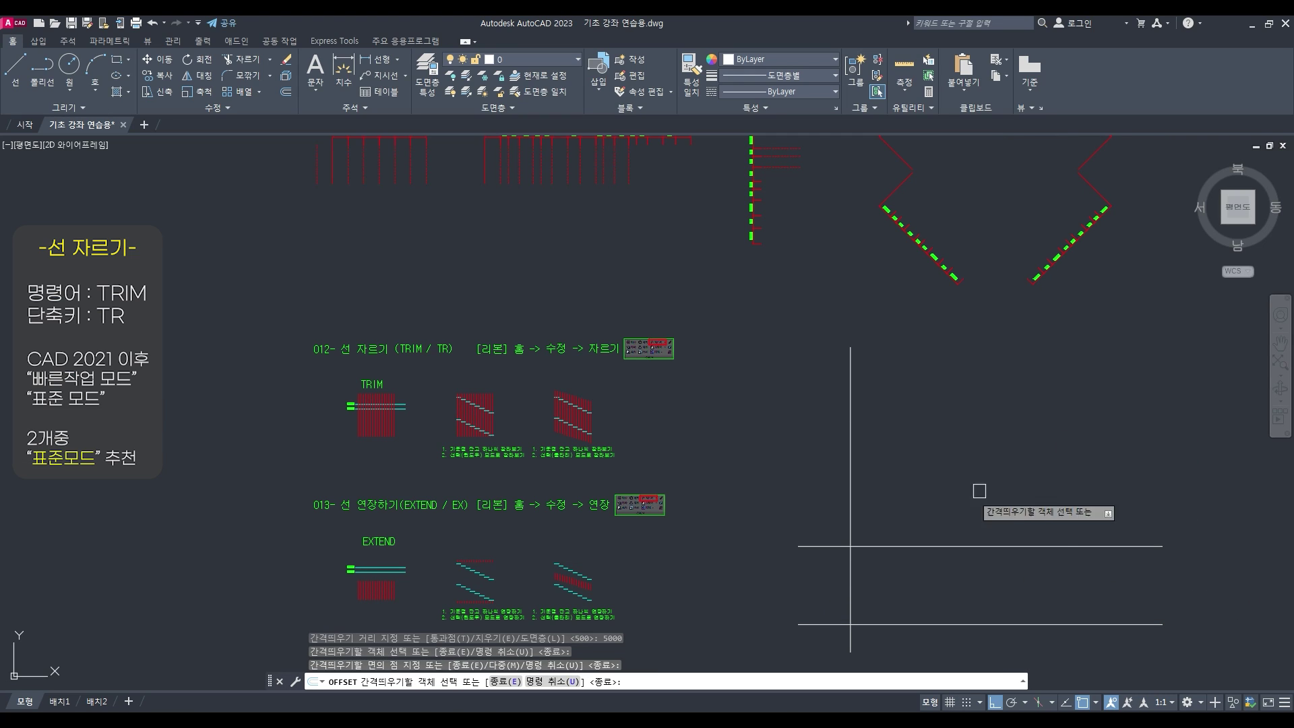
pyautogui.click(849, 520)
pyautogui.click(997, 520)
pyautogui.press('space')
# Trim the overhanging ends of the four crossing practice lines
pyautogui.write('tr')
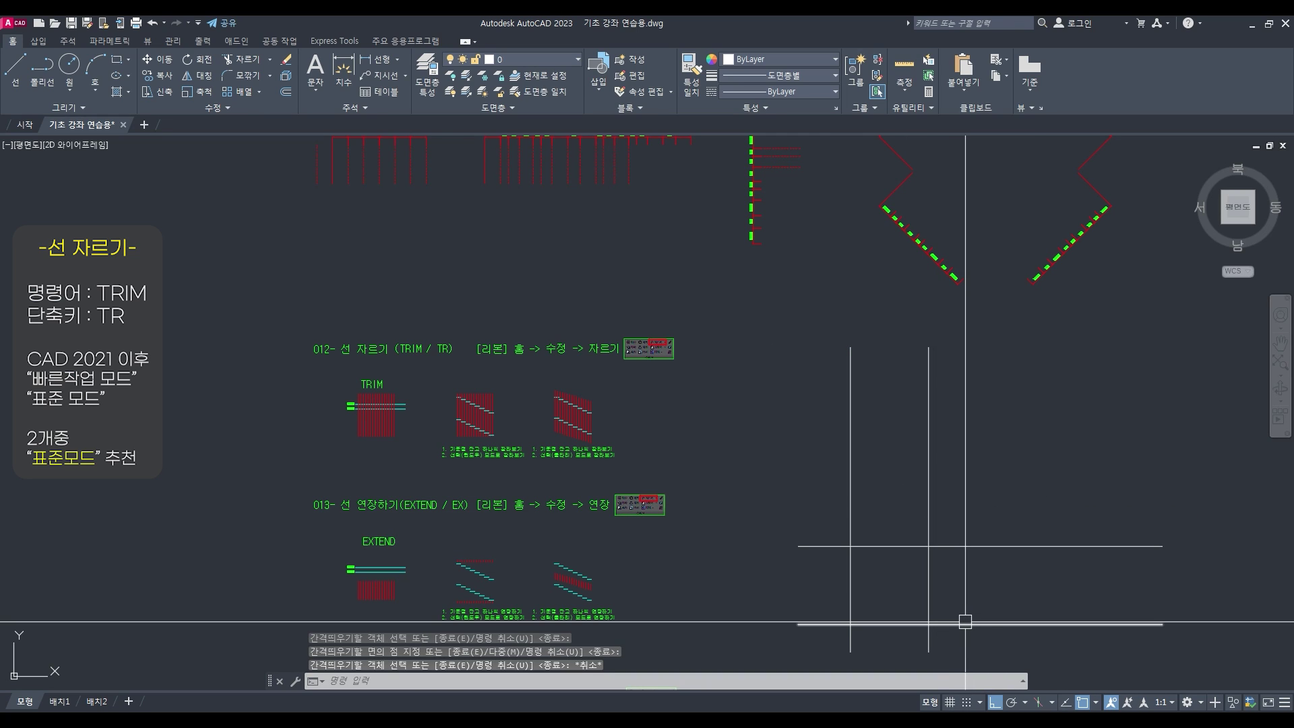
pyautogui.press('space')
pyautogui.click(953, 624)
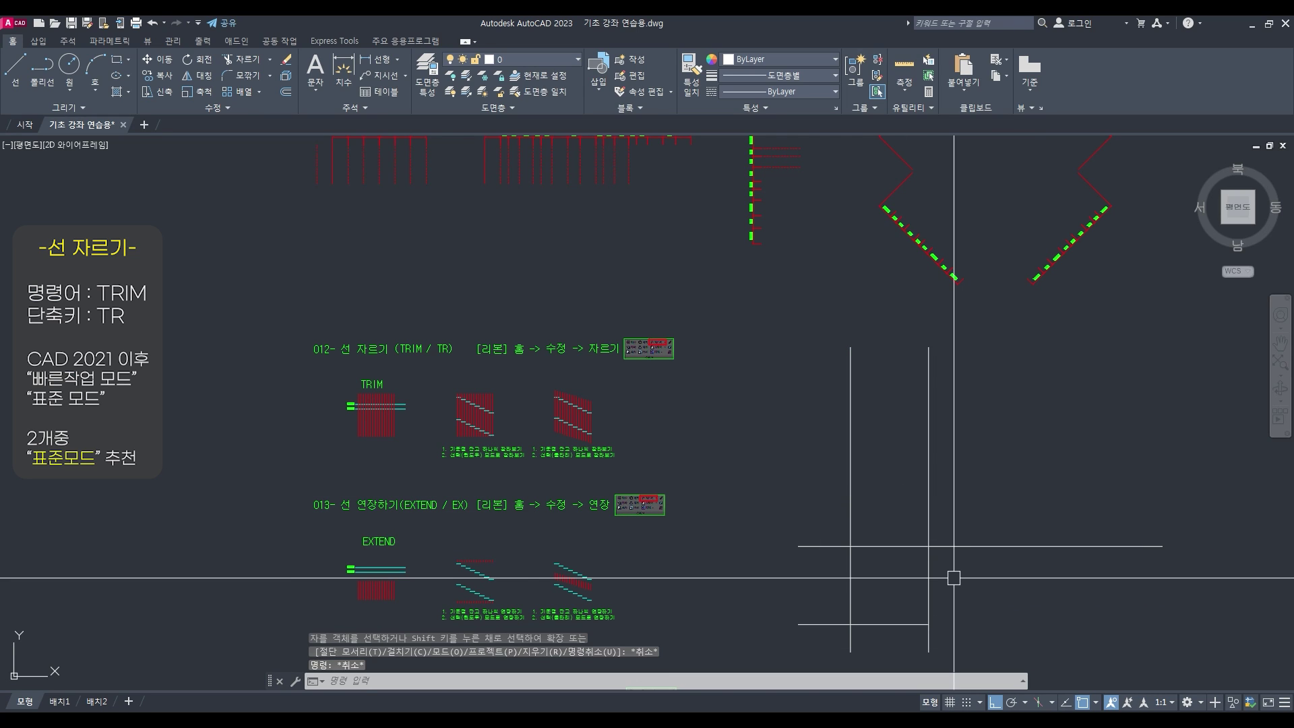
pyautogui.click(929, 507)
pyautogui.moveTo(825, 647); pyautogui.dragTo(803, 488)
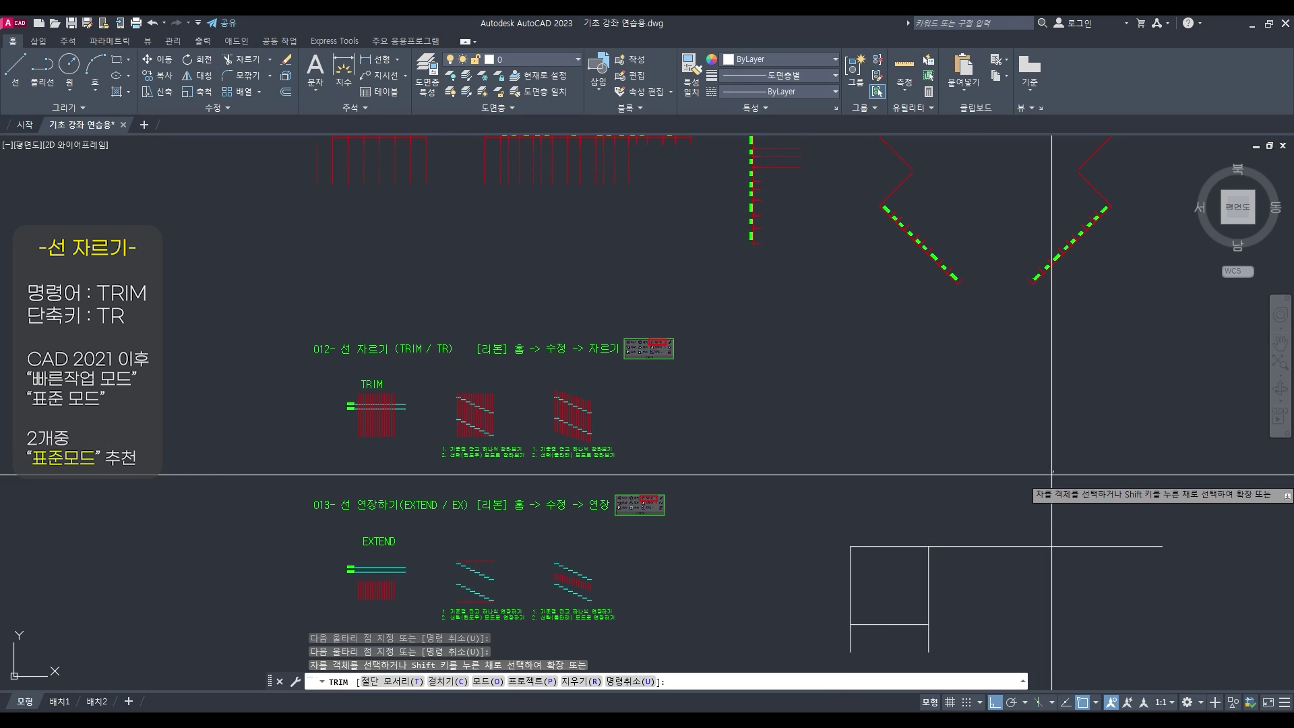
pyautogui.moveTo(1053, 470); pyautogui.dragTo(937, 644)
pyautogui.press('Return')
# Erase the four practice lines beside exercises 012 and 013
pyautogui.write('e')
pyautogui.press('Return')
pyautogui.click(947, 650)
pyautogui.click(814, 502)
pyautogui.press('Return')
# Zoom to a window around TRIM exercise 012 and examine its three line groups
pyautogui.write('z')
pyautogui.press('Return')
pyautogui.write('w')
pyautogui.press('Return')
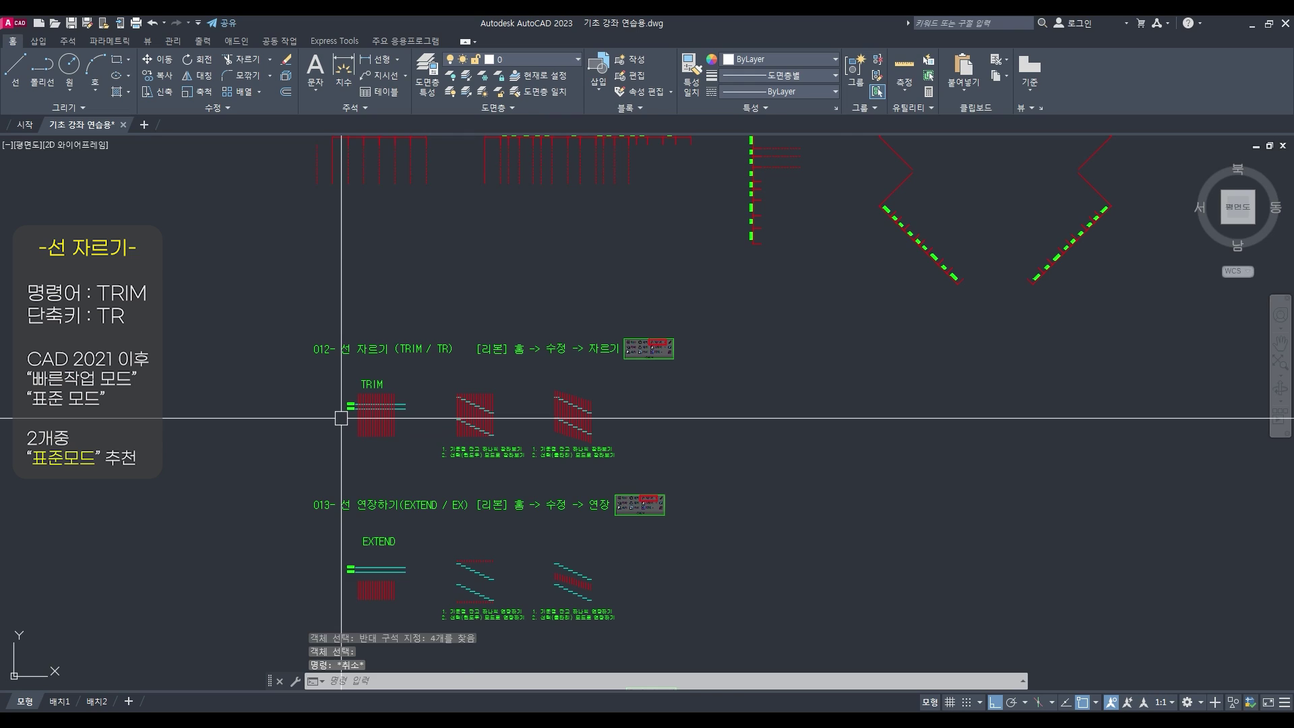
pyautogui.click(310, 308)
pyautogui.click(694, 481)
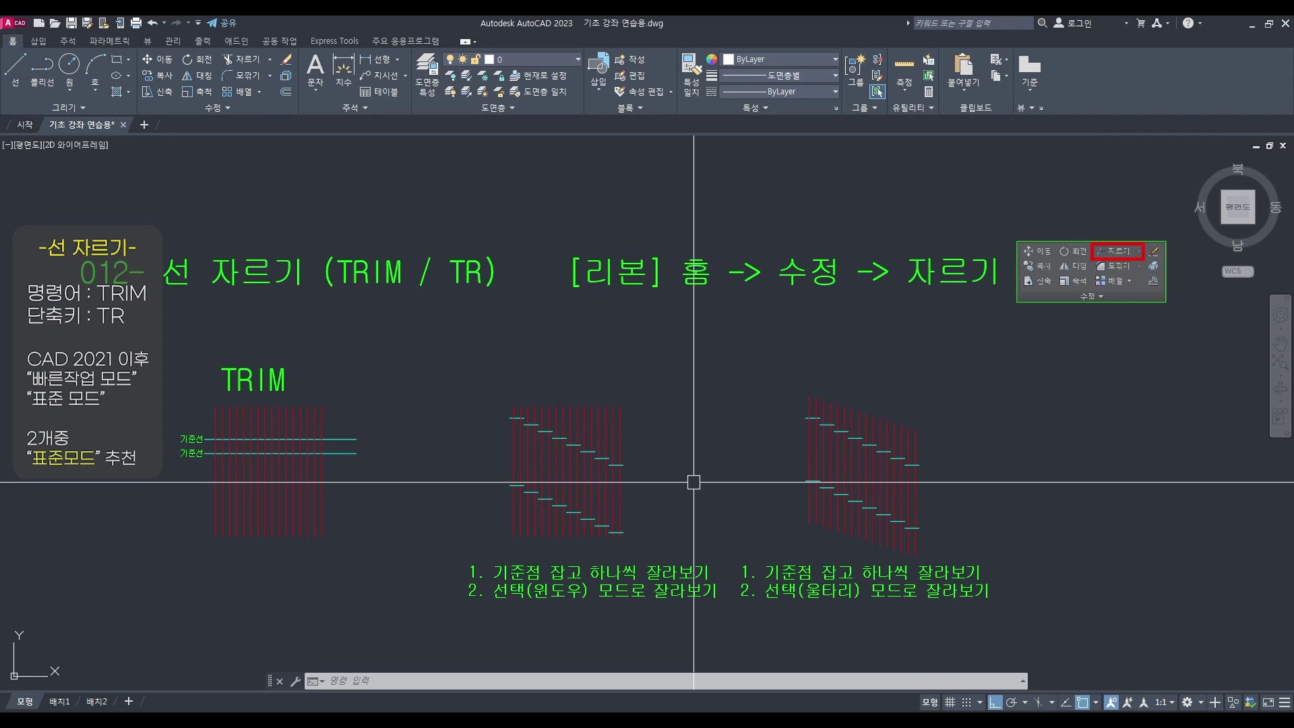
pyautogui.scroll(-2, 418, 384)
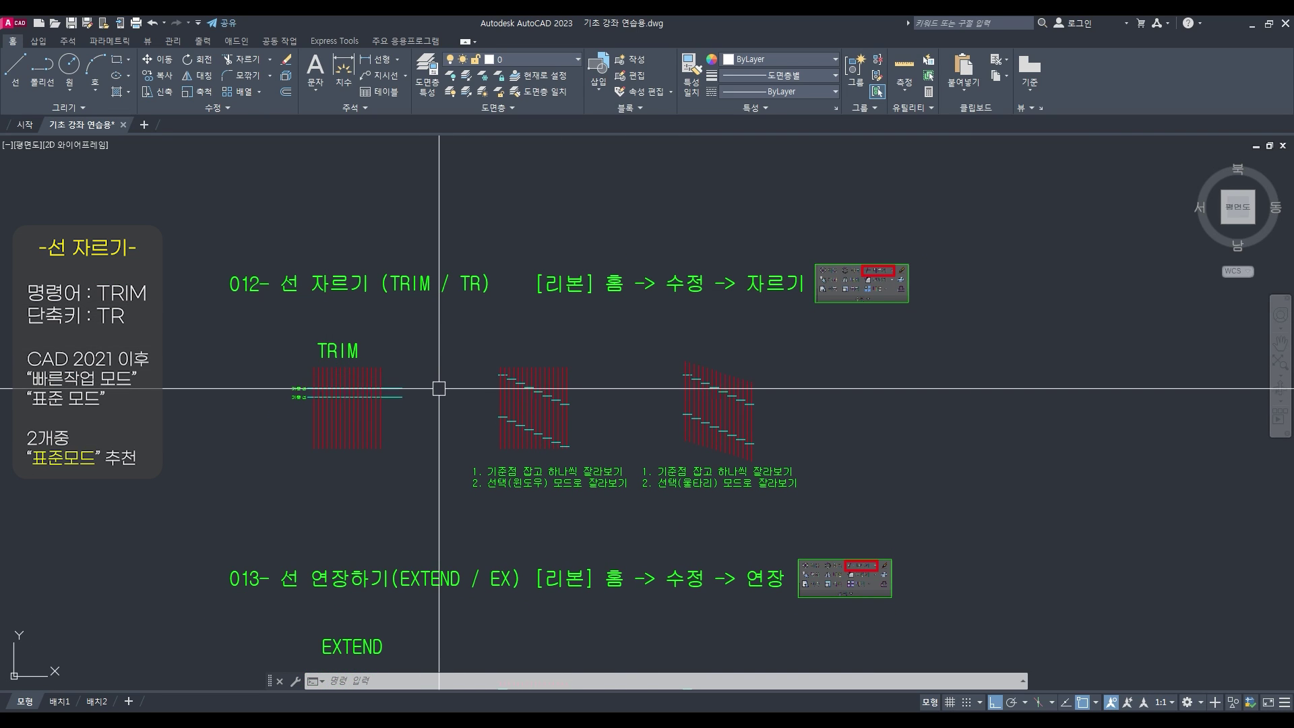
pyautogui.scroll(-2, 457, 416)
pyautogui.moveTo(457, 417)
pyautogui.mouseDown(button='middle')
pyautogui.moveTo(477, 442)
pyautogui.moveTo(429, 506)
pyautogui.mouseUp(button='middle')
pyautogui.scroll(4, 476, 442)
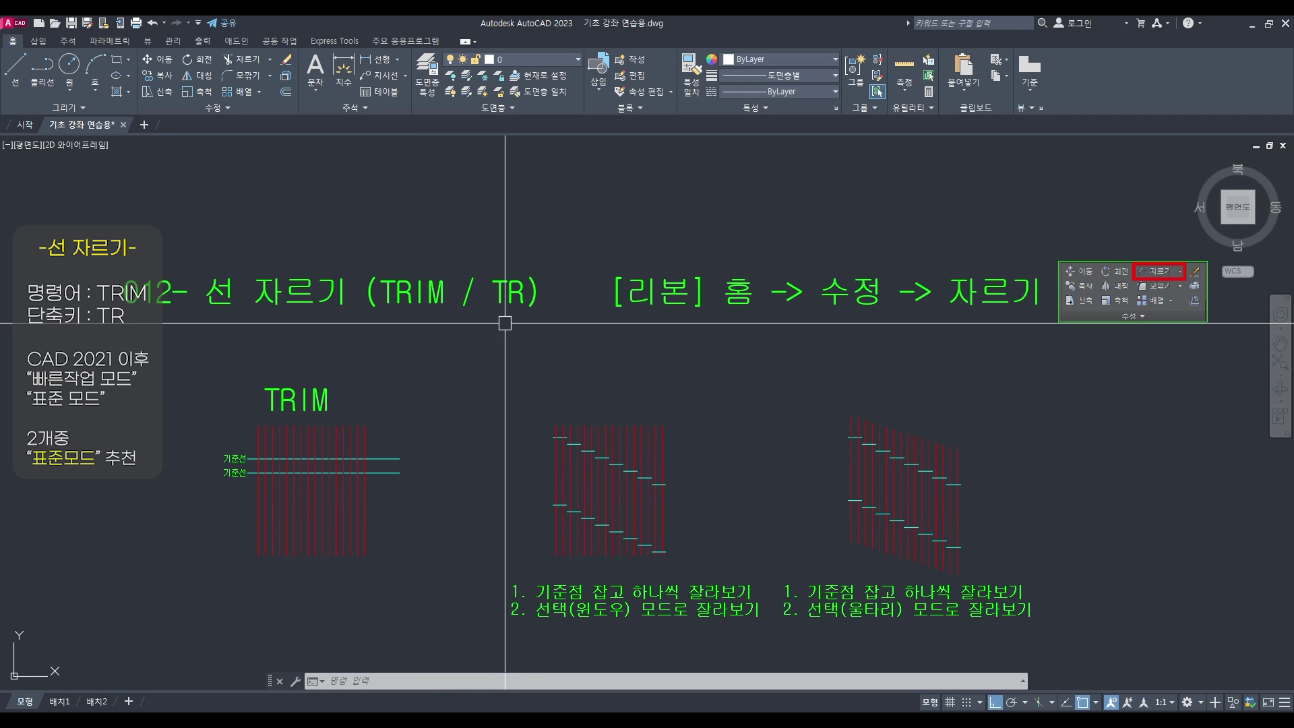
pyautogui.moveTo(747, 356); pyautogui.dragTo(695, 373, button='middle')
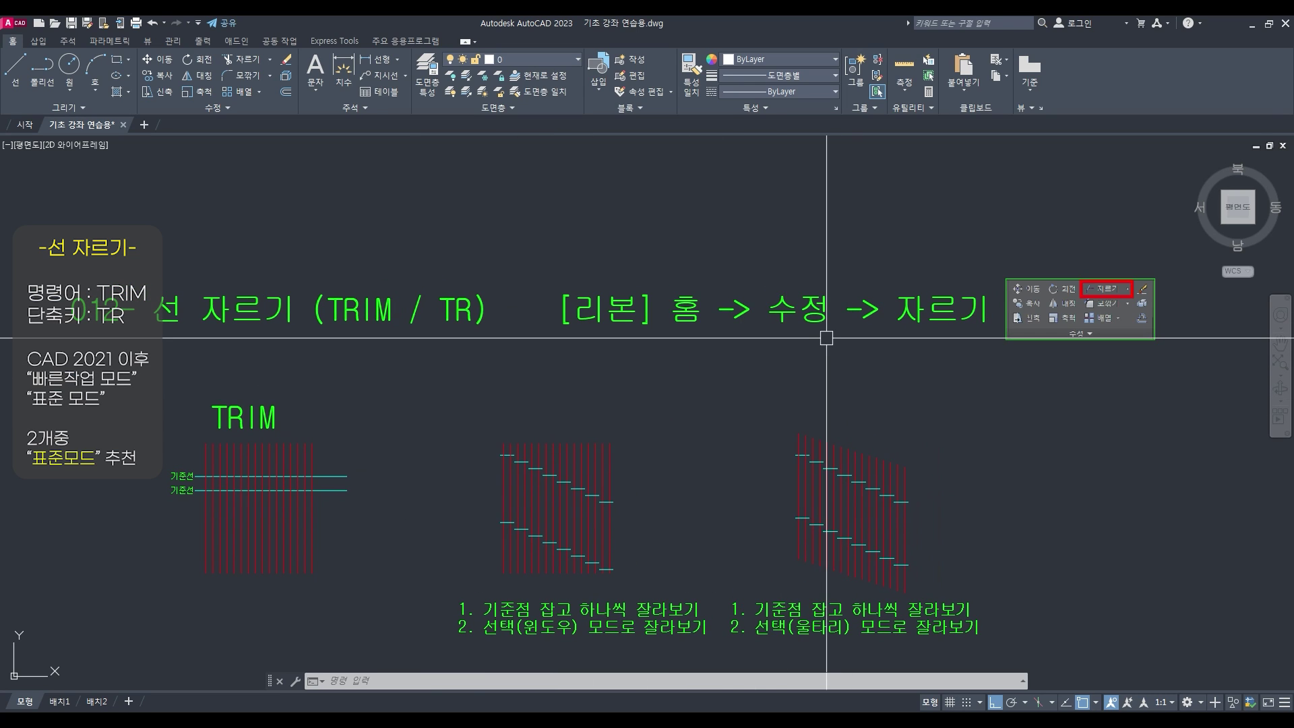
# Try trimming the lines in the three groups of exercise 012 without choosing cutting edges, and undo the trims
pyautogui.click(244, 61)
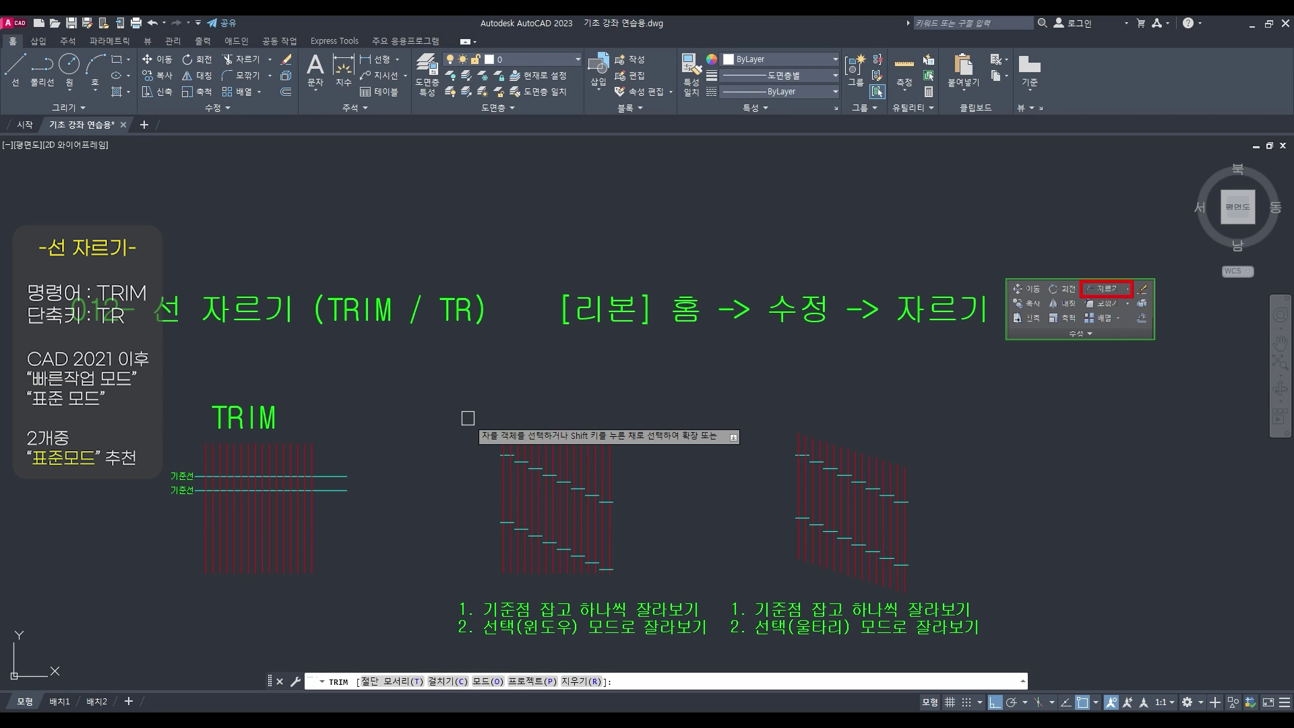
pyautogui.click(348, 453)
pyautogui.moveTo(348, 453)
pyautogui.mouseDown()
pyautogui.moveTo(283, 476)
pyautogui.moveTo(176, 449)
pyautogui.moveTo(179, 530)
pyautogui.moveTo(334, 522)
pyautogui.moveTo(283, 480)
pyautogui.moveTo(664, 542)
pyautogui.mouseUp()
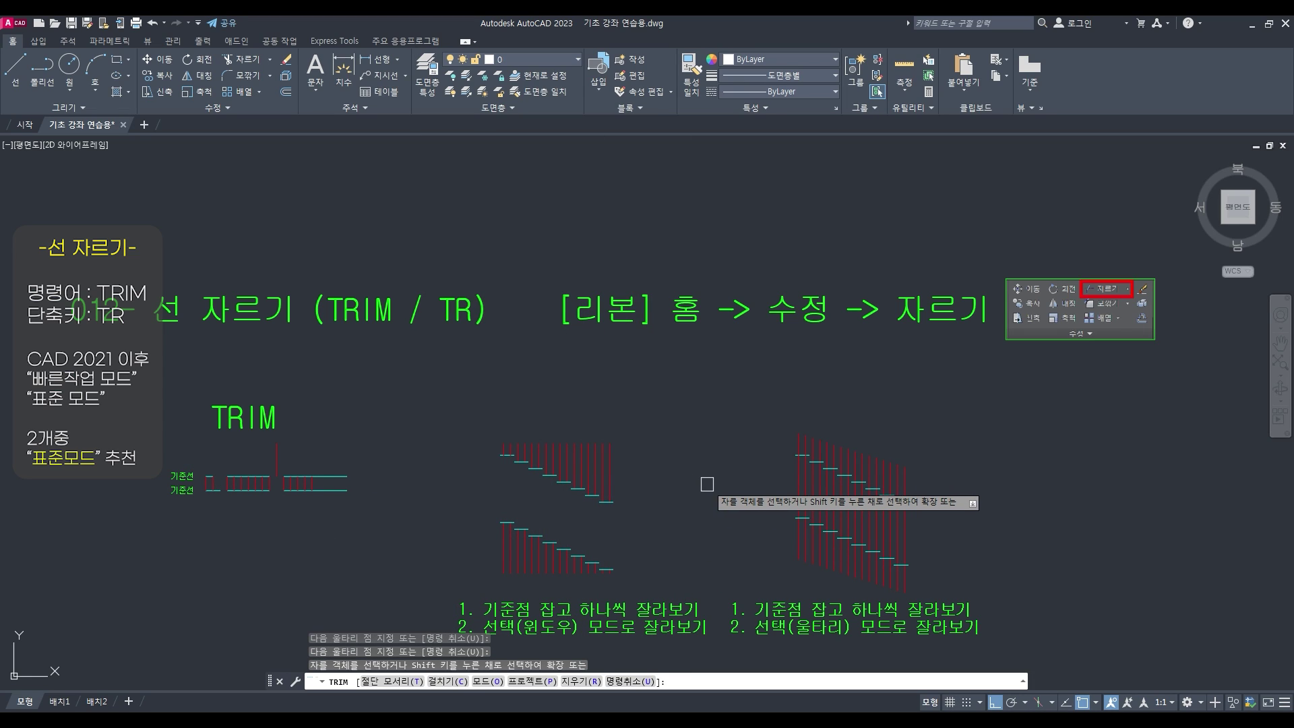
pyautogui.hotkey('ctrl', 'z')
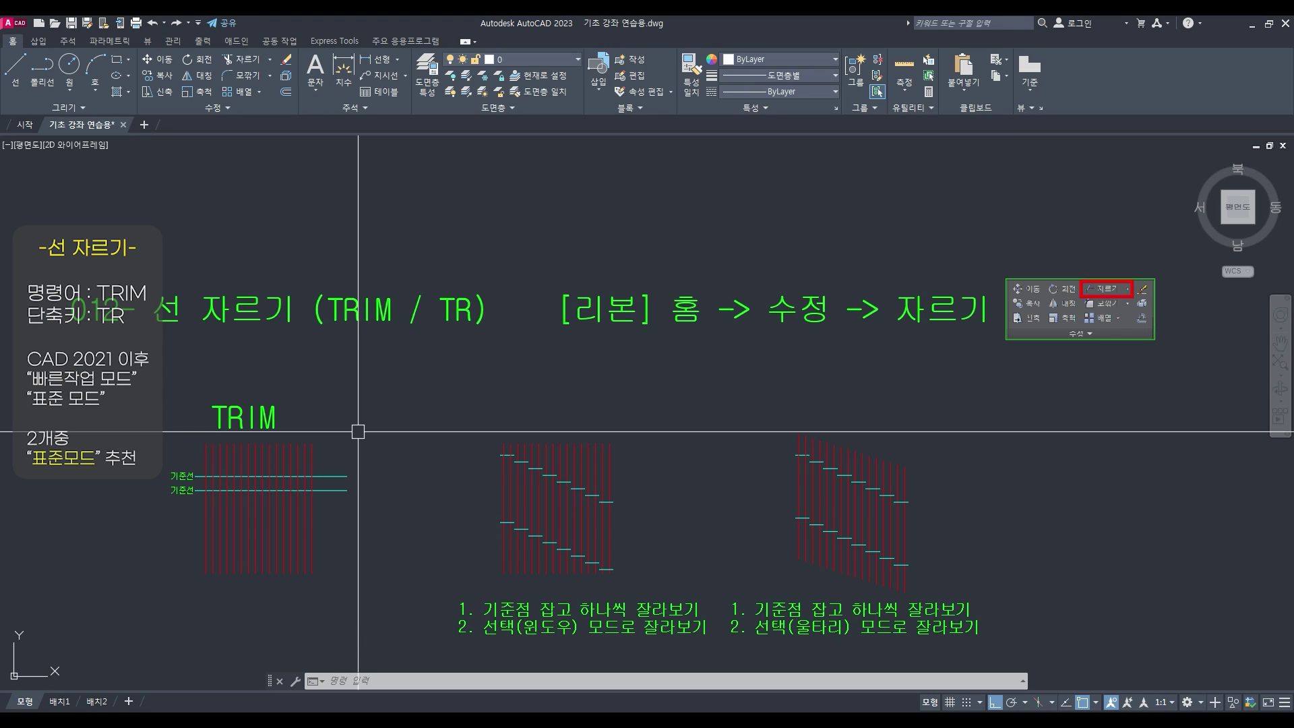
# Switch the TRIM command from quick mode to Standard mode
pyautogui.write('TR')
pyautogui.press('Return')
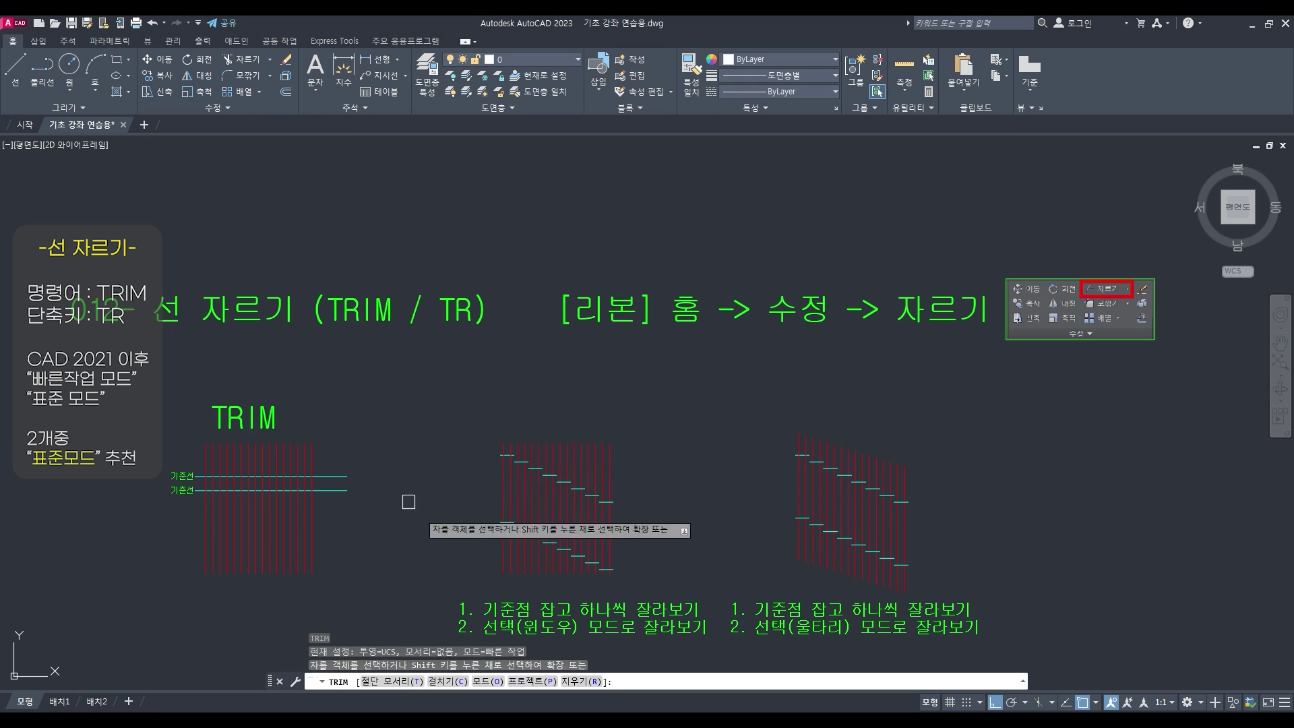
pyautogui.click(486, 682)
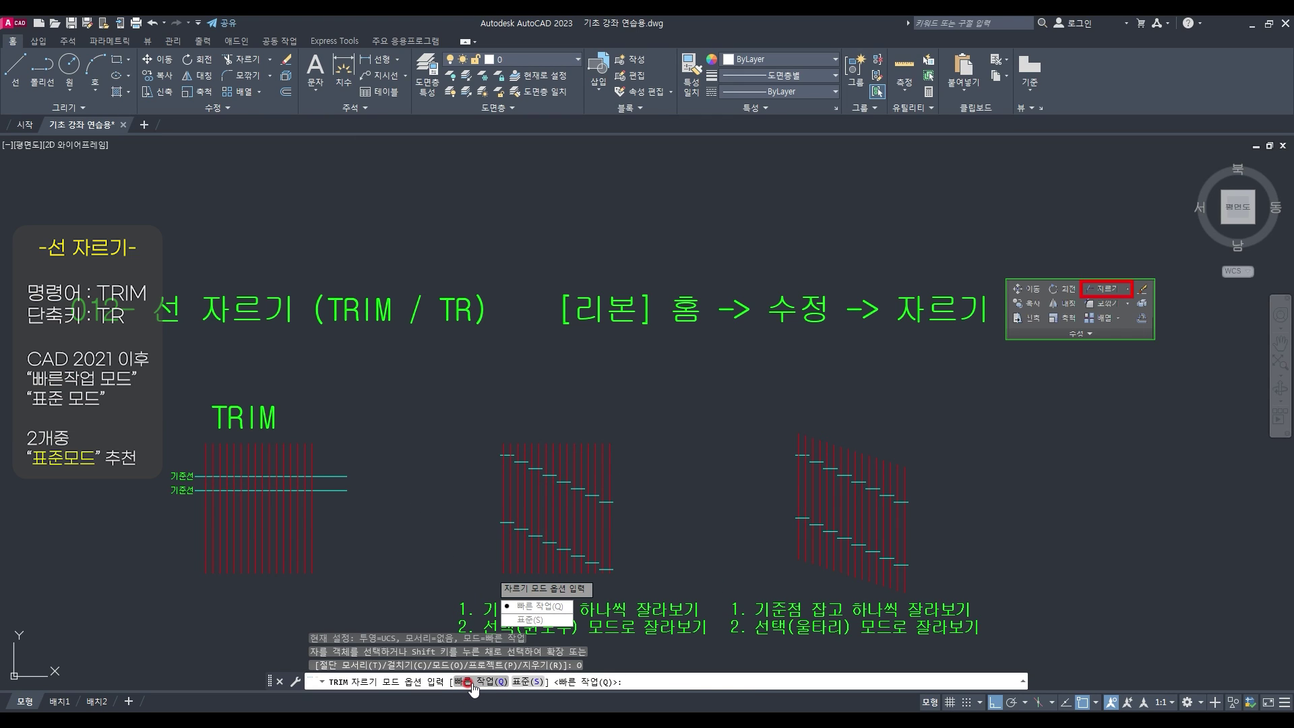
pyautogui.click(524, 682)
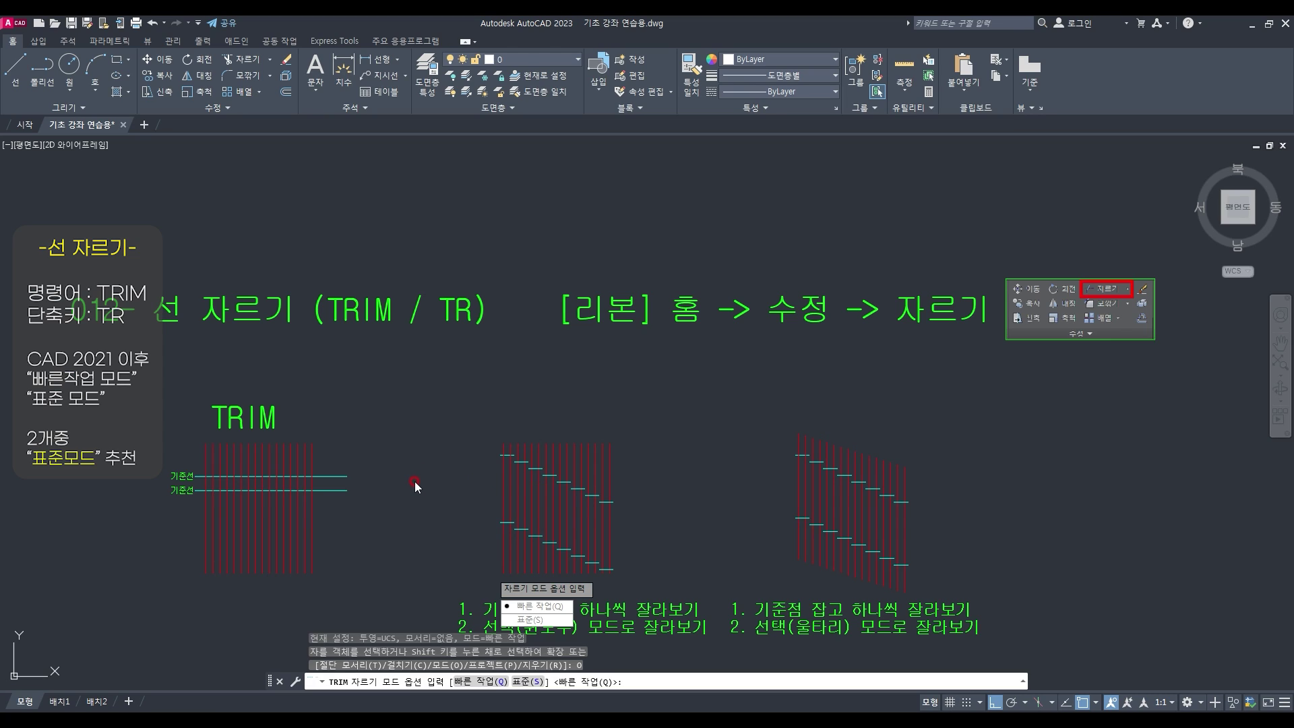
pyautogui.click(525, 684)
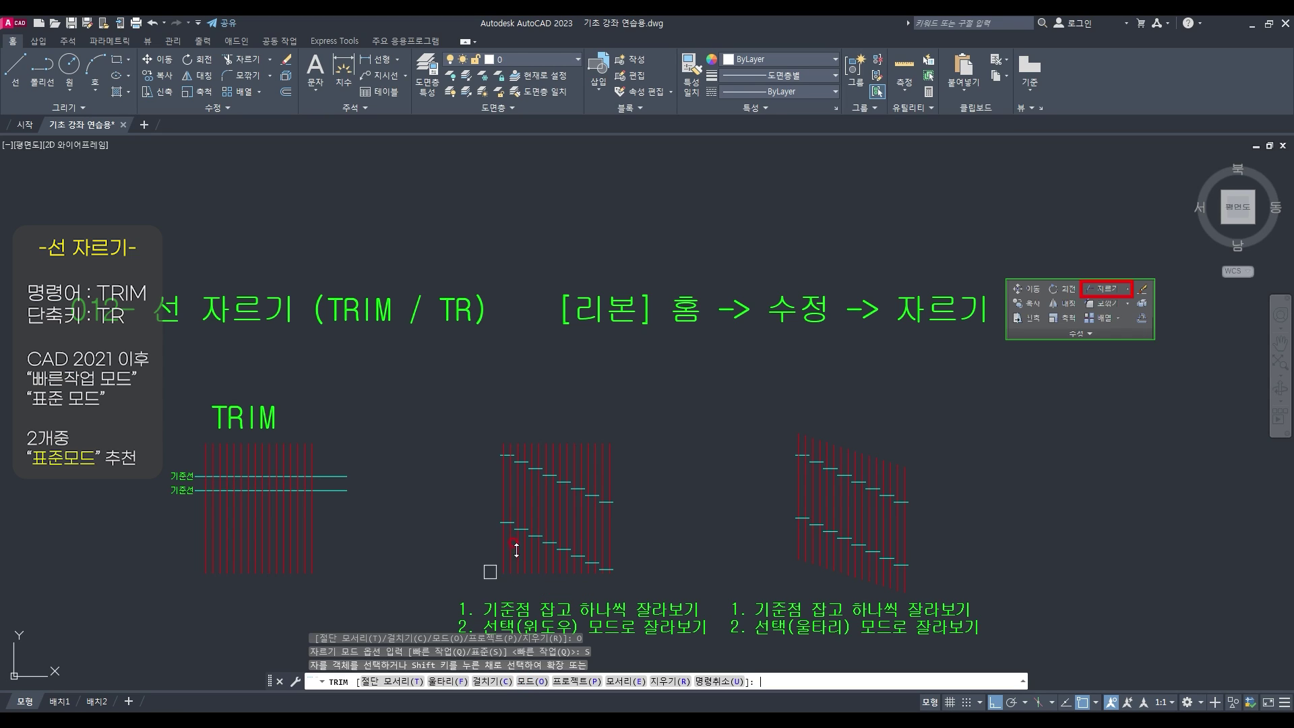
pyautogui.press('Escape')
pyautogui.press('space')
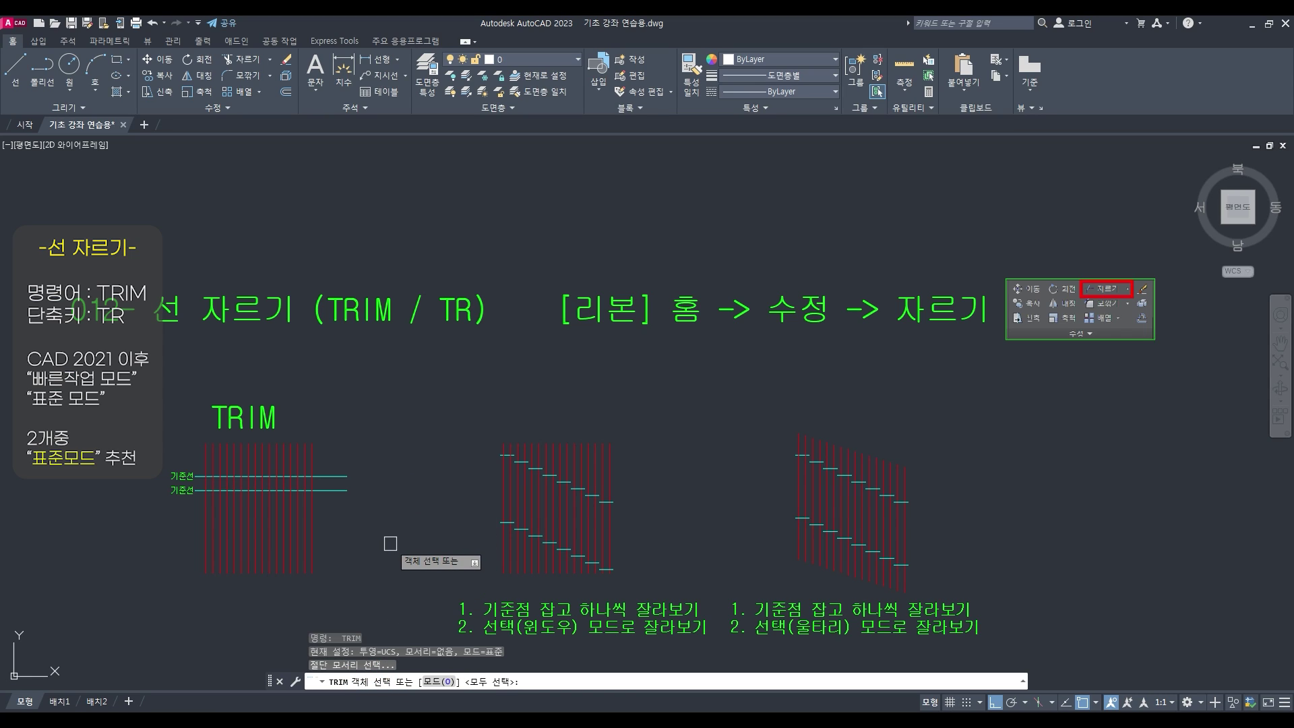
pyautogui.scroll(2, 132, 499)
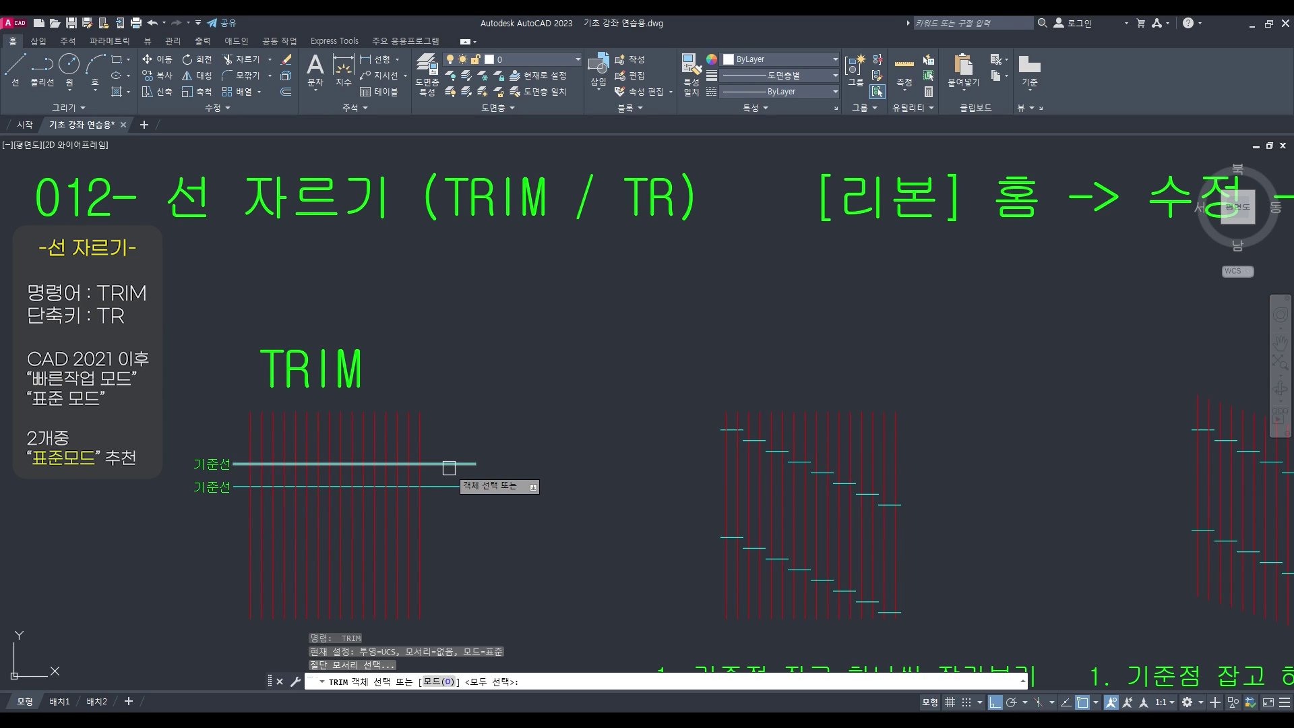
pyautogui.click(448, 464)
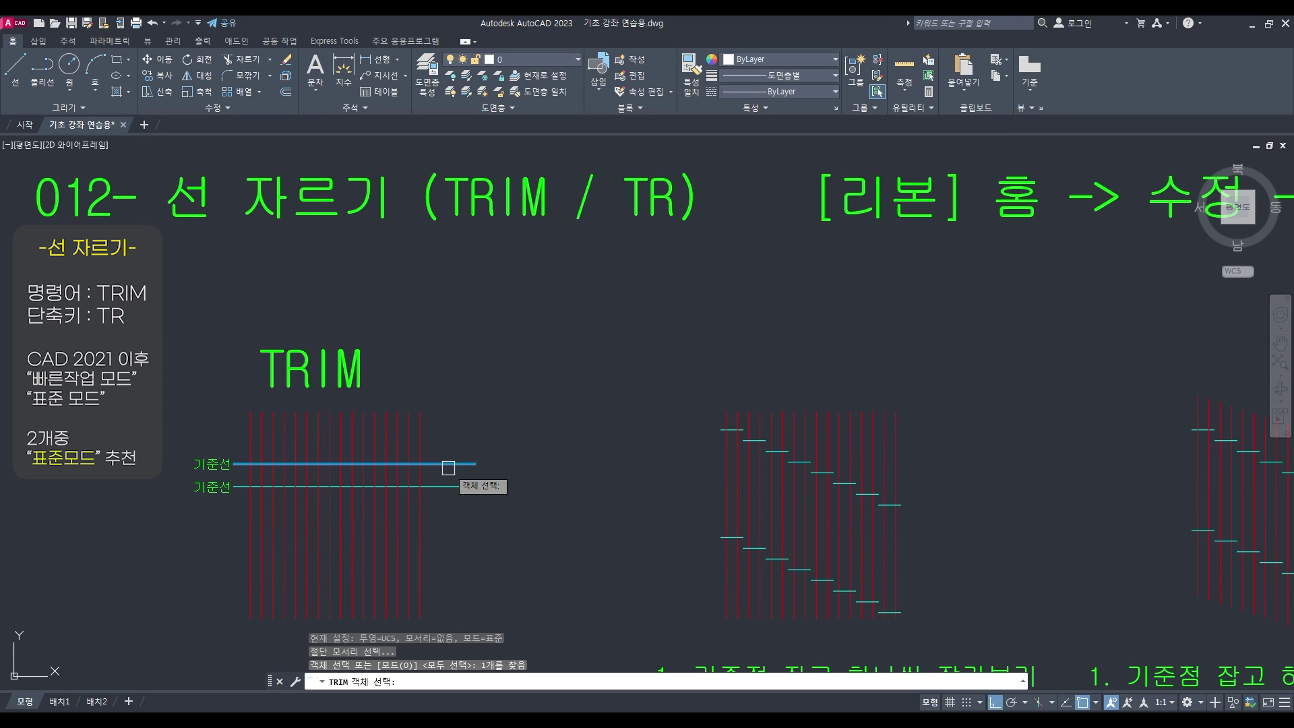
pyautogui.press('Return')
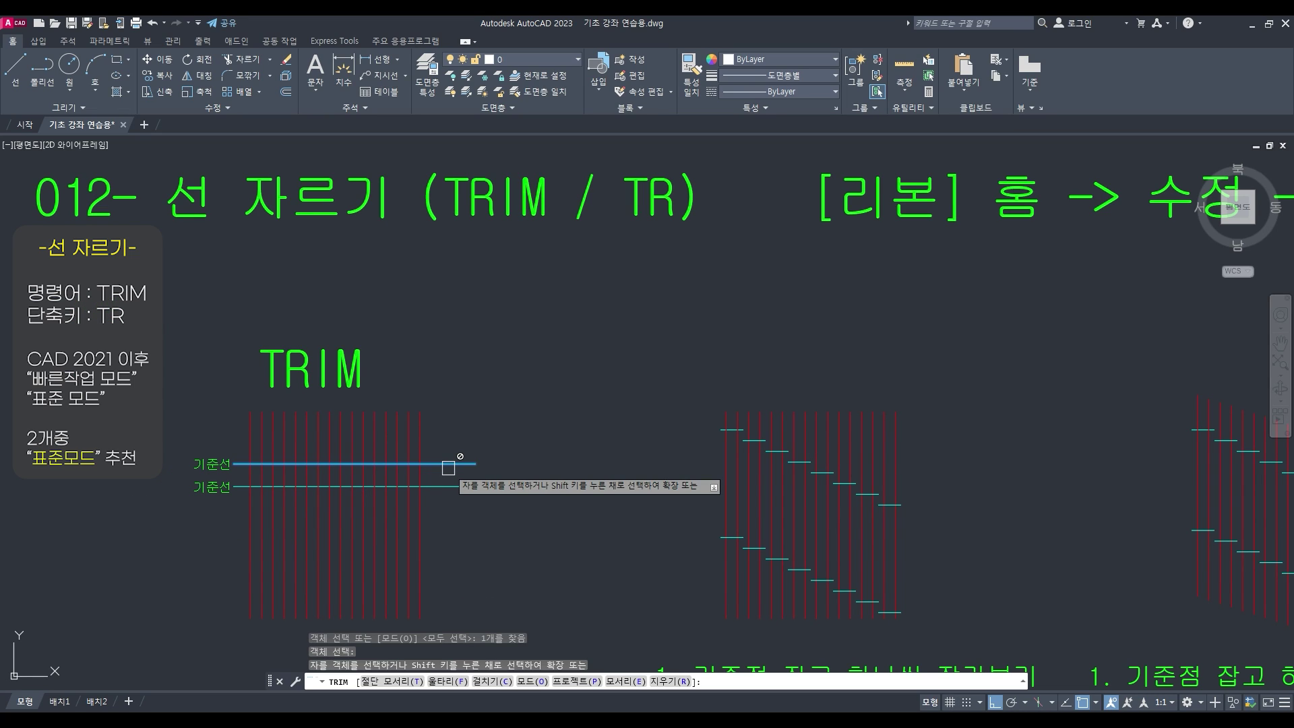
pyautogui.click(484, 432)
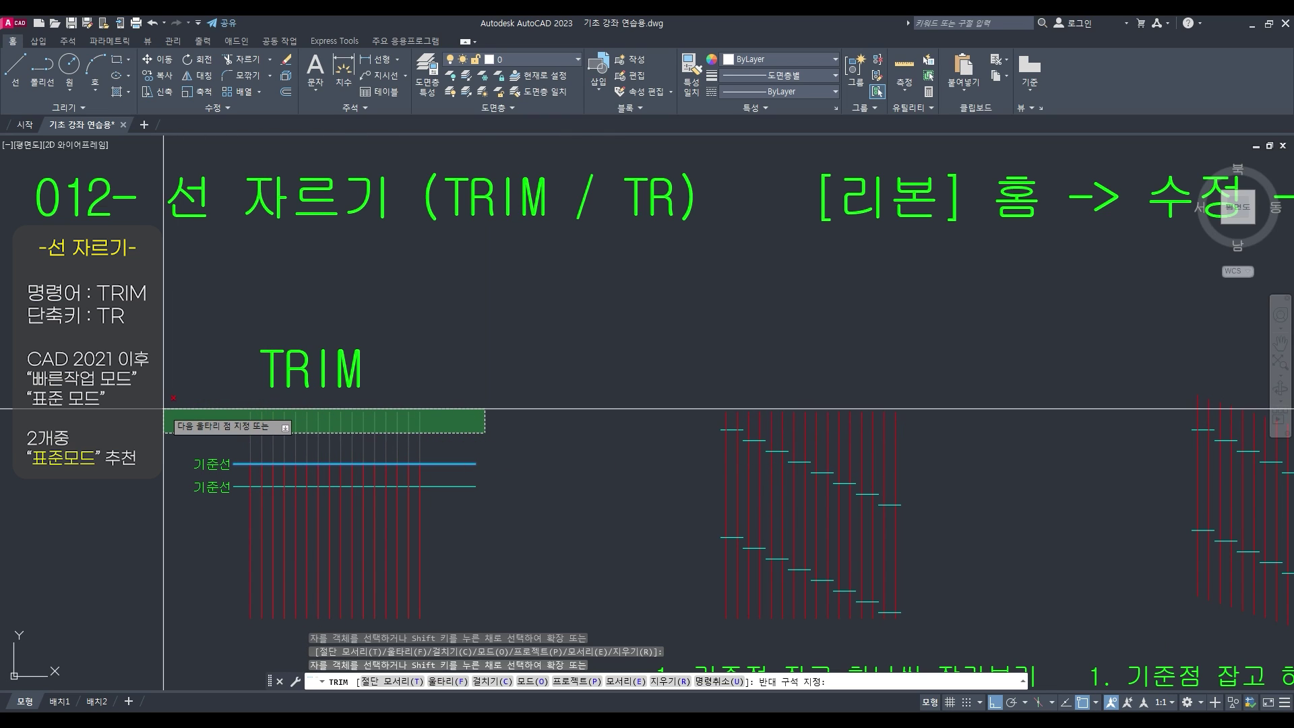
pyautogui.press('Escape')
pyautogui.press('Return')
pyautogui.click(438, 463)
pyautogui.press('Return')
pyautogui.click(456, 521)
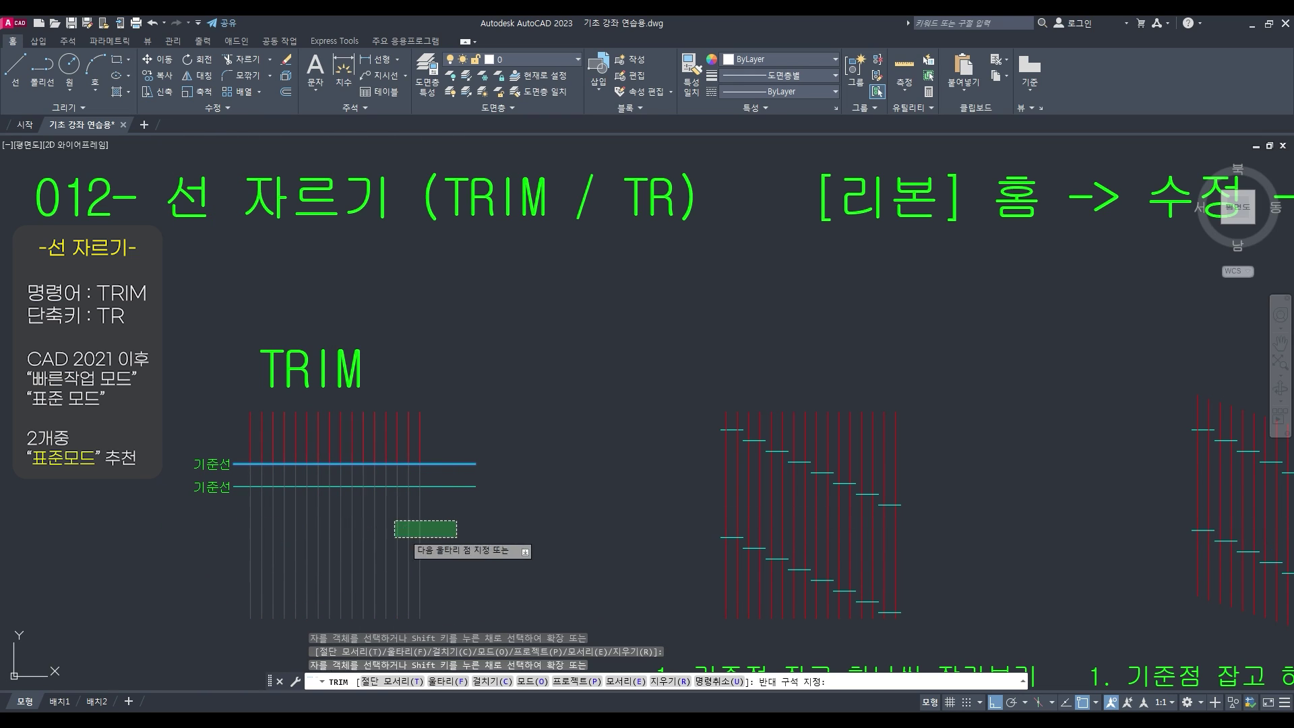
pyautogui.press('Escape')
# Trim off all vertical line ends above the upper baseline of the first TRIM group, using that baseline as the cutting edge
pyautogui.press('Return')
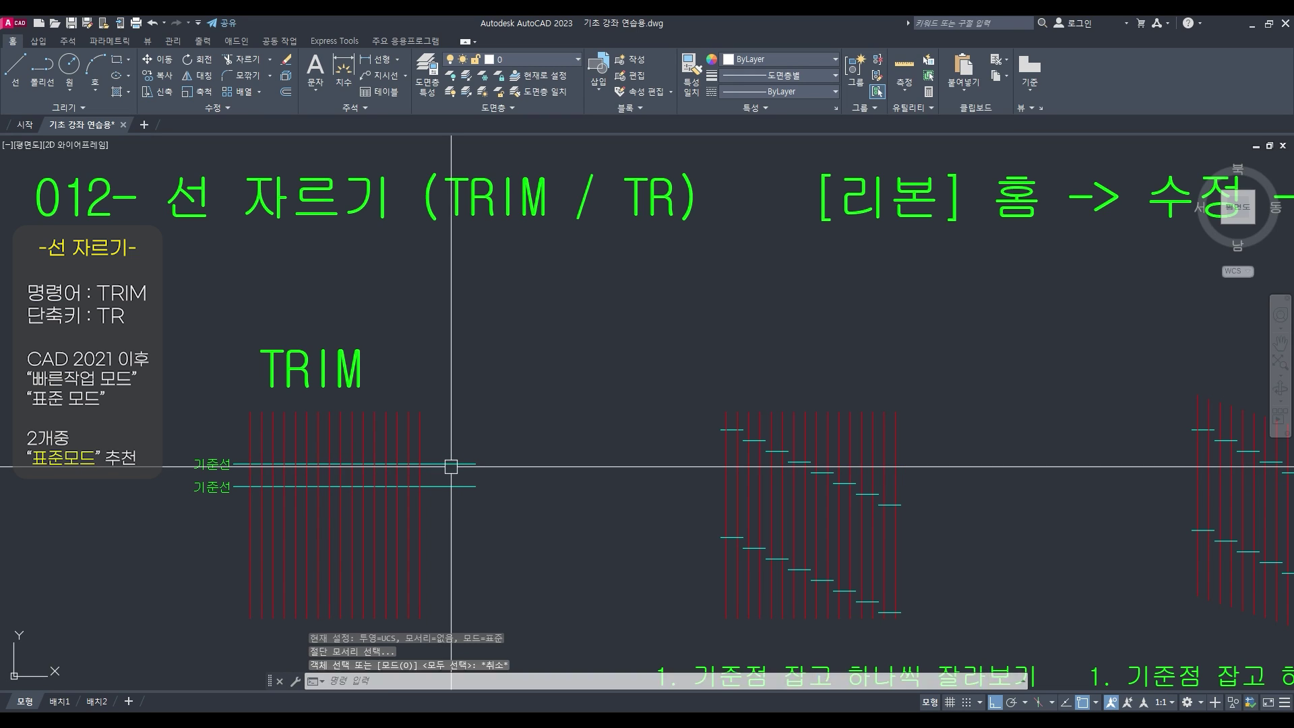
pyautogui.click(447, 464)
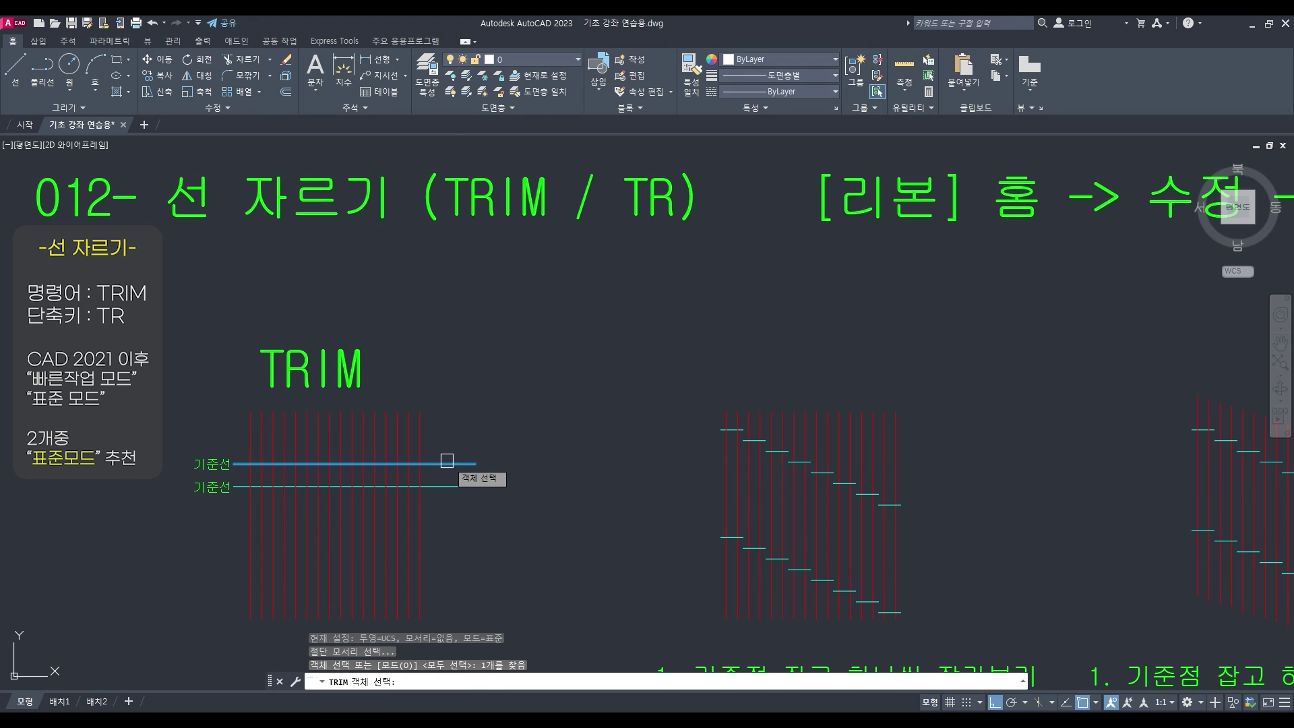
pyautogui.press('Return')
pyautogui.click(465, 429)
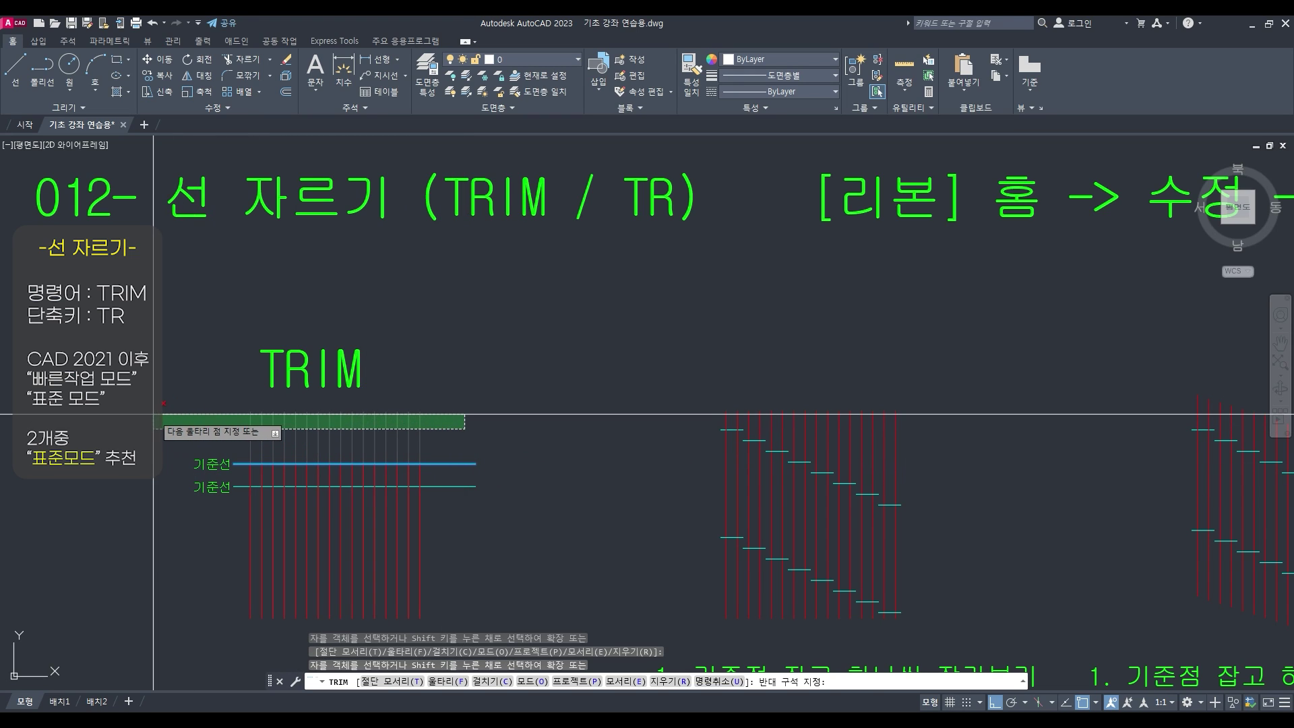
pyautogui.click(304, 420)
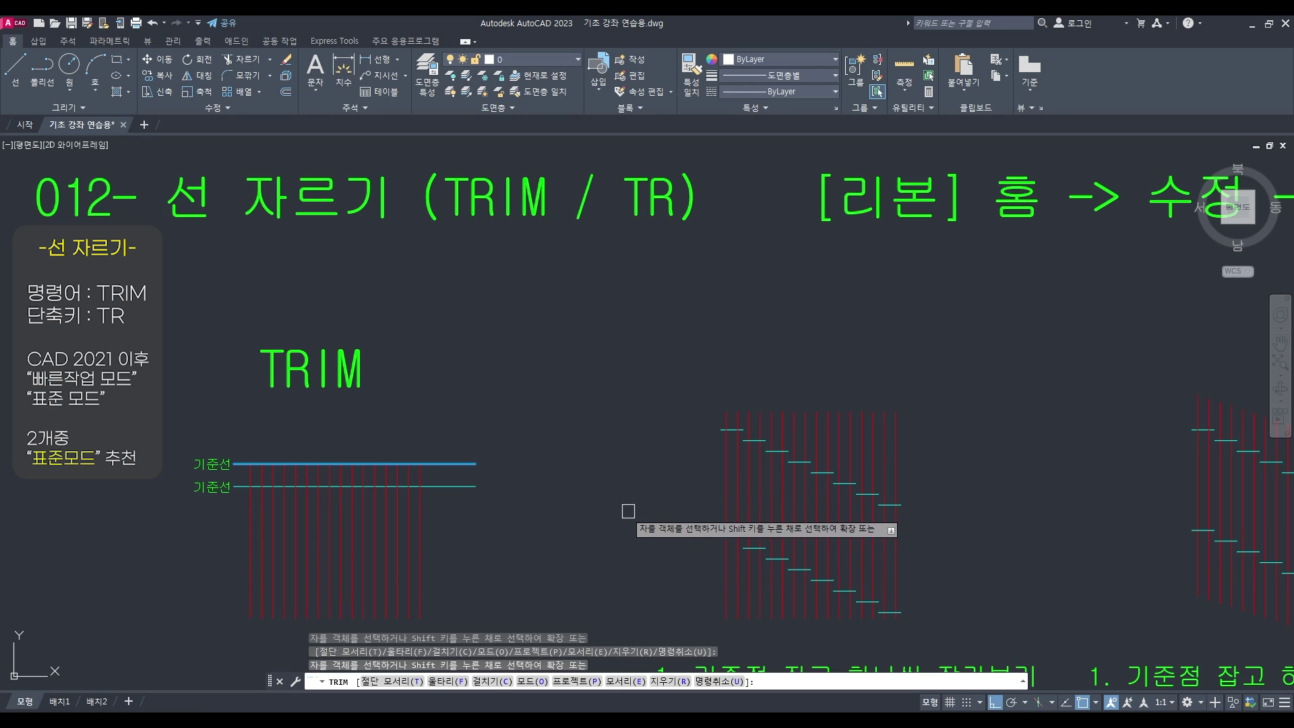
pyautogui.press('Escape')
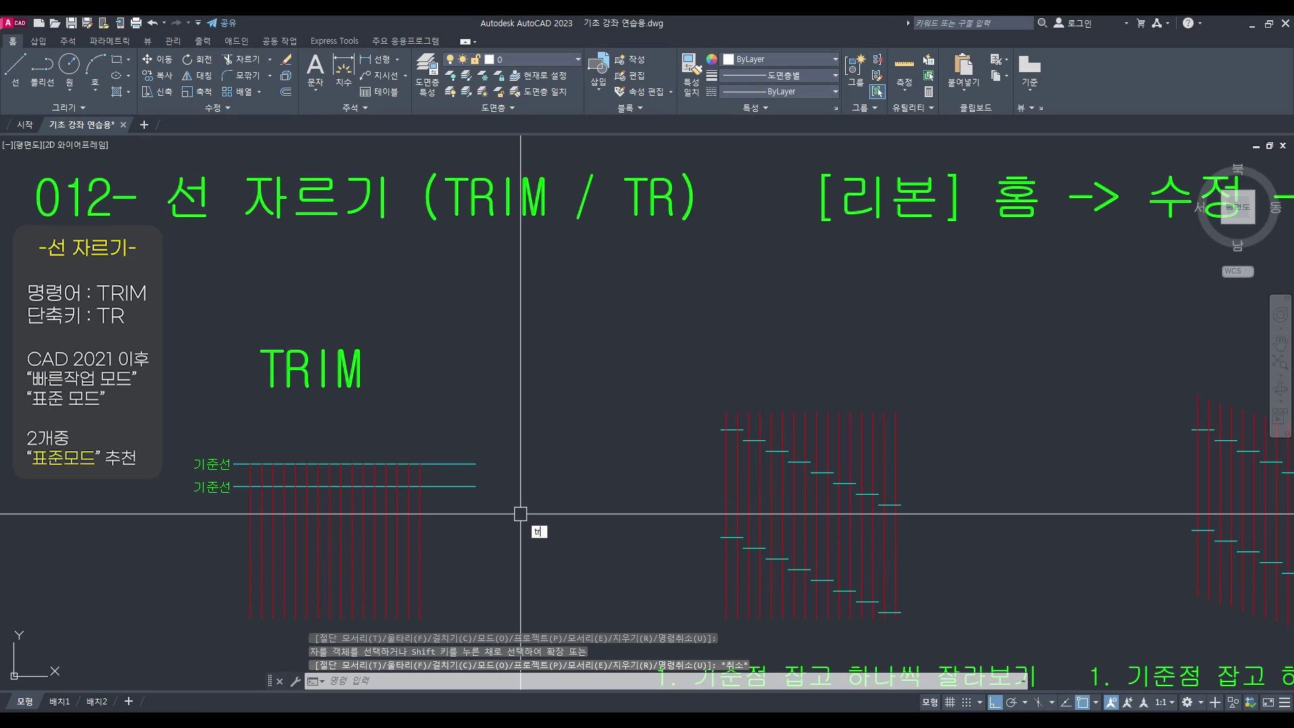
# With the lower baseline as cutting edge, trim the vertical line pieces between the two baselines using a fence across them
pyautogui.press('Return')
pyautogui.click(469, 486)
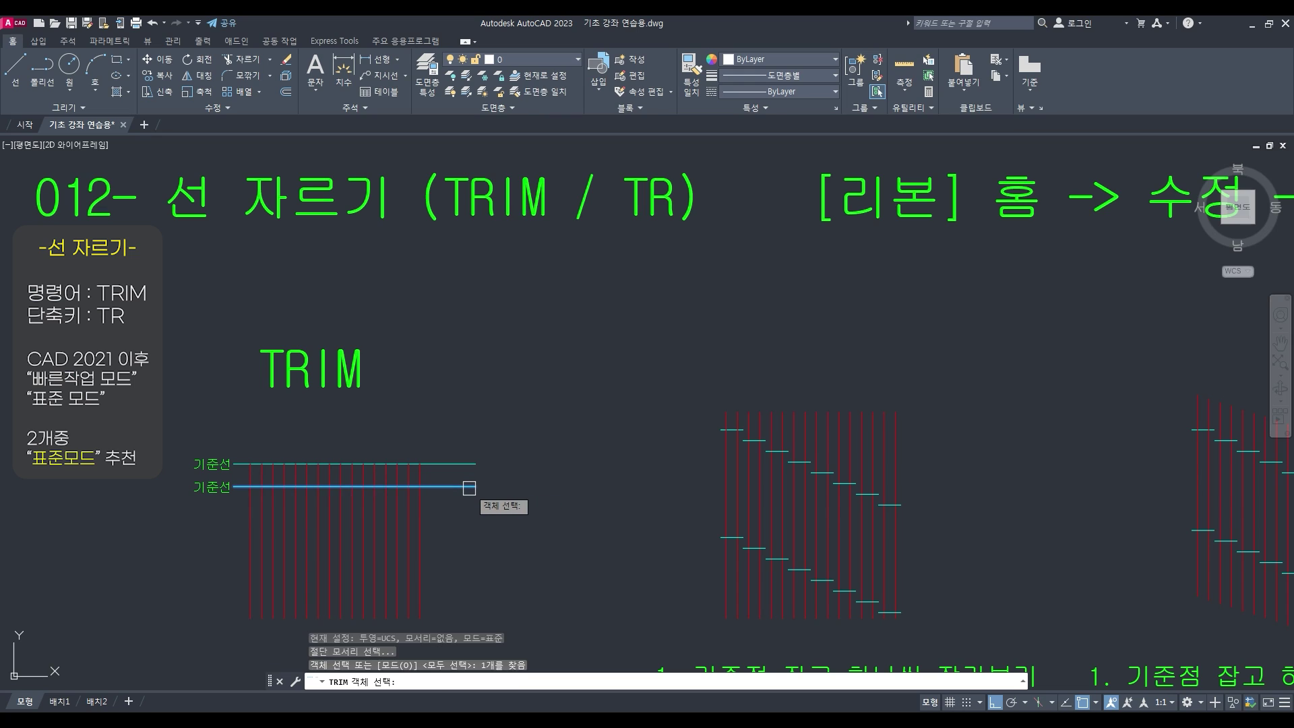
pyautogui.press('Return')
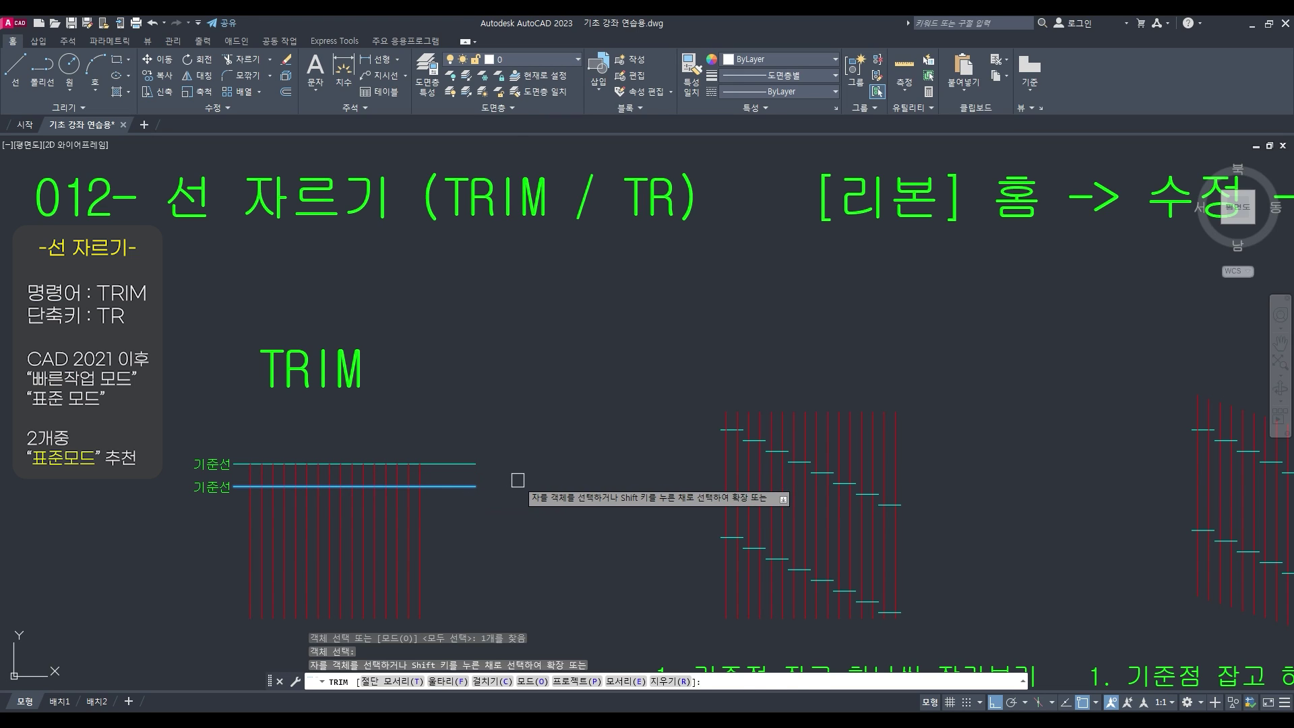
pyautogui.click(517, 476)
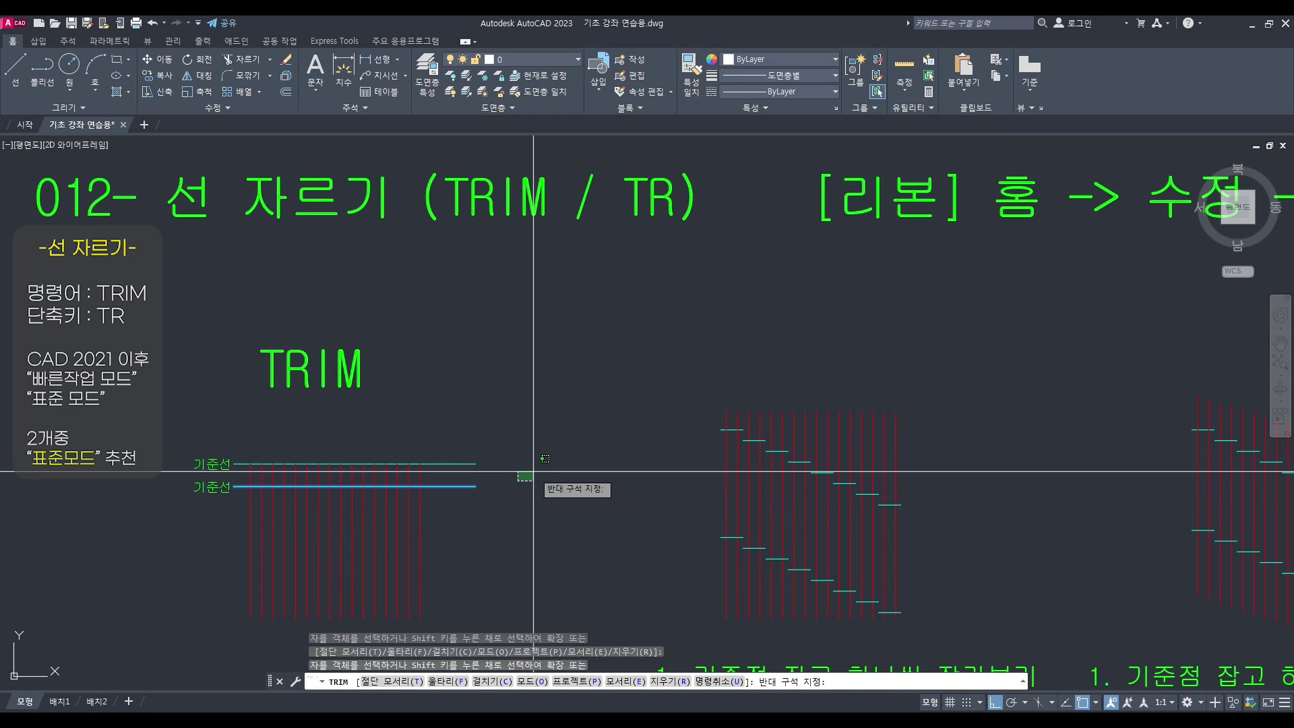
pyautogui.click(529, 499)
pyautogui.scroll(-5, 530, 499)
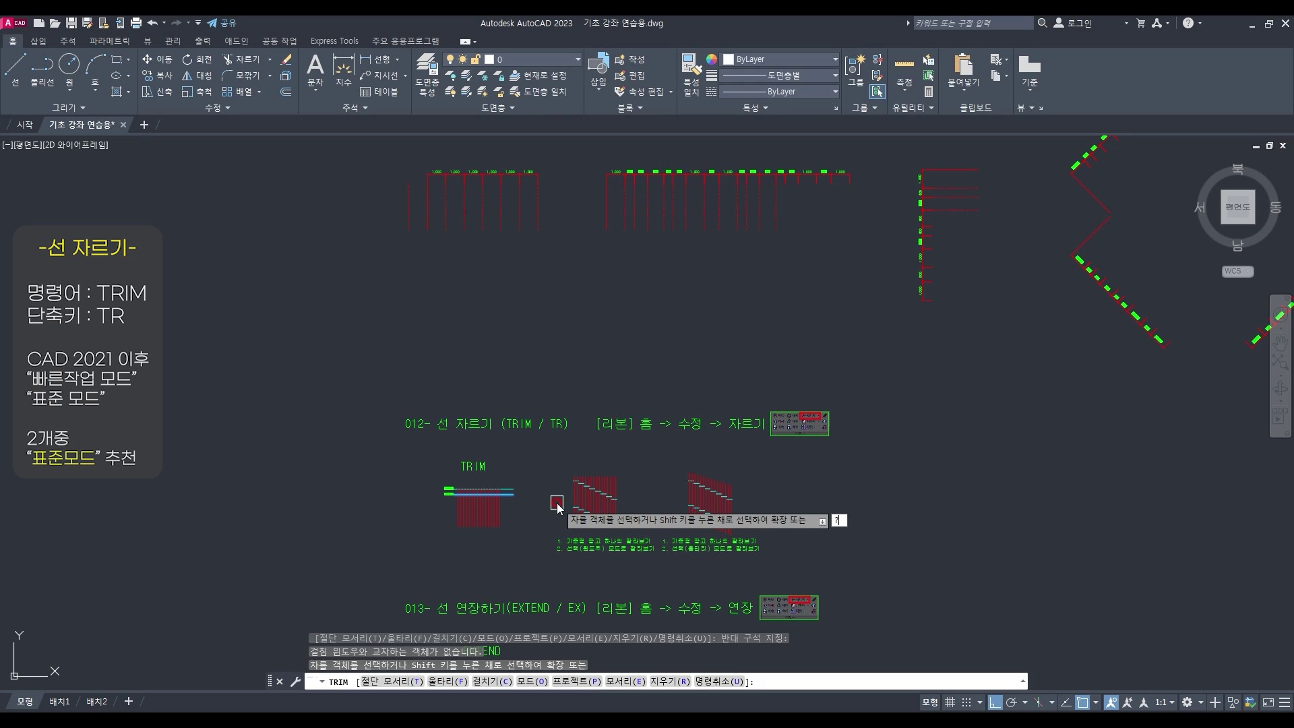
pyautogui.click(558, 506)
pyautogui.press('Return')
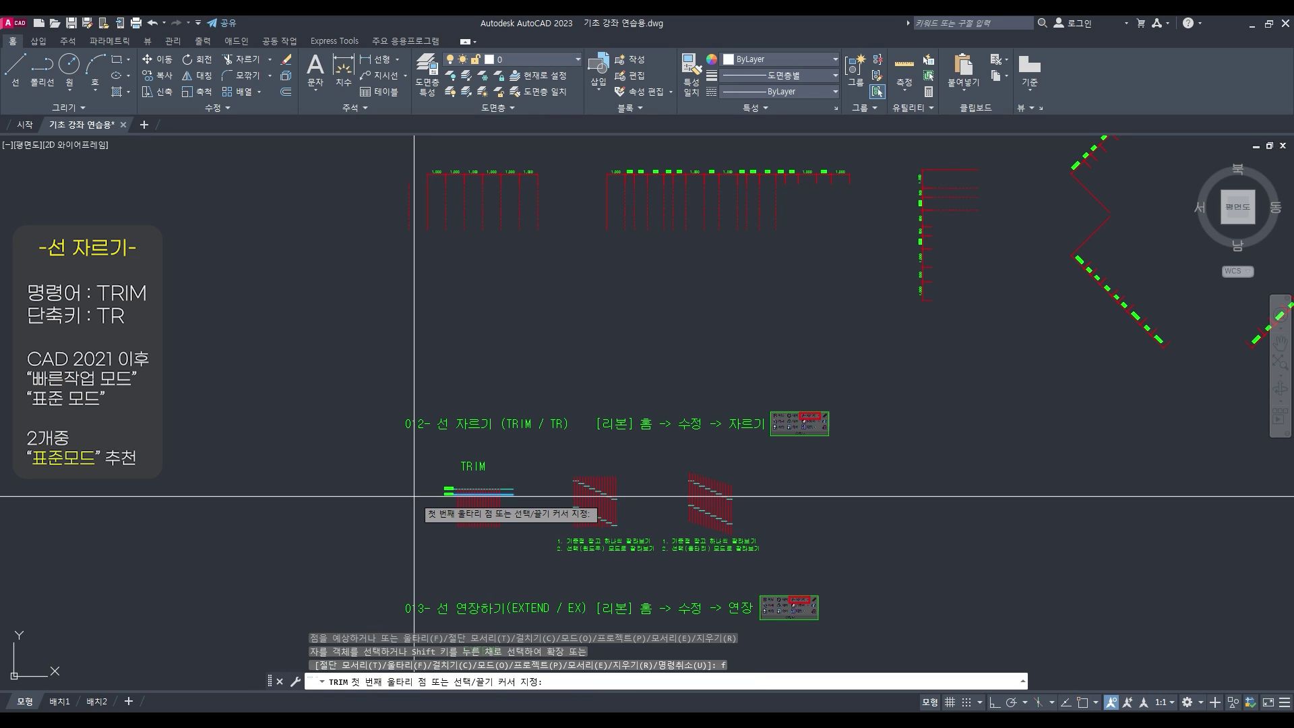
pyautogui.click(420, 493)
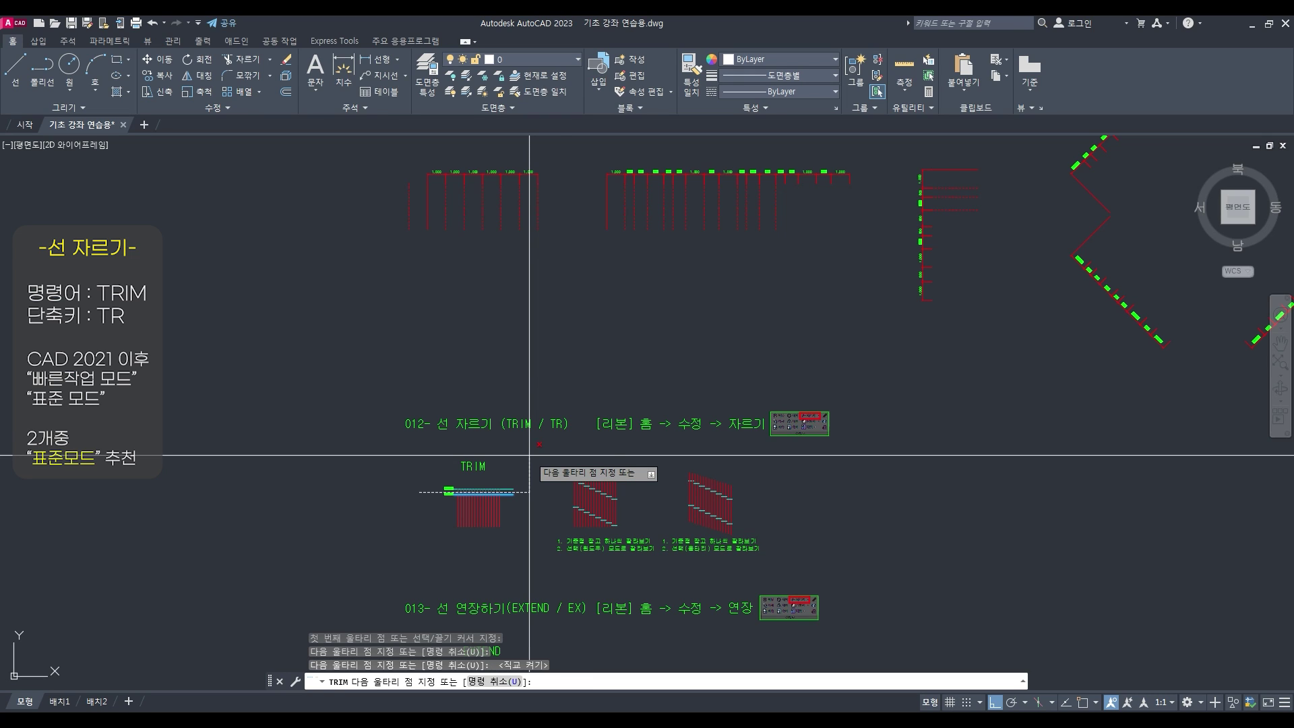
pyautogui.press('Return')
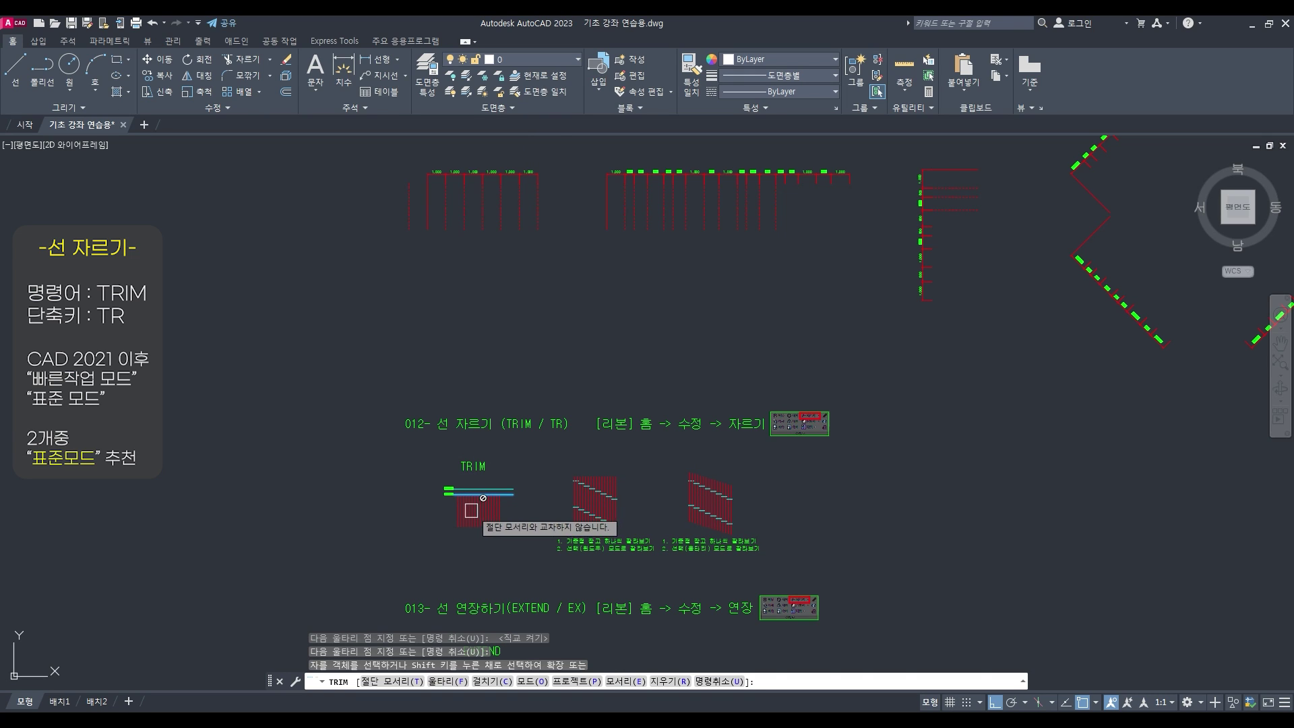
pyautogui.scroll(5, 497, 512)
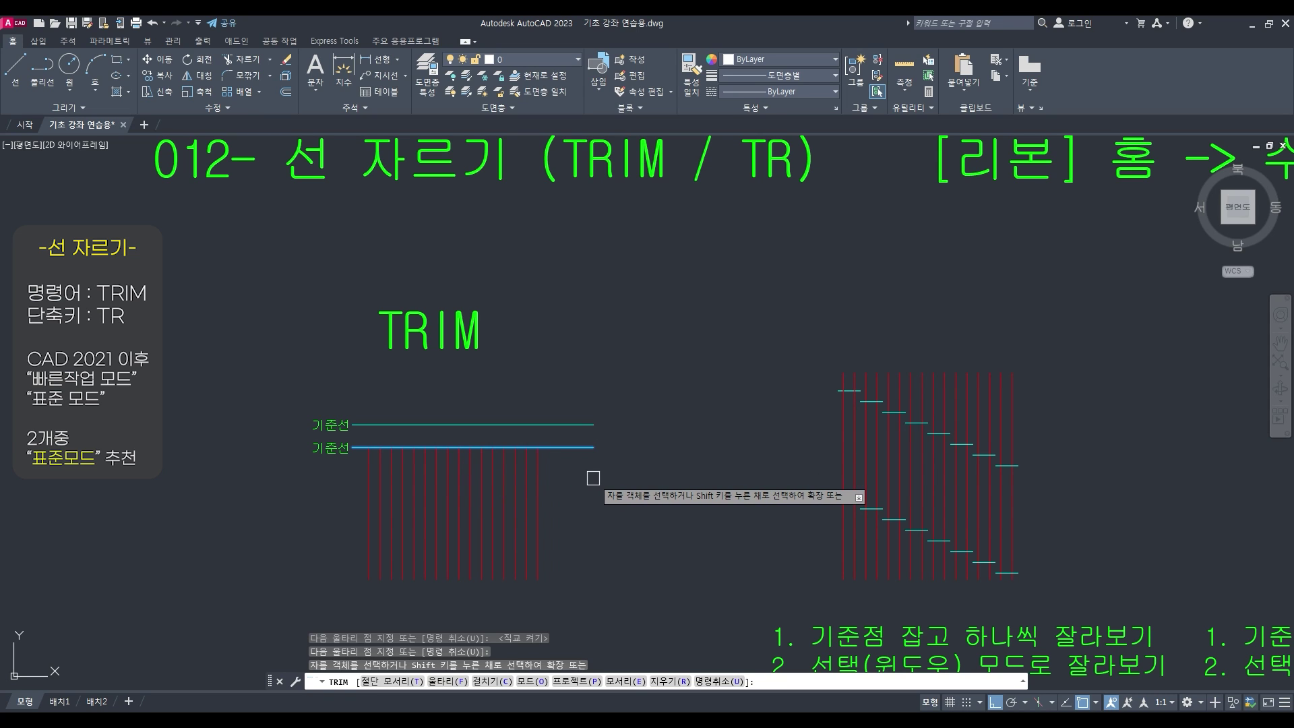
pyautogui.press('Escape')
# Zoom to a window around the two stepped line groups of exercise 012
pyautogui.moveTo(701, 444); pyautogui.dragTo(219, 432, button='middle')
pyautogui.scroll(-2, 399, 401)
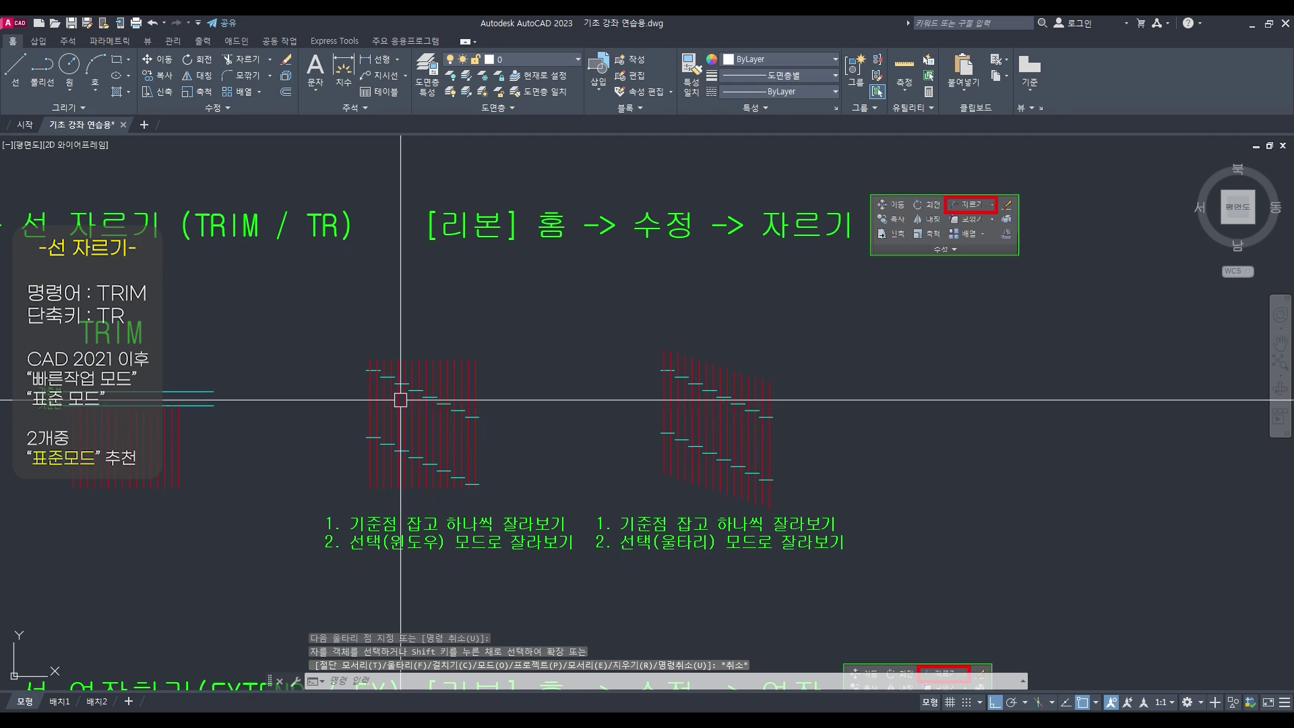
pyautogui.write('z')
pyautogui.press('space')
pyautogui.write('w')
pyautogui.press('space')
pyautogui.click(237, 282)
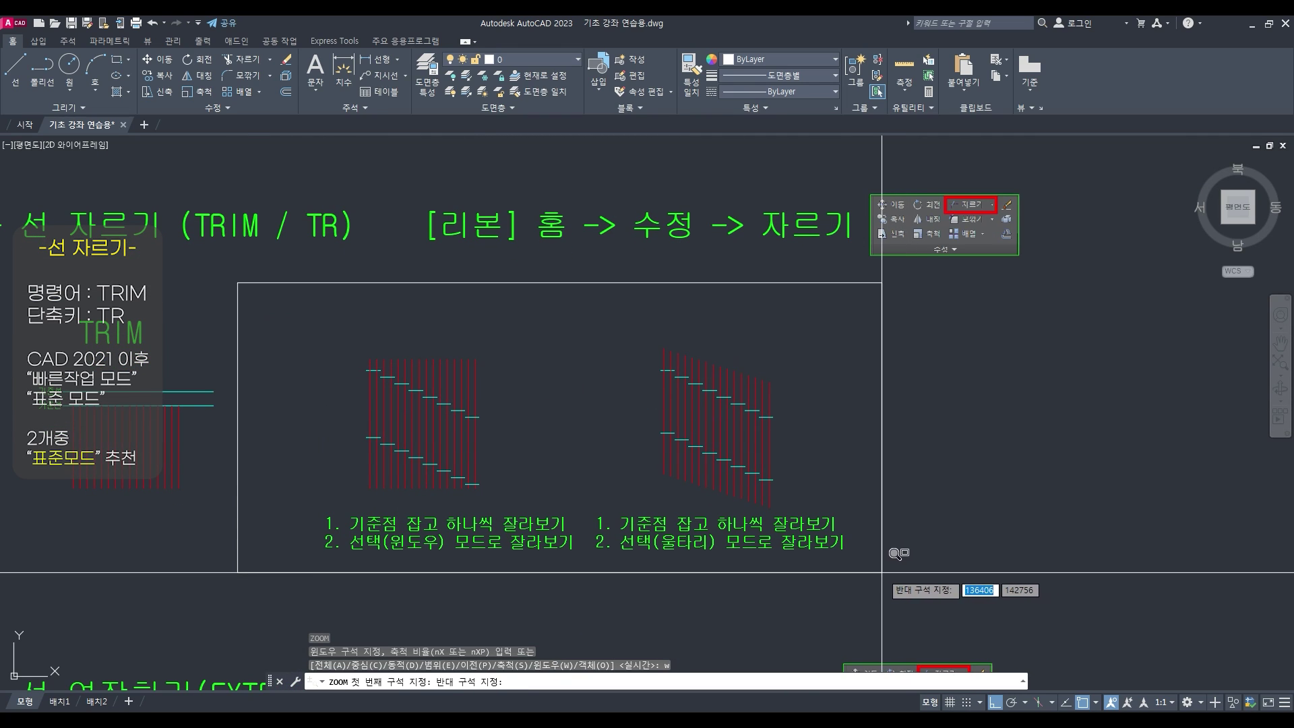
pyautogui.click(917, 549)
pyautogui.moveTo(630, 508); pyautogui.dragTo(602, 451, button='middle')
# Trim the upper end of the leftmost vertical line in the window-mode group at the first upper short line
pyautogui.write('tr')
pyautogui.press('space')
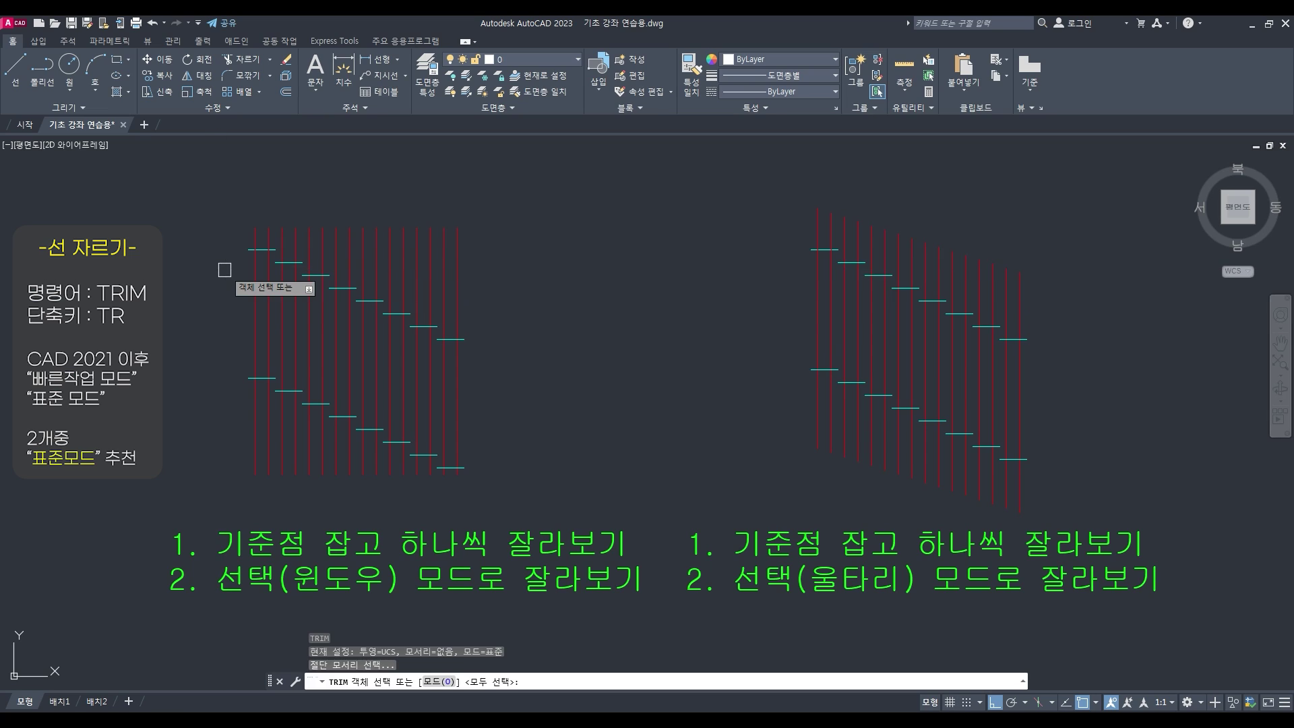
pyautogui.click(242, 244)
pyautogui.click(289, 256)
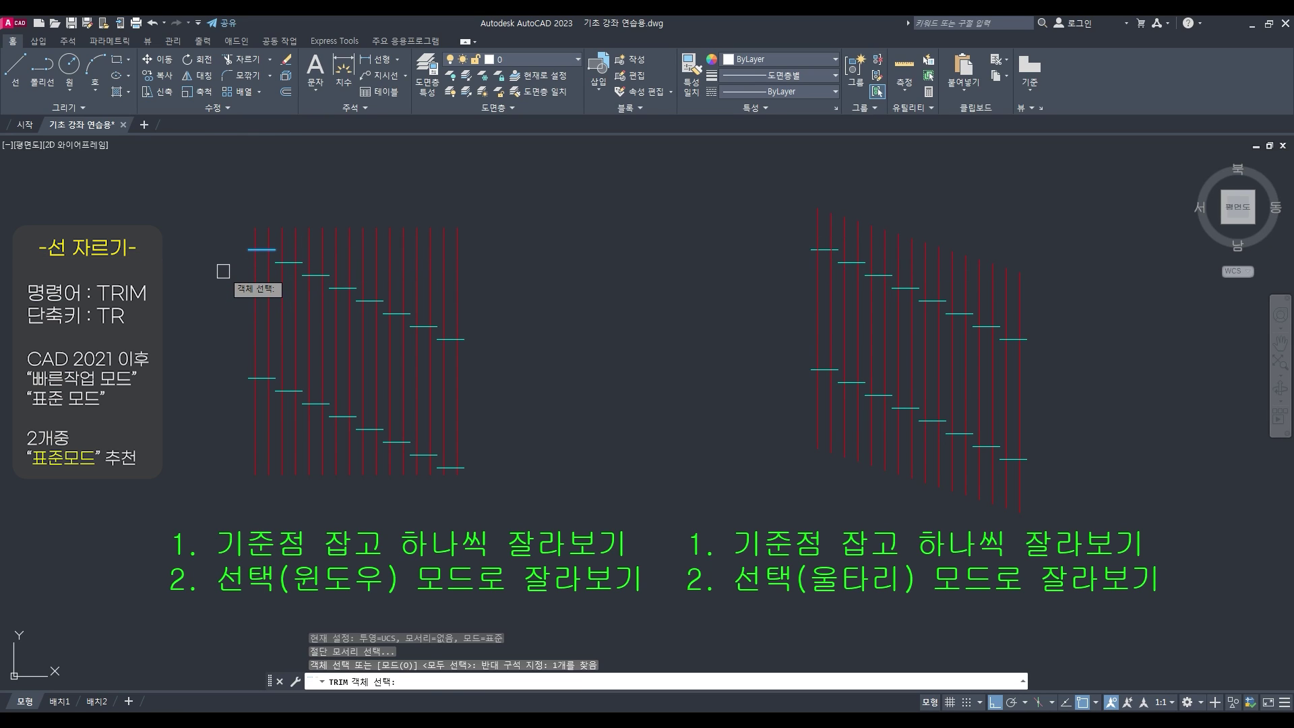
pyautogui.press('space')
pyautogui.click(255, 234)
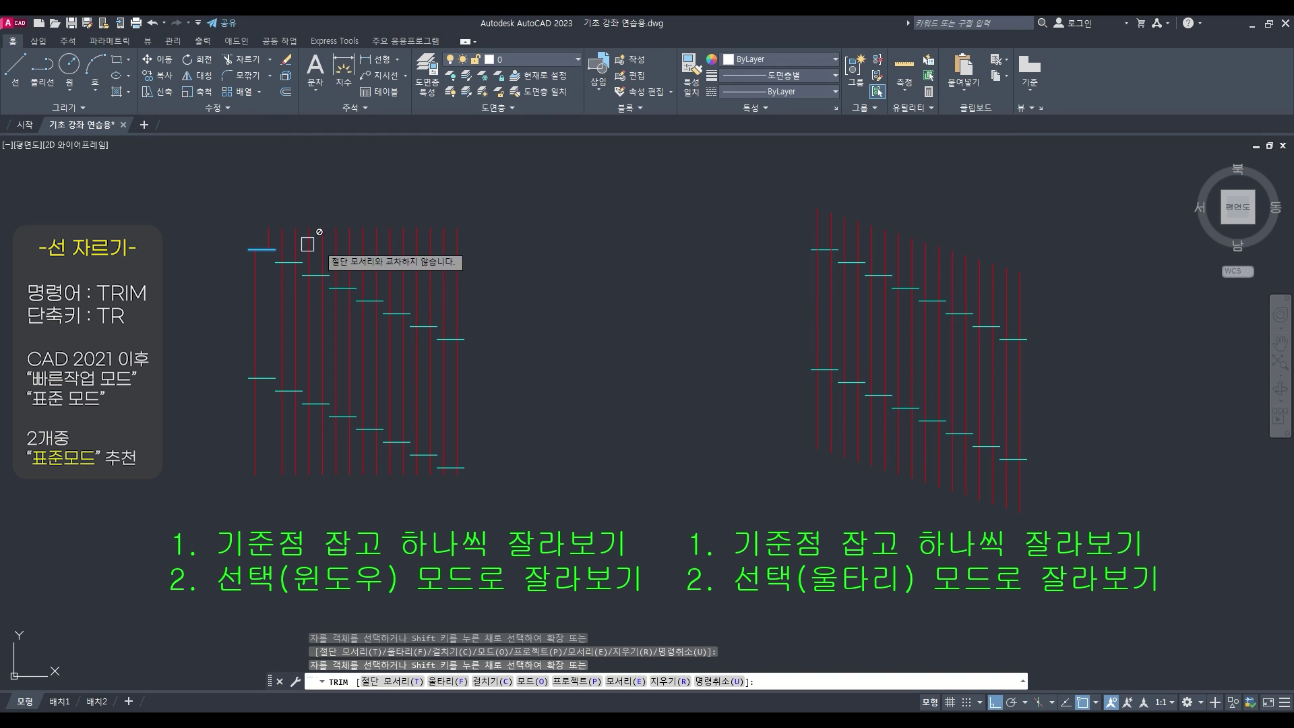
pyautogui.press('Escape')
pyautogui.press('Escape')
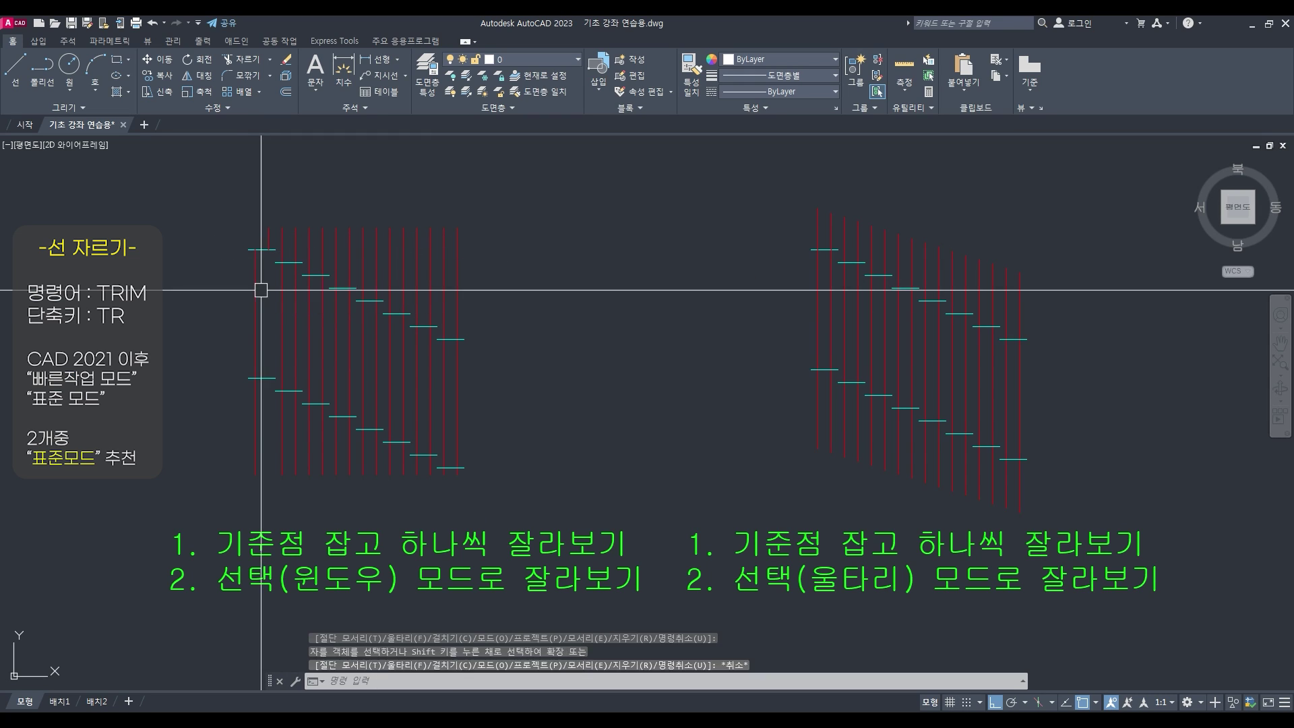
# Using the second and fourth upper and third lower short lines of the window-mode group as cutting edges, trim the vertical lines crossing them
pyautogui.write('tr')
pyautogui.press('space')
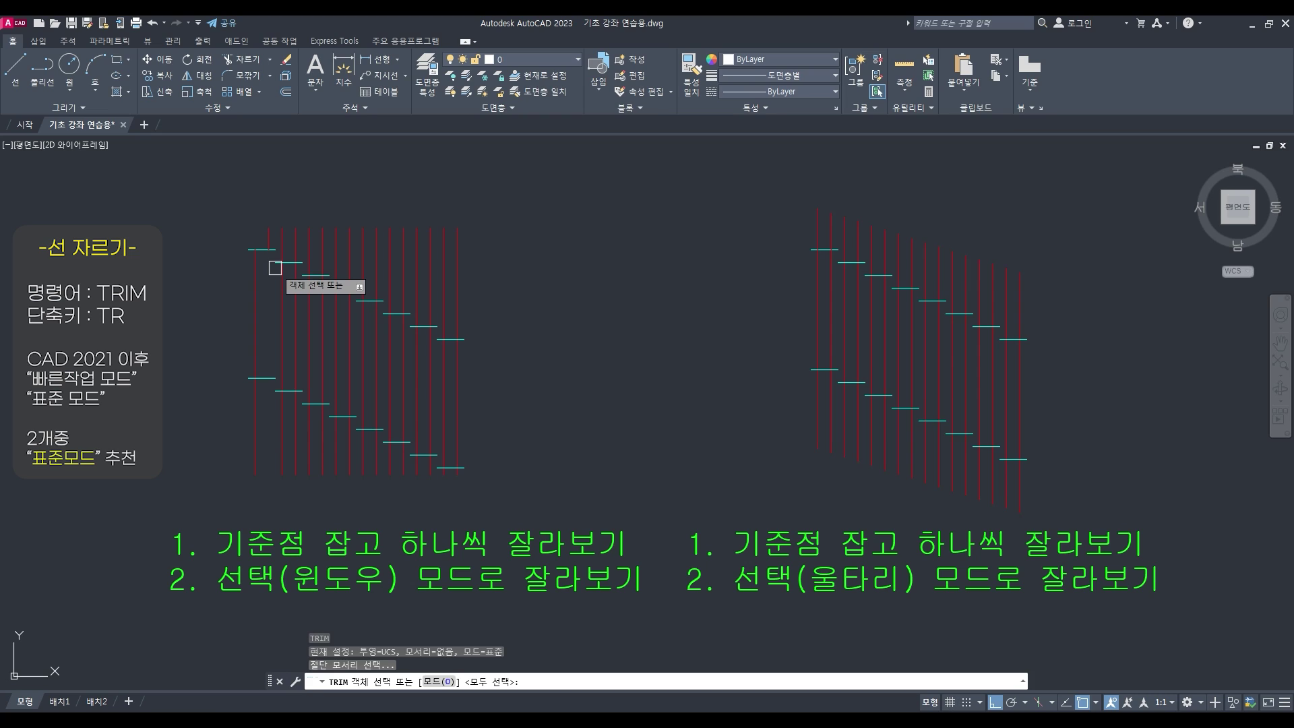
pyautogui.click(276, 263)
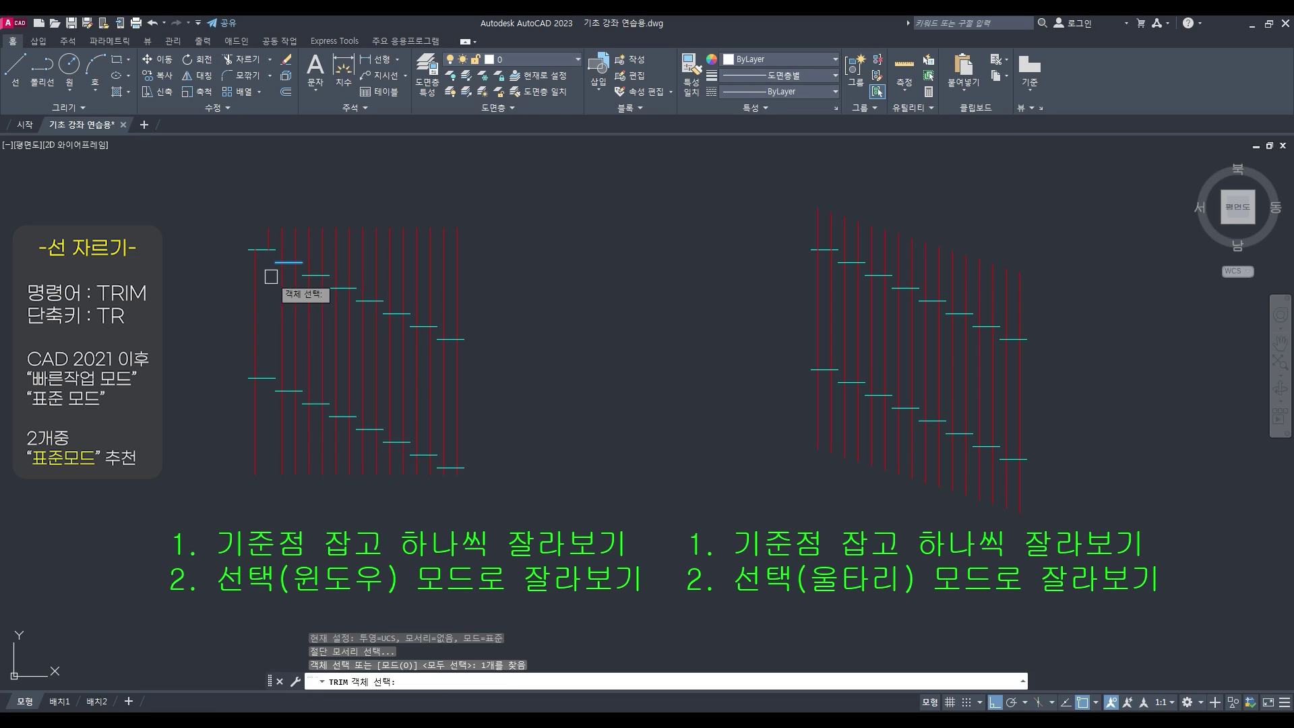
pyautogui.click(301, 404)
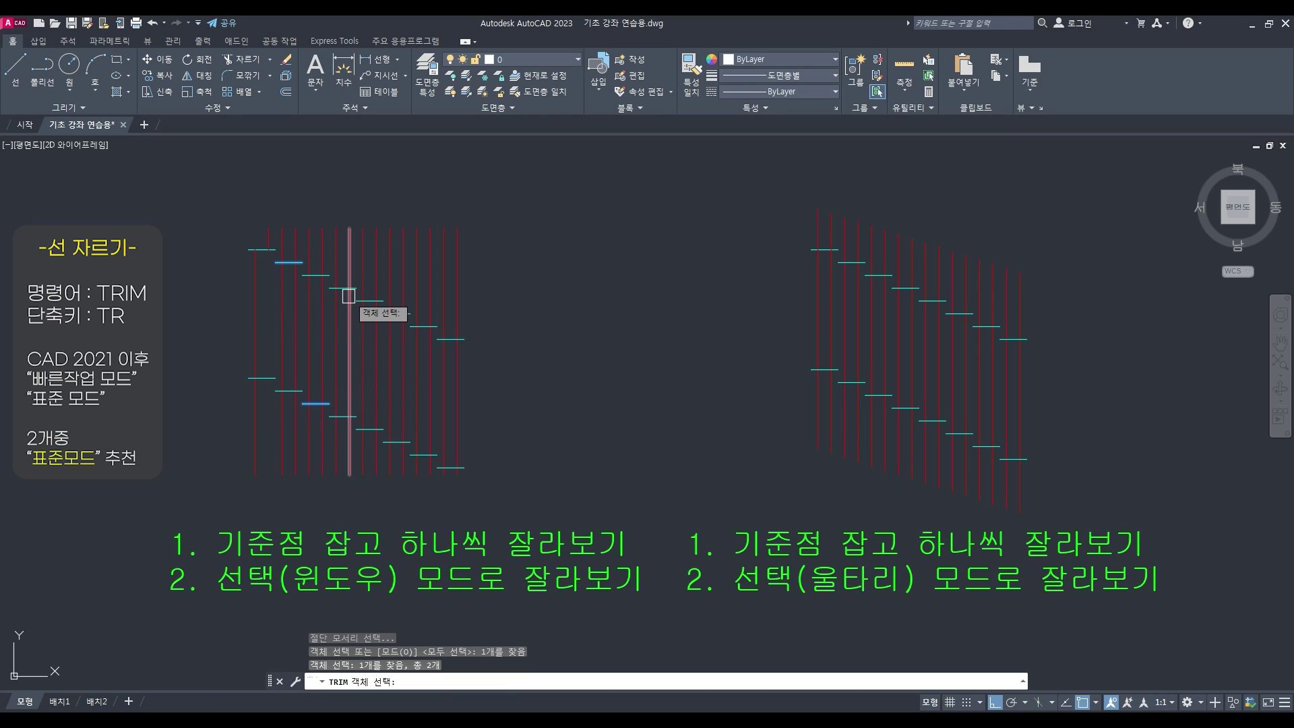
pyautogui.press('space')
pyautogui.moveTo(307, 208); pyautogui.dragTo(273, 237)
pyautogui.click(336, 510)
pyautogui.click(280, 459)
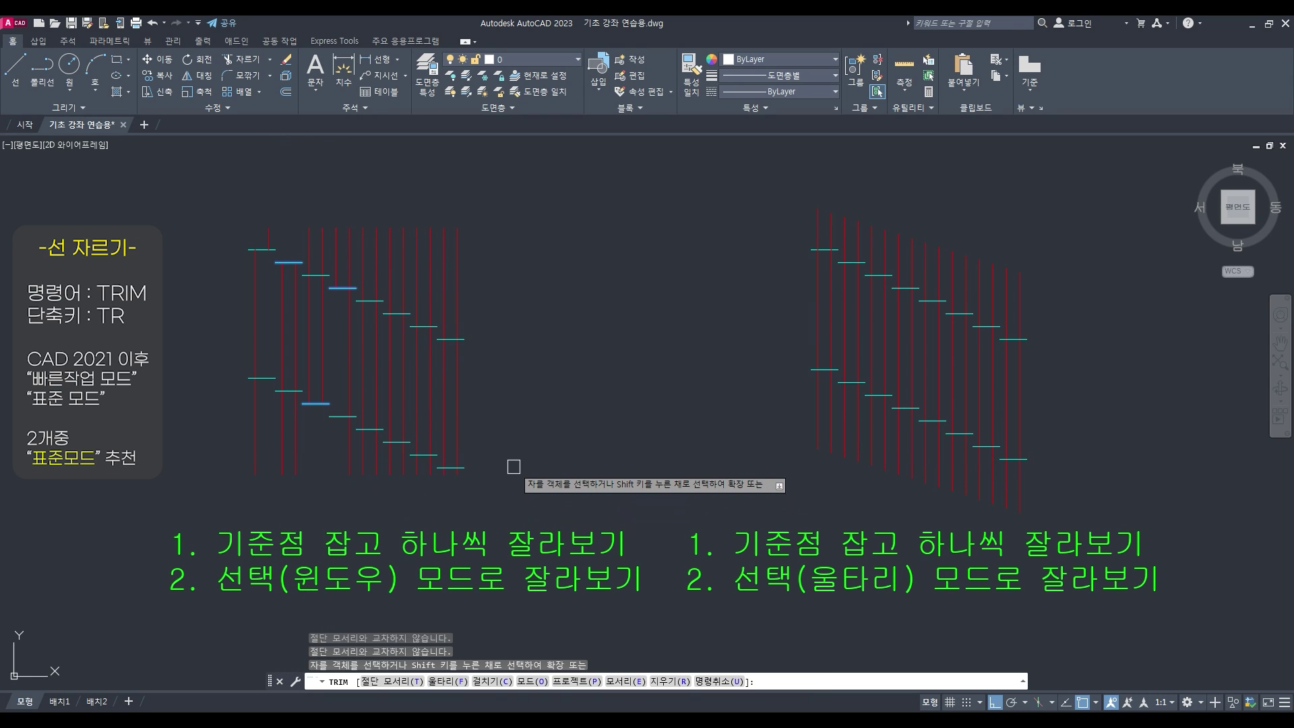
# Try to trim the vertical line ends above the third and fourth upper short lines of the window-mode group with a crossing window
pyautogui.click(364, 201)
pyautogui.click(326, 251)
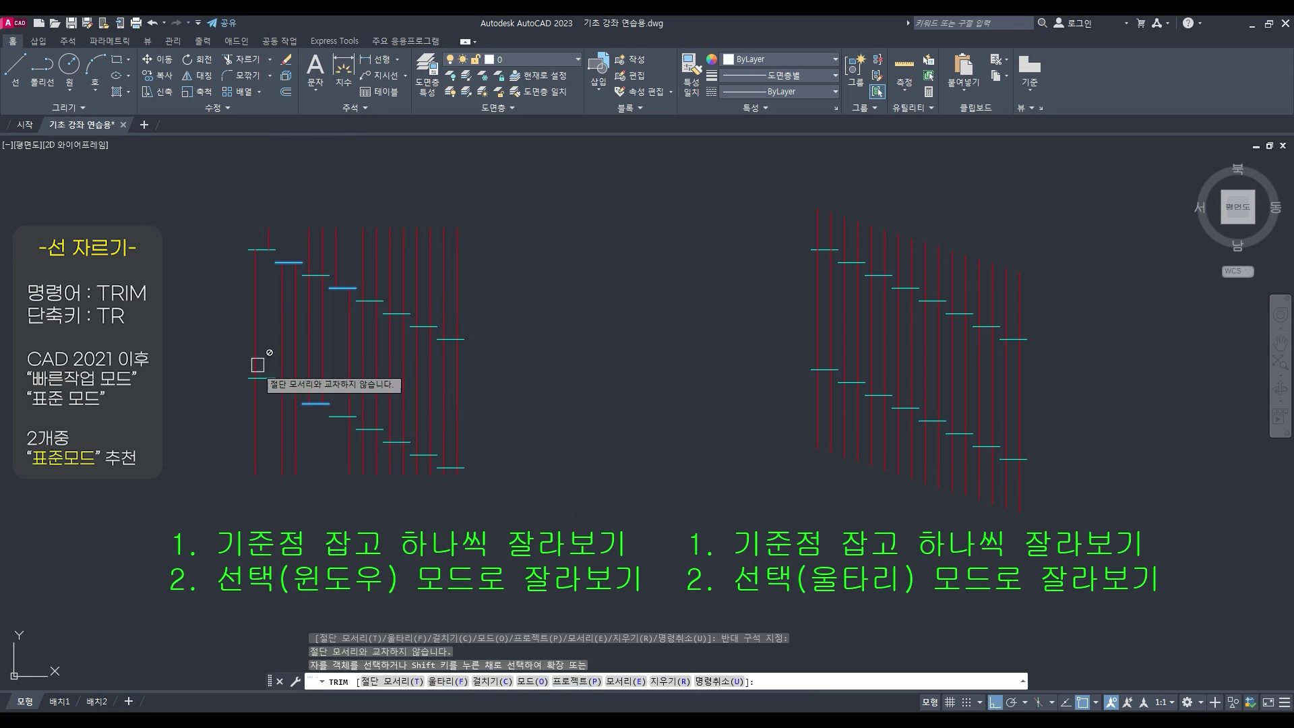
pyautogui.scroll(4, 339, 325)
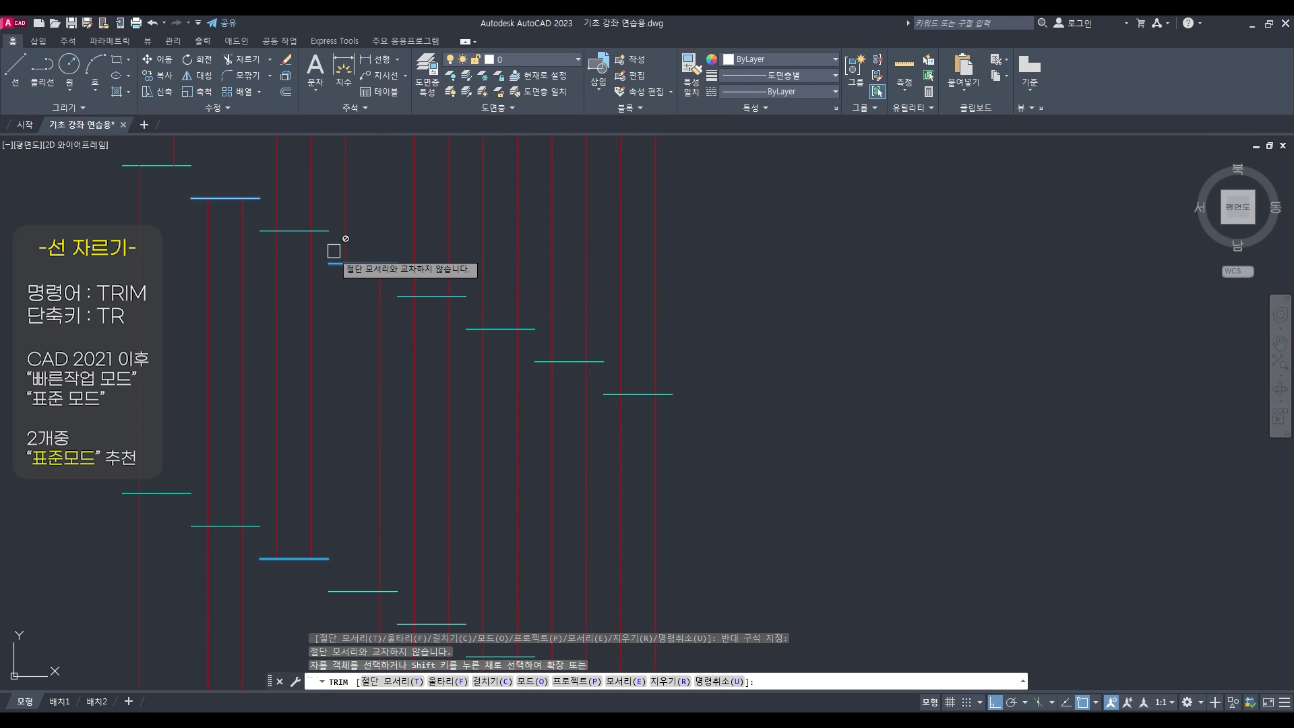
pyautogui.scroll(-5, 332, 286)
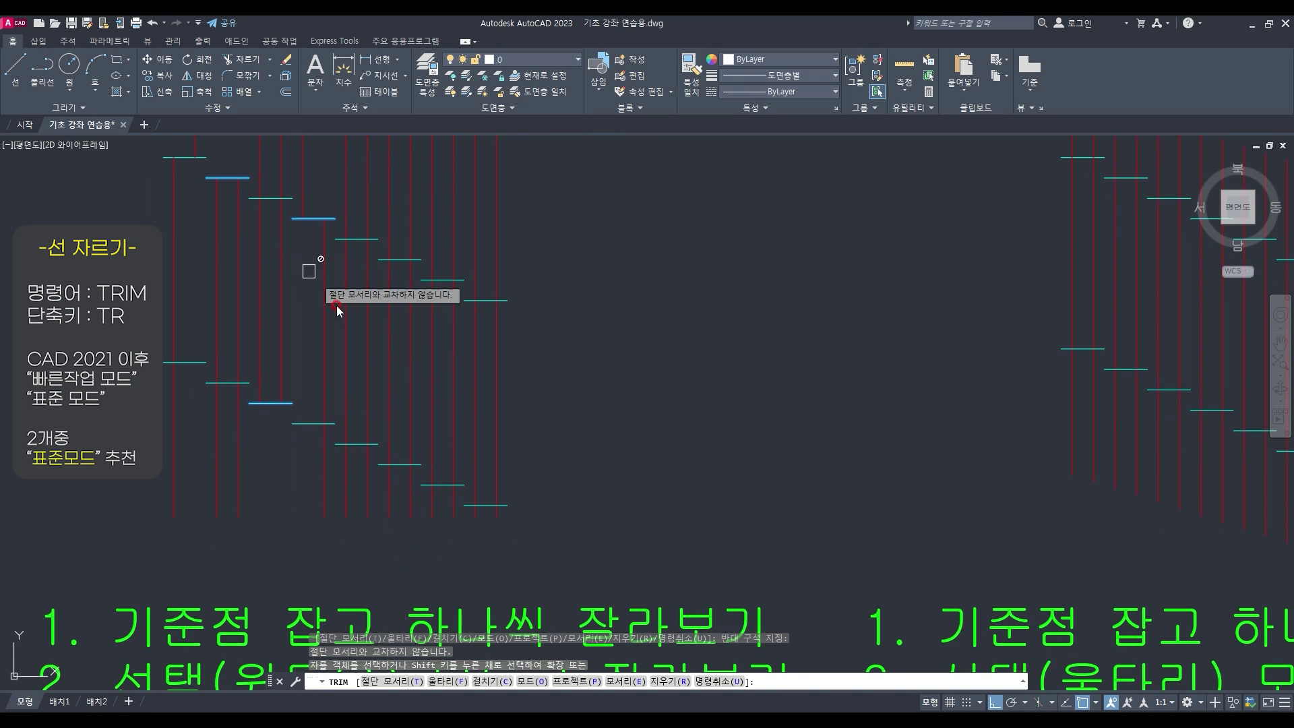
pyautogui.press('Escape')
# Trim the two rightmost vertical lines of the window-mode group above the last upper short line, using that line as cutting edge
pyautogui.write('tr')
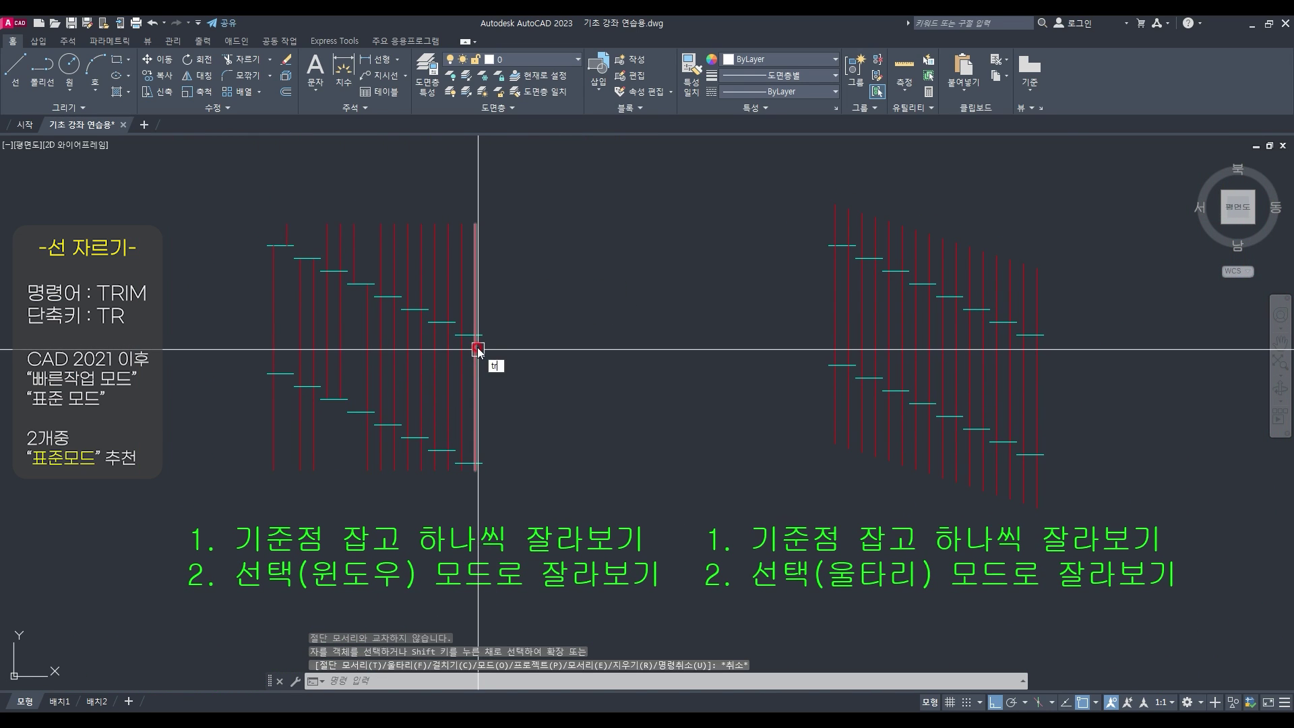
pyautogui.press('space')
pyautogui.press('space')
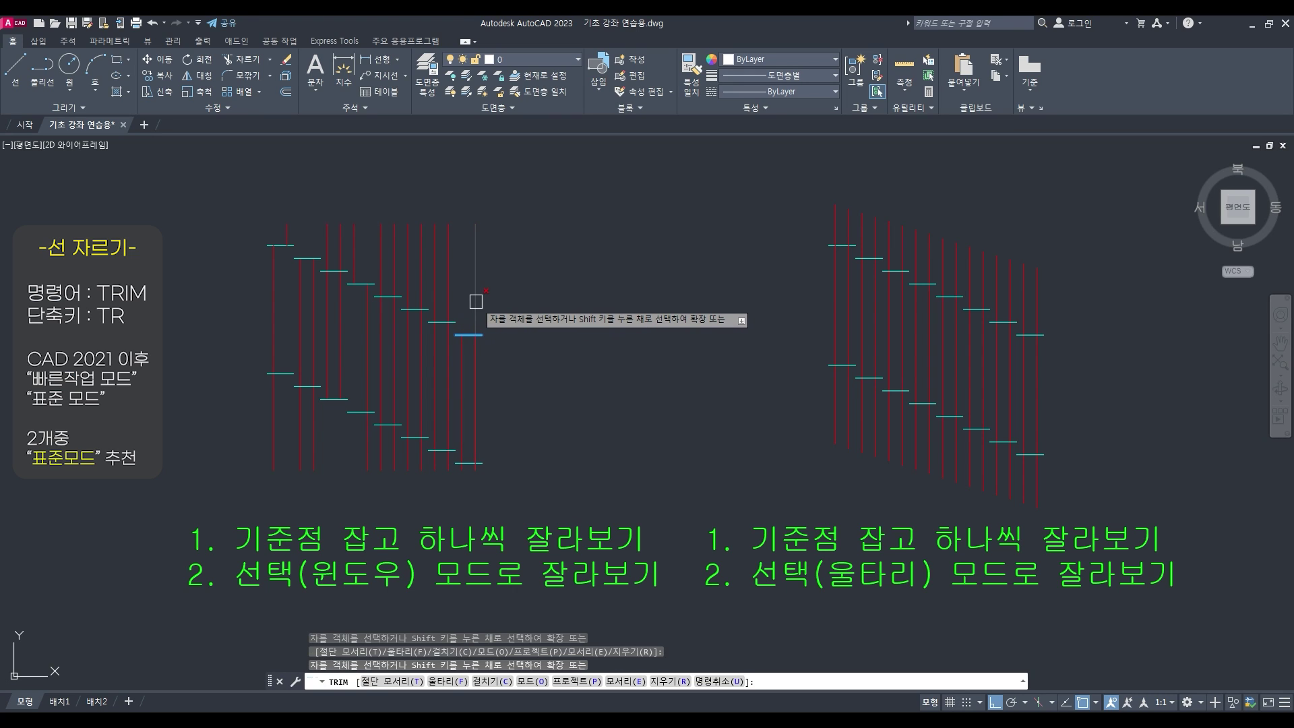
pyautogui.press('Escape')
pyautogui.press('Escape')
pyautogui.press('Escape')
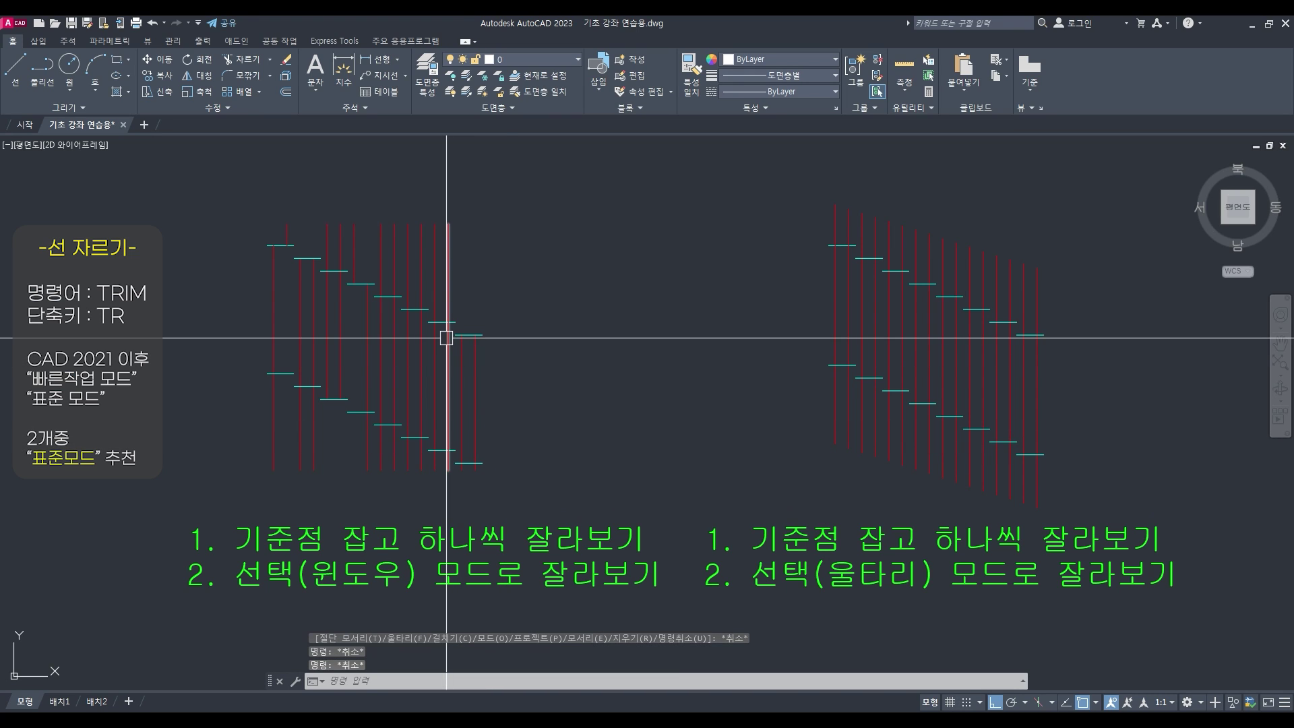
# With the seventh upper and lower short lines as cutting edges, trim the two vertical line pieces between them
pyautogui.write('tr')
pyautogui.press('space')
pyautogui.scroll(4, 443, 327)
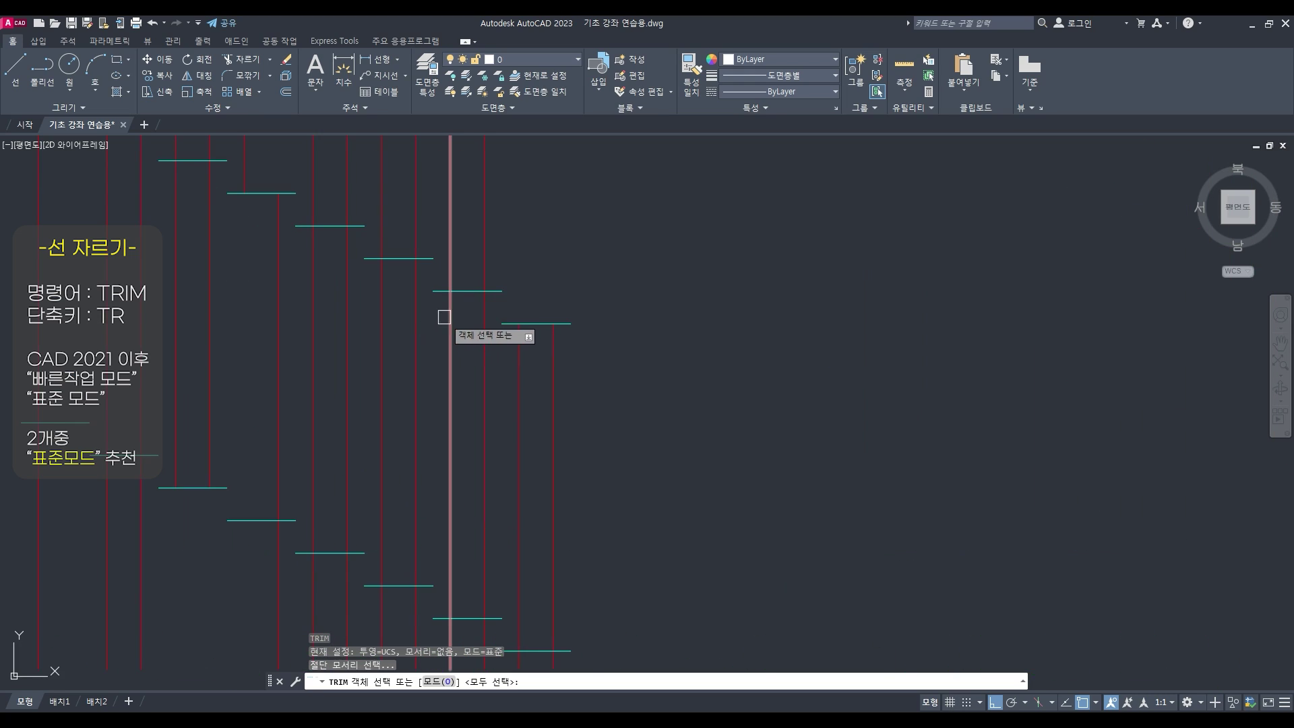
pyautogui.click(462, 294)
pyautogui.click(468, 621)
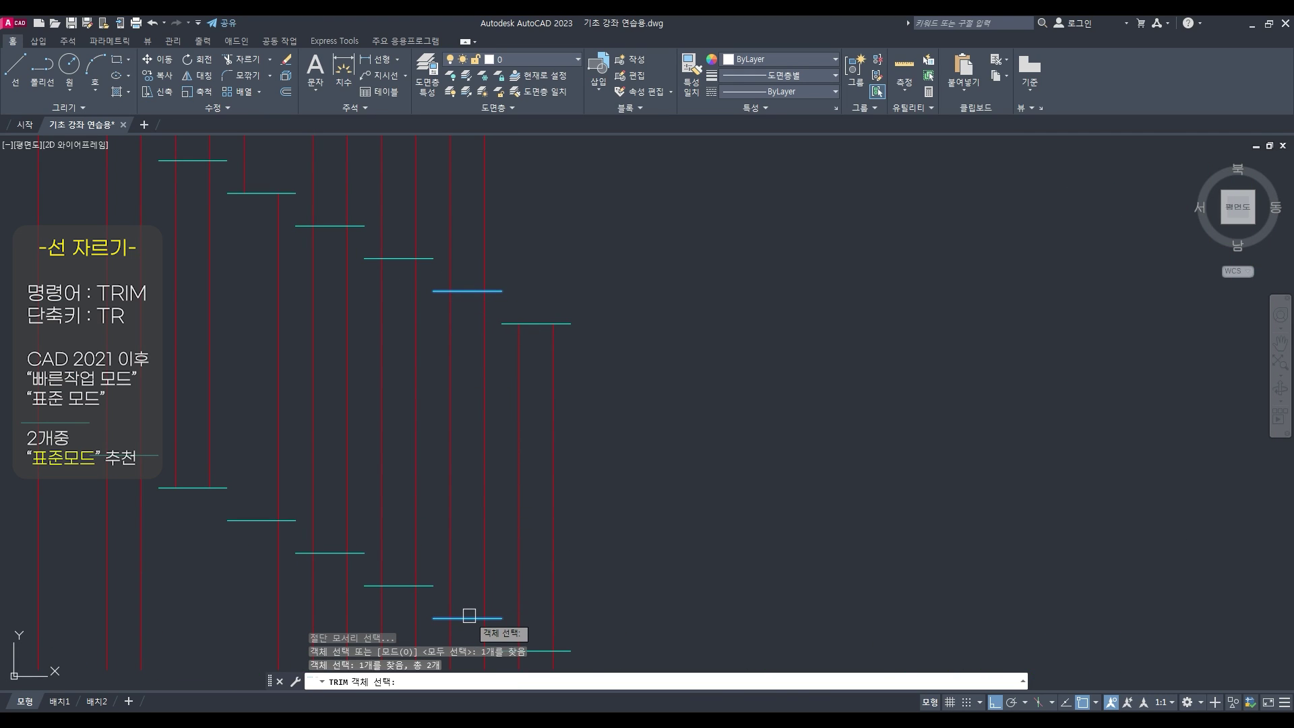
pyautogui.press('Return')
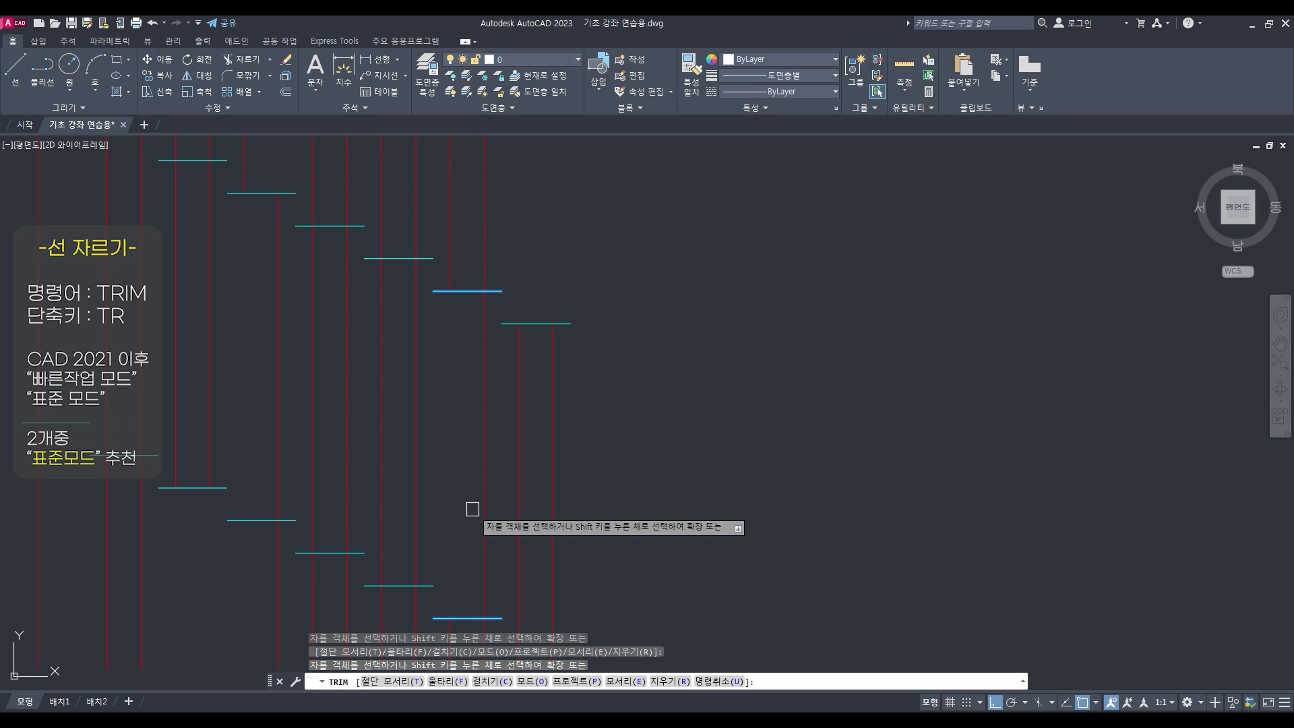
pyautogui.click(482, 502)
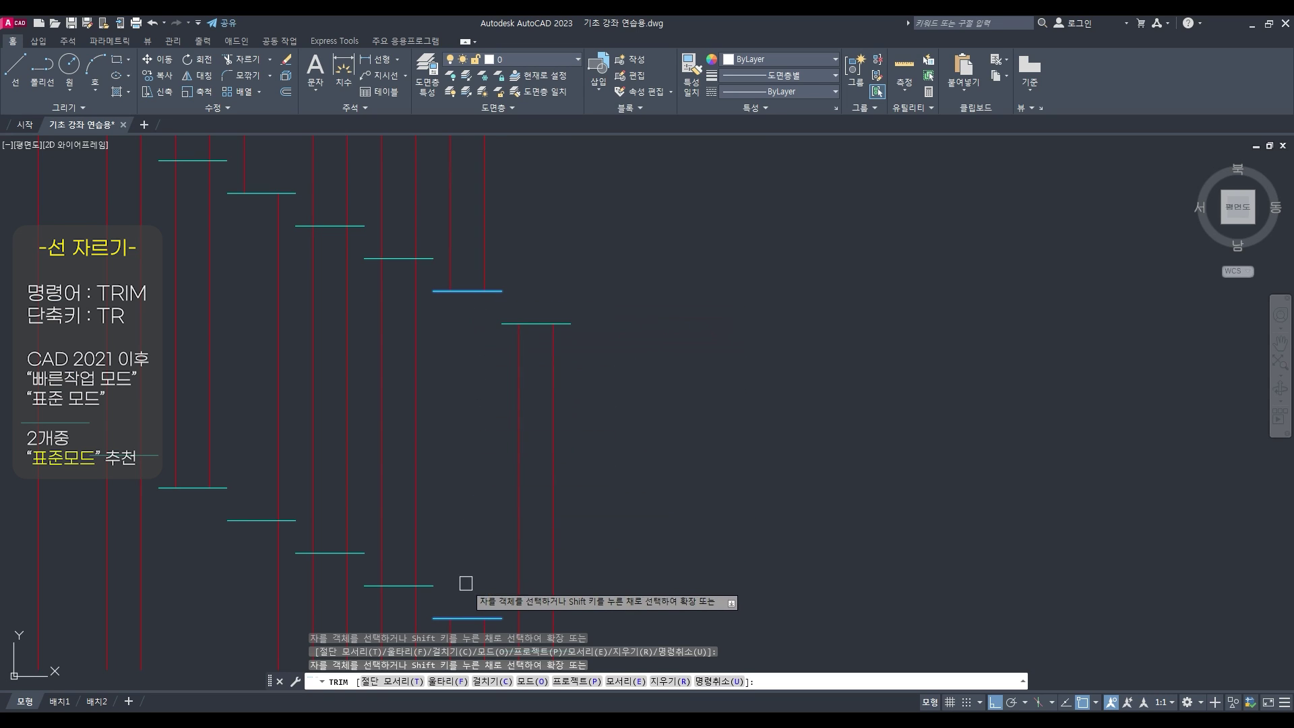
pyautogui.click(449, 226)
pyautogui.scroll(-2, 484, 315)
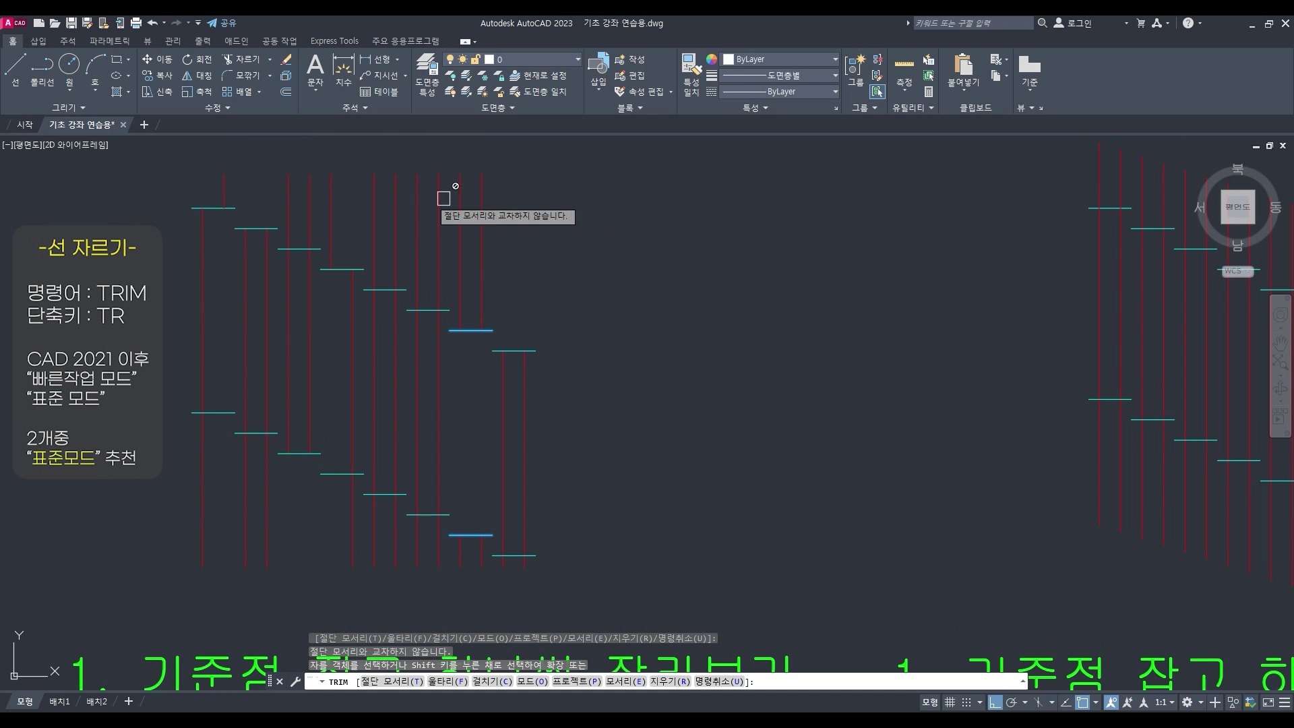
pyautogui.press('Escape')
pyautogui.press('Escape')
# With the sixth upper and lower short lines as cutting edges, trim the vertical line ends above and below them
pyautogui.write('tr')
pyautogui.press('Return')
pyautogui.click(428, 311)
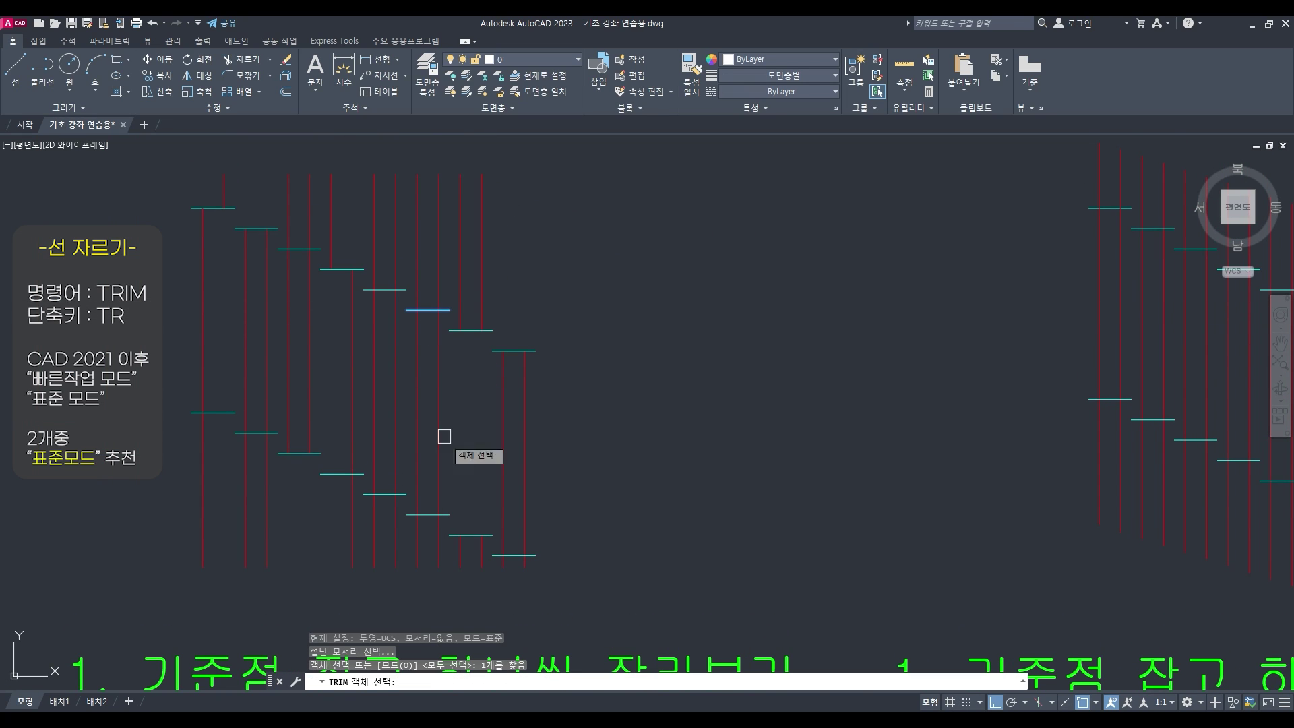
pyautogui.click(424, 514)
pyautogui.press('Return')
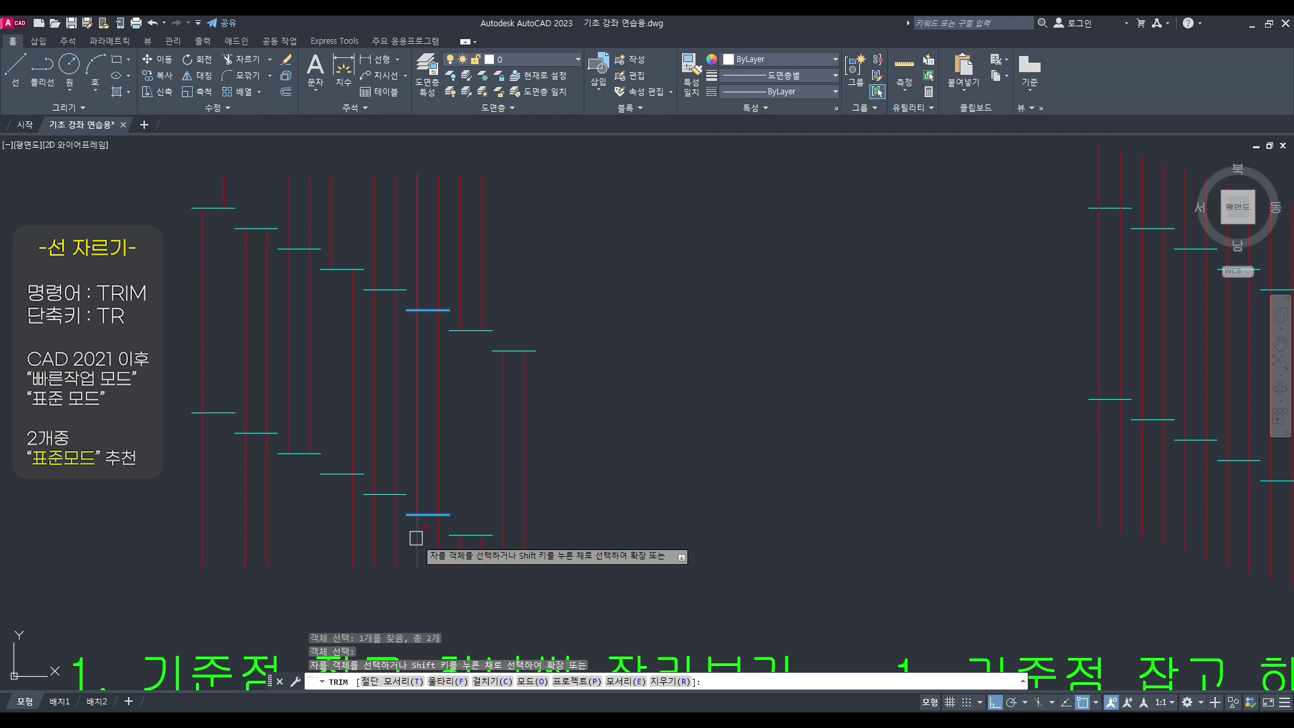
pyautogui.click(417, 293)
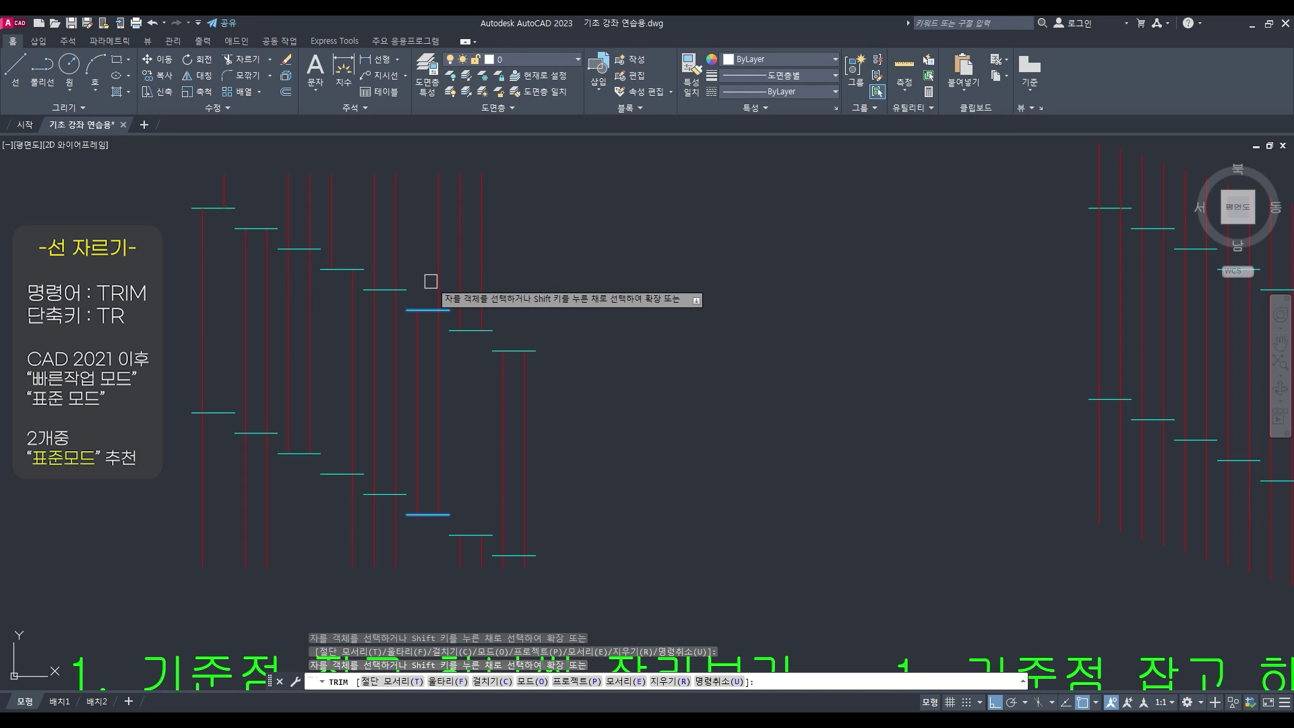
pyautogui.press('Escape')
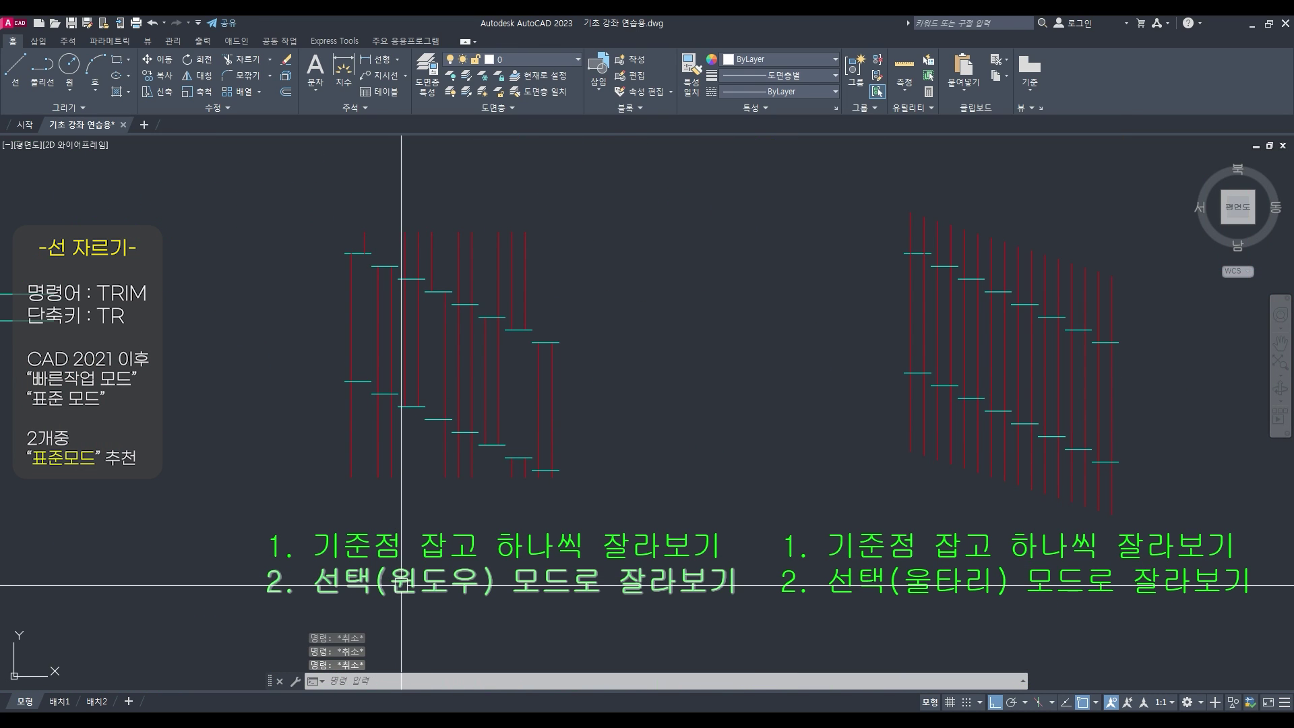
# Undo all the practice trims made in the window-mode group
pyautogui.write('u')
pyautogui.press('Return')
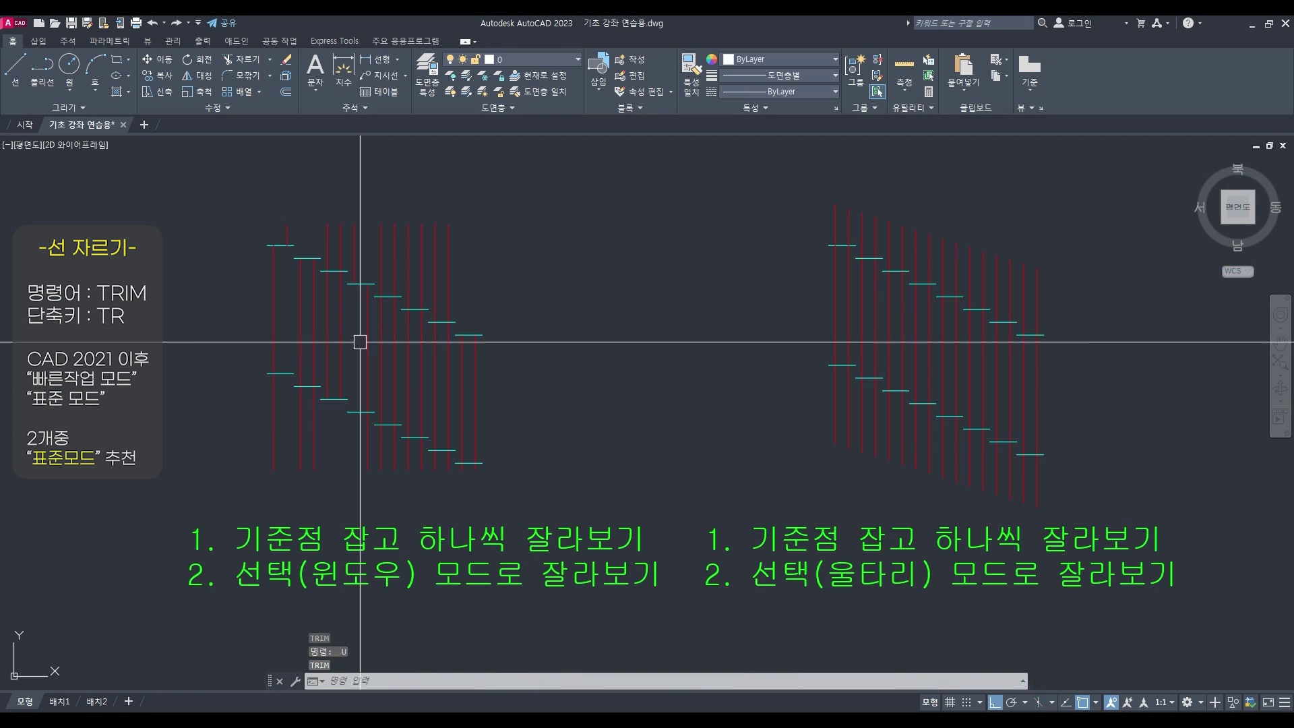
# With all short lines of the window-mode group as cutting edges, trim the upper ends of its vertical lines using a crossing window
pyautogui.write('tr')
pyautogui.press('Return')
pyautogui.click(213, 246)
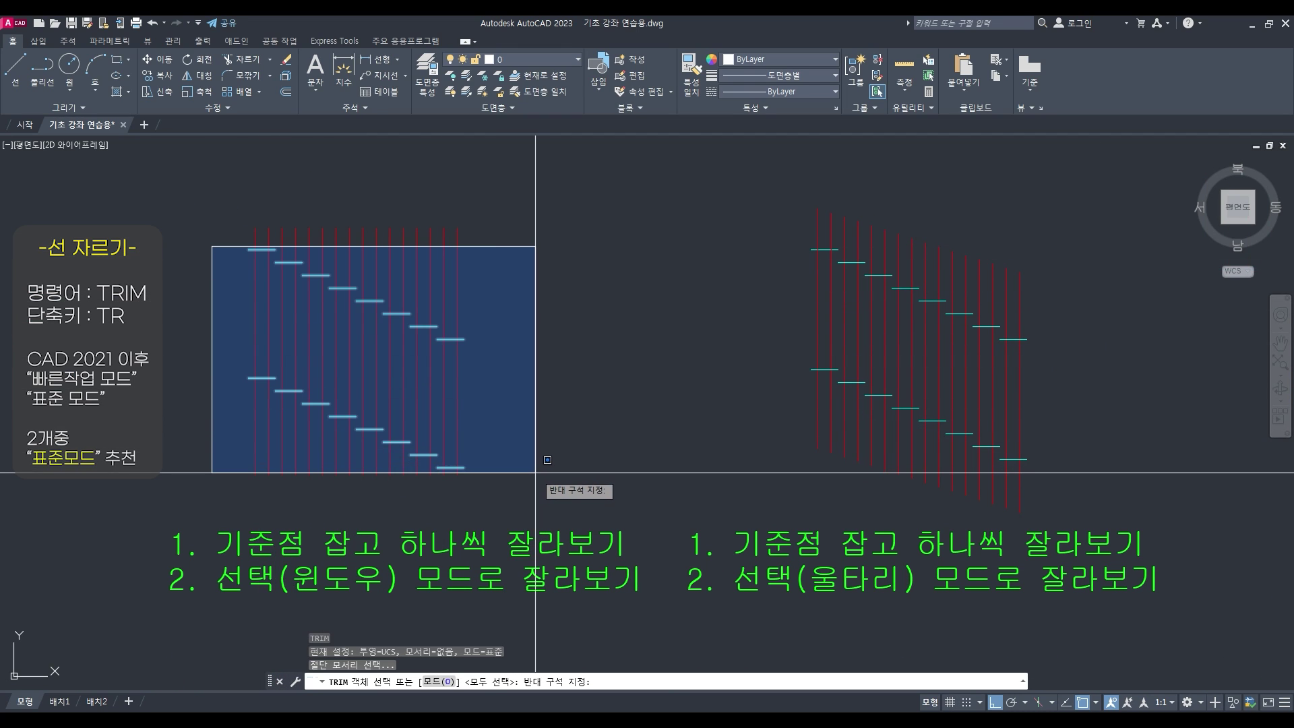
pyautogui.click(534, 449)
pyautogui.press('Return')
pyautogui.click(518, 205)
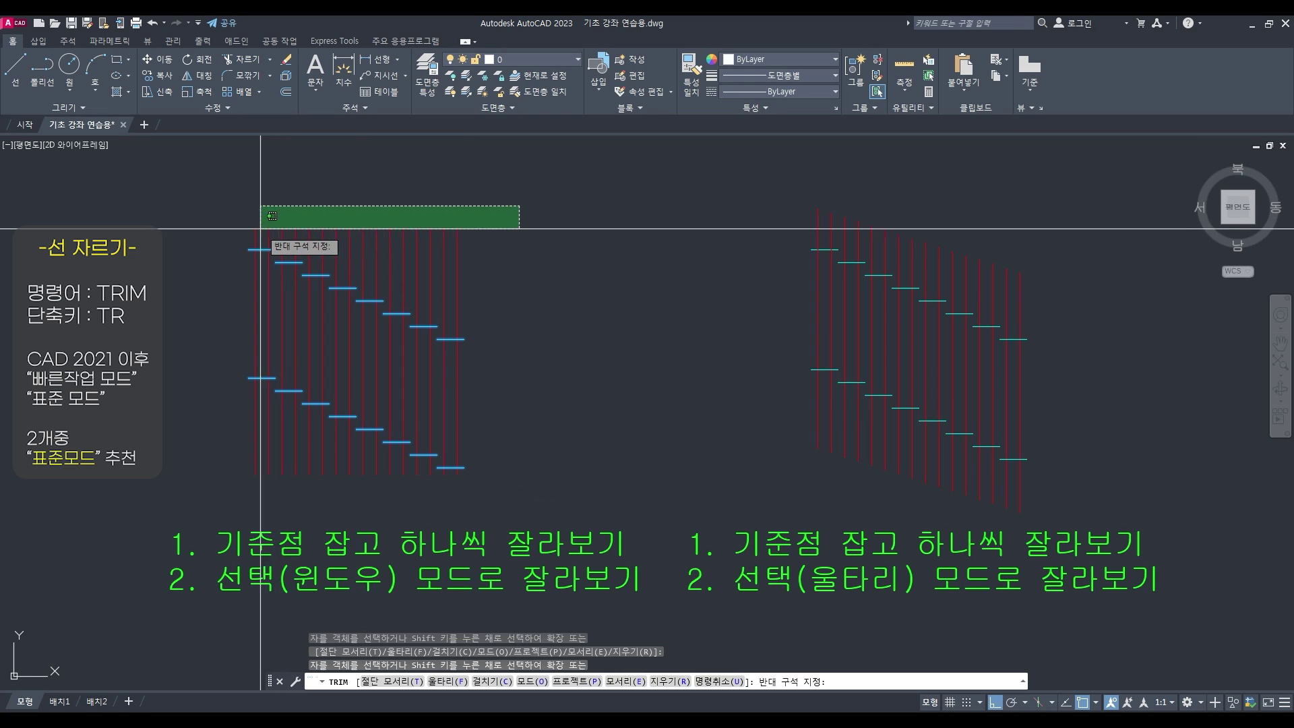
pyautogui.click(191, 231)
pyautogui.click(167, 190)
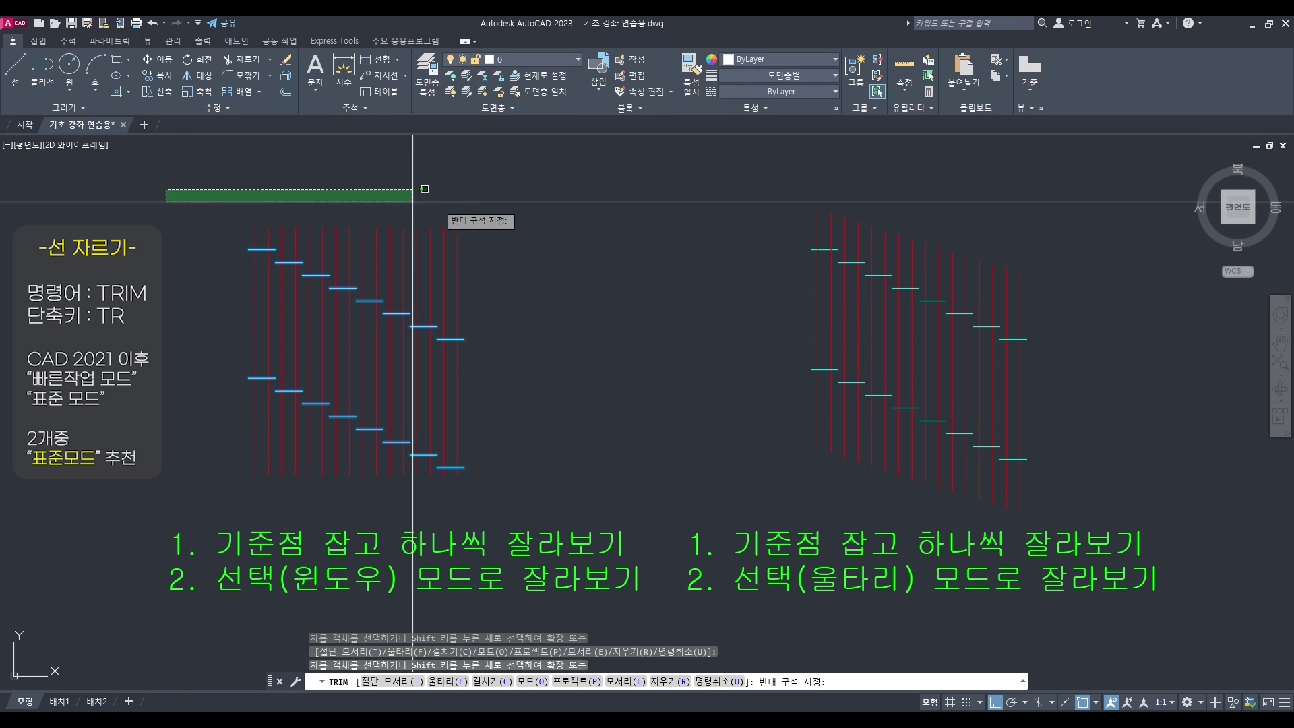
pyautogui.click(513, 234)
# Trim the lower ends of the window-mode group's vertical lines at the lower short lines with a crossing window
pyautogui.click(201, 476)
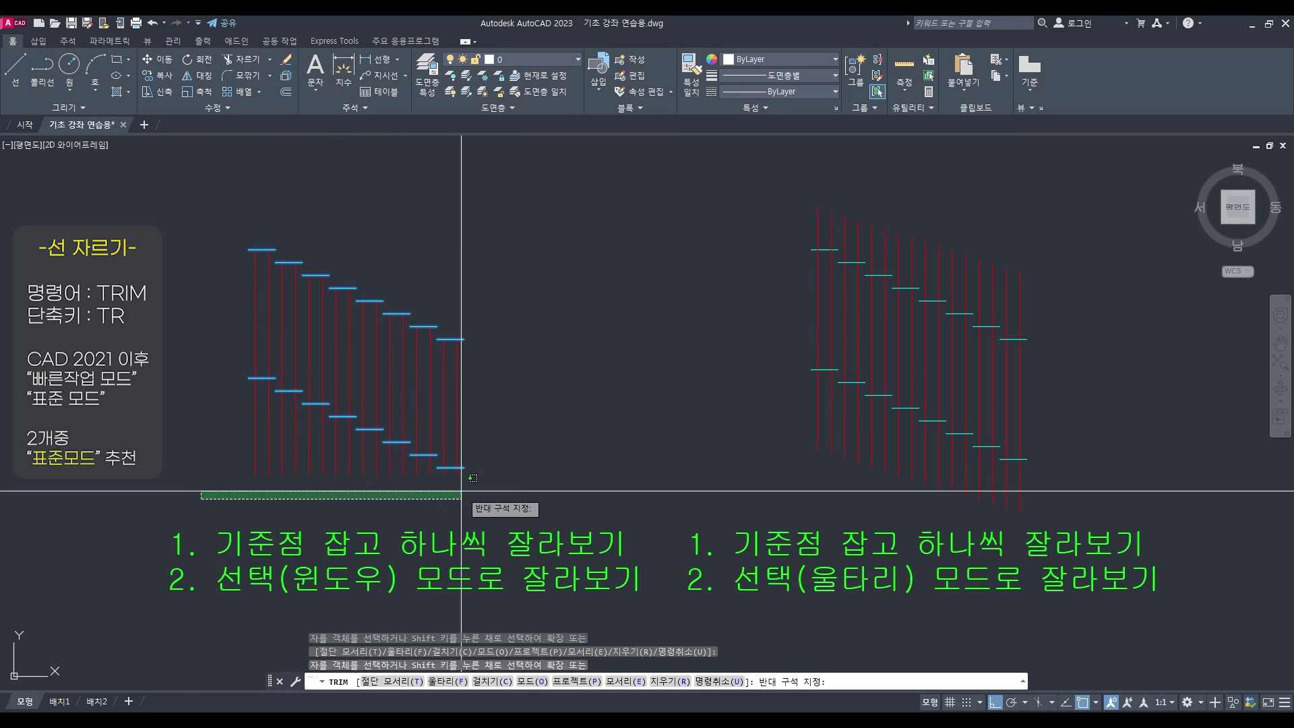
# End the running Trim command and clear the selection of the window-mode note below the stepped lines
pyautogui.press('Escape')
pyautogui.scroll(-4, 492, 369)
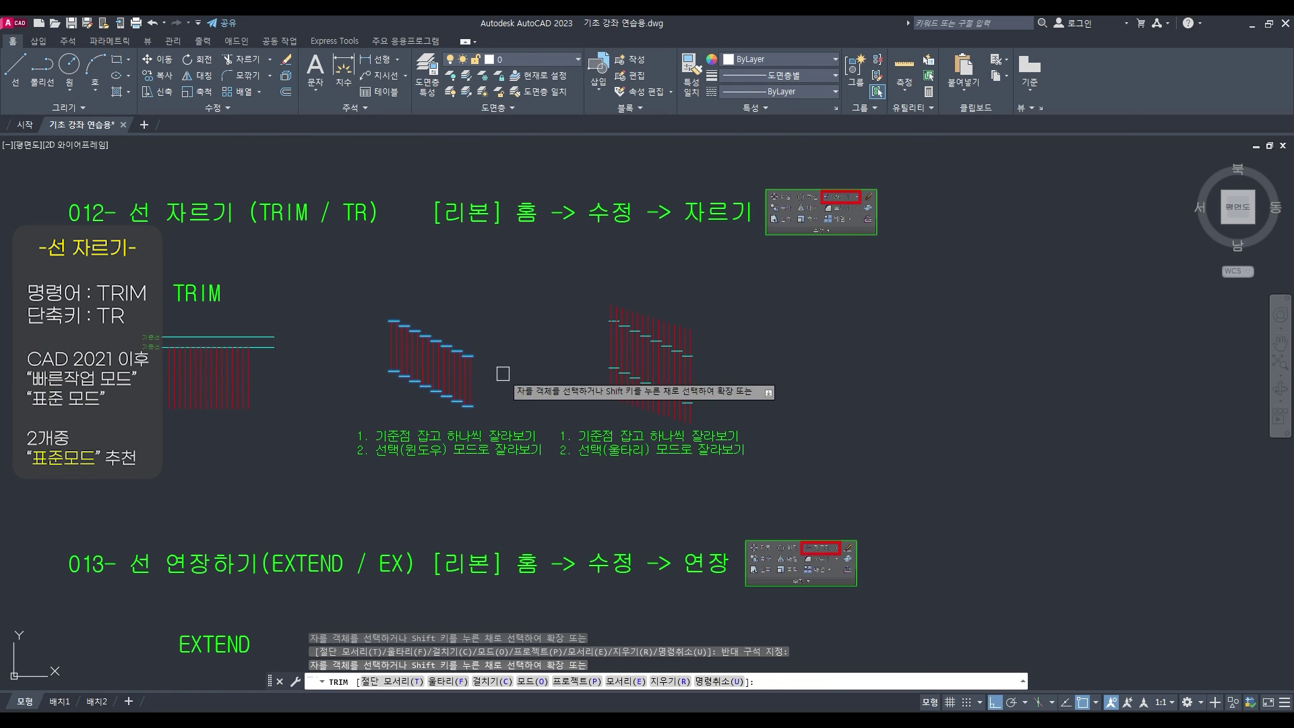
pyautogui.scroll(3, 419, 450)
pyautogui.click(420, 458)
pyautogui.moveTo(554, 454); pyautogui.dragTo(479, 528, button='middle')
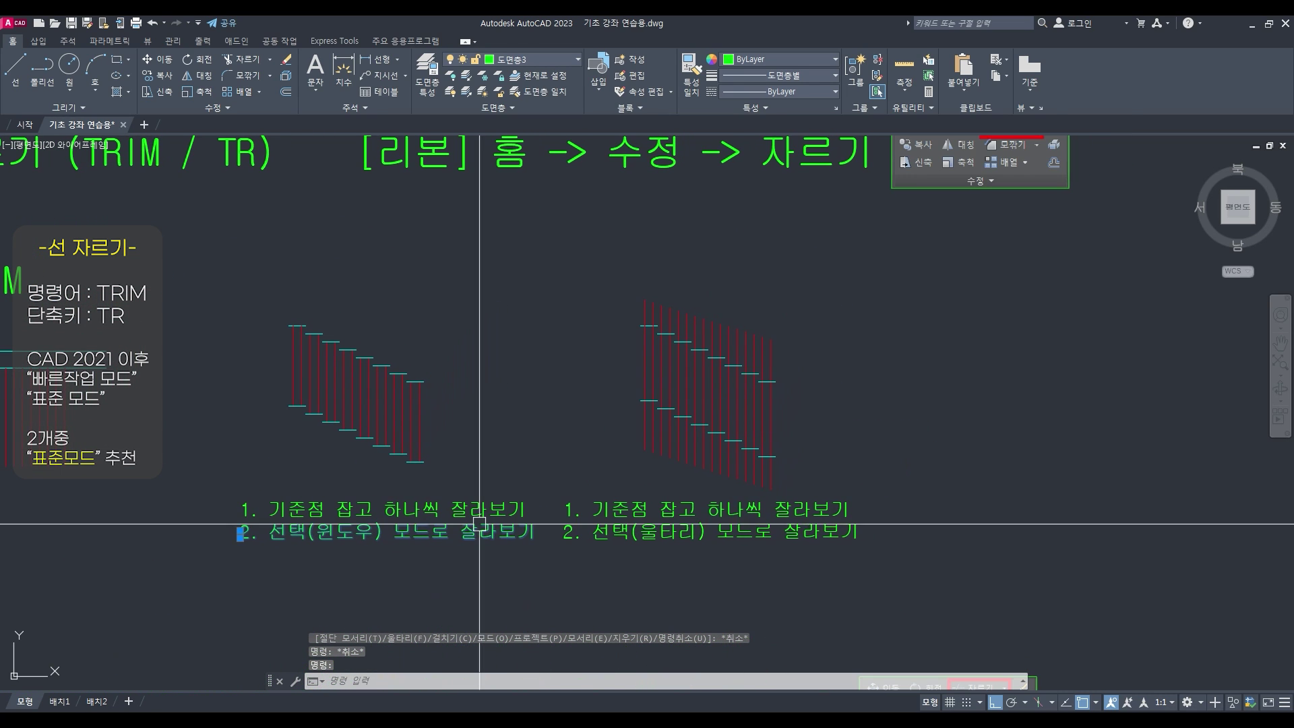
pyautogui.moveTo(508, 458); pyautogui.dragTo(428, 453, button='middle')
pyautogui.press('Escape')
pyautogui.press('Escape')
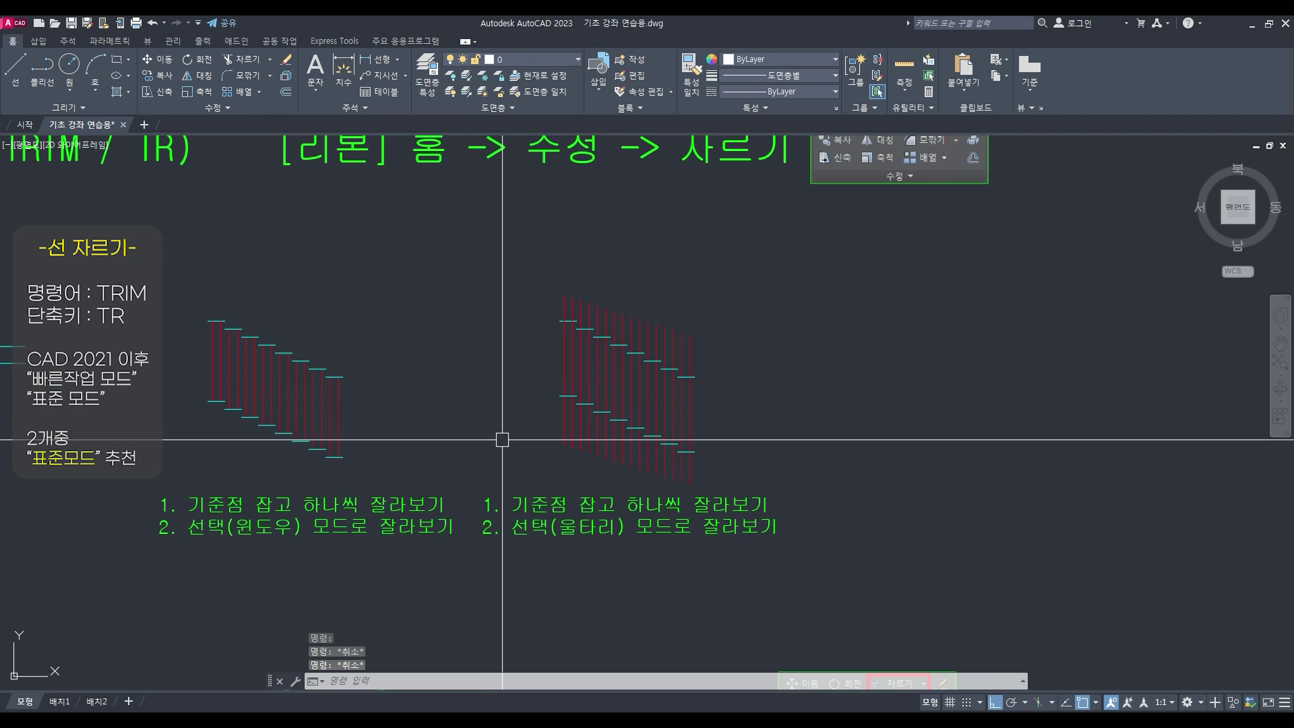
# Try to select the stepped cyan lines of the fence-mode example as Trim cutting edges with several rectangular windows
pyautogui.scroll(2, 597, 416)
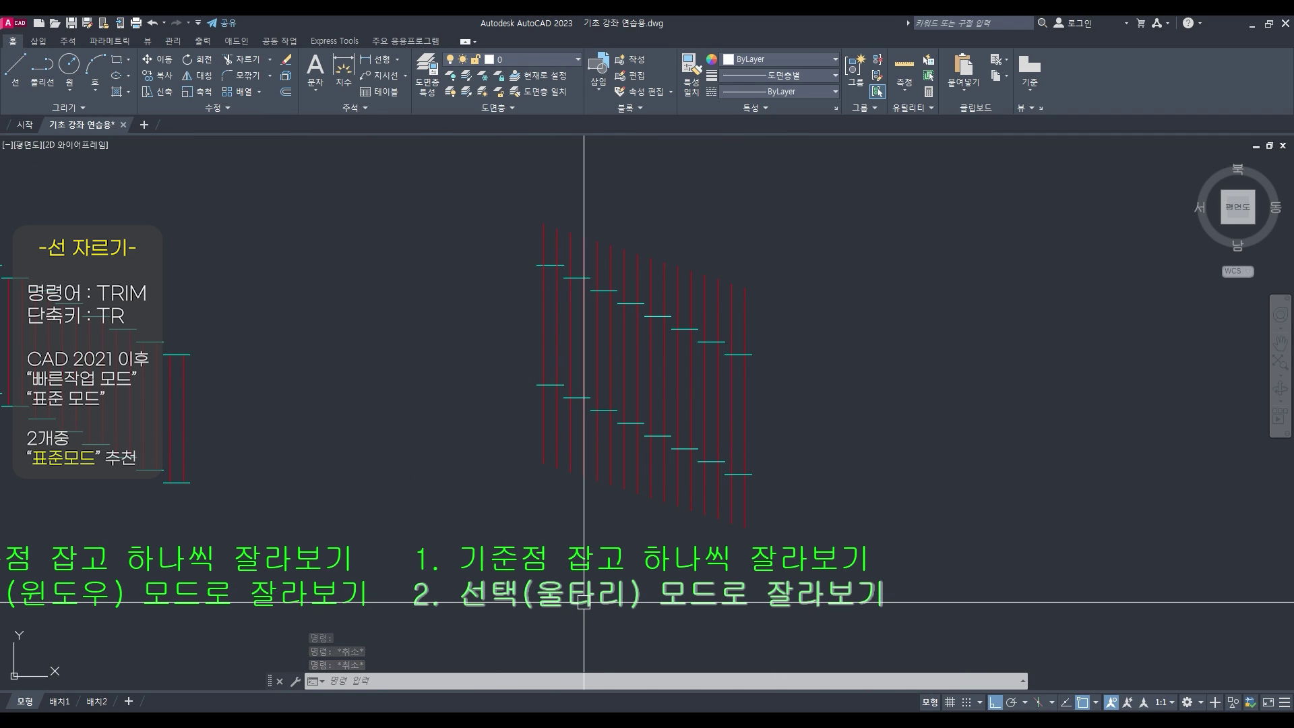
pyautogui.write('tr')
pyautogui.press('Return')
pyautogui.click(510, 260)
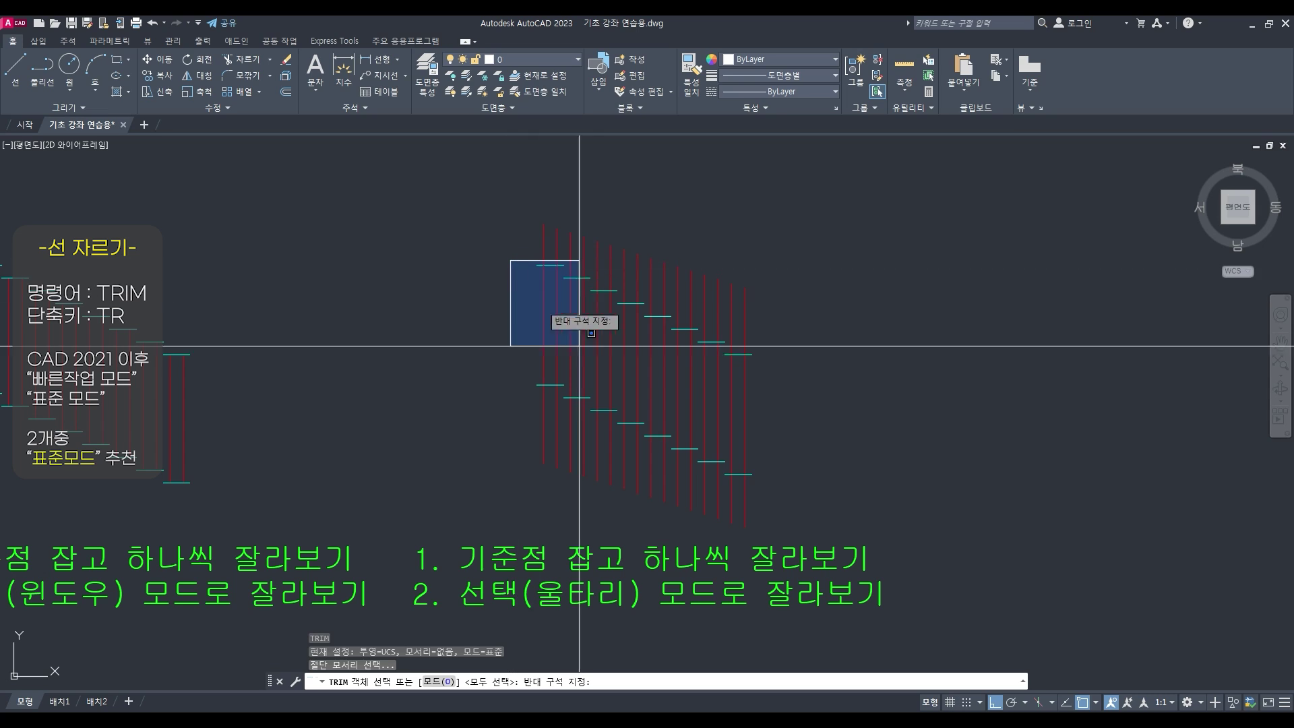
pyautogui.click(629, 422)
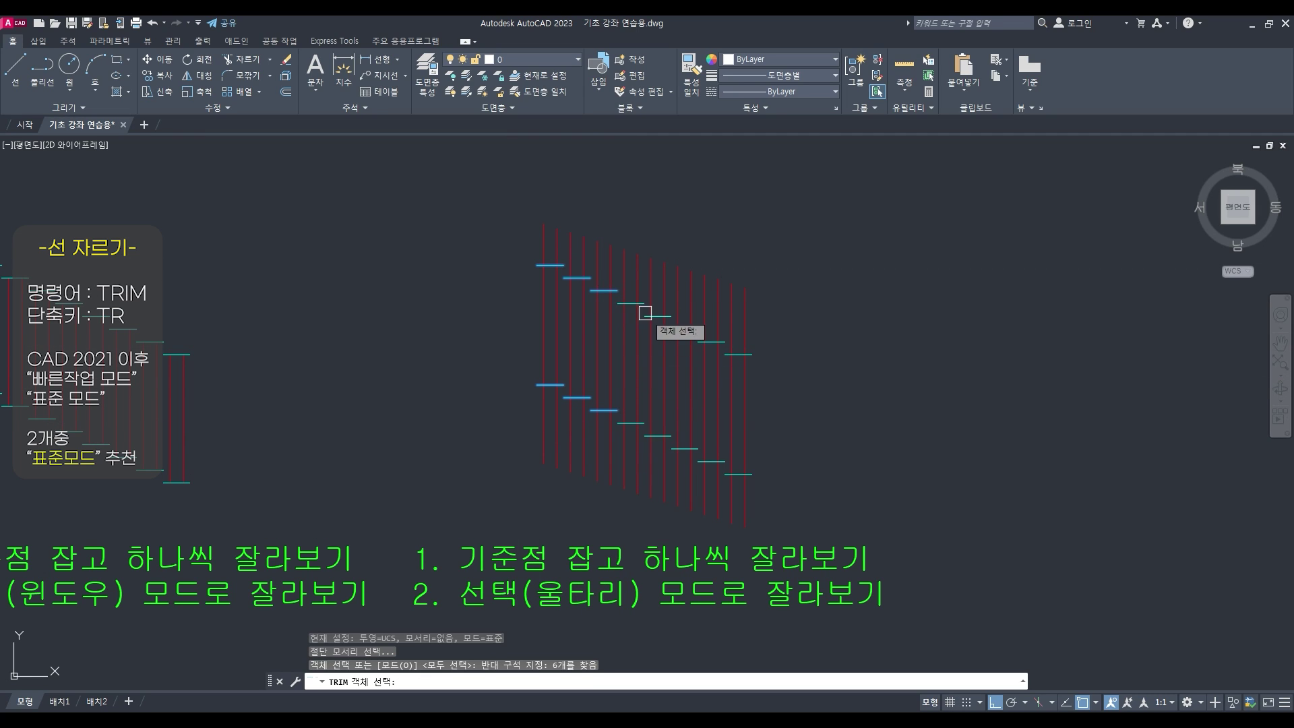
pyautogui.click(478, 289)
pyautogui.click(679, 433)
pyautogui.click(464, 299)
pyautogui.click(780, 456)
pyautogui.click(630, 513)
pyautogui.click(803, 425)
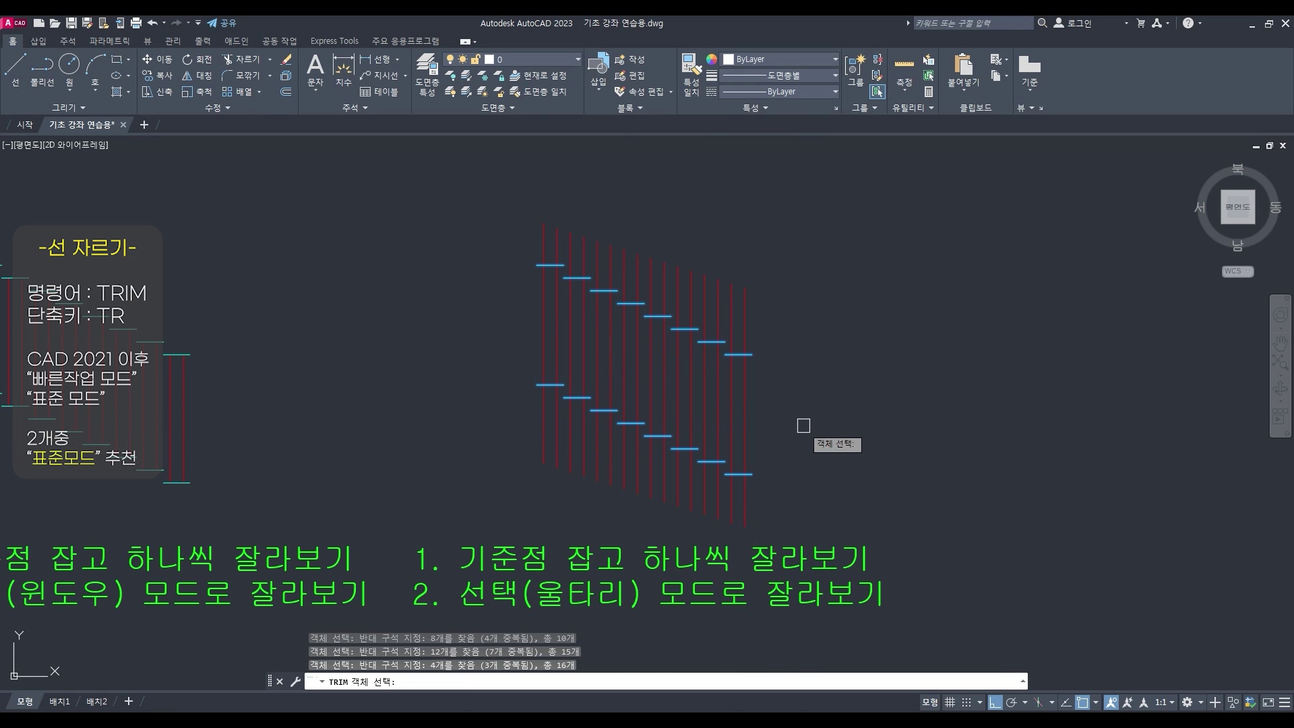
pyautogui.click(457, 302)
pyautogui.click(836, 383)
pyautogui.press('Escape')
pyautogui.press('Escape')
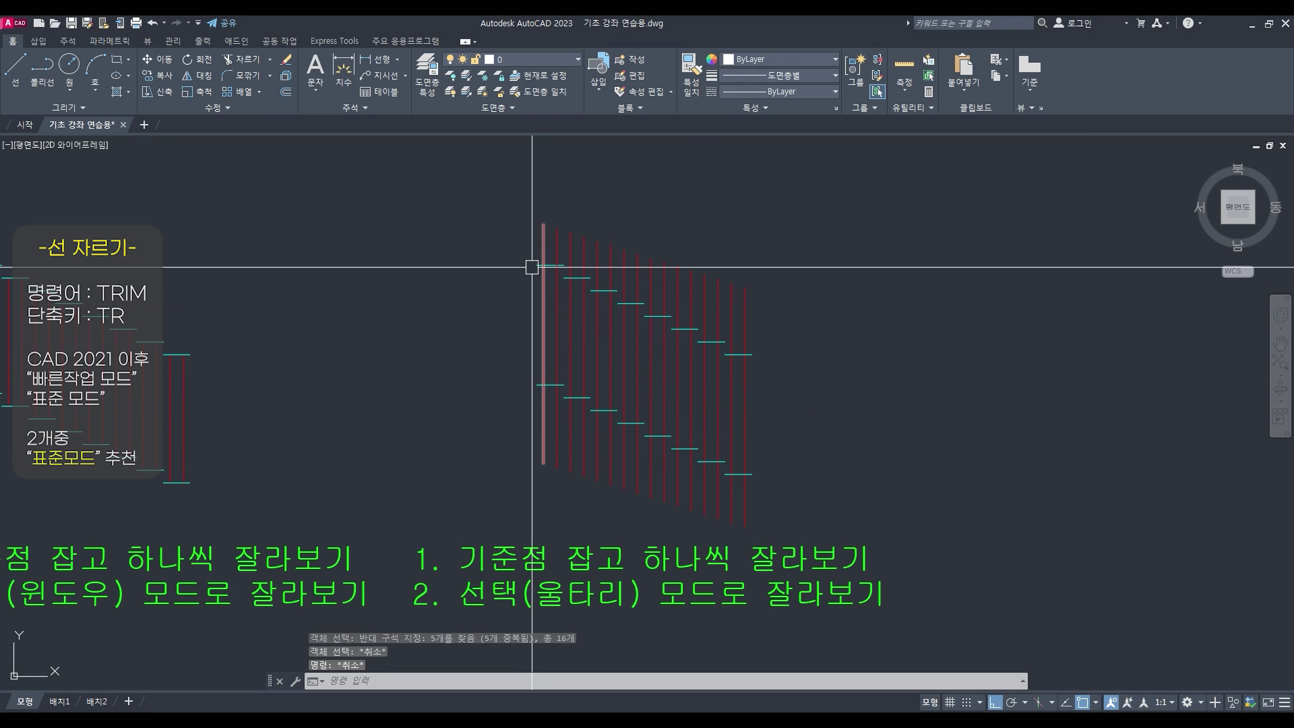
pyautogui.write('tr')
pyautogui.press('Return')
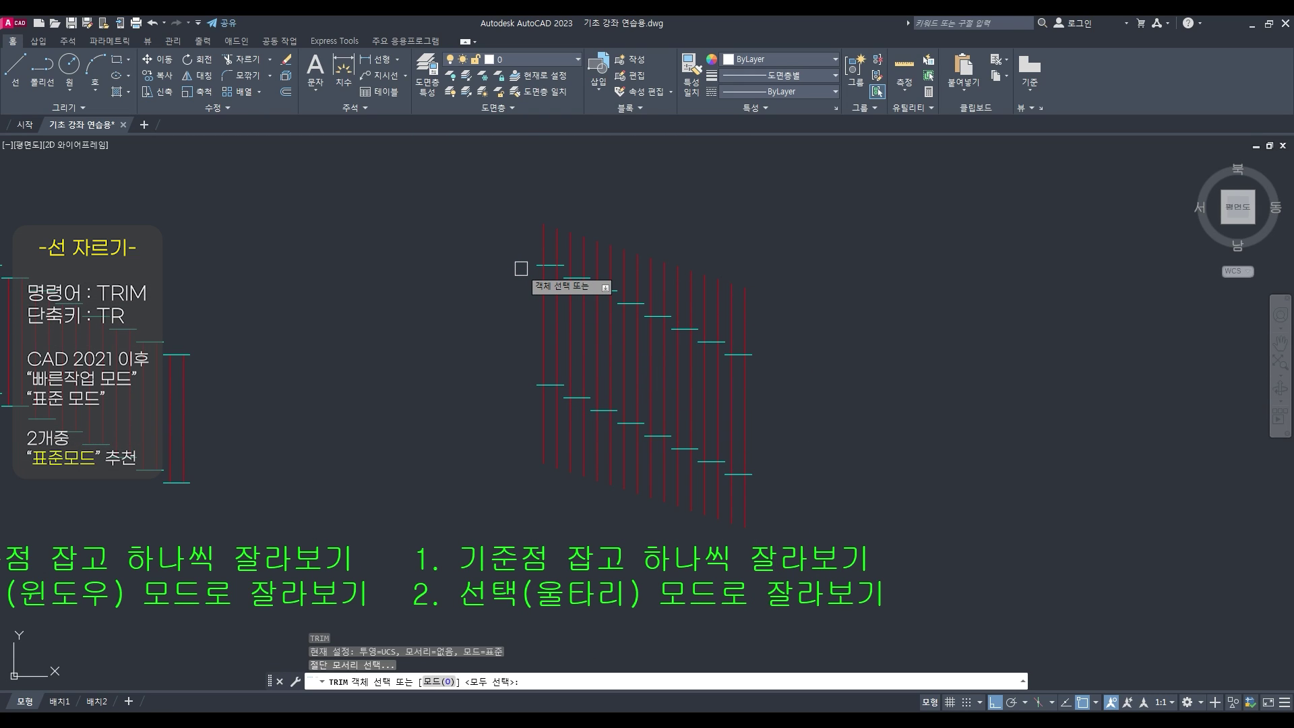
pyautogui.write('w')
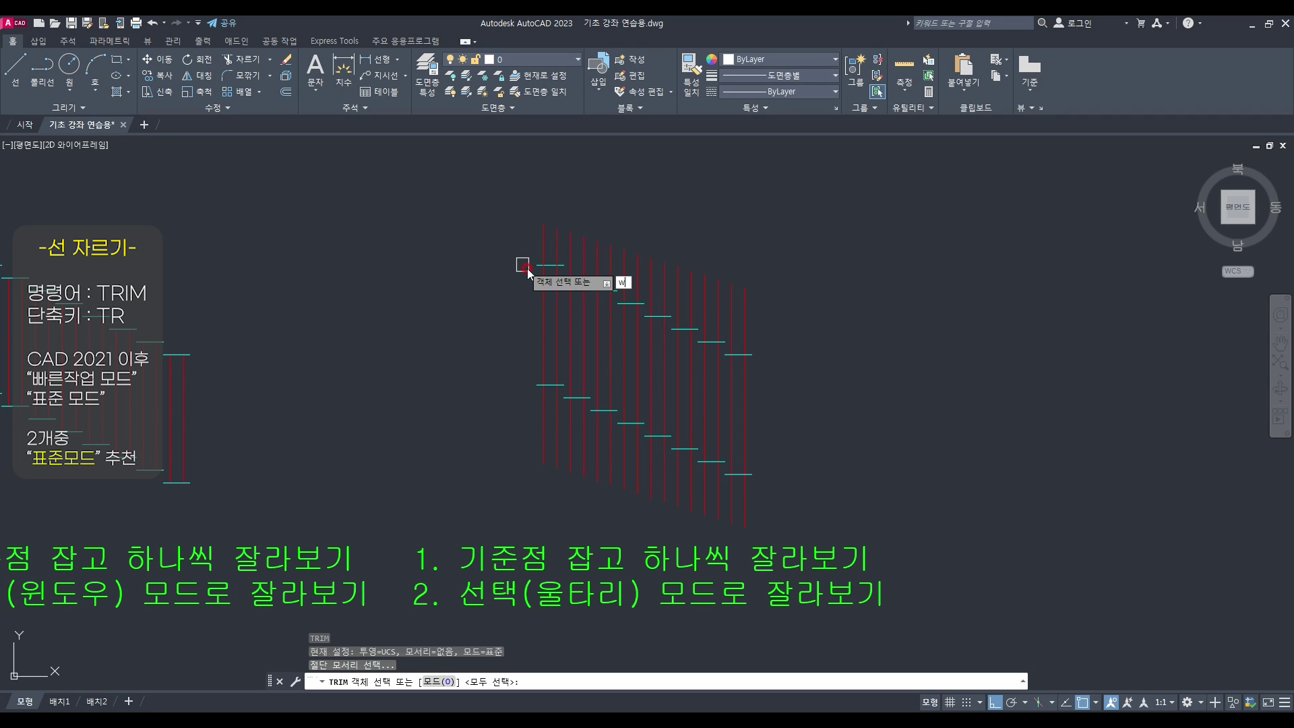
pyautogui.write('p')
pyautogui.press('Return')
pyautogui.click(521, 244)
pyautogui.click(795, 337)
pyautogui.click(786, 413)
pyautogui.press('Return')
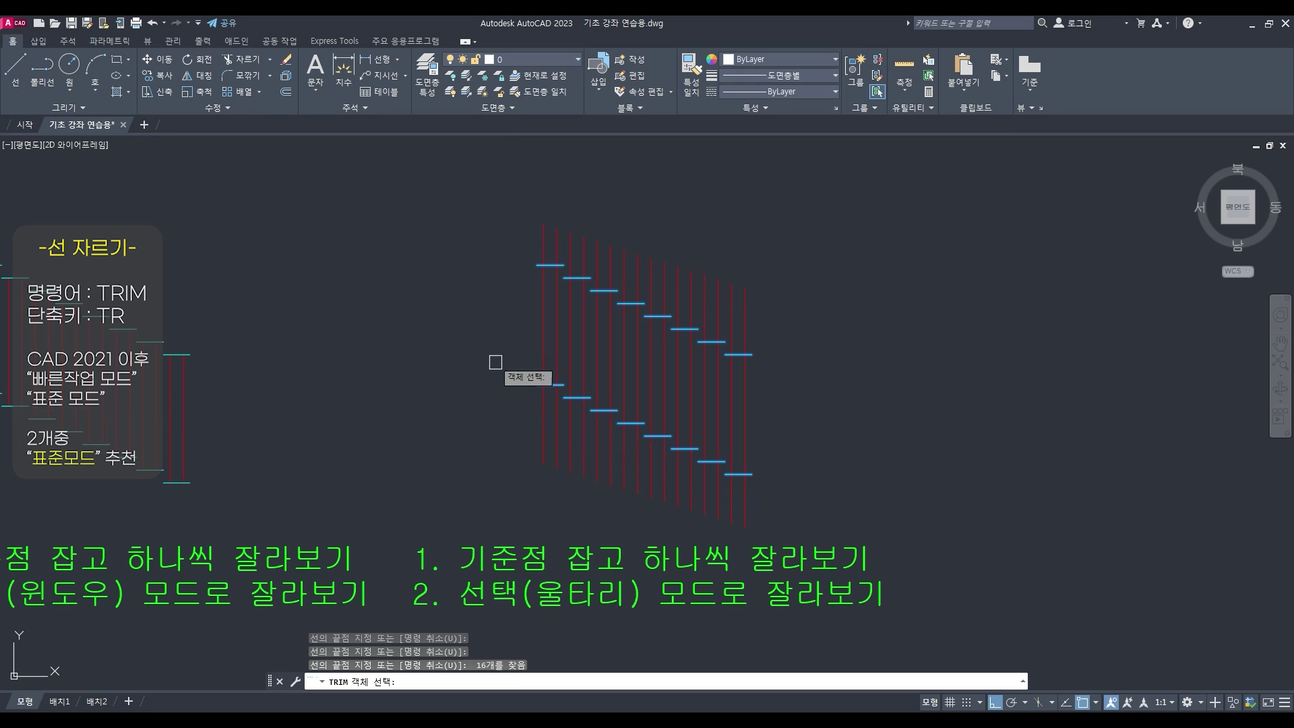
pyautogui.click(747, 374)
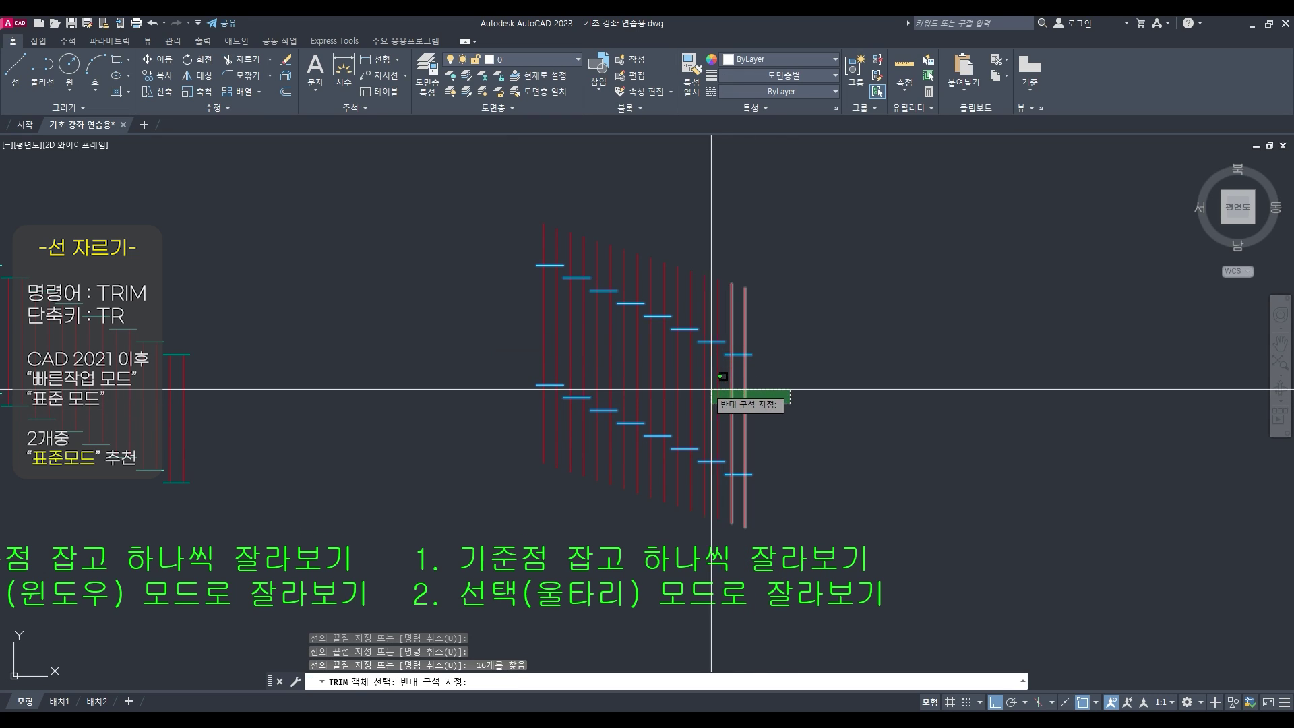
pyautogui.click(663, 370)
pyautogui.press('Escape')
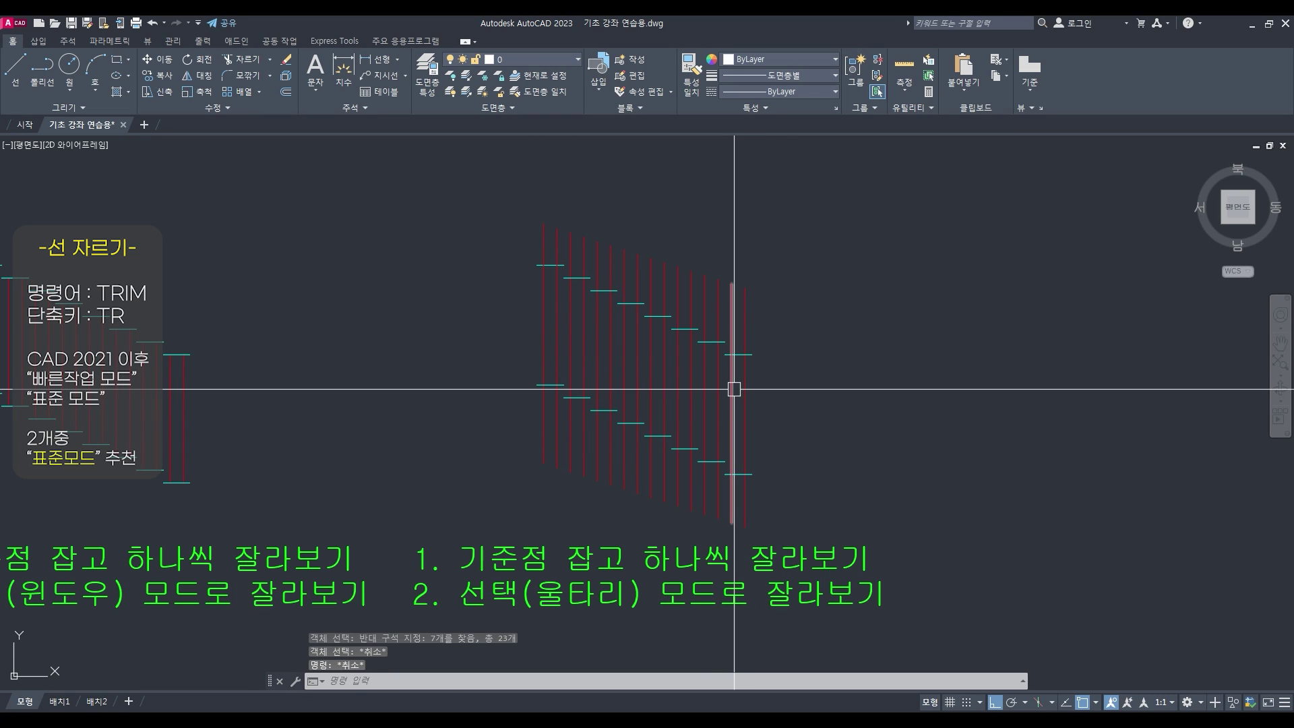
# Start Trim and pick both rows of stepped cyan lines as cutting edges with a four-point window polygon (WP)
pyautogui.press('Return')
pyautogui.write('wp')
pyautogui.press('Return')
pyautogui.click(514, 239)
pyautogui.click(787, 332)
pyautogui.click(770, 499)
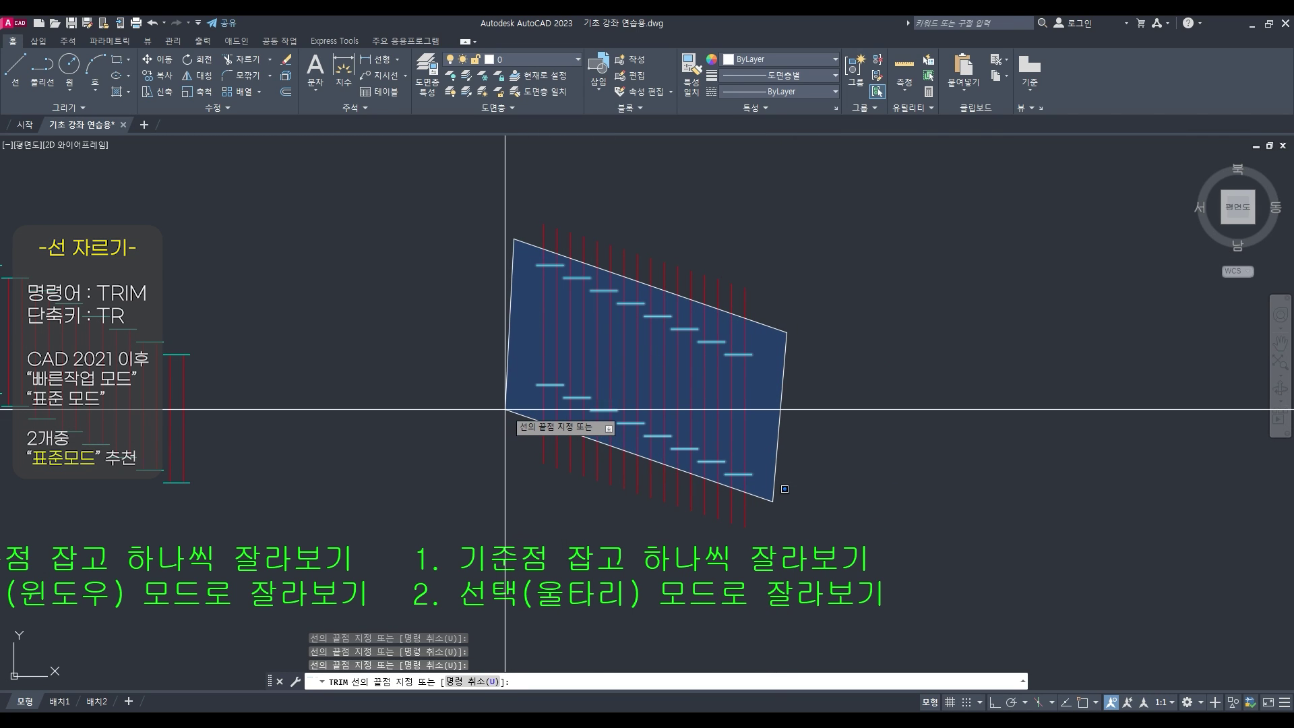
pyautogui.press('Return')
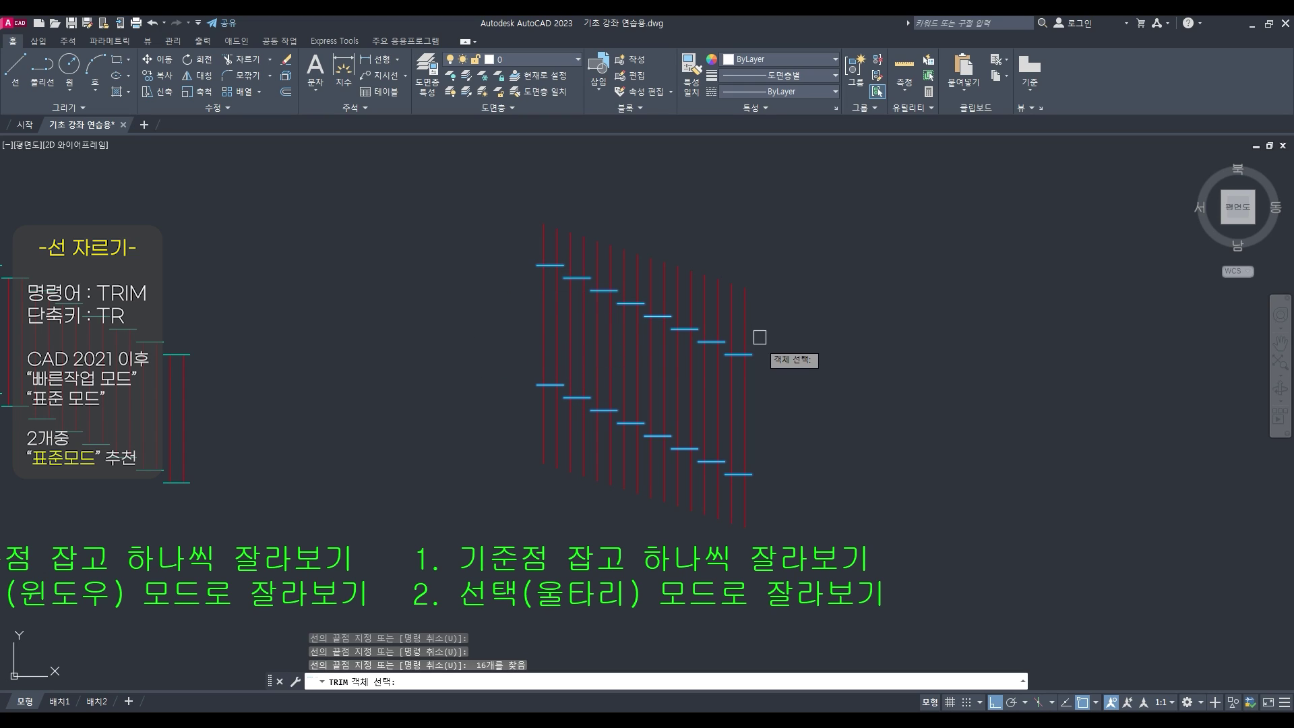
pyautogui.press('Return')
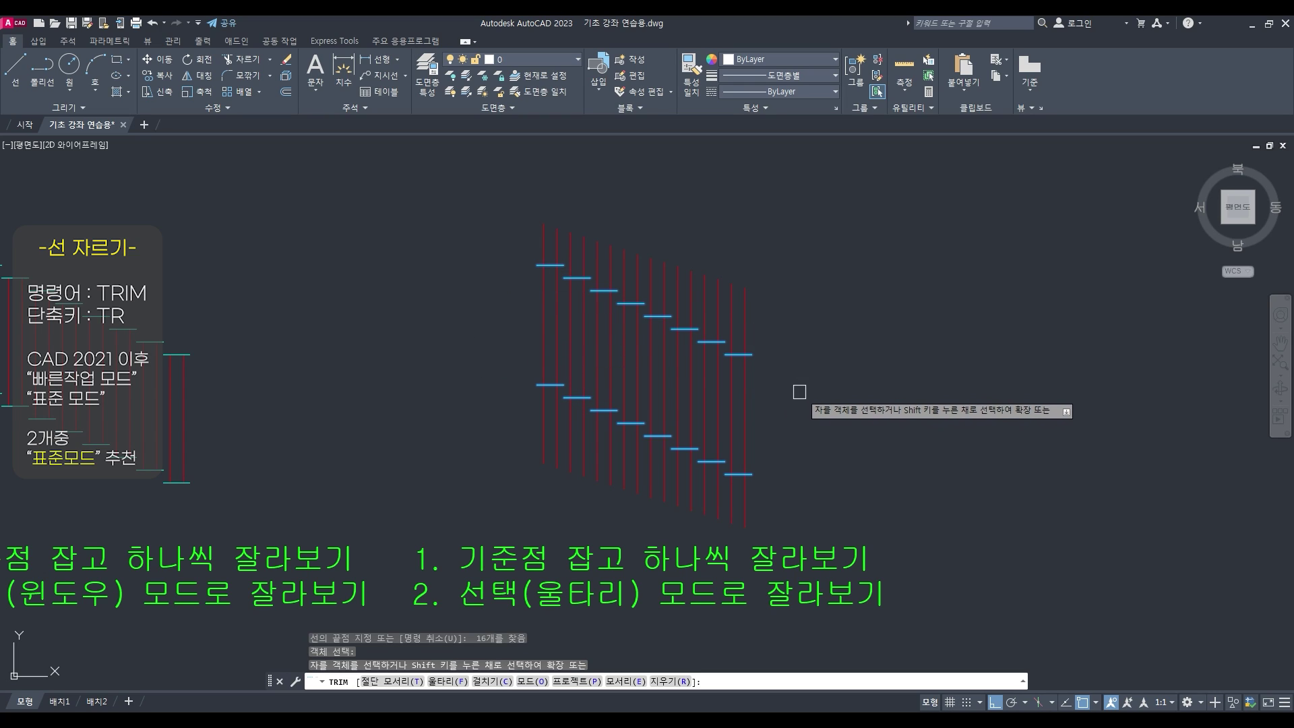
# Trim the red line segments between the two cyan rows using crossing selections
pyautogui.click(789, 396)
pyautogui.click(646, 376)
pyautogui.click(667, 364)
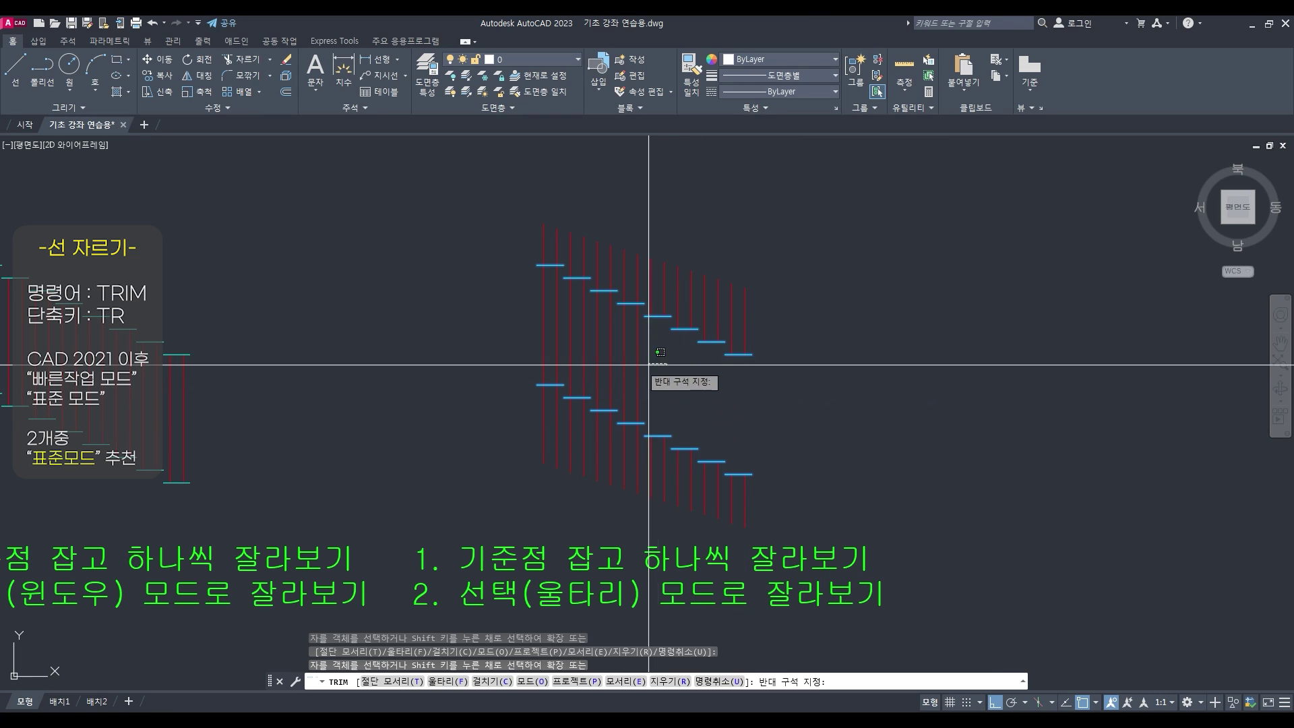
pyautogui.click(528, 364)
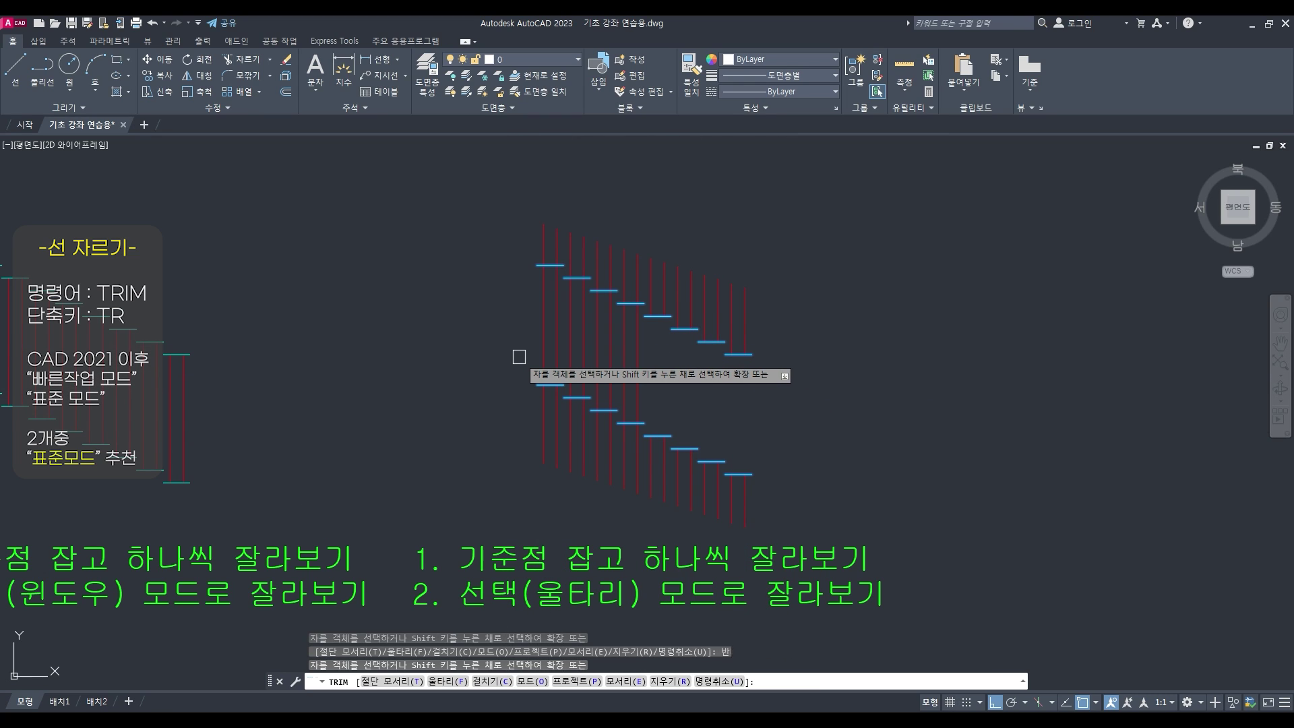
# End the Trim command and undo the trimming of the red lines between the cyan rows
pyautogui.press('Escape')
pyautogui.write('u')
pyautogui.press('Return')
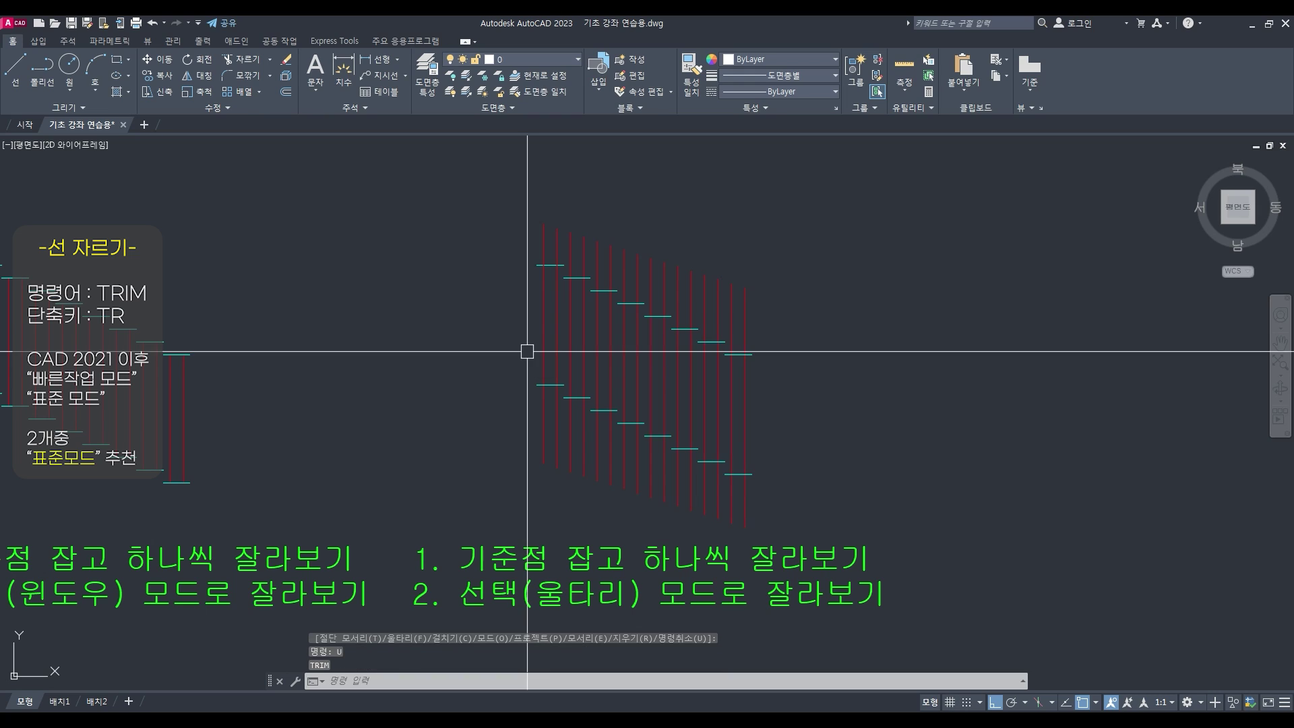
# Start Trim and select both rows of stepped cyan lines as cutting edges with two overlapping rectangular windows
pyautogui.write('tr')
pyautogui.press('Return')
pyautogui.click(463, 216)
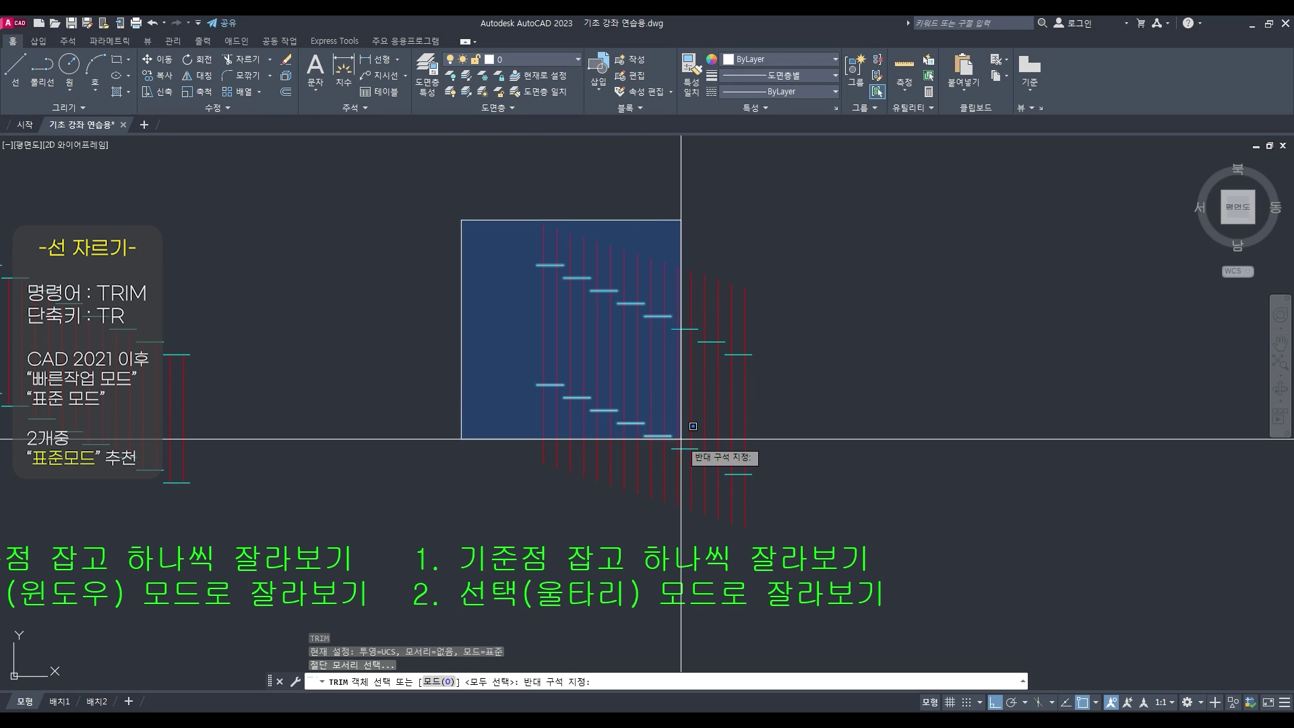
pyautogui.click(681, 440)
pyautogui.click(620, 175)
pyautogui.click(849, 483)
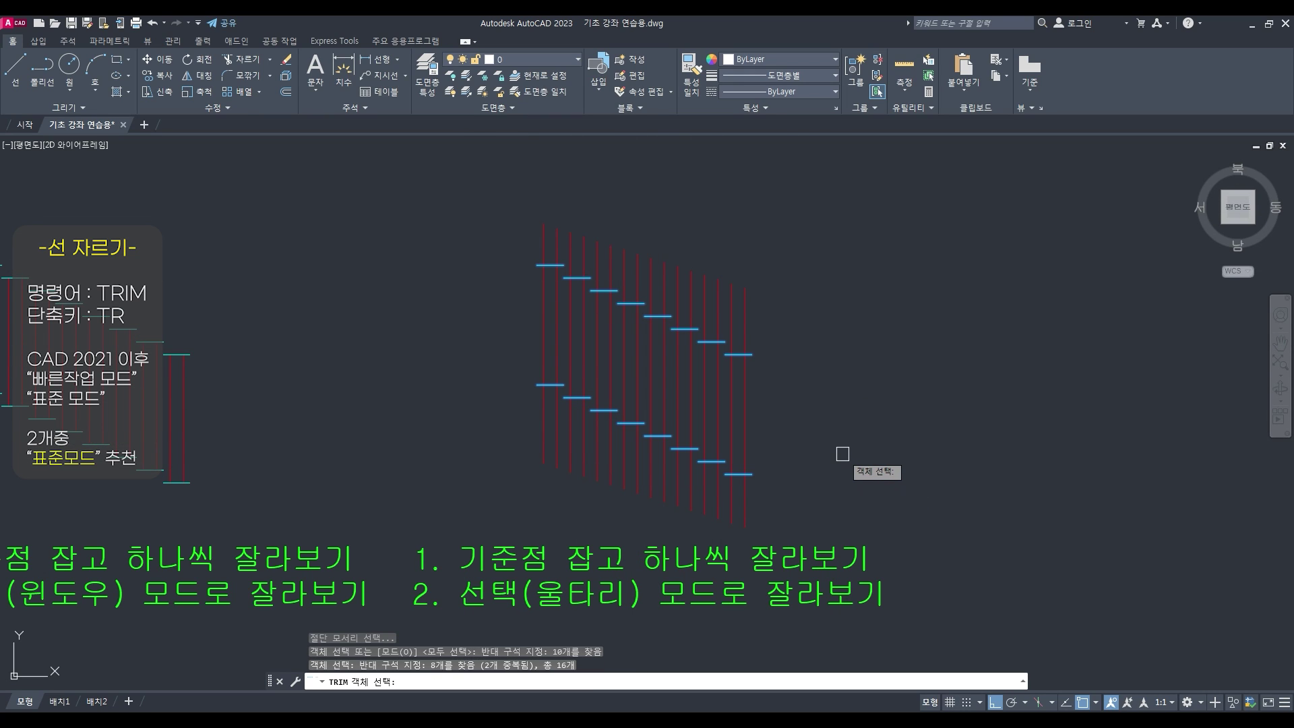
pyautogui.press('Return')
# Trim all red segments between the two cyan rows with one diagonal fence (F) line, and end the command
pyautogui.write('f')
pyautogui.press('Return')
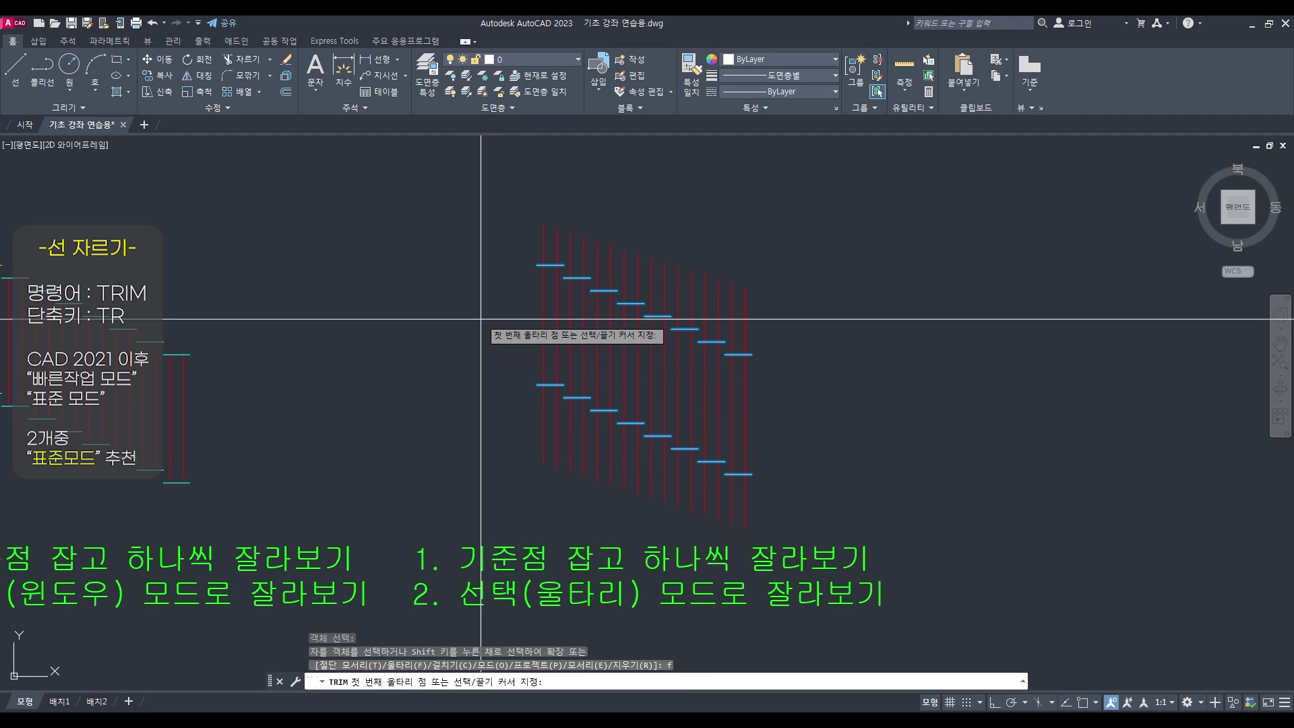
pyautogui.click(480, 296)
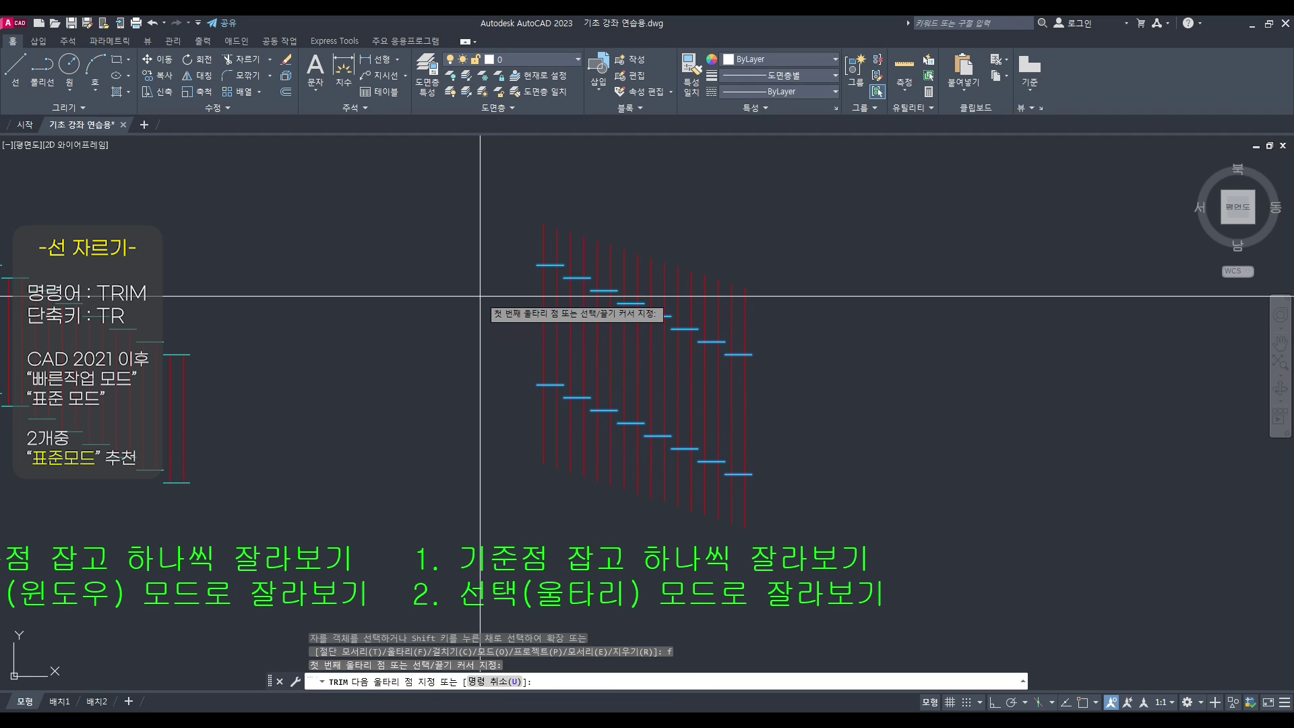
pyautogui.click(851, 471)
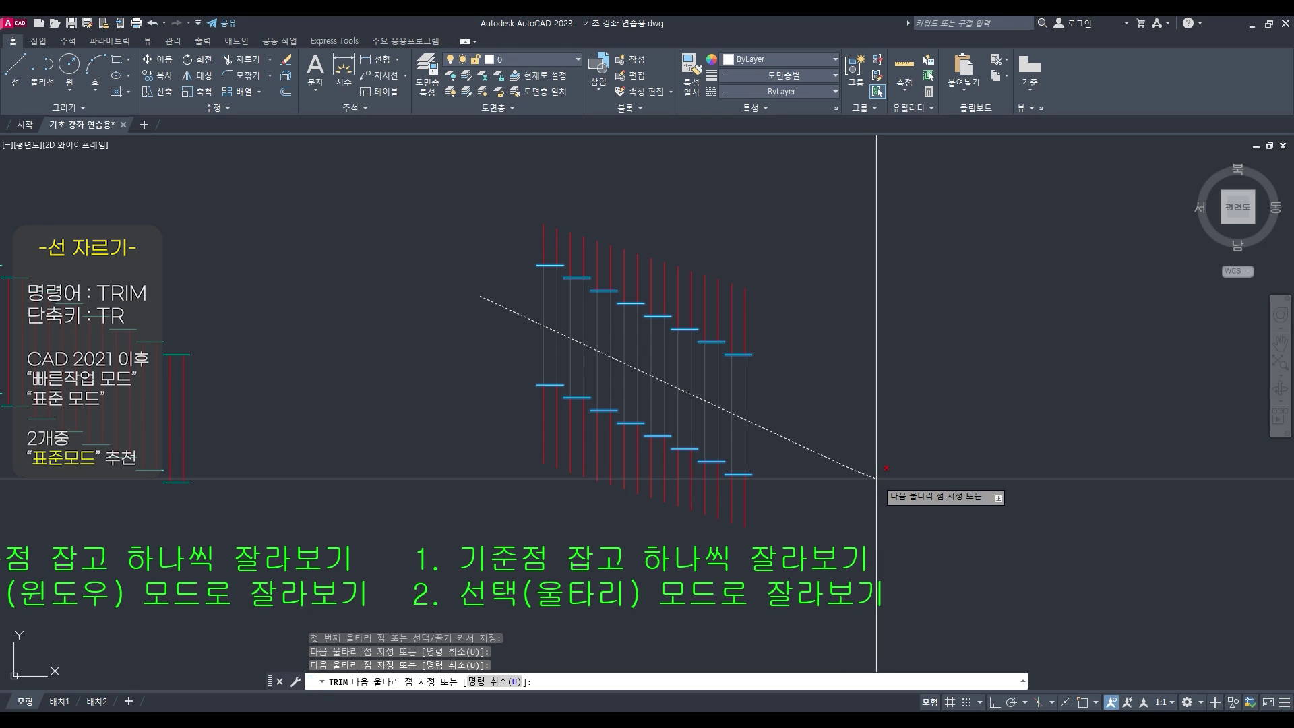
pyautogui.press('Return')
pyautogui.scroll(-4, 769, 490)
pyautogui.press('Escape')
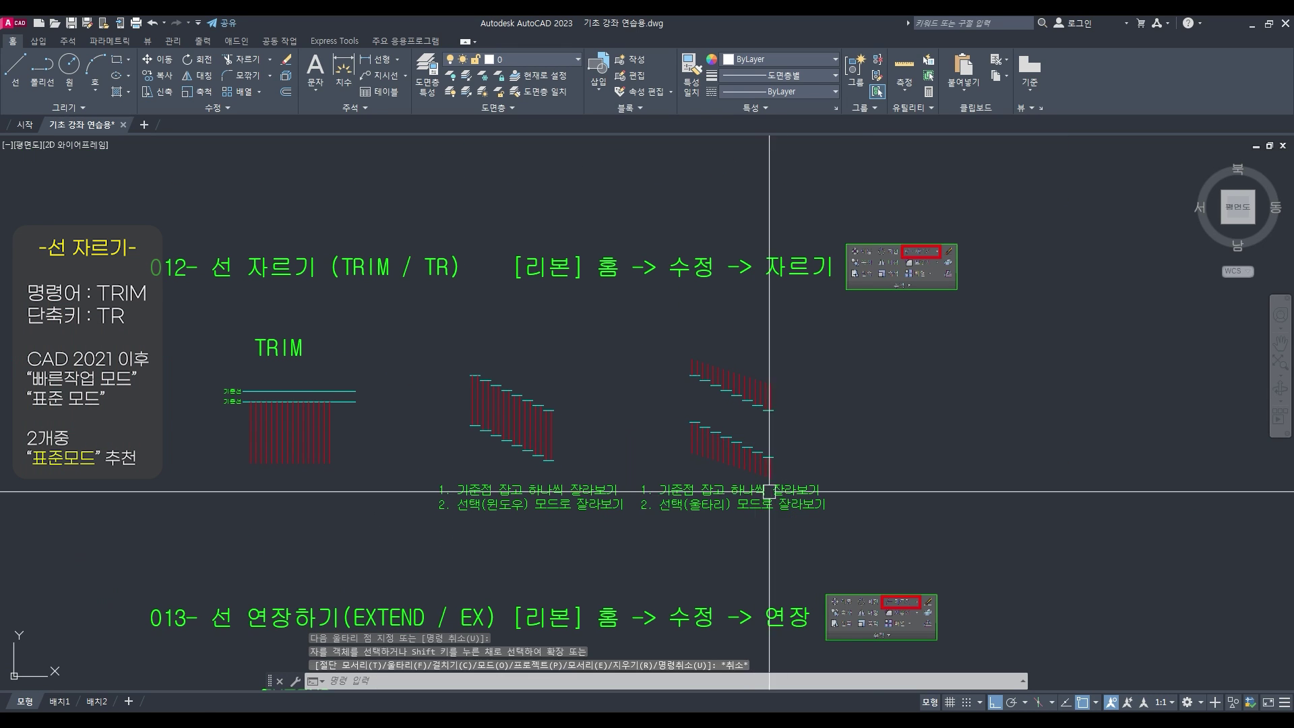
pyautogui.press('Escape')
pyautogui.press('Escape')
pyautogui.click(705, 523)
pyautogui.click(518, 477)
pyautogui.press('Escape')
pyautogui.scroll(3, 748, 465)
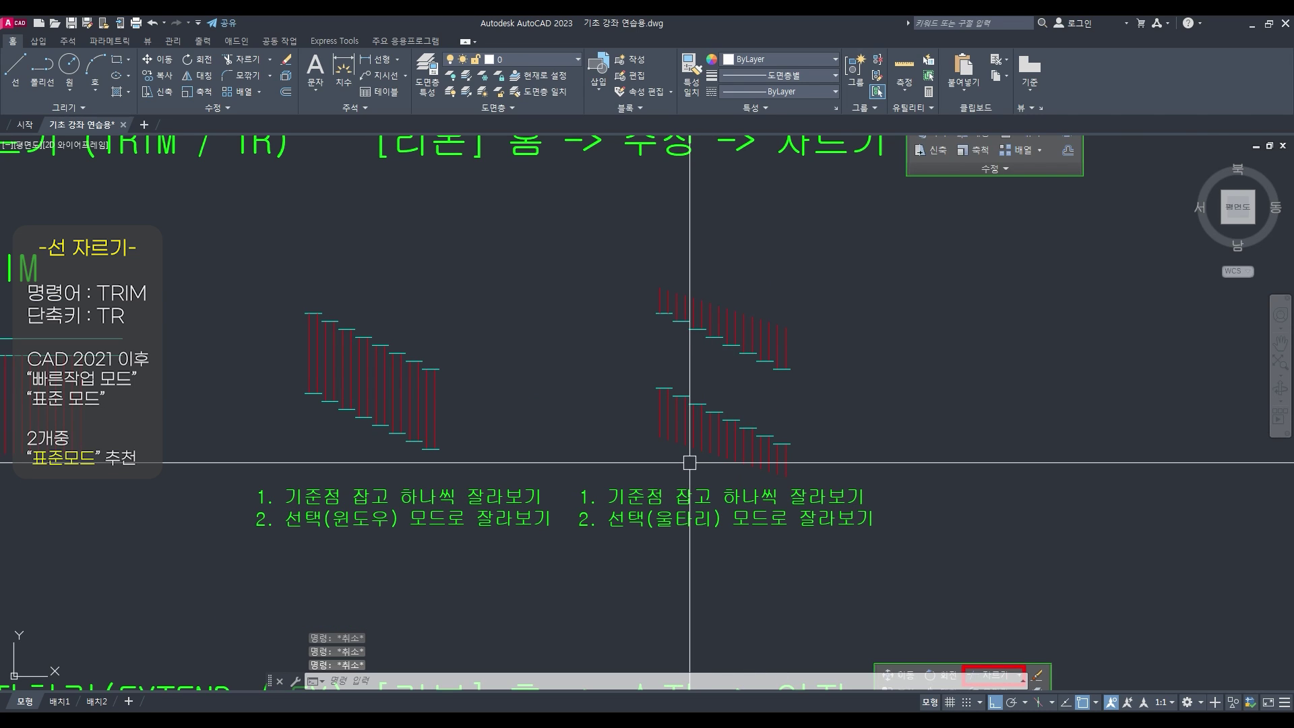
pyautogui.scroll(-5, 689, 462)
pyautogui.scroll(2, 619, 319)
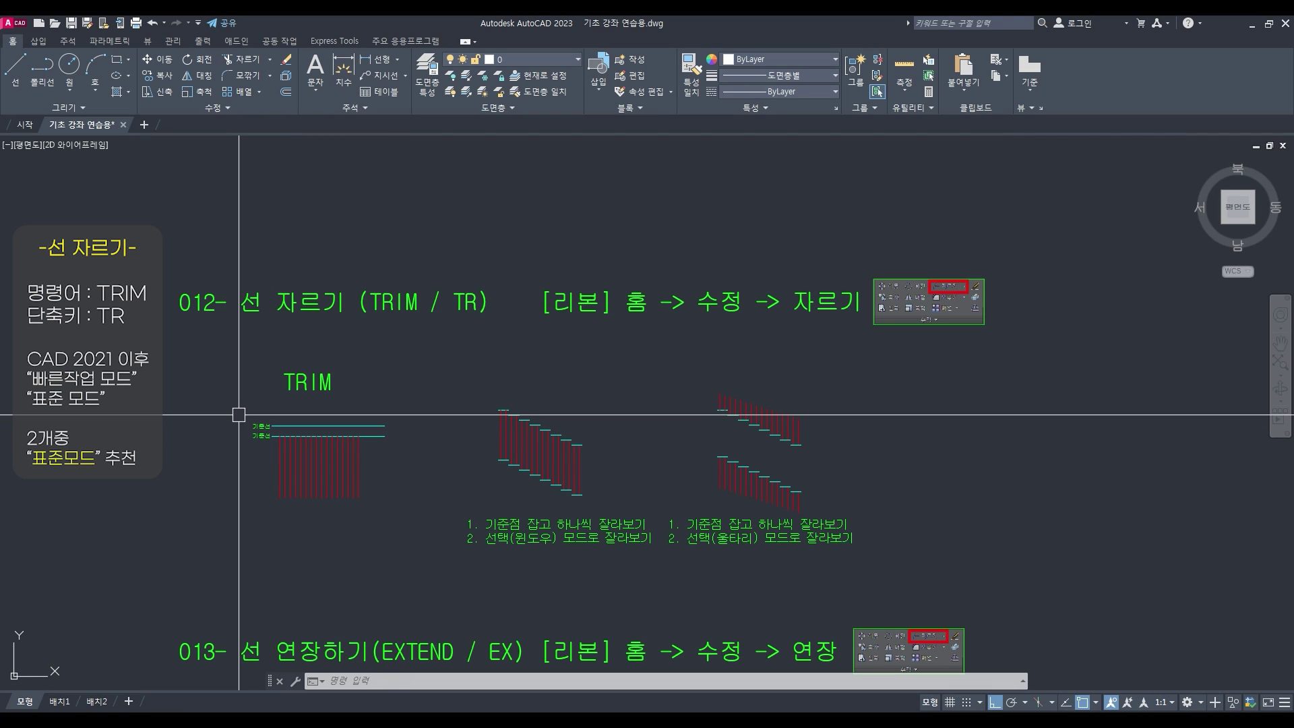
# Stretch the upper ends of the red vertical lines under the TRIM title straight up past both reference lines
pyautogui.scroll(3, 239, 414)
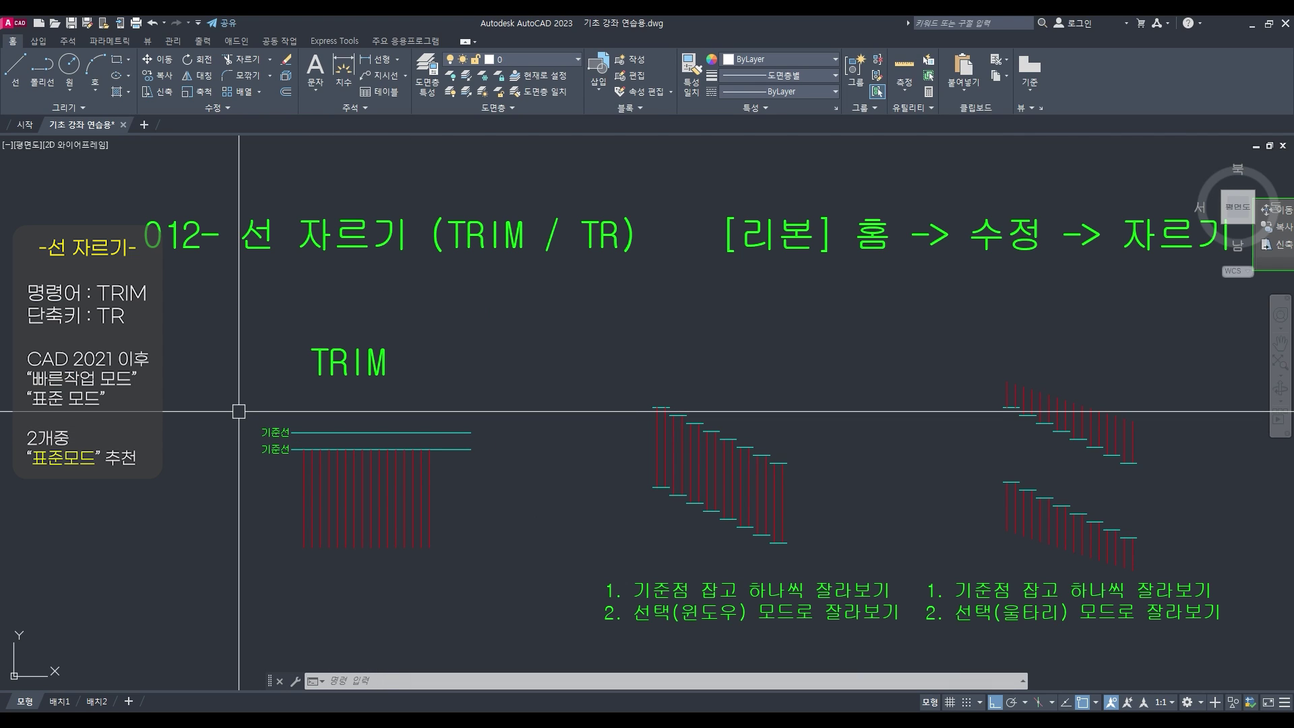
pyautogui.scroll(2, 286, 442)
pyautogui.write('s')
pyautogui.press('Return')
pyautogui.click(528, 375)
pyautogui.click(308, 479)
pyautogui.press('space')
pyautogui.click(106, 498)
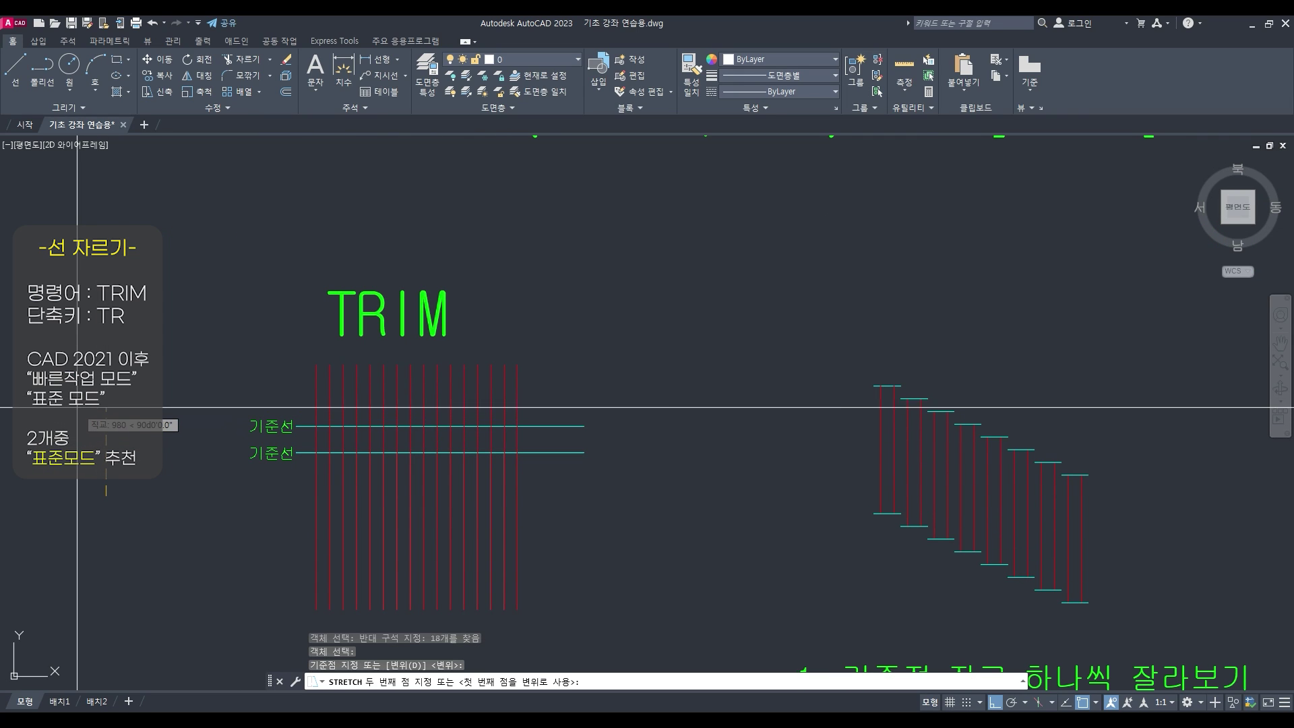
pyautogui.click(79, 407)
pyautogui.press('Escape')
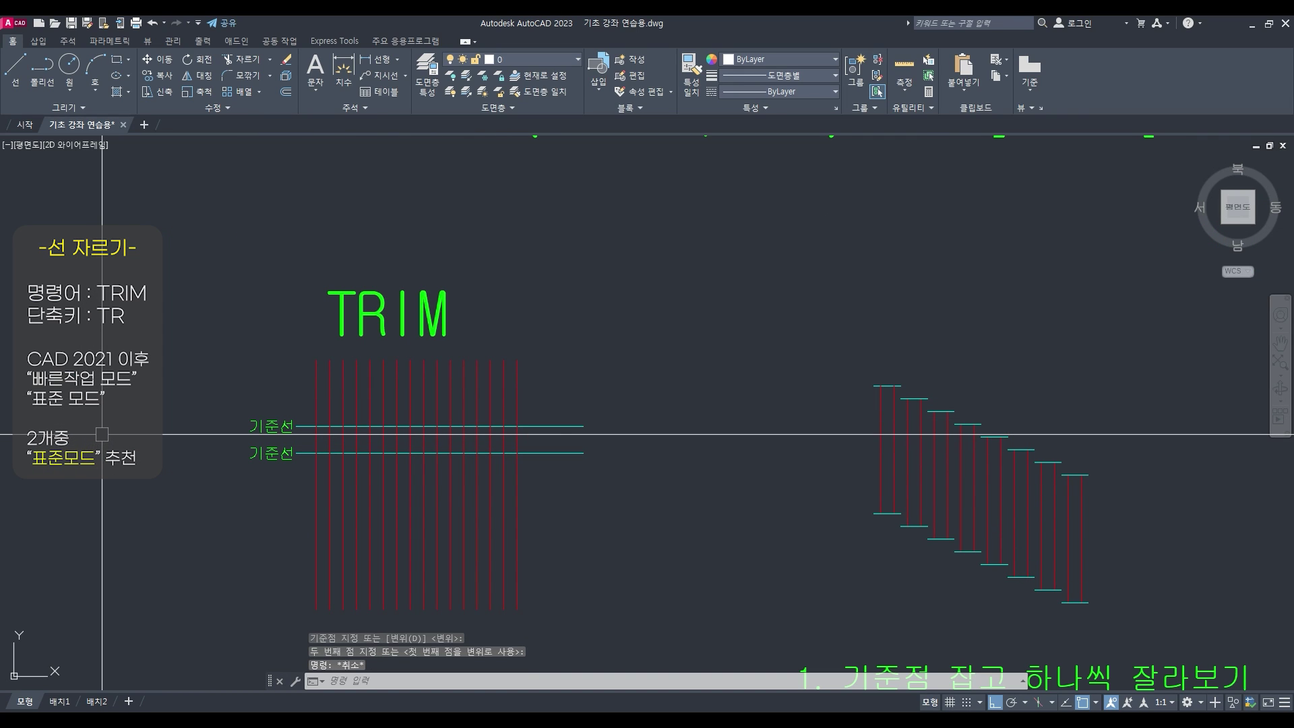
# Start Trim with all objects as cutting edges and trim individual red segments between and above the two reference lines
pyautogui.write('tr')
pyautogui.press('Return')
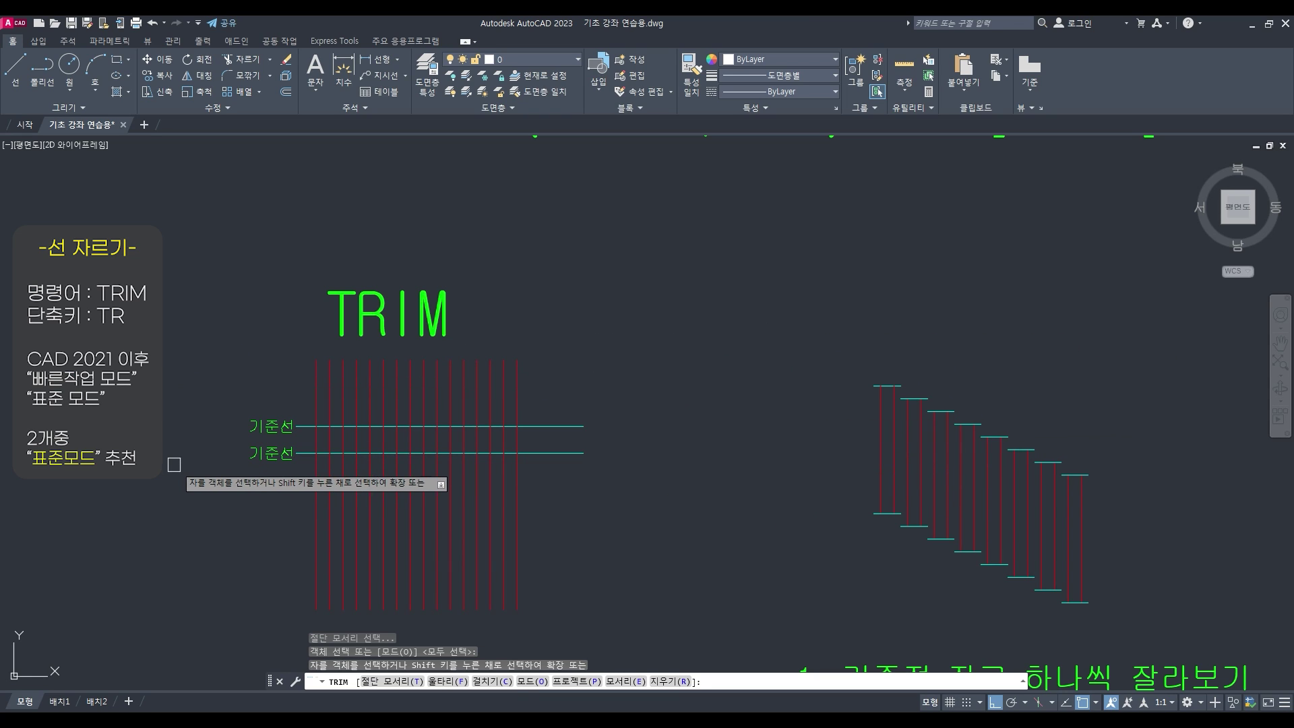
pyautogui.click(450, 439)
pyautogui.click(477, 440)
pyautogui.click(489, 404)
pyautogui.click(504, 442)
# Trim the red line portions above and below the two reference lines using crossing selections
pyautogui.click(565, 399)
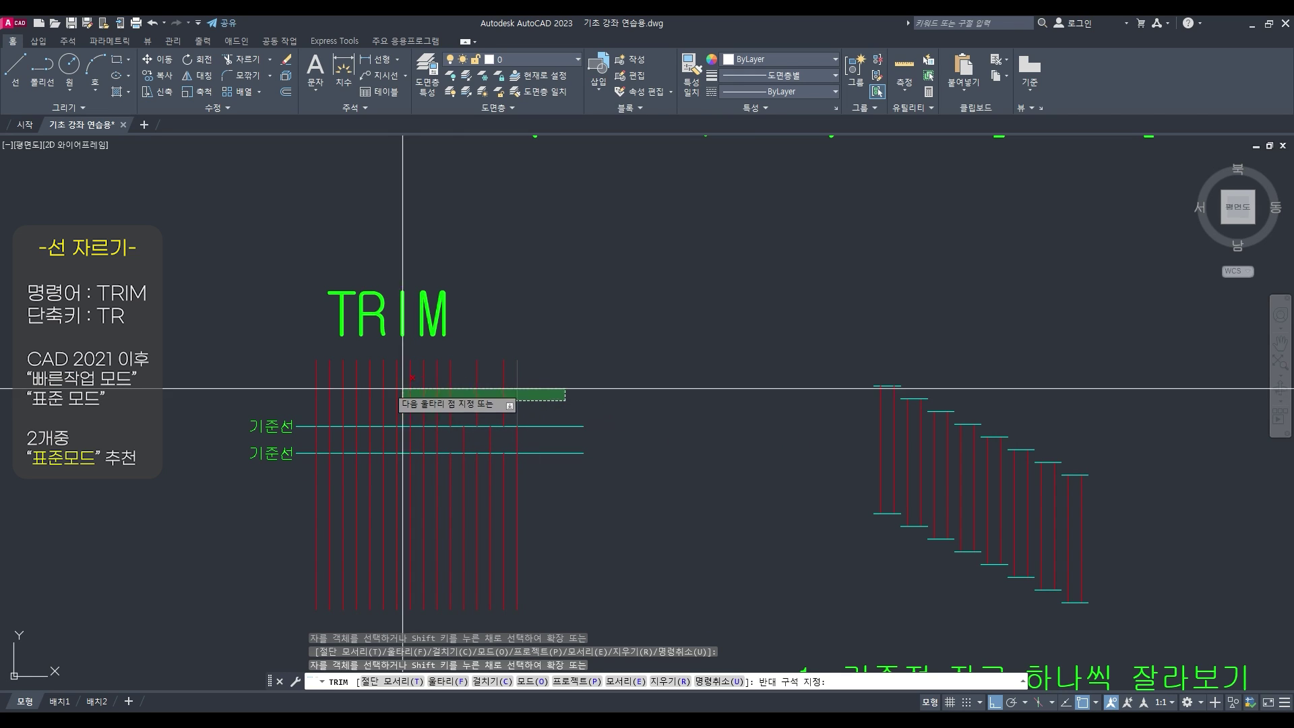
pyautogui.click(300, 375)
pyautogui.click(570, 517)
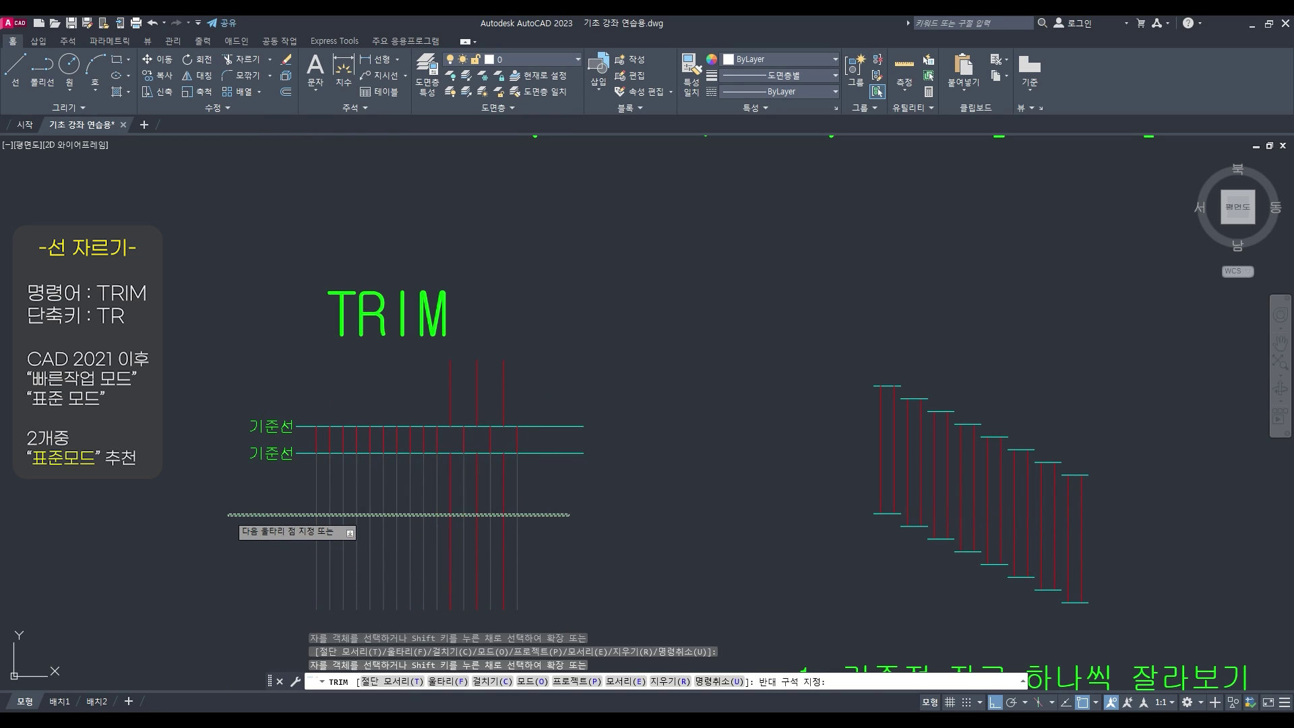
pyautogui.click(243, 518)
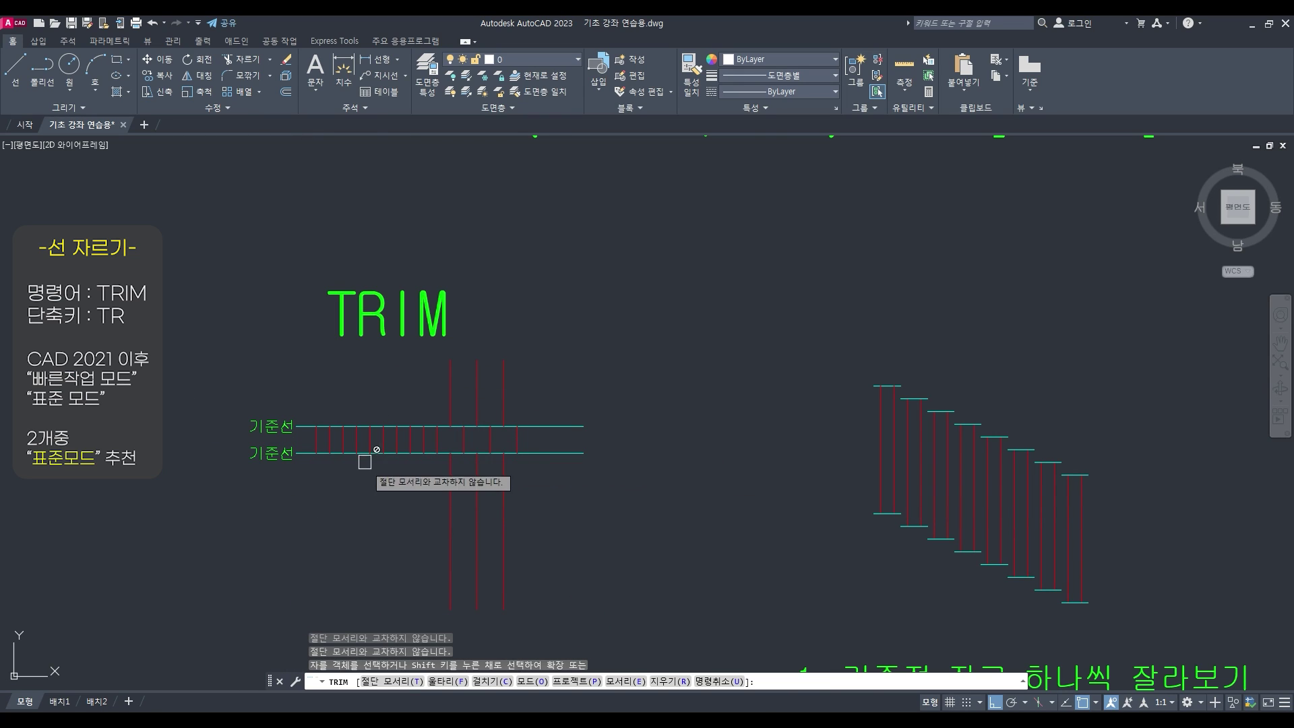
# End the Trim command and undo all trimming on the red lines crossing the reference lines
pyautogui.press('Escape')
pyautogui.write('u')
pyautogui.press('Return')
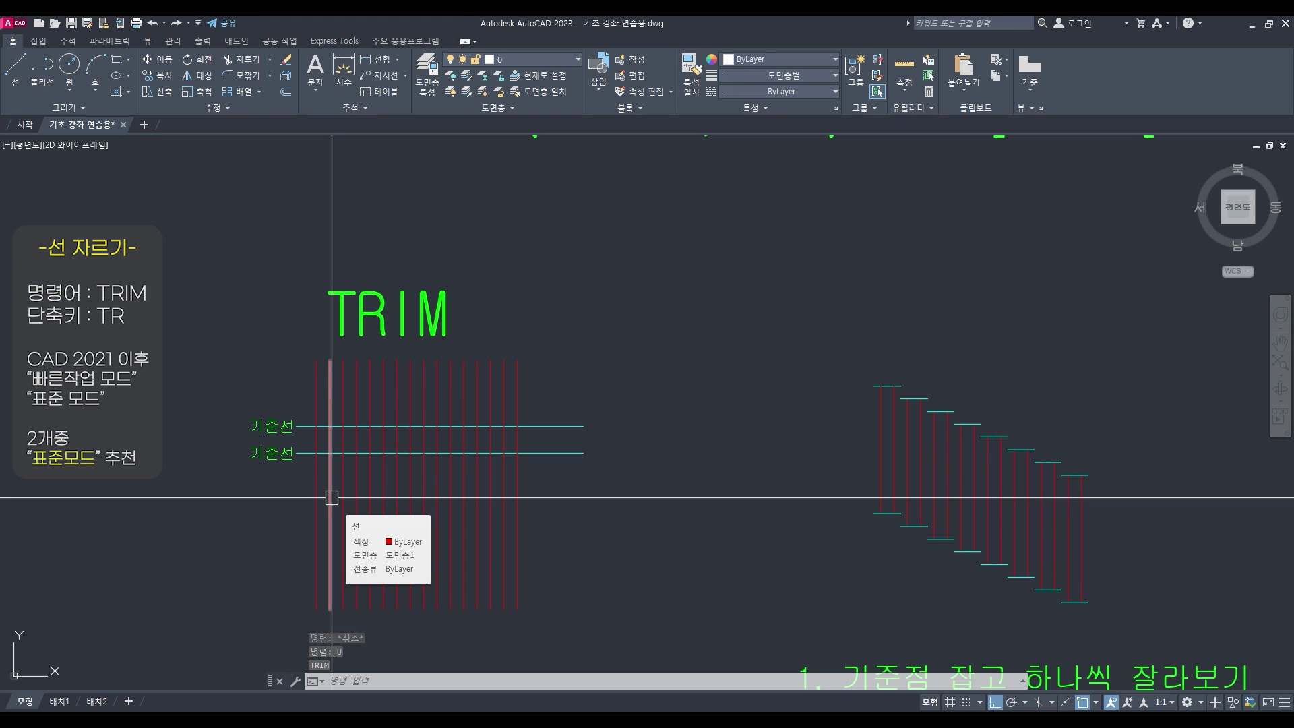
# Start Trim with all objects as cutting edges and trim several red line segments above the upper reference line
pyautogui.write('TR')
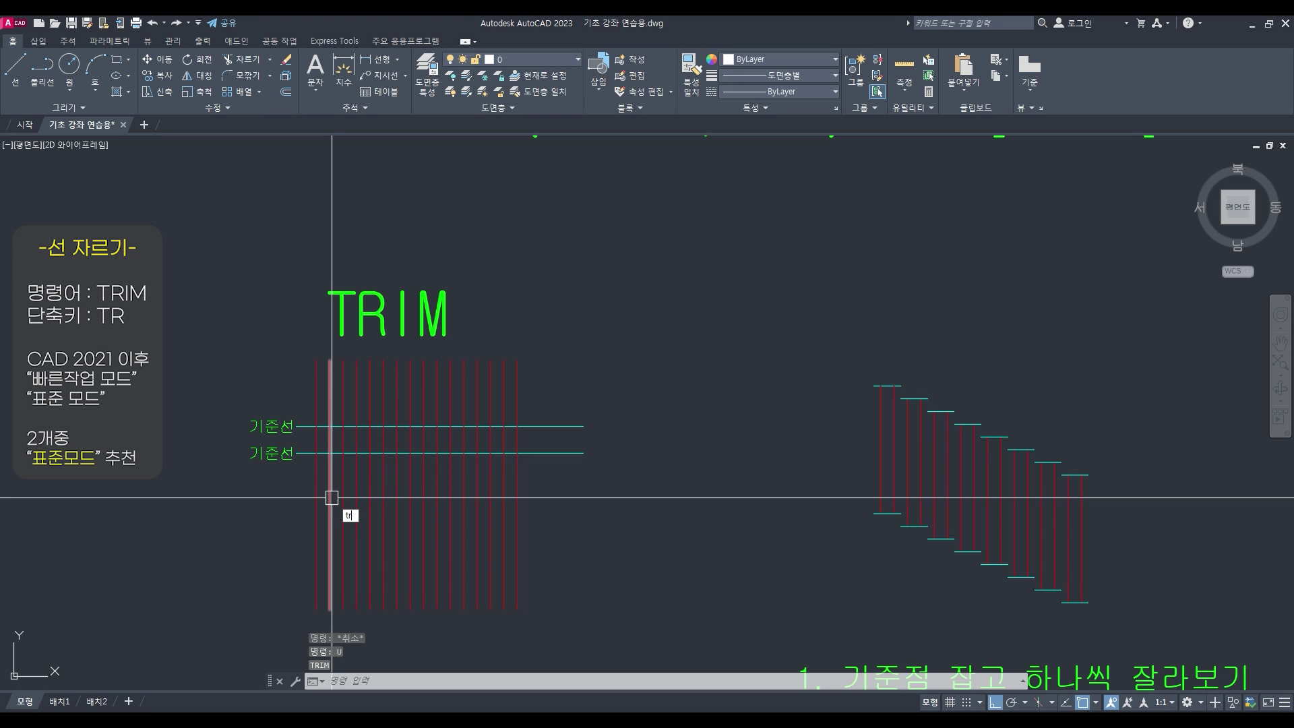
pyautogui.press('Return')
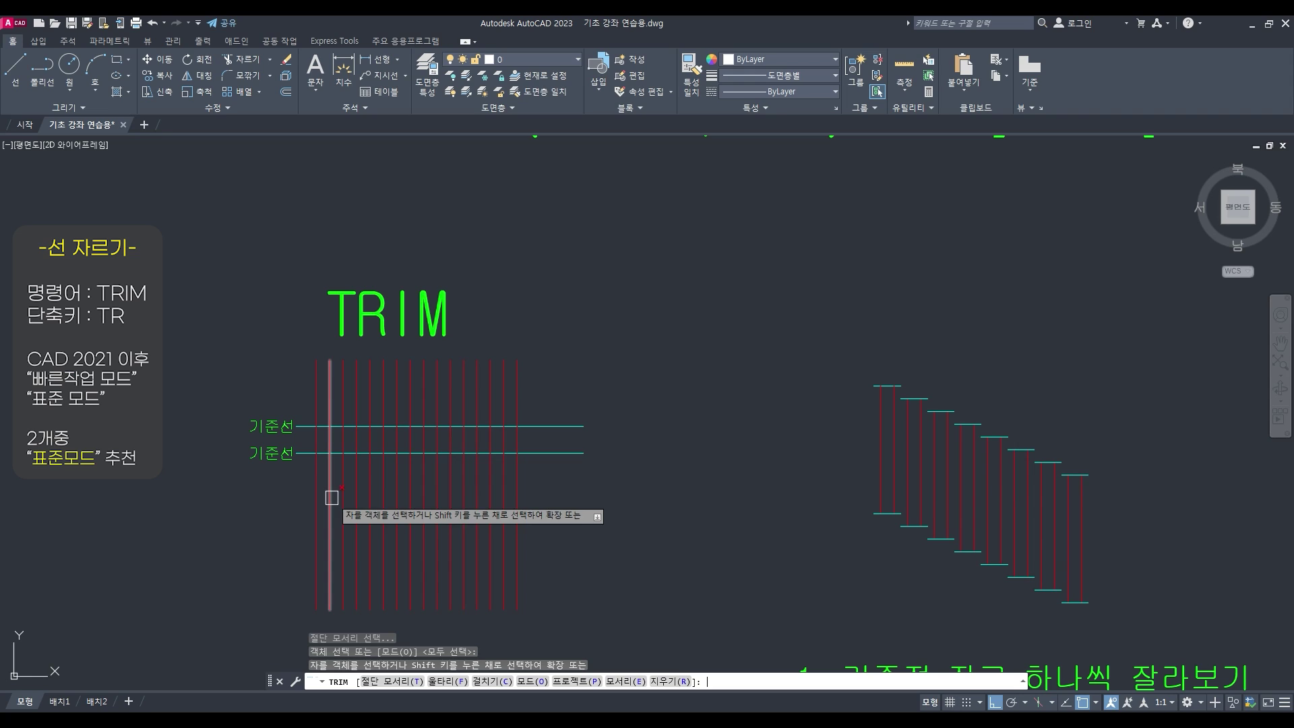
pyautogui.click(425, 399)
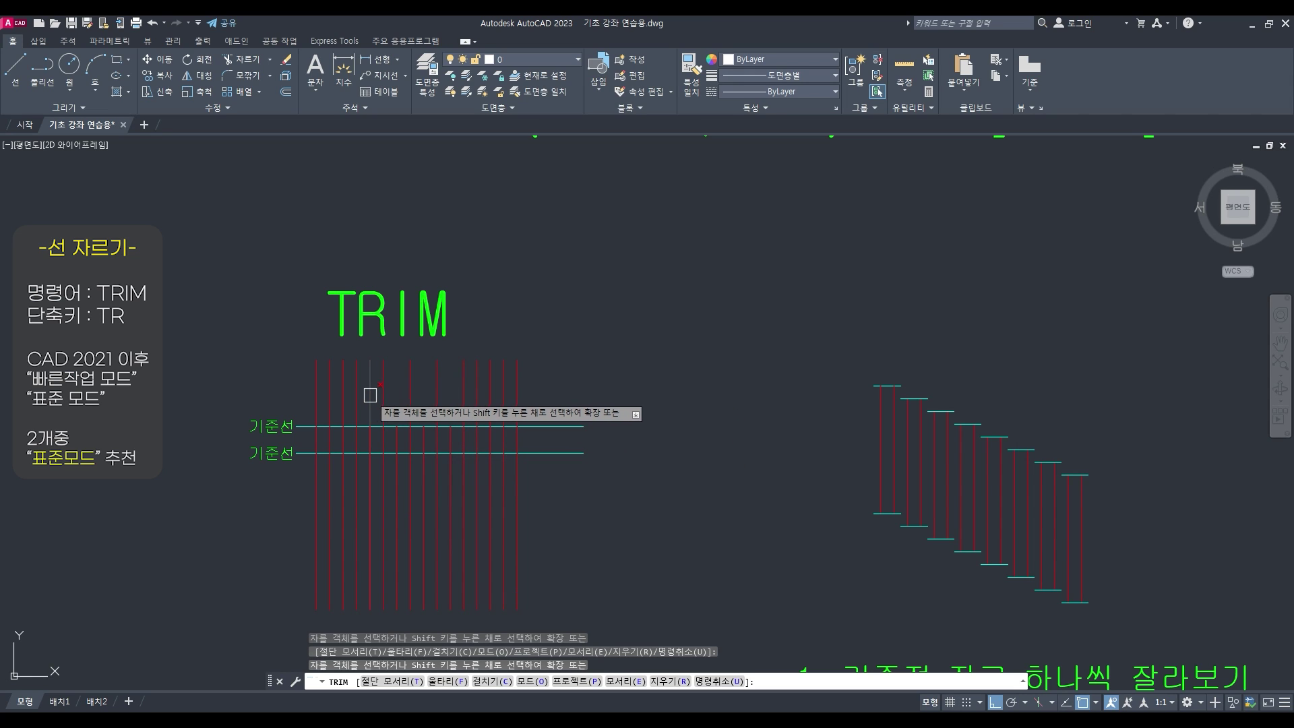
pyautogui.moveTo(364, 365); pyautogui.dragTo(254, 370)
pyautogui.click(603, 383)
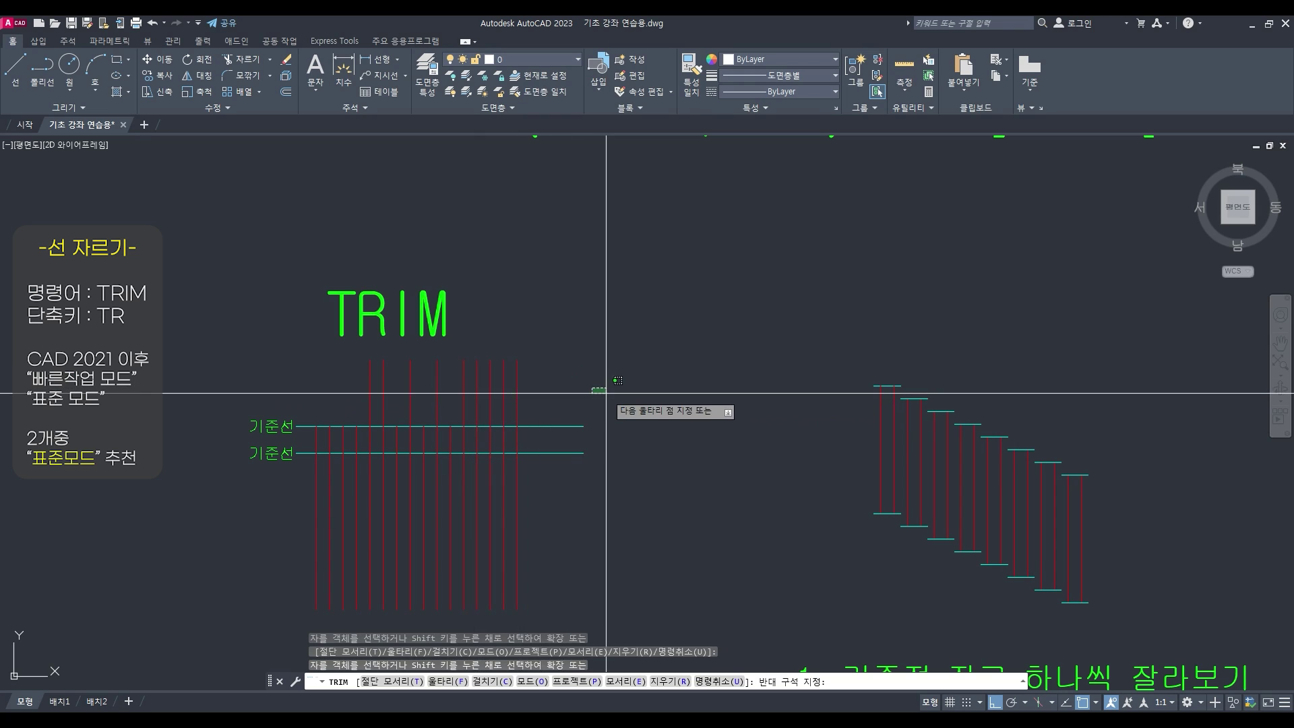
pyautogui.click(527, 384)
pyautogui.click(516, 387)
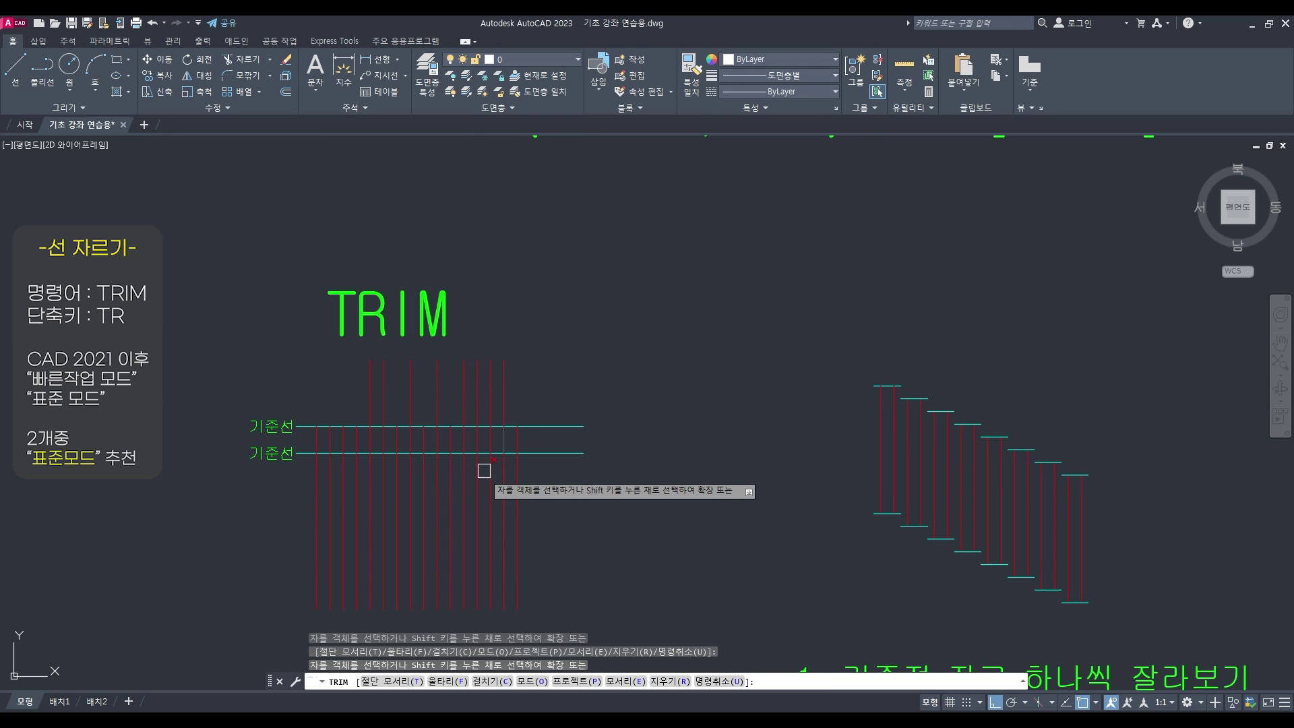
# Trim all red line portions below the lower reference line and end the Trim command
pyautogui.click(410, 517)
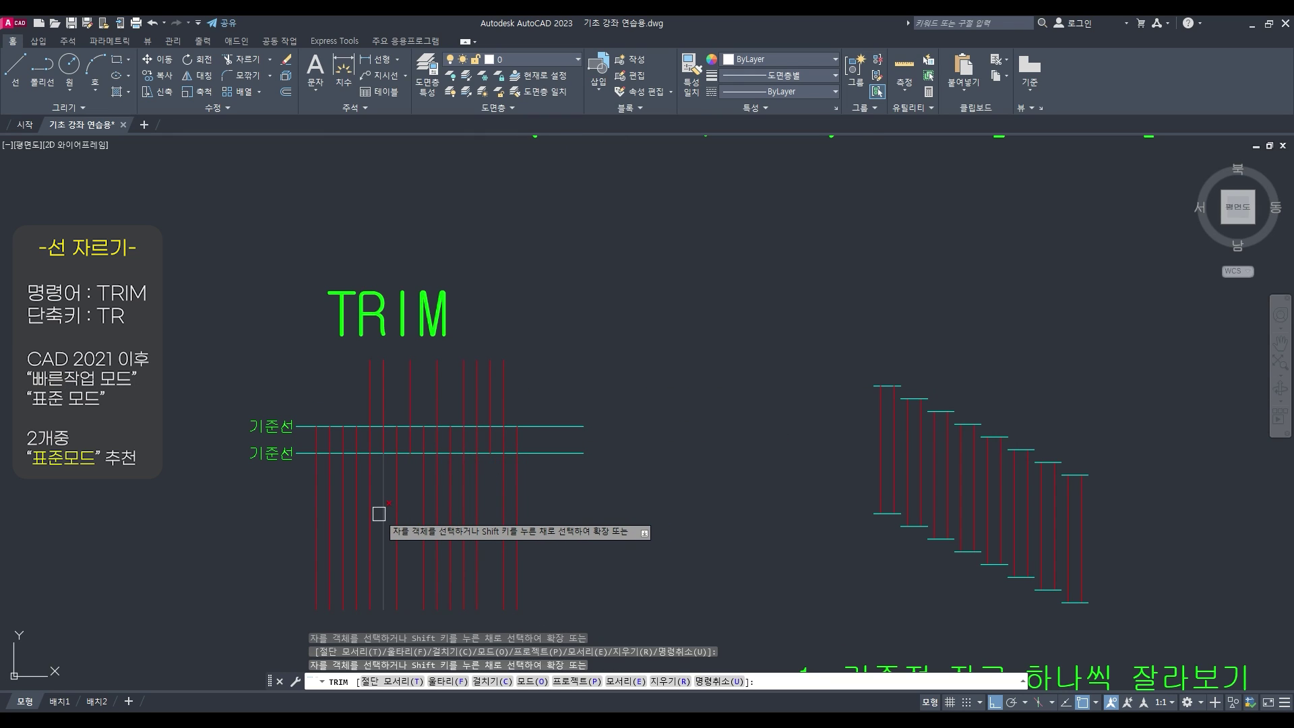
pyautogui.click(343, 510)
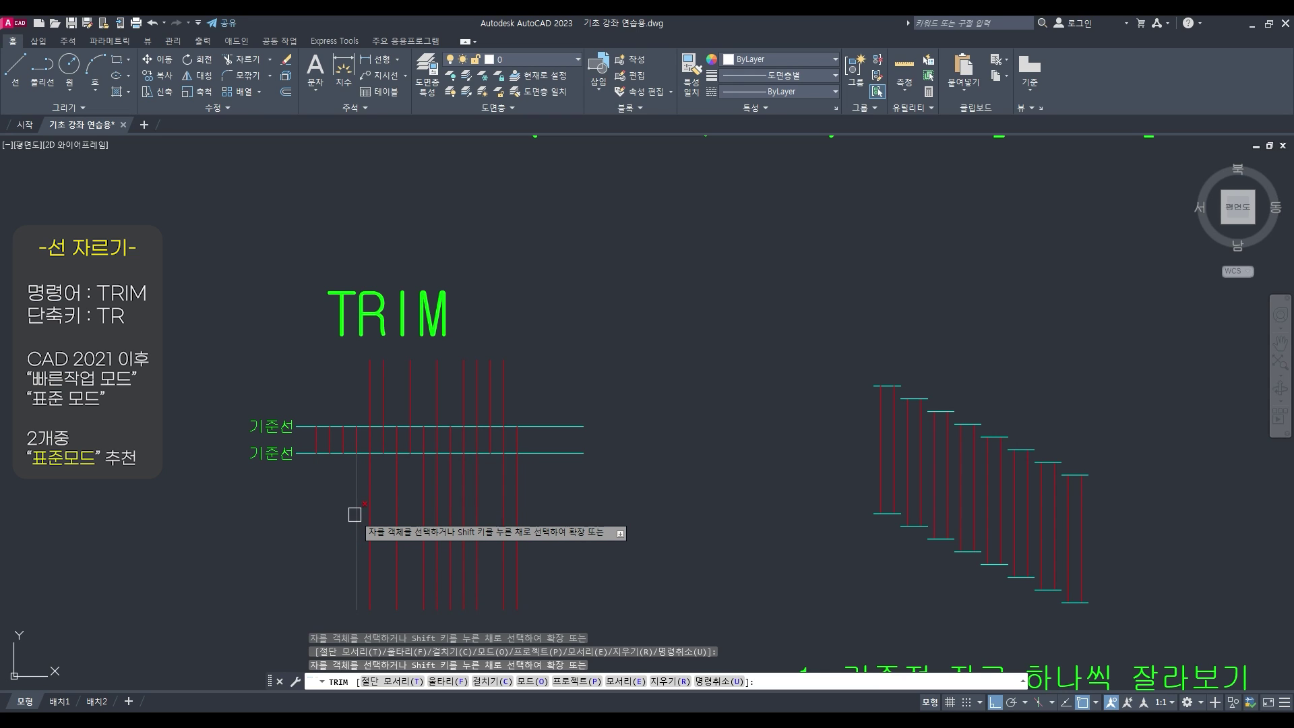
pyautogui.click(617, 539)
pyautogui.click(368, 516)
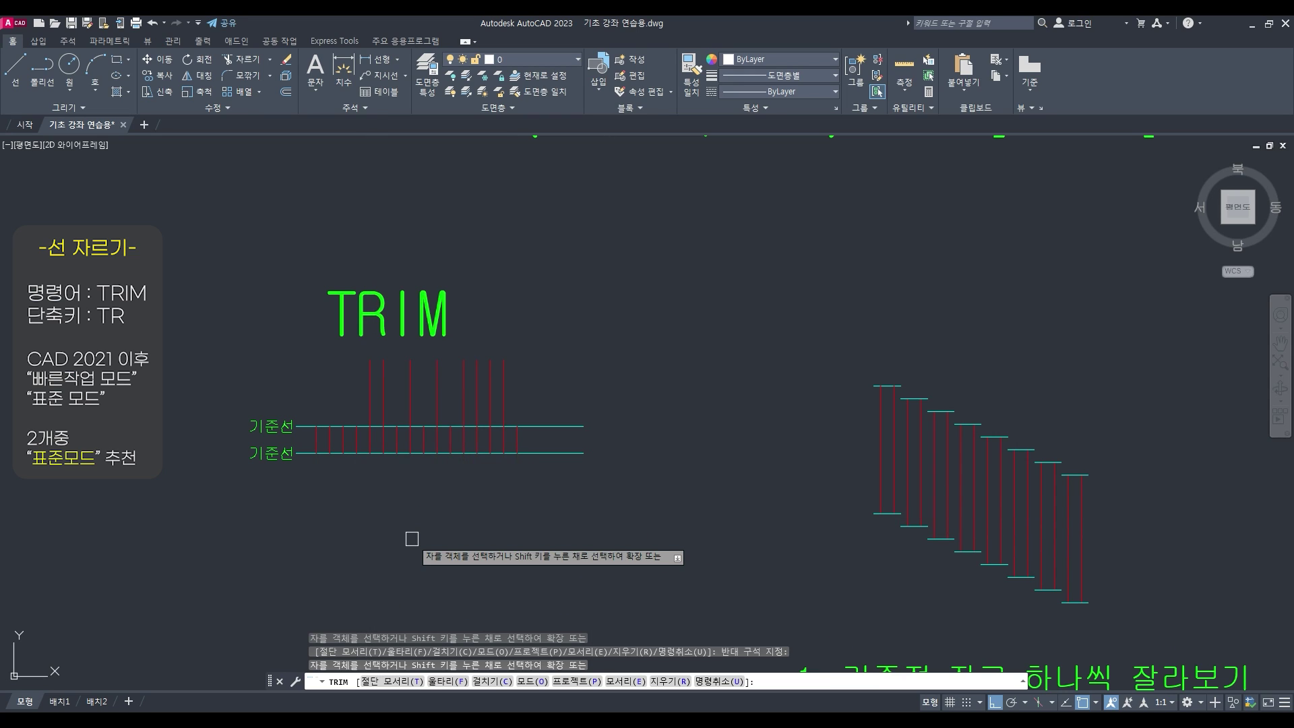
pyautogui.press('Escape')
pyautogui.press('Escape')
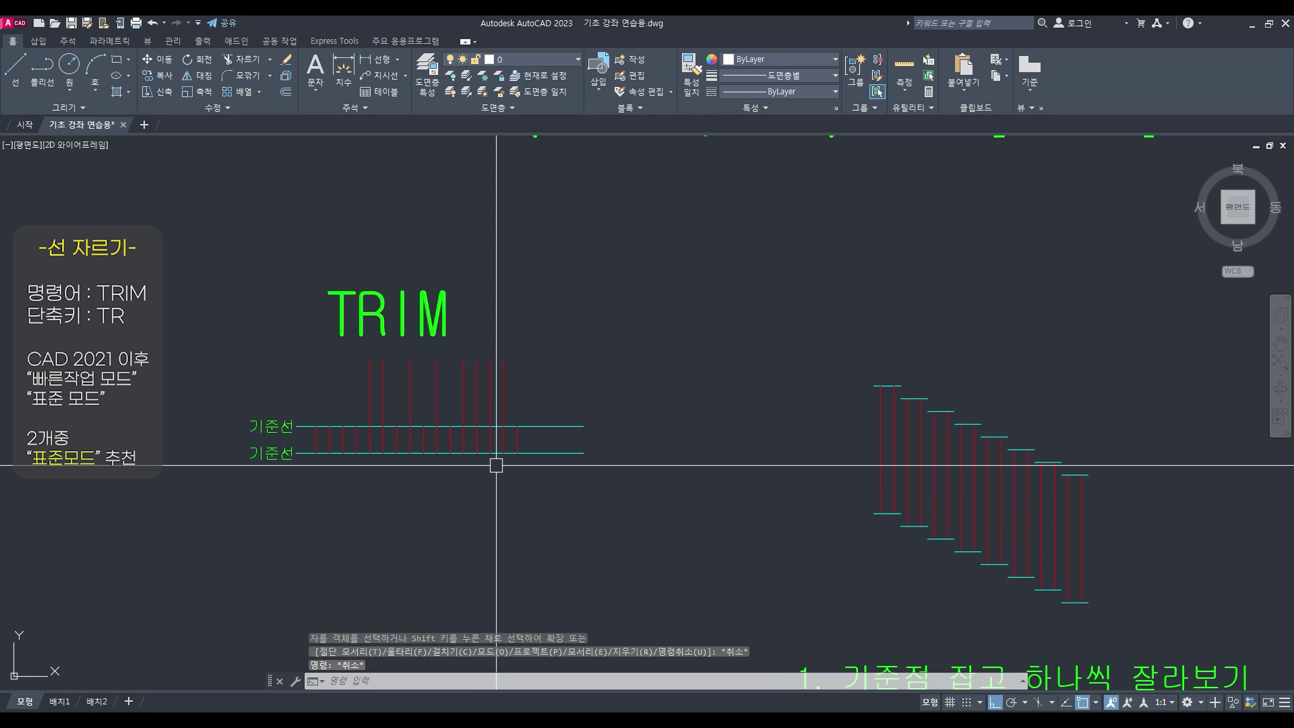
pyautogui.scroll(-4, 496, 465)
pyautogui.moveTo(595, 461); pyautogui.dragTo(559, 467, button='middle')
pyautogui.moveTo(522, 599); pyautogui.dragTo(504, 190, button='middle')
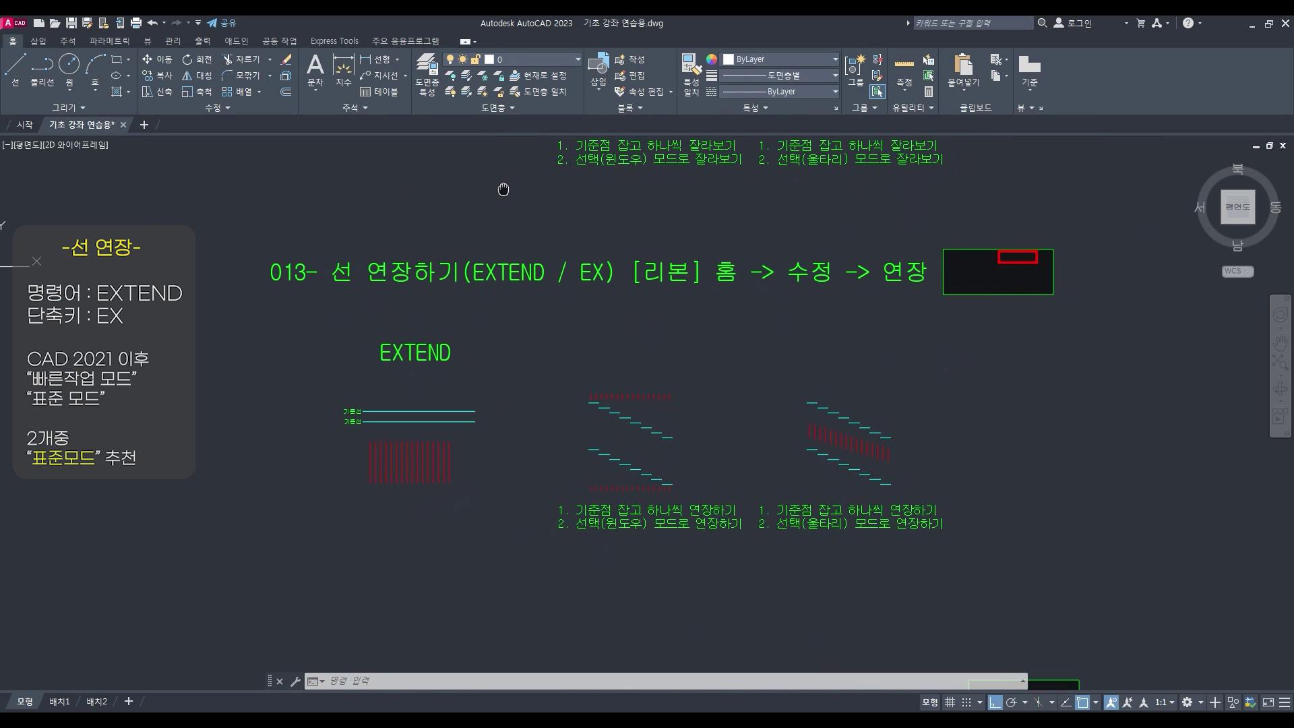
pyautogui.moveTo(539, 275); pyautogui.dragTo(526, 300, button='middle')
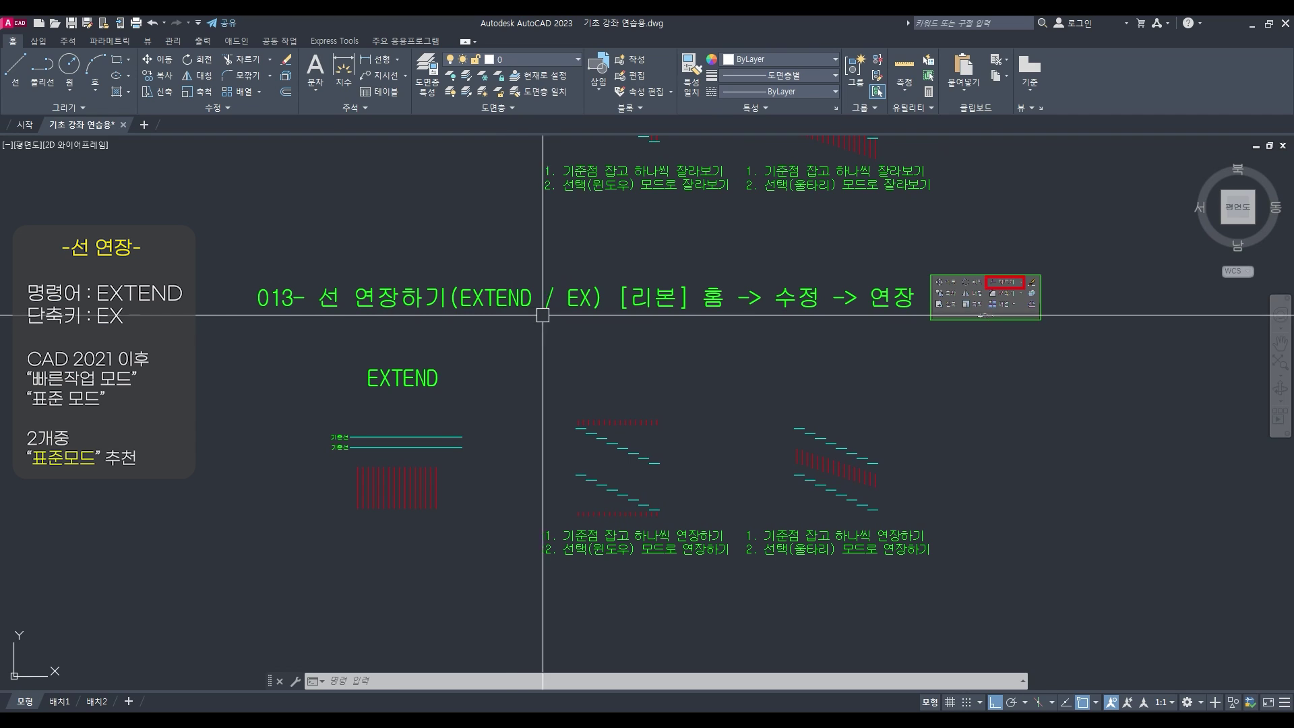
pyautogui.moveTo(544, 210); pyautogui.dragTo(549, 447, button='middle')
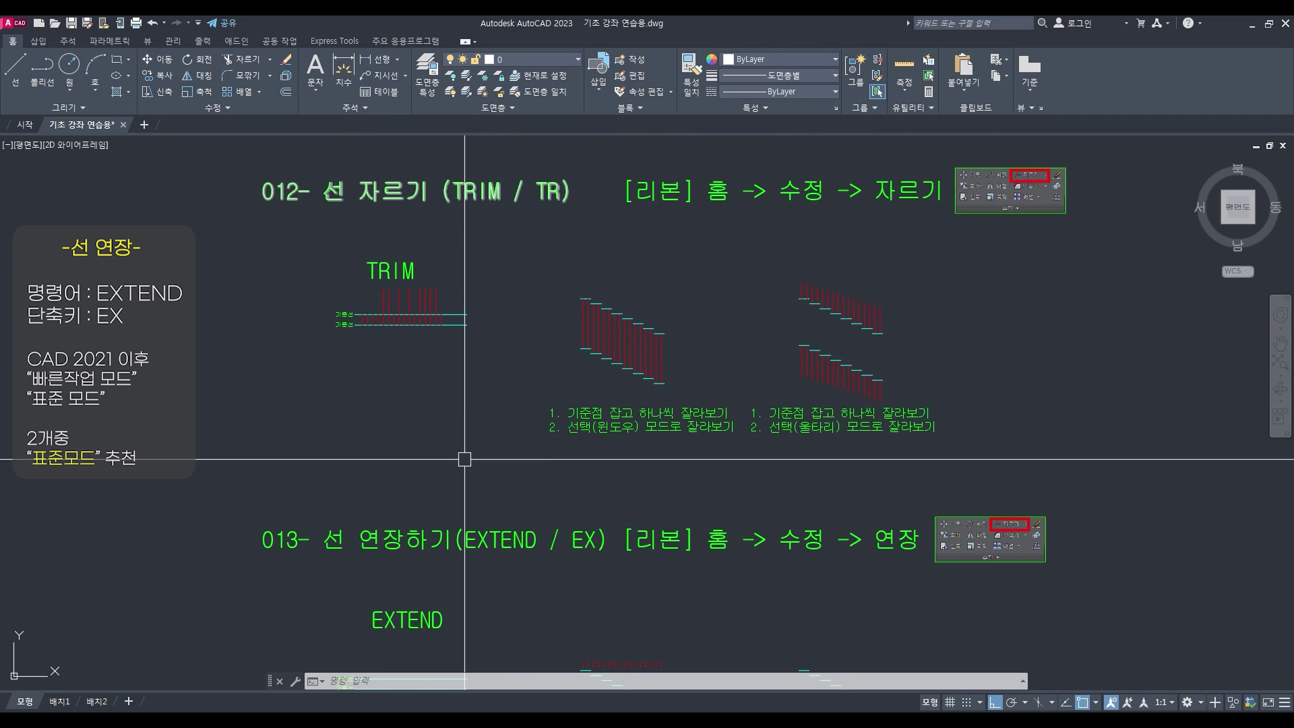
pyautogui.moveTo(479, 569)
pyautogui.mouseDown(button='middle')
pyautogui.moveTo(410, 370)
pyautogui.moveTo(433, 378)
pyautogui.mouseUp(button='middle')
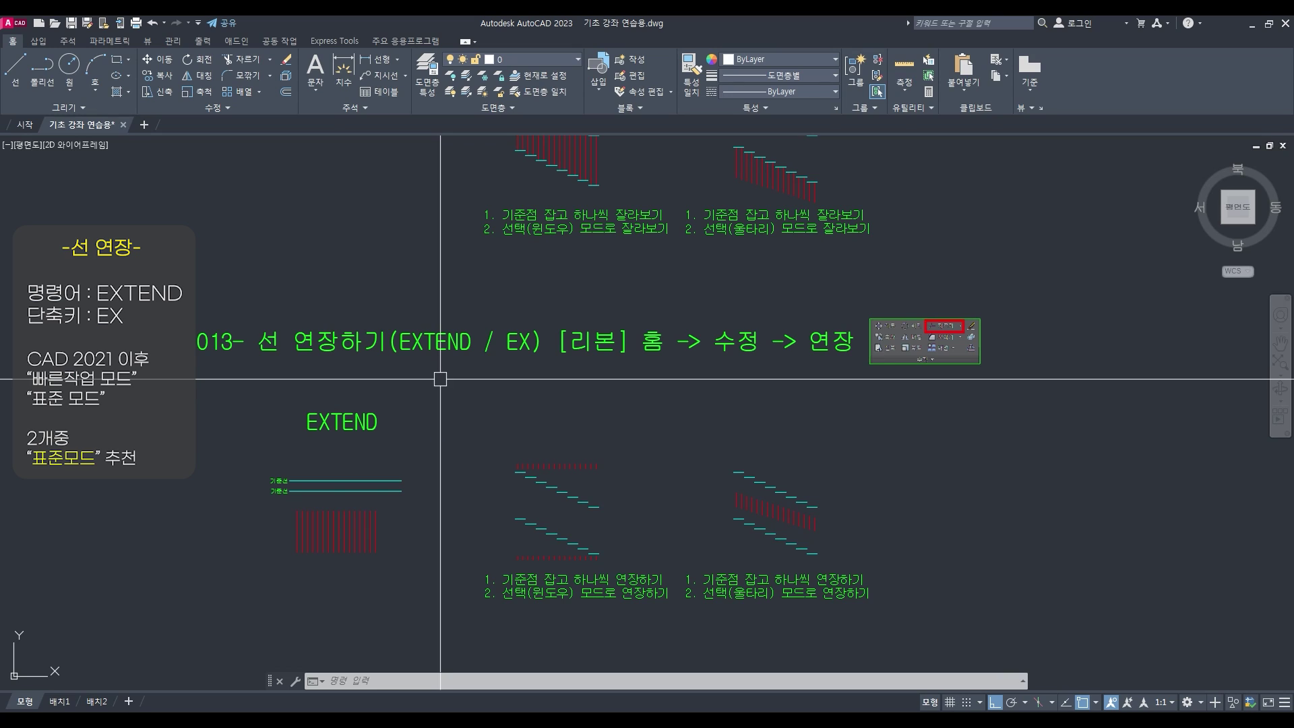
pyautogui.write('EX')
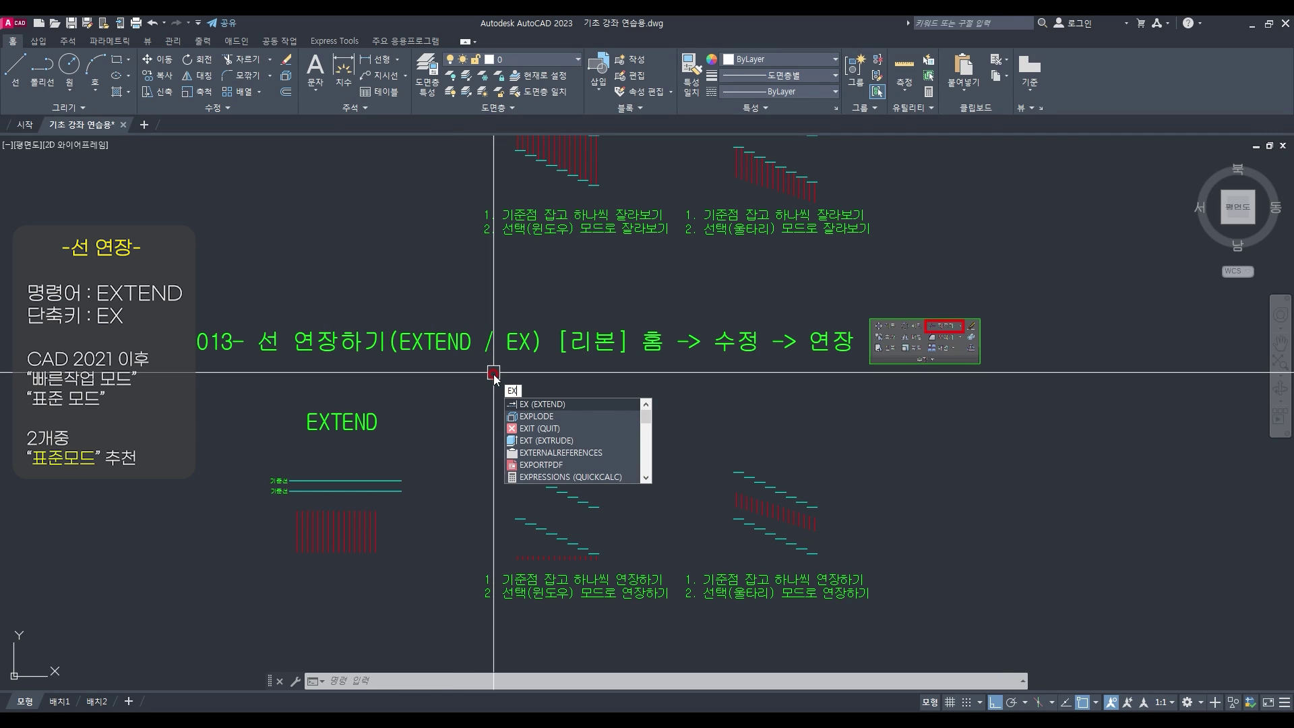
pyautogui.press('Escape')
pyautogui.press('Escape')
pyautogui.press('Escape')
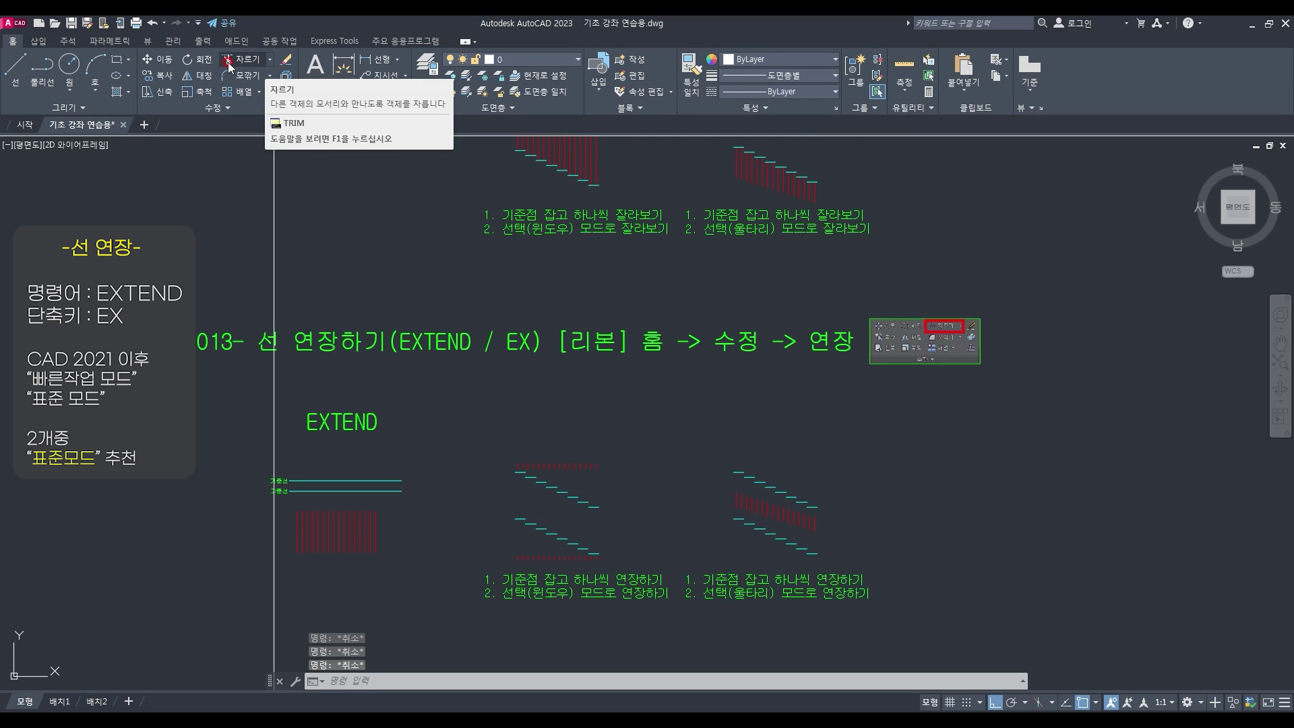
# Start the Extend command for the EXTEND exercise and set its mode to Standard
pyautogui.click(271, 62)
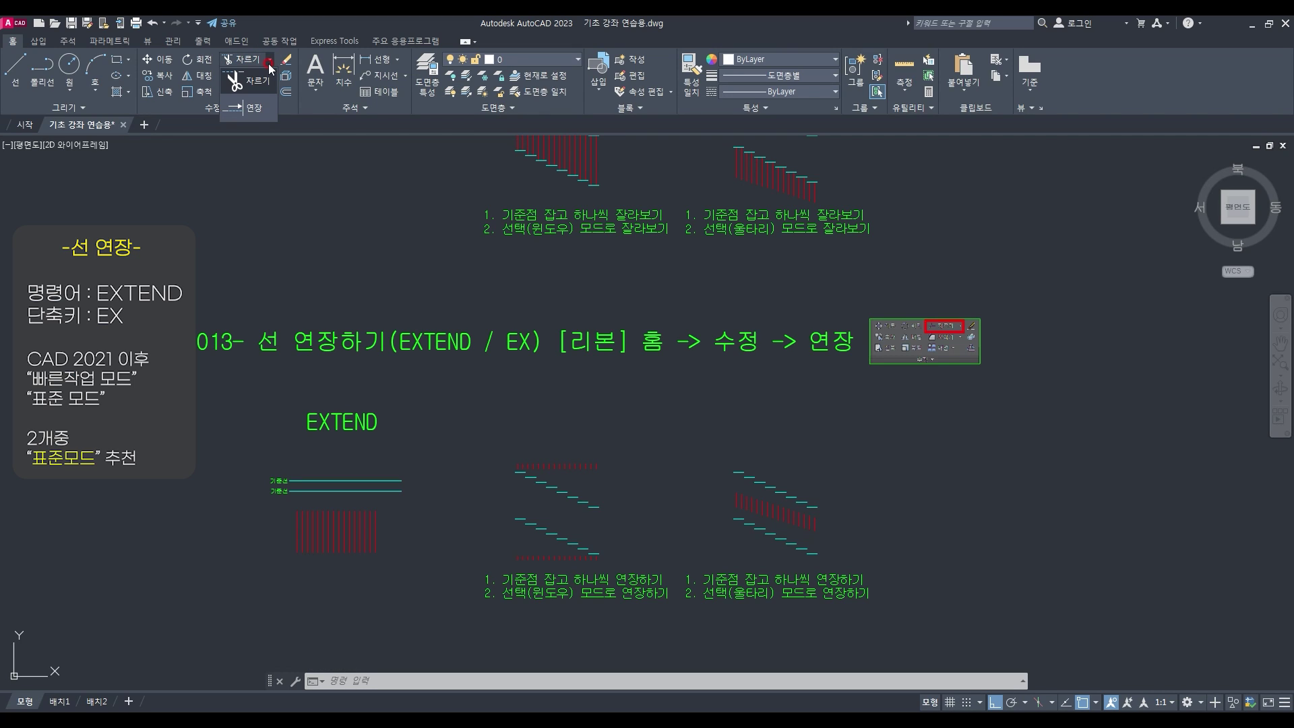
pyautogui.click(254, 110)
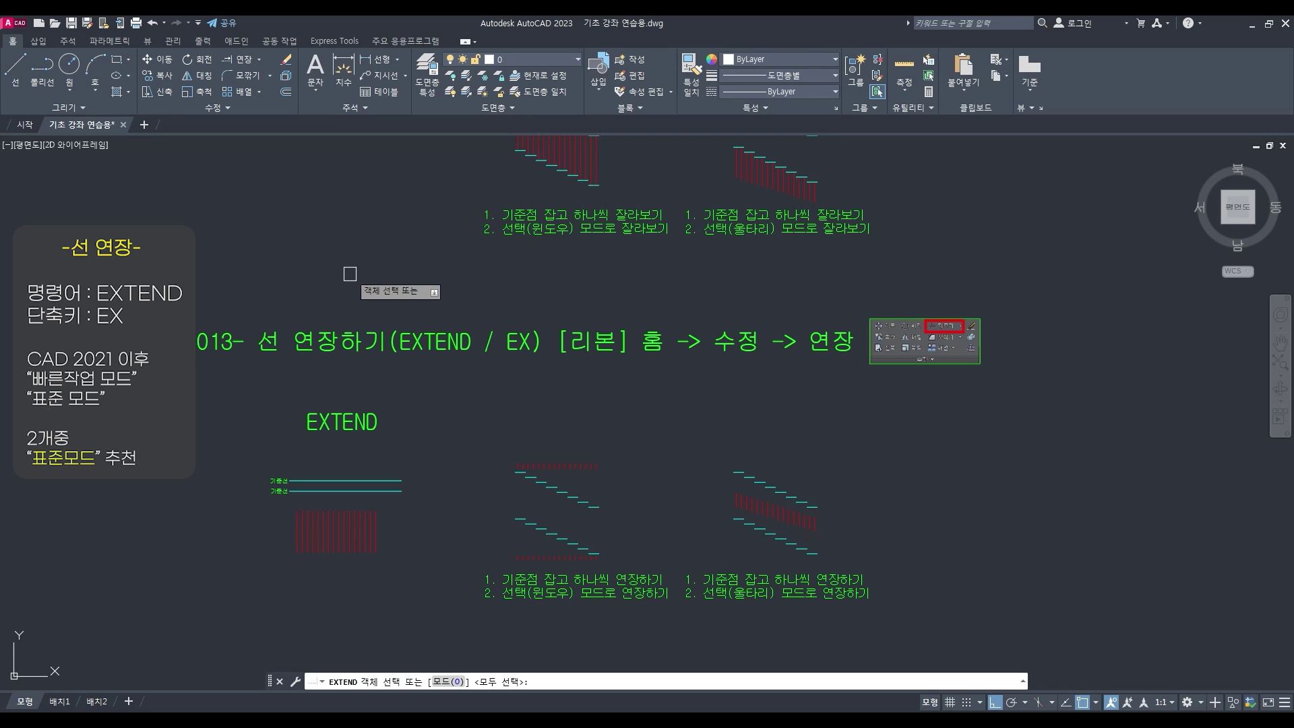
pyautogui.press('Escape')
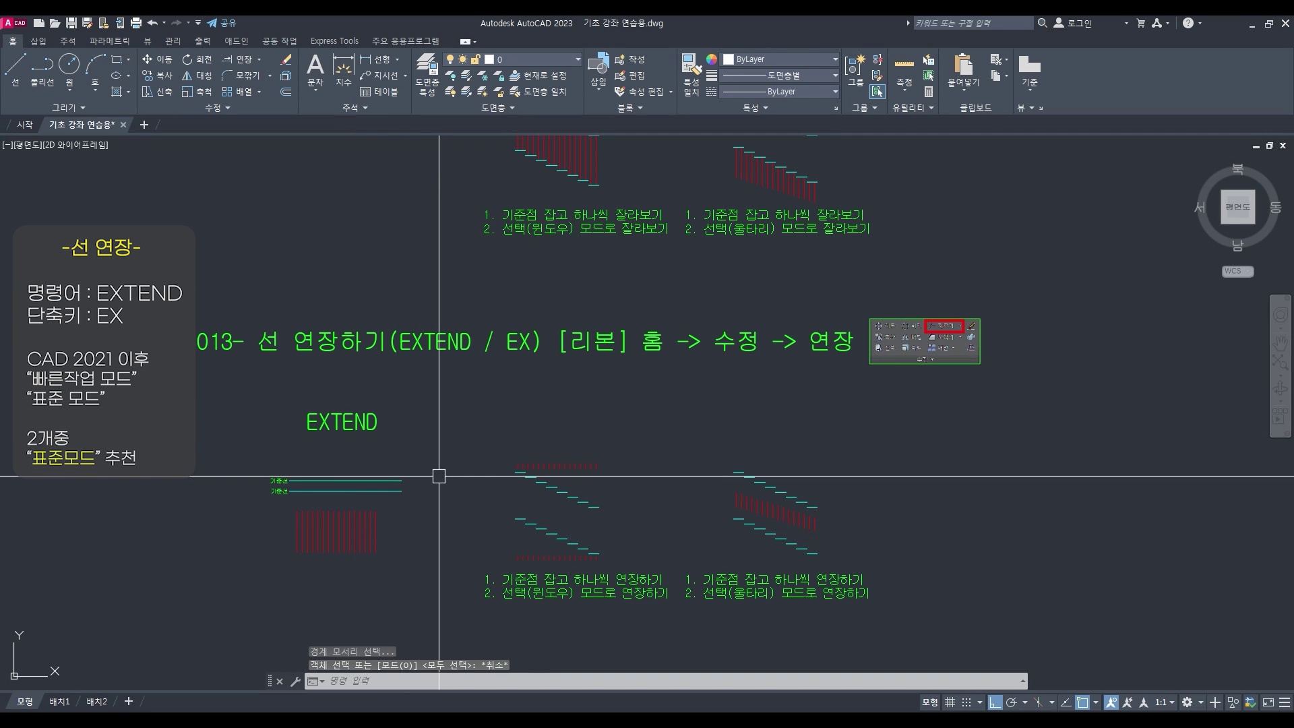
pyautogui.scroll(2, 463, 542)
pyautogui.moveTo(392, 494); pyautogui.dragTo(378, 462, button='middle')
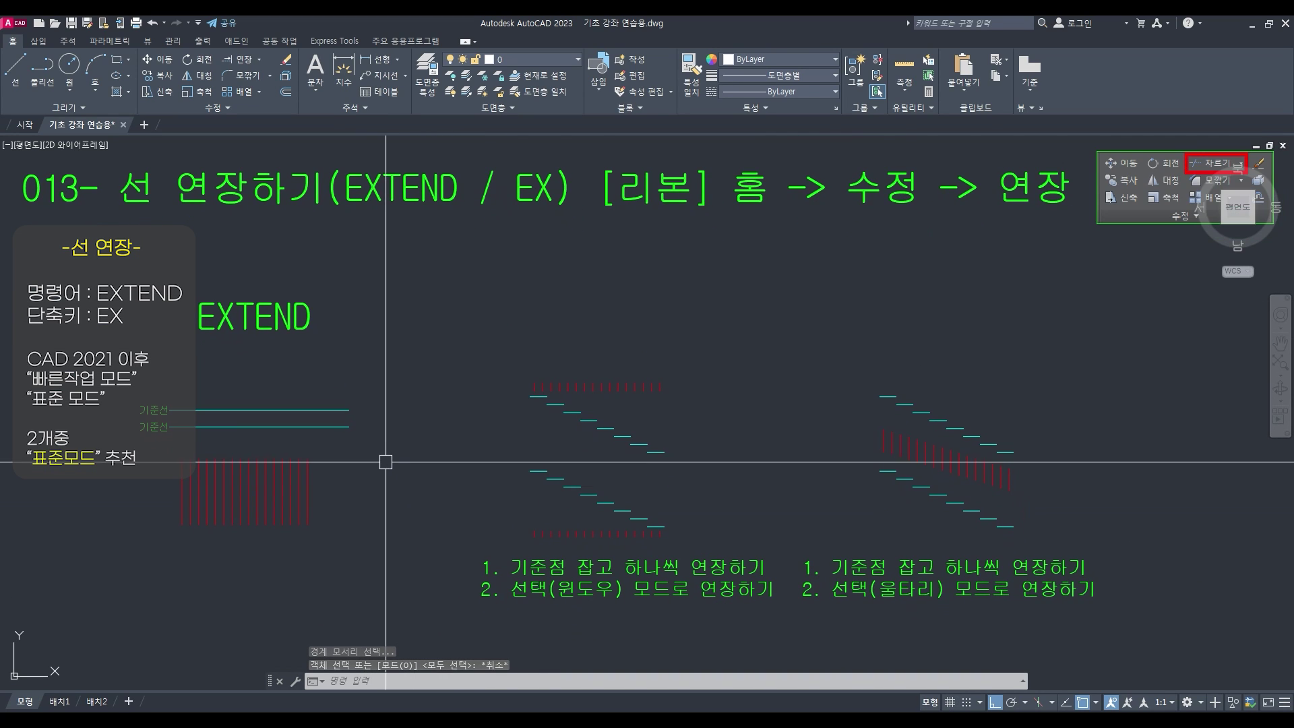
pyautogui.press('Return')
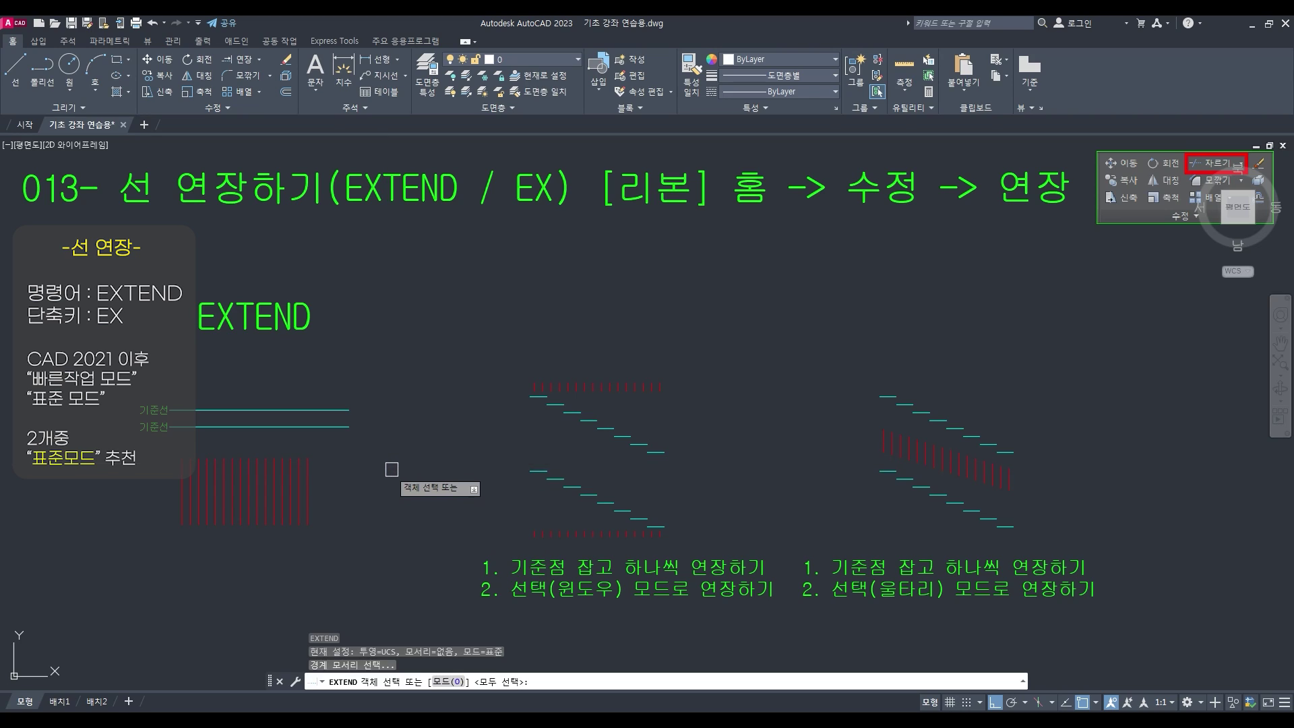
pyautogui.click(445, 682)
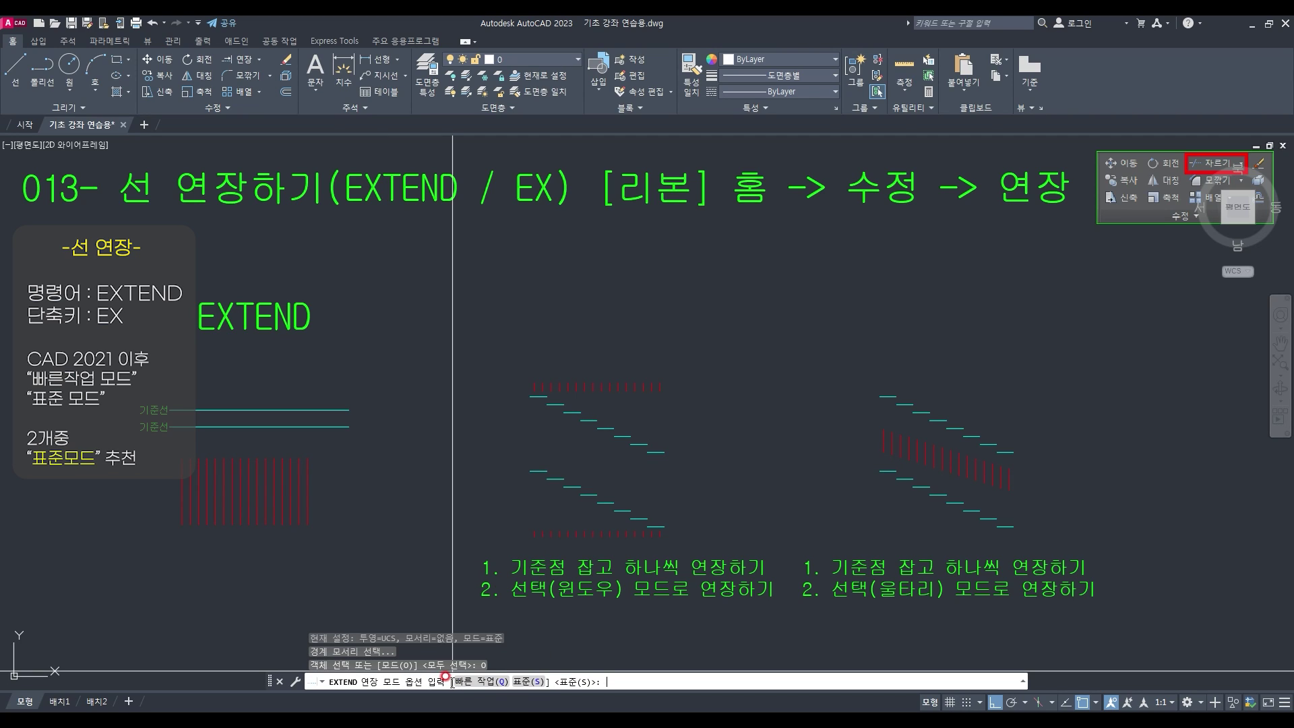
pyautogui.click(528, 681)
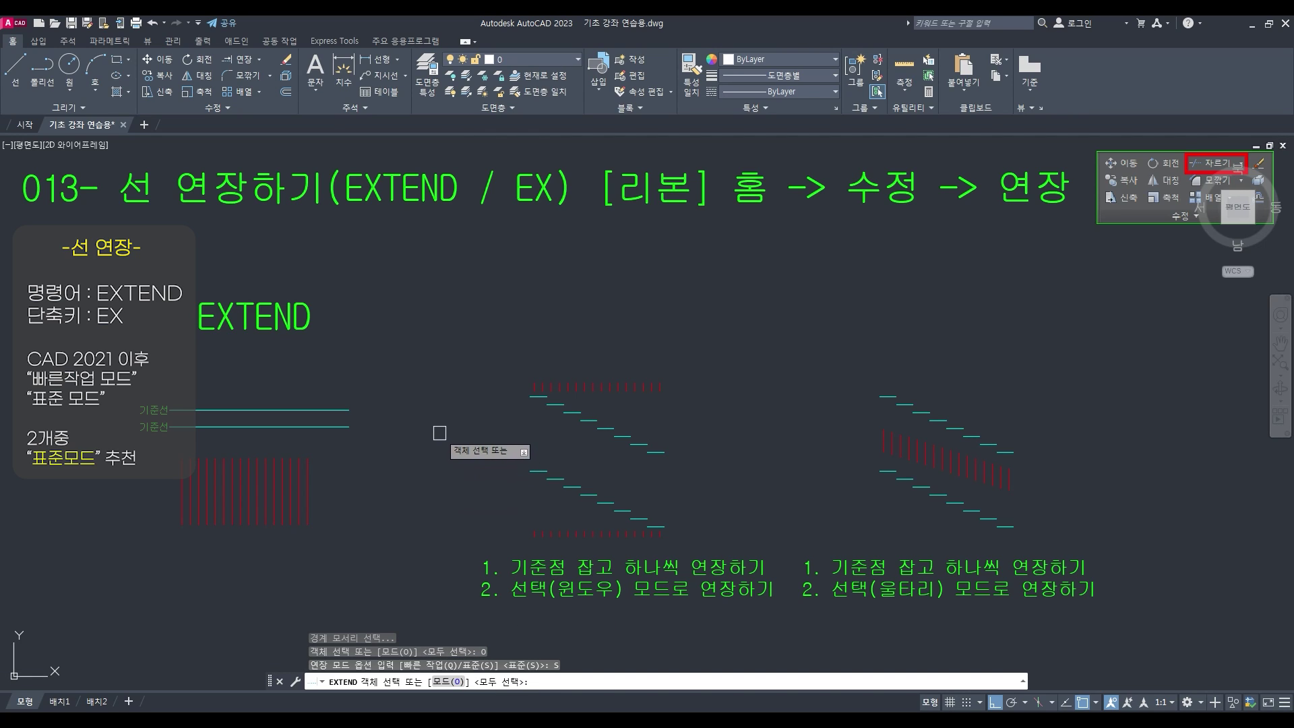
# Extend the red vertical lines under the EXTEND title up to the upper reference line, using that line as the boundary edge
pyautogui.click(332, 409)
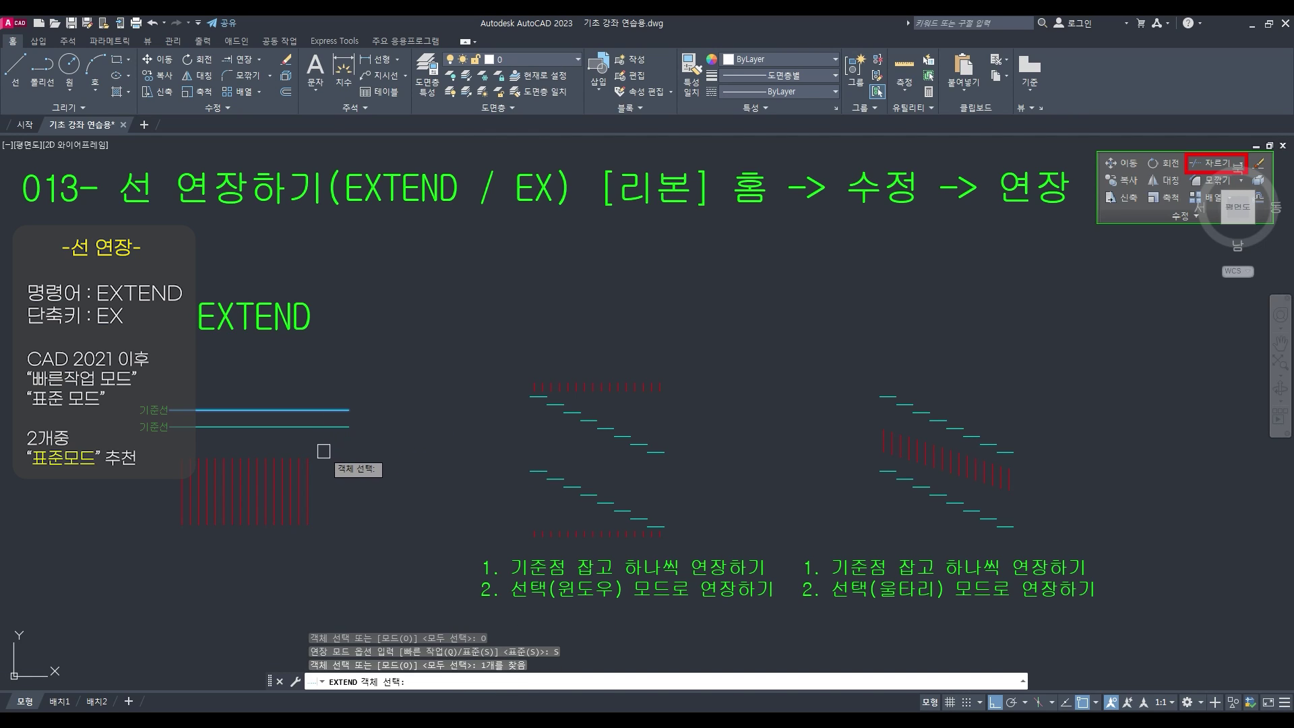
pyautogui.press('Return')
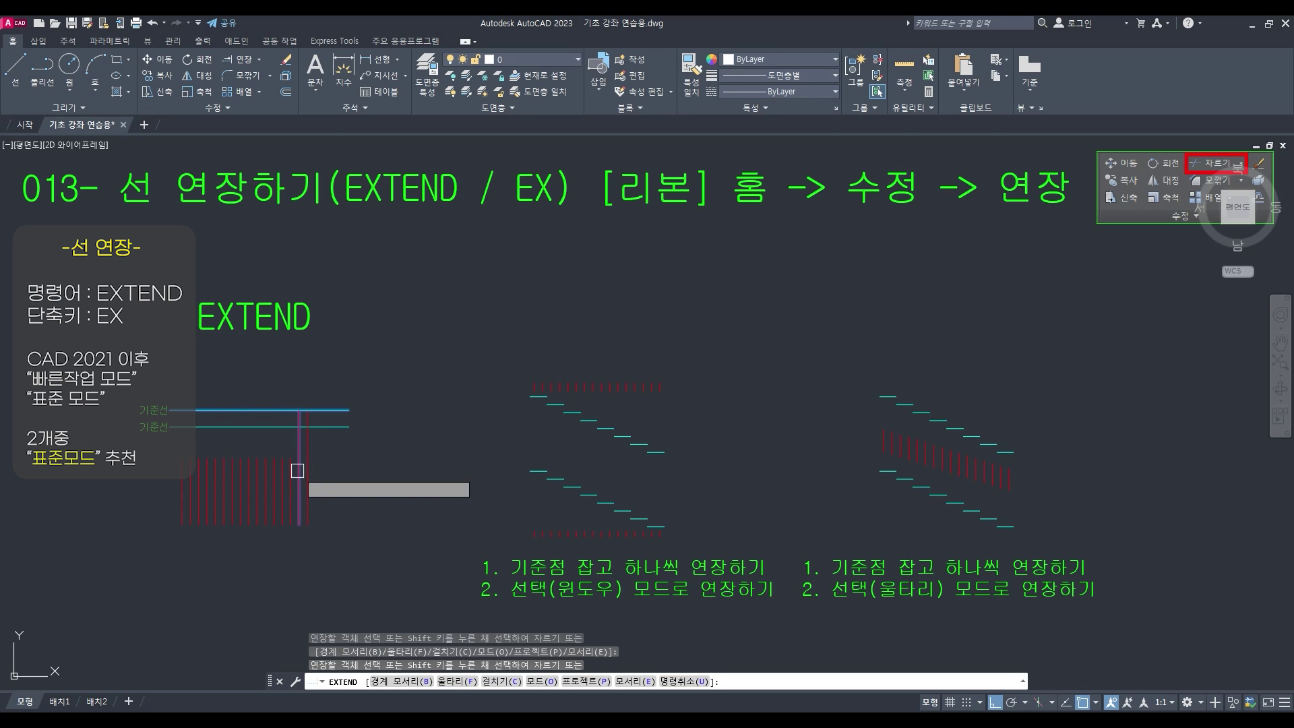
pyautogui.moveTo(314, 471); pyautogui.dragTo(124, 504)
pyautogui.press('Return')
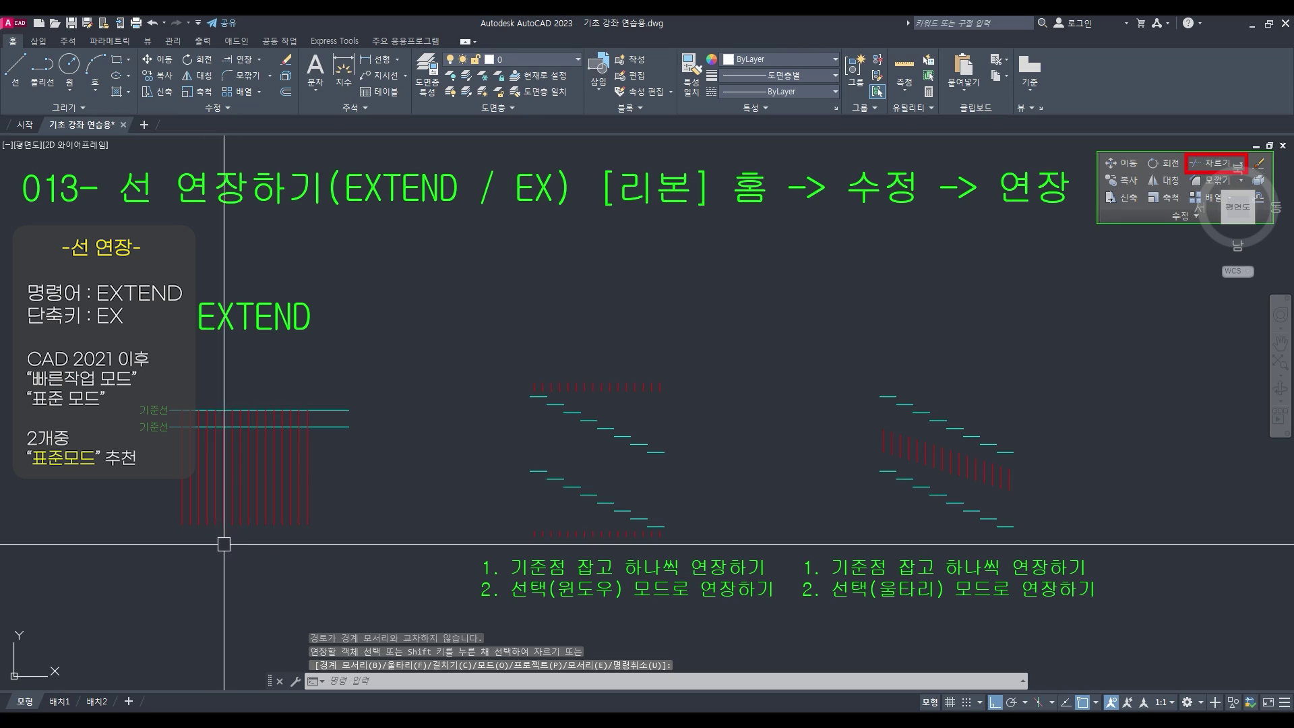
# Try to extend the upper row of short red lines down to the upper cyan stepped lines in the window-mode exercise
pyautogui.moveTo(509, 494); pyautogui.dragTo(384, 468, button='middle')
pyautogui.scroll(2, 476, 433)
pyautogui.write('ex')
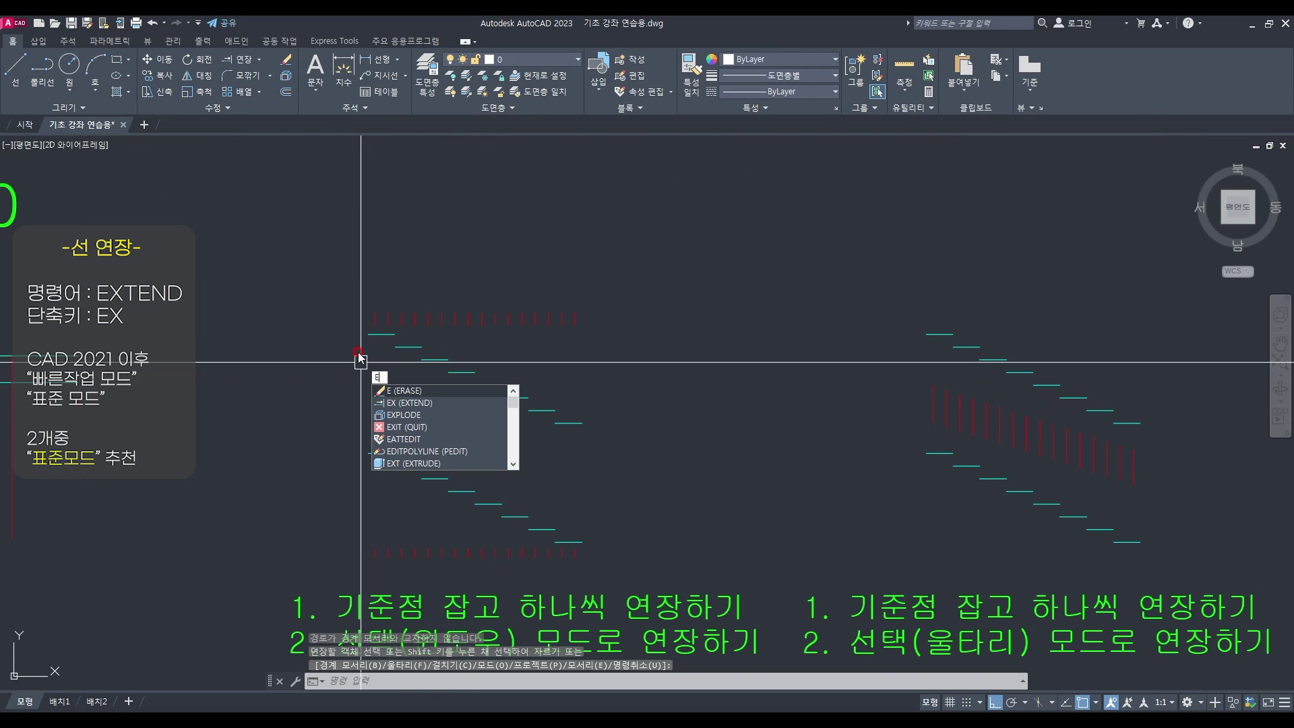
pyautogui.press('Return')
pyautogui.click(342, 315)
pyautogui.click(621, 438)
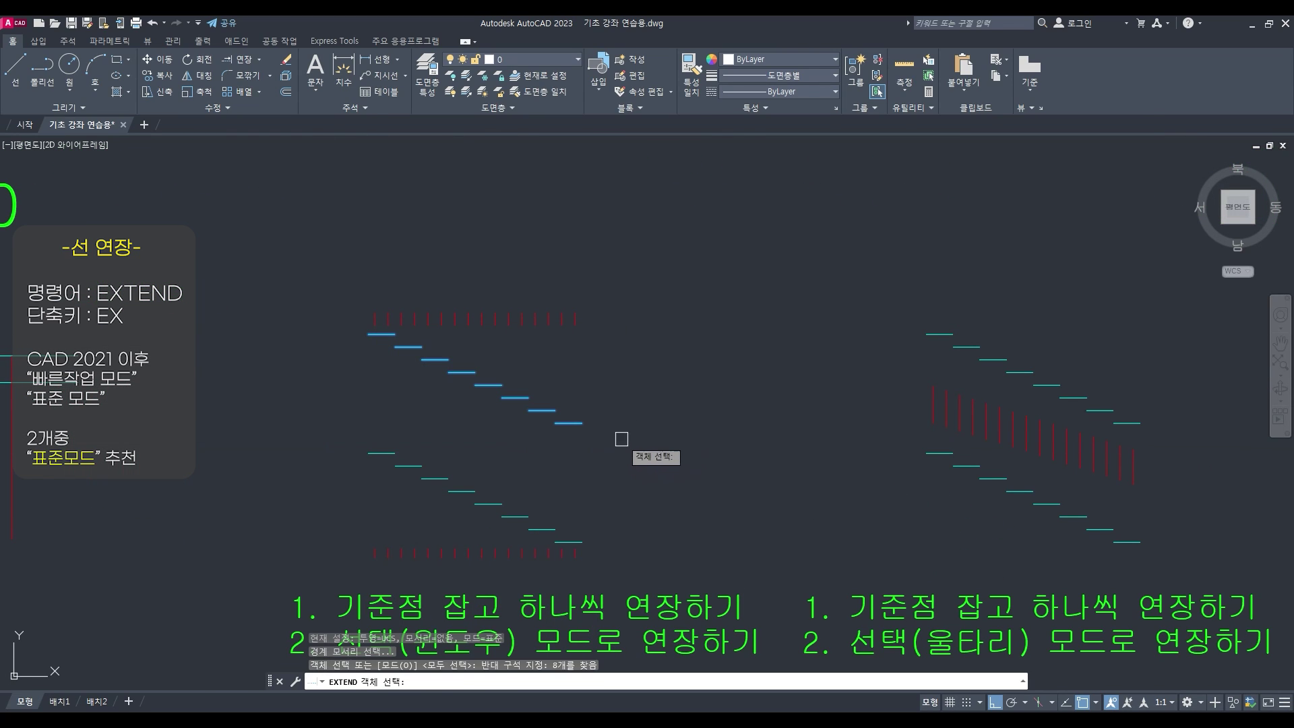
pyautogui.press('Return')
pyautogui.click(559, 306)
pyautogui.click(333, 334)
pyautogui.press('Return')
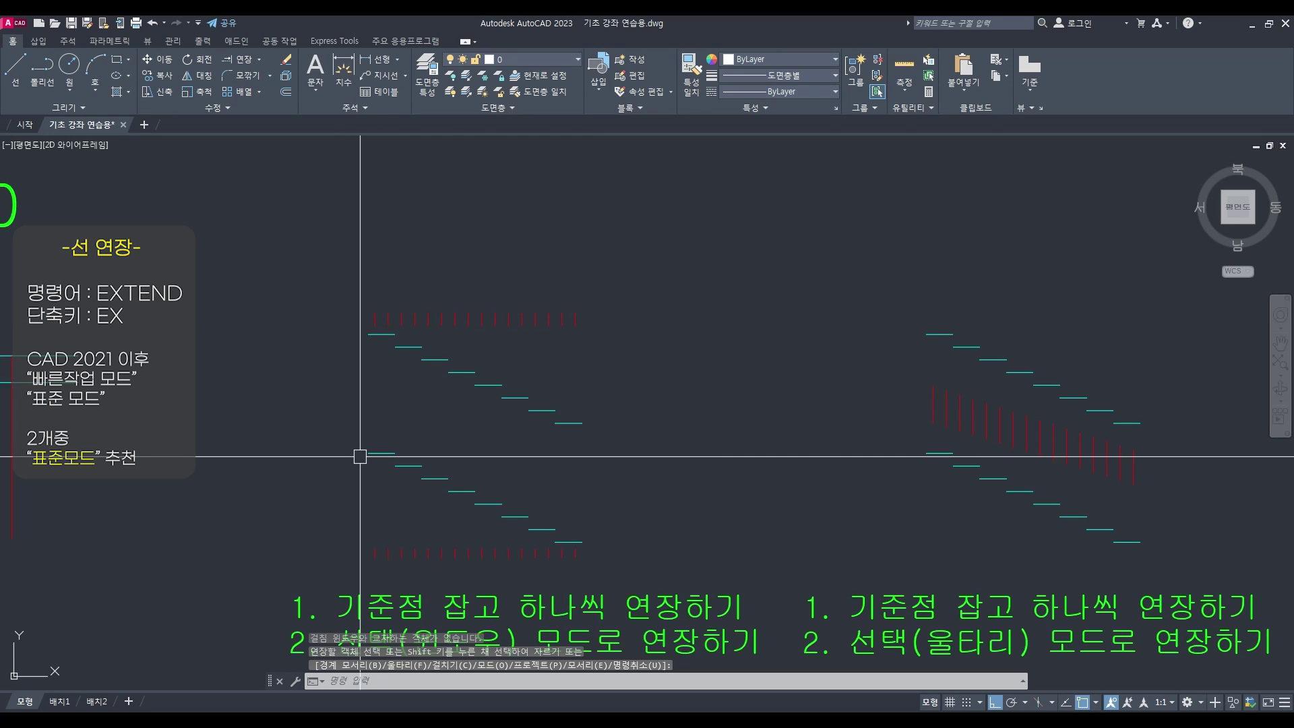
# Extend the upper row of short red lines down to the upper cyan stepped lines using a crossing selection
pyautogui.press('Return')
pyautogui.click(333, 324)
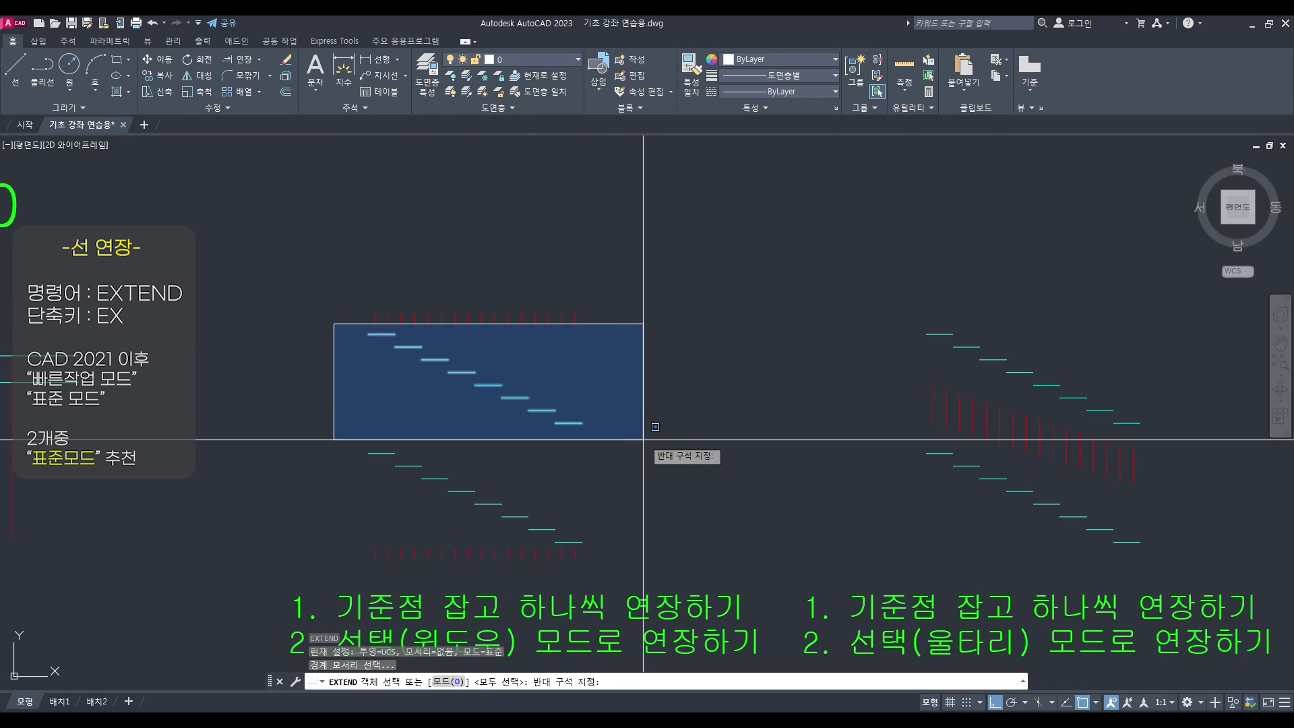
pyautogui.click(644, 437)
pyautogui.press('Return')
pyautogui.click(600, 326)
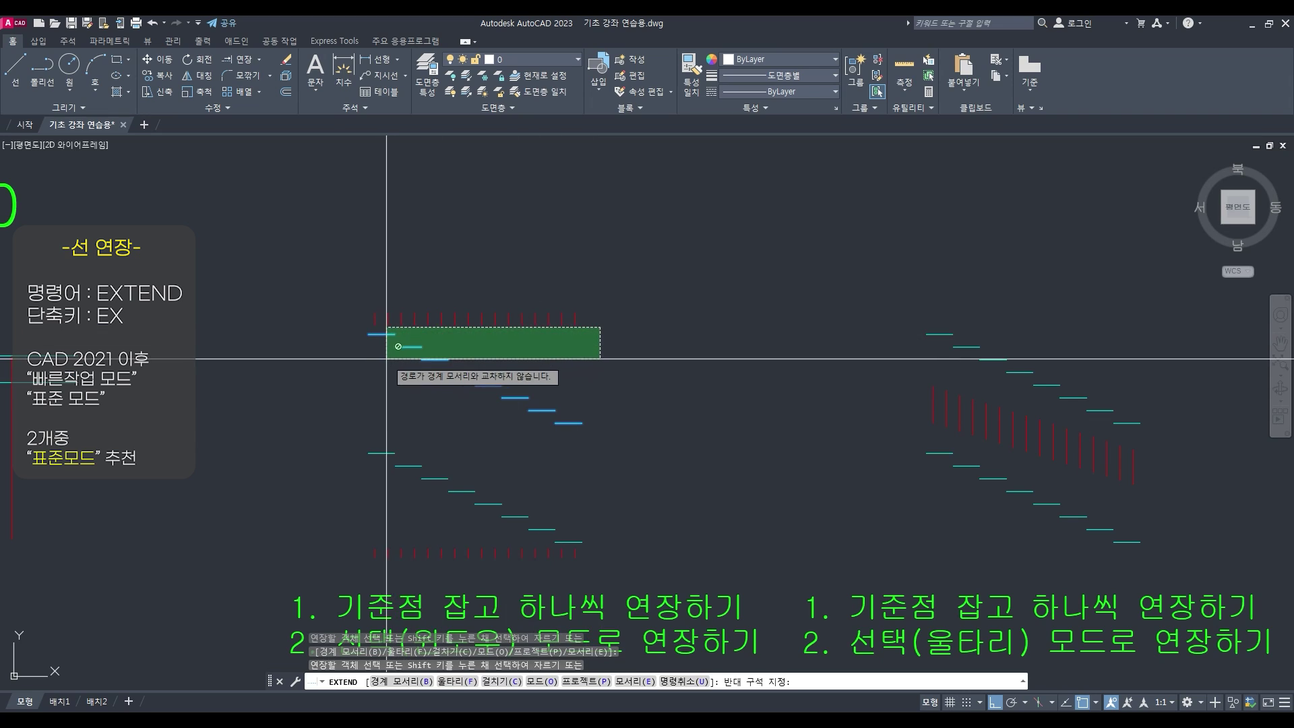
pyautogui.click(329, 318)
pyautogui.press('Return')
# Extend the lower row of short red lines up to the lower cyan stepped lines using a crossing selection
pyautogui.write('ex')
pyautogui.press('Return')
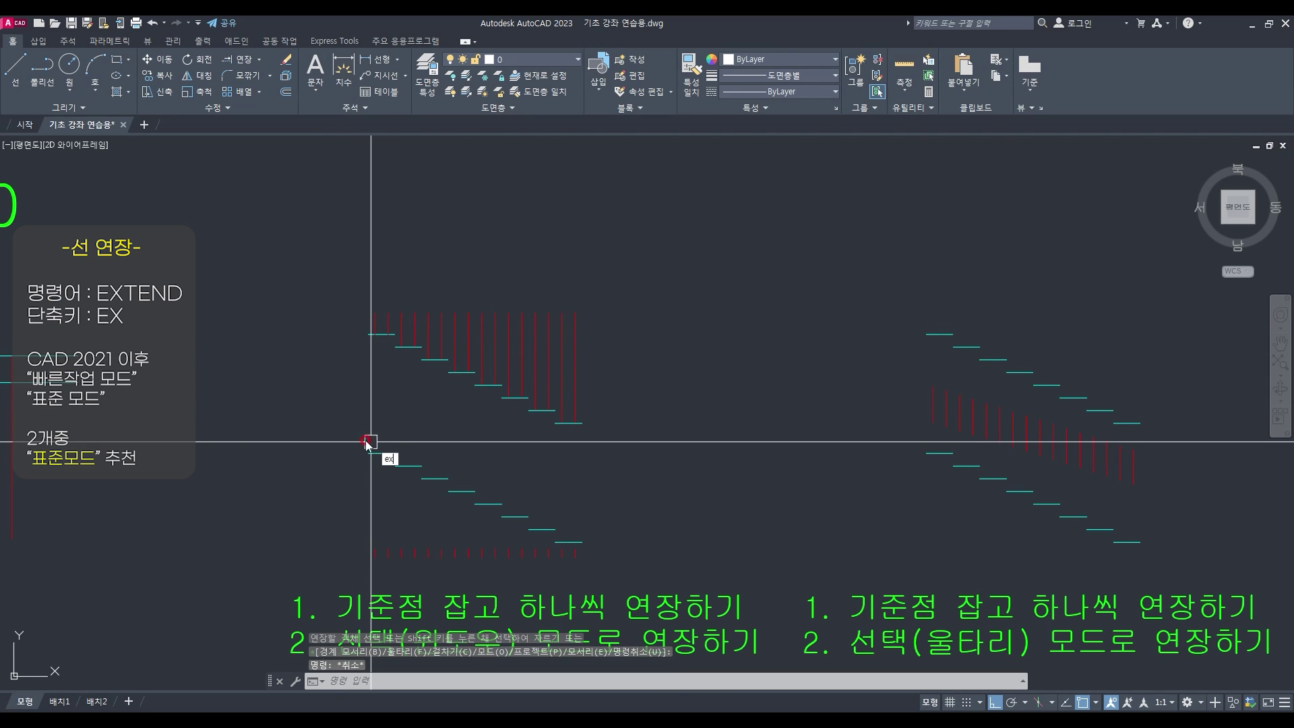
pyautogui.click(322, 427)
pyautogui.click(630, 547)
pyautogui.press('Return')
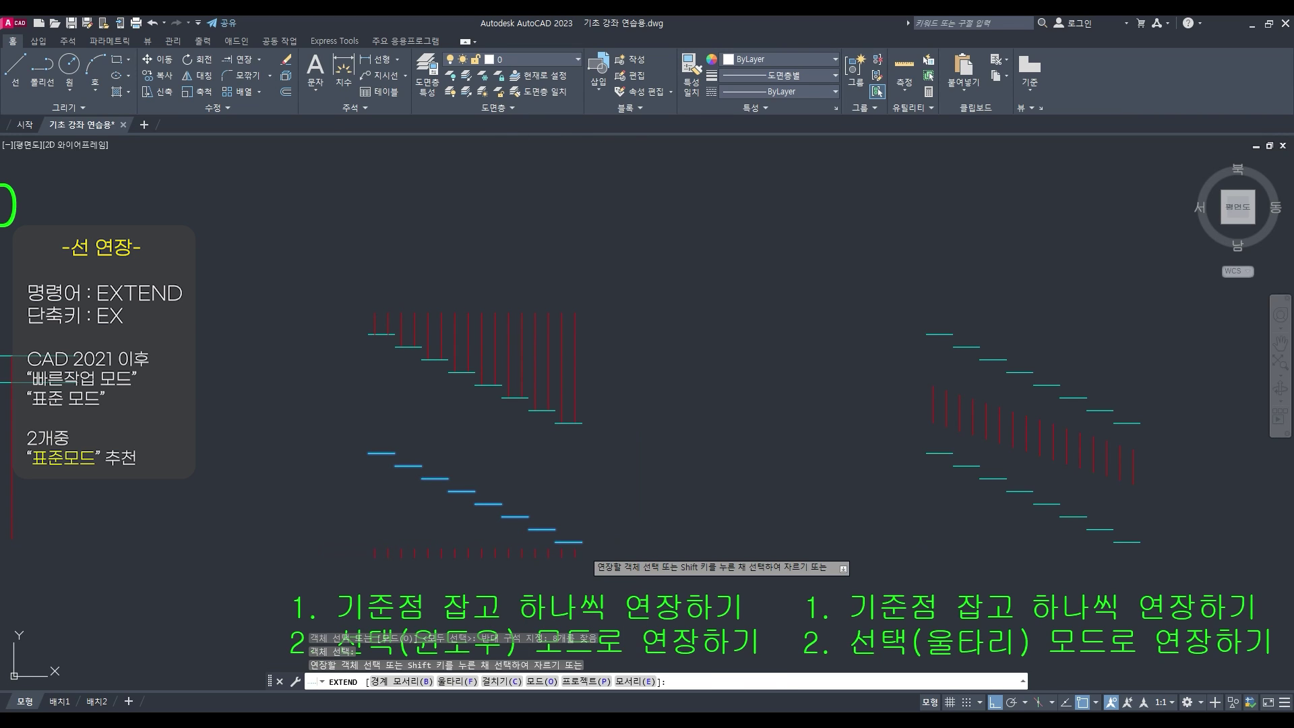
pyautogui.click(583, 549)
pyautogui.click(280, 535)
pyautogui.press('Return')
# Start EXTEND on the fence-mode exercise and select the upper cyan stepped lines as boundary edges with selection windows
pyautogui.moveTo(707, 462); pyautogui.dragTo(396, 427, button='middle')
pyautogui.write('ex')
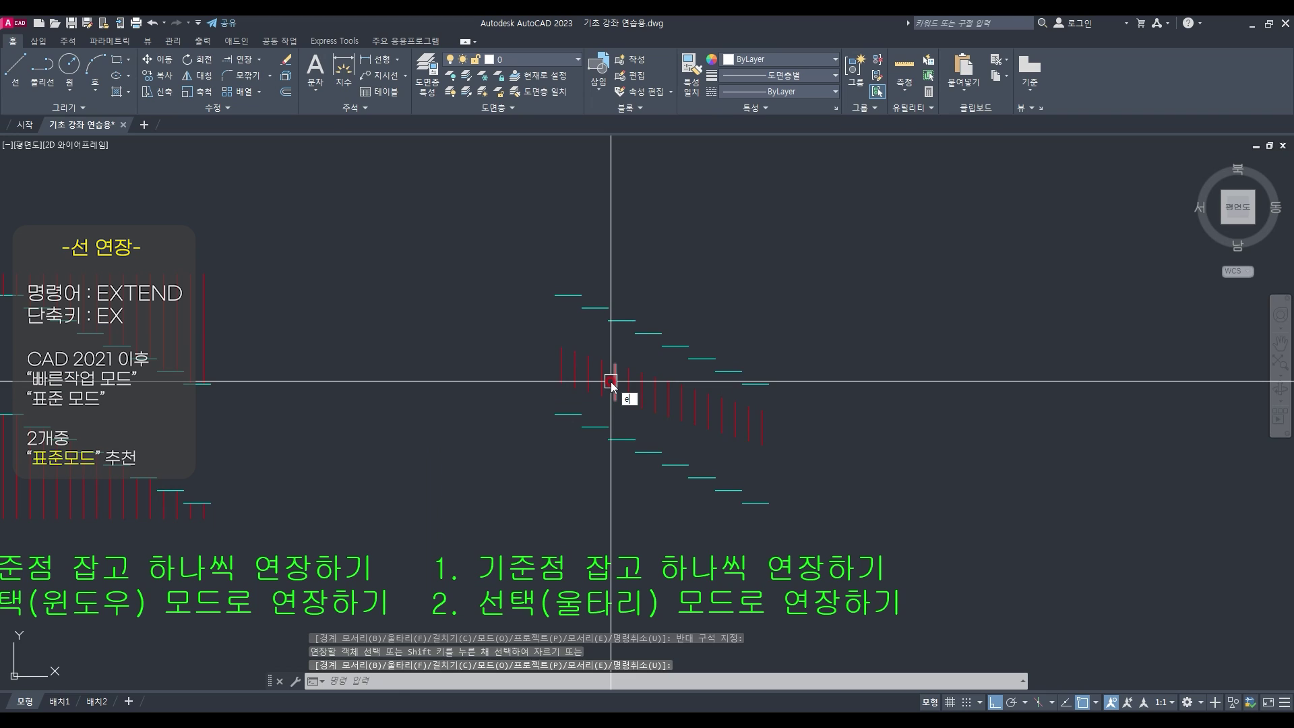
pyautogui.press('Return')
pyautogui.click(497, 258)
pyautogui.click(661, 348)
pyautogui.click(598, 257)
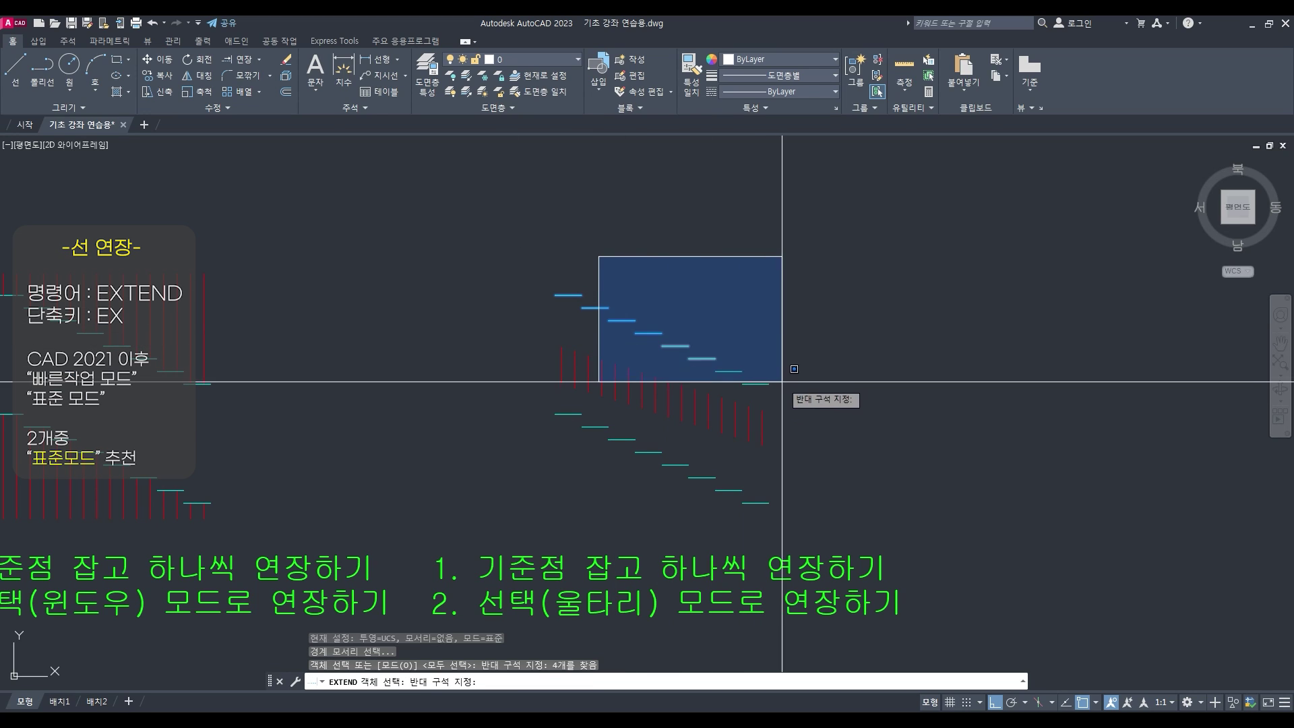
pyautogui.click(772, 374)
pyautogui.click(688, 301)
pyautogui.click(802, 390)
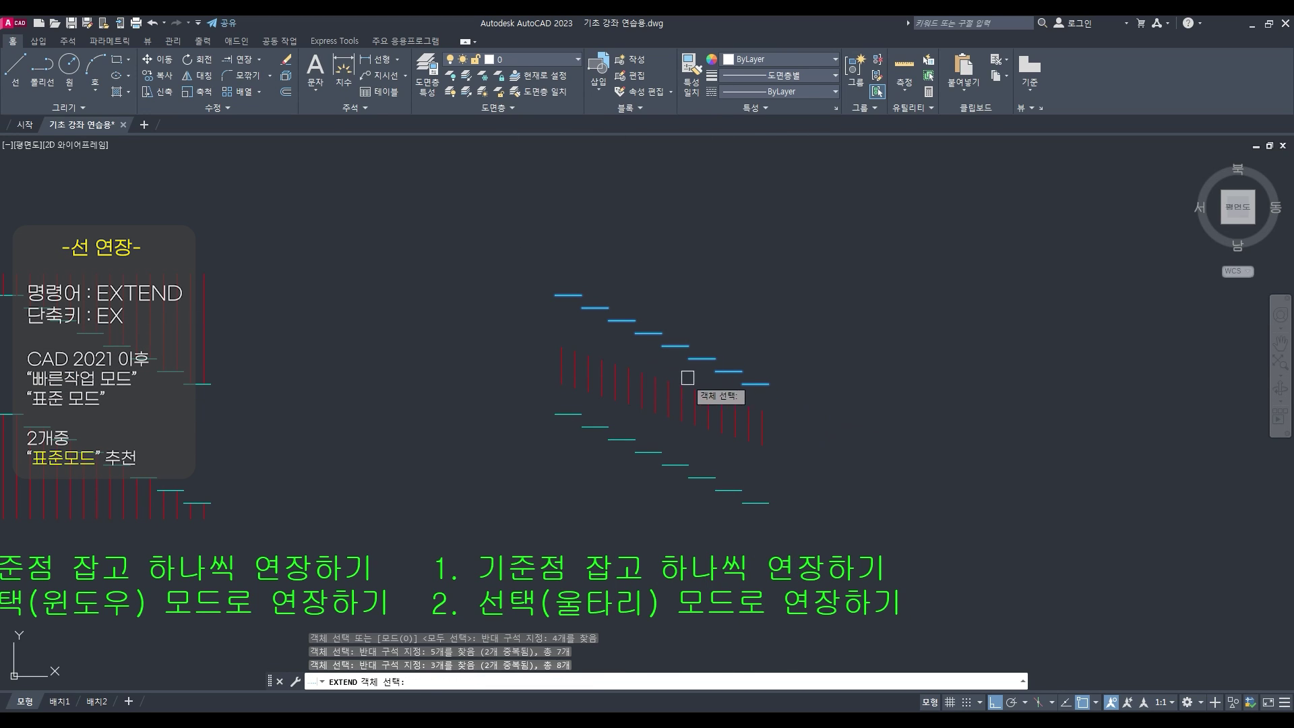
# Add the lower cyan stepped lines to the boundary edges with a window-polygon selection
pyautogui.write('wp')
pyautogui.press('Return')
pyautogui.click(524, 389)
pyautogui.click(823, 483)
pyautogui.click(766, 541)
pyautogui.press('Return')
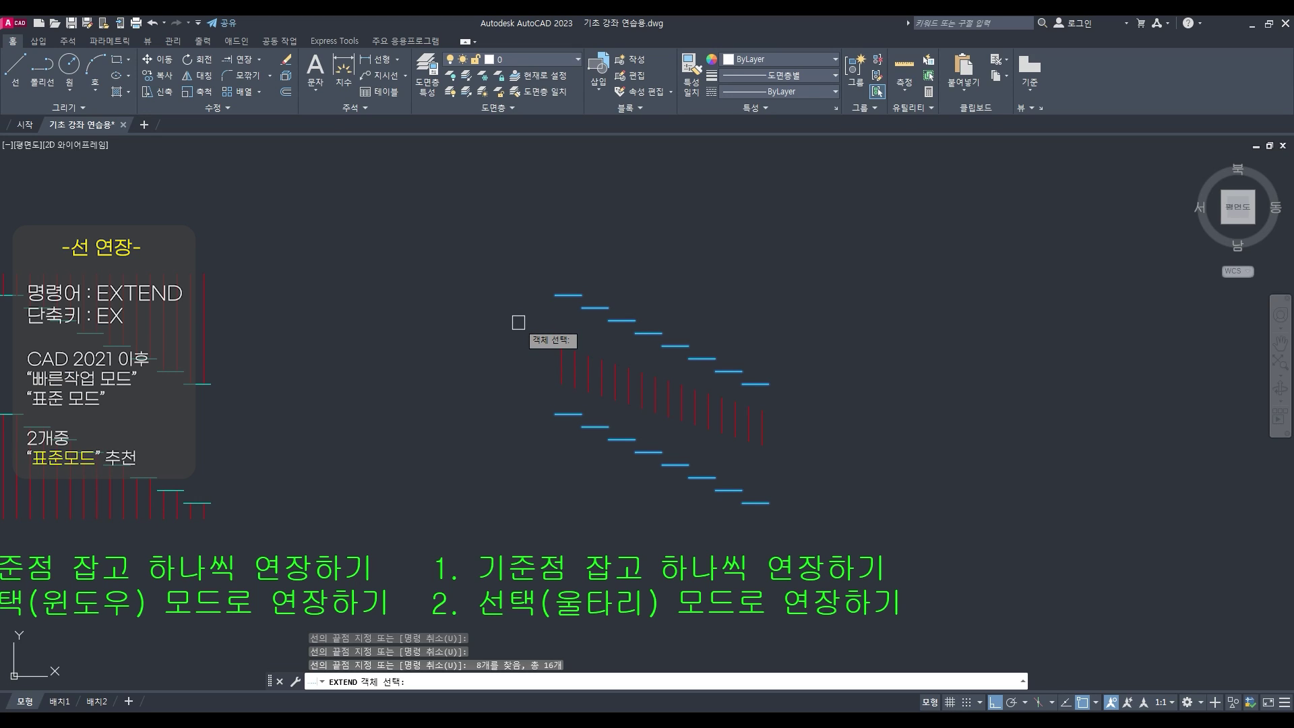
pyautogui.press('Return')
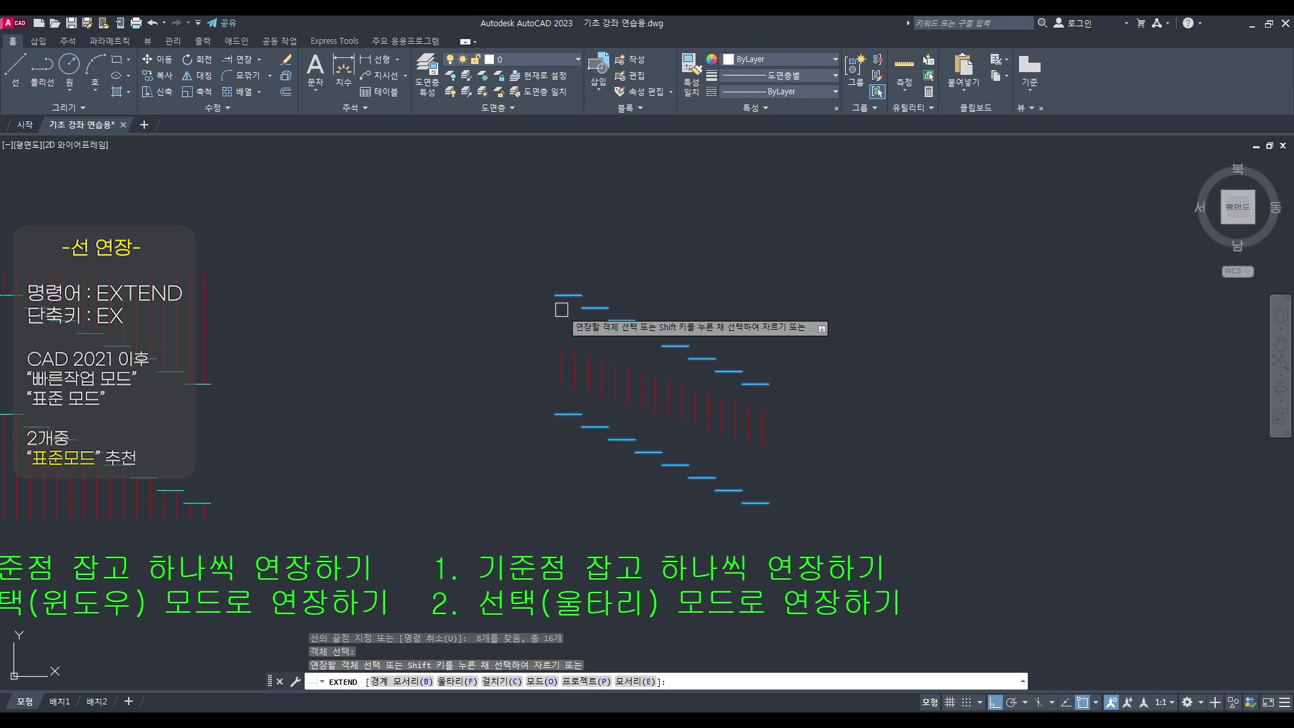
# Extend the leftmost red lines with a crossing selection and the others up to the upper cyan stepped lines with a fence
pyautogui.click(621, 362)
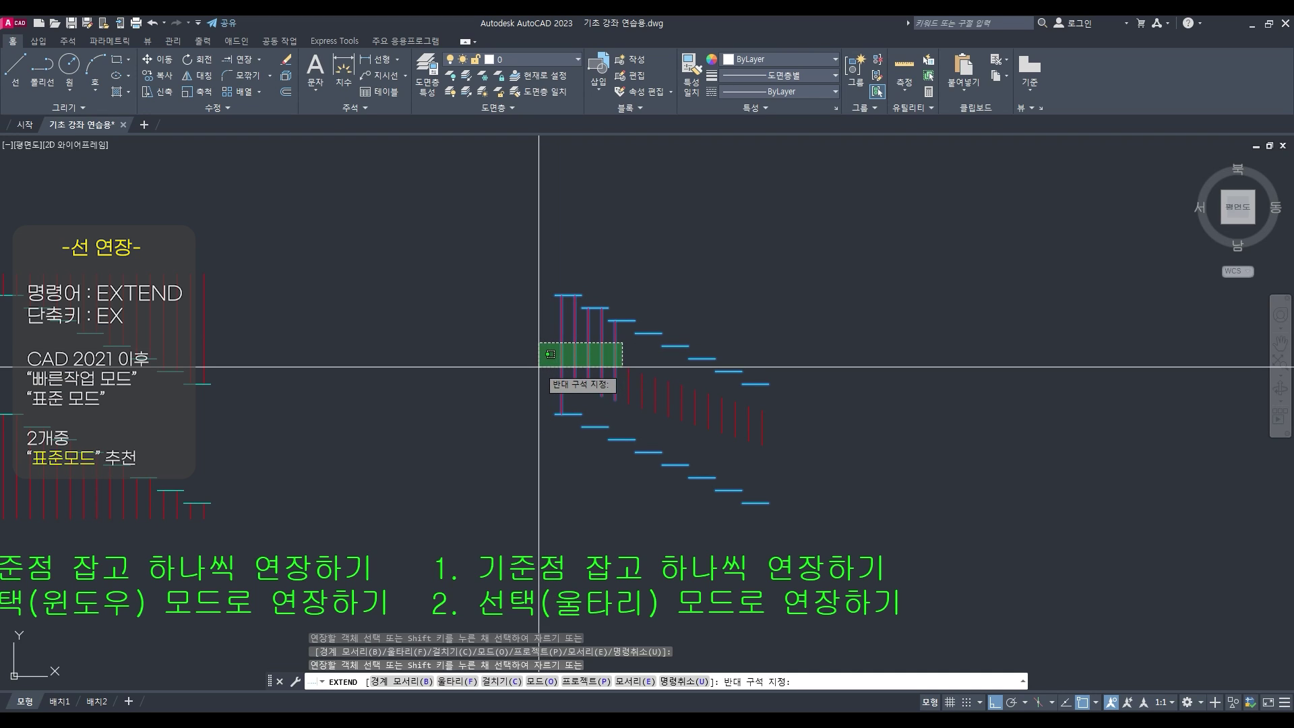
pyautogui.click(540, 342)
pyautogui.write('f')
pyautogui.press('Return')
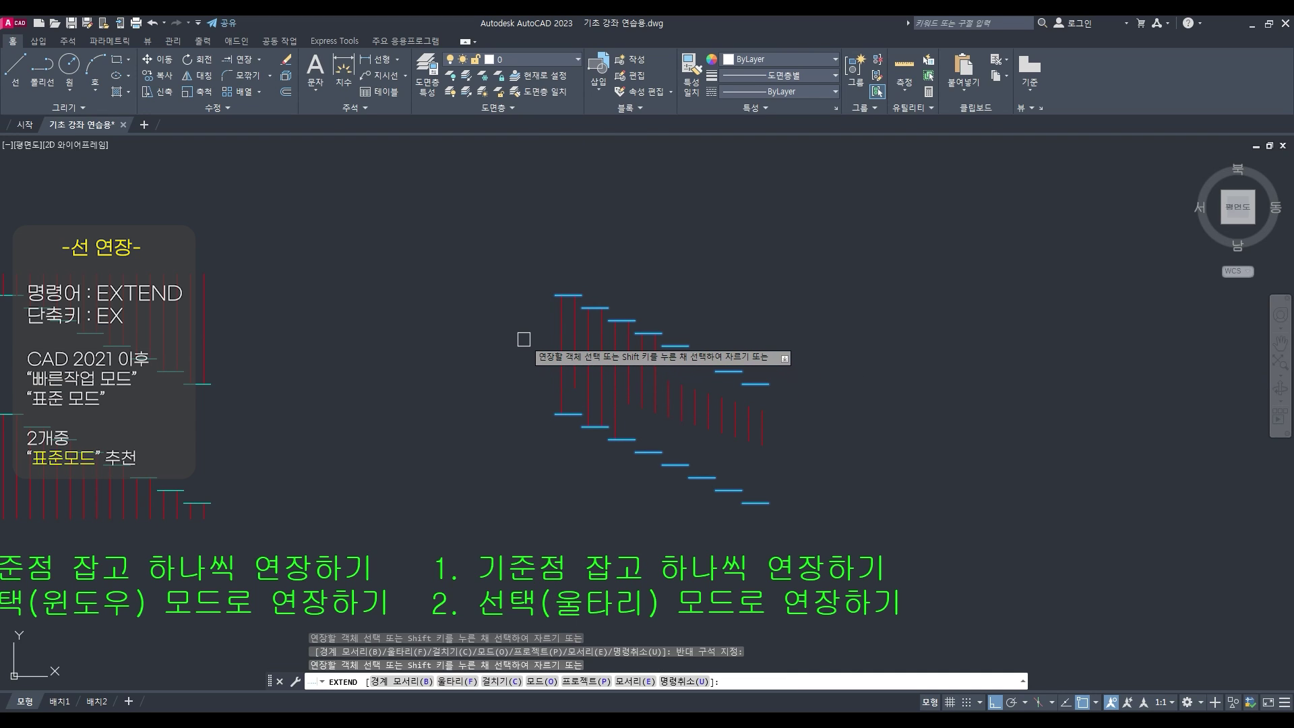
pyautogui.click(537, 341)
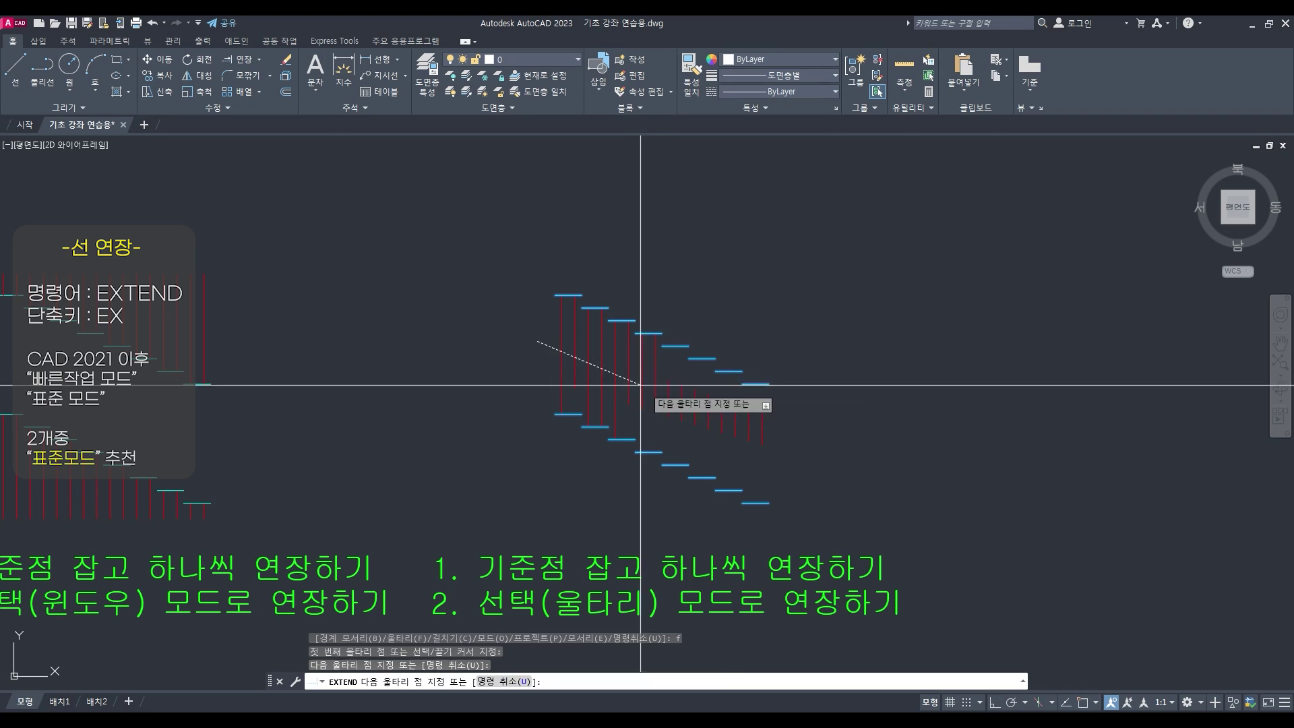
pyautogui.click(790, 424)
pyautogui.press('Return')
# Extend the remaining red lines down to the lower cyan stepped lines with a second fence, and end the command
pyautogui.write('f')
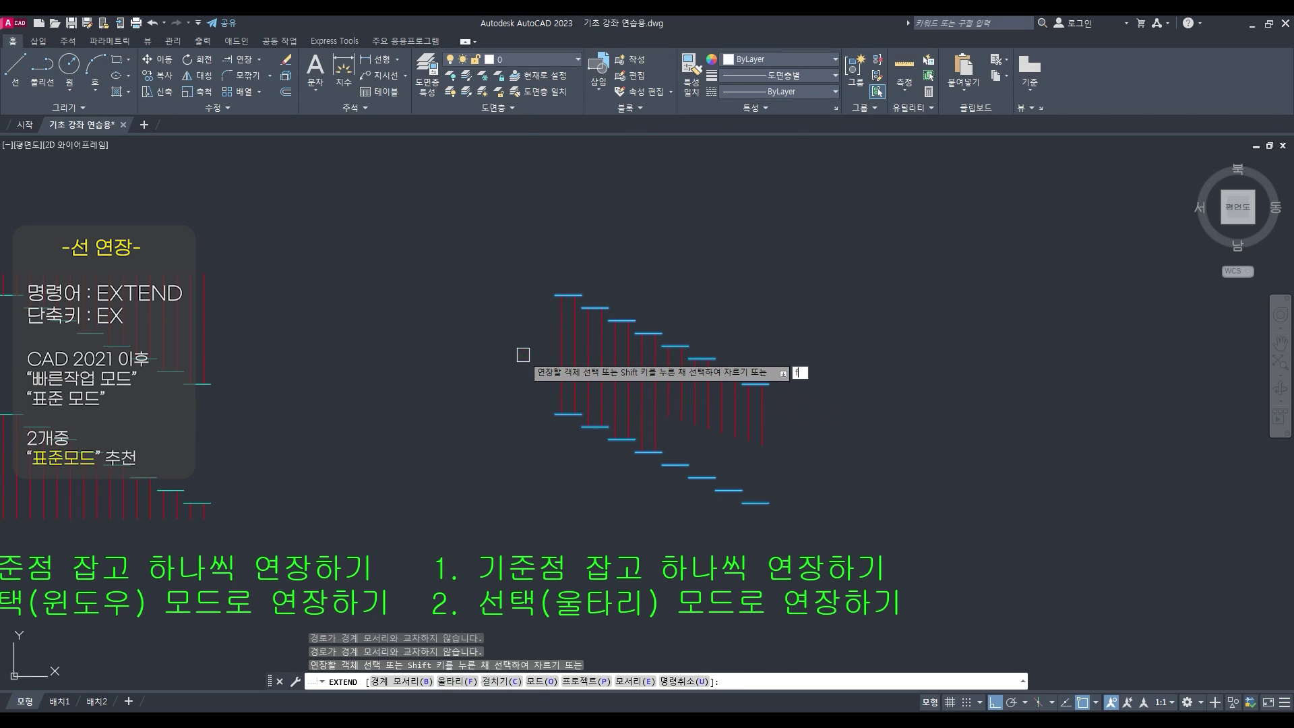
pyautogui.press('Return')
pyautogui.click(530, 363)
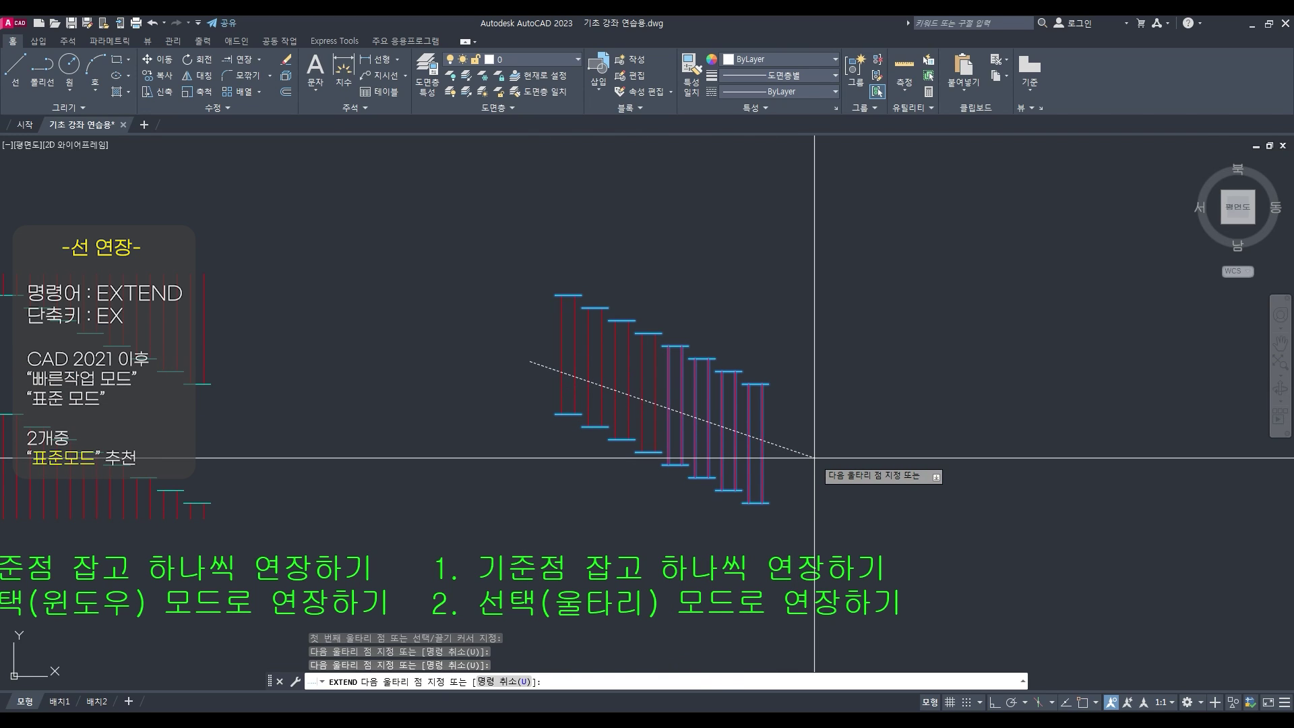
pyautogui.click(814, 458)
pyautogui.press('Return')
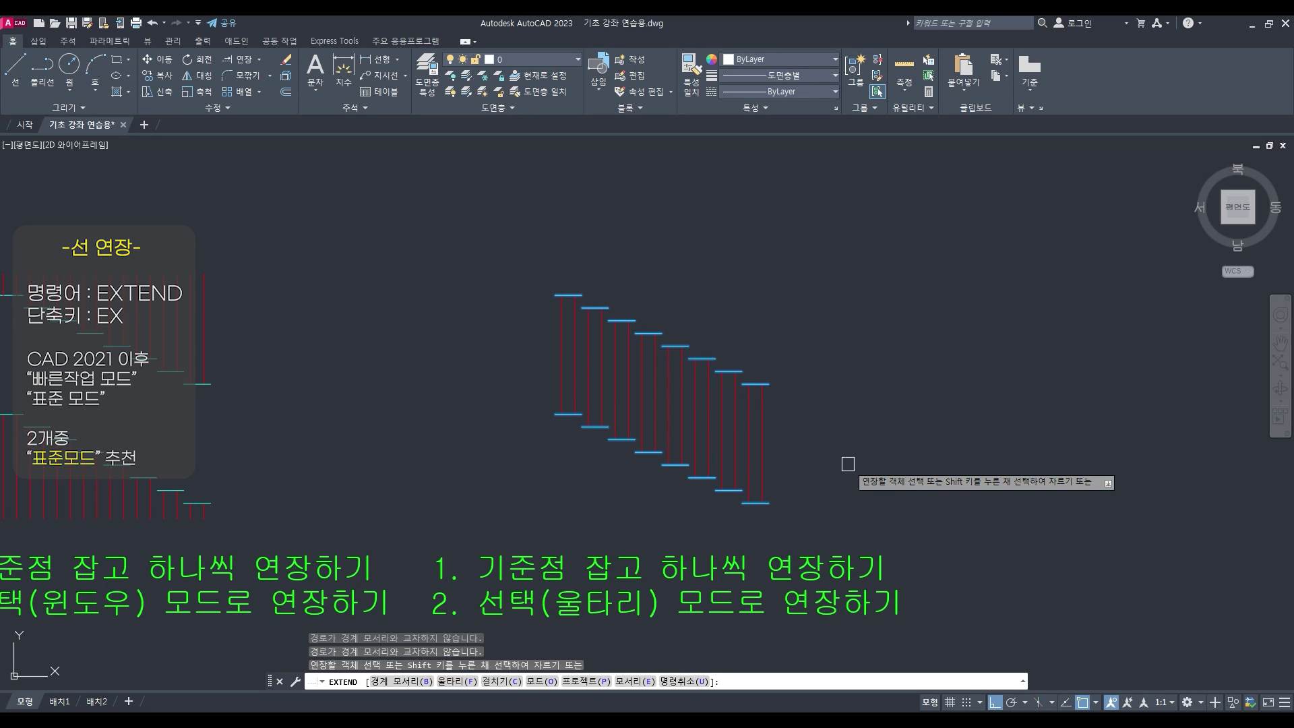
pyautogui.press('Escape')
# In the FILLET exercise, join the upper and left arms of the unmarked first red cross into a sharp corner
pyautogui.scroll(-6, 646, 500)
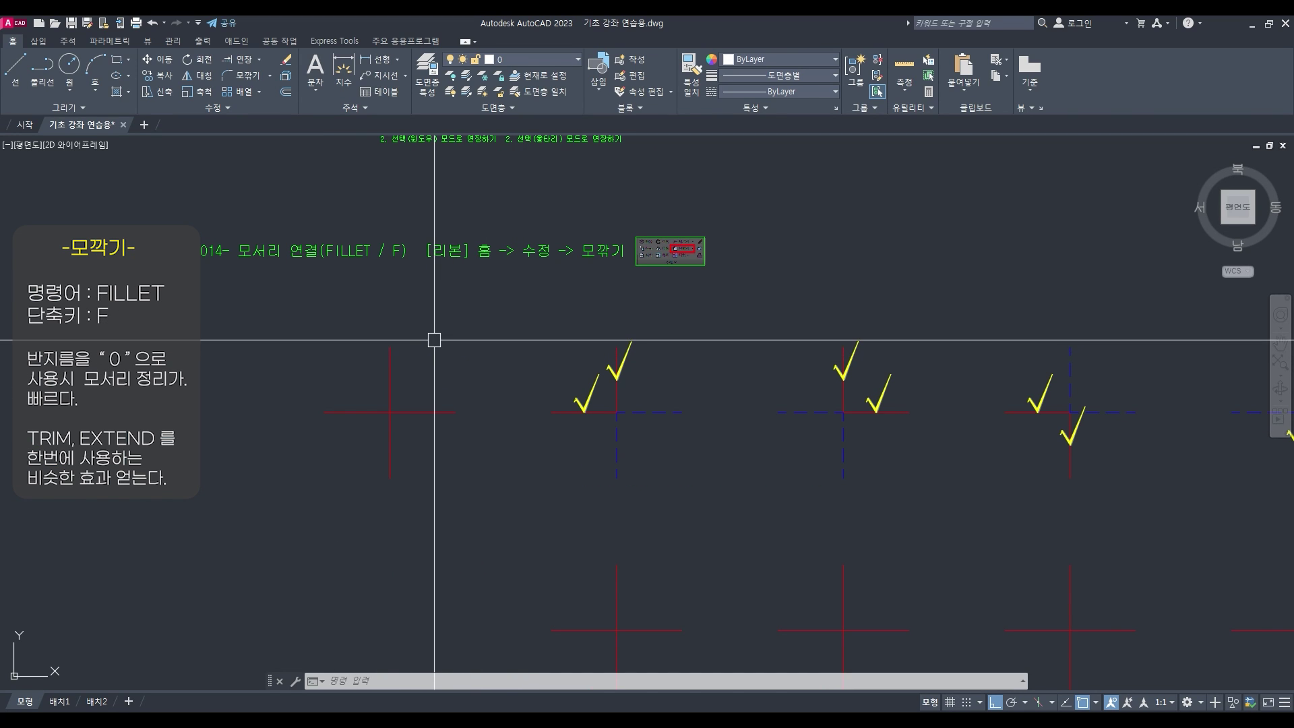
pyautogui.moveTo(433, 338)
pyautogui.mouseDown(button='middle')
pyautogui.moveTo(494, 355)
pyautogui.moveTo(469, 358)
pyautogui.mouseUp(button='middle')
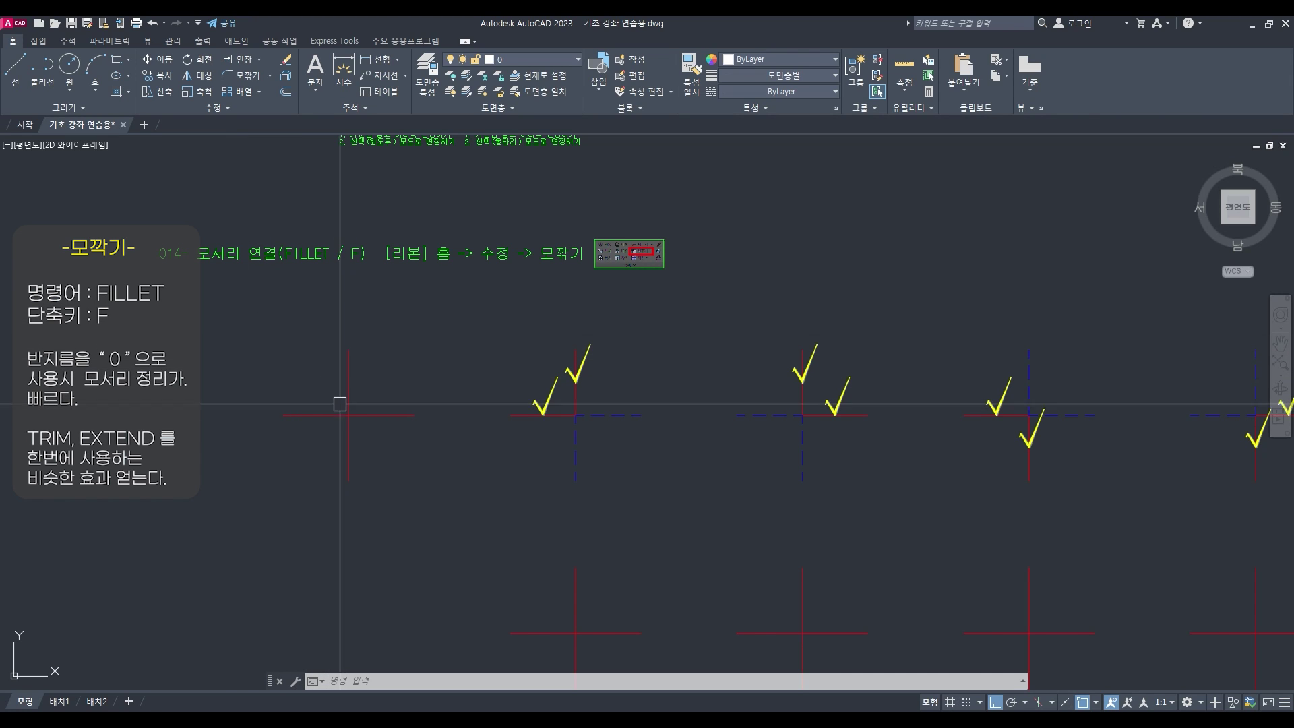
pyautogui.scroll(-5, 323, 416)
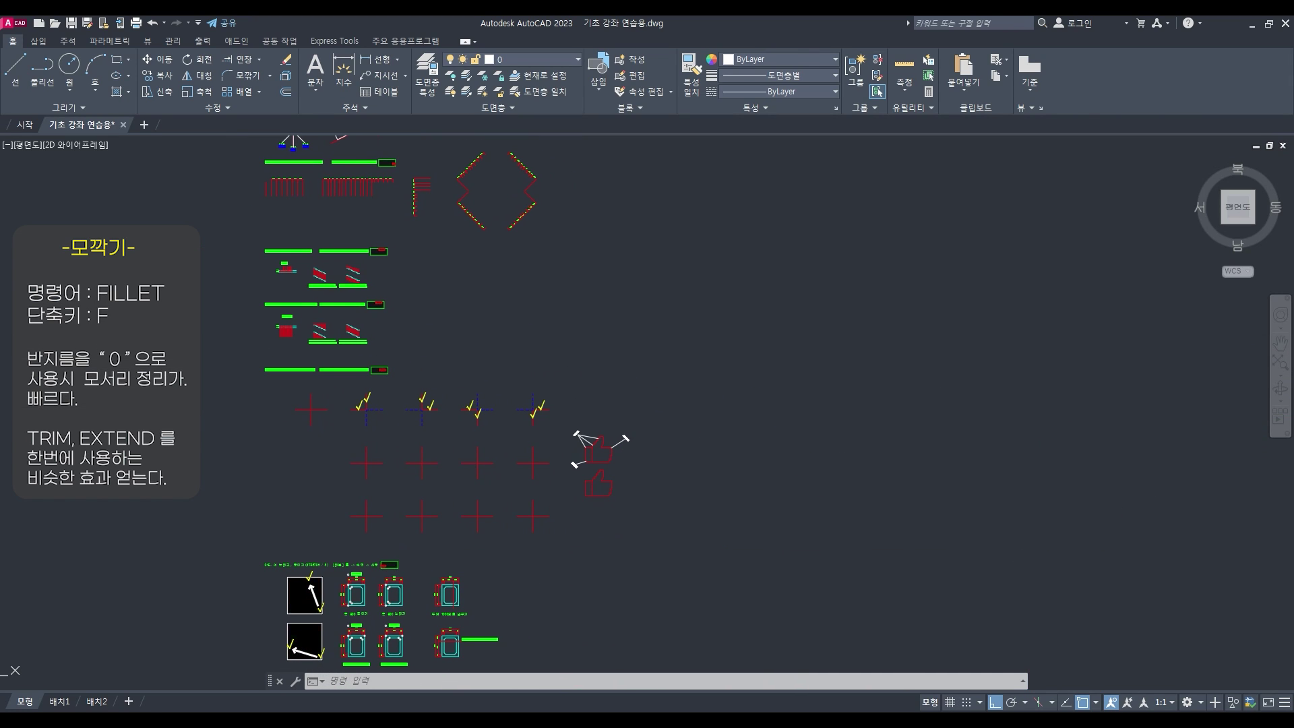
pyautogui.scroll(4, 361, 440)
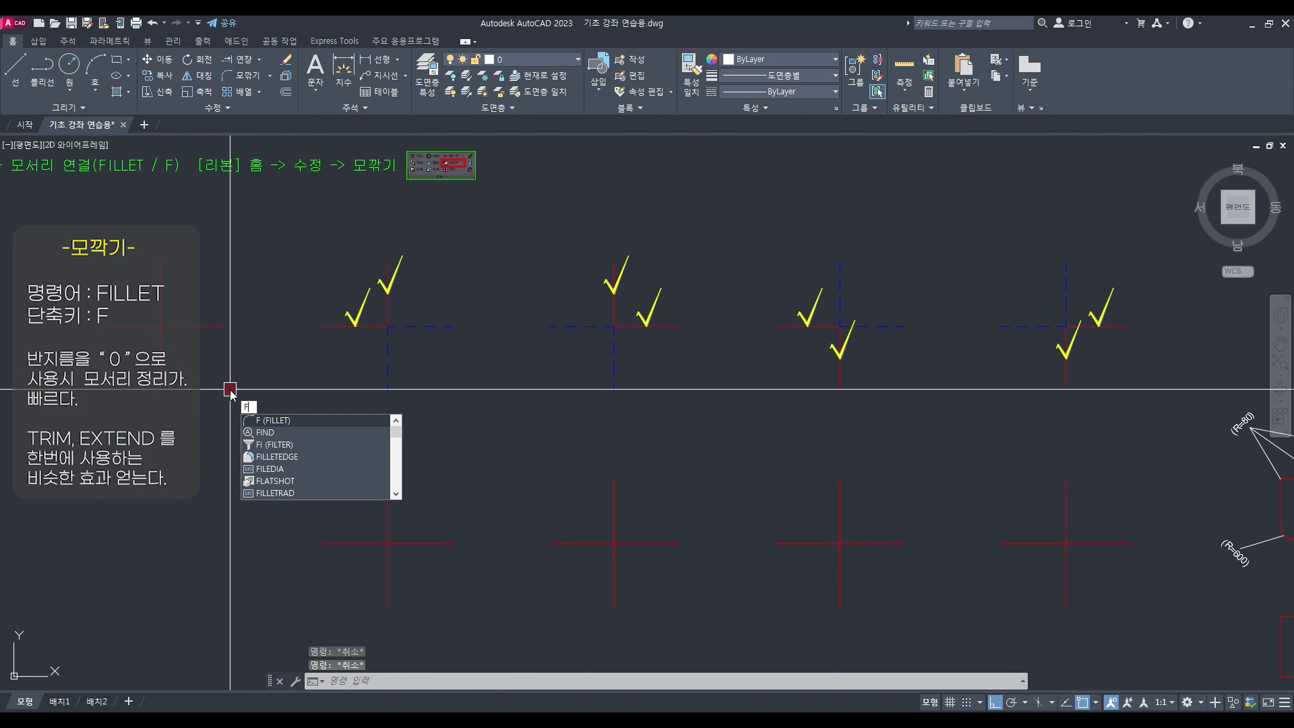
pyautogui.press('Return')
pyautogui.click(161, 311)
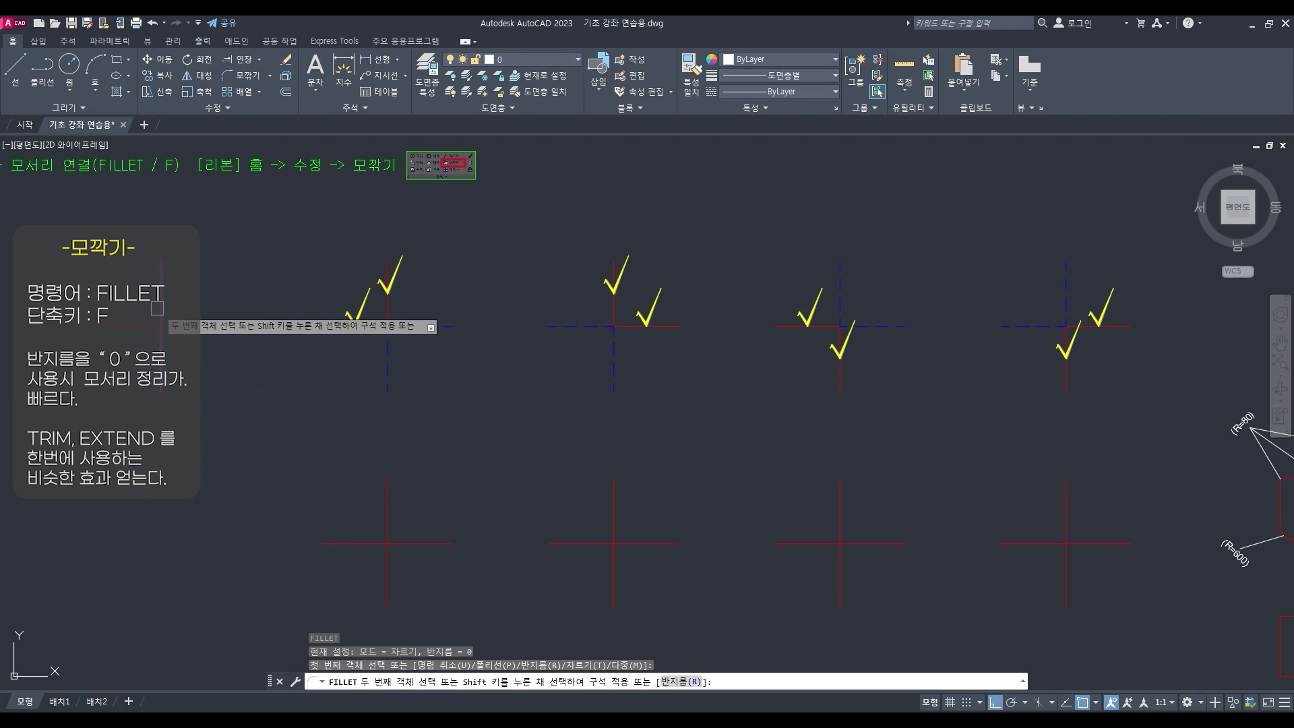
pyautogui.click(139, 326)
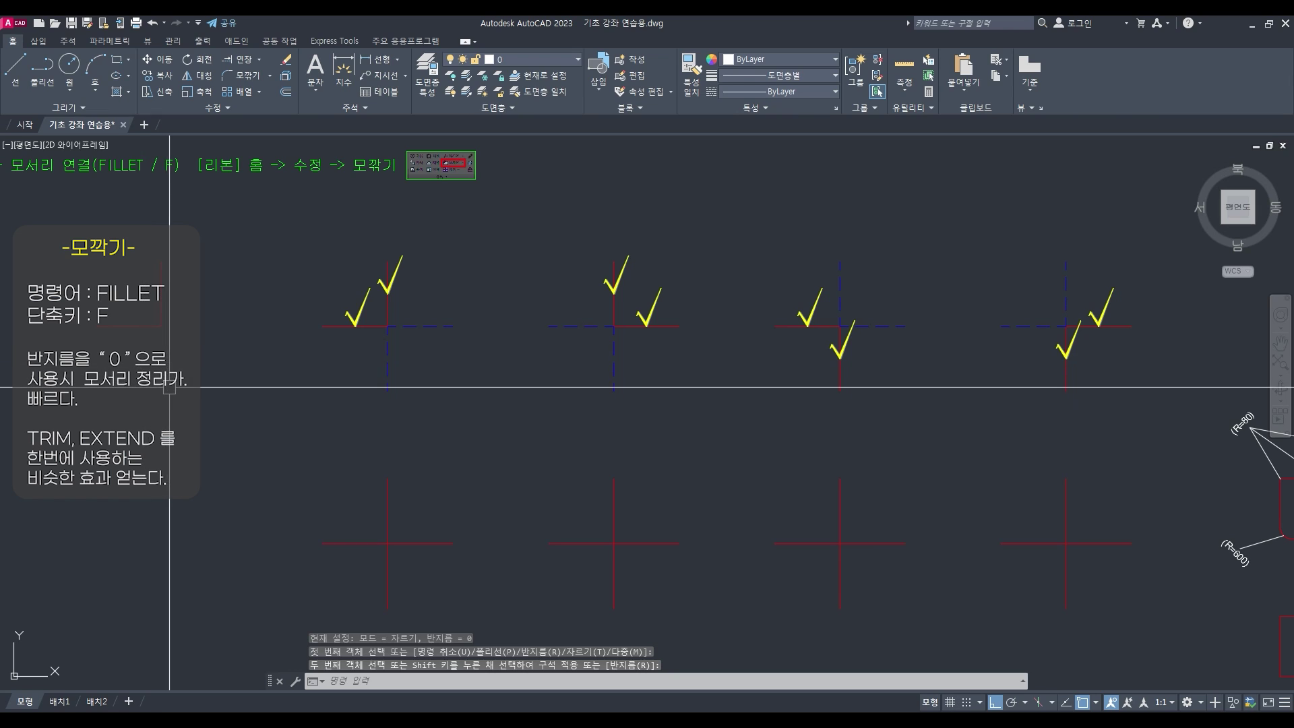
# Draw a horizontal line and a separate vertical line beyond its right end, below the first red corner
pyautogui.write('l')
pyautogui.press('space')
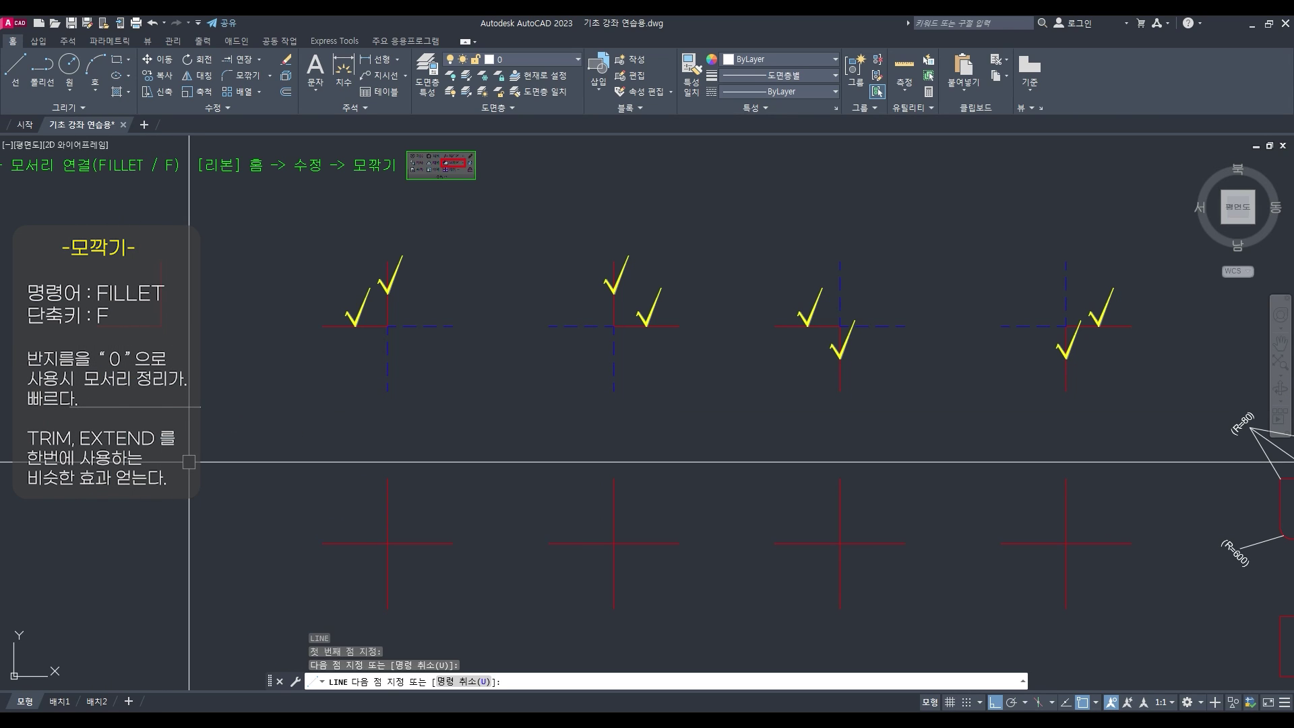
pyautogui.click(216, 450)
pyautogui.click(217, 589)
pyautogui.press('space')
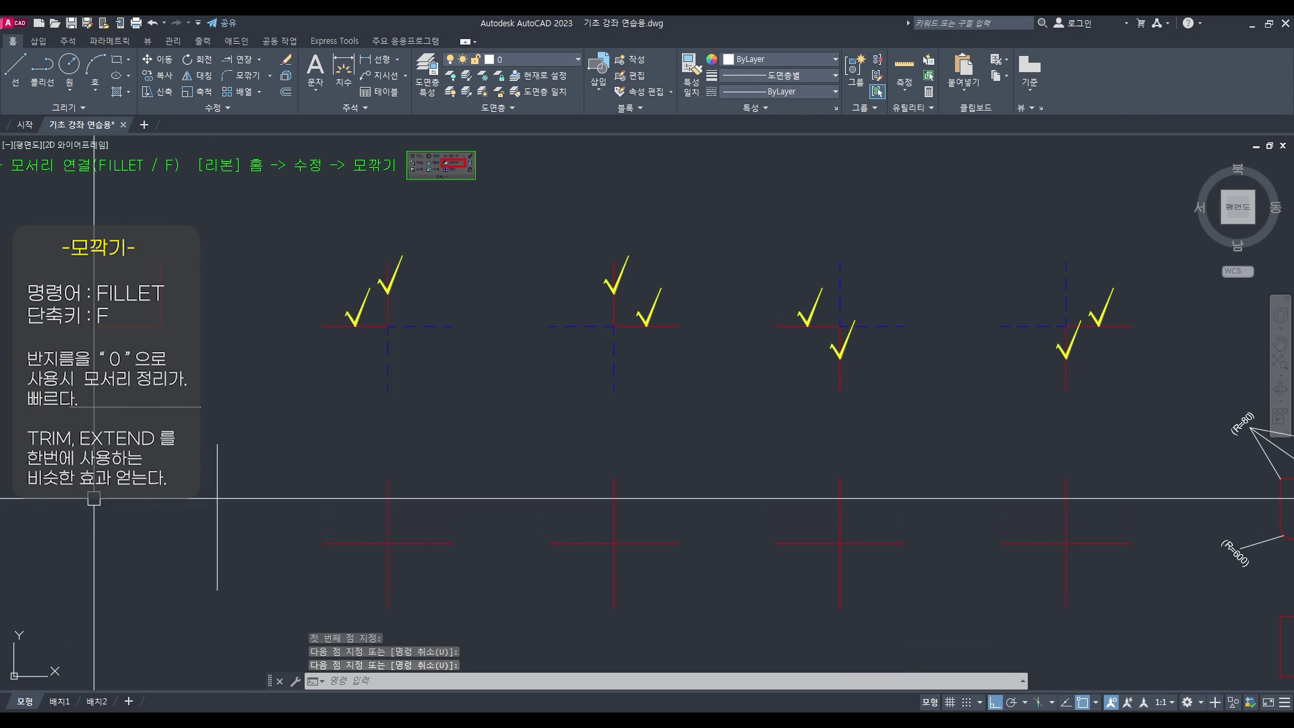
# Fillet the two separate white lines so that they meet in a sharp corner
pyautogui.write('f')
pyautogui.press('space')
pyautogui.click(181, 407)
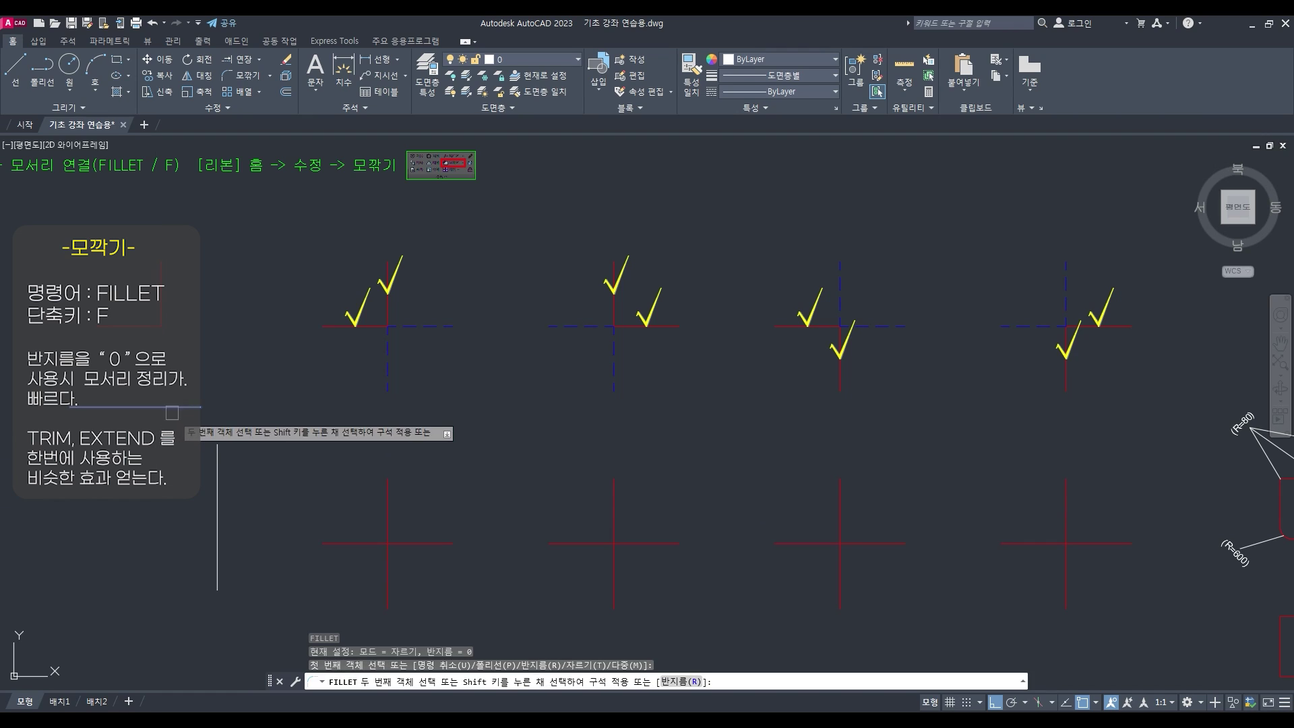
pyautogui.click(213, 467)
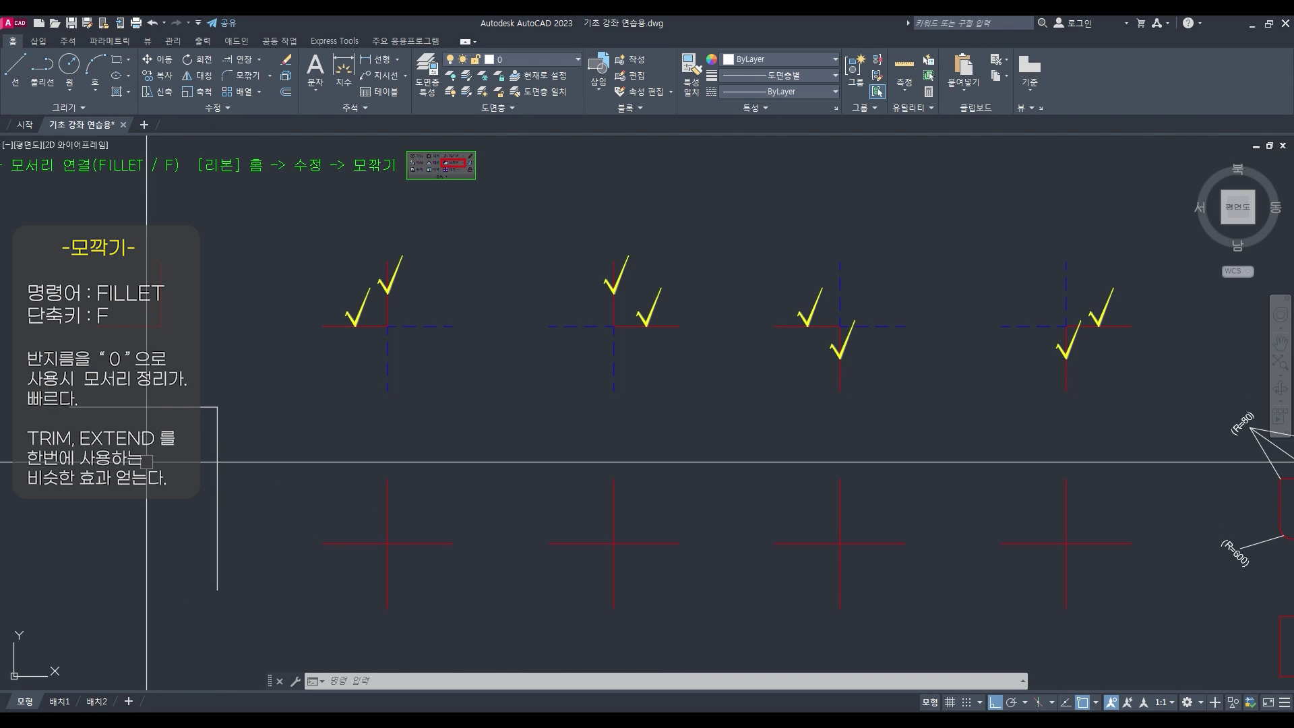
# Fillet the first red corner and the white corner with a radius of 1000
pyautogui.write('f')
pyautogui.press('Return')
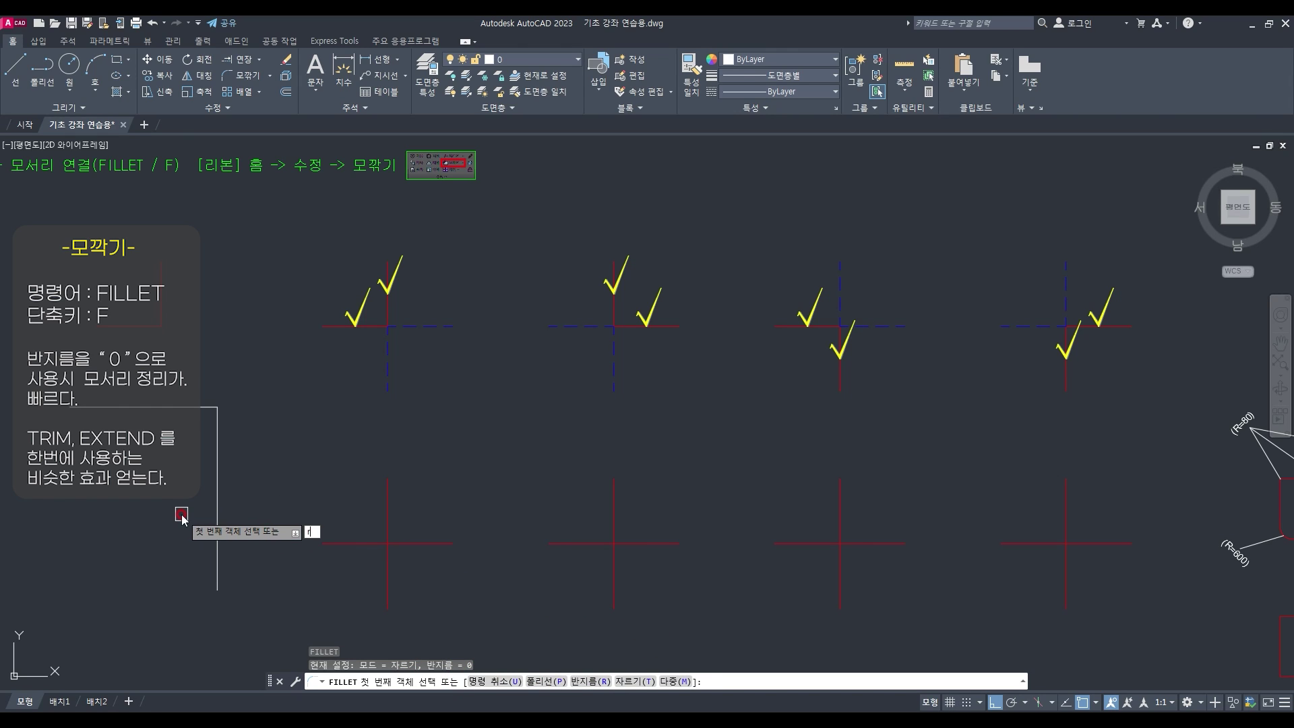
pyautogui.press('Return')
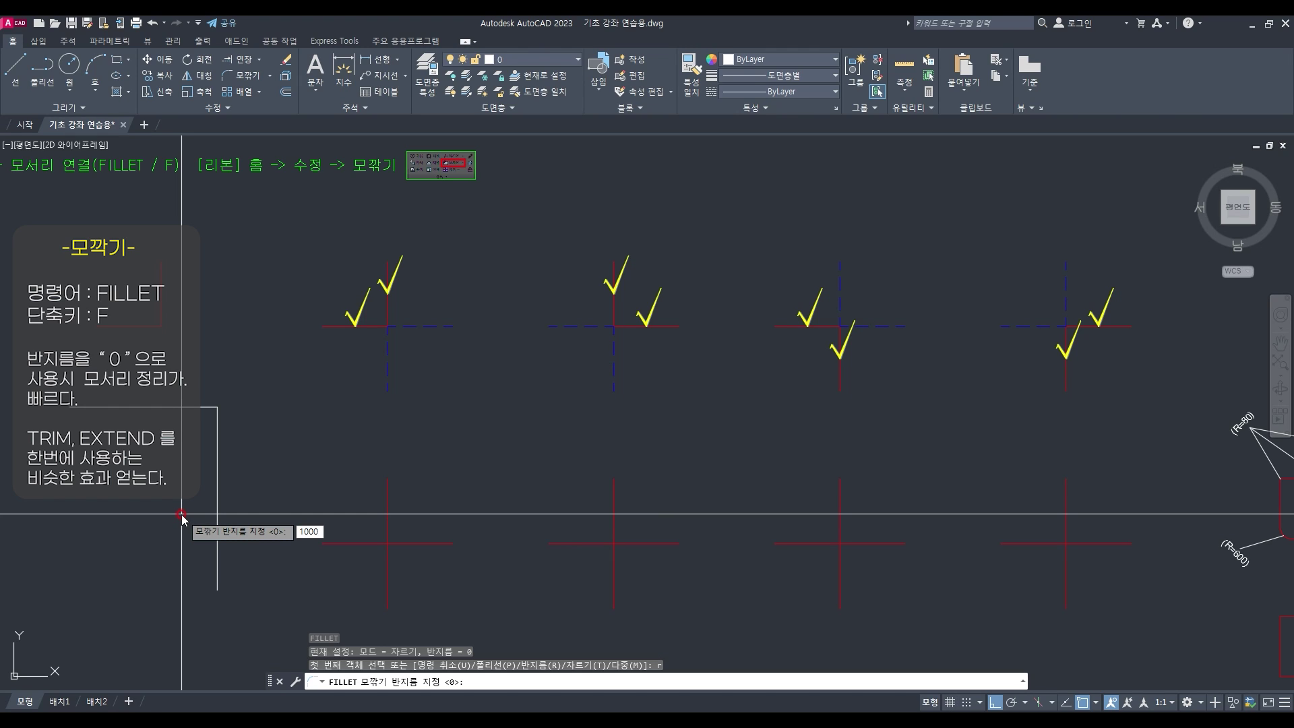
pyautogui.press('Return')
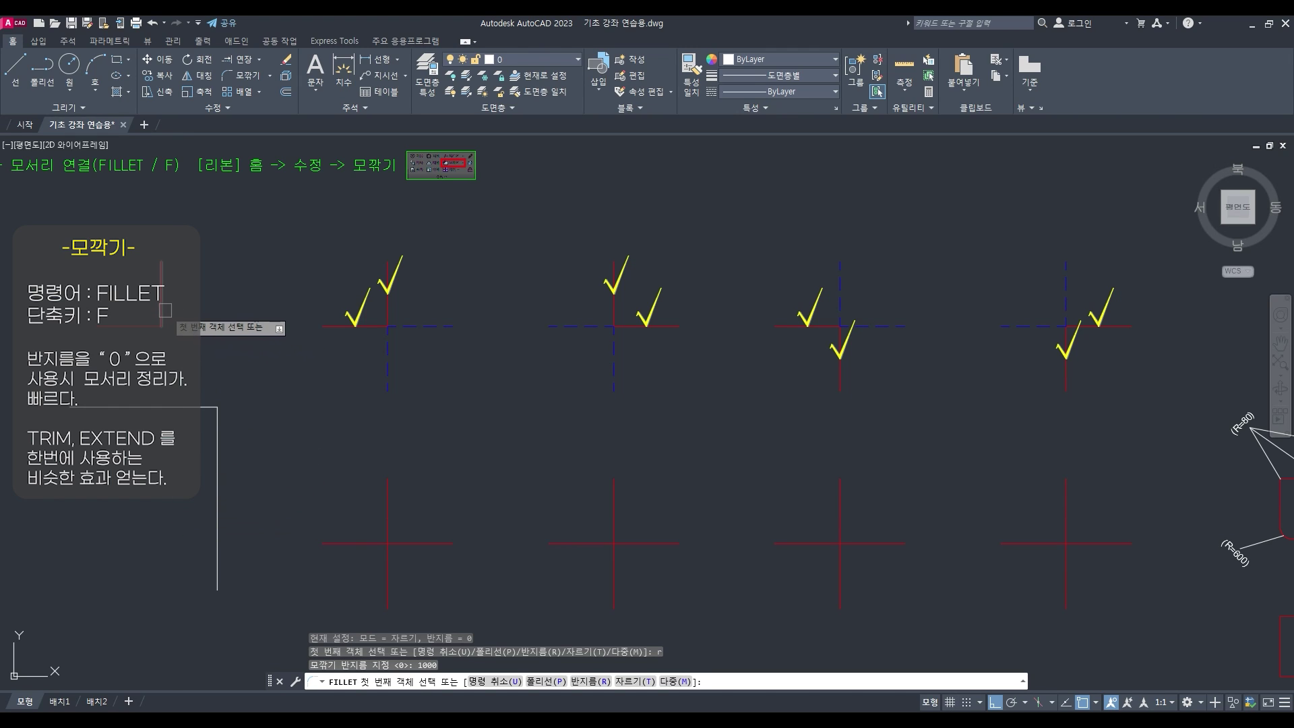
pyautogui.click(128, 328)
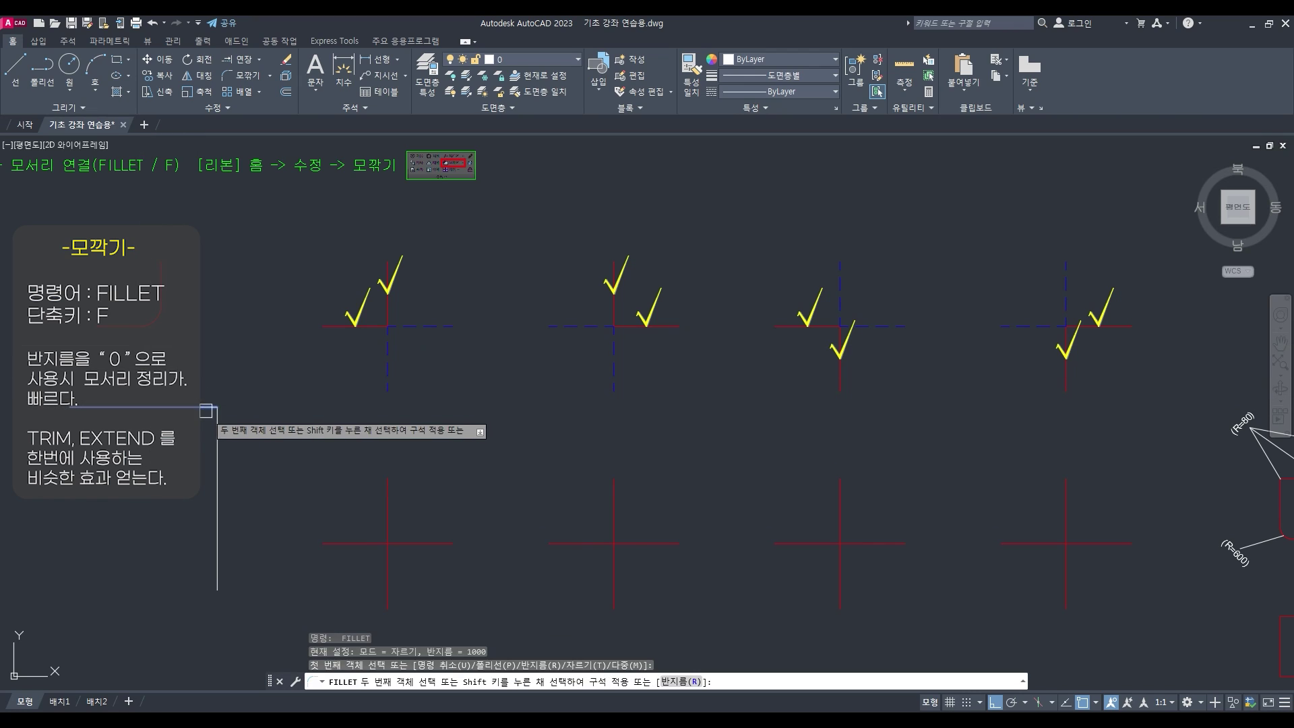
pyautogui.click(124, 473)
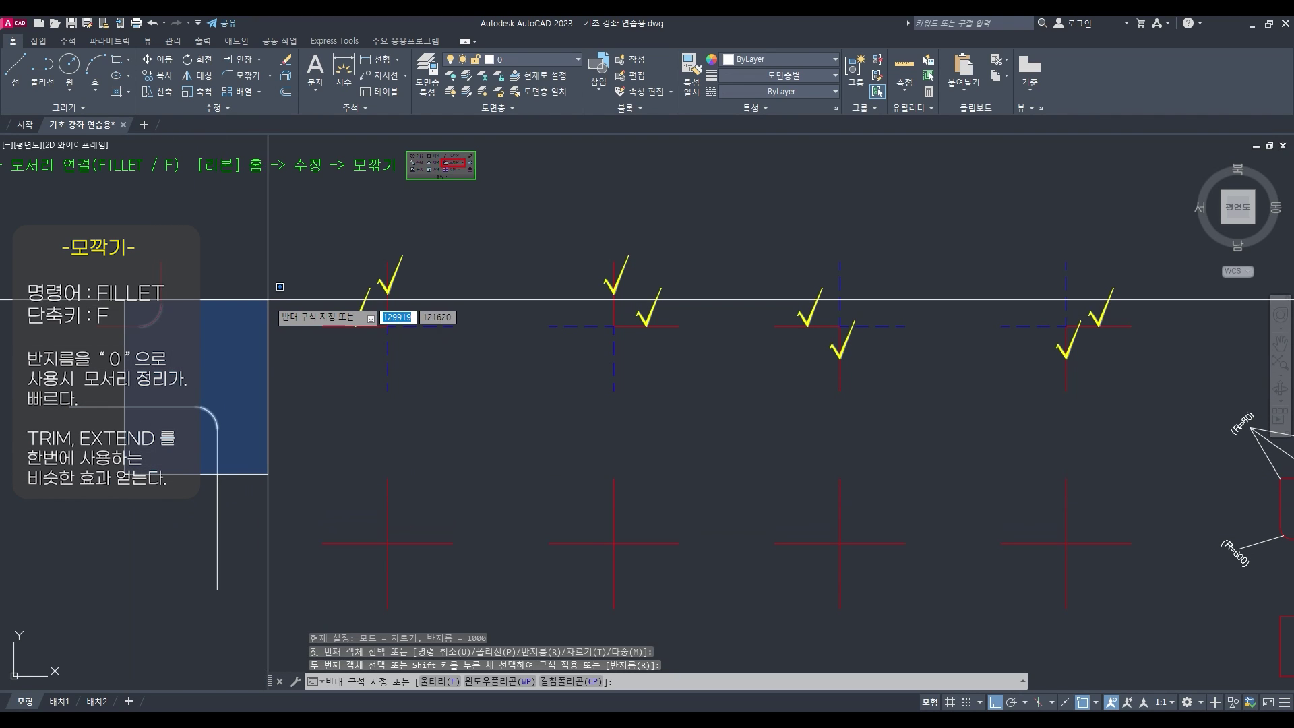
pyautogui.press('Escape')
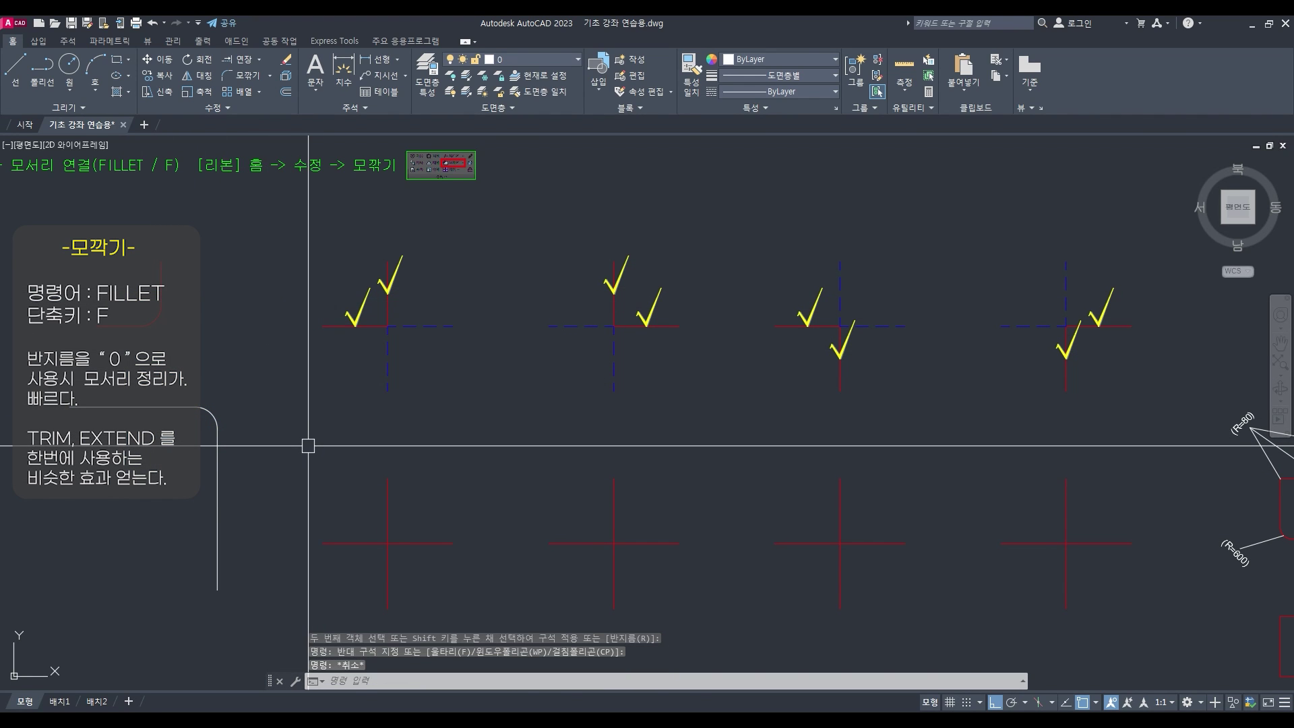
# Set the fillet radius back to 0
pyautogui.write('f')
pyautogui.press('Return')
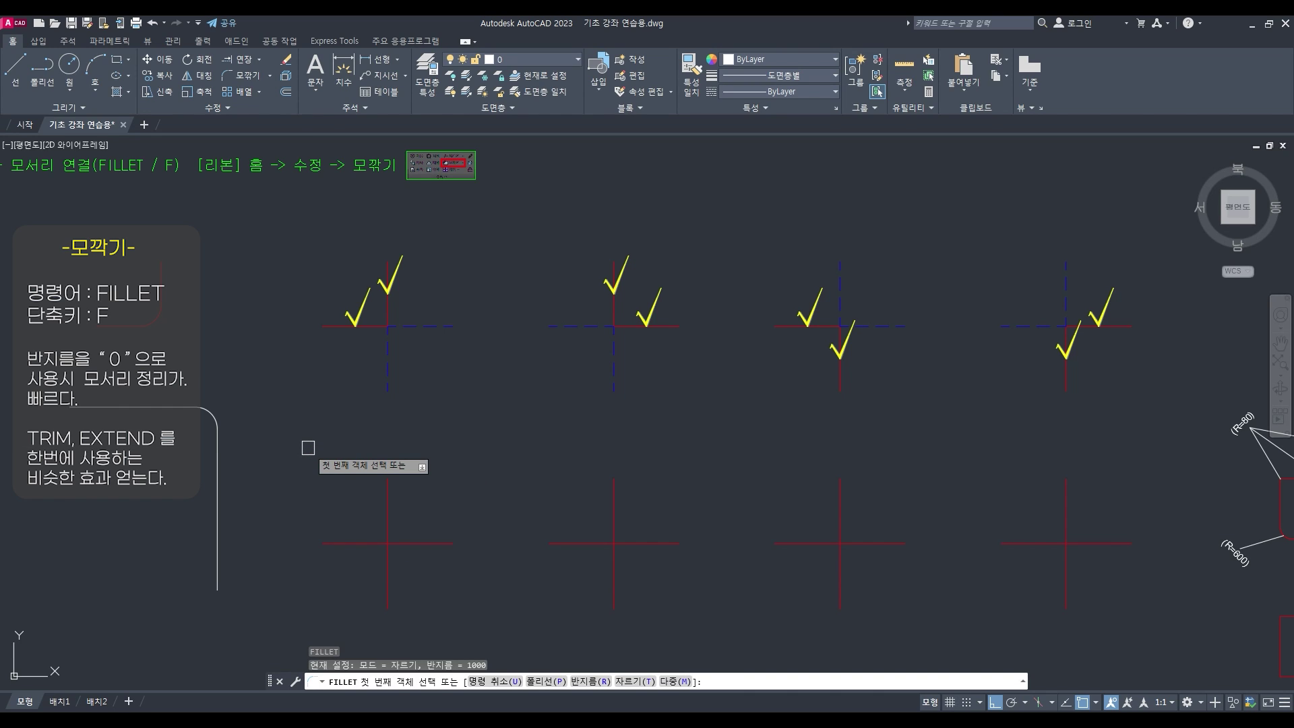
pyautogui.write('r')
pyautogui.press('Return')
pyautogui.write('0')
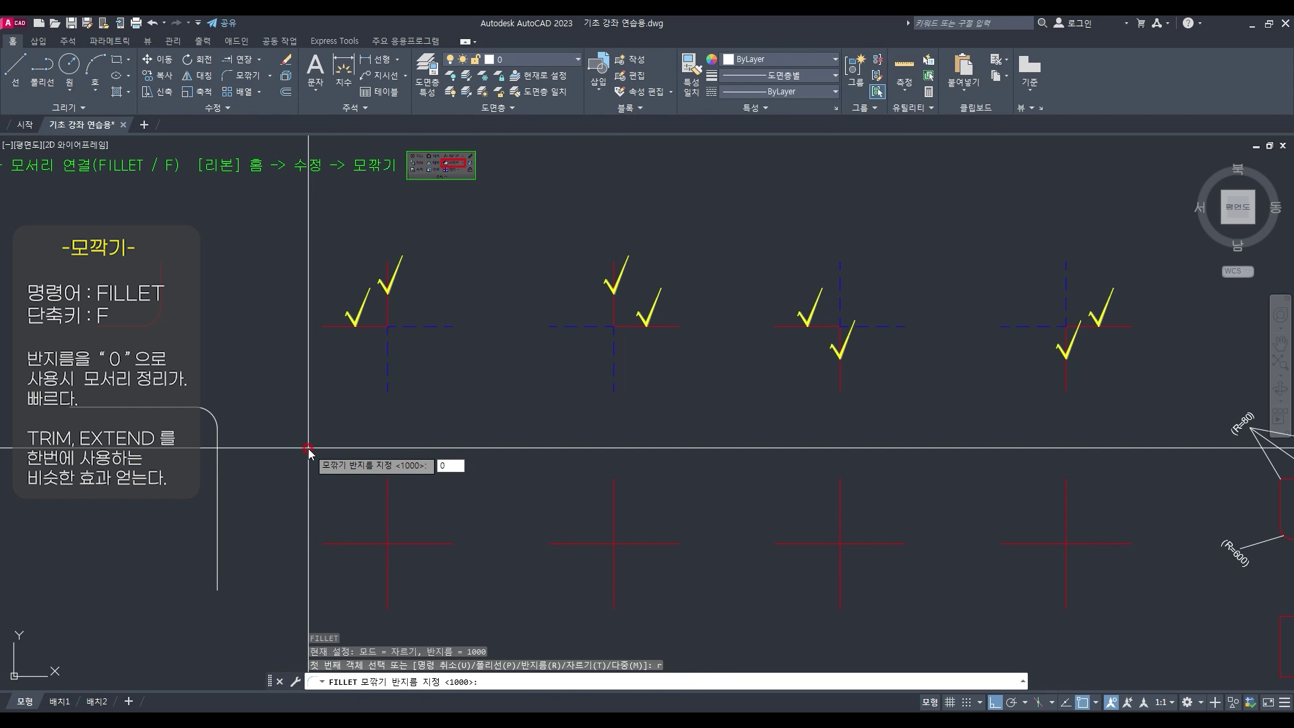
pyautogui.press('Return')
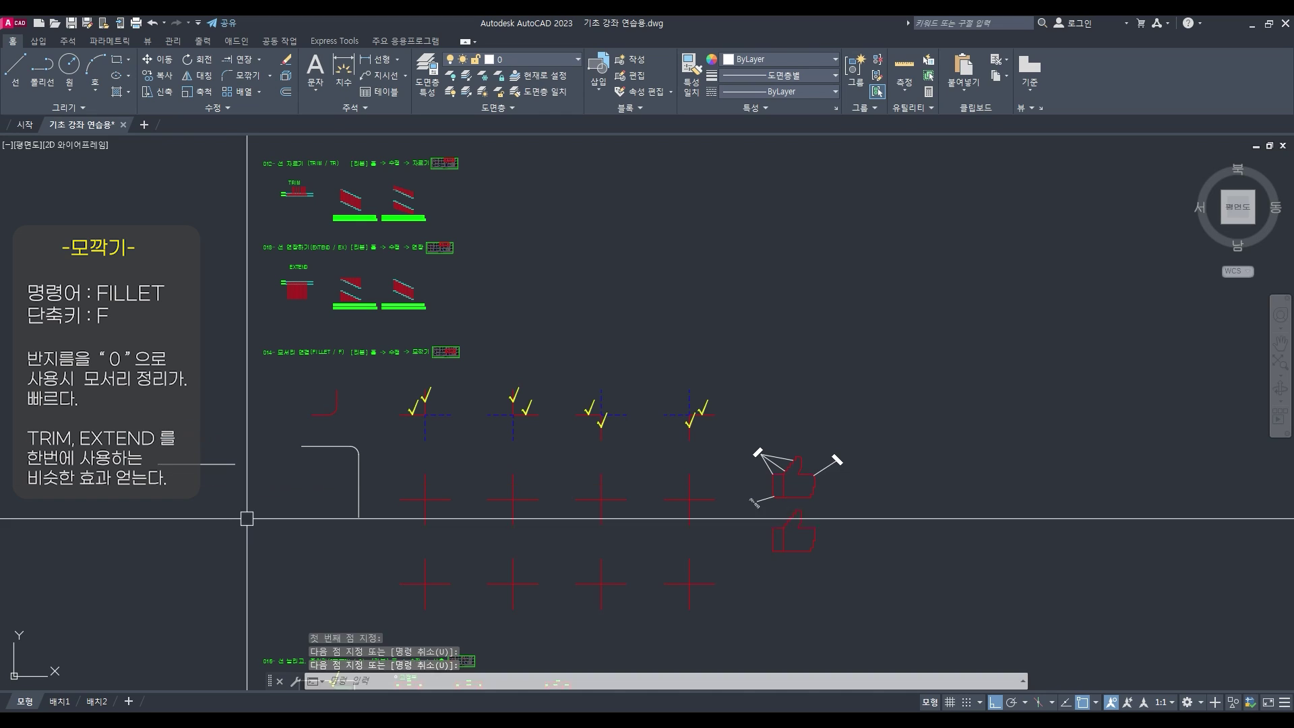
# Continue the new white horizontal line to the right and draw a line from the vertical line's upper end up past it
pyautogui.press('Escape')
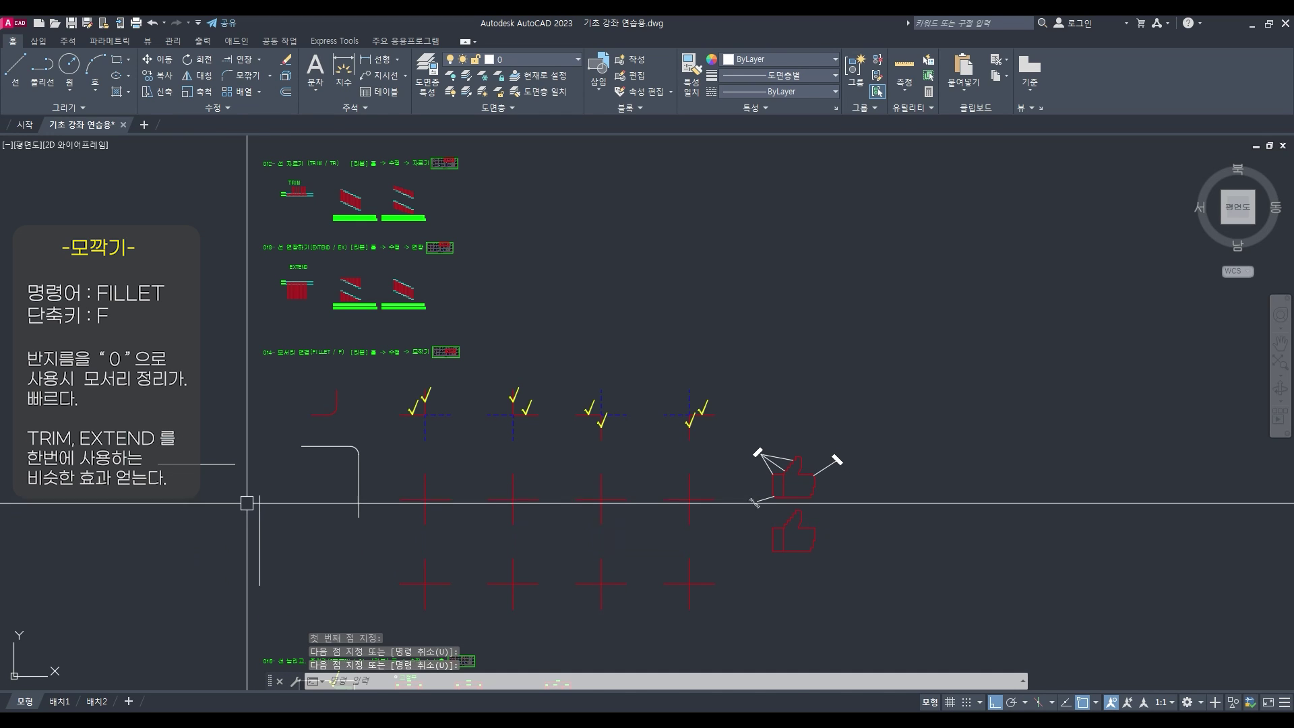
pyautogui.scroll(2, 249, 499)
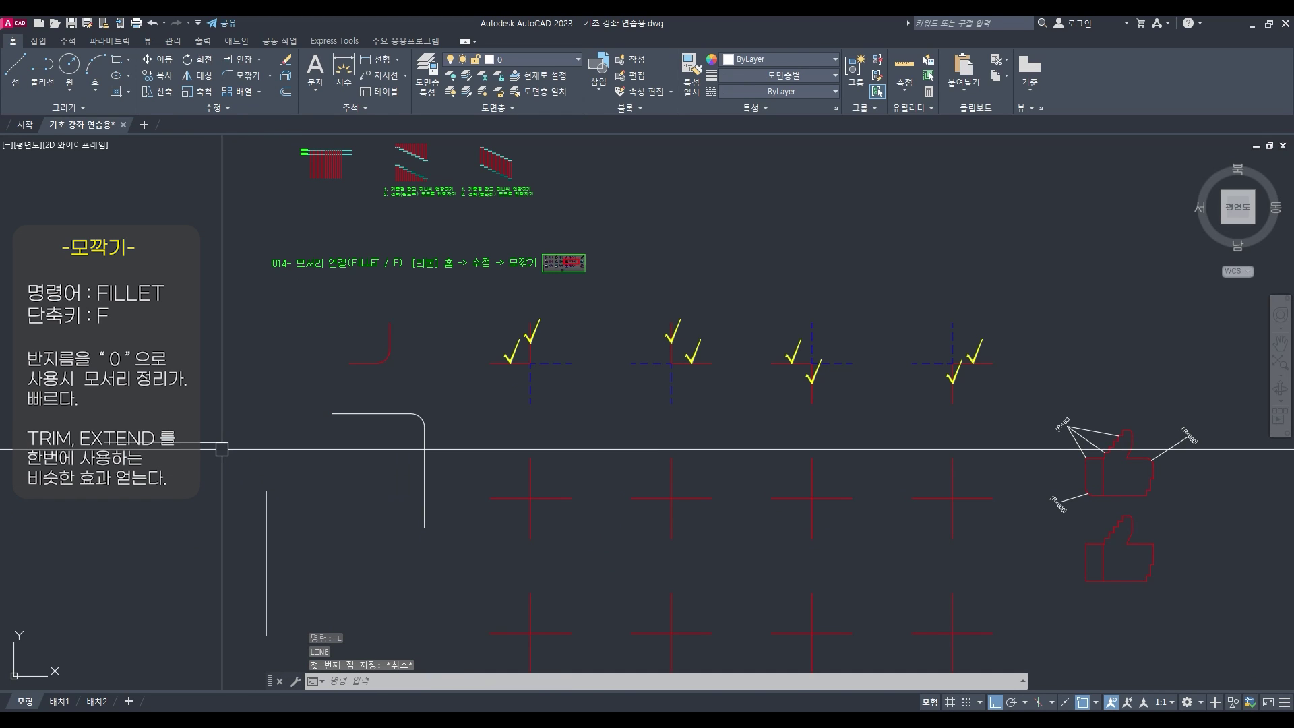
pyautogui.press('Return')
pyautogui.click(268, 499)
pyautogui.click(279, 393)
pyautogui.press('Return')
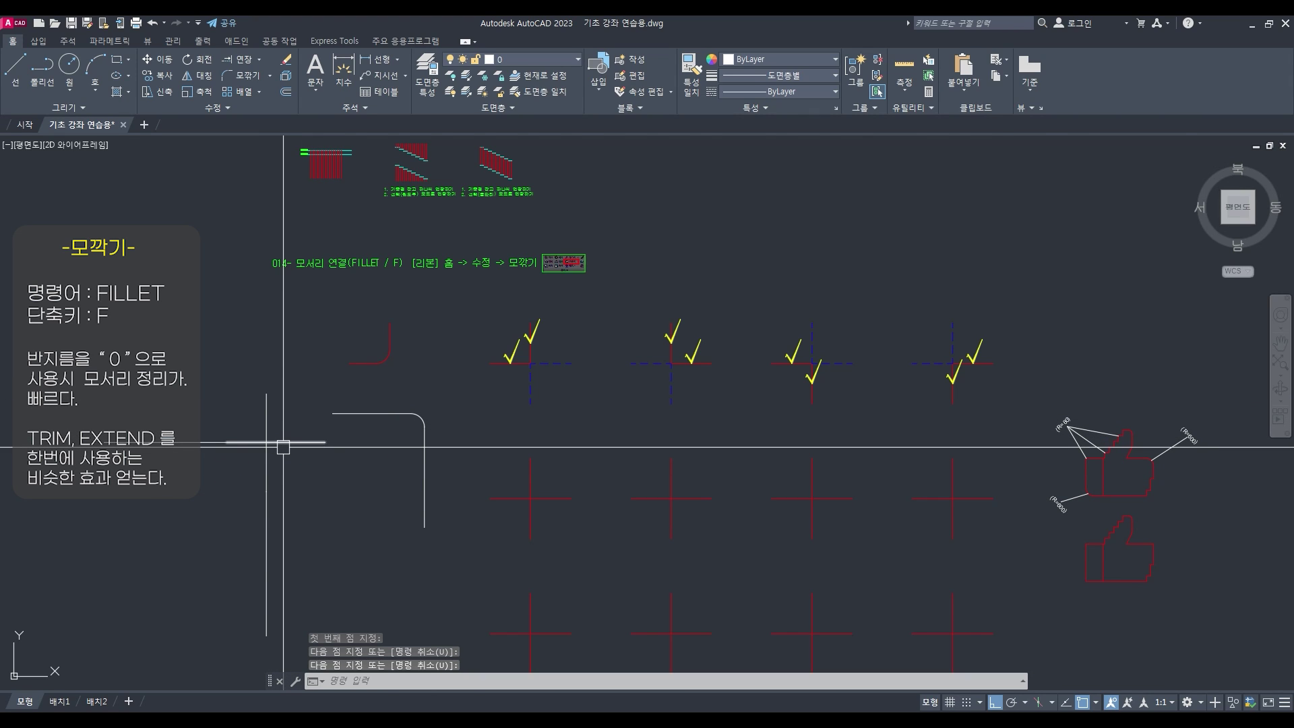
# Erase the added vertical line that crosses the white horizontal line
pyautogui.press('e')
pyautogui.press('Return')
pyautogui.click(266, 462)
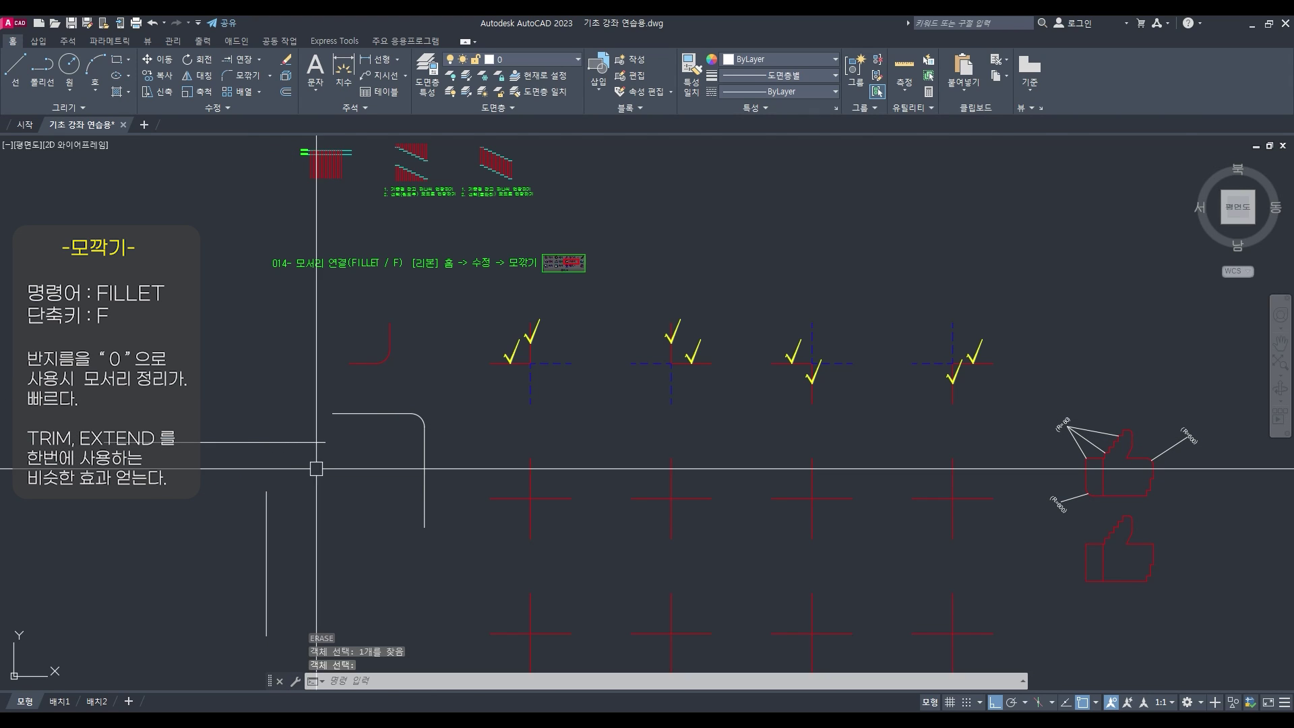
pyautogui.press('Return')
# Extend the white vertical line up to the white horizontal line and trim the horizontal line's overhang beyond the corner
pyautogui.write('ex')
pyautogui.press('Return')
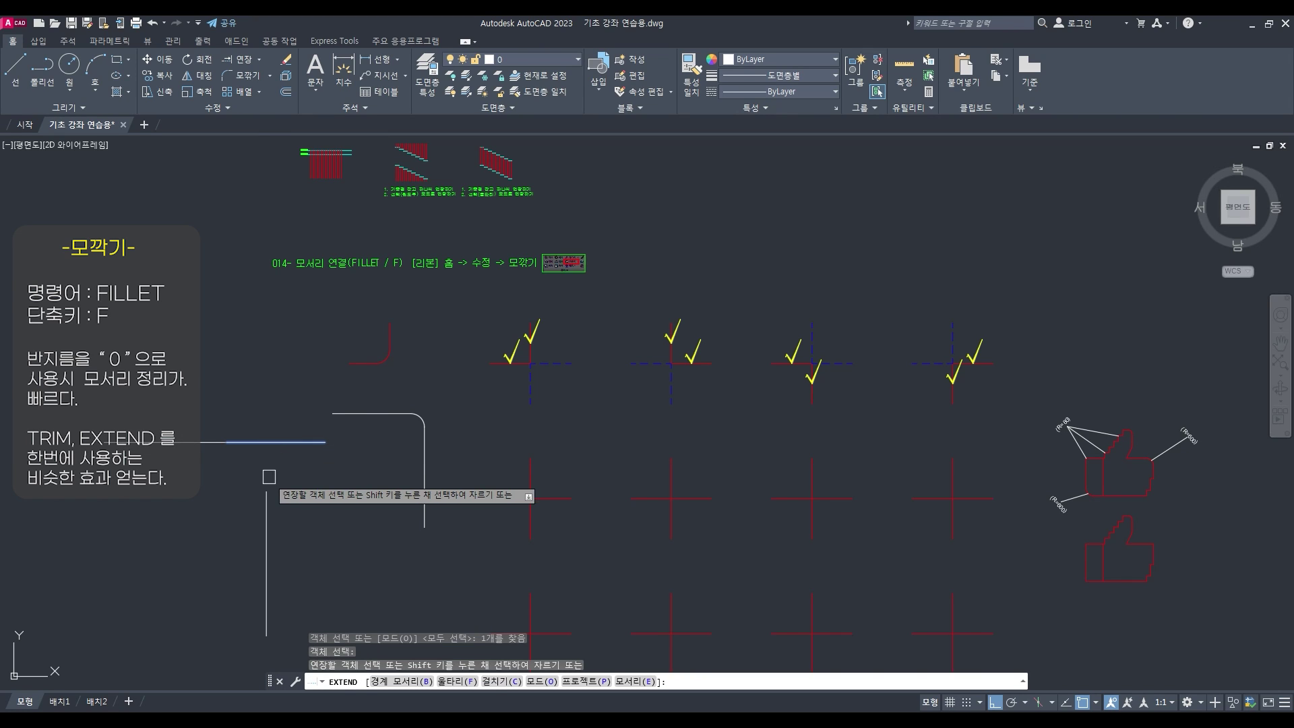
pyautogui.click(266, 504)
pyautogui.write('b')
pyautogui.press('Return')
pyautogui.click(265, 451)
pyautogui.press('Return')
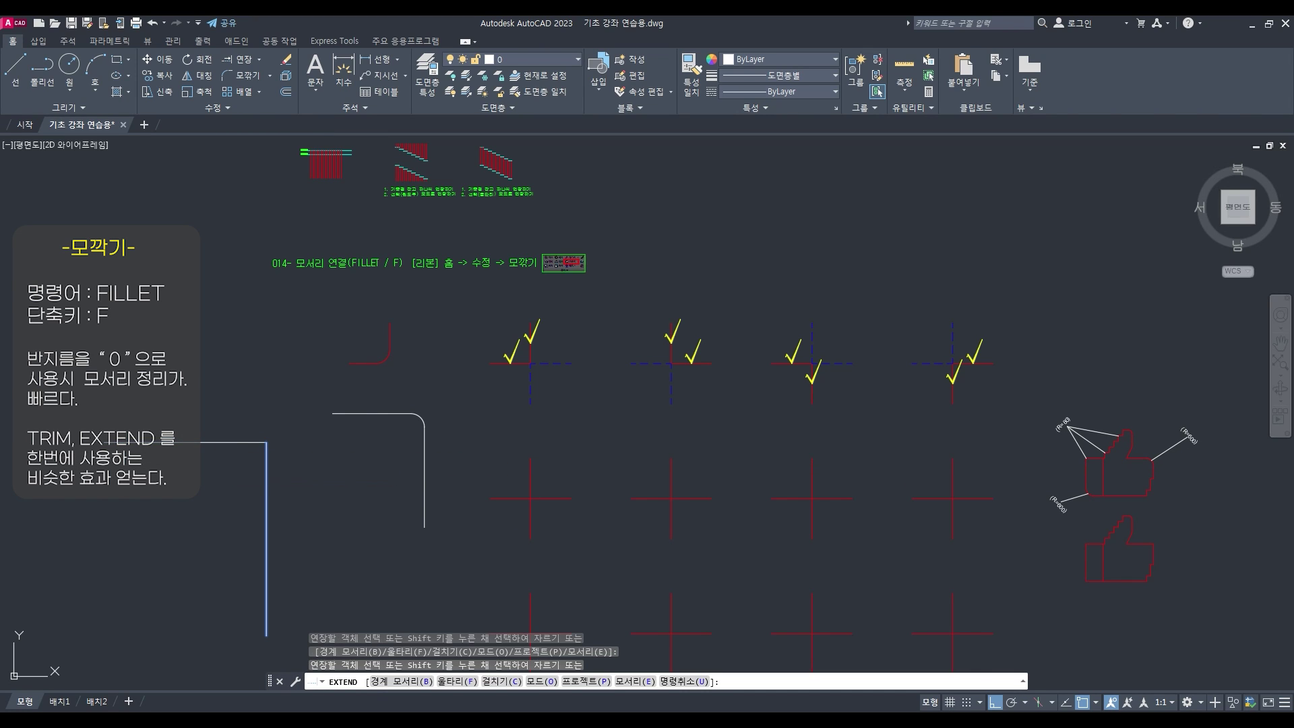
# Erase the two white lines that form the square corner
pyautogui.click(313, 562)
pyautogui.click(202, 421)
pyautogui.press('Return')
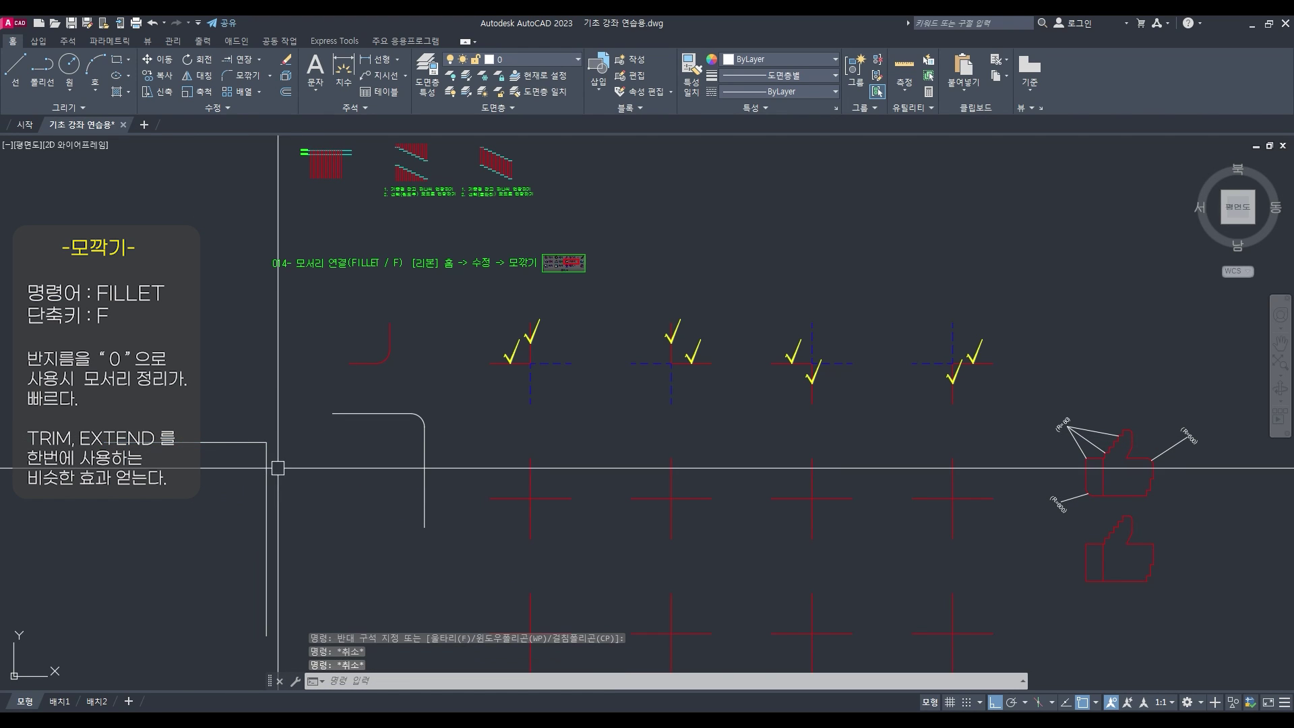
pyautogui.write('e')
pyautogui.press('Return')
pyautogui.click(218, 427)
pyautogui.press('Return')
# Examine the first checkmarked cross example to see which line parts are kept
pyautogui.scroll(-2, 527, 470)
pyautogui.moveTo(515, 463); pyautogui.dragTo(383, 426, button='middle')
pyautogui.write('z')
pyautogui.press('Return')
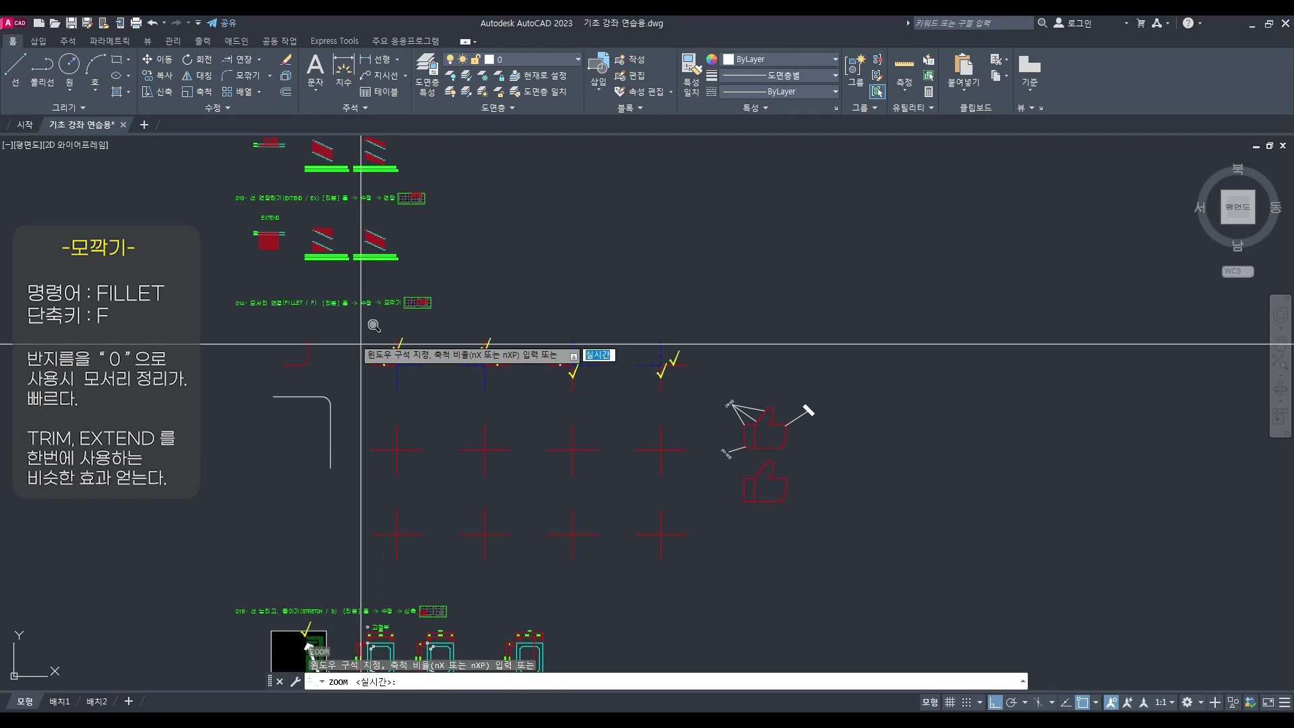
pyautogui.write('w')
pyautogui.press('Return')
pyautogui.click(219, 273)
pyautogui.click(801, 574)
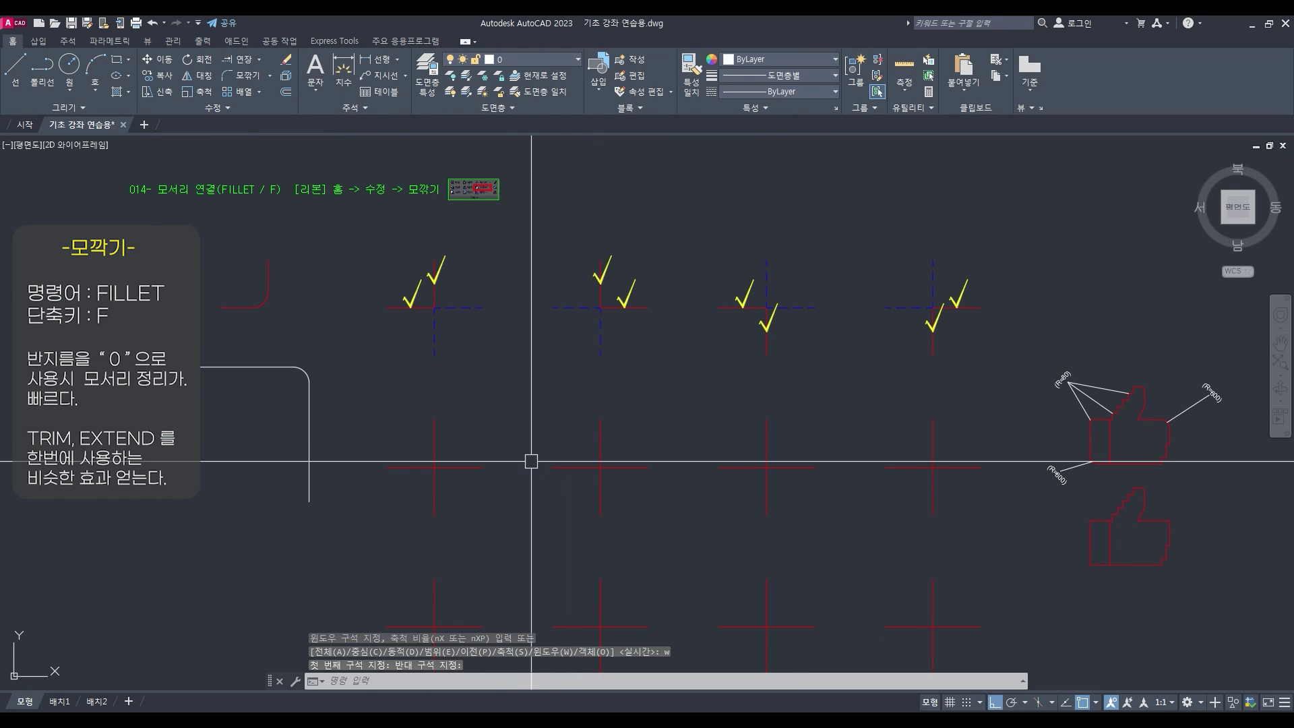
pyautogui.moveTo(526, 452); pyautogui.dragTo(518, 440, button='middle')
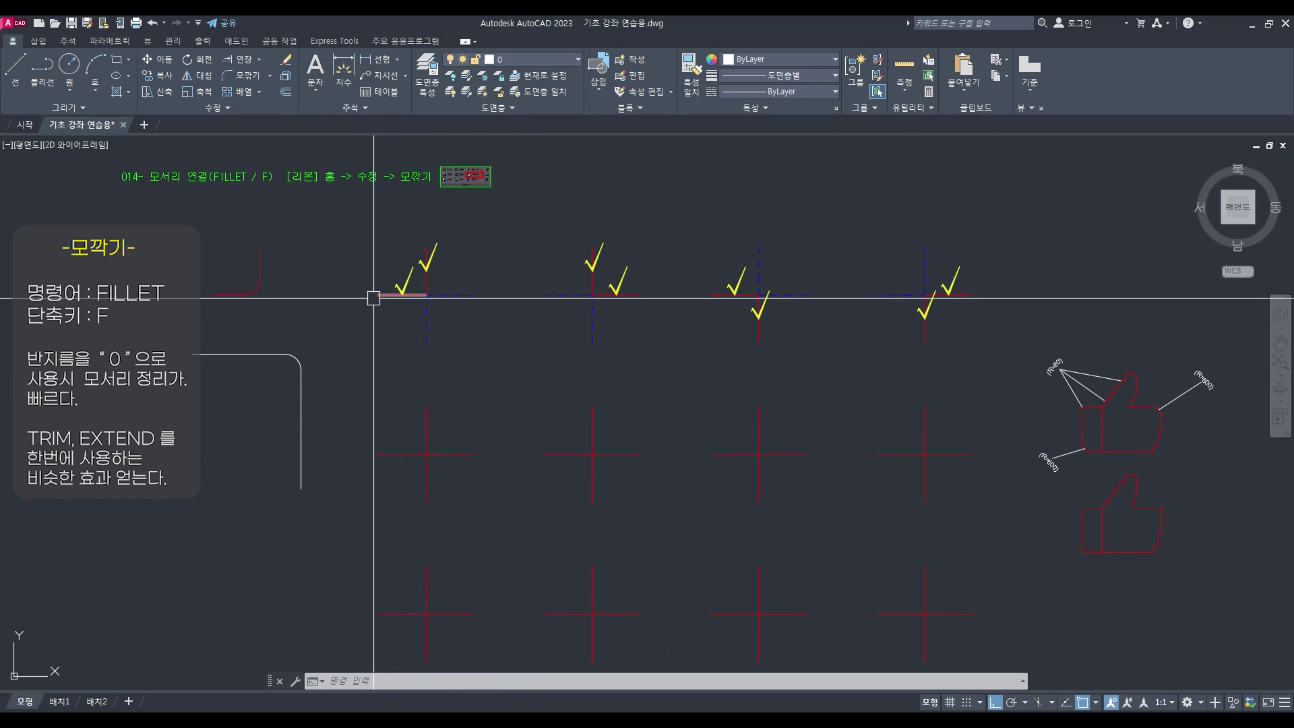
pyautogui.click(426, 259)
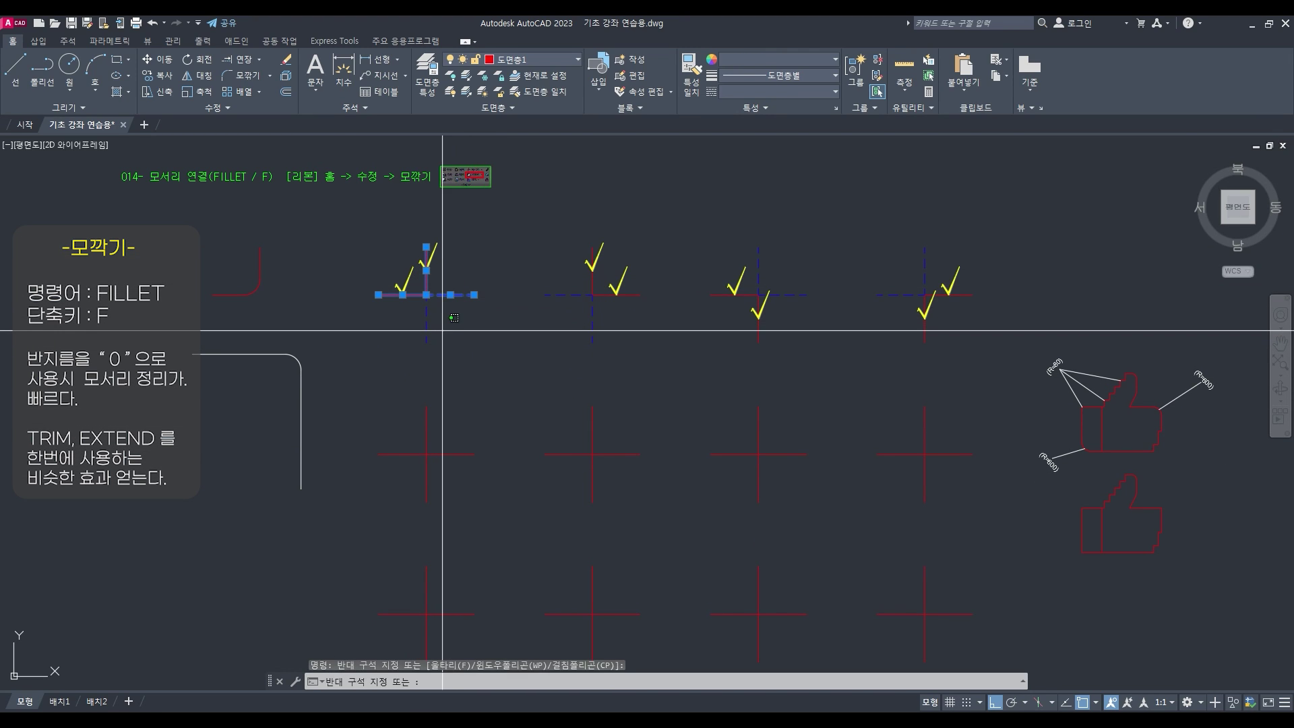
pyautogui.press('Escape')
pyautogui.press('Escape')
pyautogui.press('Escape')
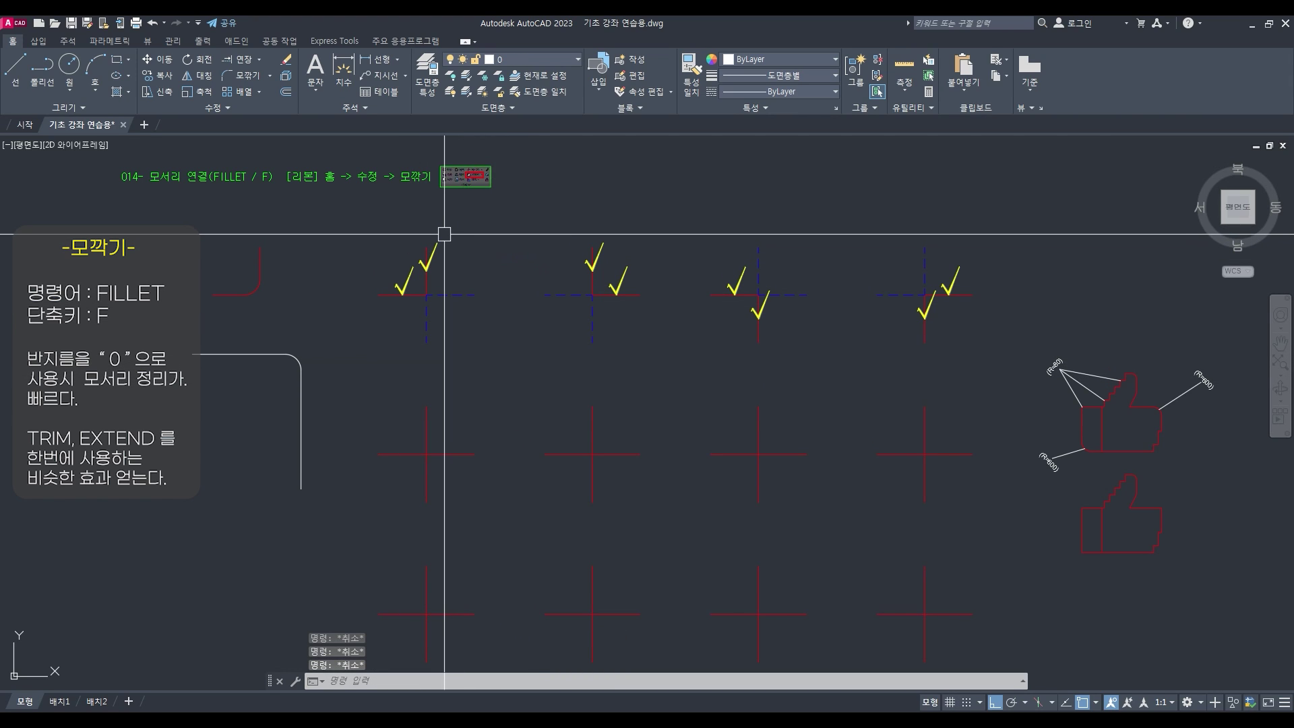
pyautogui.click(407, 283)
pyautogui.press('Escape')
pyautogui.press('Escape')
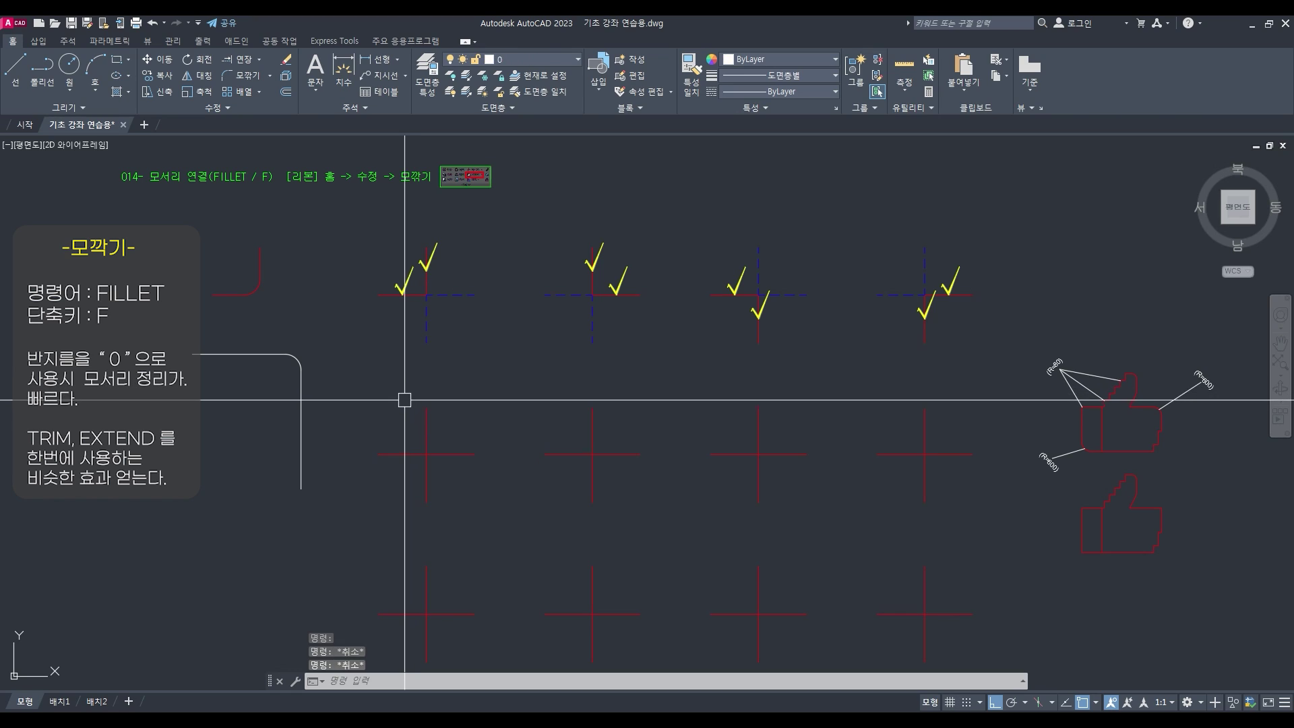
# Fillet the first cross in the second row with radius 0, keeping its upper vertical and left horizontal parts
pyautogui.write('f')
pyautogui.press('Return')
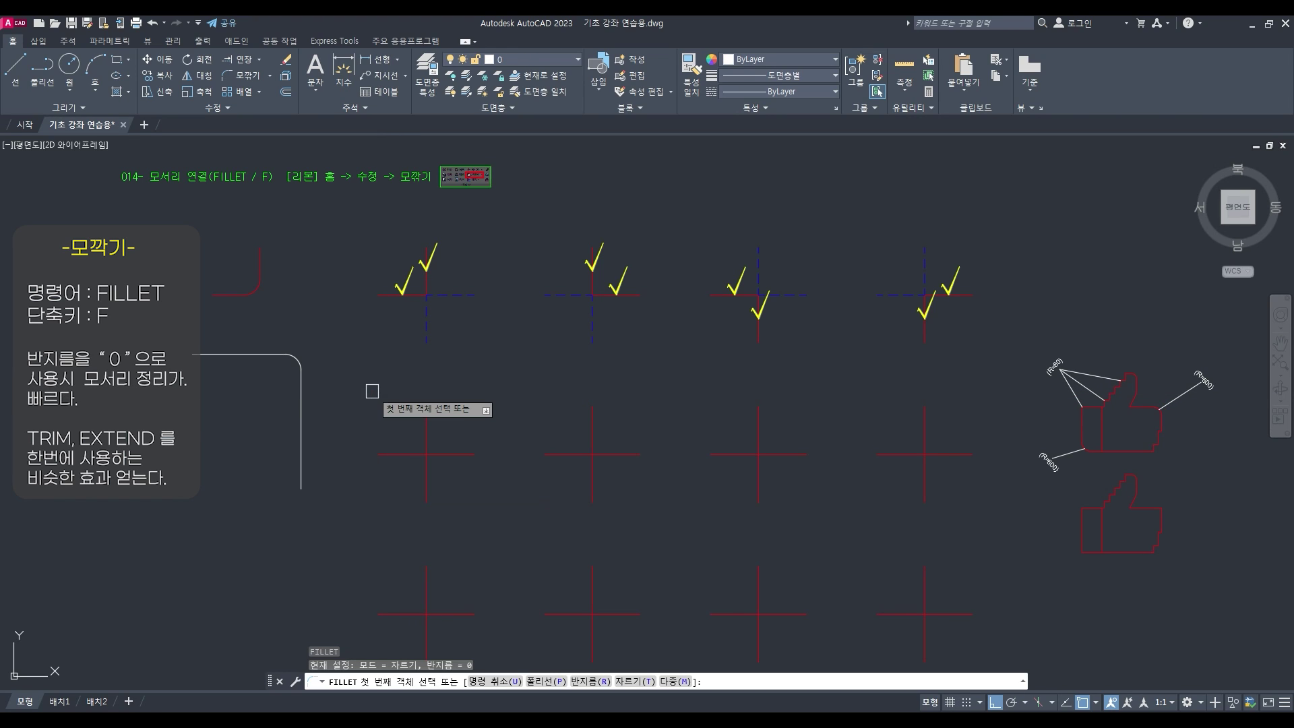
pyautogui.write('r')
pyautogui.press('Return')
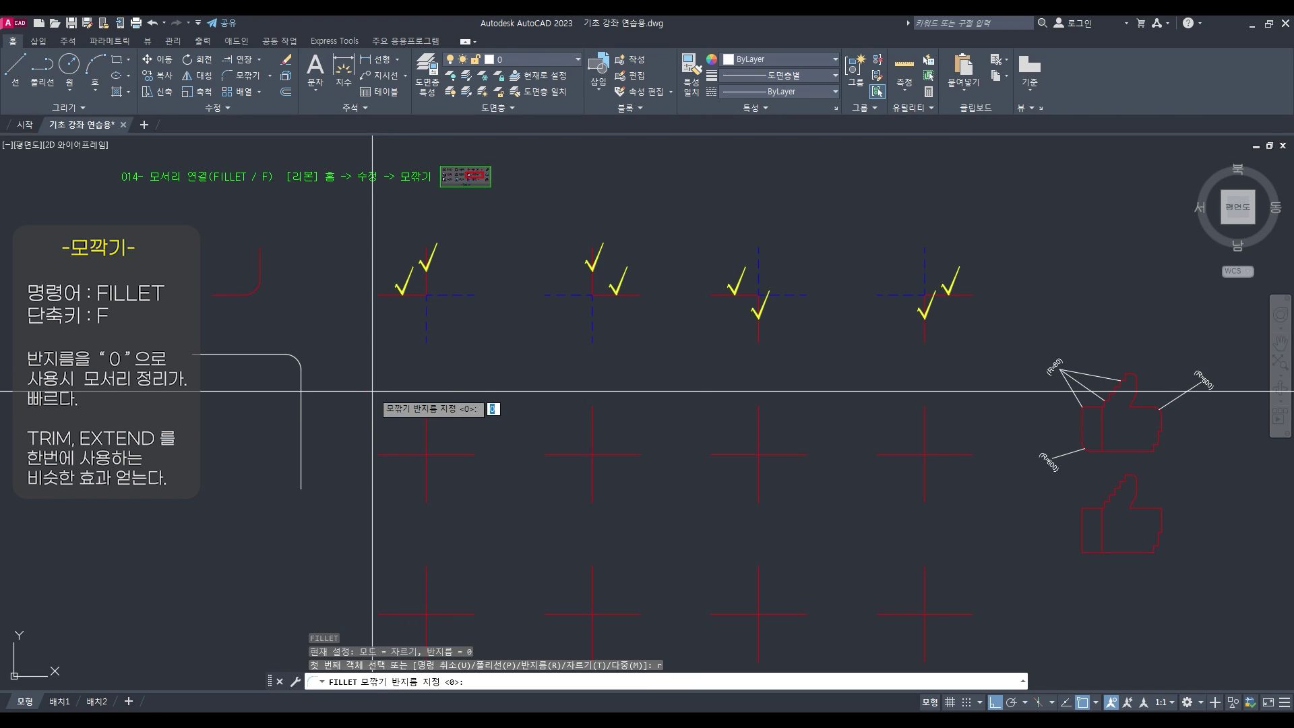
pyautogui.press('Return')
pyautogui.click(421, 423)
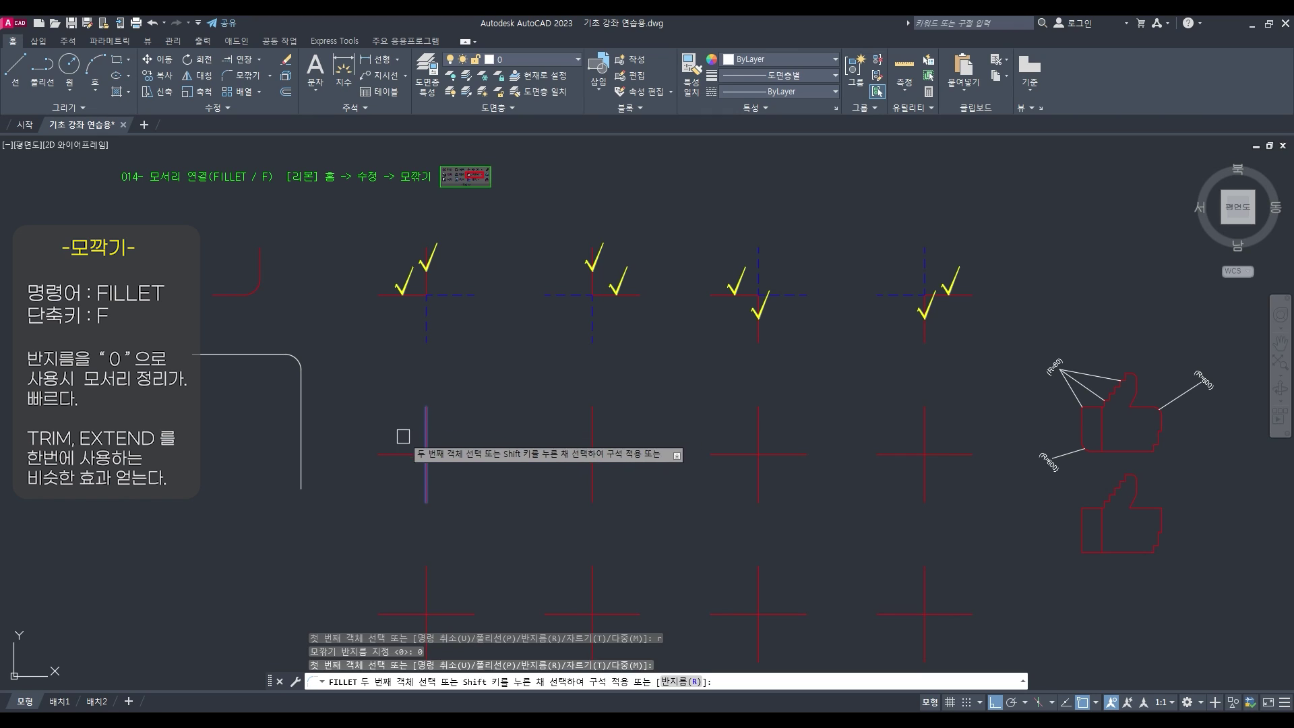
pyautogui.click(390, 454)
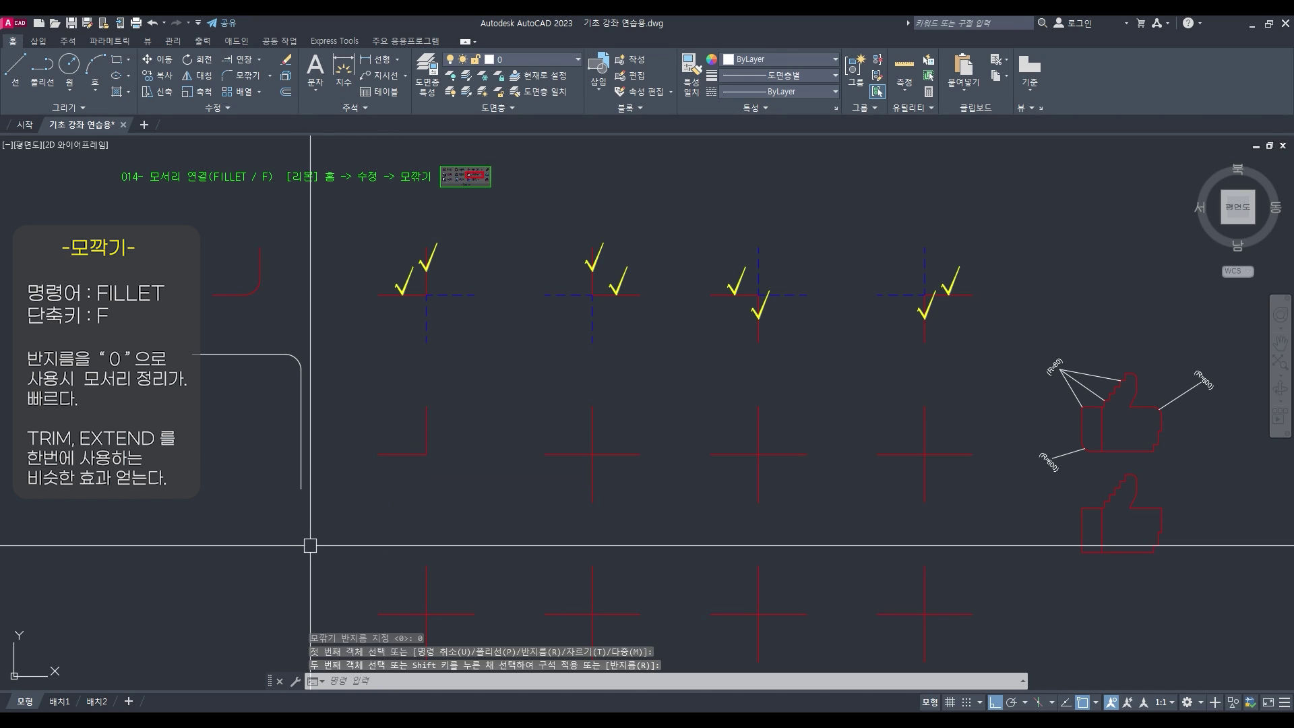
# Compare the first cornered cross with the checked and dashed parts of the example above it
pyautogui.click(450, 419)
pyautogui.click(409, 396)
pyautogui.click(408, 272)
pyautogui.click(435, 249)
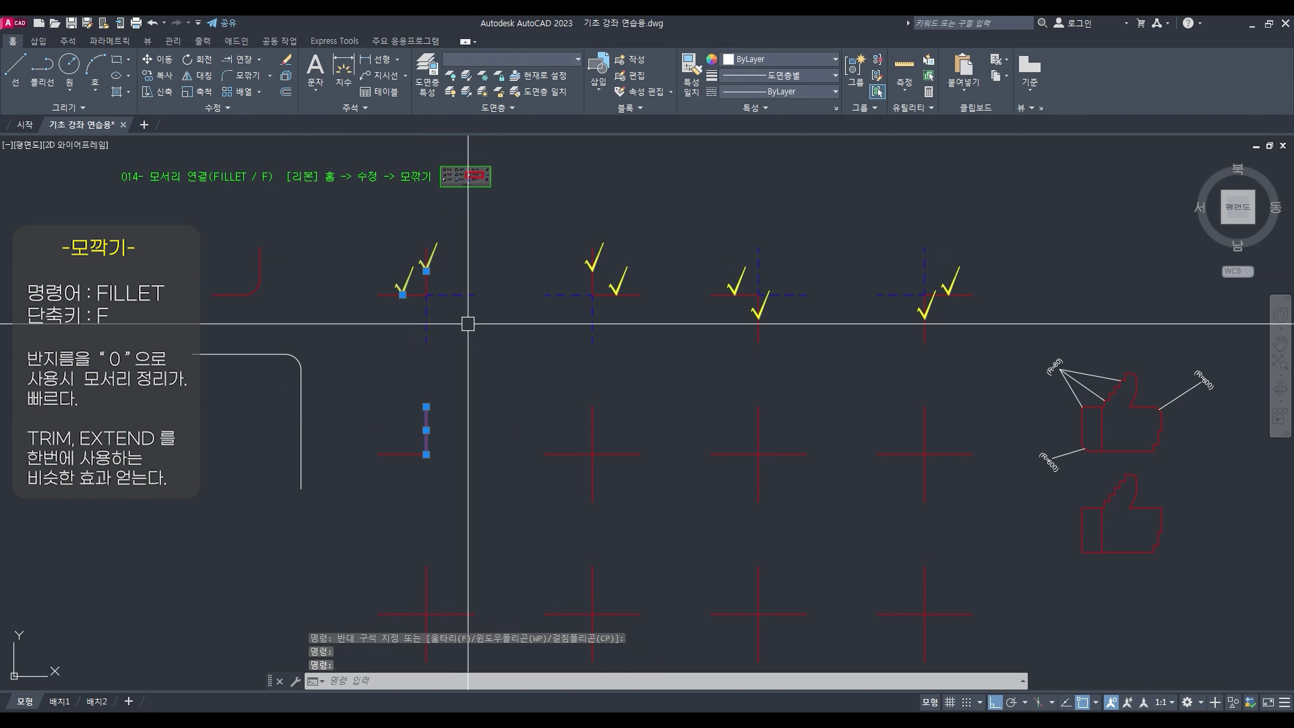
pyautogui.press('Escape')
pyautogui.click(465, 295)
pyautogui.click(426, 310)
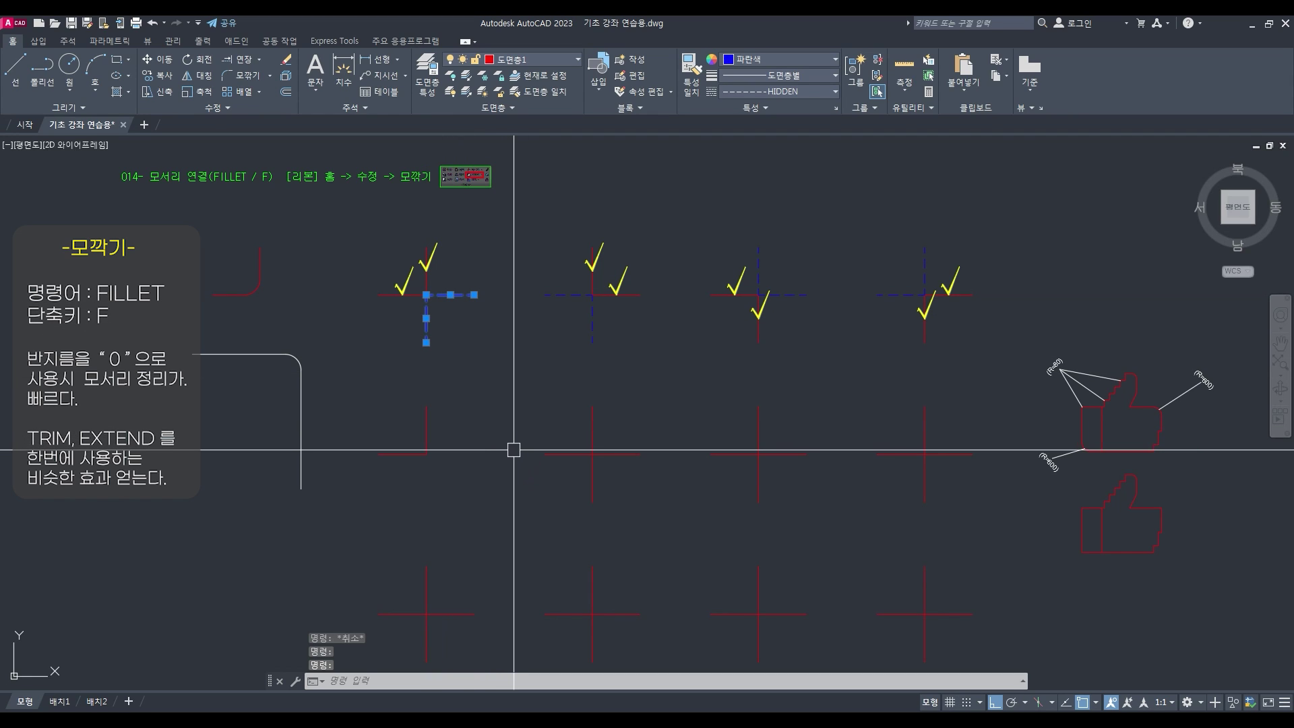
# Fillet the remaining three second-row crosses with radius 0, keeping upper-right, left-lower and right-lower parts as in the examples
pyautogui.write('f')
pyautogui.press('Return')
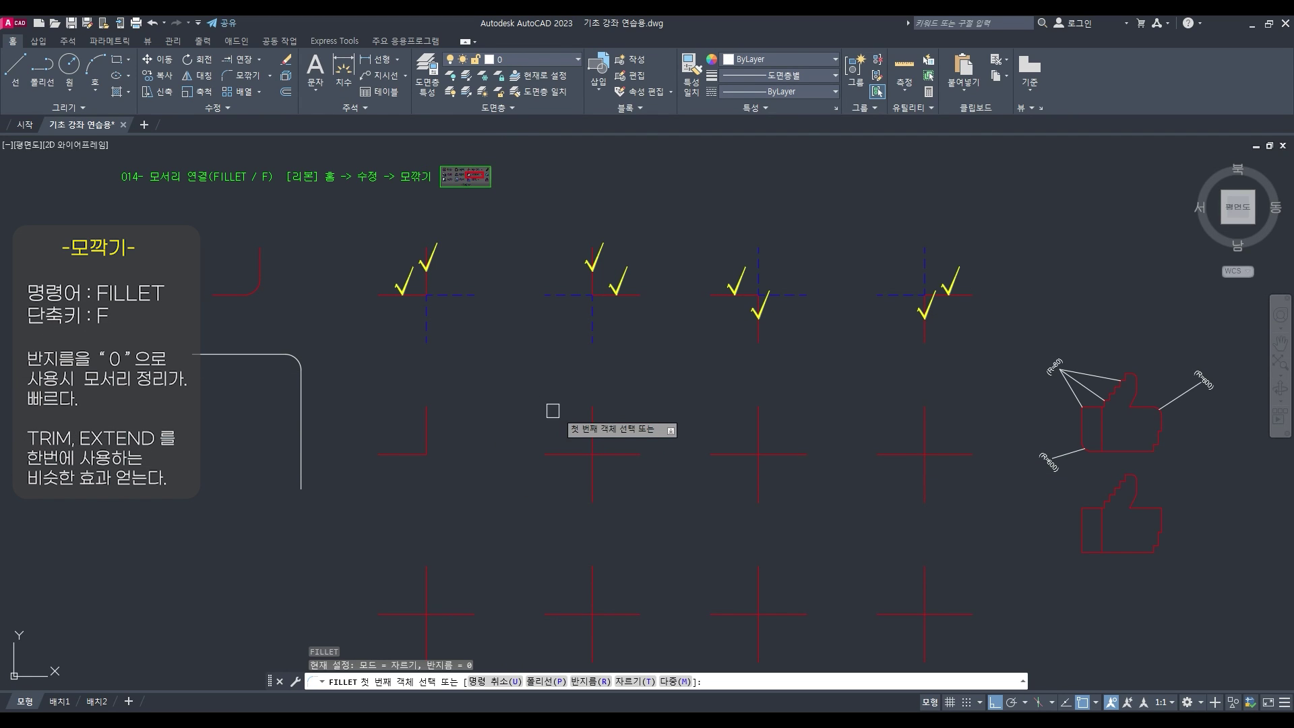
pyautogui.click(590, 422)
pyautogui.click(615, 453)
pyautogui.press('Return')
pyautogui.click(739, 452)
pyautogui.click(758, 475)
pyautogui.press('Return')
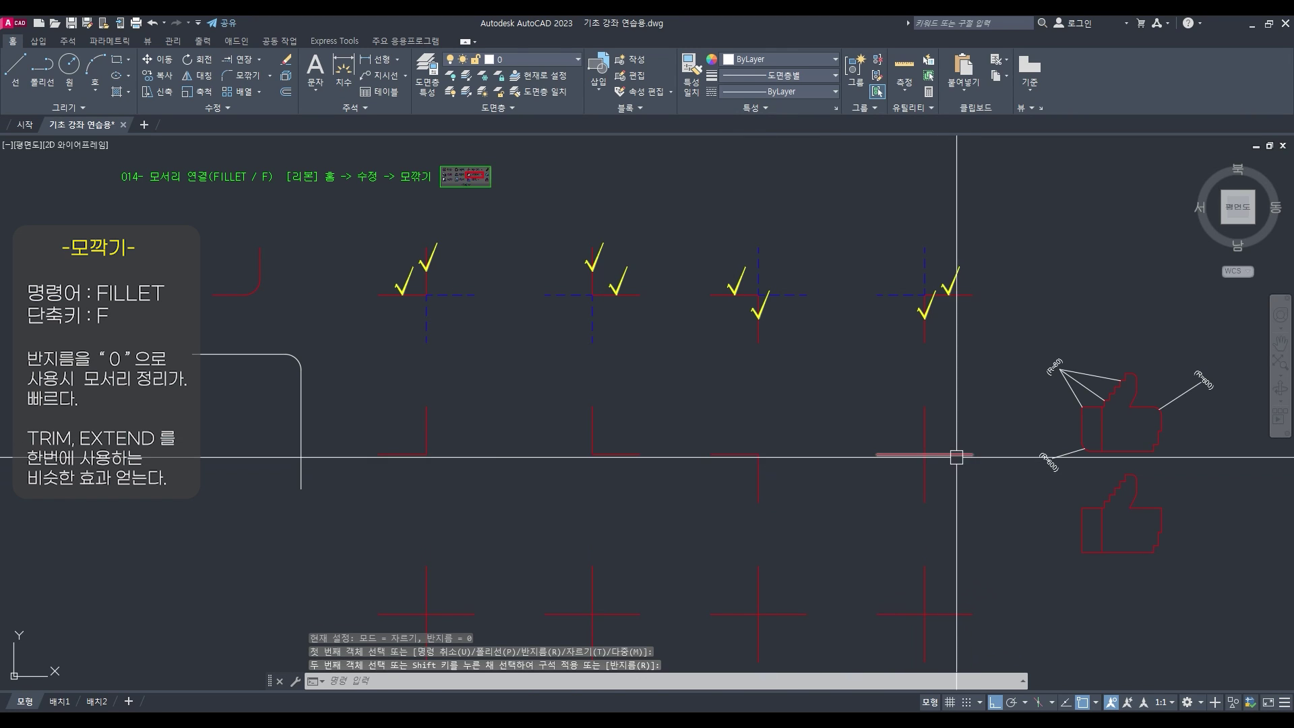
pyautogui.click(940, 454)
pyautogui.click(927, 479)
# Draw a long horizontal line and a vertical line crossing it in the empty area right of the thumb shapes
pyautogui.scroll(-2, 940, 507)
pyautogui.moveTo(941, 508); pyautogui.dragTo(543, 476, button='middle')
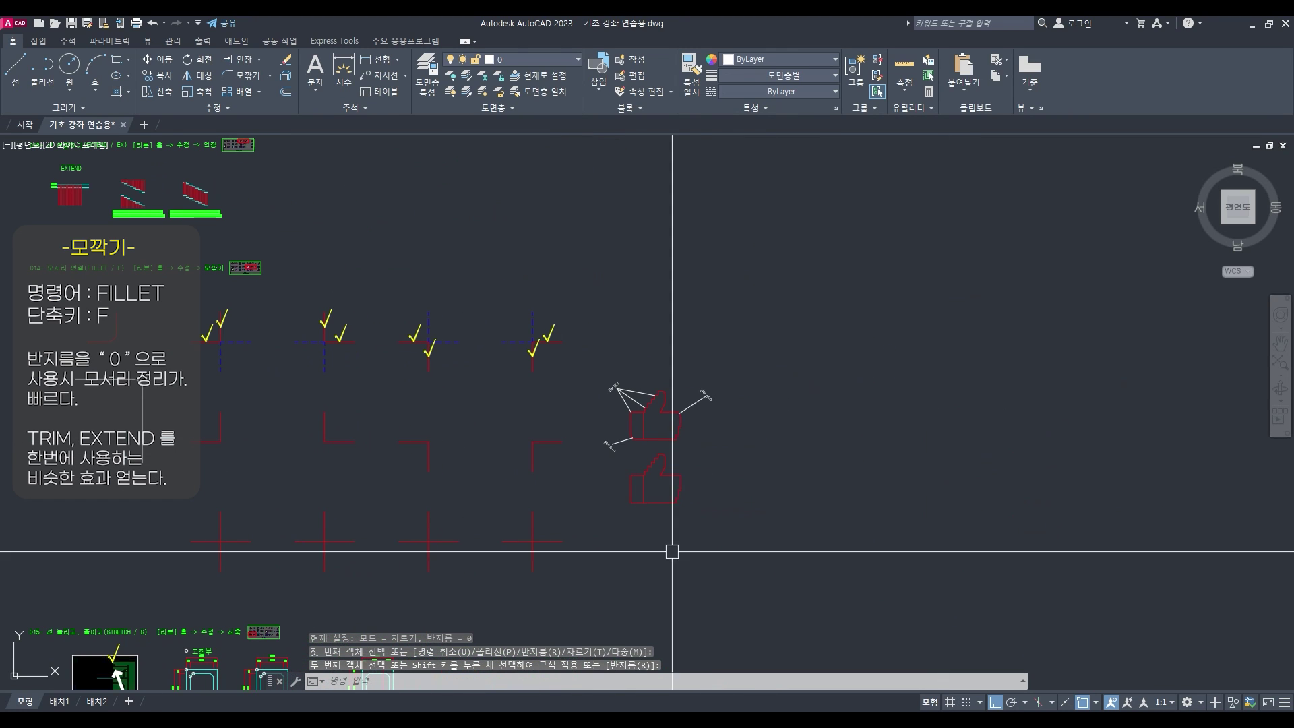
pyautogui.press('Escape')
pyautogui.press('Escape')
pyautogui.write('l')
pyautogui.press('Return')
pyautogui.click(819, 580)
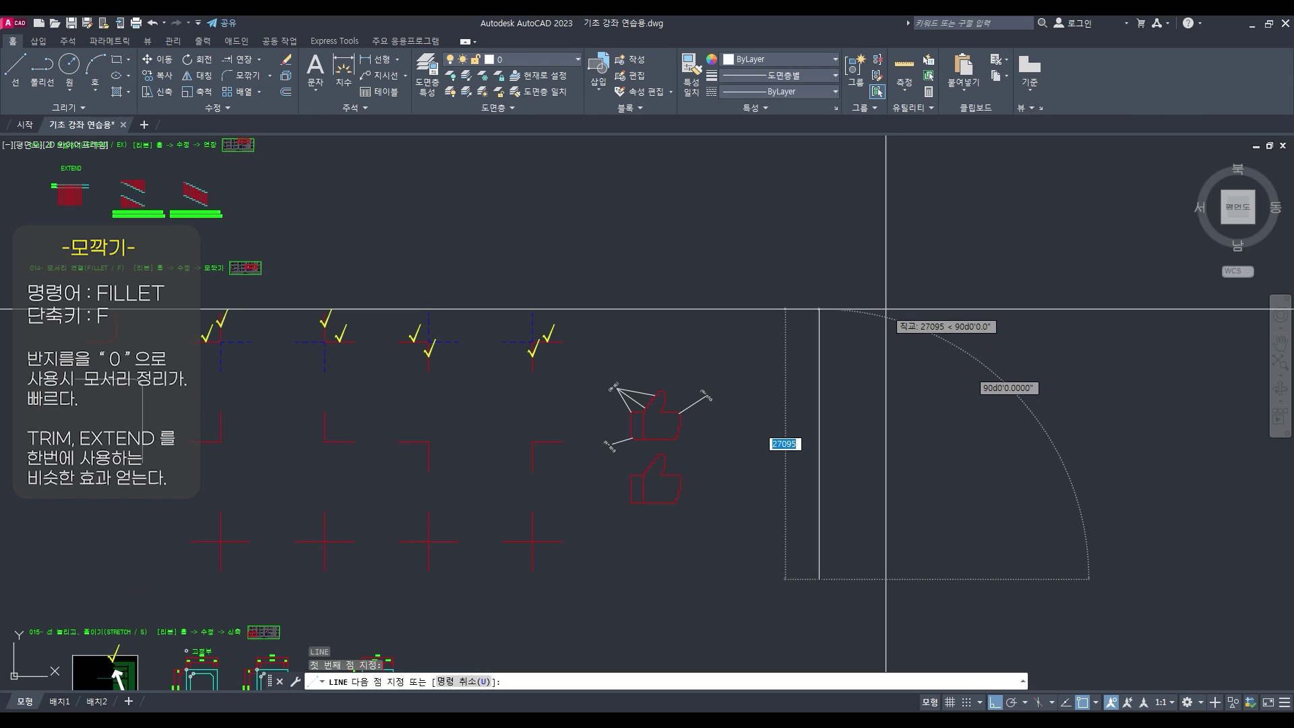
pyautogui.click(887, 293)
pyautogui.press('Escape')
pyautogui.press('Escape')
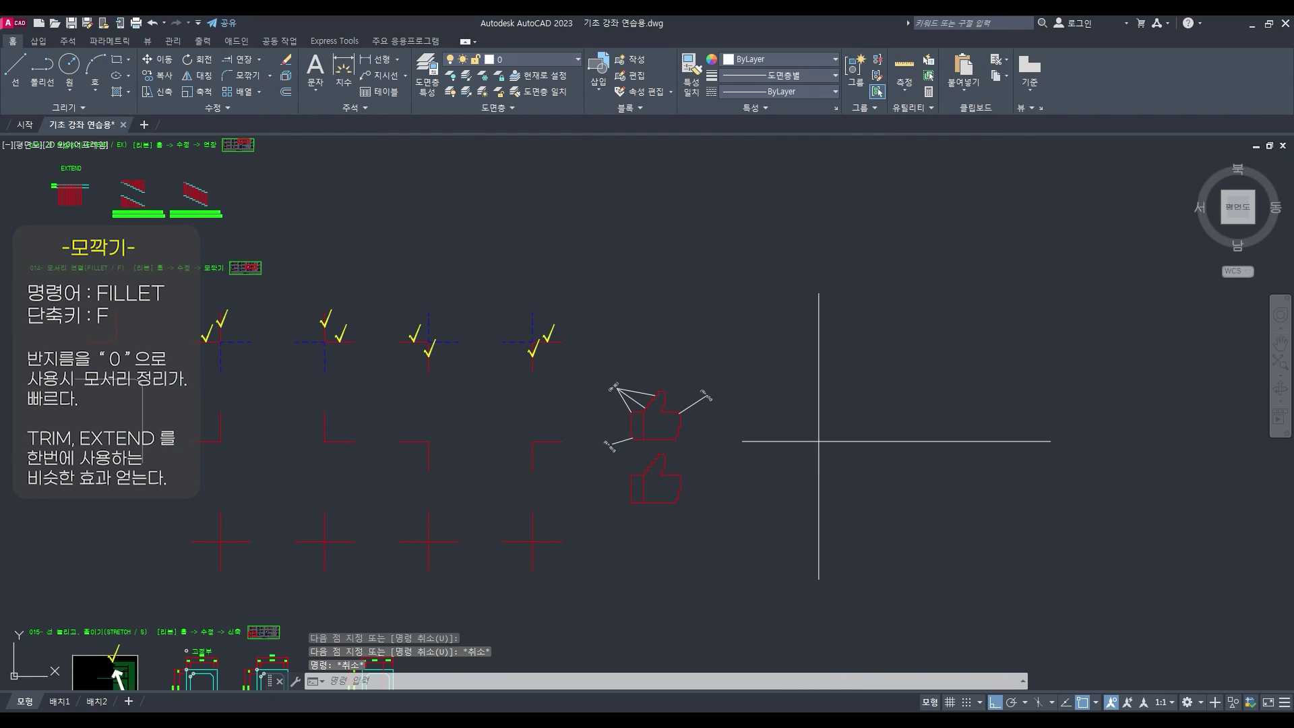
pyautogui.write('w')
pyautogui.press('Return')
pyautogui.press('Escape')
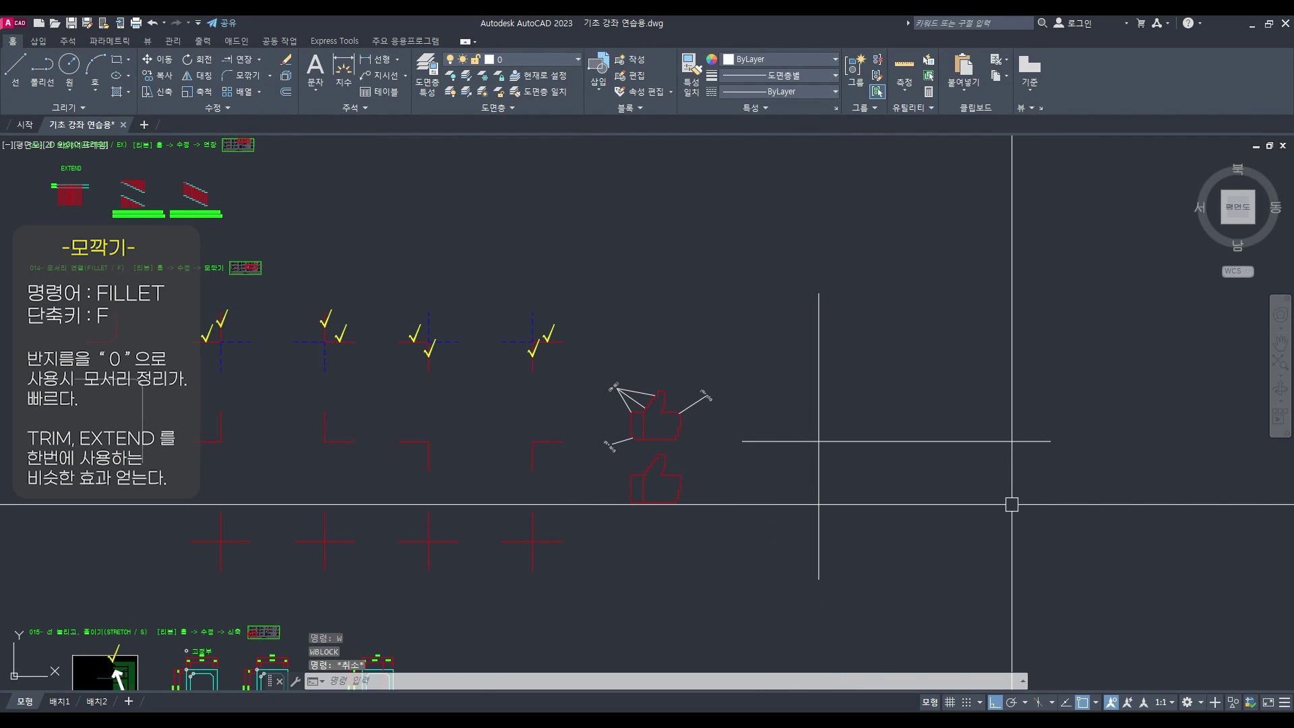
# Offset the white horizontal and vertical lines by 150 to both sides
pyautogui.write('o')
pyautogui.press('Return')
pyautogui.write('150')
pyautogui.press('Return')
pyautogui.click(877, 441)
pyautogui.click(880, 403)
pyautogui.scroll(4, 821, 447)
pyautogui.click(853, 426)
pyautogui.click(859, 465)
pyautogui.click(811, 396)
pyautogui.click(636, 385)
pyautogui.moveTo(914, 374); pyautogui.dragTo(783, 344, button='middle')
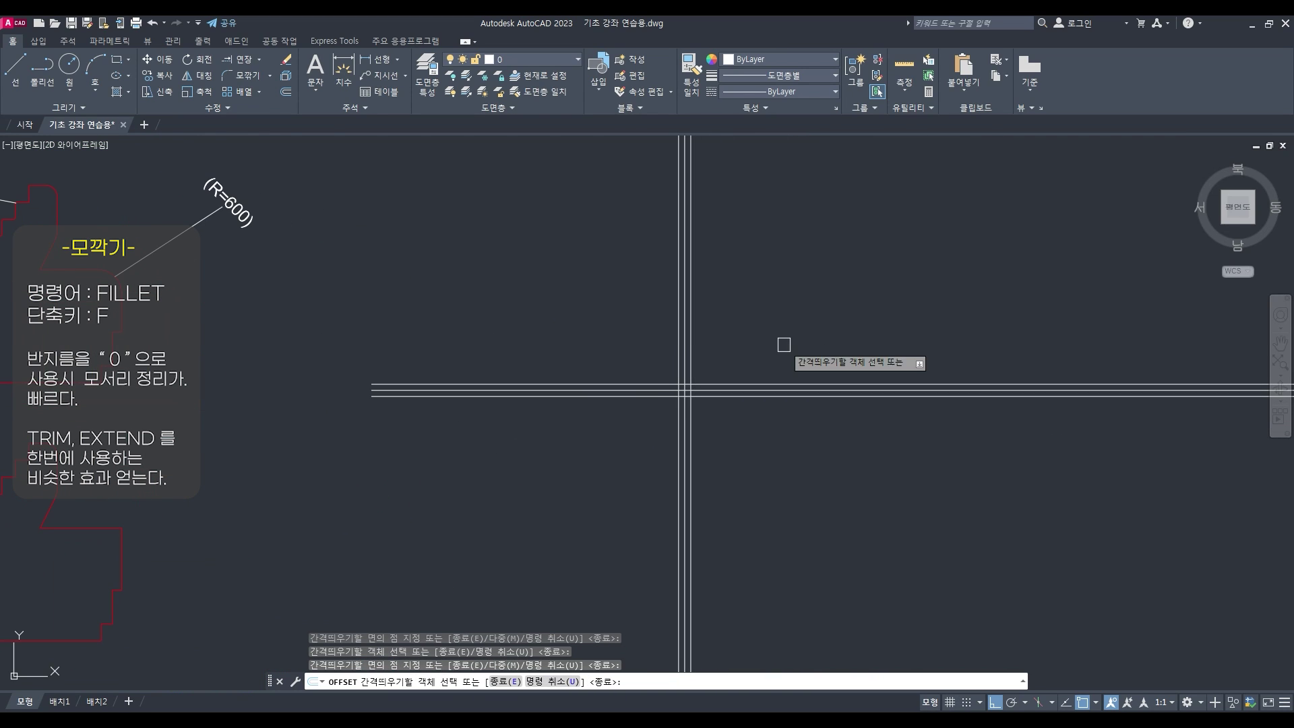
pyautogui.press('Escape')
pyautogui.press('Escape')
# Try to trim the overhanging ends of the outer offset lines at their corner, and undo it
pyautogui.scroll(6, 681, 384)
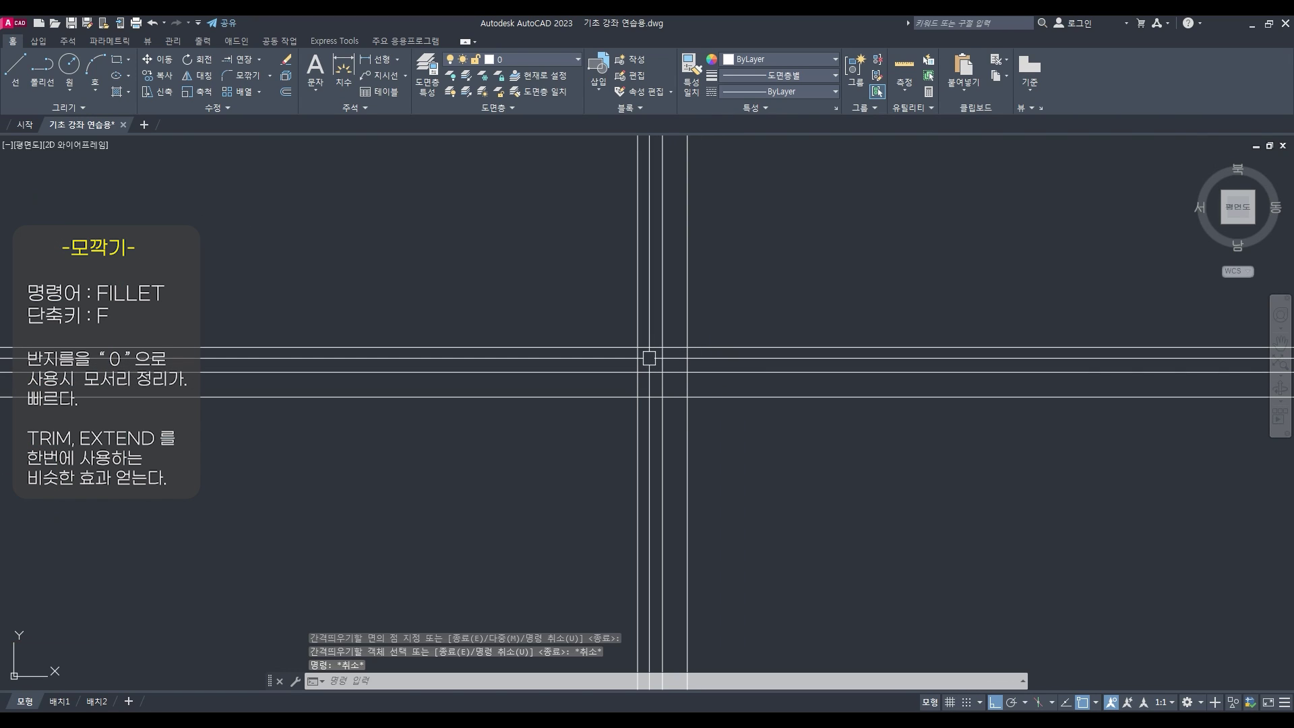
pyautogui.write('tr')
pyautogui.press('Return')
pyautogui.click(655, 357)
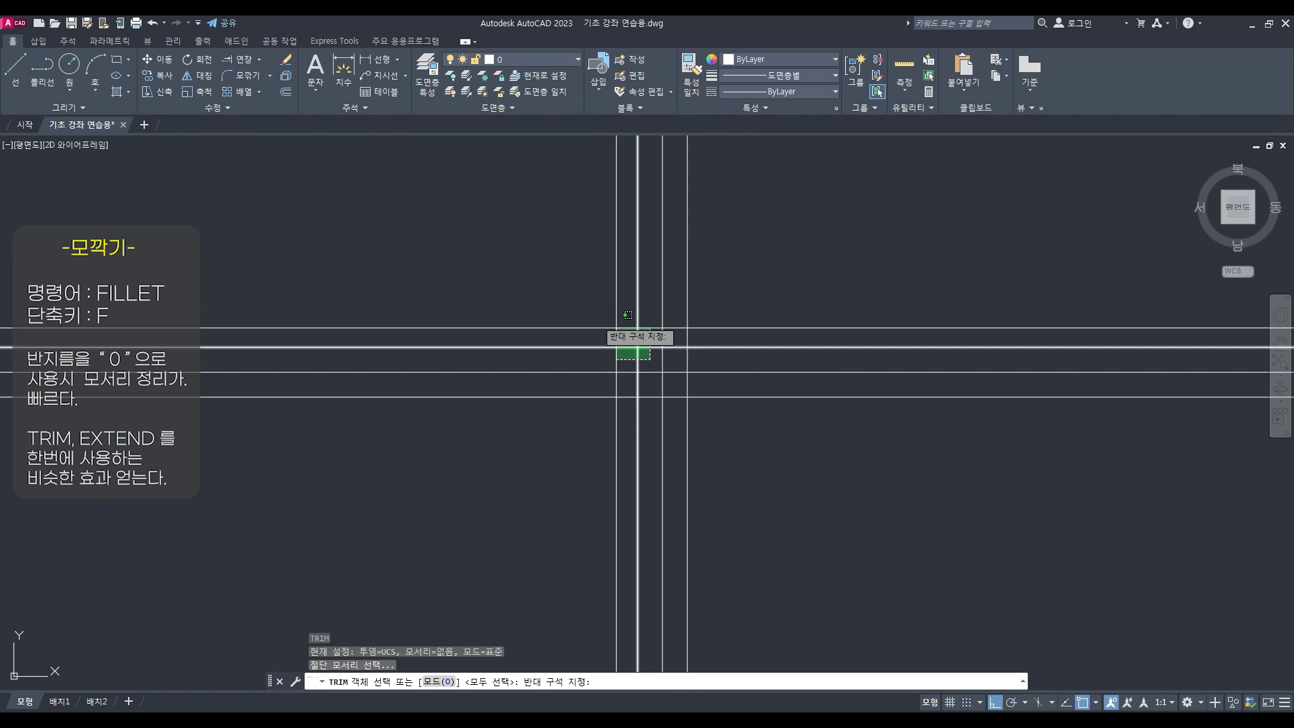
pyautogui.click(612, 339)
pyautogui.press('Return')
pyautogui.press('Escape')
pyautogui.write('u')
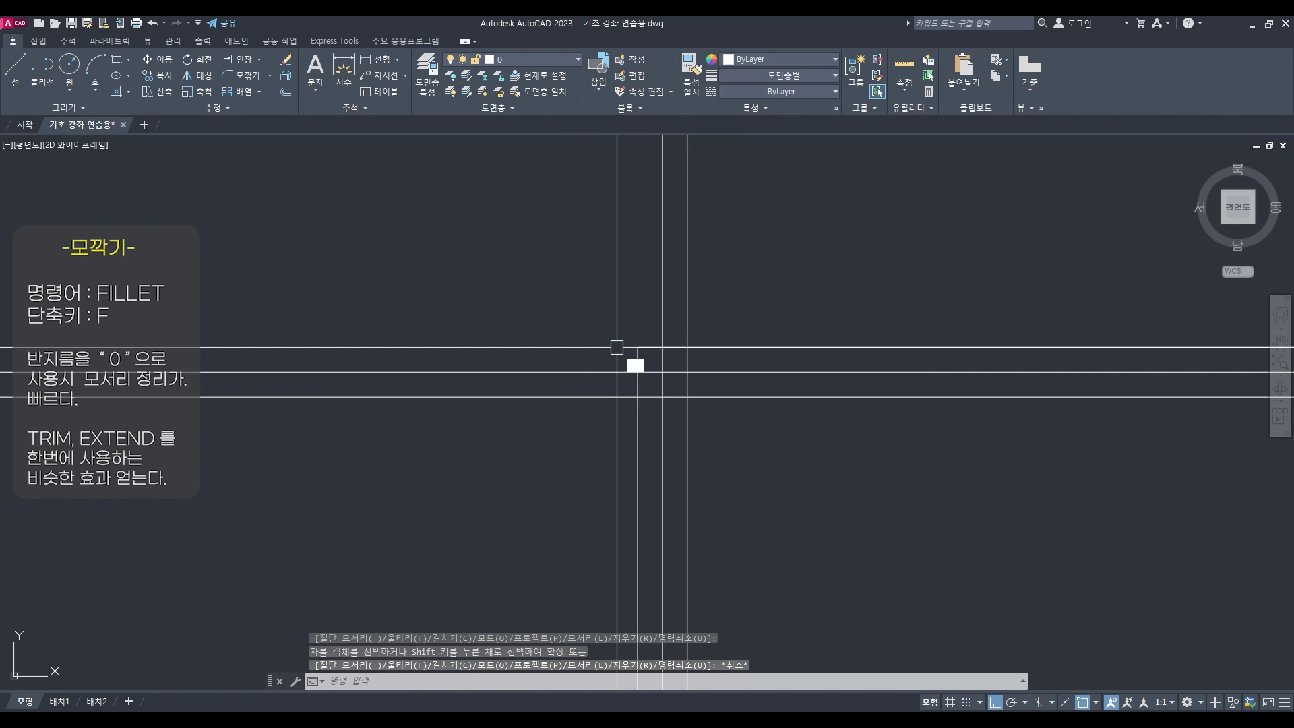
pyautogui.press('Return')
# Join the outer pair and the inner pair of offset lines into square corners using Fillet with radius 0
pyautogui.write('f')
pyautogui.press('space')
pyautogui.click(719, 348)
pyautogui.click(638, 406)
pyautogui.press('space')
pyautogui.click(708, 398)
pyautogui.click(688, 421)
pyautogui.scroll(-6, 775, 418)
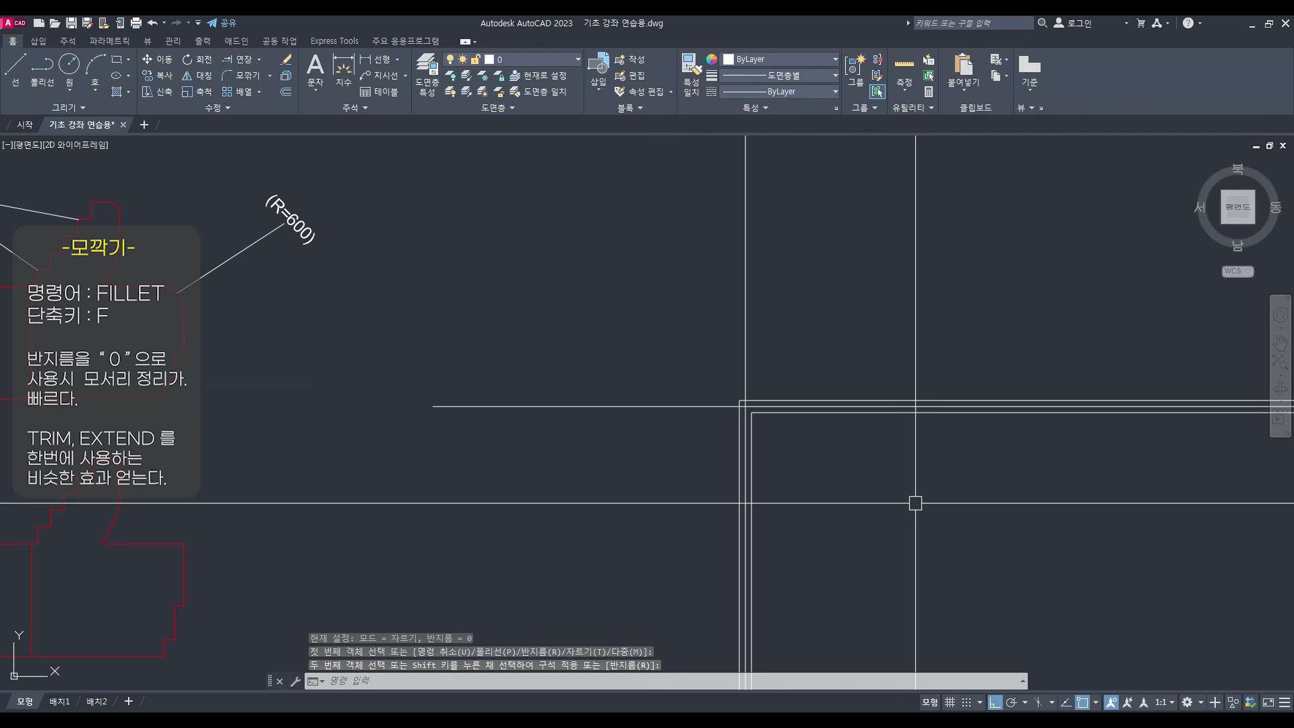
pyautogui.scroll(-4, 776, 429)
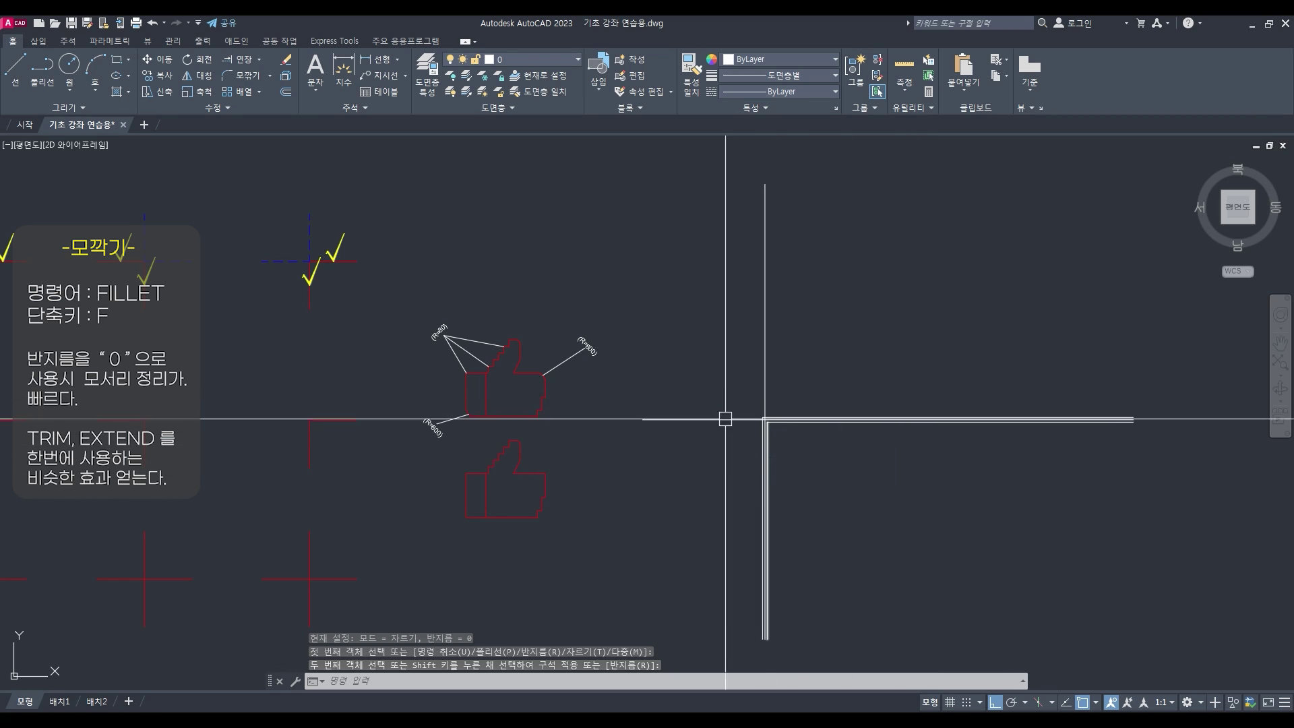
pyautogui.moveTo(748, 438); pyautogui.dragTo(958, 424, button='middle')
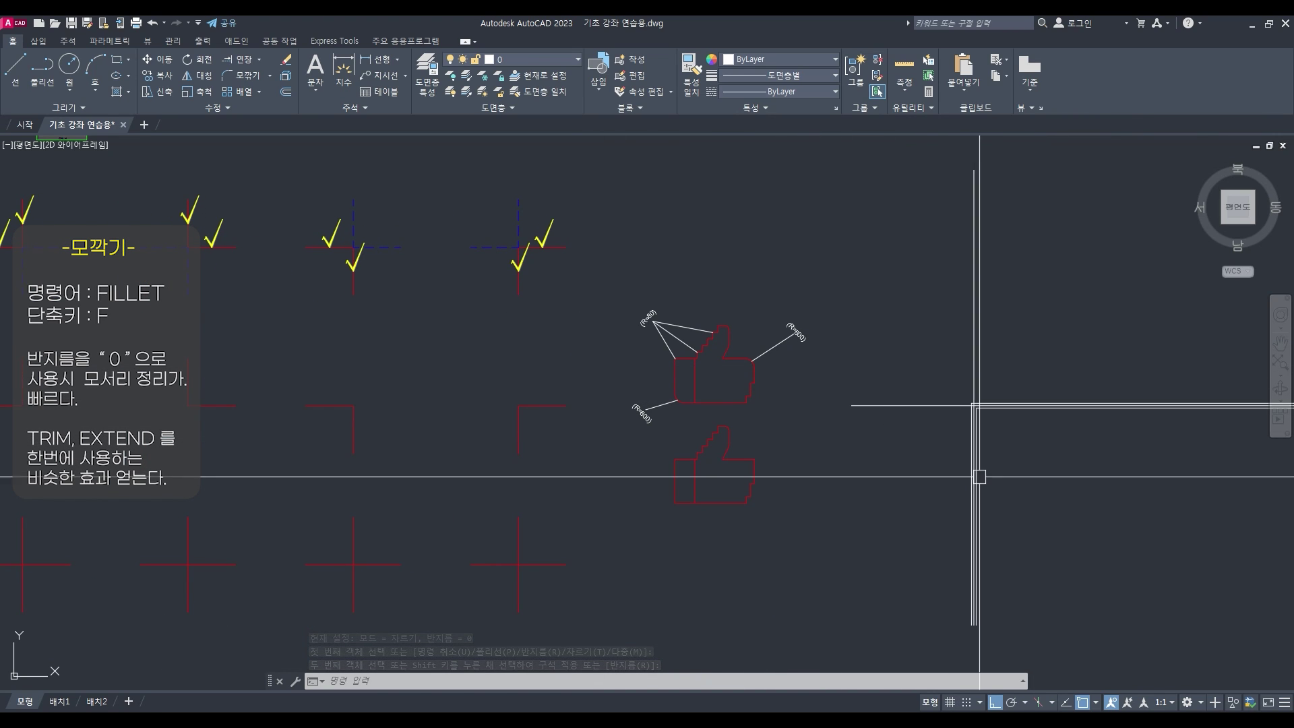
pyautogui.scroll(-2, 861, 433)
pyautogui.write('e')
pyautogui.press('space')
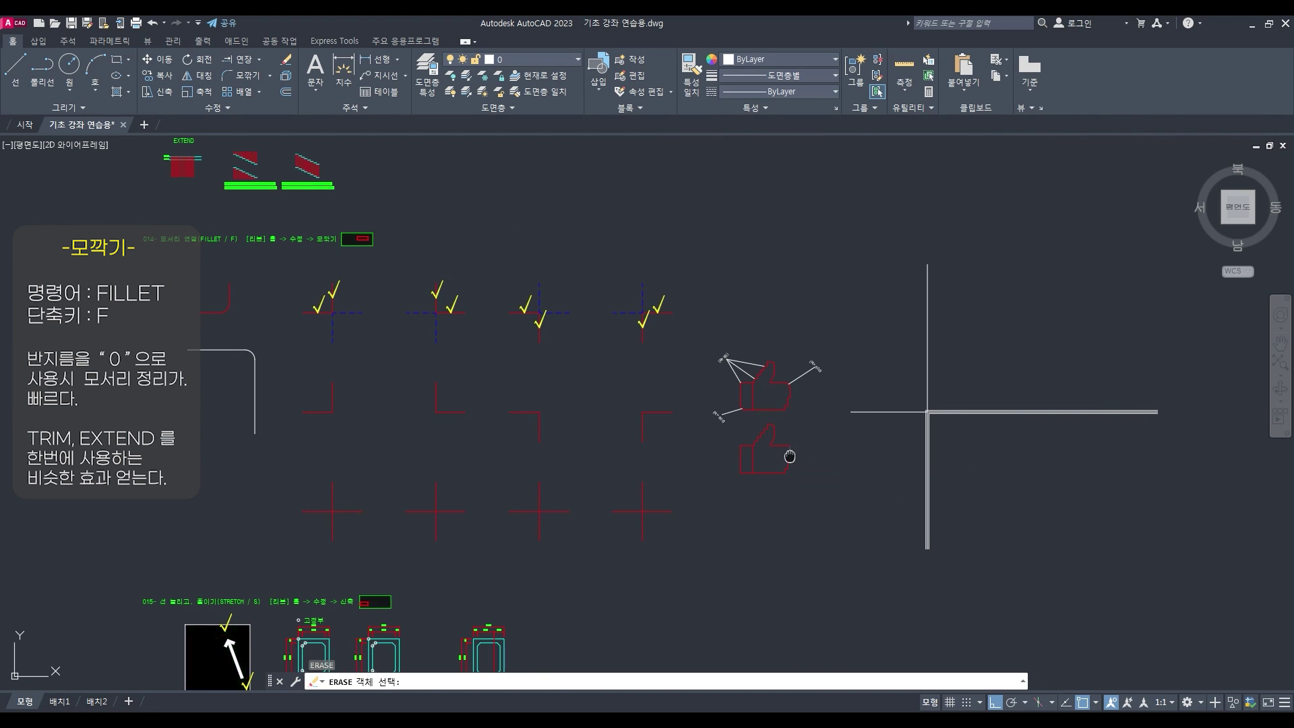
pyautogui.moveTo(789, 456); pyautogui.dragTo(823, 503, button='middle')
pyautogui.press('Escape')
pyautogui.scroll(3, 451, 373)
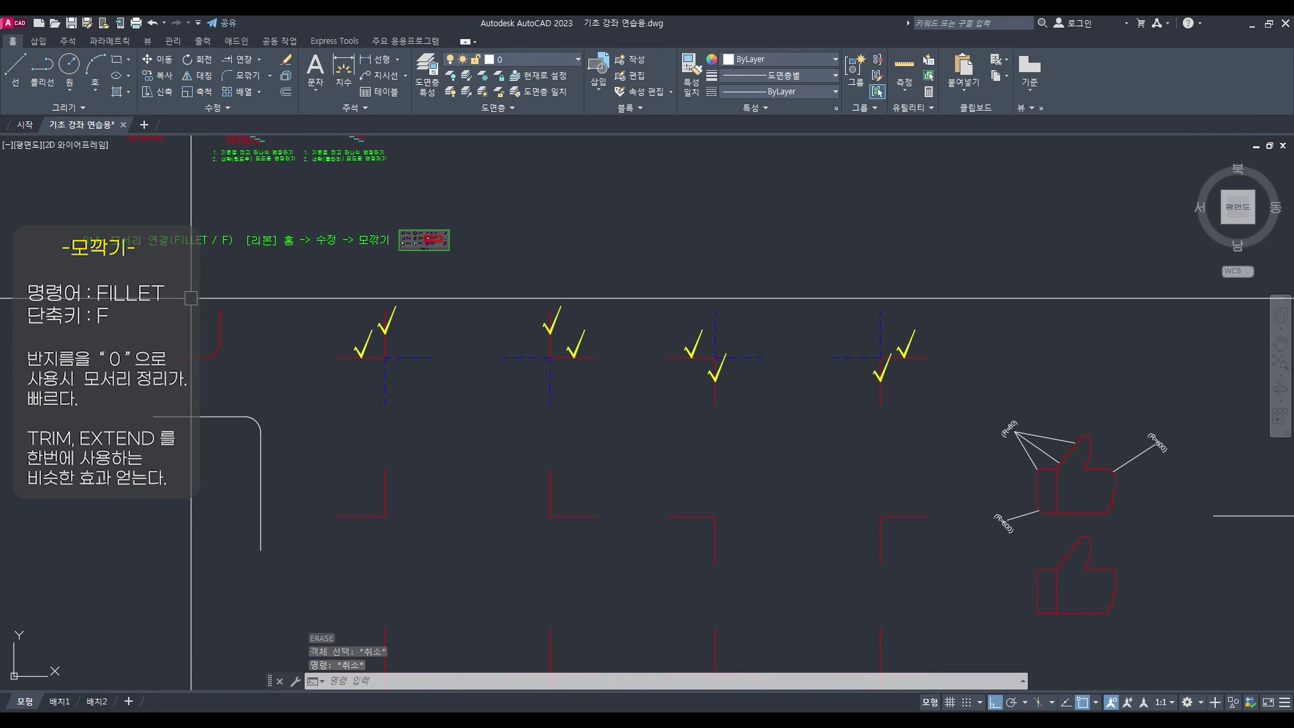
# Erase the white crossing lines and their offsets right of the thumb shapes
pyautogui.scroll(-2, 261, 336)
pyautogui.moveTo(260, 335); pyautogui.dragTo(254, 327, button='middle')
pyautogui.write('e')
pyautogui.click(1015, 511)
pyautogui.click(878, 407)
pyautogui.press('space')
pyautogui.write('z w')
pyautogui.click(664, 350)
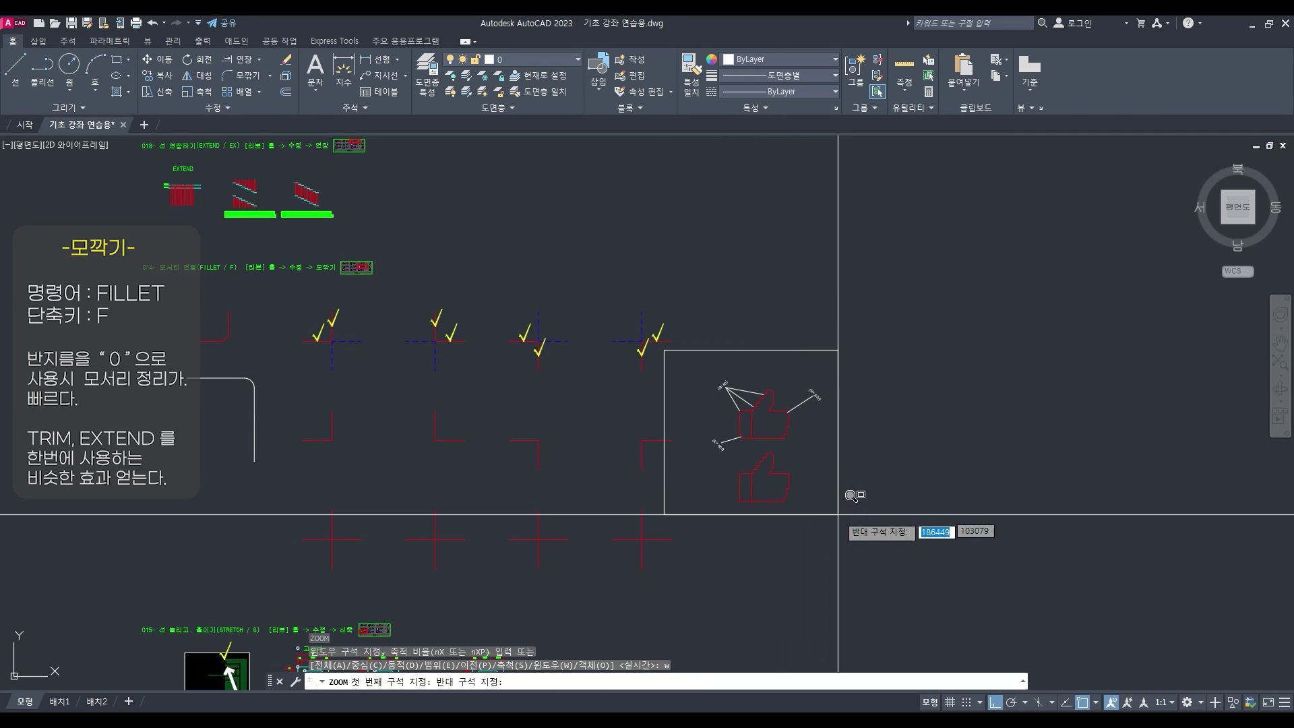
pyautogui.press('Escape')
pyautogui.scroll(2, 294, 412)
pyautogui.scroll(-2, 294, 412)
pyautogui.click(264, 370)
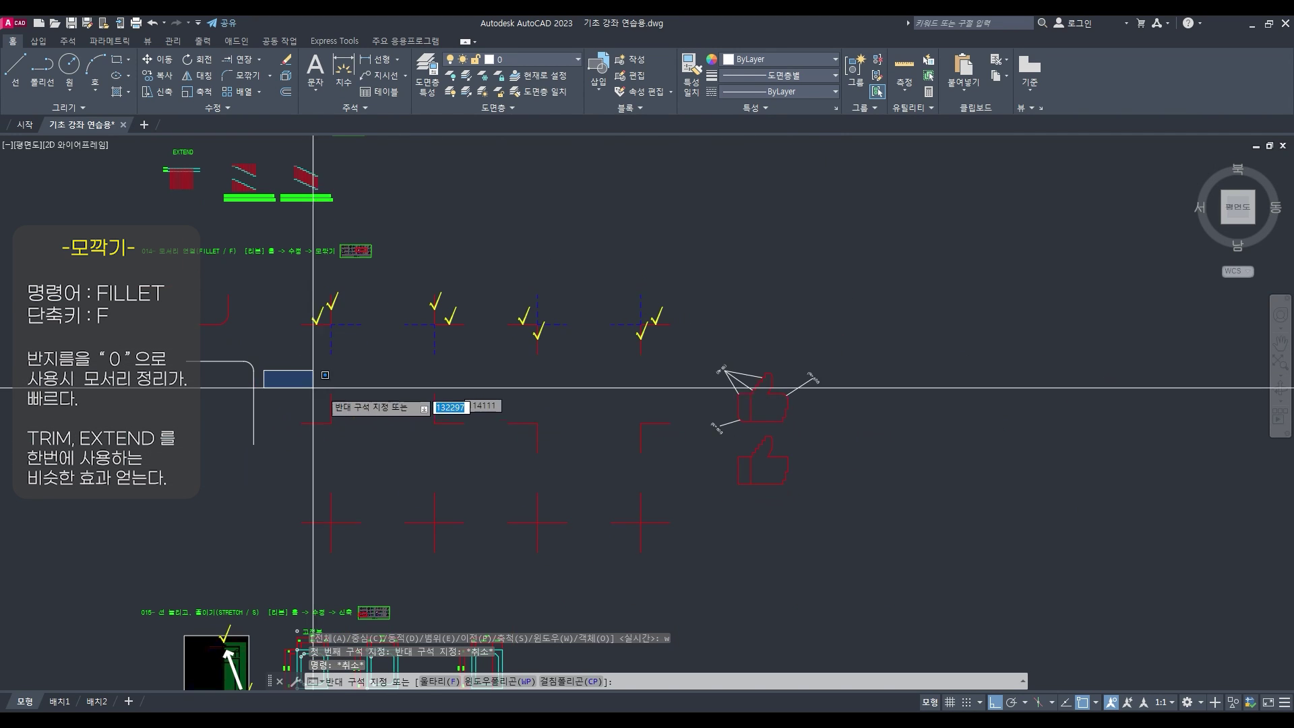
pyautogui.click(679, 555)
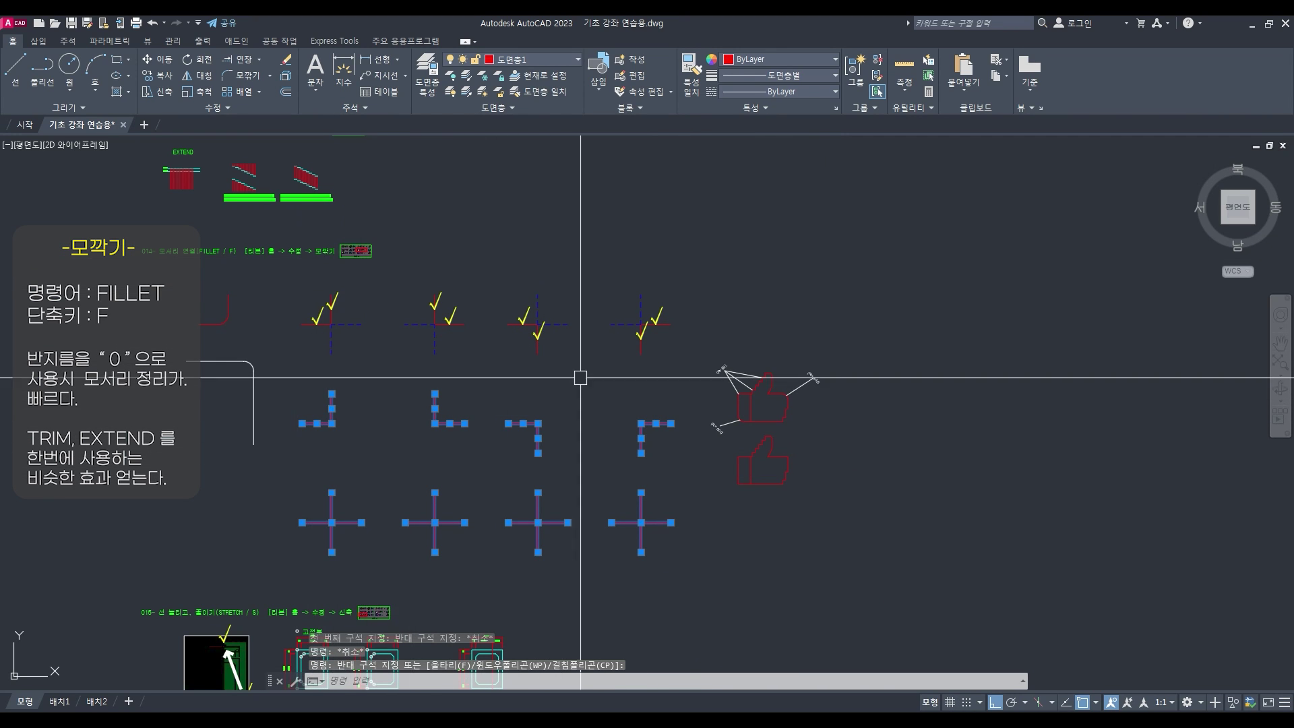
pyautogui.scroll(5, 816, 433)
pyautogui.press('Escape')
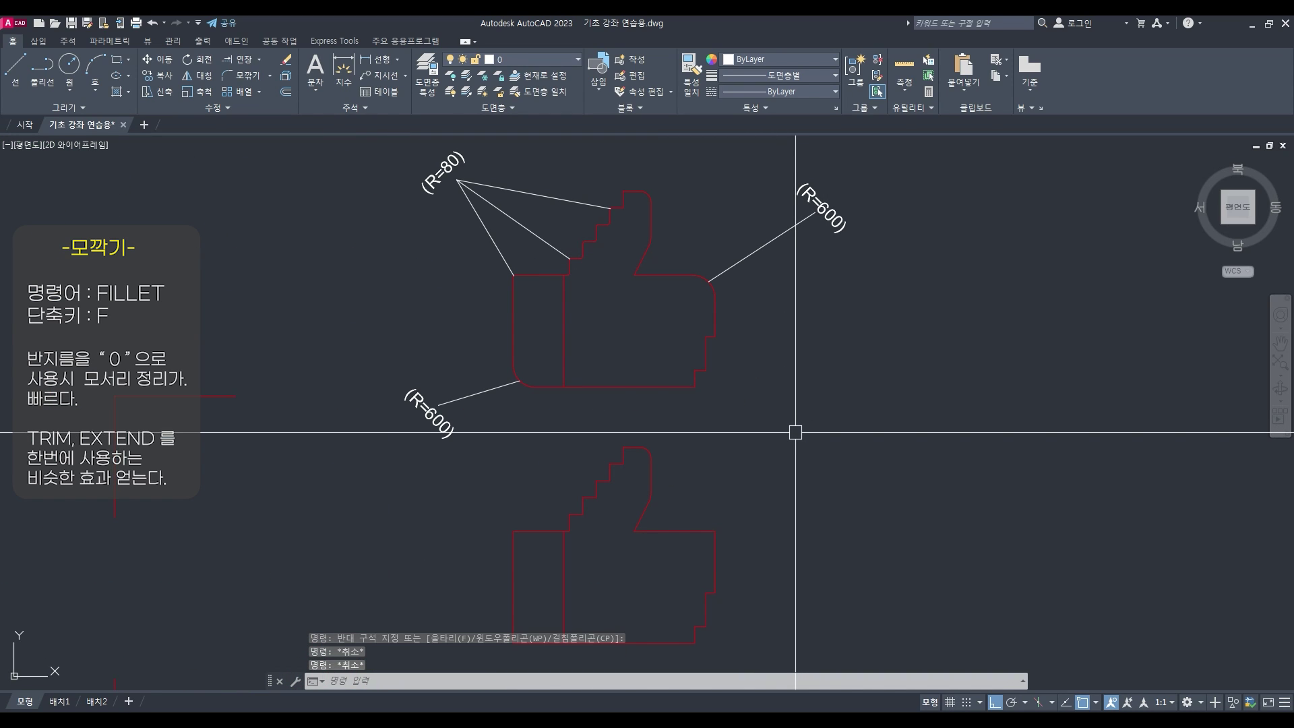
pyautogui.write('f')
pyautogui.press('Return')
pyautogui.write('r')
pyautogui.press('Return')
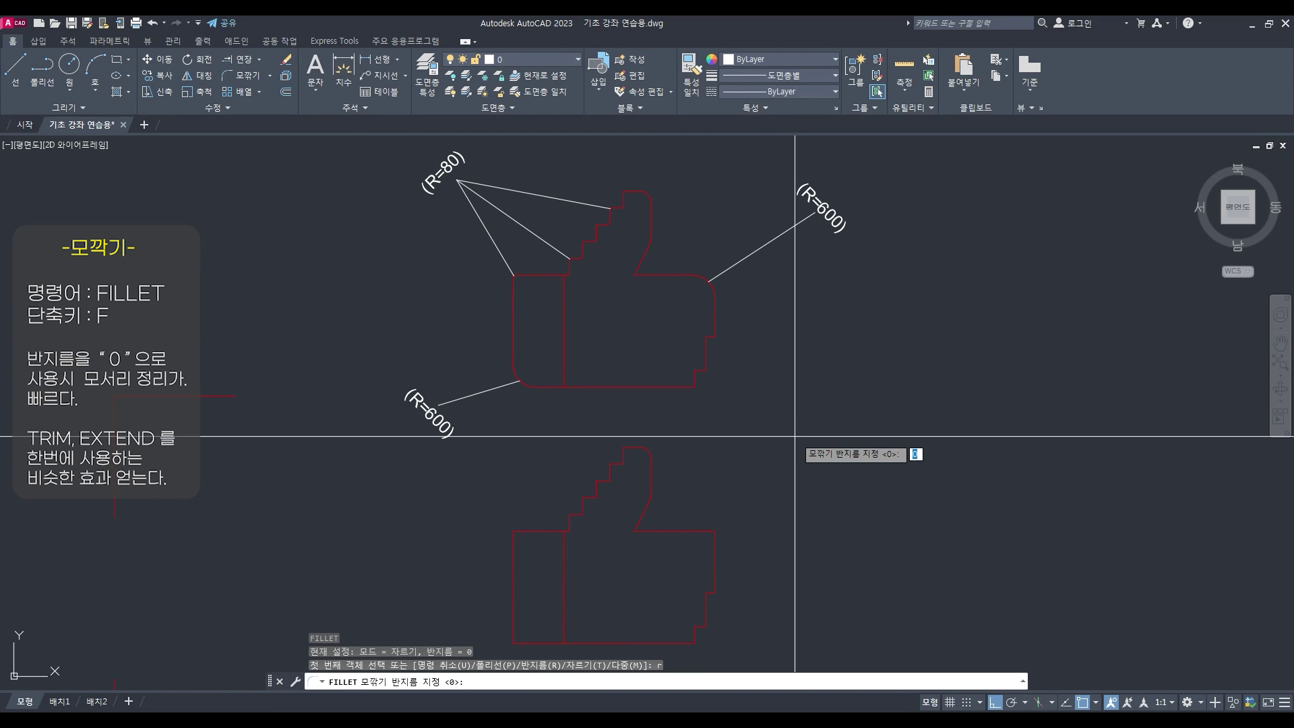
pyautogui.scroll(3, 542, 178)
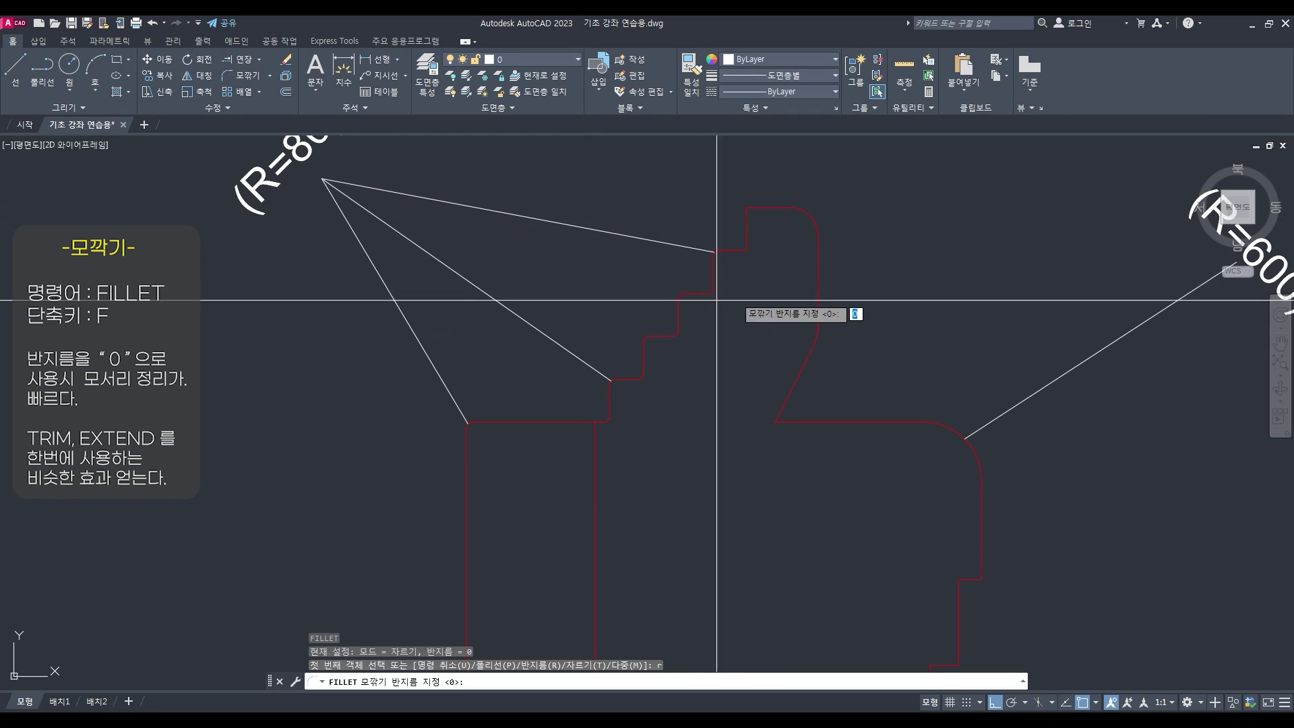
pyautogui.scroll(-3, 607, 262)
pyautogui.scroll(3, 564, 308)
pyautogui.scroll(2, 553, 337)
pyautogui.scroll(-4, 743, 318)
pyautogui.scroll(3, 802, 286)
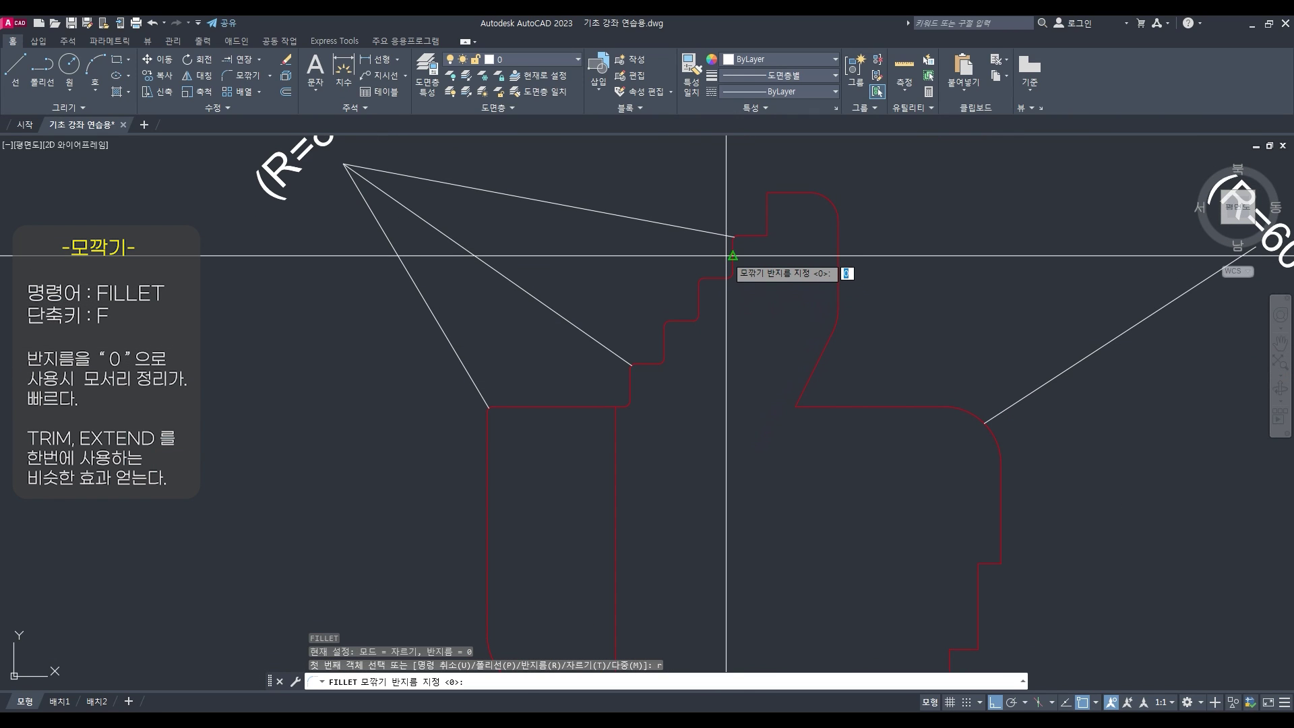
pyautogui.scroll(-3, 685, 231)
pyautogui.press('Escape')
# Set the Fillet radius to 80 and round the first corner of the lower thumb's stepped edge
pyautogui.write('f')
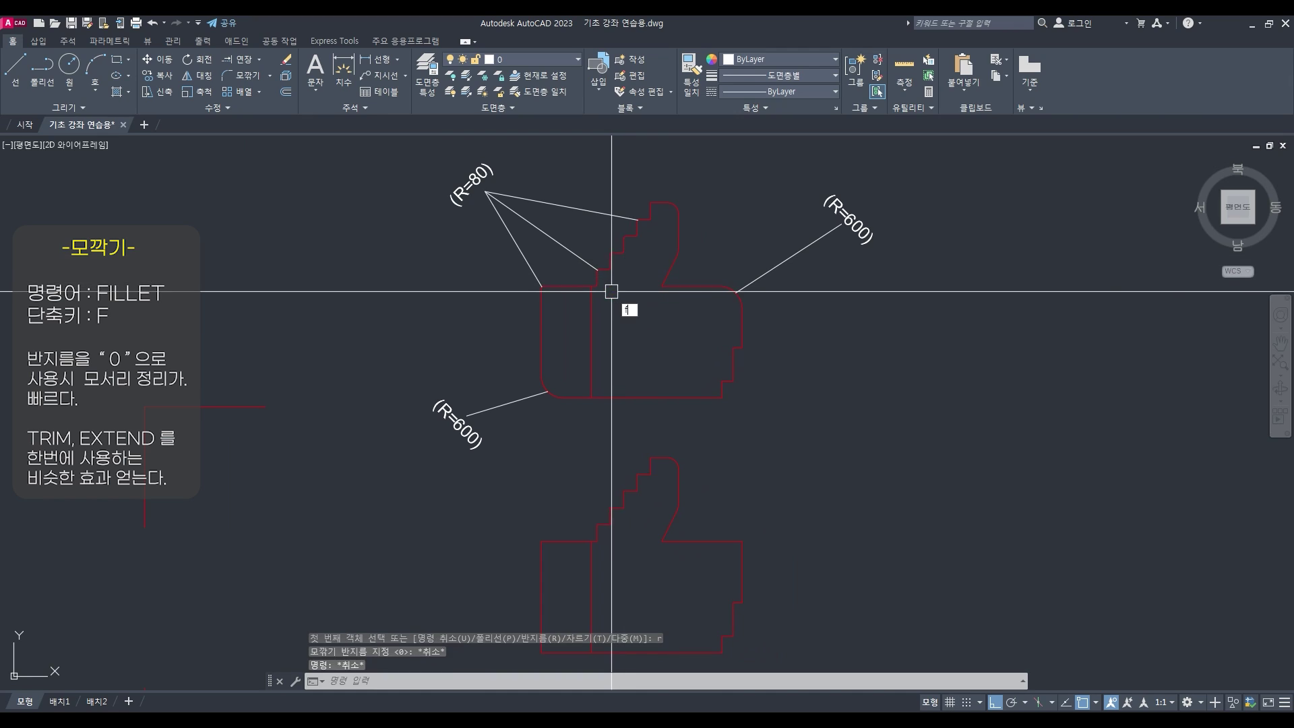
pyautogui.press('Return')
pyautogui.write('r')
pyautogui.press('Return')
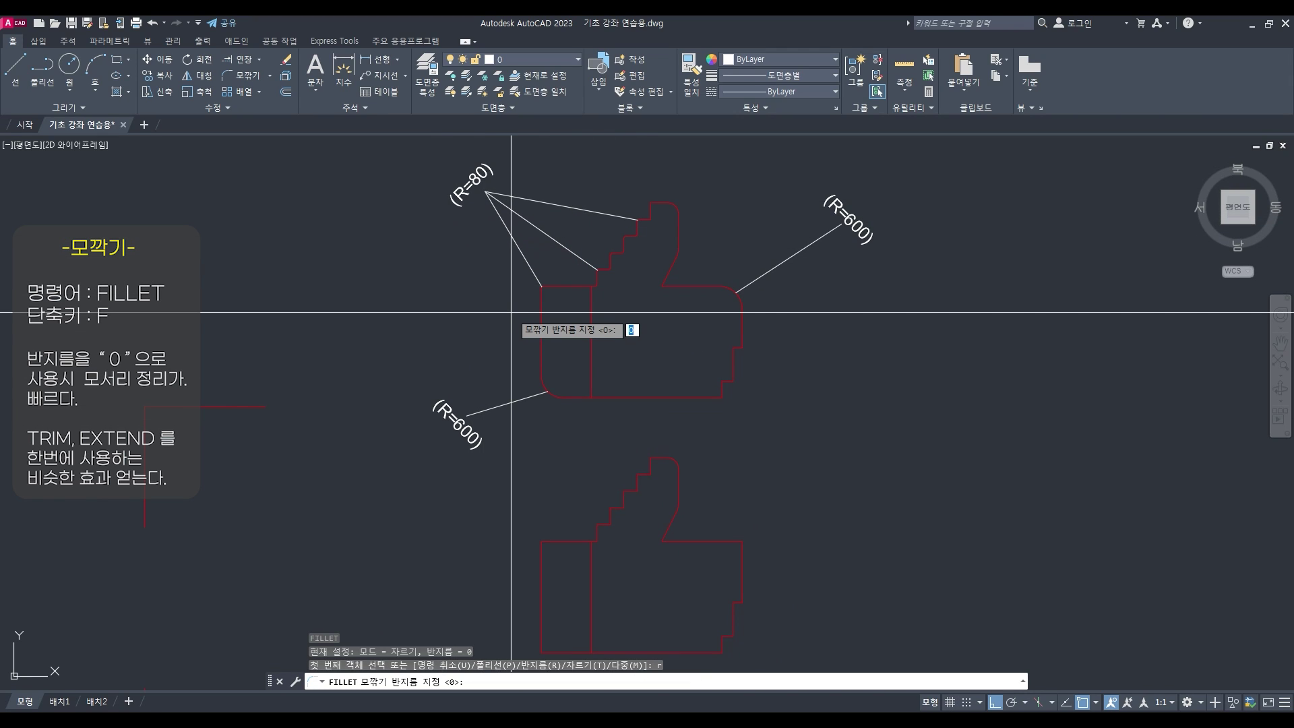
pyautogui.write('80')
pyautogui.press('Return')
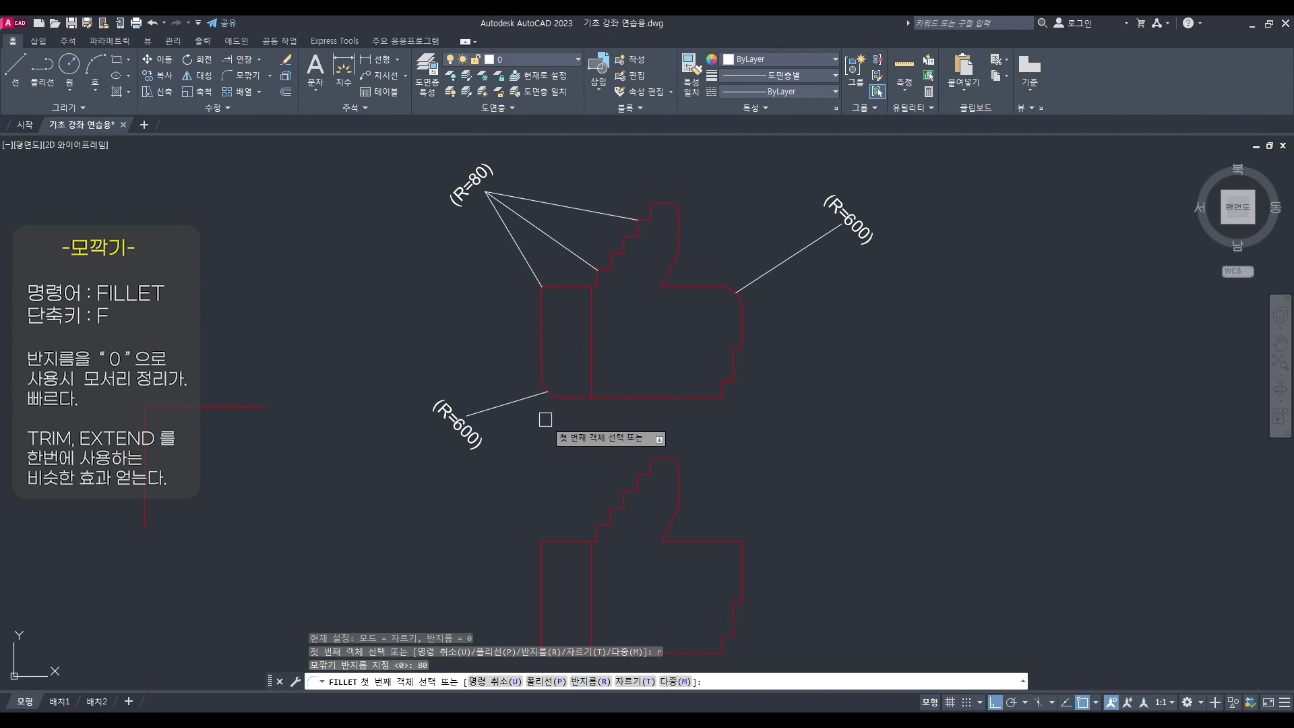
pyautogui.scroll(4, 621, 512)
pyautogui.click(680, 414)
pyautogui.click(664, 439)
# Continue down the lower thumb's stepped edge, rounding the following corners with the 80 radius
pyautogui.press('space')
pyautogui.click(641, 459)
pyautogui.click(628, 480)
pyautogui.press('space')
pyautogui.click(630, 489)
pyautogui.click(622, 501)
pyautogui.press('space')
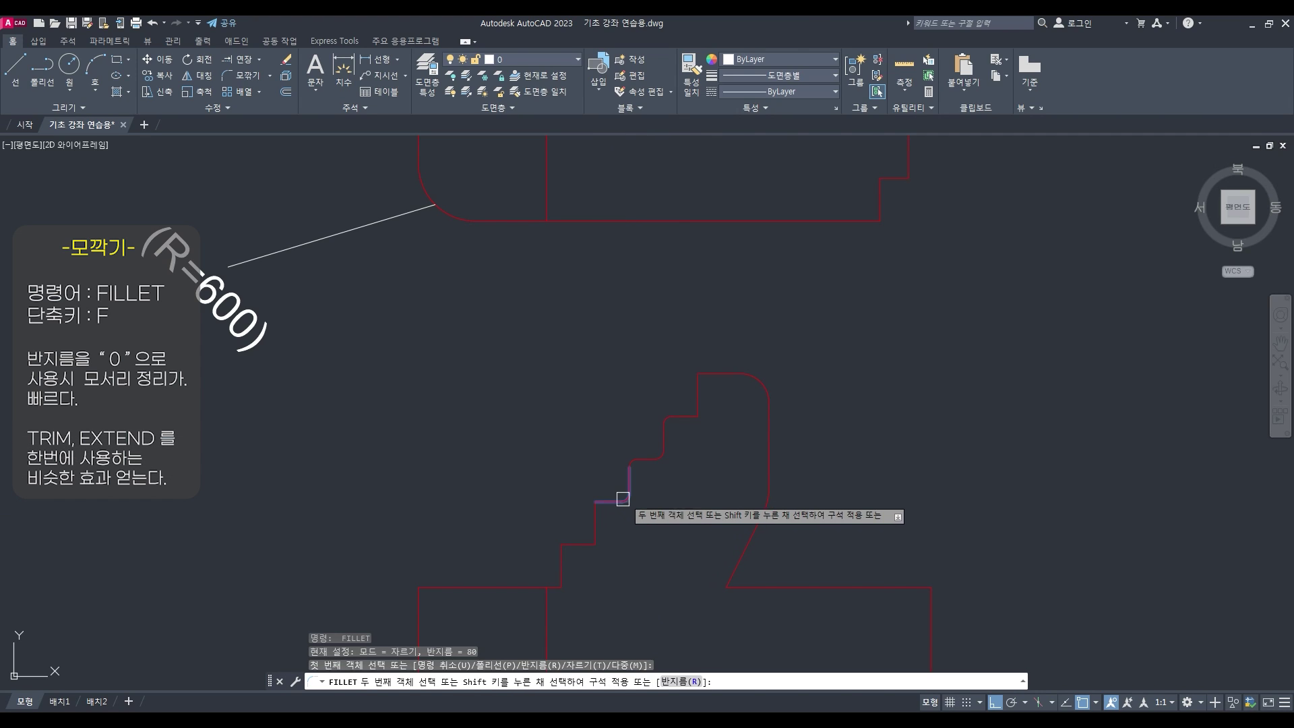
pyautogui.click(594, 521)
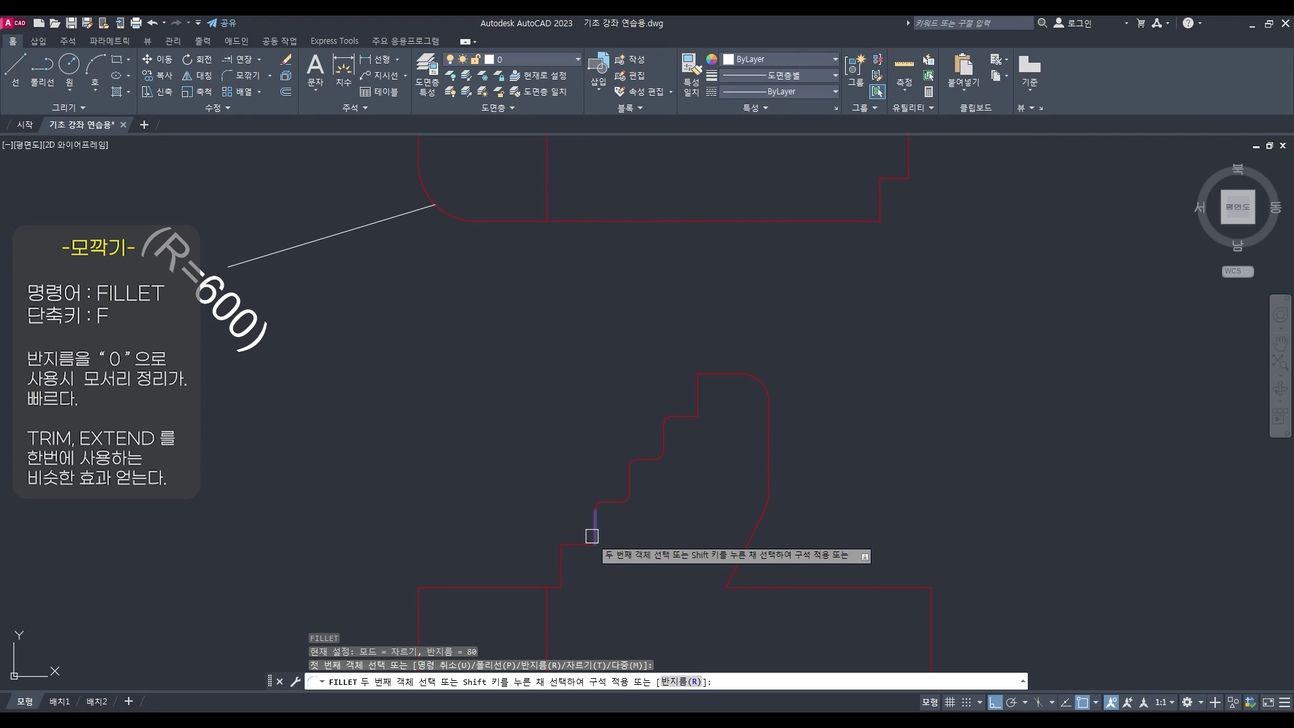
pyautogui.click(593, 529)
pyautogui.scroll(-4, 586, 521)
pyautogui.moveTo(586, 521); pyautogui.dragTo(611, 458, button='middle')
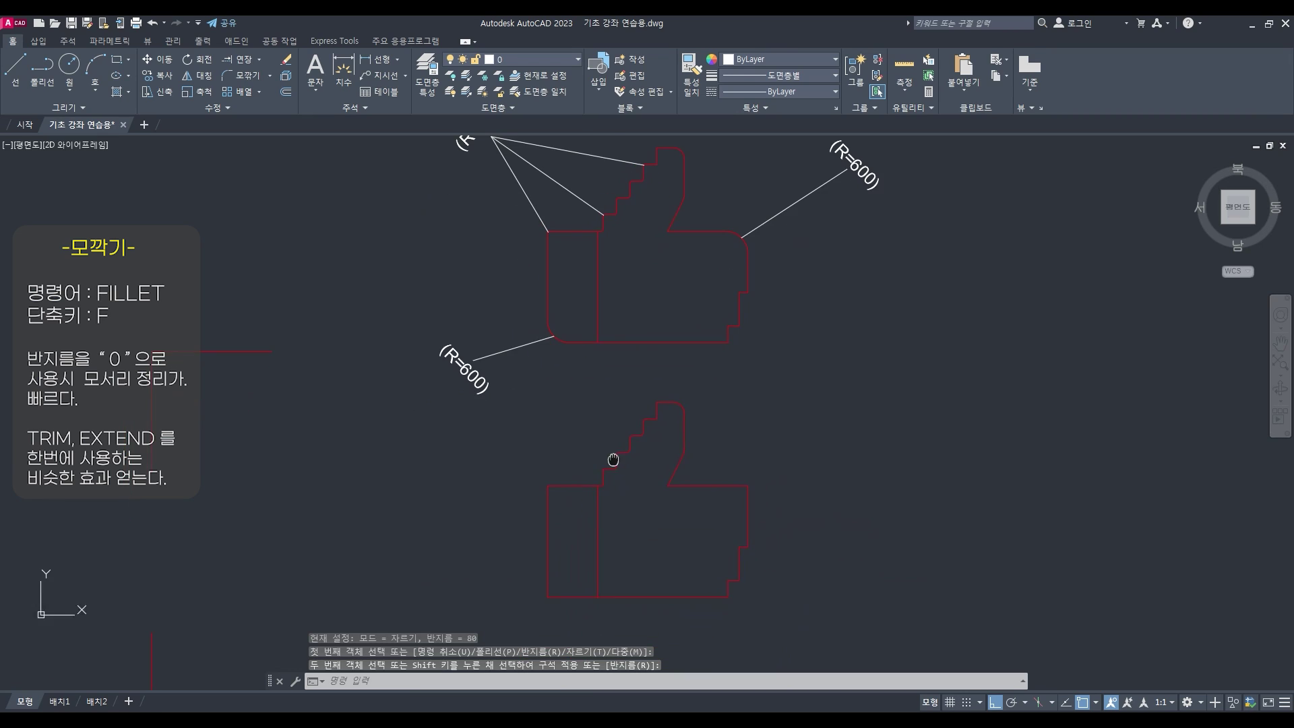
# Round the lowest outer corner of the lower thumb's stepped edge with radius 80
pyautogui.scroll(6, 600, 474)
pyautogui.press('space')
pyautogui.click(610, 459)
pyautogui.click(604, 499)
pyautogui.press('space')
pyautogui.scroll(-4, 605, 501)
pyautogui.moveTo(603, 494); pyautogui.dragTo(632, 603, button='middle')
pyautogui.press('Escape')
pyautogui.press('Escape')
pyautogui.moveTo(655, 443); pyautogui.dragTo(650, 468, button='middle')
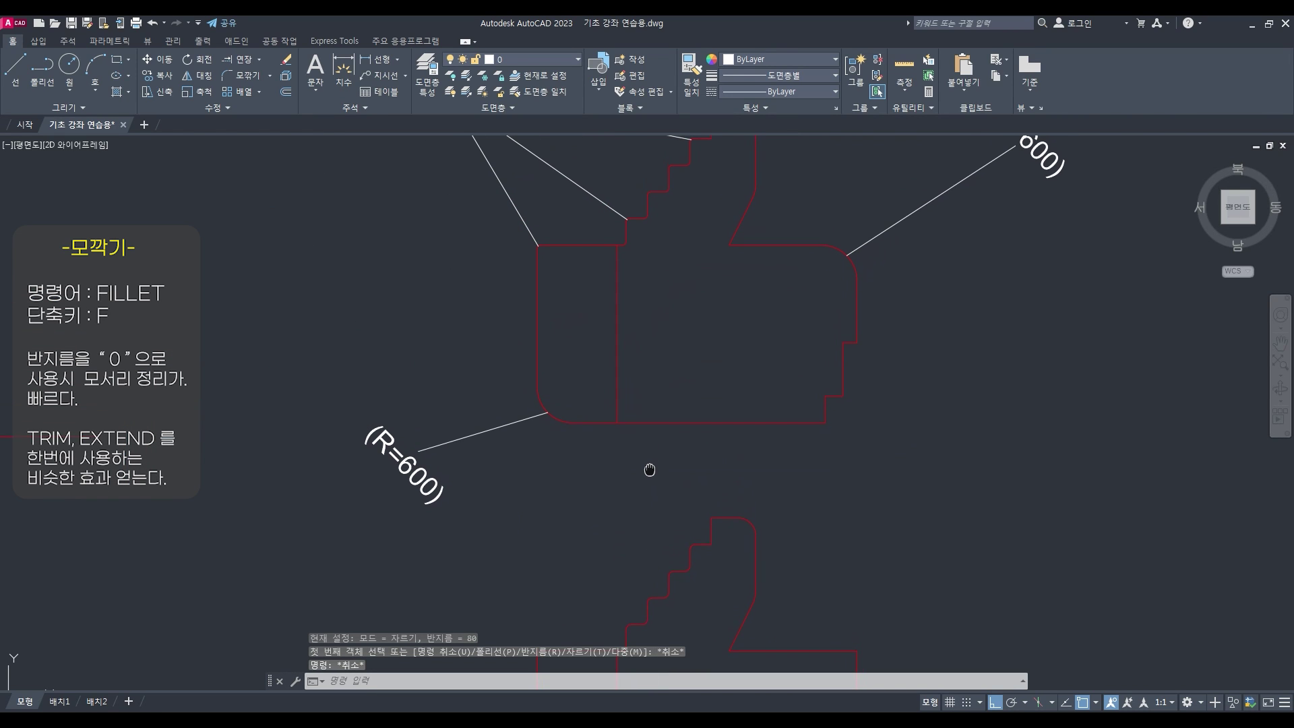
pyautogui.scroll(4, 613, 483)
pyautogui.press('space')
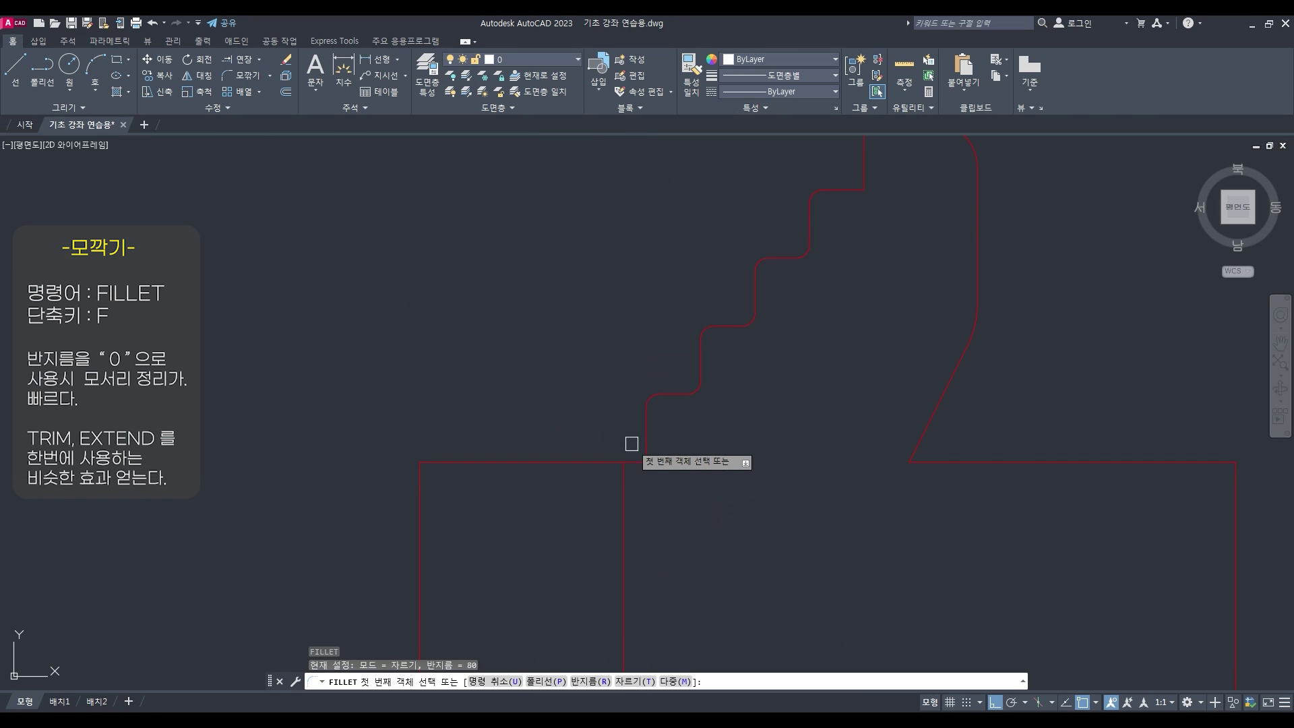
pyautogui.click(641, 448)
pyautogui.press('Escape')
pyautogui.press('space')
pyautogui.press('Escape')
pyautogui.scroll(-3, 551, 449)
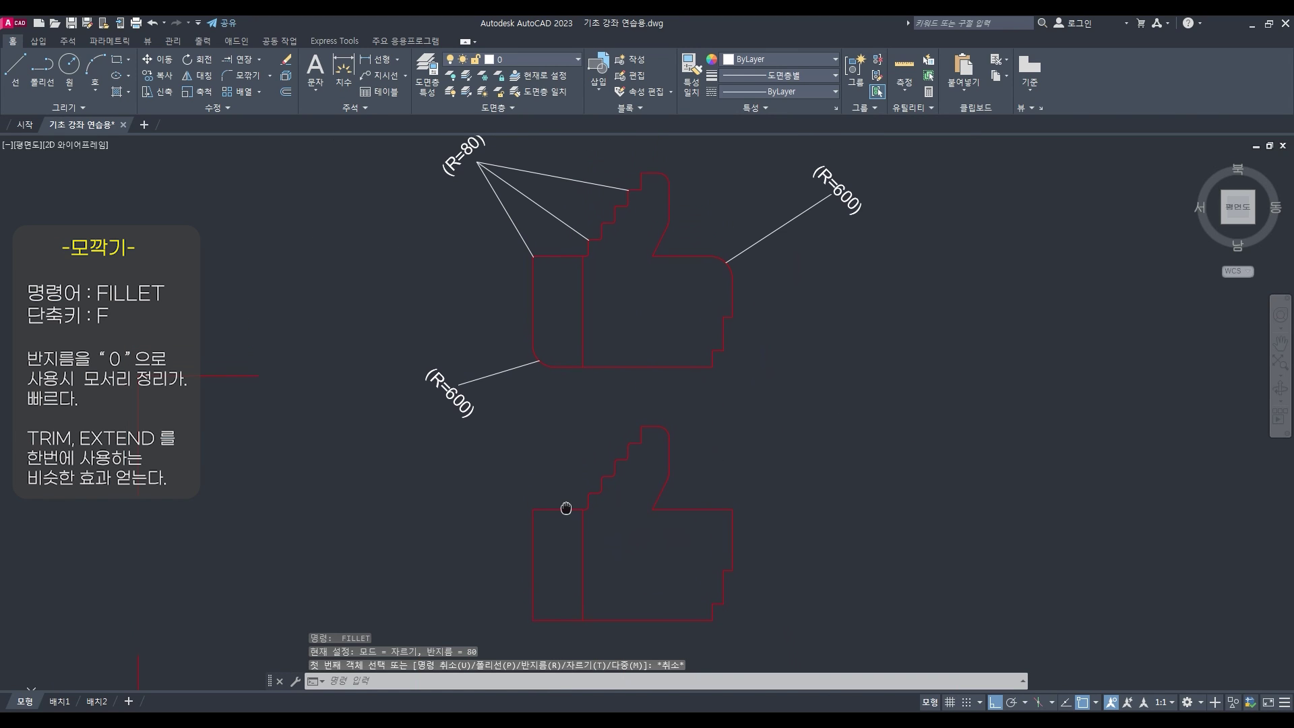
pyautogui.press('Escape')
pyautogui.press('Escape')
# Round the upper-left corner of the lower thumb's cuff using Fillet with radius 80
pyautogui.write('z')
pyautogui.press('Return')
pyautogui.write('w')
pyautogui.press('Return')
pyautogui.click(454, 244)
pyautogui.click(746, 592)
pyautogui.press('Escape')
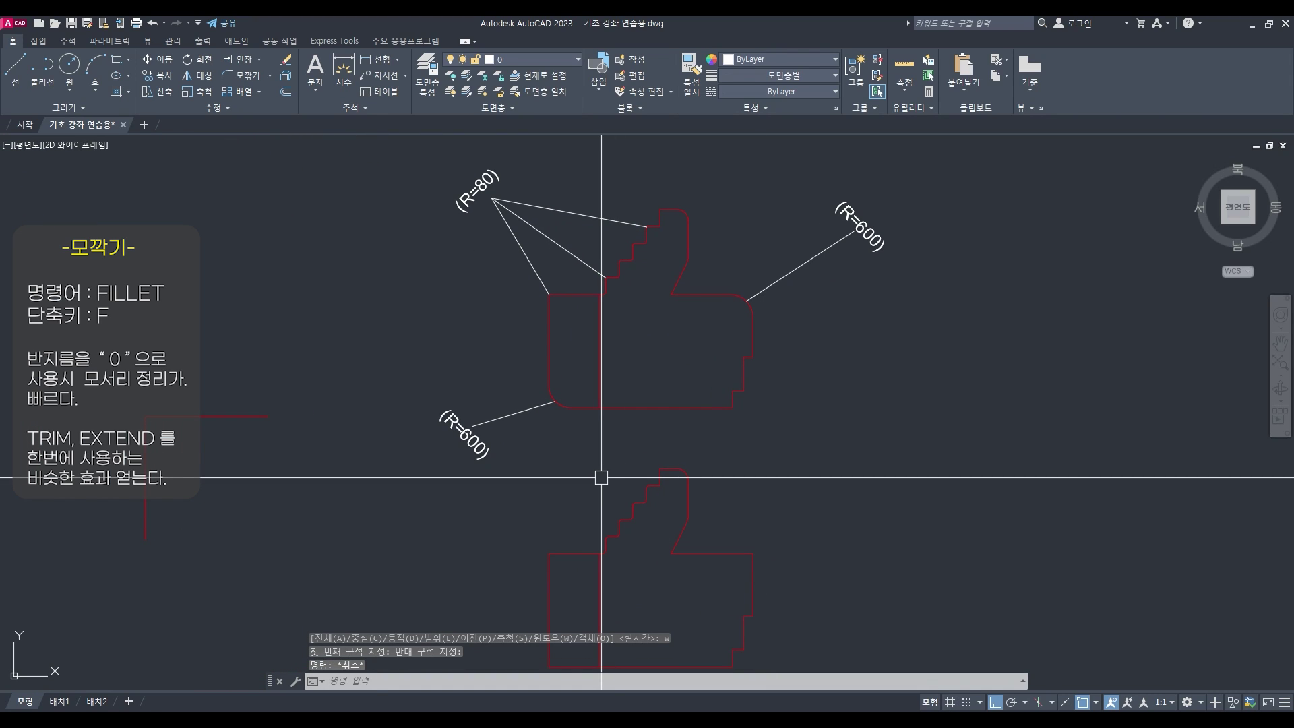
pyautogui.write('f')
pyautogui.press('Return')
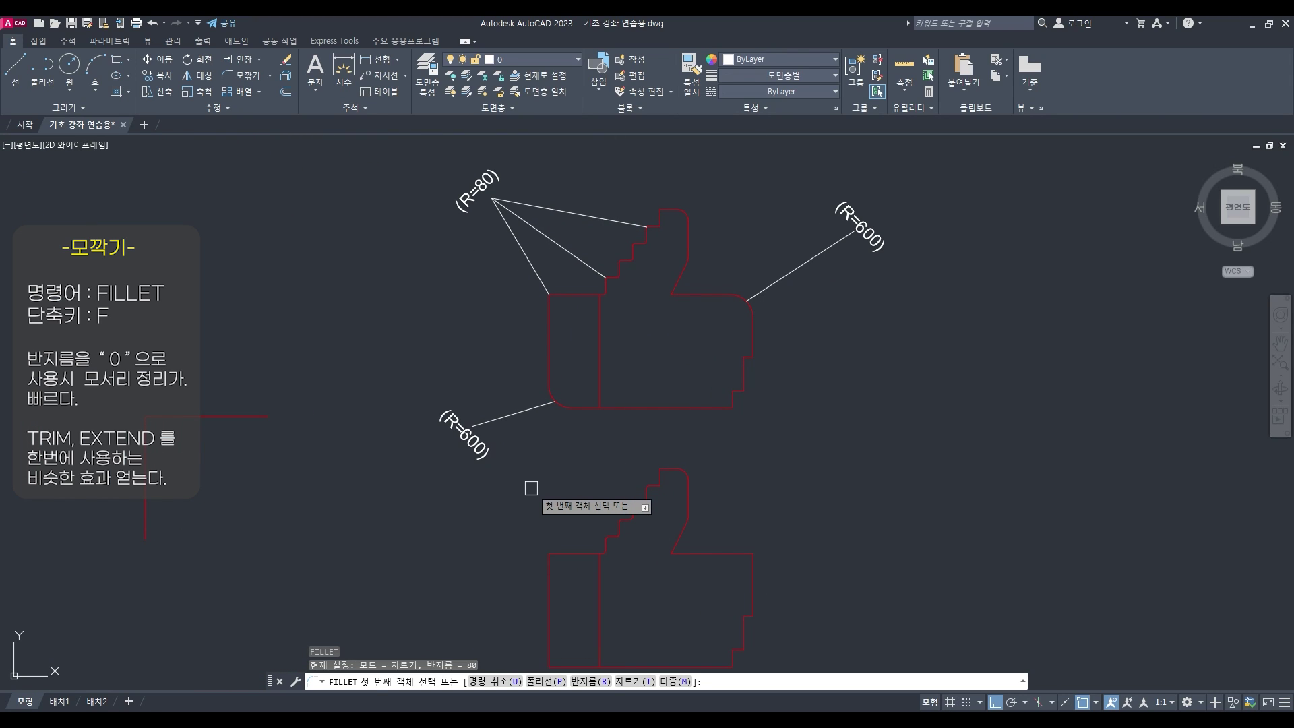
pyautogui.write('80')
pyautogui.press('Return')
pyautogui.click(559, 551)
pyautogui.press('Return')
pyautogui.click(547, 582)
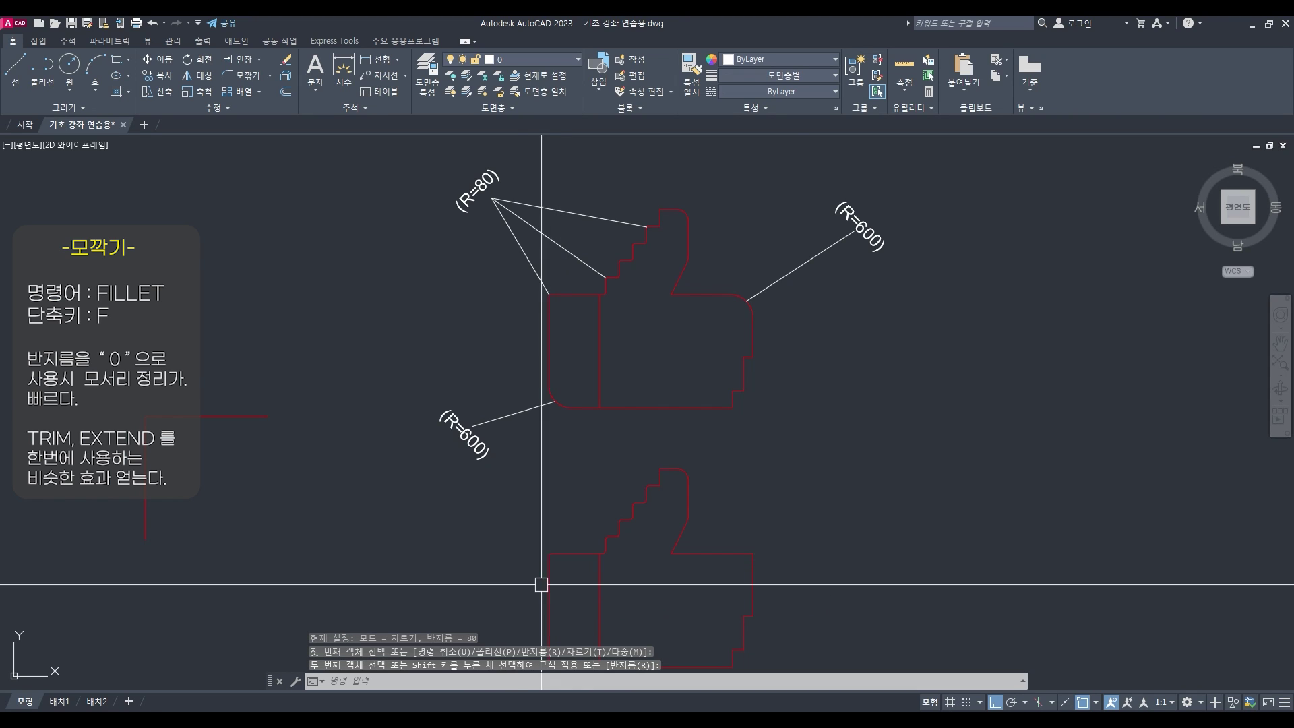
pyautogui.moveTo(547, 582); pyautogui.dragTo(501, 510, button='middle')
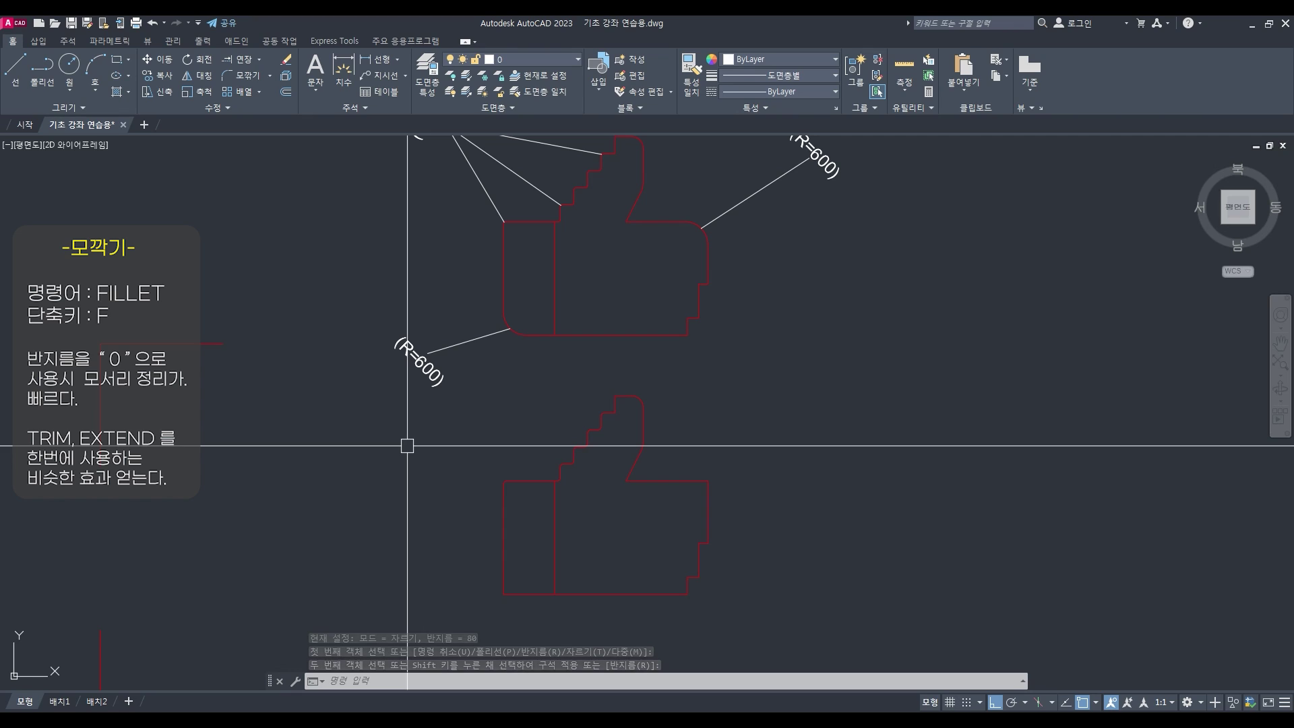
# Set the Fillet radius to 600 and round the lower-left corner of the lower thumb's cuff
pyautogui.press('Escape')
pyautogui.press('Return')
pyautogui.write('r')
pyautogui.press('Return')
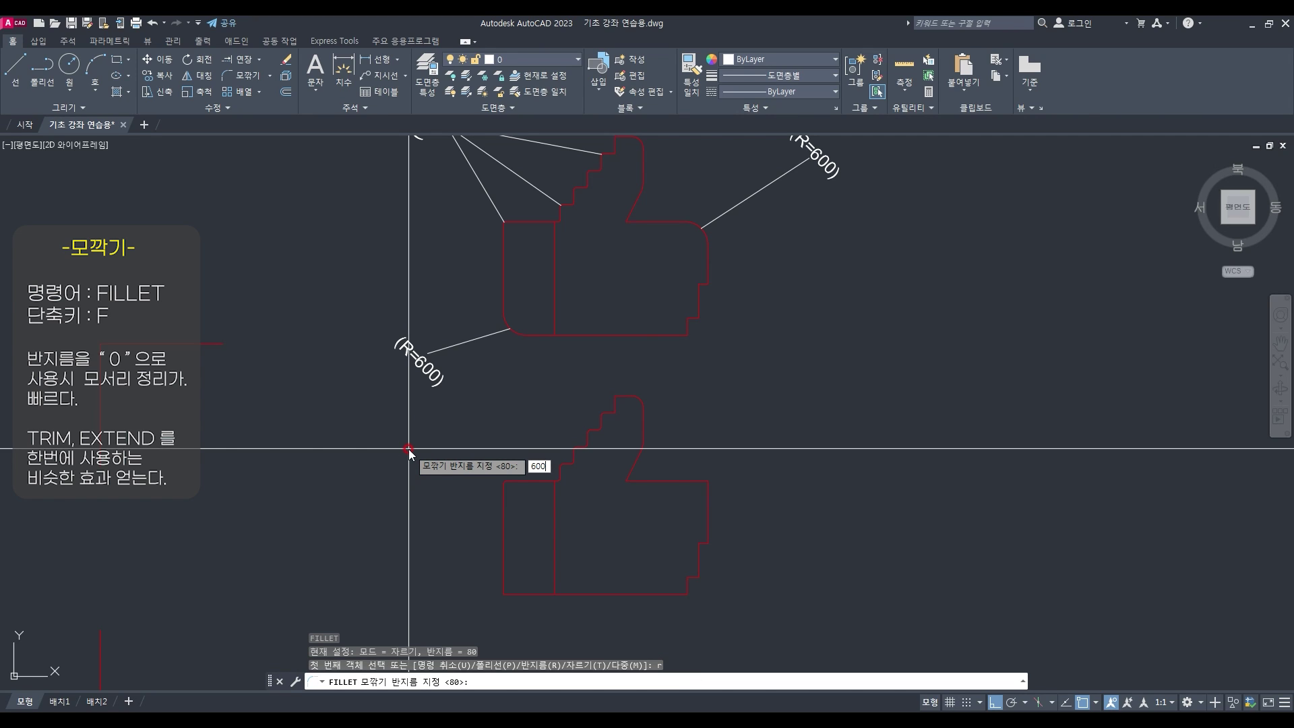
pyautogui.write('600')
pyautogui.press('Return')
pyautogui.click(509, 570)
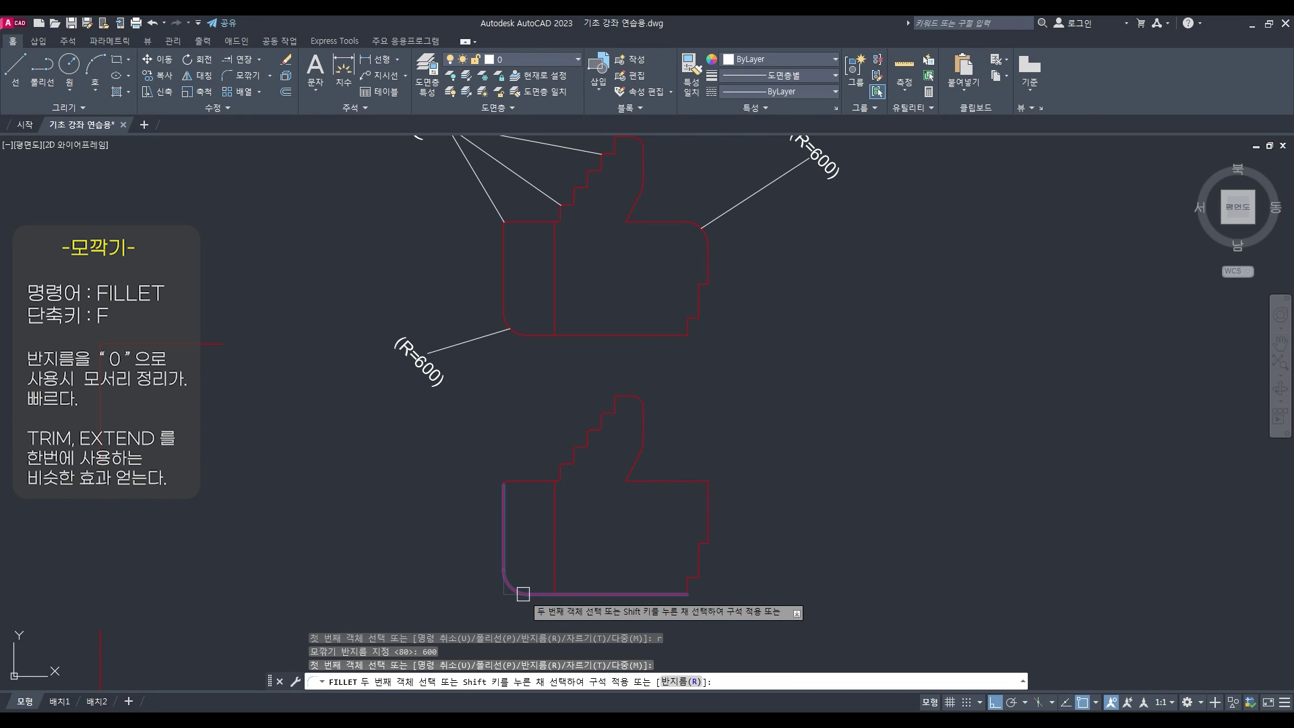
pyautogui.click(507, 593)
pyautogui.moveTo(643, 522); pyautogui.dragTo(612, 556, button='middle')
pyautogui.press('Escape')
pyautogui.press('Escape')
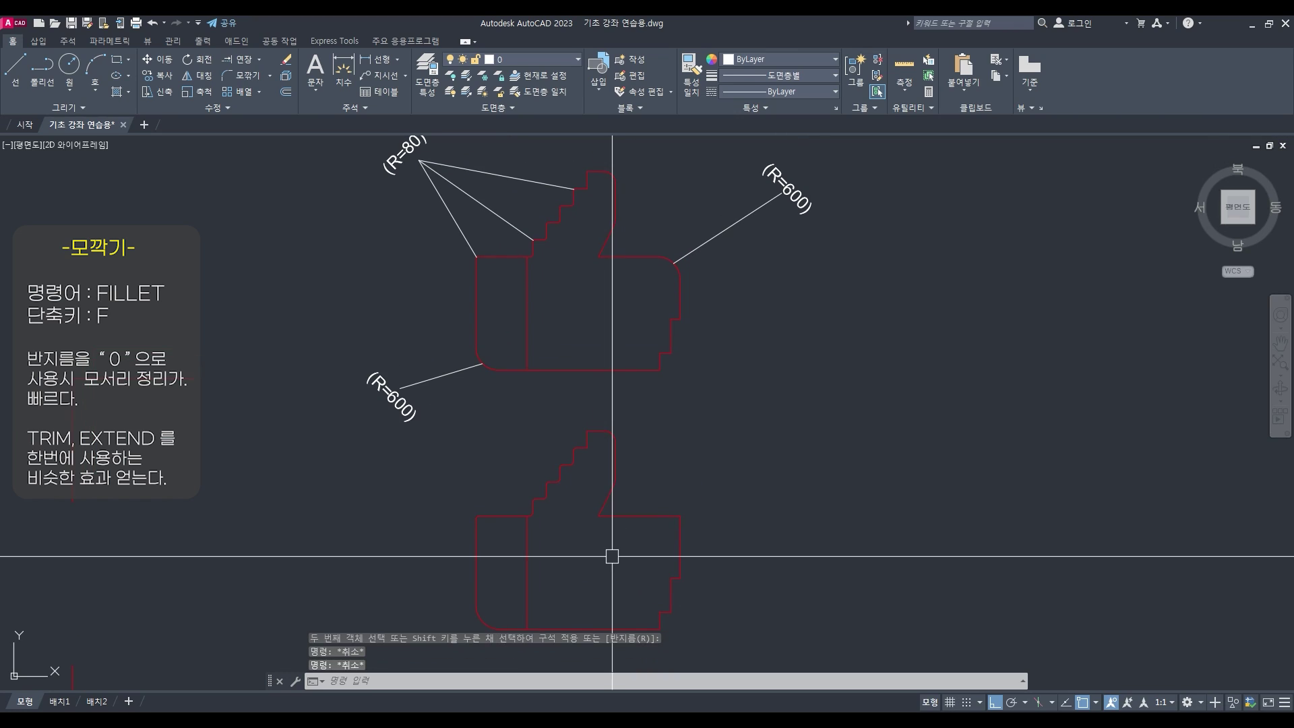
# Round the upper-right corner of the lower thumb's hand with the 600 radius
pyautogui.press('Return')
pyautogui.click(648, 517)
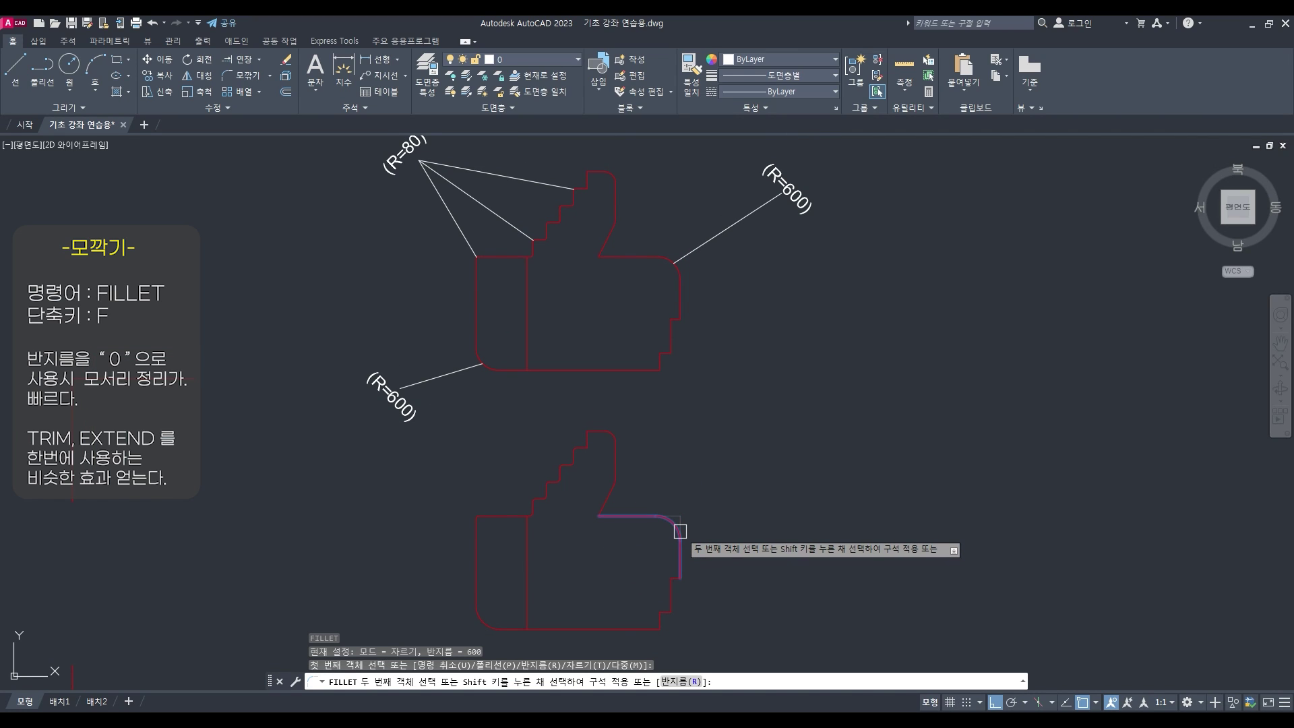
pyautogui.click(680, 532)
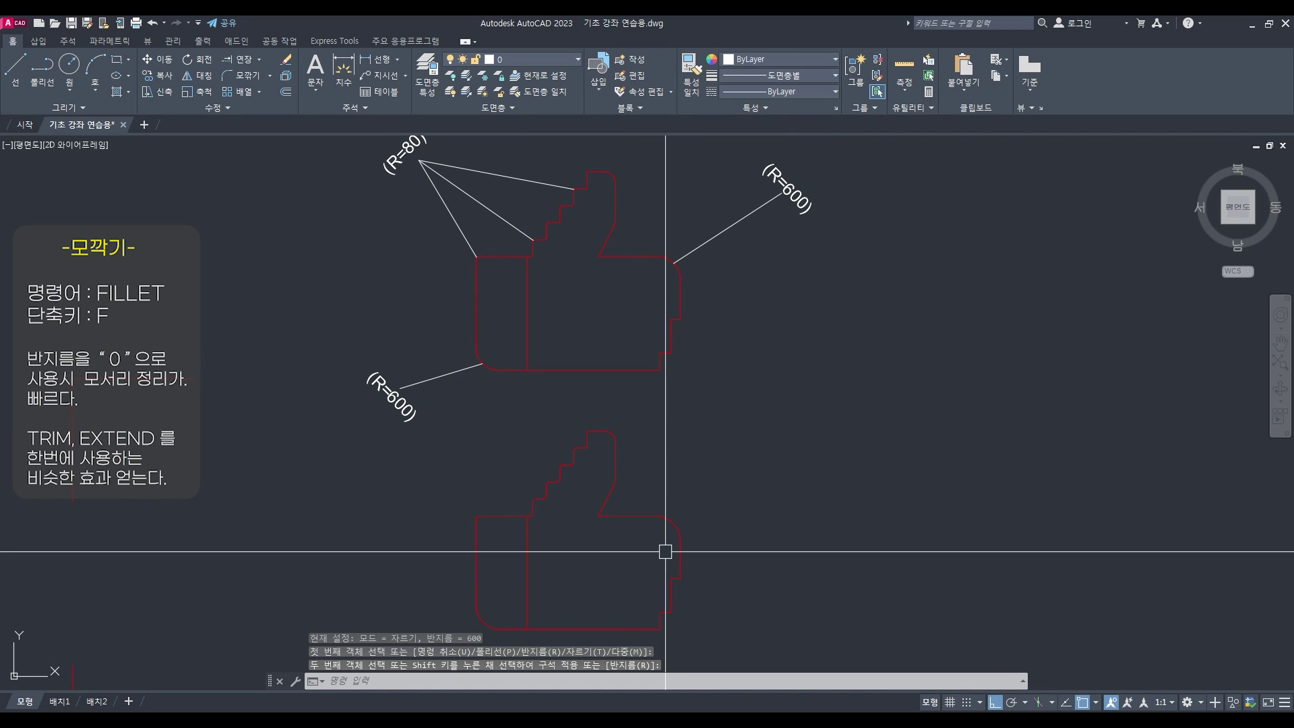
pyautogui.scroll(-4, 663, 548)
pyautogui.press('Escape')
pyautogui.press('Escape')
pyautogui.scroll(-5, 441, 518)
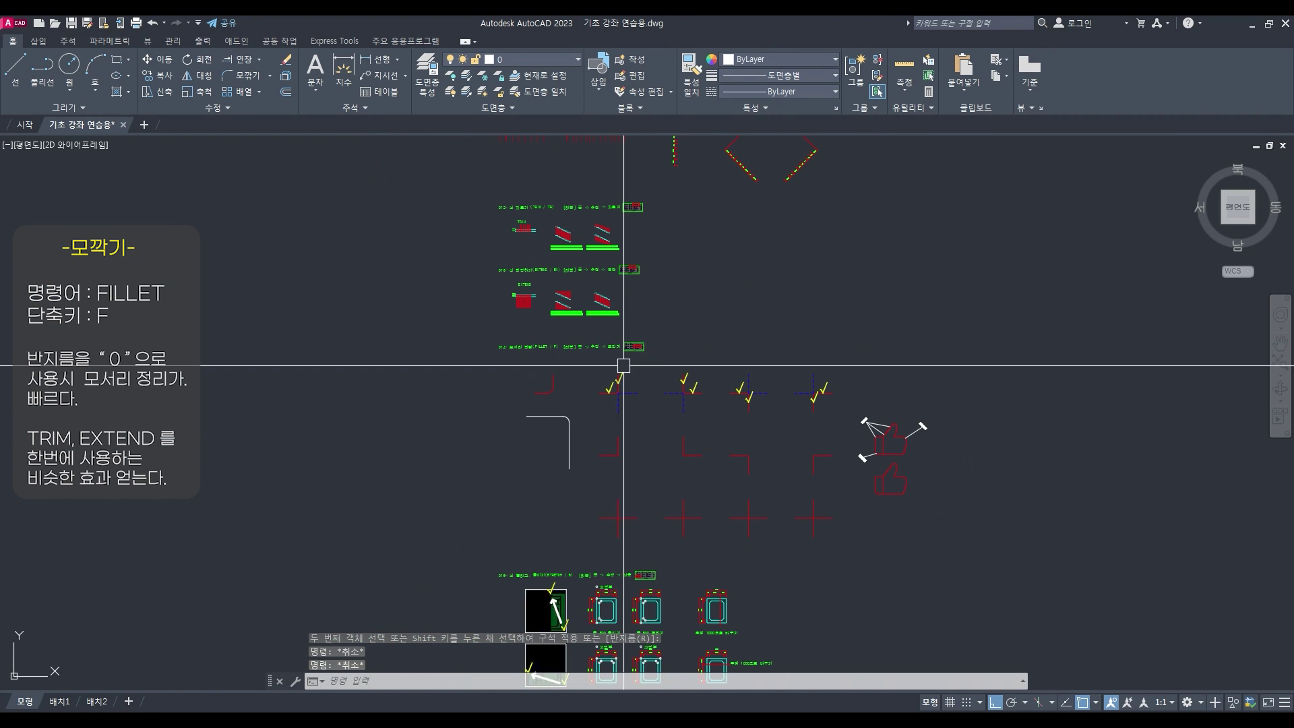
# Examine the STRETCH exercise in section 015, including its crossing-selection pictures and the width-change figures
pyautogui.scroll(3, 785, 427)
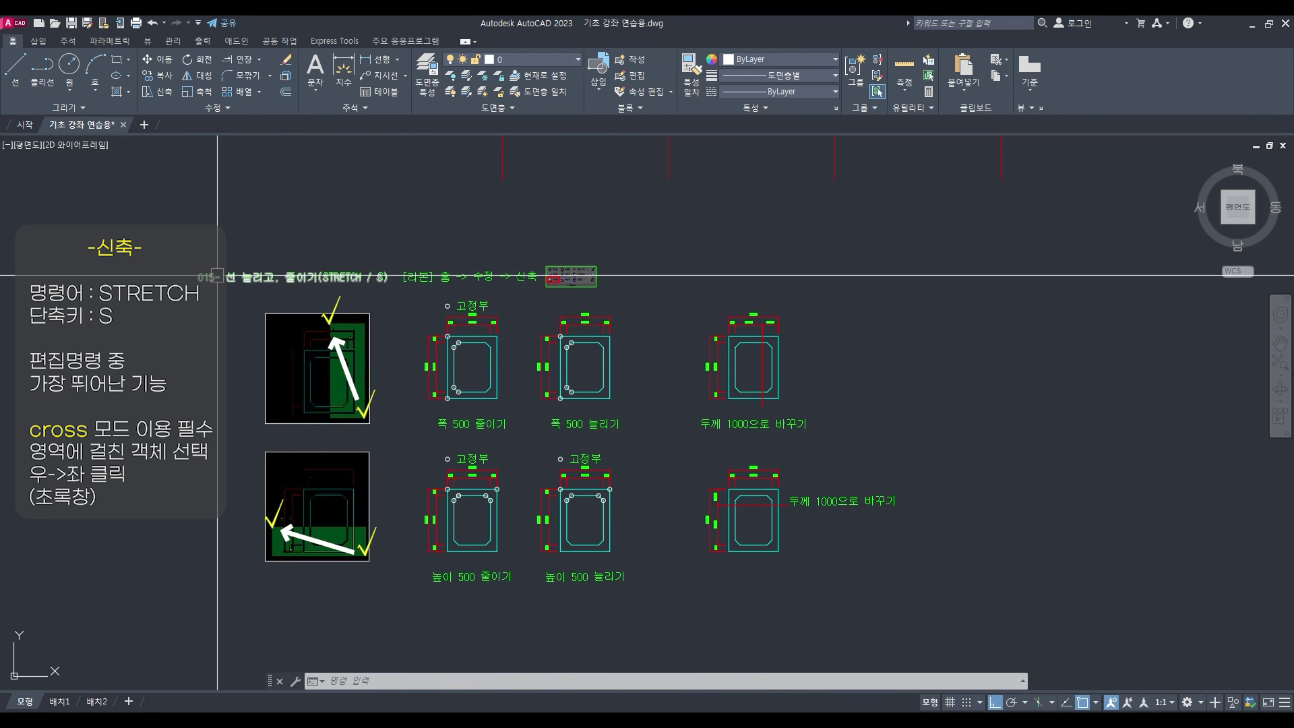
pyautogui.scroll(3, 217, 275)
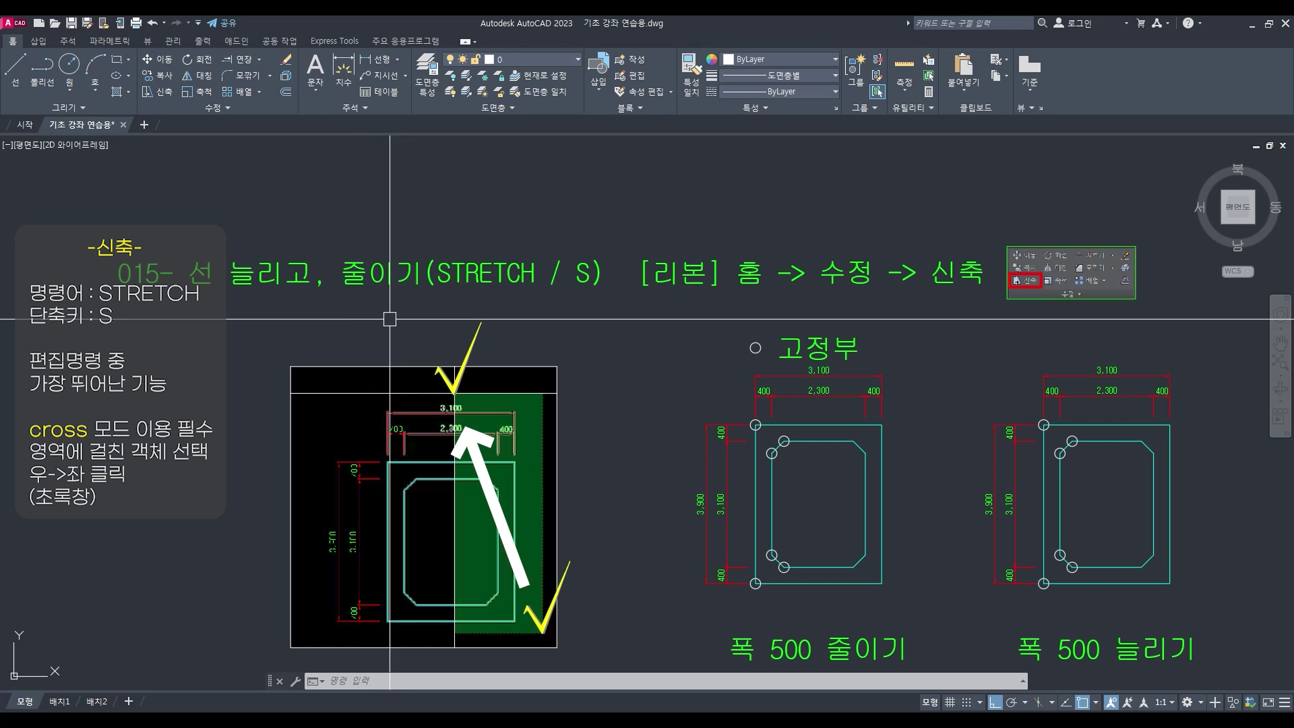
pyautogui.moveTo(398, 319); pyautogui.dragTo(354, 309, button='middle')
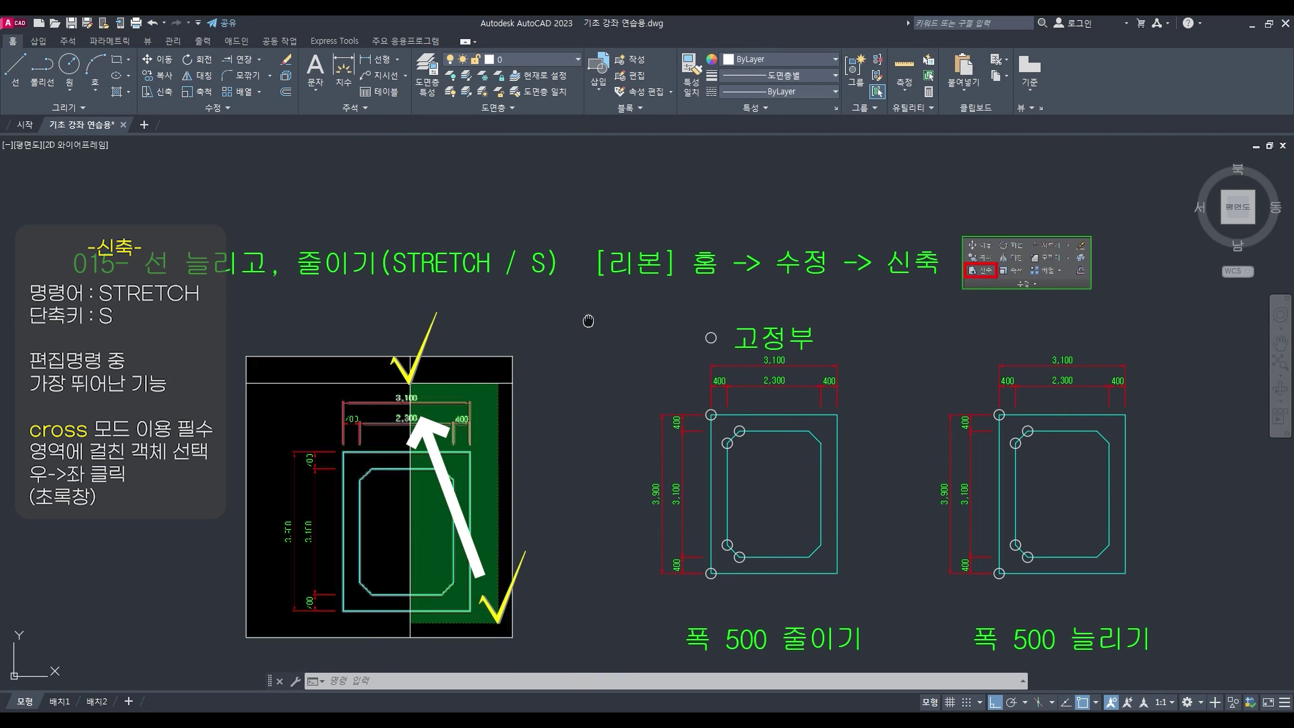
pyautogui.moveTo(587, 321); pyautogui.dragTo(546, 322, button='middle')
pyautogui.scroll(-10, 417, 388)
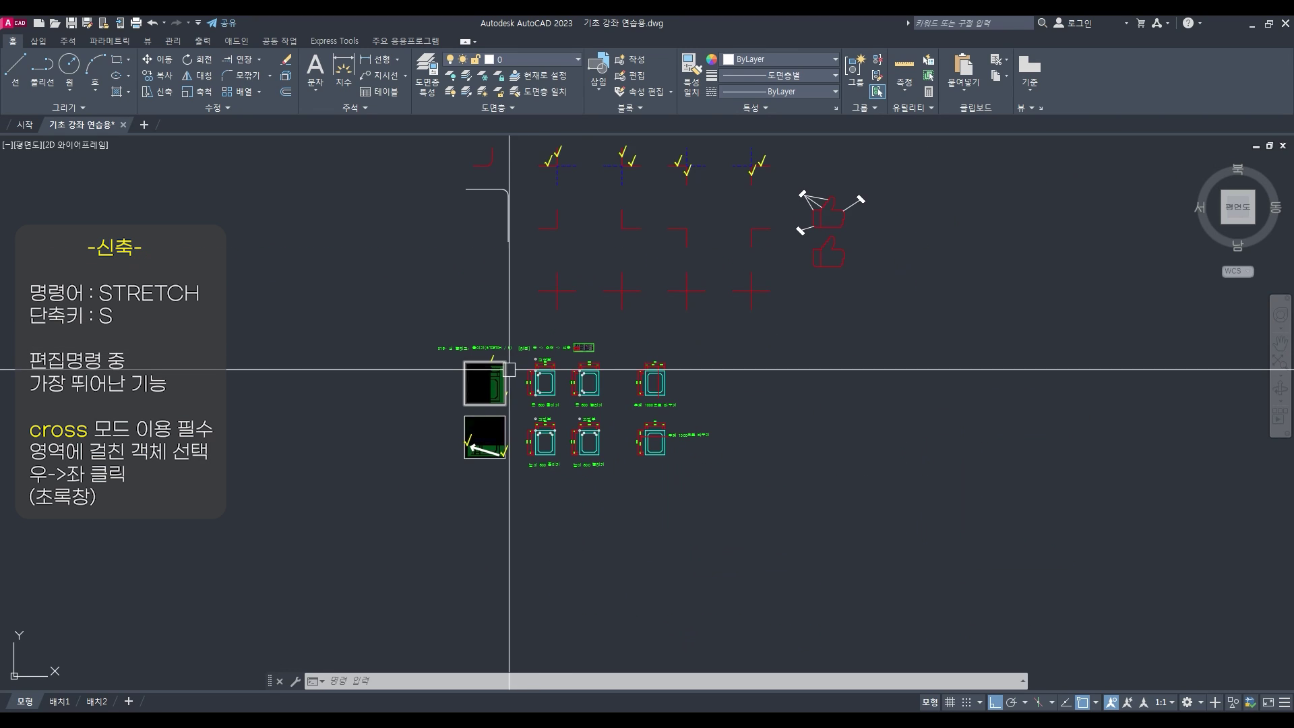
# Change the colour of the "cross" selection note in section 007 to 169,83,160
pyautogui.scroll(8, 424, 376)
pyautogui.moveTo(468, 480)
pyautogui.mouseDown(button='middle')
pyautogui.moveTo(425, 307)
pyautogui.moveTo(439, 329)
pyautogui.moveTo(427, 604)
pyautogui.mouseUp(button='middle')
pyautogui.moveTo(378, 303); pyautogui.dragTo(409, 568, button='middle')
pyautogui.moveTo(445, 511); pyautogui.dragTo(382, 225, button='middle')
pyautogui.moveTo(433, 385)
pyautogui.mouseDown(button='middle')
pyautogui.moveTo(416, 263)
pyautogui.moveTo(426, 149)
pyautogui.mouseUp(button='middle')
pyautogui.moveTo(414, 487); pyautogui.dragTo(399, 159, button='middle')
pyautogui.moveTo(398, 398)
pyautogui.mouseDown(button='middle')
pyautogui.moveTo(384, 188)
pyautogui.moveTo(411, 644)
pyautogui.mouseUp(button='middle')
pyautogui.scroll(2, 399, 190)
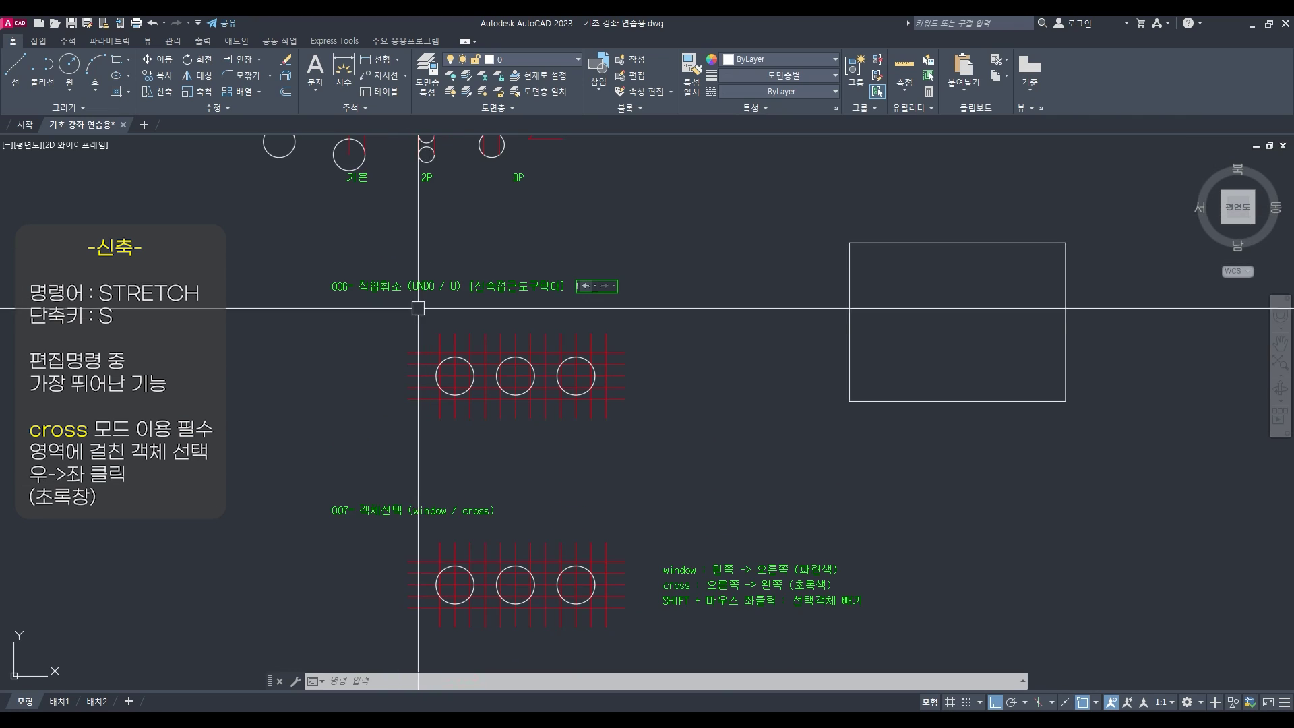
pyautogui.moveTo(574, 621); pyautogui.dragTo(495, 521, button='middle')
pyautogui.scroll(2, 540, 520)
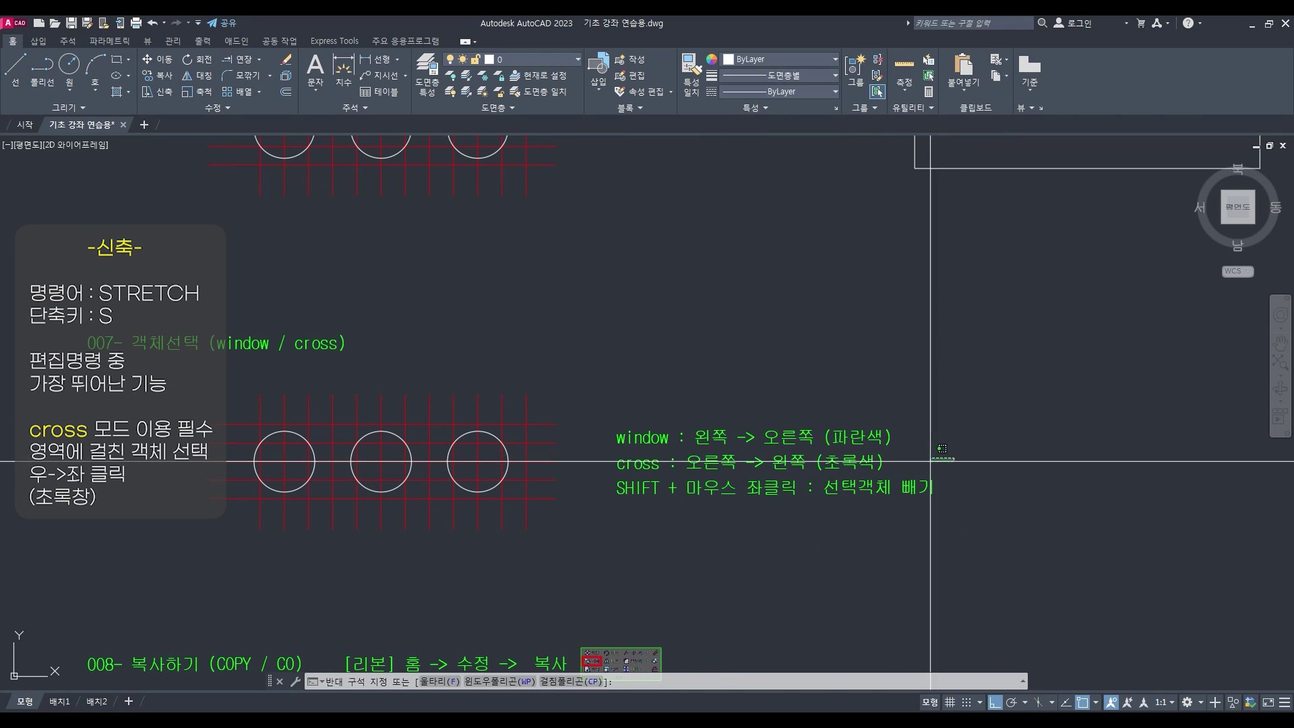
pyautogui.click(612, 471)
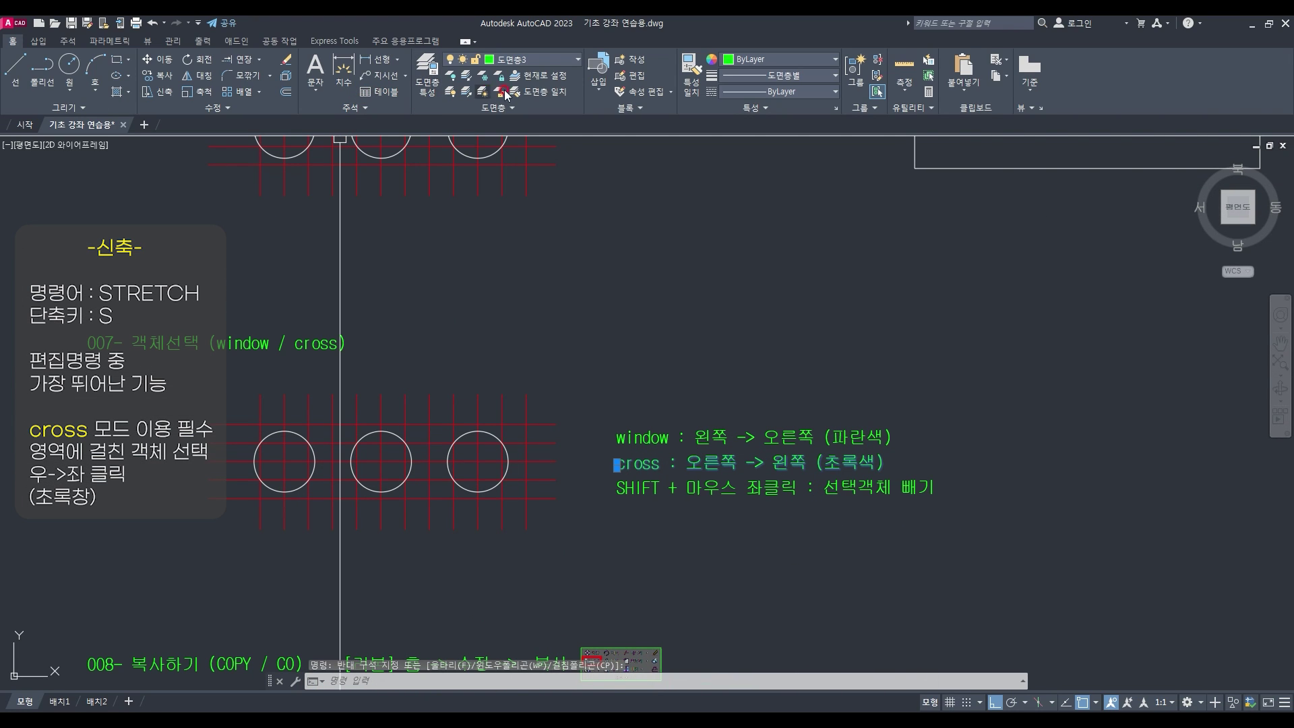
pyautogui.click(556, 63)
pyautogui.click(759, 64)
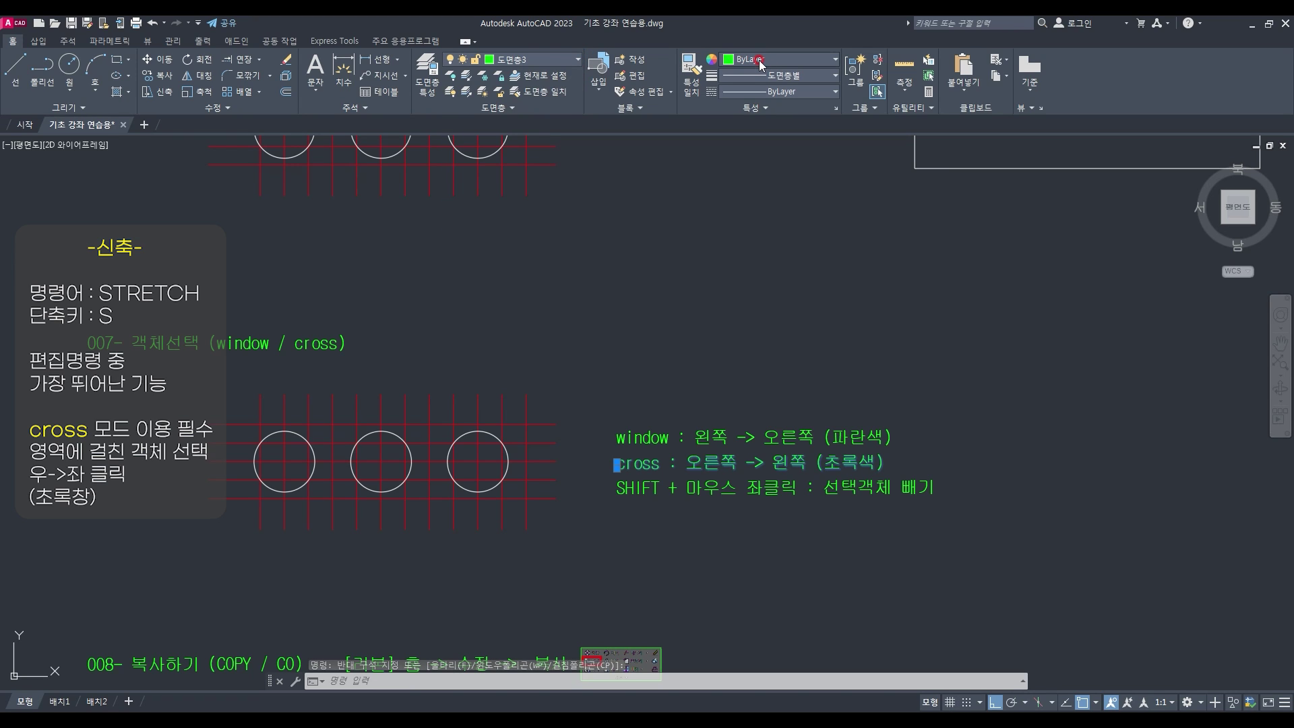
pyautogui.click(760, 62)
pyautogui.click(785, 136)
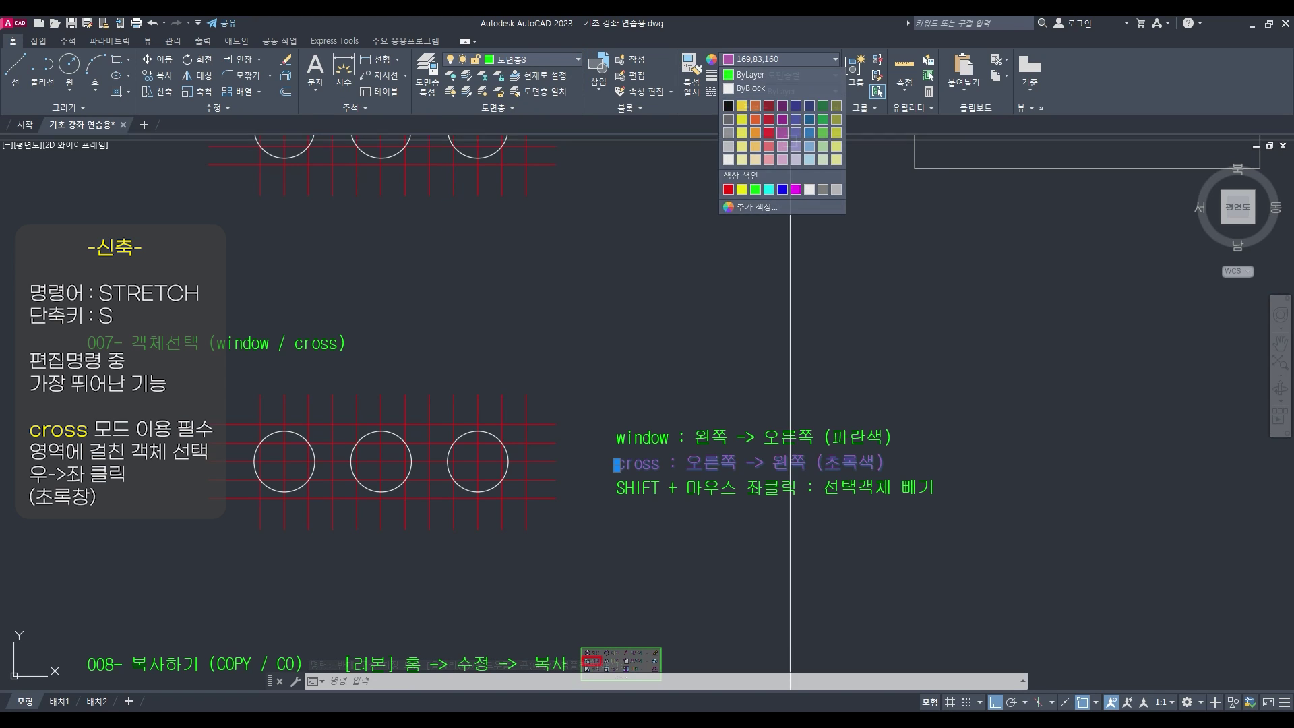
pyautogui.write('c')
pyautogui.press('space')
pyautogui.click(950, 457)
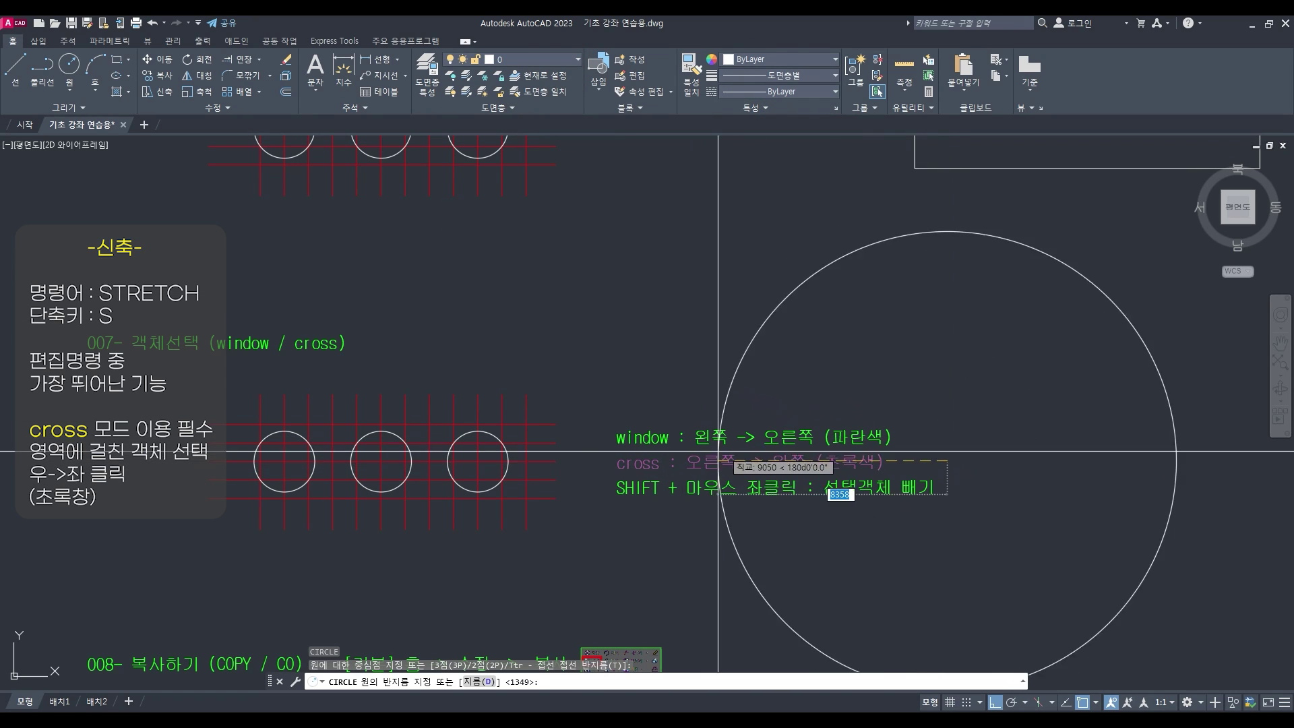
pyautogui.press('Escape')
pyautogui.press('Escape')
# Copy section 007's circle-and-line selection example and its "cross" note to the empty space below the section 015 STRETCH figures
pyautogui.write('co')
pyautogui.press('space')
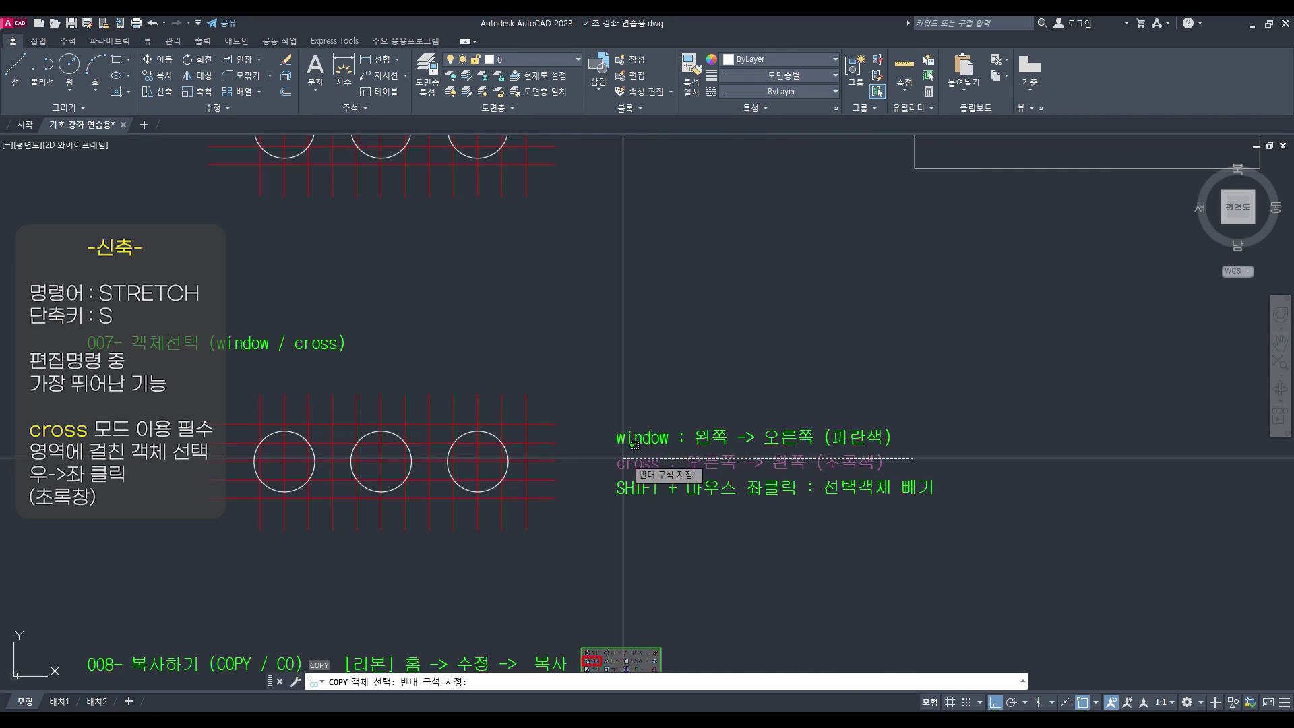
pyautogui.click(429, 529)
pyautogui.press('space')
pyautogui.click(628, 455)
pyautogui.scroll(-8, 613, 290)
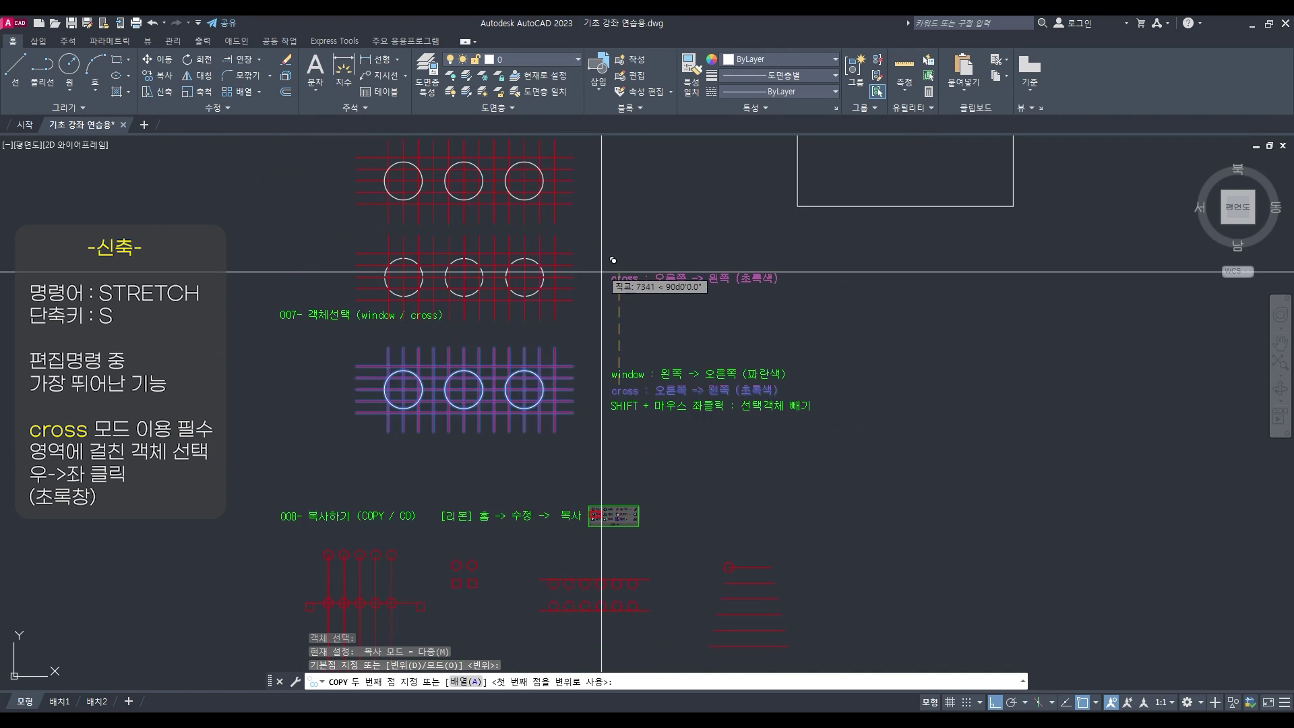
pyautogui.scroll(5, 613, 472)
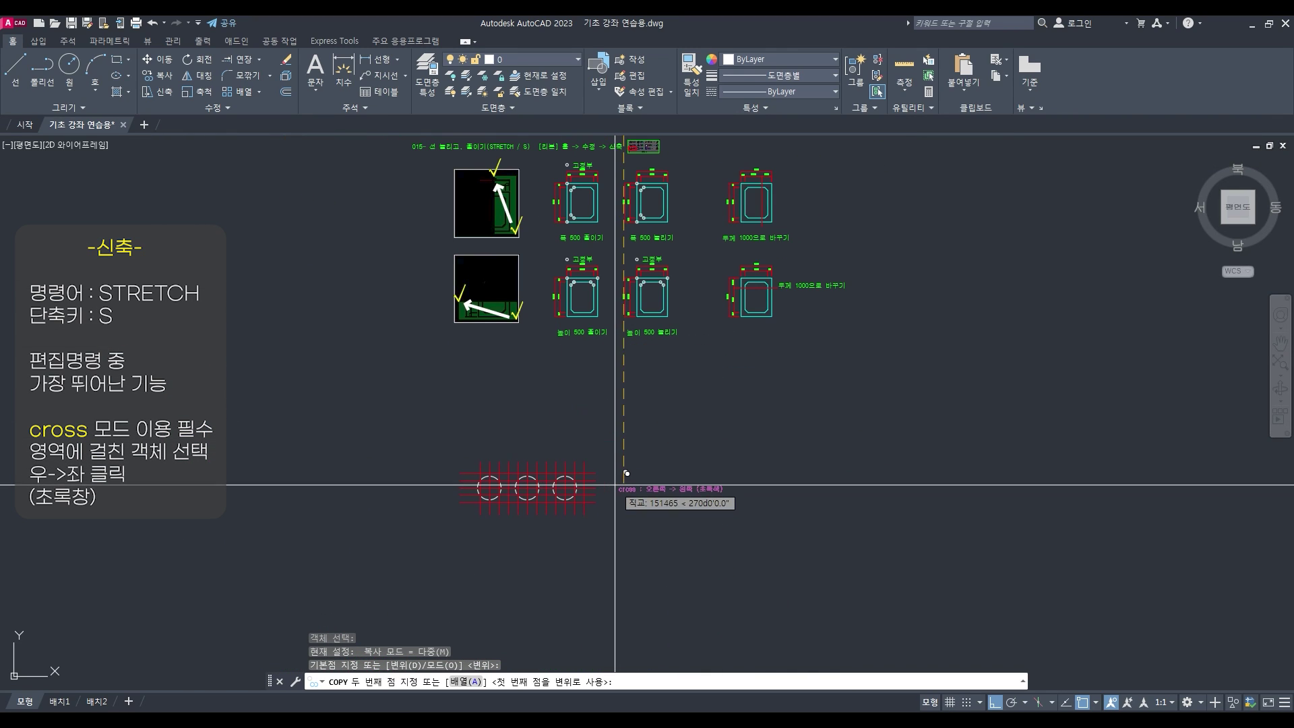
pyautogui.click(611, 396)
pyautogui.press('space')
# Examine the section 015 STRETCH figures together with the copied "cross" selection note below them
pyautogui.moveTo(610, 396); pyautogui.dragTo(574, 488, button='middle')
pyautogui.write('z')
pyautogui.press('space')
pyautogui.write('w')
pyautogui.press('space')
pyautogui.click(429, 266)
pyautogui.click(801, 485)
pyautogui.moveTo(564, 440); pyautogui.dragTo(566, 400, button='middle')
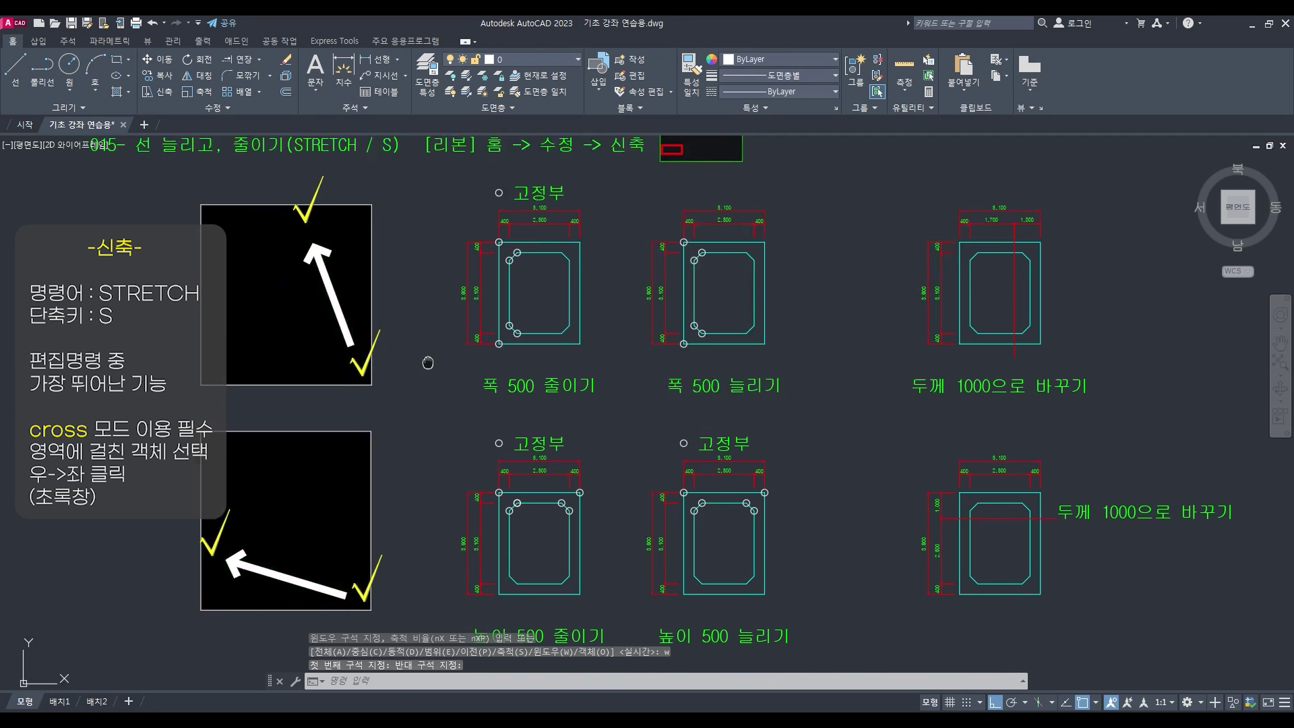
pyautogui.scroll(3, 427, 361)
pyautogui.scroll(-2, 499, 418)
pyautogui.scroll(1, 512, 418)
pyautogui.scroll(-2, 523, 419)
pyautogui.moveTo(526, 419)
pyautogui.mouseDown(button='middle')
pyautogui.moveTo(401, 213)
pyautogui.moveTo(410, 99)
pyautogui.mouseUp(button='middle')
pyautogui.moveTo(788, 687); pyautogui.dragTo(762, 555, button='middle')
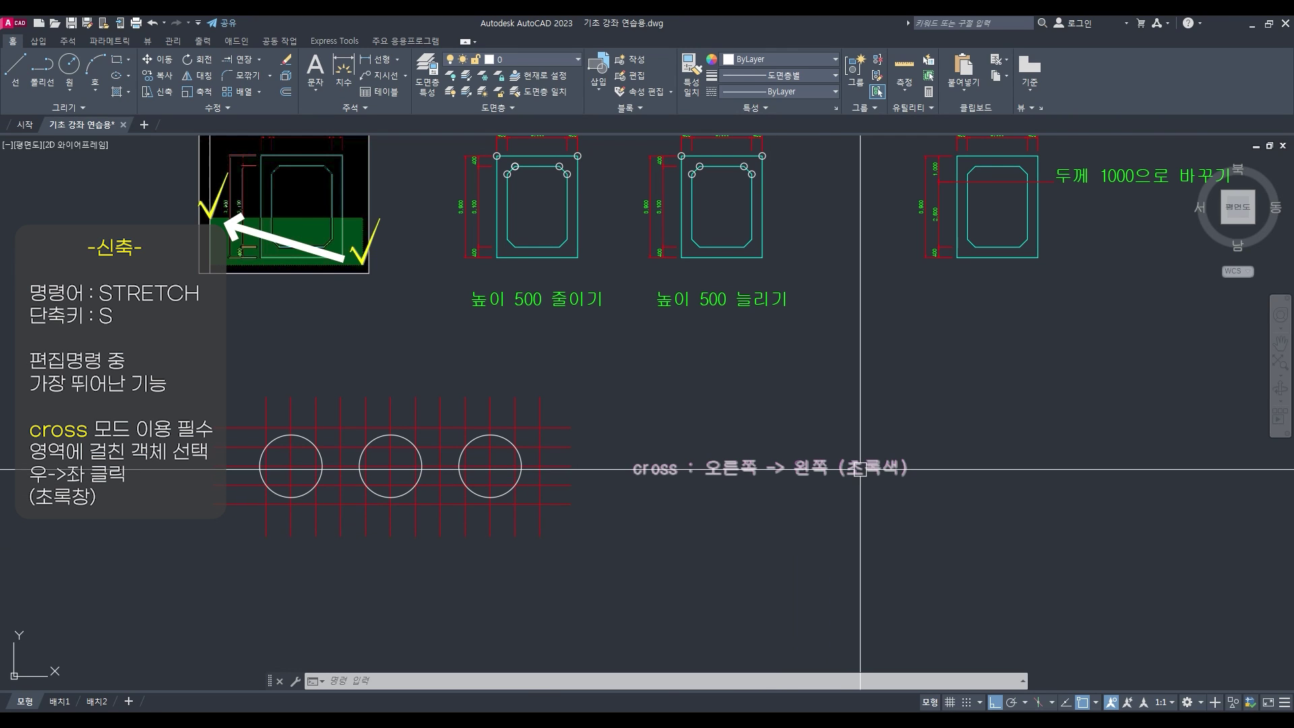
pyautogui.scroll(-1, 562, 352)
pyautogui.scroll(1, 427, 486)
pyautogui.scroll(2, 296, 205)
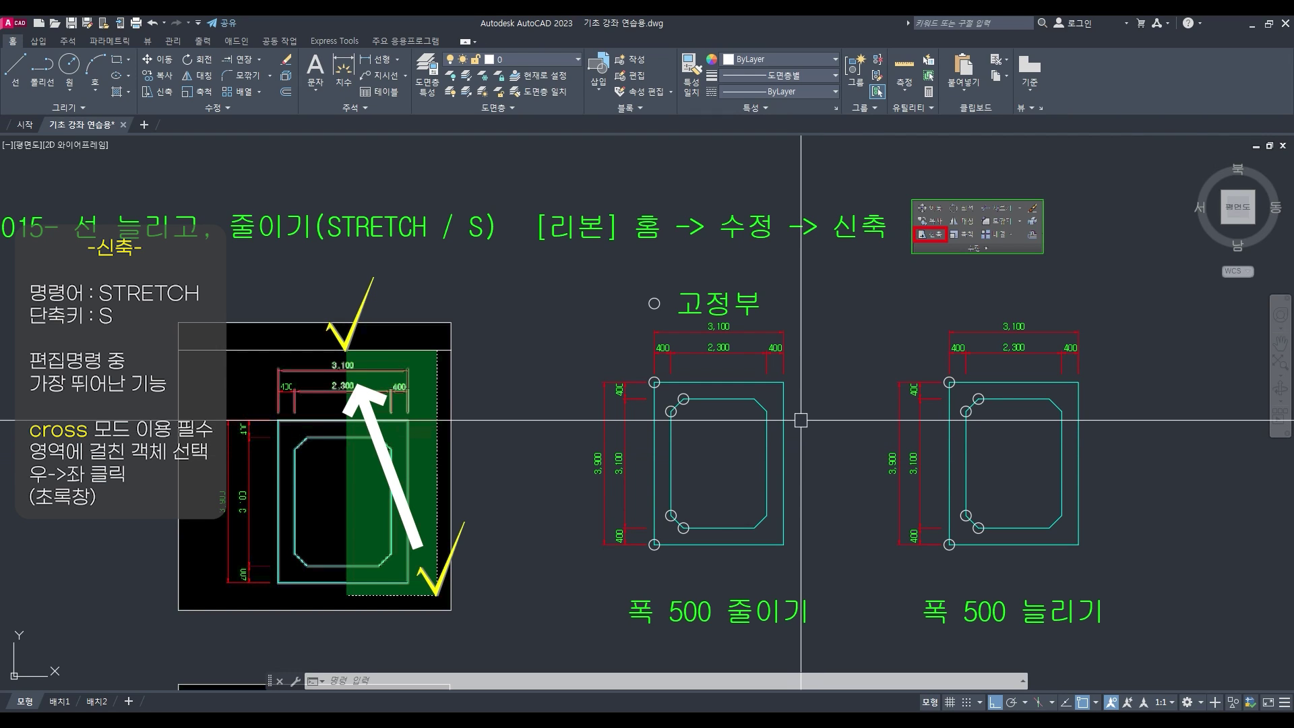
# Try offsetting the outer rectangle of the "폭 500 줄이기" figure outward by 500
pyautogui.write('o')
pyautogui.press('Return')
pyautogui.write('50')
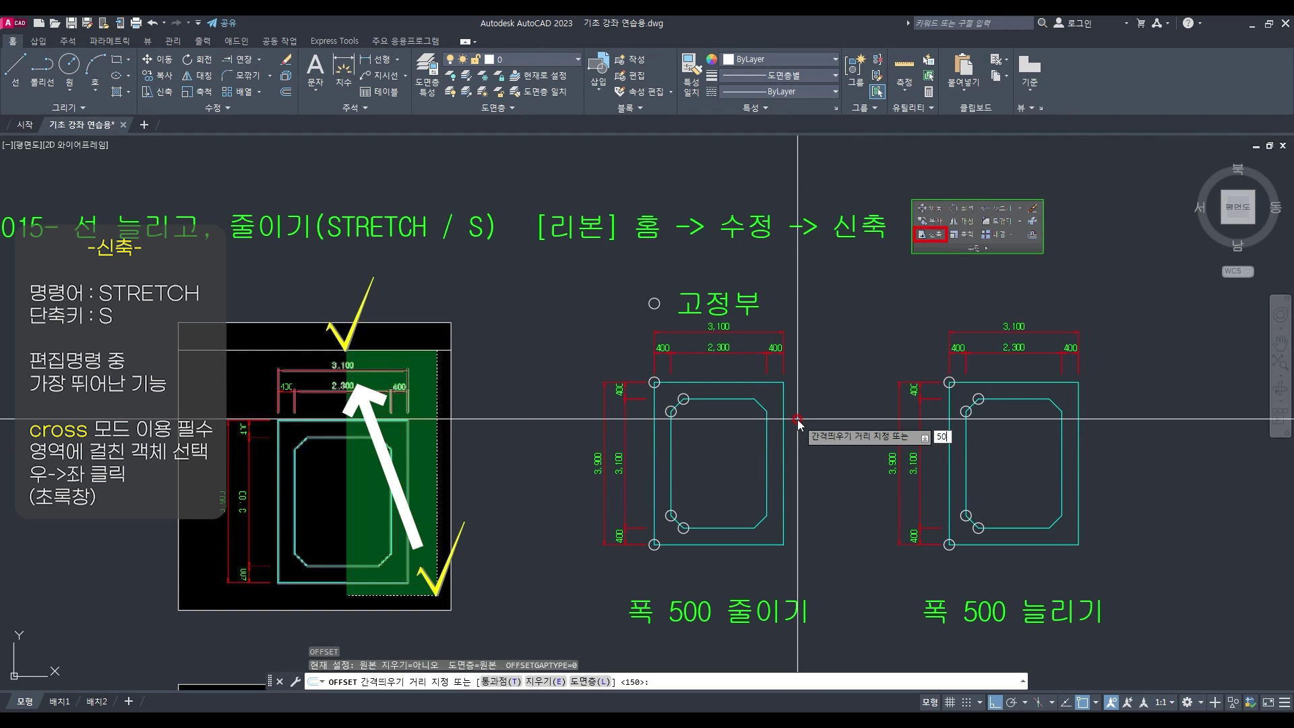
pyautogui.write('0')
pyautogui.press('Return')
pyautogui.click(783, 418)
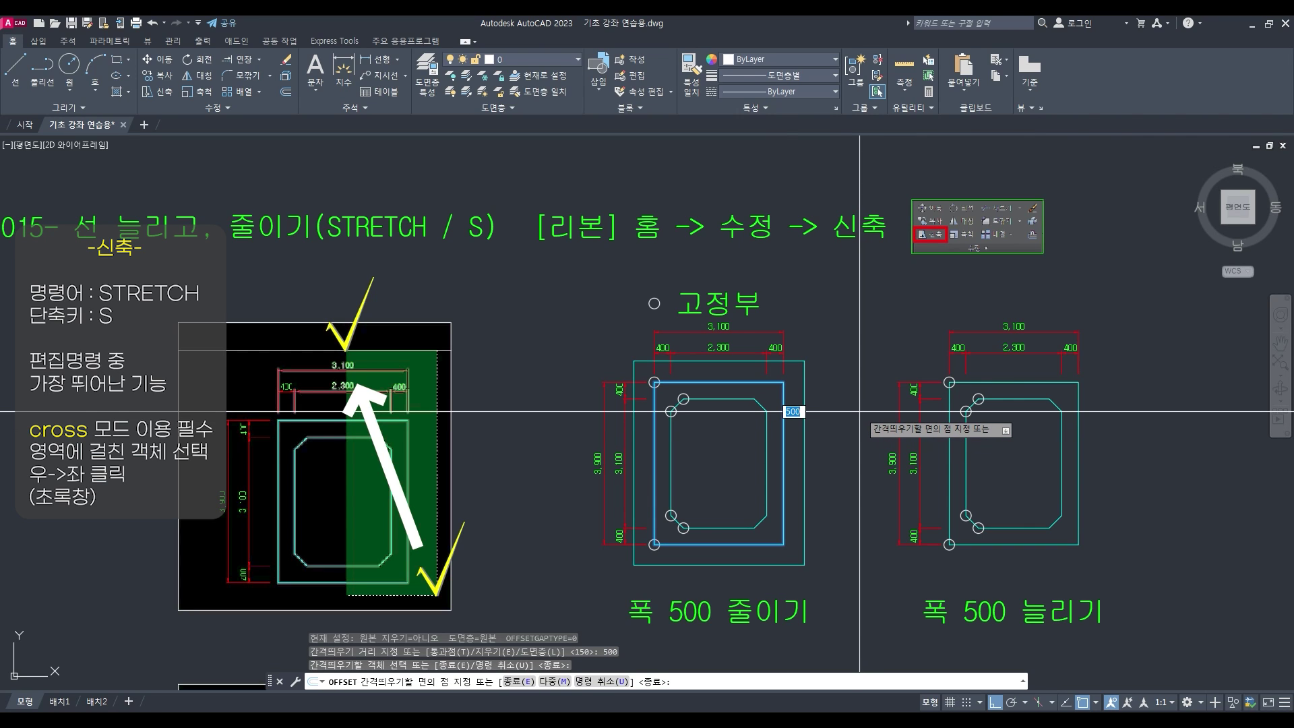
pyautogui.press('Escape')
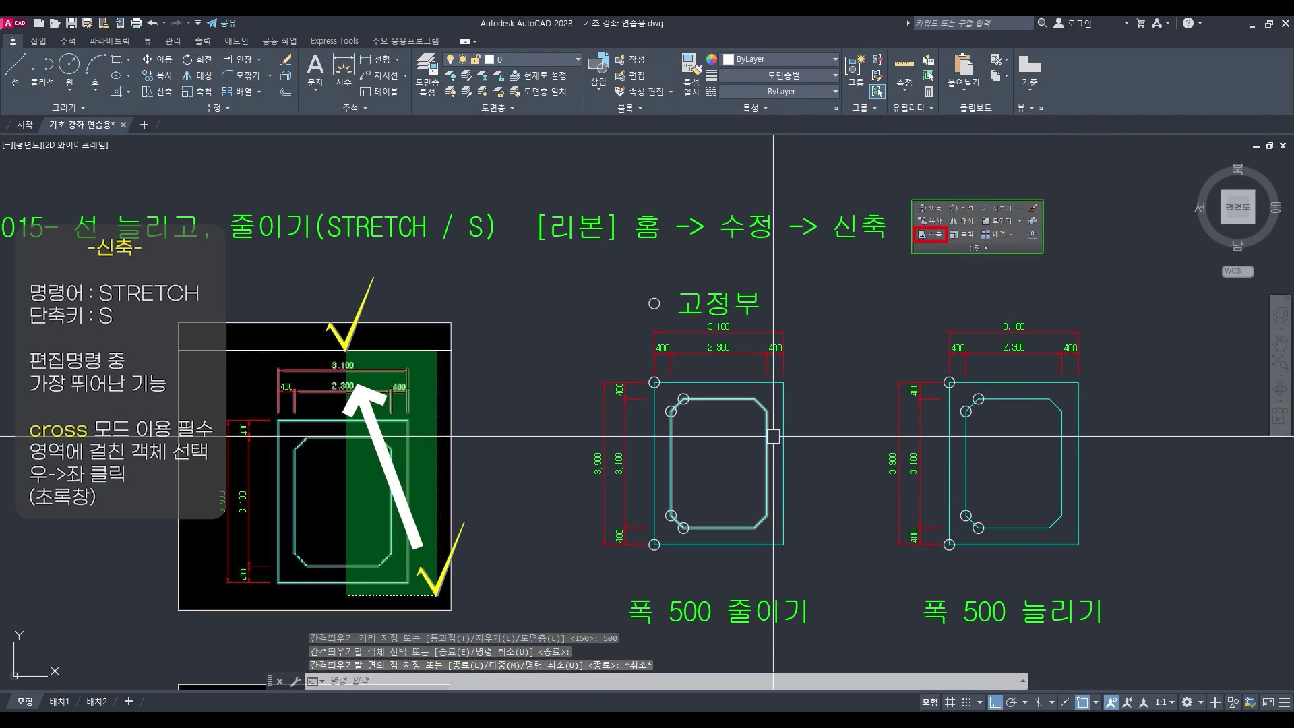
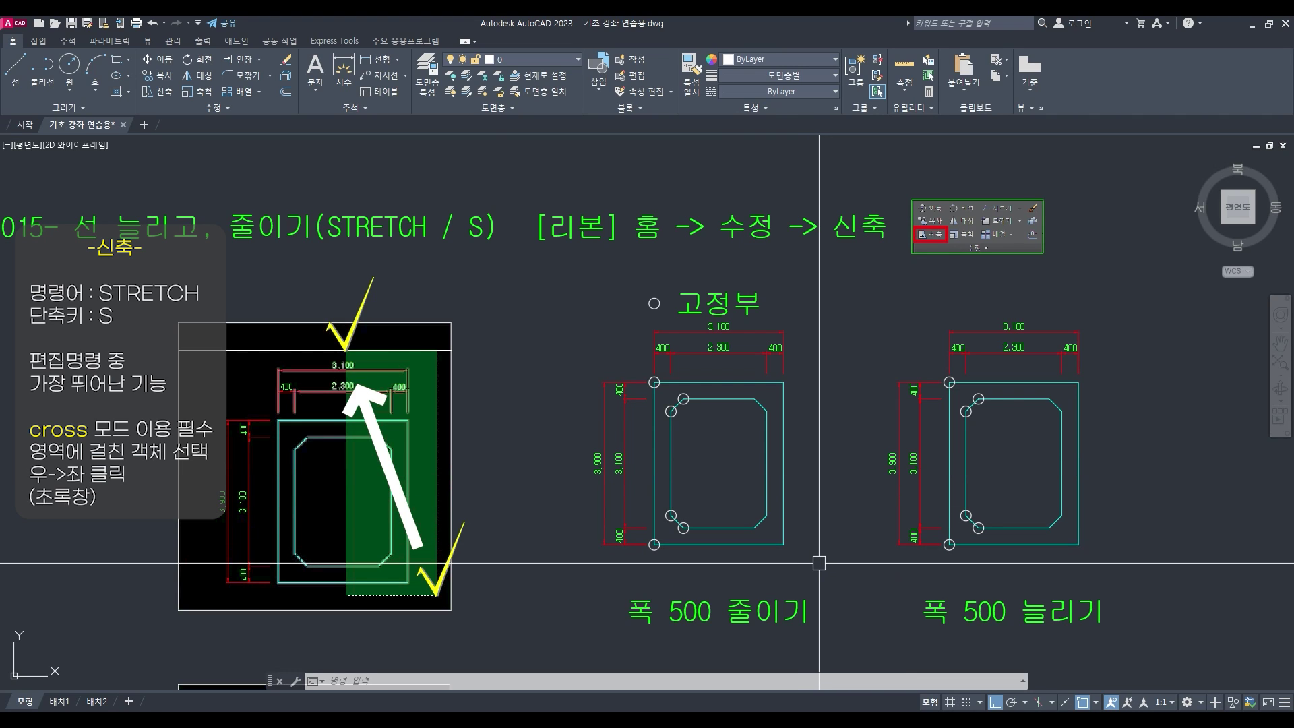
pyautogui.press('Return')
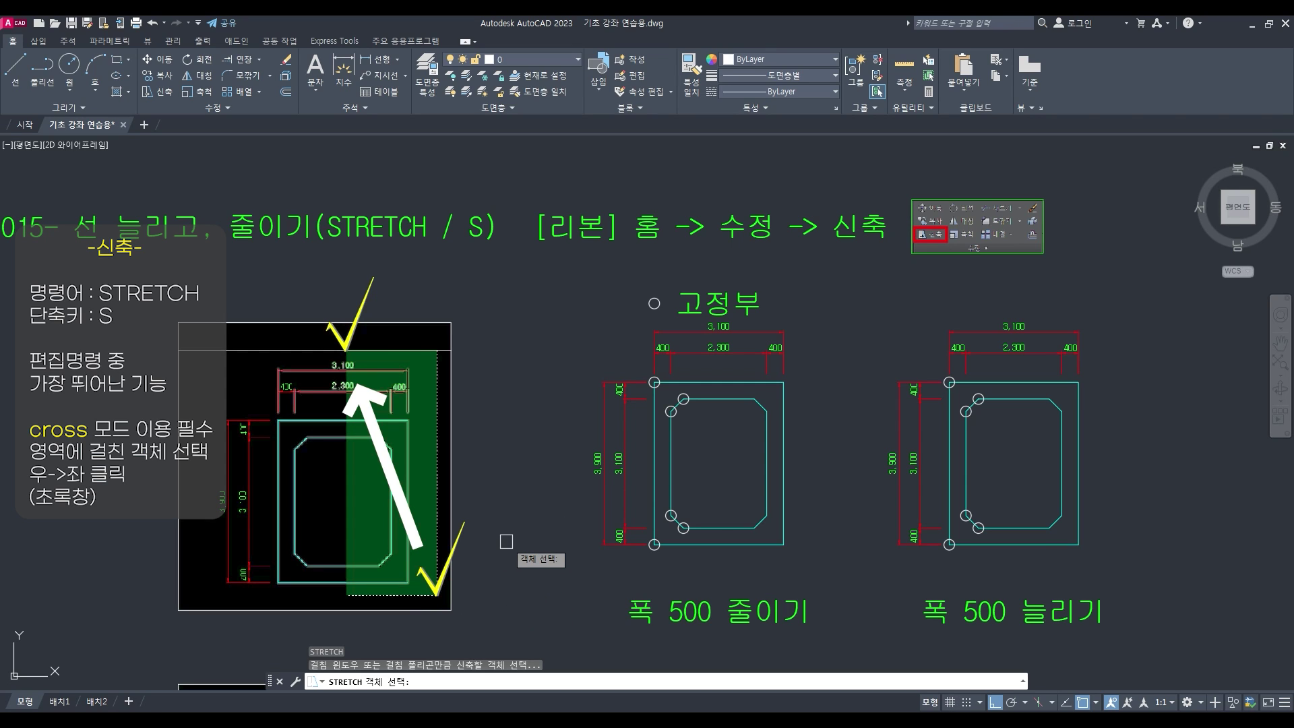
pyautogui.press('Escape')
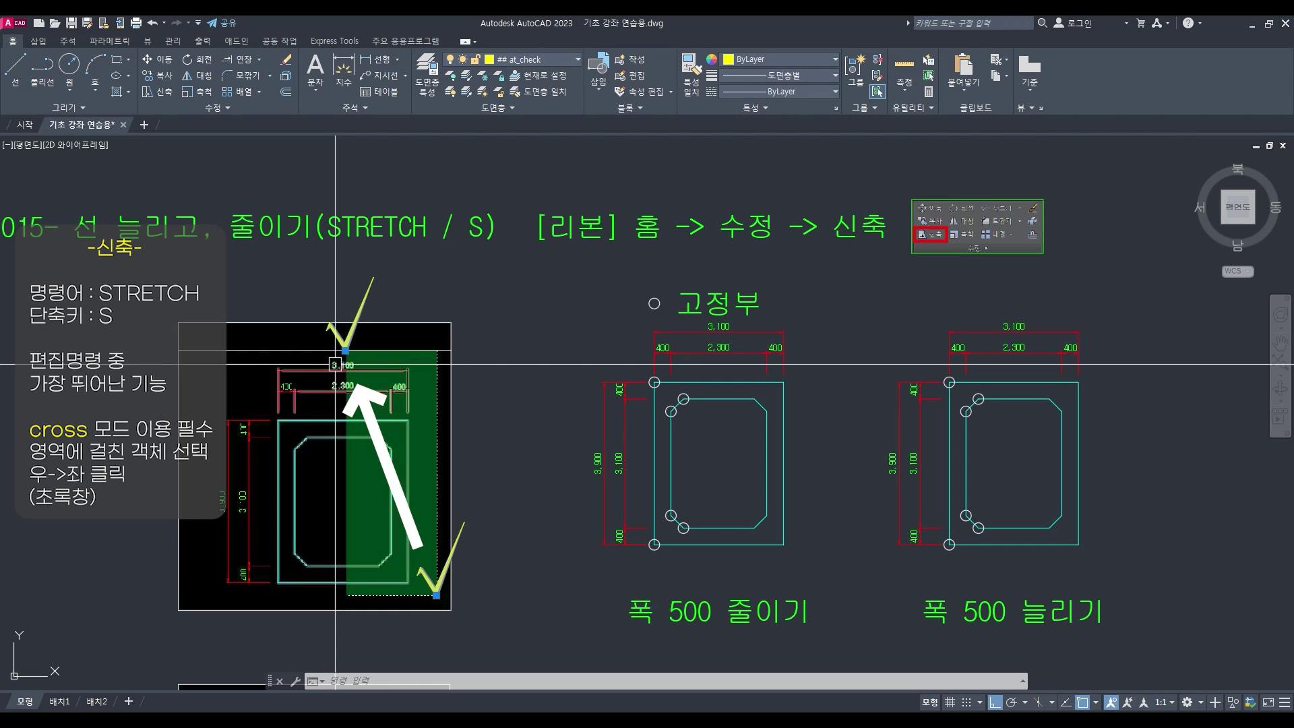
pyautogui.press('Escape')
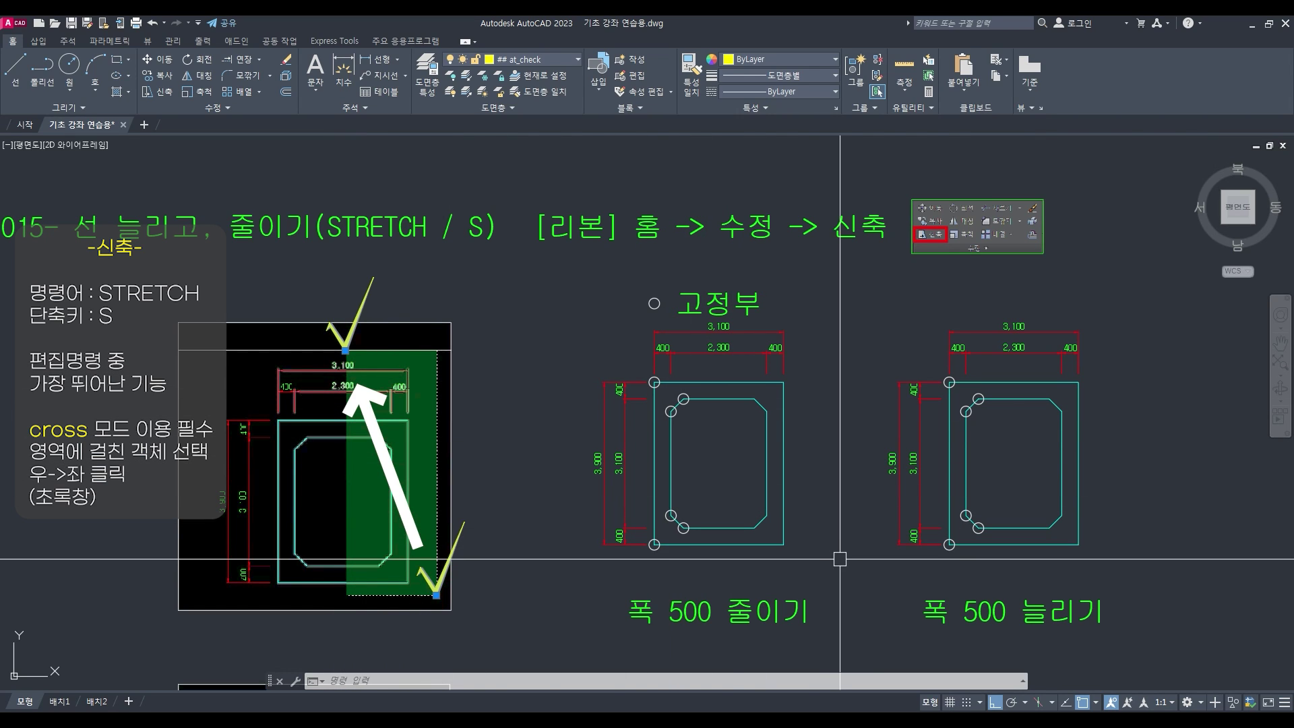
pyautogui.write('s')
pyautogui.press('Return')
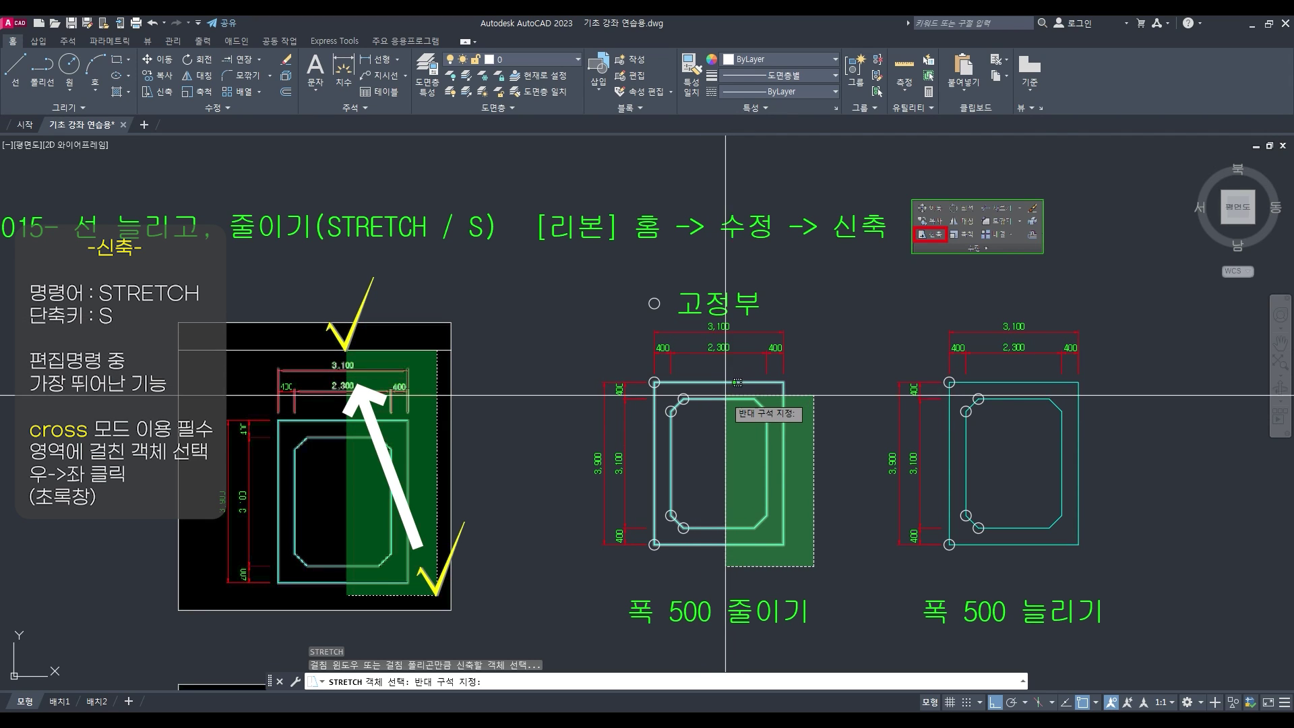
pyautogui.press('Escape')
pyautogui.press('Escape')
pyautogui.click(706, 399)
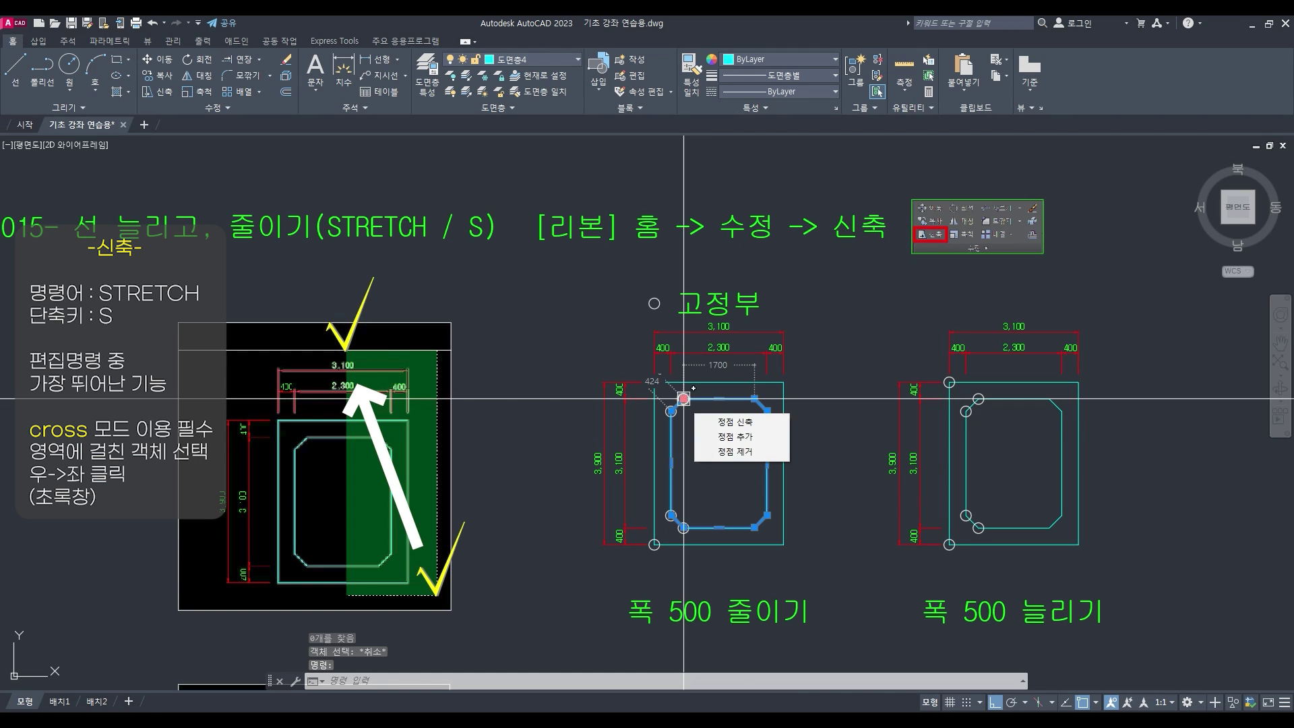
pyautogui.press('Escape')
# Stretch the right side of the "폭 500 줄이기" figure, including its upper dimensions, 500 horizontally to the left with Ortho on
pyautogui.write('s')
pyautogui.press('Return')
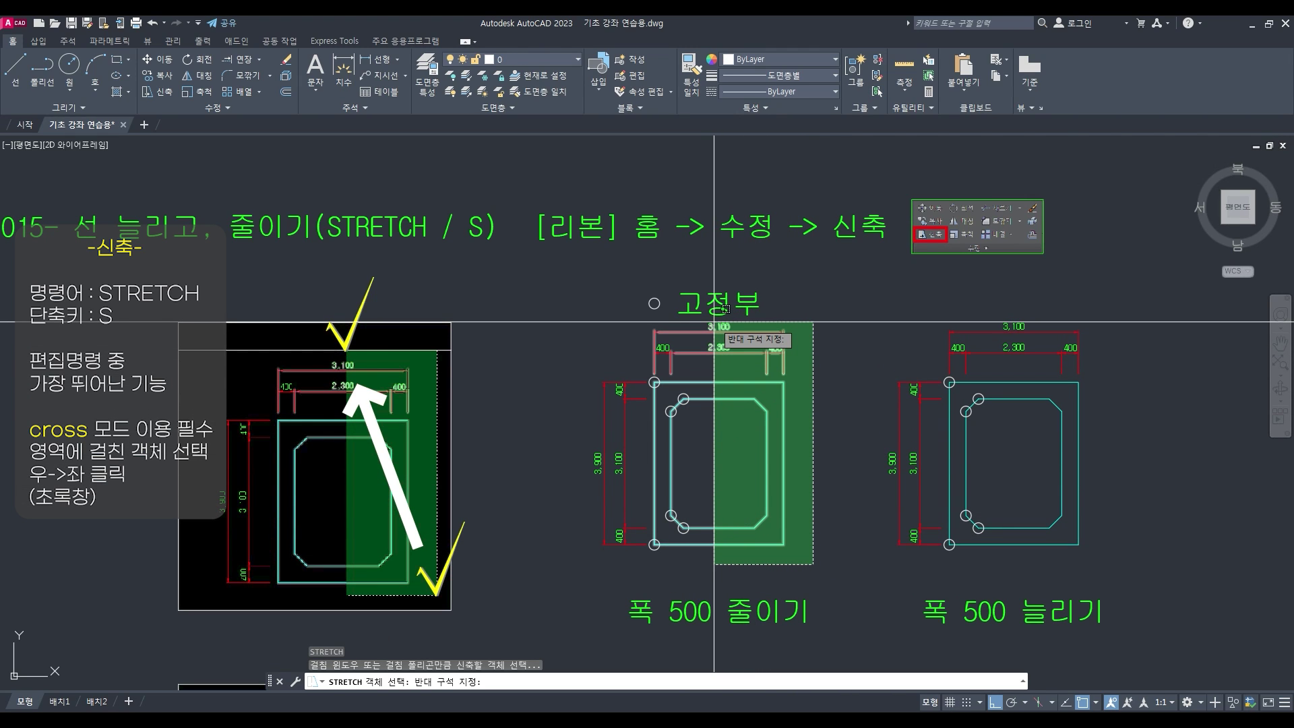
pyautogui.click(712, 316)
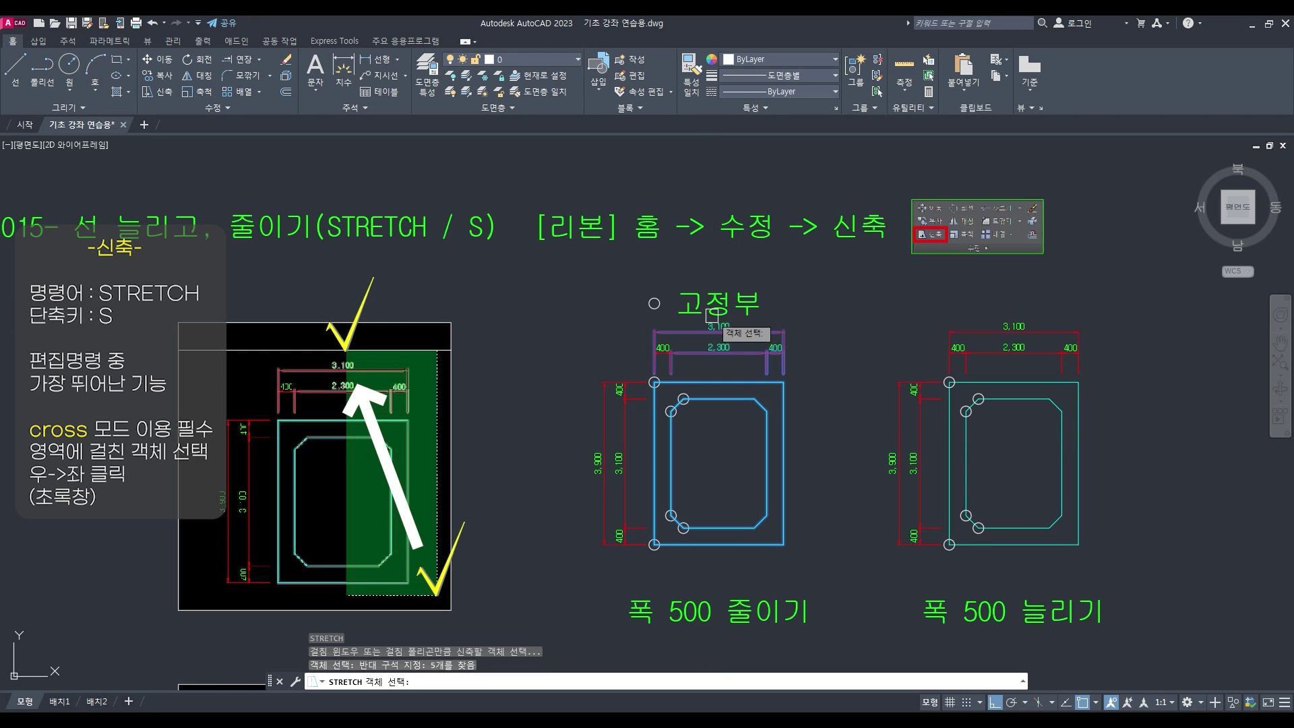
pyautogui.press('Return')
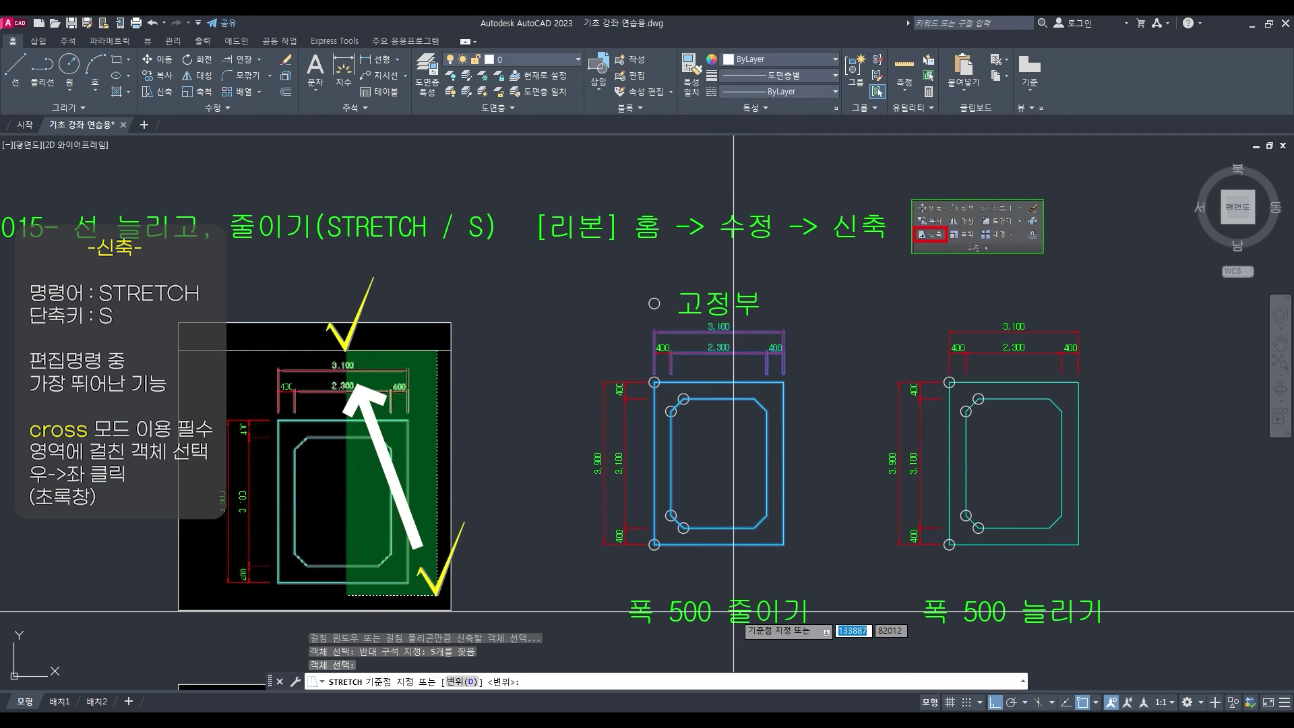
pyautogui.click(907, 317)
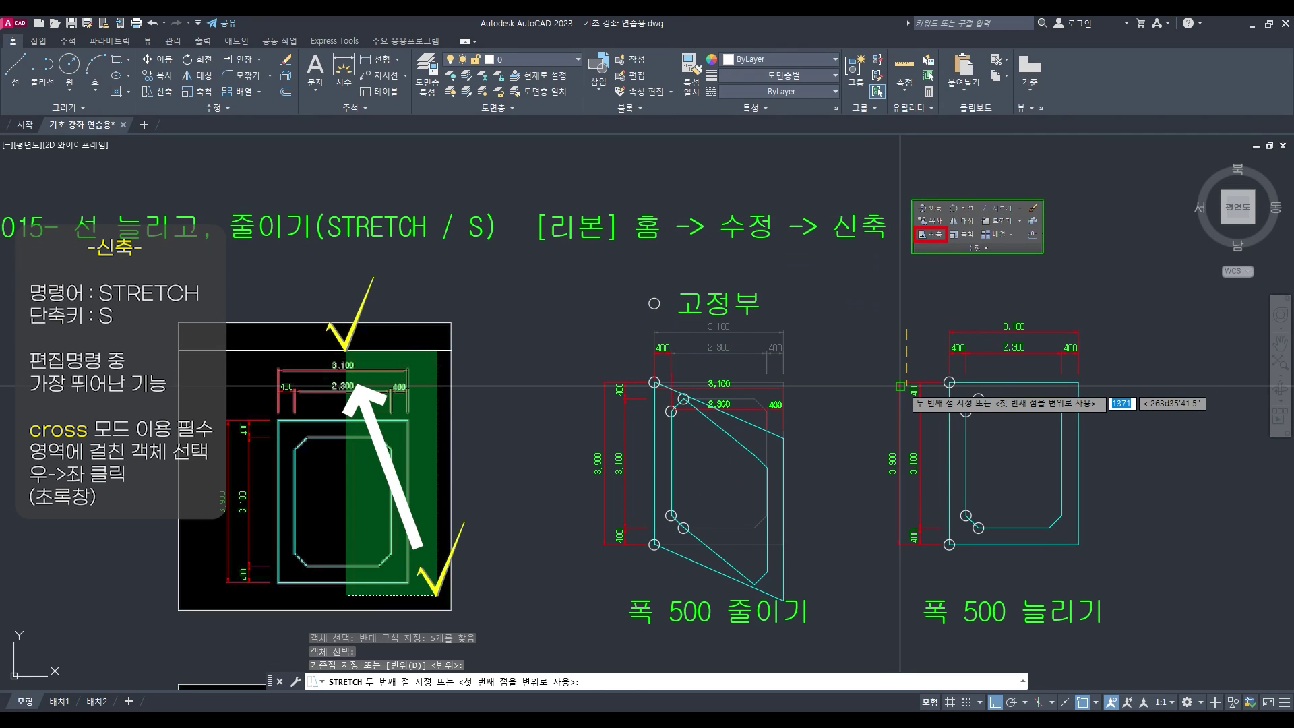
pyautogui.press('F8')
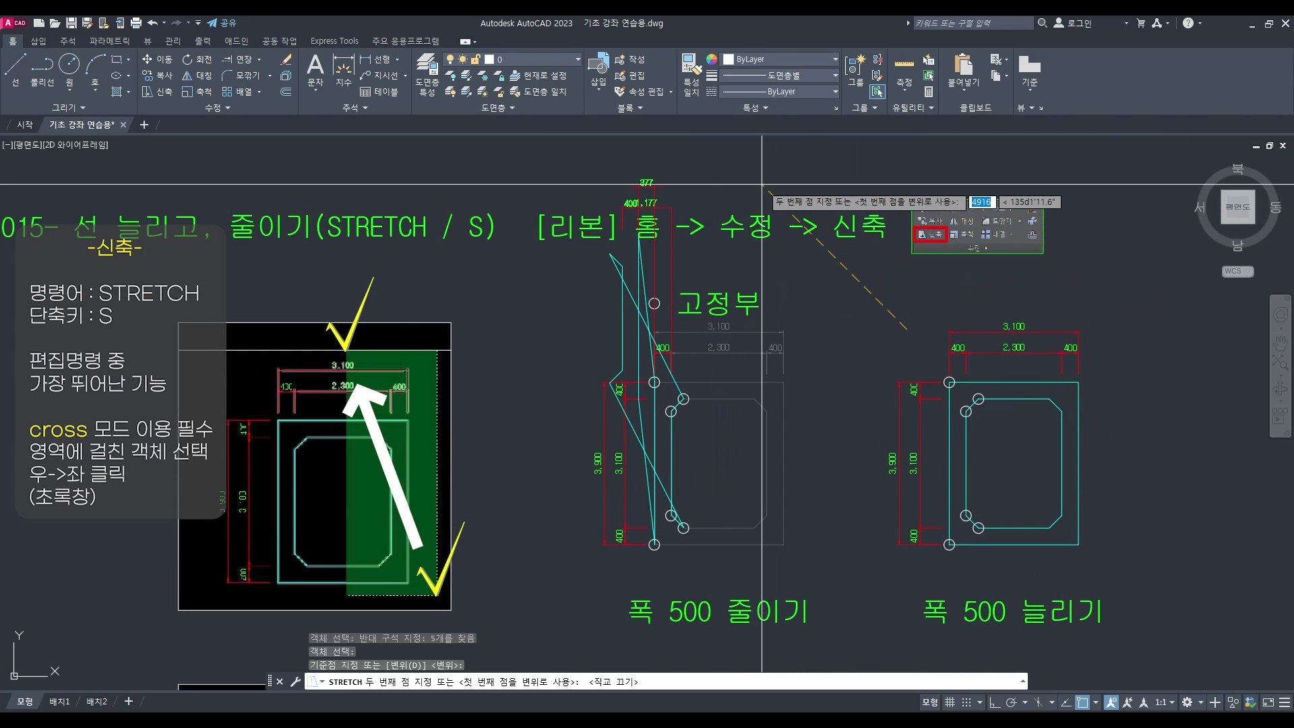
pyautogui.press('F8')
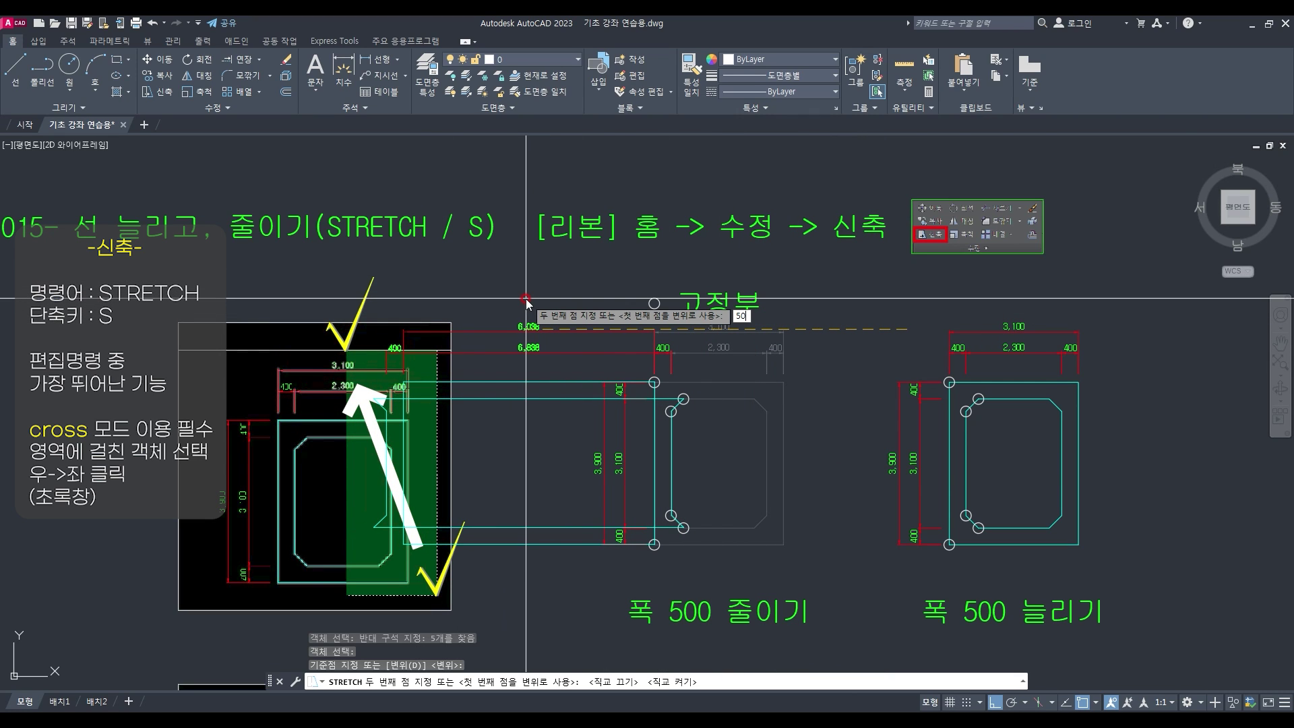
pyautogui.press('Return')
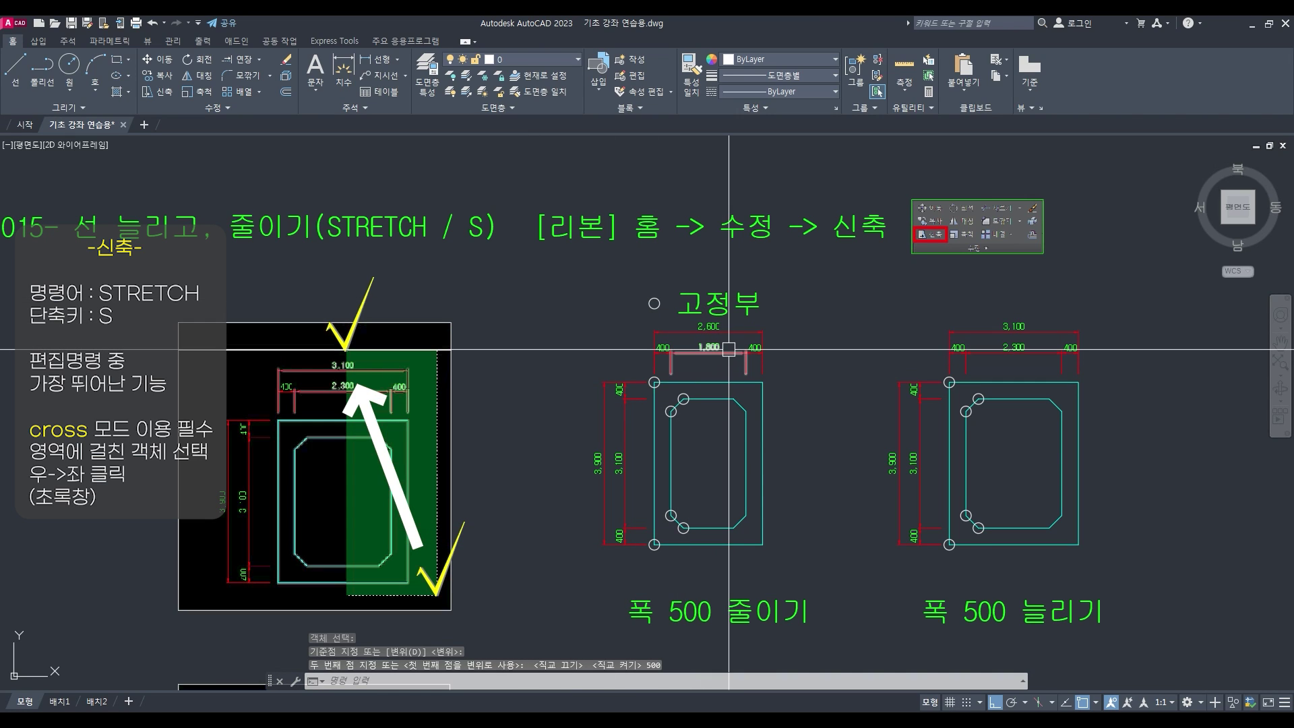
pyautogui.click(784, 445)
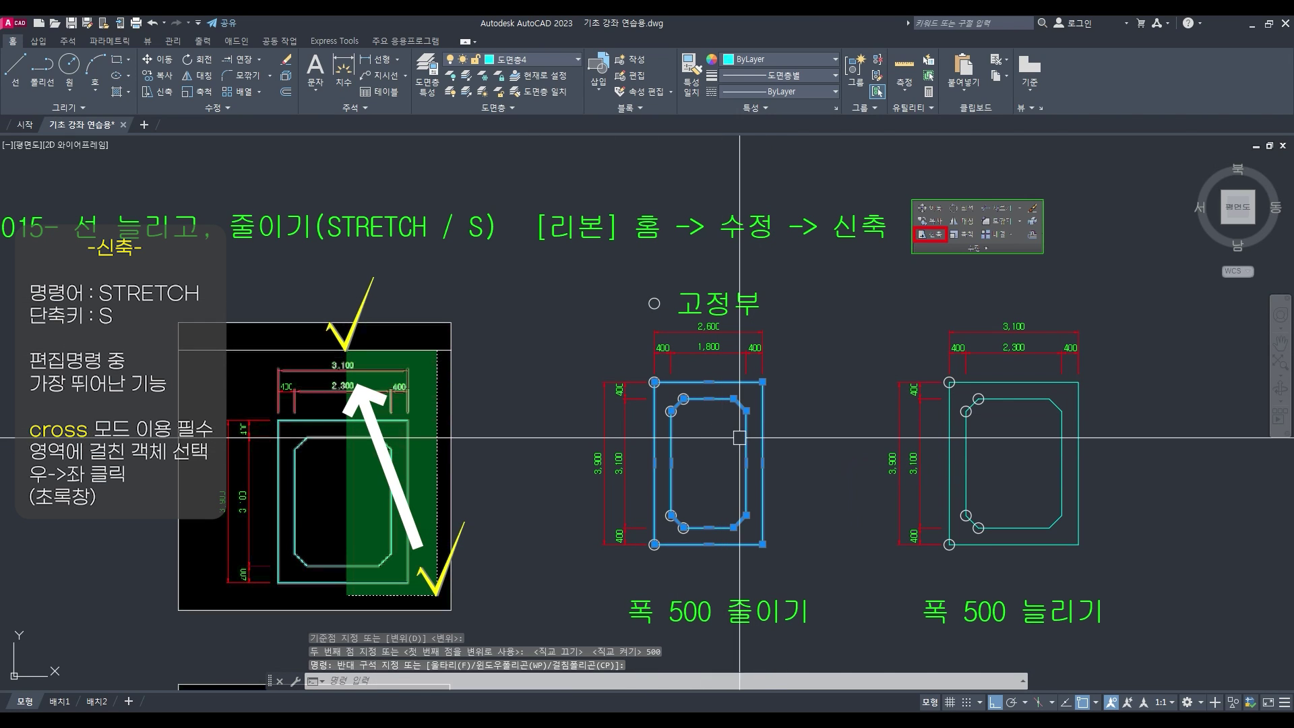
pyautogui.click(737, 479)
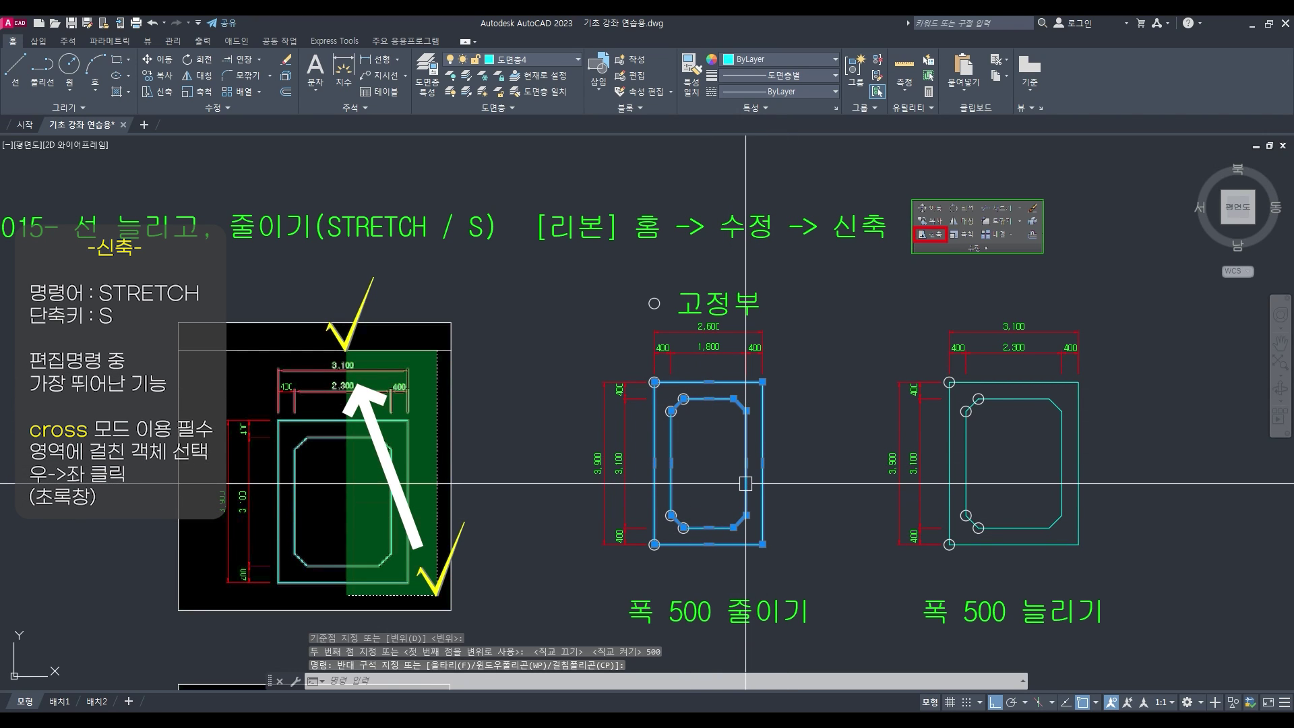
pyautogui.press('Escape')
pyautogui.press('Escape')
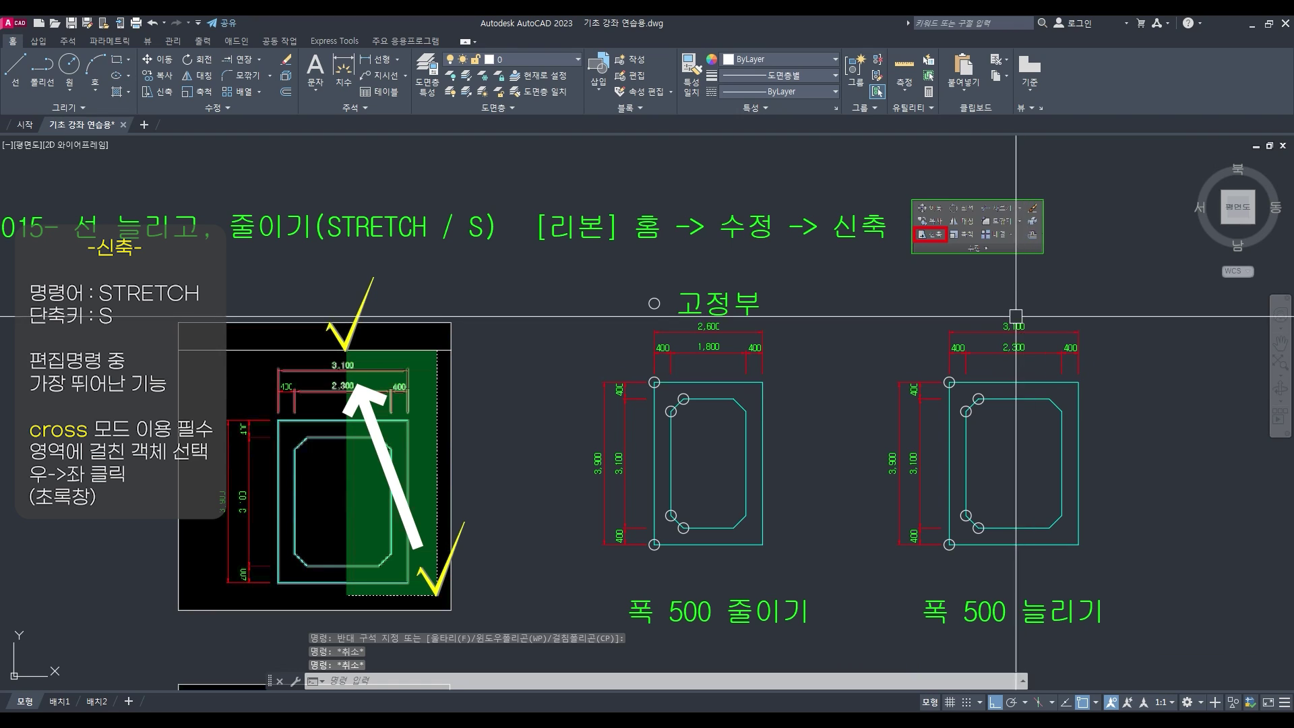
pyautogui.press('Escape')
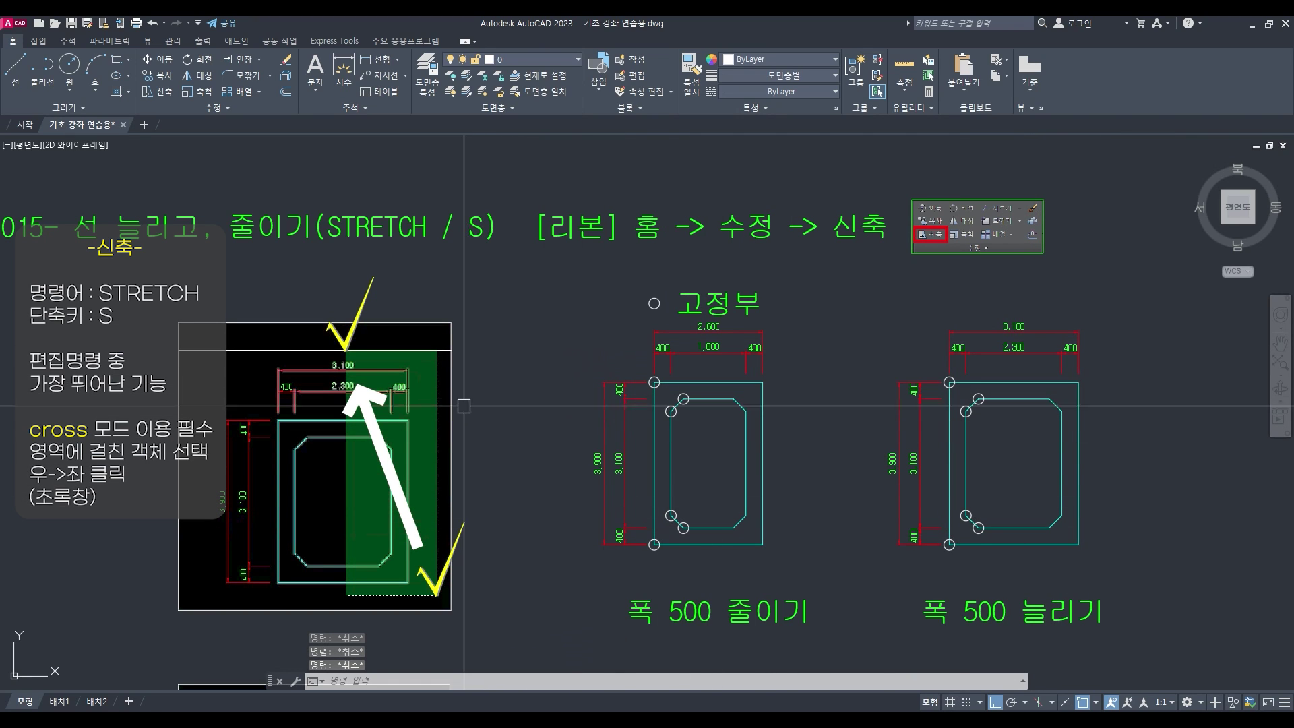
# Move the lower-right yellow check mark in the first reference picture straight up to the green window's upper-right corner
pyautogui.write('m')
pyautogui.press('space')
pyautogui.click(467, 520)
pyautogui.press('space')
pyautogui.click(525, 524)
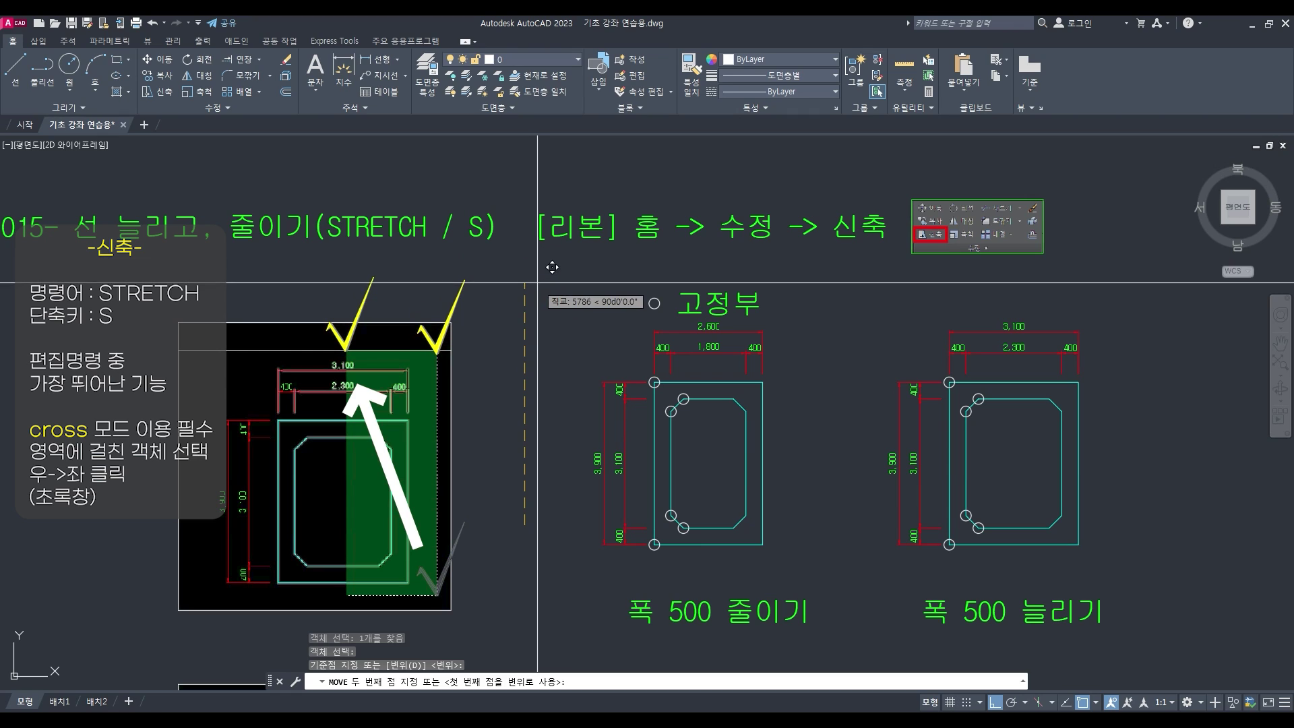
pyautogui.click(552, 253)
pyautogui.press('space')
pyautogui.click(372, 282)
pyautogui.press('space')
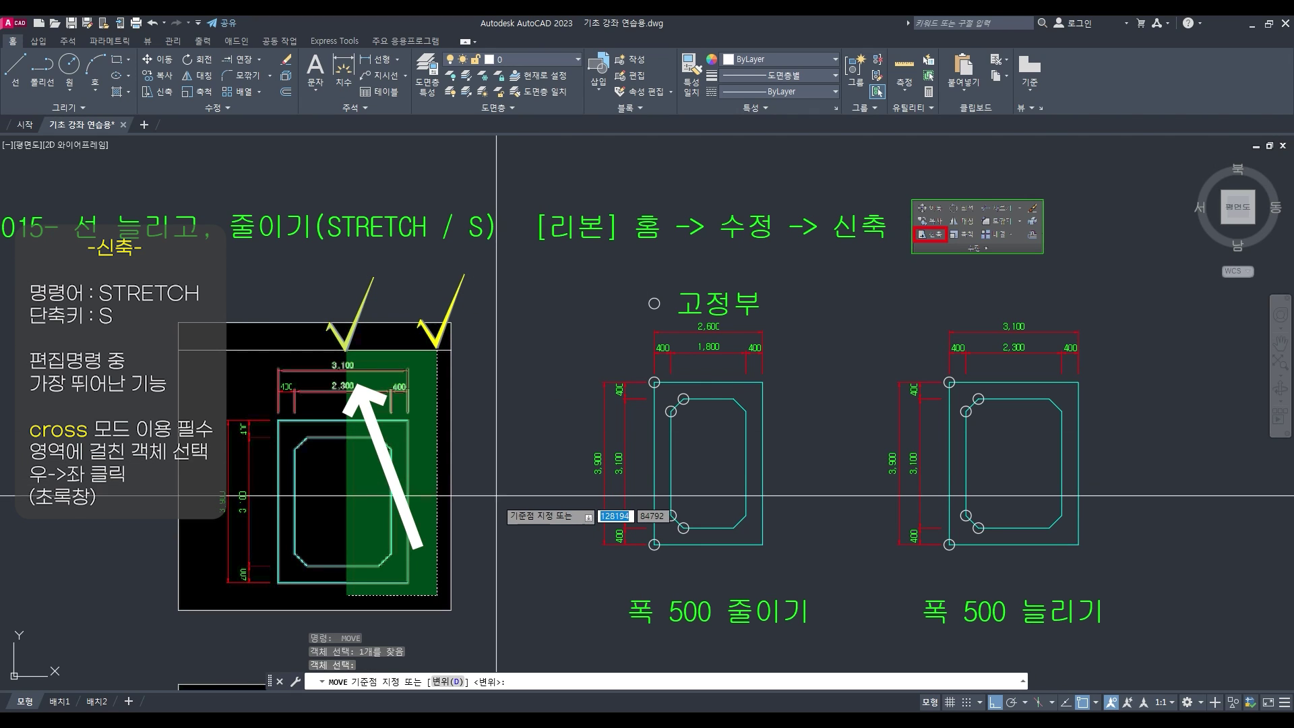
pyautogui.press('Escape')
pyautogui.press('Escape')
# Move the upper-left yellow check mark in the first reference picture straight down to the green window's lower-left corner
pyautogui.write('m')
pyautogui.press('space')
pyautogui.click(387, 290)
pyautogui.click(345, 251)
pyautogui.press('space')
pyautogui.click(517, 296)
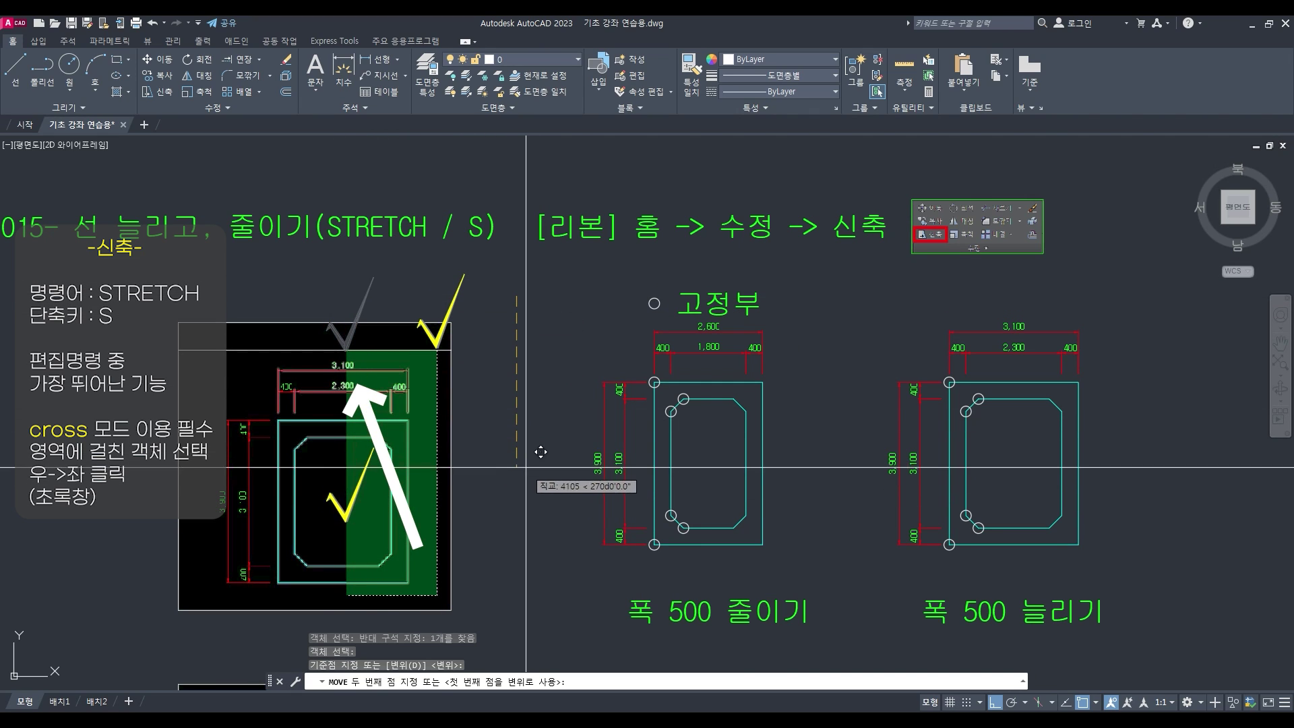
pyautogui.click(546, 523)
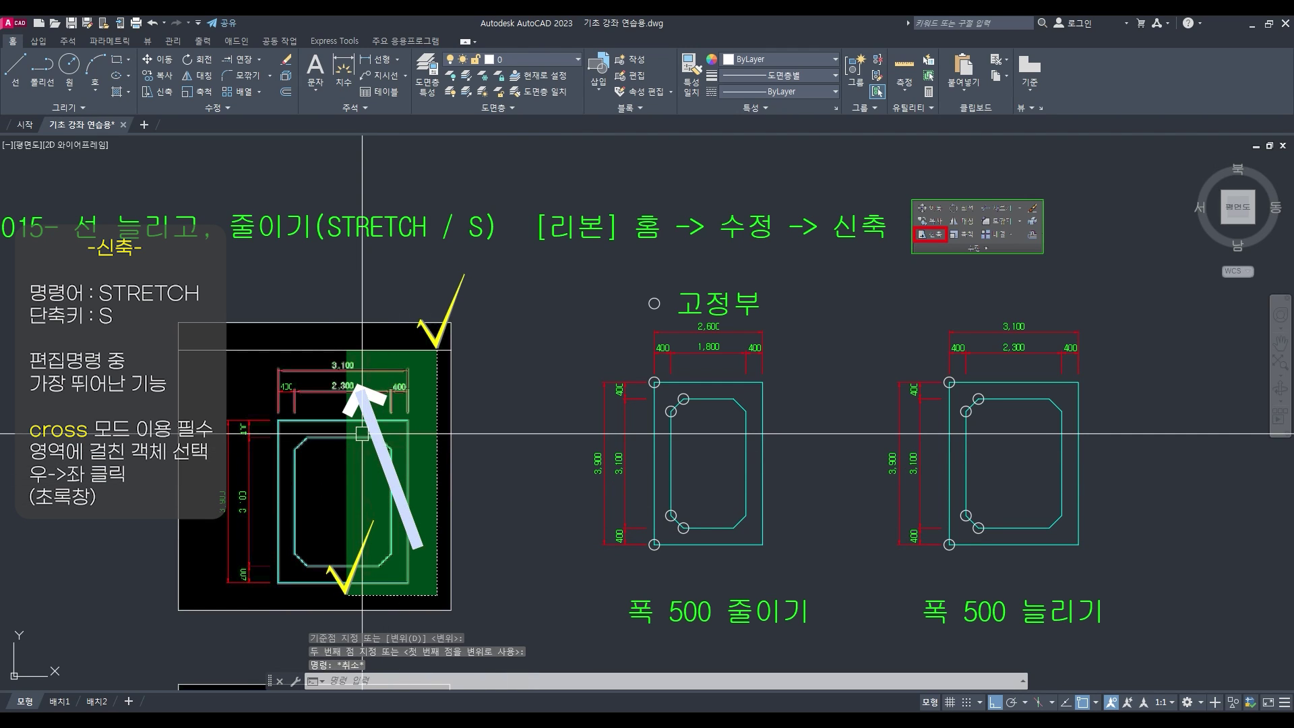
# Mirror the white arrow in the first reference picture about a horizontal line through its middle, erasing the original
pyautogui.write('mi')
pyautogui.press('space')
pyautogui.press('space')
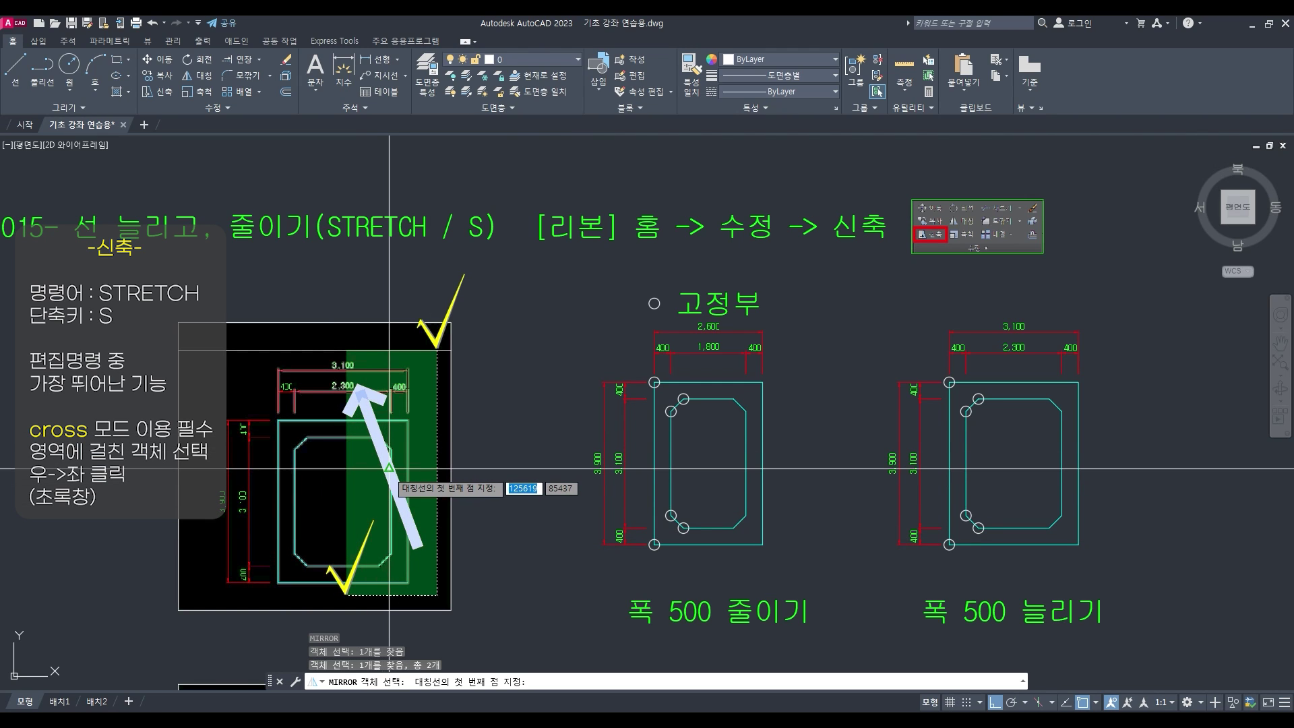
pyautogui.click(391, 463)
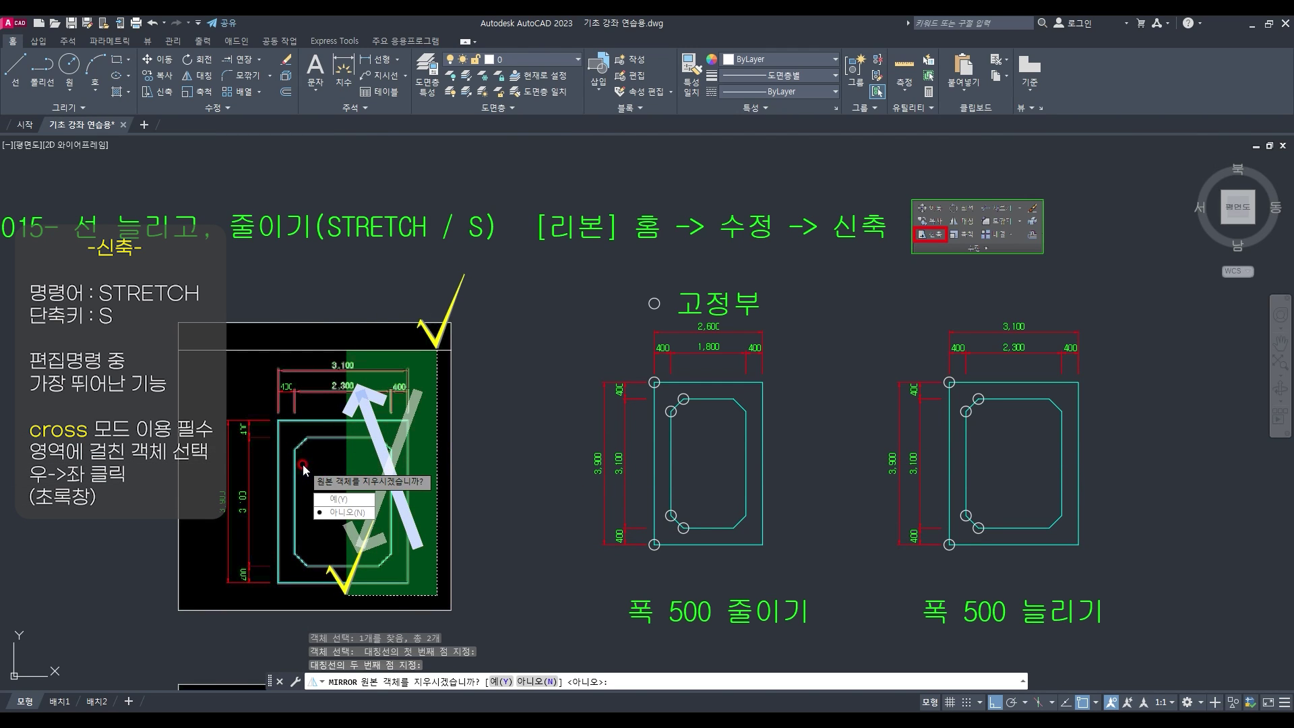
pyautogui.click(302, 465)
pyautogui.write('y')
pyautogui.press('Return')
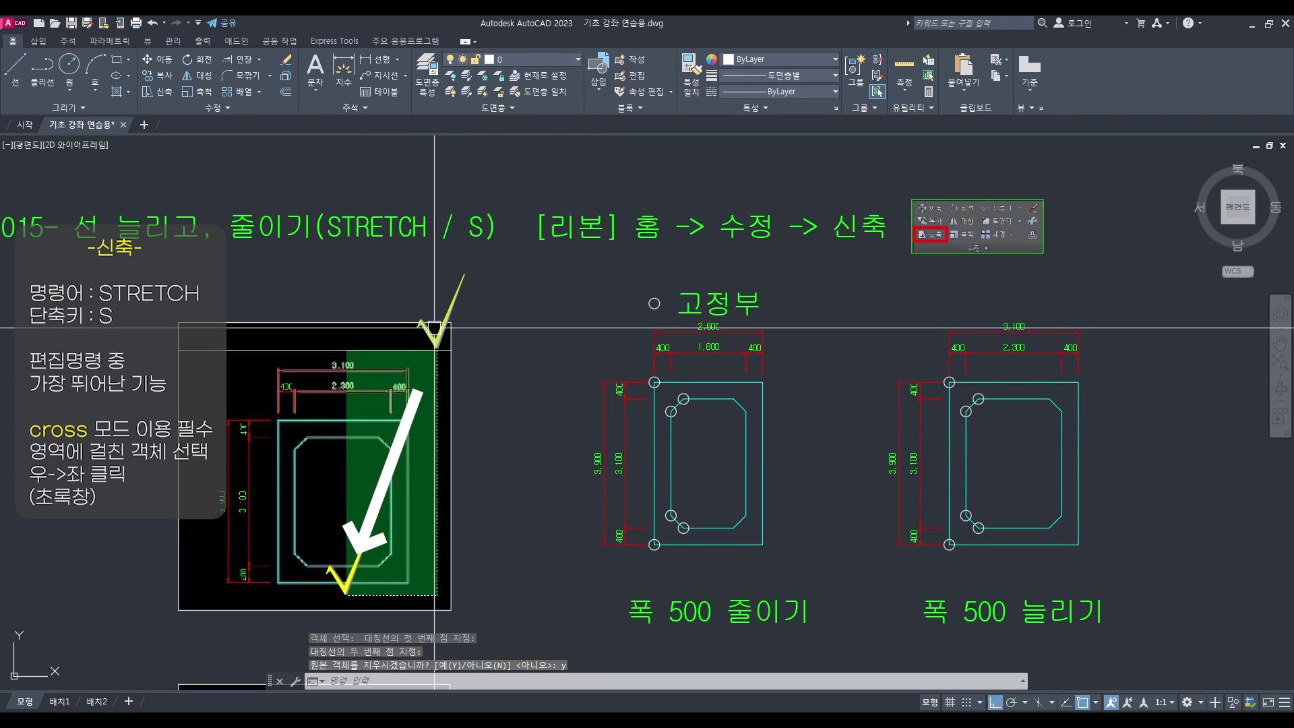
pyautogui.click(360, 580)
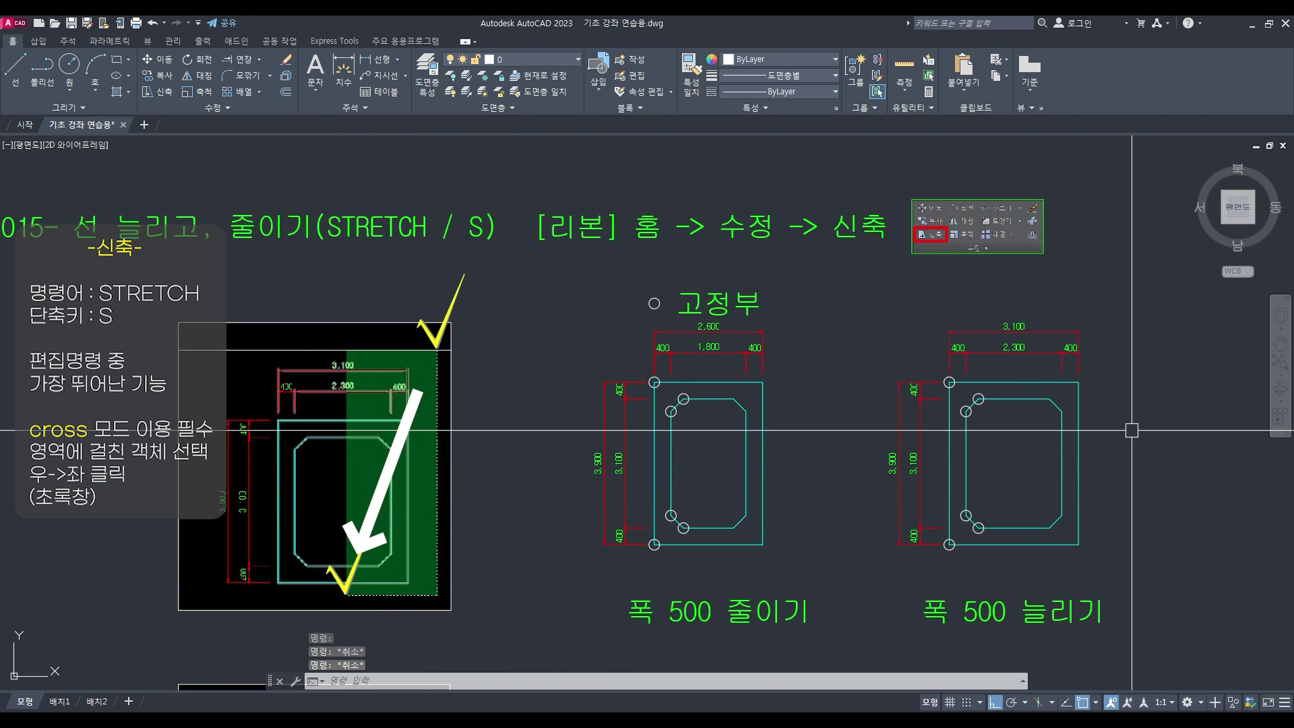
pyautogui.write('s')
pyautogui.press('space')
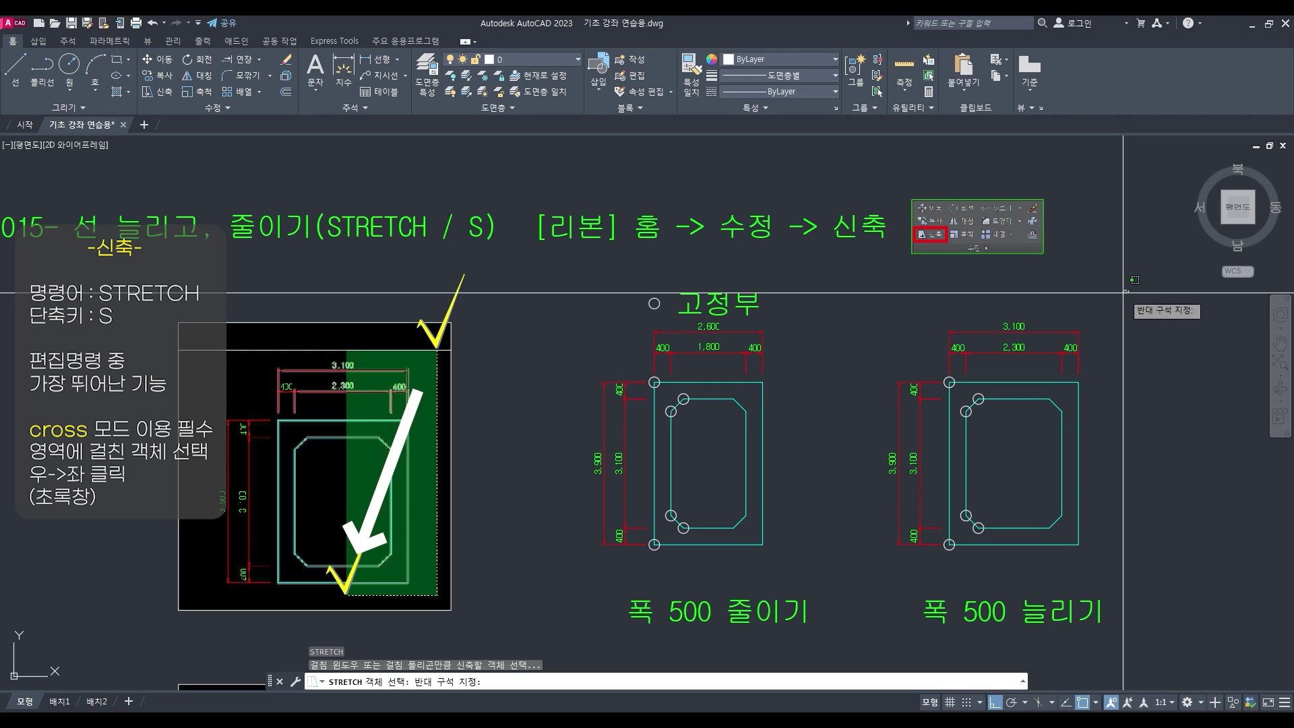
pyautogui.click(1128, 290)
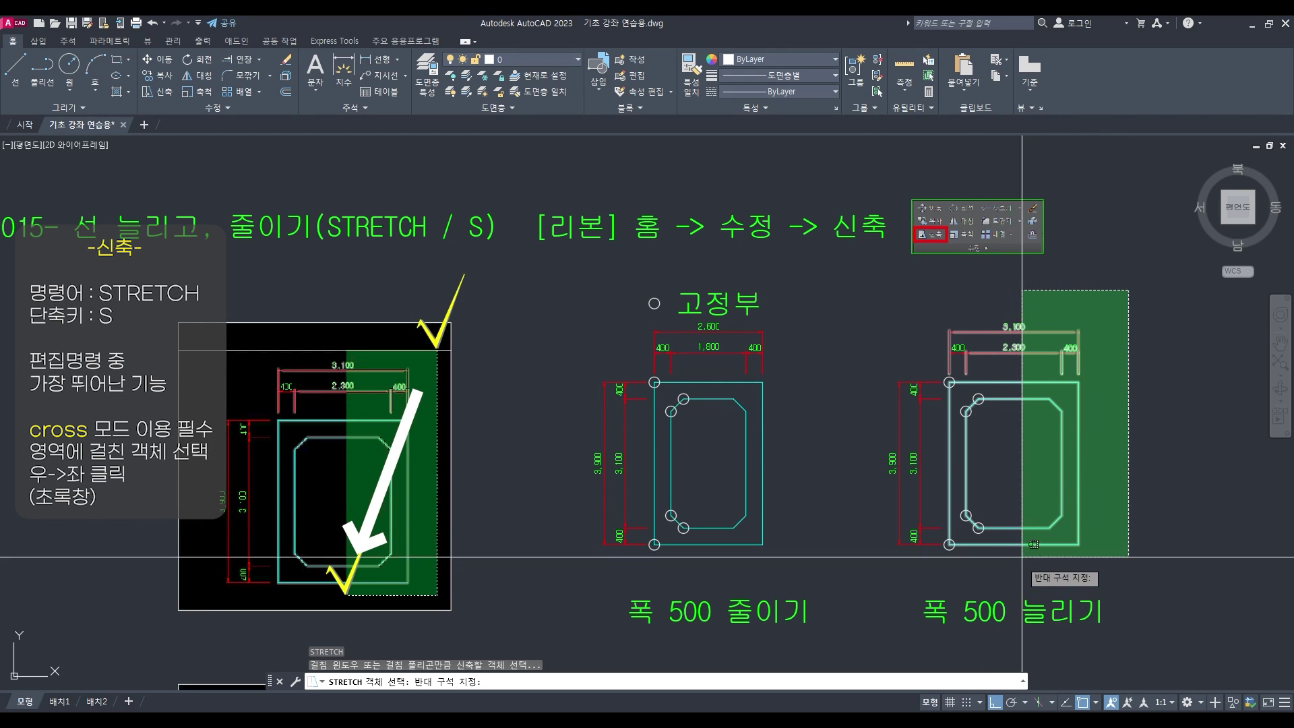
pyautogui.click(1011, 439)
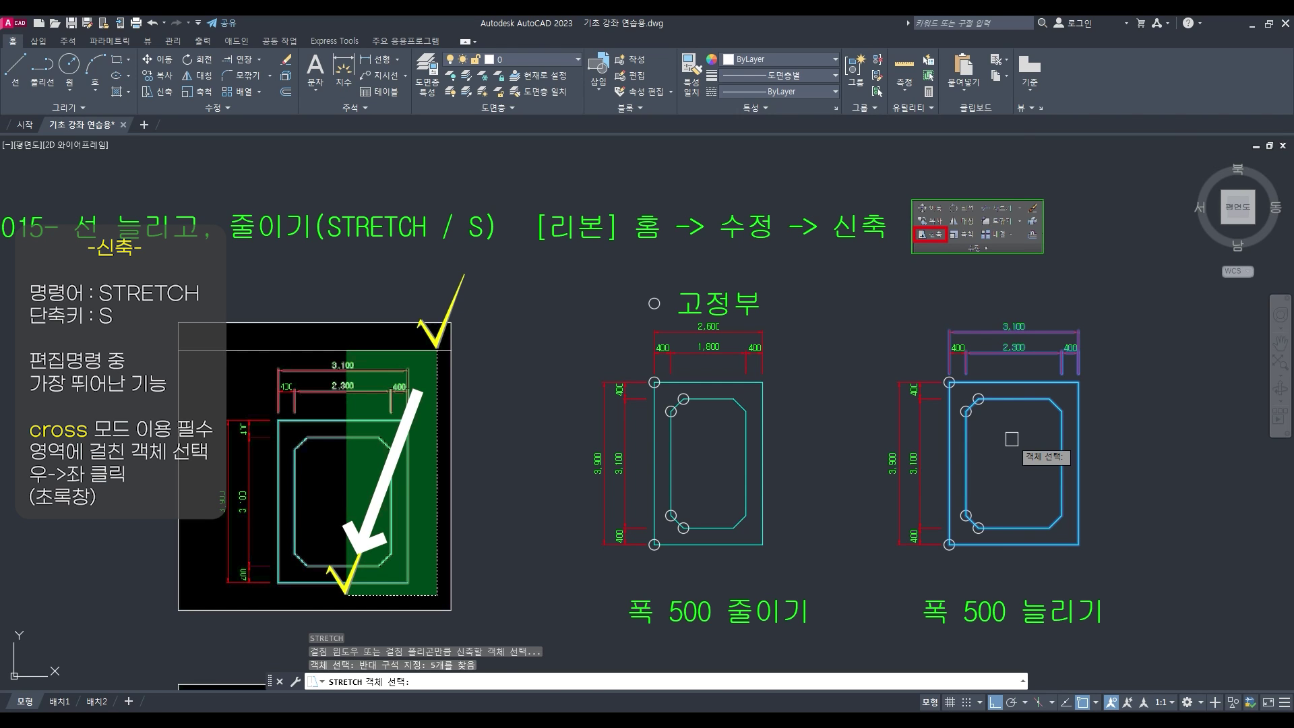
pyautogui.press('Return')
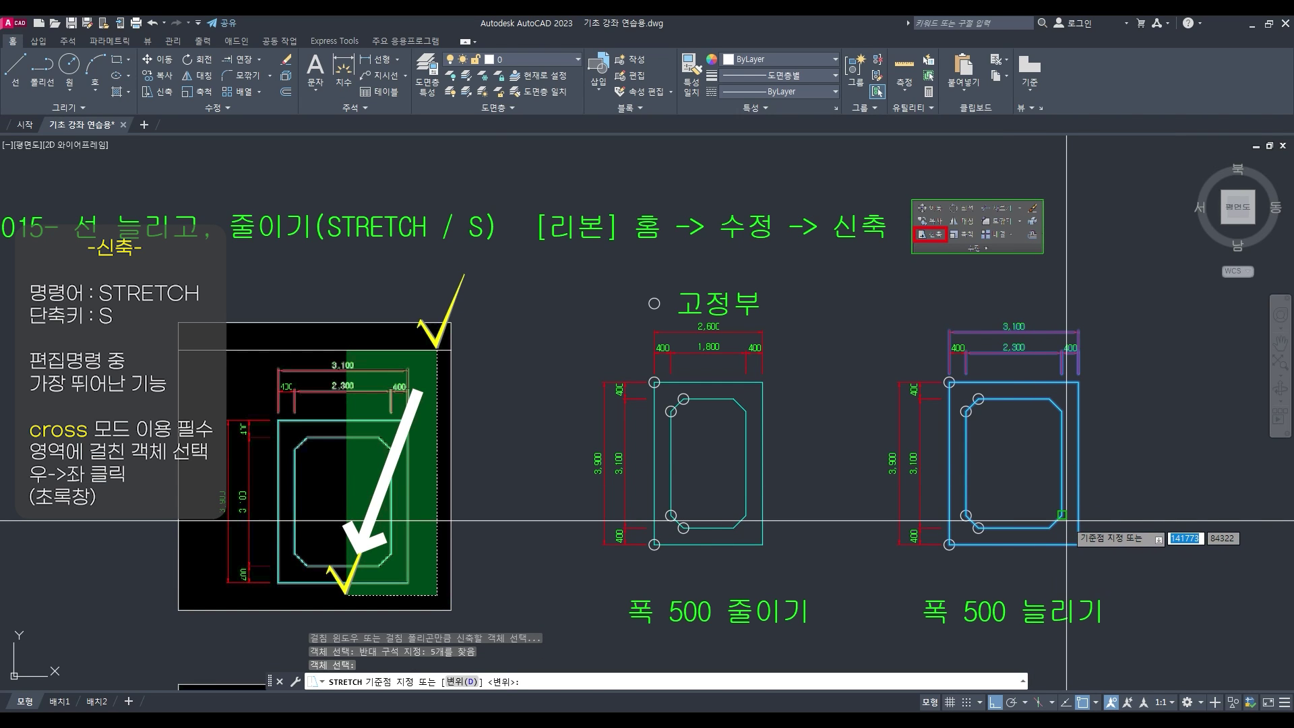
pyautogui.click(1207, 423)
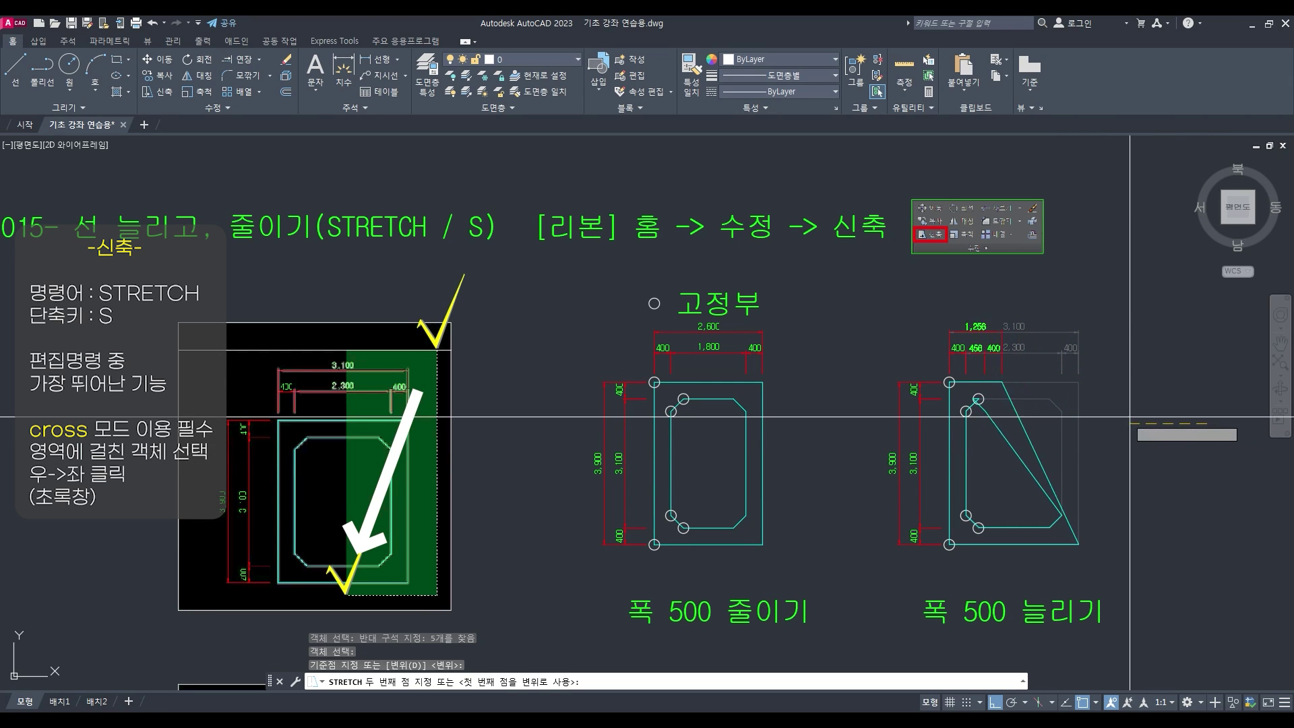
pyautogui.press('Escape')
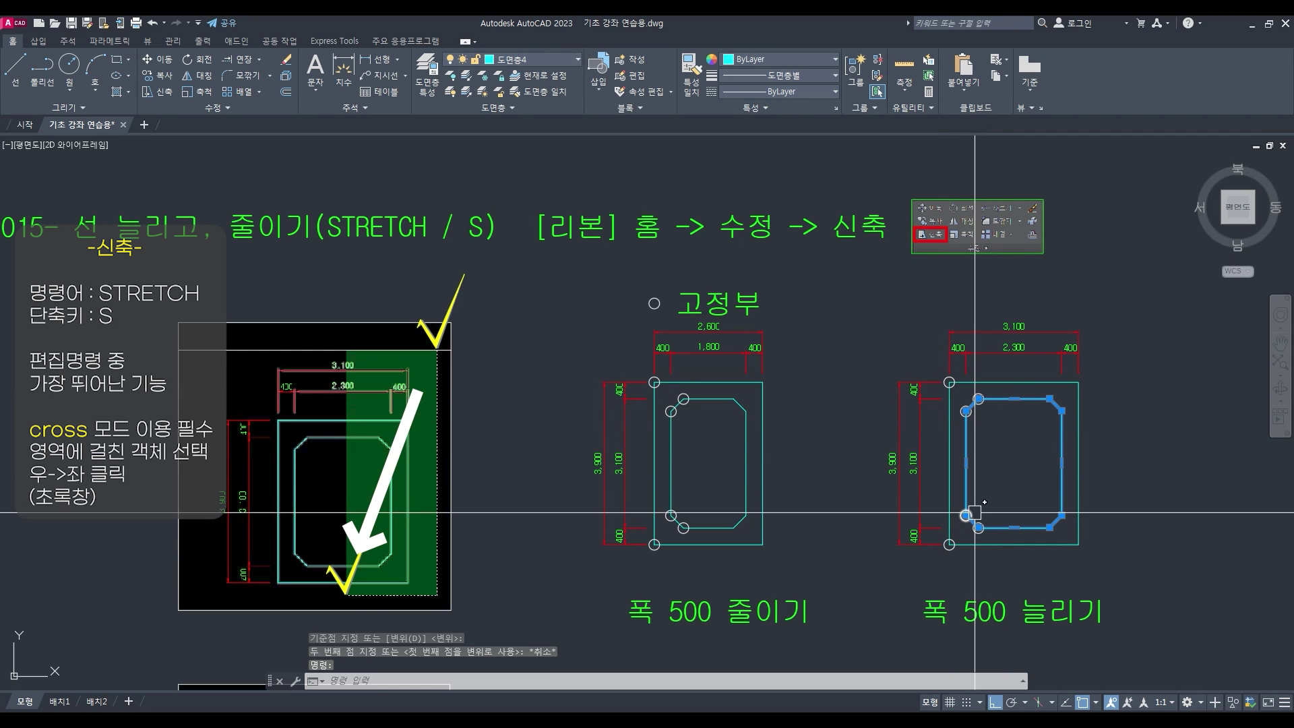
# Stretch the right side of the "폭 500 늘리기" figure, including its upper dimensions, 500 horizontally to the right with Ortho on
pyautogui.write('s')
pyautogui.press('Return')
pyautogui.click(1137, 264)
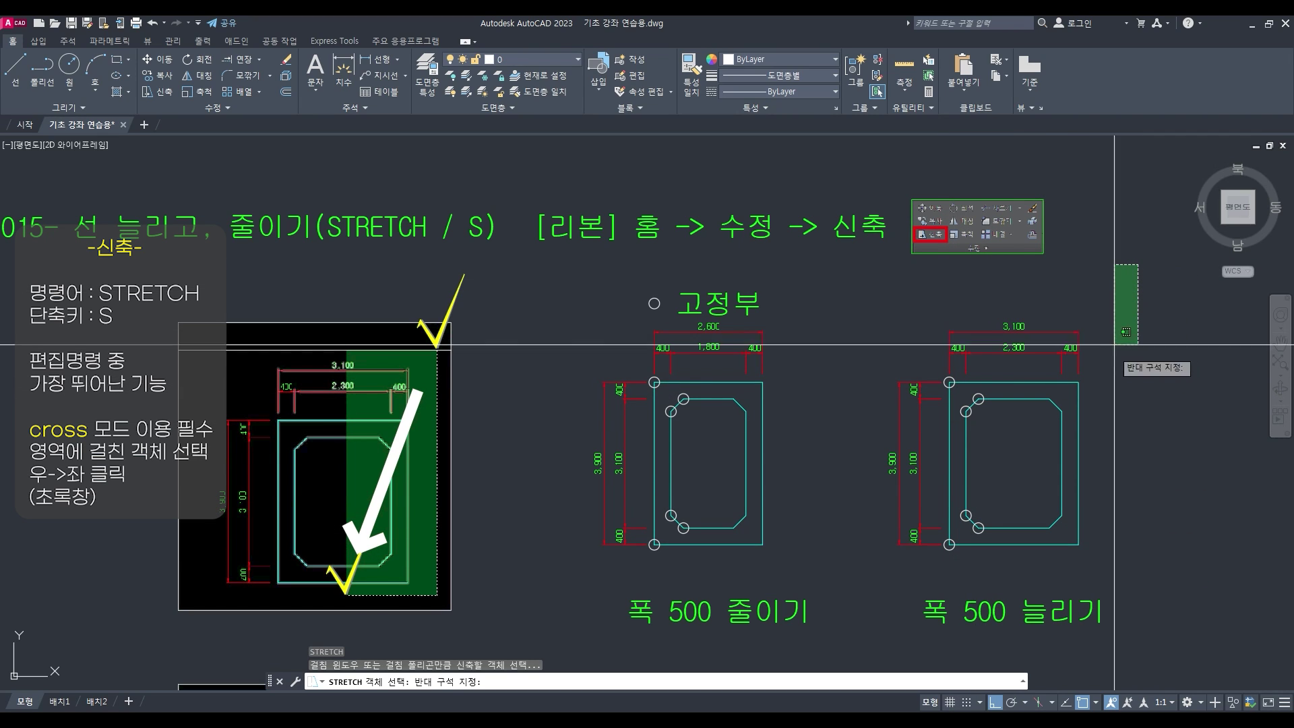
pyautogui.click(1015, 567)
pyautogui.press('Return')
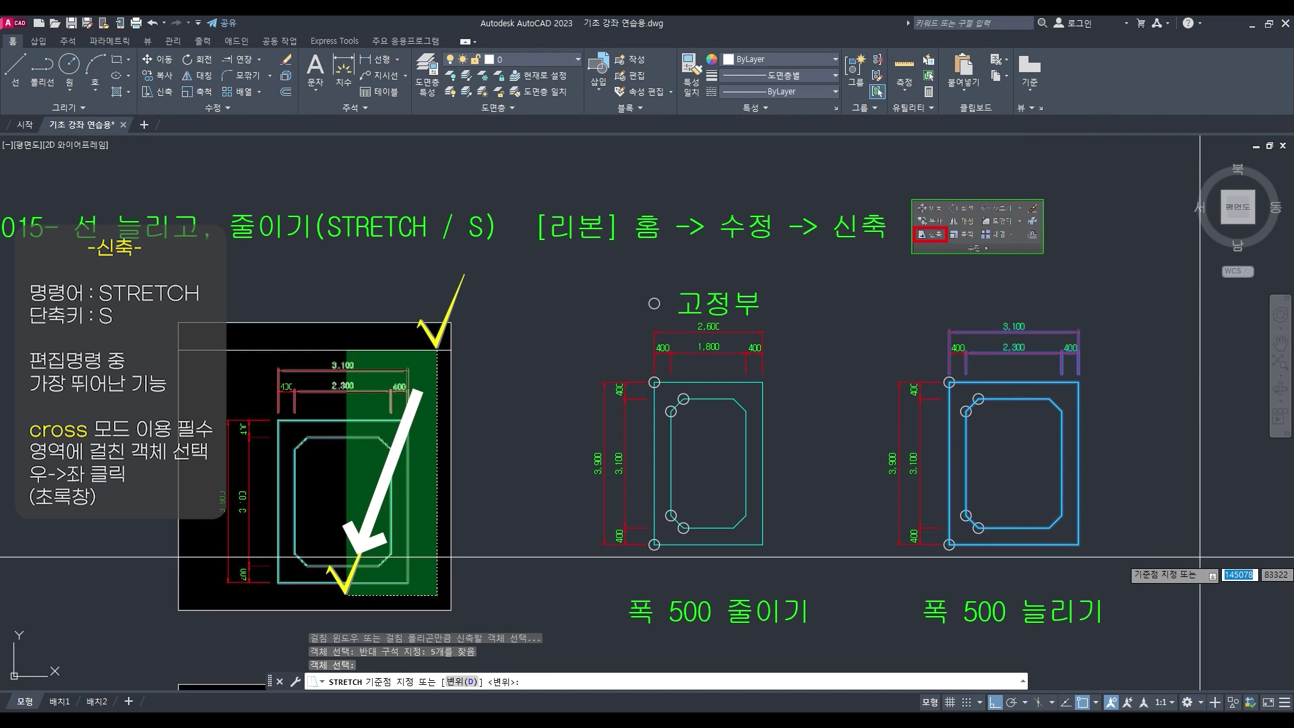
pyautogui.click(1032, 570)
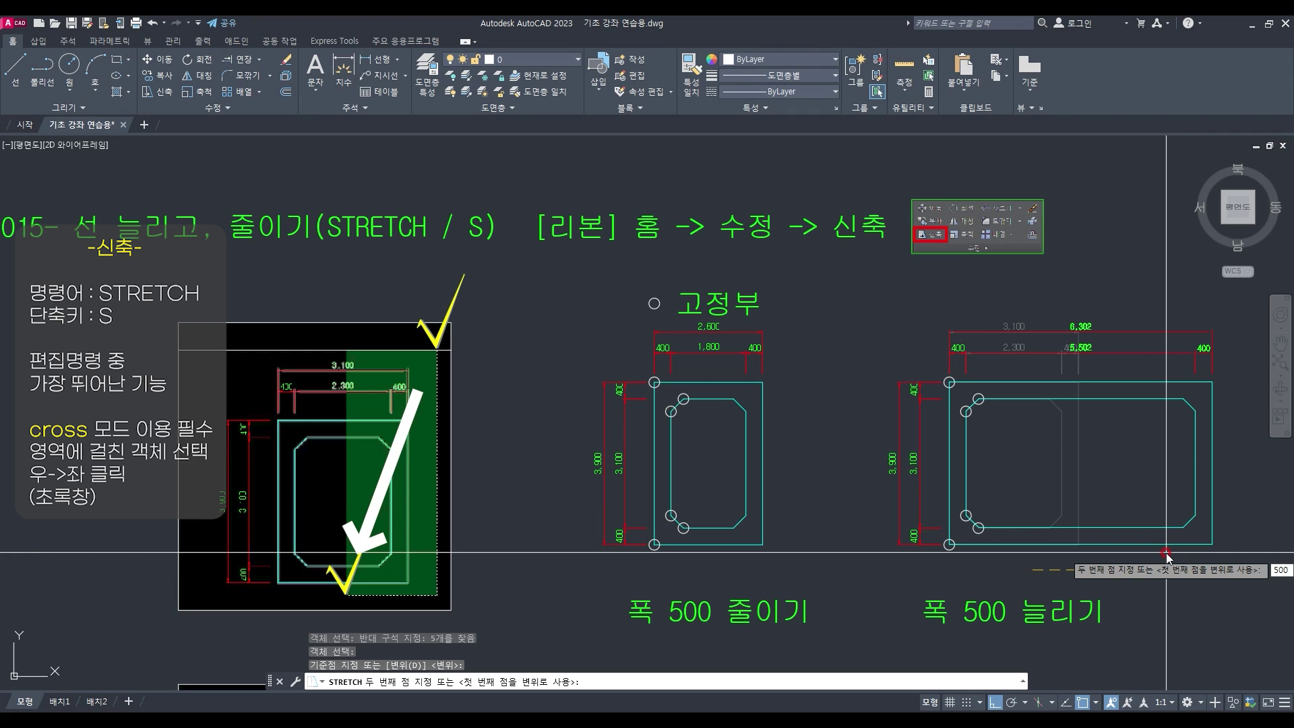
pyautogui.press('Return')
# Examine the second reference picture's crossing selection and the height exercise figures beside it
pyautogui.scroll(-4, 774, 442)
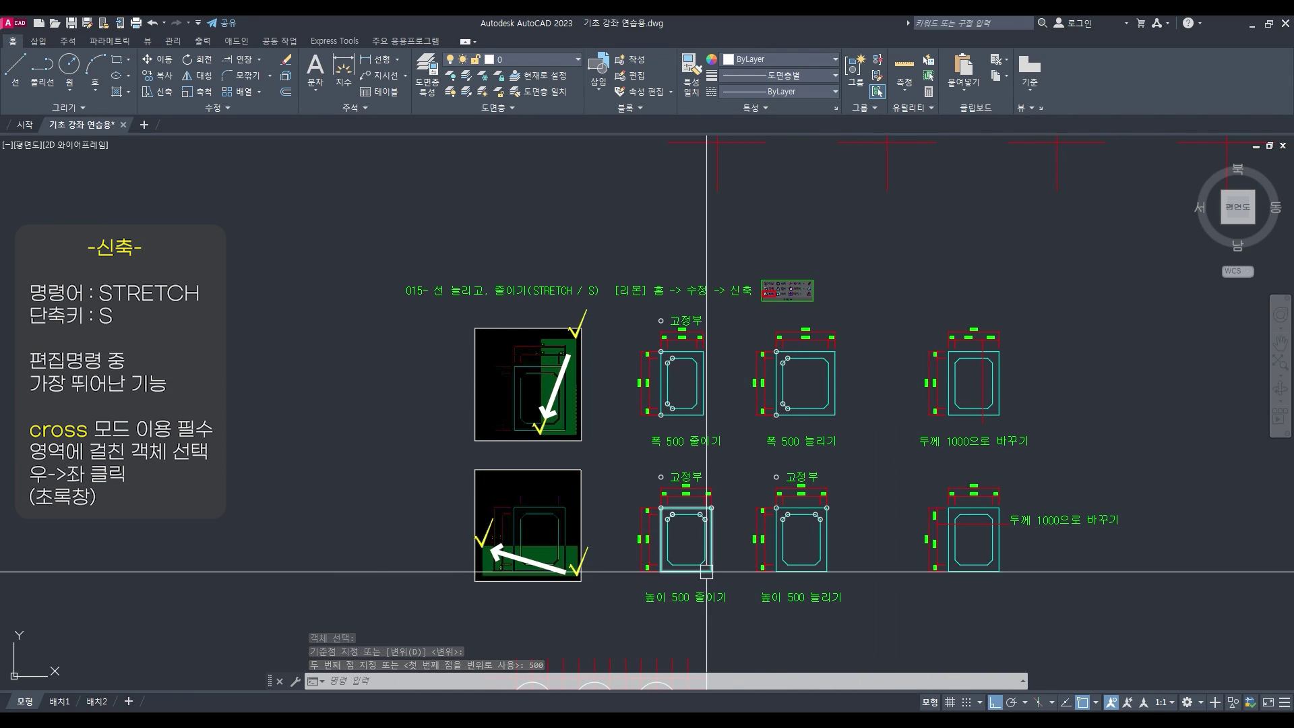
pyautogui.scroll(5, 677, 566)
pyautogui.moveTo(667, 560); pyautogui.dragTo(665, 473, button='middle')
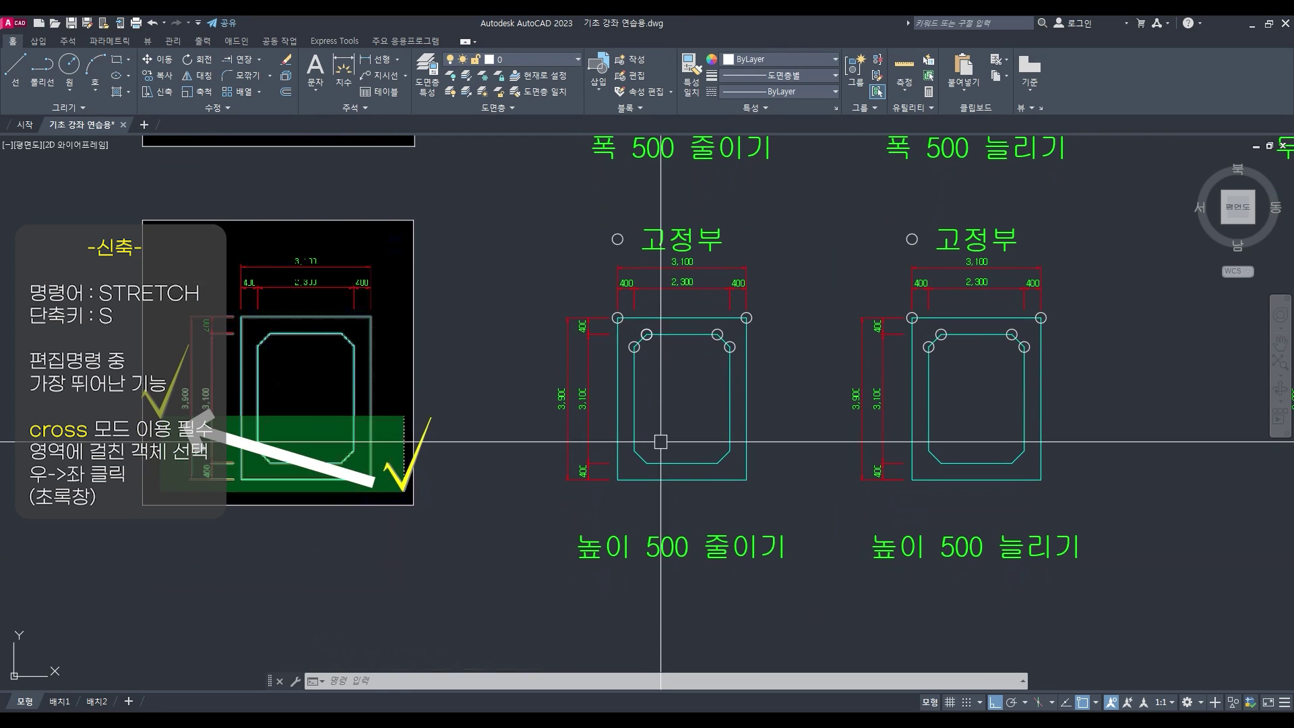
pyautogui.moveTo(653, 396); pyautogui.dragTo(771, 412, button='middle')
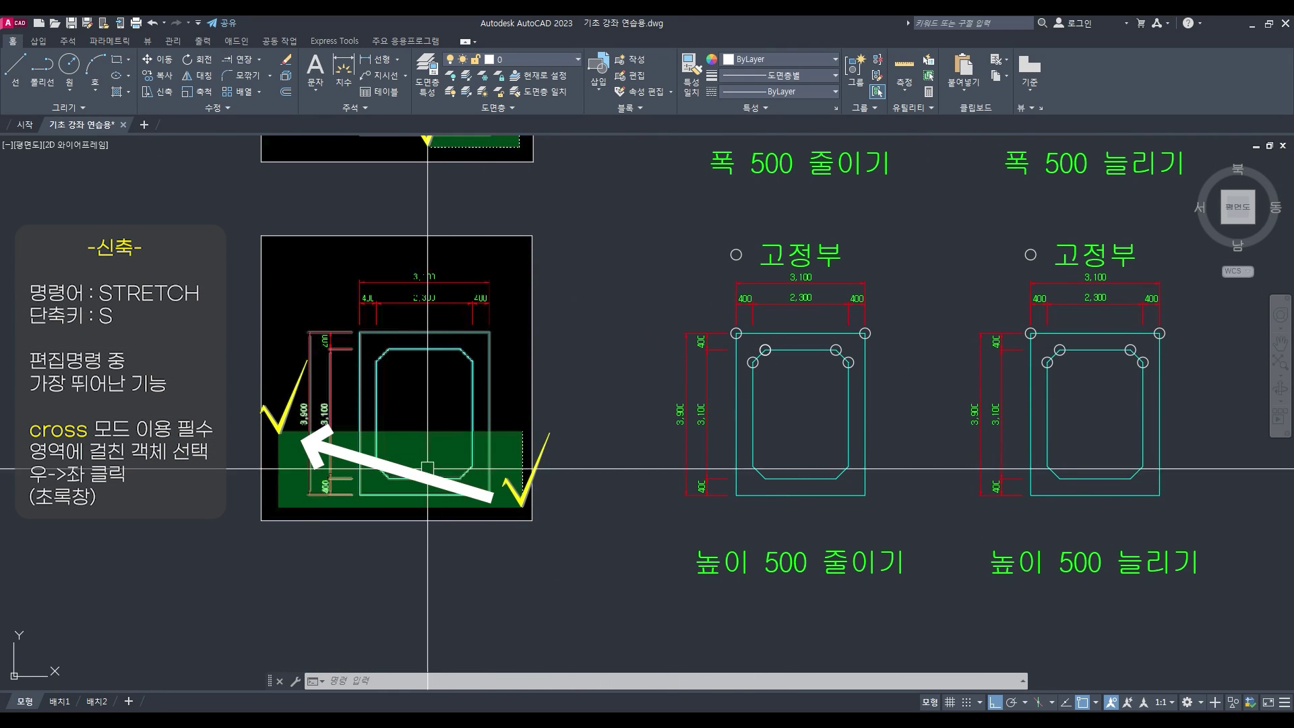
pyautogui.scroll(2, 431, 472)
pyautogui.press('Escape')
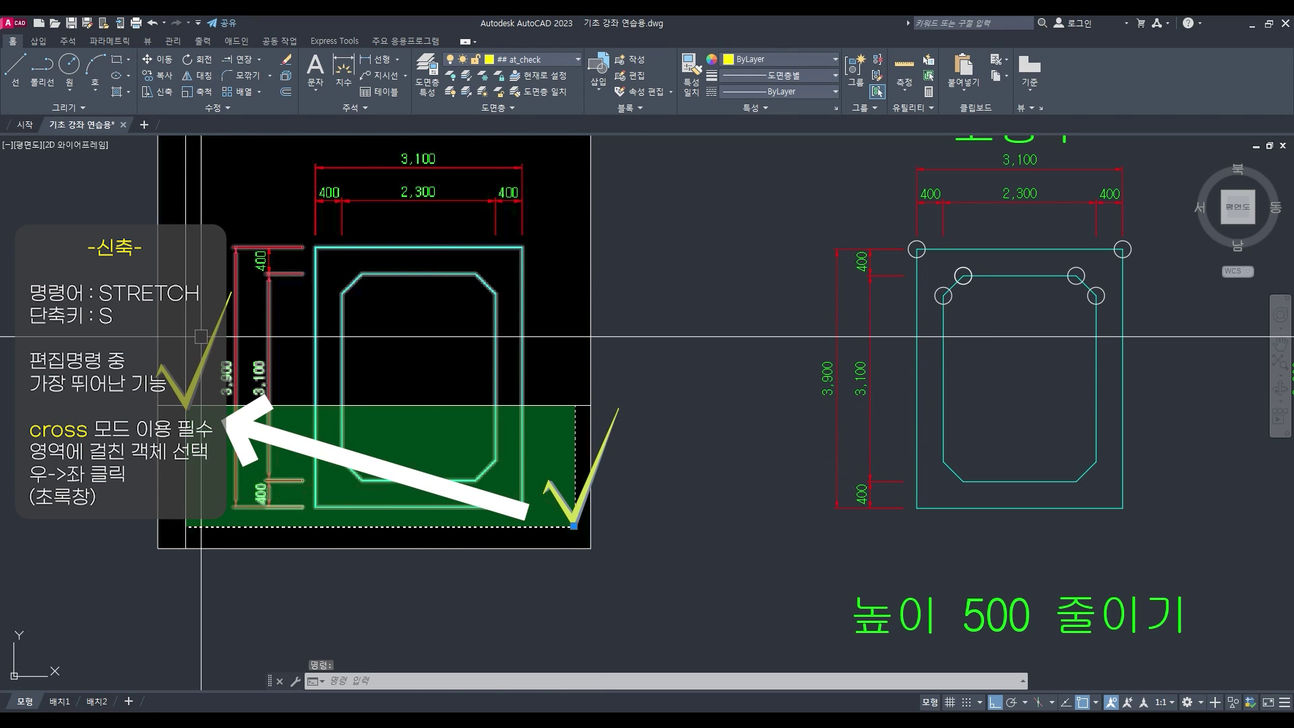
pyautogui.moveTo(412, 395); pyautogui.dragTo(254, 365, button='middle')
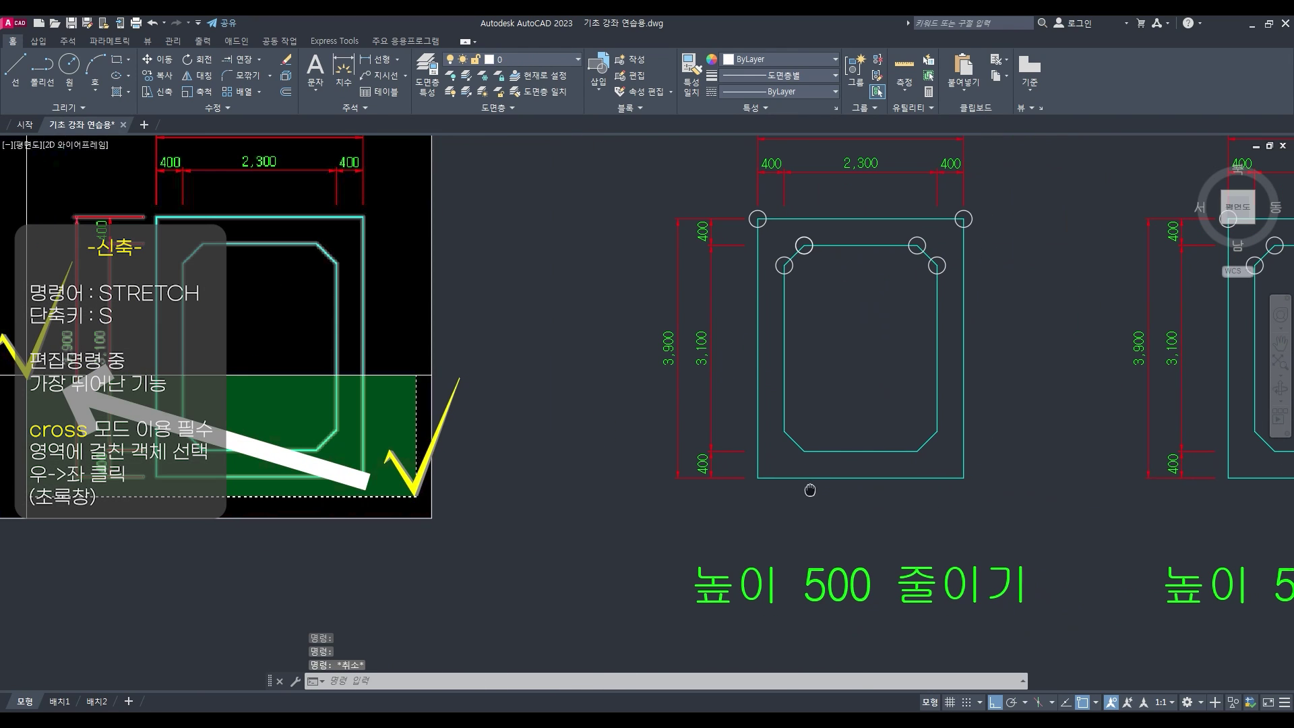
# Stretch the bottom of the "높이 500 줄이기" figure, including its vertical dimensions, 500 straight up with Ortho on
pyautogui.write('s')
pyautogui.press('Return')
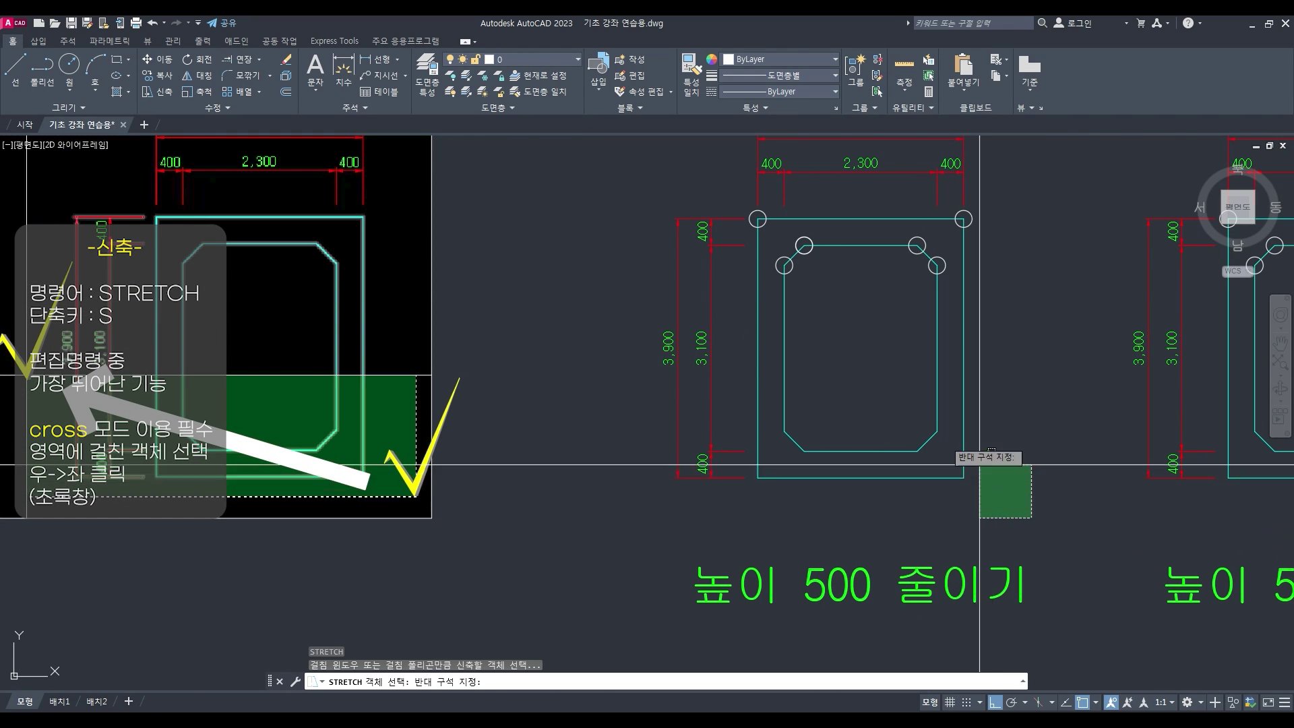
pyautogui.press('Escape')
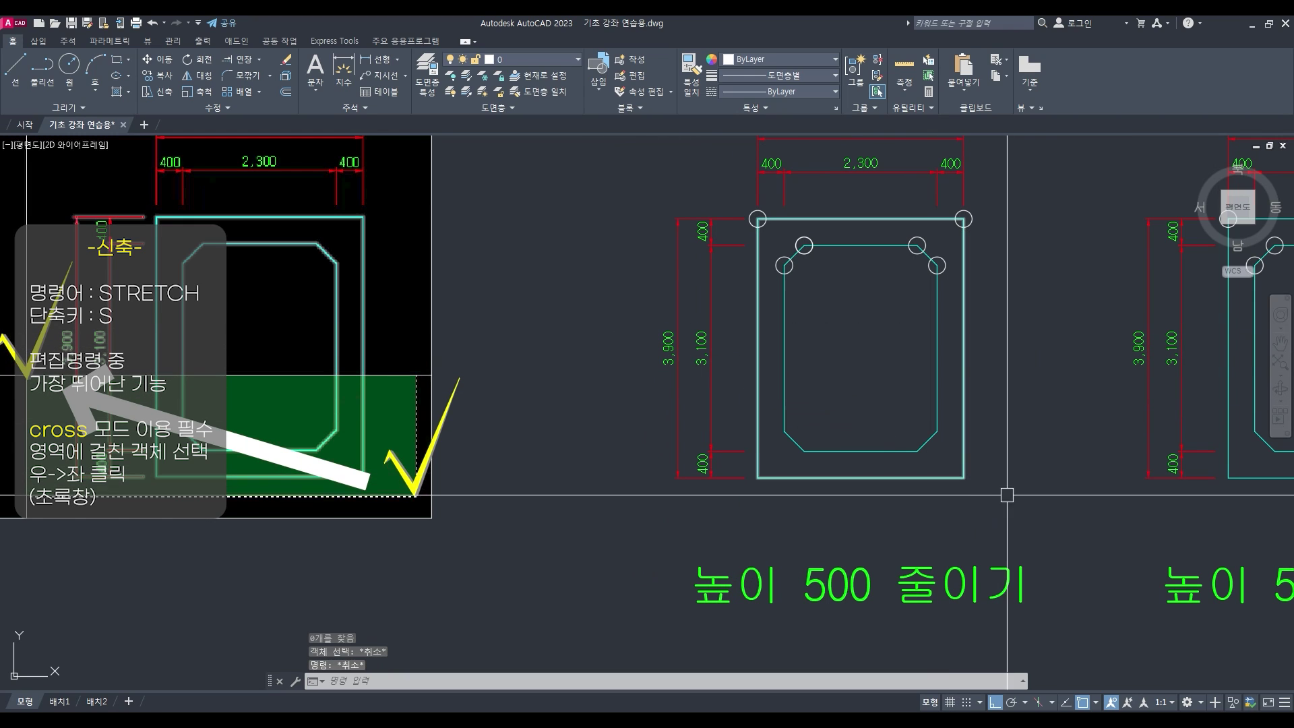
pyautogui.click(1041, 514)
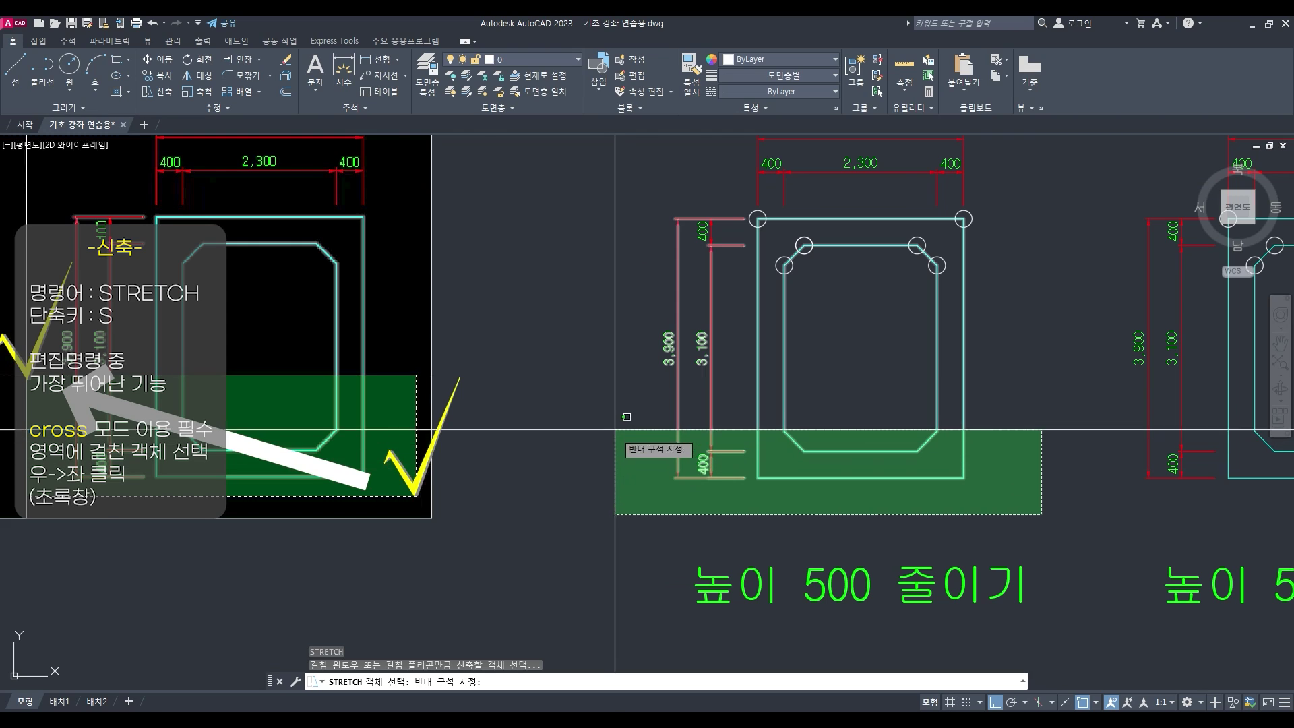
pyautogui.click(607, 388)
pyautogui.press('Return')
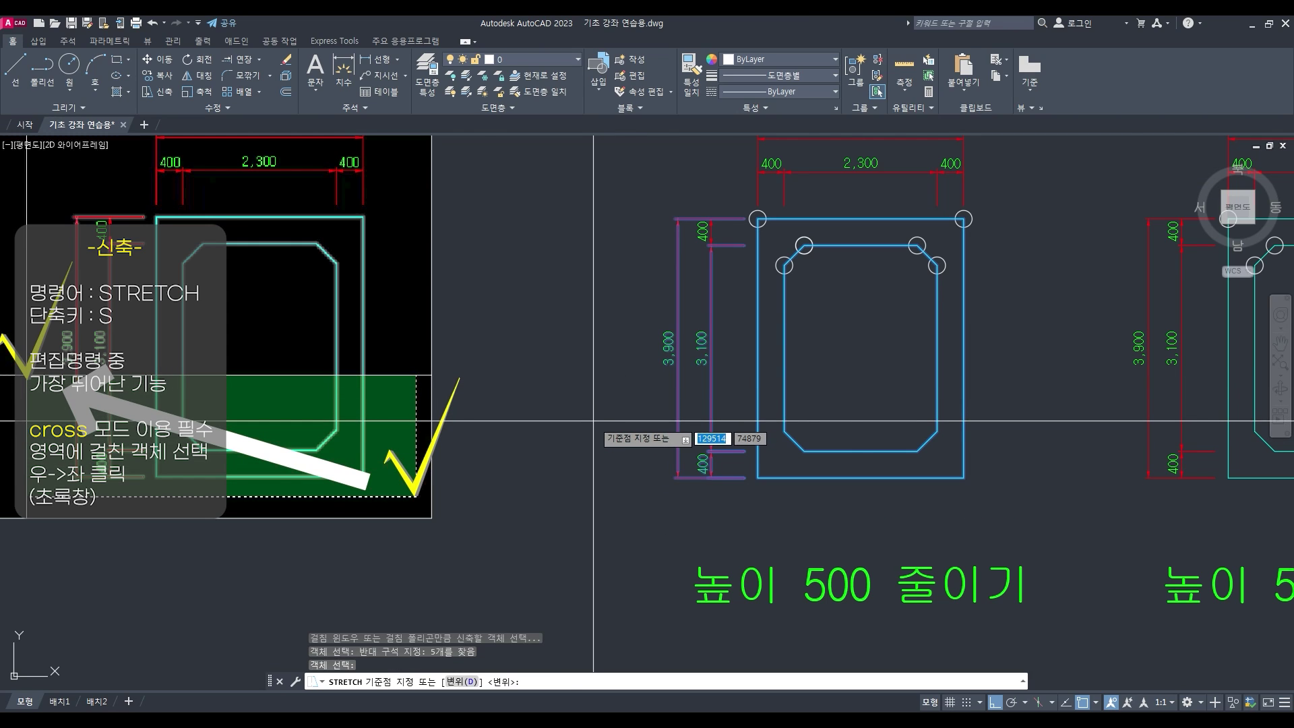
pyautogui.click(593, 421)
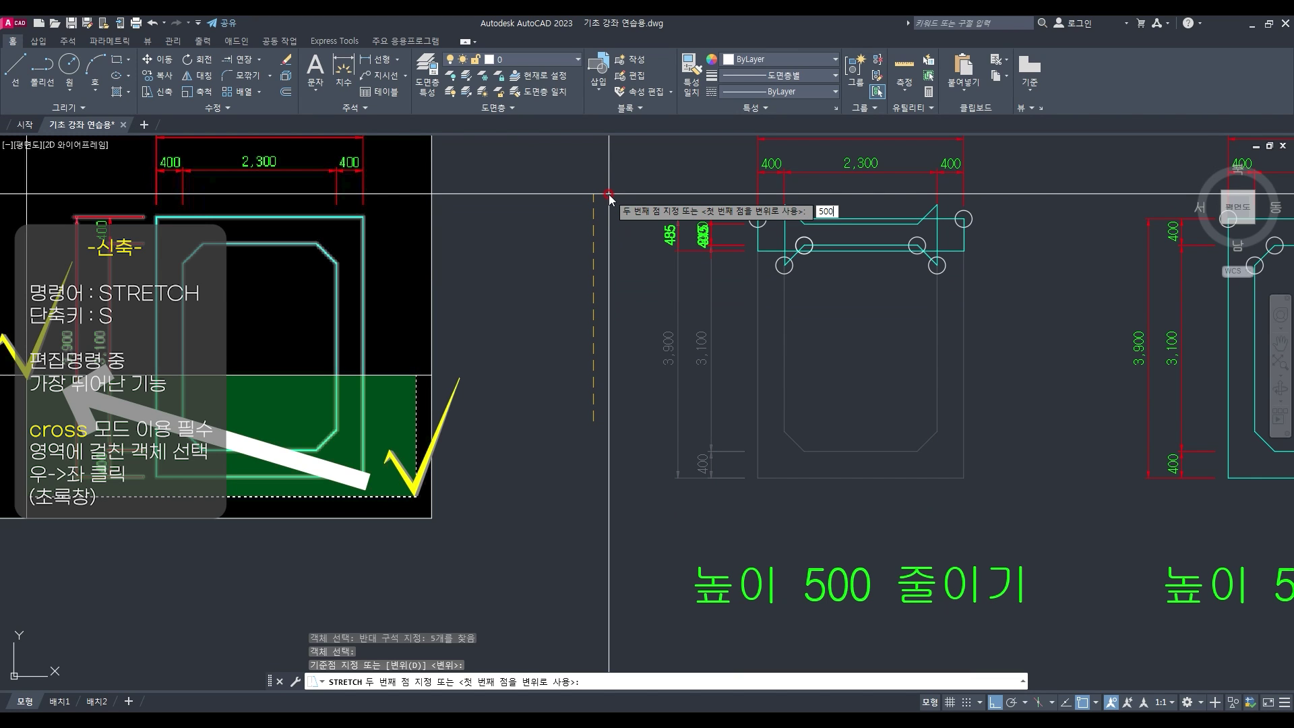
pyautogui.press('Return')
pyautogui.scroll(-2, 707, 338)
pyautogui.moveTo(707, 337); pyautogui.dragTo(398, 395, button='middle')
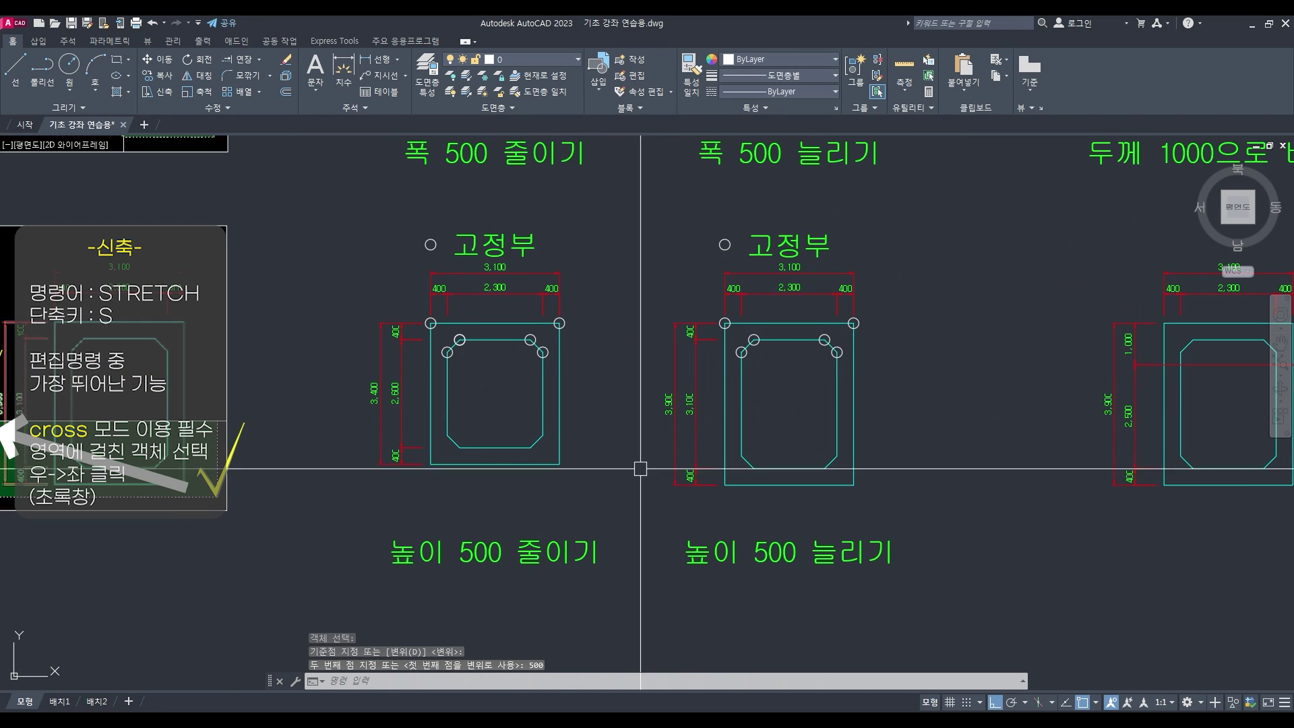
pyautogui.scroll(2, 842, 514)
pyautogui.write('s')
pyautogui.press('Return')
pyautogui.click(945, 521)
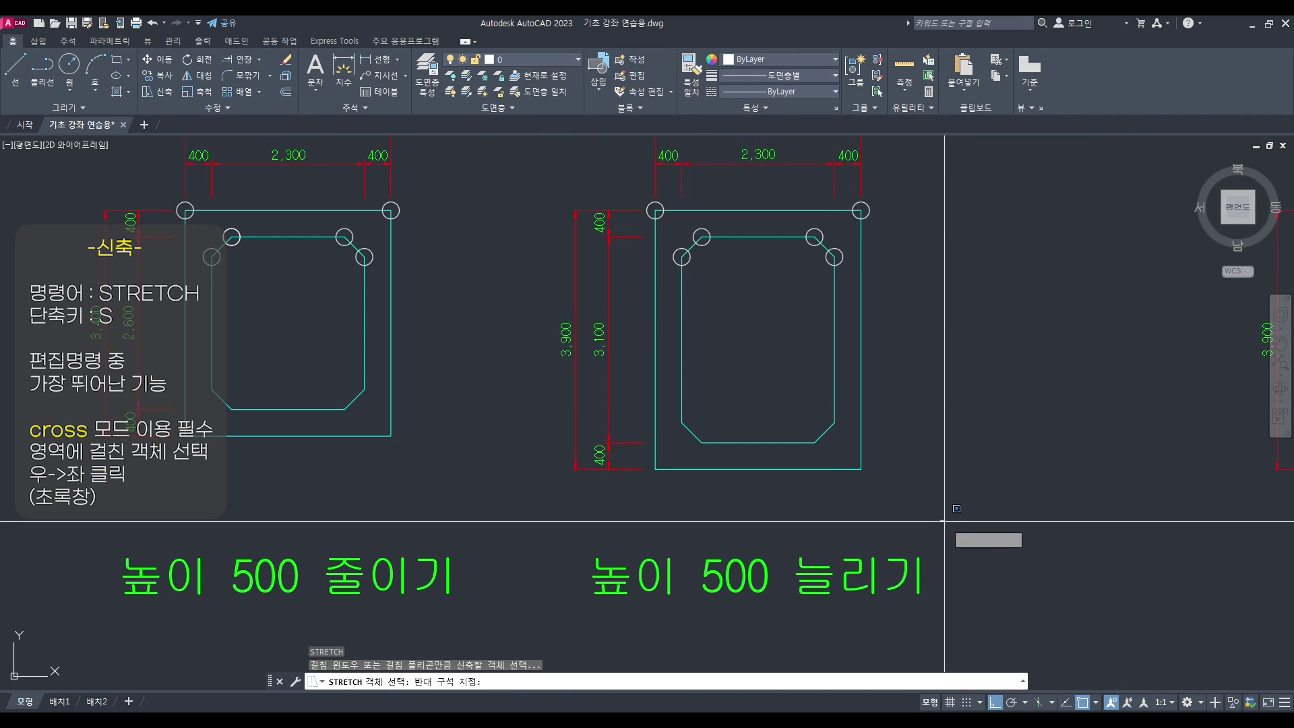
pyautogui.press('Escape')
pyautogui.press('Escape')
pyautogui.write('s')
pyautogui.press('Return')
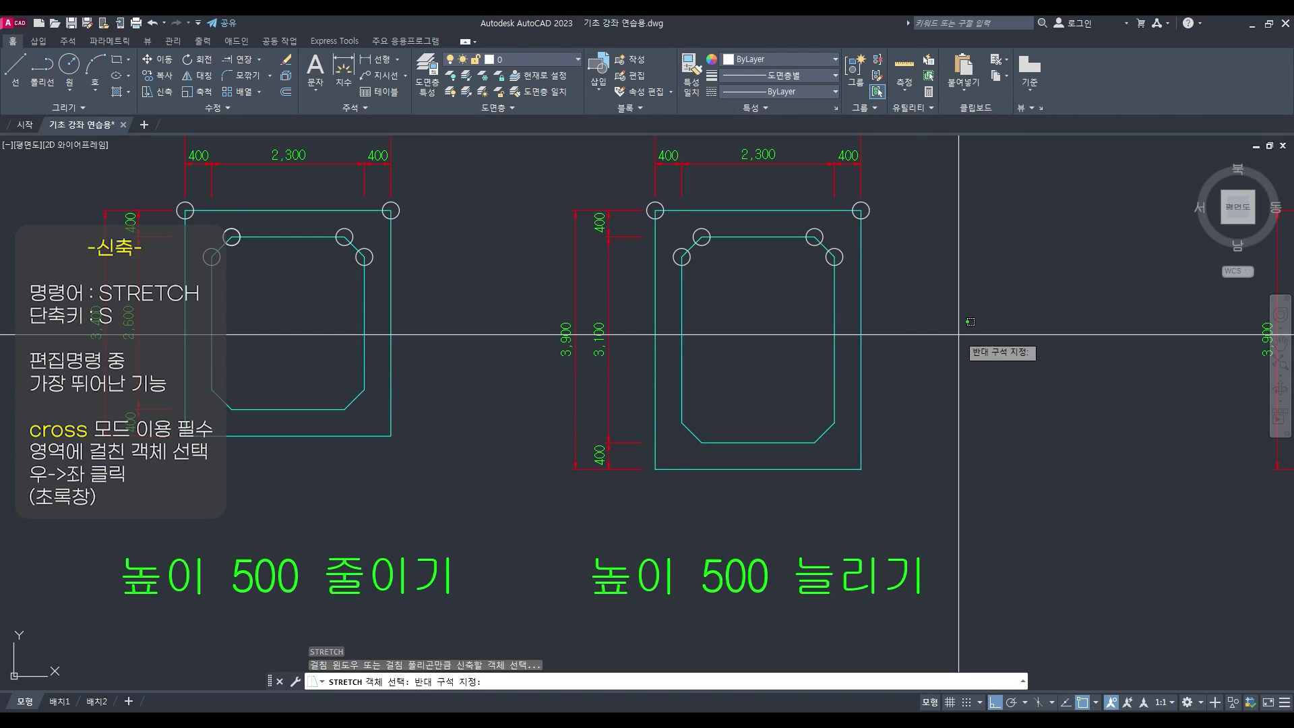
pyautogui.press('Escape')
pyautogui.press('Escape')
# Stretch the bottom of the "높이 500 늘리기" figure, including its vertical dimensions, 500 straight down with Ortho on
pyautogui.press('space')
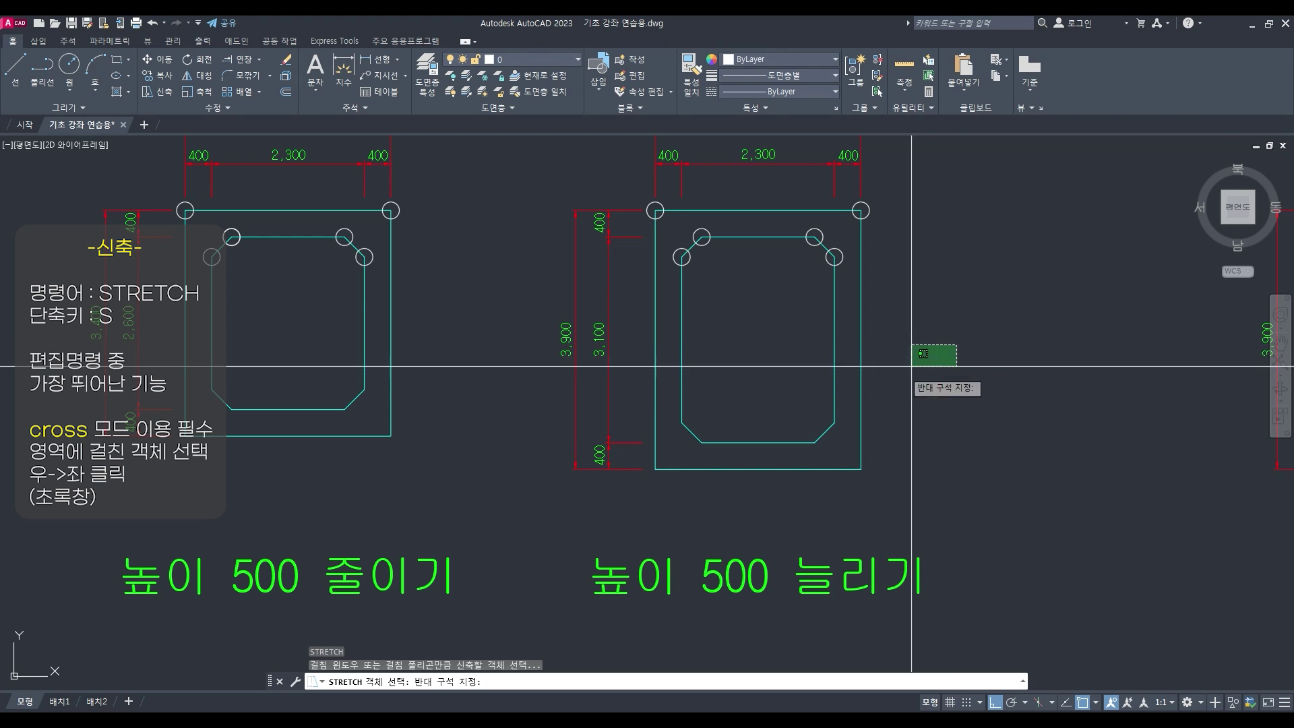
pyautogui.click(519, 514)
pyautogui.press('Return')
pyautogui.click(505, 526)
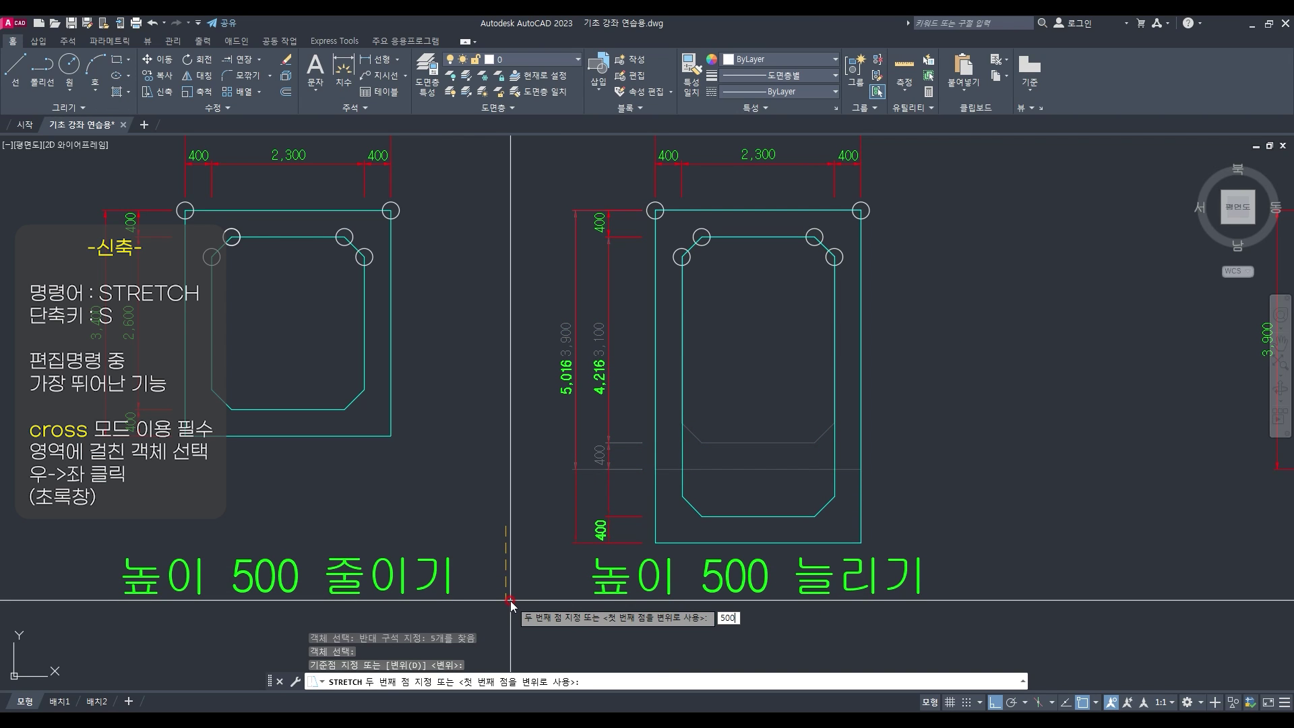
pyautogui.press('Return')
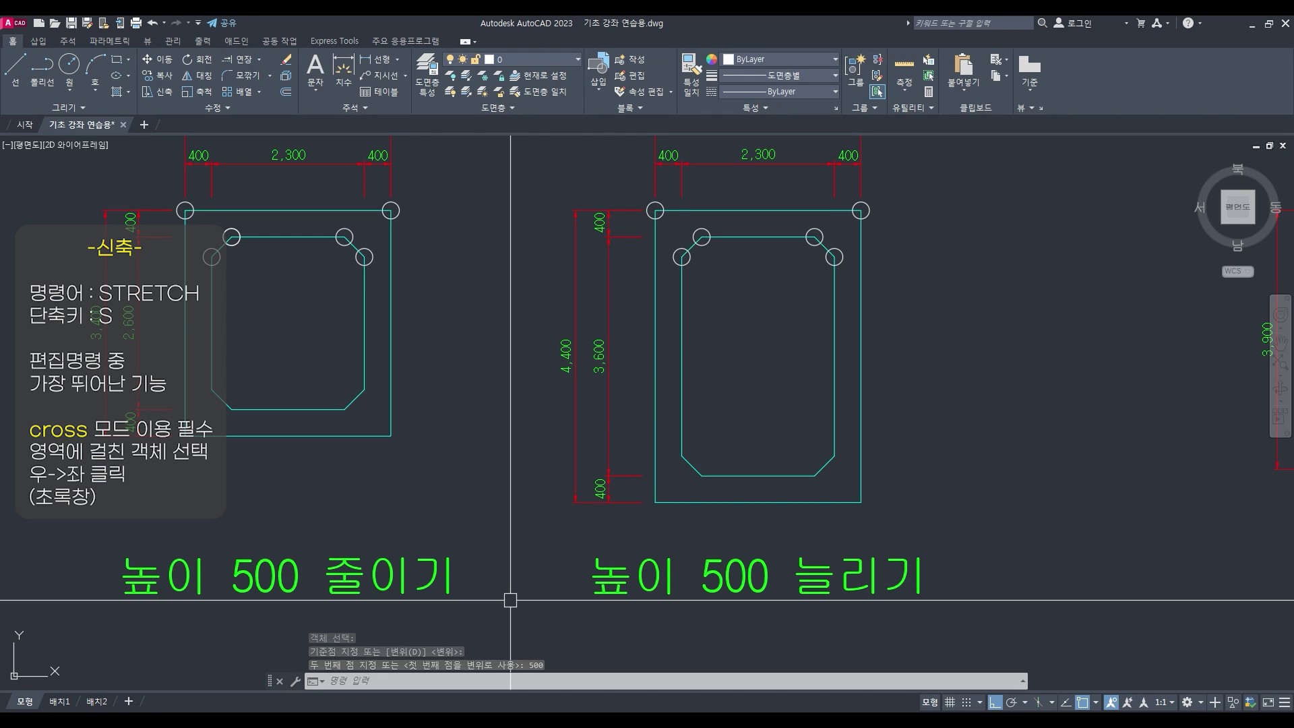
pyautogui.click(526, 665)
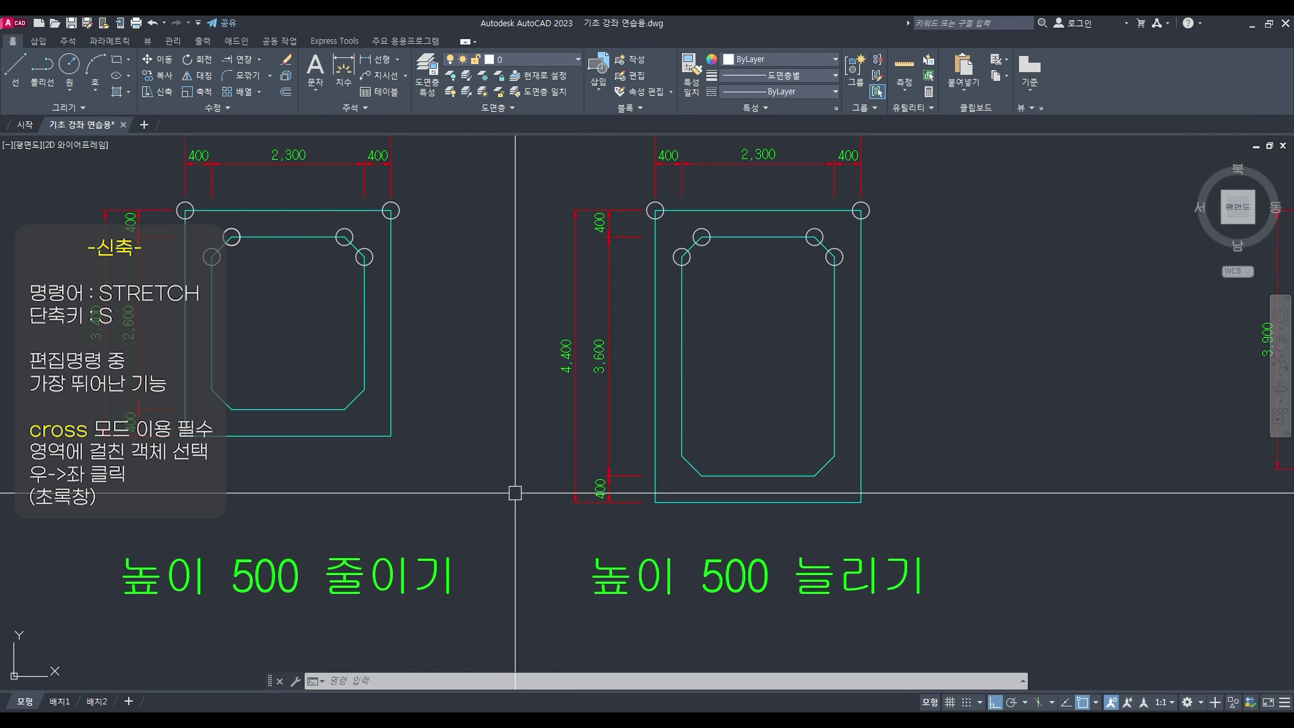
pyautogui.scroll(-6, 528, 473)
pyautogui.moveTo(528, 475); pyautogui.dragTo(489, 557, button='middle')
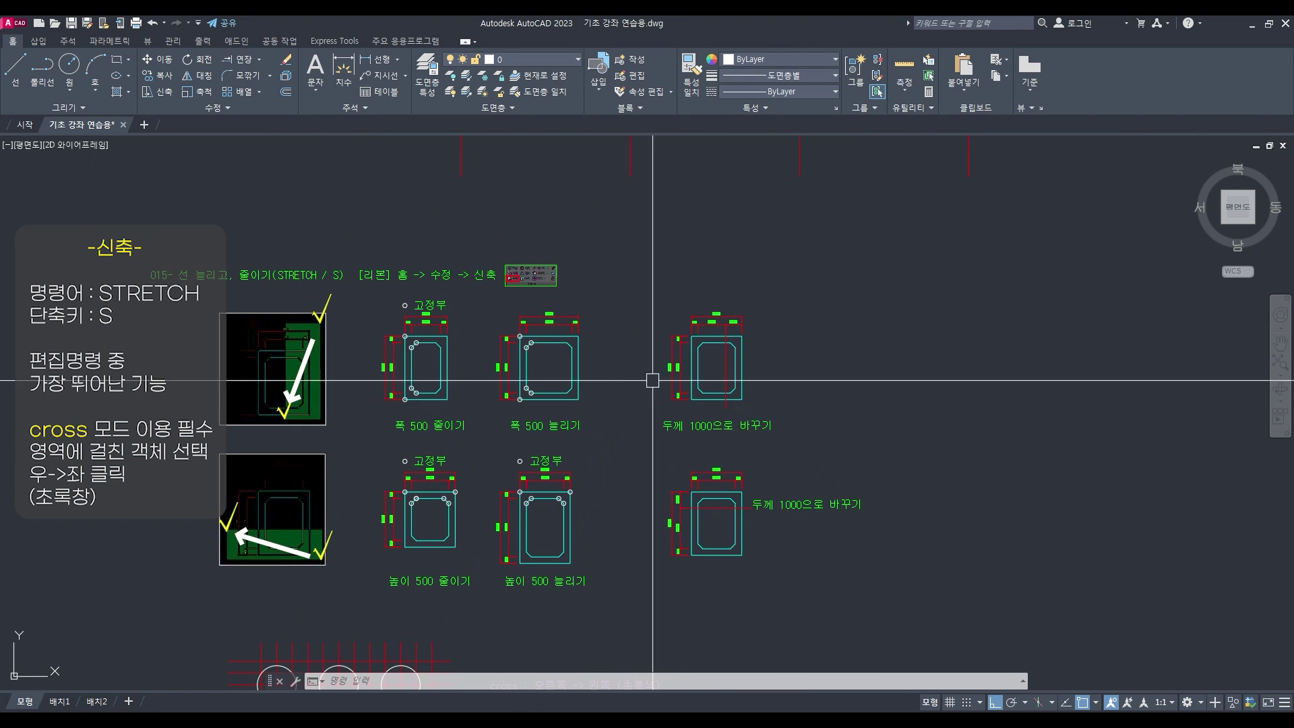
pyautogui.scroll(4, 731, 328)
pyautogui.scroll(2, 733, 388)
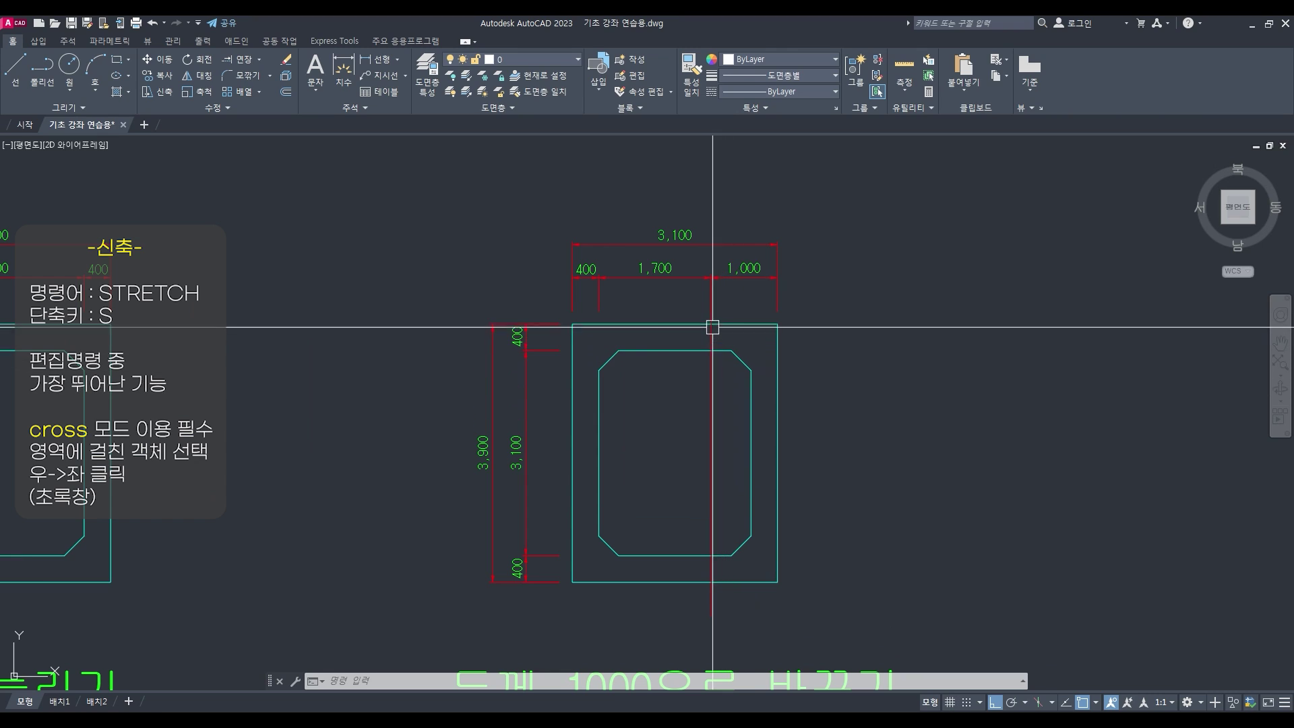
pyautogui.write('e')
pyautogui.press('space')
pyautogui.click(716, 397)
pyautogui.click(702, 407)
pyautogui.press('space')
pyautogui.click(715, 412)
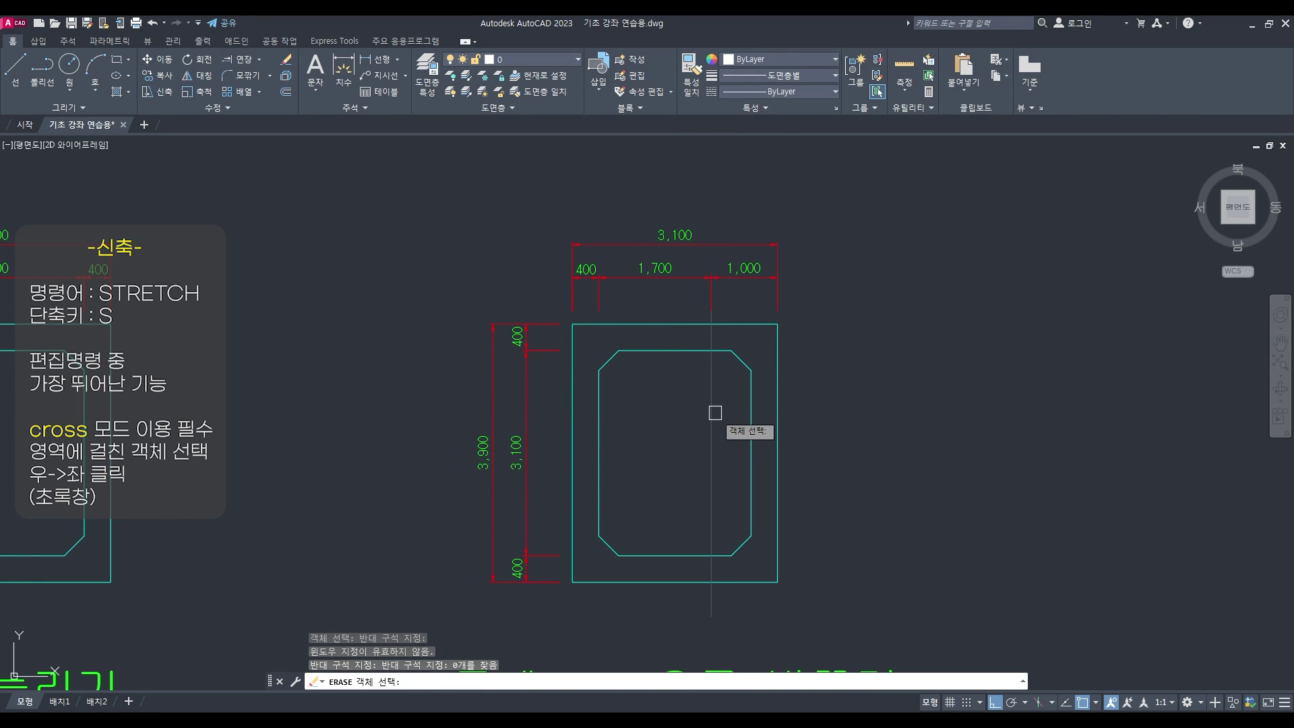
pyautogui.press('Escape')
pyautogui.press('Escape')
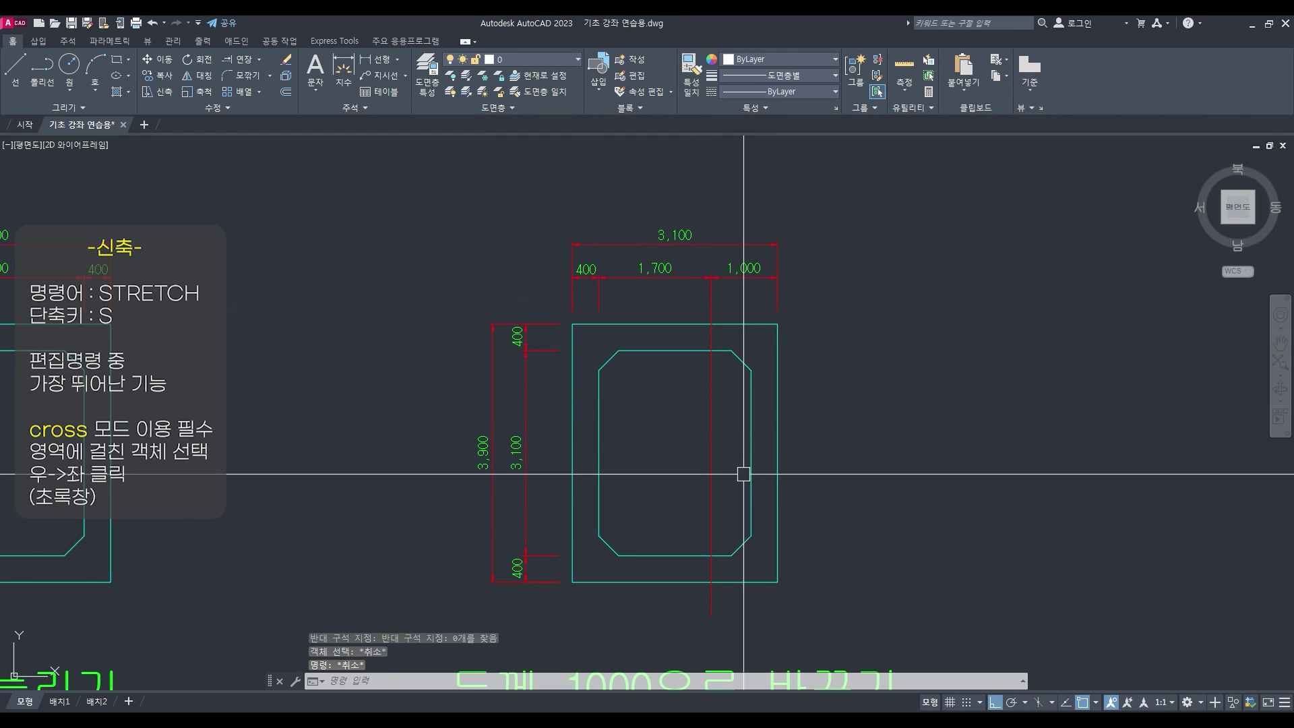
pyautogui.click(751, 470)
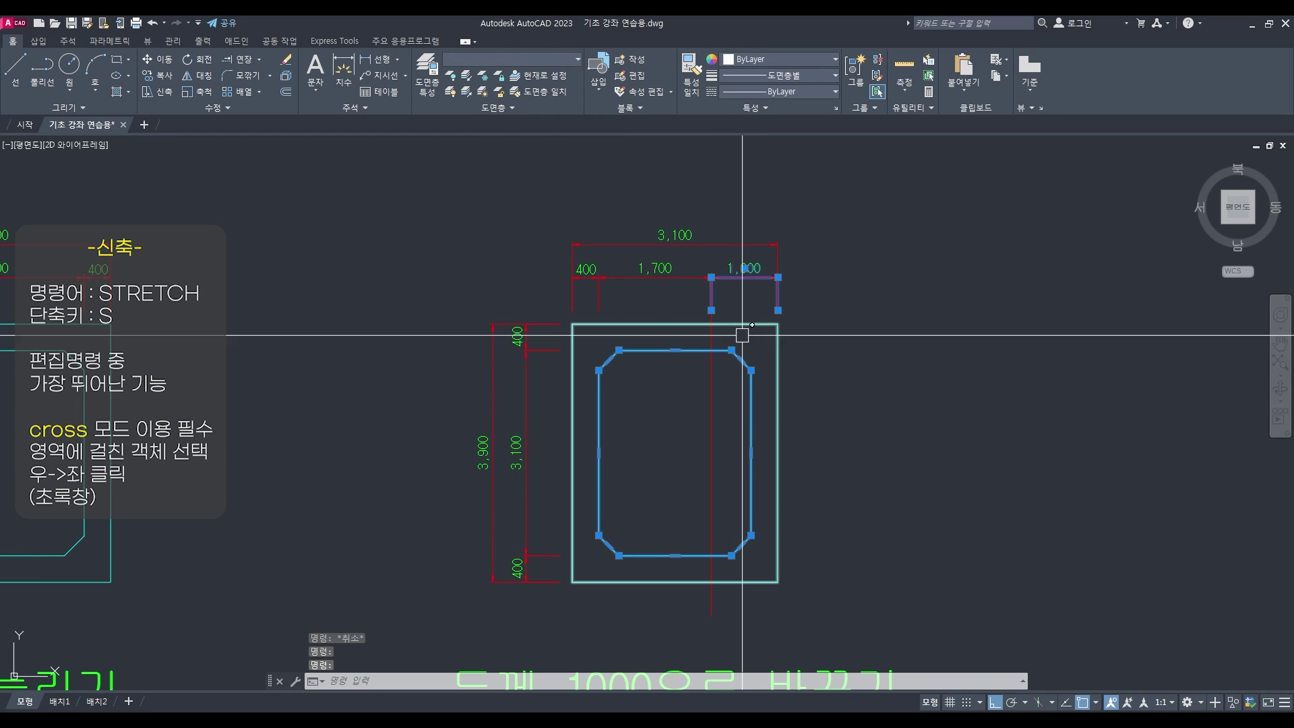
pyautogui.press('Escape')
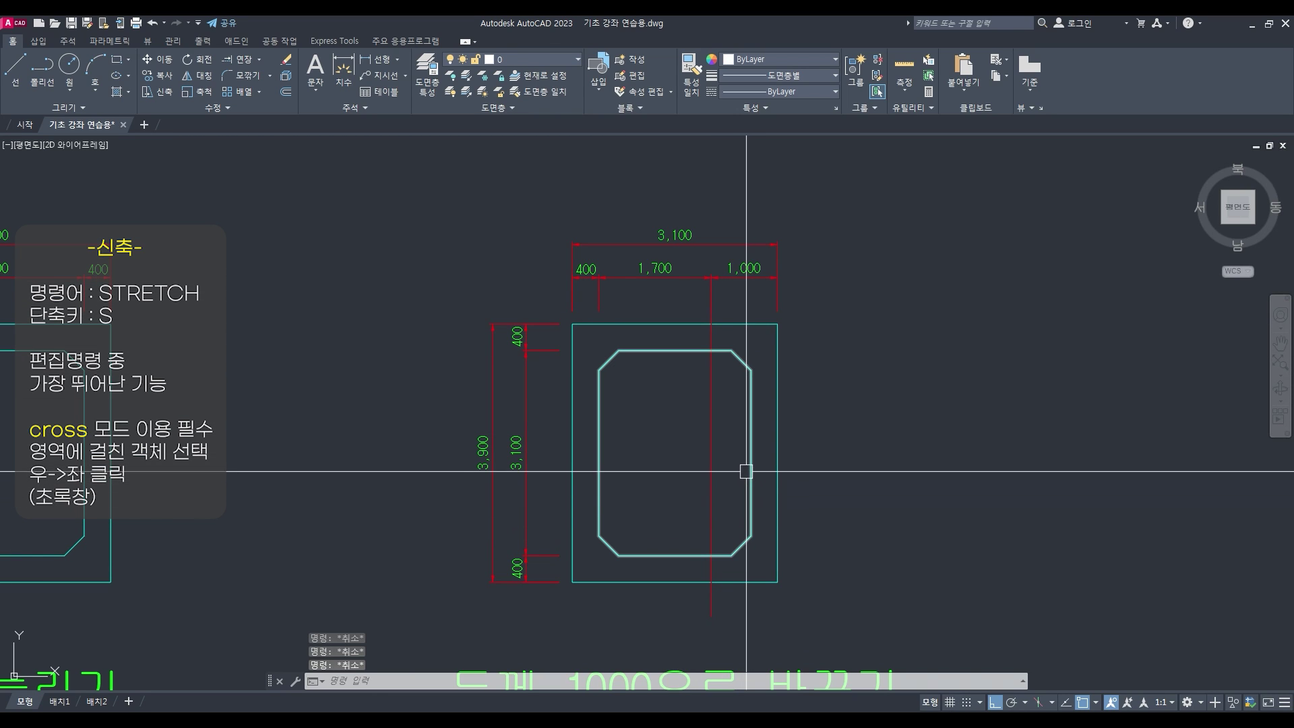
# Measure the distance from the inner outline's right edge to the red vertical line in the upper "두께 1000으로 바꾸기" figure
pyautogui.write('d')
pyautogui.press('Return')
pyautogui.click(750, 459)
pyautogui.write('di')
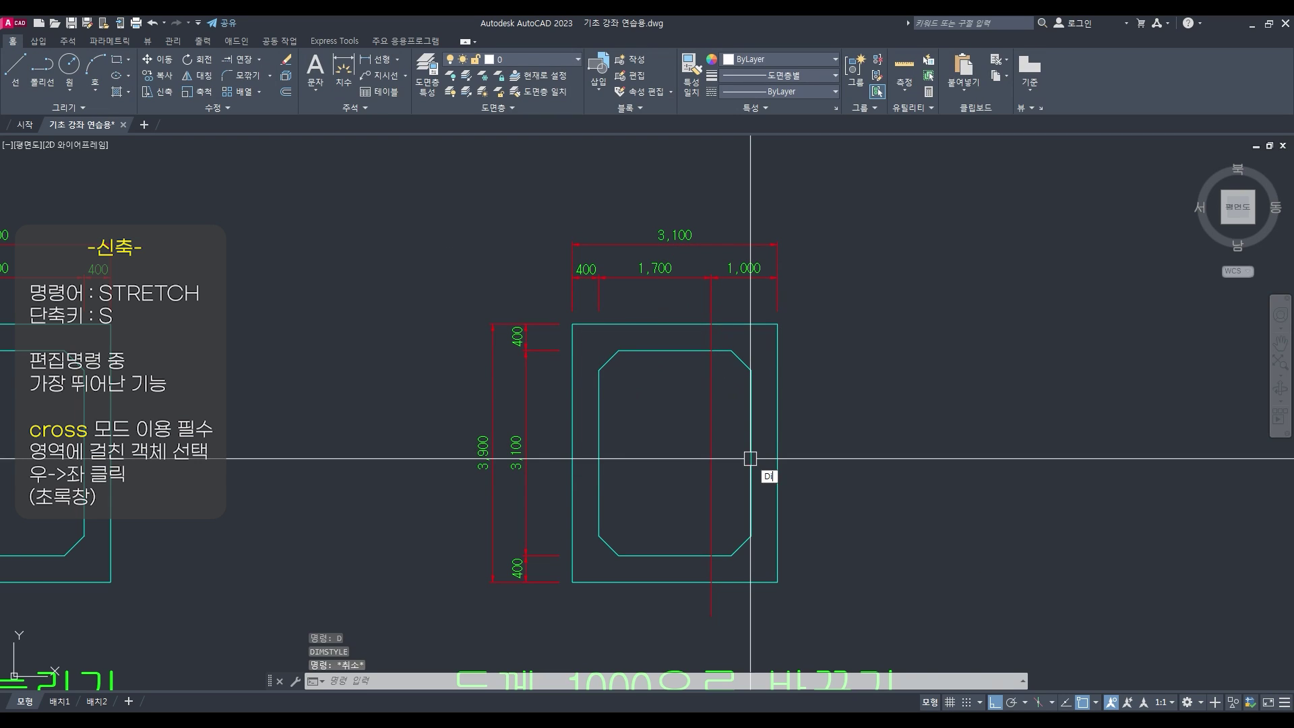
pyautogui.write('st')
pyautogui.press('Return')
pyautogui.click(750, 458)
pyautogui.click(711, 452)
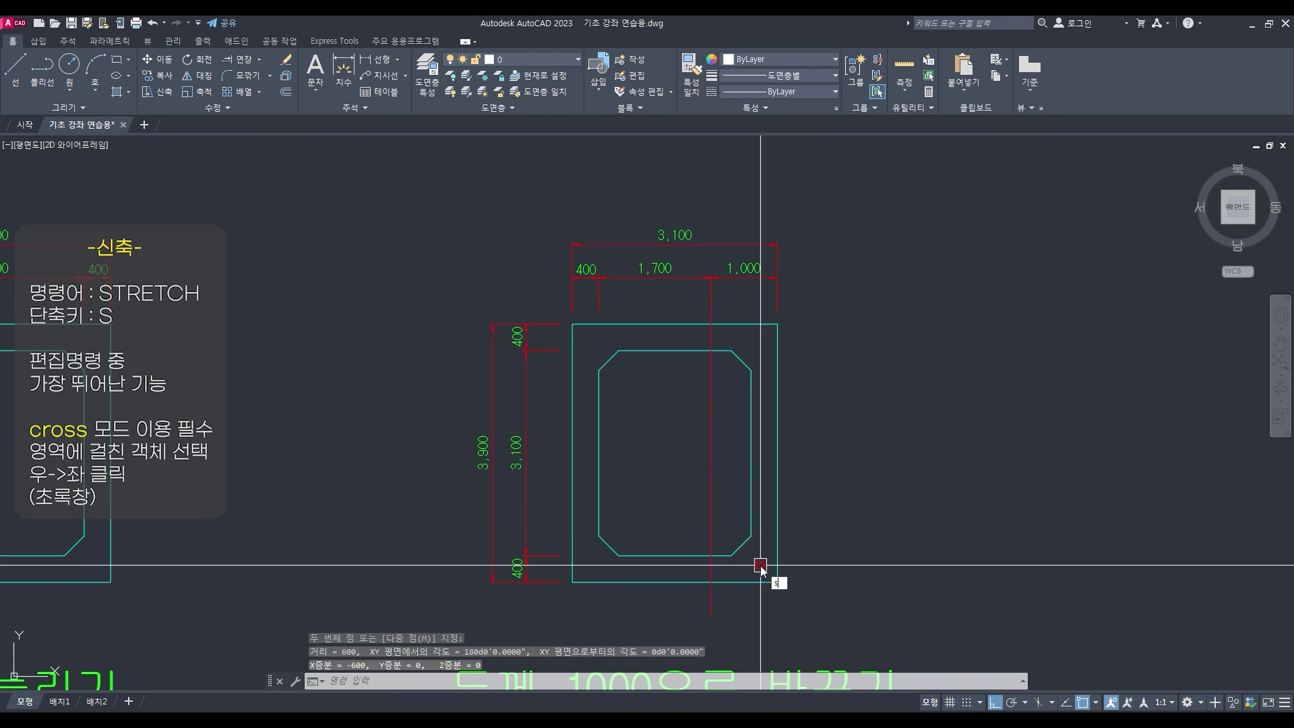
pyautogui.press('Escape')
pyautogui.write('s')
pyautogui.press('Return')
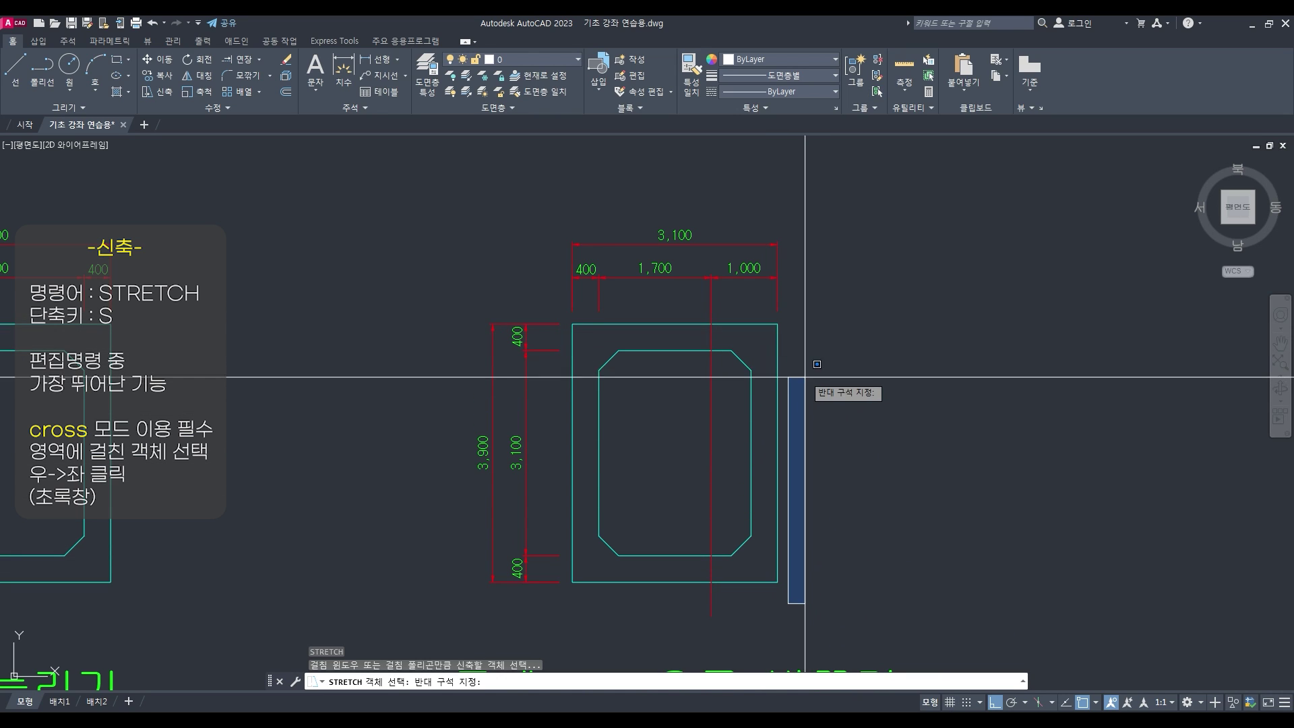
pyautogui.press('Escape')
pyautogui.press('Escape')
pyautogui.click(775, 338)
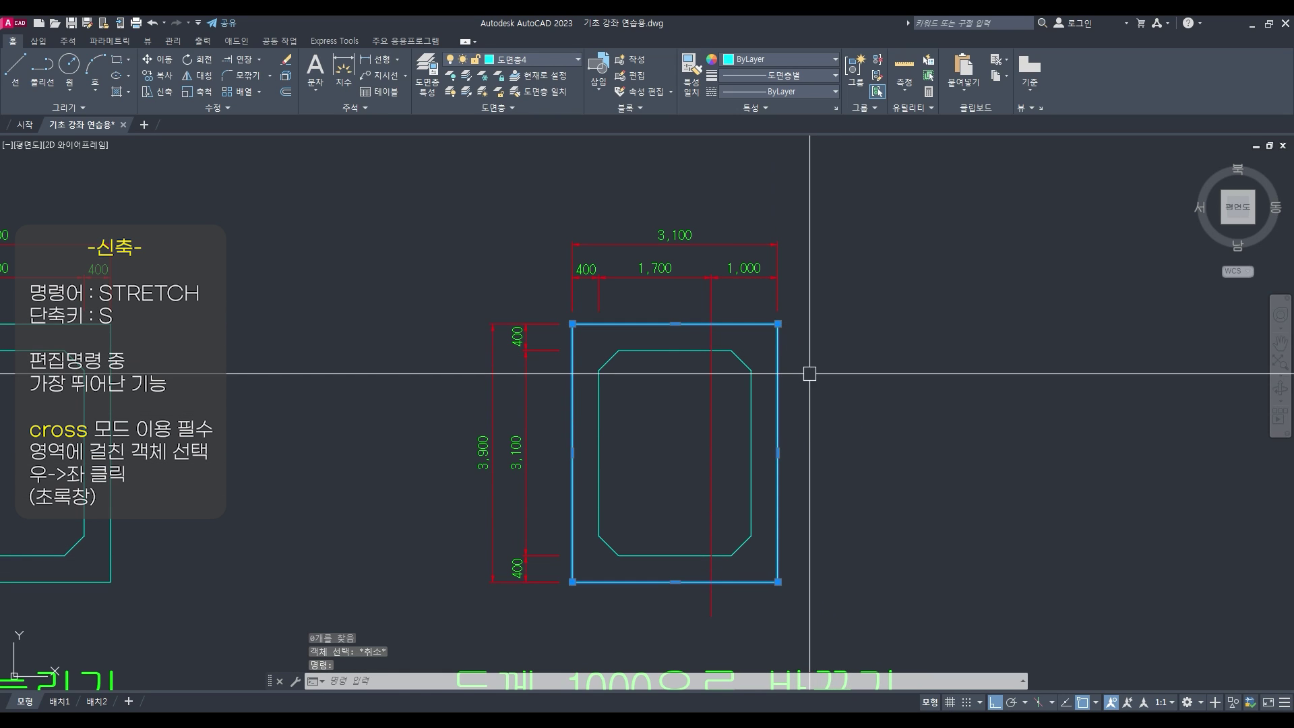
pyautogui.press('Escape')
pyautogui.press('Escape')
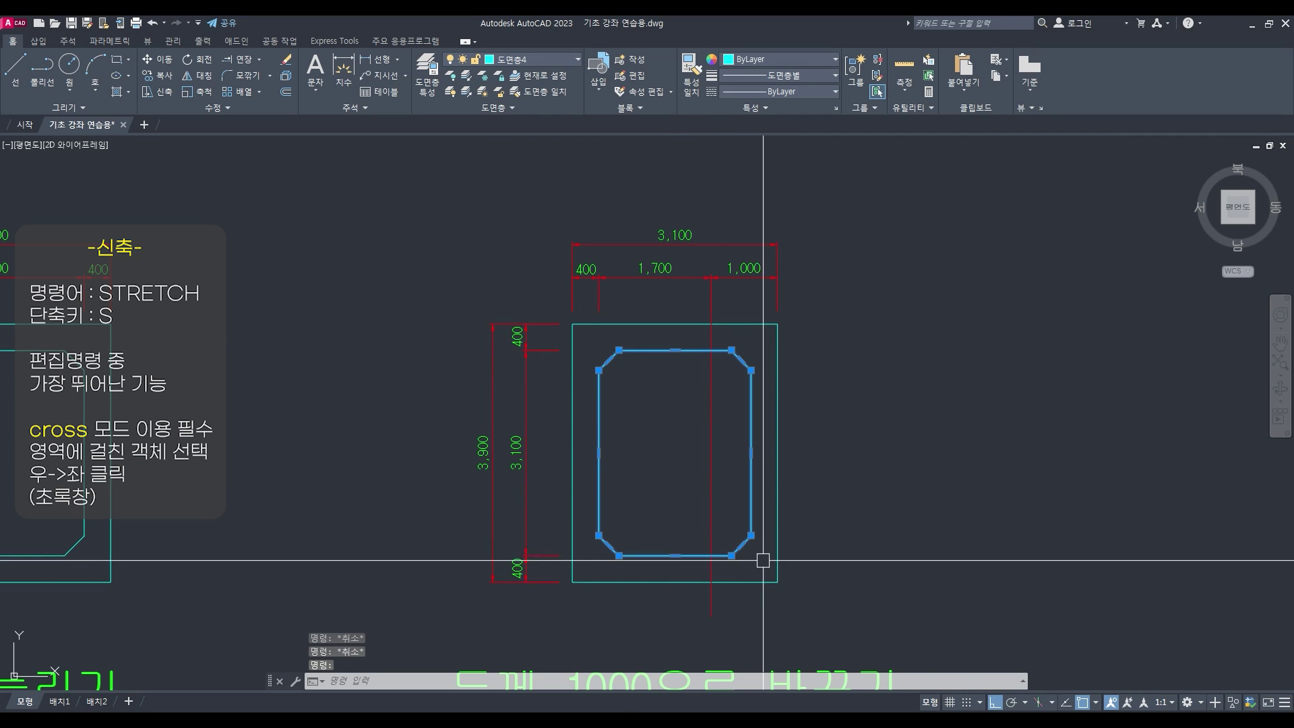
pyautogui.press('Escape')
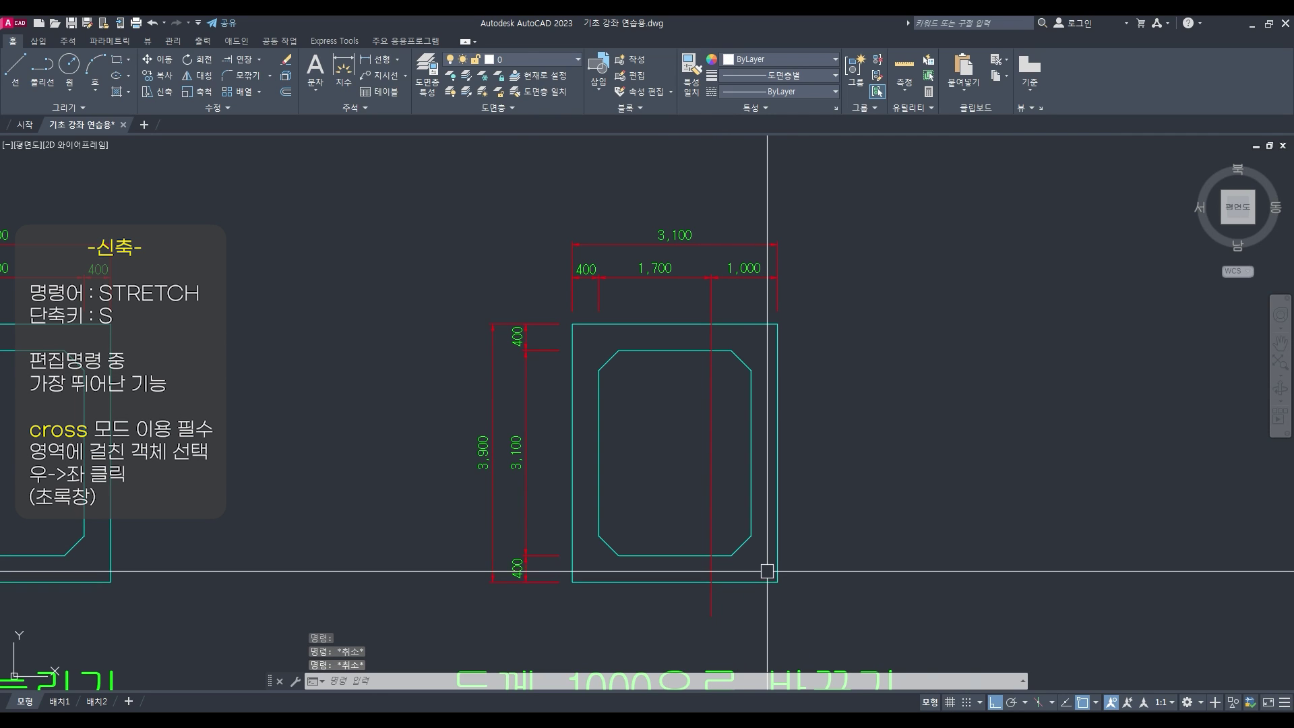
# Stretch the right side of the inner outline horizontally to the red vertical line in the upper "두께 1000으로 바꾸기" figure
pyautogui.write('s')
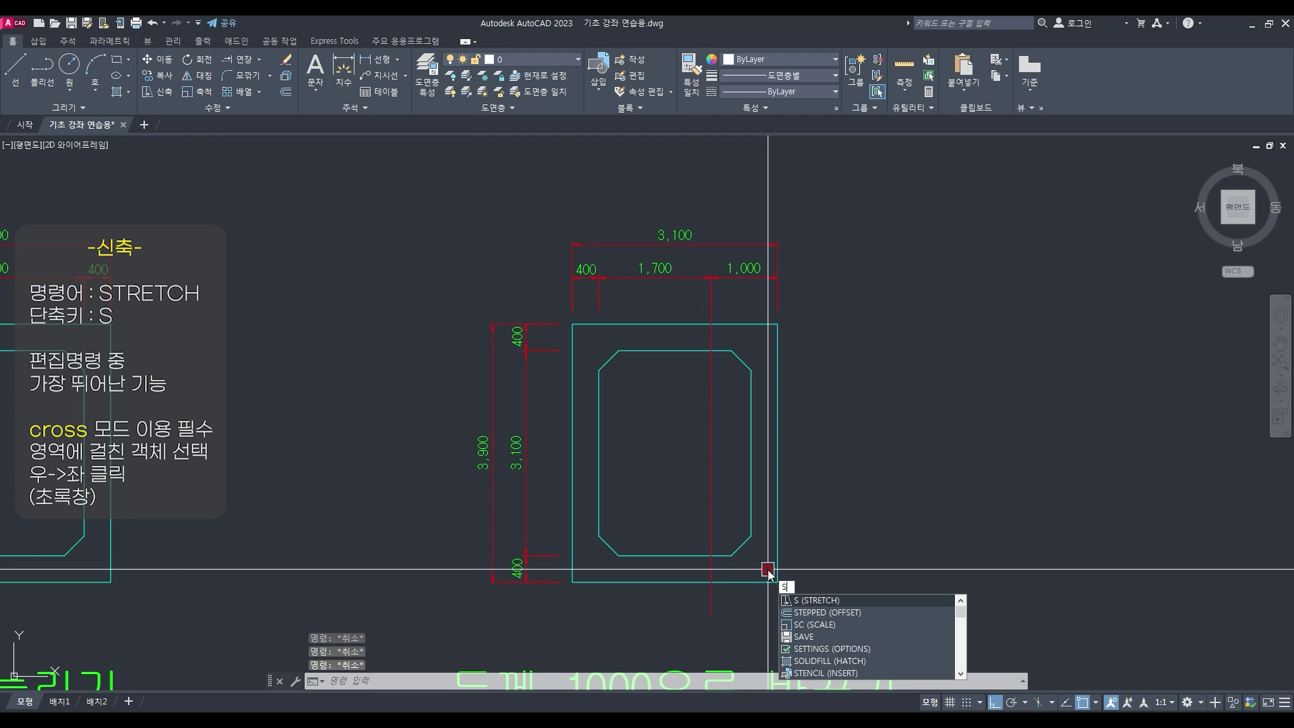
pyautogui.press('Return')
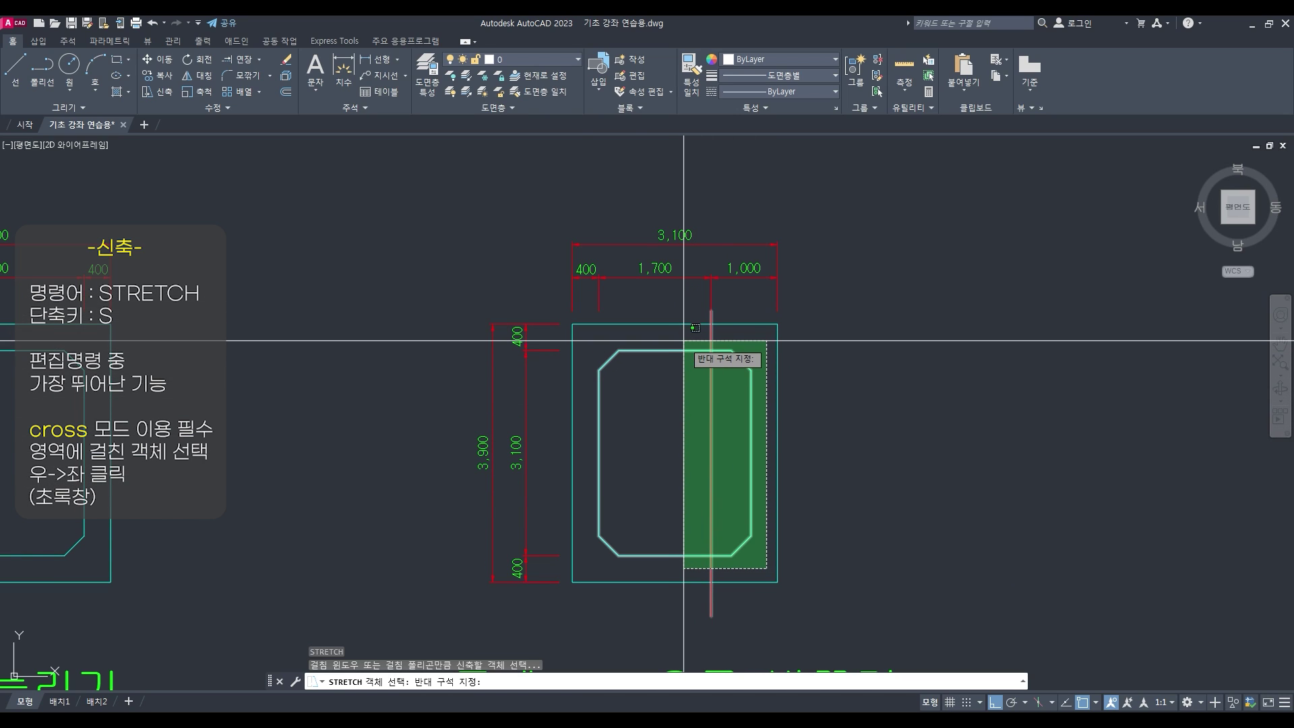
pyautogui.click(683, 343)
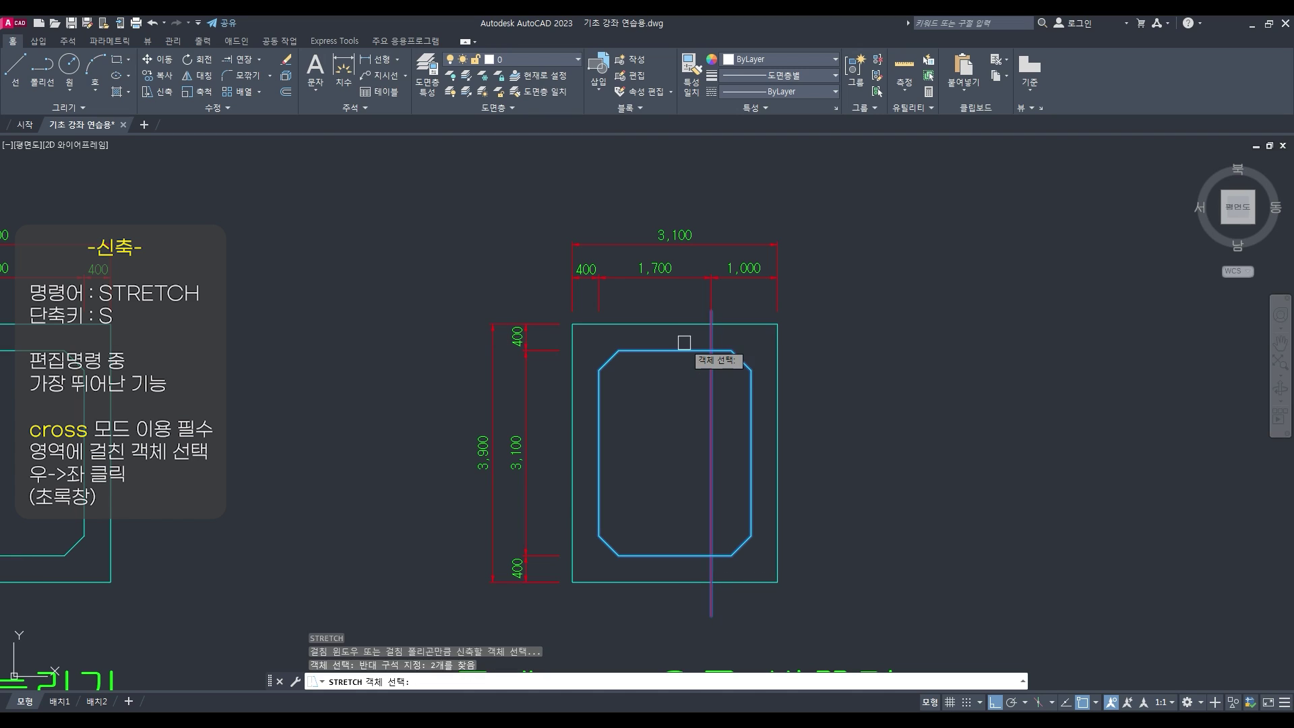
pyautogui.press('Return')
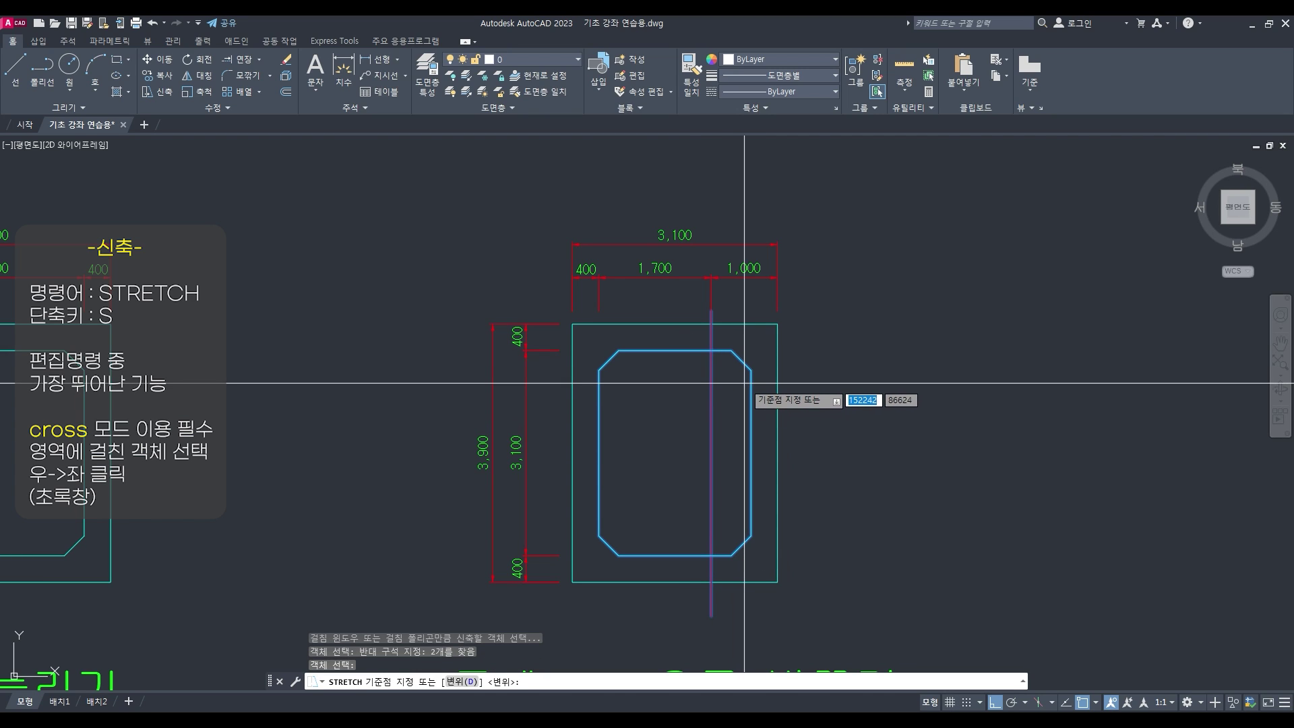
pyautogui.click(750, 381)
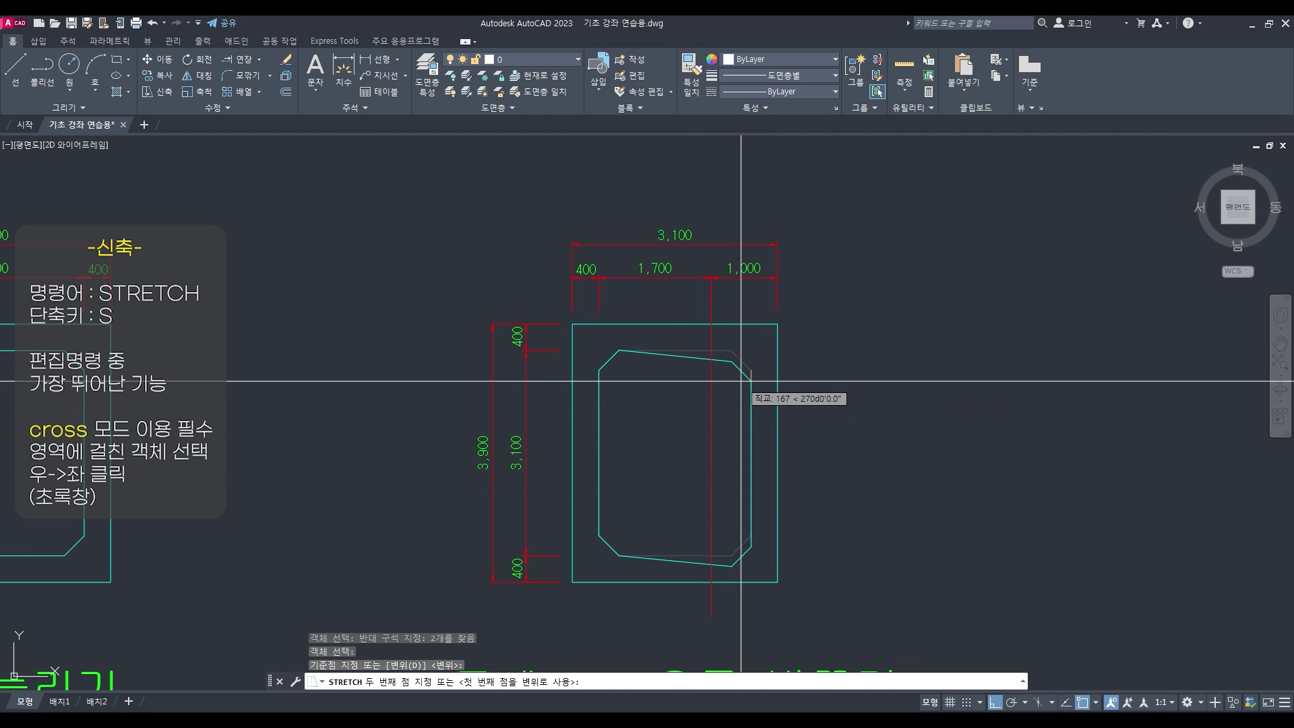
pyautogui.click(710, 370)
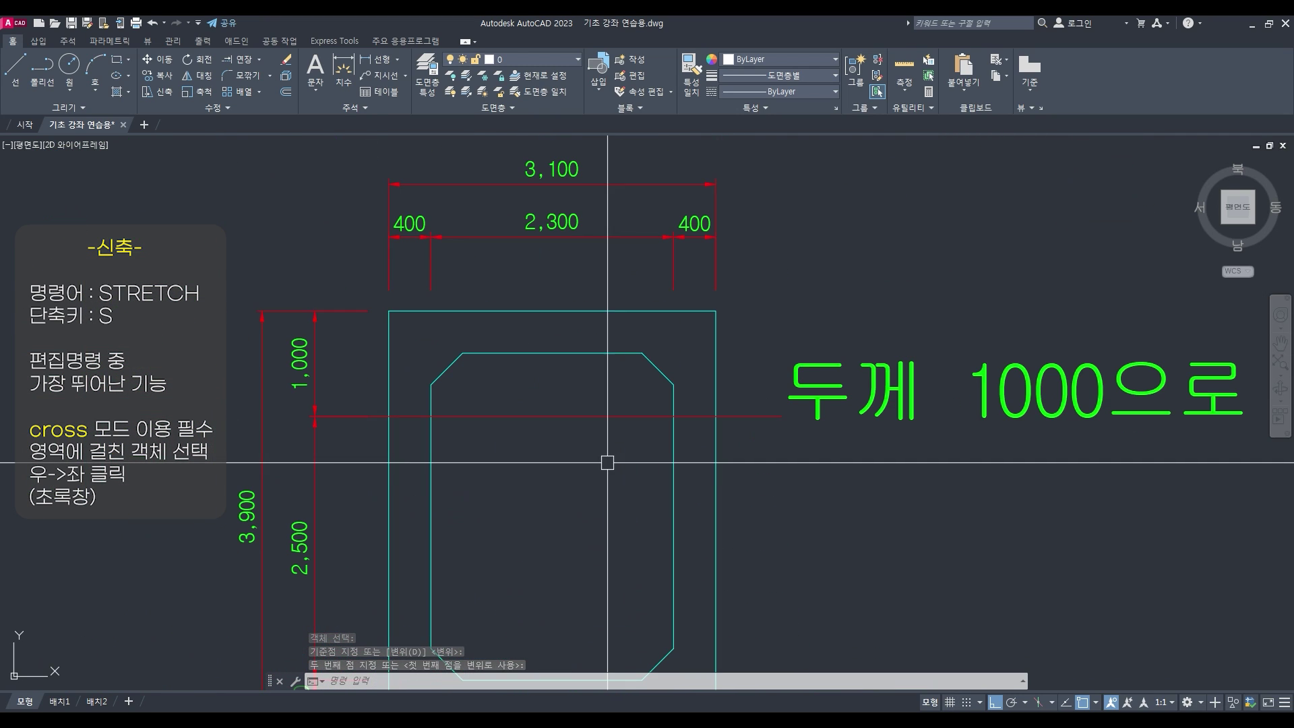
# Stretch the top of the inner outline straight down to the red horizontal line in the lower "두께 1000으로" figure
pyautogui.moveTo(648, 421); pyautogui.dragTo(659, 351, button='middle')
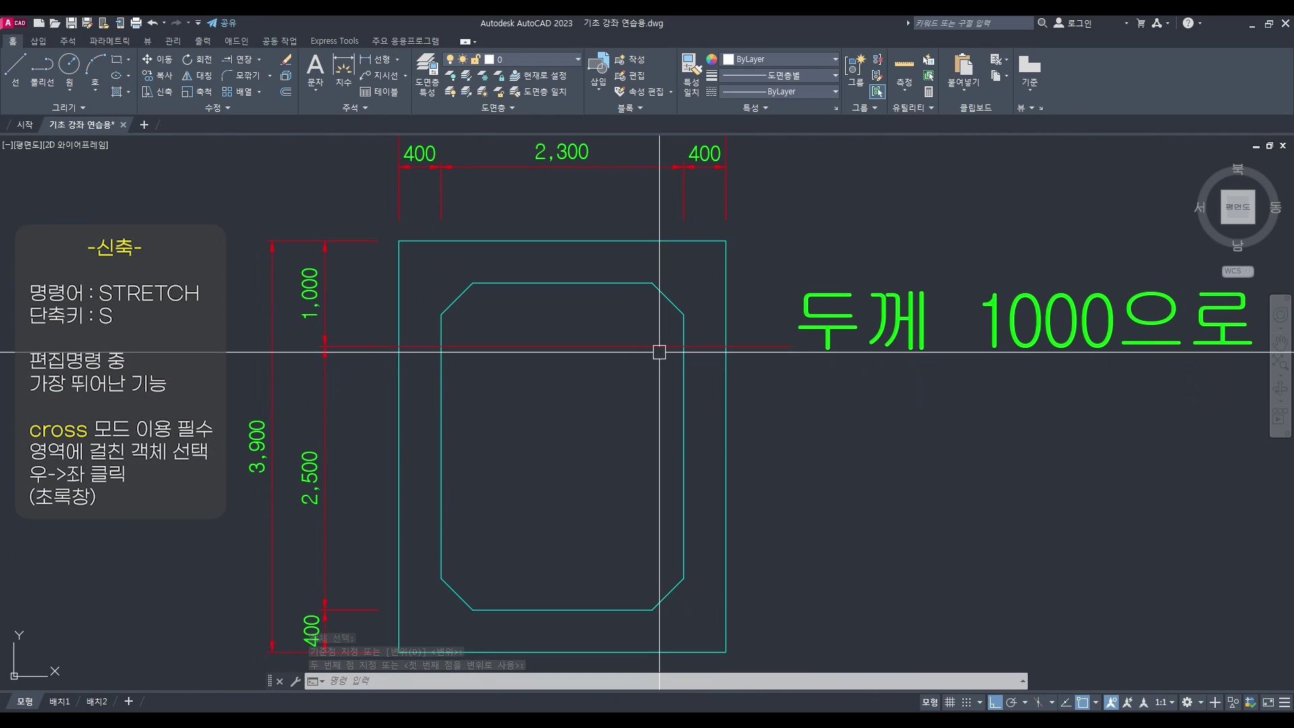
pyautogui.click(713, 241)
pyautogui.press('Escape')
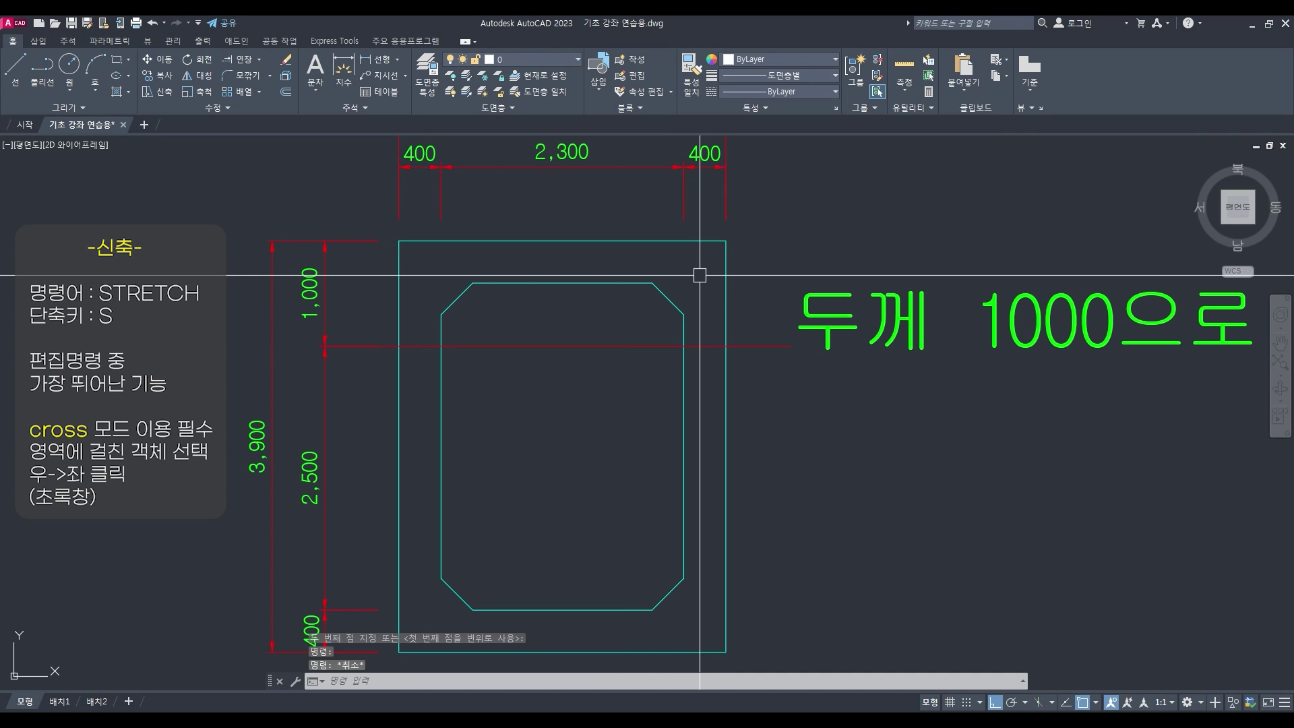
pyautogui.press('Return')
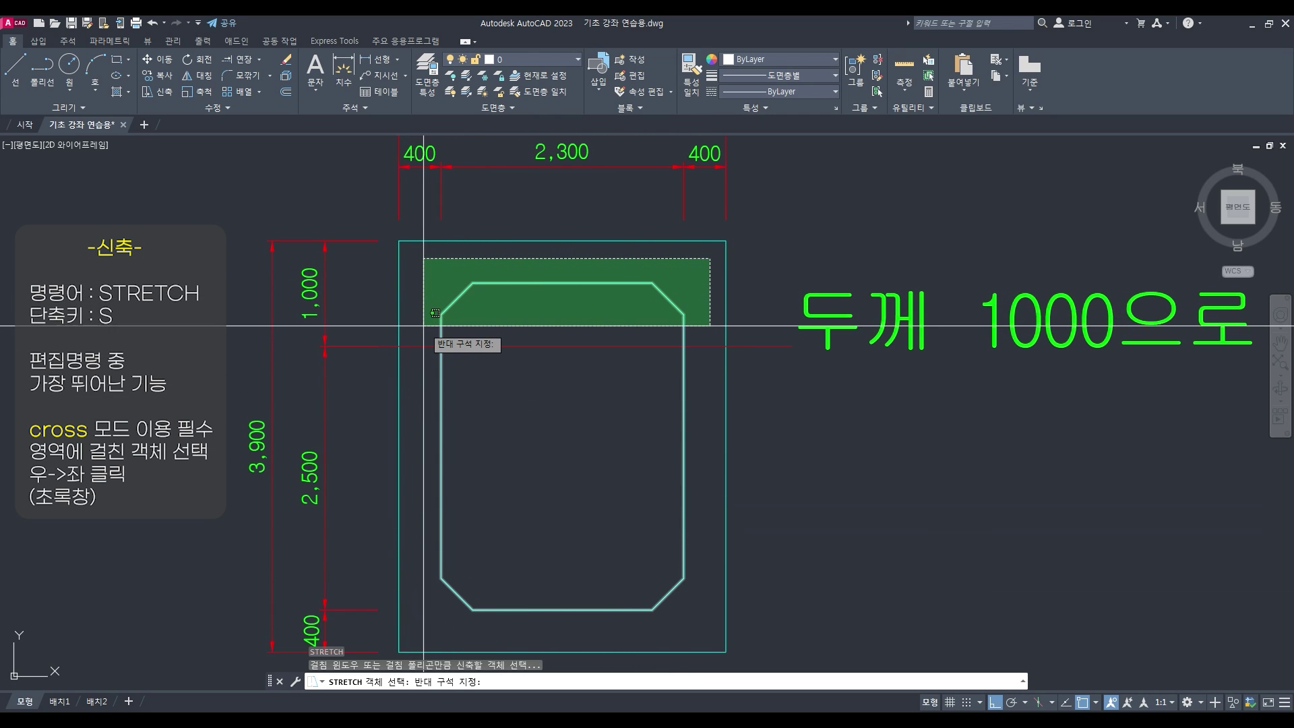
pyautogui.click(428, 324)
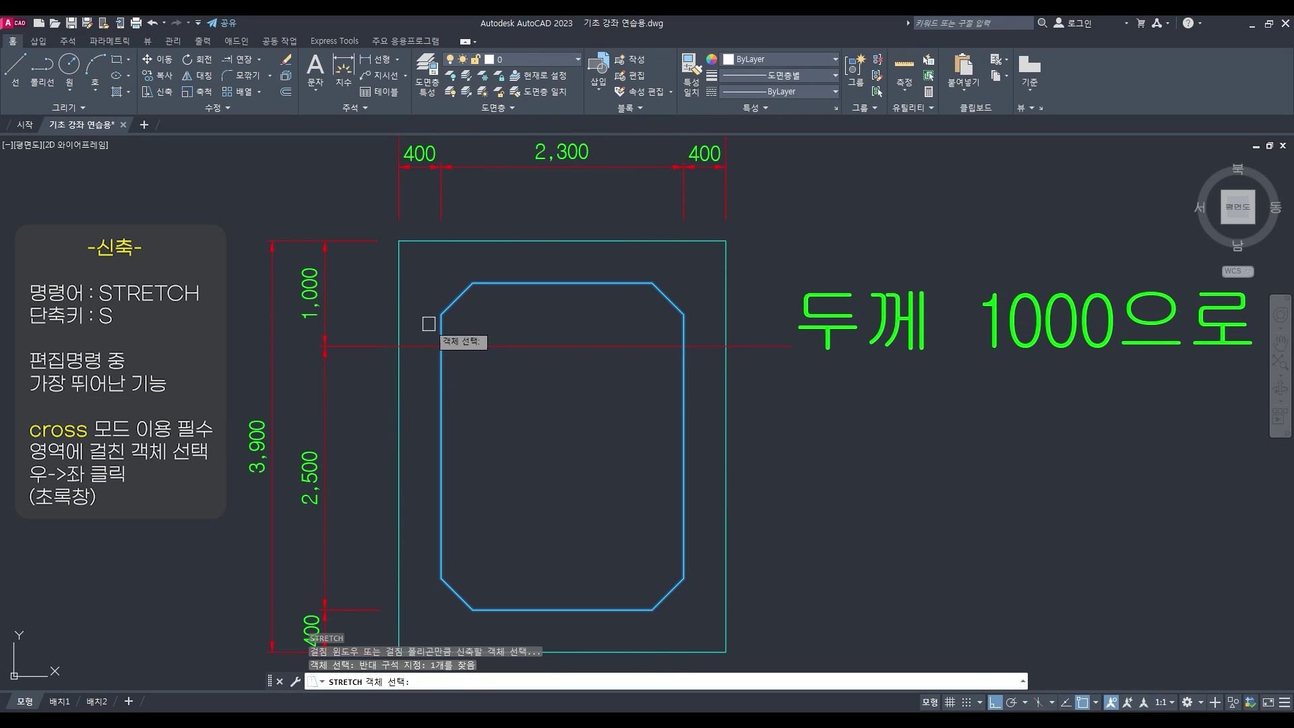
pyautogui.press('Return')
pyautogui.click(472, 283)
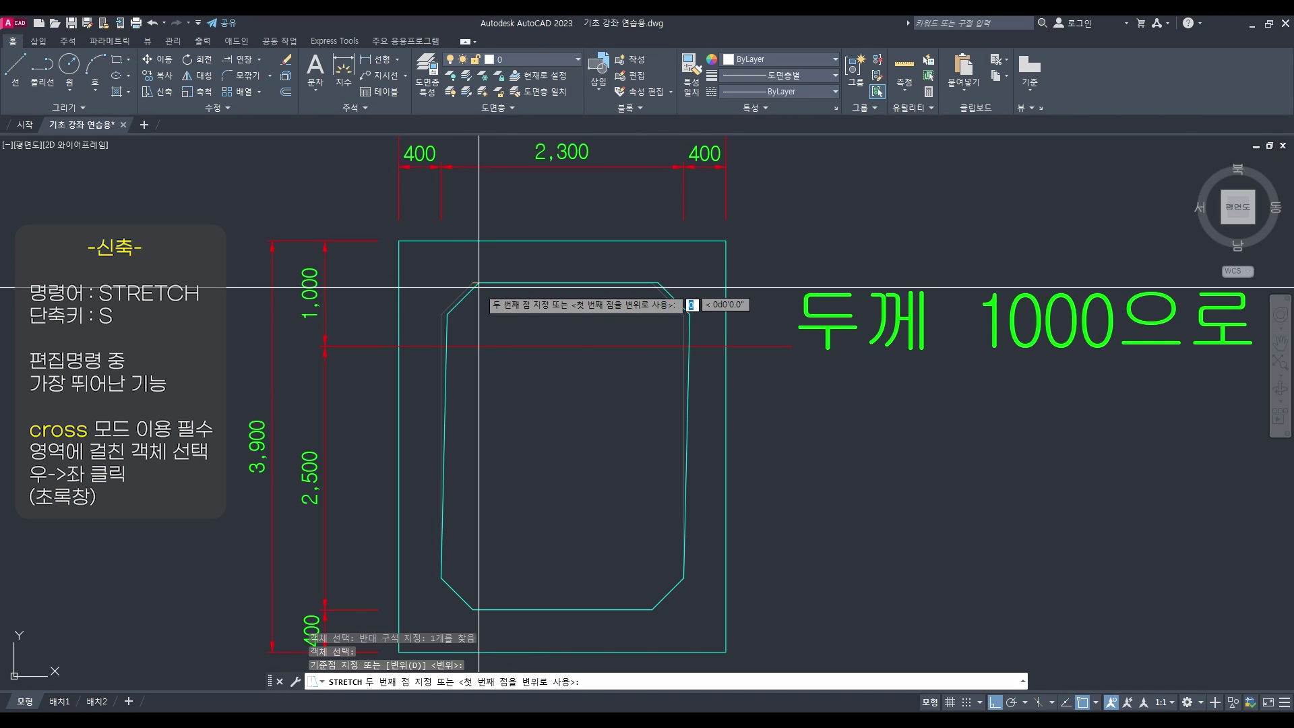
pyautogui.click(472, 347)
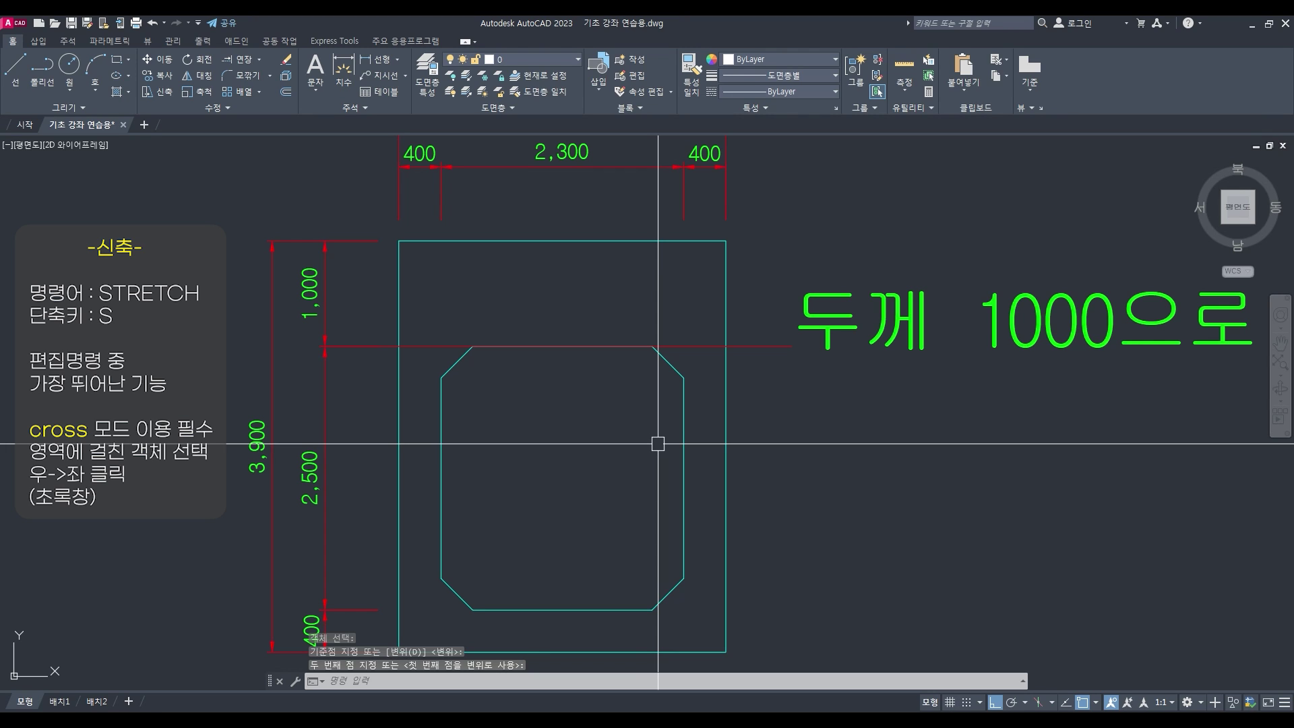
# Examine the section 015 exercise figures as a whole and the circles with the red grid lines below them
pyautogui.scroll(-10, 658, 443)
pyautogui.write('z')
pyautogui.press('Return')
pyautogui.write('w')
pyautogui.press('Return')
pyautogui.click(413, 297)
pyautogui.click(853, 502)
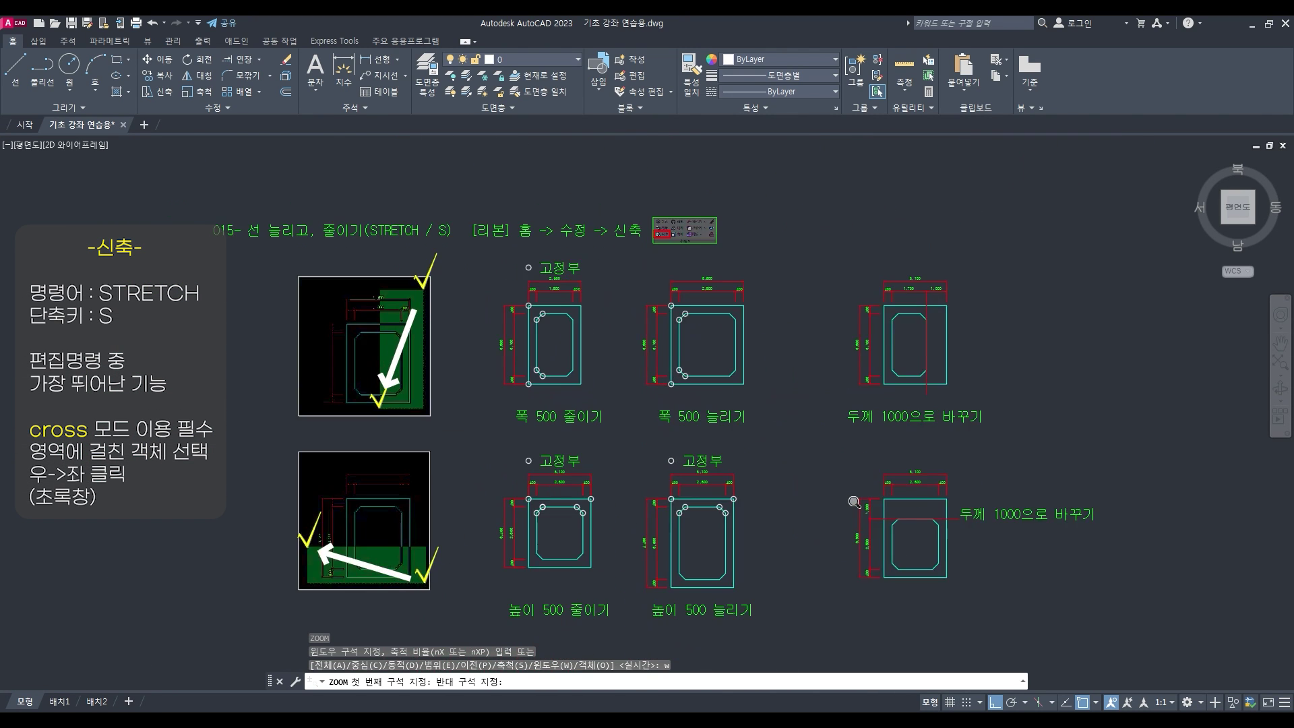
pyautogui.scroll(-5, 854, 502)
pyautogui.scroll(4, 677, 557)
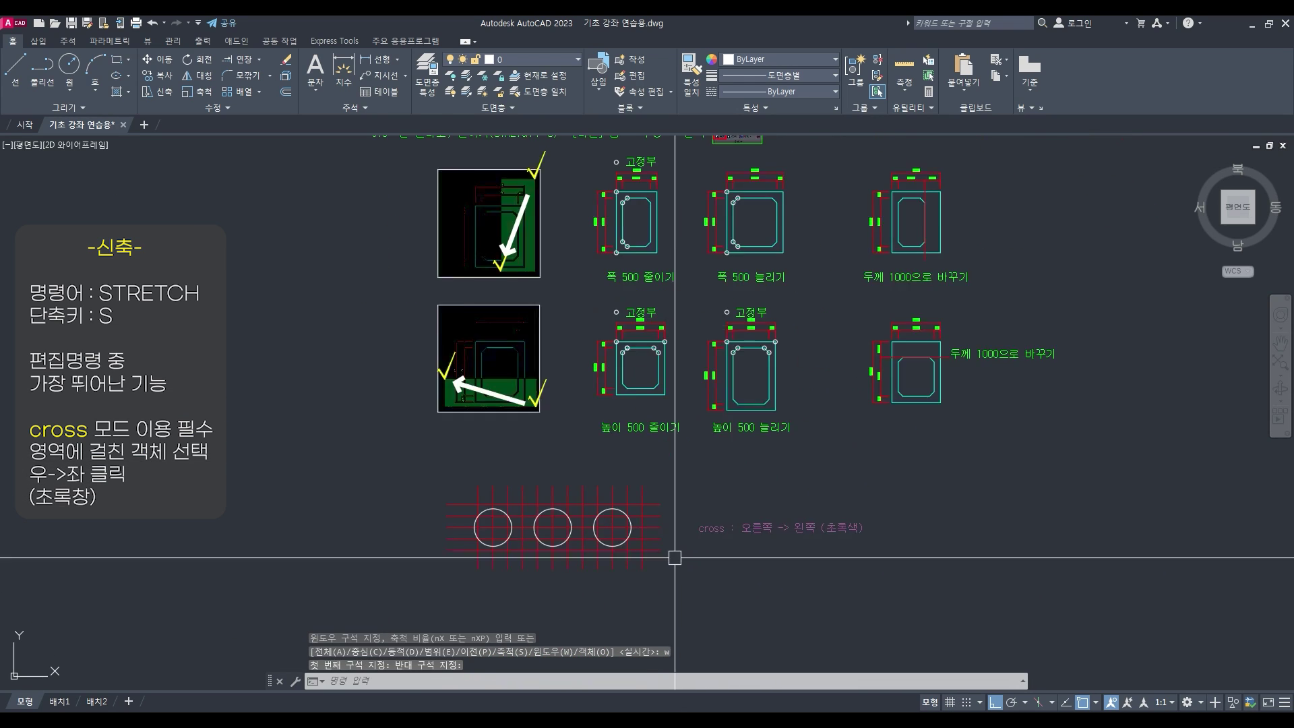
pyautogui.click(946, 572)
pyautogui.click(855, 471)
pyautogui.press('Escape')
pyautogui.press('Escape')
pyautogui.scroll(4, 636, 563)
pyautogui.scroll(-2, 637, 565)
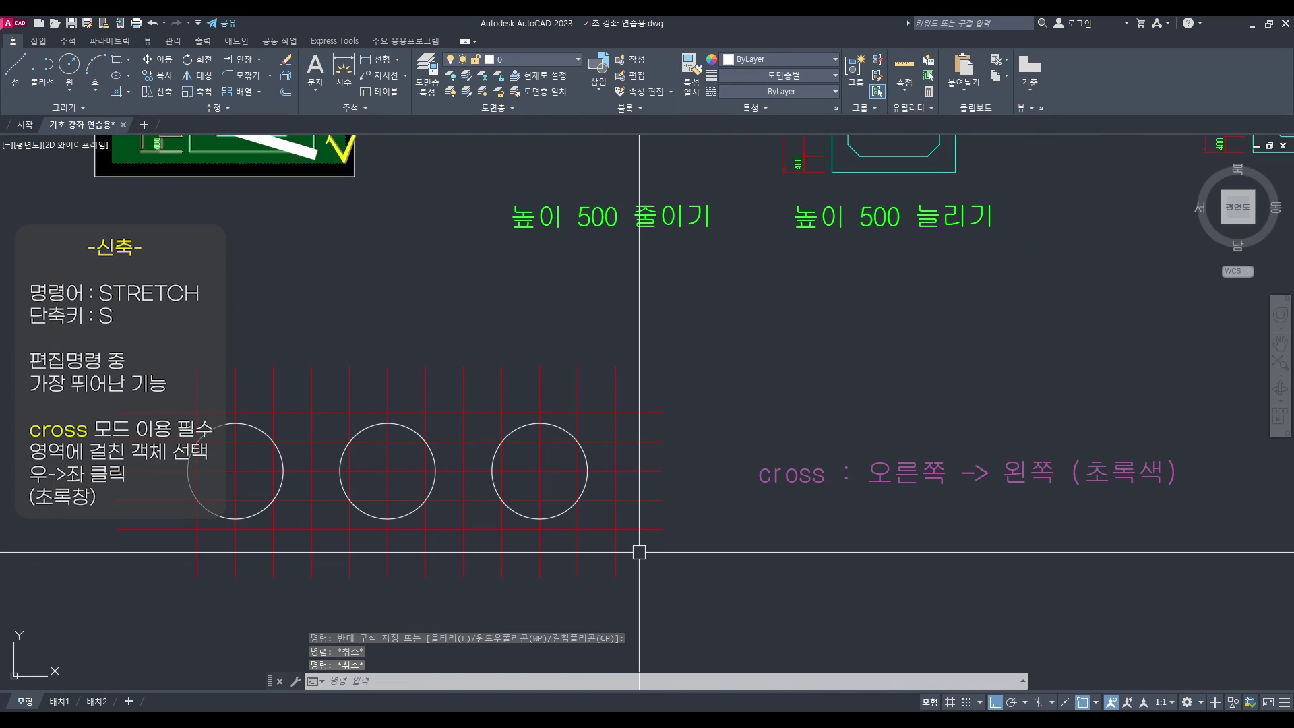
pyautogui.moveTo(635, 548); pyautogui.dragTo(835, 519, button='middle')
pyautogui.scroll(-1, 881, 518)
pyautogui.write('s')
pyautogui.press('Return')
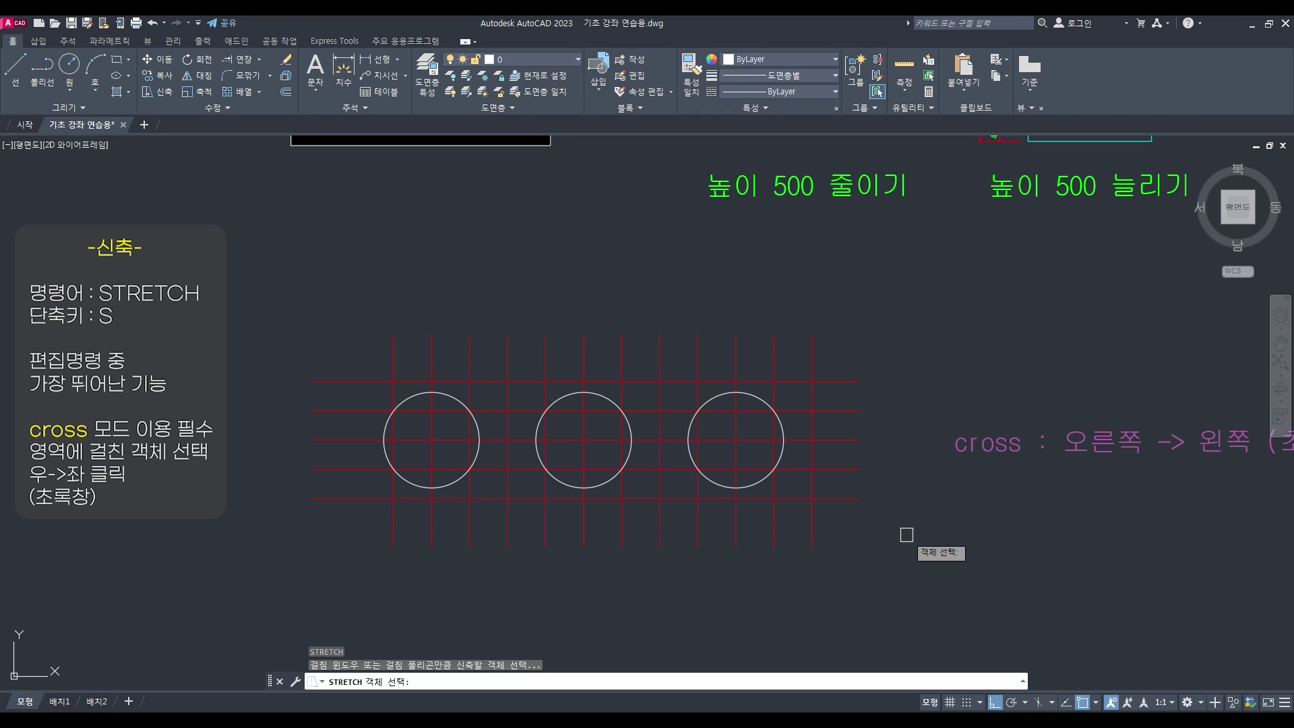
pyautogui.press('Escape')
pyautogui.press('Escape')
pyautogui.write('s')
pyautogui.press('Return')
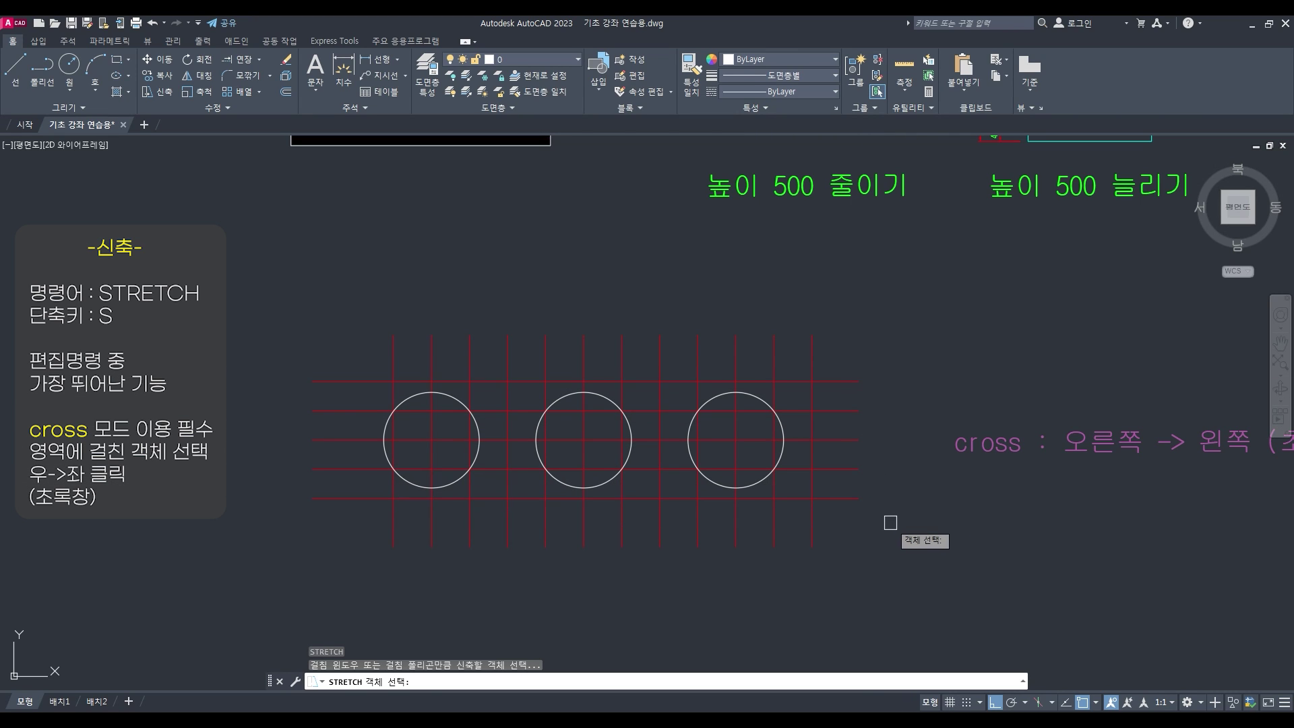
pyautogui.click(914, 539)
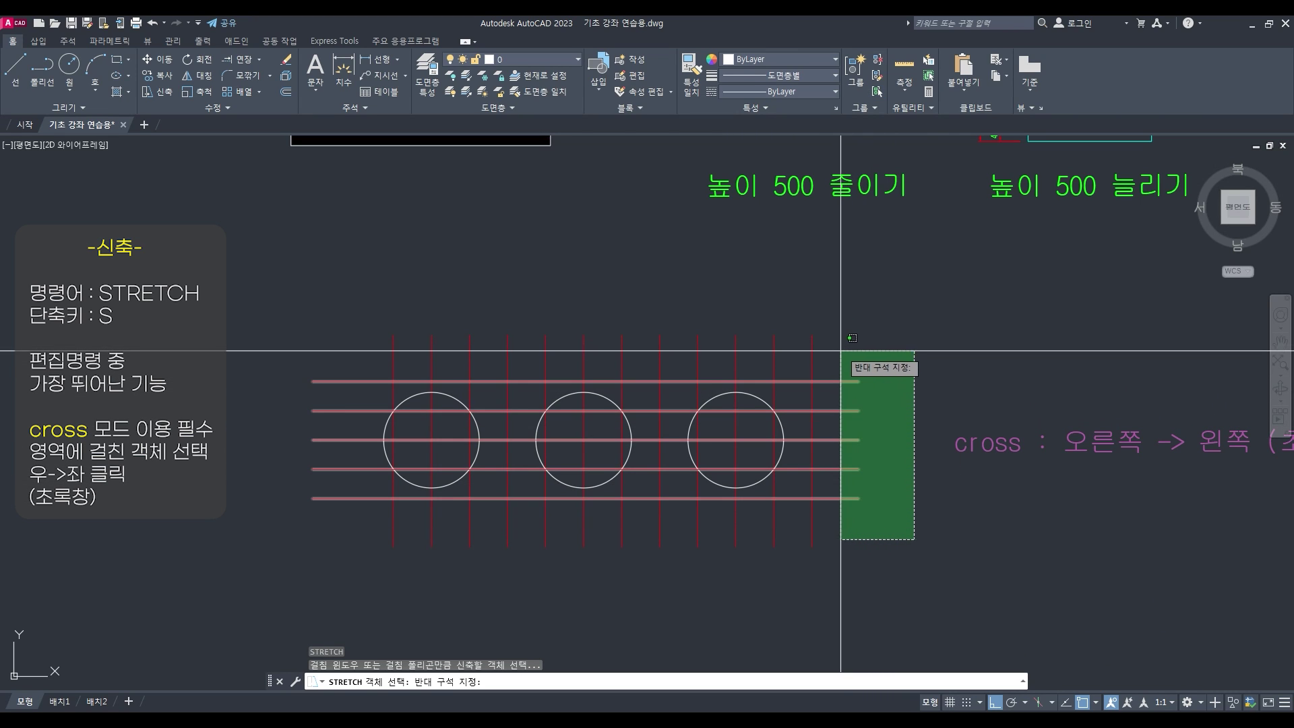
pyautogui.press('Escape')
pyautogui.click(840, 381)
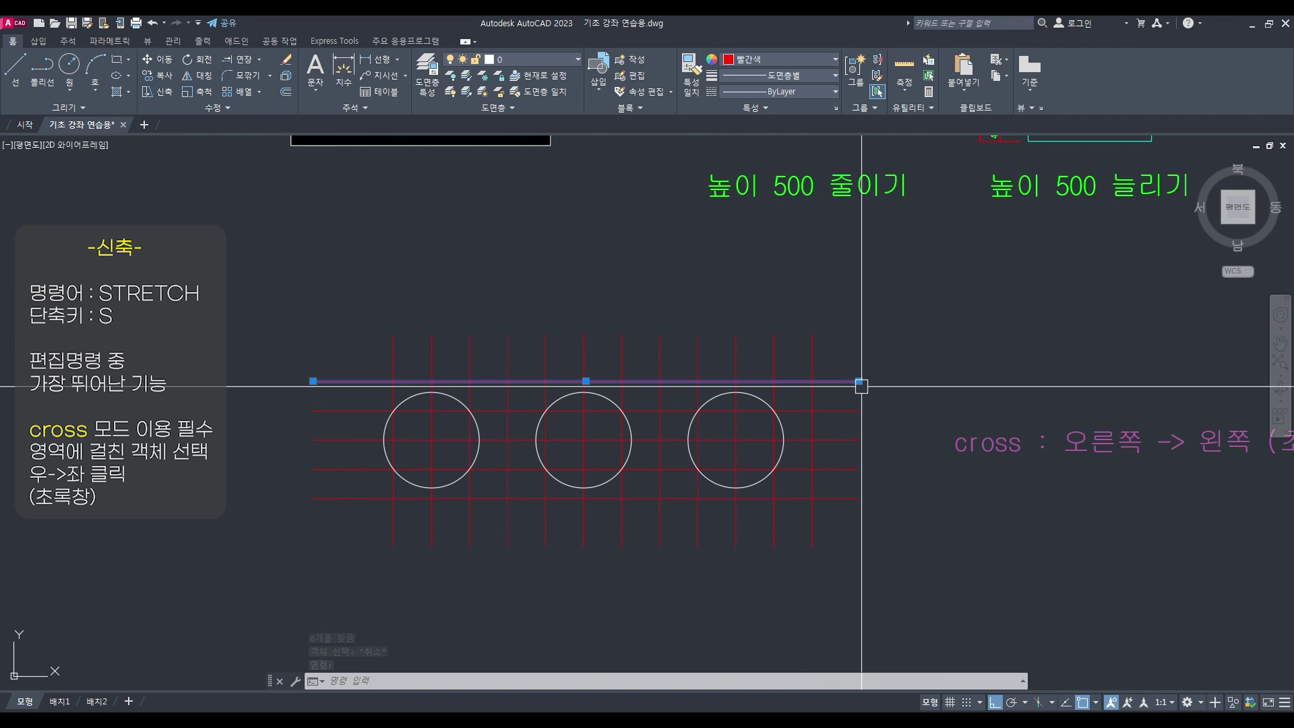
pyautogui.press('Escape')
pyautogui.write('s')
pyautogui.press('Return')
pyautogui.click(911, 539)
pyautogui.click(835, 346)
pyautogui.press('Escape')
pyautogui.click(853, 382)
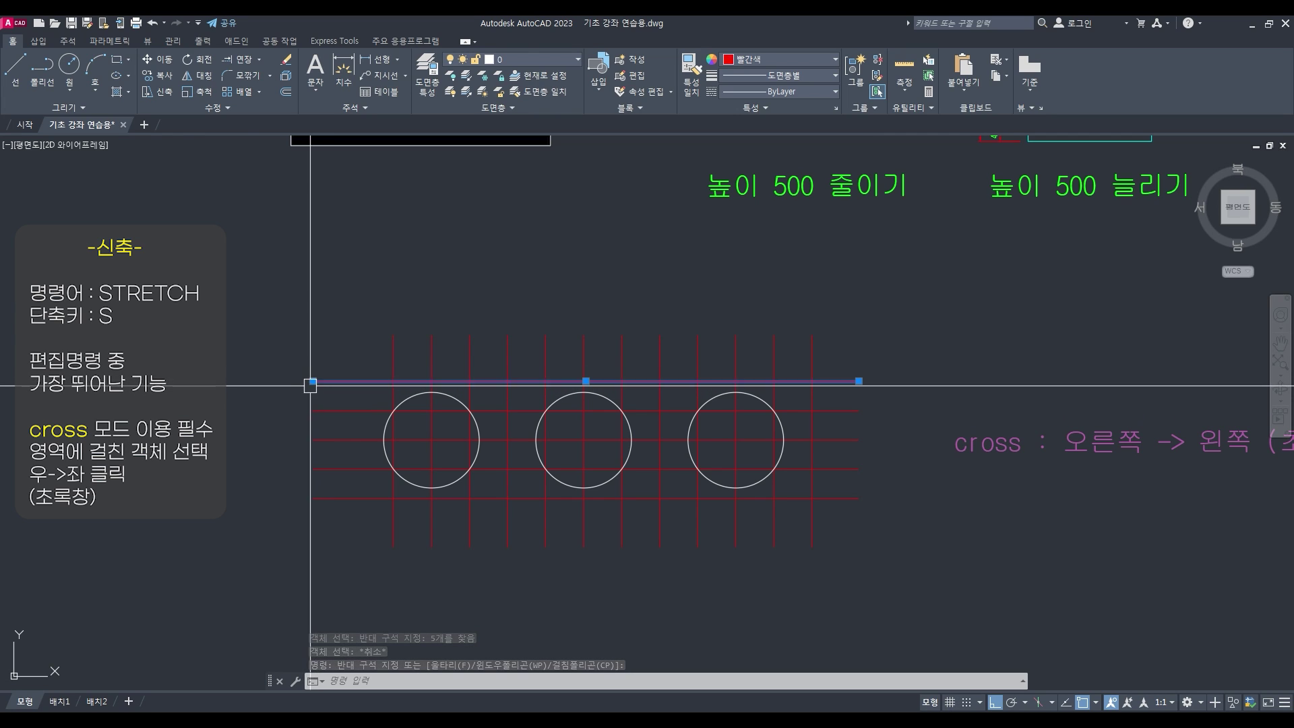
pyautogui.press('Escape')
# Try to stretch the right ends of the five horizontal red grid lines freely with Ortho off
pyautogui.write('s')
pyautogui.press('Return')
pyautogui.click(892, 546)
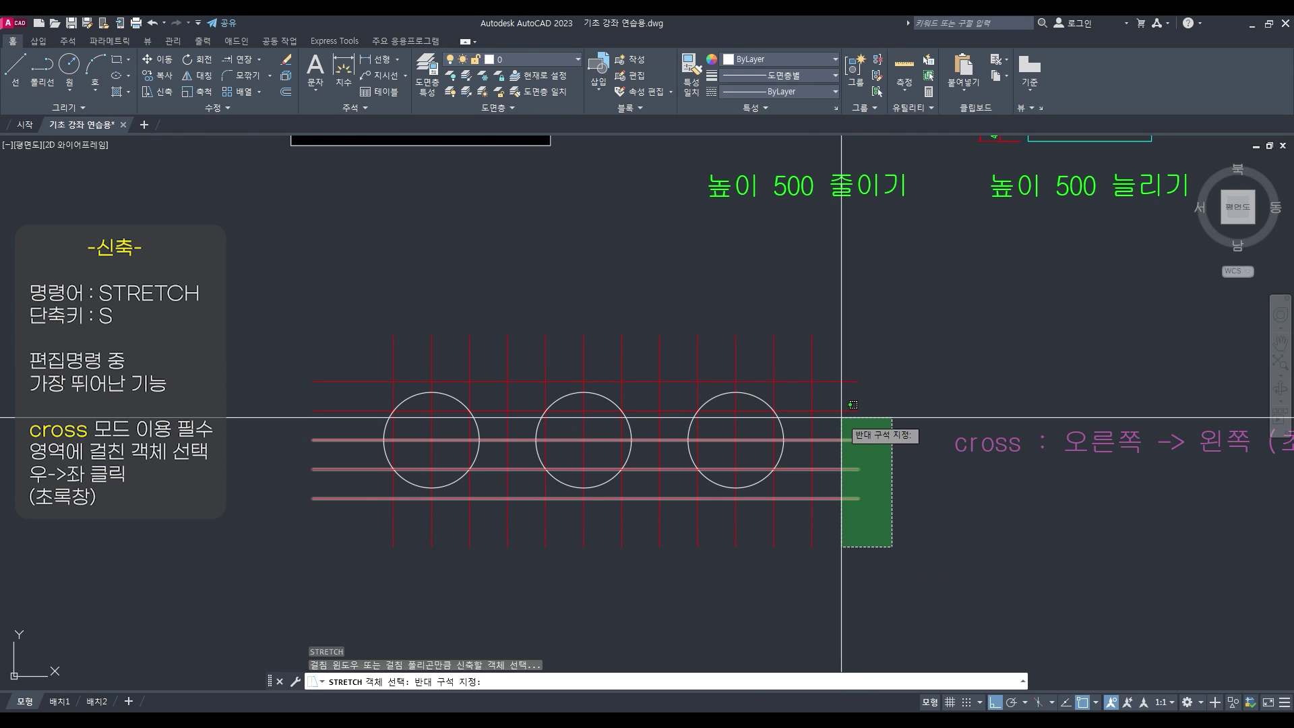
pyautogui.click(835, 362)
pyautogui.press('Return')
pyautogui.click(923, 402)
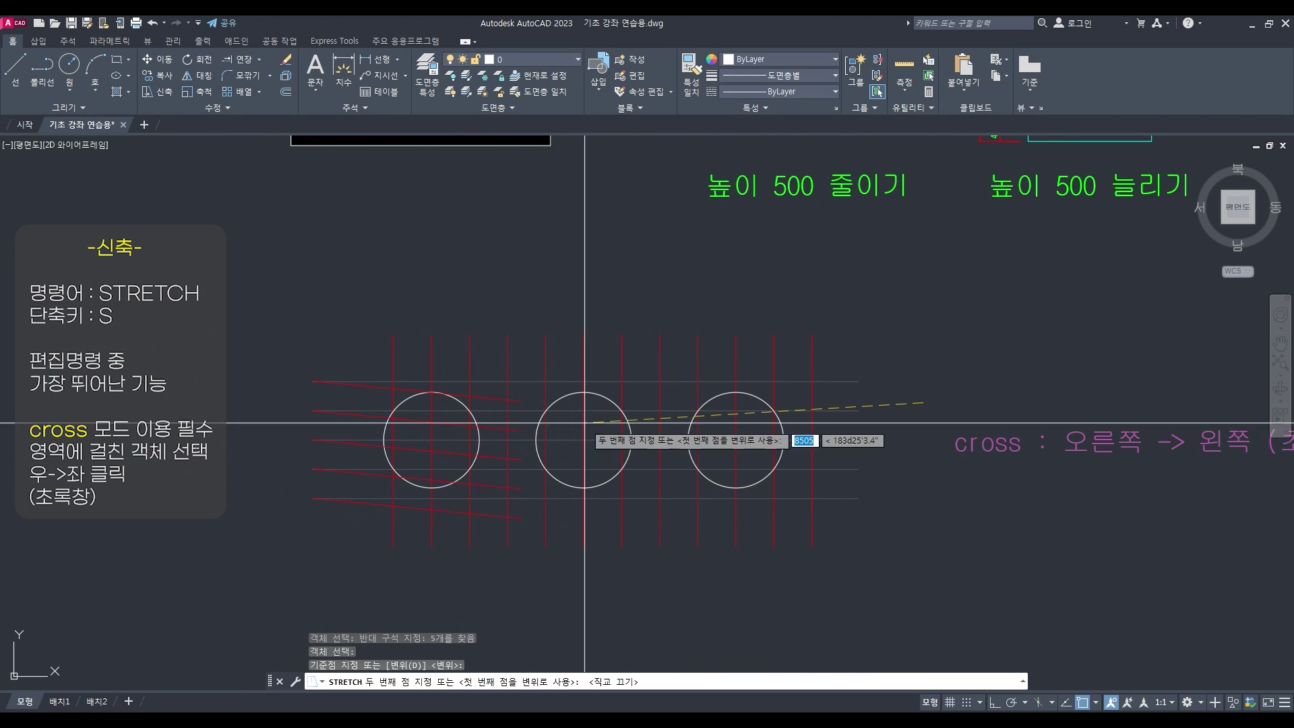
pyautogui.press('Escape')
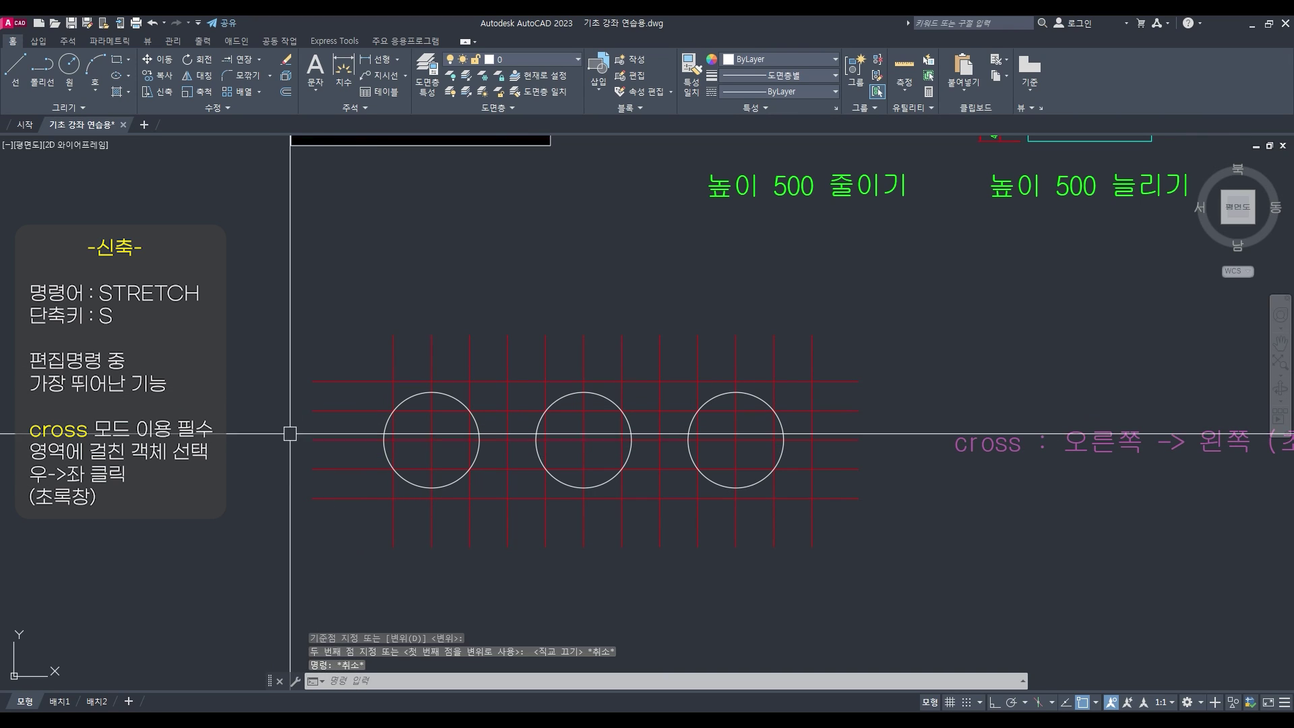
# Stretch the left ends of the five horizontal red grid lines 3000 outward to the left with Ortho on
pyautogui.press('Return')
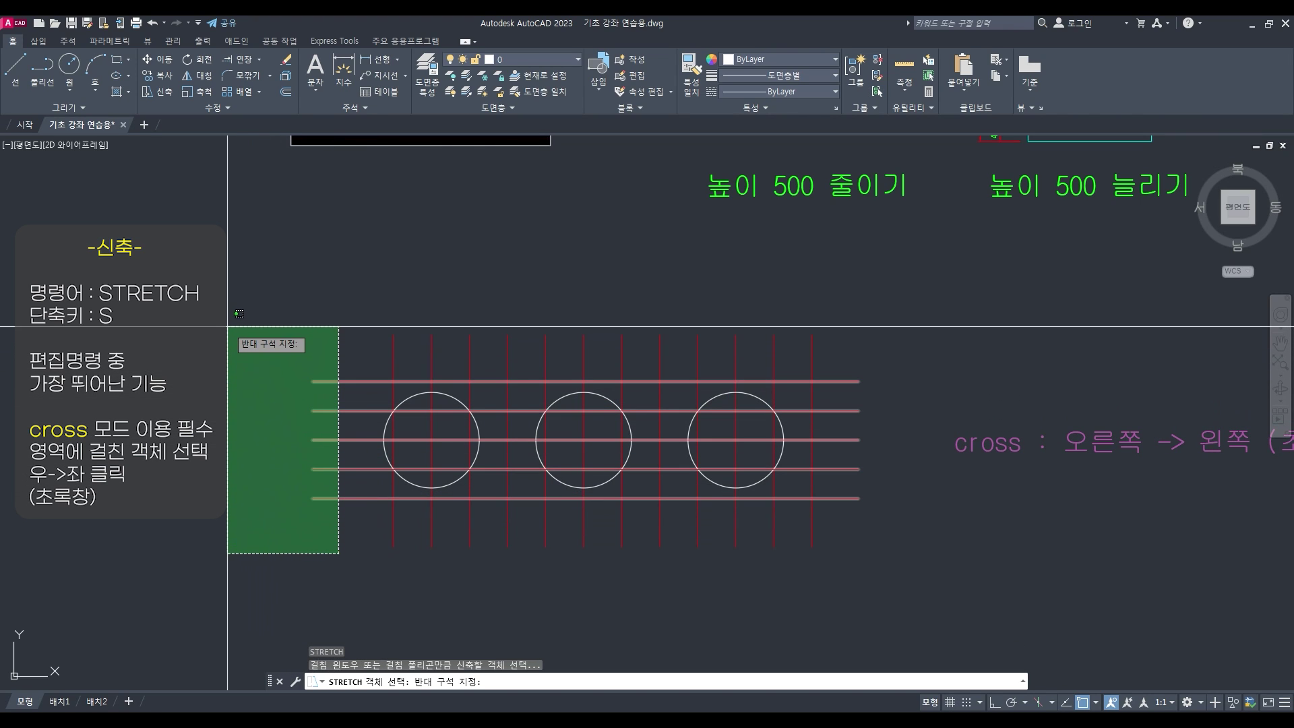
pyautogui.click(211, 320)
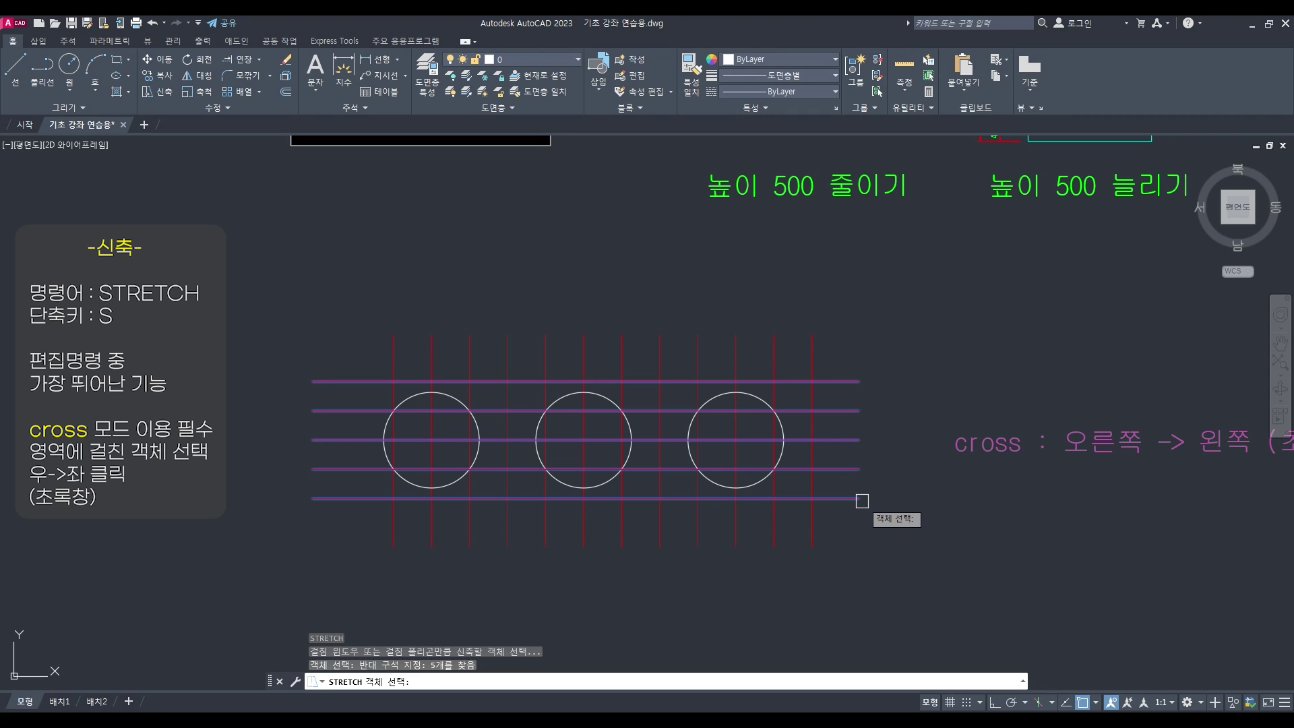
pyautogui.press('Return')
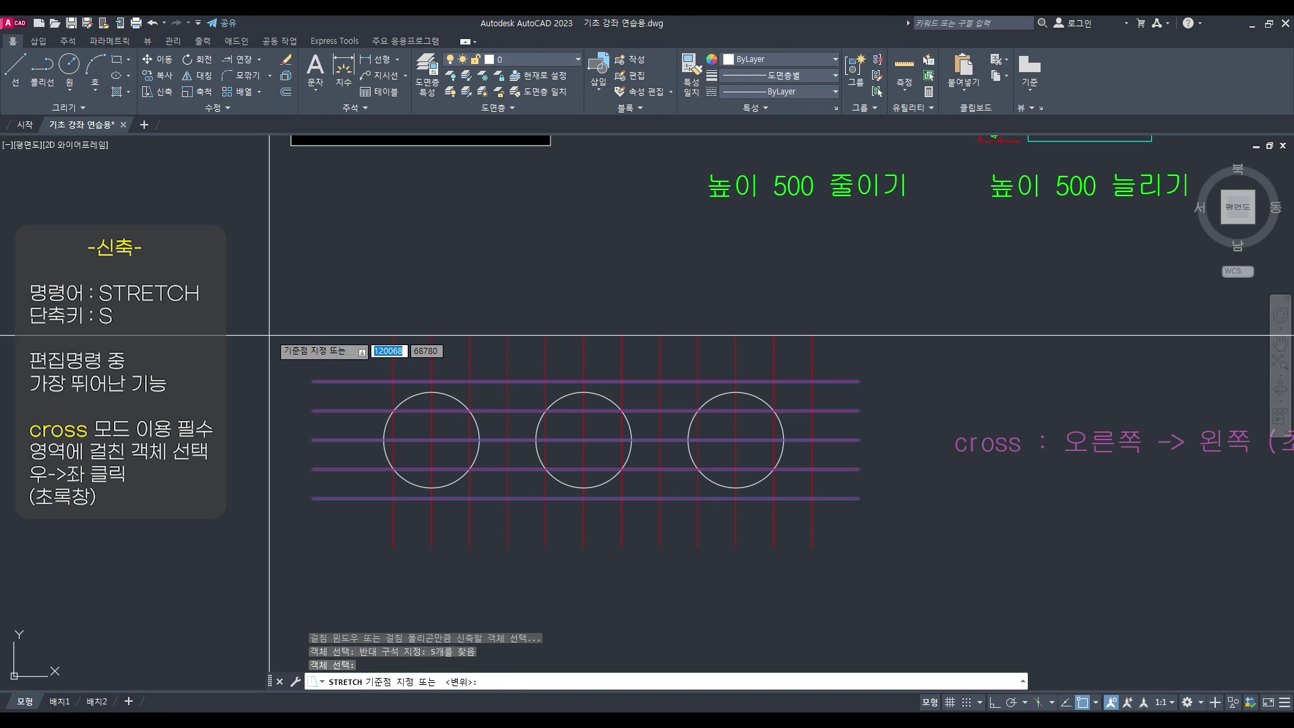
pyautogui.click(264, 341)
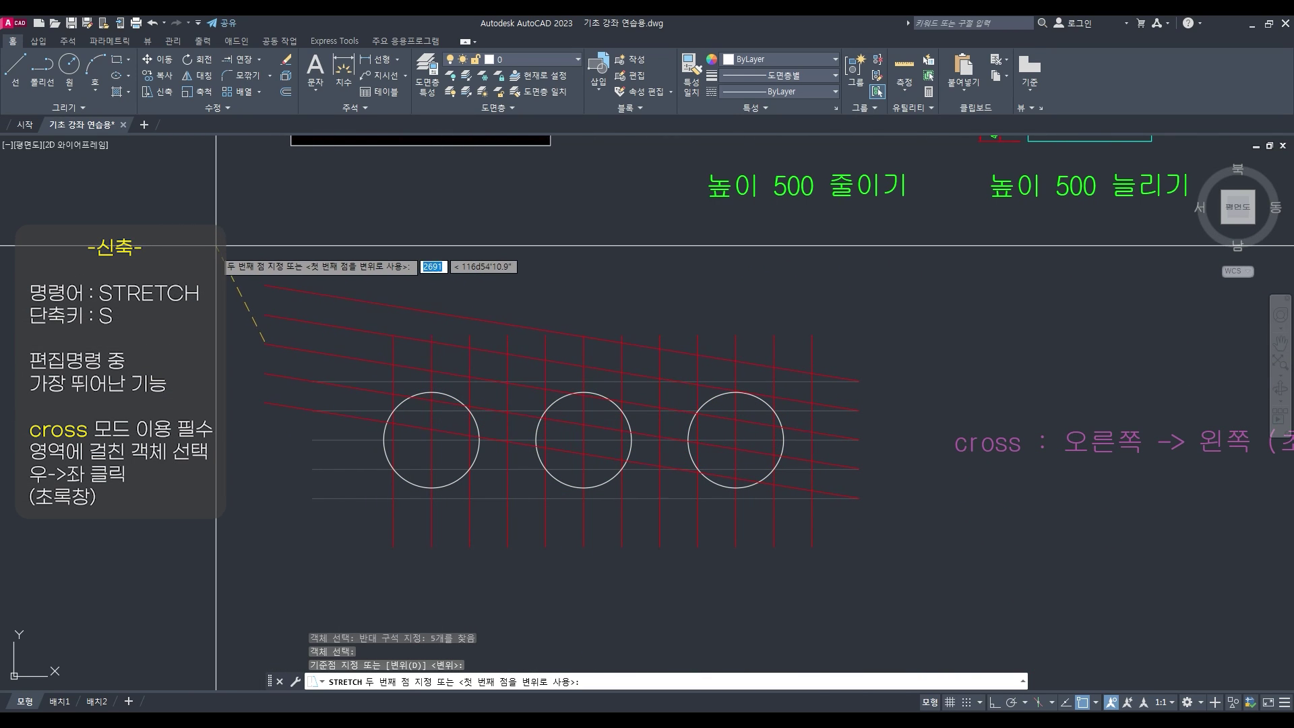
pyautogui.press('F8')
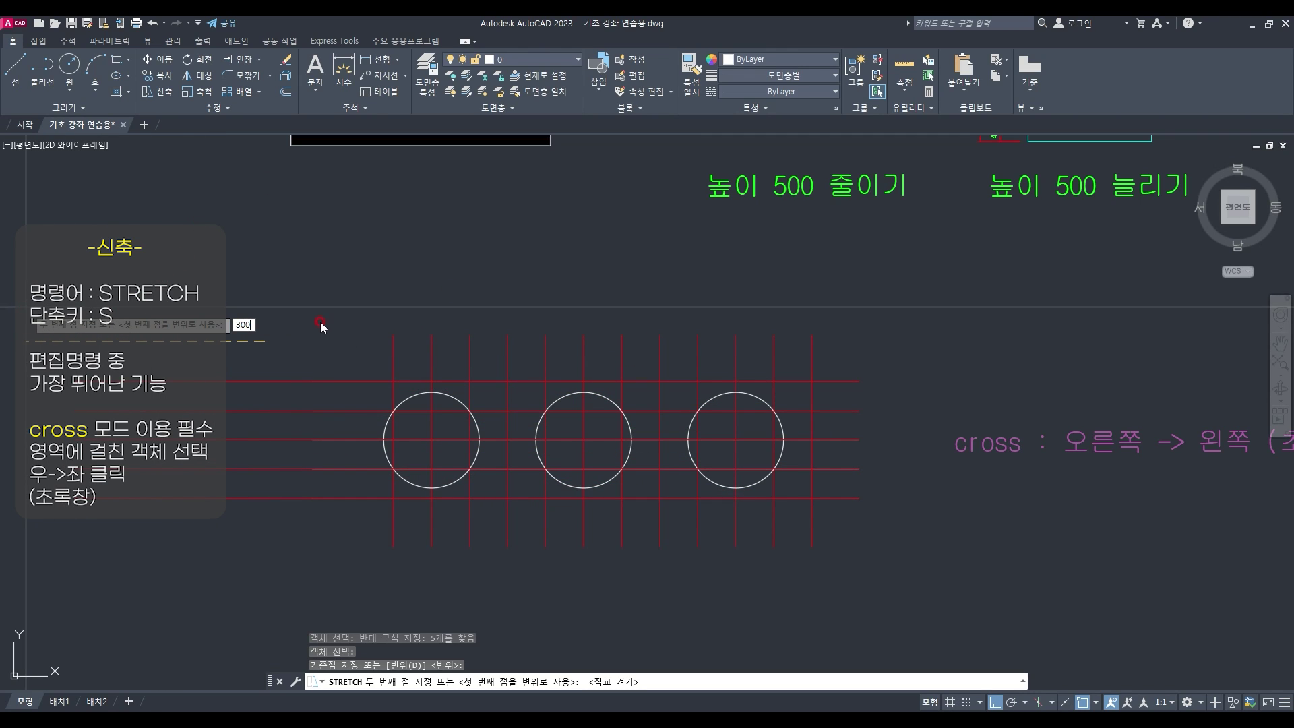
pyautogui.press('Return')
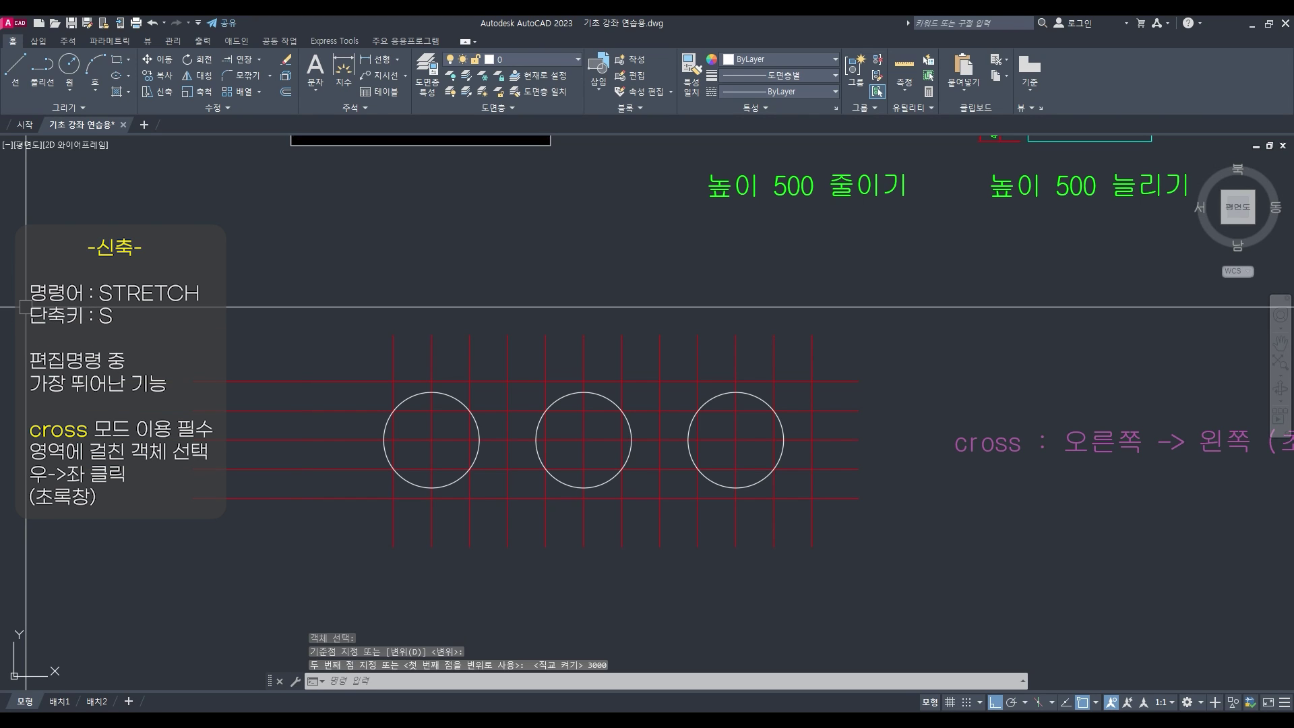
# Try to stretch the left ends of the five horizontal red grid lines 3000 straight up
pyautogui.write('s')
pyautogui.press('space')
pyautogui.click(237, 353)
pyautogui.click(139, 550)
pyautogui.press('Return')
pyautogui.click(128, 559)
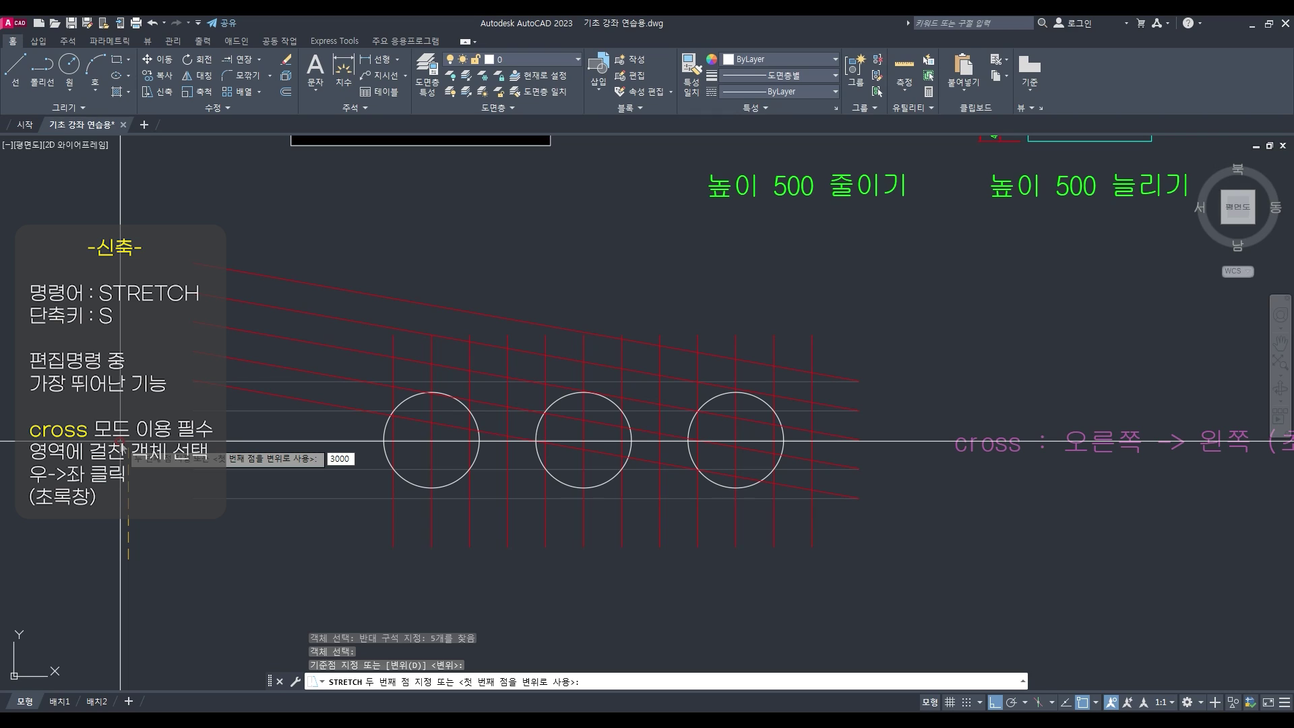
pyautogui.press('Return')
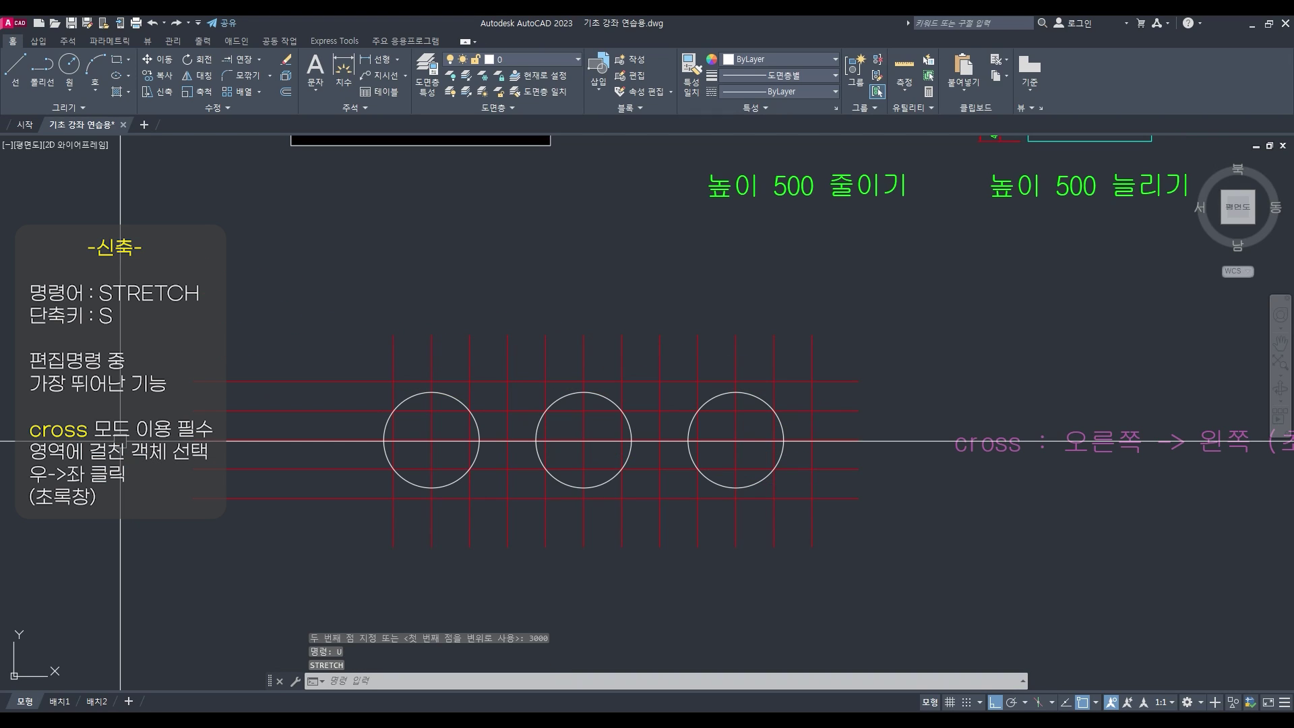
pyautogui.write('s')
pyautogui.press('Return')
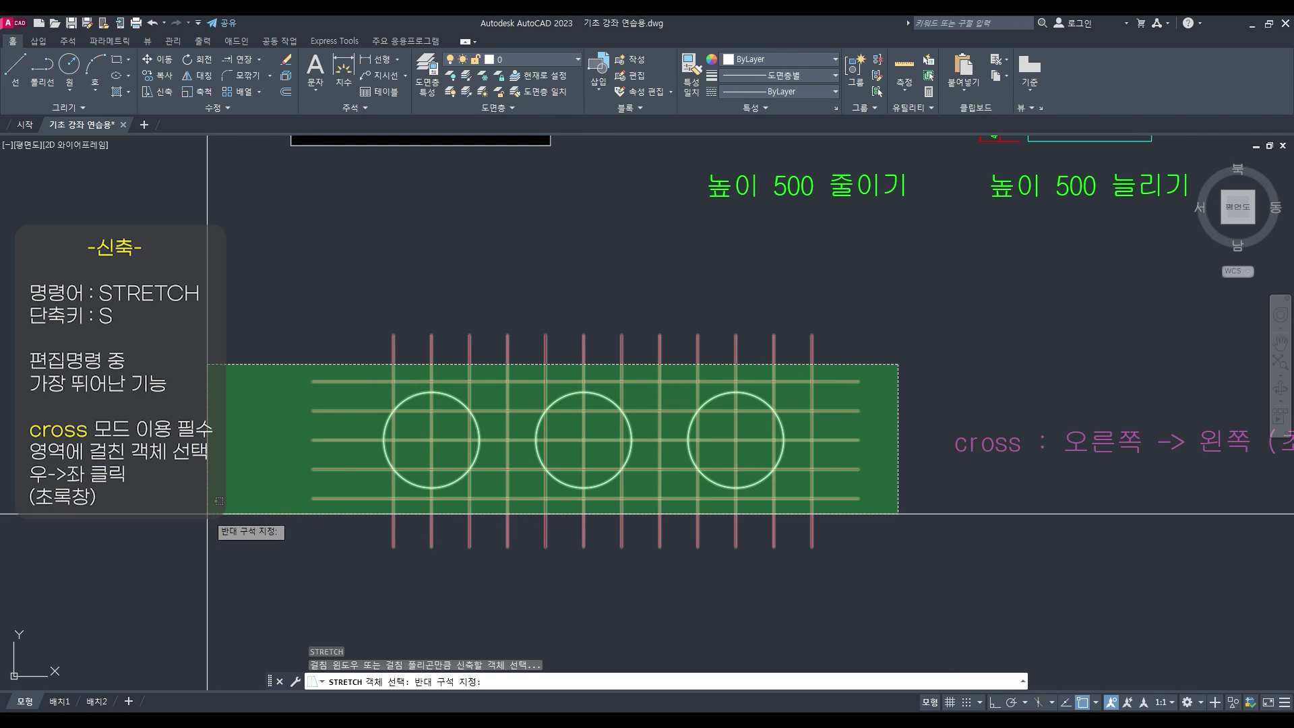
pyautogui.press('Escape')
pyautogui.press('Escape')
# Check the top horizontal grid line's endpoints and try to stretch the grid with a crossing window around all horizontal lines and circles
pyautogui.click(310, 380)
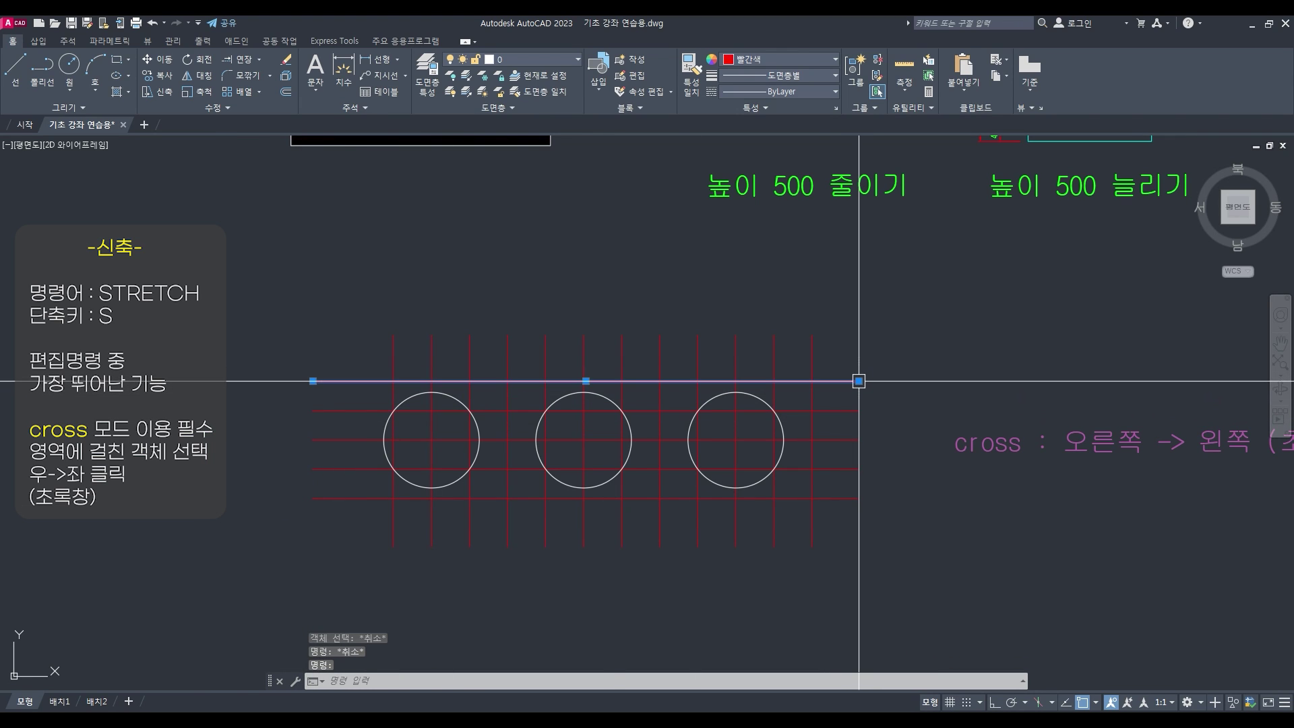
pyautogui.write('s')
pyautogui.press('space')
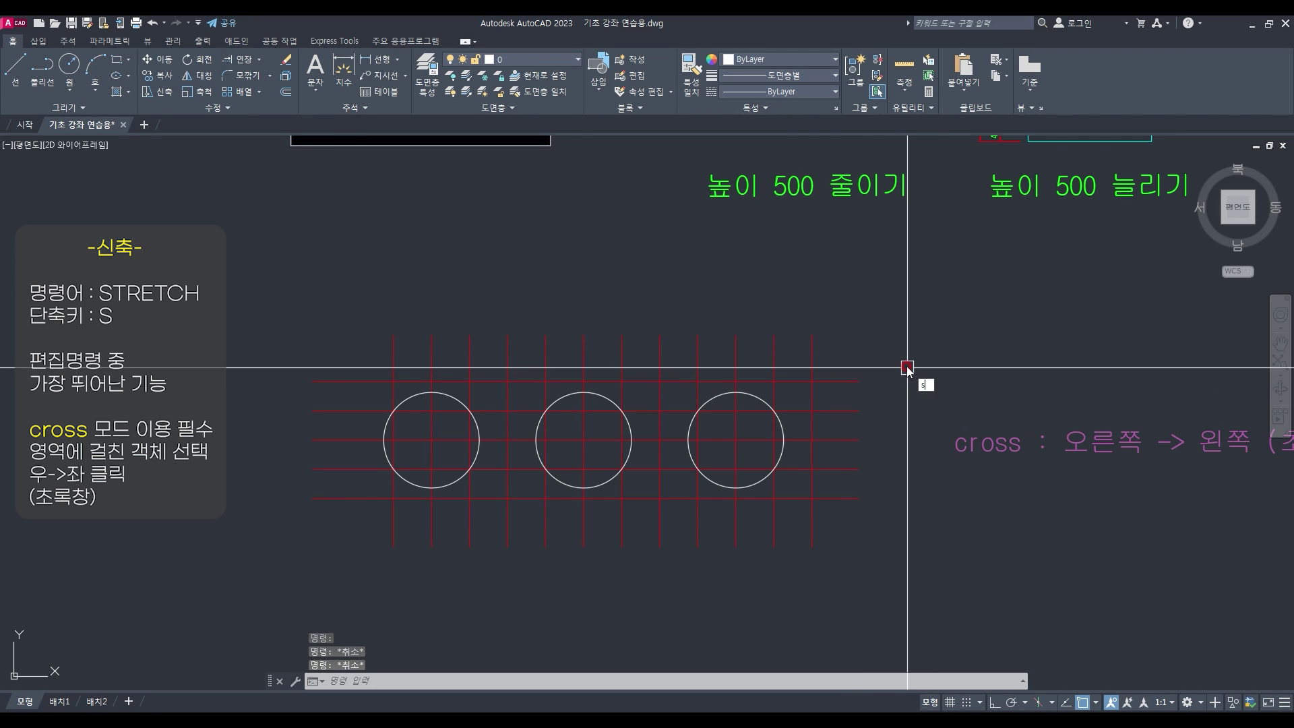
pyautogui.click(910, 360)
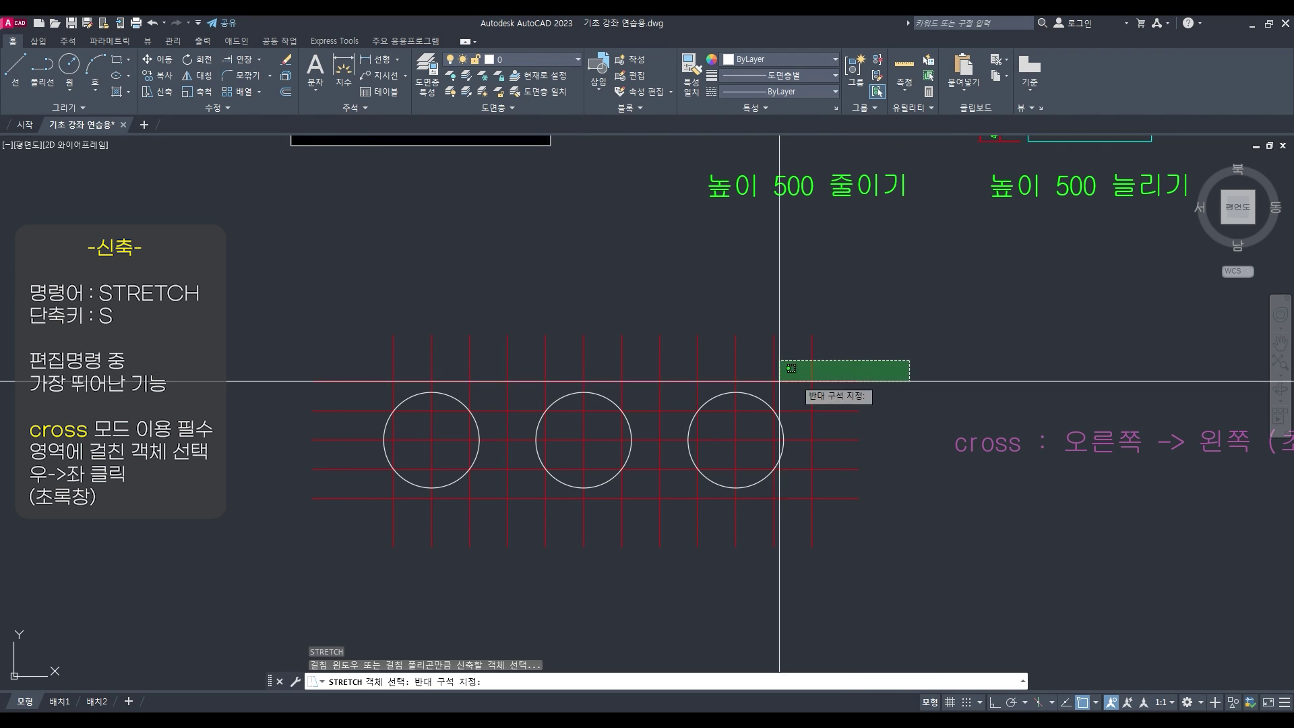
pyautogui.click(209, 507)
pyautogui.press('space')
pyautogui.click(278, 410)
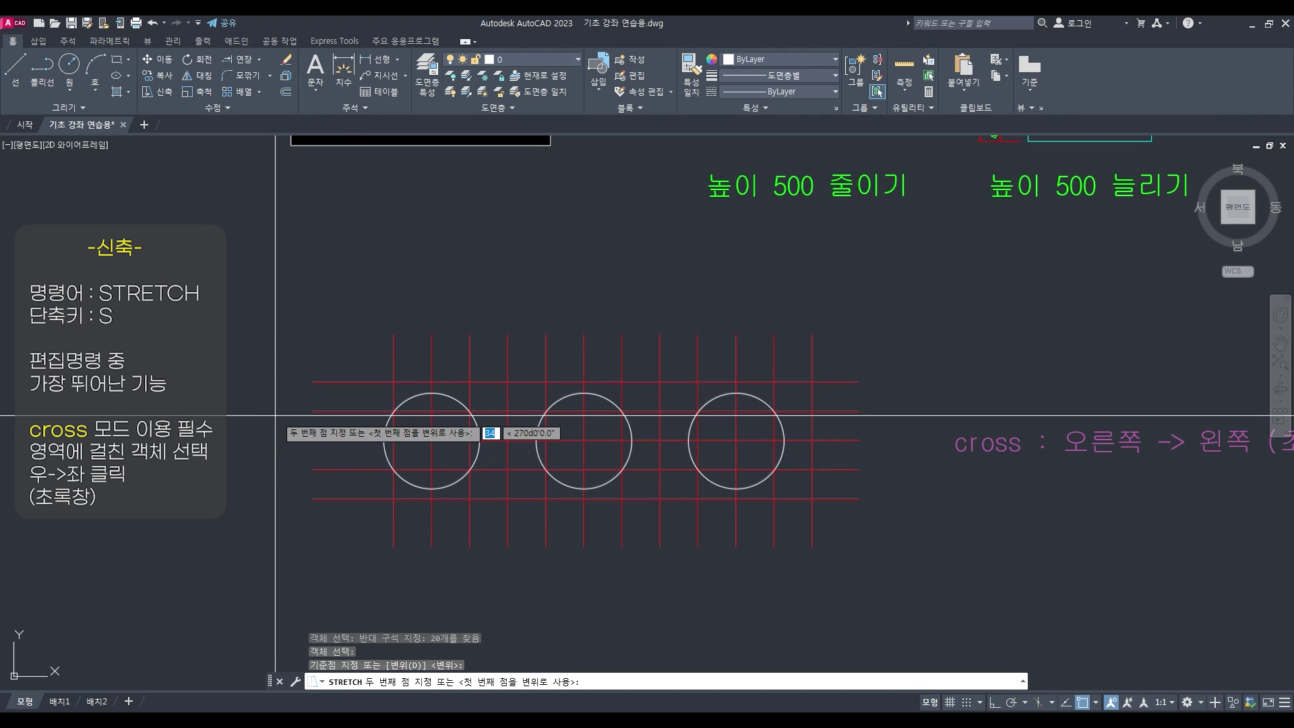
pyautogui.scroll(-4, 283, 458)
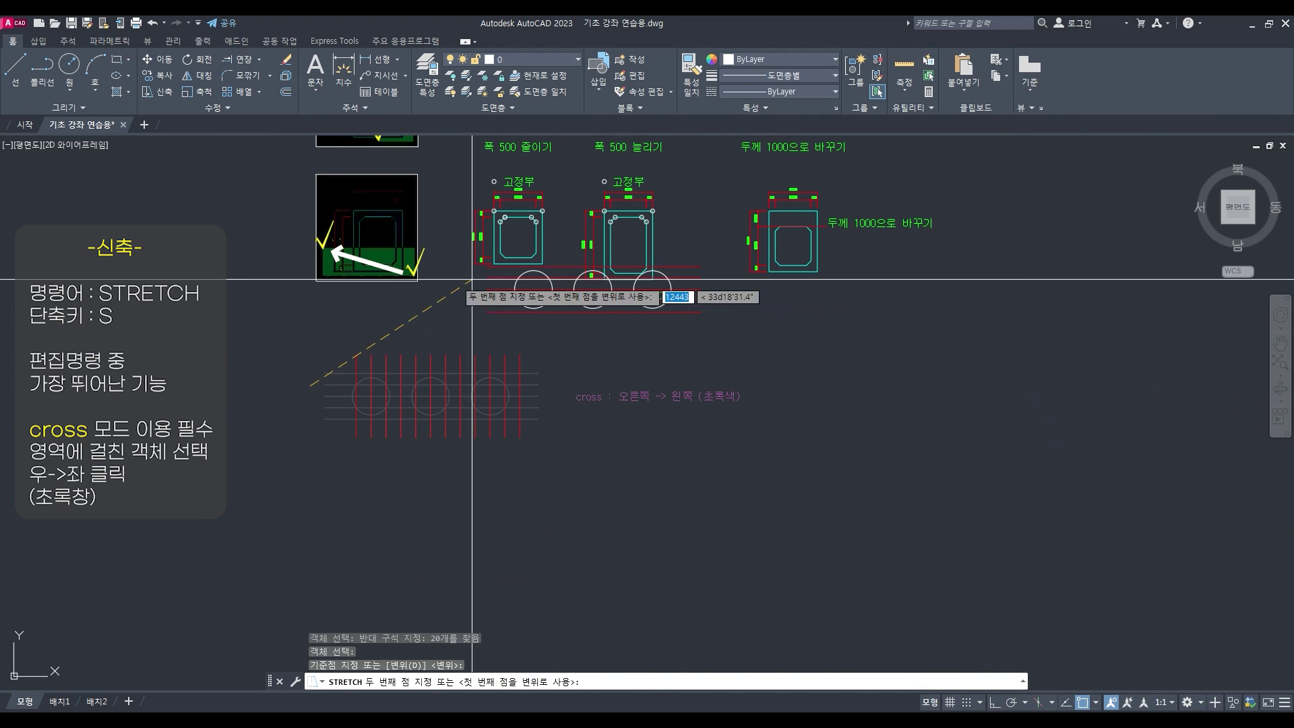
pyautogui.press('Escape')
# Select the vertical red grid lines to examine where their endpoints lie
pyautogui.scroll(5, 341, 364)
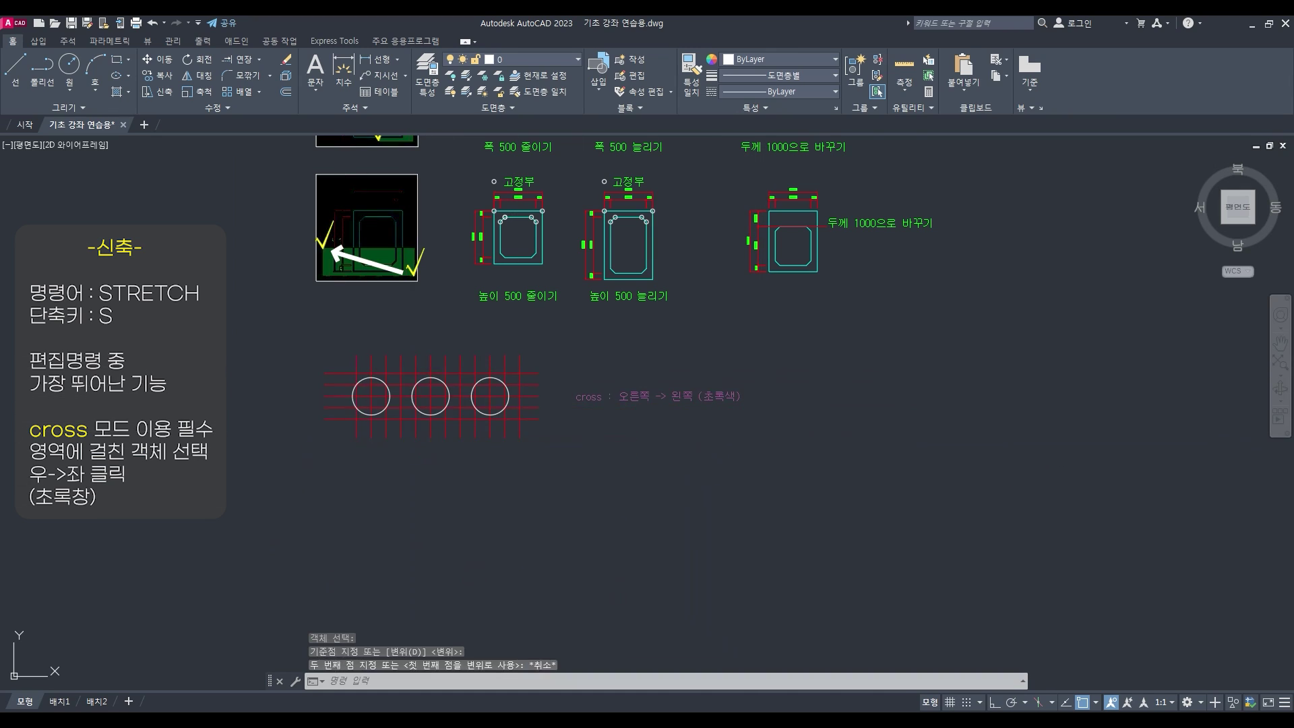
pyautogui.click(867, 386)
pyautogui.click(229, 365)
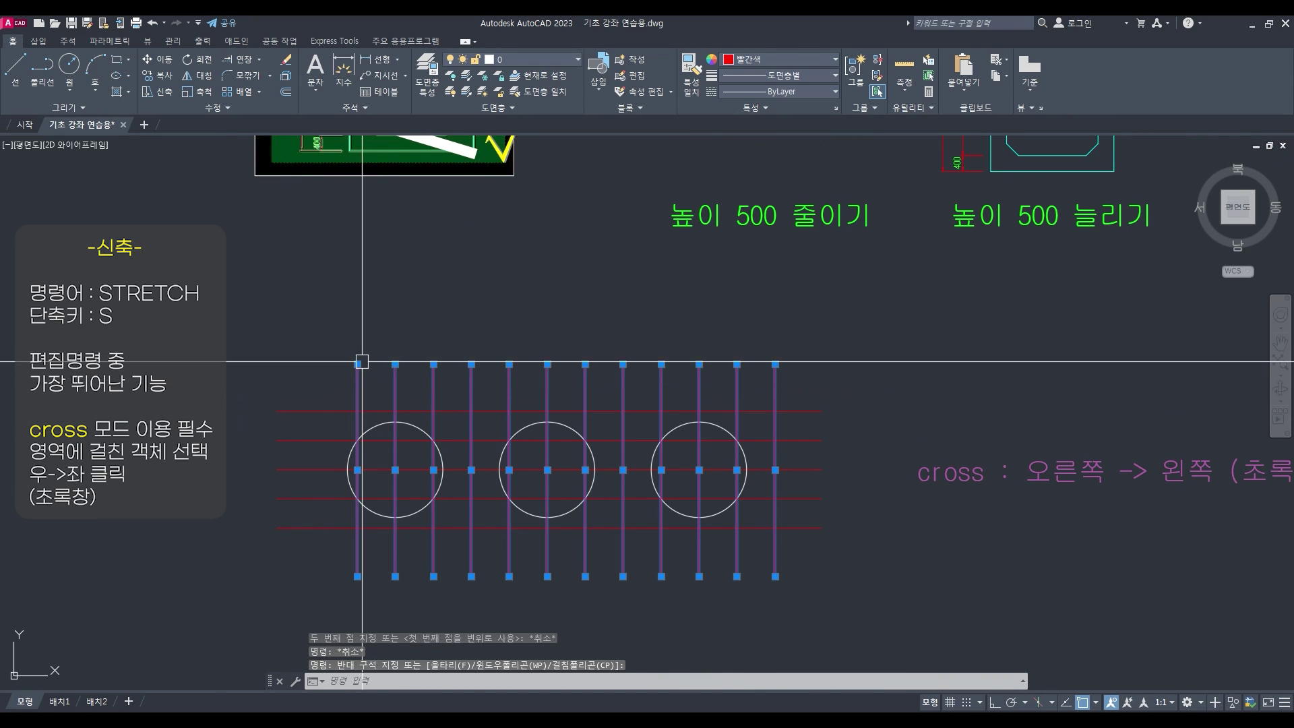
pyautogui.press('Escape')
# Try to stretch the circles and horizontal grid lines diagonally down to the left, leaving the vertical lines' ends outside the crossing window
pyautogui.write('s')
pyautogui.press('space')
pyautogui.click(865, 395)
pyautogui.click(233, 537)
pyautogui.scroll(-2, 357, 492)
pyautogui.moveTo(358, 492); pyautogui.dragTo(411, 387, button='middle')
pyautogui.press('space')
pyautogui.click(348, 381)
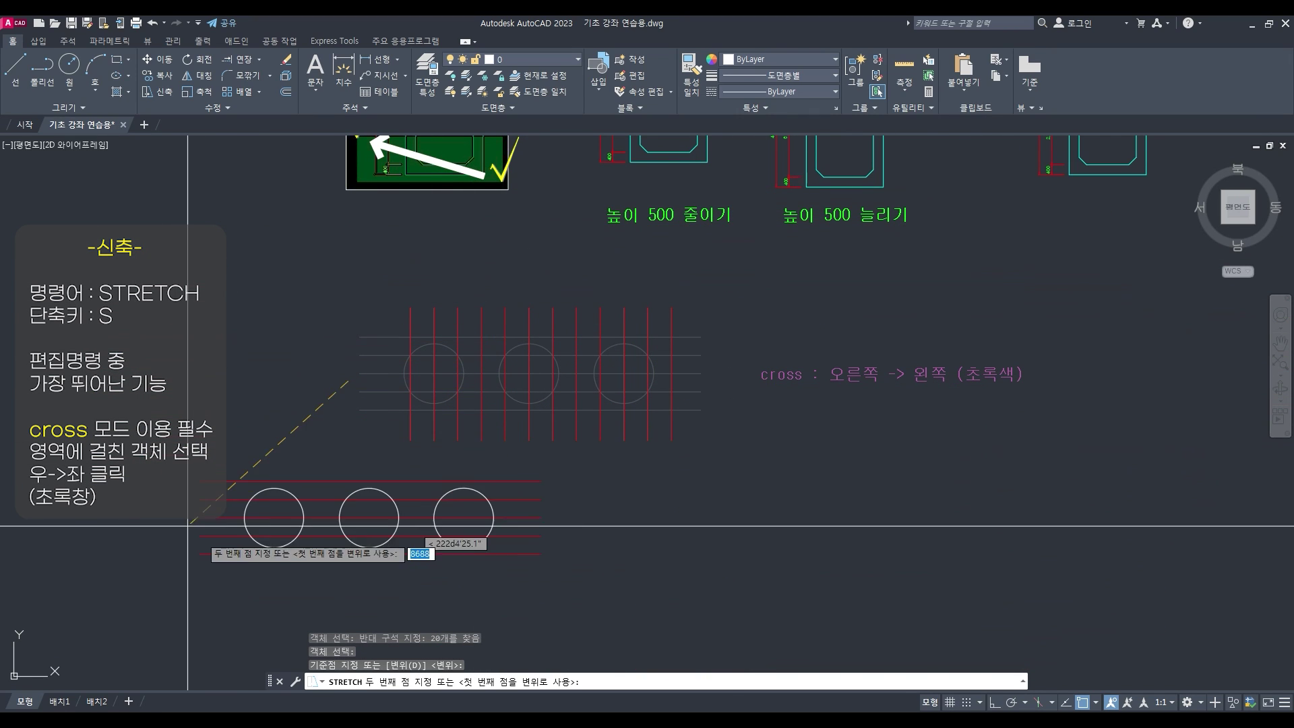
pyautogui.press('Escape')
pyautogui.press('Escape')
# Draw a two-segment line over the leftmost vertical grid line, from its top end through the middle horizontal line to its bottom end
pyautogui.scroll(2, 422, 327)
pyautogui.write('l')
pyautogui.press('space')
pyautogui.click(402, 297)
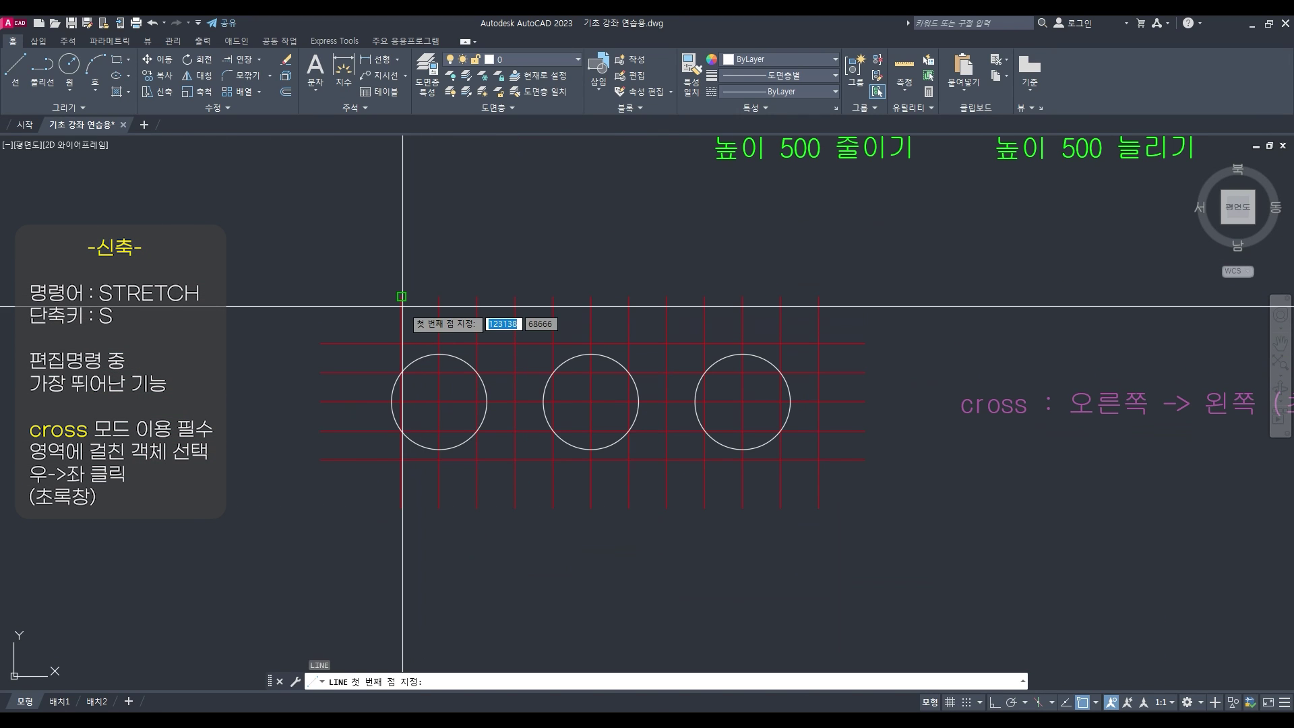
pyautogui.scroll(2, 432, 371)
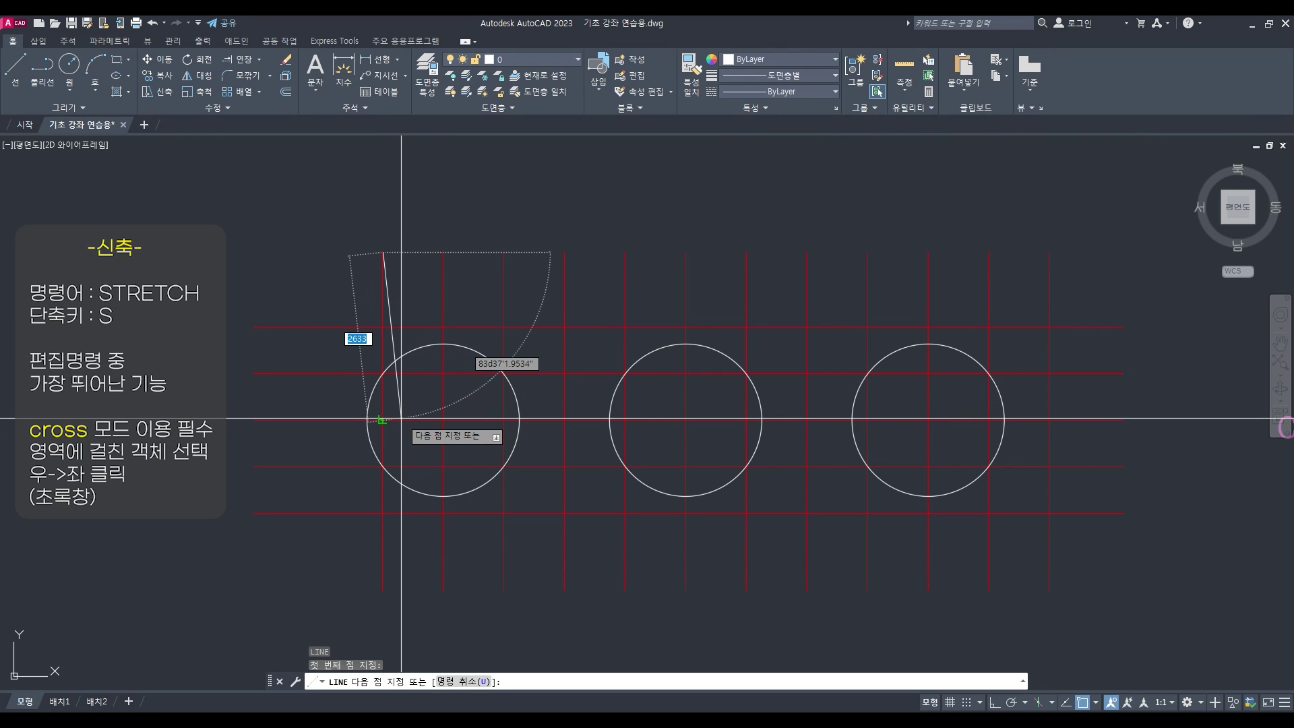
pyautogui.click(383, 419)
pyautogui.press('Escape')
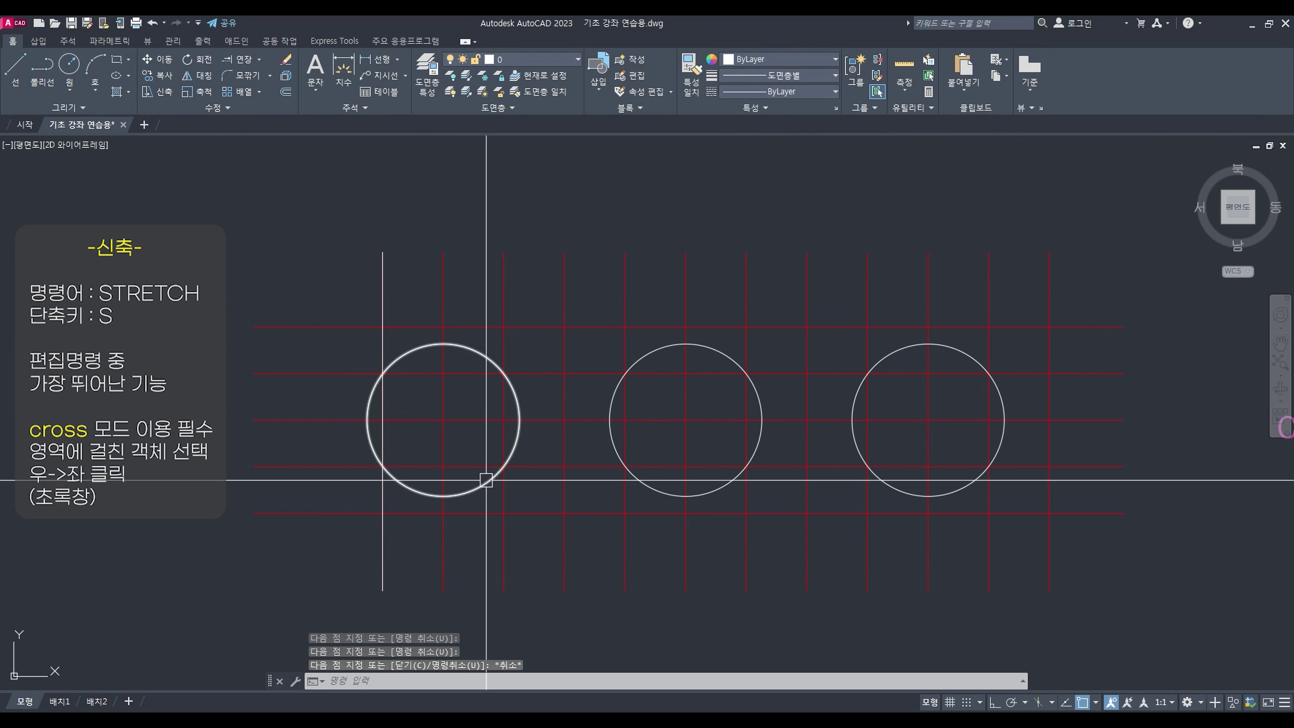
# Select the two new line segments over the leftmost vertical to examine their endpoints
pyautogui.click(383, 407)
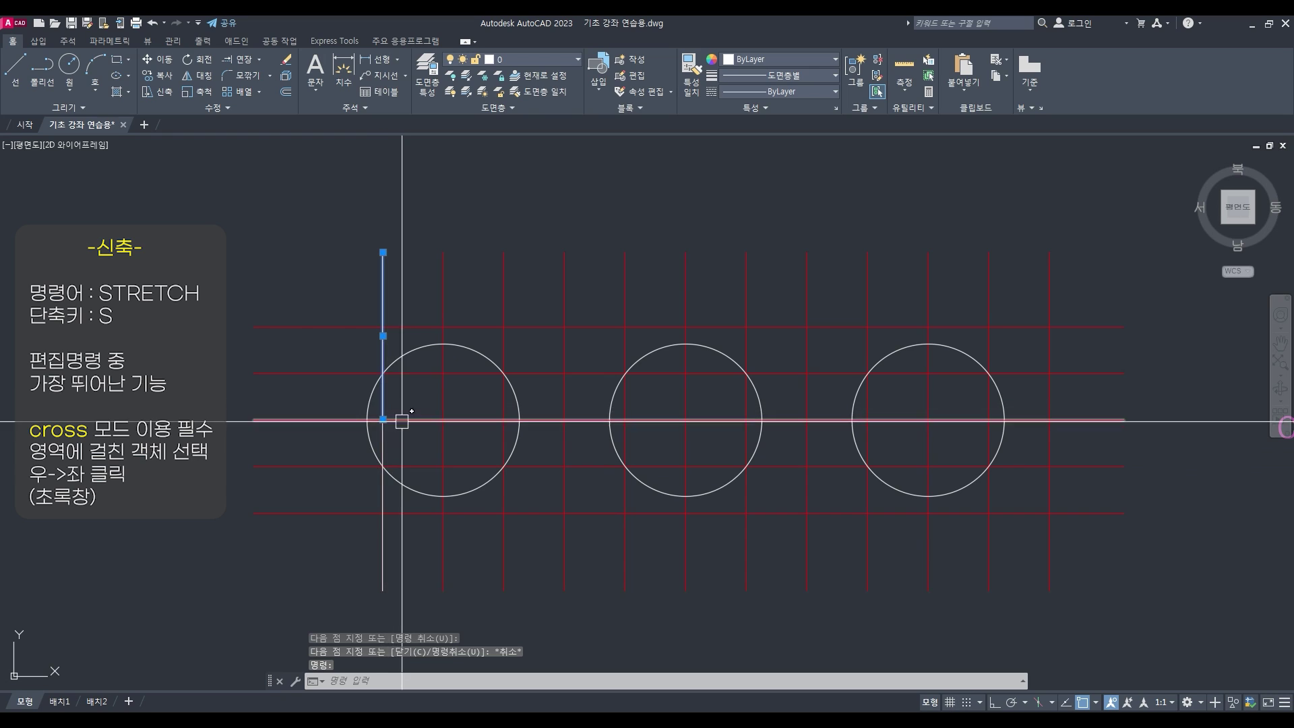
pyautogui.click(385, 440)
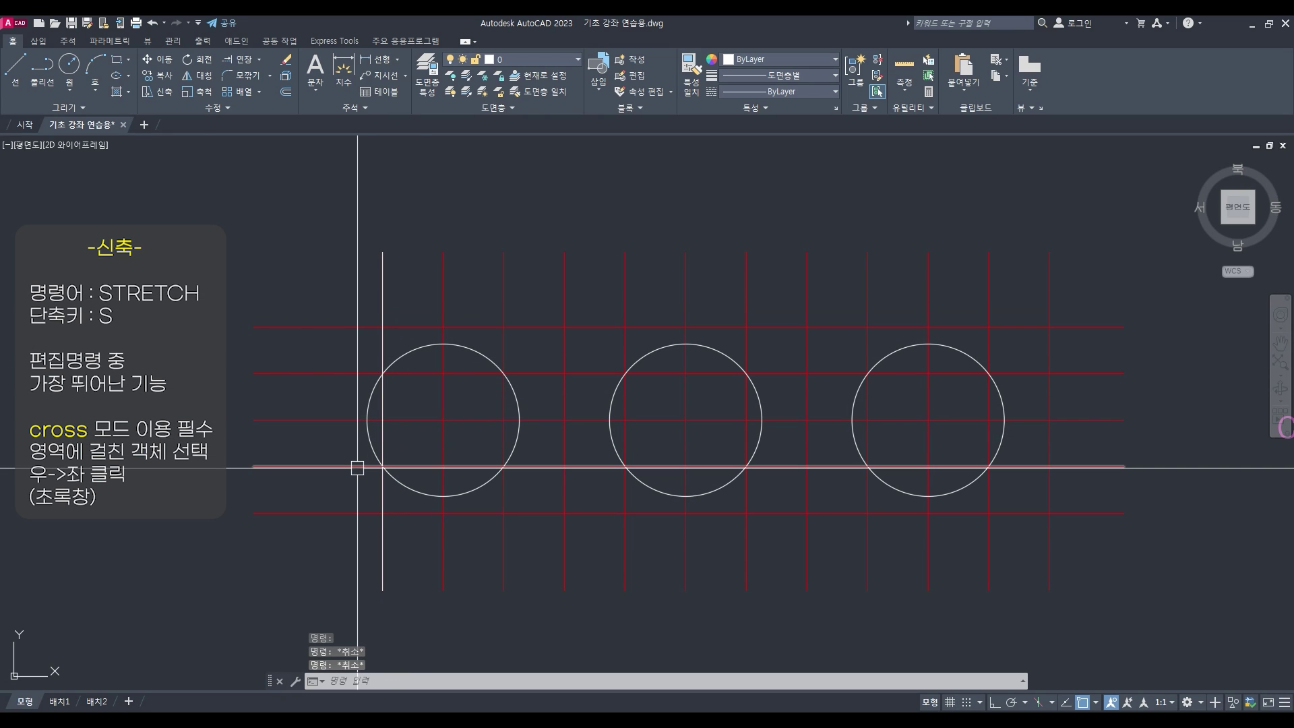
pyautogui.scroll(-2, 414, 418)
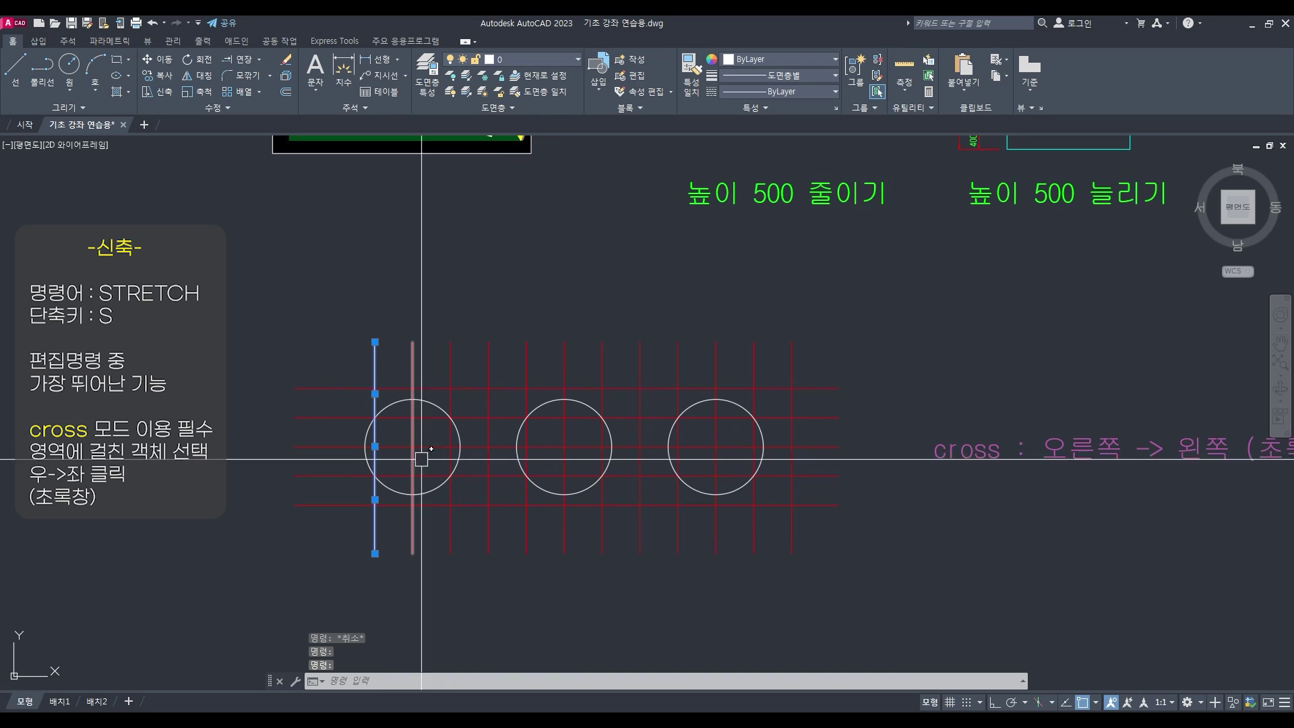
# Try to stretch the circles, horizontal lines and the two segments' shared endpoint to the left with a crossing window
pyautogui.press('s')
pyautogui.press('Return')
pyautogui.click(863, 522)
pyautogui.click(241, 366)
pyautogui.press('Return')
pyautogui.click(283, 311)
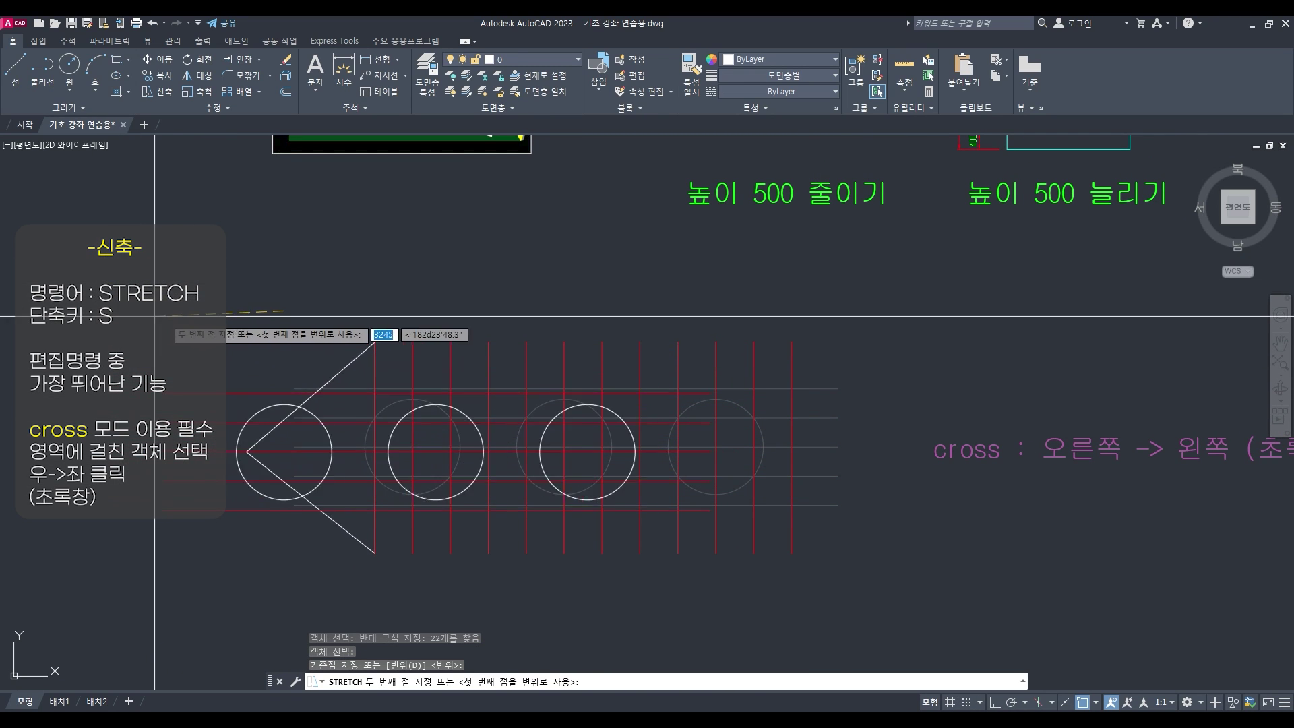
pyautogui.press('Escape')
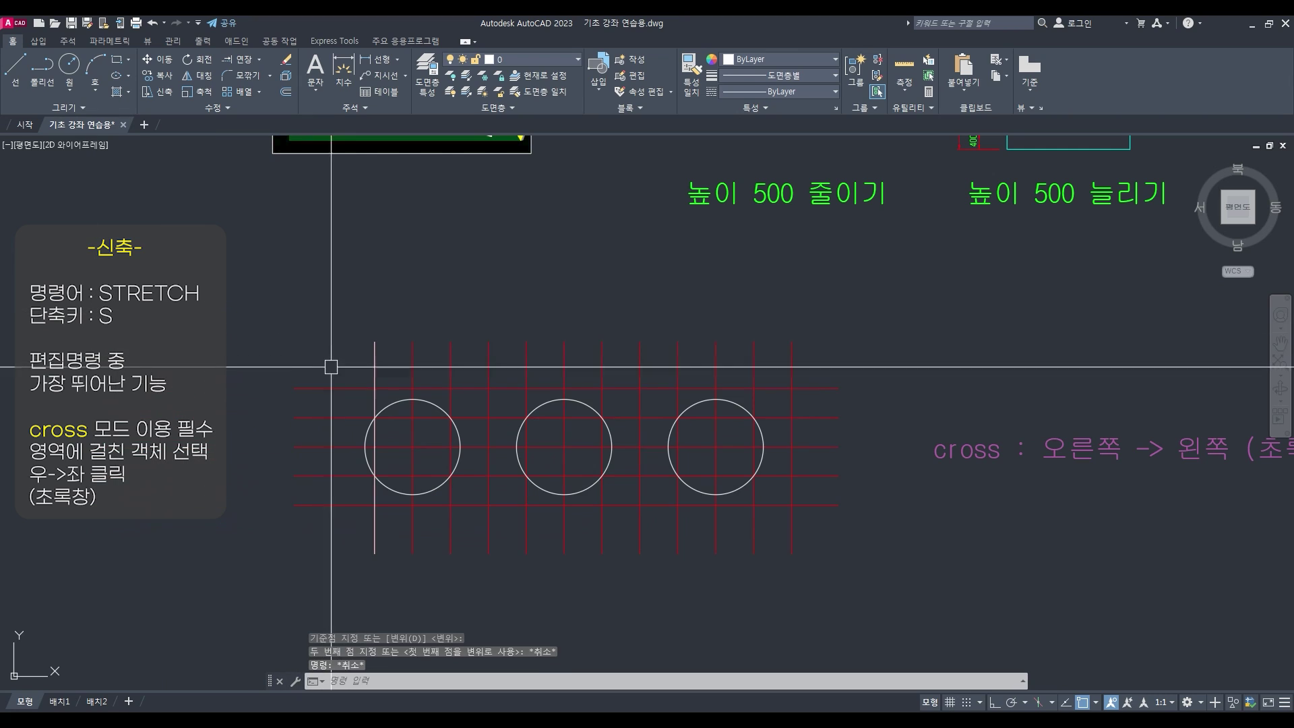
# Check the upper segment's endpoints and try to stretch the segments' shared midpoint, circles and horizontal lines up to the left
pyautogui.click(375, 373)
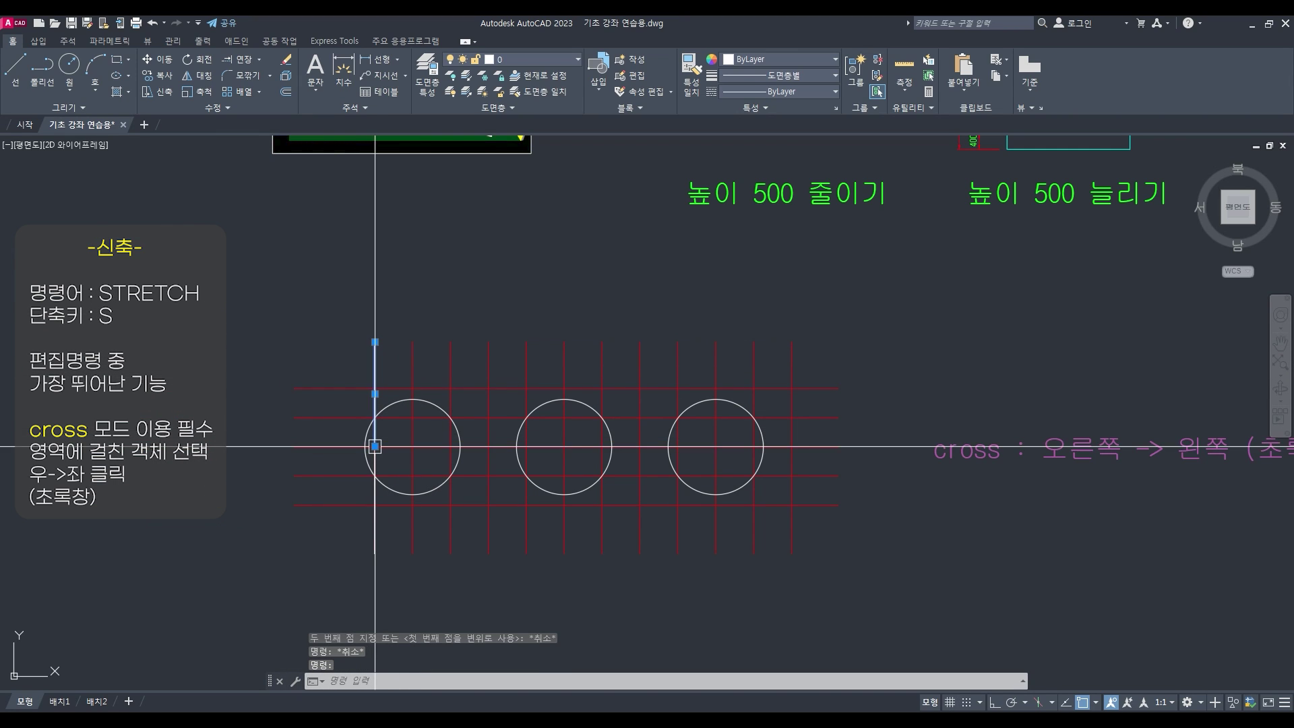
pyautogui.write('s')
pyautogui.press('Return')
pyautogui.click(872, 556)
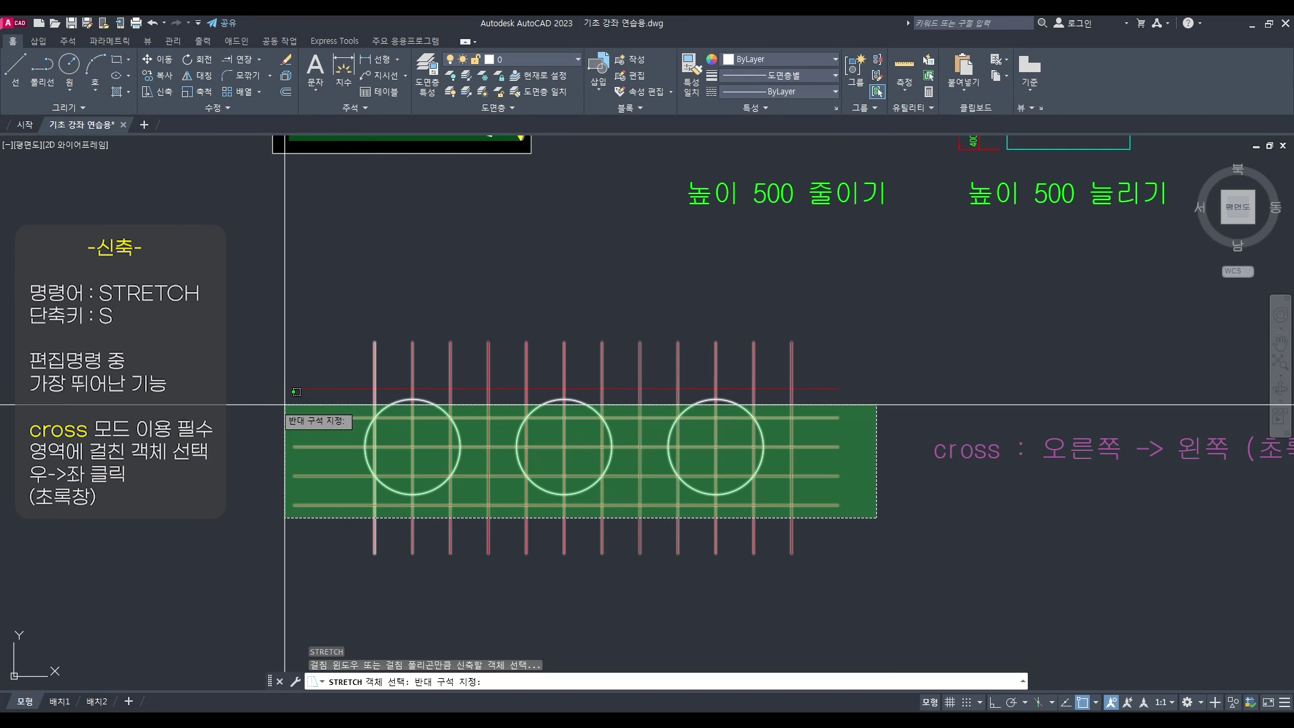
pyautogui.click(305, 341)
pyautogui.press('Return')
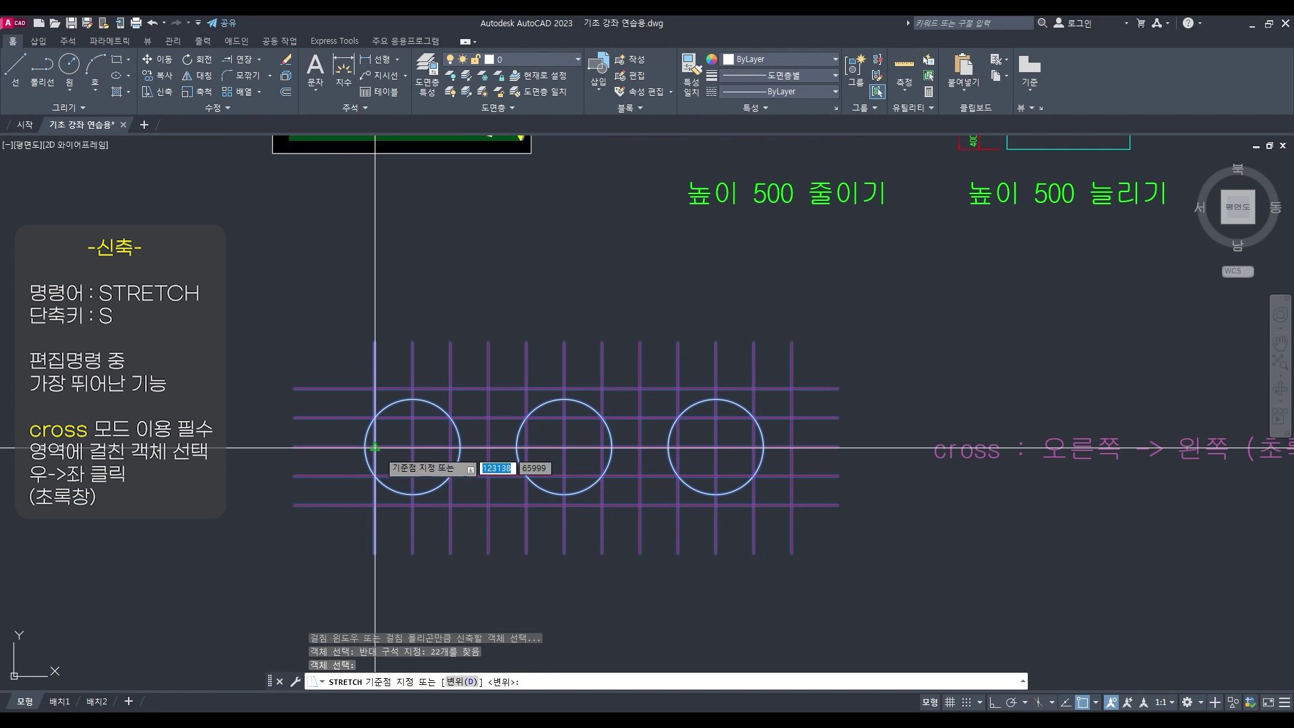
pyautogui.click(321, 377)
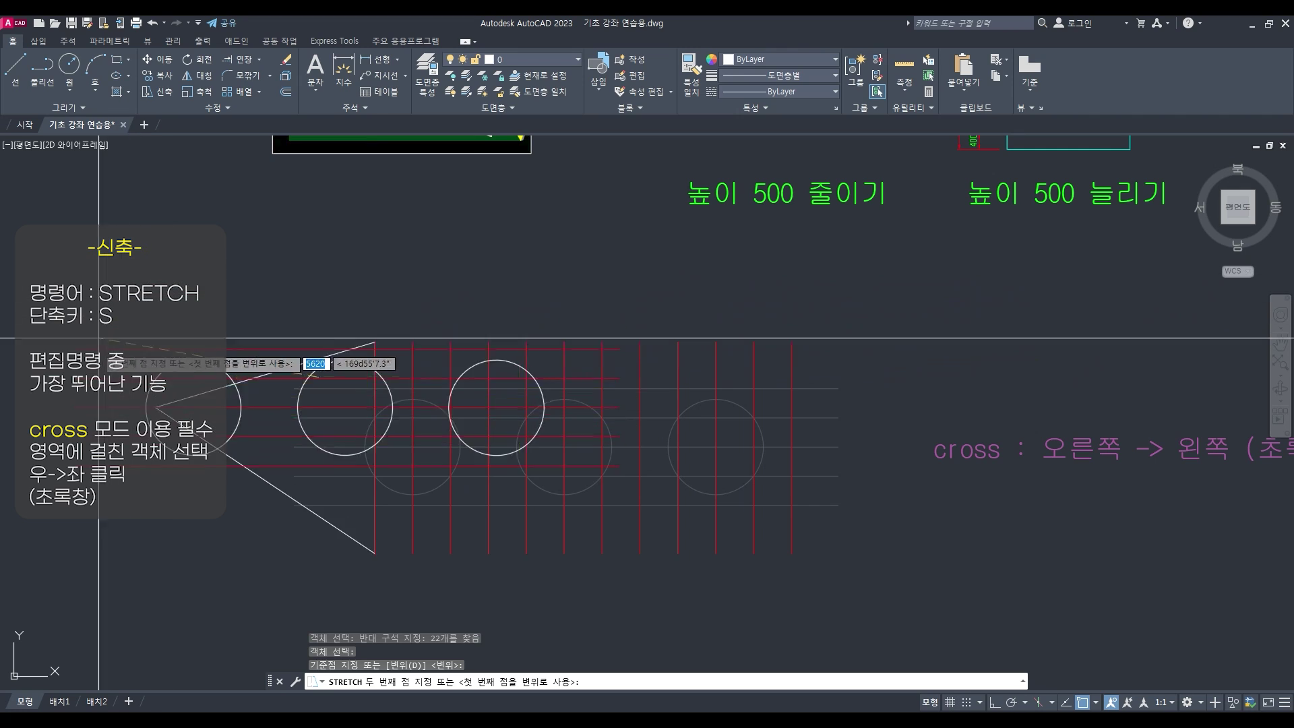
pyautogui.scroll(-2, 517, 364)
pyautogui.scroll(-4, 517, 364)
pyautogui.moveTo(514, 364); pyautogui.dragTo(443, 534, button='middle')
pyautogui.press('Escape')
pyautogui.press('Escape')
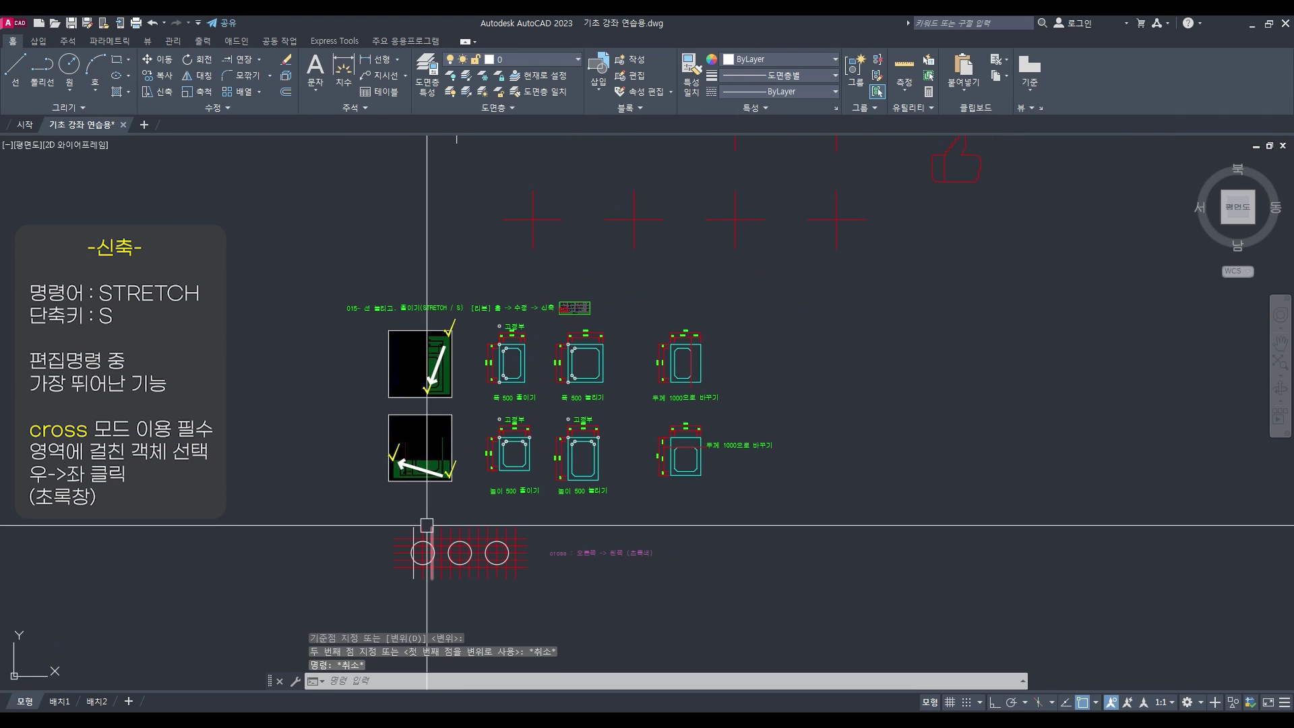
# Zoom with a window to frame the section 015 exercise figures and the circle grid
pyautogui.write('z')
pyautogui.press('space')
pyautogui.write('w')
pyautogui.press('space')
pyautogui.click(817, 525)
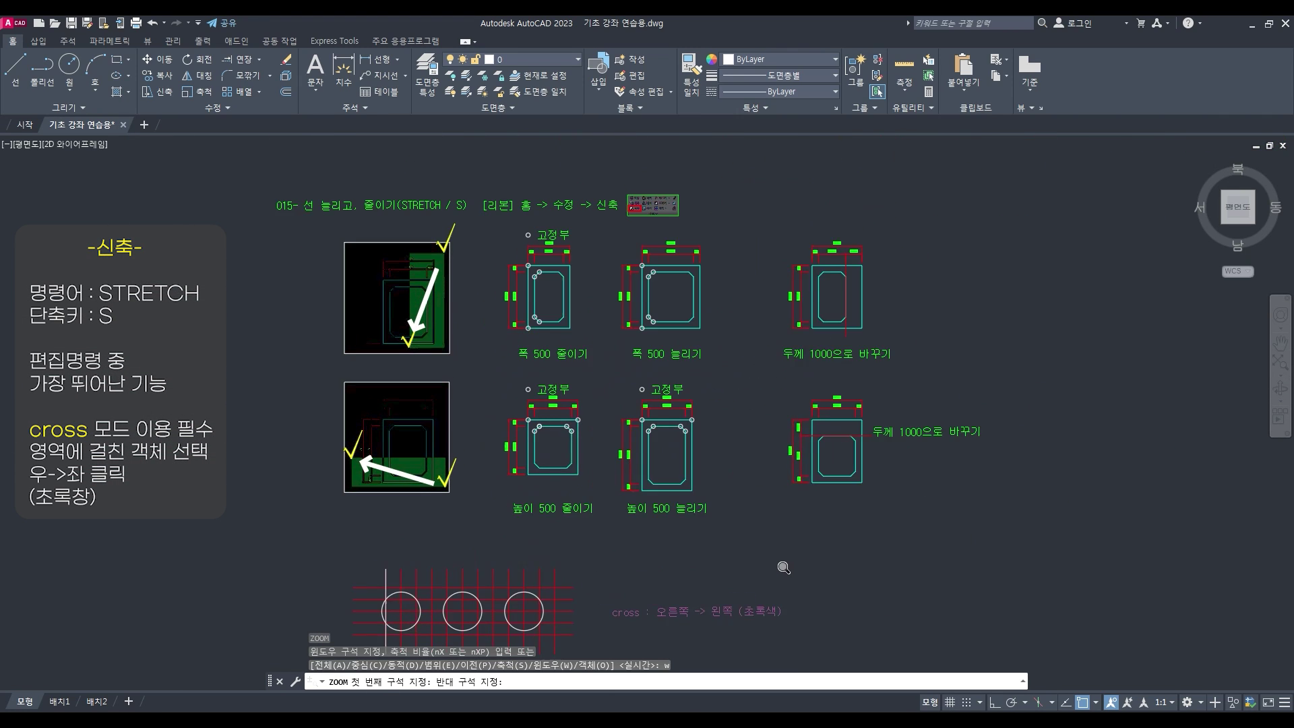